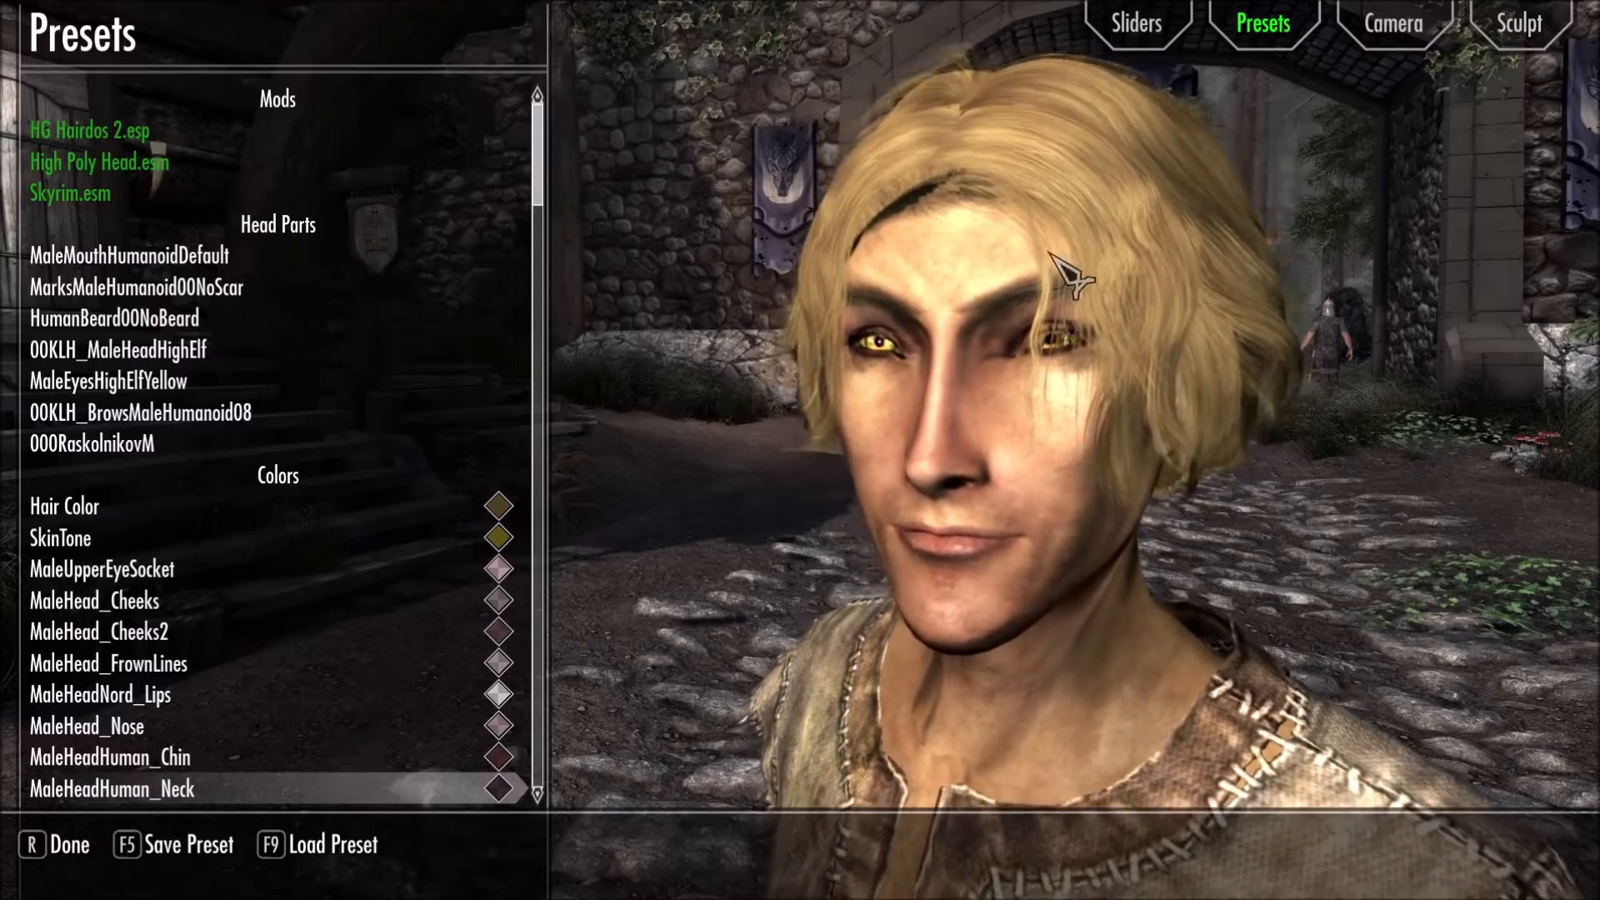
# Show all character sliders and view the skin tone's colour settings
pyautogui.click(1149, 35)
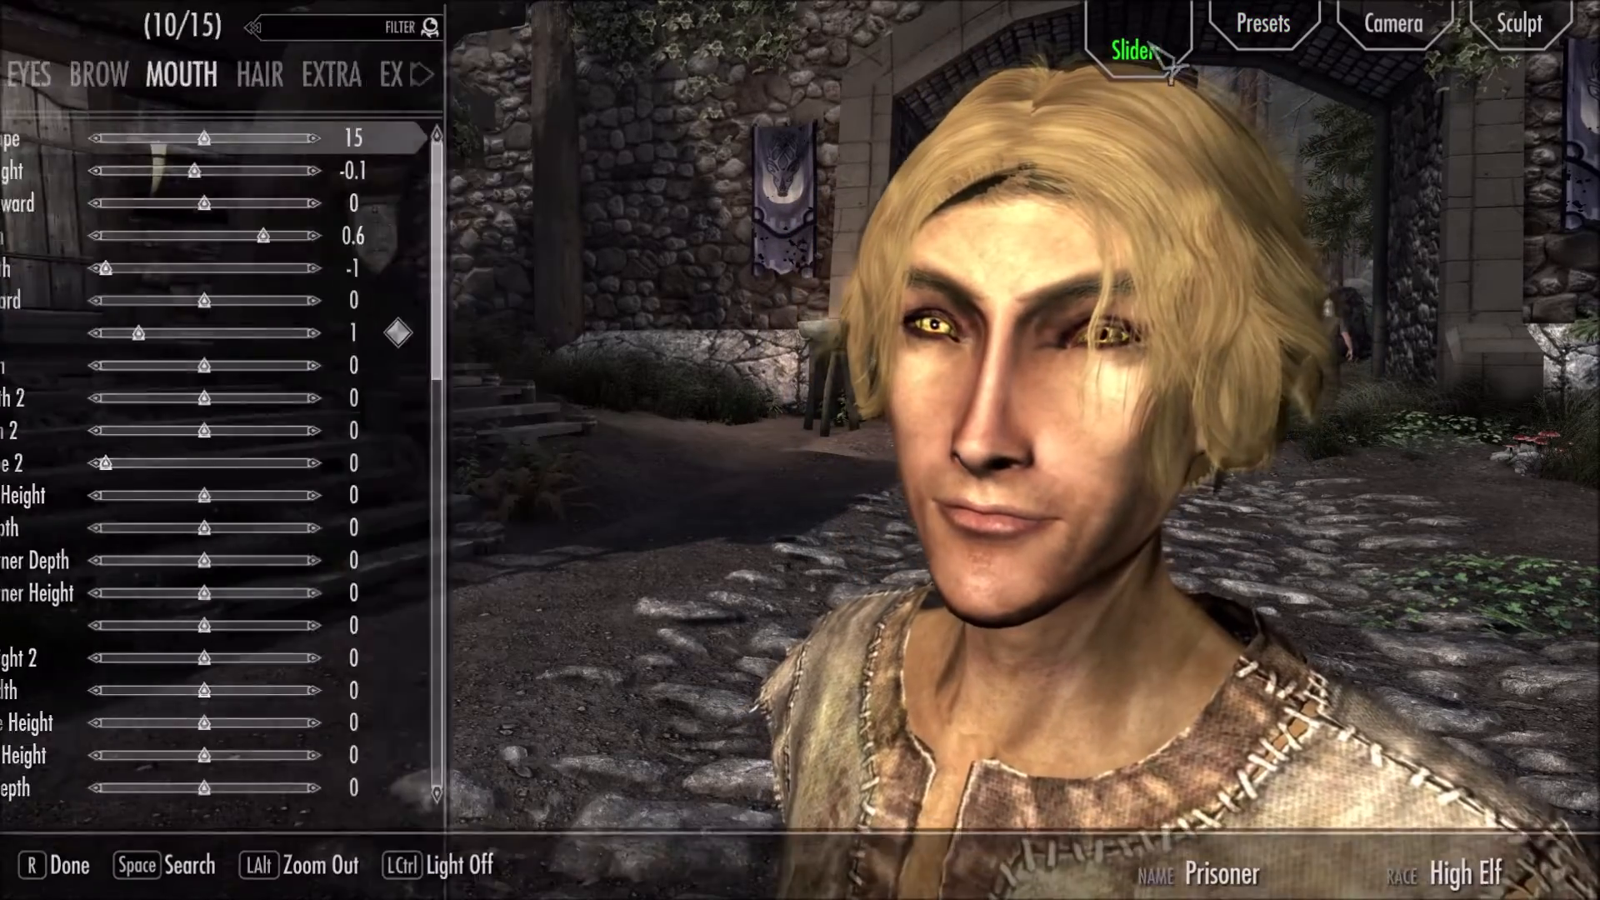
pyautogui.click(293, 74)
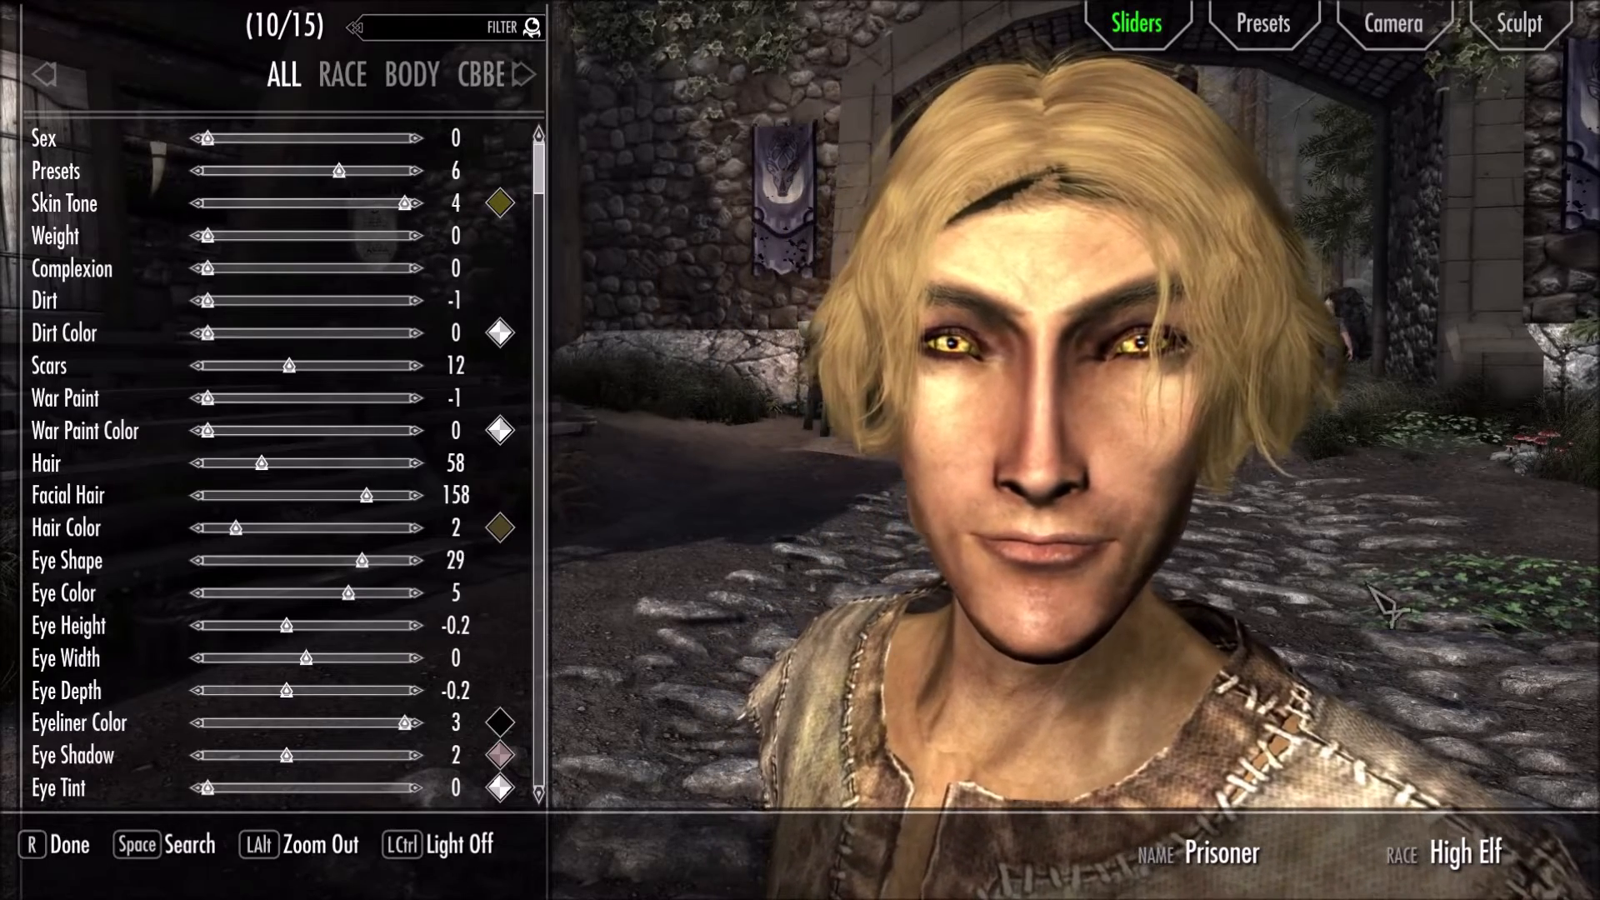
pyautogui.click(515, 208)
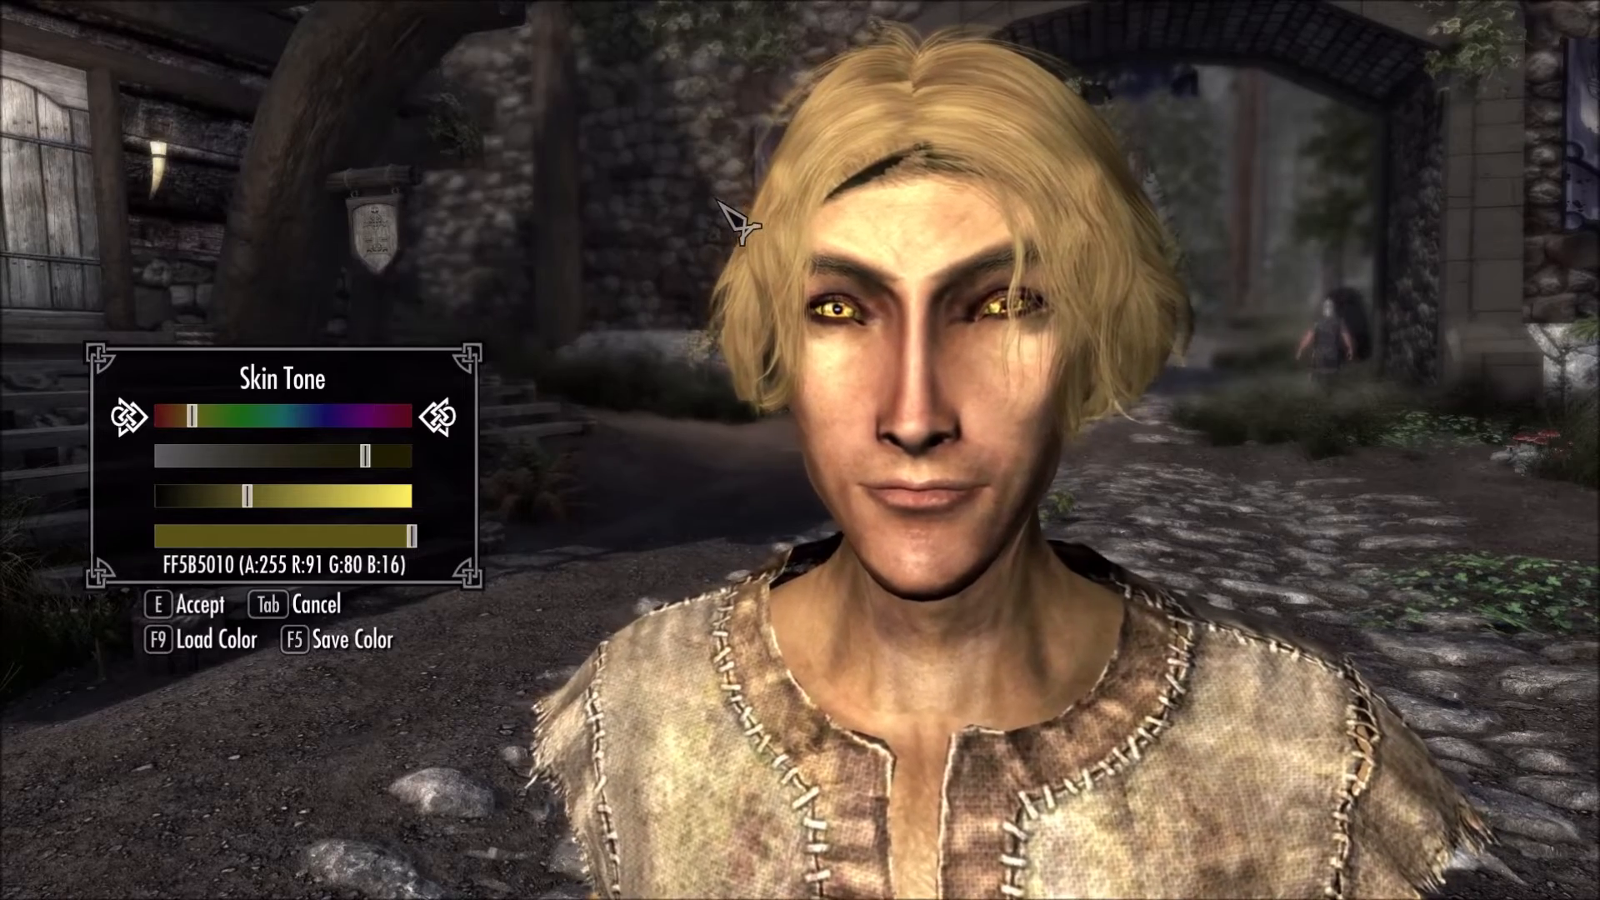
pyautogui.press('e')
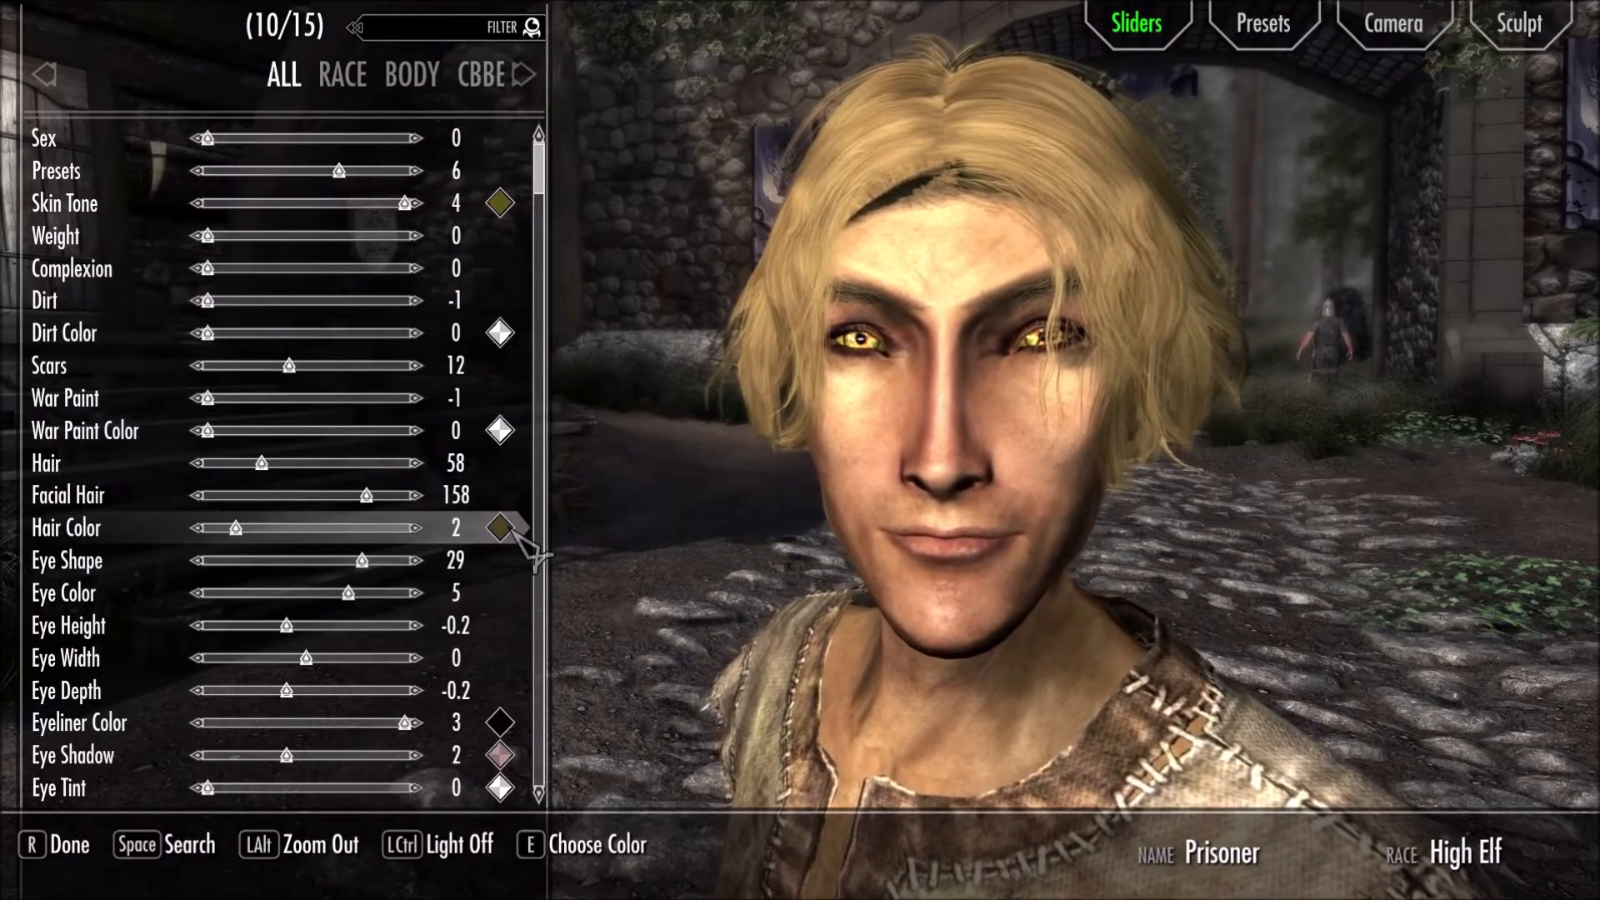
# Adjust the hair colour's hue to a golden blond, FF4A3F1D (R:74 G:63 B:29), and accept it
pyautogui.click(504, 529)
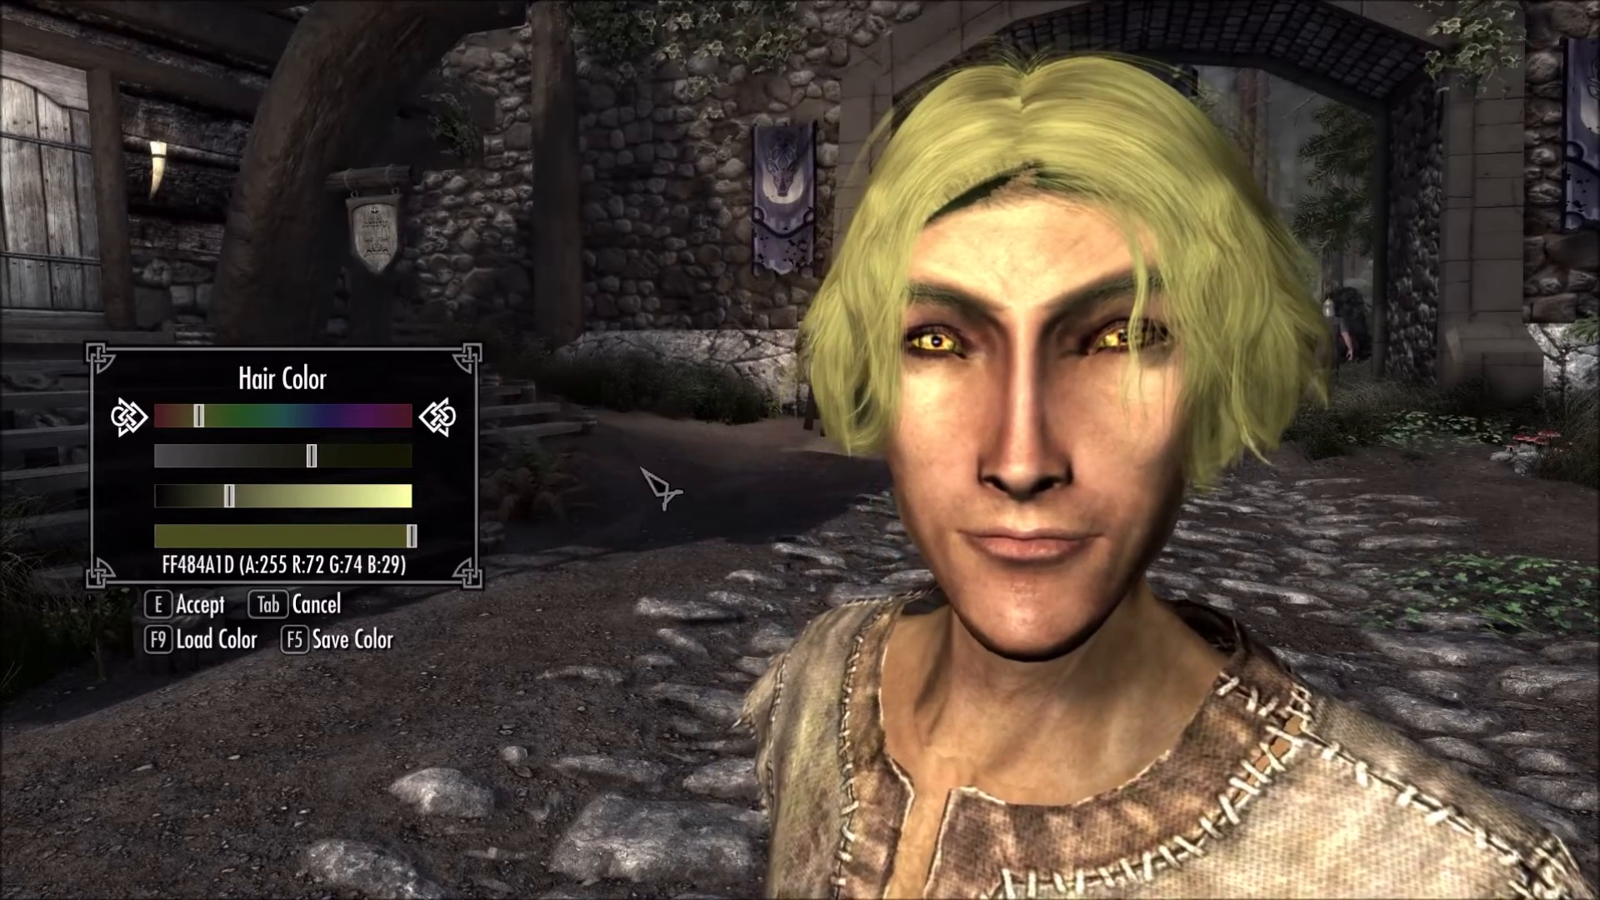
pyautogui.moveTo(200, 414); pyautogui.dragTo(196, 415)
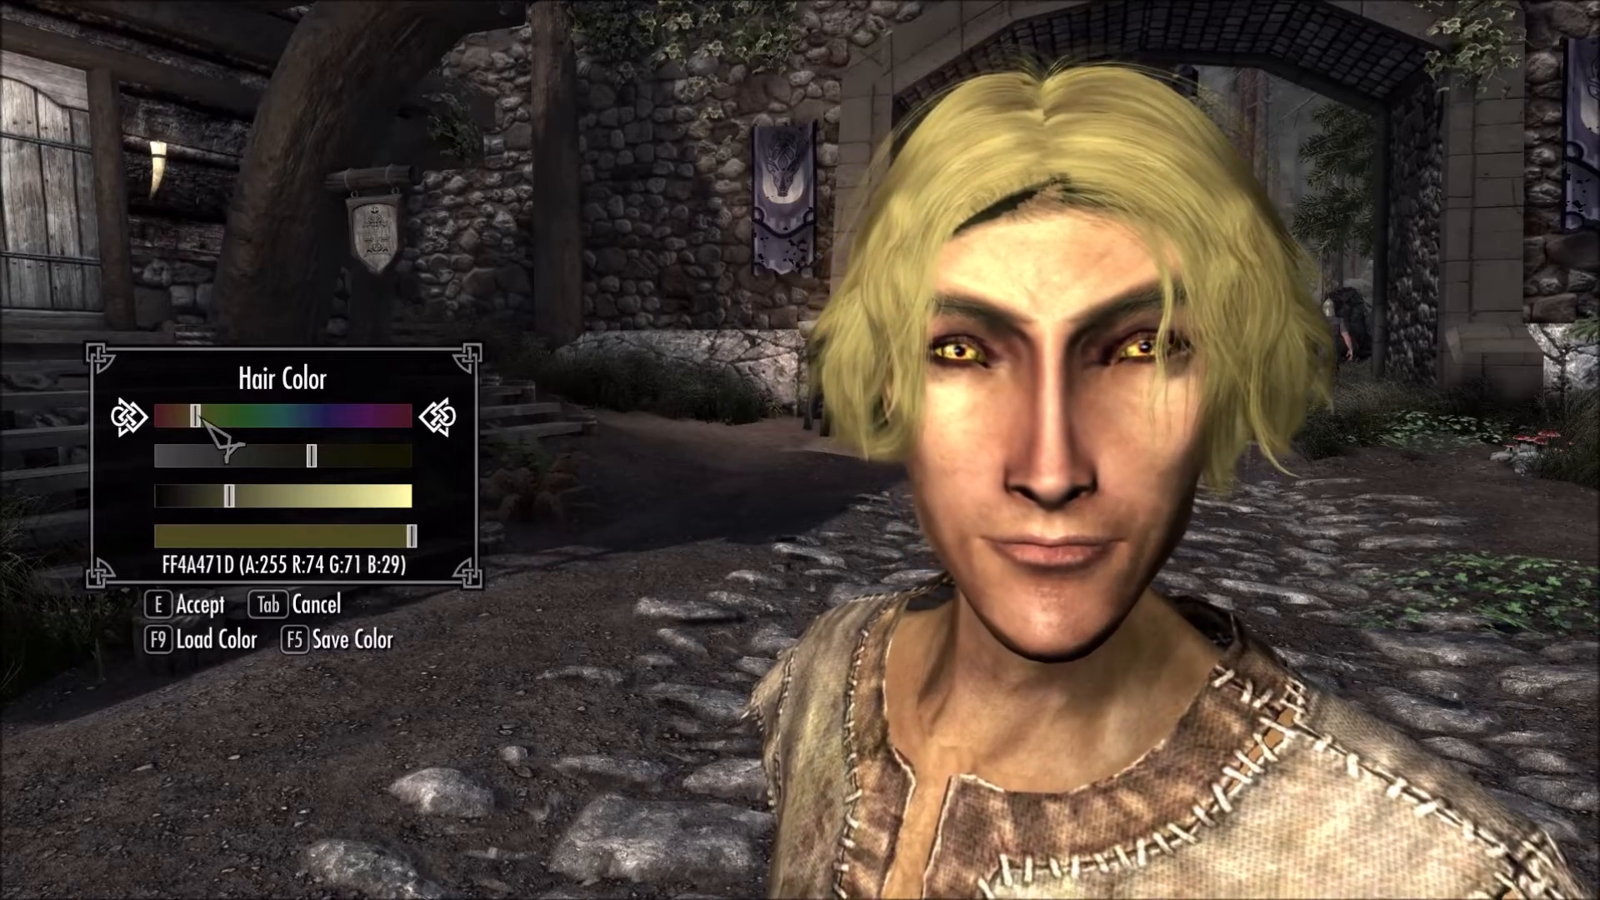
pyautogui.moveTo(200, 415); pyautogui.dragTo(199, 423)
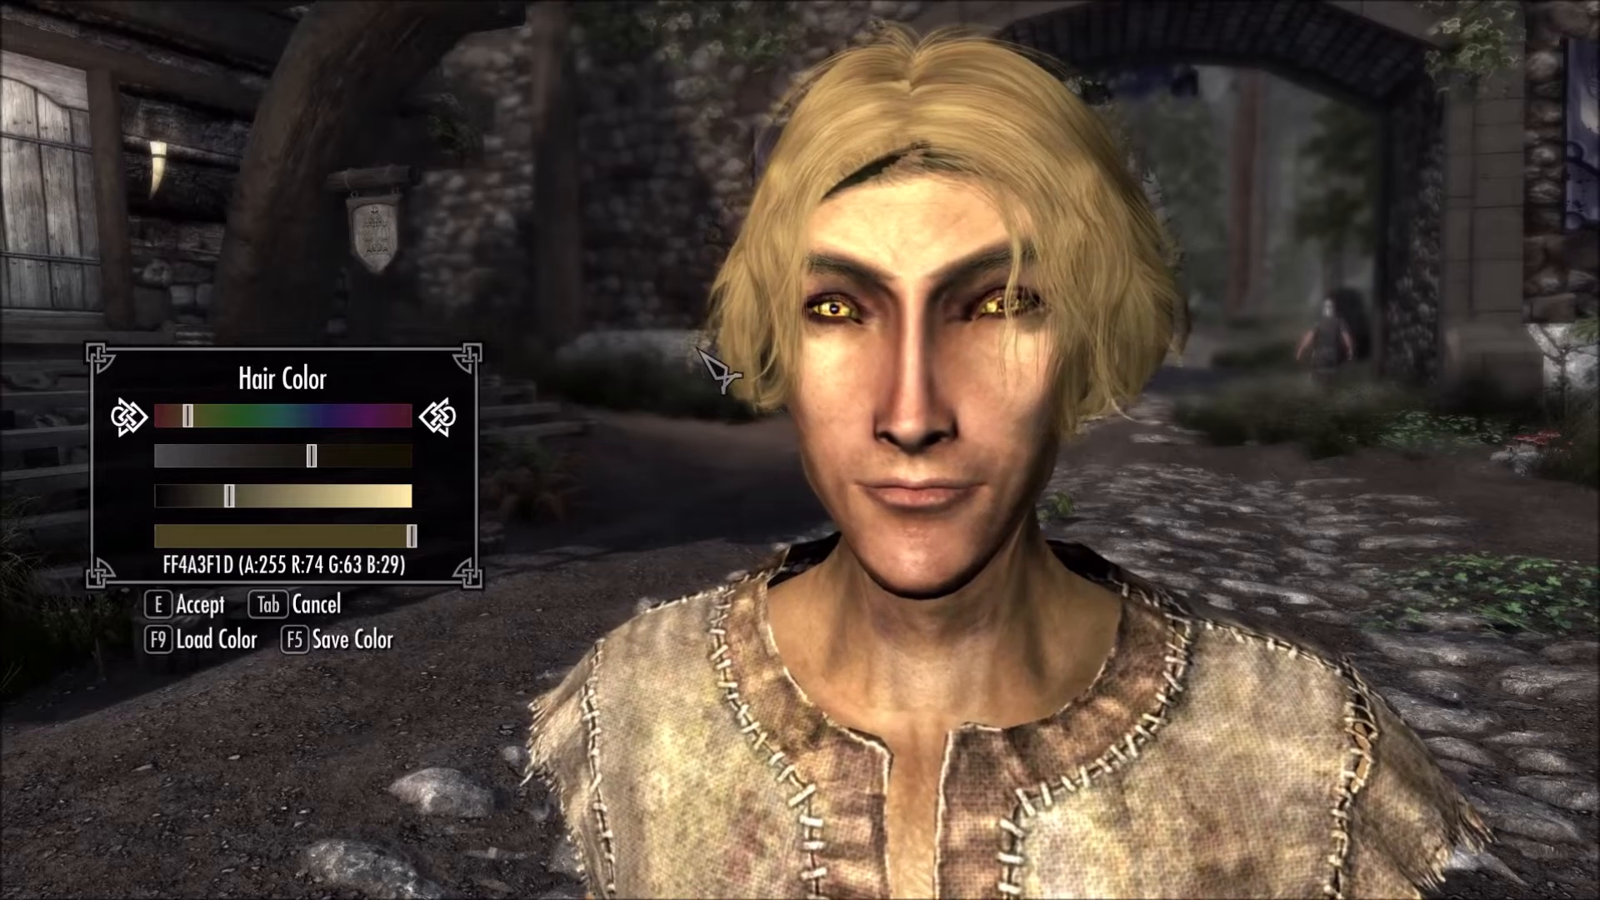
pyautogui.click(222, 605)
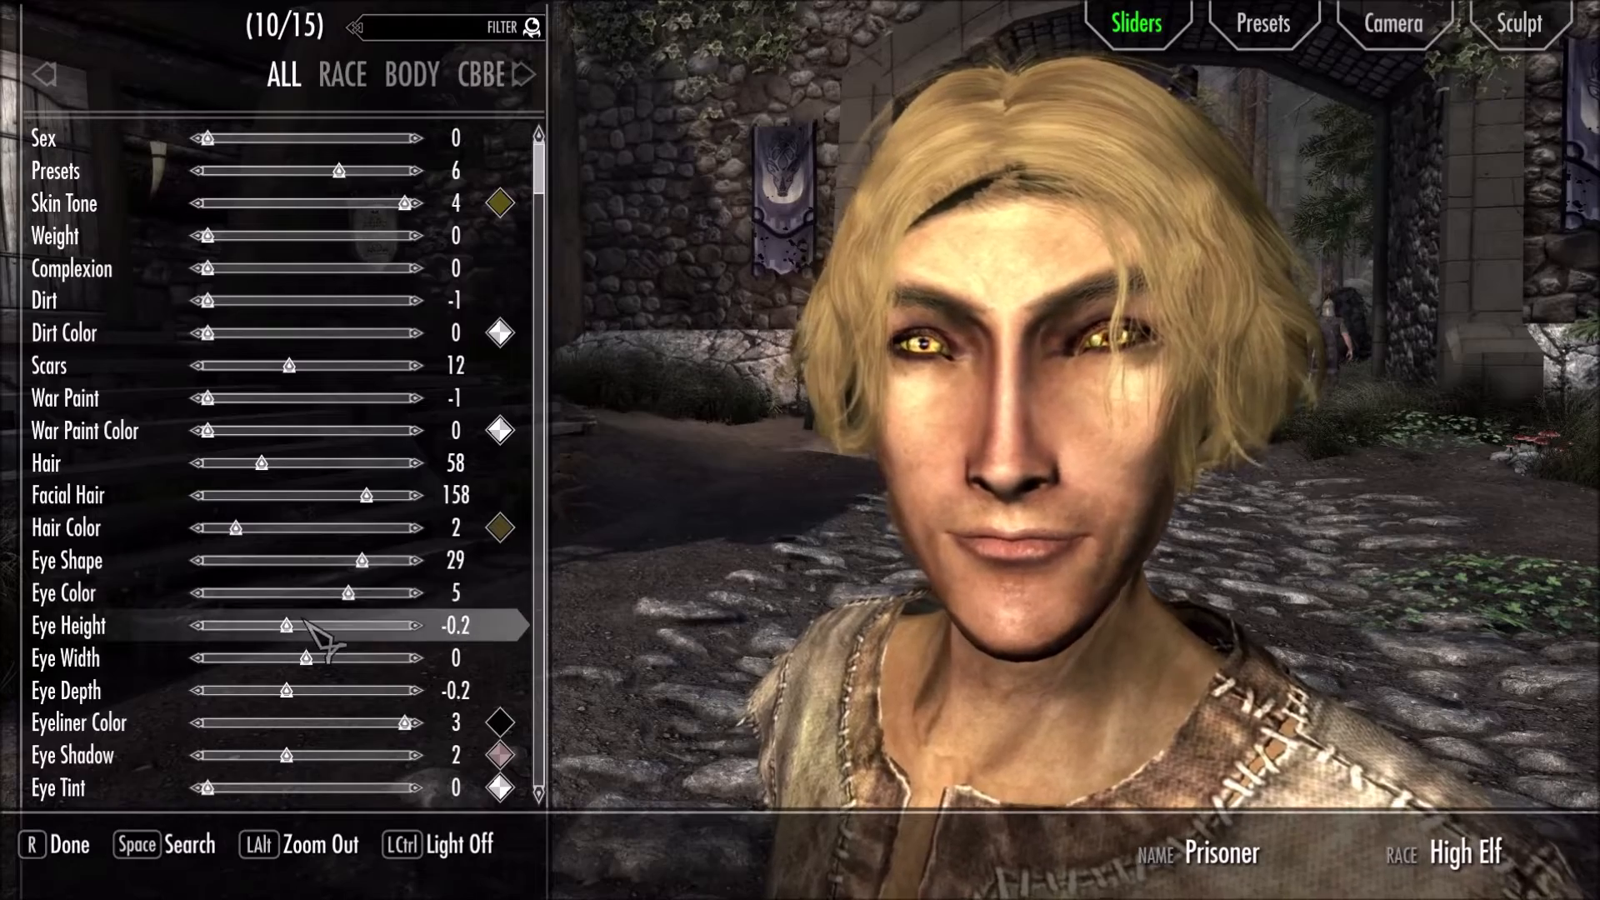
# Look through the character sliders by category, including the brow, hair, body and head settings
pyautogui.scroll(-4, 321, 654)
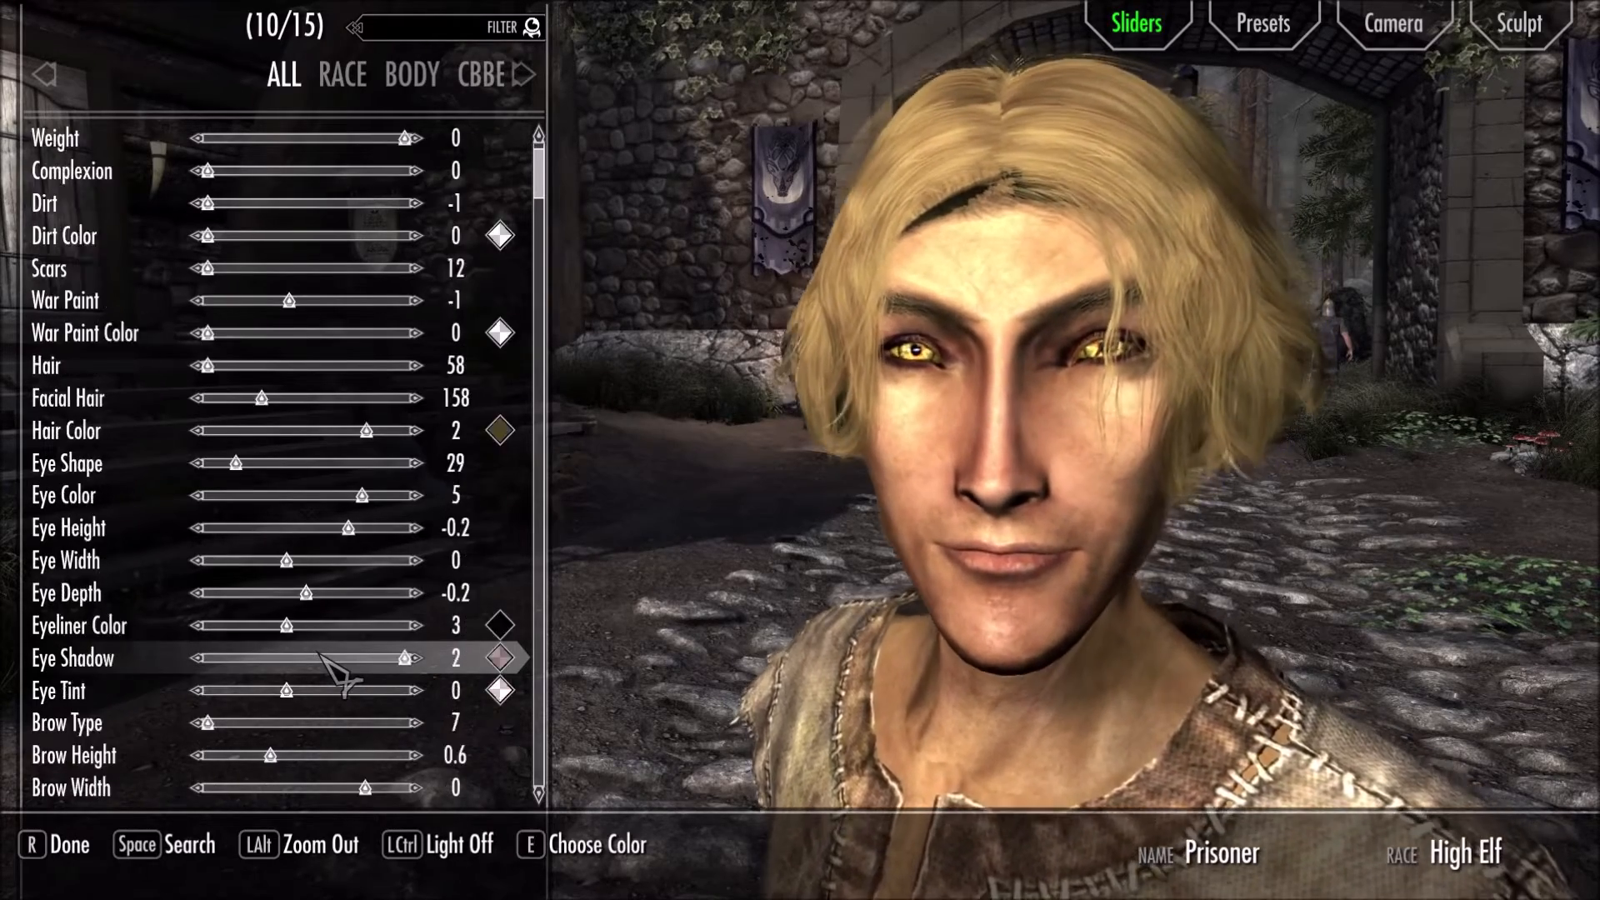
pyautogui.scroll(-3, 333, 687)
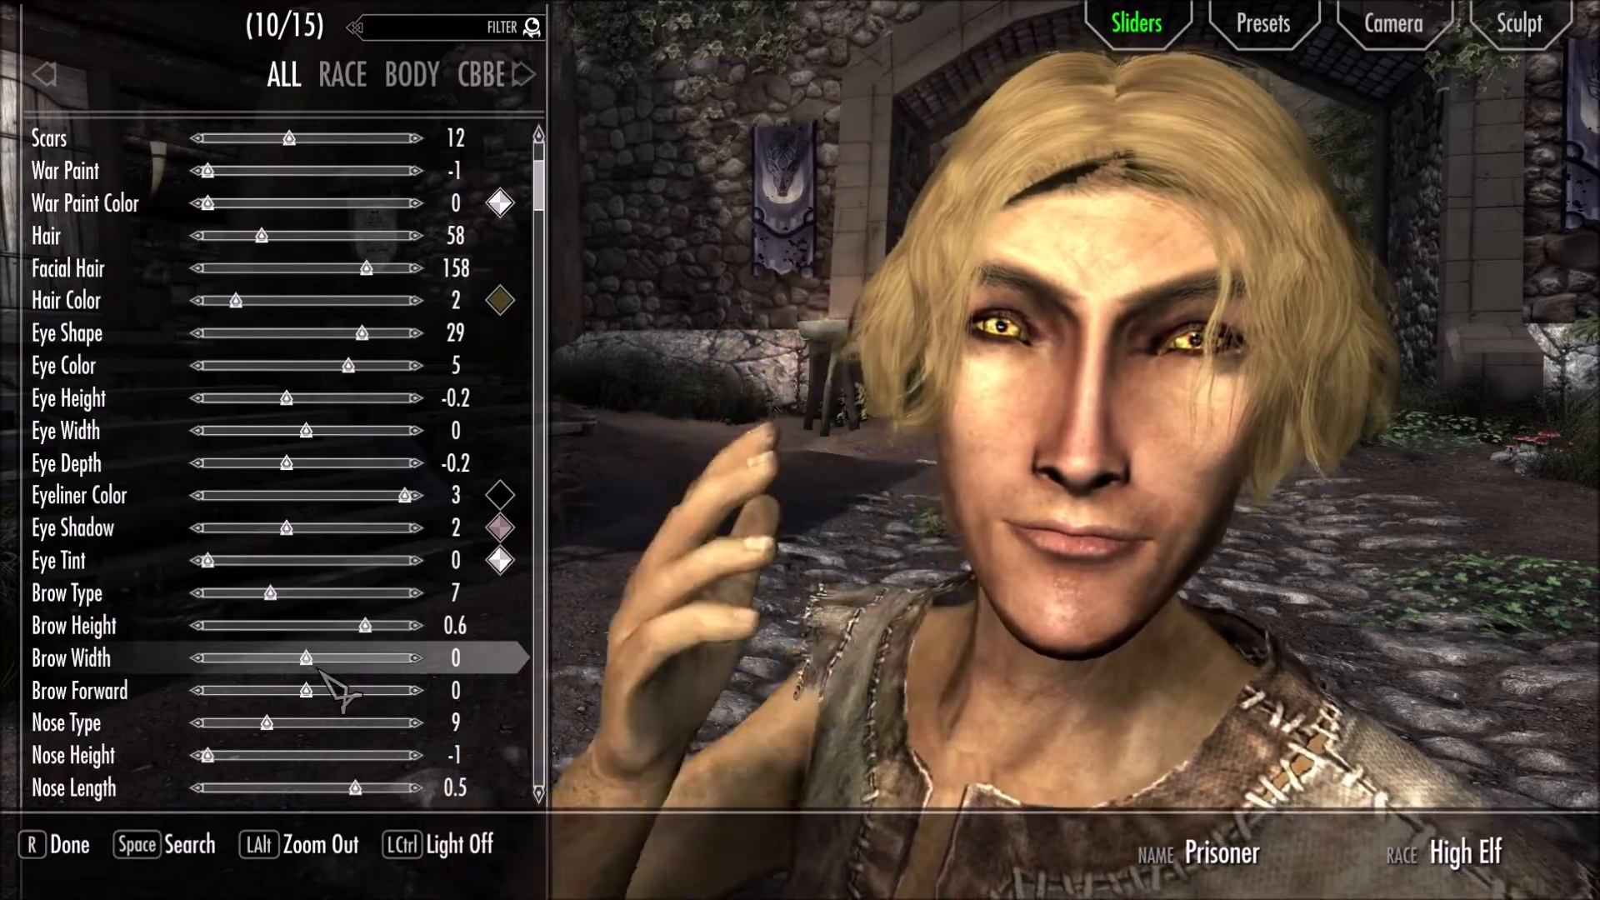
pyautogui.scroll(-4, 334, 690)
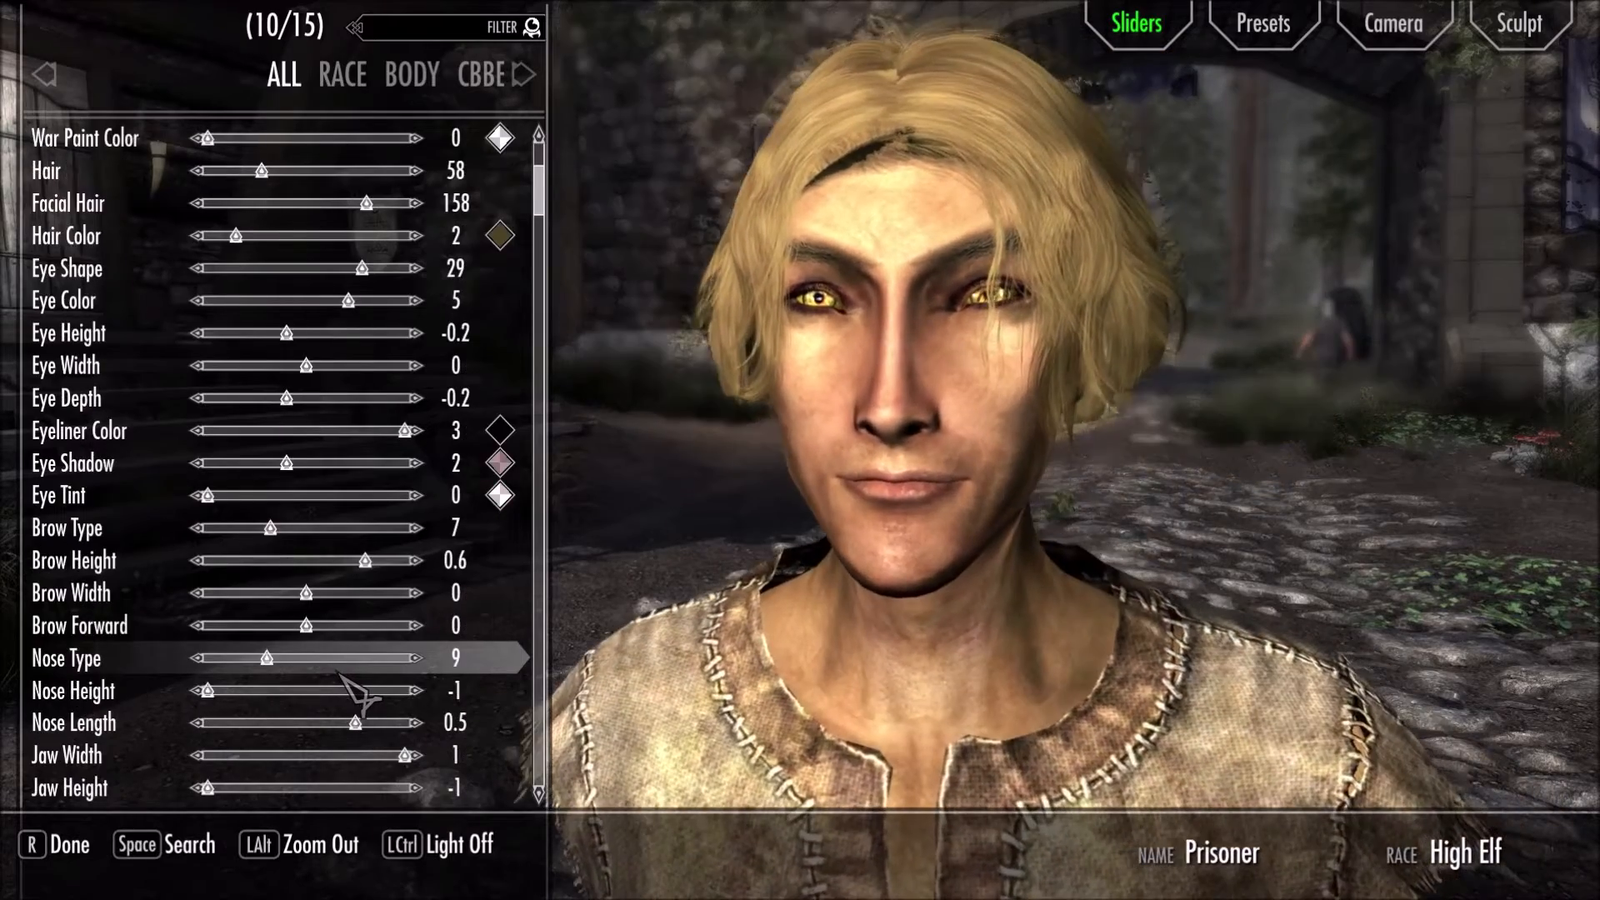
pyautogui.scroll(-3, 342, 685)
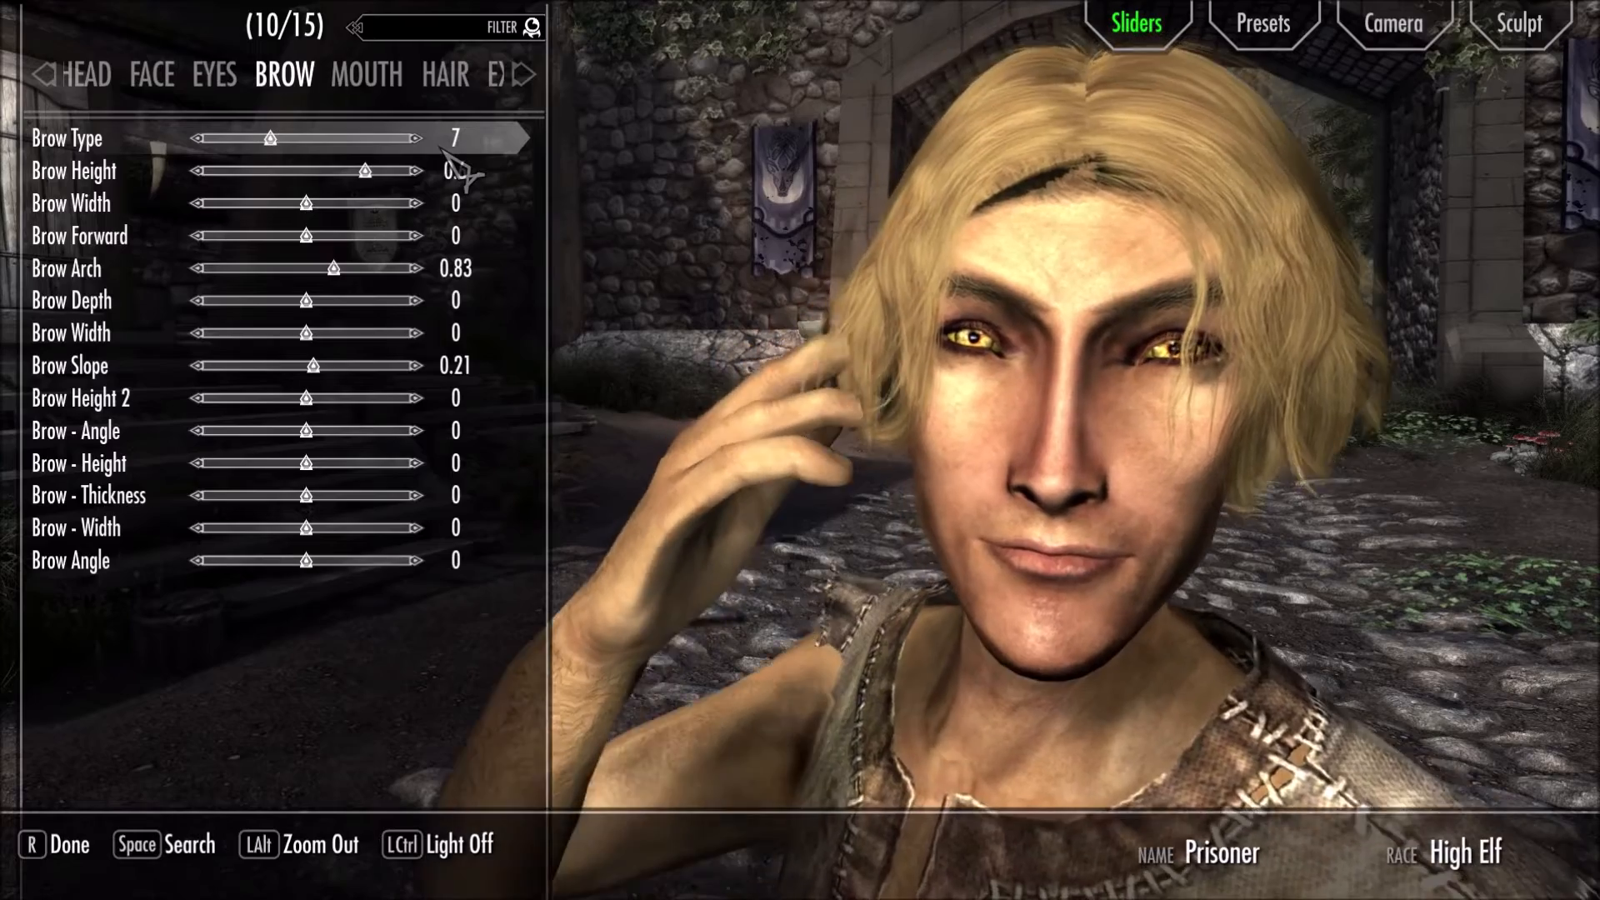
pyautogui.click(443, 81)
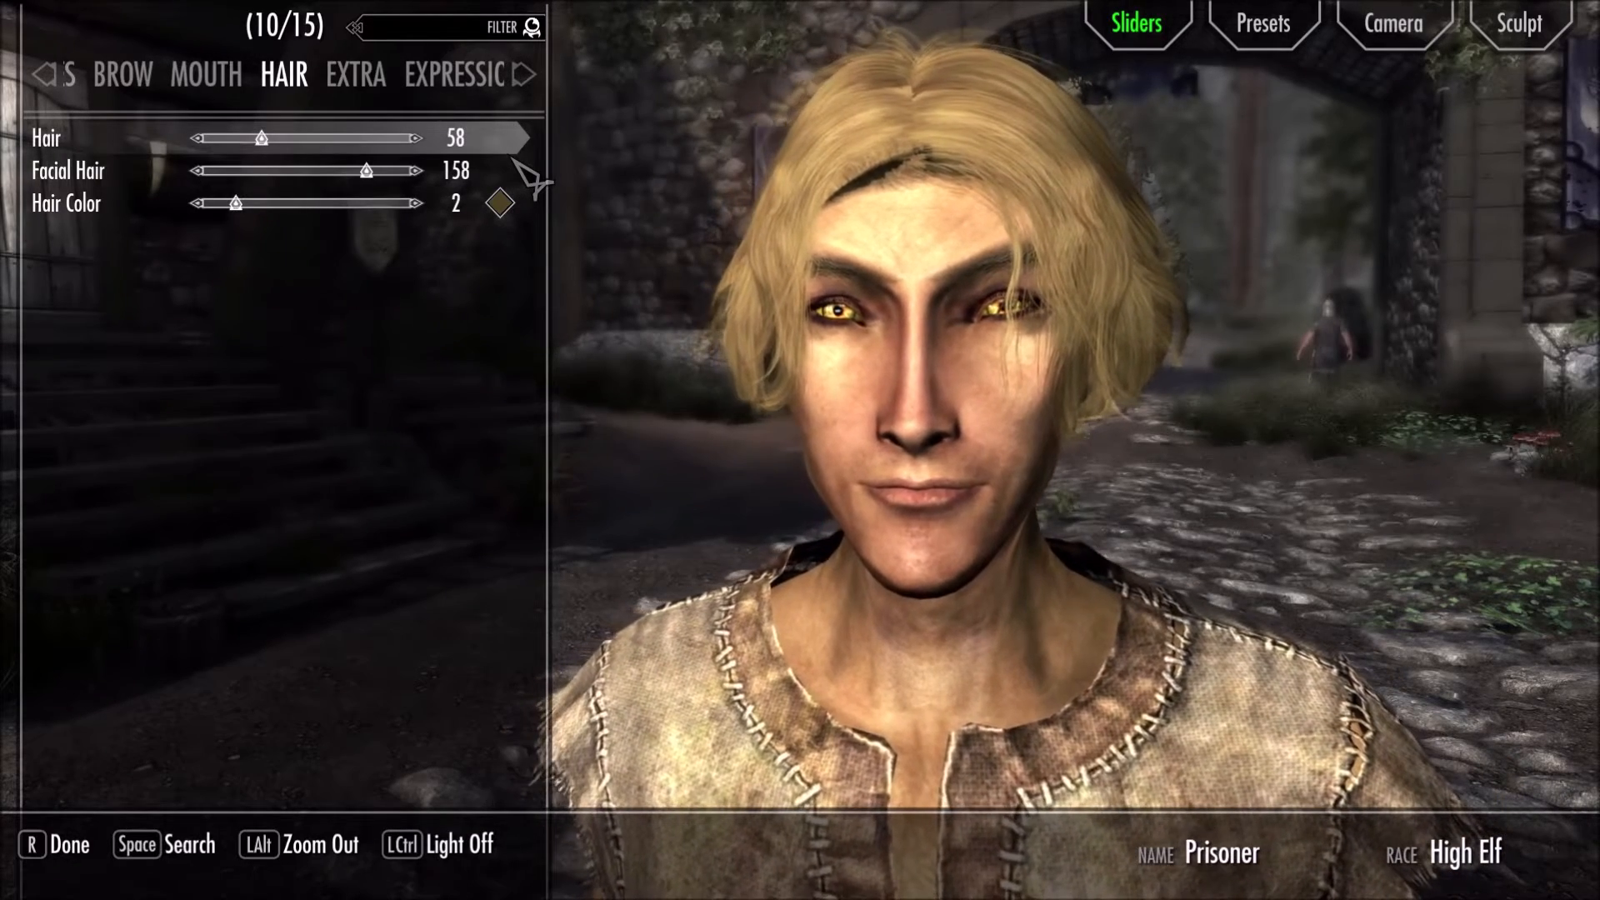
pyautogui.click(50, 76)
pyautogui.click(412, 86)
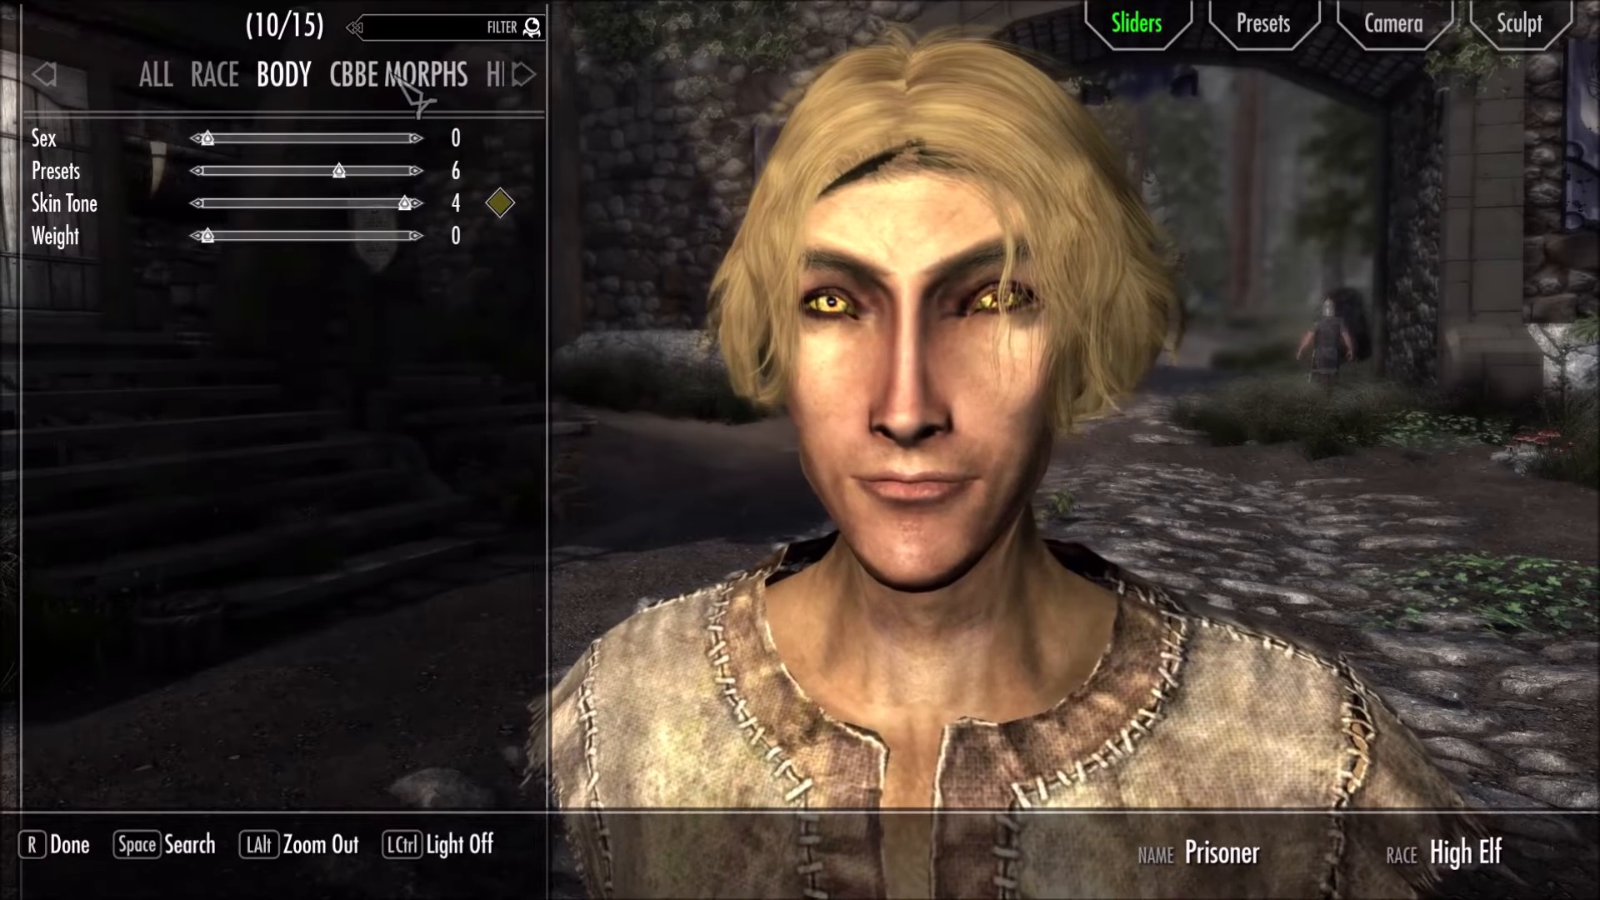
pyautogui.click(390, 92)
pyautogui.click(395, 86)
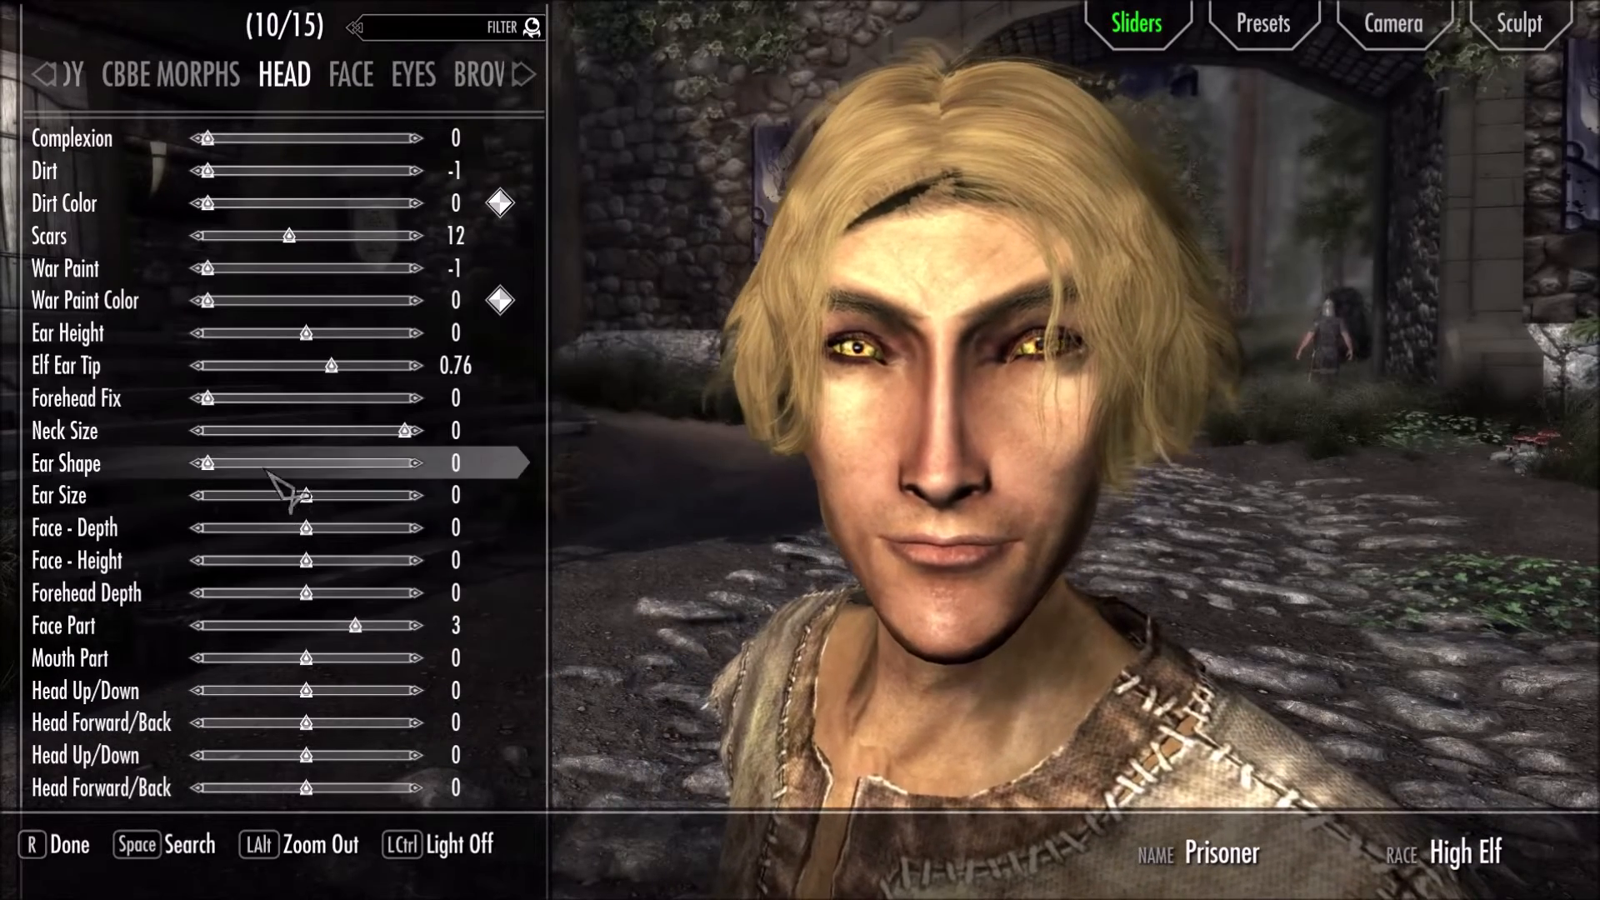
pyautogui.click(163, 87)
pyautogui.click(137, 79)
pyautogui.click(416, 84)
pyautogui.click(454, 76)
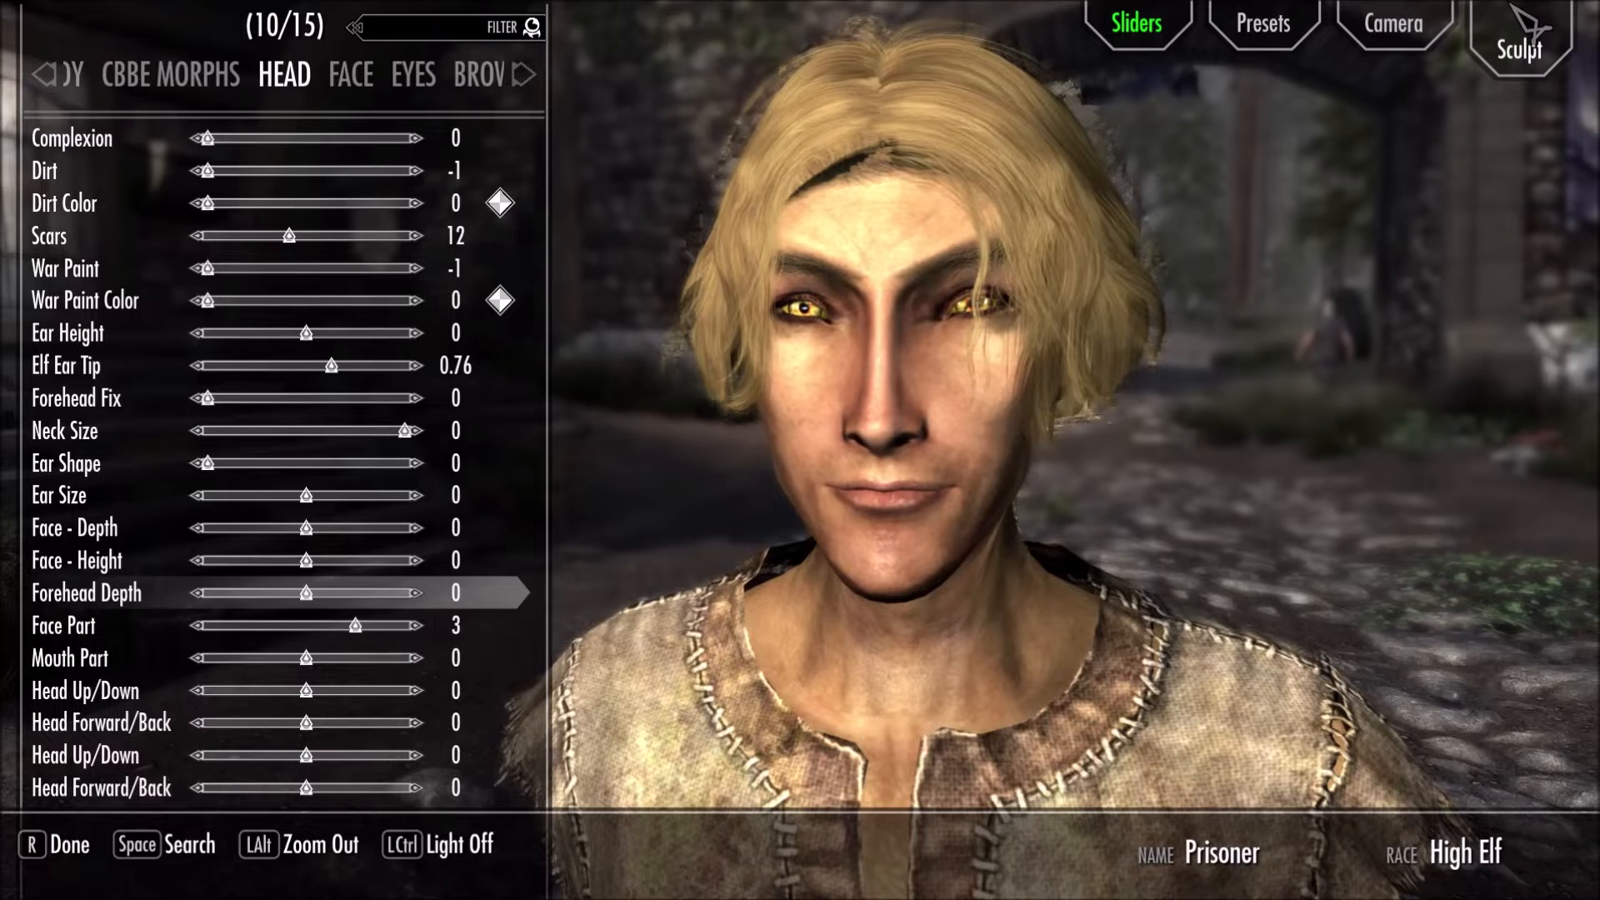
# Export the sculpted head to the CharGen folder under the file name Caryalind HPH
pyautogui.click(1515, 12)
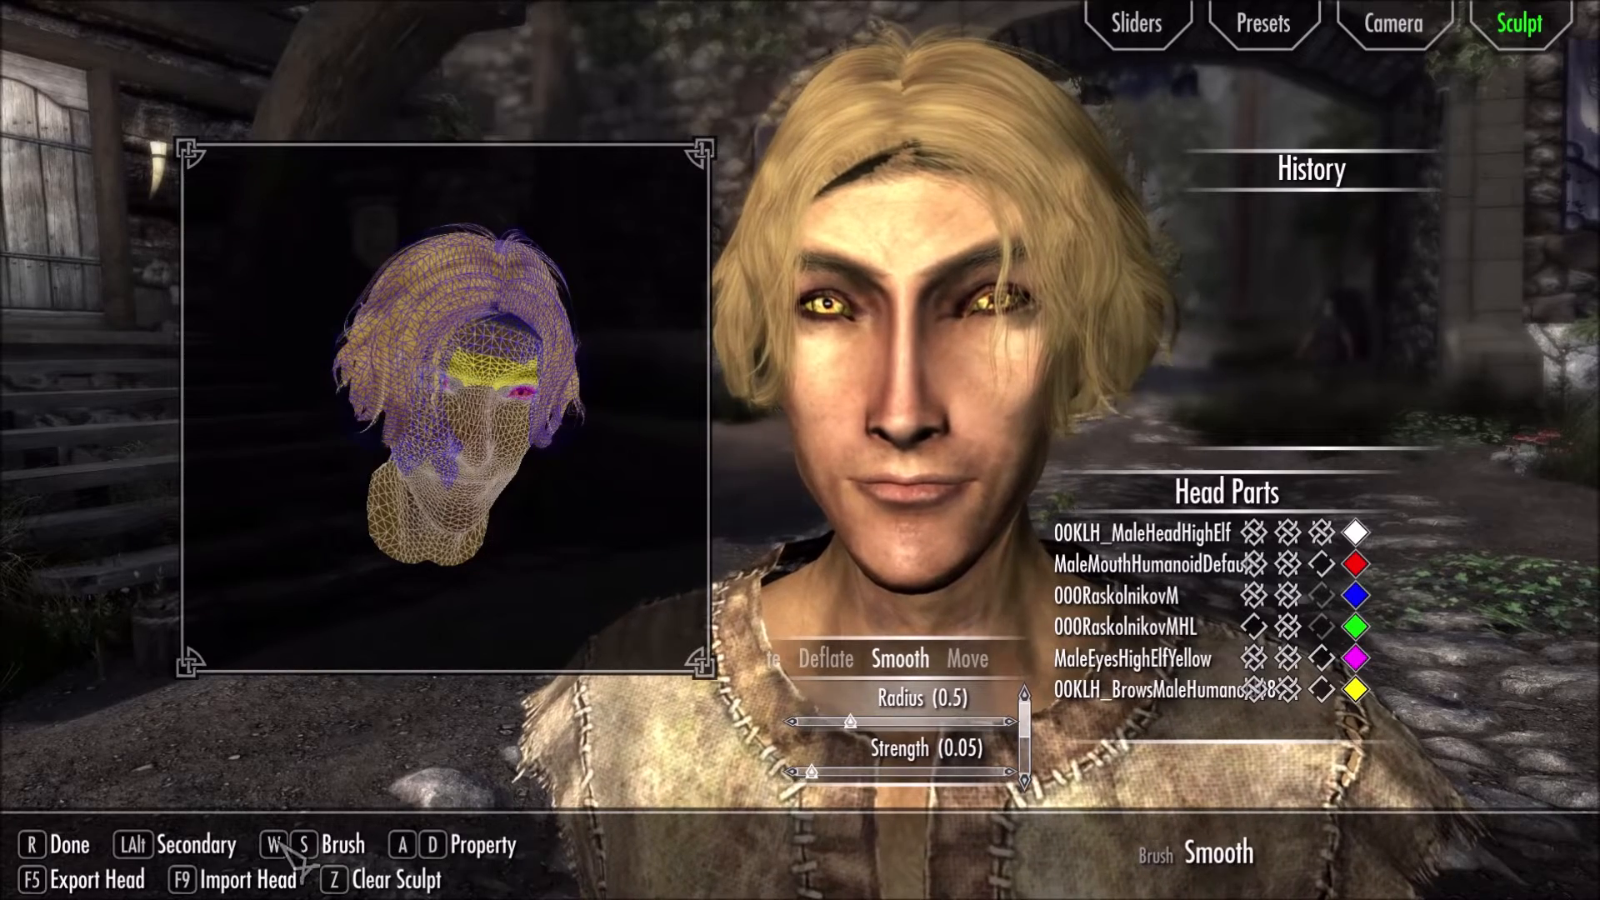
pyautogui.click(51, 887)
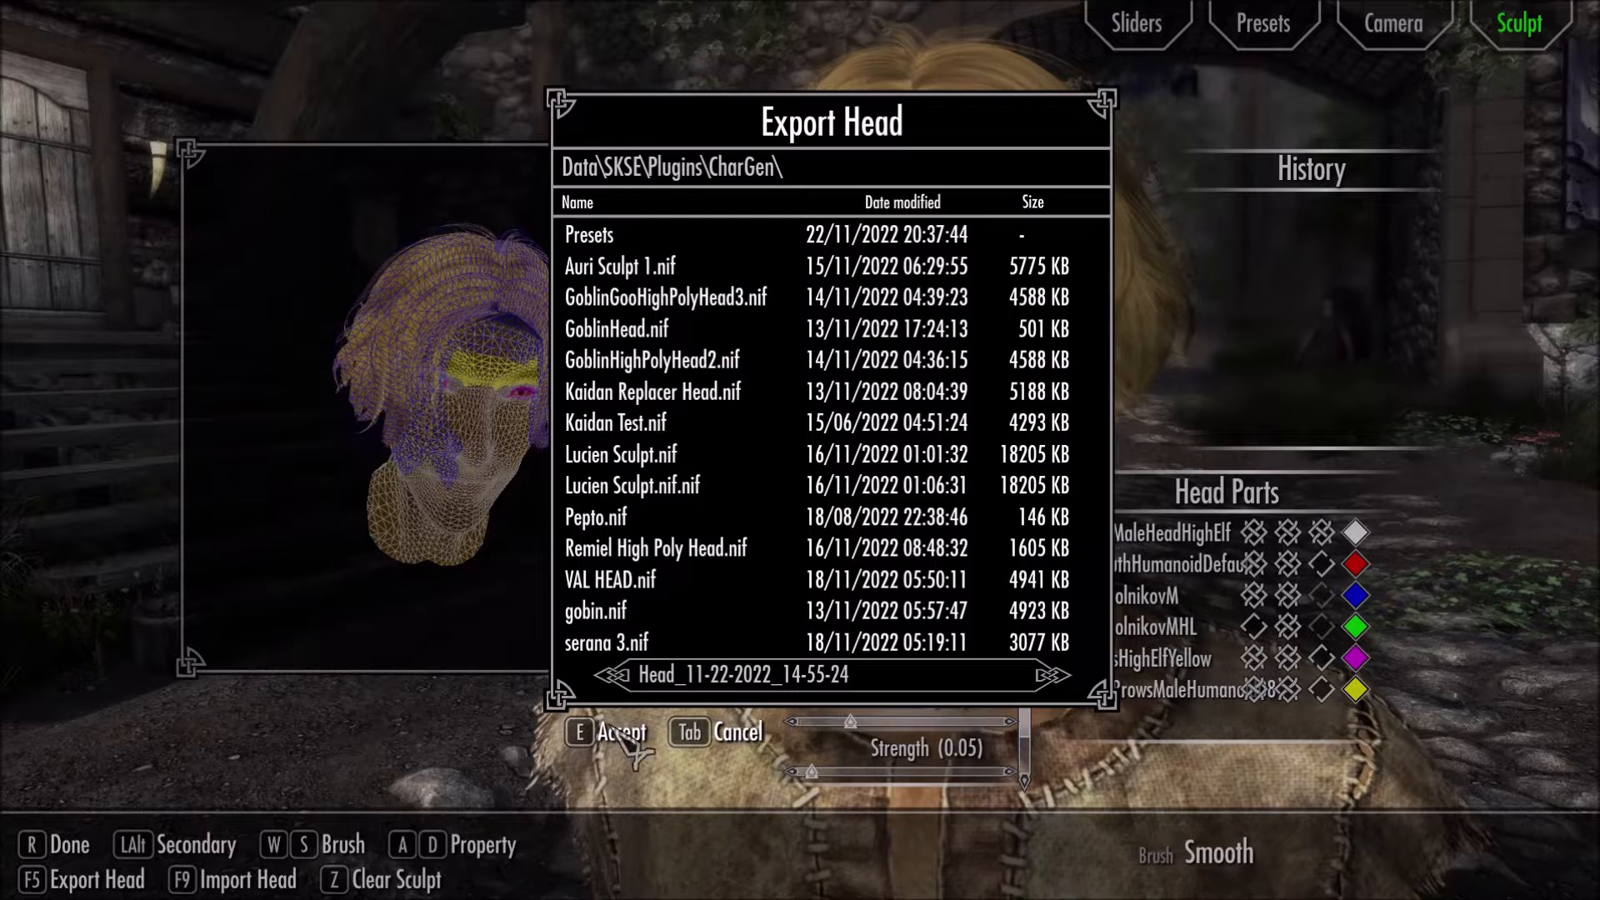
pyautogui.hotkey('ctrl', 'a')
pyautogui.press('BackSpace')
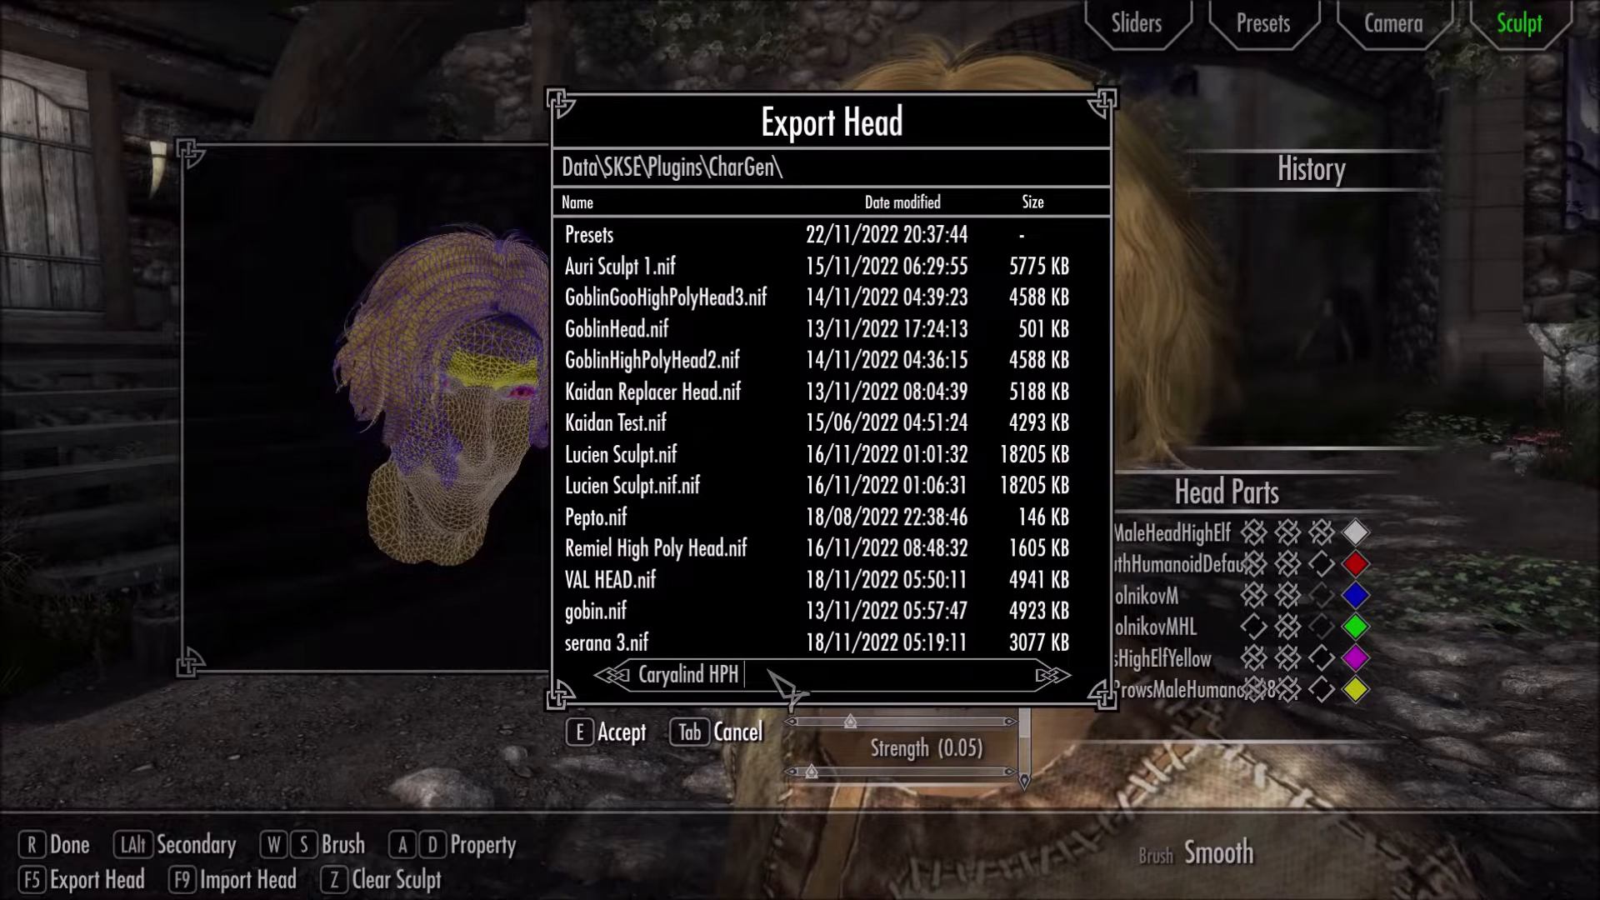
pyautogui.click(587, 741)
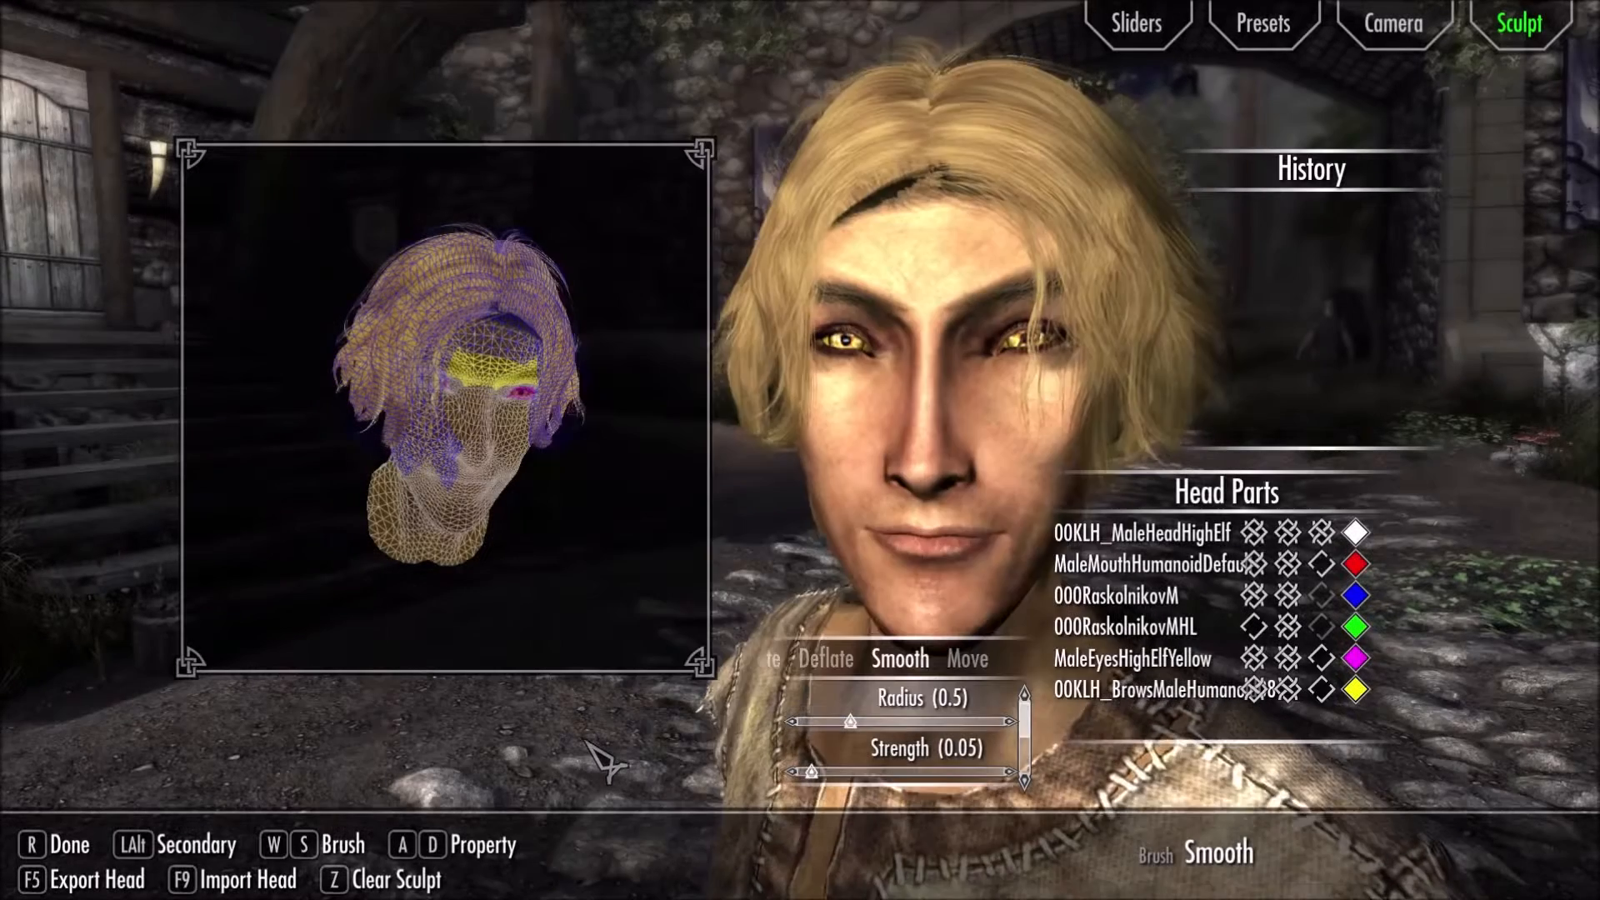
# Save the character's preset over the existing Caryalind1.jslot file
pyautogui.click(1264, 25)
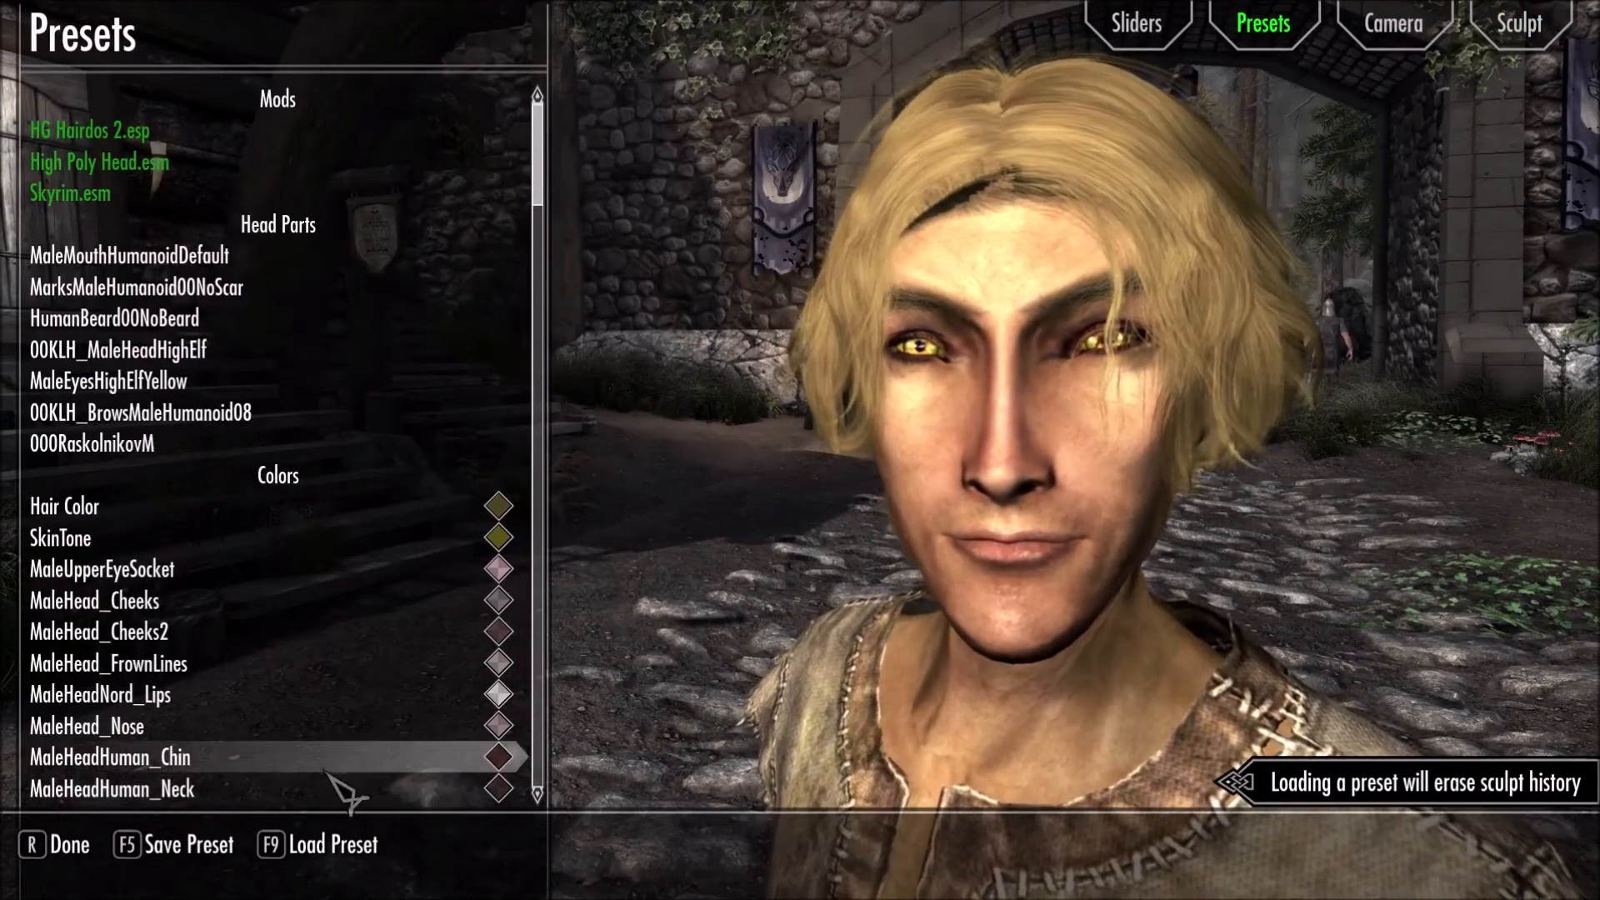
pyautogui.click(178, 856)
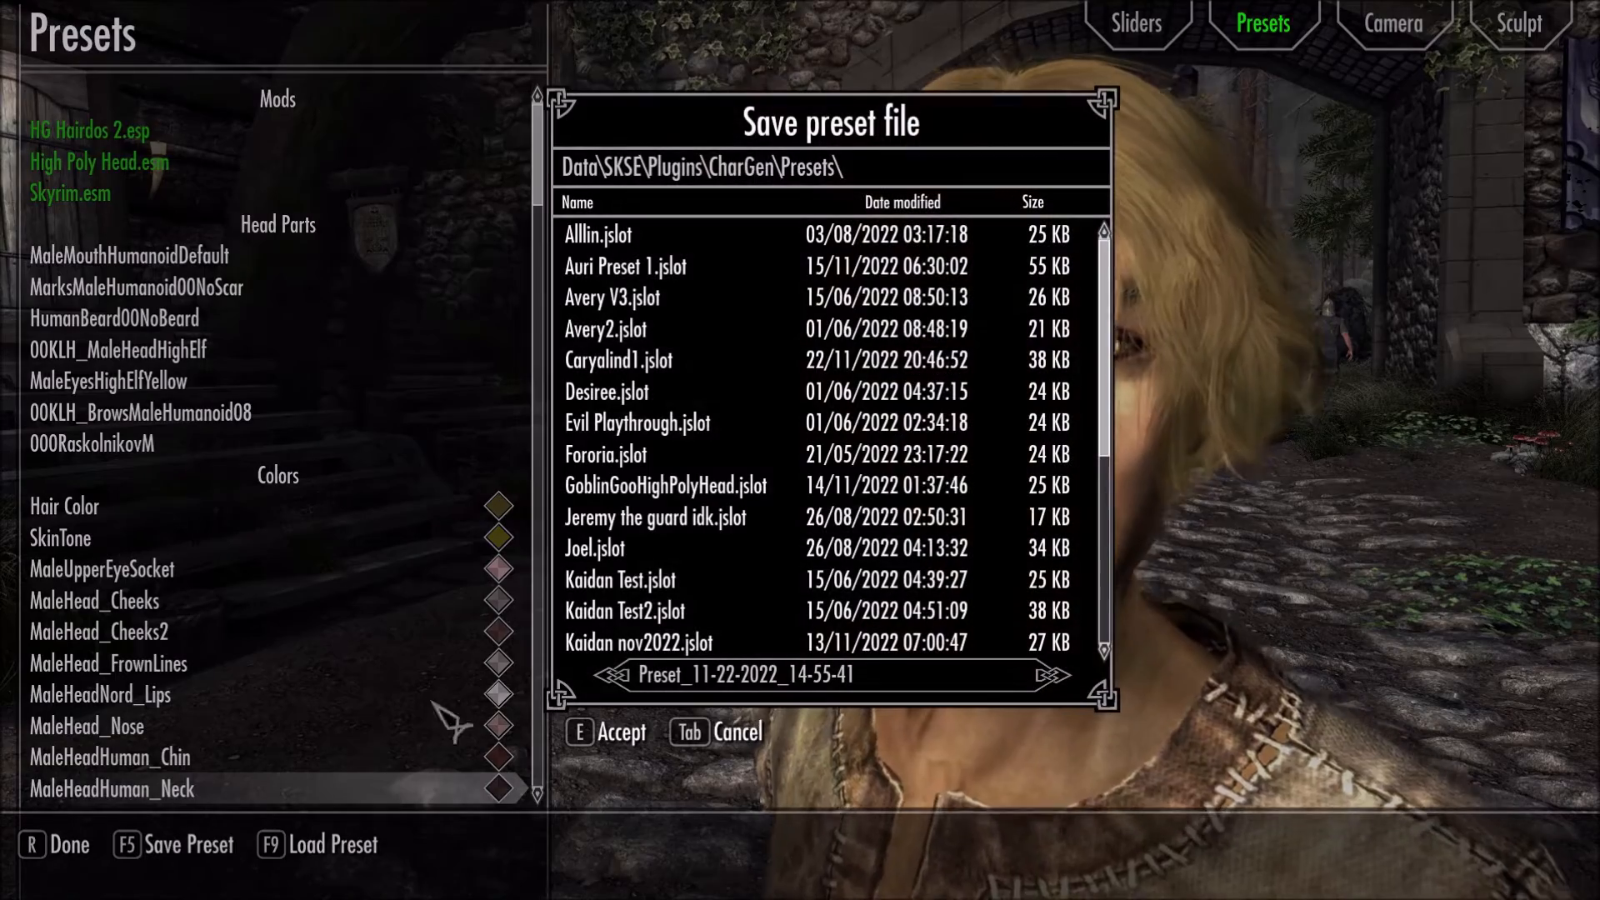
pyautogui.click(659, 363)
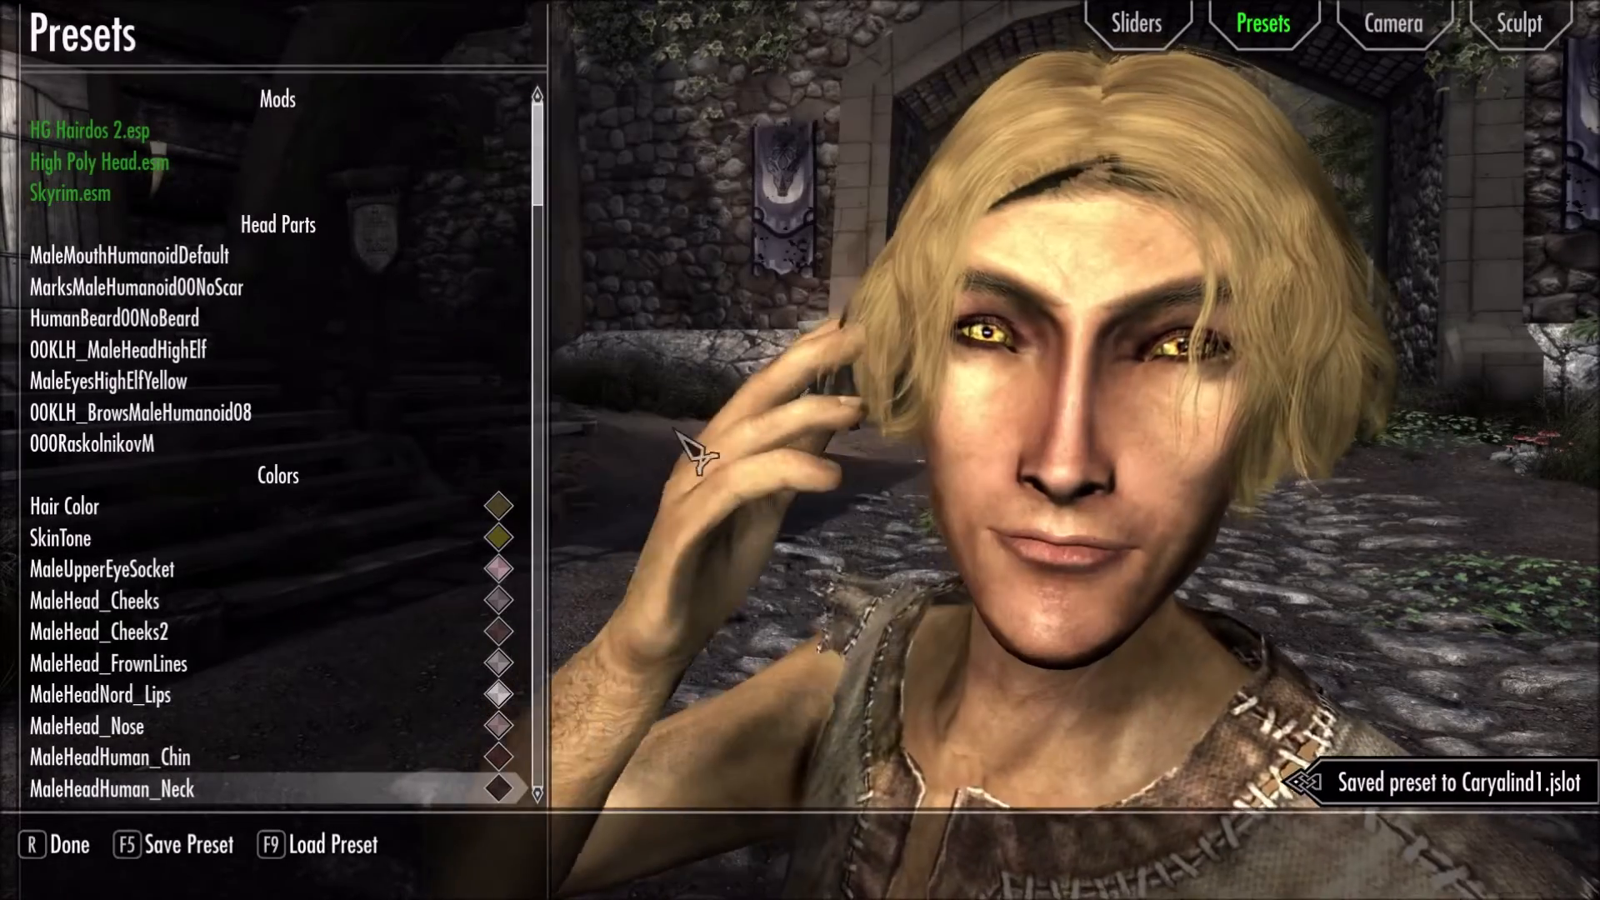
# Finish character creation and accept the name Prisoner
pyautogui.press('r')
pyautogui.click(733, 500)
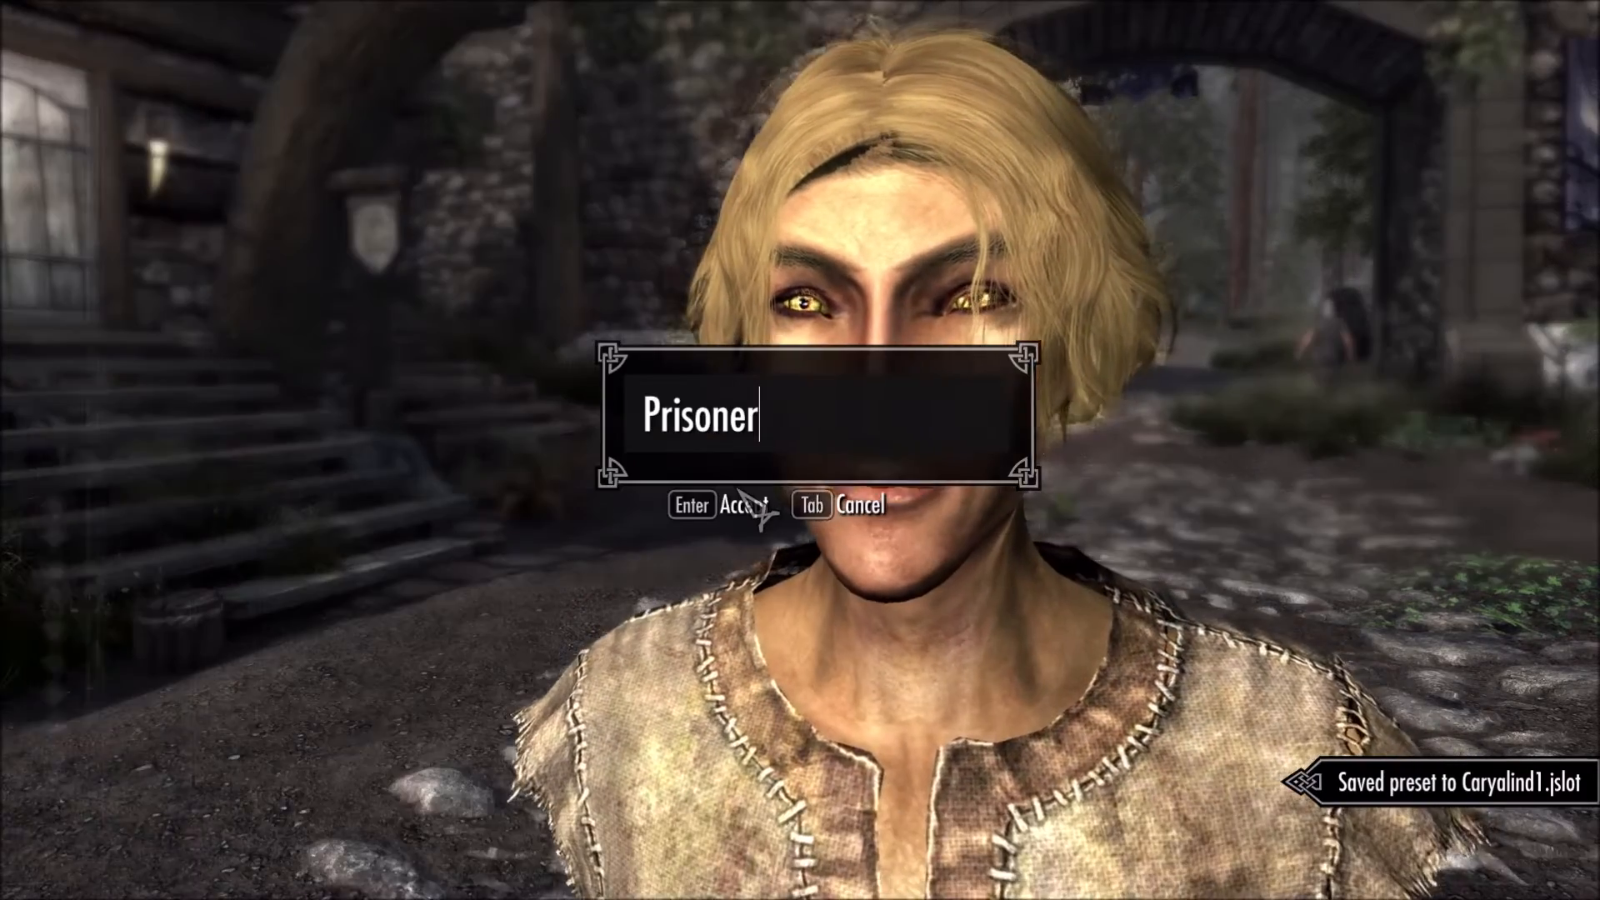
pyautogui.press('Return')
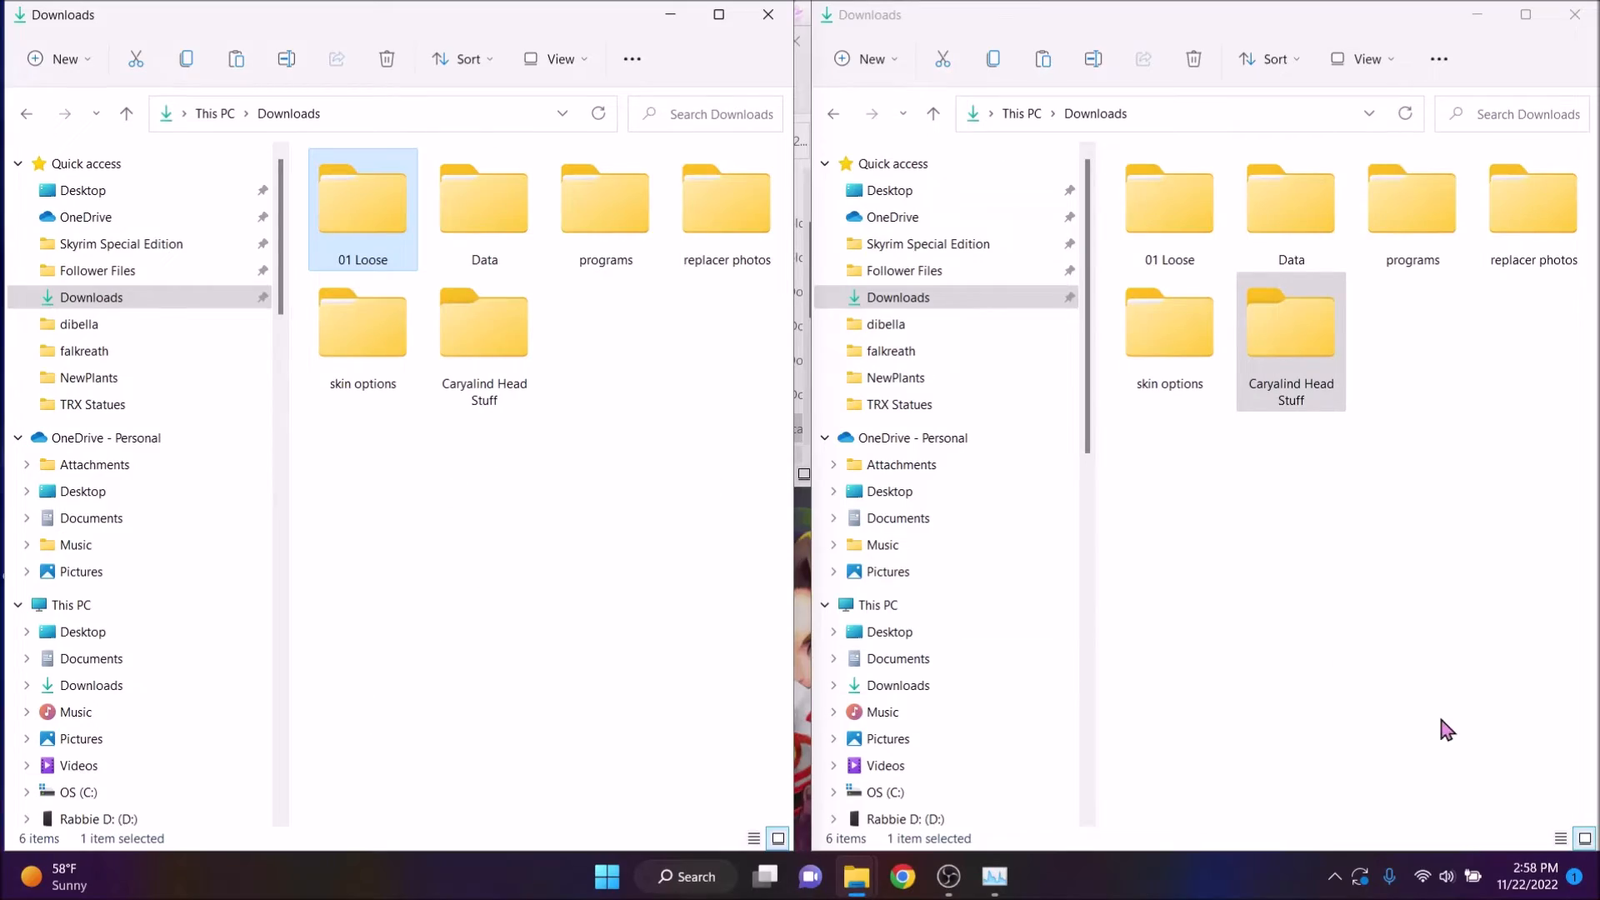
# Switch to File Explorer and open the Caryalind Head Stuff folder in Downloads
pyautogui.doubleClick(1283, 332)
pyautogui.click(867, 58)
pyautogui.click(893, 141)
pyautogui.click(1068, 188)
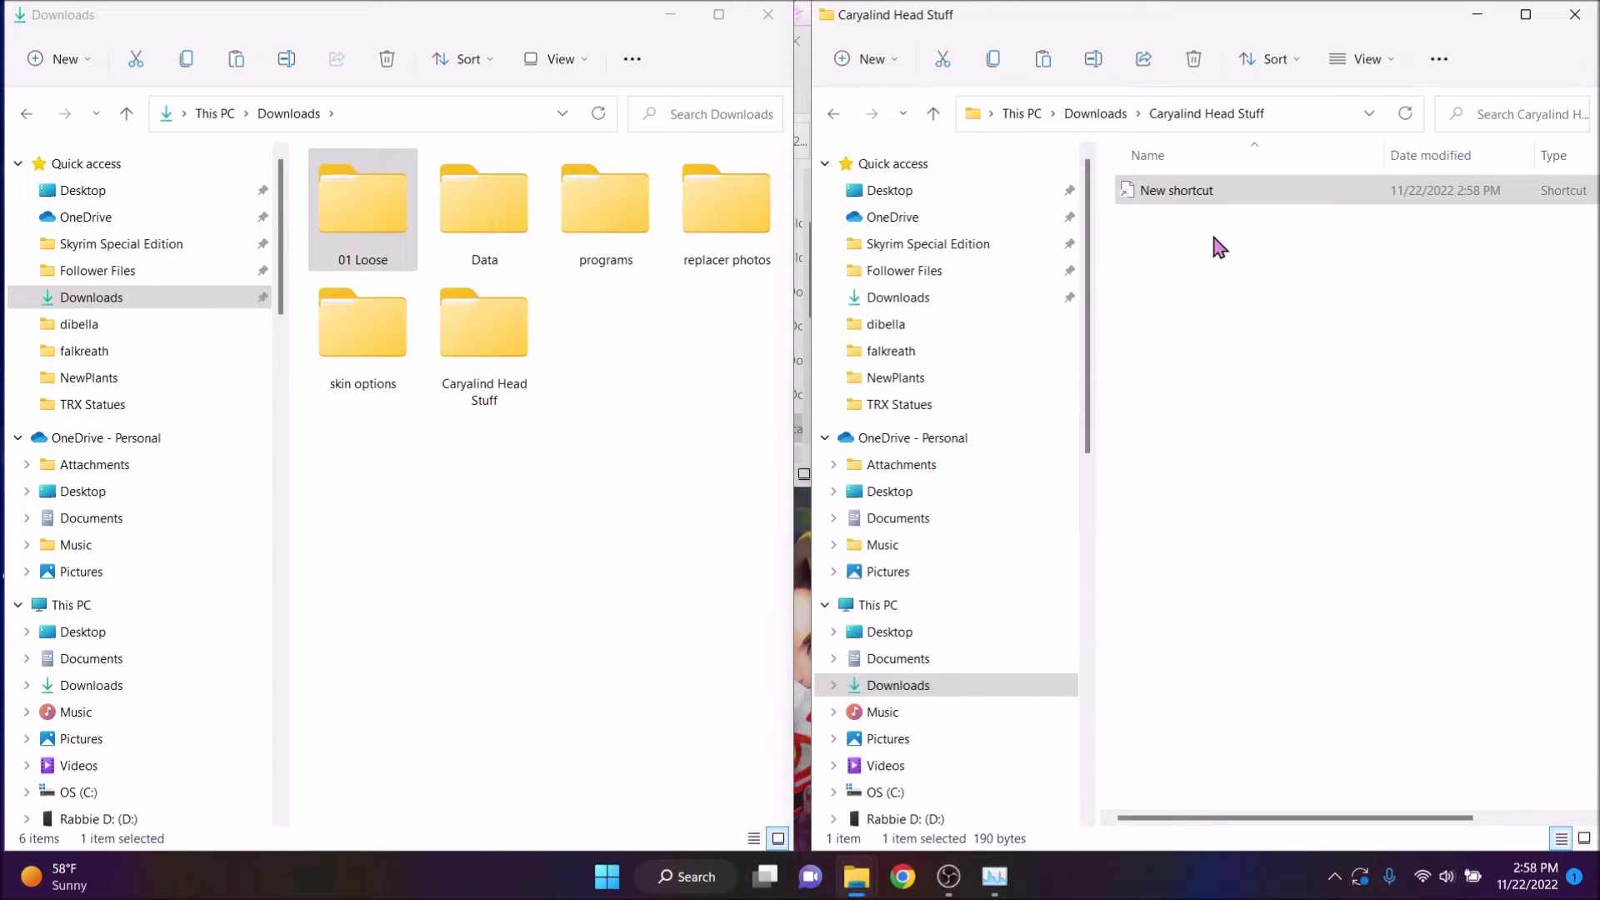
# Create two folders named Meshes and Textures inside the Caryalind Head Stuff folder
pyautogui.click(862, 58)
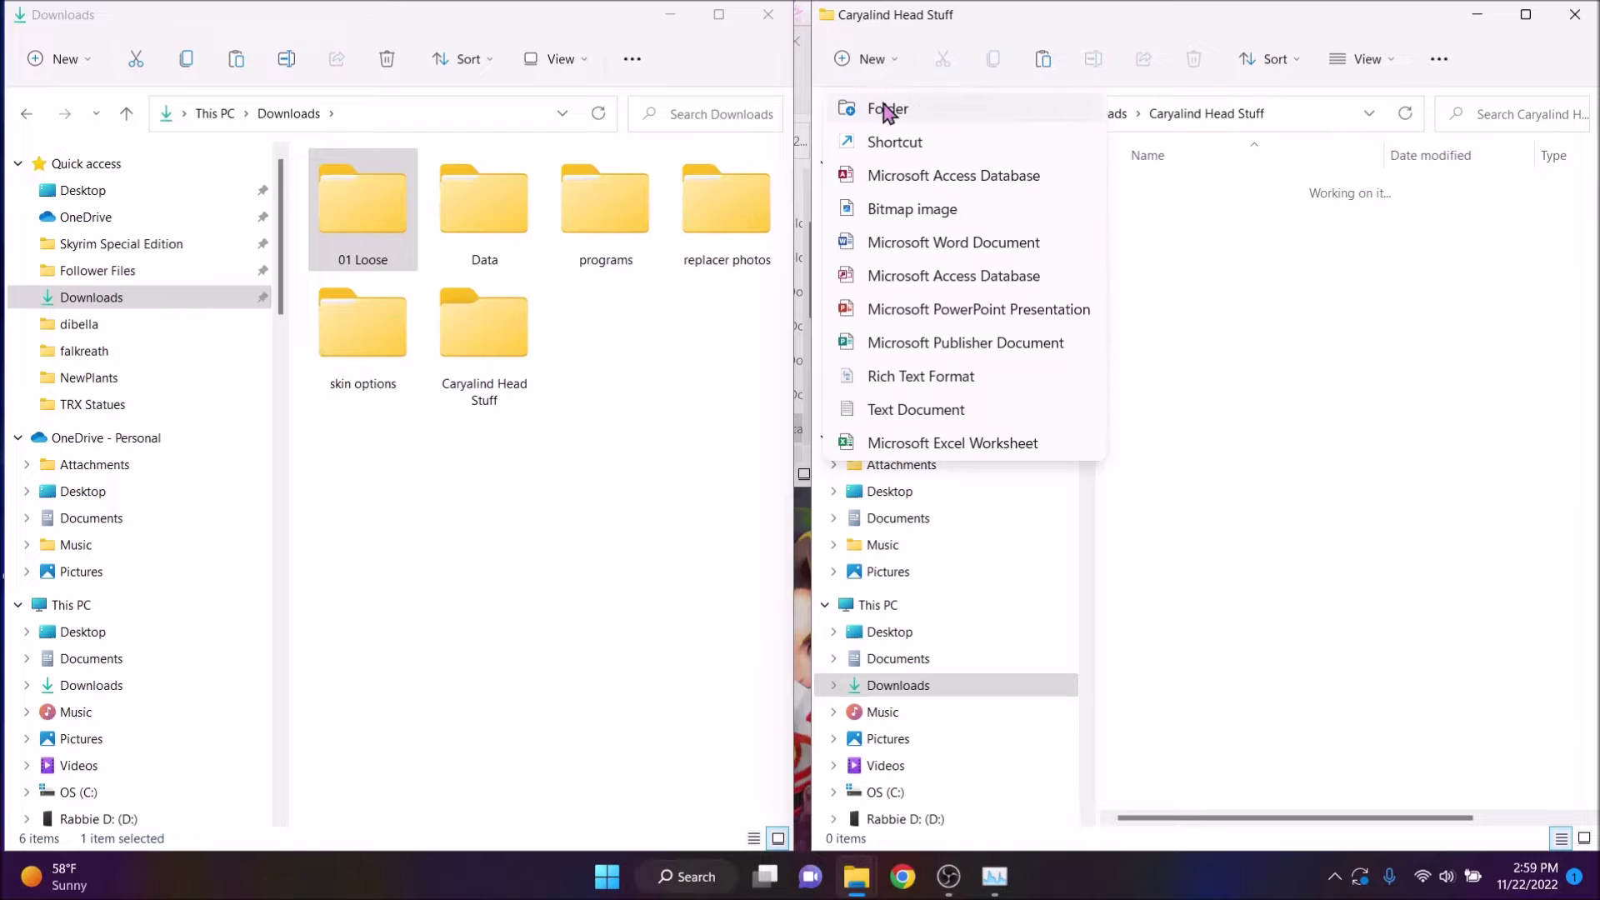
pyautogui.click(882, 108)
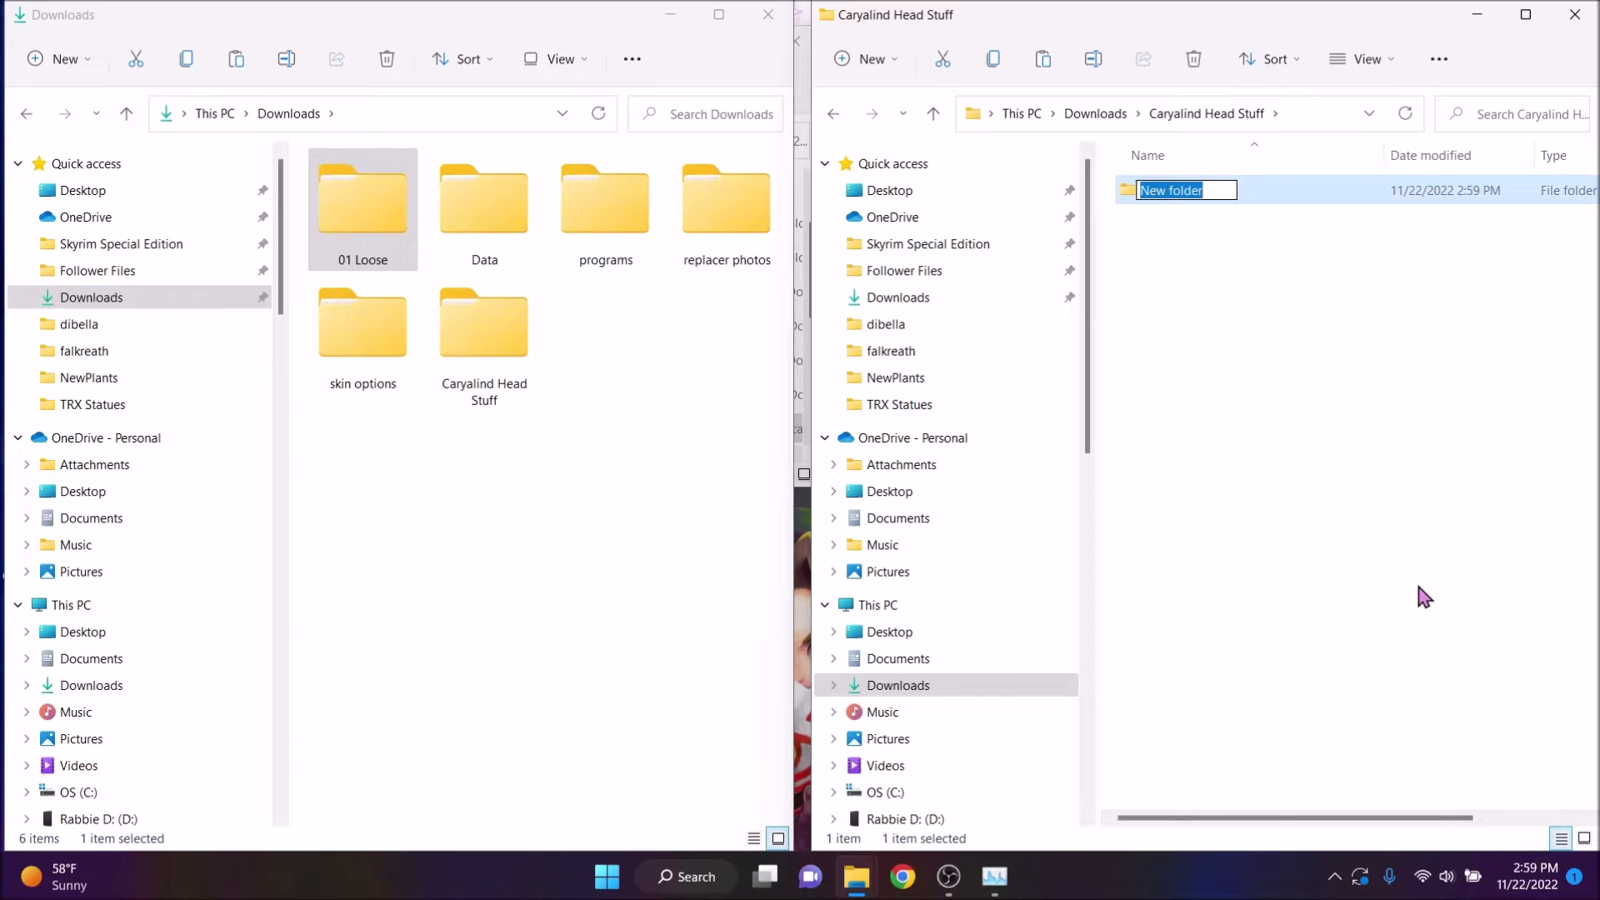
pyautogui.write('Meshes')
pyautogui.press('Return')
pyautogui.click(863, 59)
pyautogui.click(882, 108)
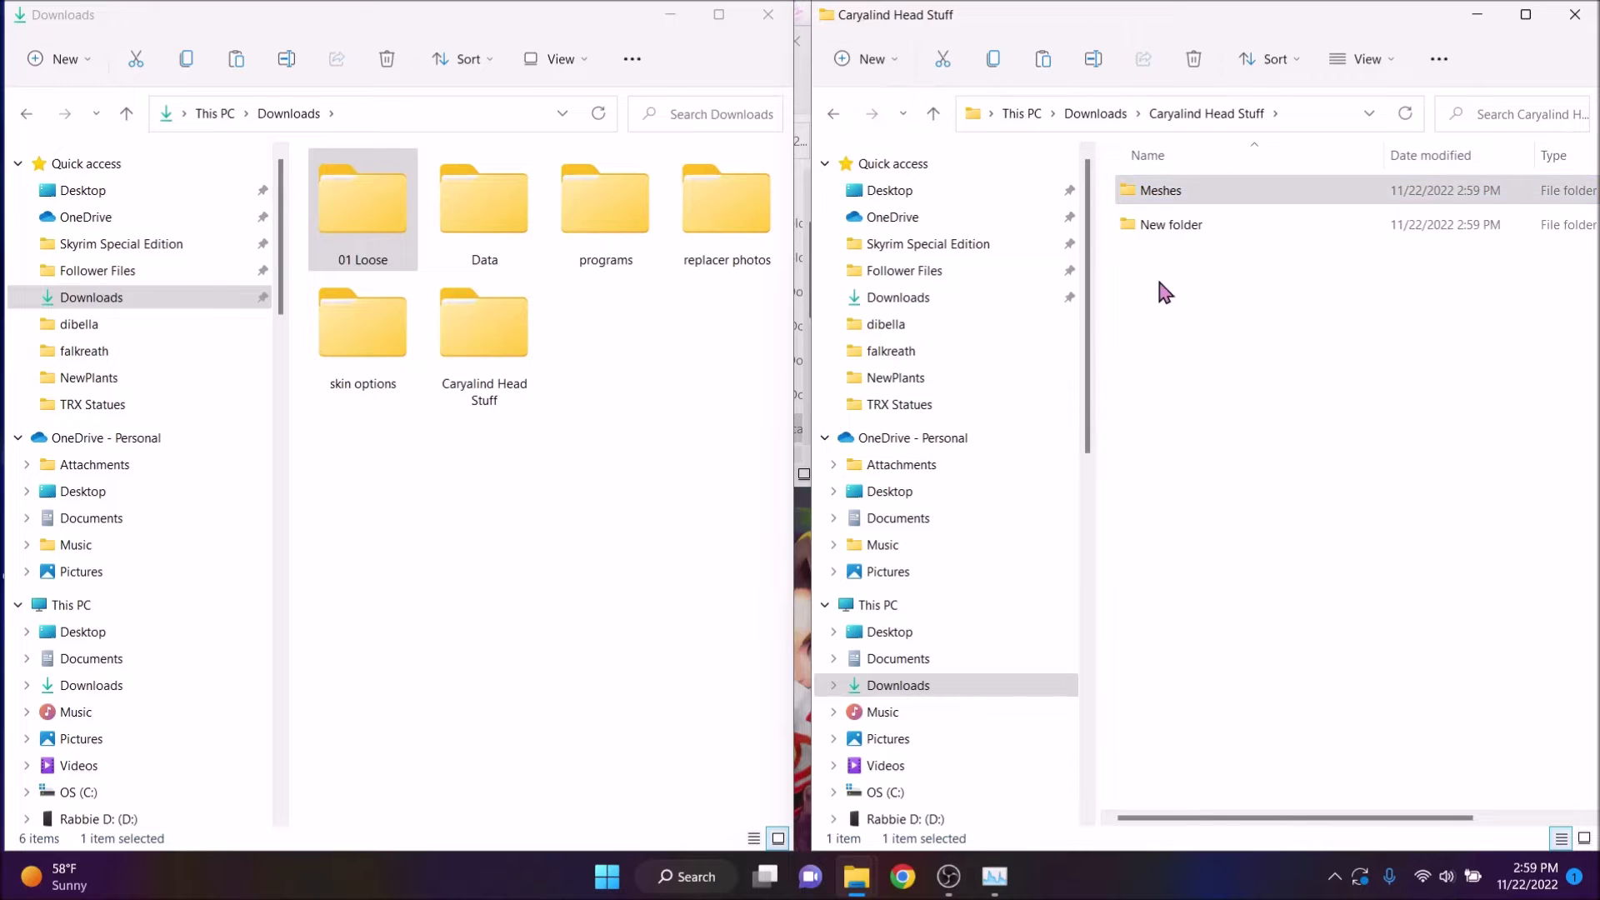
pyautogui.write('Textures')
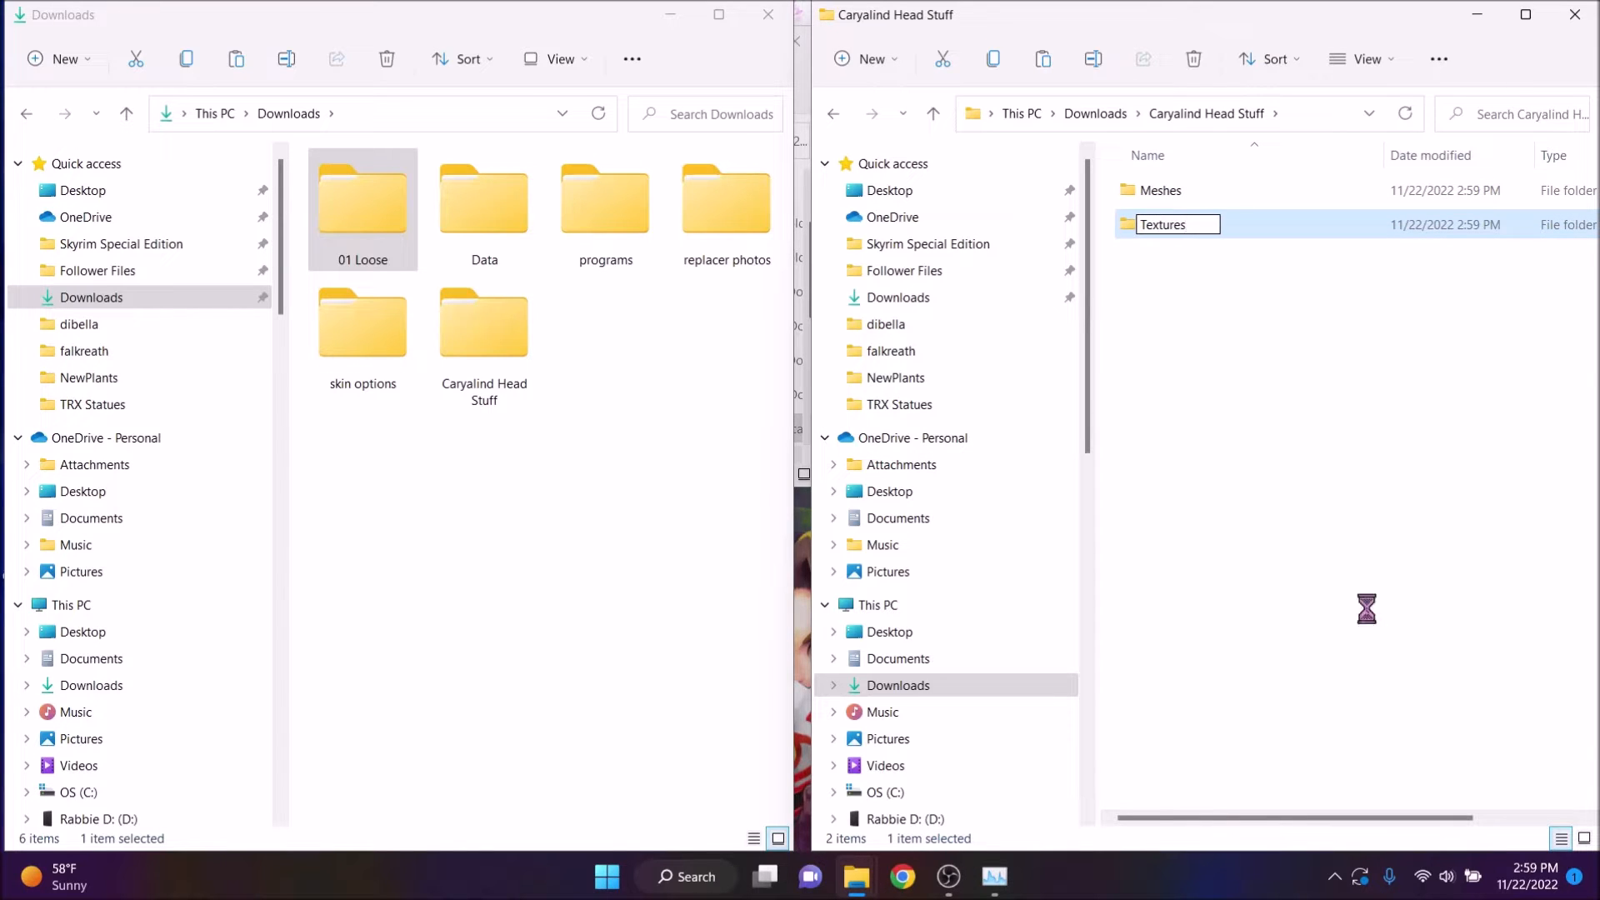
pyautogui.press('Return')
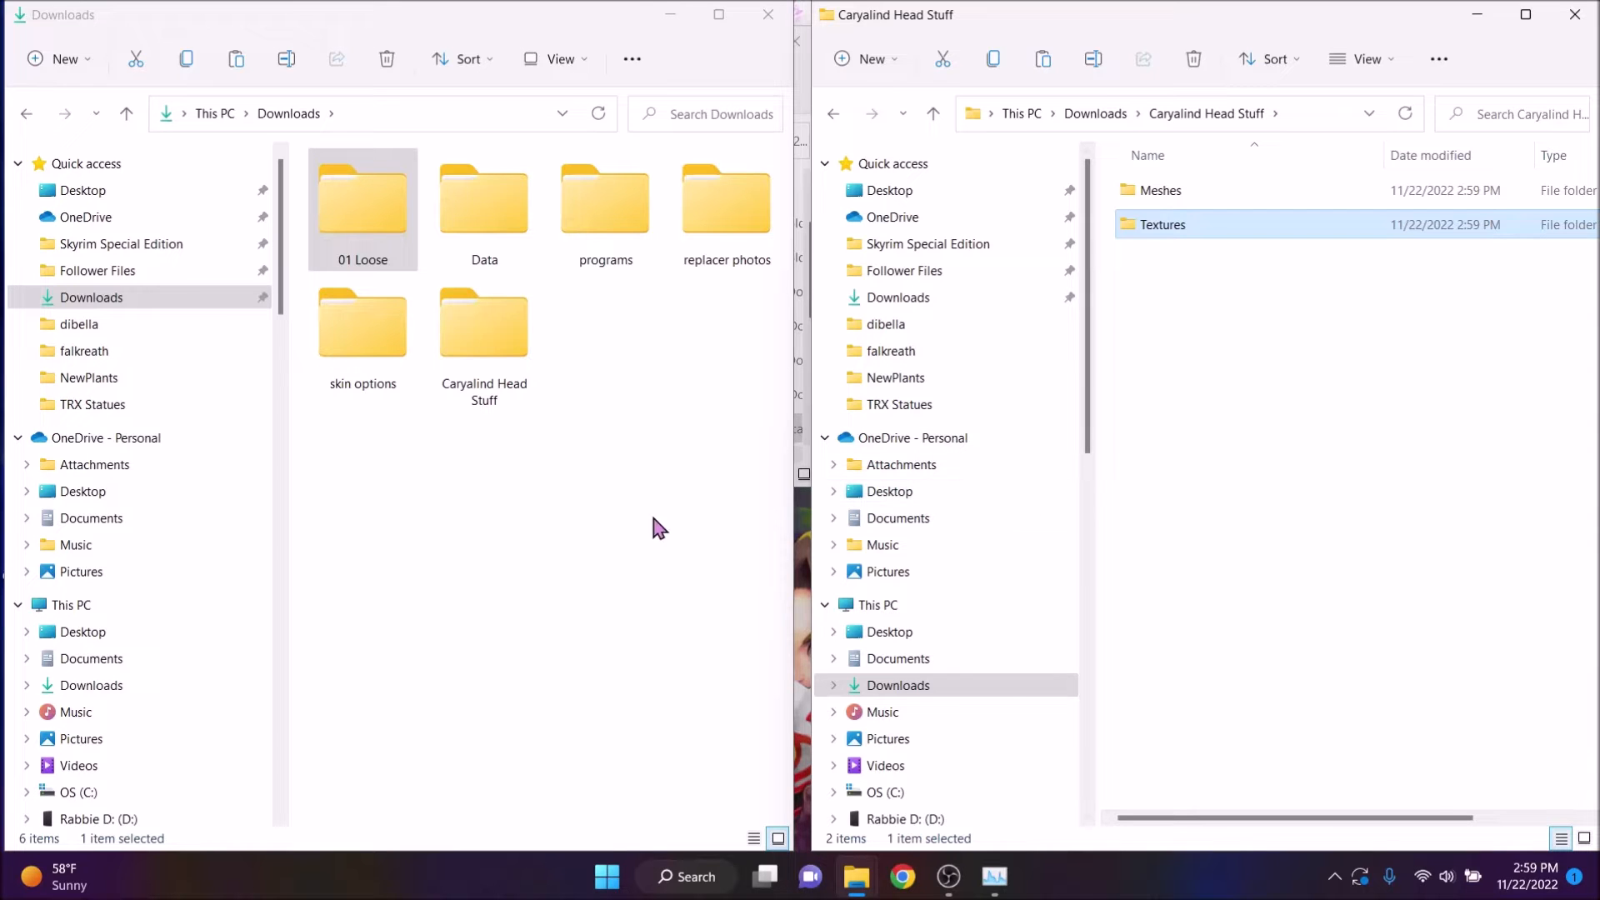
# Browse the programs folder in Downloads, viewing the contents of NifMerge-40494-1-03 and NifSkope_2_0_2018-02-22-x64
pyautogui.doubleClick(630, 213)
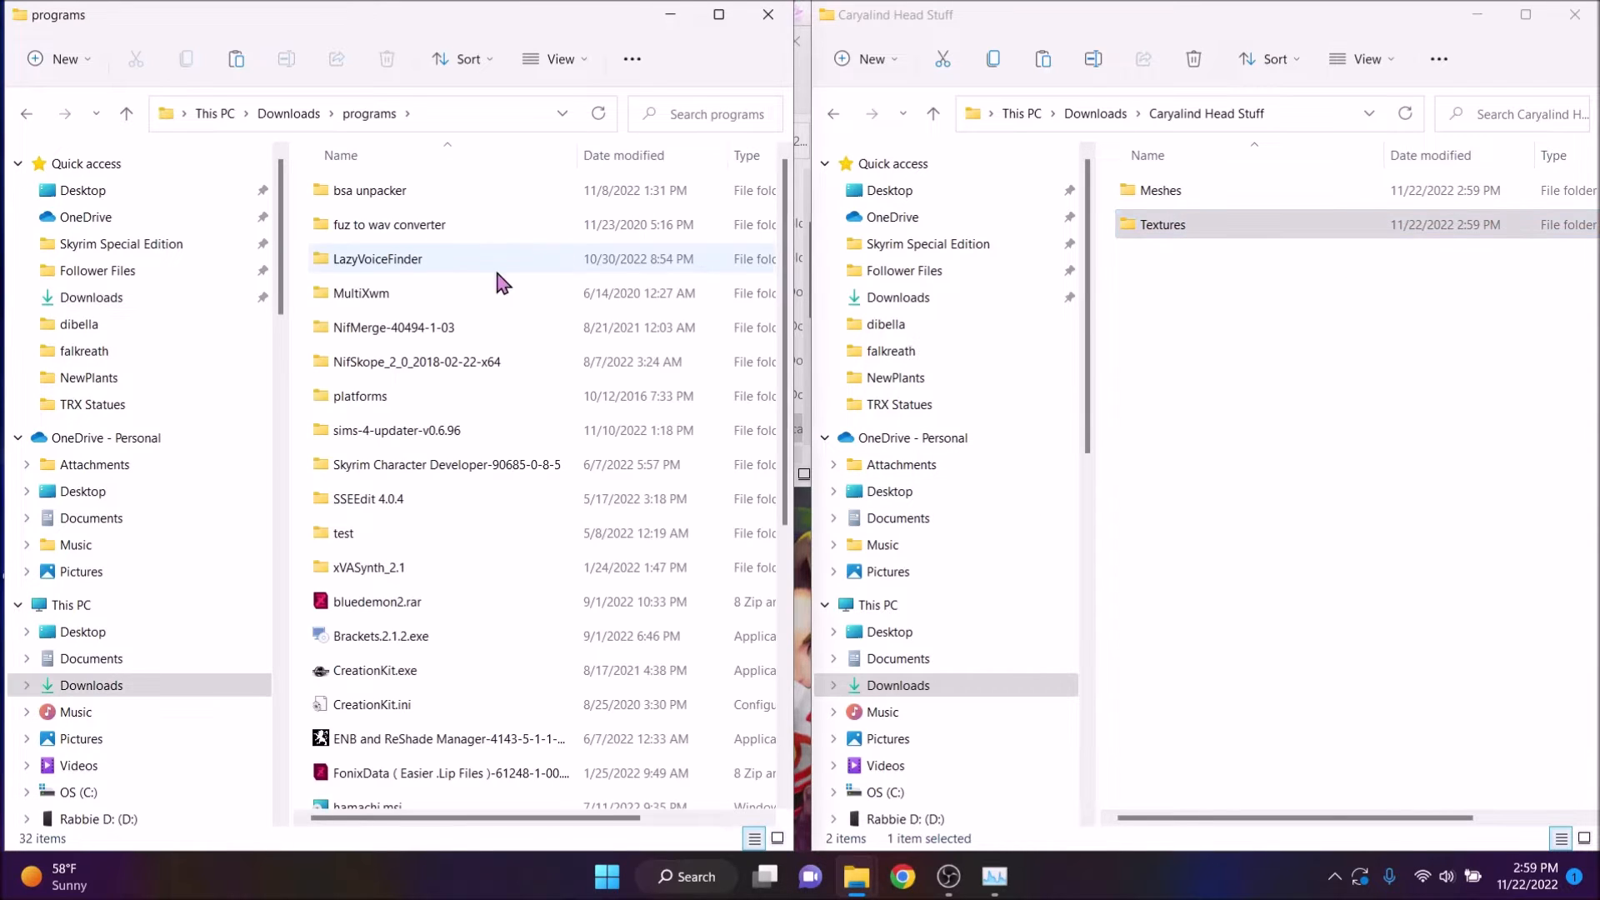
pyautogui.doubleClick(412, 334)
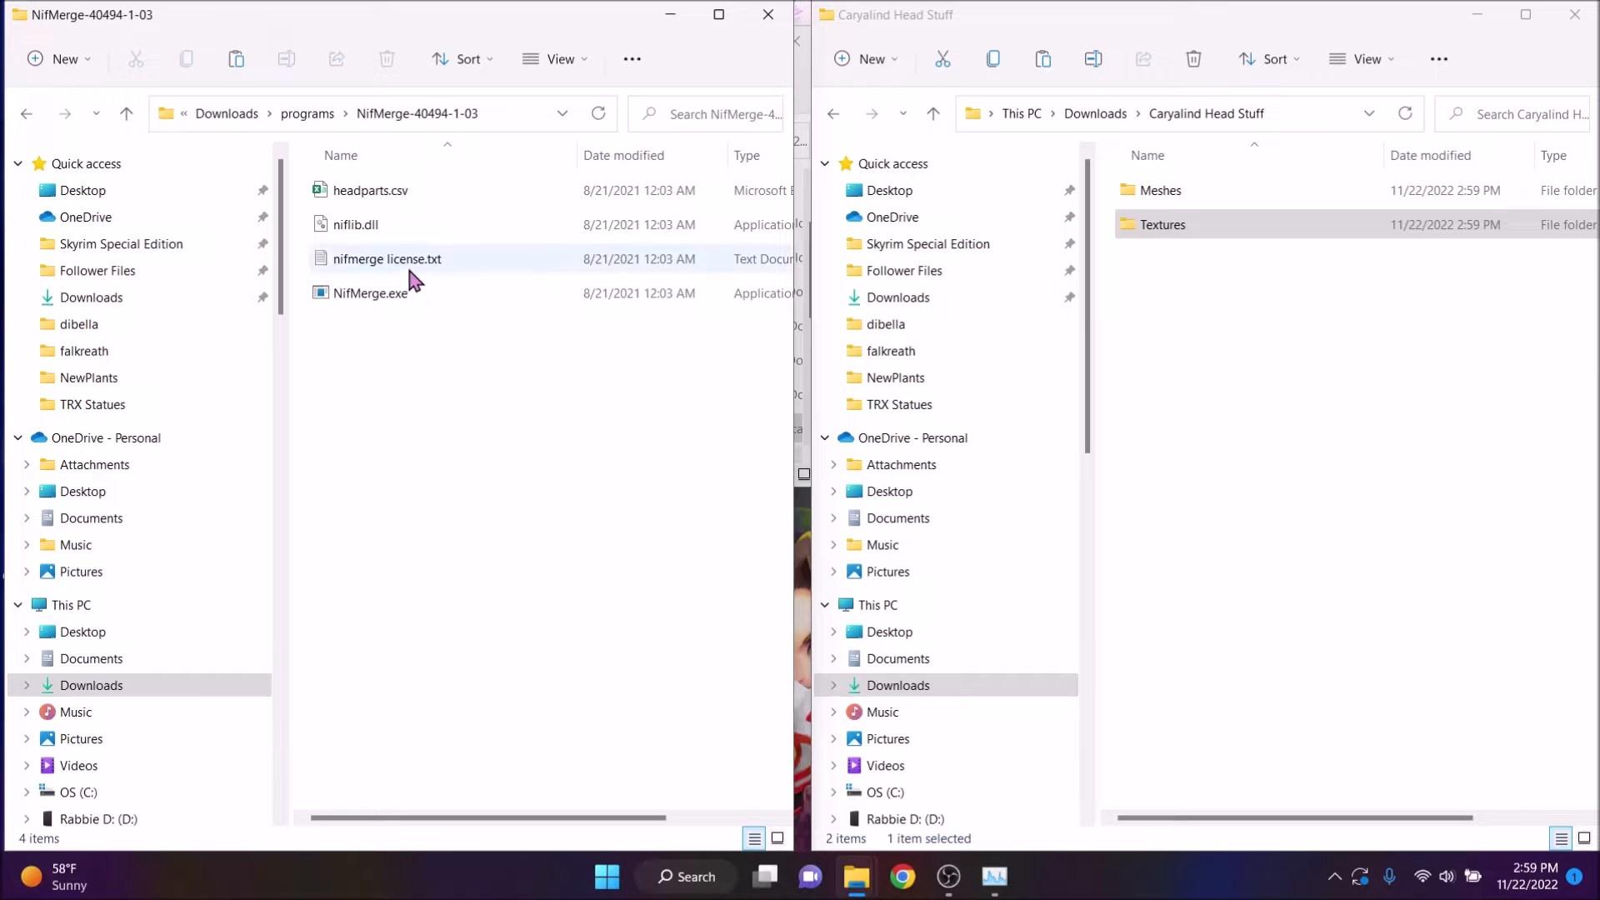
pyautogui.click(306, 113)
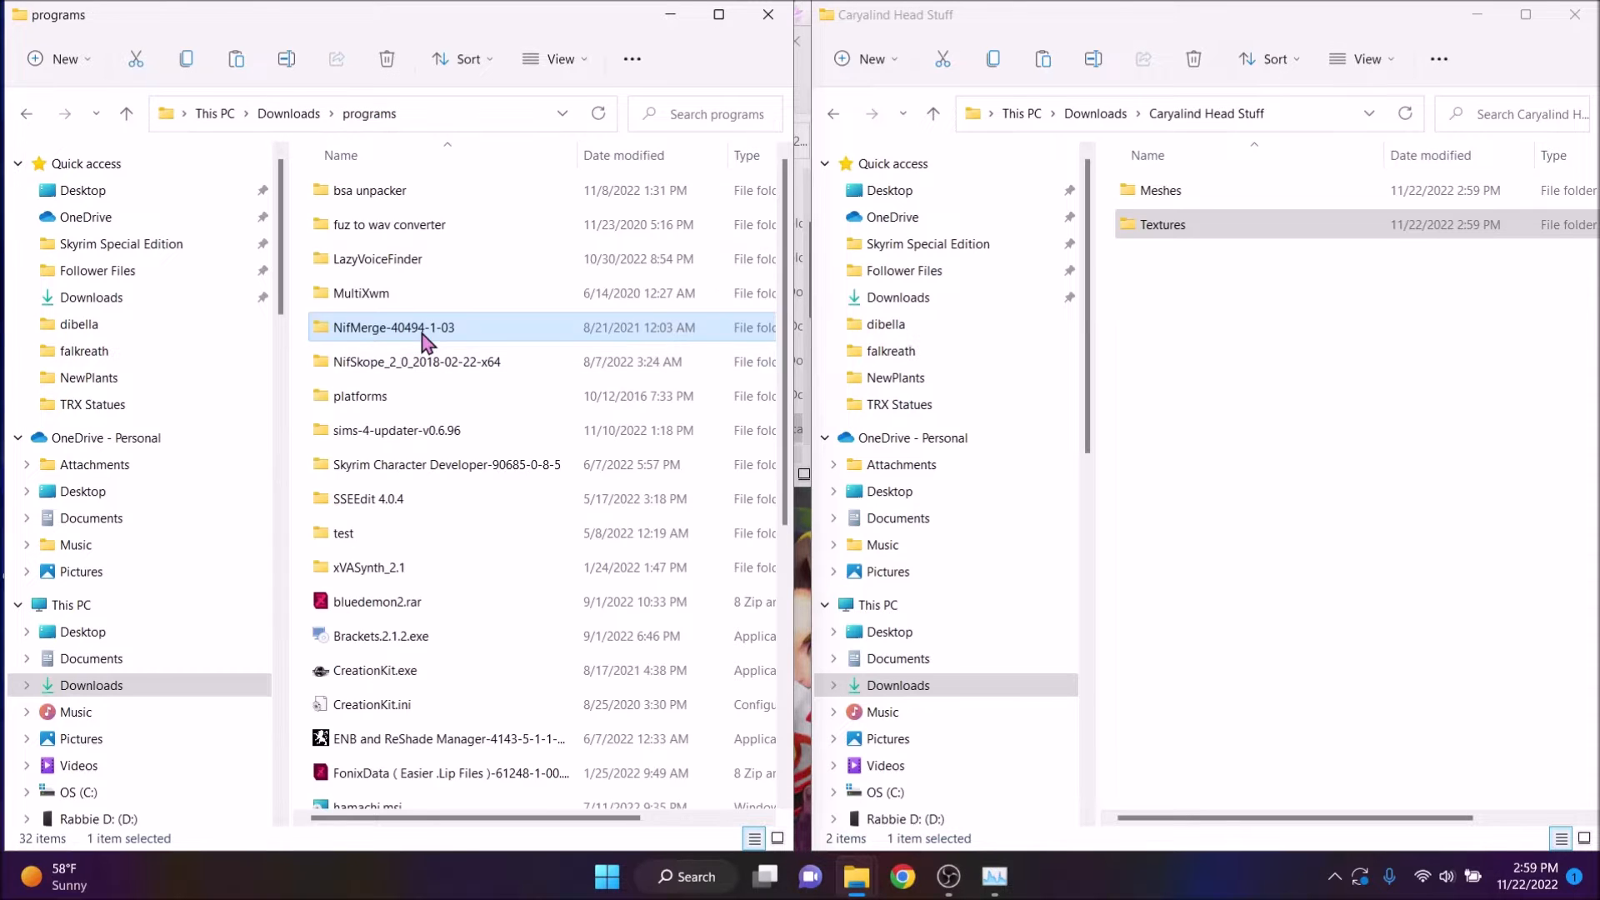
pyautogui.doubleClick(419, 360)
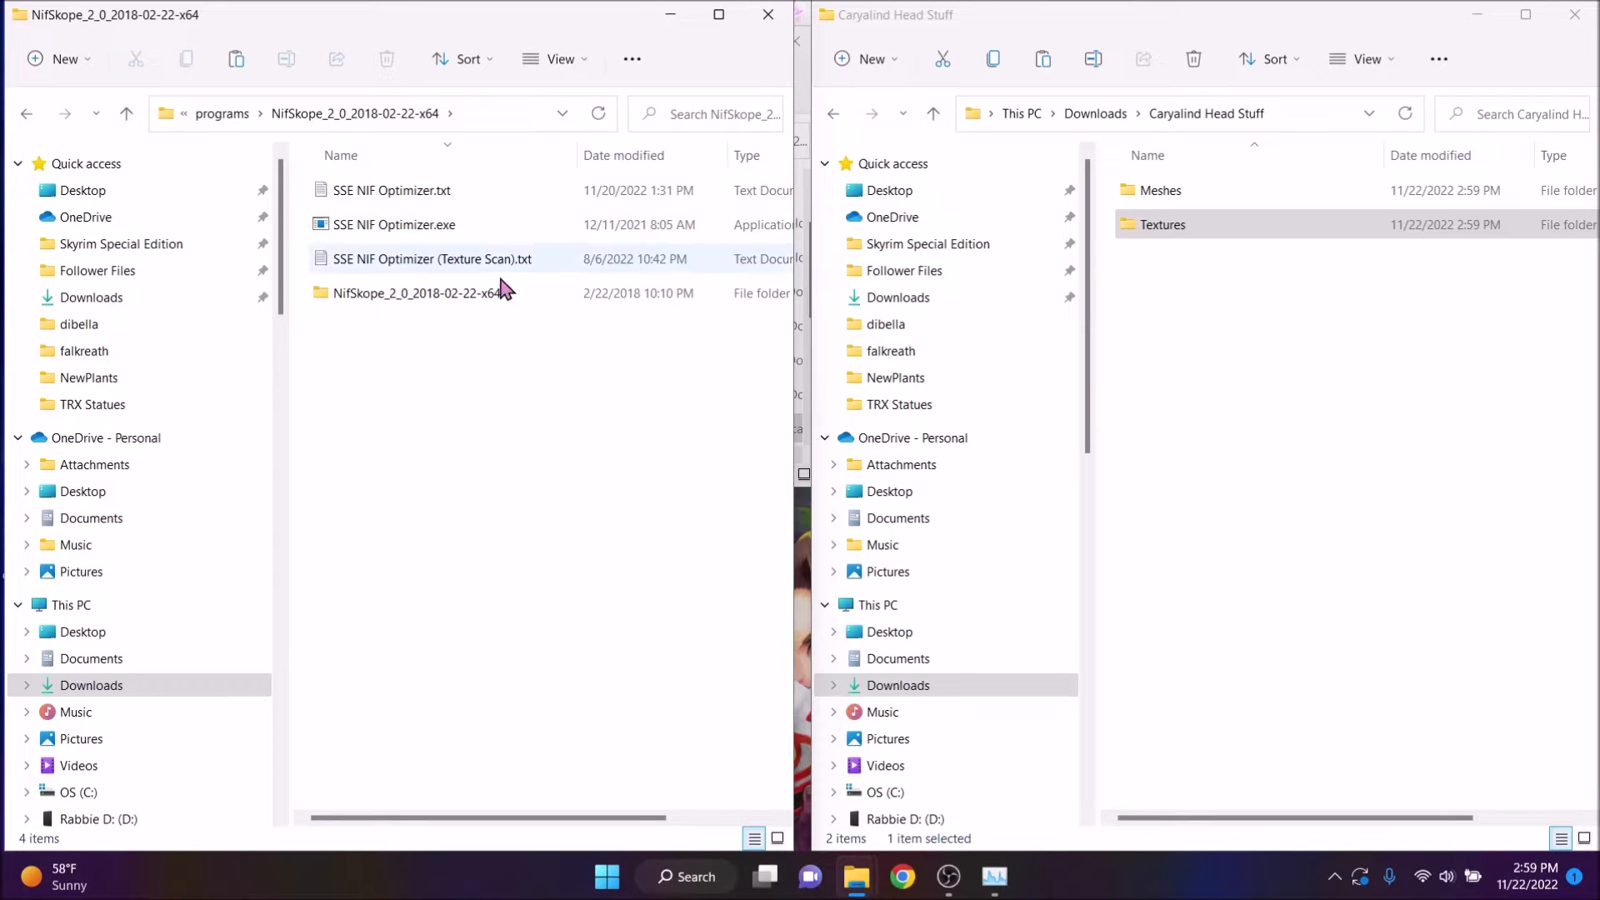
# Look through the NifSkope_2_0_2018-02-22-x64 and NifMerge-40494-1-03 folders in programs, and return to Downloads
pyautogui.click(222, 113)
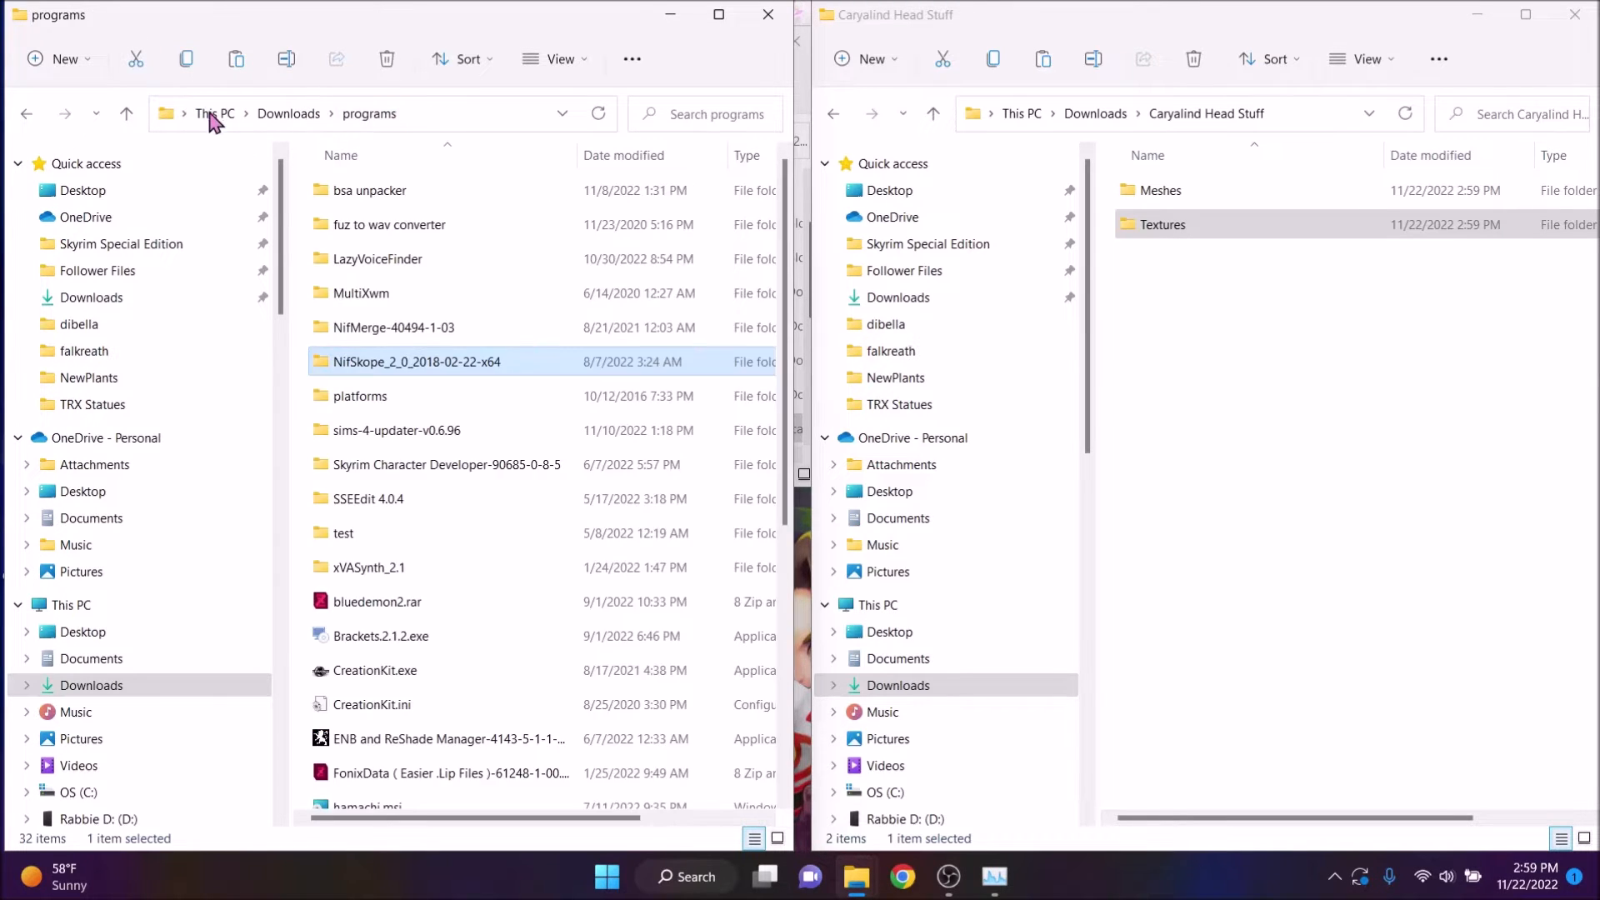
pyautogui.doubleClick(419, 365)
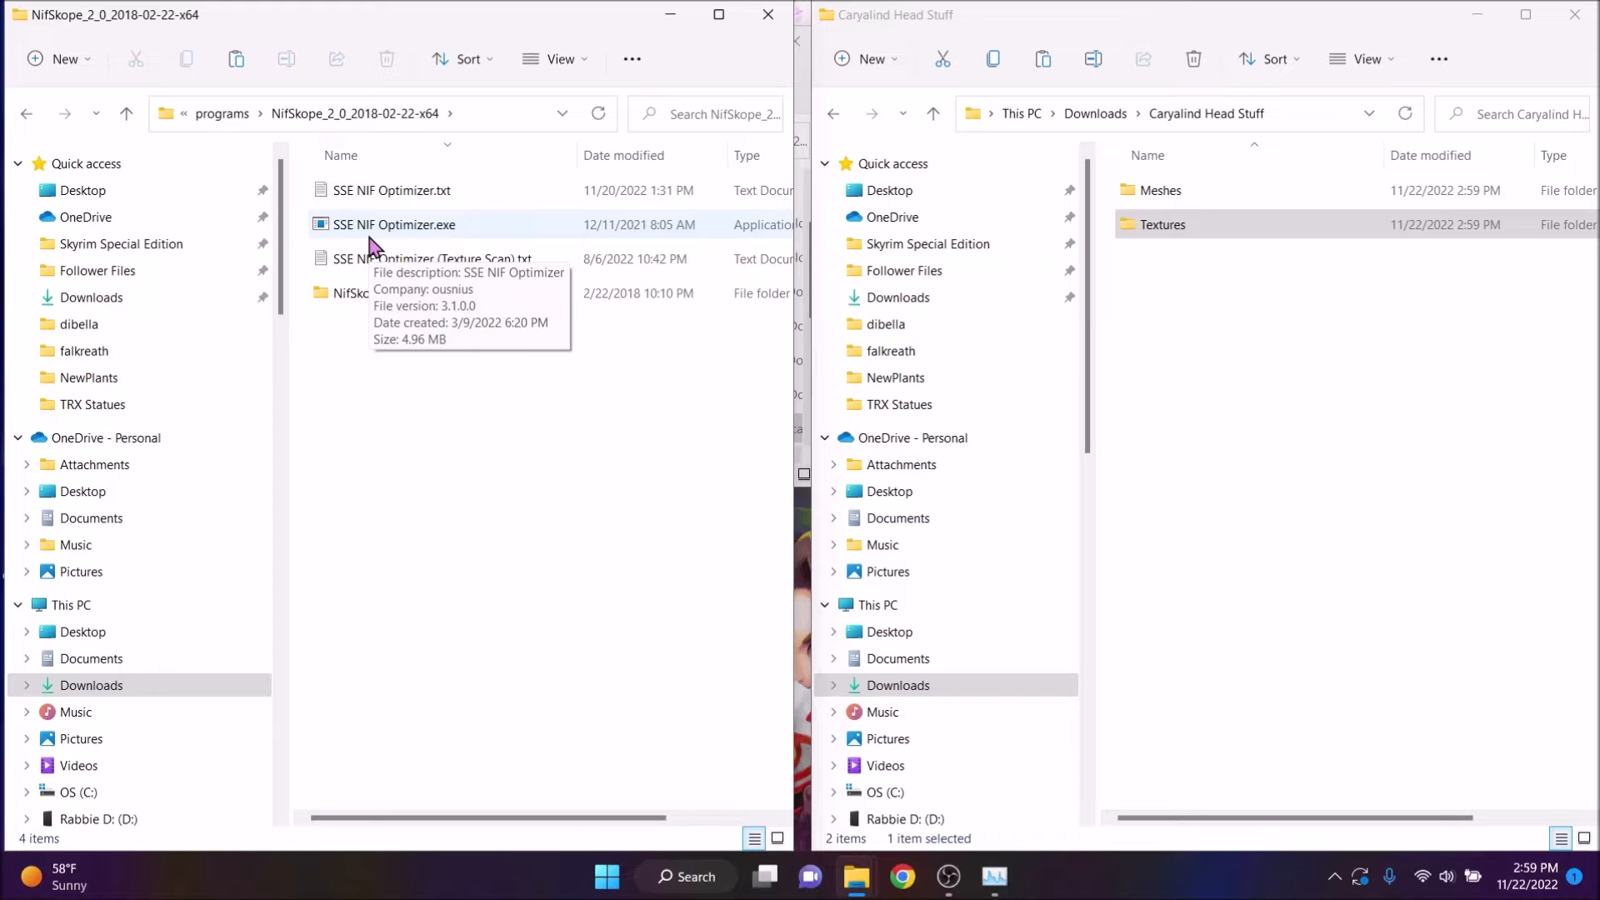
pyautogui.click(225, 115)
pyautogui.click(427, 329)
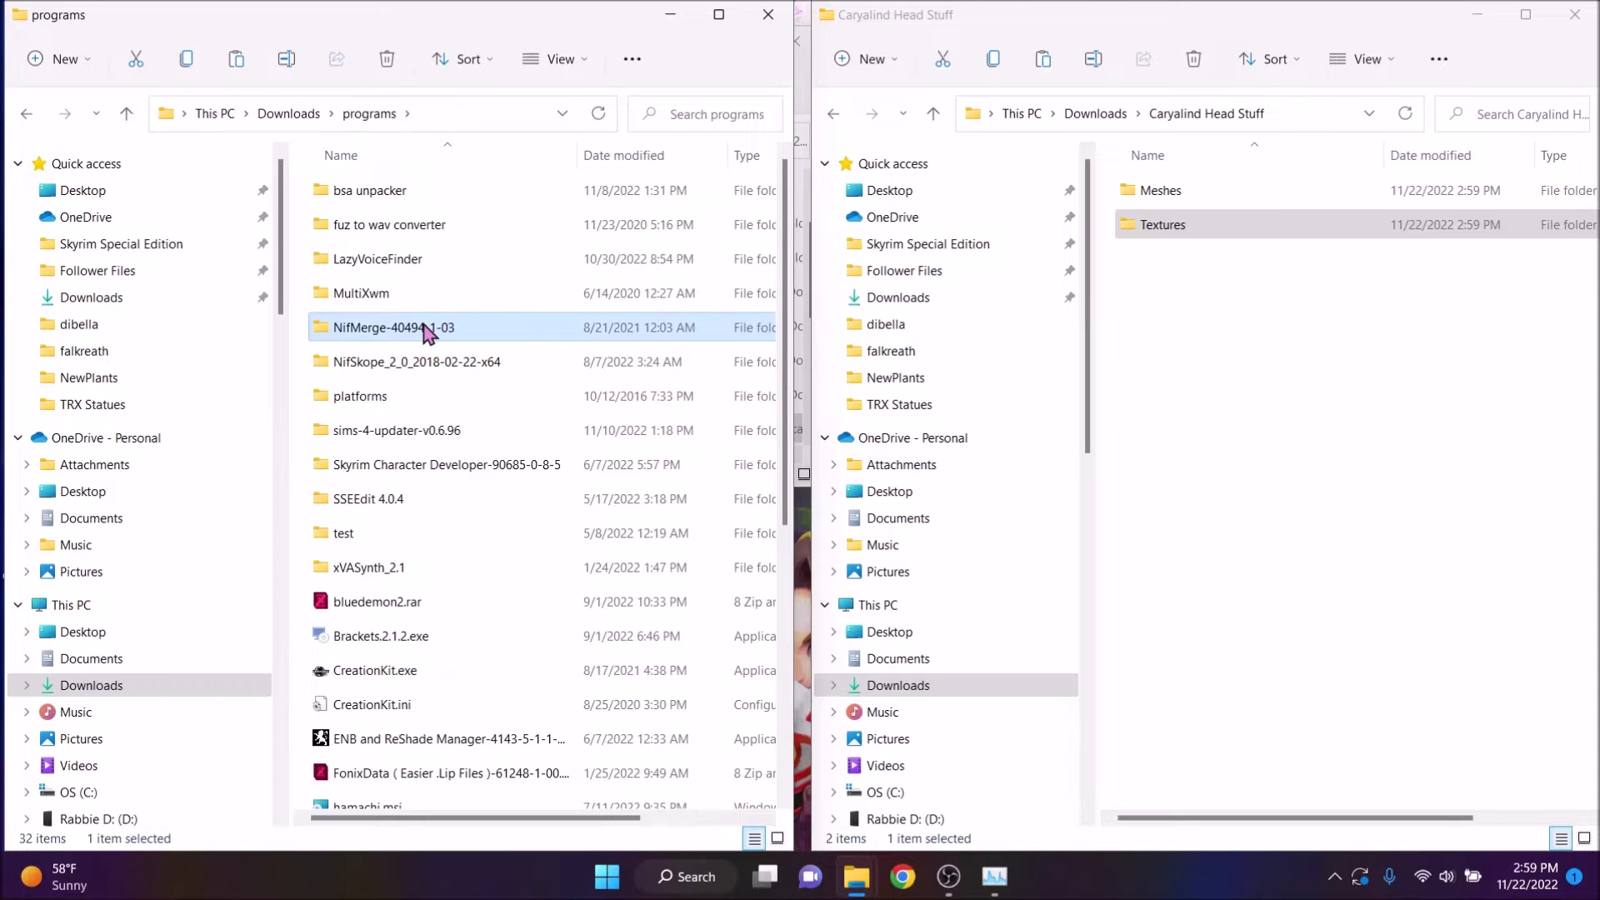
pyautogui.doubleClick(428, 329)
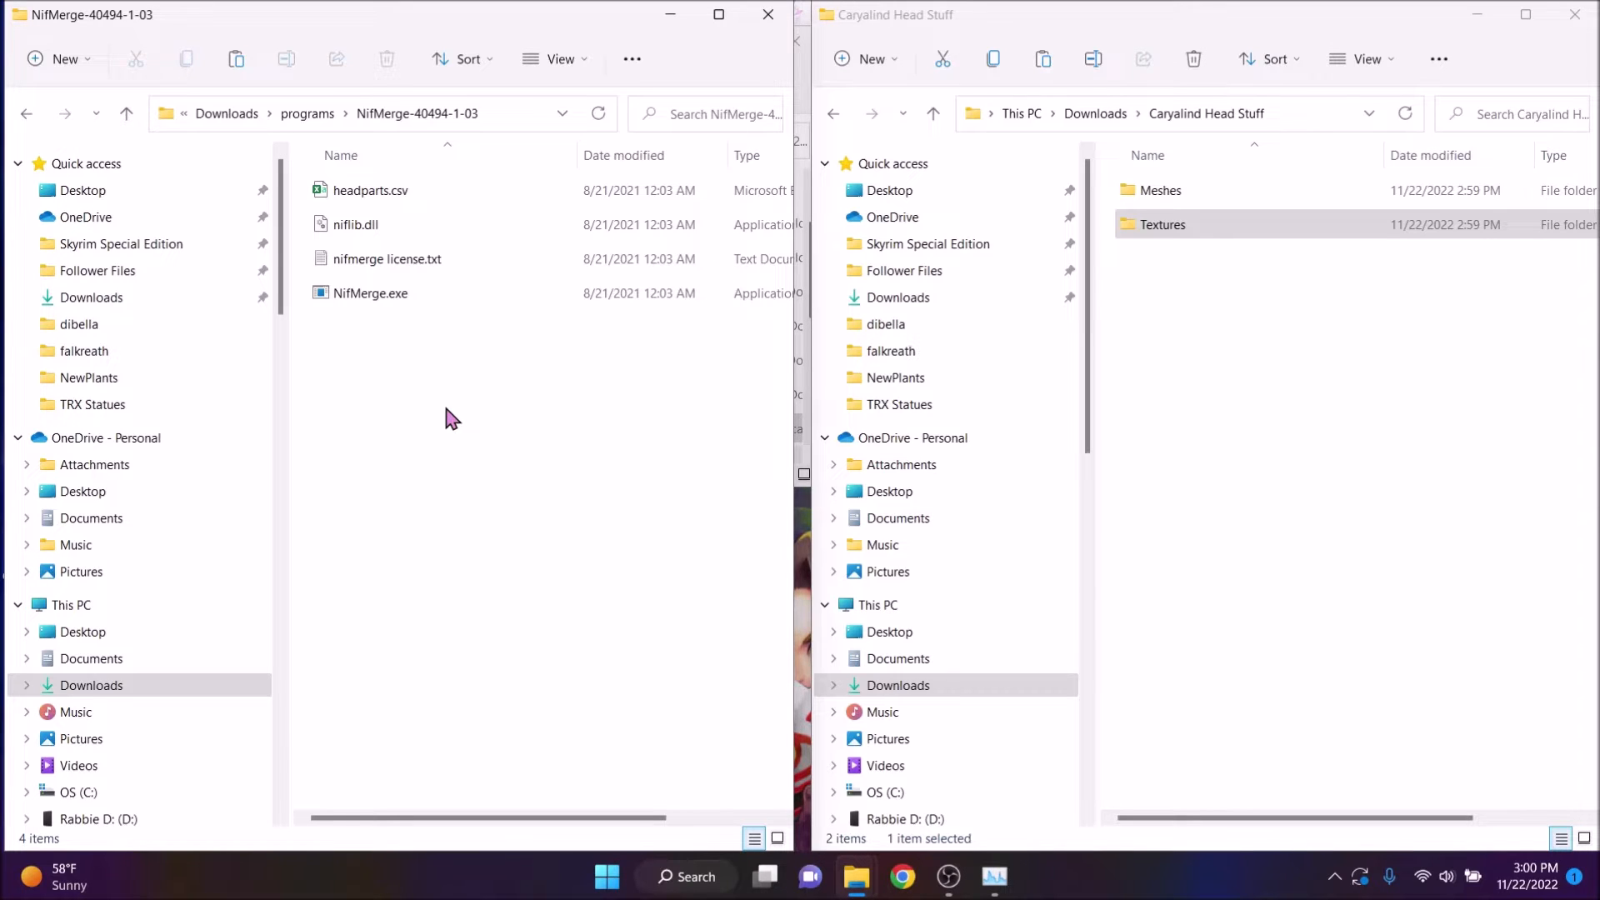
pyautogui.click(313, 116)
pyautogui.click(288, 114)
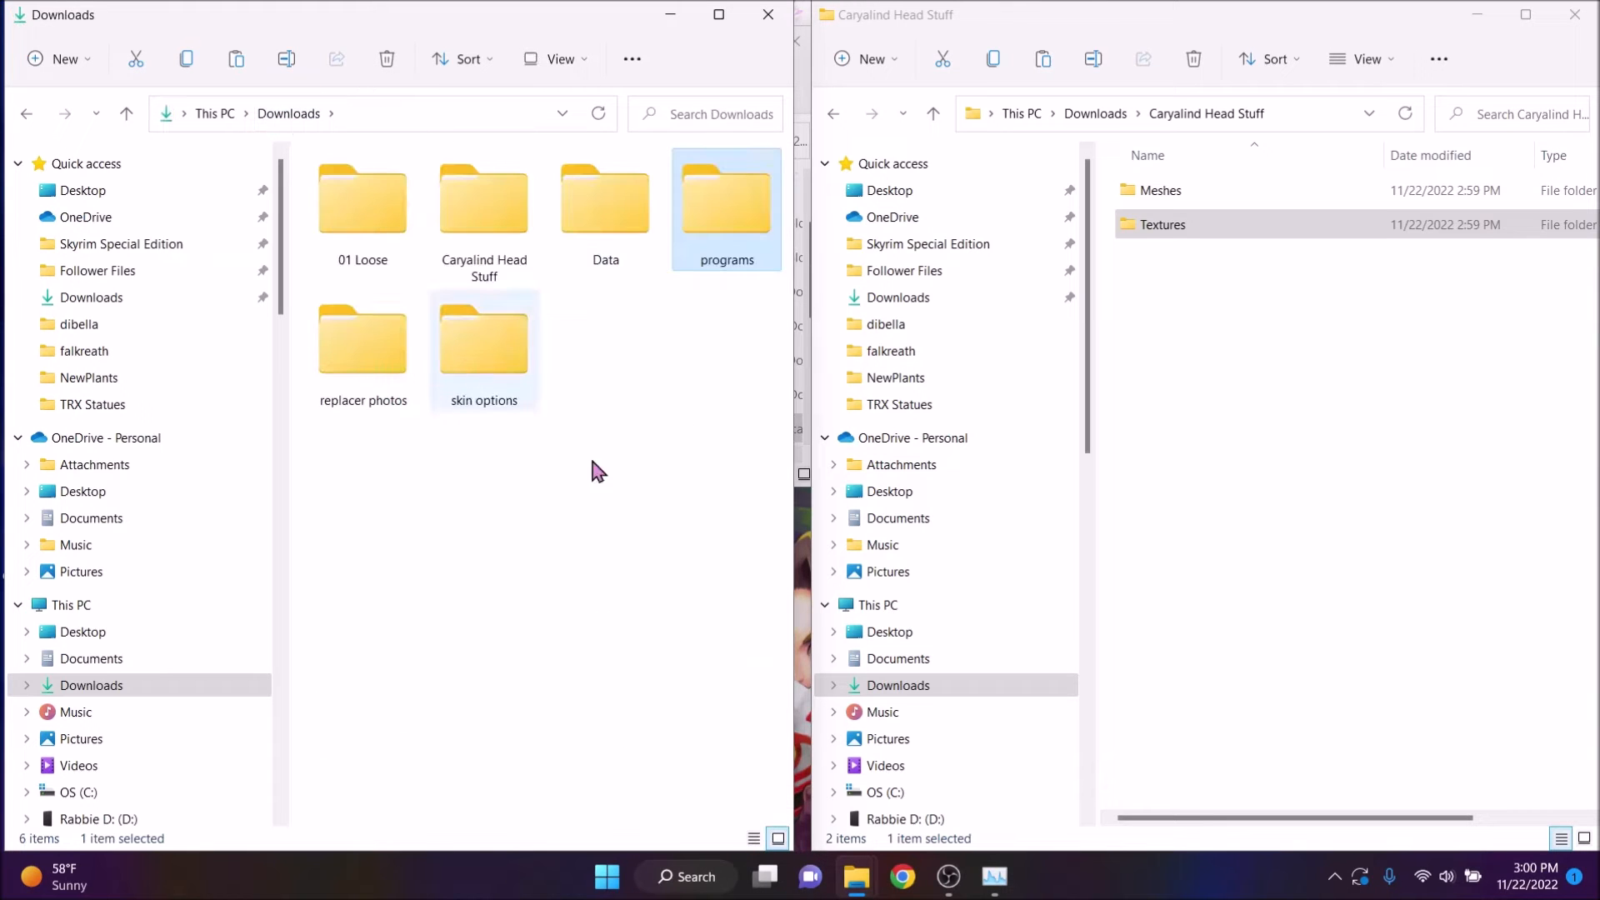
# Open the faceparts folder under 01 Loose, meshes, KL, High Poly Head and find the male brow files
pyautogui.click(1372, 342)
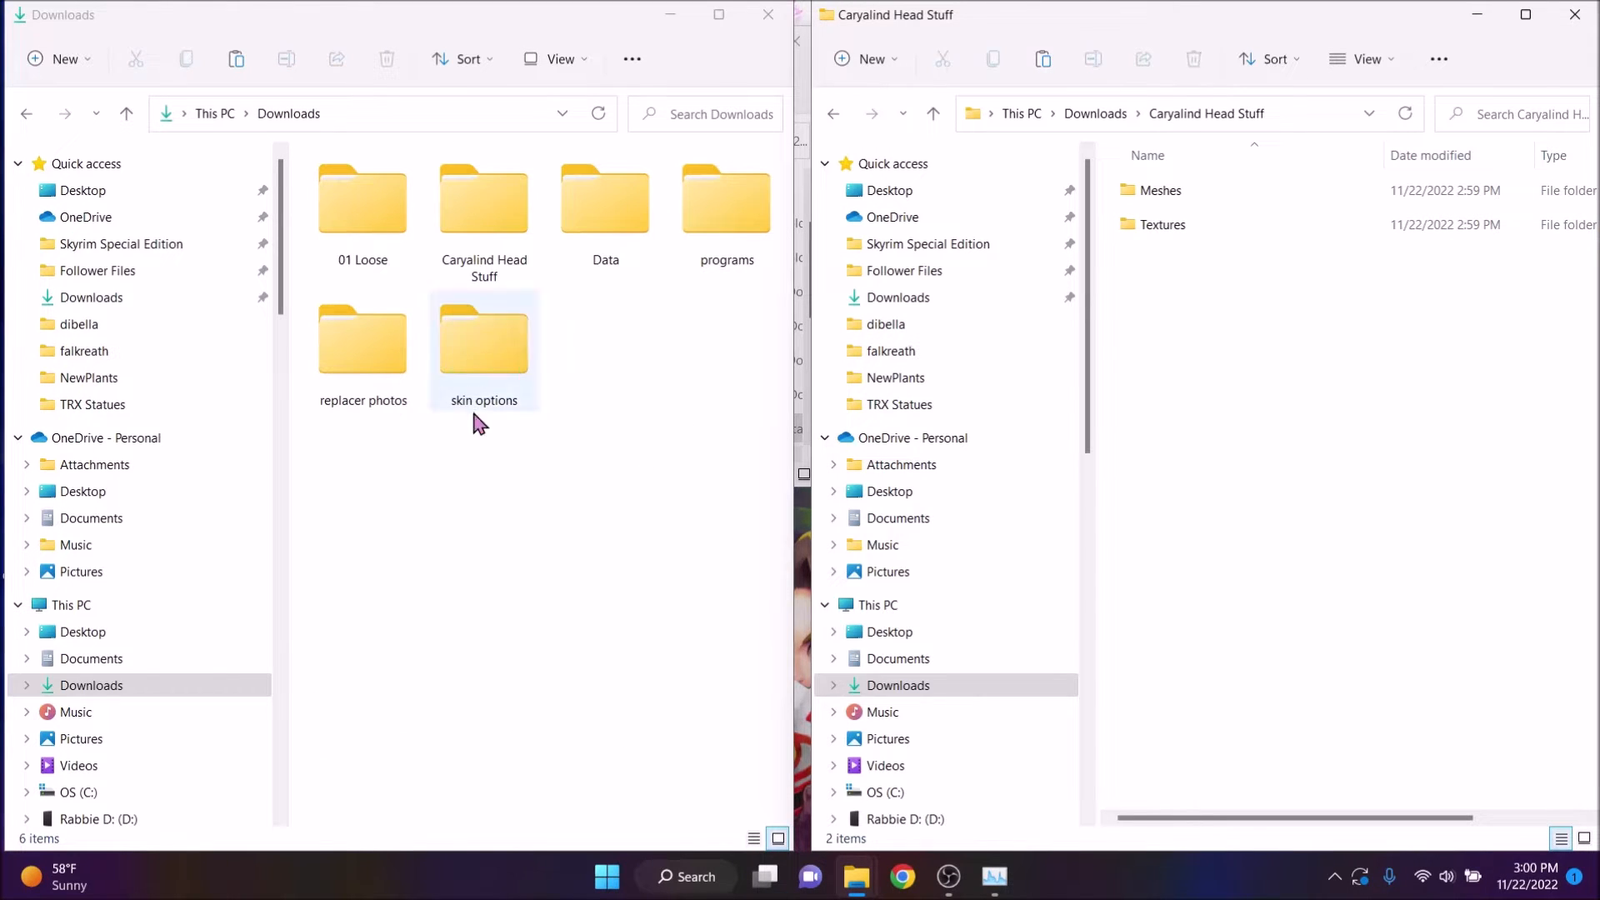
pyautogui.doubleClick(360, 203)
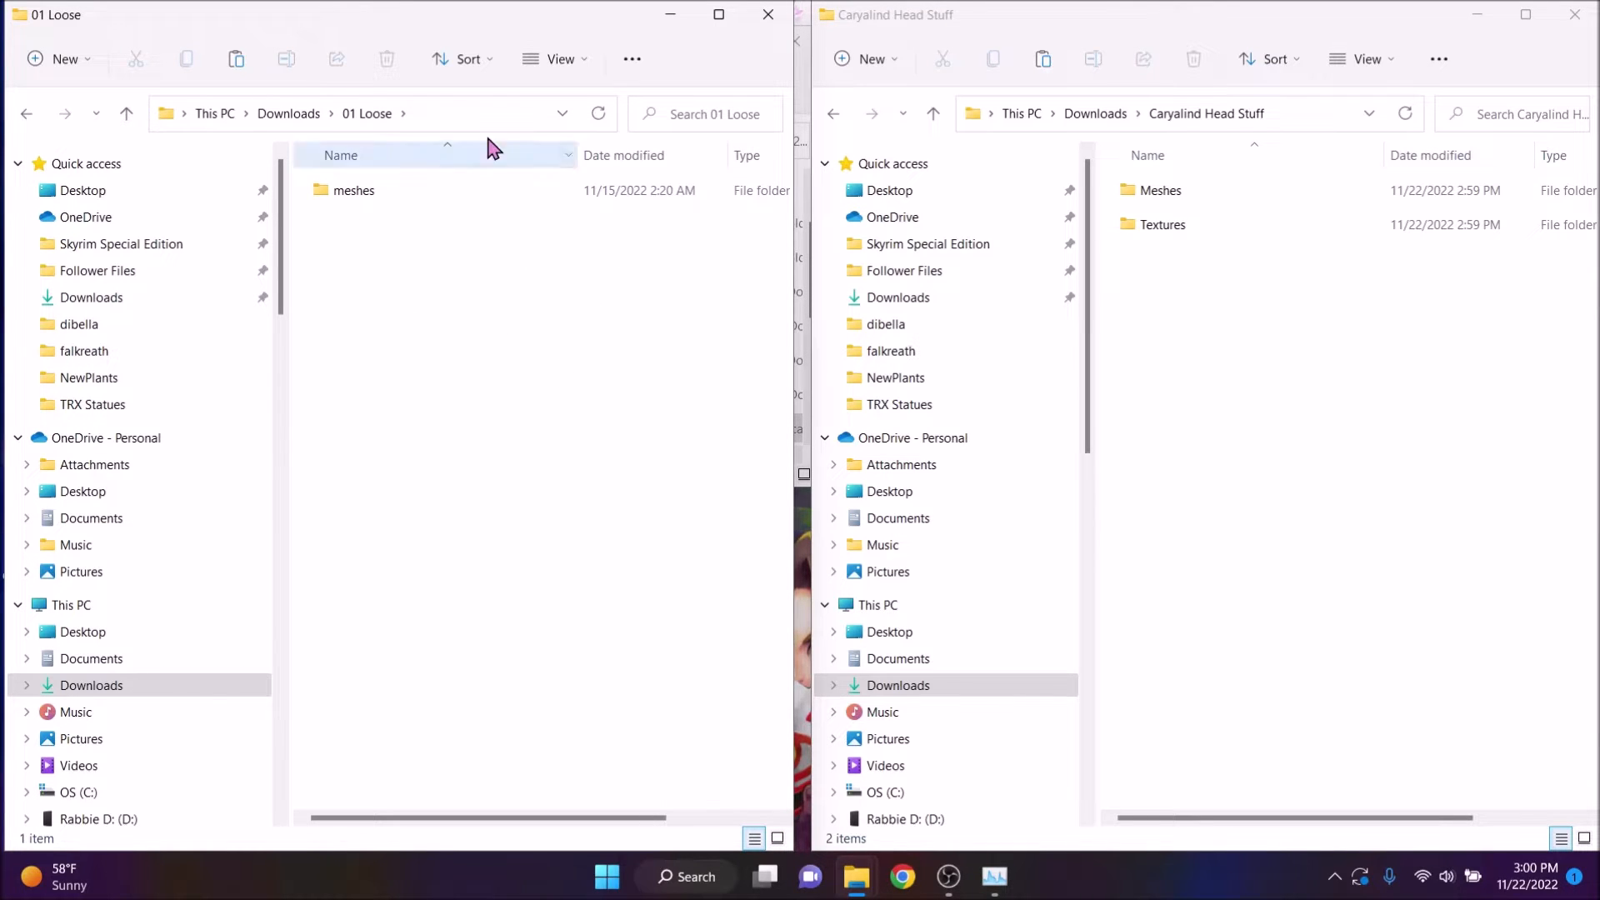
pyautogui.doubleClick(367, 198)
pyautogui.doubleClick(420, 193)
pyautogui.doubleClick(420, 192)
pyautogui.doubleClick(357, 225)
pyautogui.scroll(-2, 564, 208)
pyautogui.scroll(-6, 553, 393)
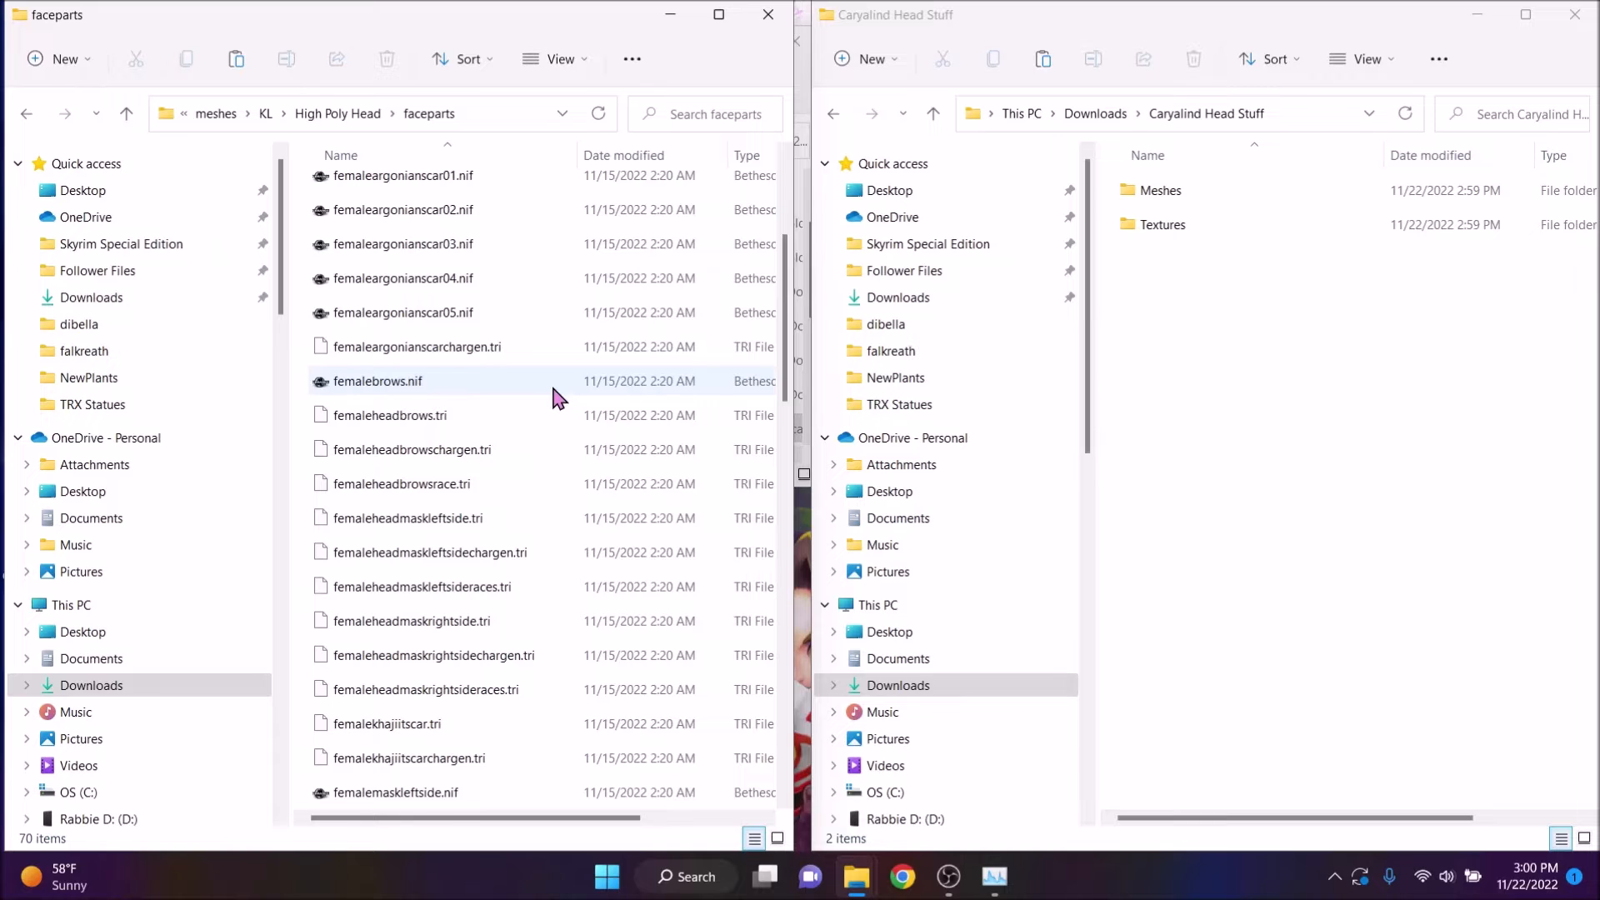
pyautogui.scroll(-1, 494, 445)
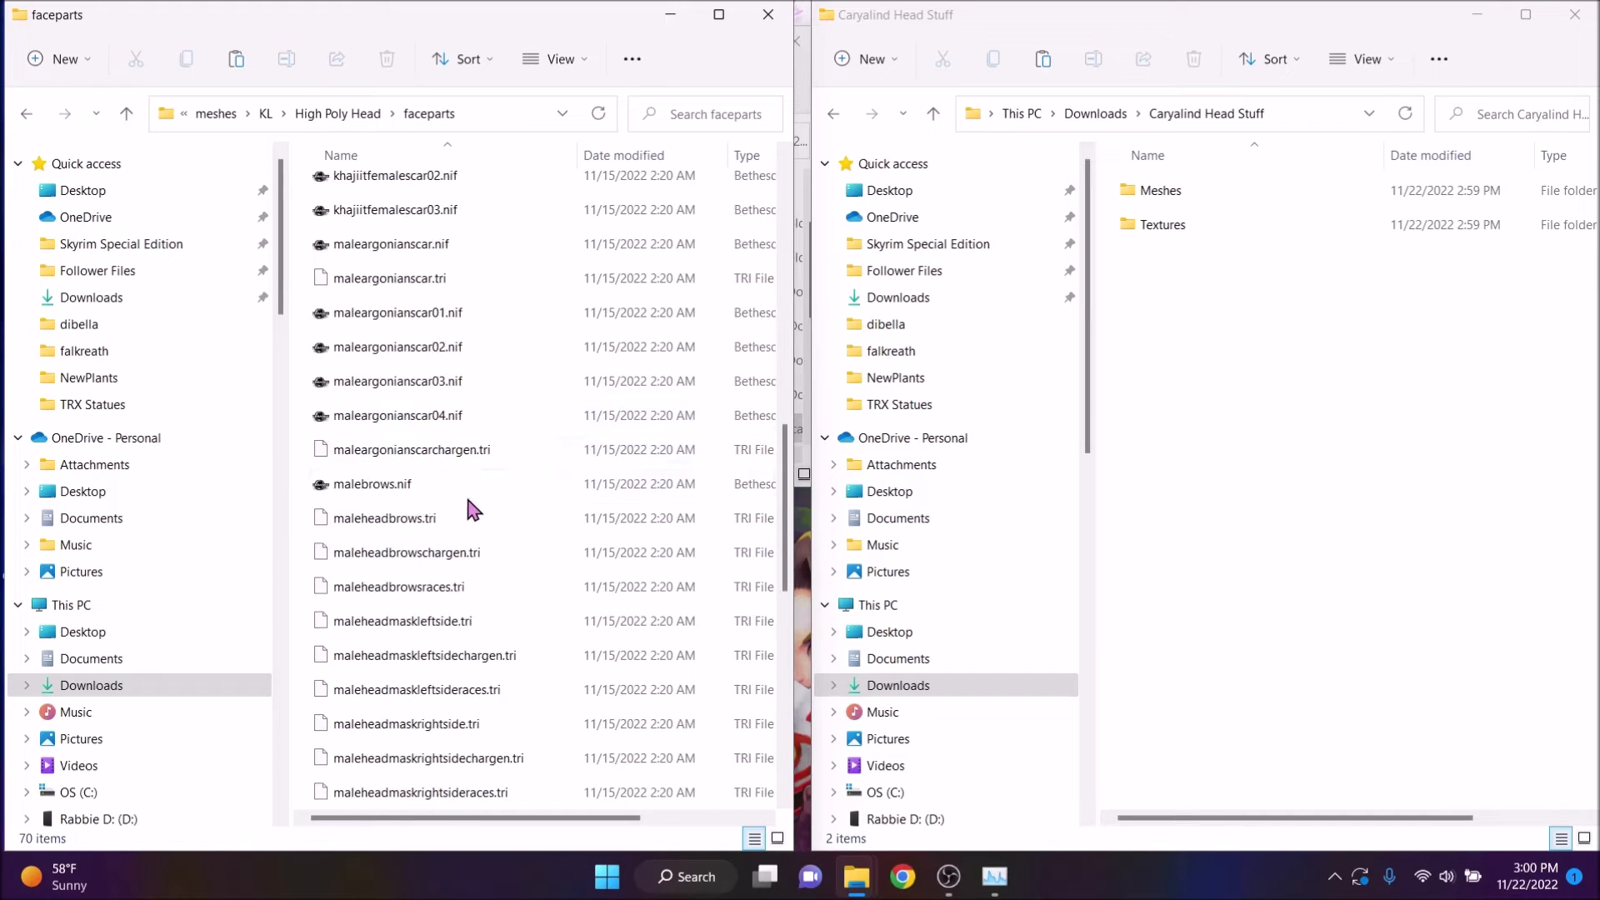
# Copy malebrows.nif, maleheadbrows.tri, maleheadbrowschargen.tri and maleheadbrowsraces.tri into the Meshes folder of Caryalind Head Stuff
pyautogui.click(383, 487)
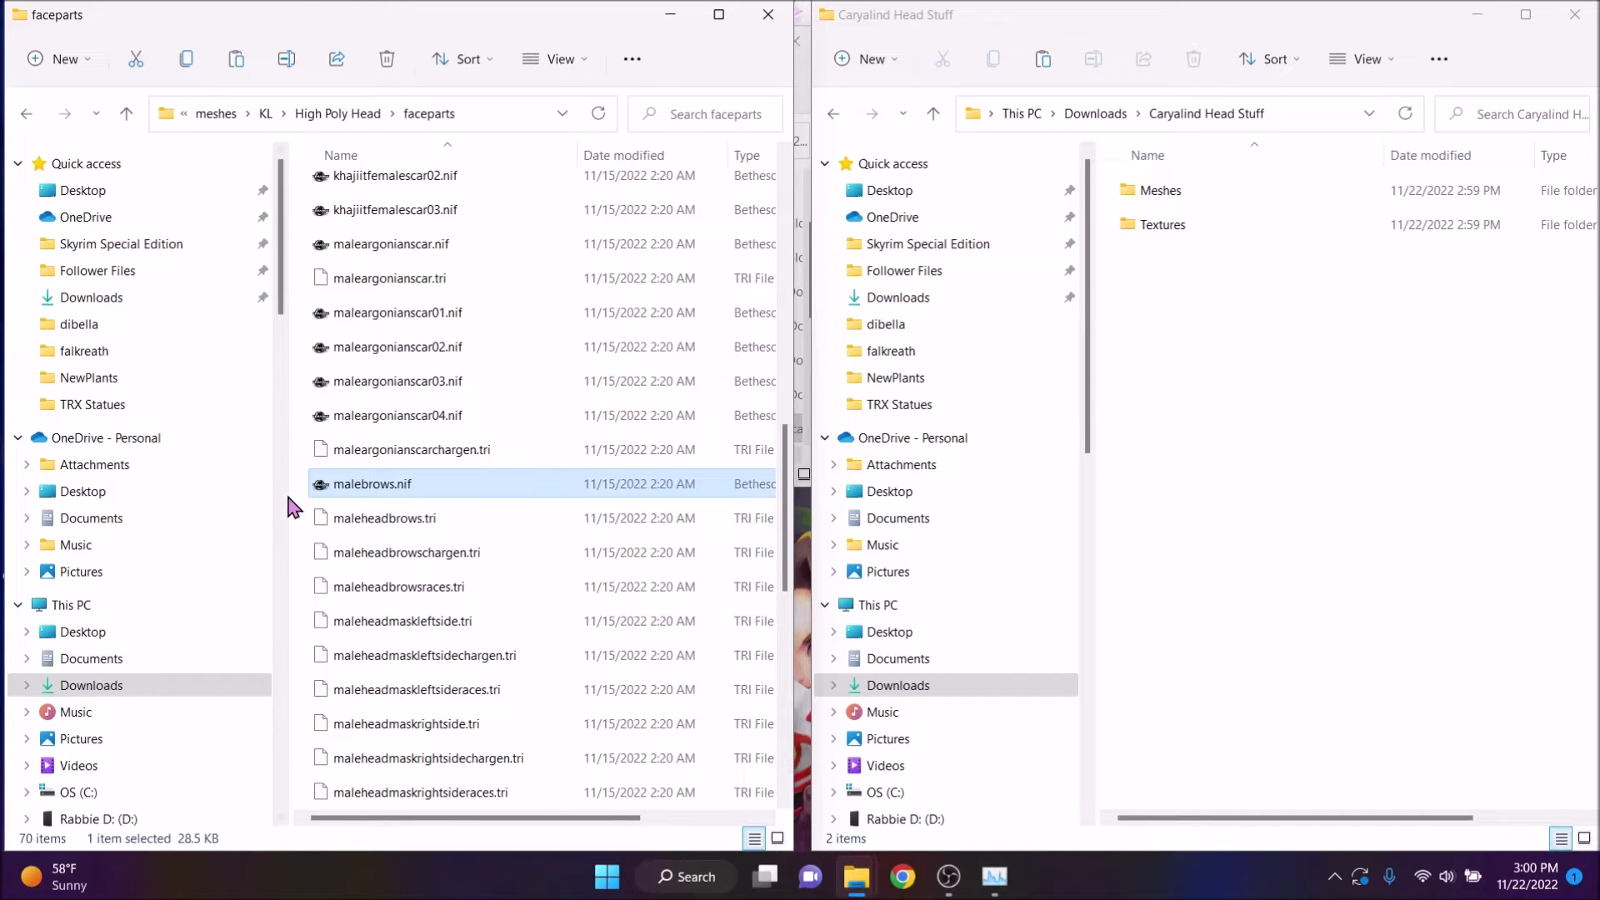
pyautogui.moveTo(297, 483); pyautogui.dragTo(498, 613)
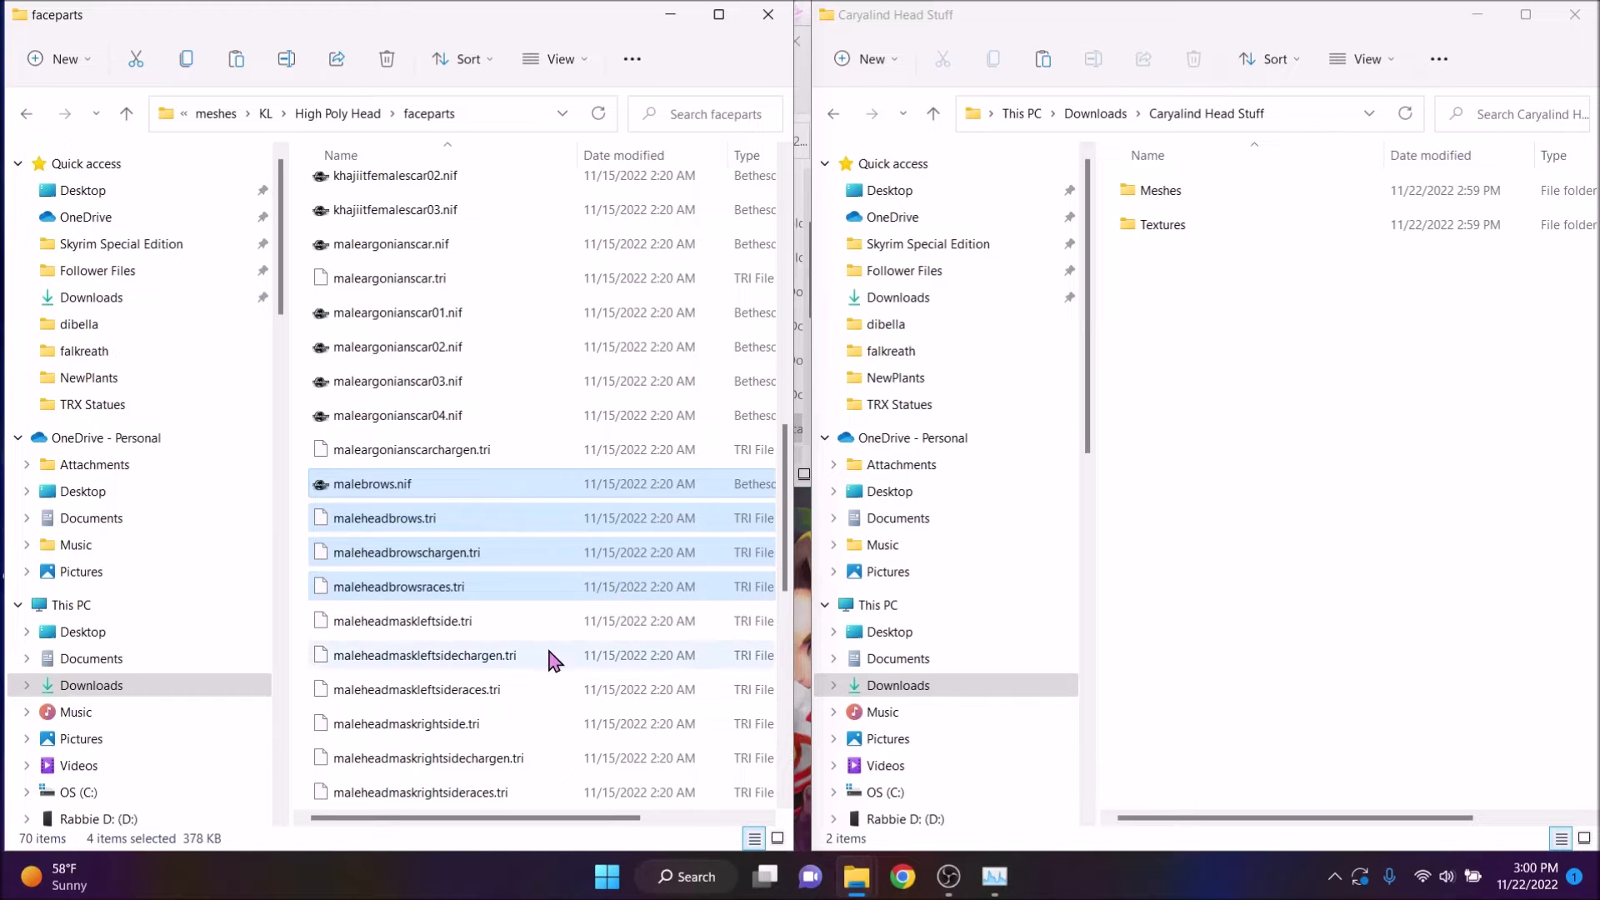
pyautogui.click(1356, 351)
pyautogui.doubleClick(1167, 190)
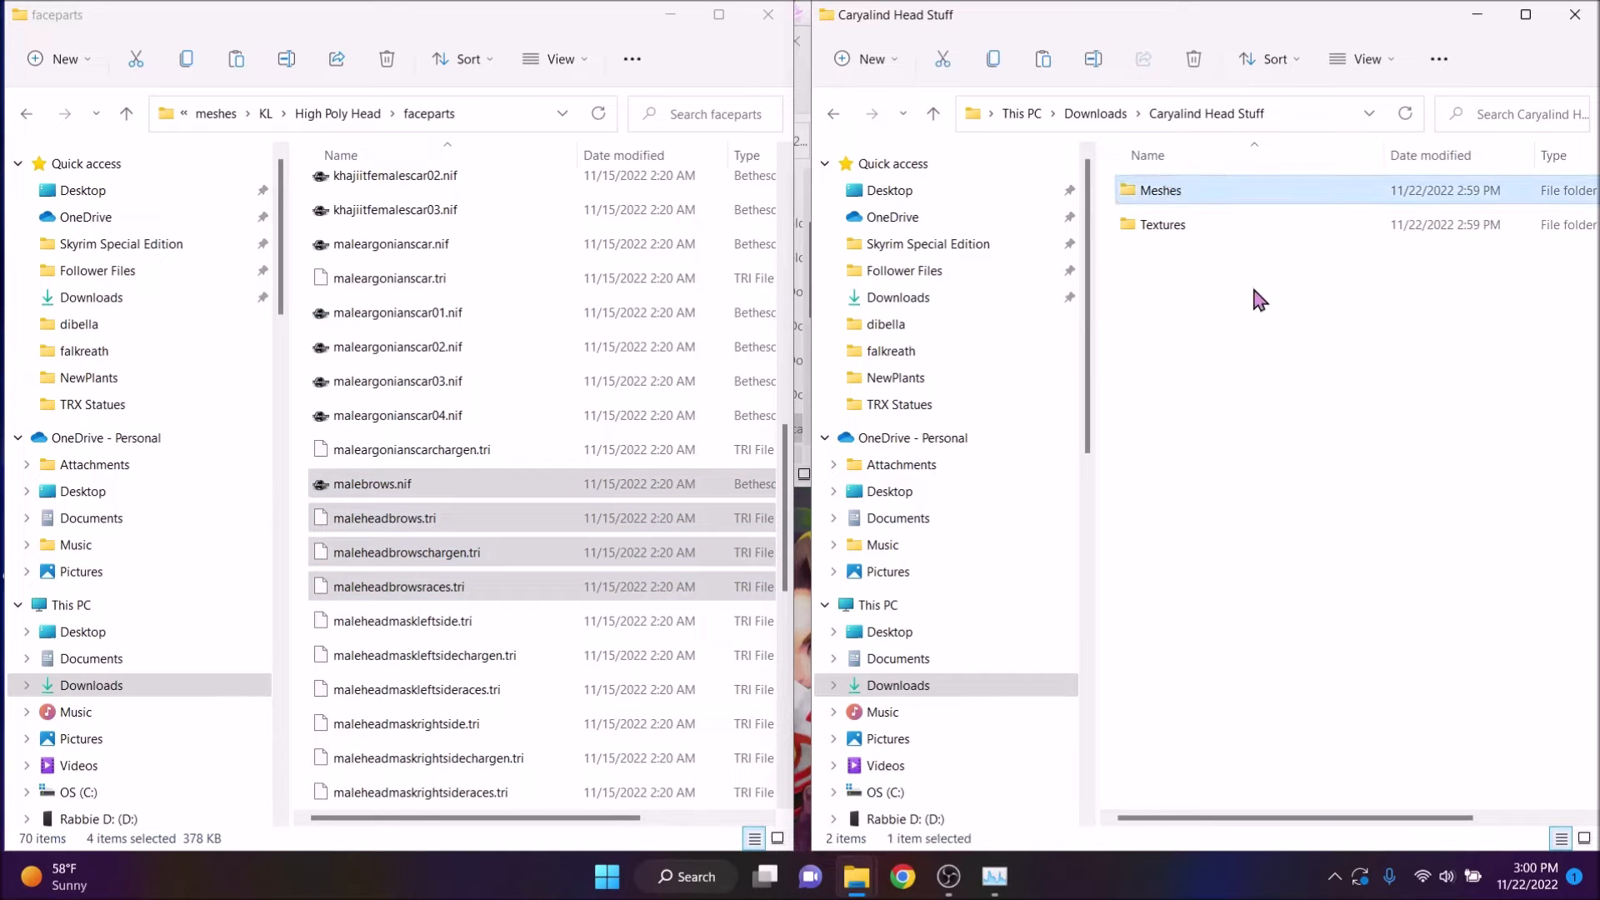
pyautogui.hotkey('ctrl', 'v')
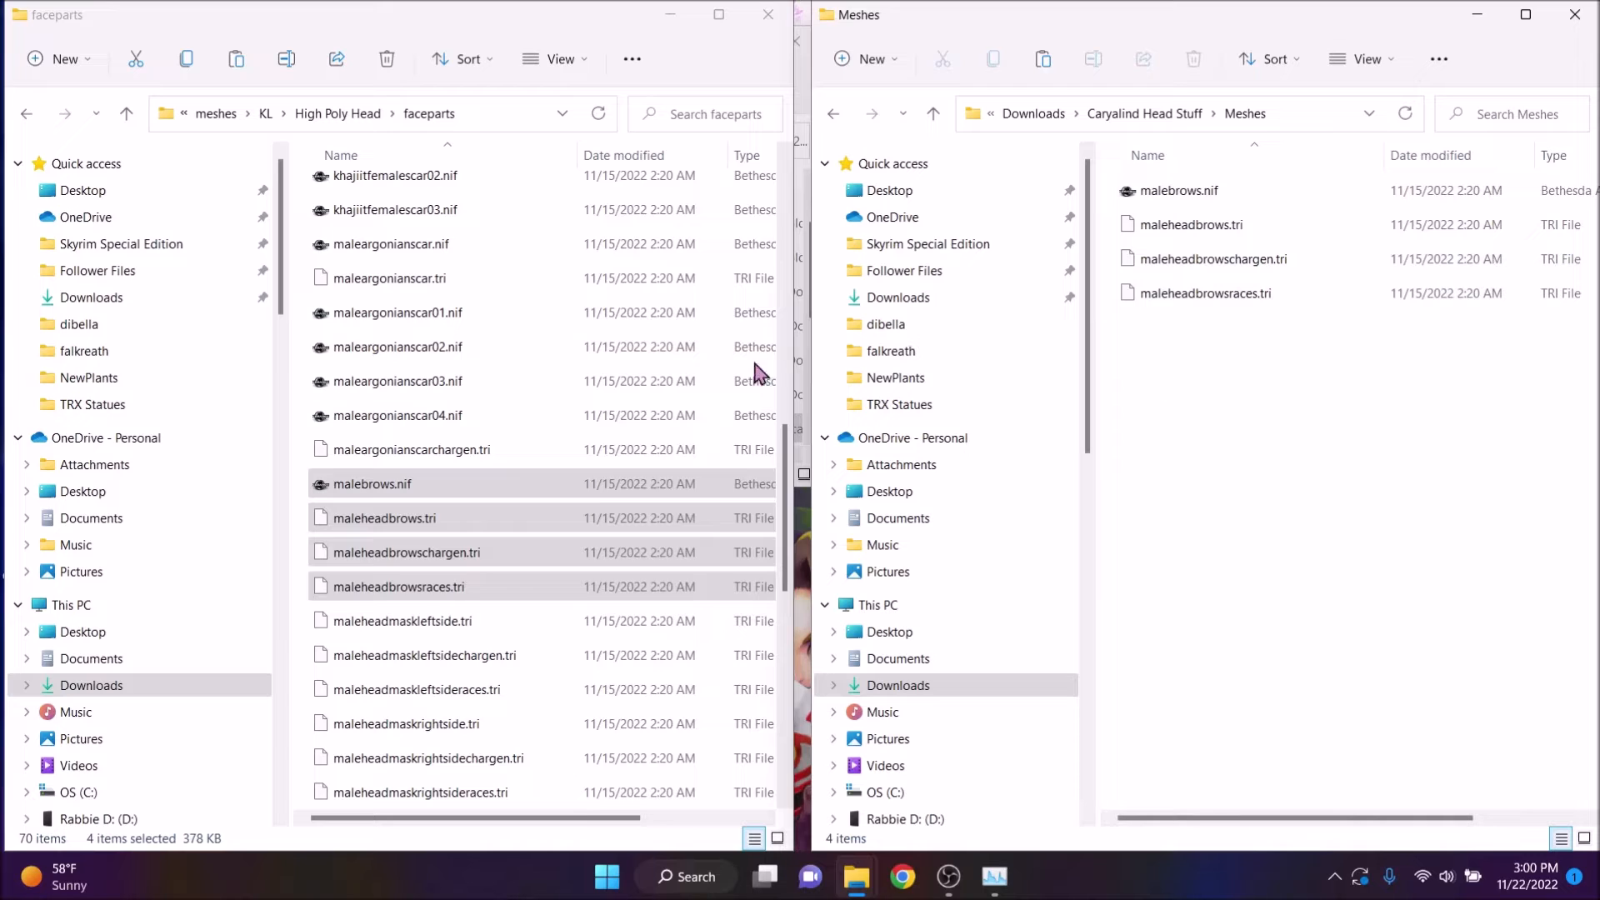
pyautogui.click(608, 451)
pyautogui.click(1426, 448)
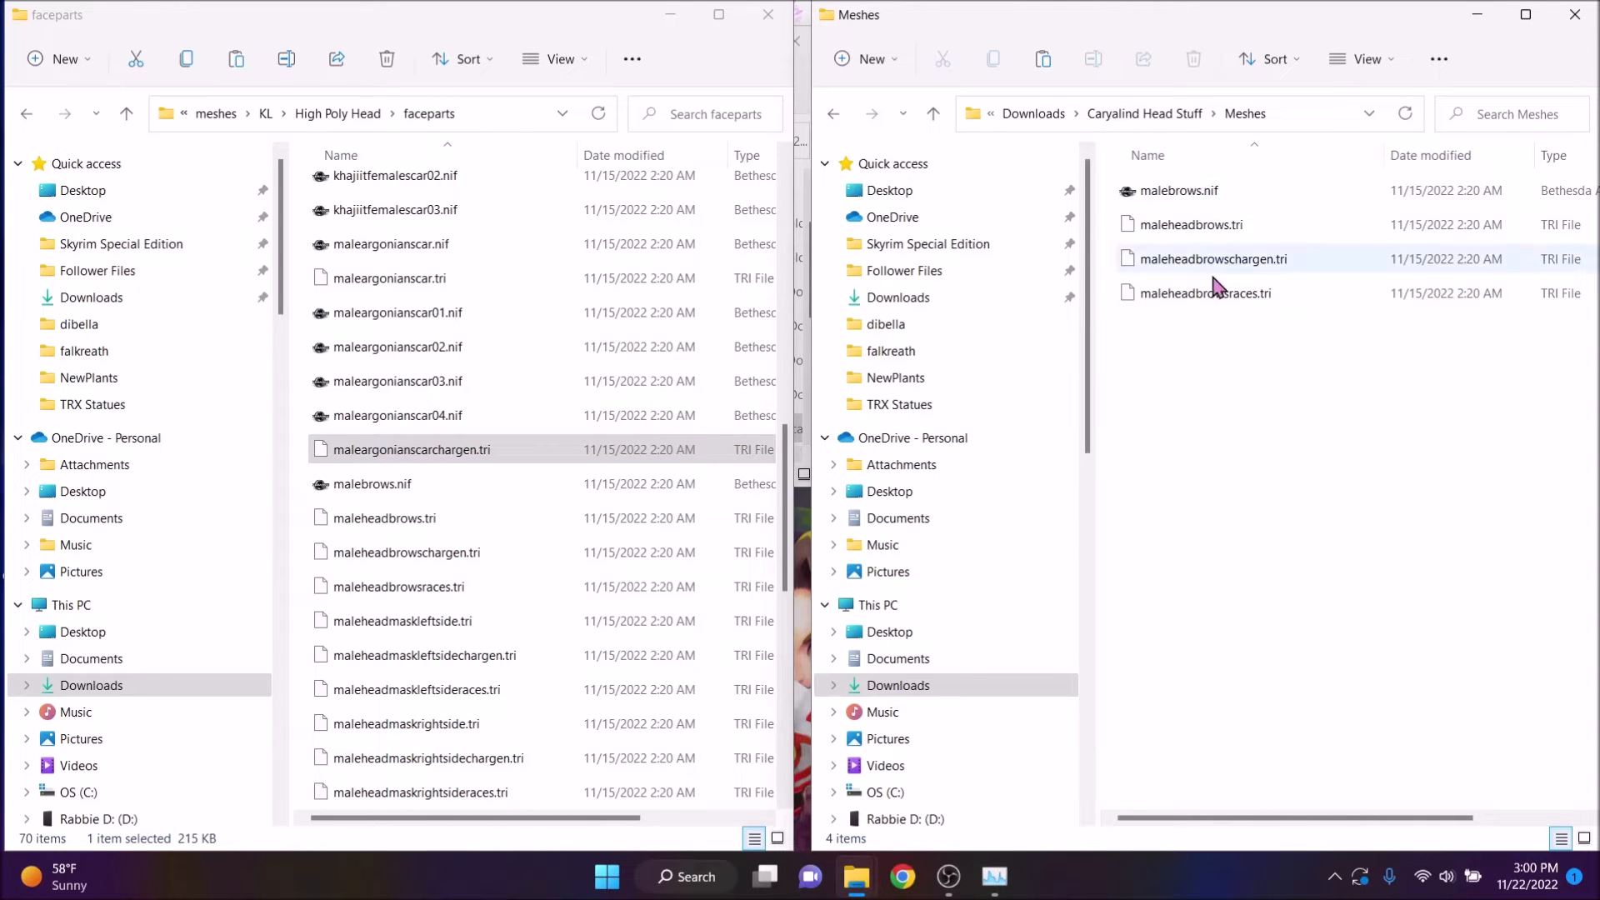
# Copy malehead.nif and malehead.tri from the High Poly Head folder into the Caryalind Meshes folder
pyautogui.click(1163, 118)
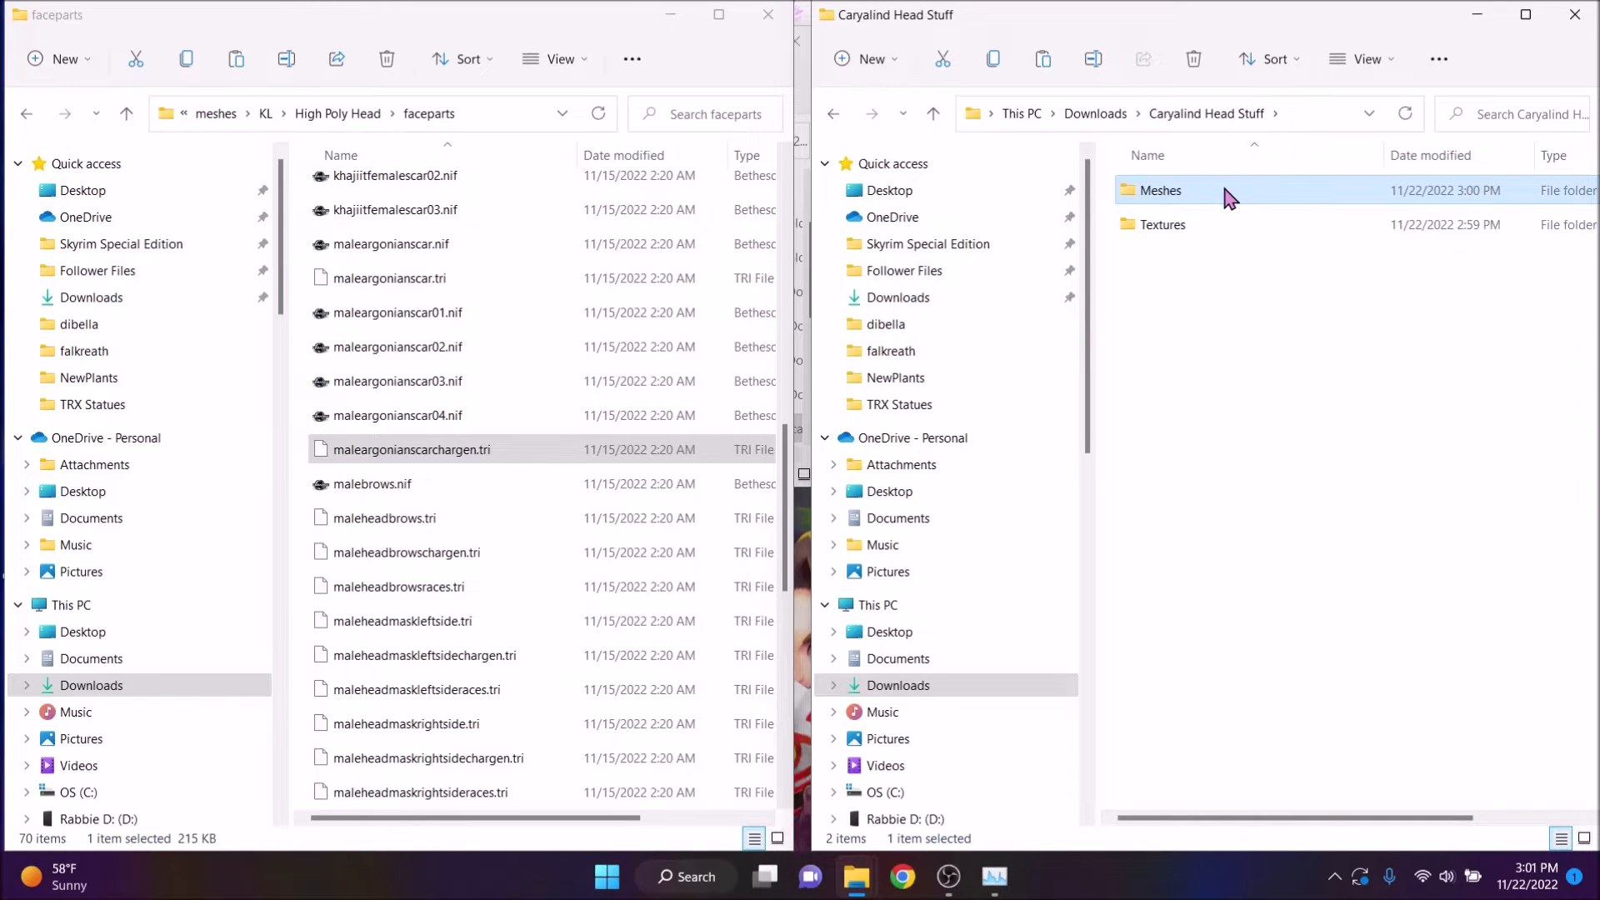
pyautogui.doubleClick(1221, 191)
pyautogui.click(345, 116)
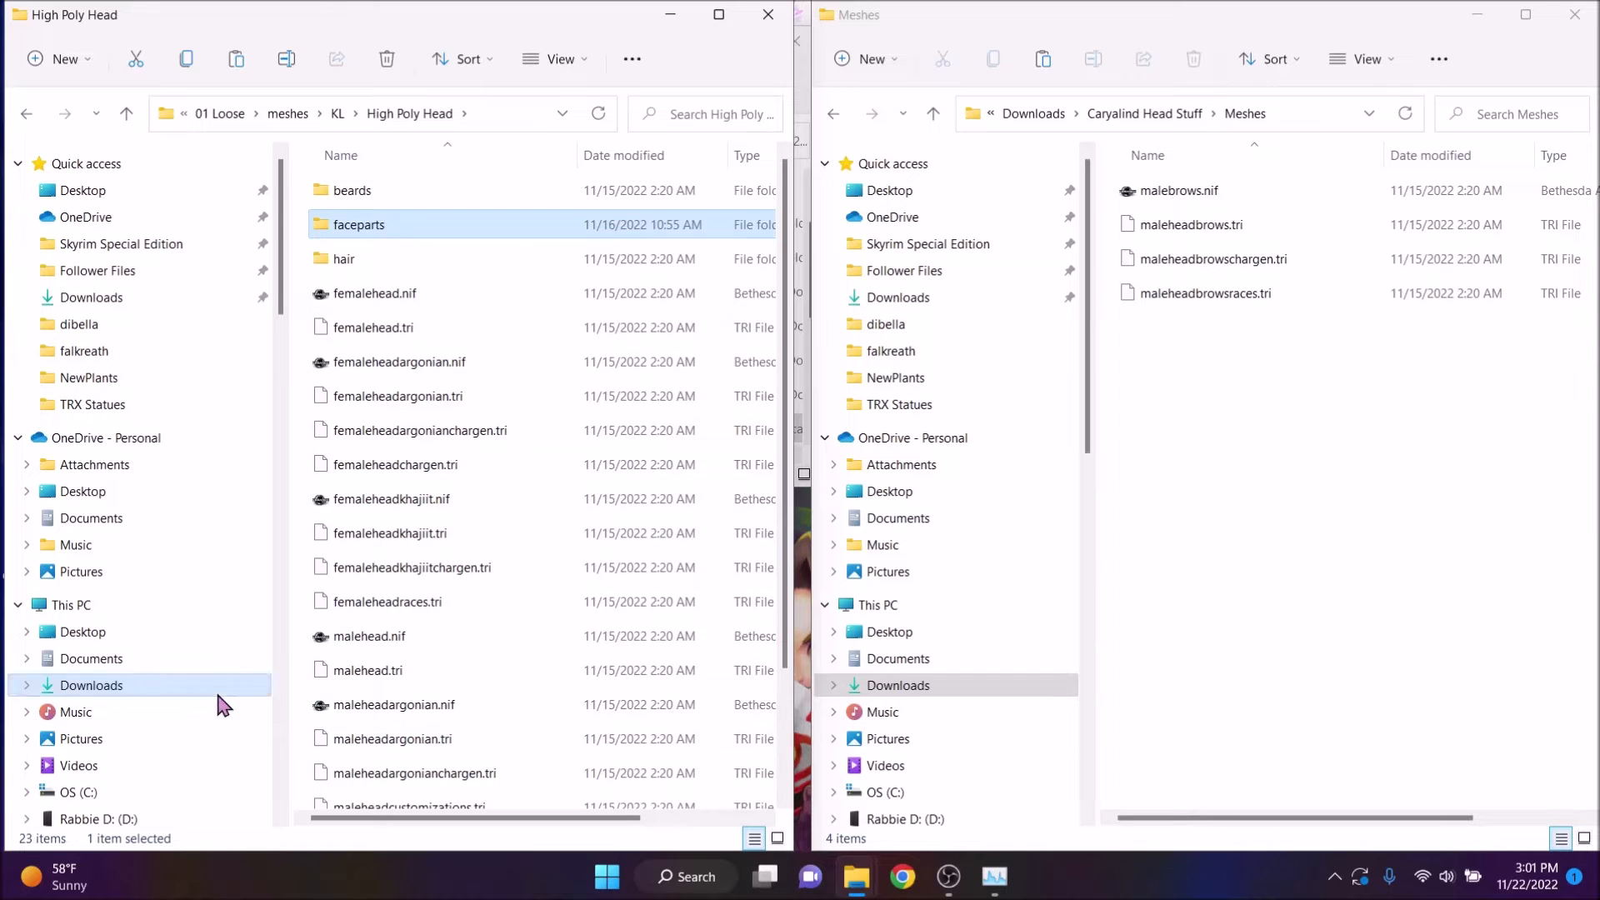
pyautogui.moveTo(302, 642); pyautogui.dragTo(558, 694)
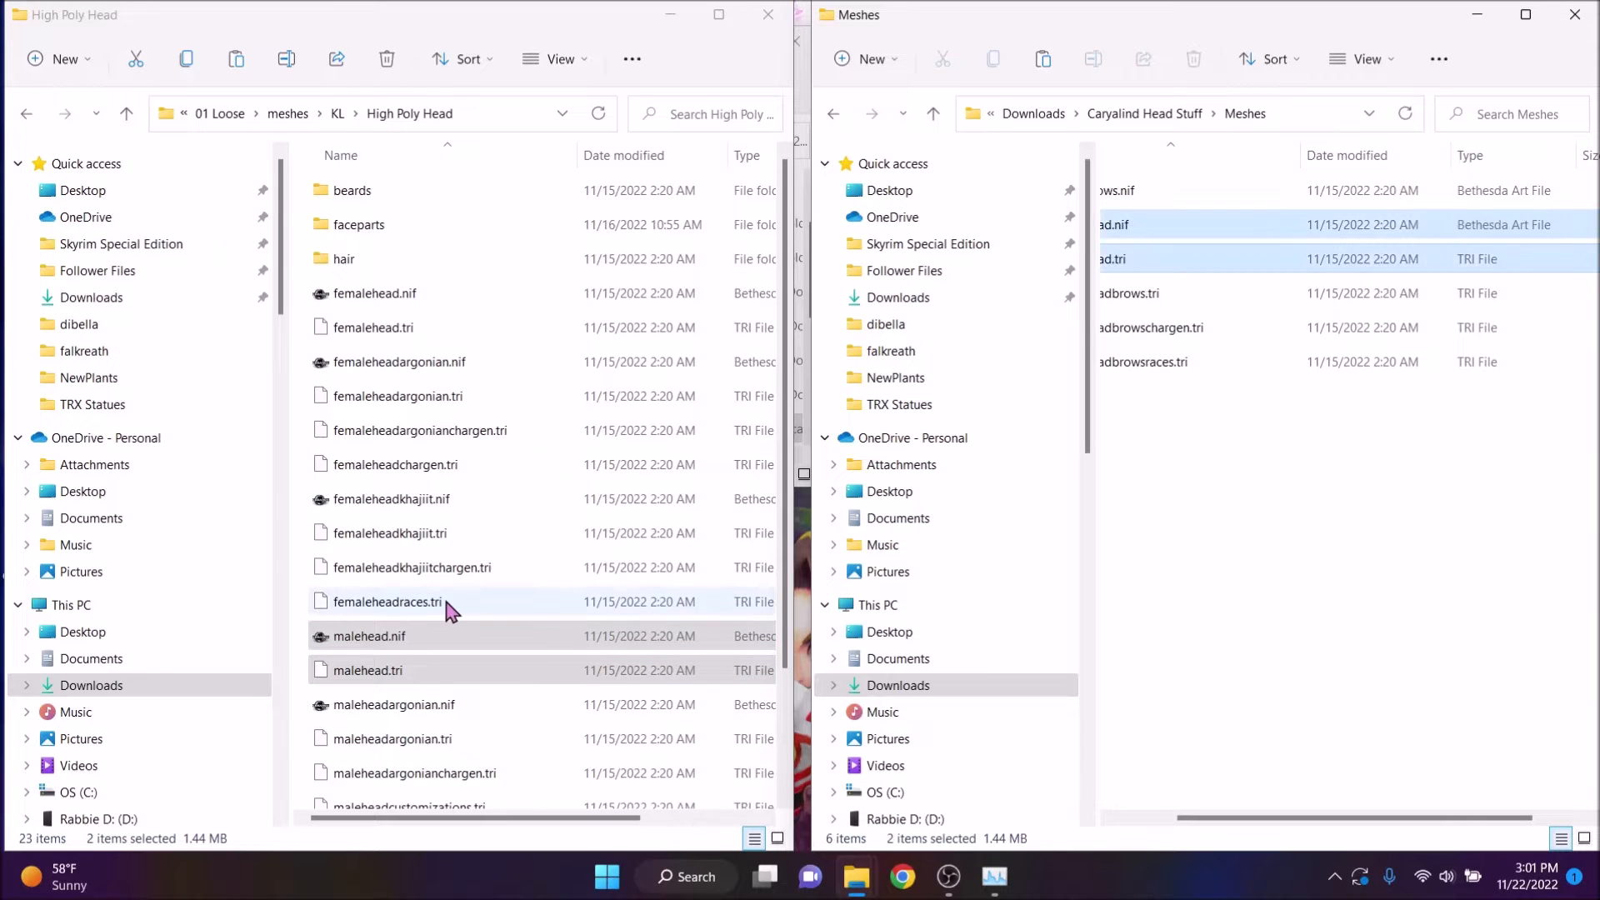
# Copy maleheadraces.tri and maleheadcustomizations.tri from High Poly Head into the Caryalind Meshes folder
pyautogui.click(504, 534)
pyautogui.click(1357, 818)
pyautogui.scroll(-2, 442, 750)
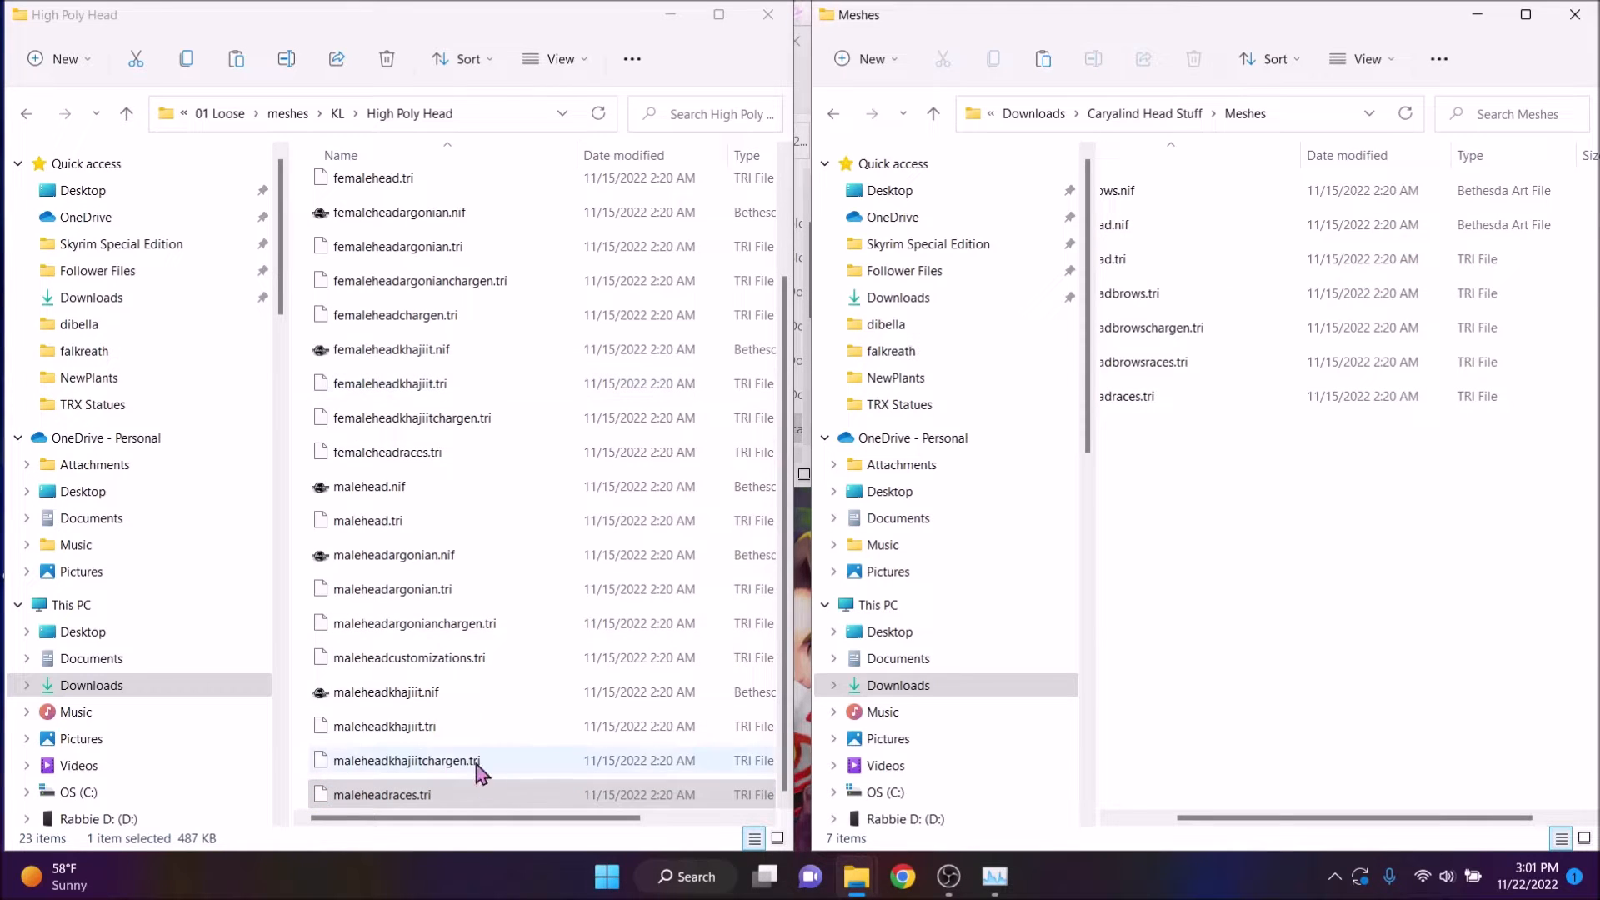
pyautogui.click(513, 659)
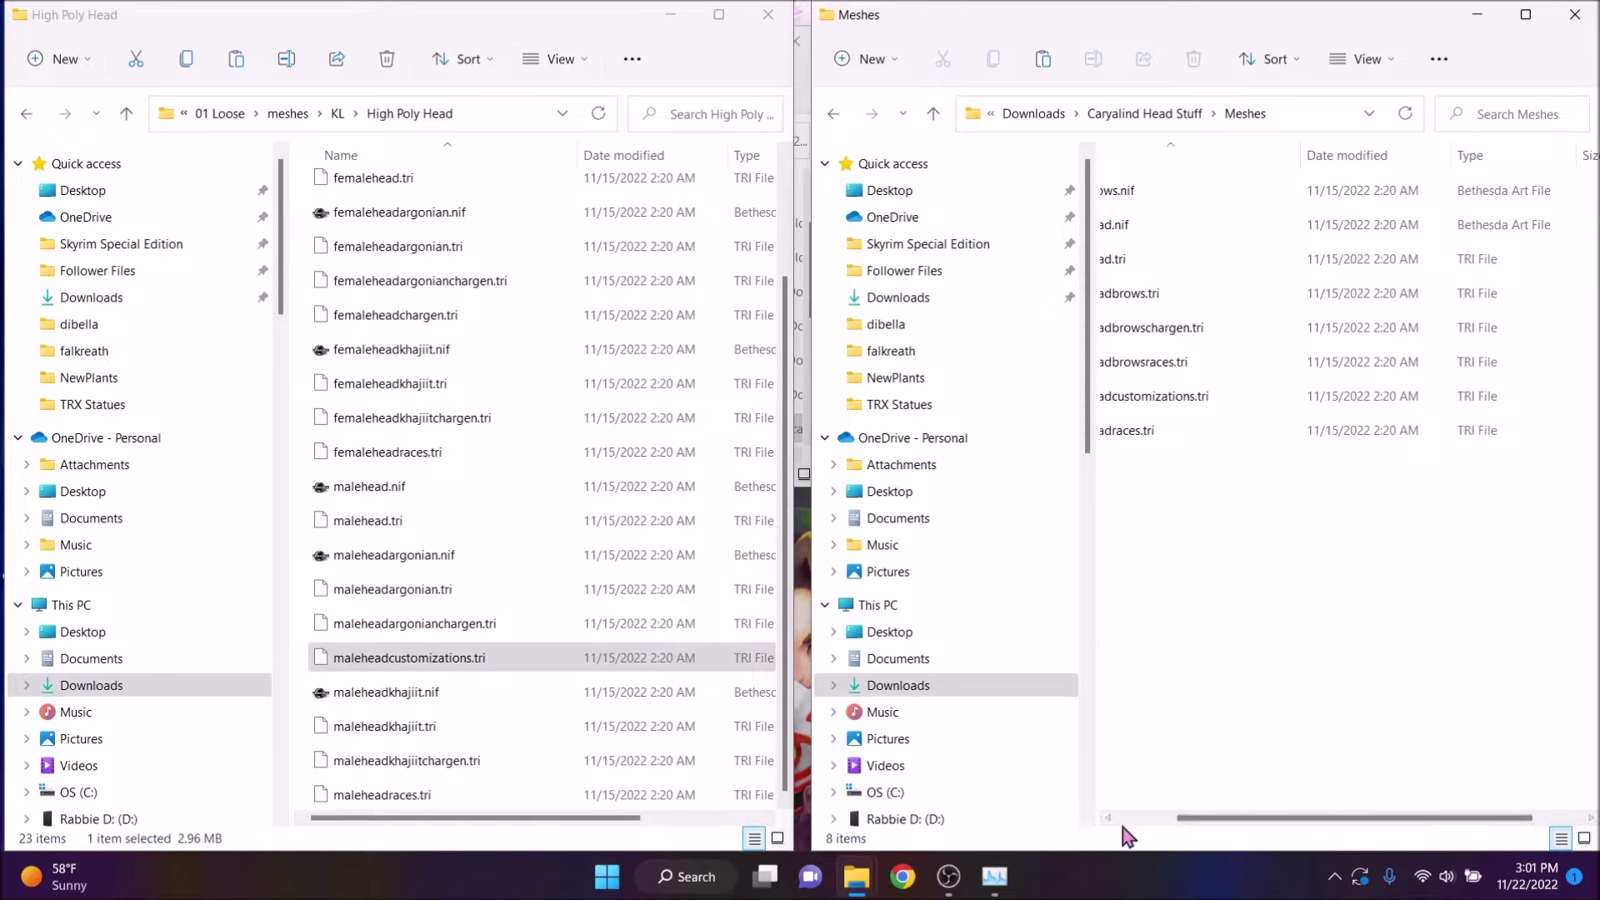
pyautogui.moveTo(1183, 818); pyautogui.dragTo(1119, 820)
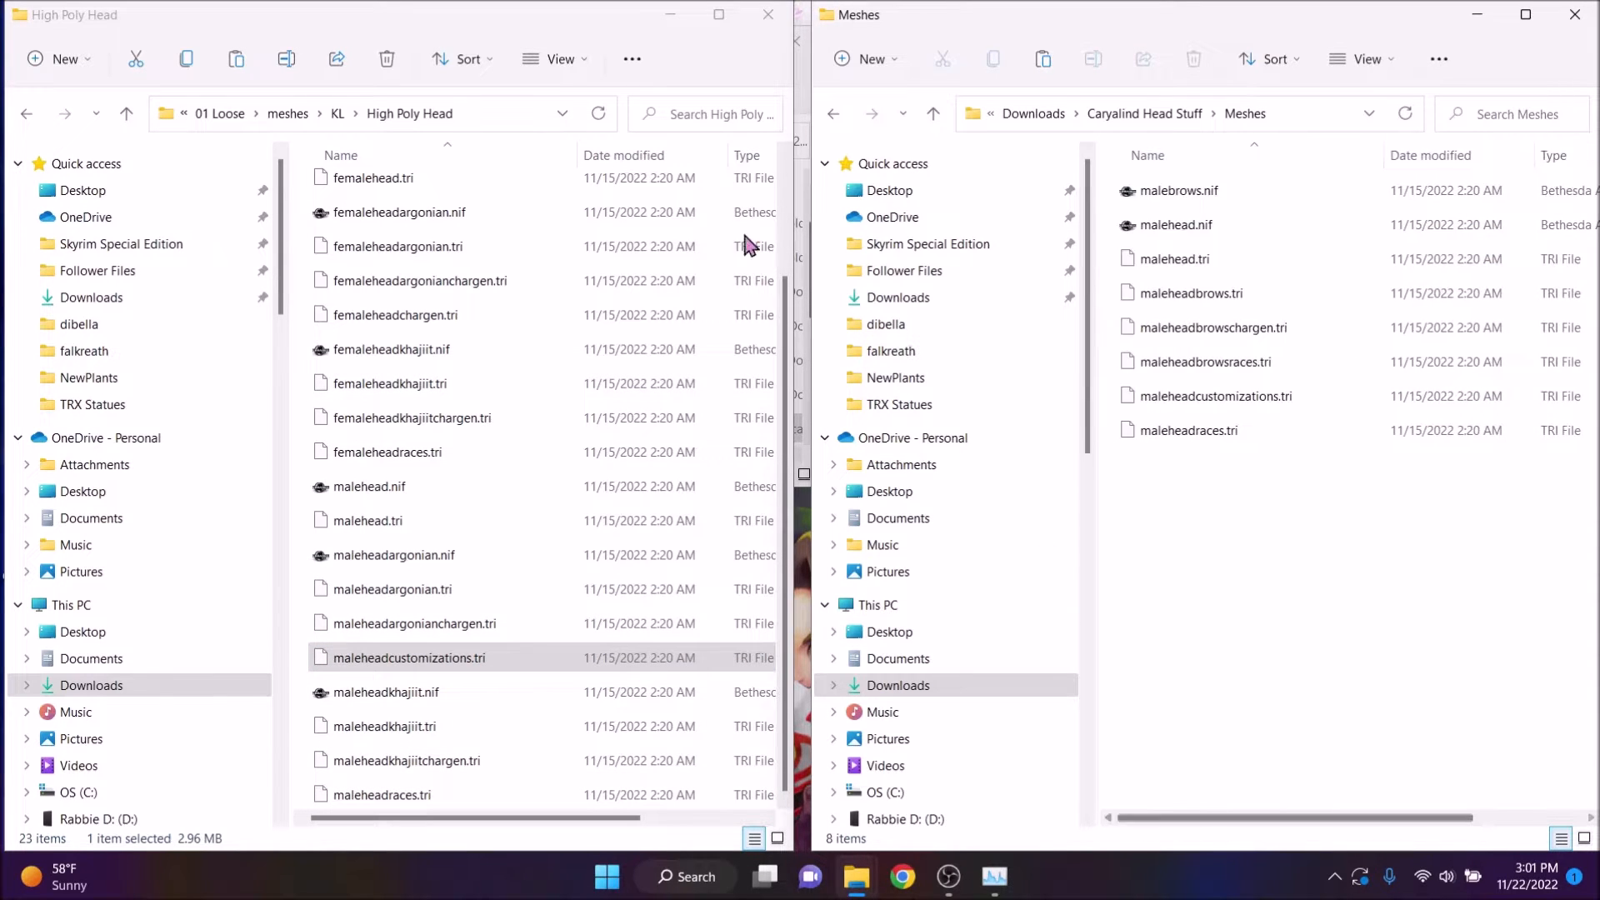
# Open the 4uplod-M hair folder inside the meshes folder of Skyrim Special Edition's Data
pyautogui.click(104, 271)
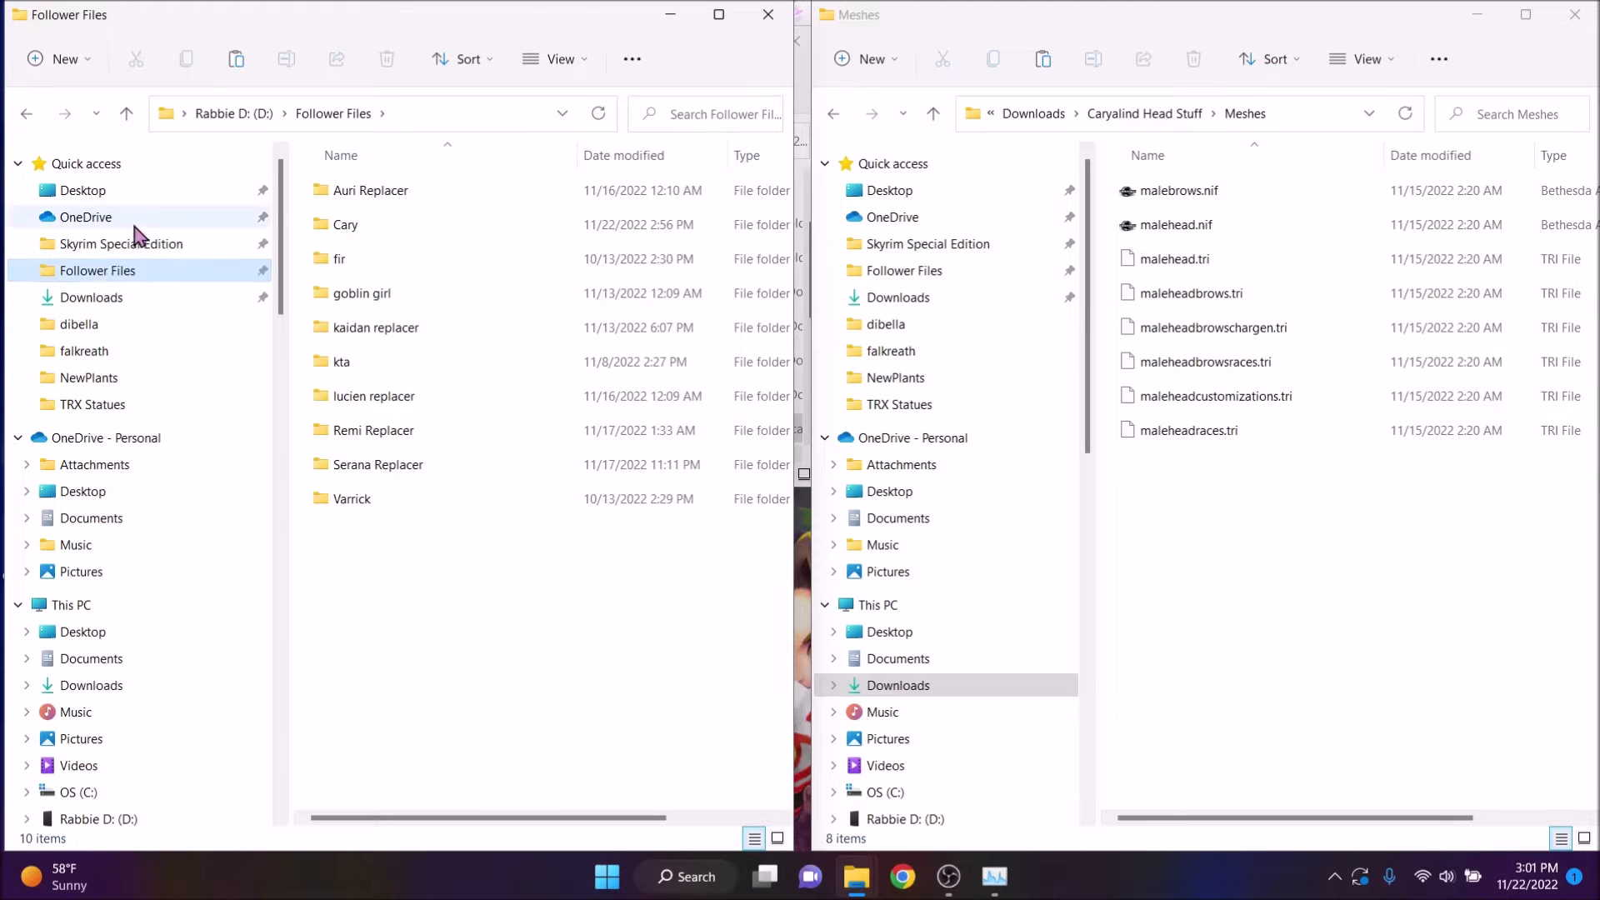
pyautogui.click(121, 243)
pyautogui.doubleClick(358, 190)
pyautogui.doubleClick(357, 185)
pyautogui.doubleClick(403, 321)
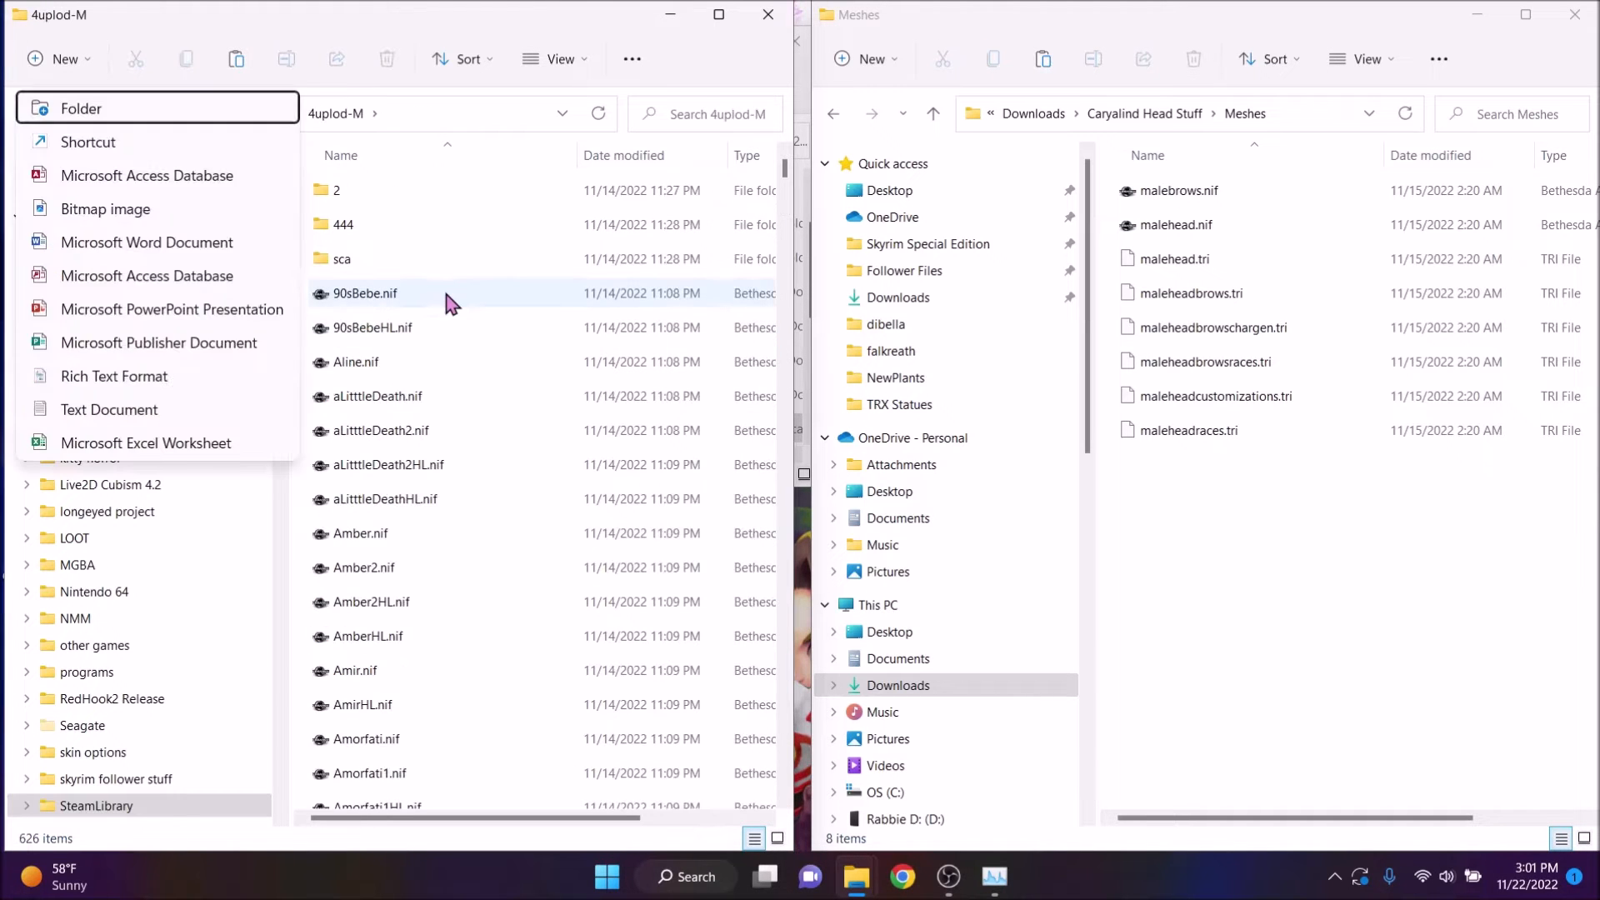
# Find curlyscalpHUMAN.nif among the 4uplod-M hair meshes and copy it into the Caryalind Meshes folder
pyautogui.scroll(-20, 436, 536)
pyautogui.click(436, 529)
pyautogui.scroll(-3, 443, 368)
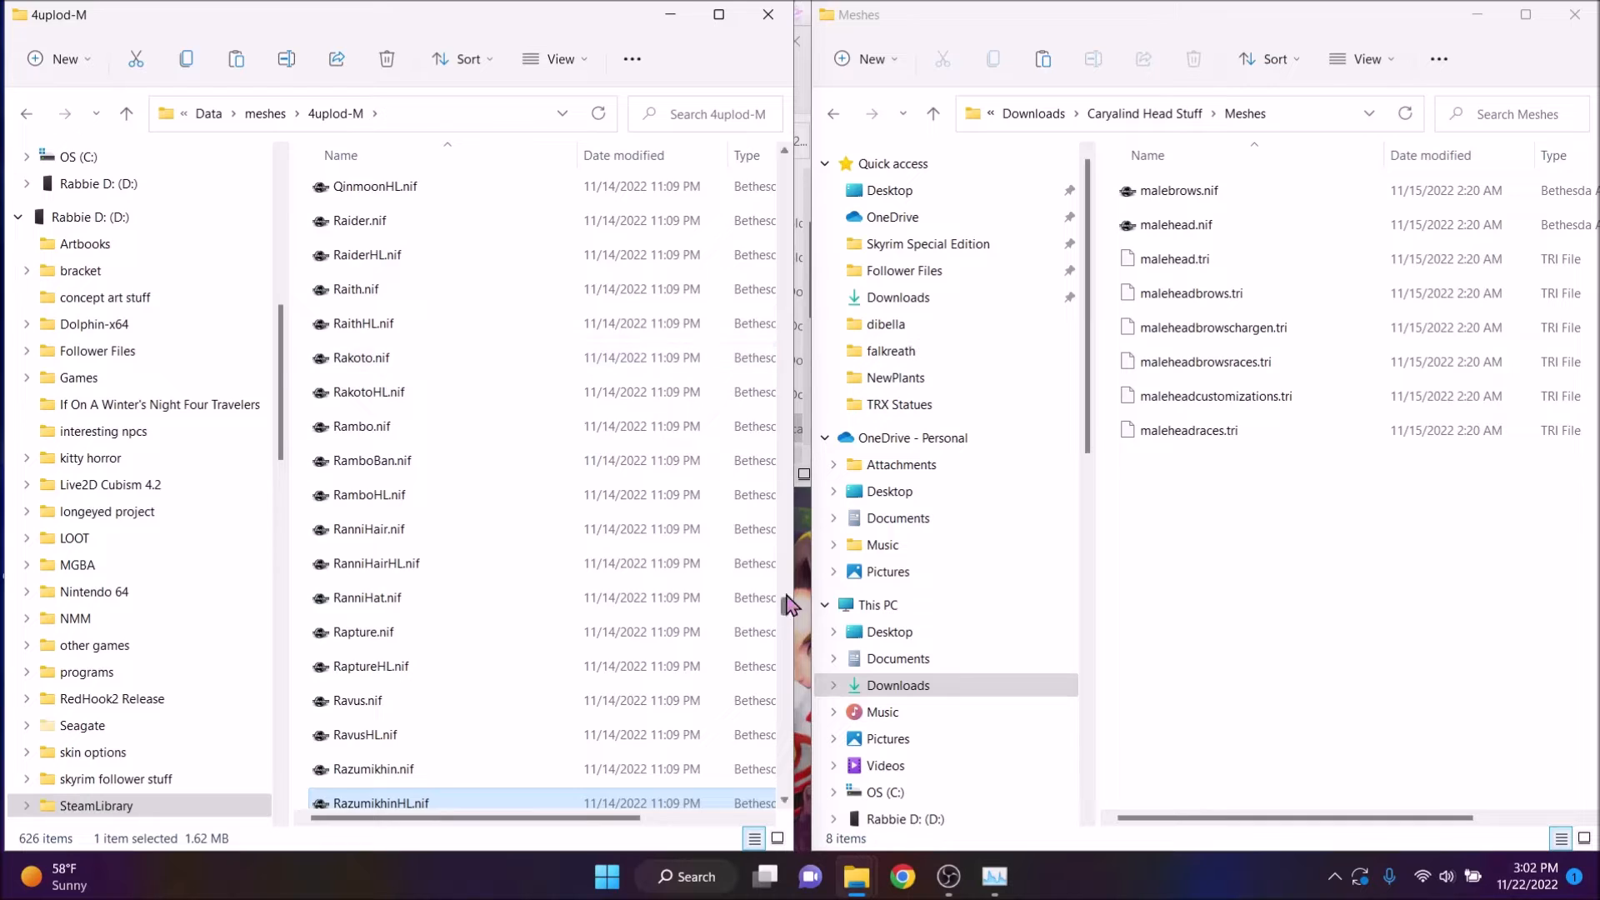
pyautogui.moveTo(392, 190); pyautogui.dragTo(1303, 635)
# Check the 444 subfolder of 4uplod-M, and open subfolder 2 to find the Raskolnikov hair files
pyautogui.click(336, 114)
pyautogui.doubleClick(381, 221)
pyautogui.scroll(-7, 567, 496)
pyautogui.click(336, 113)
pyautogui.doubleClick(382, 190)
pyautogui.scroll(-20, 459, 400)
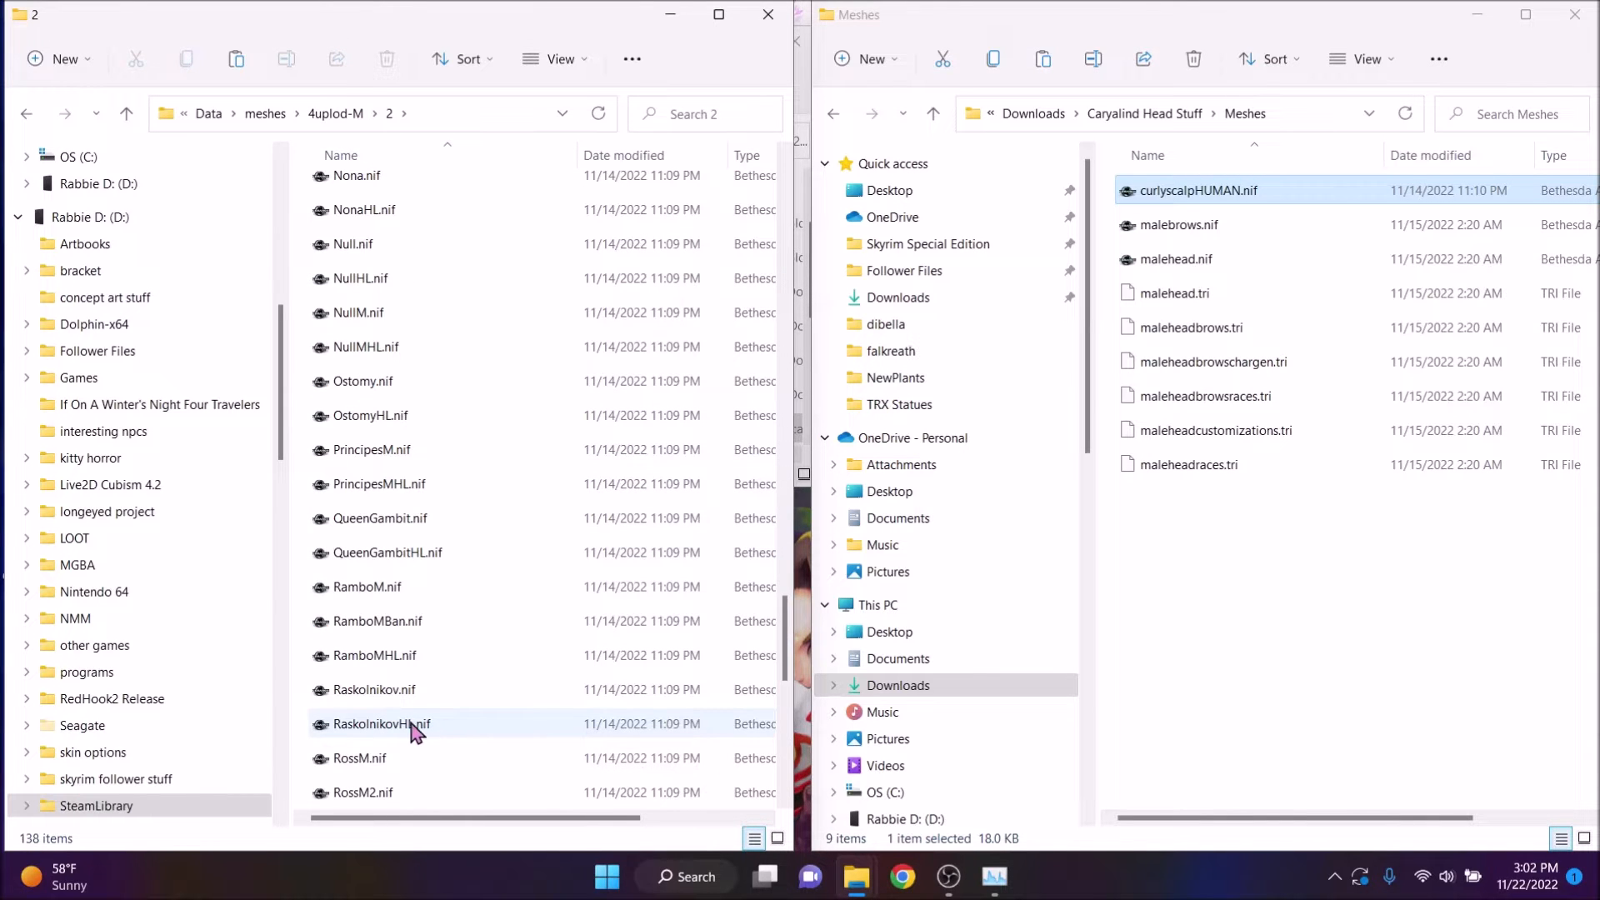
# Copy RamboMHL.nif and Raskolnikov.nif from subfolder 2 into the Caryalind Meshes folder
pyautogui.moveTo(414, 655); pyautogui.dragTo(1300, 634)
pyautogui.scroll(-1, 467, 697)
pyautogui.moveTo(375, 587); pyautogui.dragTo(1252, 702)
pyautogui.scroll(1, 614, 642)
pyautogui.click(614, 625)
pyautogui.scroll(-4, 653, 612)
pyautogui.scroll(1, 654, 608)
# Delete RamboMHL.nif from the Caryalind Meshes folder and copy RaskolnikovHL.nif into it
pyautogui.click(1212, 504)
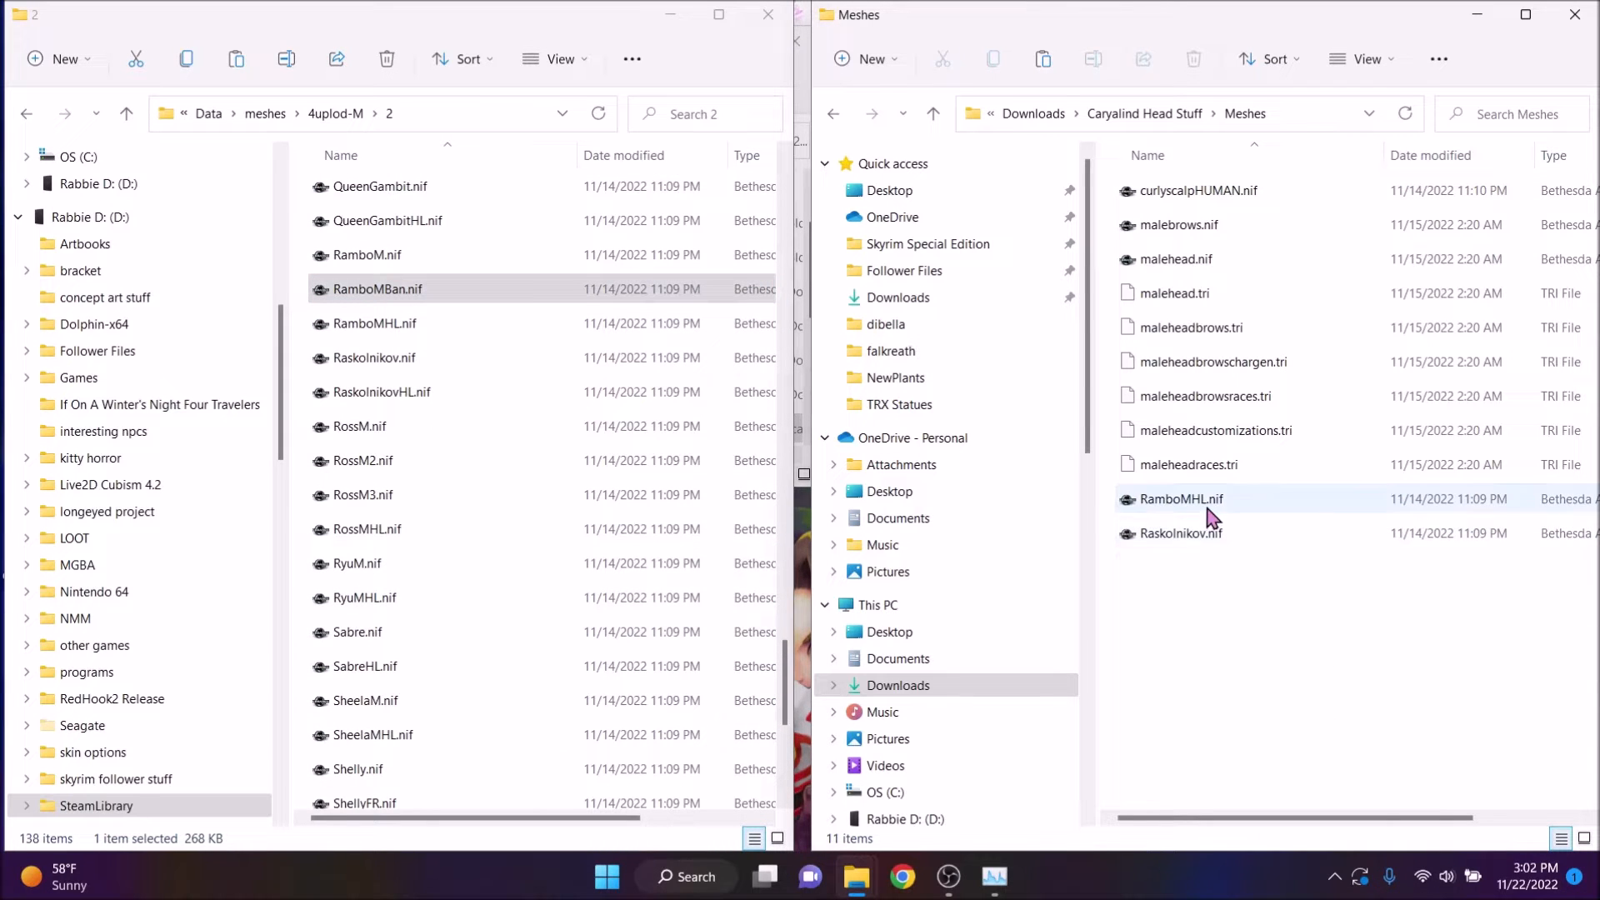
pyautogui.press('Delete')
pyautogui.click(450, 393)
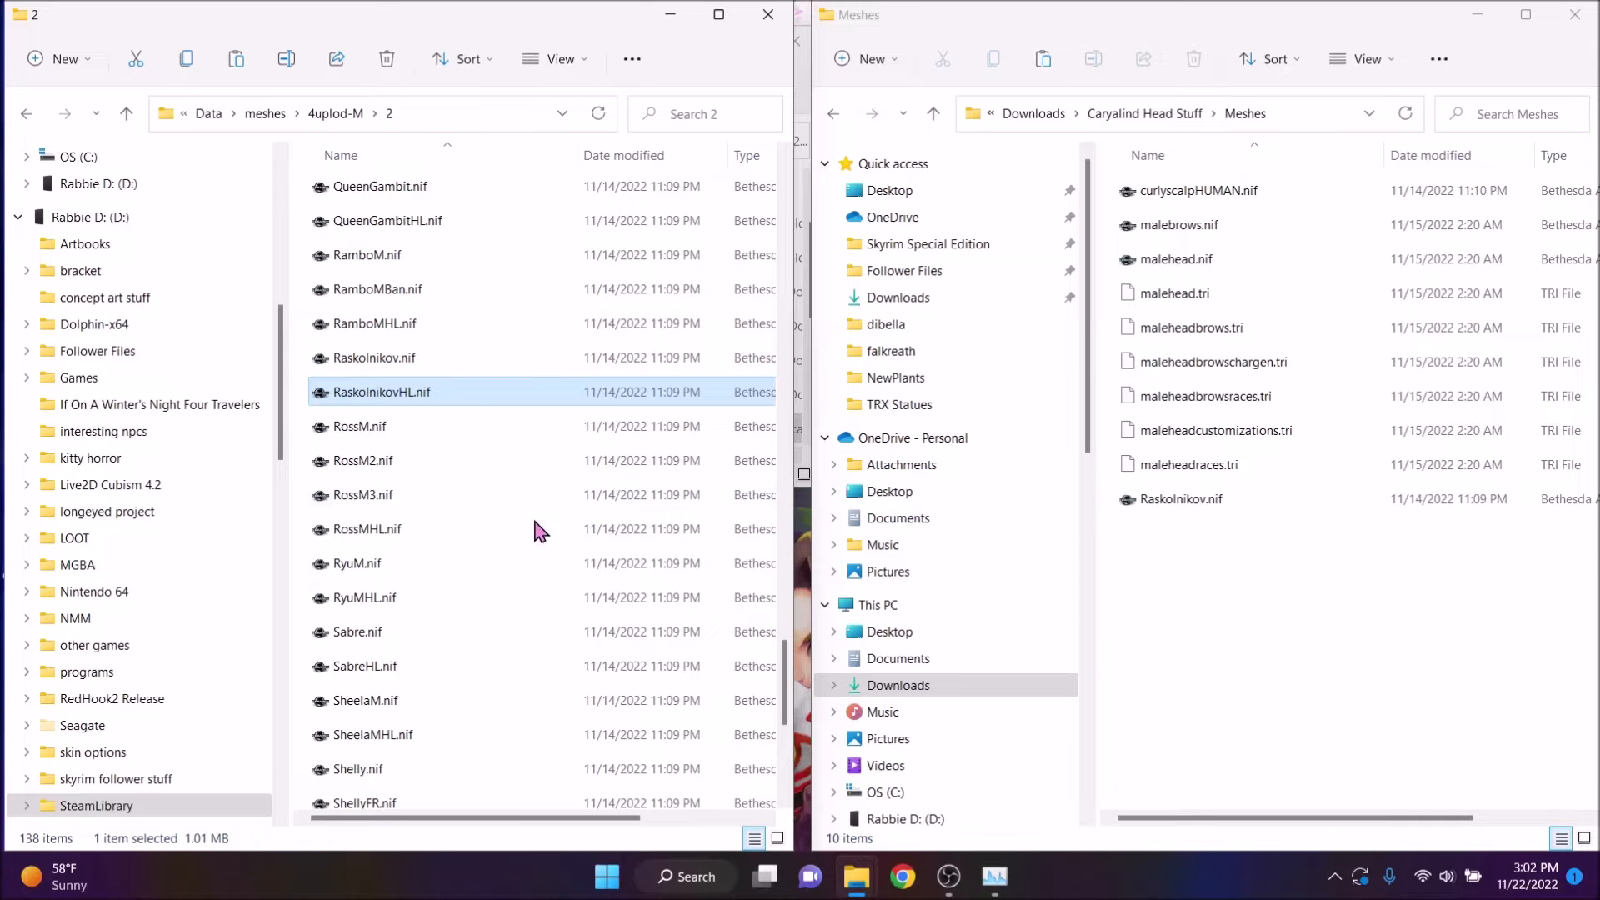
pyautogui.click(1314, 648)
pyautogui.hotkey('ctrl', 'v')
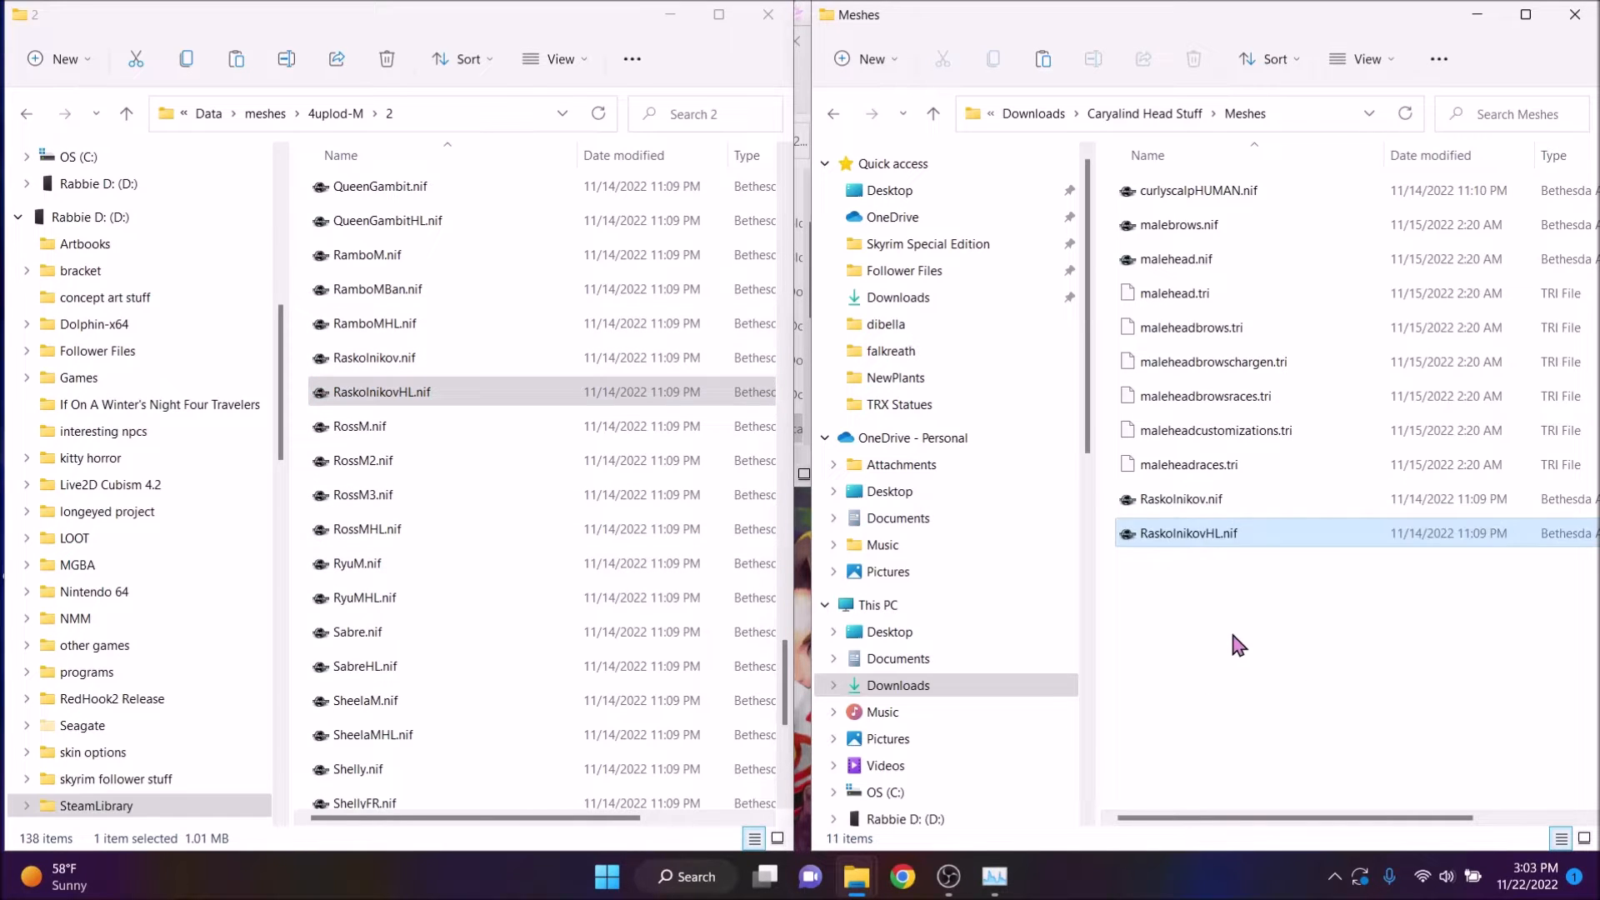
pyautogui.click(1228, 633)
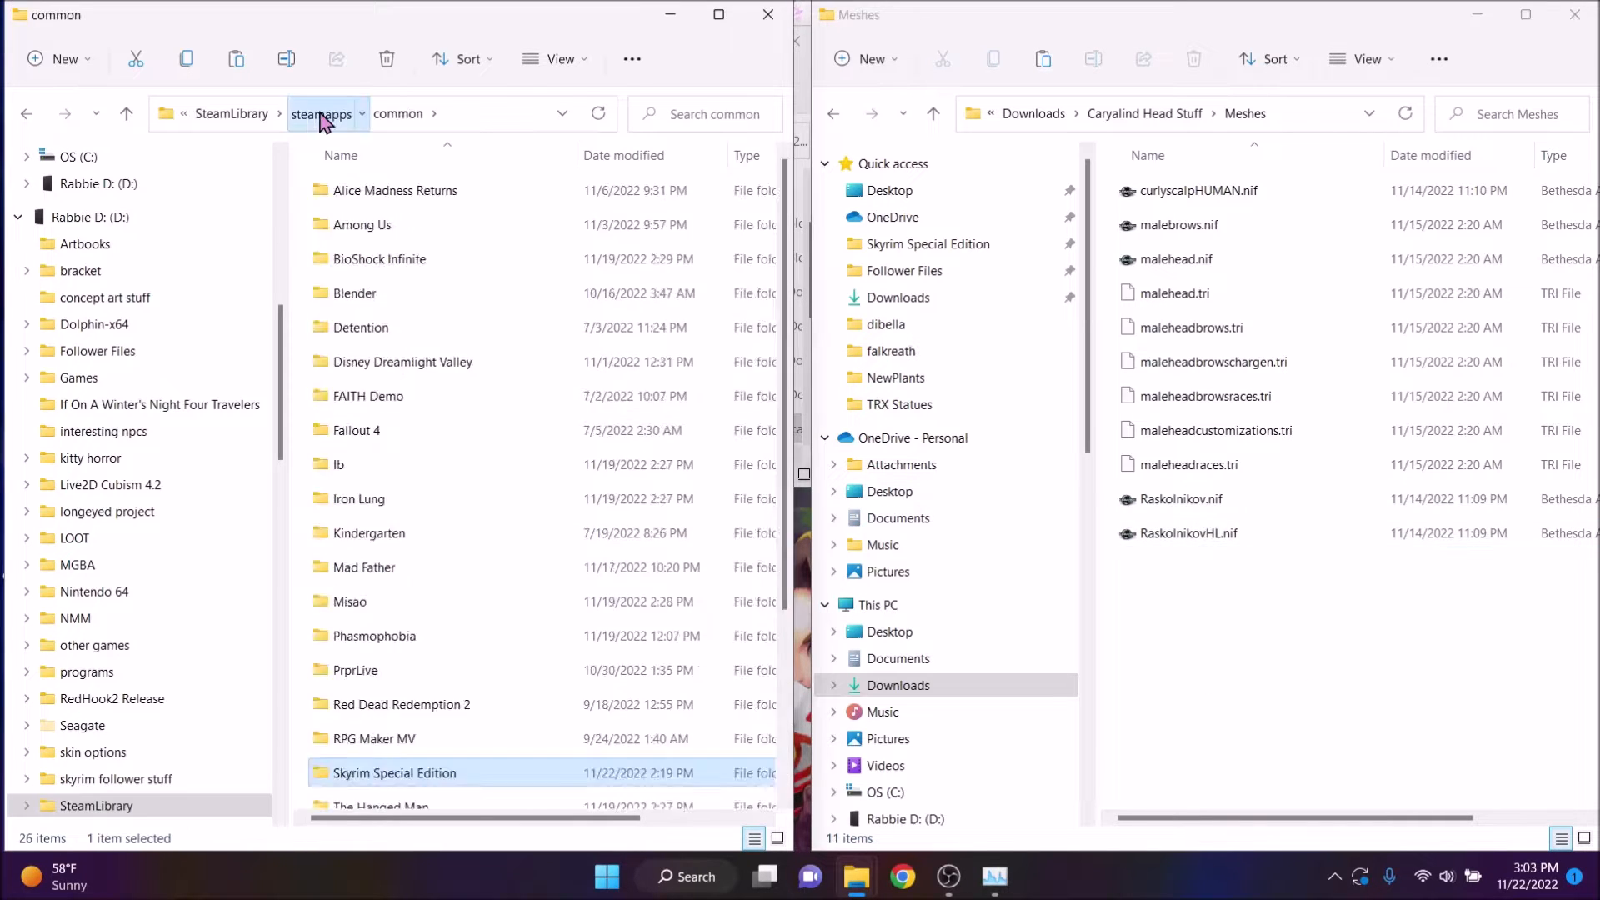
# Open the Plugins folder inside SKSE in Skyrim Special Edition's Data folder
pyautogui.click(320, 115)
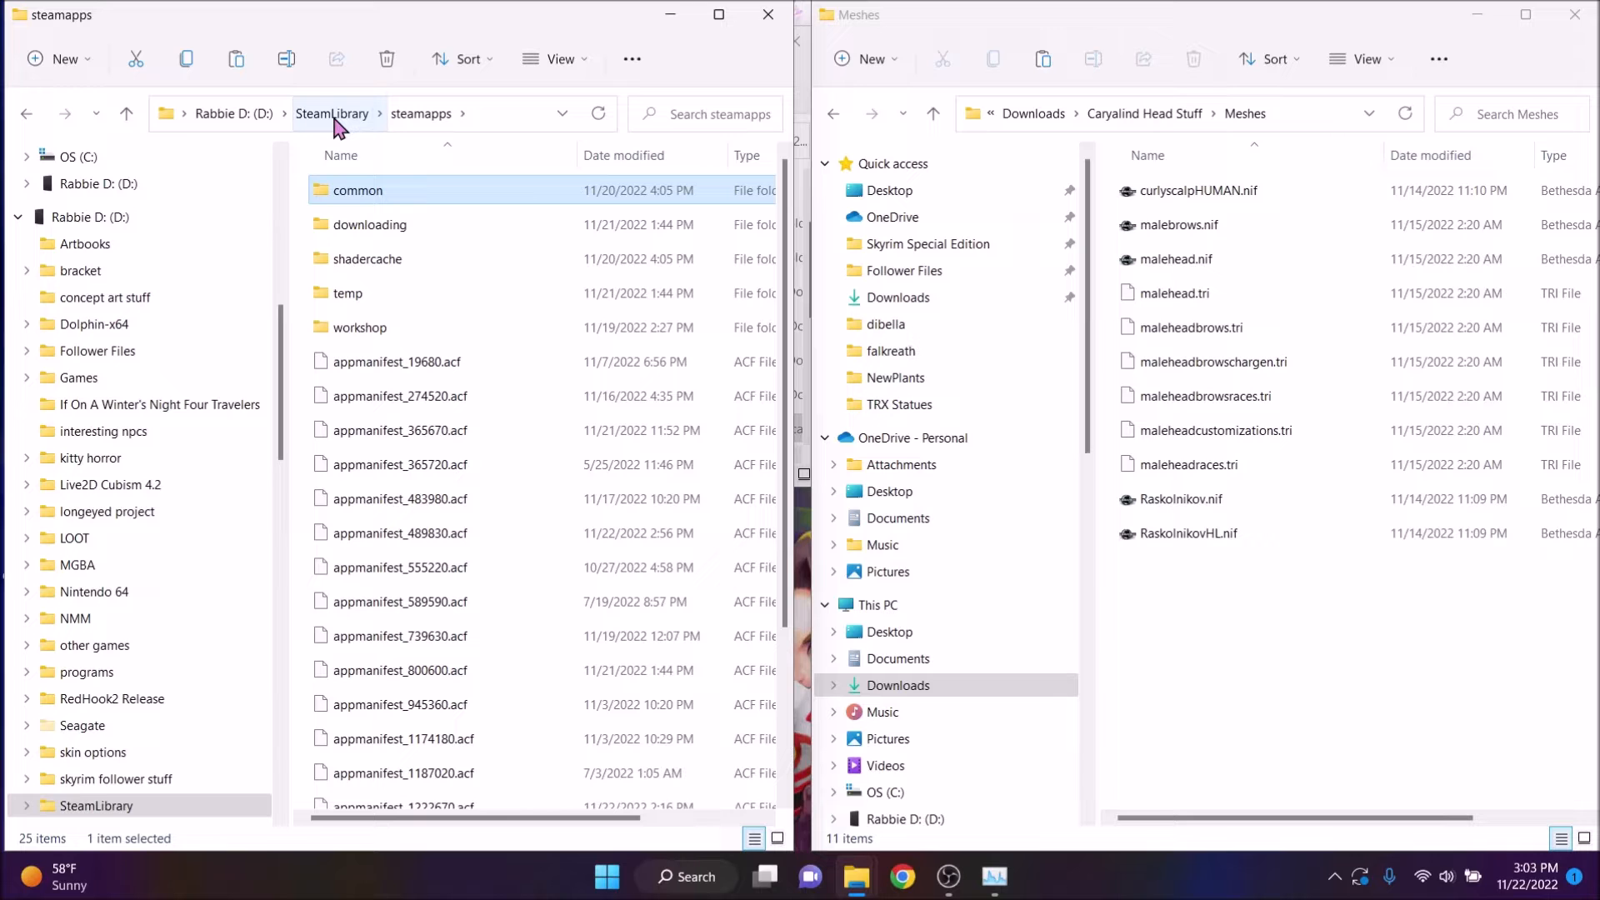
pyautogui.scroll(5, 108, 521)
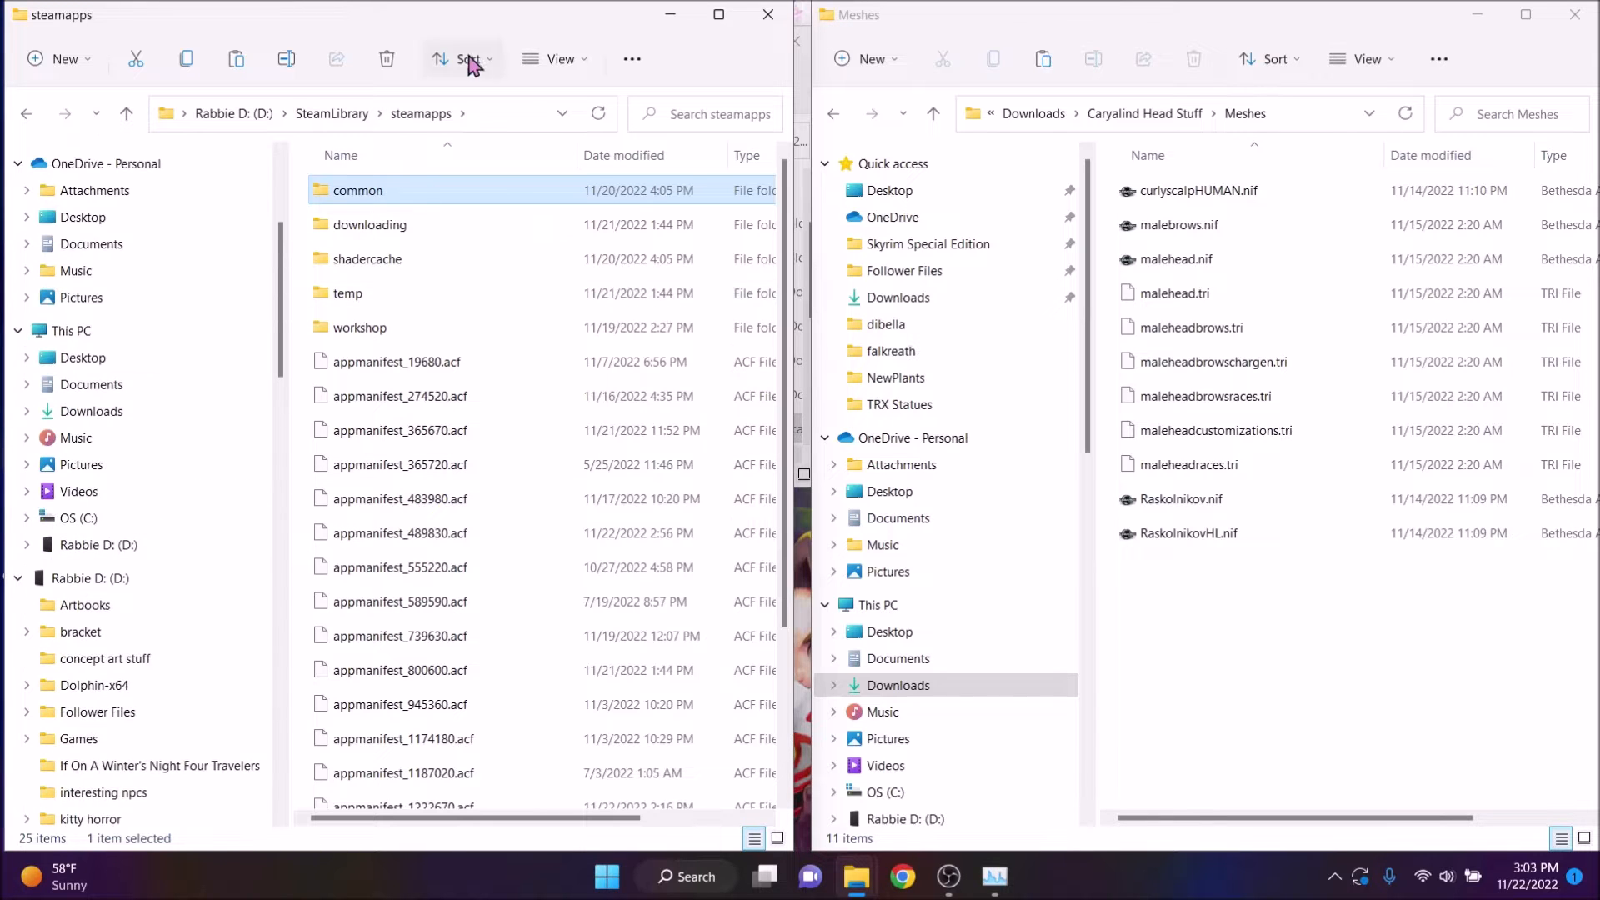
pyautogui.scroll(3, 150, 358)
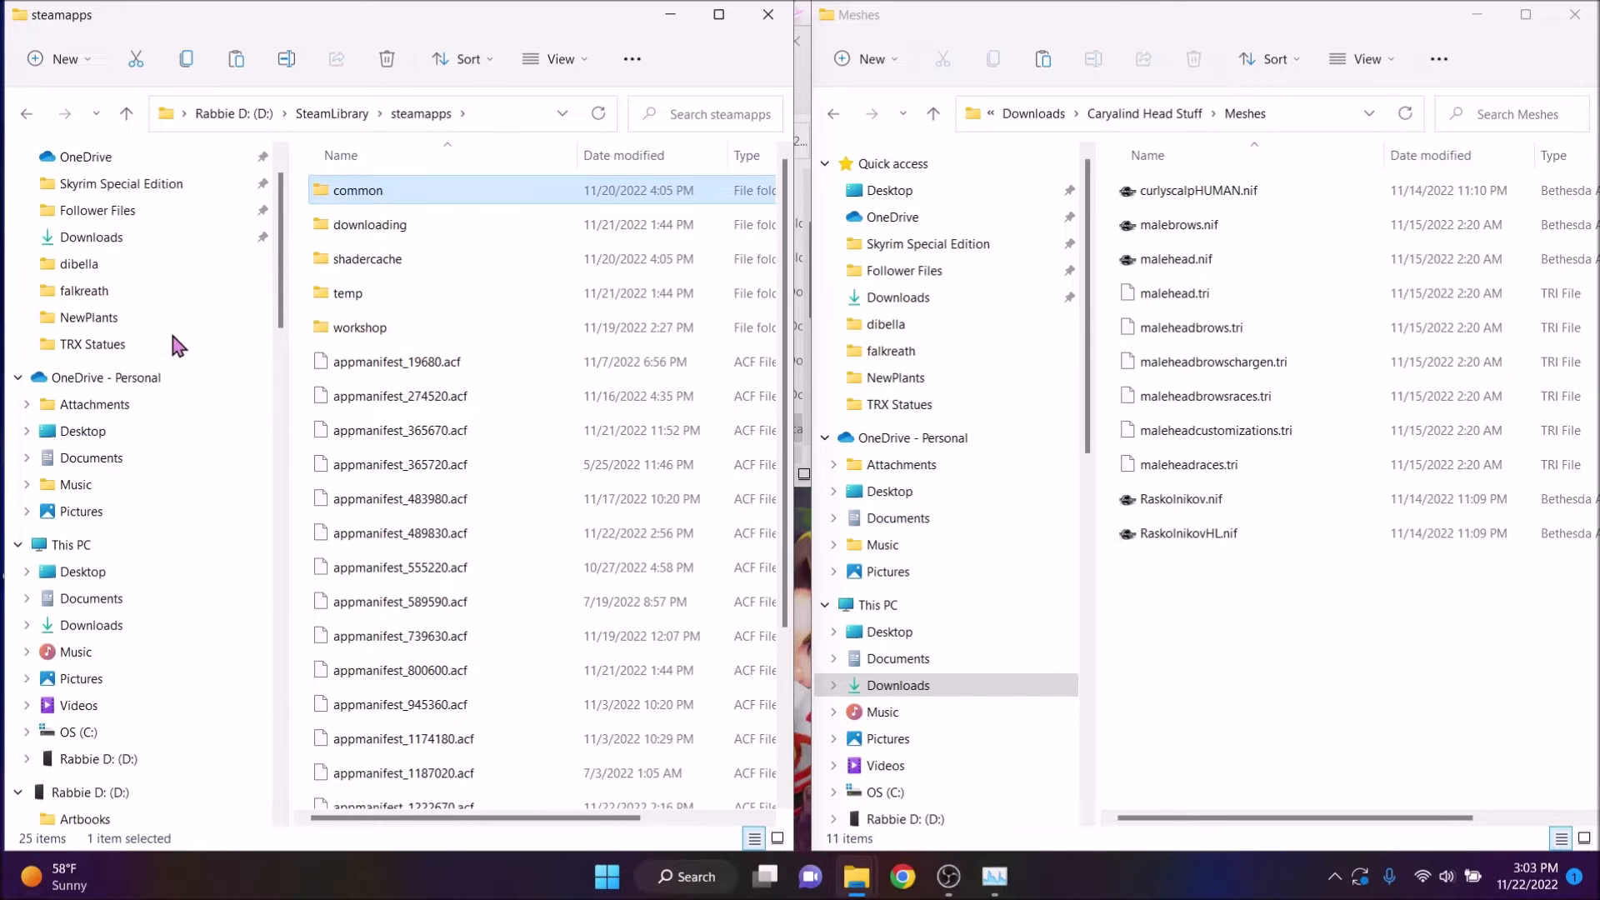
pyautogui.click(125, 244)
pyautogui.doubleClick(454, 298)
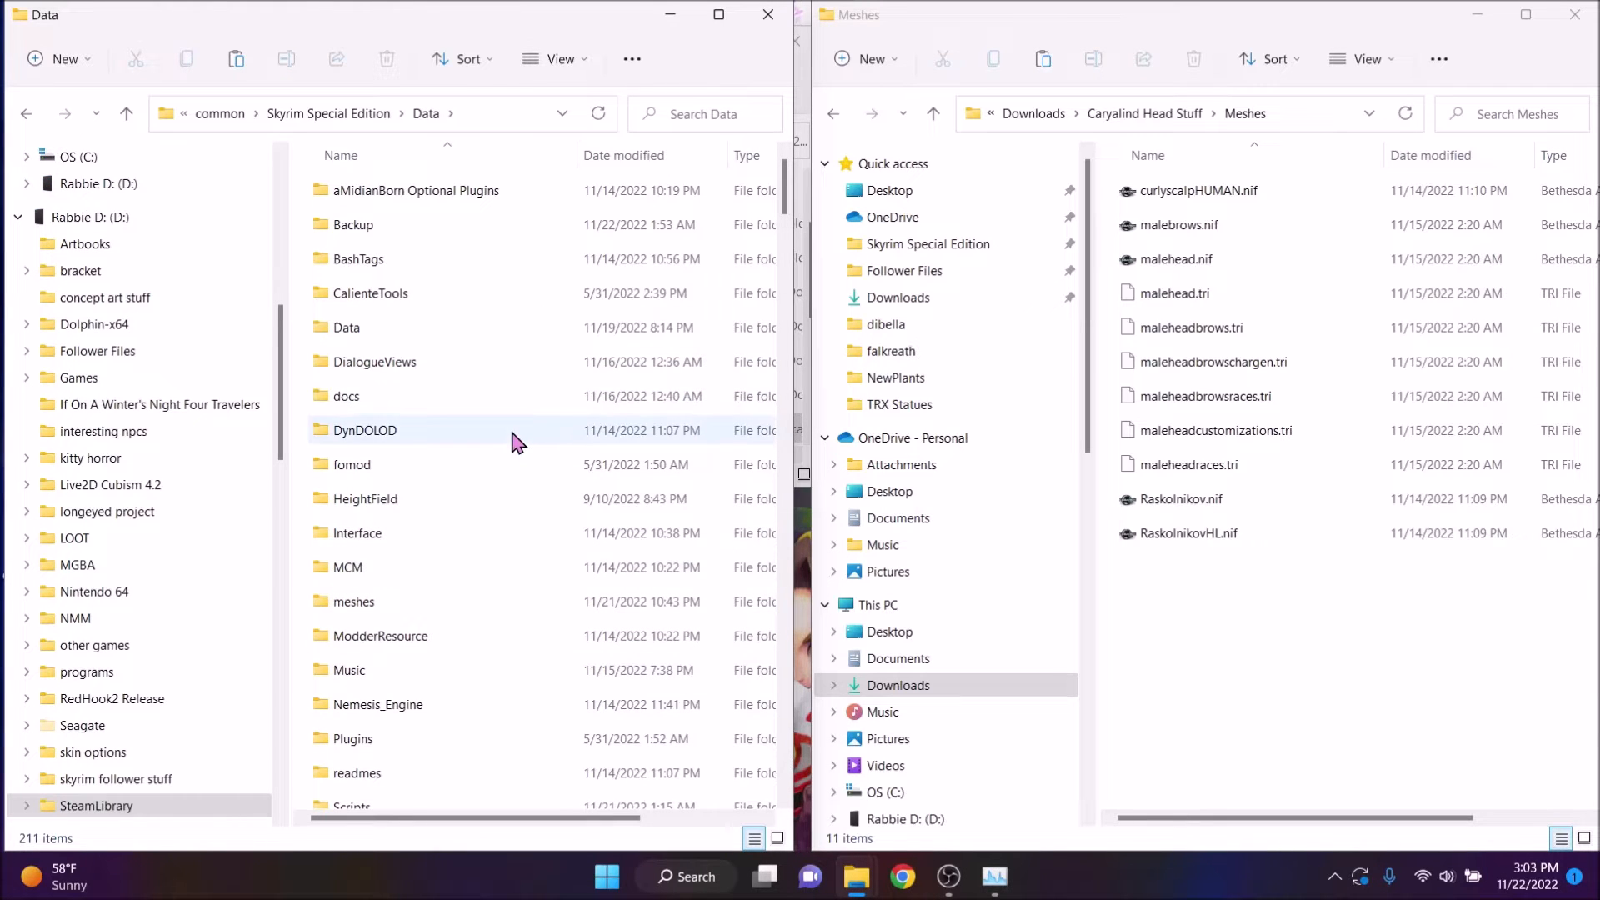
pyautogui.scroll(-1, 458, 567)
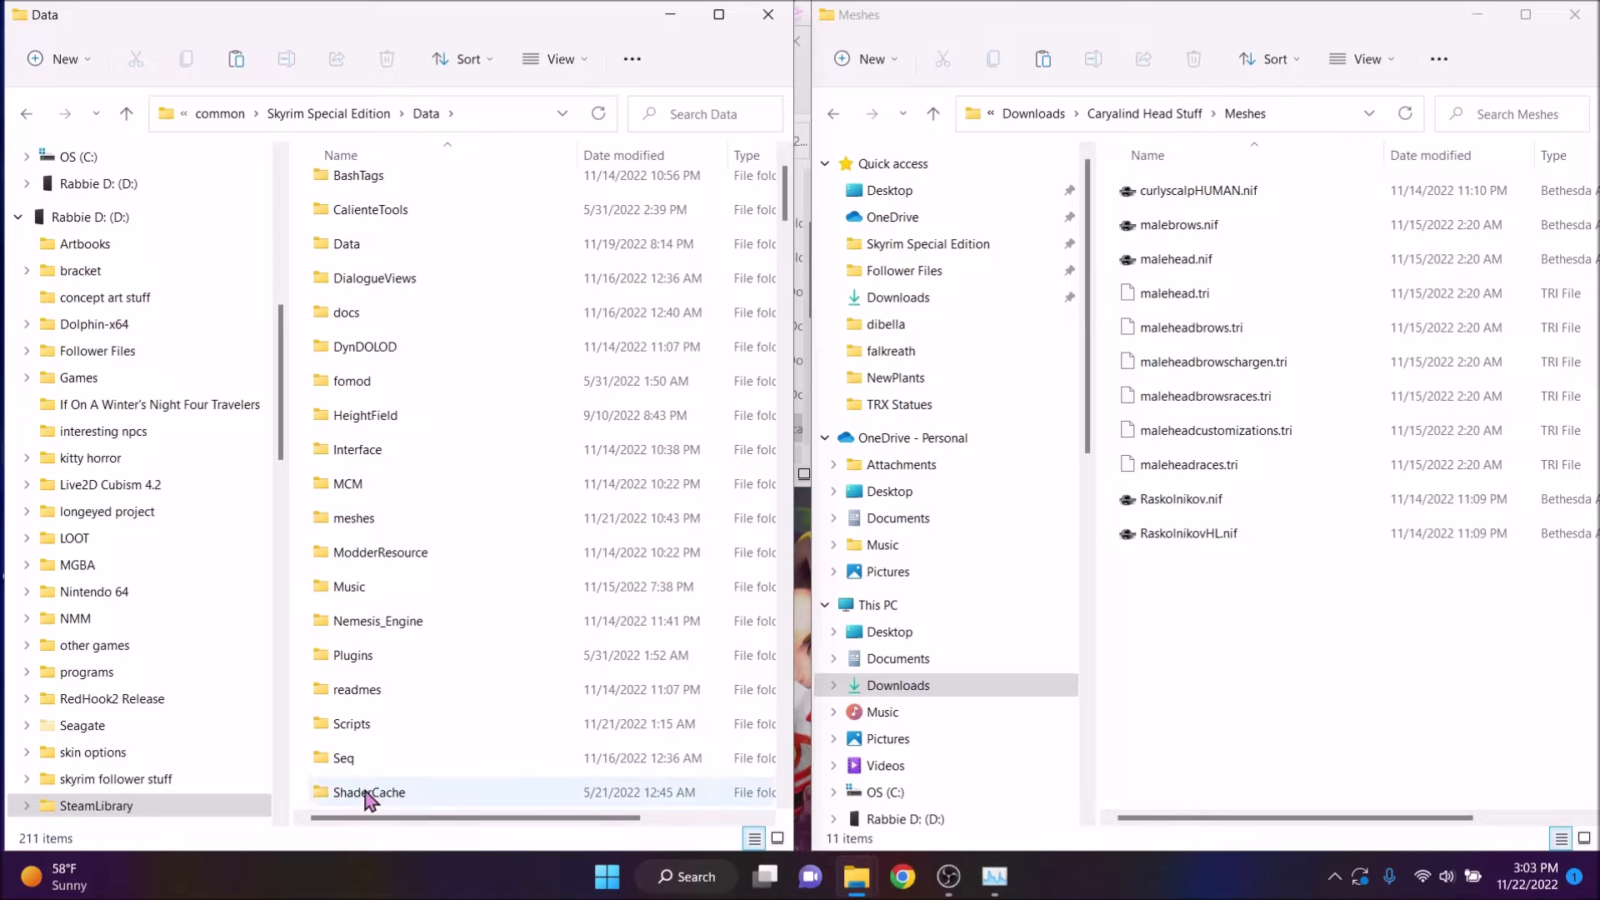
pyautogui.scroll(-2, 415, 581)
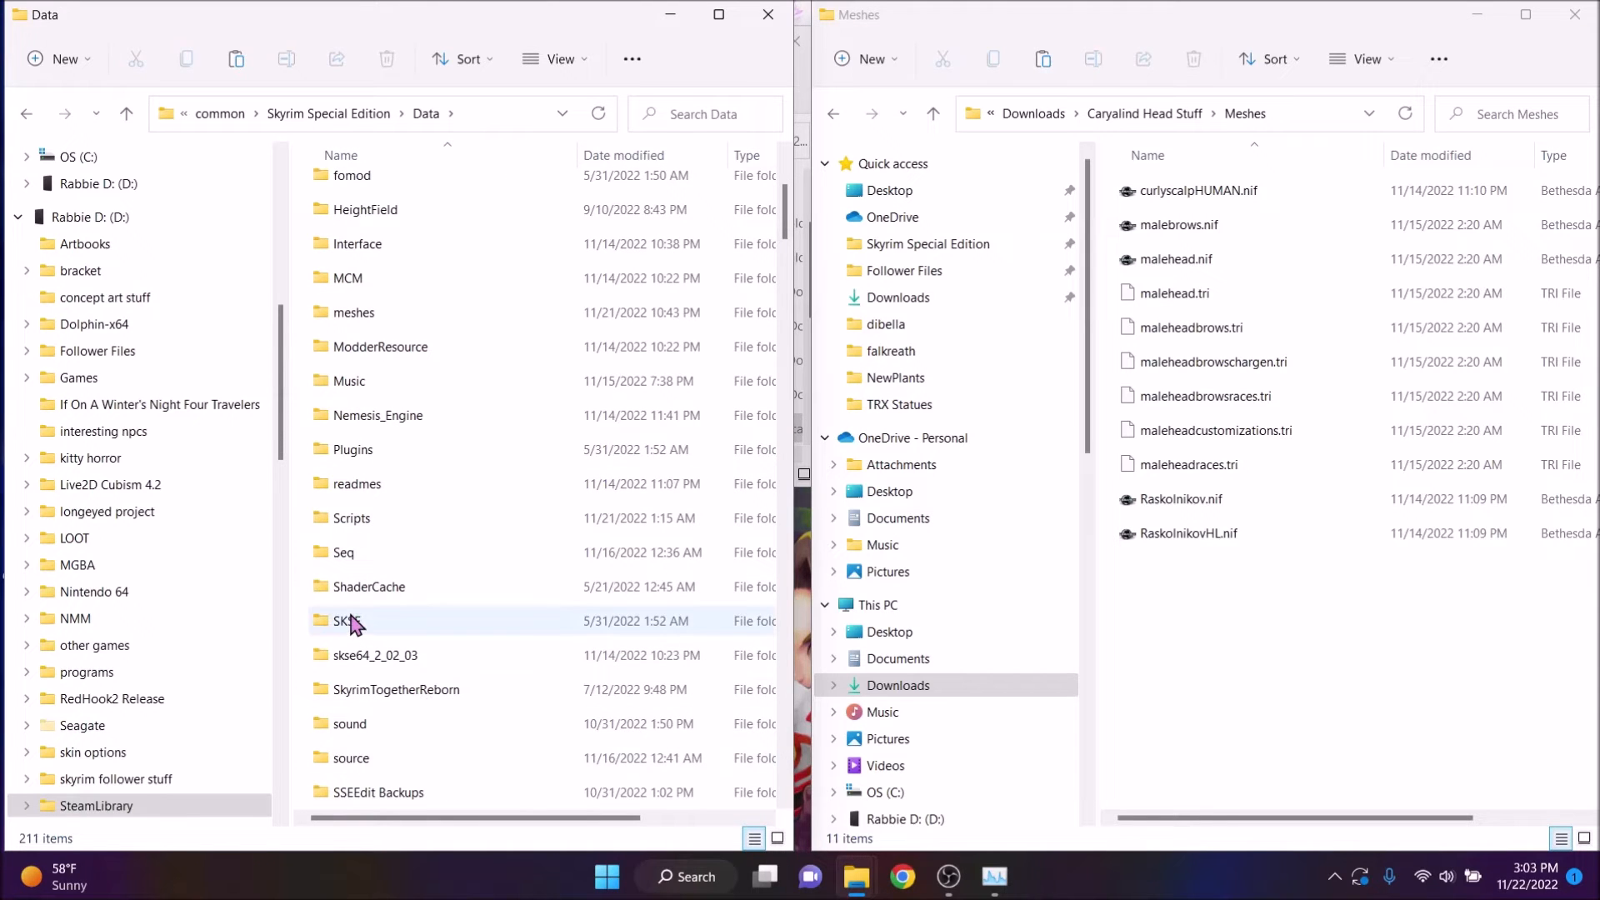
pyautogui.doubleClick(351, 624)
pyautogui.doubleClick(366, 192)
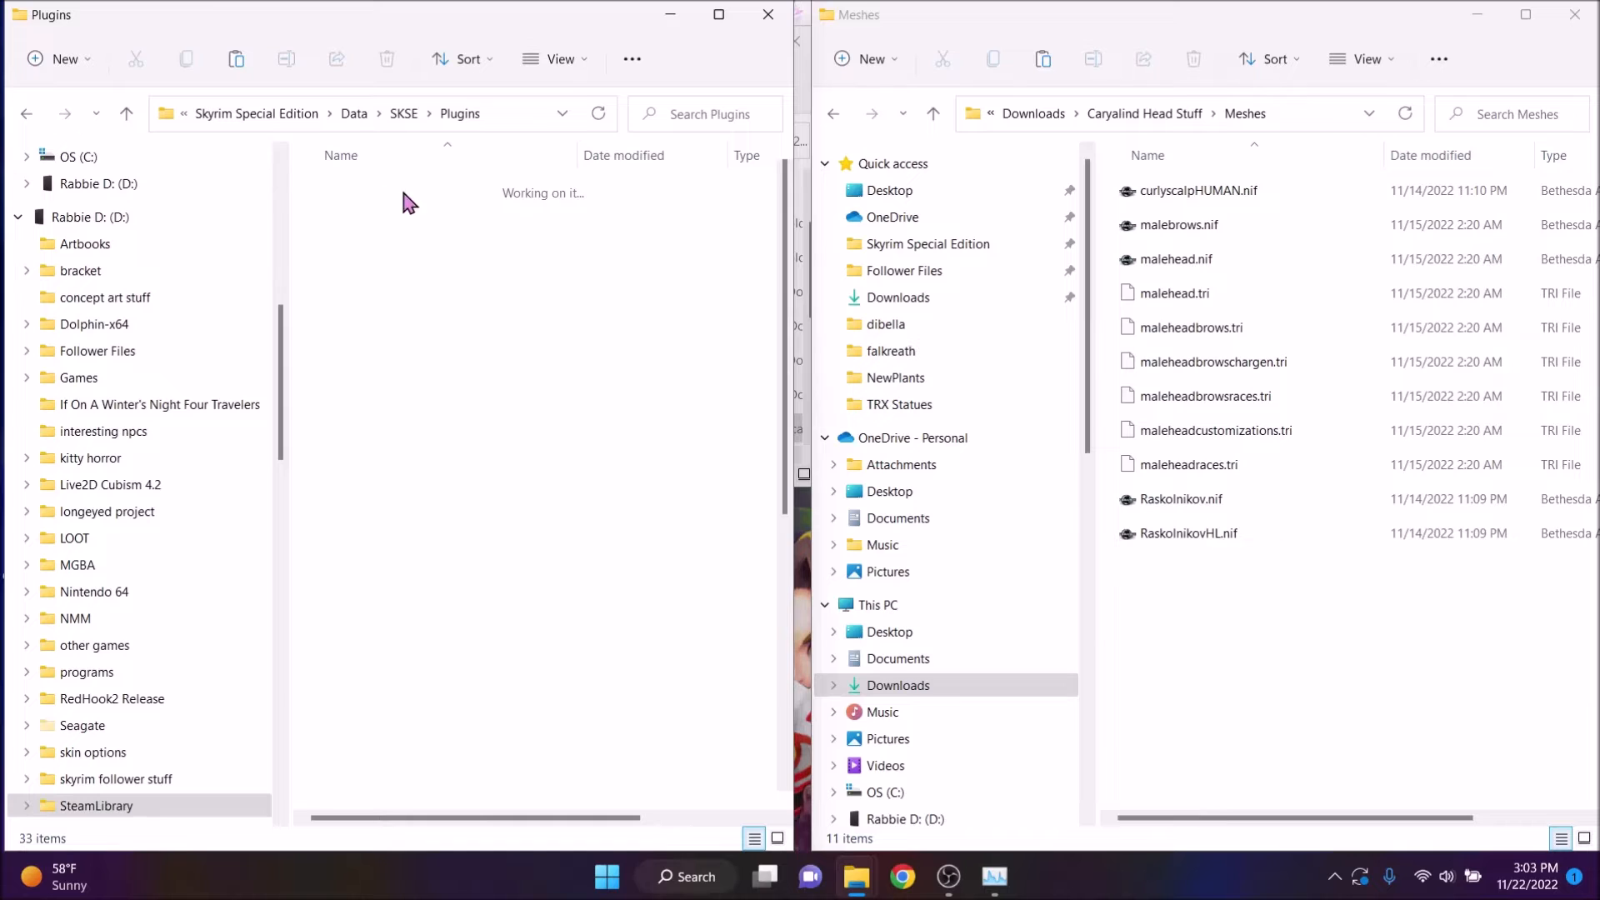
# Open the CharGen folder in Plugins and try to copy Caryalind HPH .nif into the Caryalind Meshes folder
pyautogui.scroll(-4, 458, 482)
pyautogui.scroll(4, 436, 357)
pyautogui.click(377, 233)
pyautogui.doubleClick(376, 233)
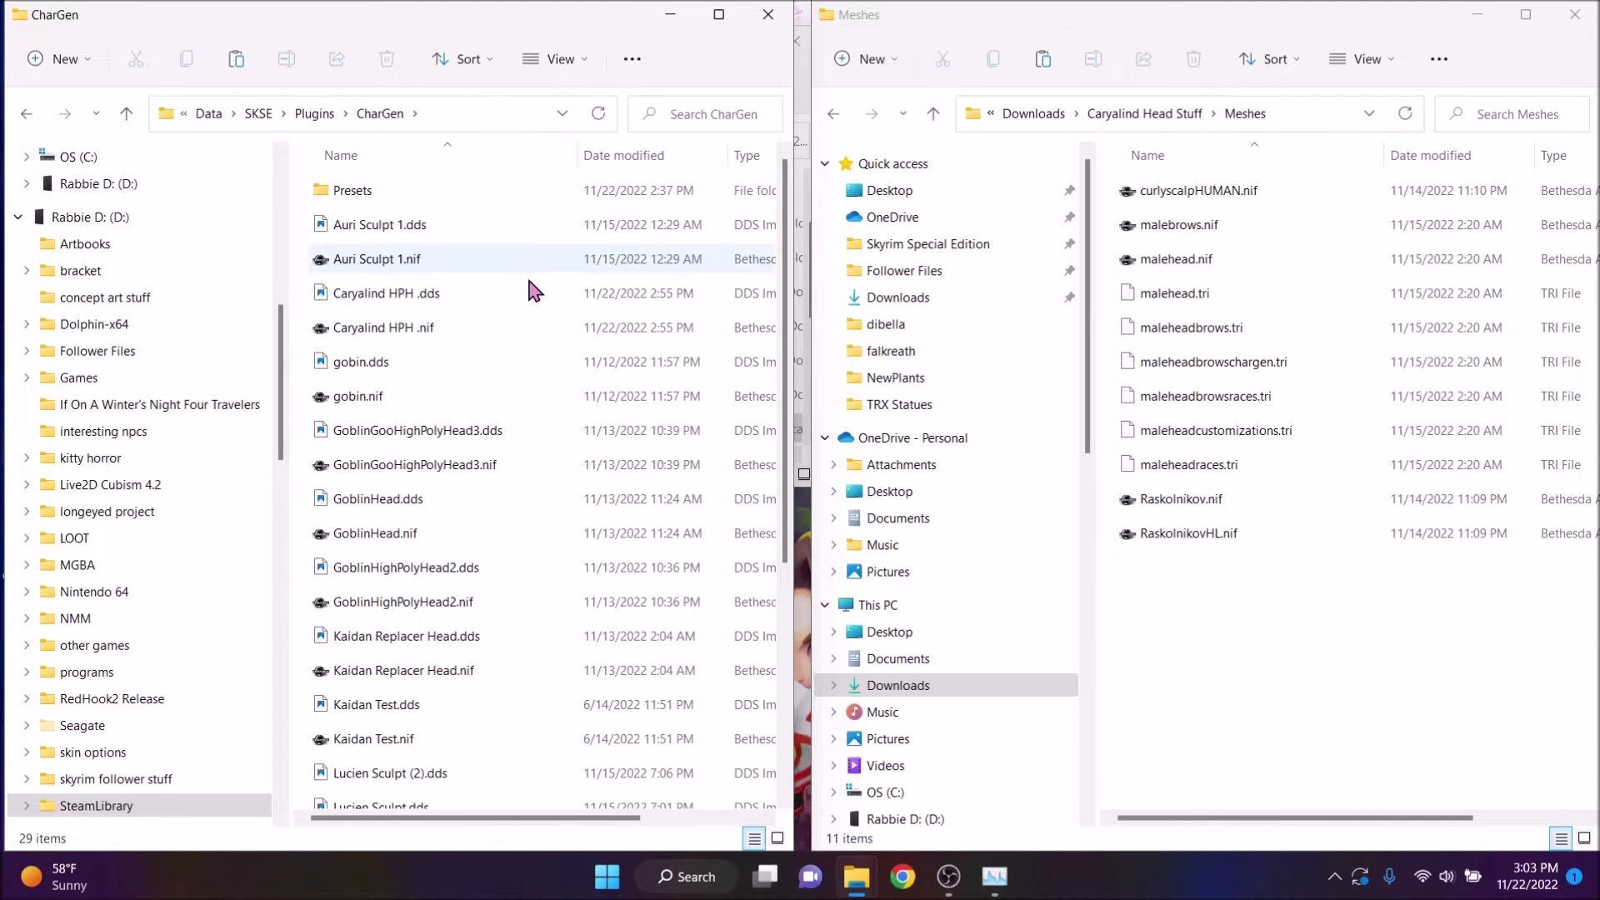
pyautogui.click(435, 333)
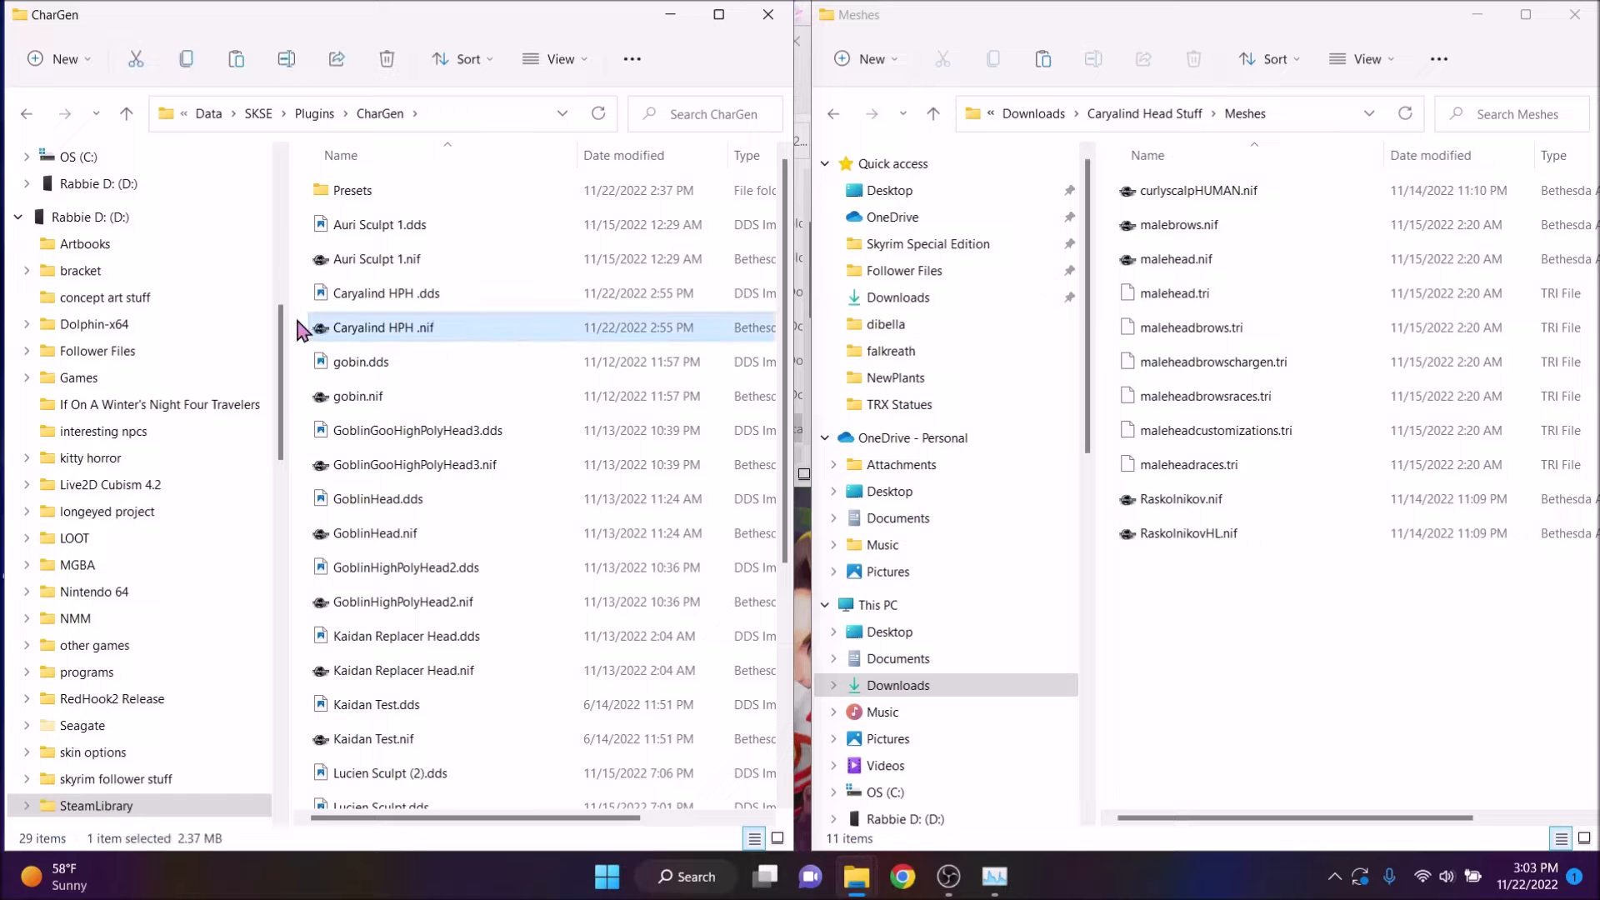
pyautogui.moveTo(419, 344); pyautogui.dragTo(1501, 713)
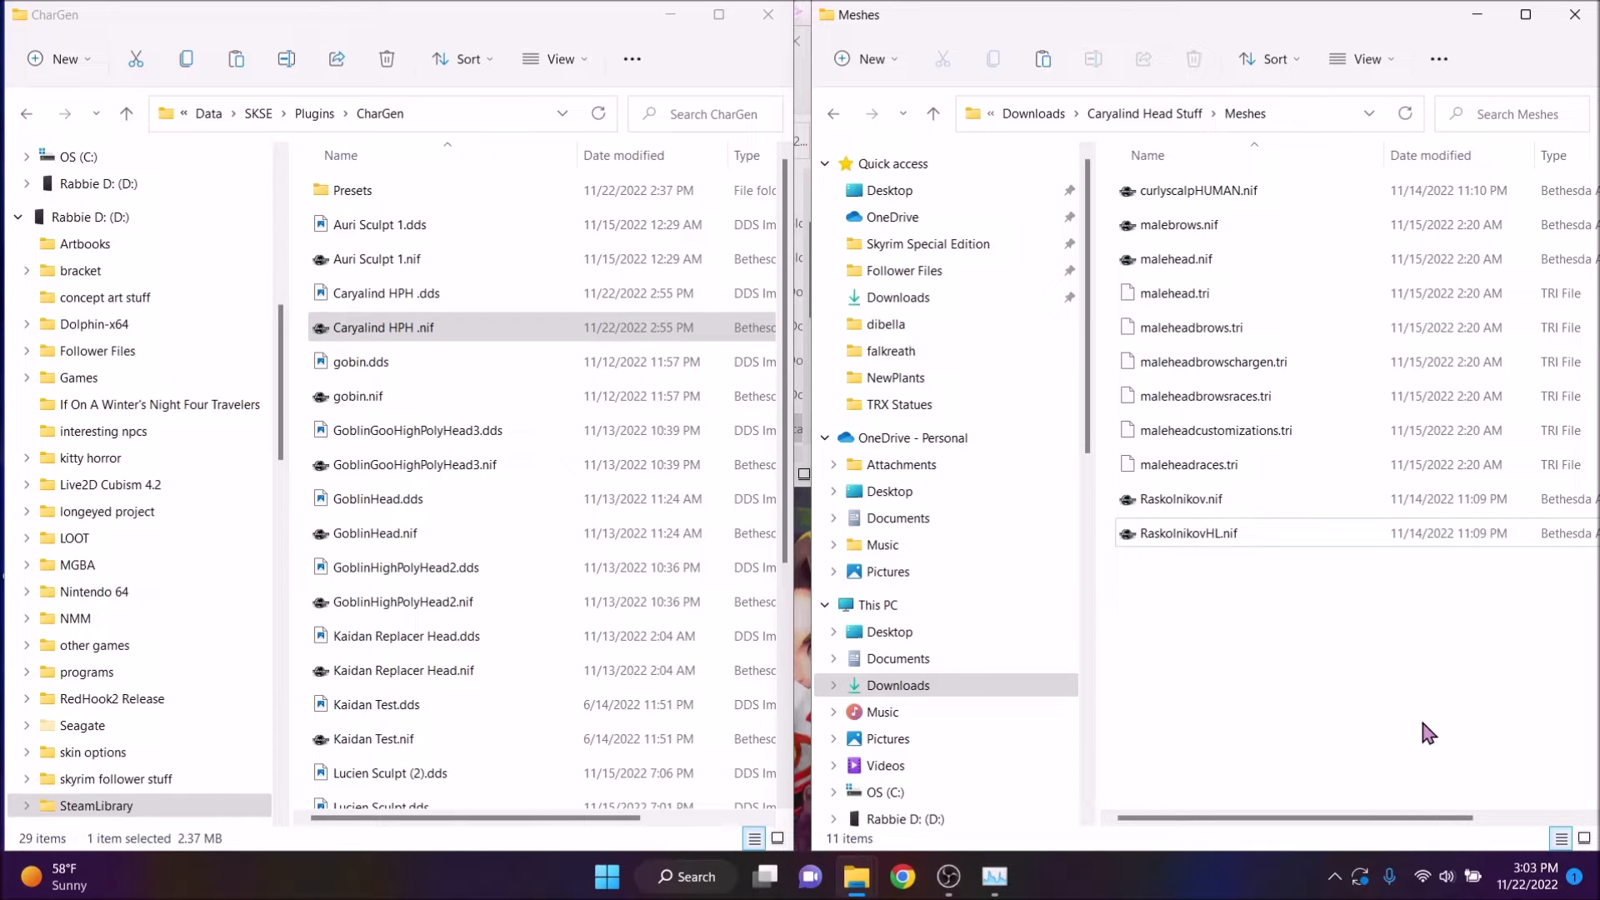
# Open the Textures folder of Caryalind Head Stuff and copy Caryalind HPH .dds from CharGen into it
pyautogui.click(1140, 115)
pyautogui.click(1194, 226)
pyautogui.doubleClick(1194, 227)
pyautogui.click(437, 295)
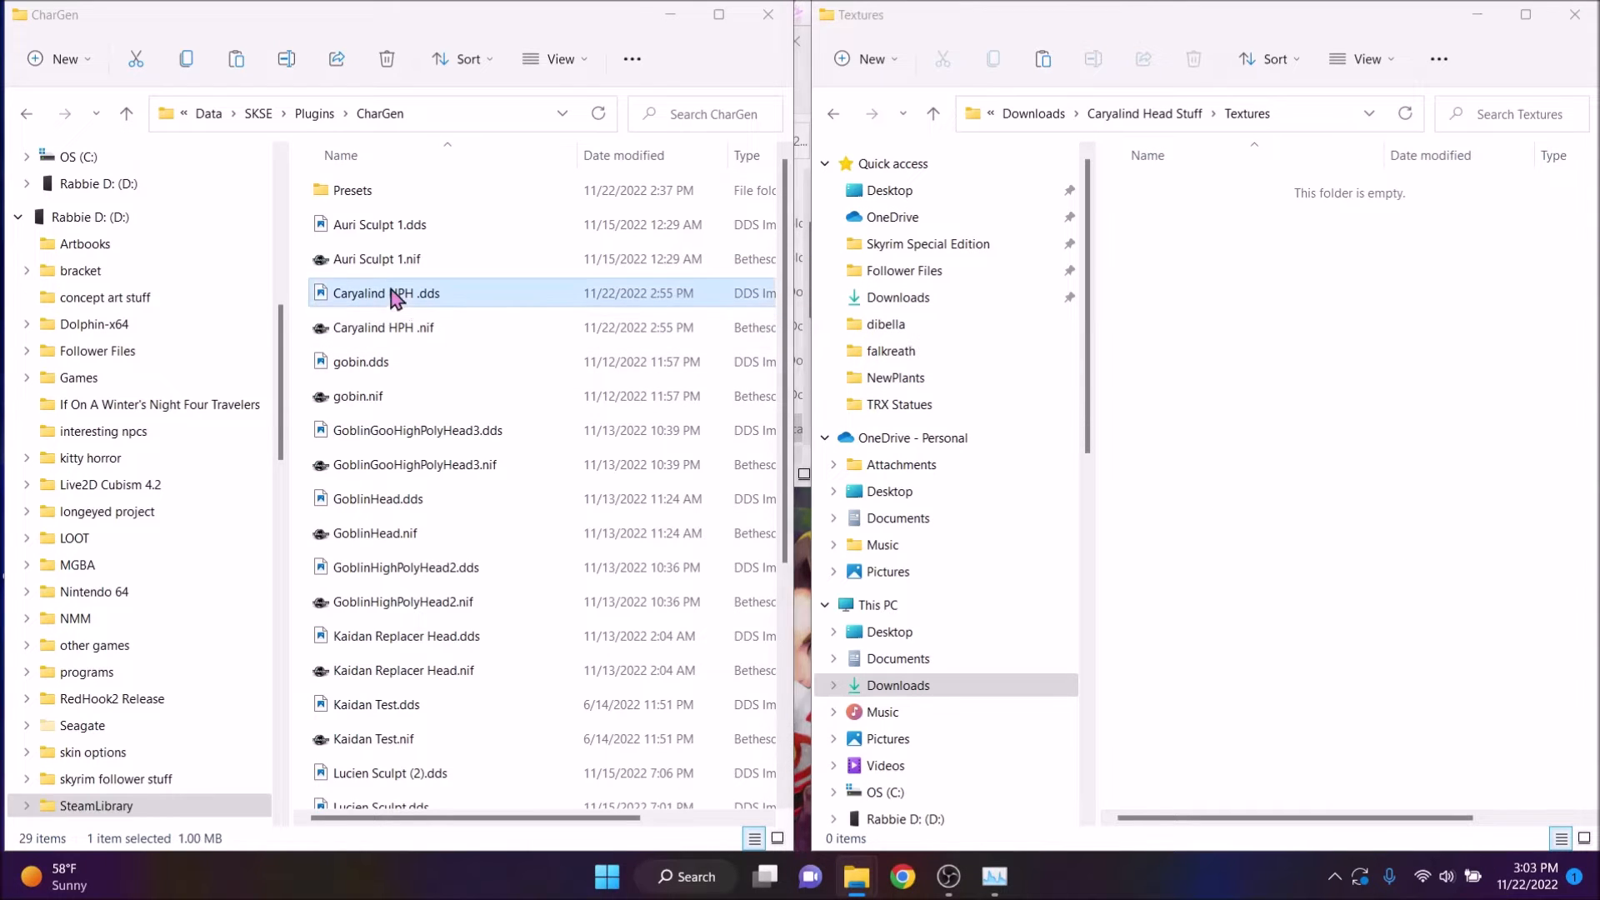
pyautogui.click(1150, 348)
pyautogui.hotkey('ctrl', 'v')
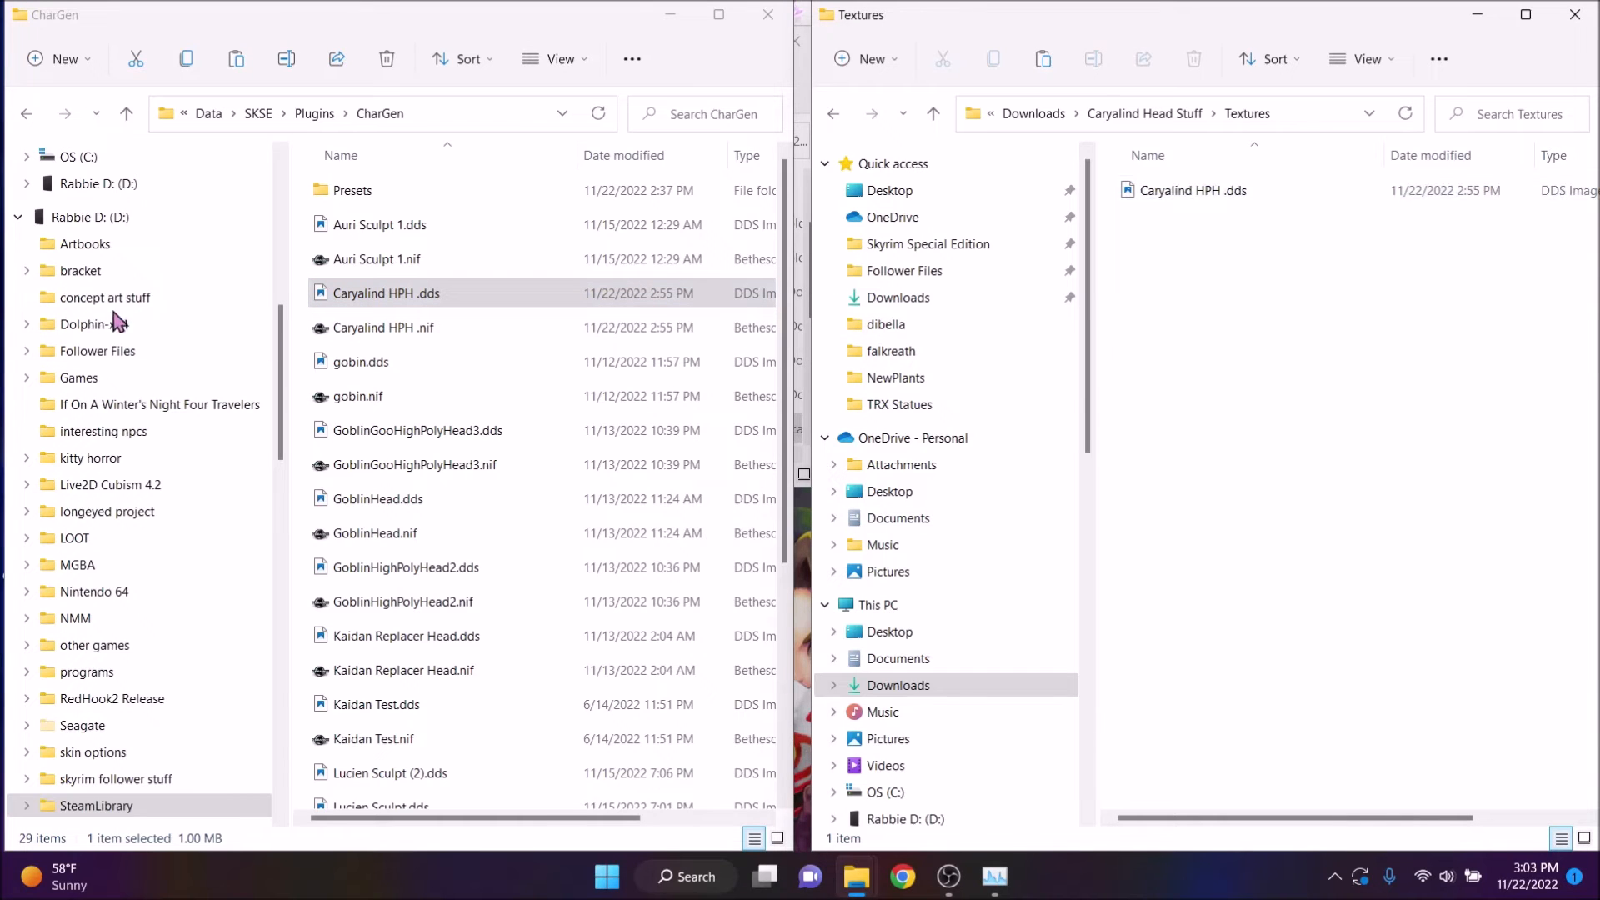
# Open the male folder inside skin options in Downloads
pyautogui.scroll(10, 97, 312)
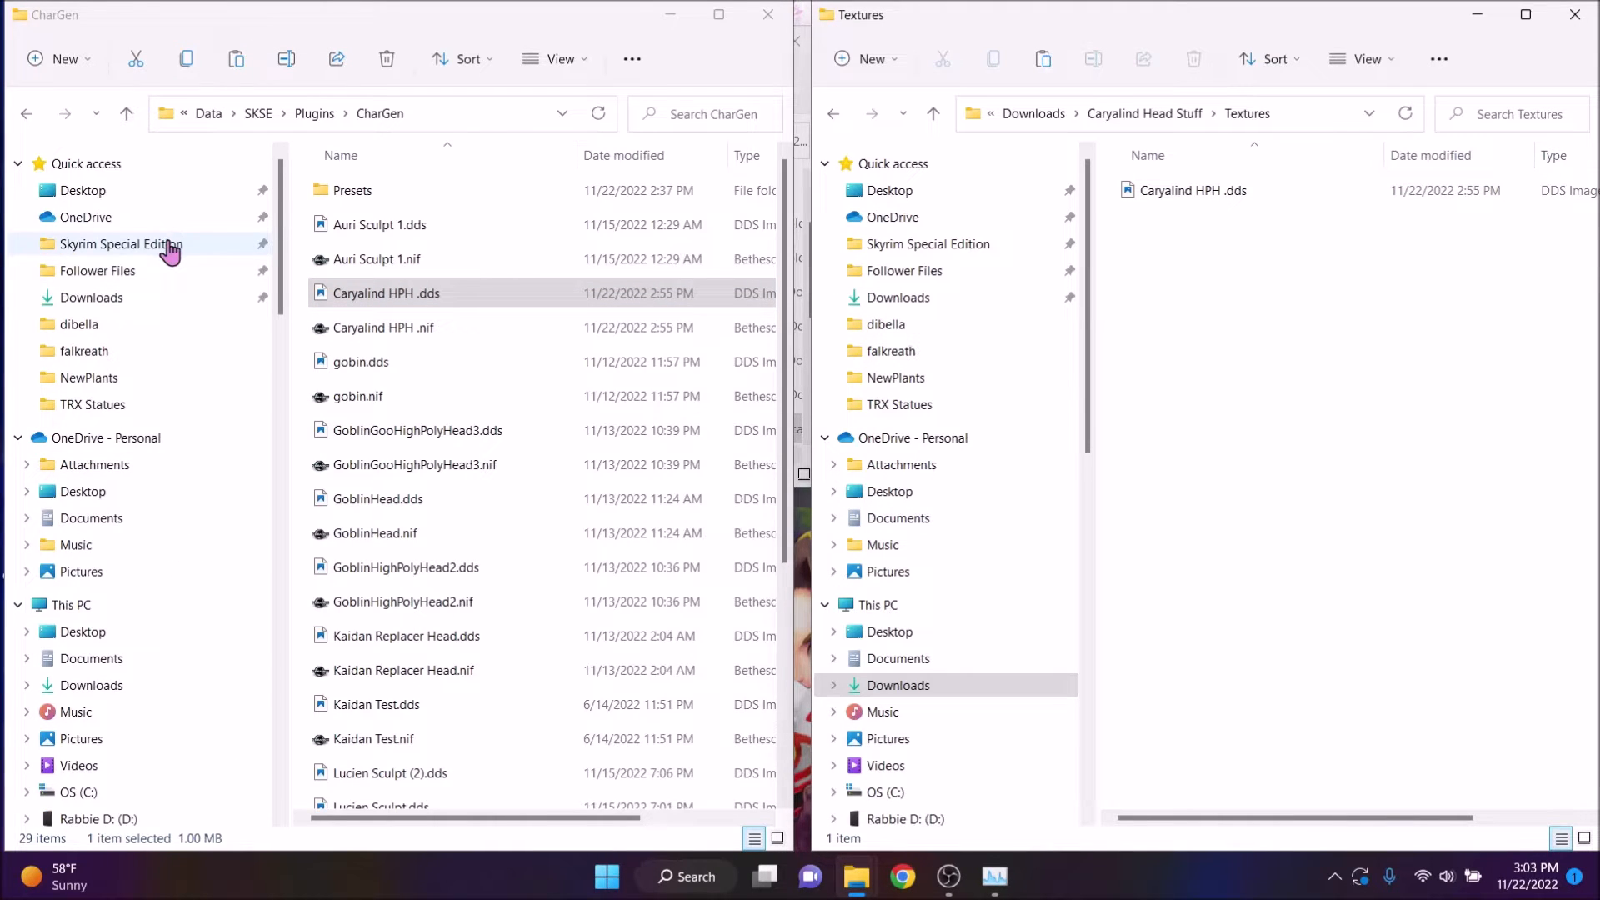
pyautogui.click(170, 247)
pyautogui.click(87, 218)
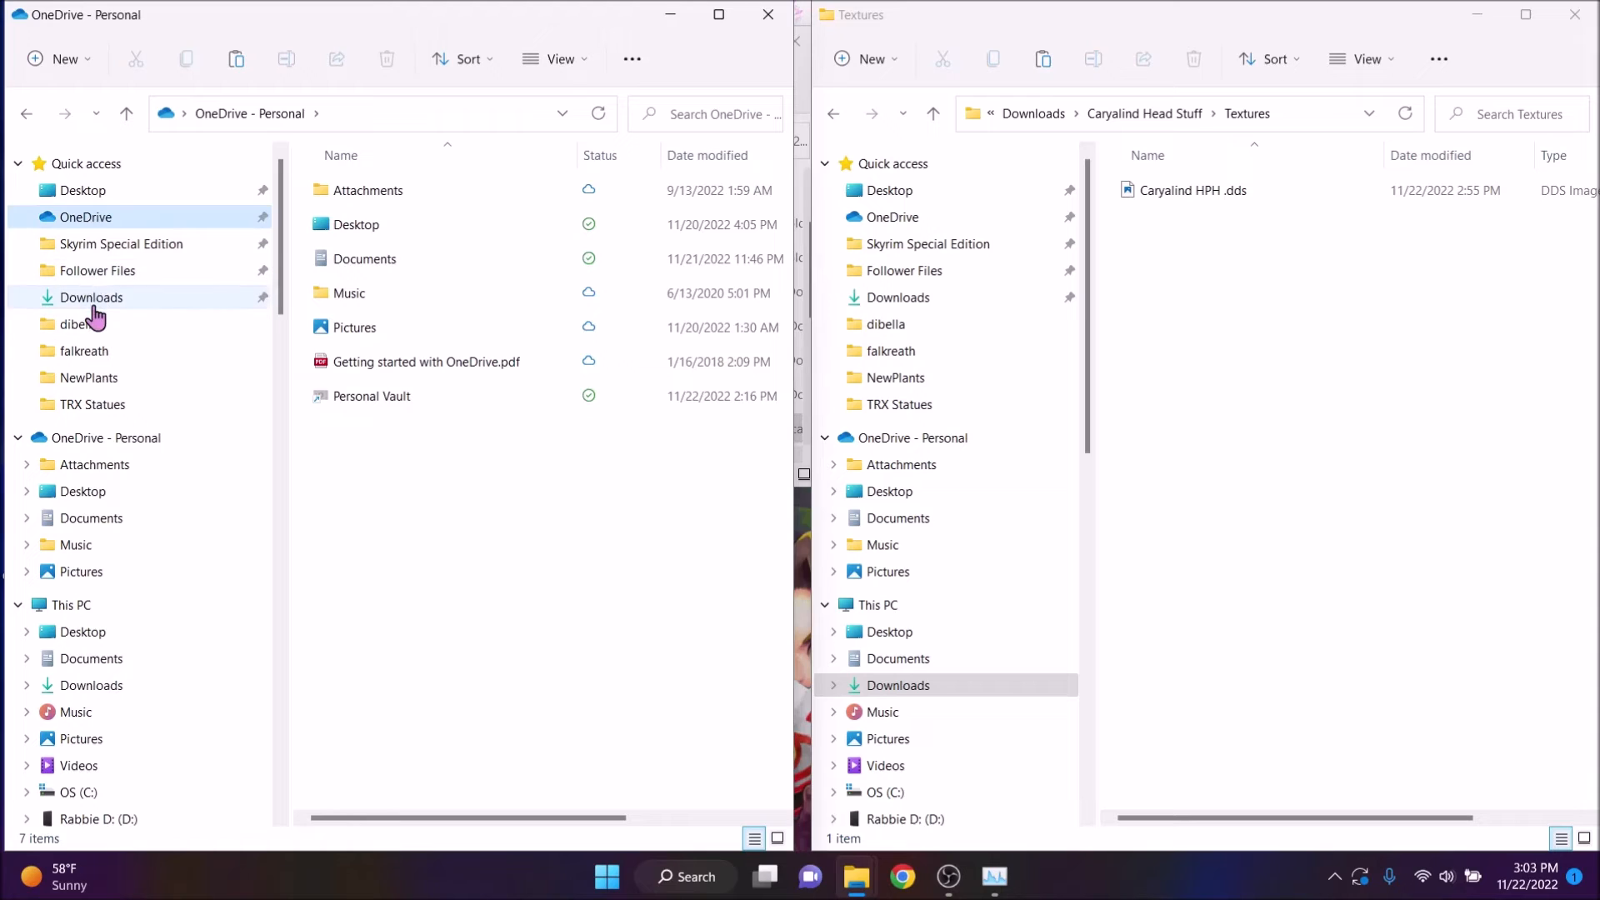
pyautogui.click(93, 305)
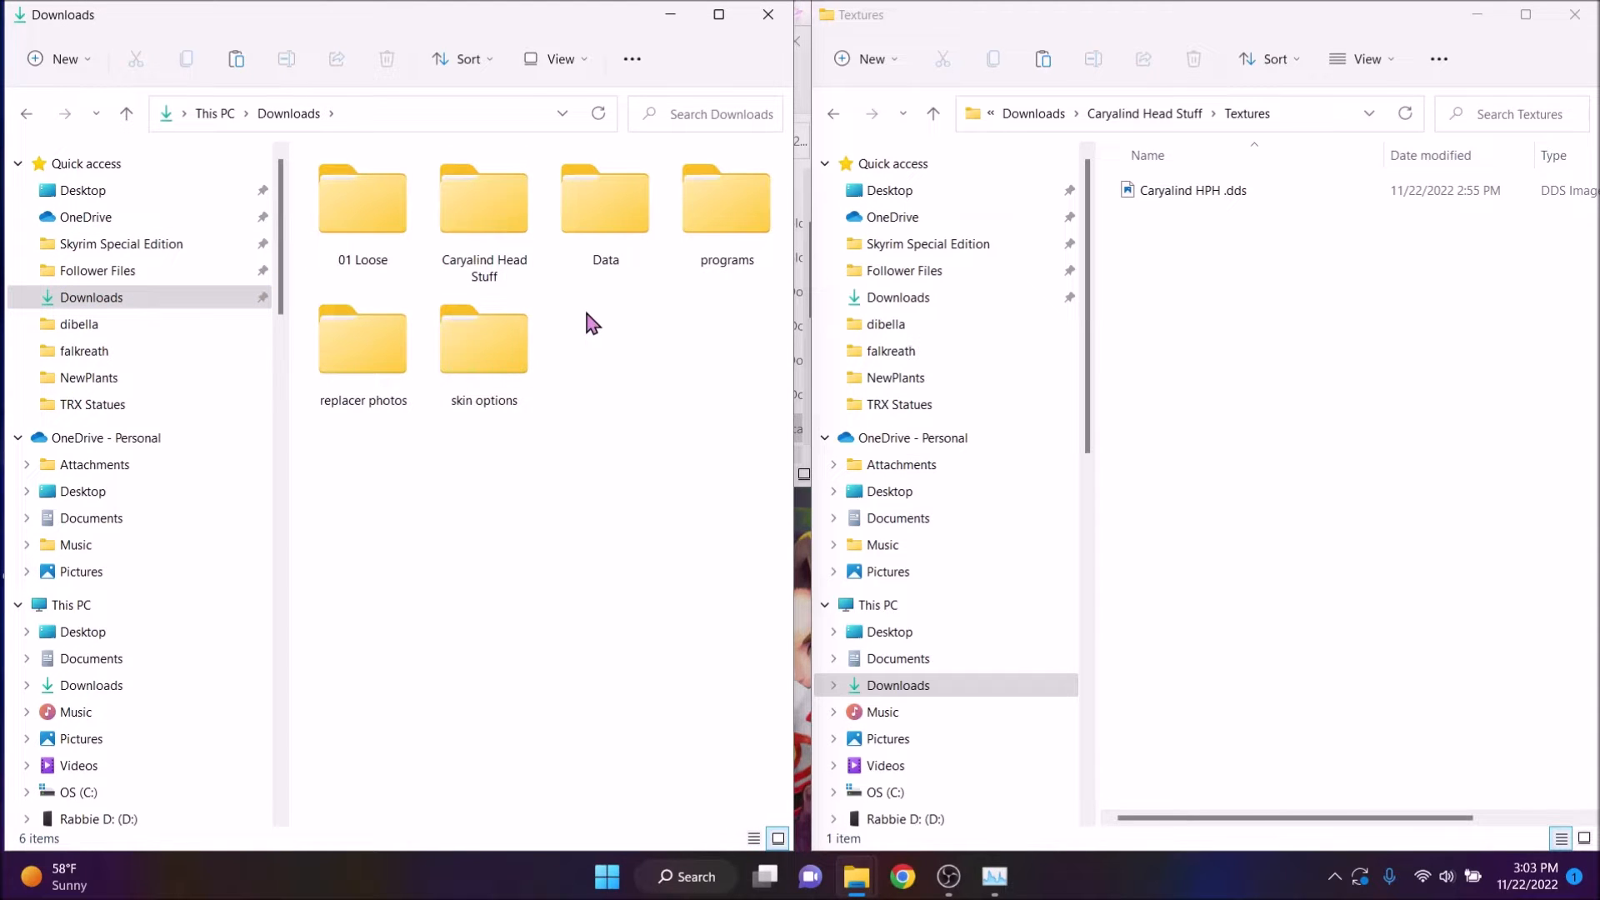
pyautogui.doubleClick(524, 354)
pyautogui.doubleClick(384, 224)
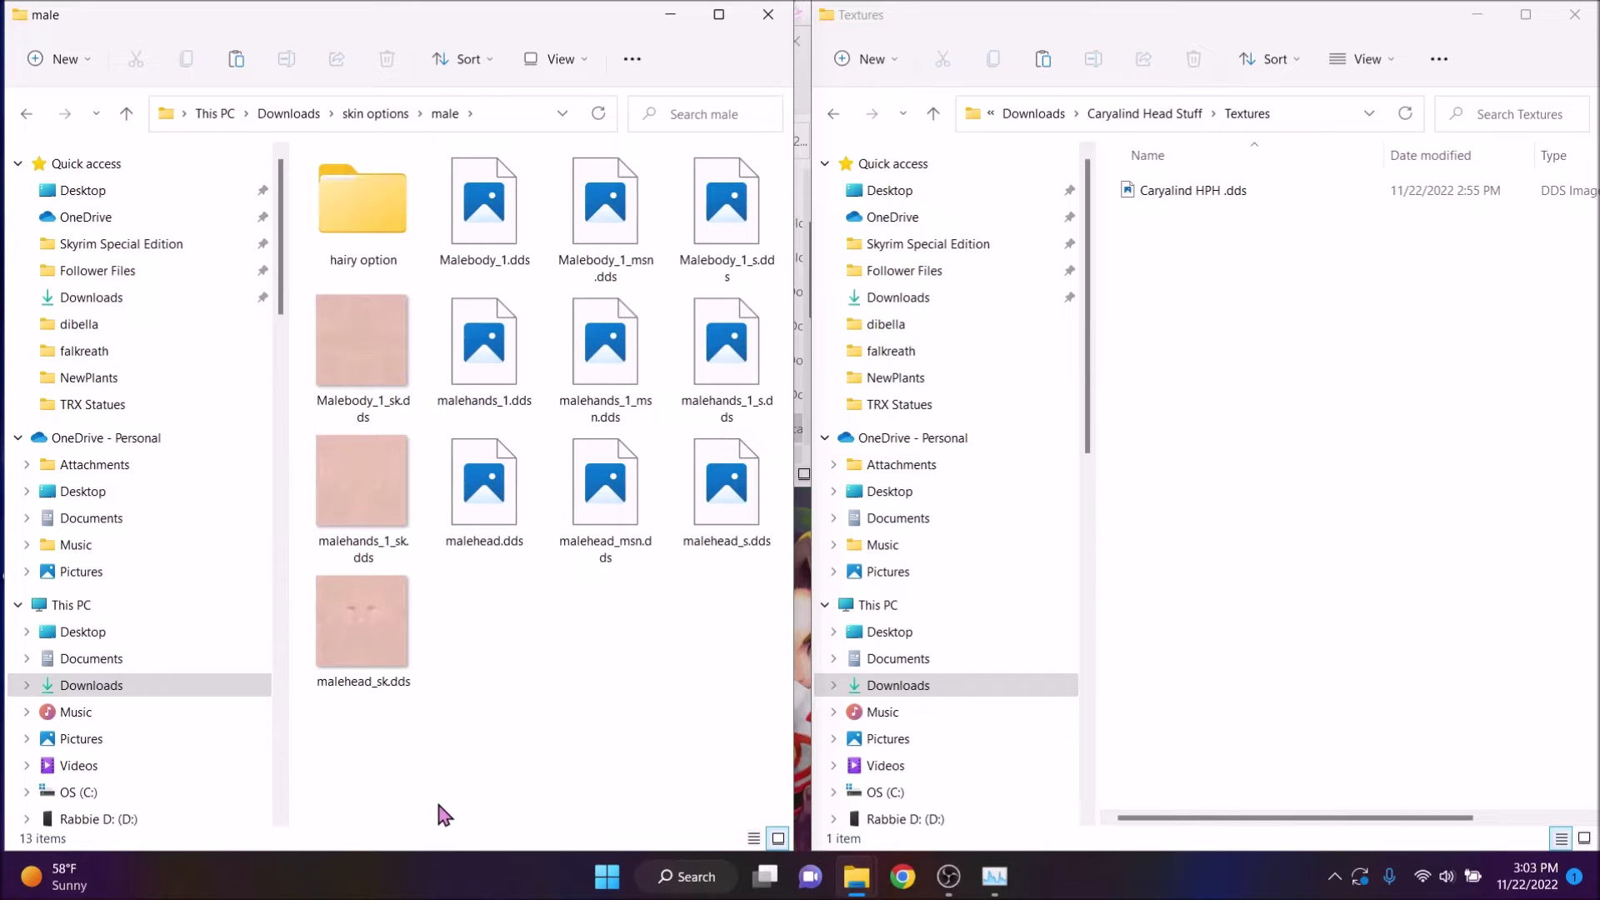
# Copy all the male body, hands and head .dds textures from the male folder into the Caryalind Textures folder
pyautogui.moveTo(357, 775); pyautogui.dragTo(758, 321)
pyautogui.click(1544, 466)
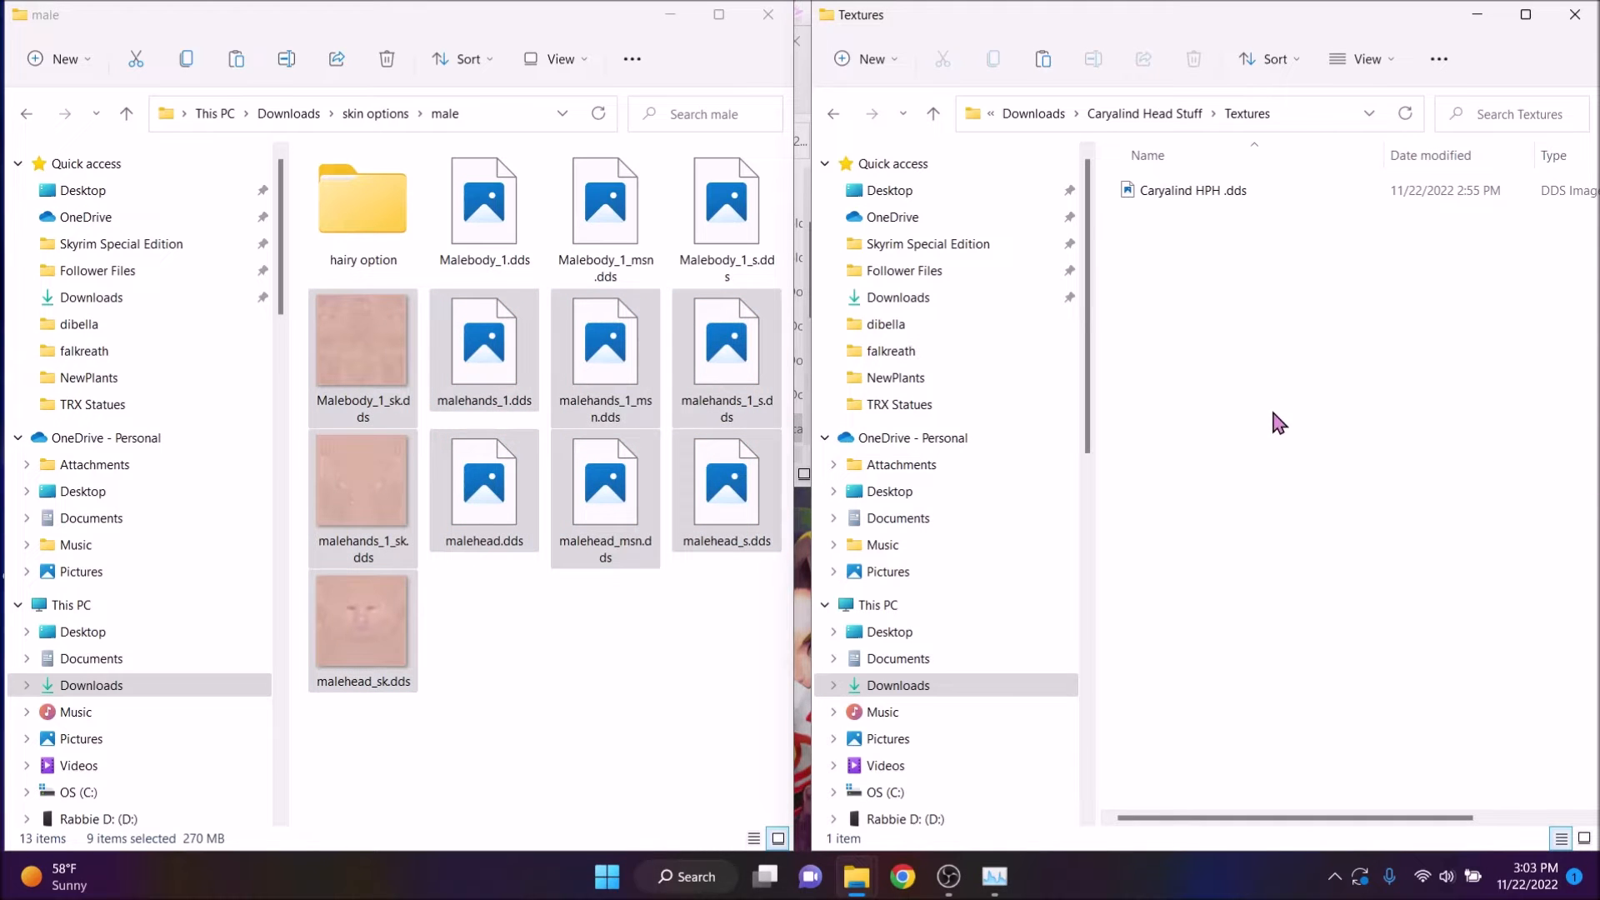
pyautogui.moveTo(790, 202); pyautogui.dragTo(475, 267)
pyautogui.click(1278, 671)
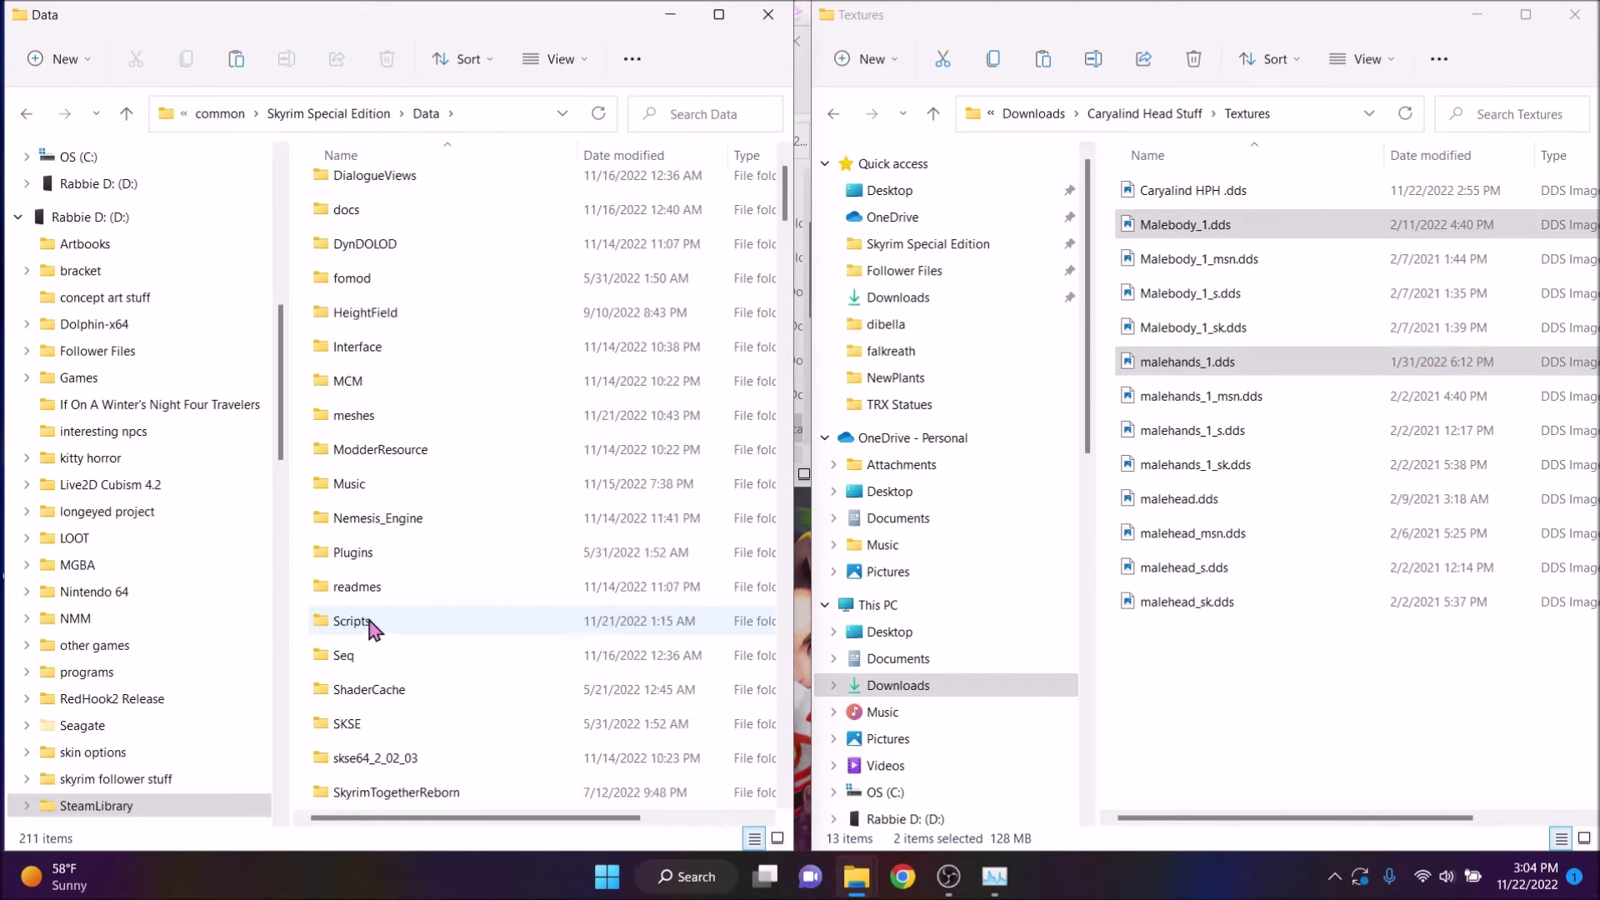
# Check the Kala Eyes folder inside Skyrim's Data textures, and look through the other textures subfolders
pyautogui.scroll(-3, 372, 620)
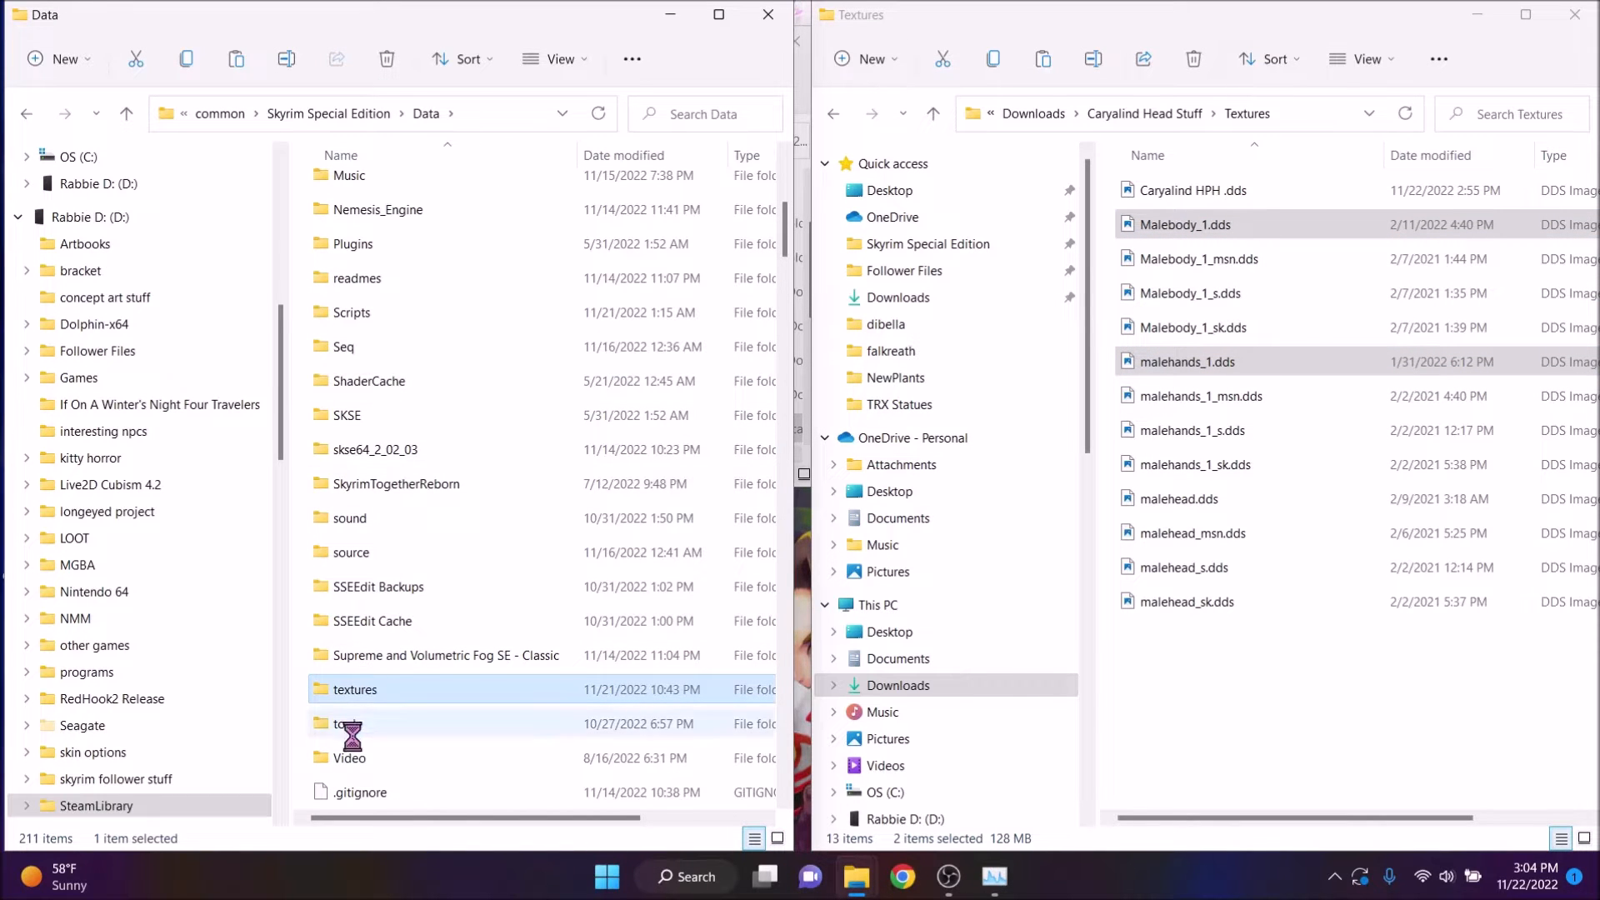
pyautogui.doubleClick(412, 690)
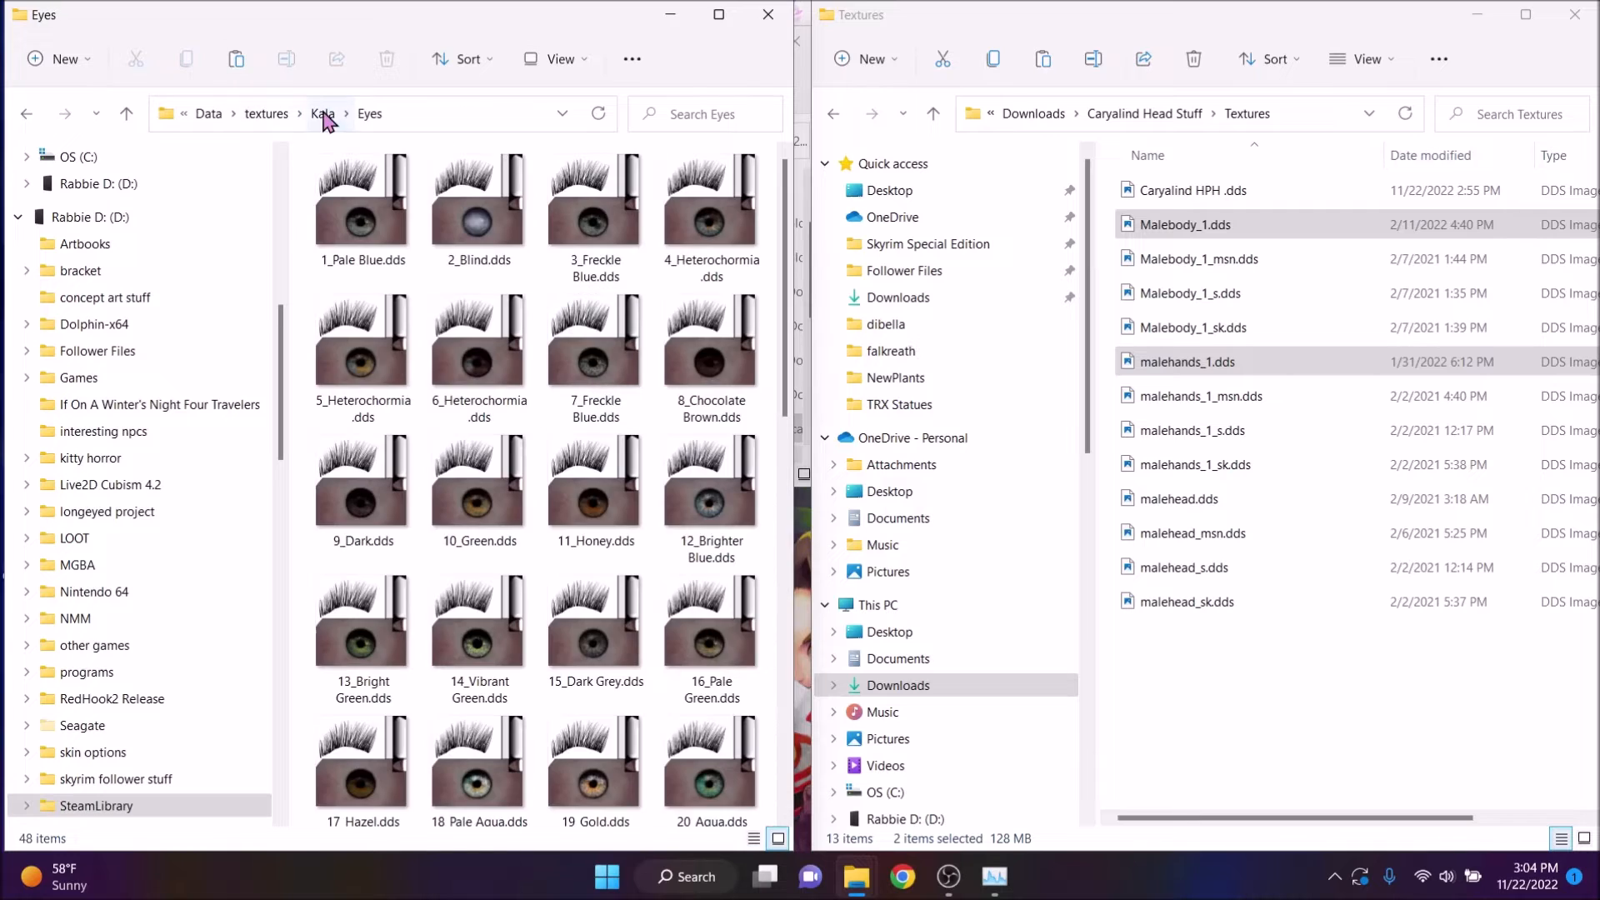
pyautogui.click(329, 113)
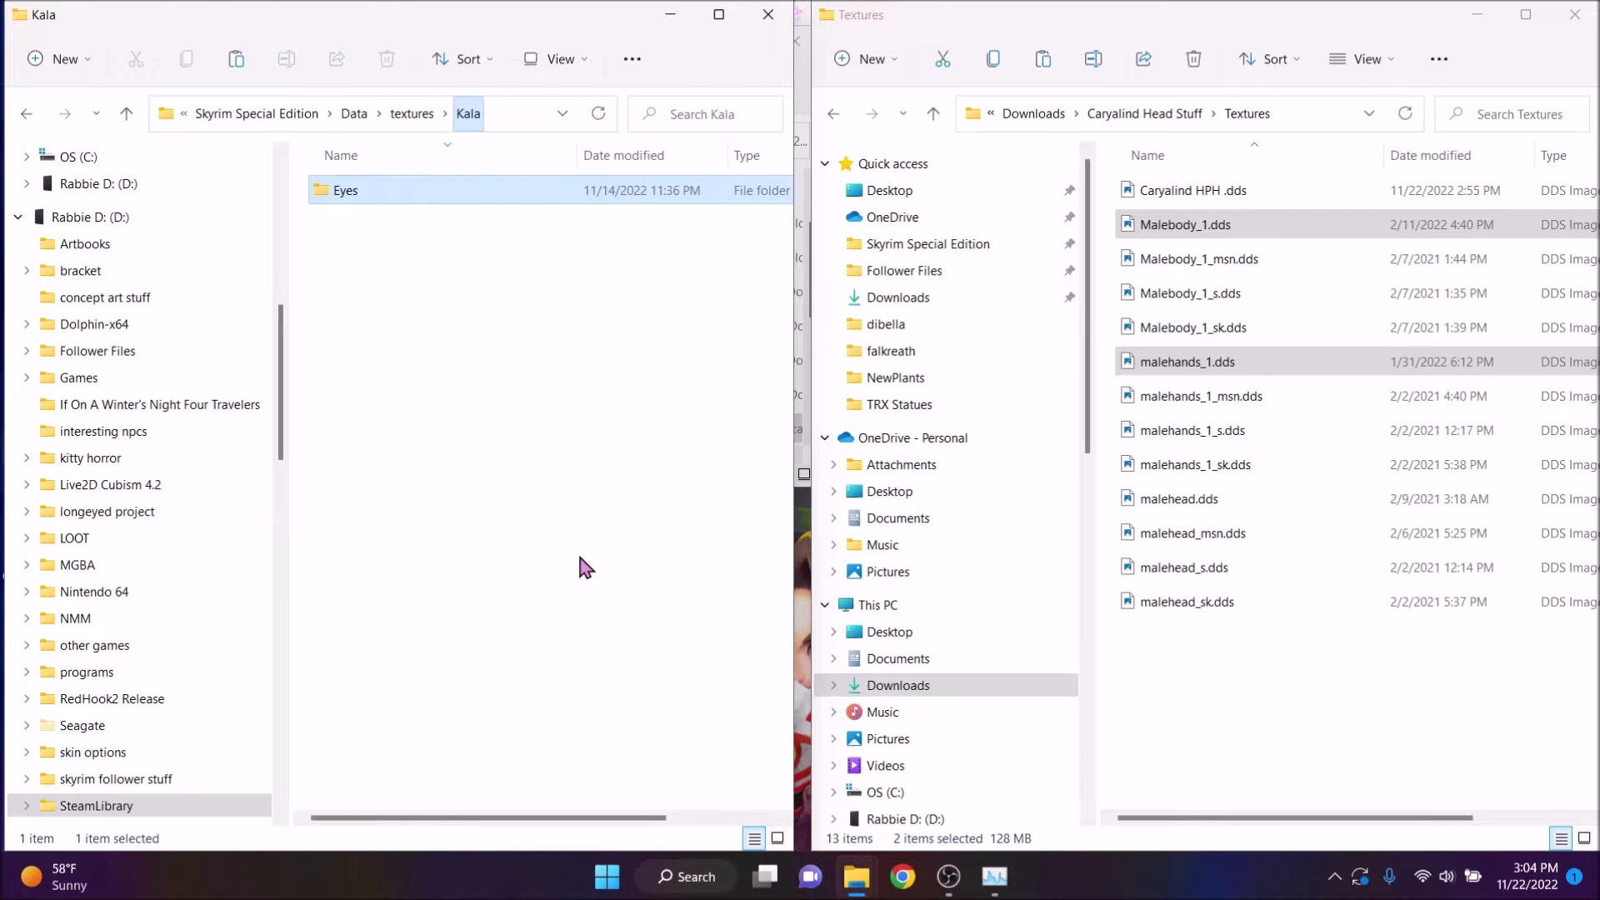
pyautogui.click(409, 113)
pyautogui.scroll(-2, 542, 634)
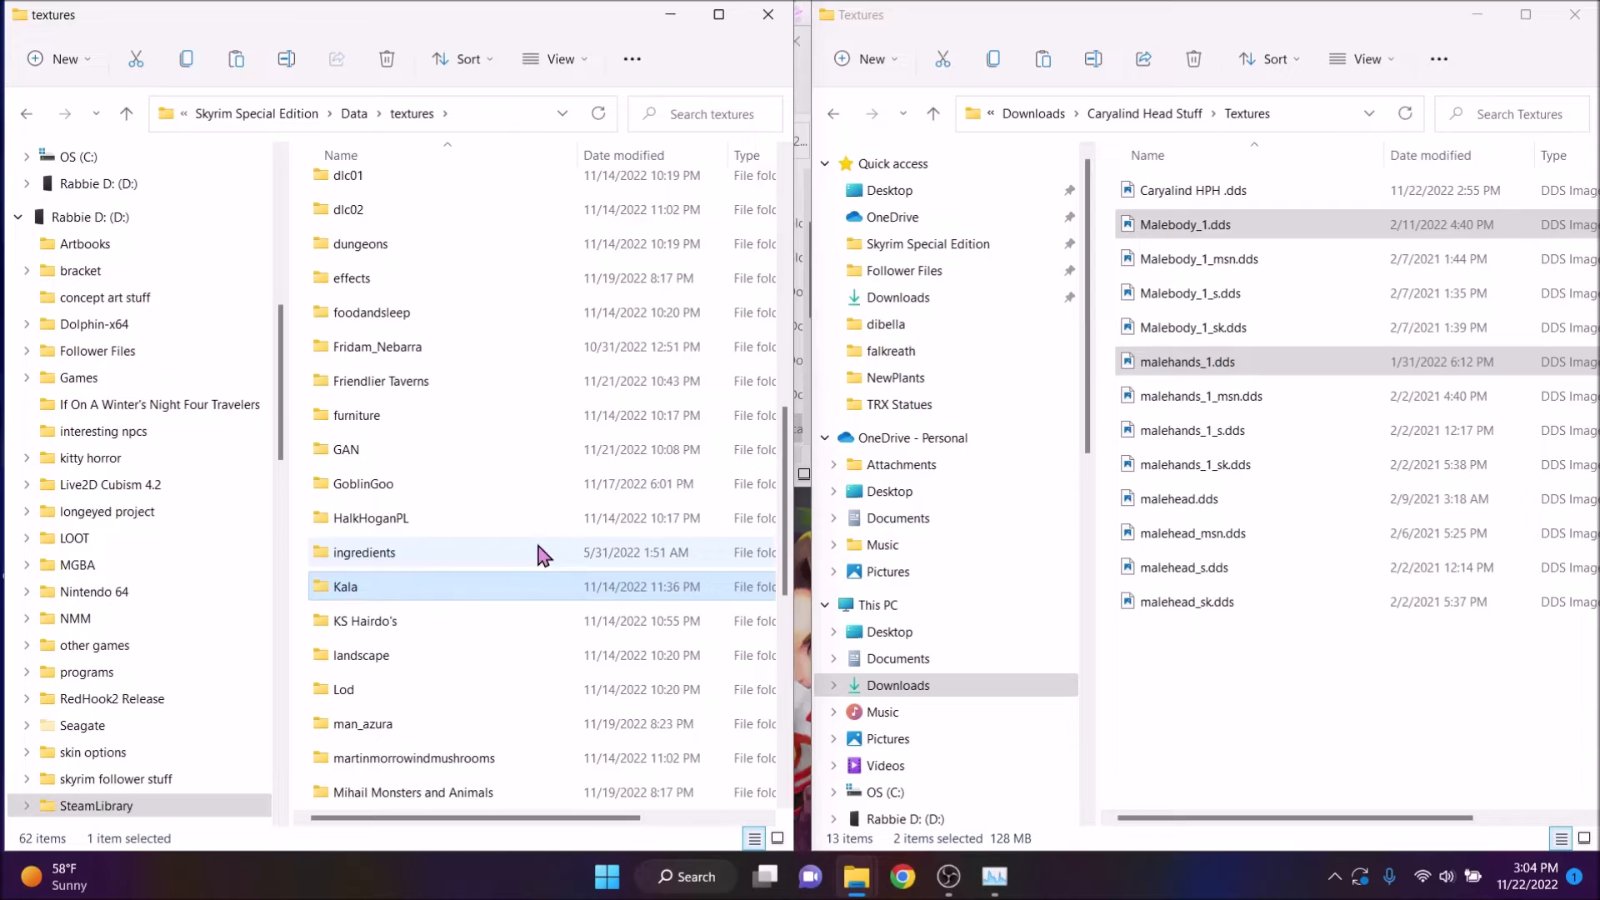
pyautogui.scroll(3, 454, 599)
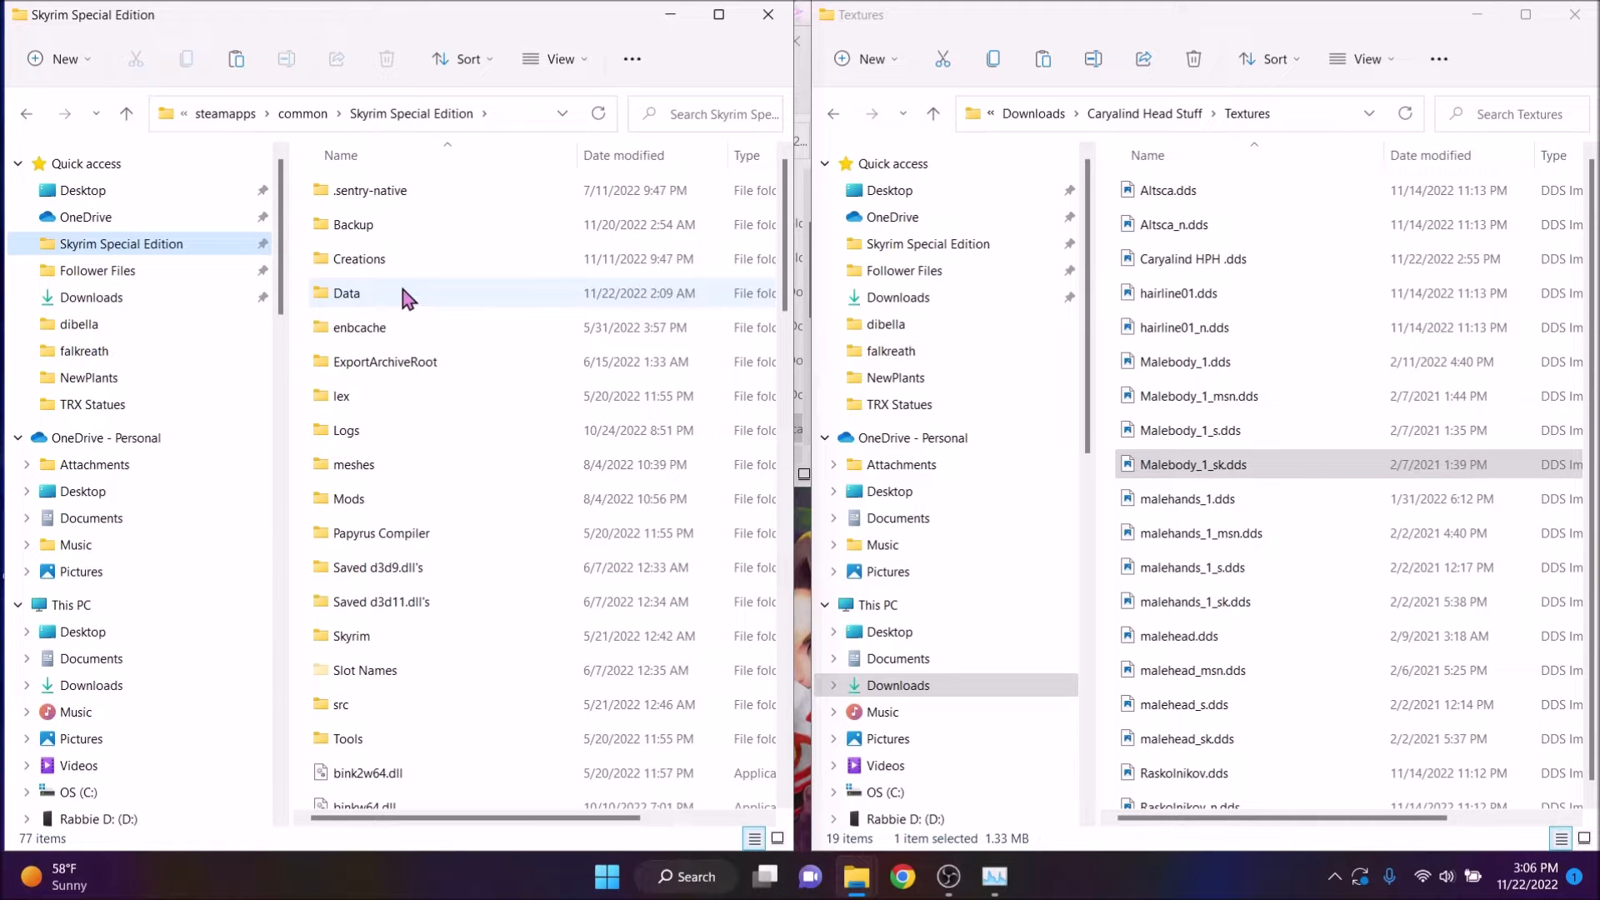
# Launch bae.exe from the bsa unpacker folder under programs in Downloads
pyautogui.doubleClick(408, 297)
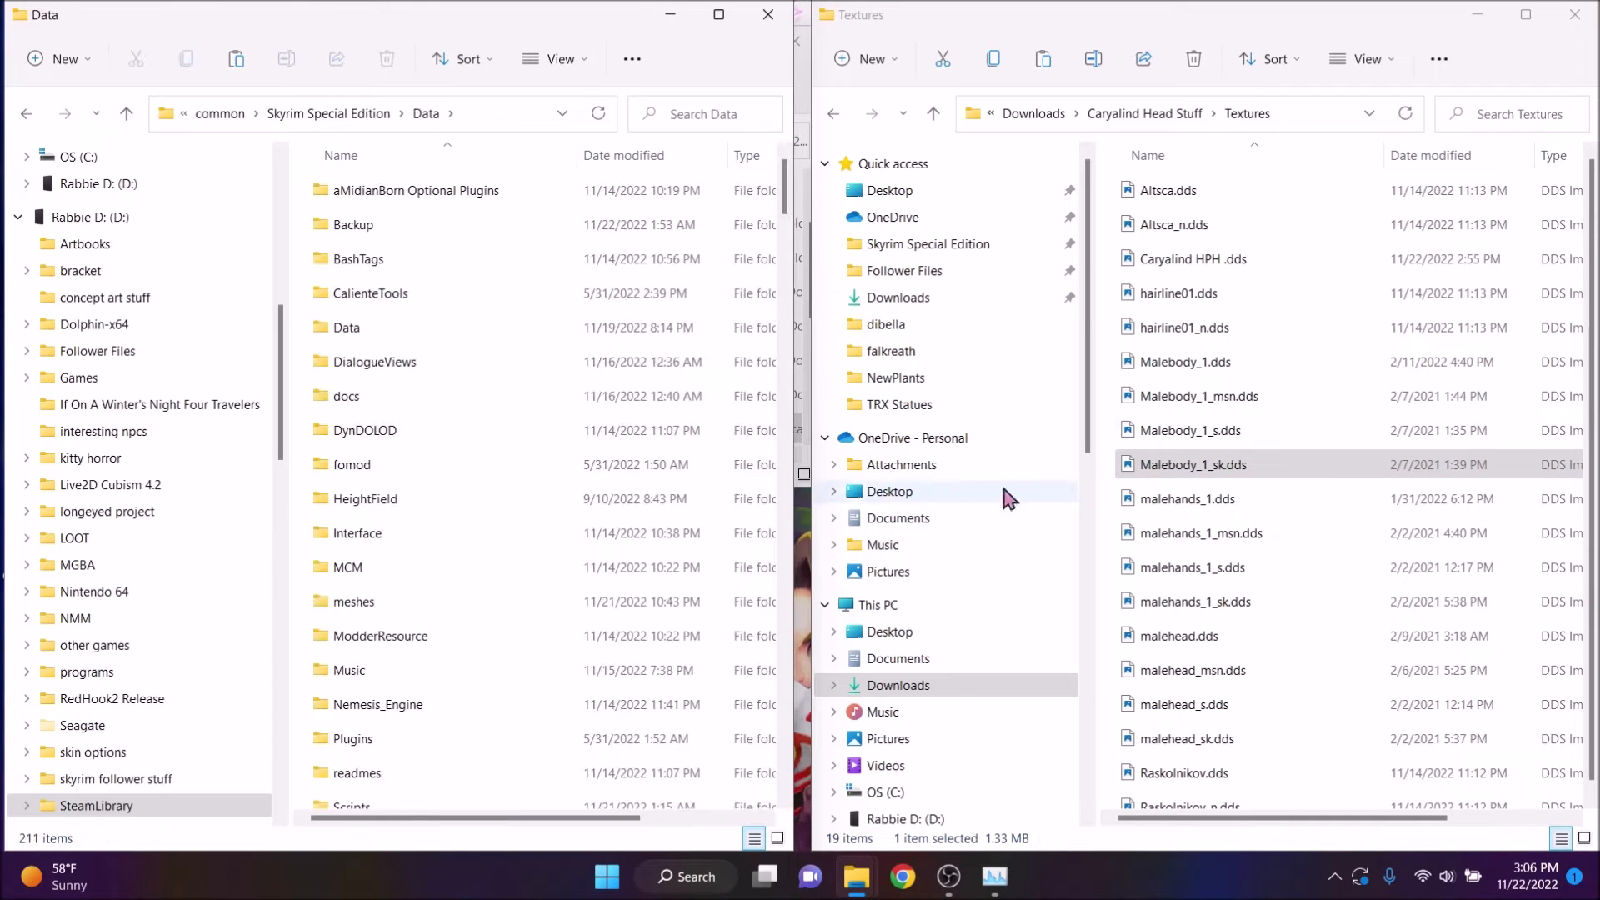
pyautogui.click(1387, 404)
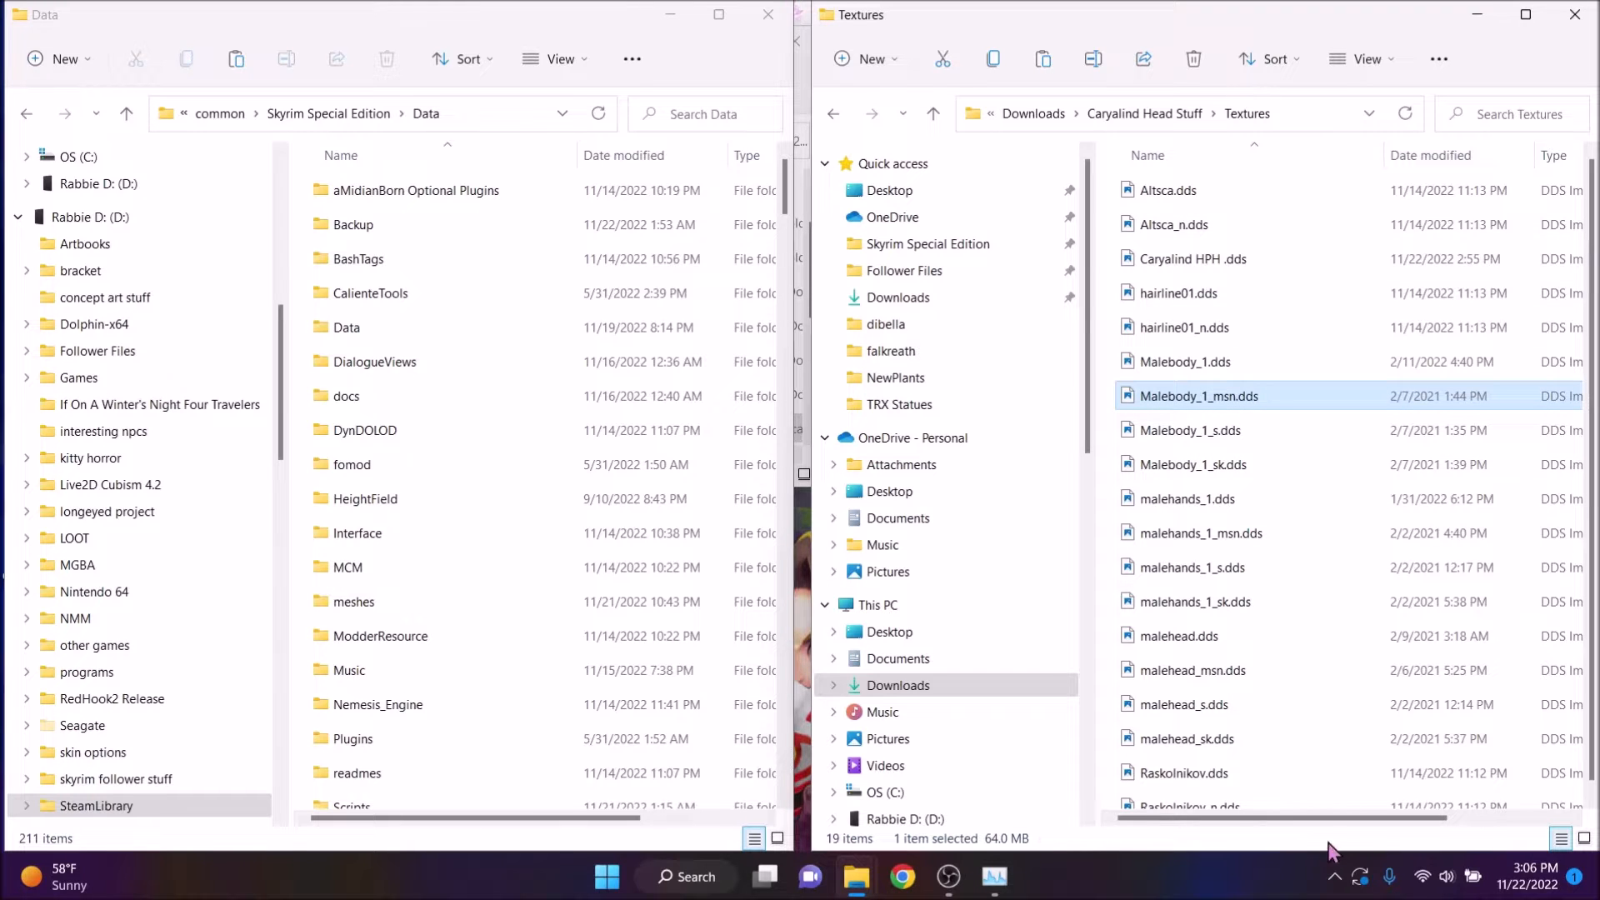
pyautogui.scroll(6, 128, 396)
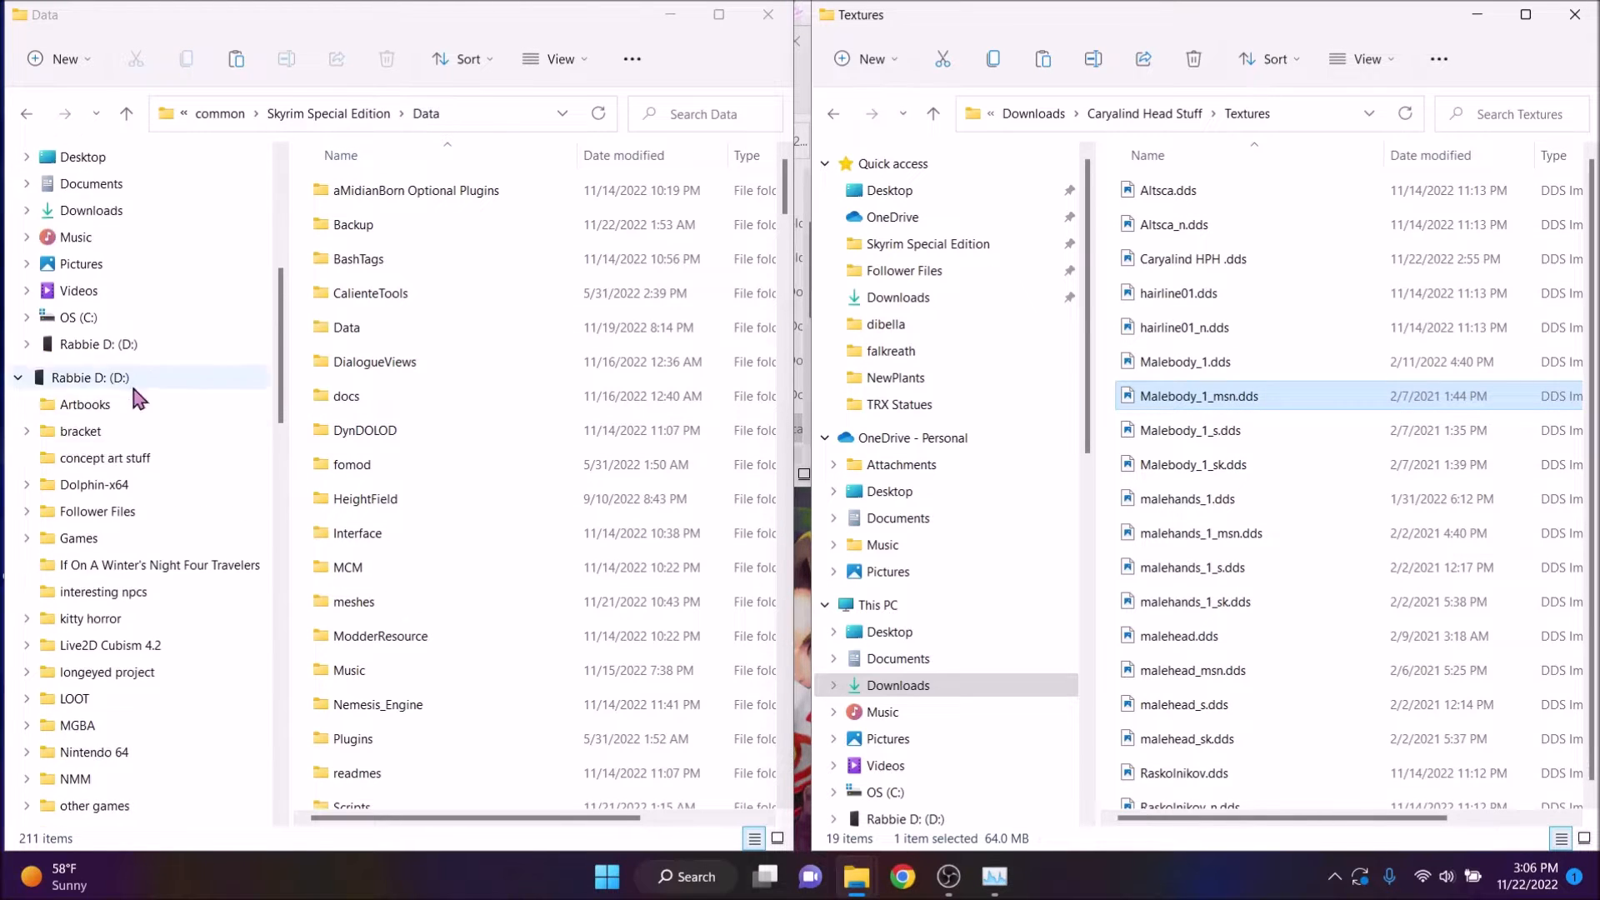
pyautogui.click(125, 496)
pyautogui.click(129, 520)
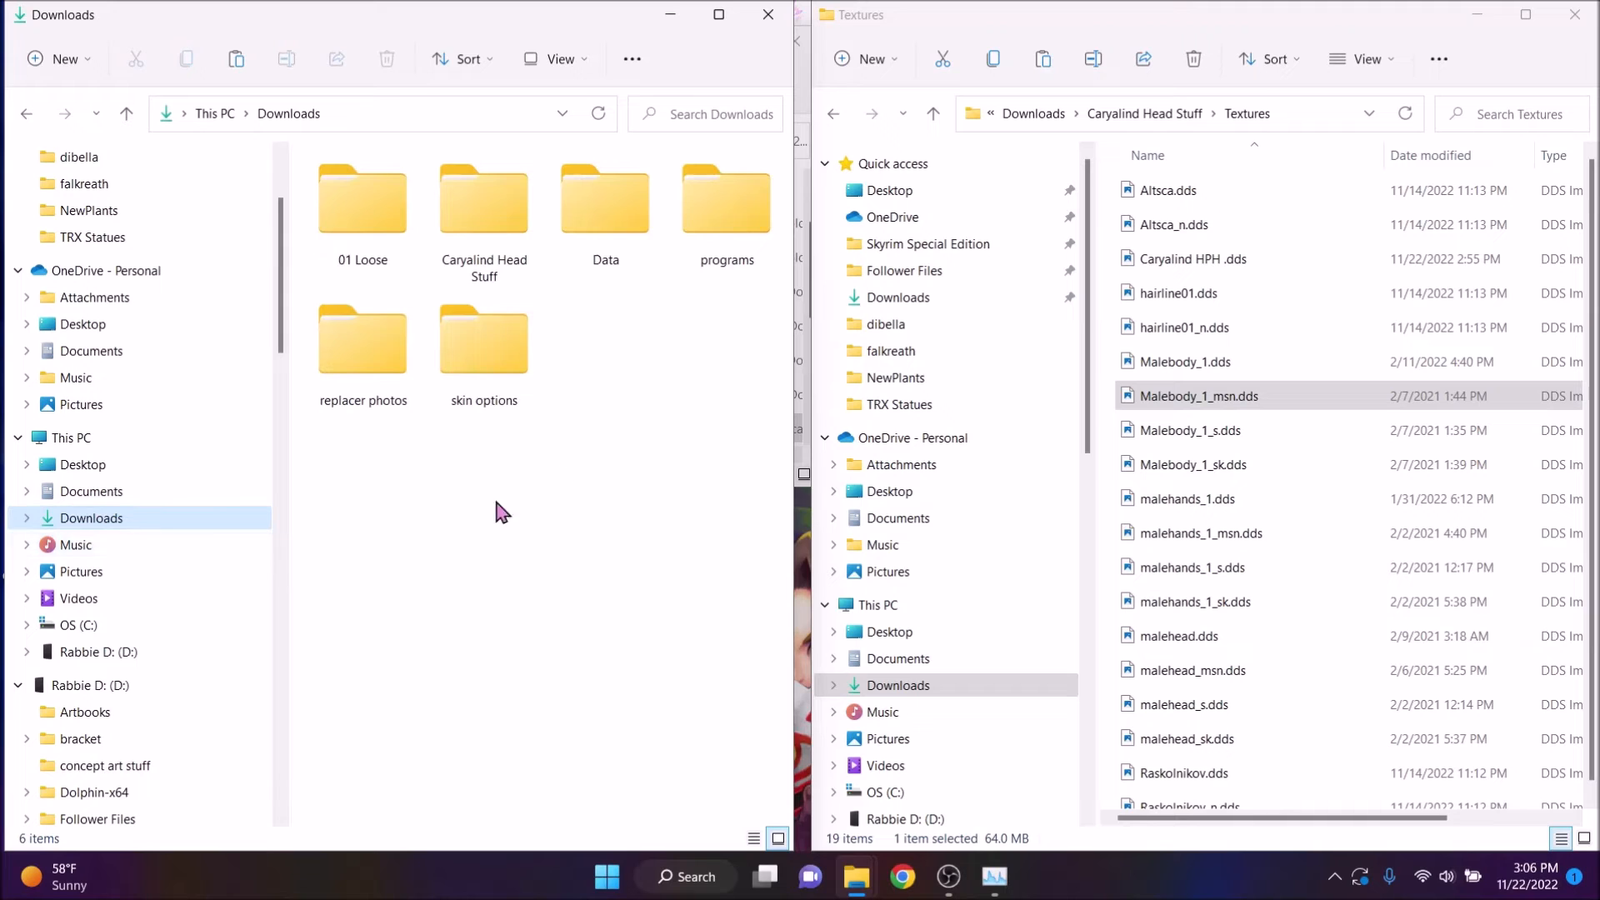
pyautogui.click(746, 216)
pyautogui.doubleClick(745, 216)
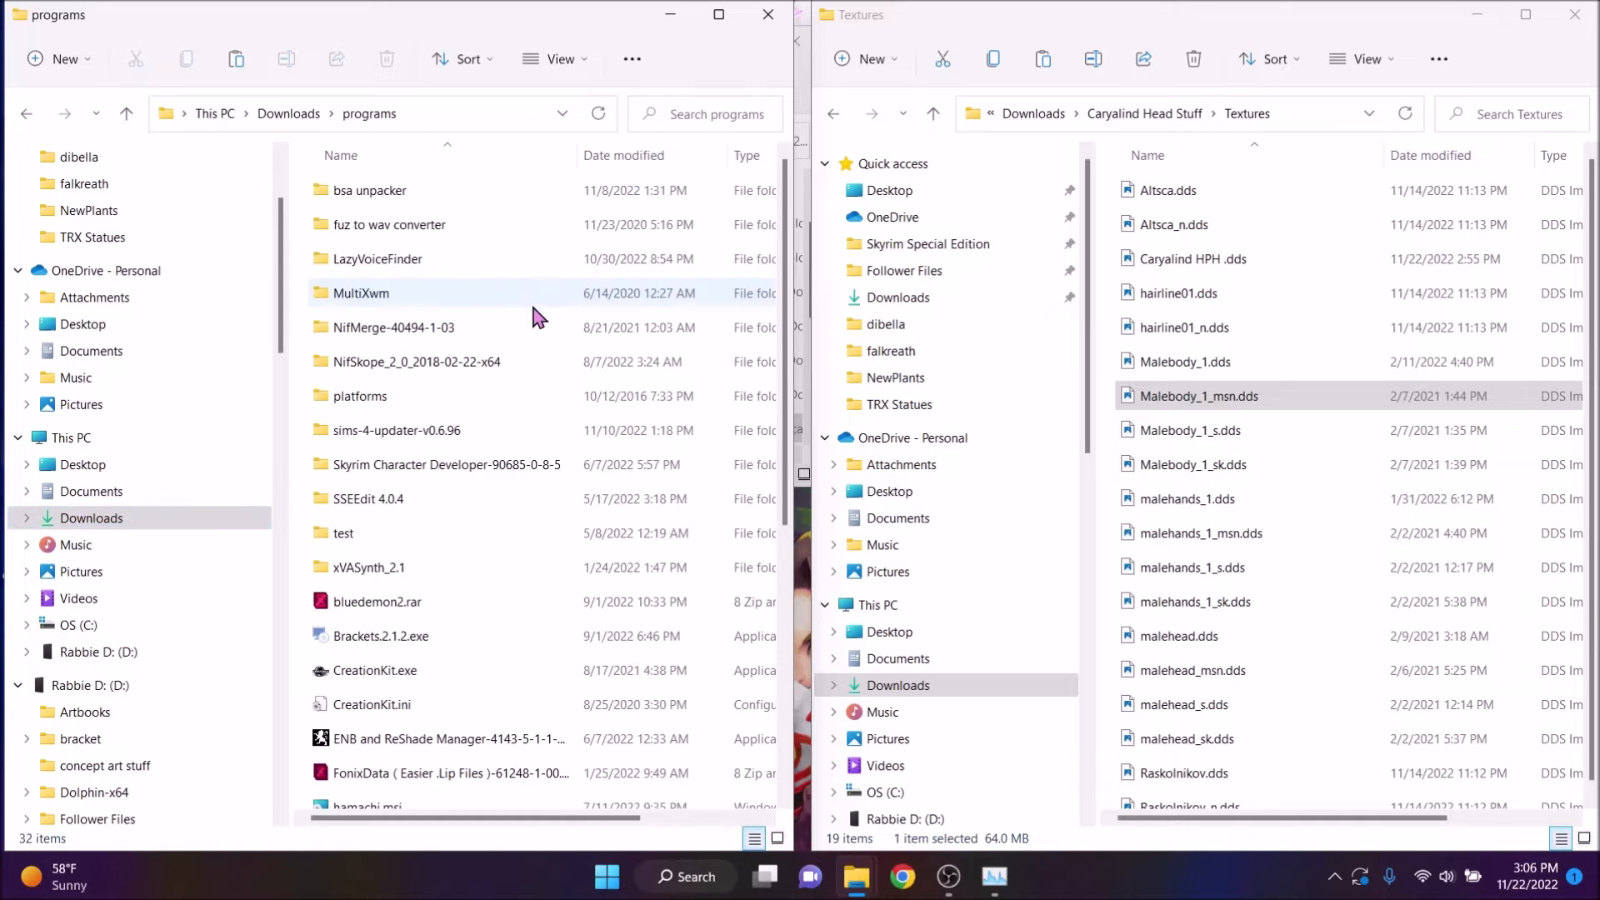
pyautogui.doubleClick(399, 194)
pyautogui.doubleClick(375, 260)
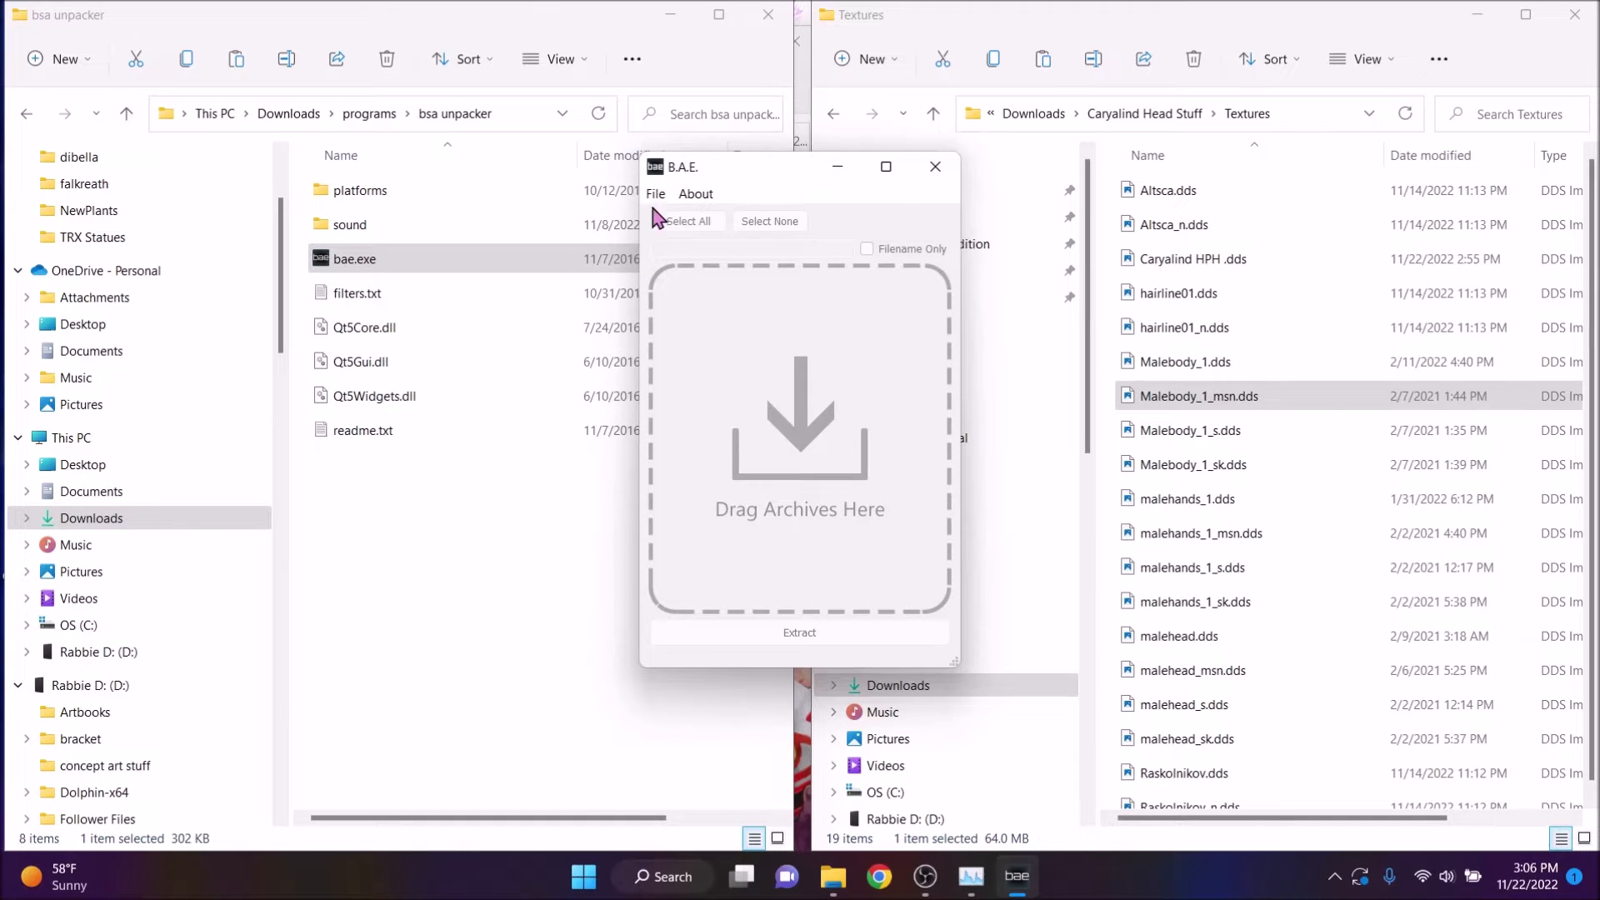
# Begin opening an archive in B.A.E. and browse to the Data folder of Skyrim Special Edition
pyautogui.click(670, 221)
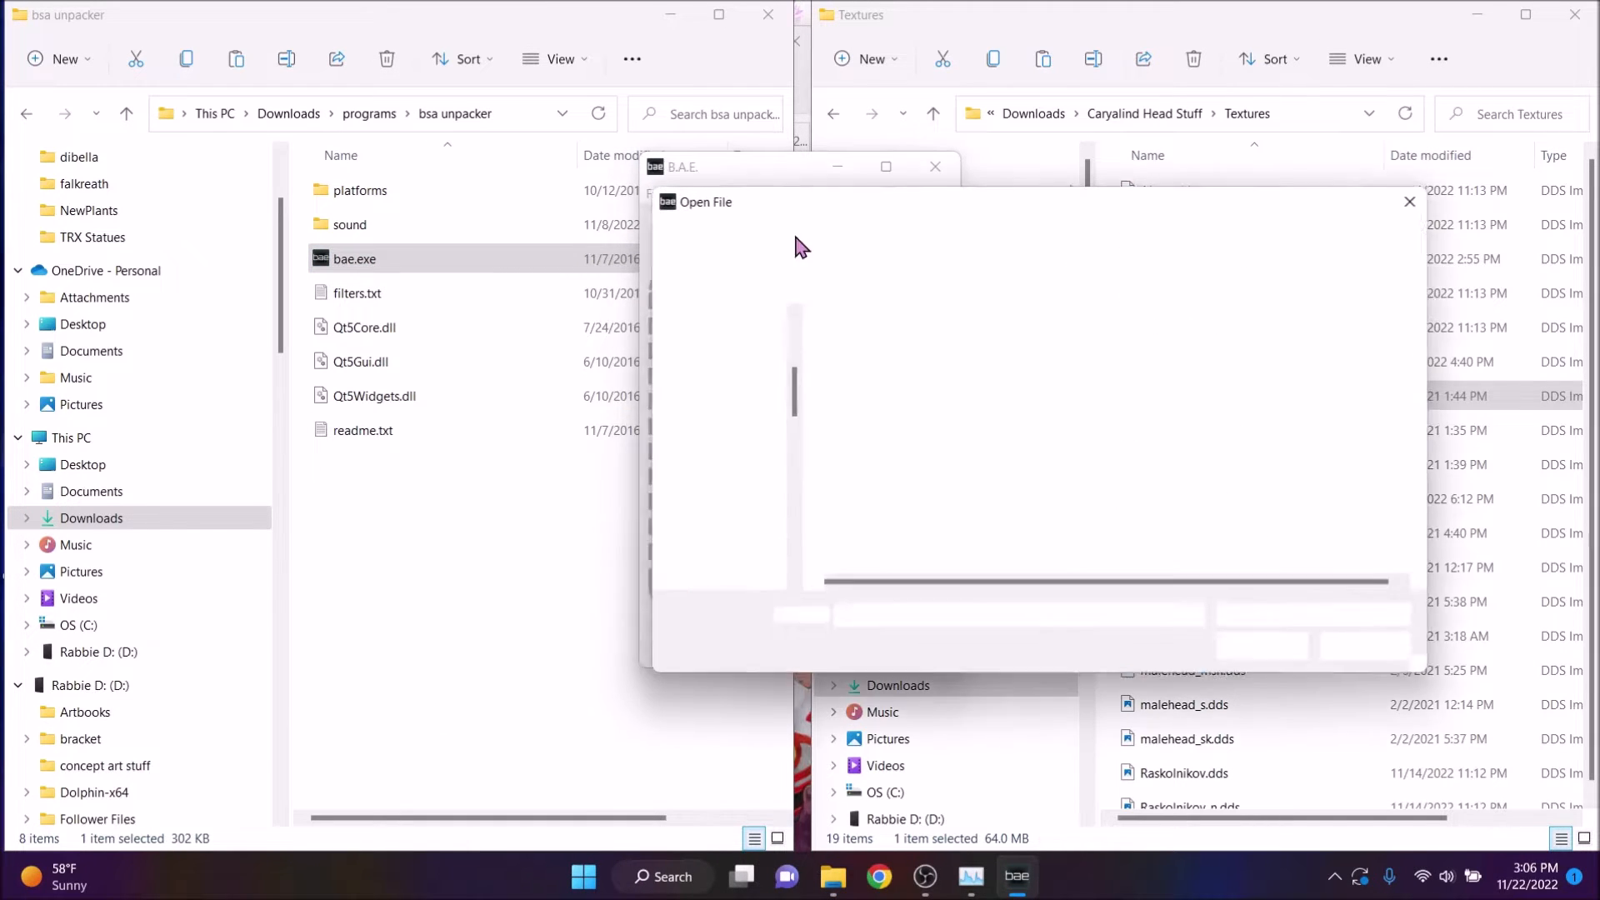
pyautogui.click(727, 575)
pyautogui.scroll(5, 704, 467)
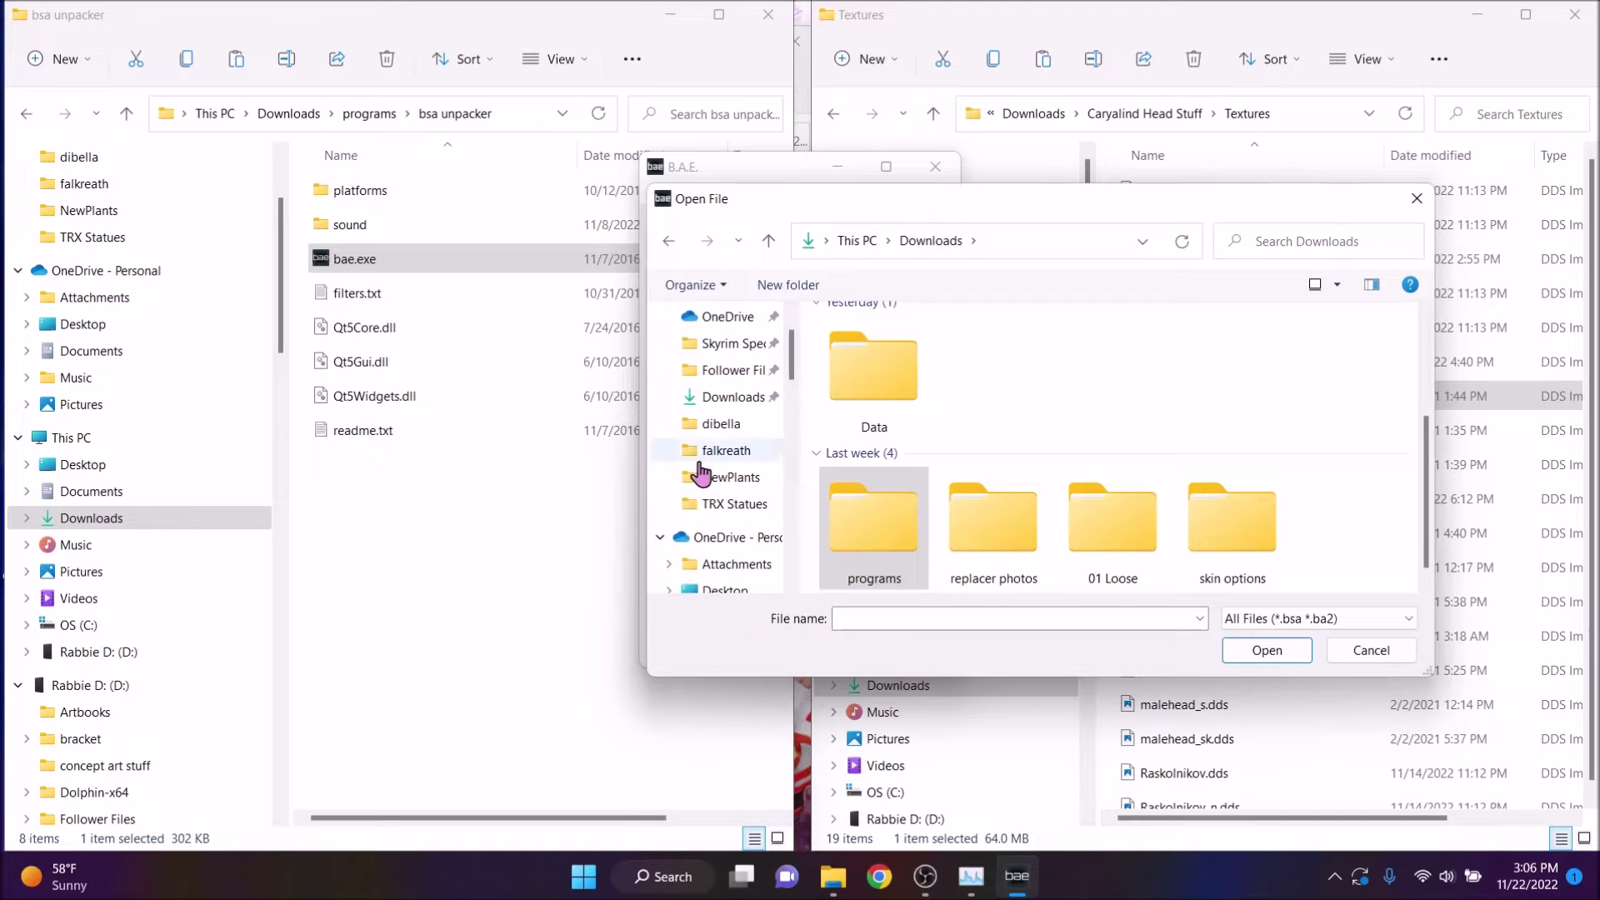
pyautogui.click(724, 406)
pyautogui.scroll(-3, 1089, 457)
pyautogui.scroll(3, 1097, 500)
pyautogui.click(931, 459)
pyautogui.doubleClick(931, 459)
# Load the Skyrim - Textures0.bsa archive from the Data folder
pyautogui.scroll(-10, 943, 460)
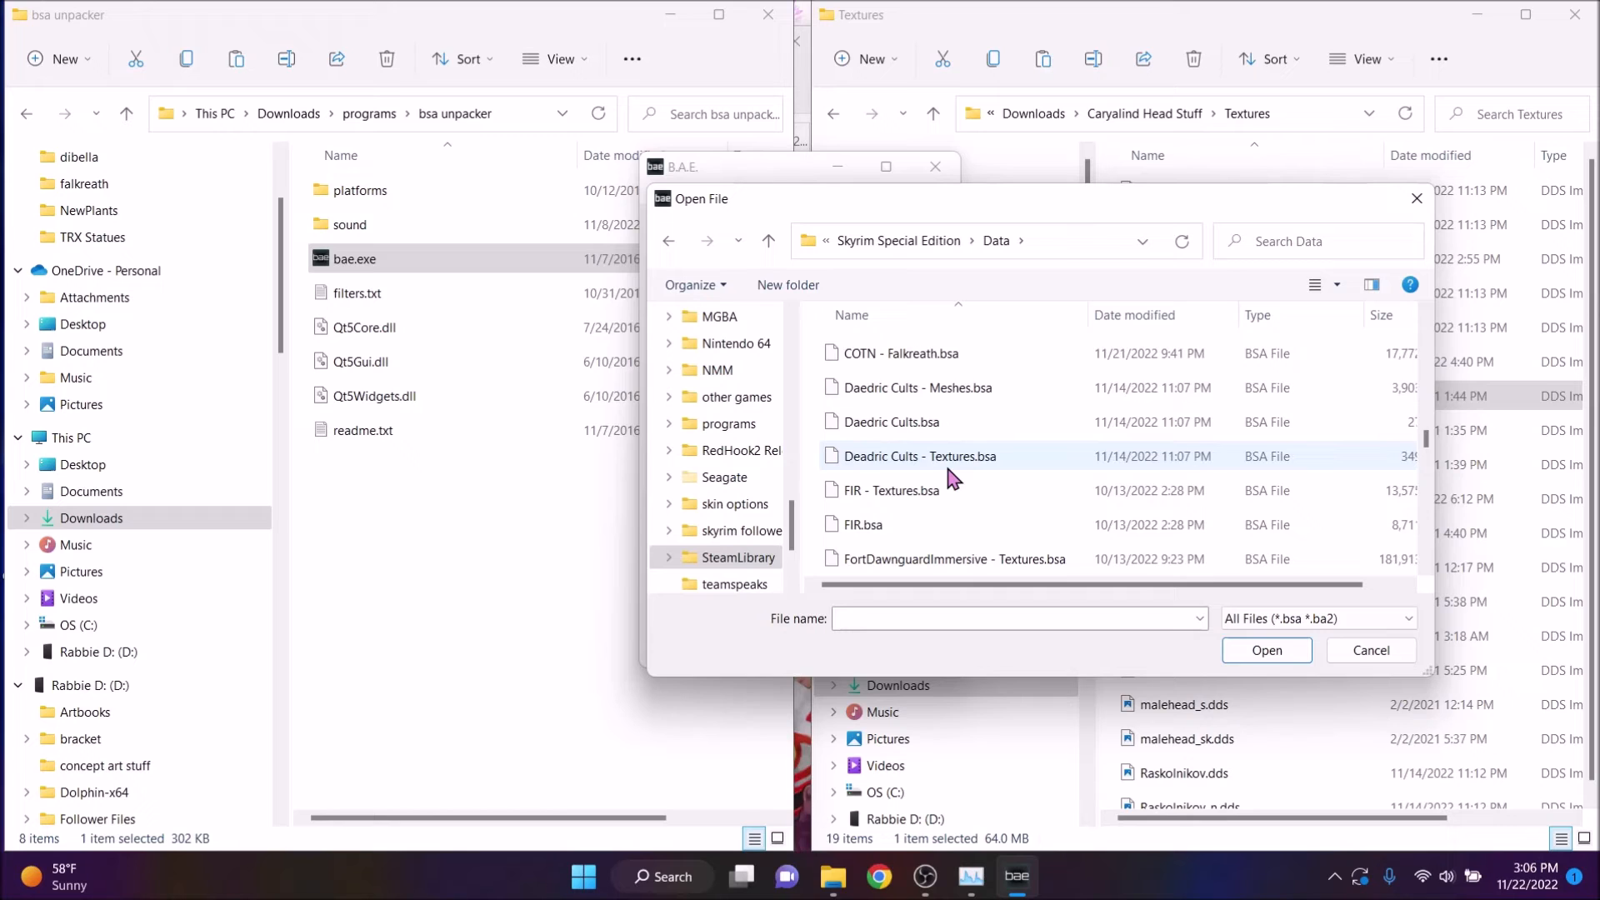
pyautogui.scroll(5, 960, 492)
pyautogui.scroll(-2, 953, 525)
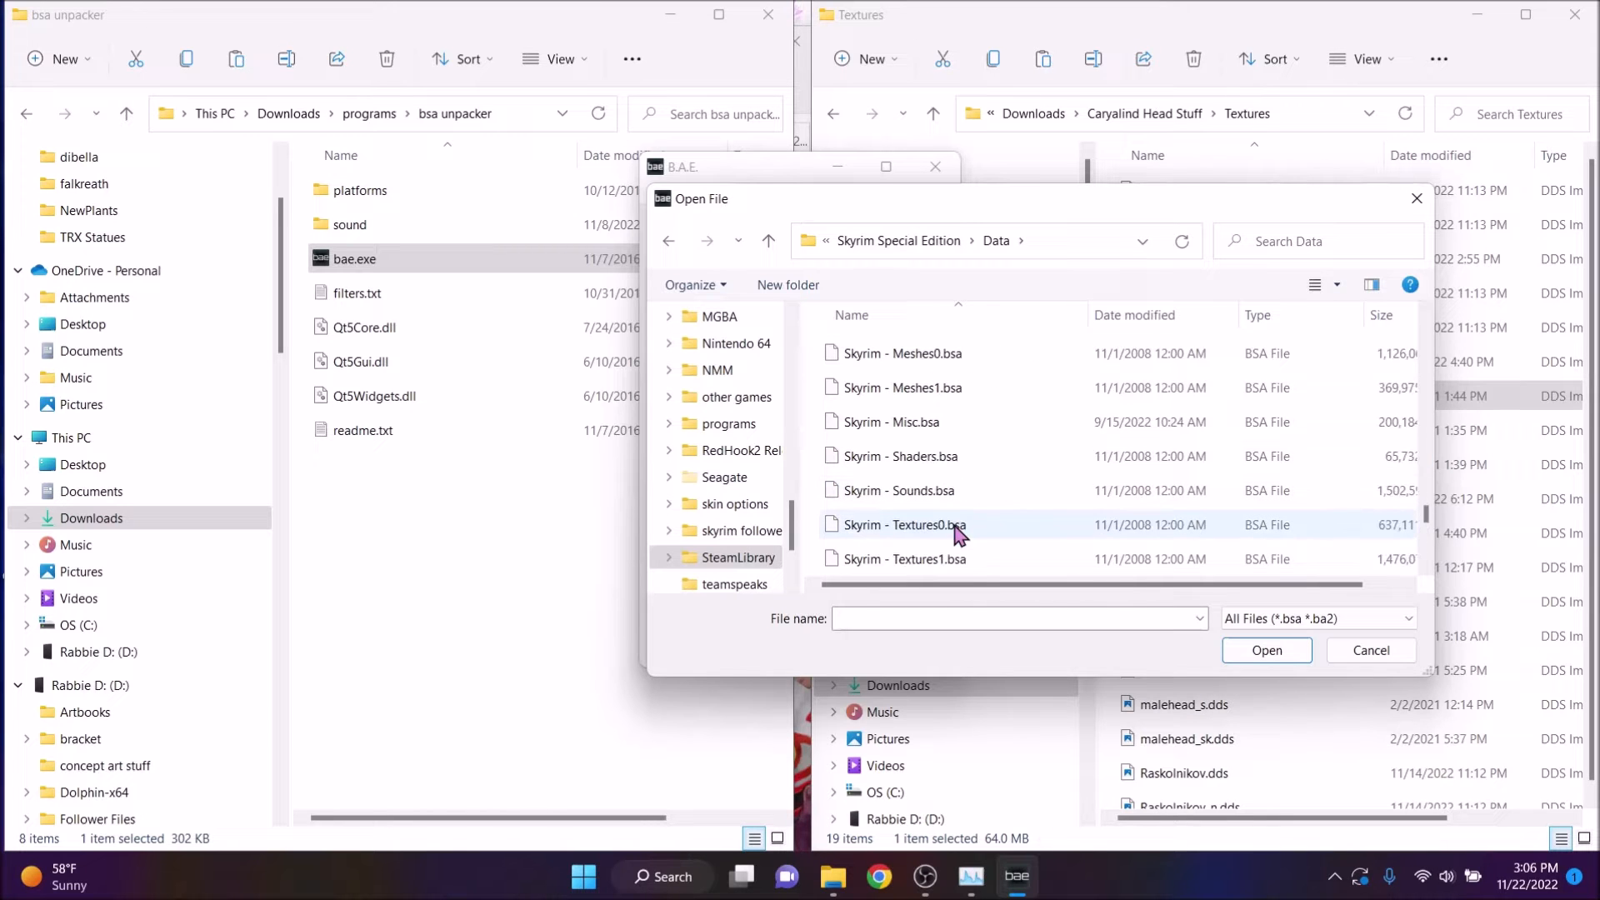
pyautogui.click(964, 526)
pyautogui.doubleClick(964, 527)
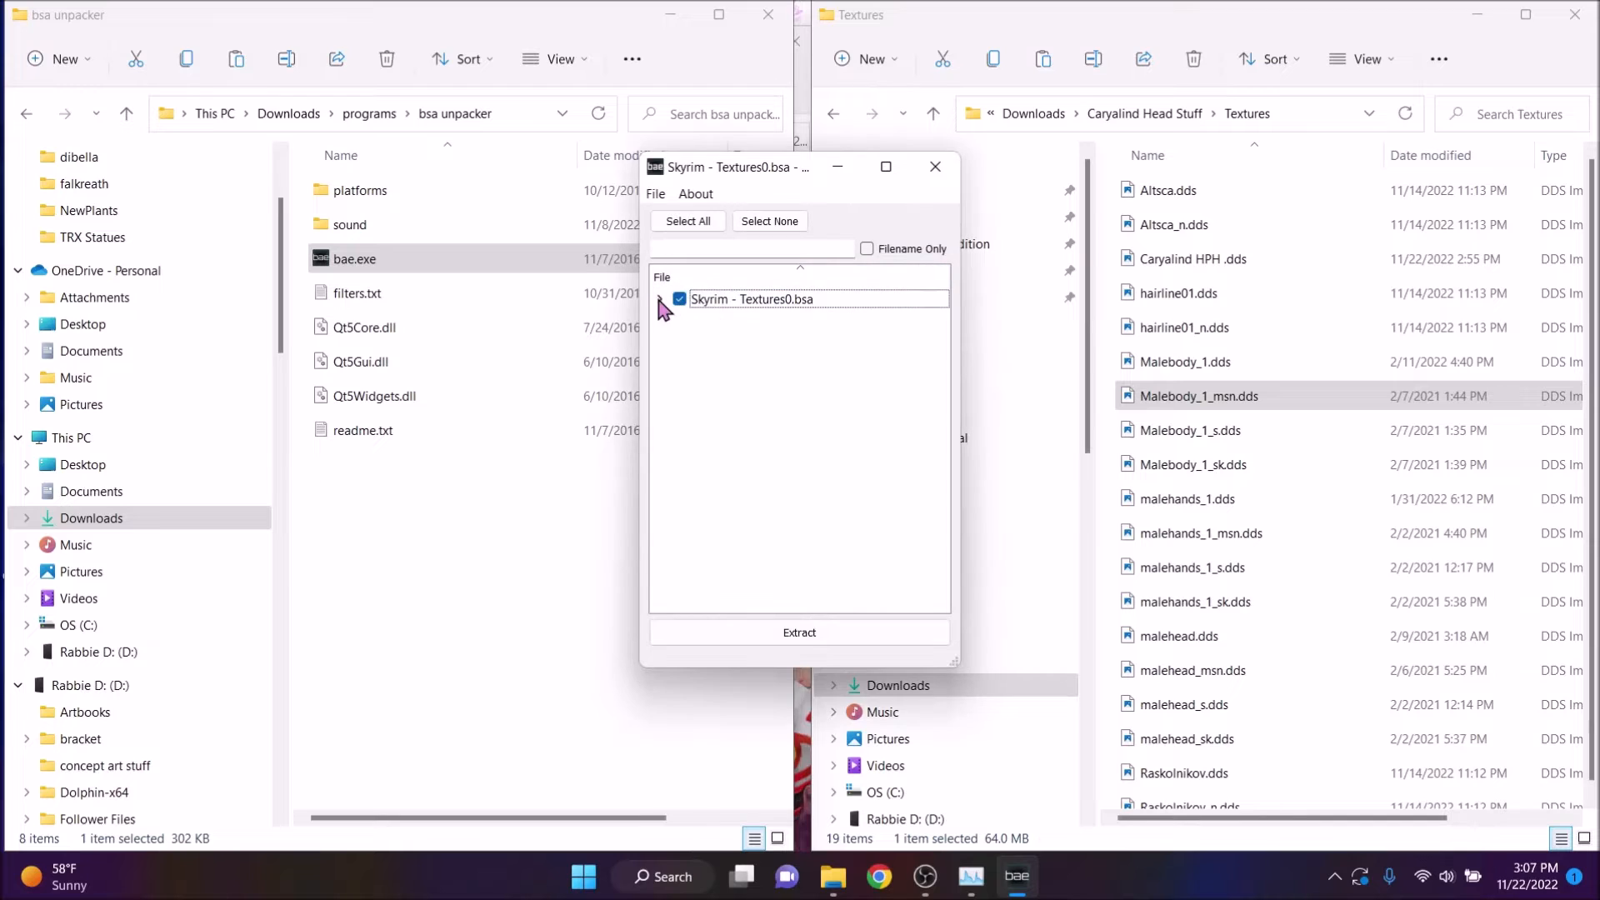
# Deselect the archive's contents and expand textures, actors and character down to the files in malebrows
pyautogui.click(681, 318)
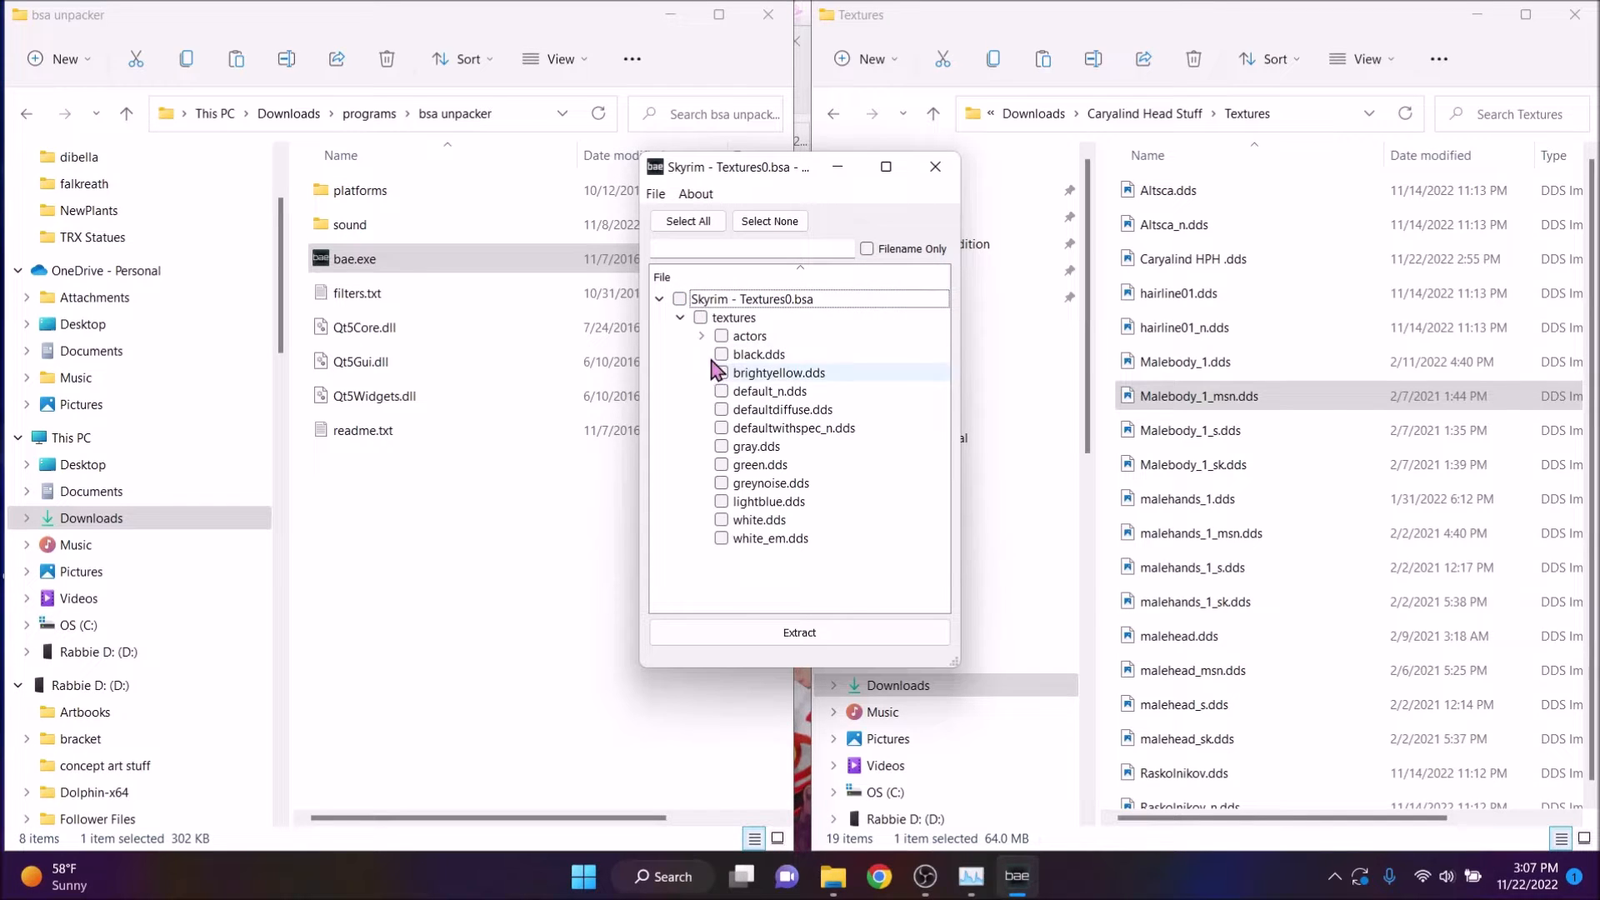
pyautogui.click(701, 336)
pyautogui.click(723, 409)
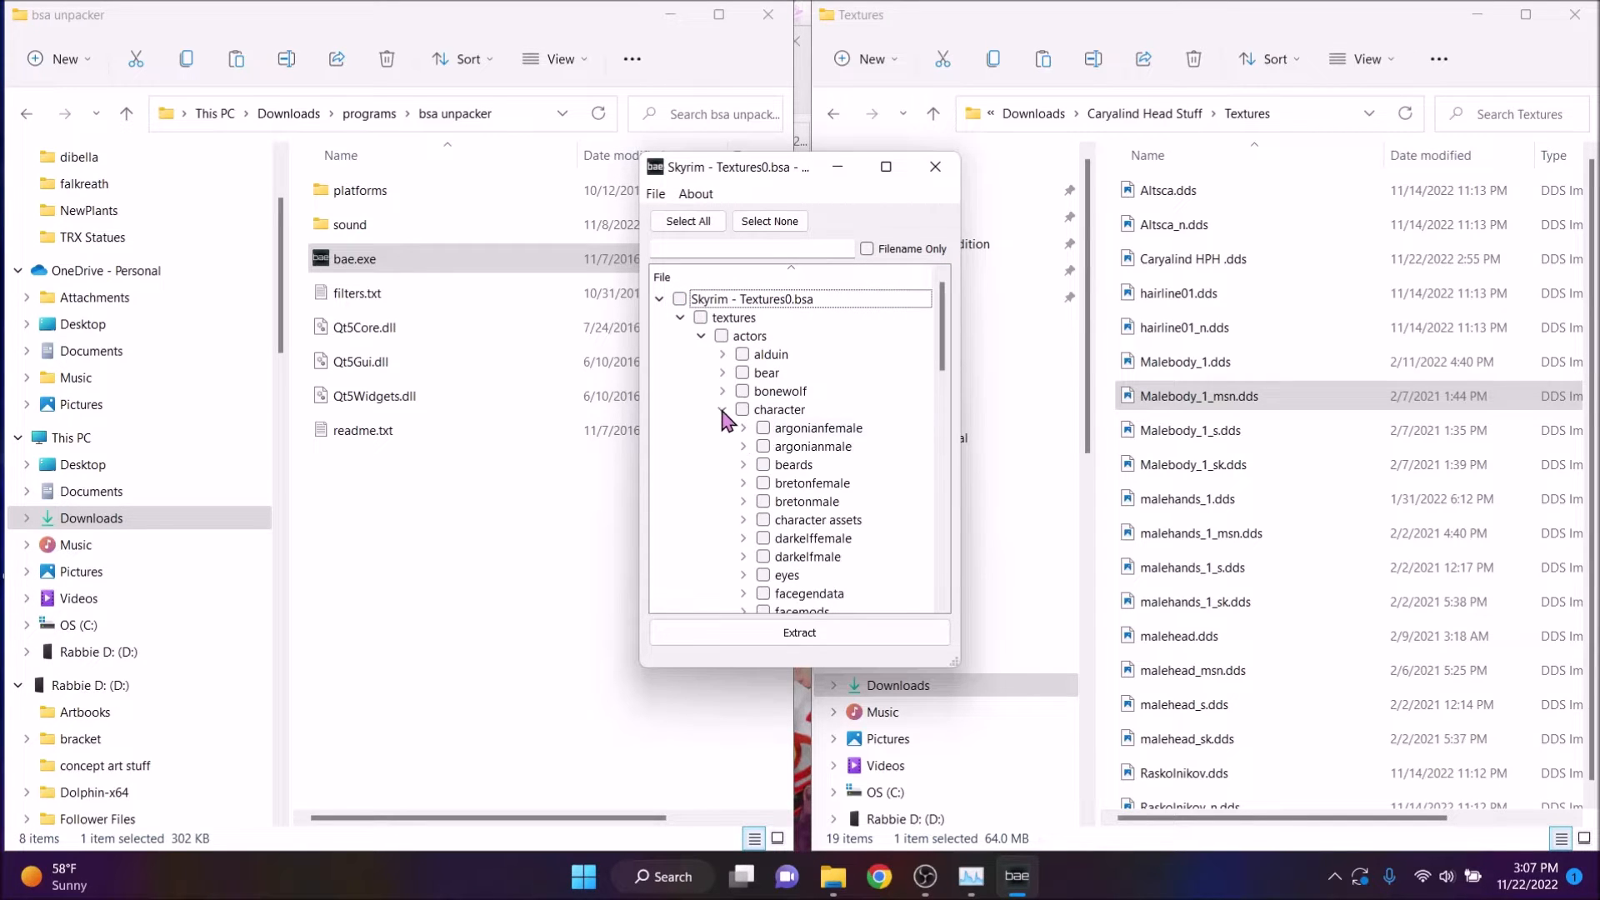
pyautogui.scroll(-3, 712, 484)
pyautogui.scroll(-4, 711, 481)
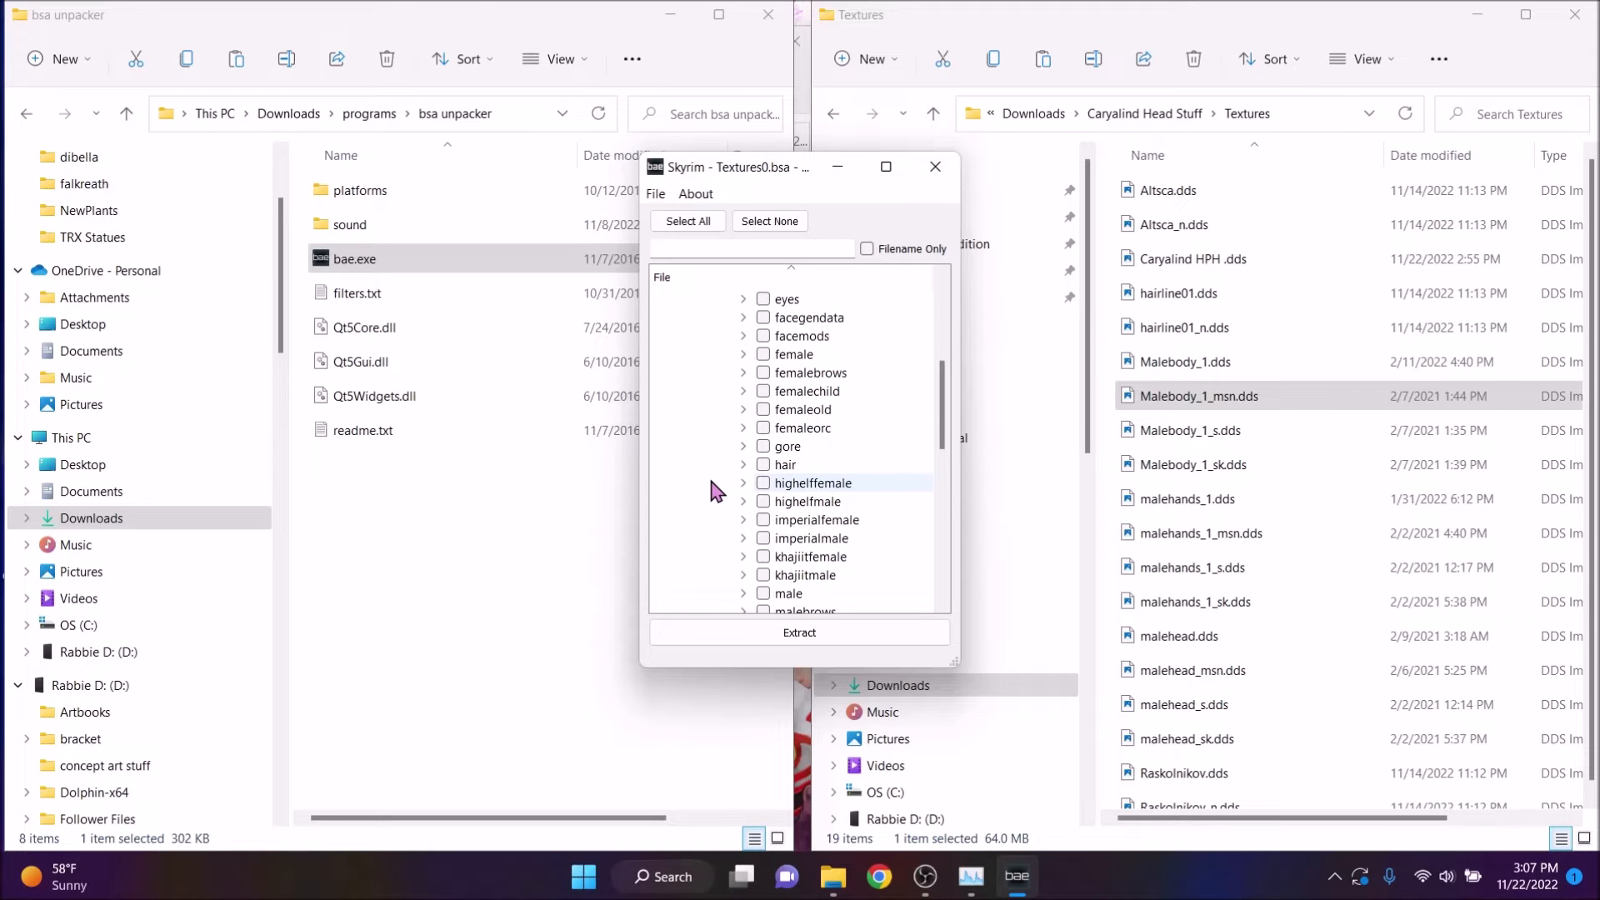
pyautogui.click(742, 501)
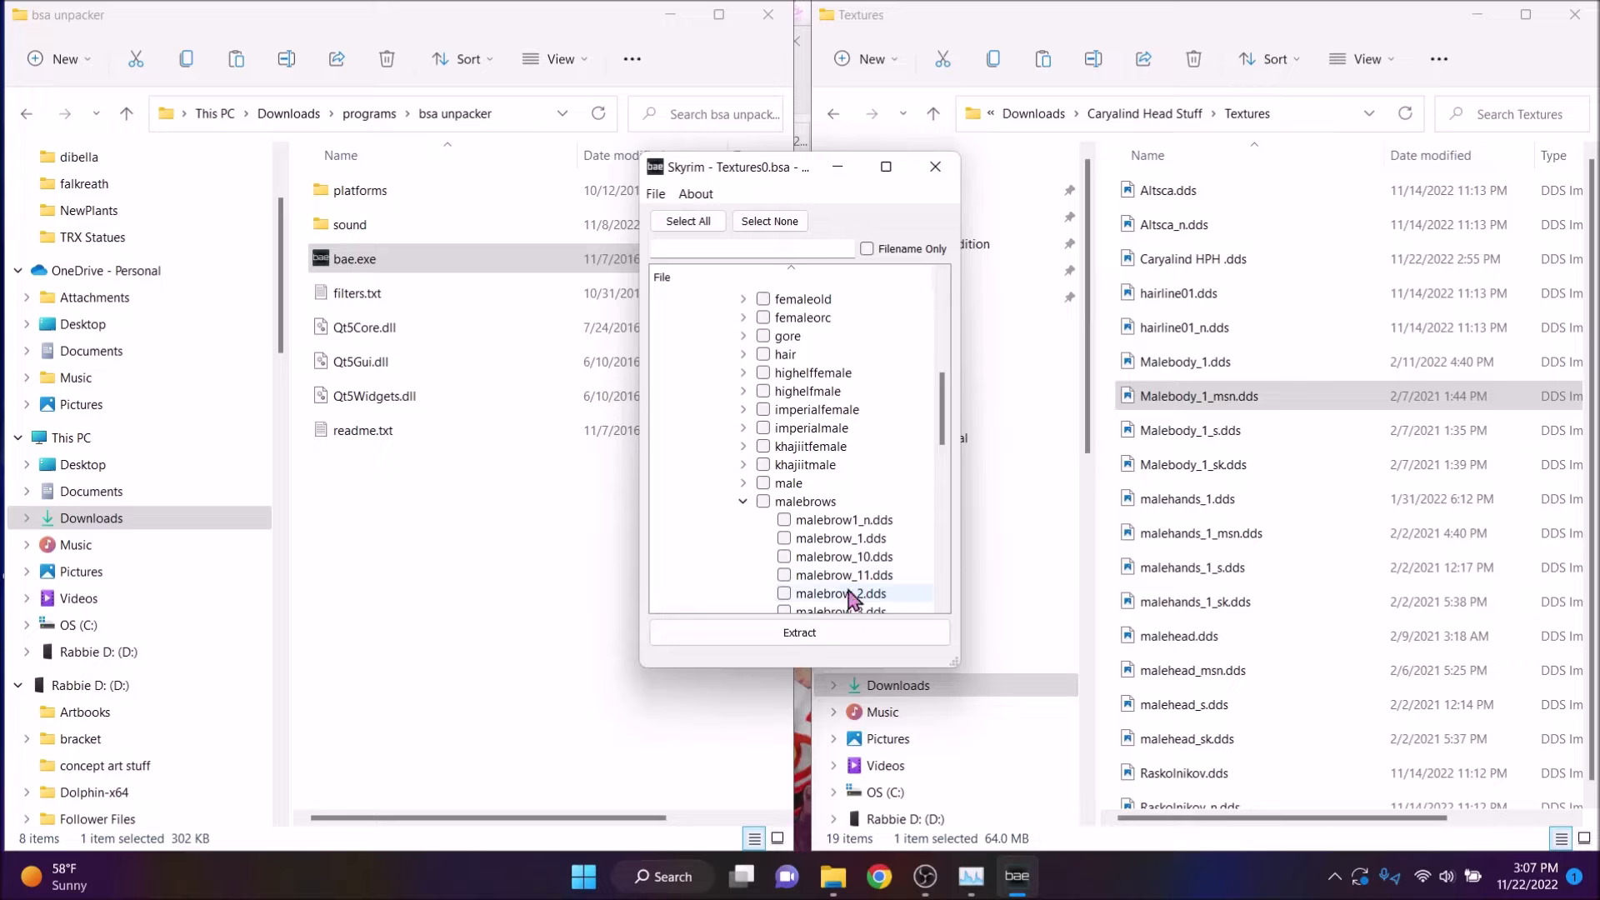
# Mark malebrow1_n.dds and malebrow_8.dds in the malebrows folder for extraction
pyautogui.scroll(-2, 858, 575)
pyautogui.scroll(-1, 858, 484)
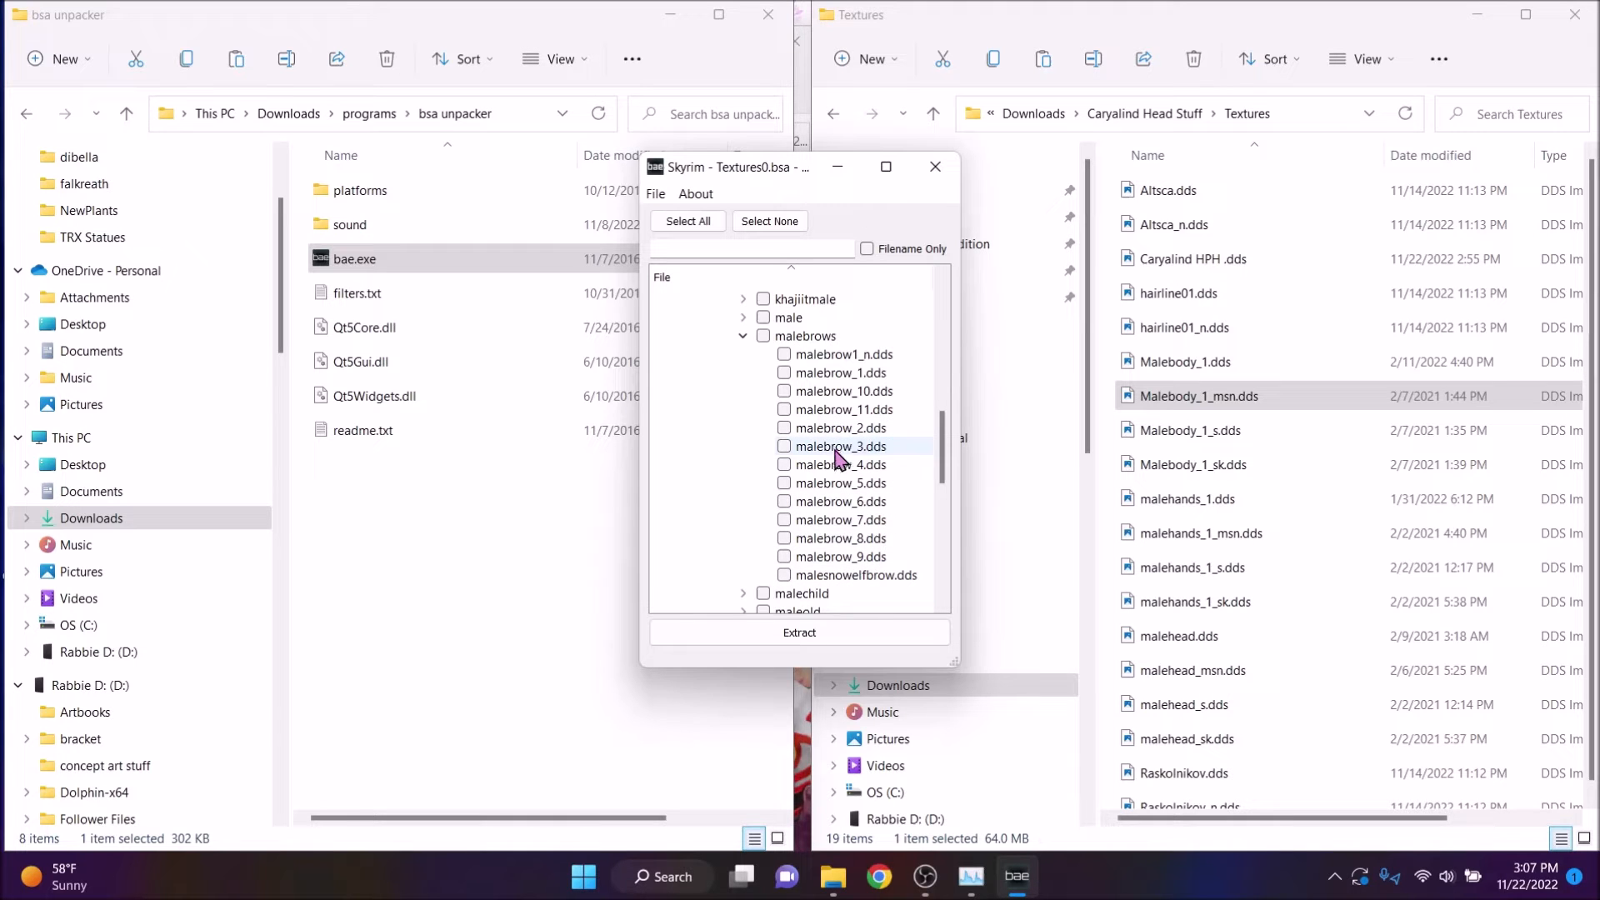
pyautogui.click(785, 539)
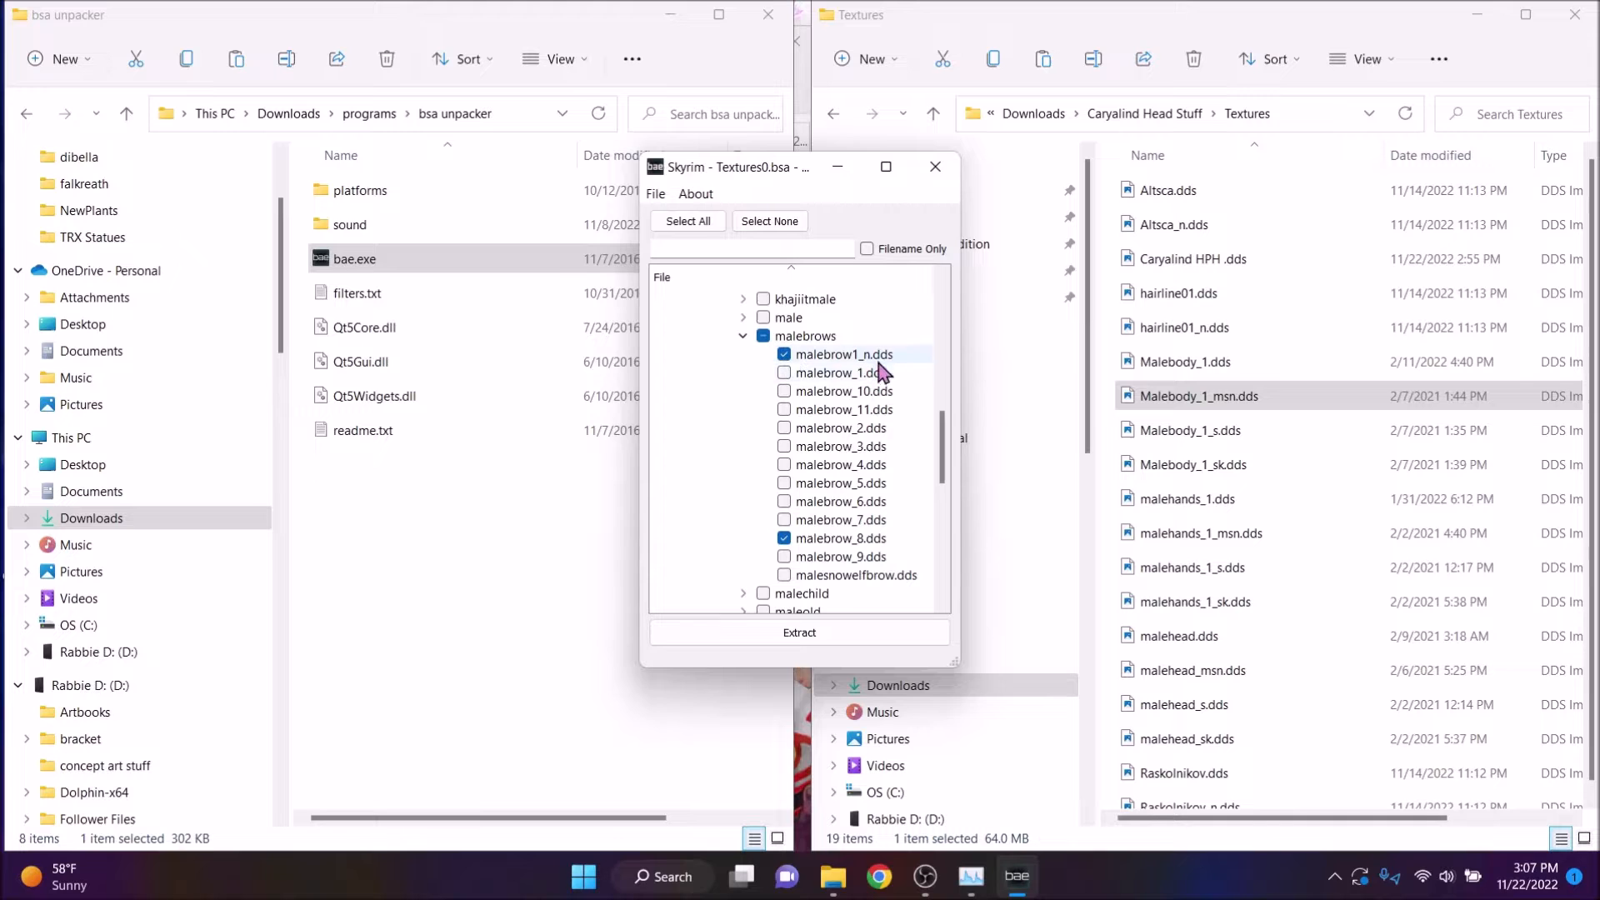
# Extract the two marked male brow textures into the Downloads folder
pyautogui.click(830, 633)
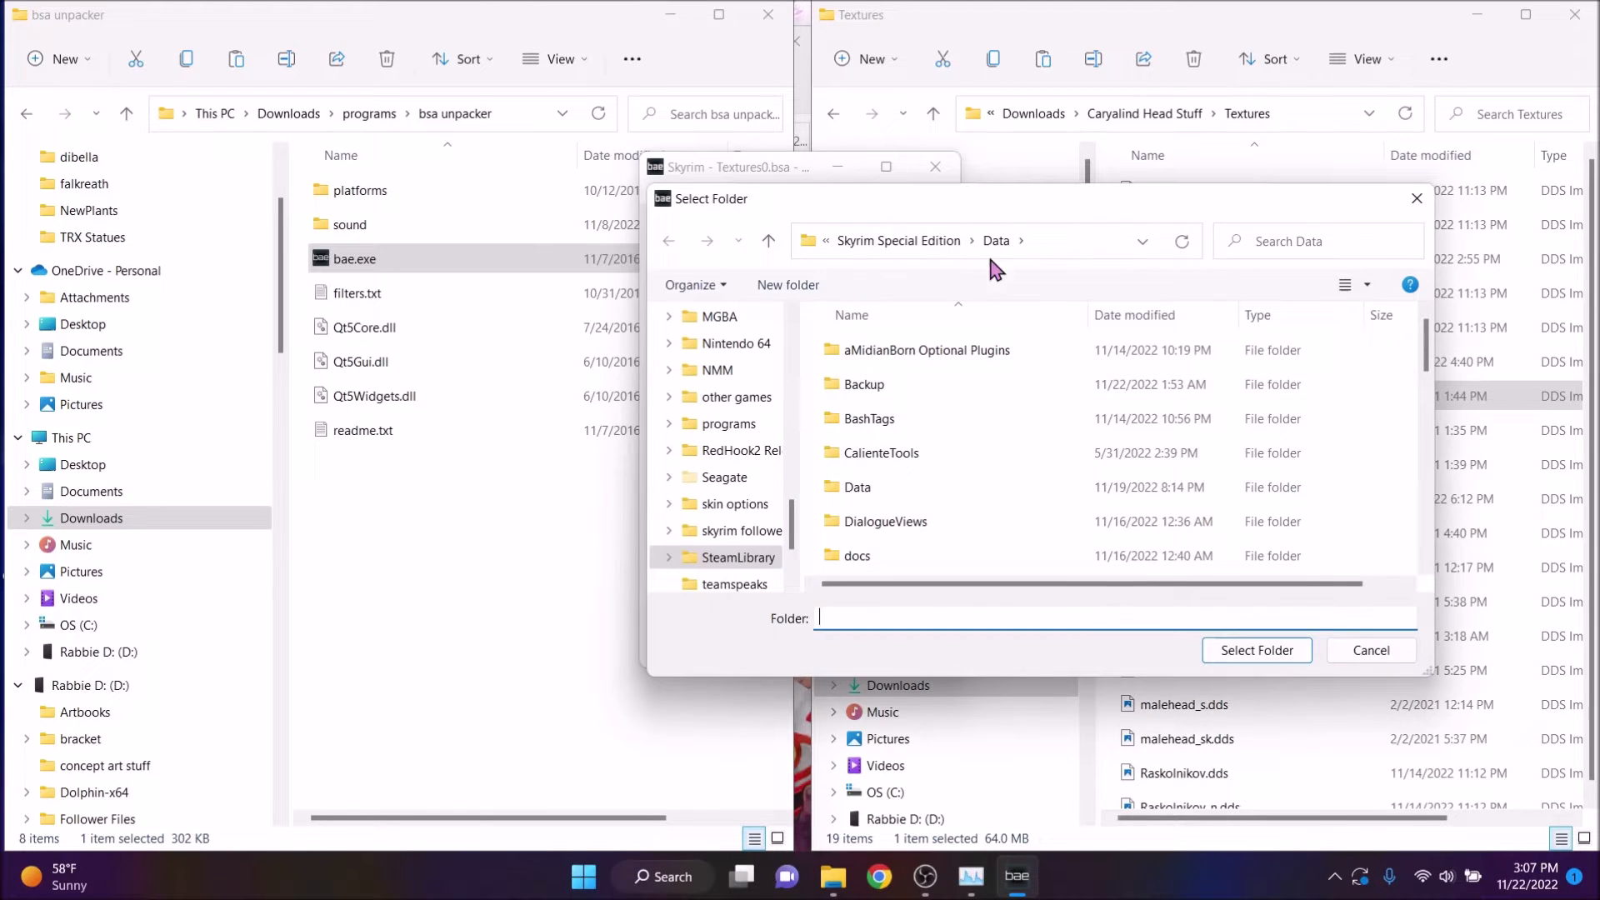
pyautogui.scroll(8, 721, 526)
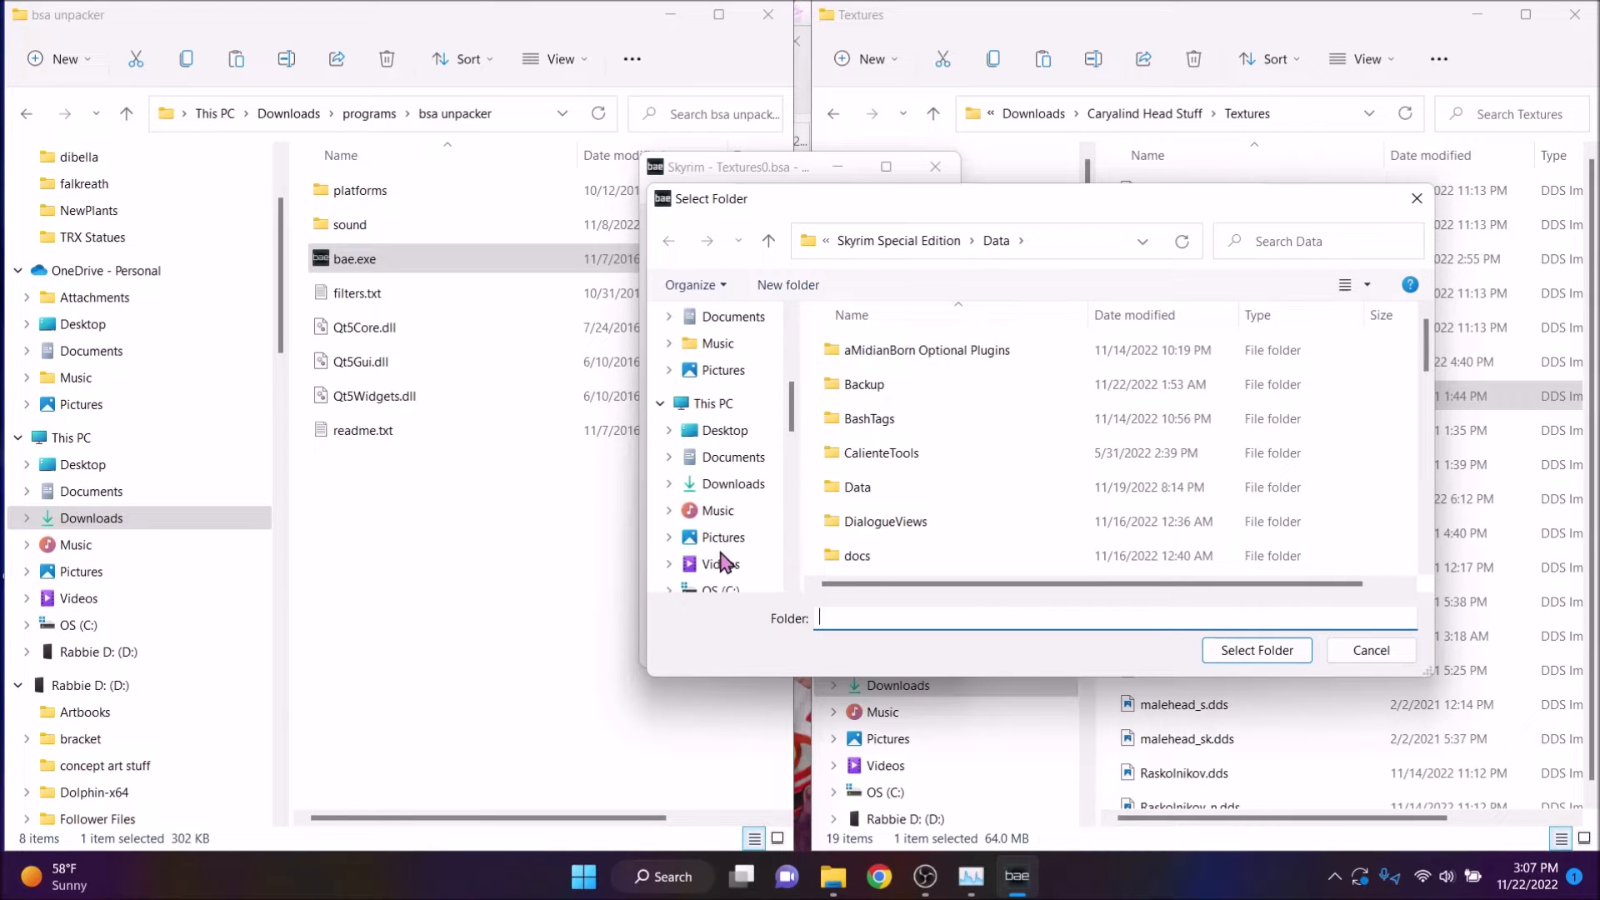
pyautogui.click(731, 485)
pyautogui.click(1260, 651)
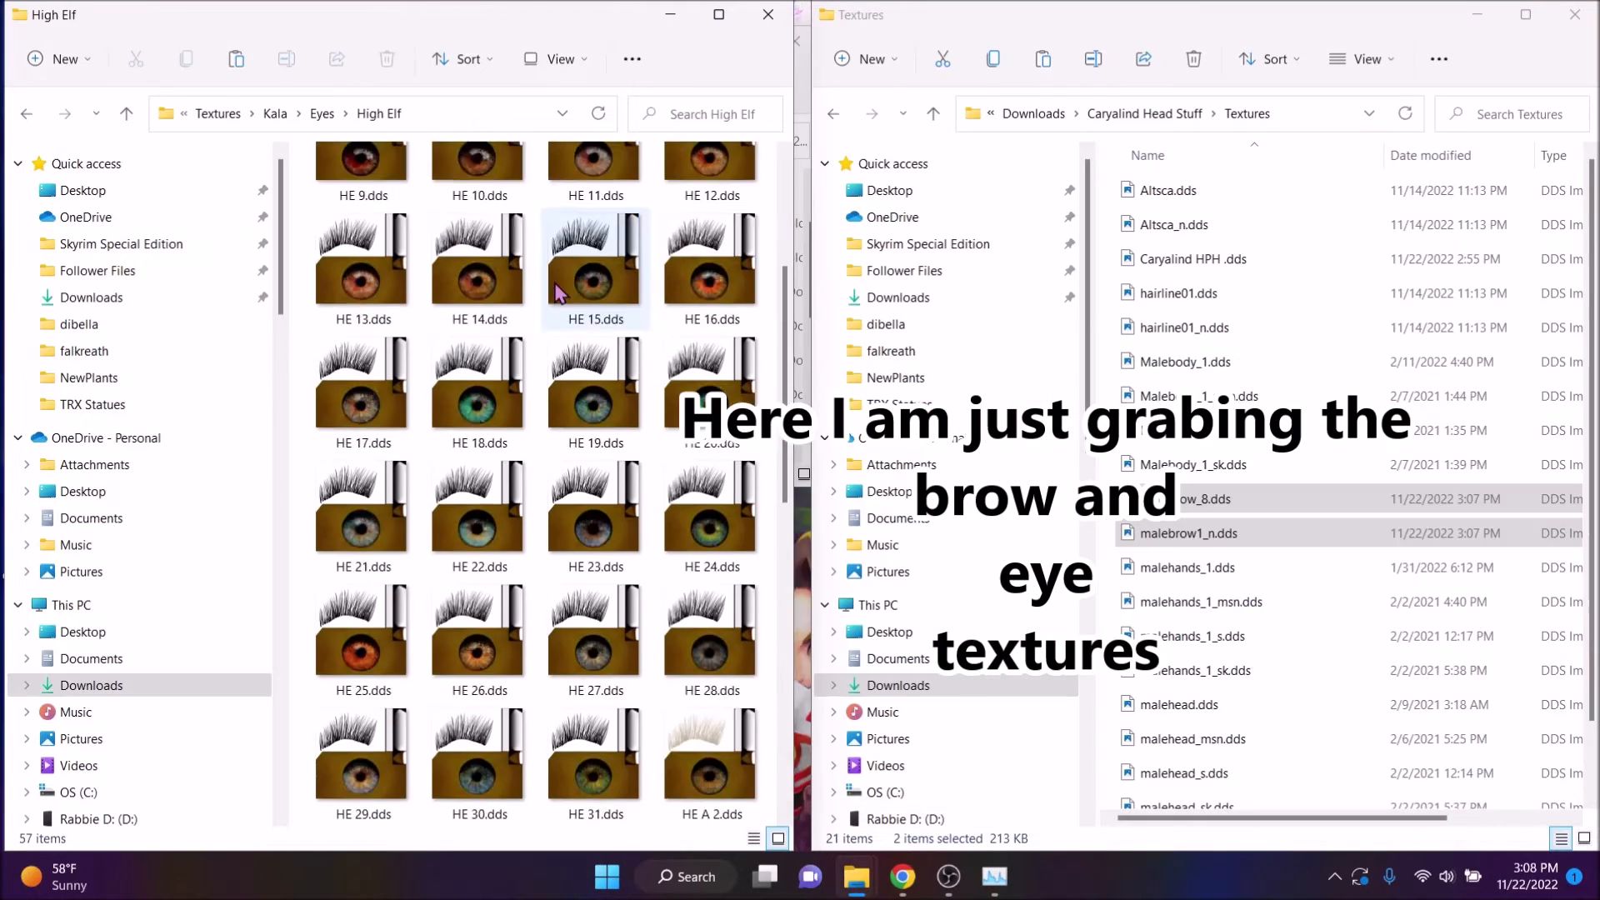
# Gather the High Elf eye textures HE 26.dds and HE 29.dds for Caryalind Head Stuff's Textures folder
pyautogui.scroll(-3, 575, 491)
pyautogui.click(392, 400)
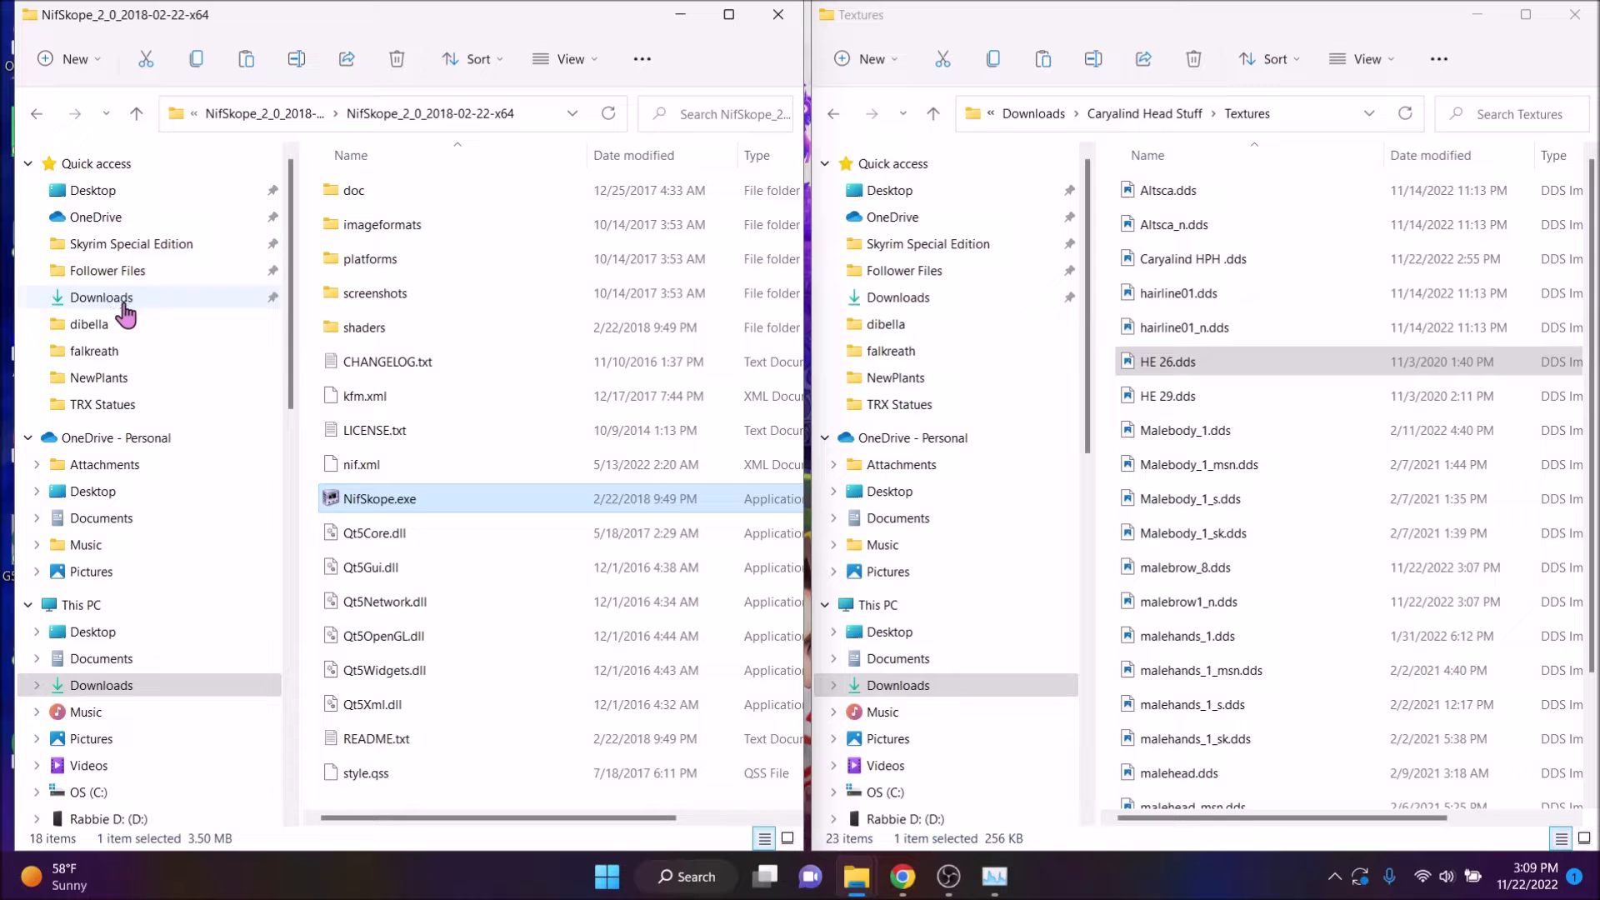
# Browse from Downloads through programs to the inner NifSkope_2_0_2018-02-22-x64 folder
pyautogui.click(125, 300)
pyautogui.doubleClick(375, 326)
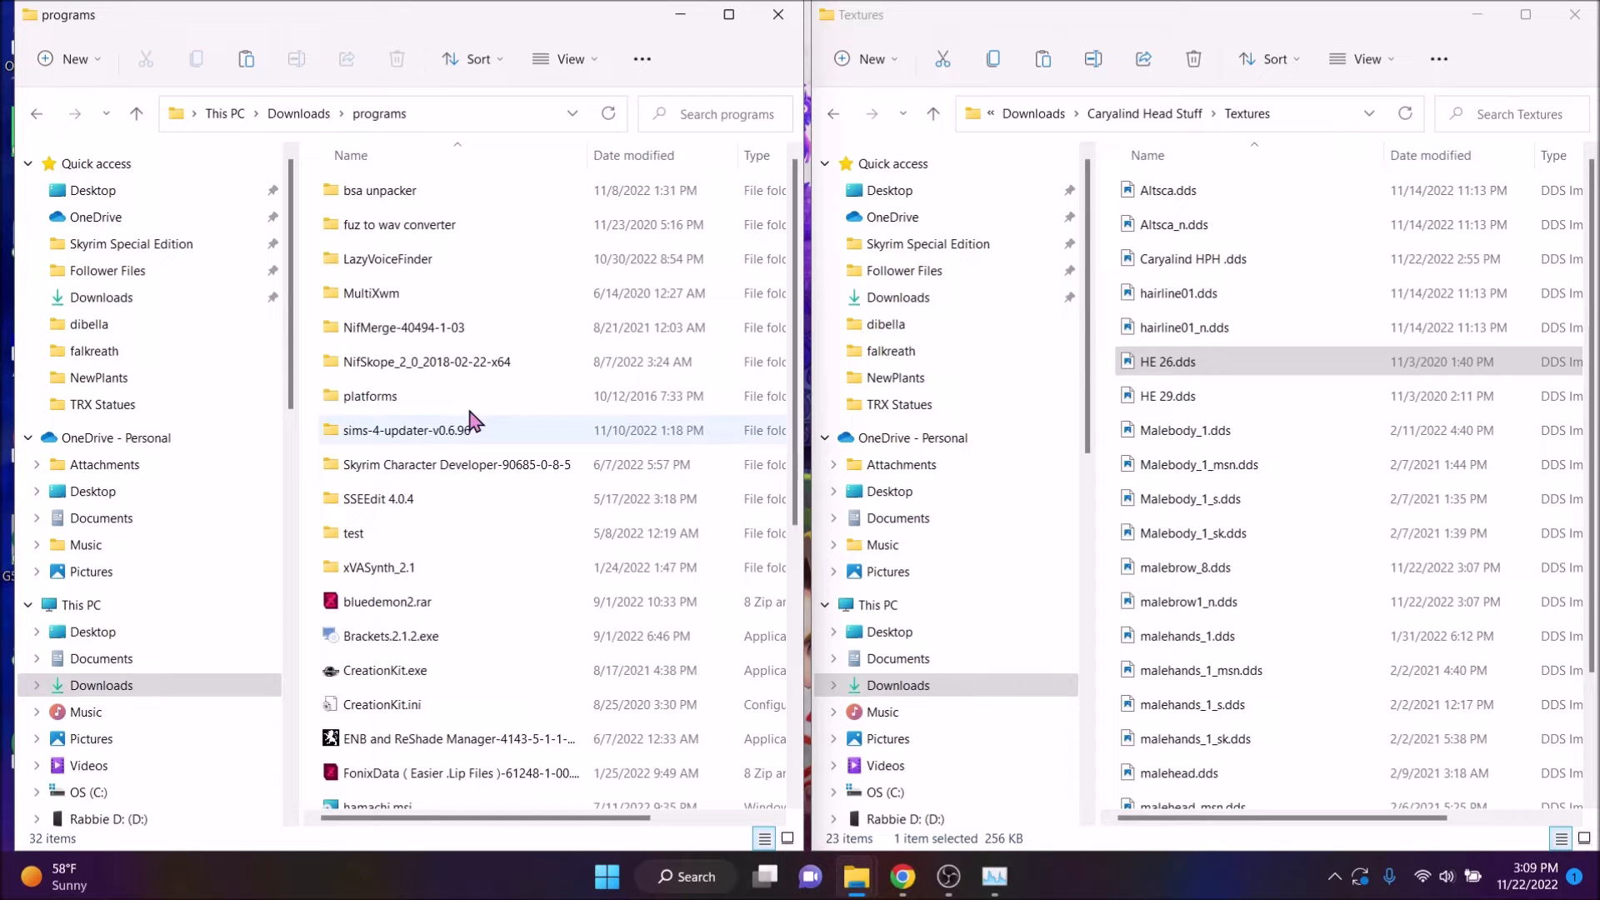
pyautogui.doubleClick(439, 364)
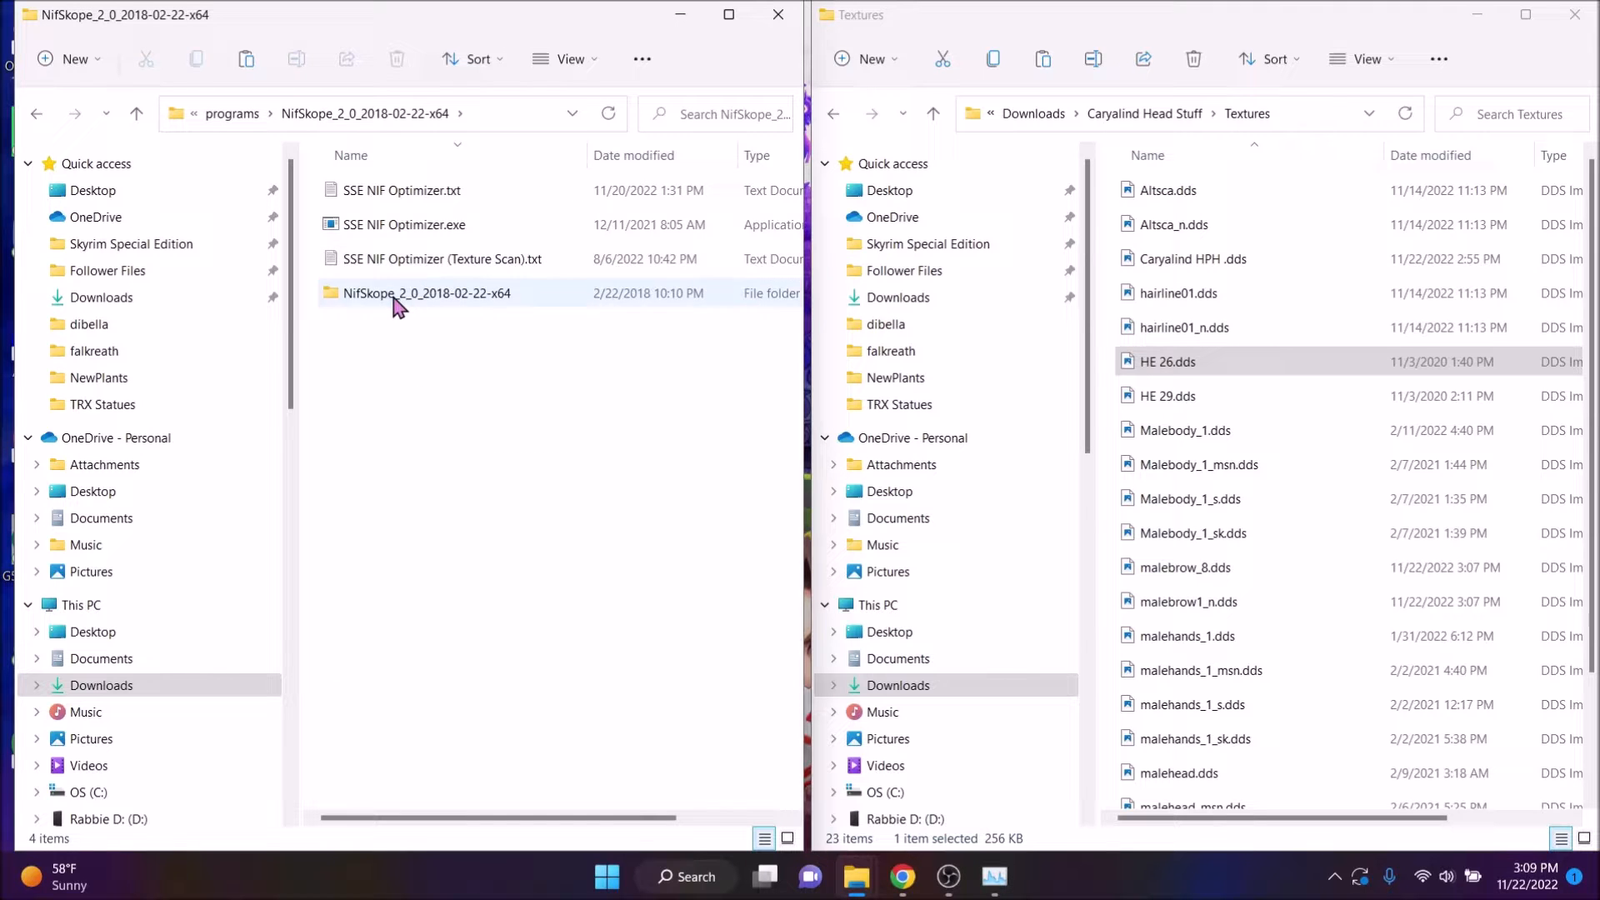
pyautogui.doubleClick(397, 298)
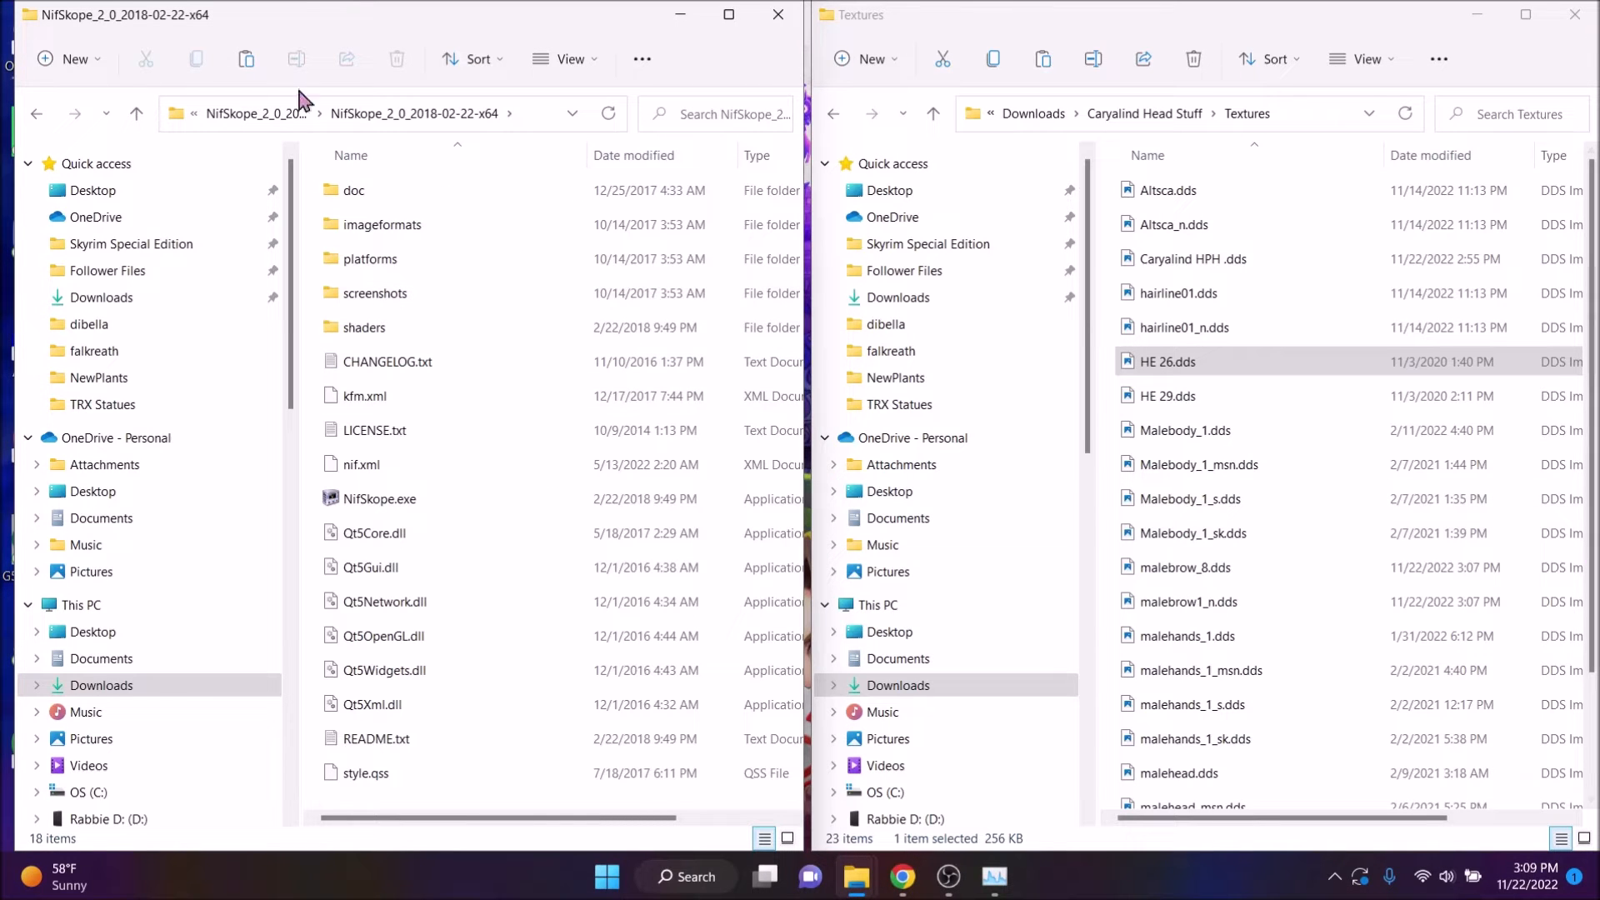
# Create a folder named Rabbitt's Caryalind inside the textures folder of Skyrim Special Edition's Data folder
pyautogui.click(100, 243)
pyautogui.click(380, 300)
pyautogui.doubleClick(382, 309)
pyautogui.scroll(-4, 435, 413)
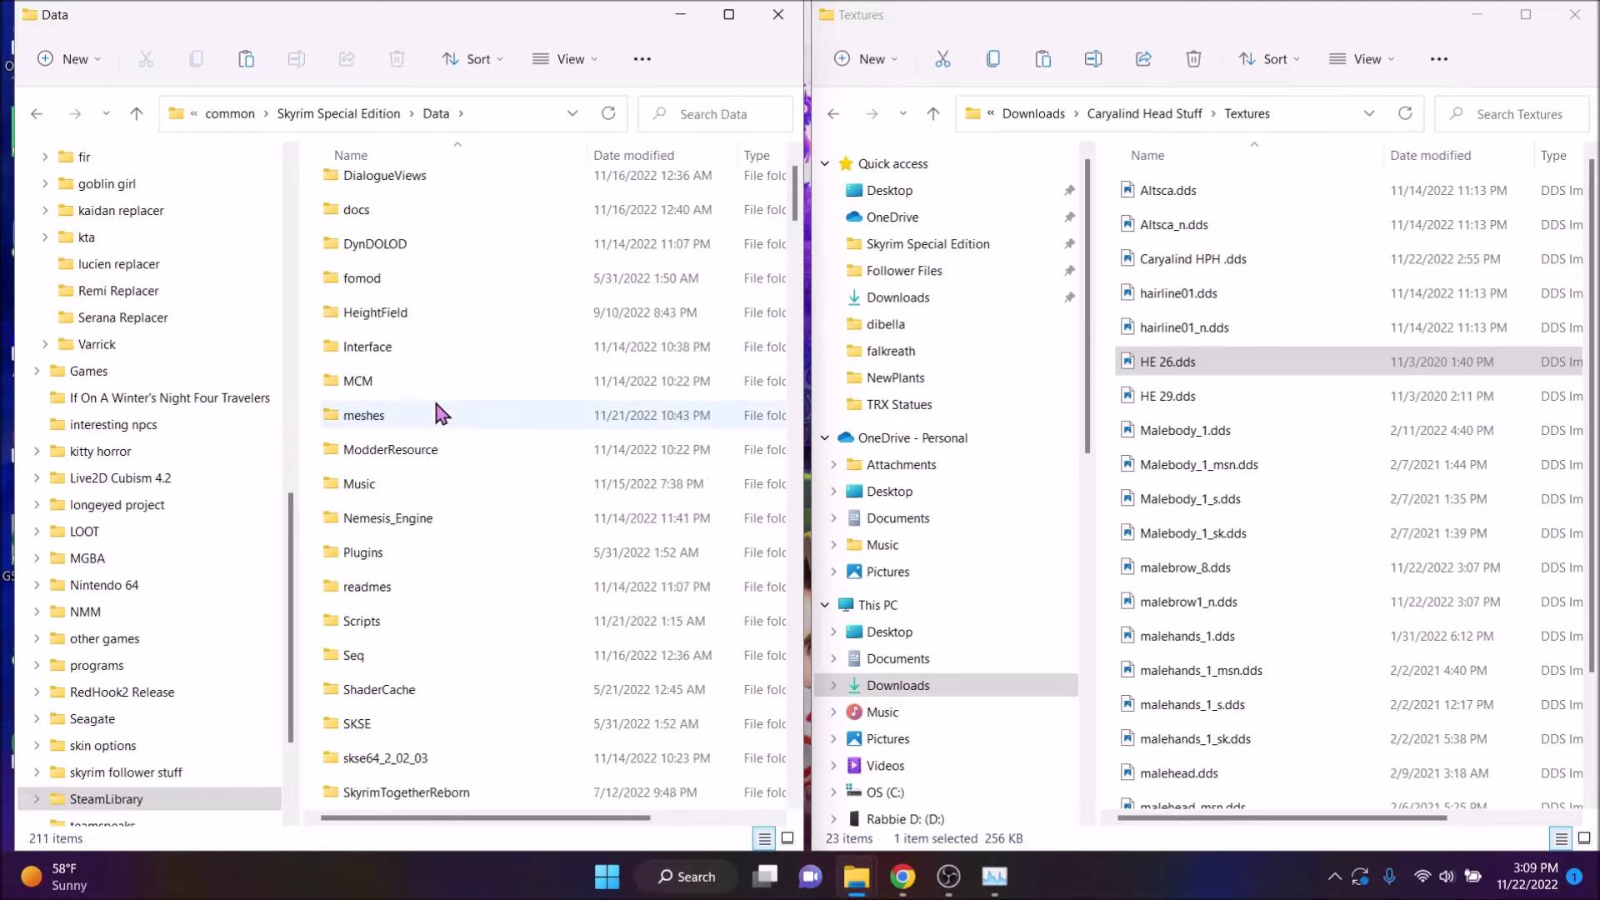
pyautogui.scroll(-2, 425, 599)
pyautogui.doubleClick(394, 590)
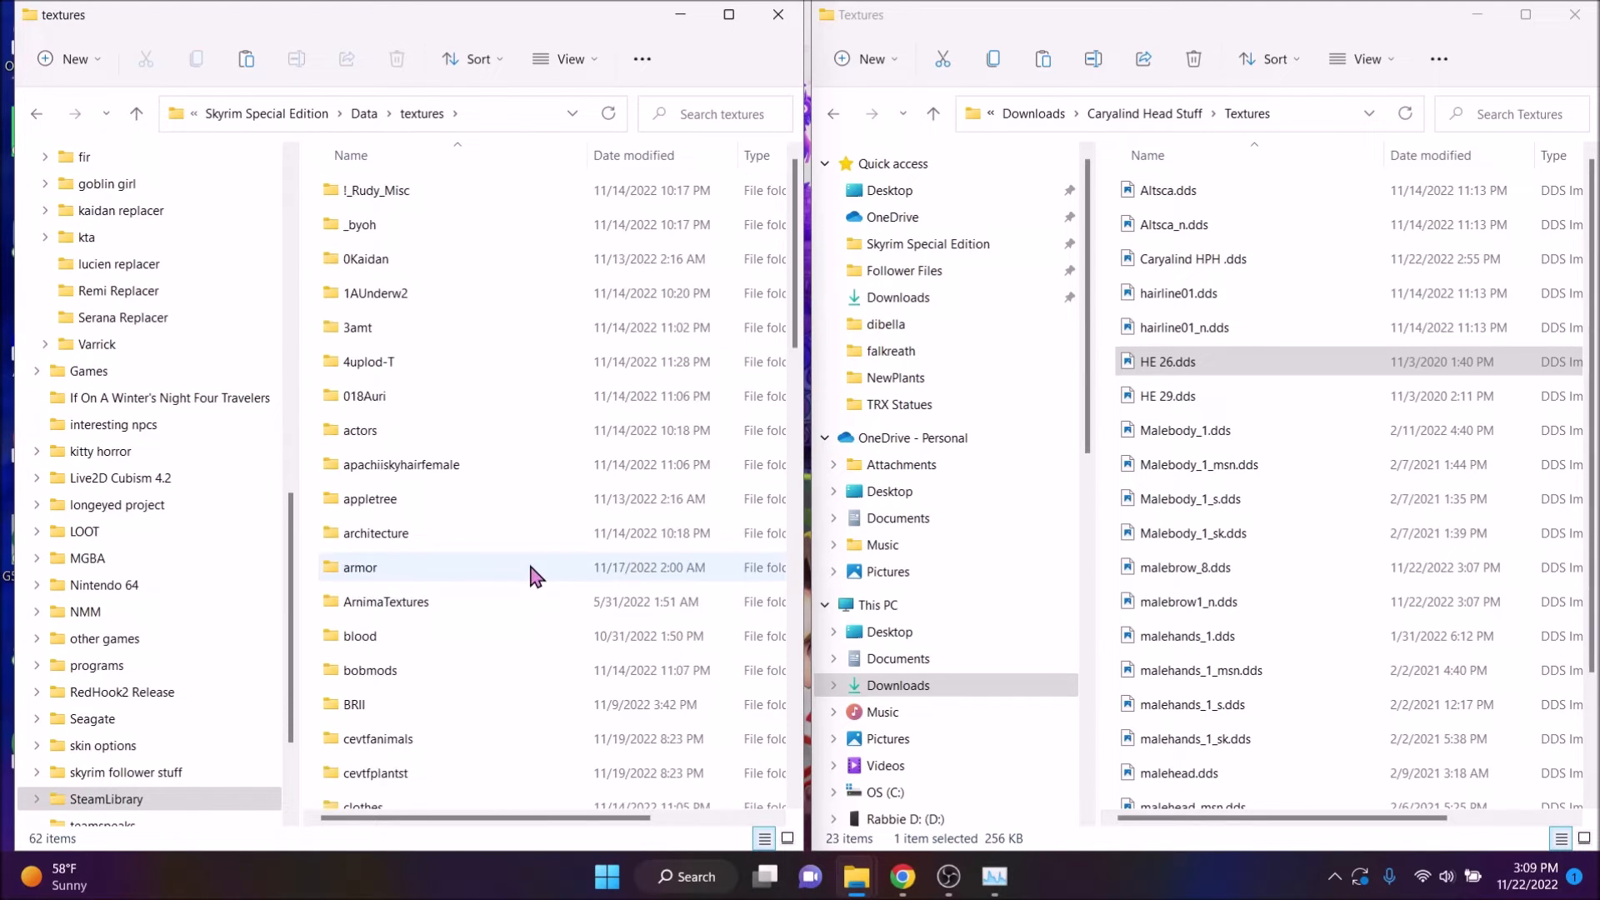
pyautogui.hotkey('ctrl', 'shift', 'n')
pyautogui.write("Rabbitt's Caryalind")
pyautogui.press('Return')
# Copy all the gathered Caryalind Head Stuff textures into the Rabbitt's Caryalind textures folder
pyautogui.doubleClick(414, 314)
pyautogui.hotkey('ctrl', 'a')
pyautogui.moveTo(1193, 504); pyautogui.dragTo(550, 416)
# Create a Rabbitt's Caryalind folder inside Data's meshes folder and copy all the Caryalind Head Stuff meshes into it
pyautogui.click(363, 113)
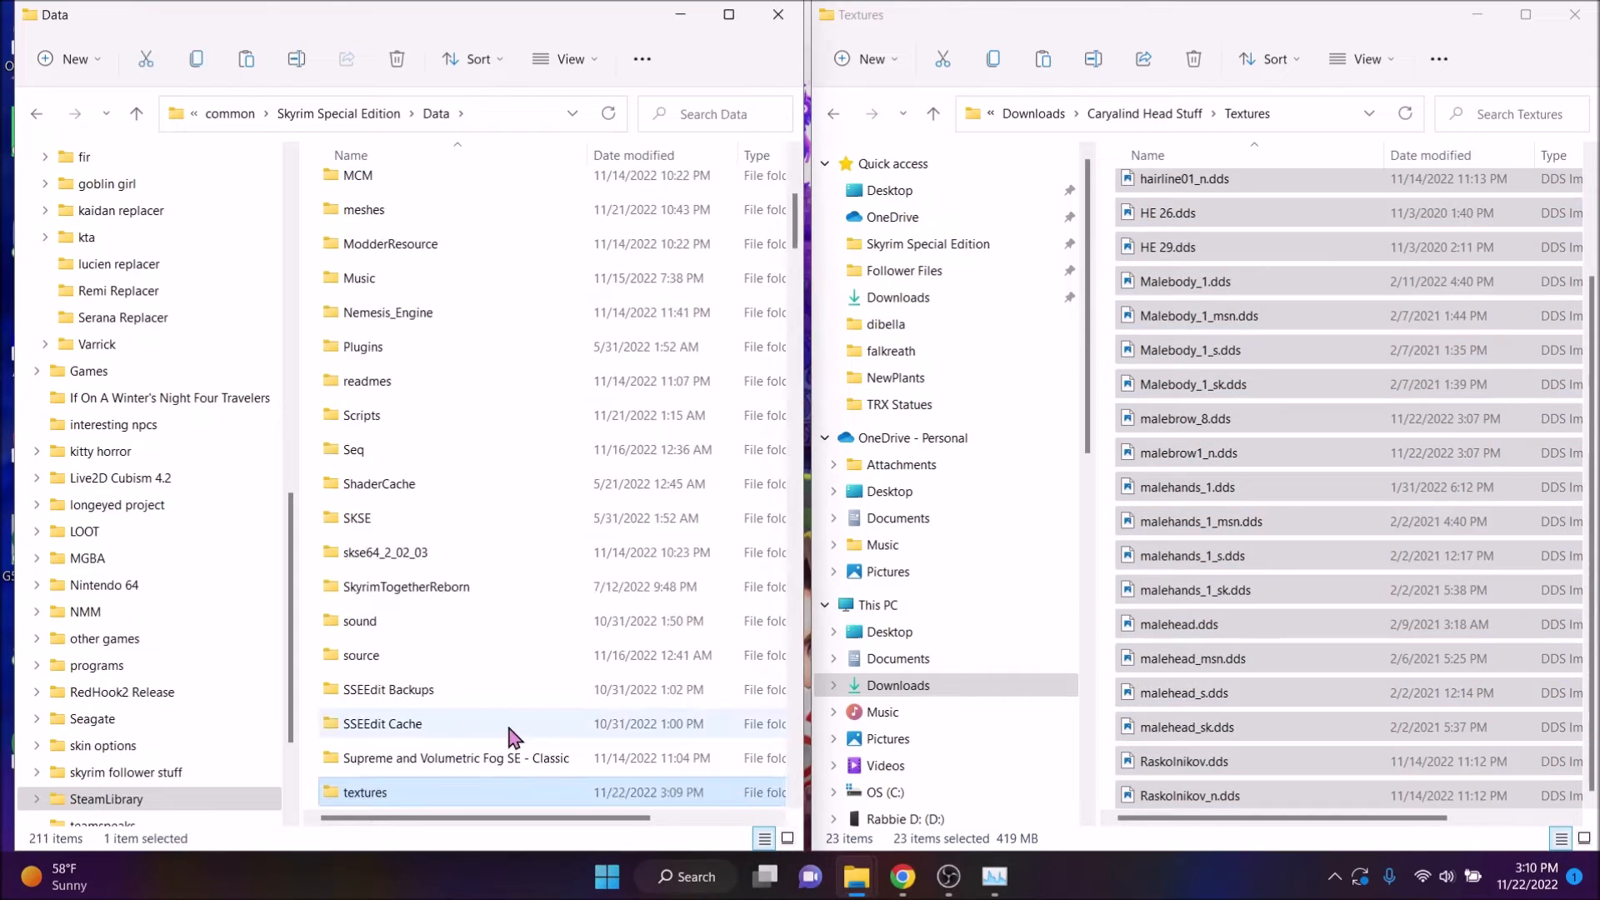
pyautogui.doubleClick(360, 208)
pyautogui.write("Rabbitt's Caryalind")
pyautogui.press('Return')
pyautogui.doubleClick(392, 791)
pyautogui.moveTo(1130, 600); pyautogui.dragTo(517, 391)
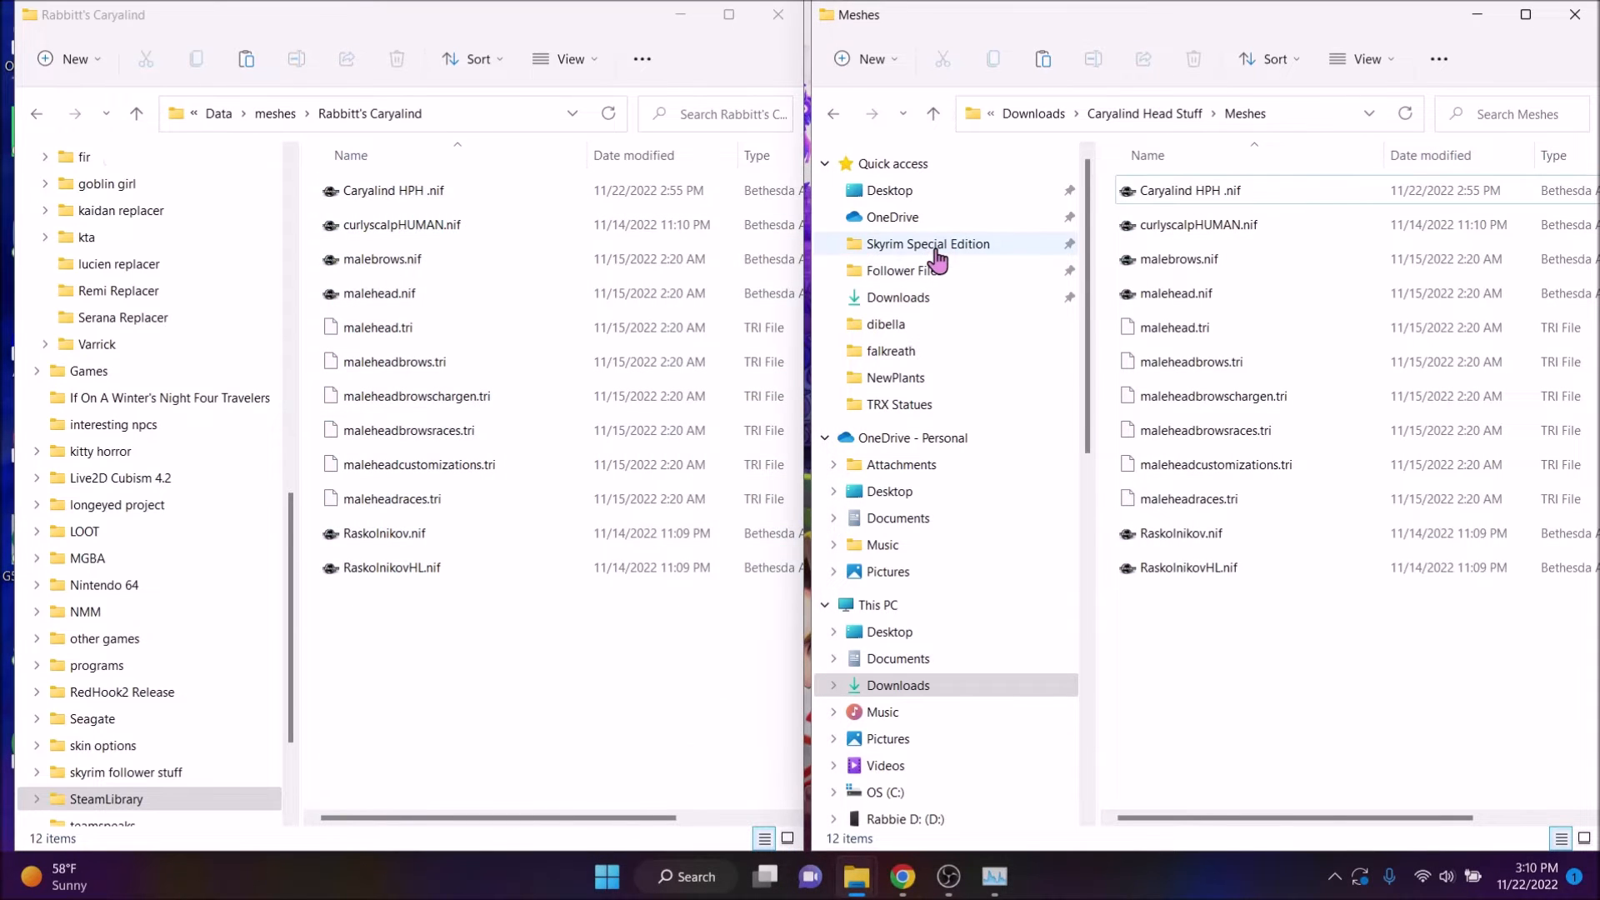
# Launch NifSkope.exe from the NifSkope folder under Downloads, programs
pyautogui.click(945, 310)
pyautogui.doubleClick(1239, 368)
pyautogui.doubleClick(1217, 360)
pyautogui.doubleClick(1200, 500)
# Open Caryalind HPH .nif from the Rabbitt's Caryalind folder under Skyrim Special Edition's Data meshes
pyautogui.click(68, 58)
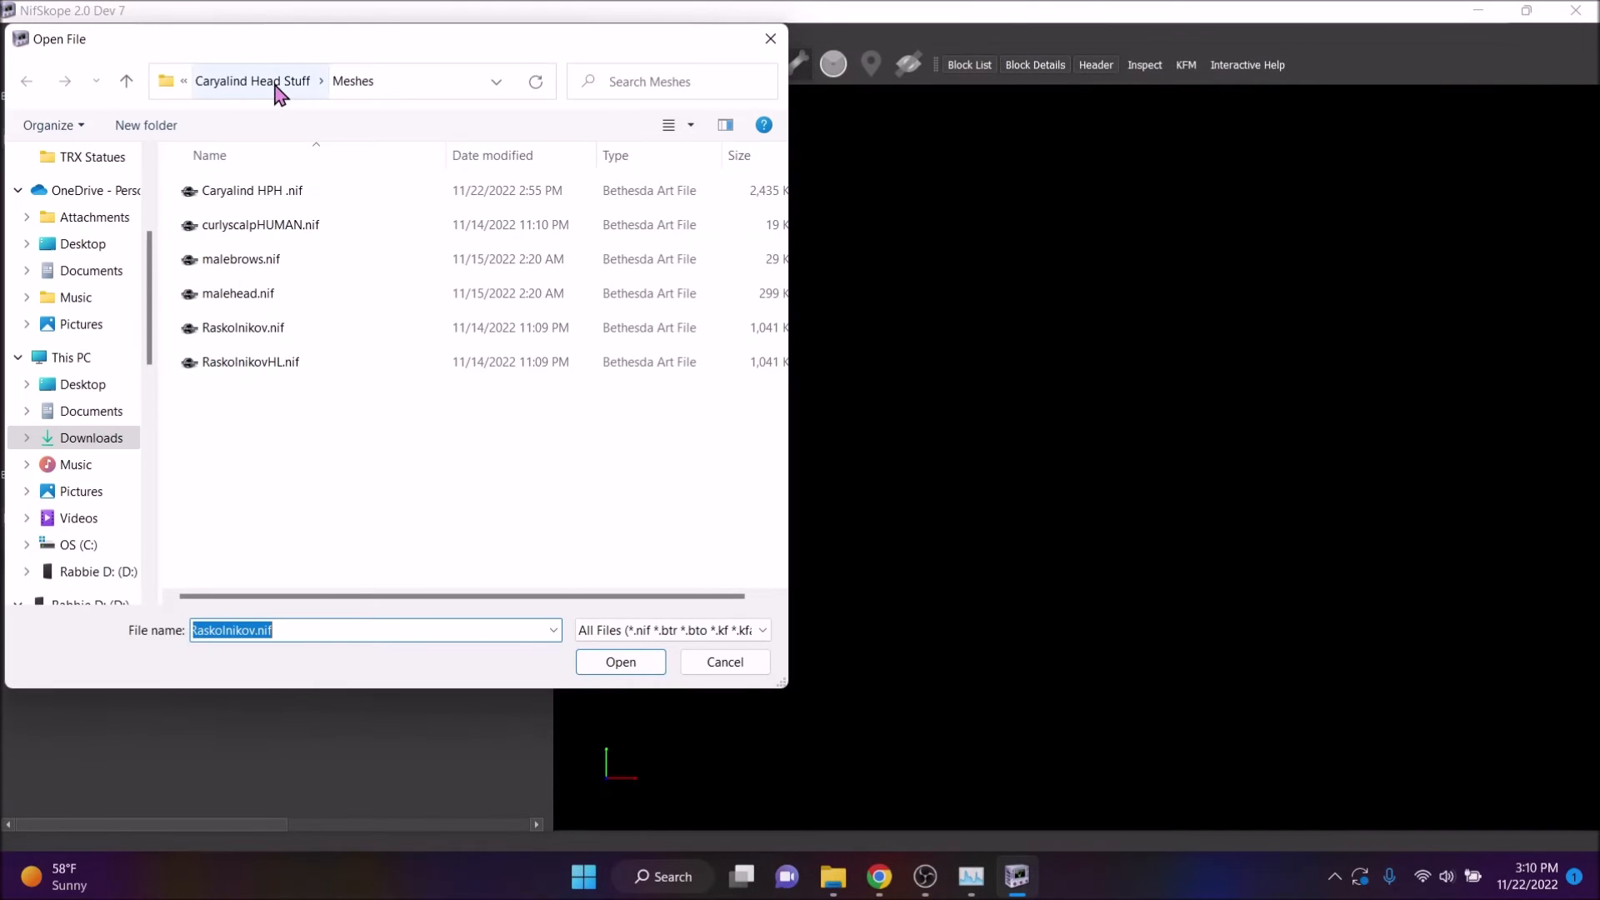
pyautogui.scroll(5, 63, 375)
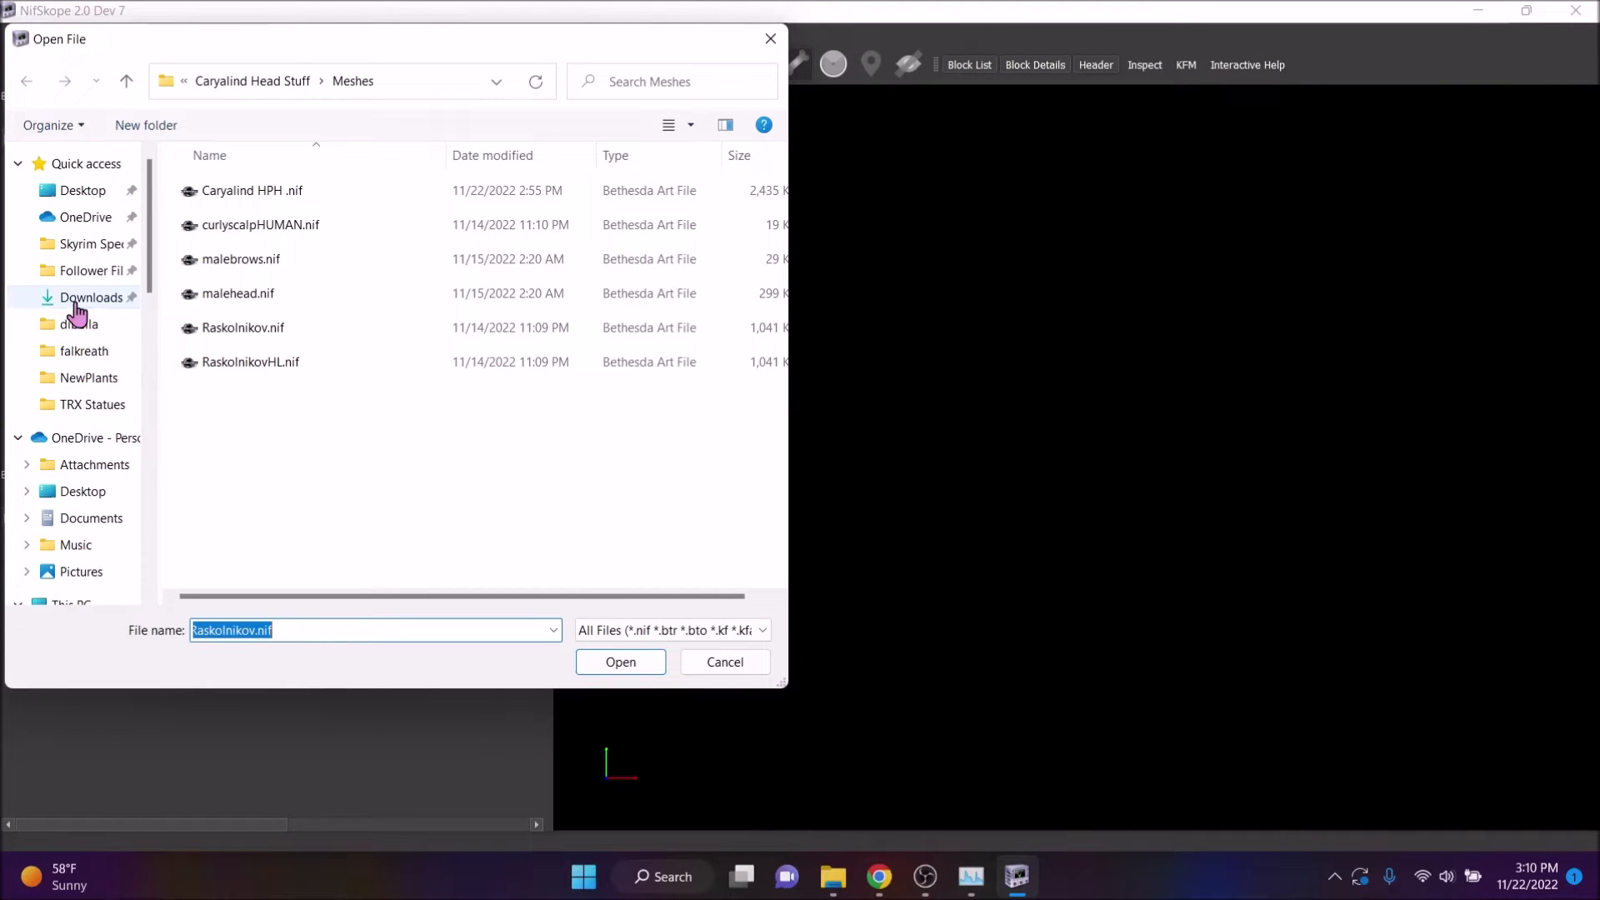
pyautogui.click(79, 298)
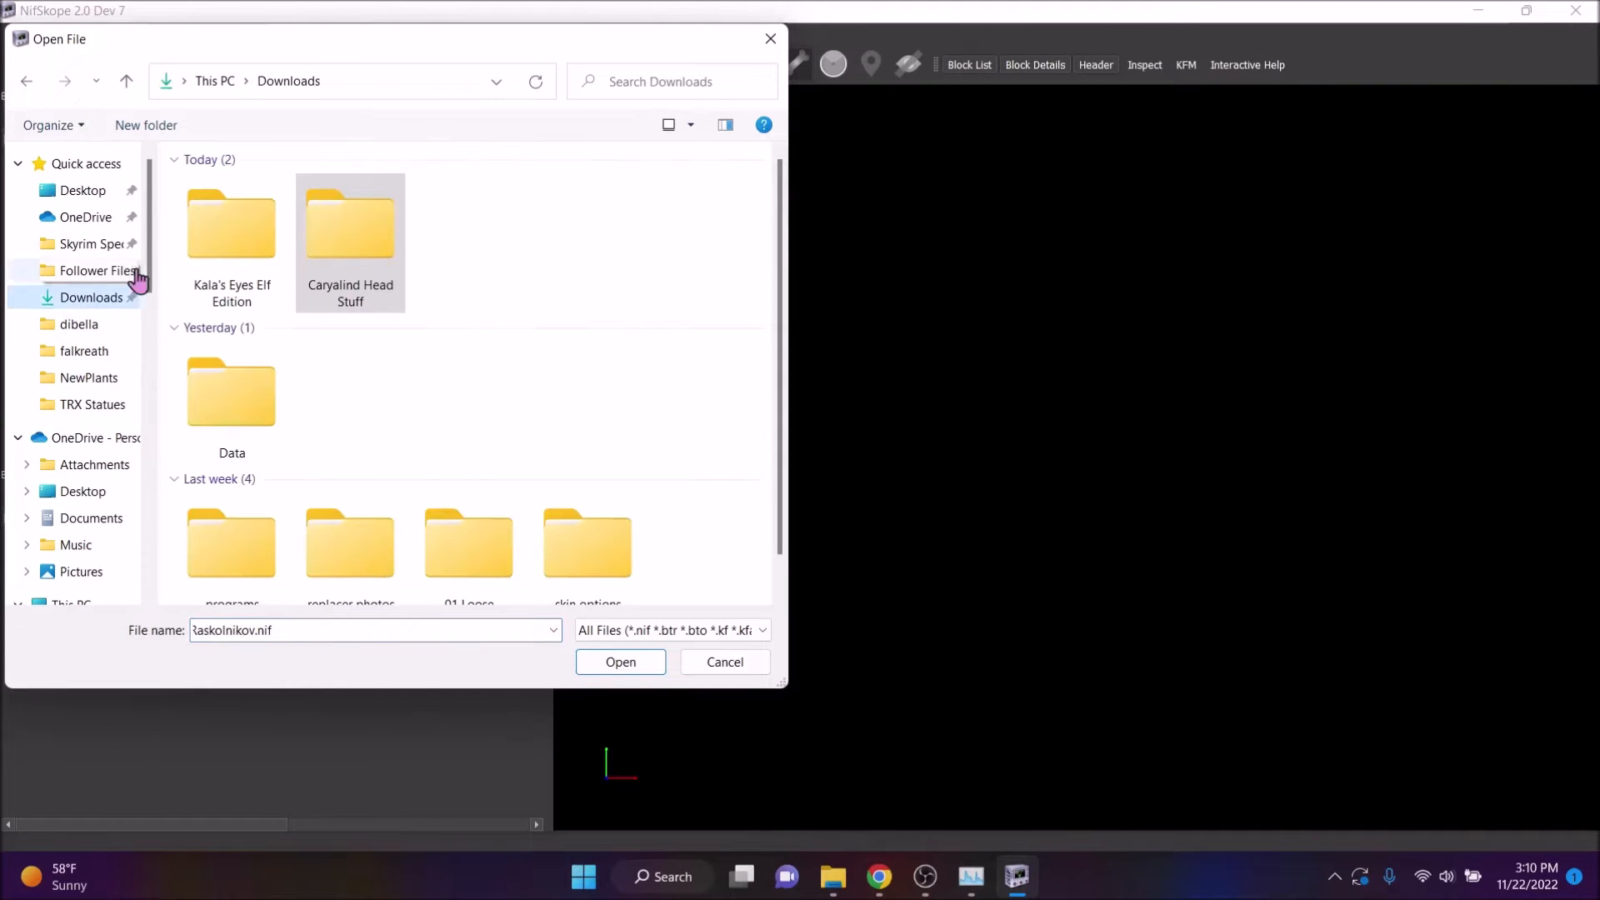
pyautogui.click(70, 248)
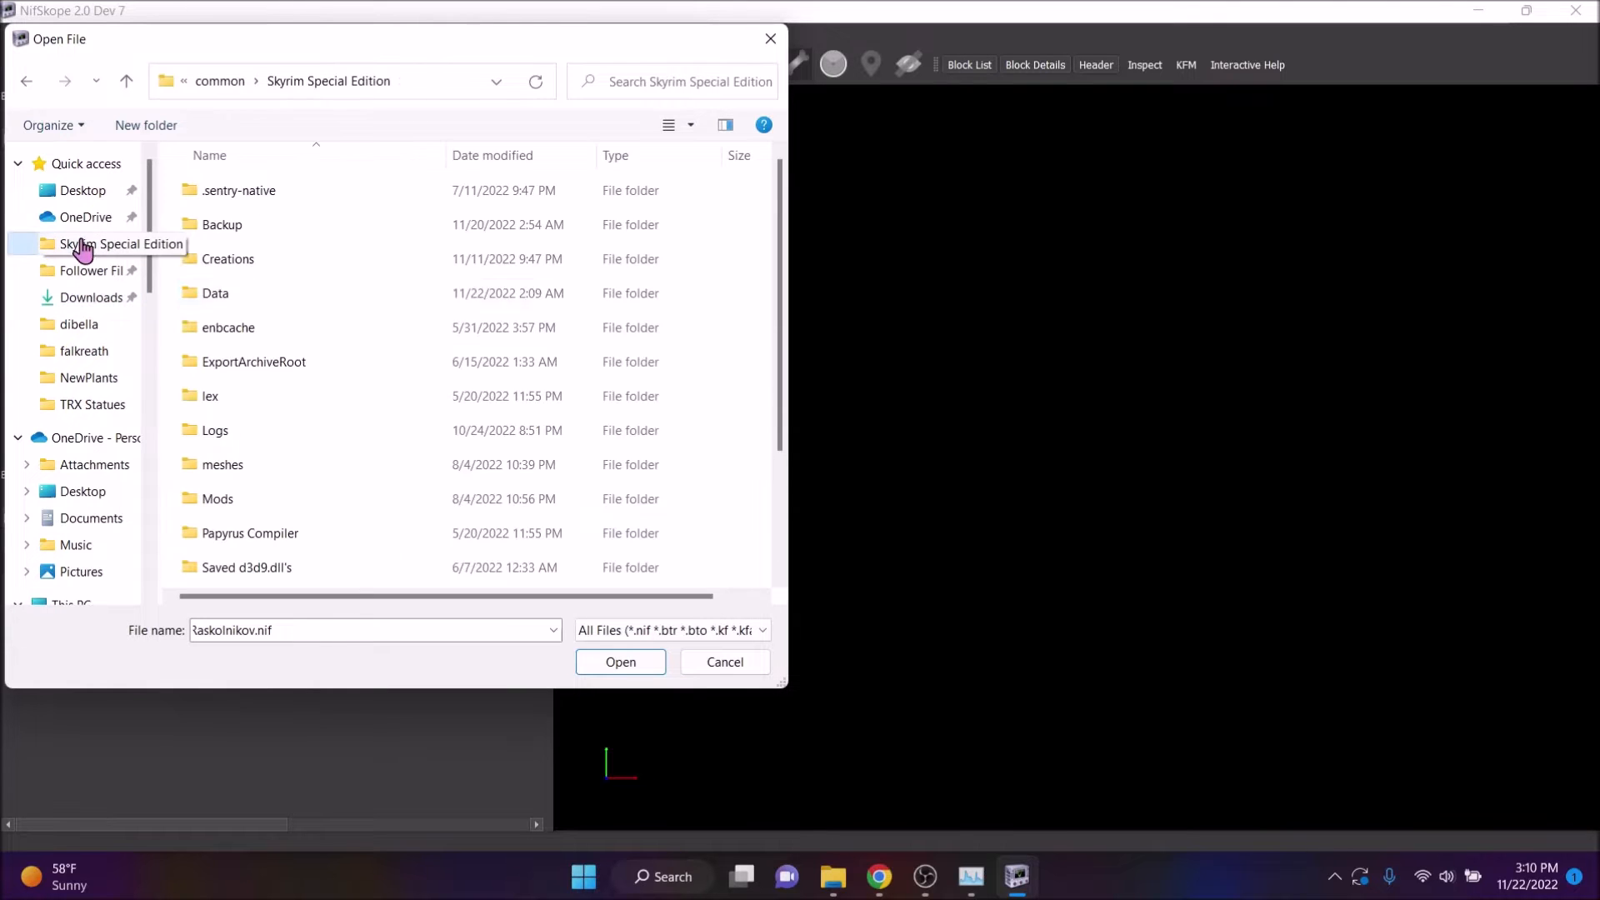
pyautogui.doubleClick(284, 464)
pyautogui.click(288, 83)
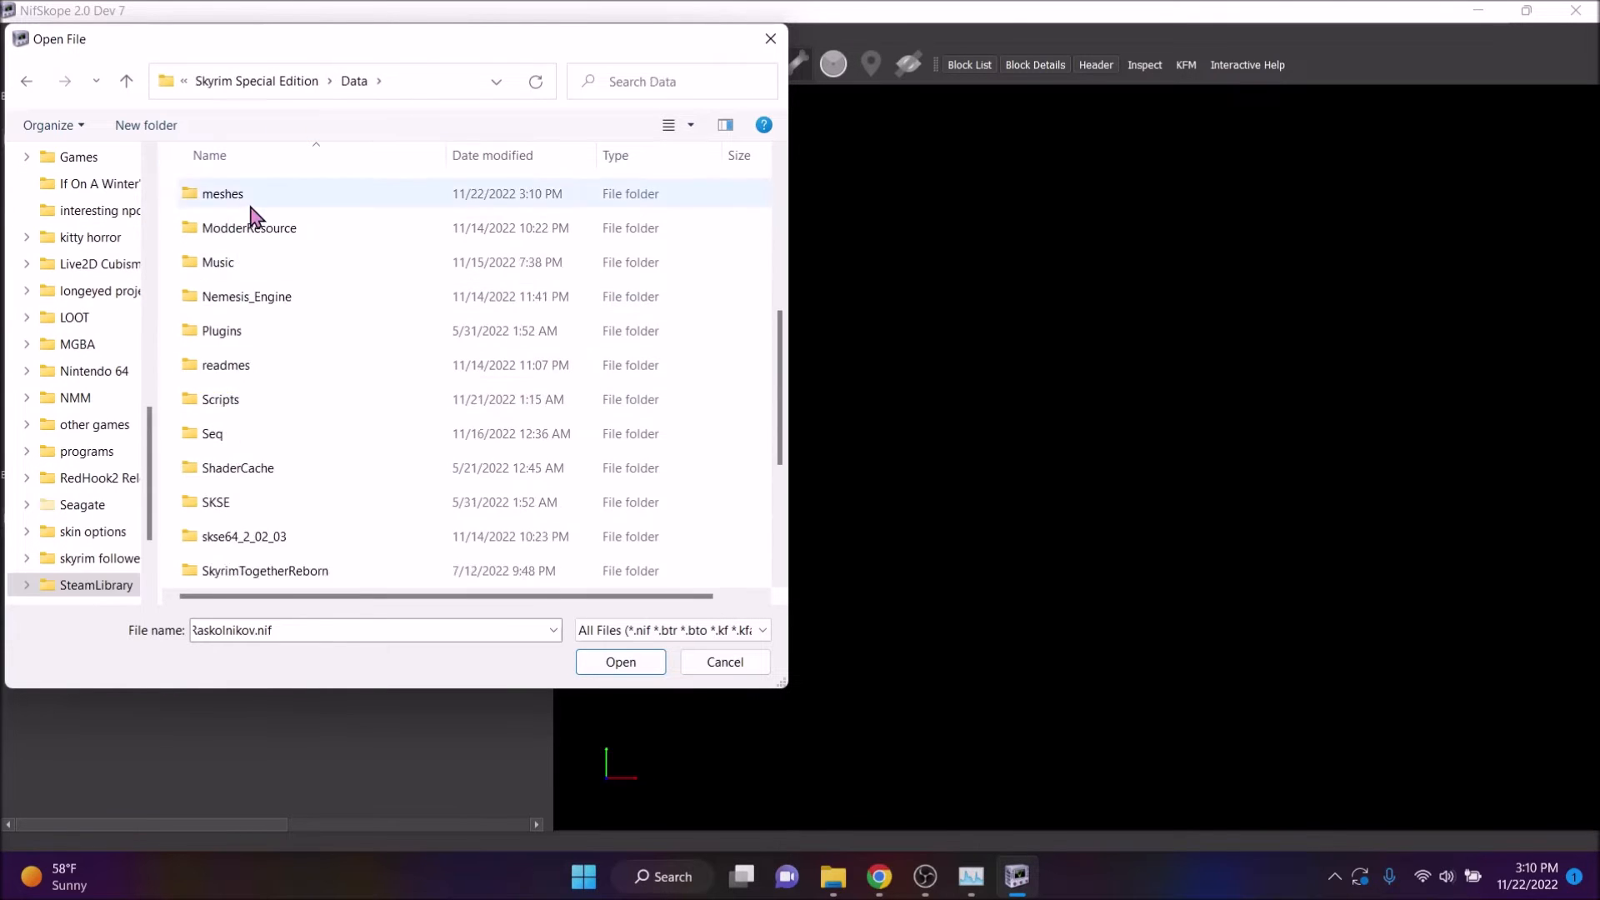
pyautogui.doubleClick(222, 193)
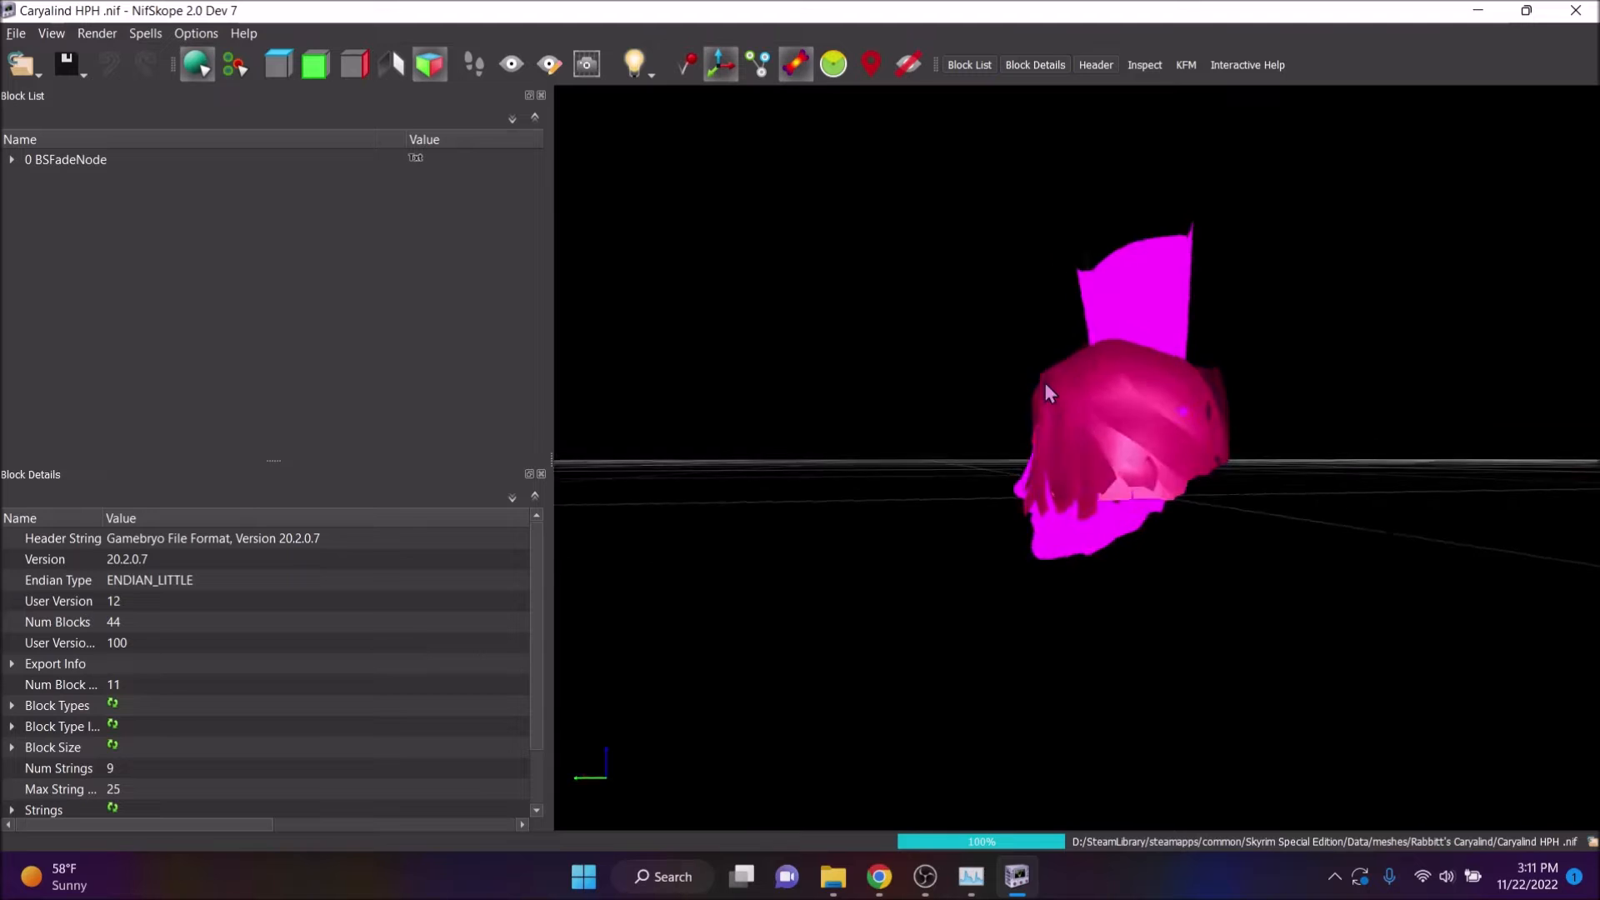
# Expand BSFadeNode and its BSFaceGenNiNodeSkinned child to list the shapes of the head mesh
pyautogui.moveTo(1045, 383); pyautogui.dragTo(1132, 417)
pyautogui.scroll(2, 1133, 417)
pyautogui.doubleClick(104, 161)
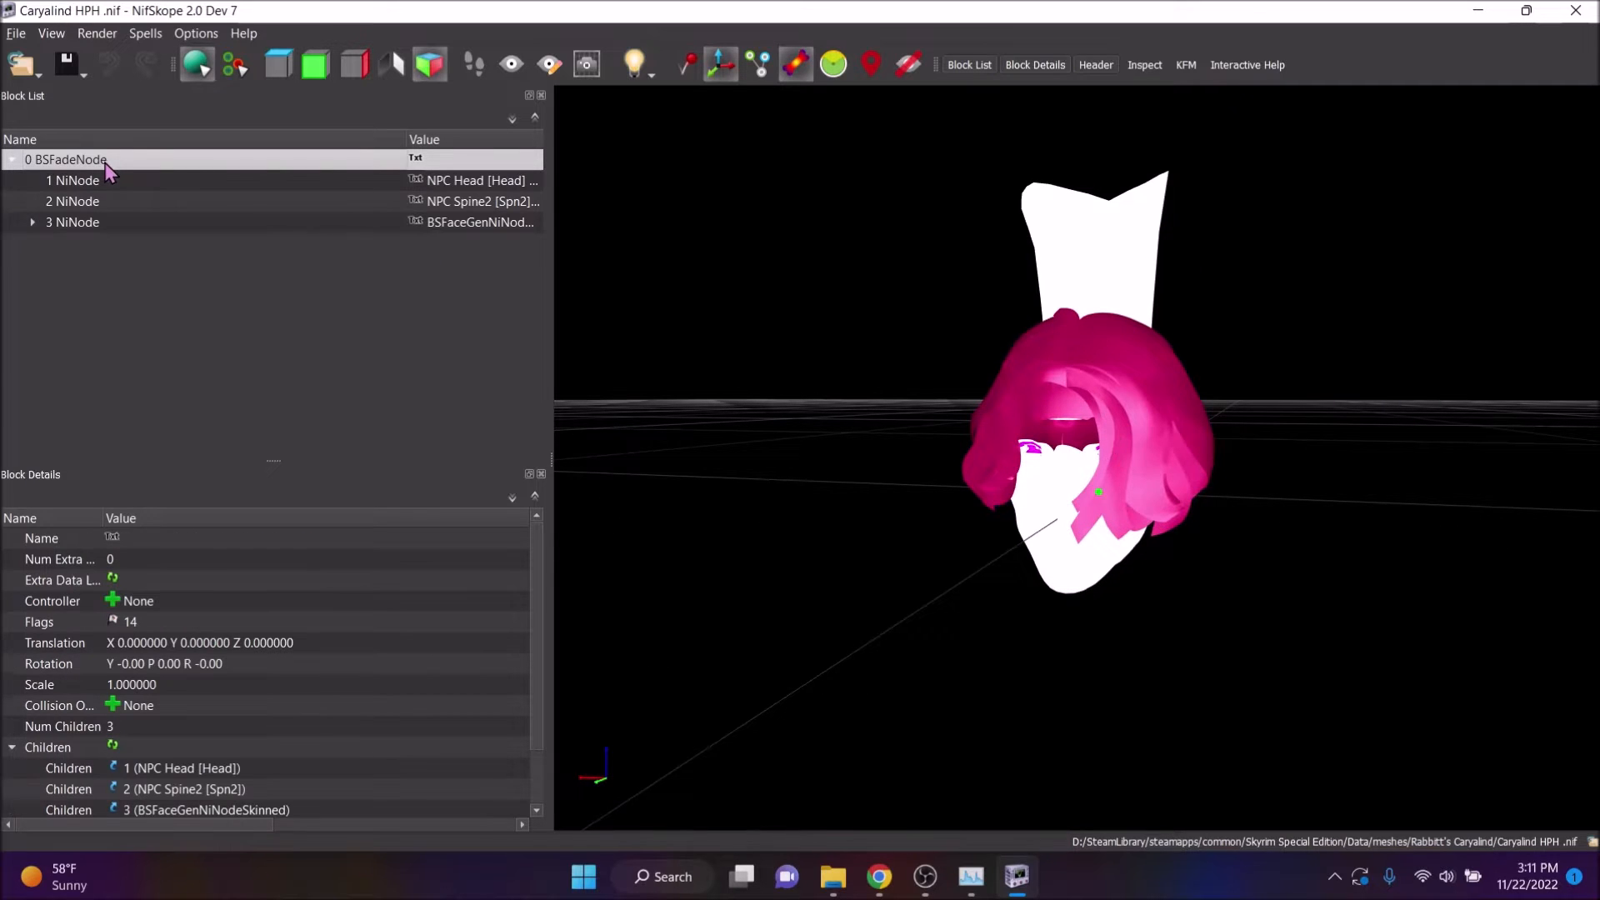
pyautogui.doubleClick(99, 220)
pyautogui.moveTo(1247, 472)
pyautogui.mouseDown()
pyautogui.moveTo(1013, 495)
pyautogui.moveTo(1330, 503)
pyautogui.moveTo(1228, 465)
pyautogui.moveTo(1295, 462)
pyautogui.moveTo(1196, 481)
pyautogui.moveTo(1238, 471)
pyautogui.mouseUp()
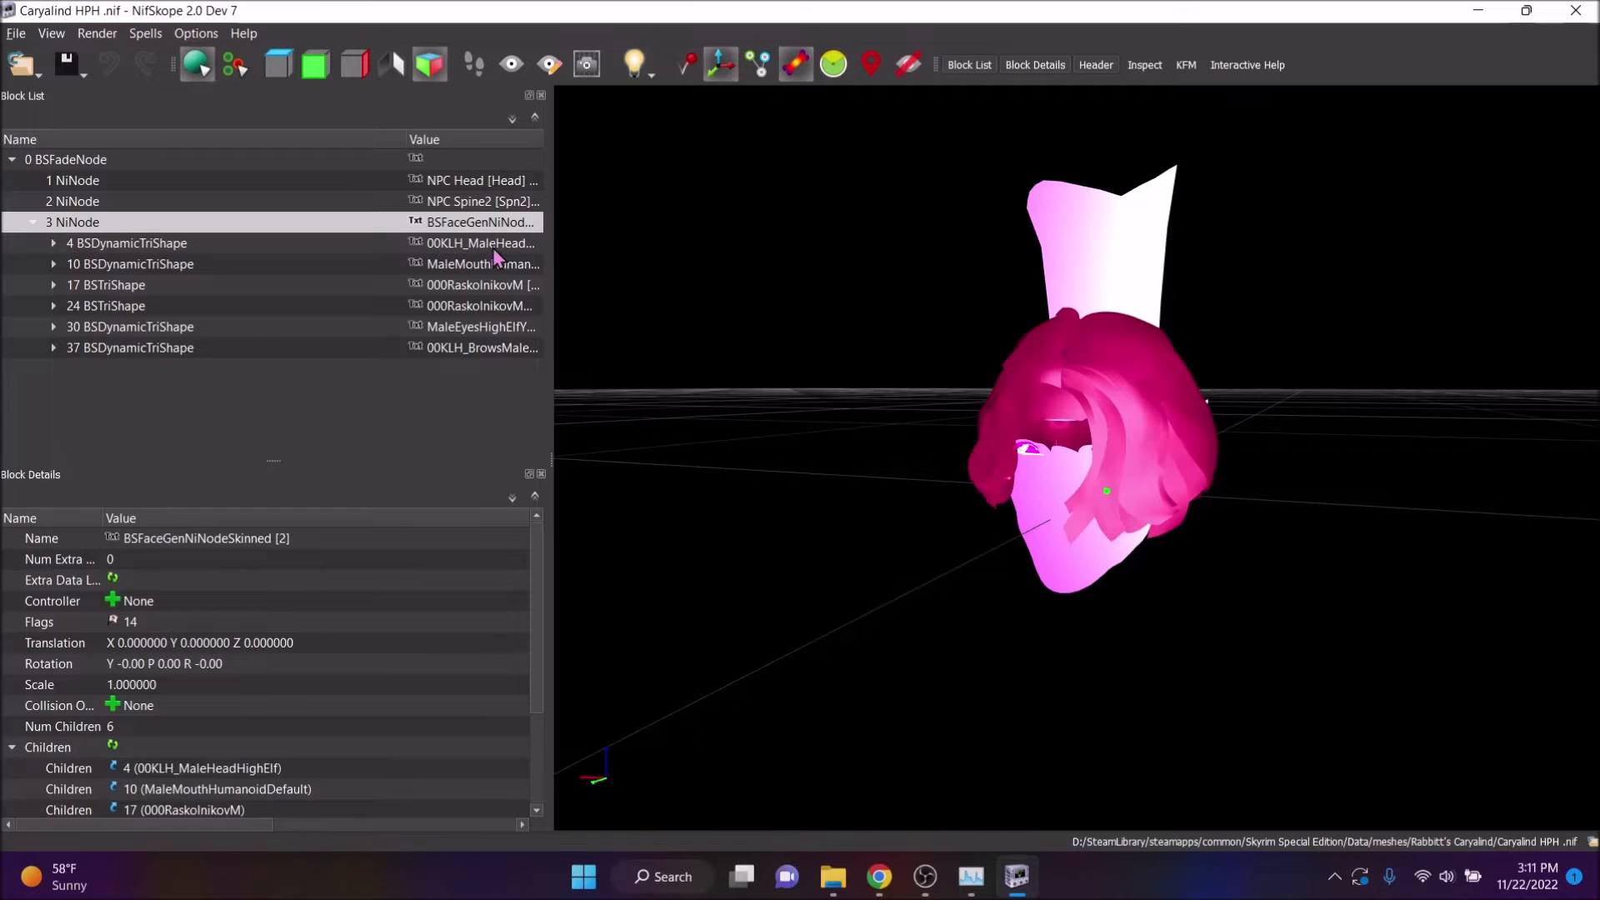
pyautogui.moveTo(1004, 521); pyautogui.dragTo(1069, 453)
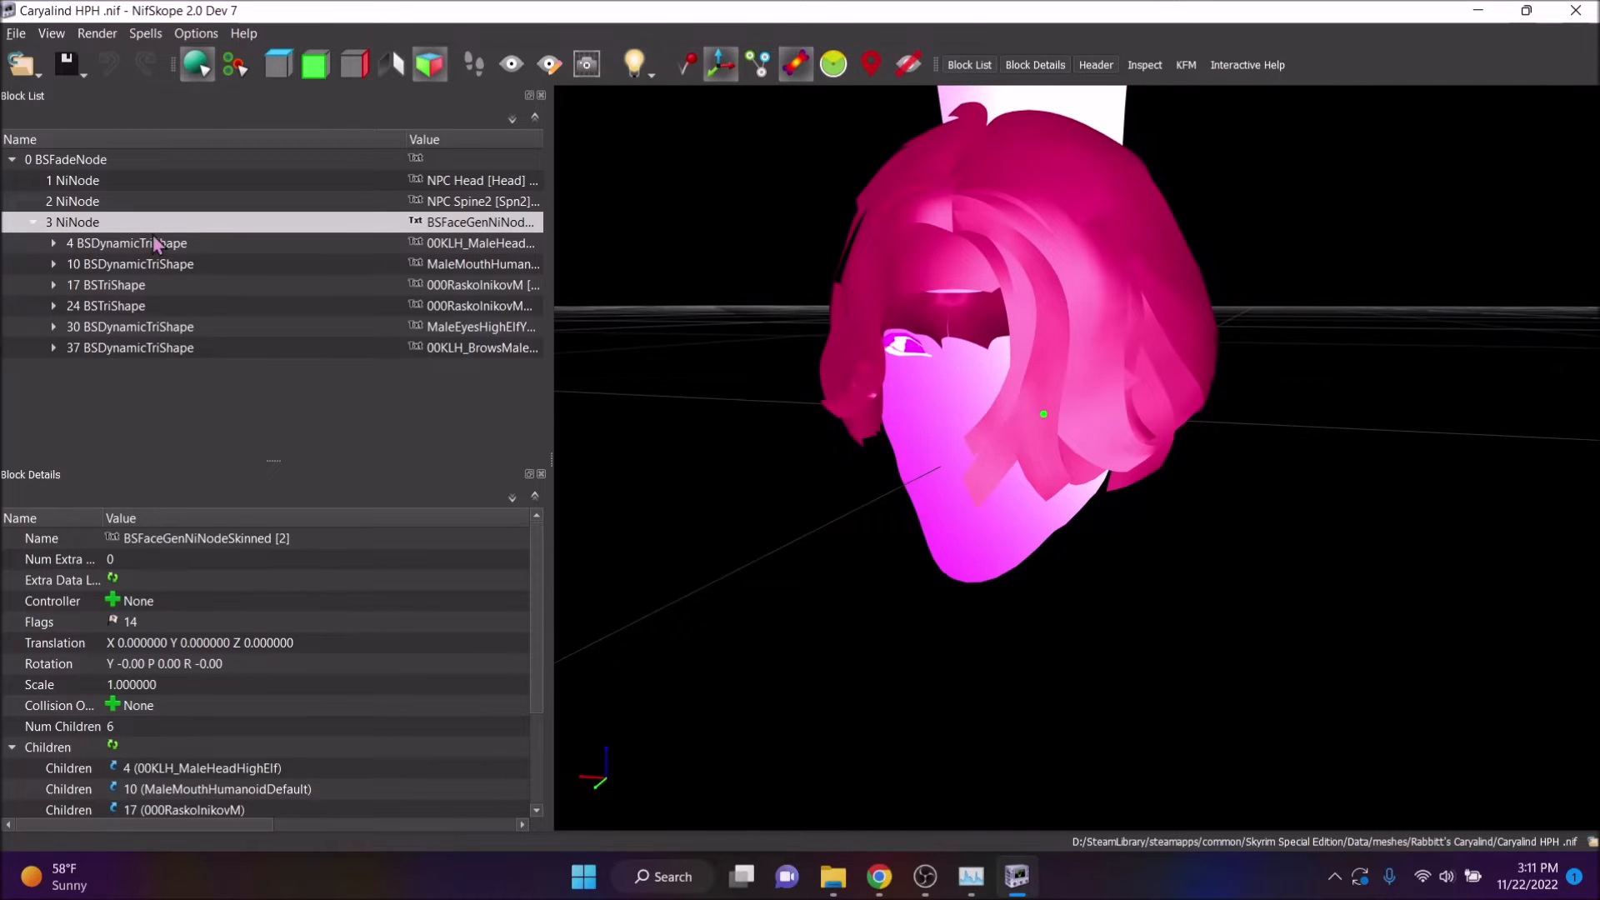
# Highlight each shape block in turn to identify the head, mouth, hair, eye and brow parts
pyautogui.click(127, 243)
pyautogui.click(121, 265)
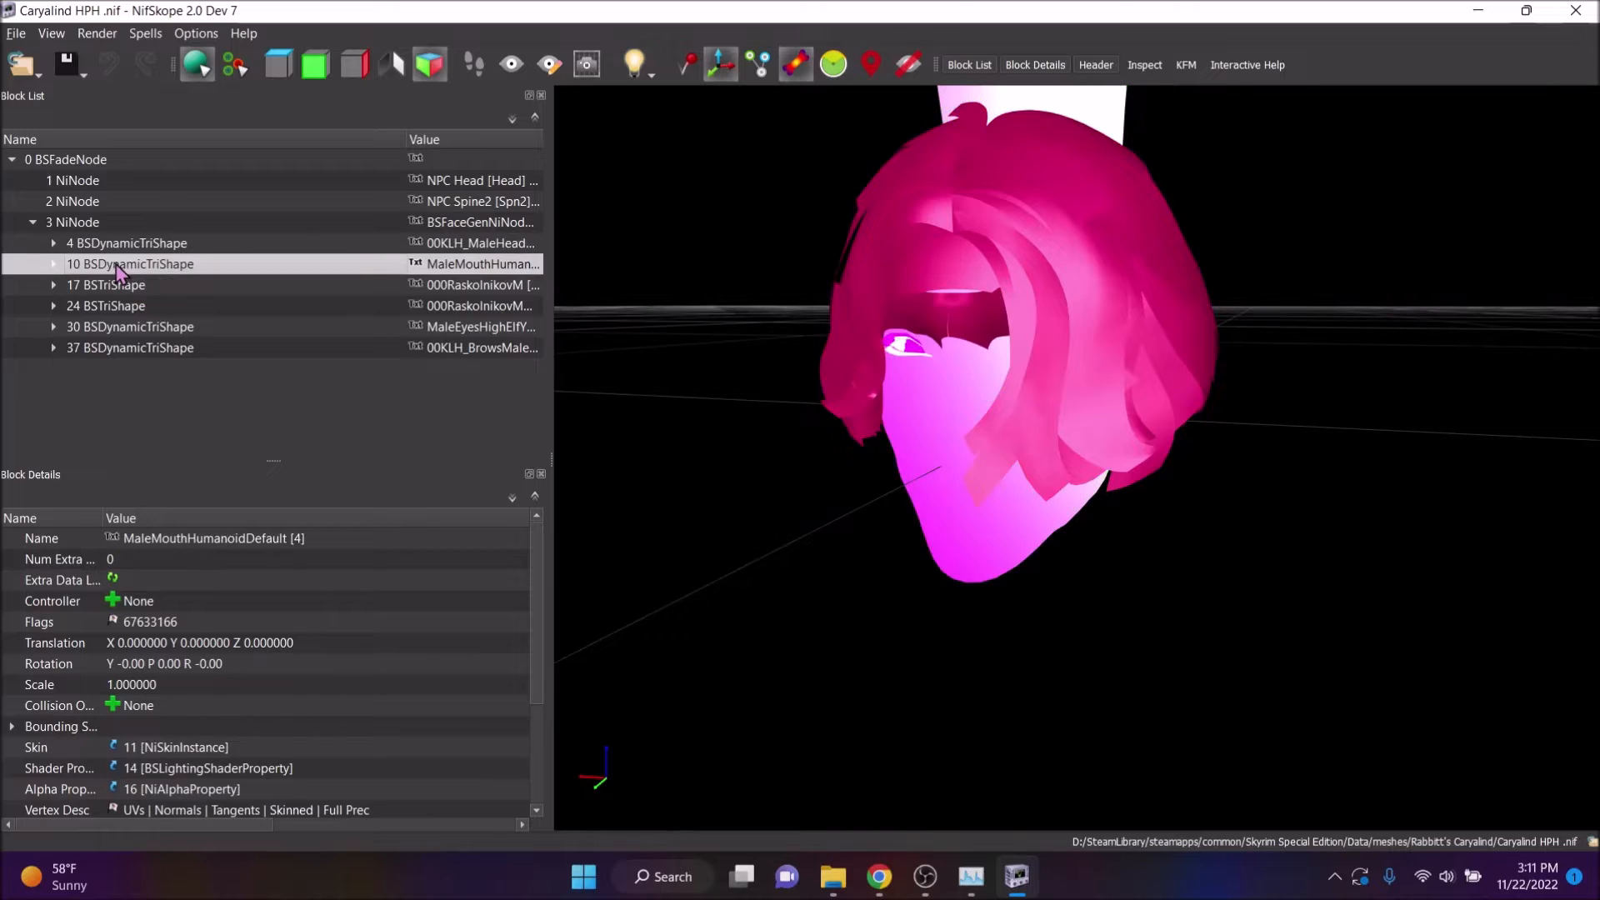
pyautogui.click(119, 284)
pyautogui.click(118, 305)
pyautogui.click(110, 327)
pyautogui.click(108, 346)
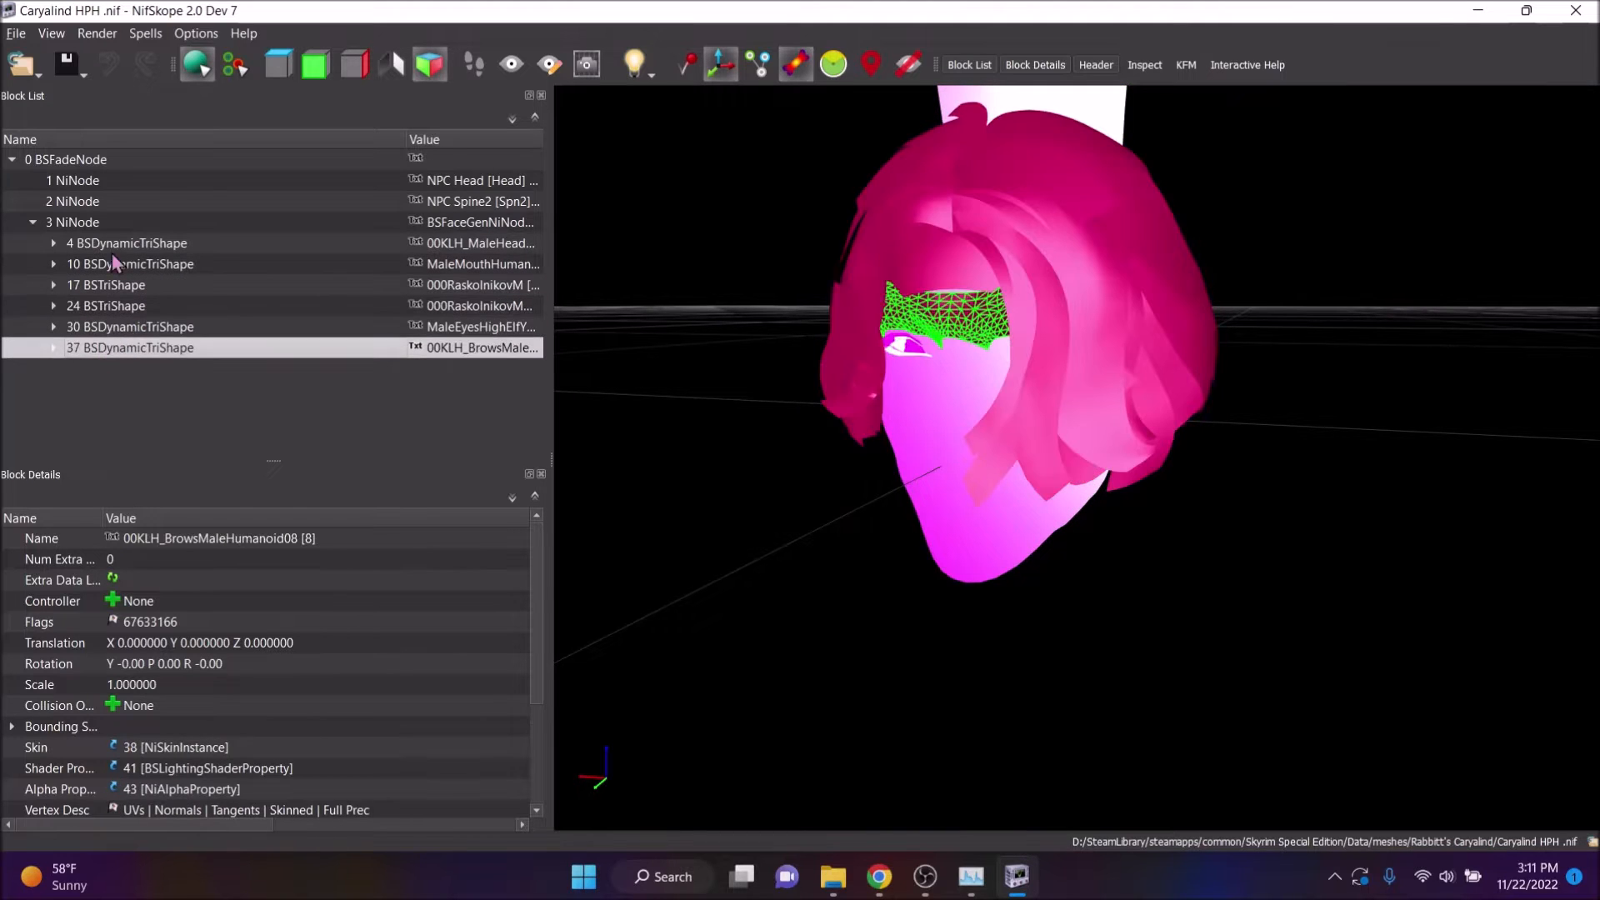
pyautogui.click(127, 247)
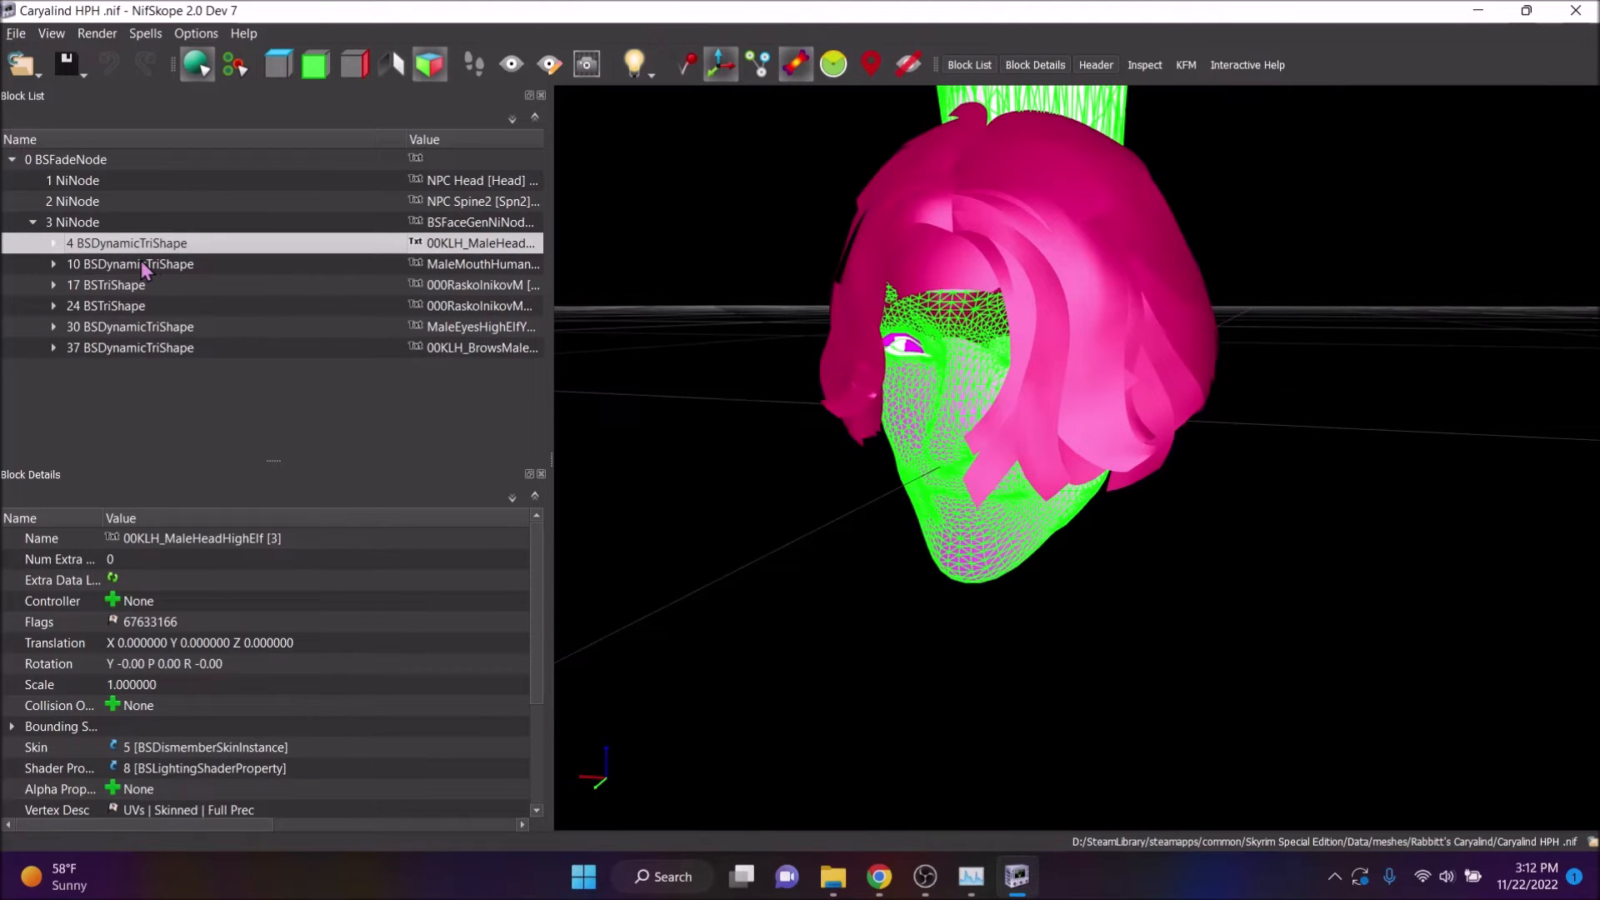
# Expand the MaleHeadHighElf shape down to the BSShaderTextureSet of its lighting shader property
pyautogui.doubleClick(148, 248)
pyautogui.doubleClick(144, 288)
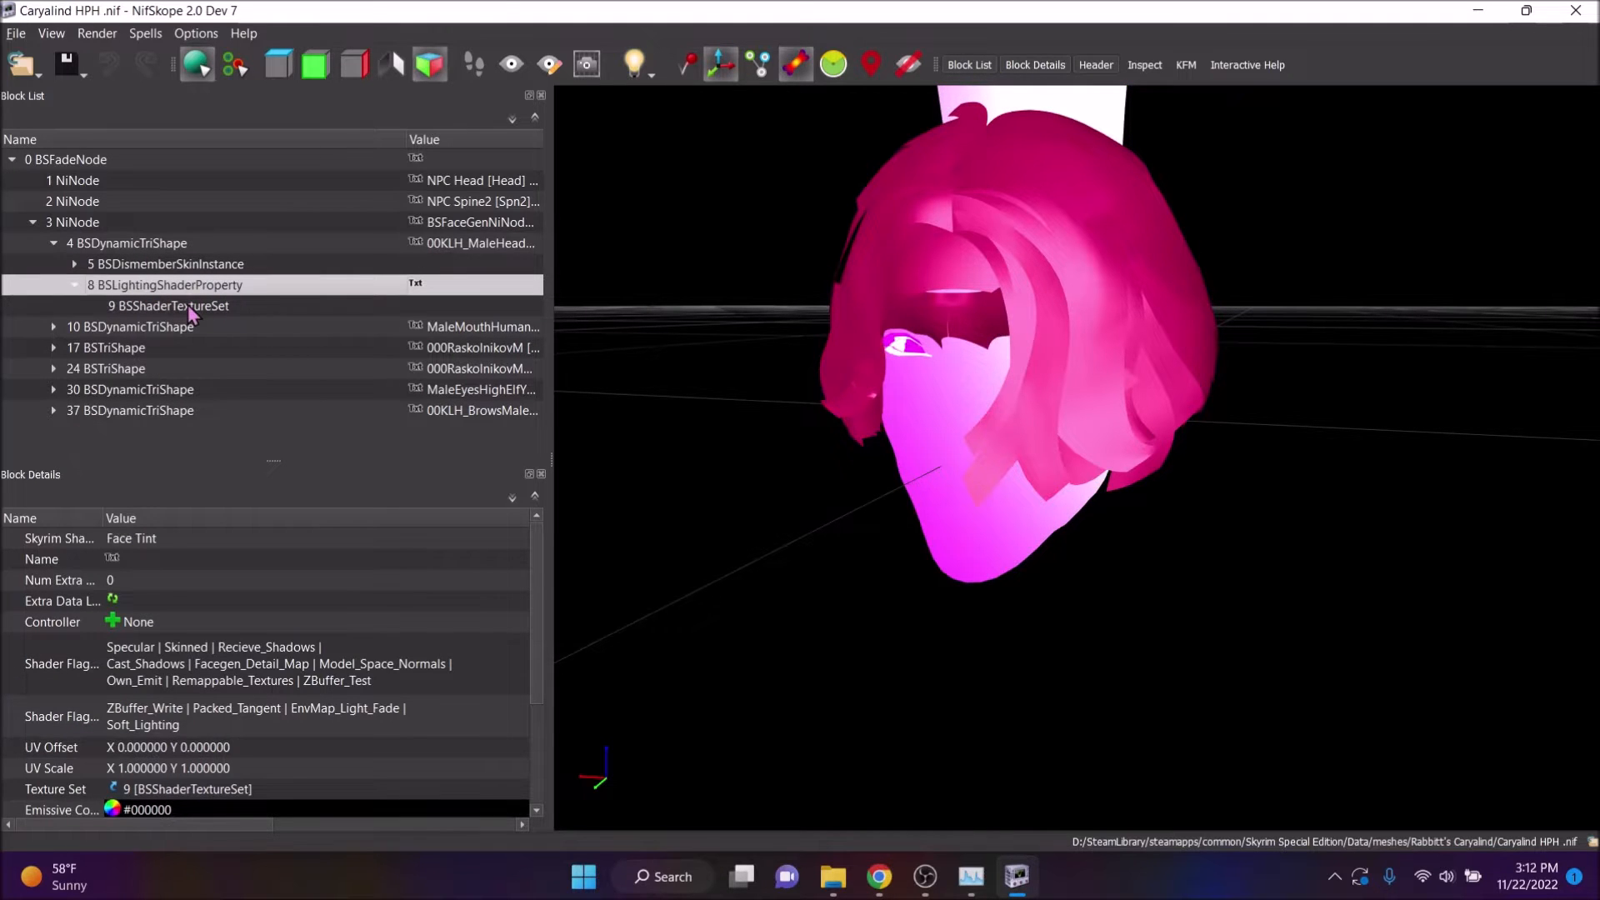
pyautogui.click(188, 307)
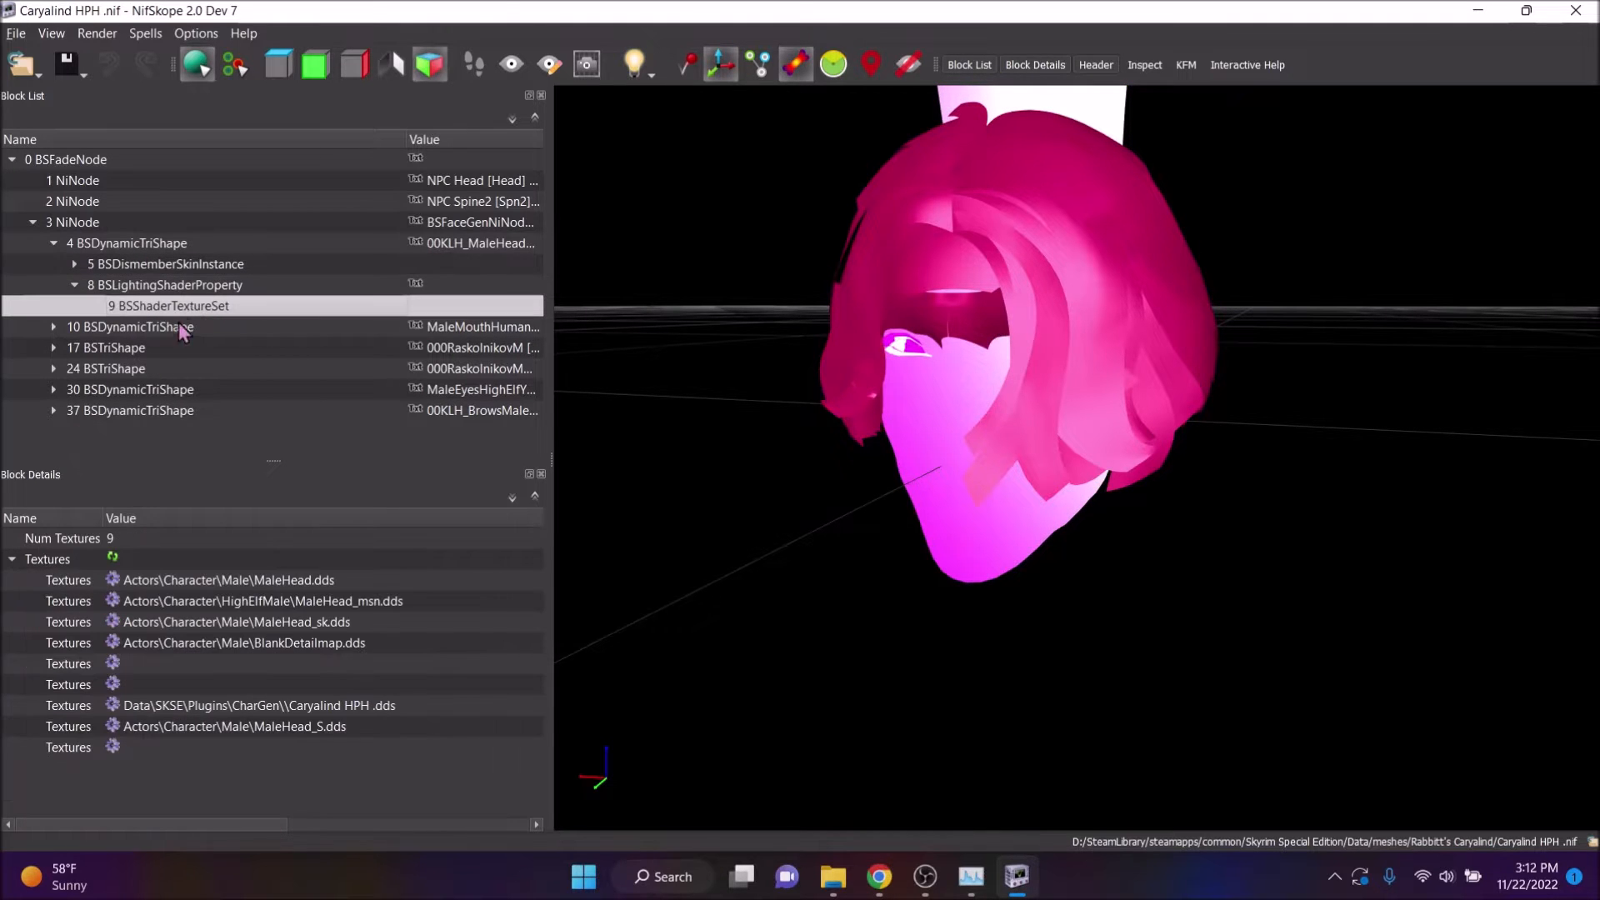
# Replace the head's first texture path with malehead.dds from the Rabbitt's Caryalind textures folder
pyautogui.click(114, 579)
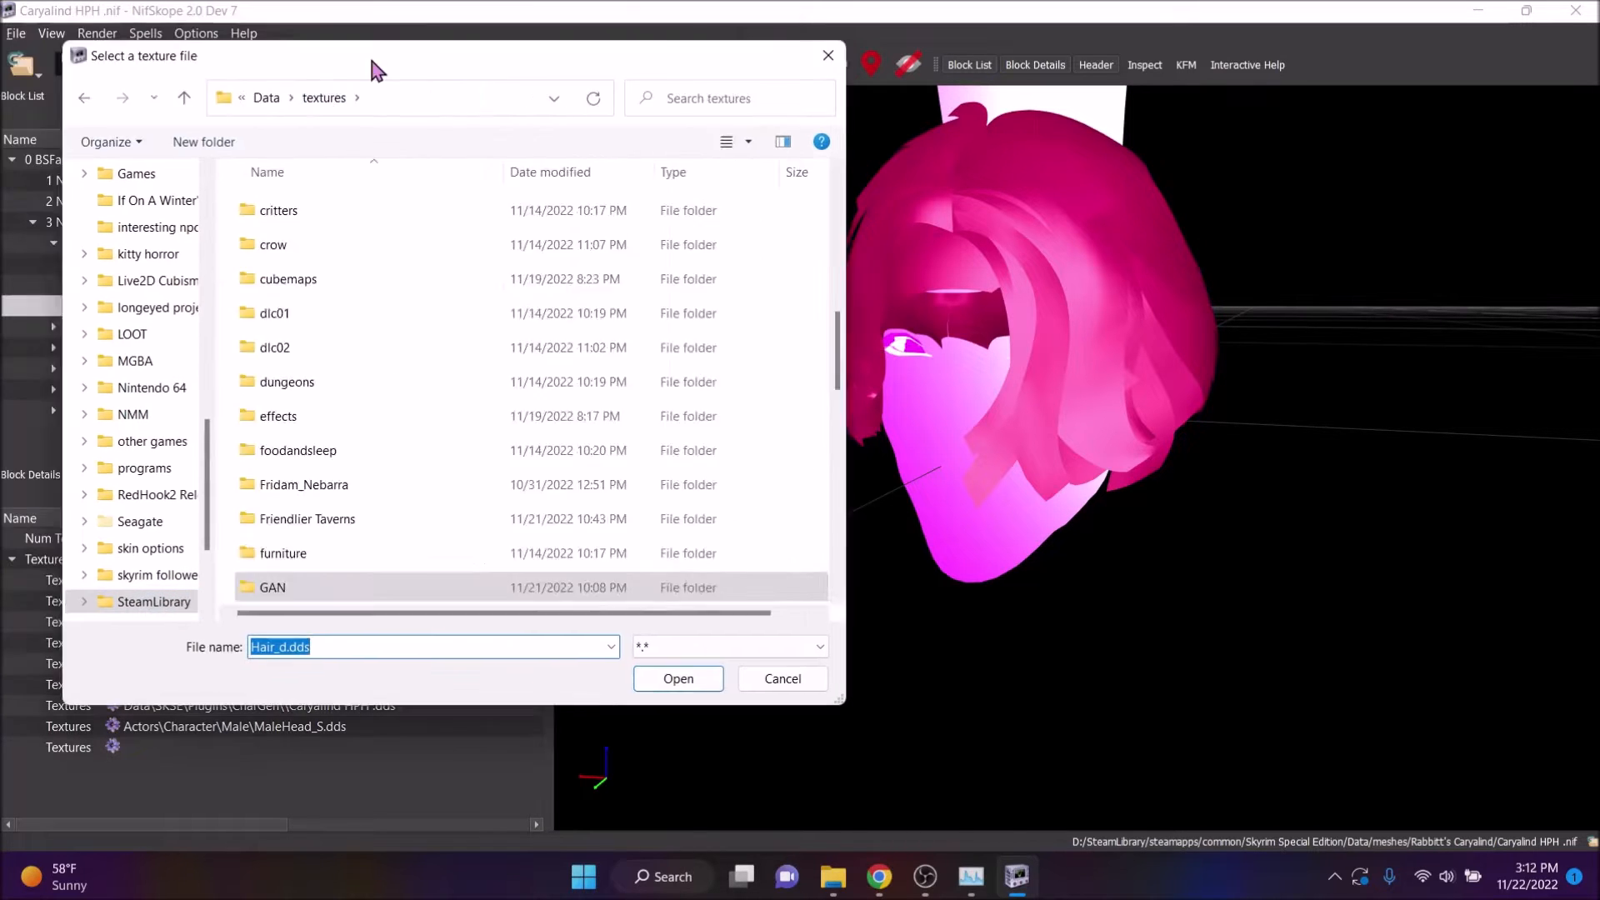
pyautogui.moveTo(371, 60); pyautogui.dragTo(973, 108)
pyautogui.doubleClick(988, 513)
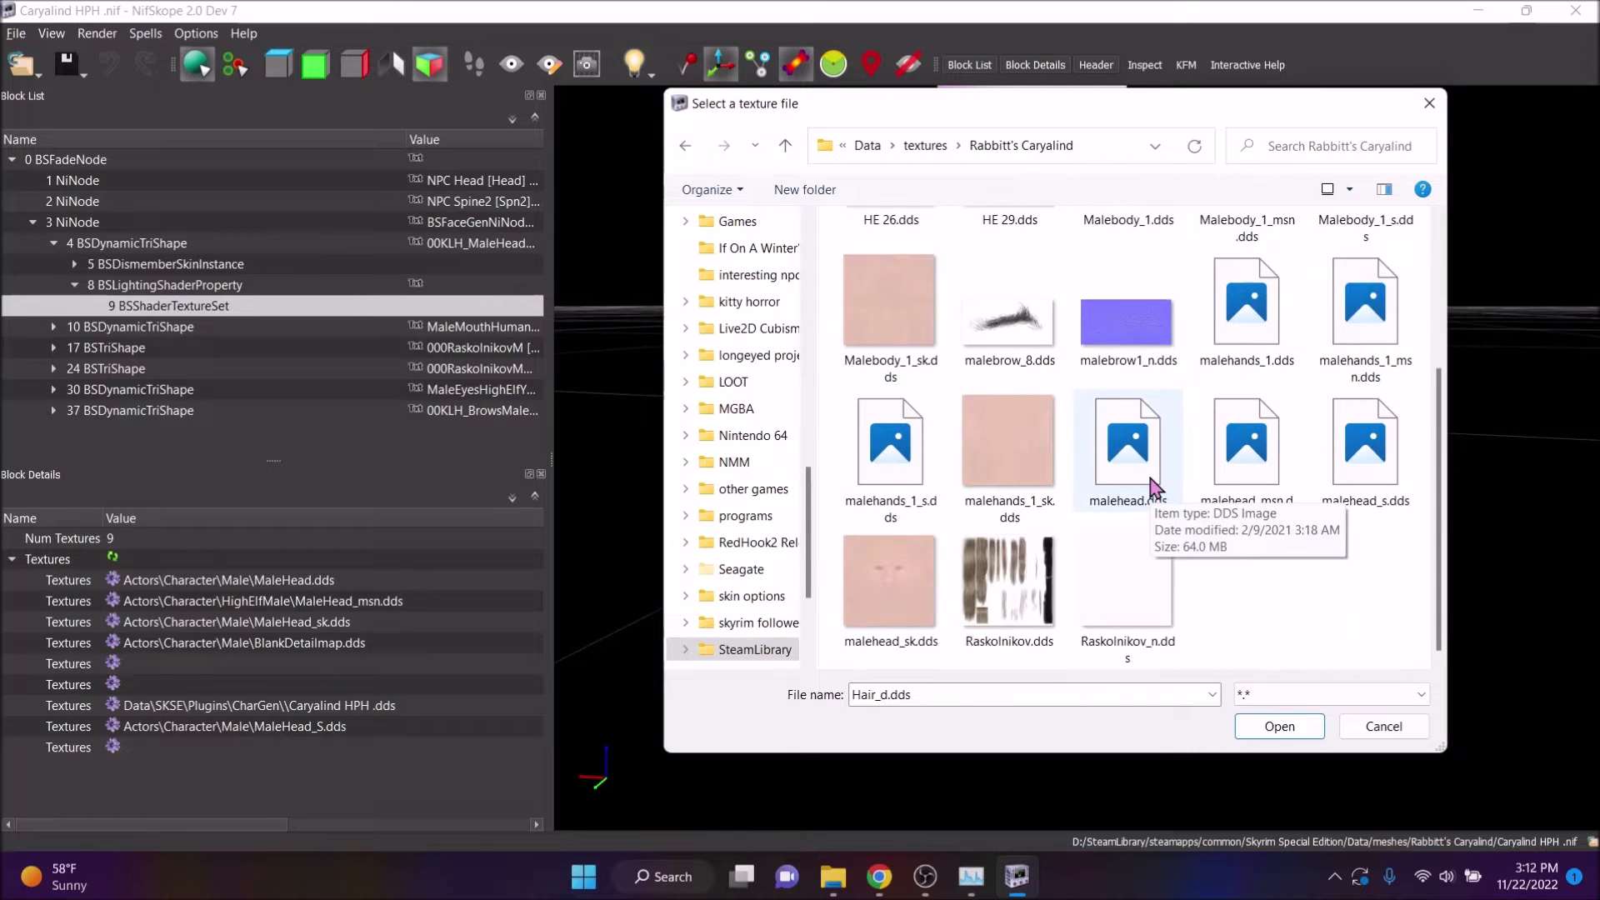
pyautogui.doubleClick(1129, 446)
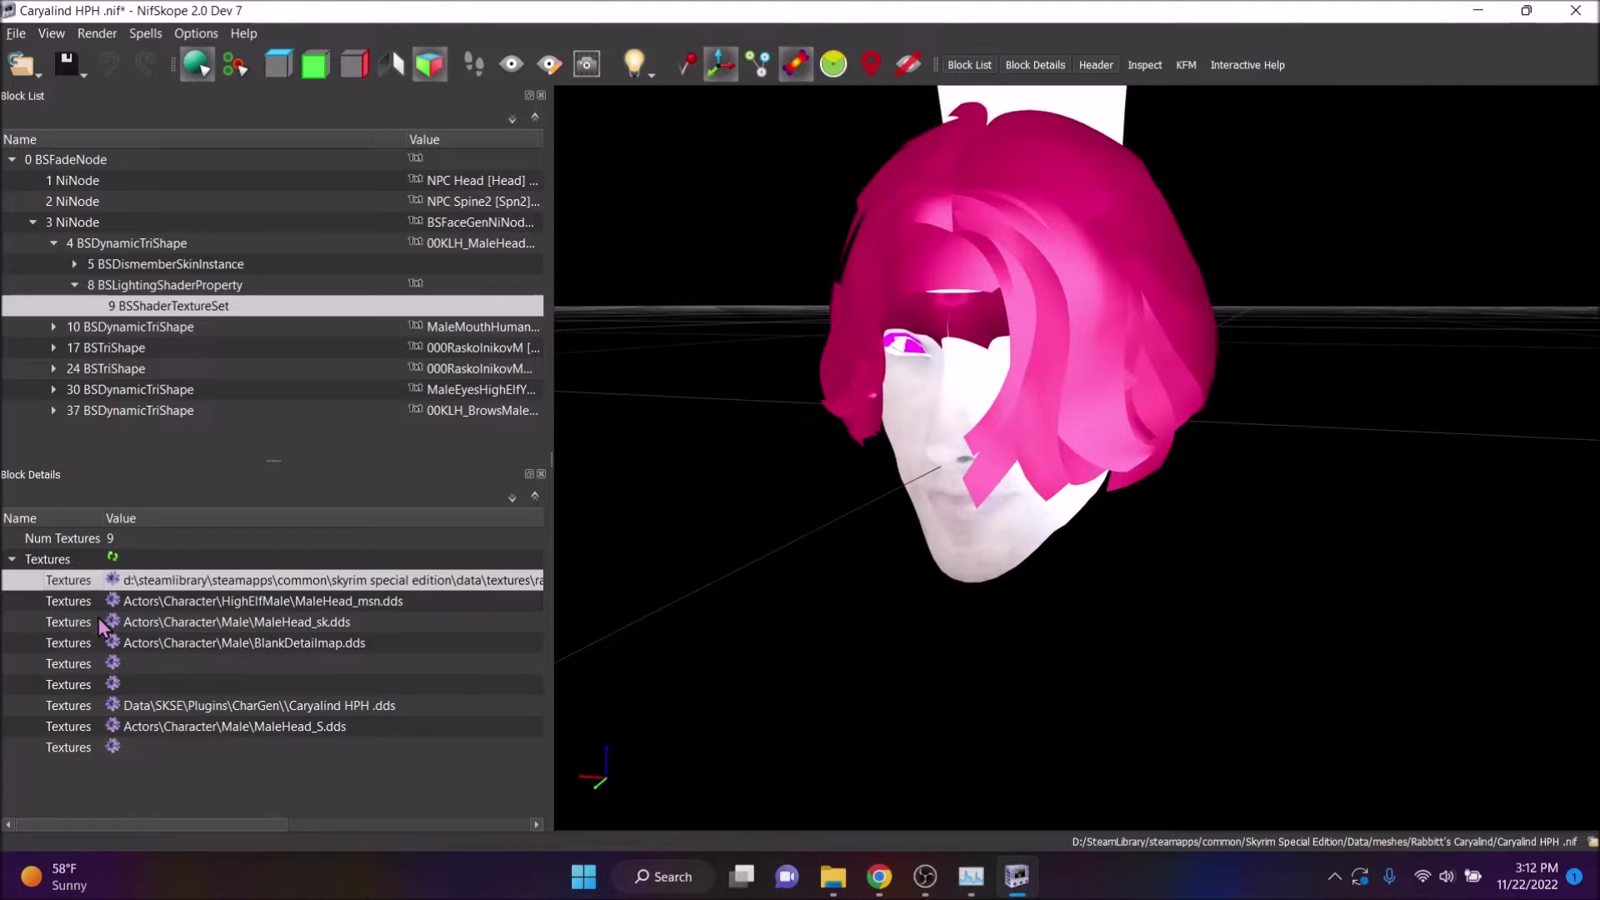
# Point the head's MaleHead_msn and MaleHead_sk texture paths to malehead_msn.dds and malehead_sk.dds in Rabbitt's Caryalind
pyautogui.click(110, 616)
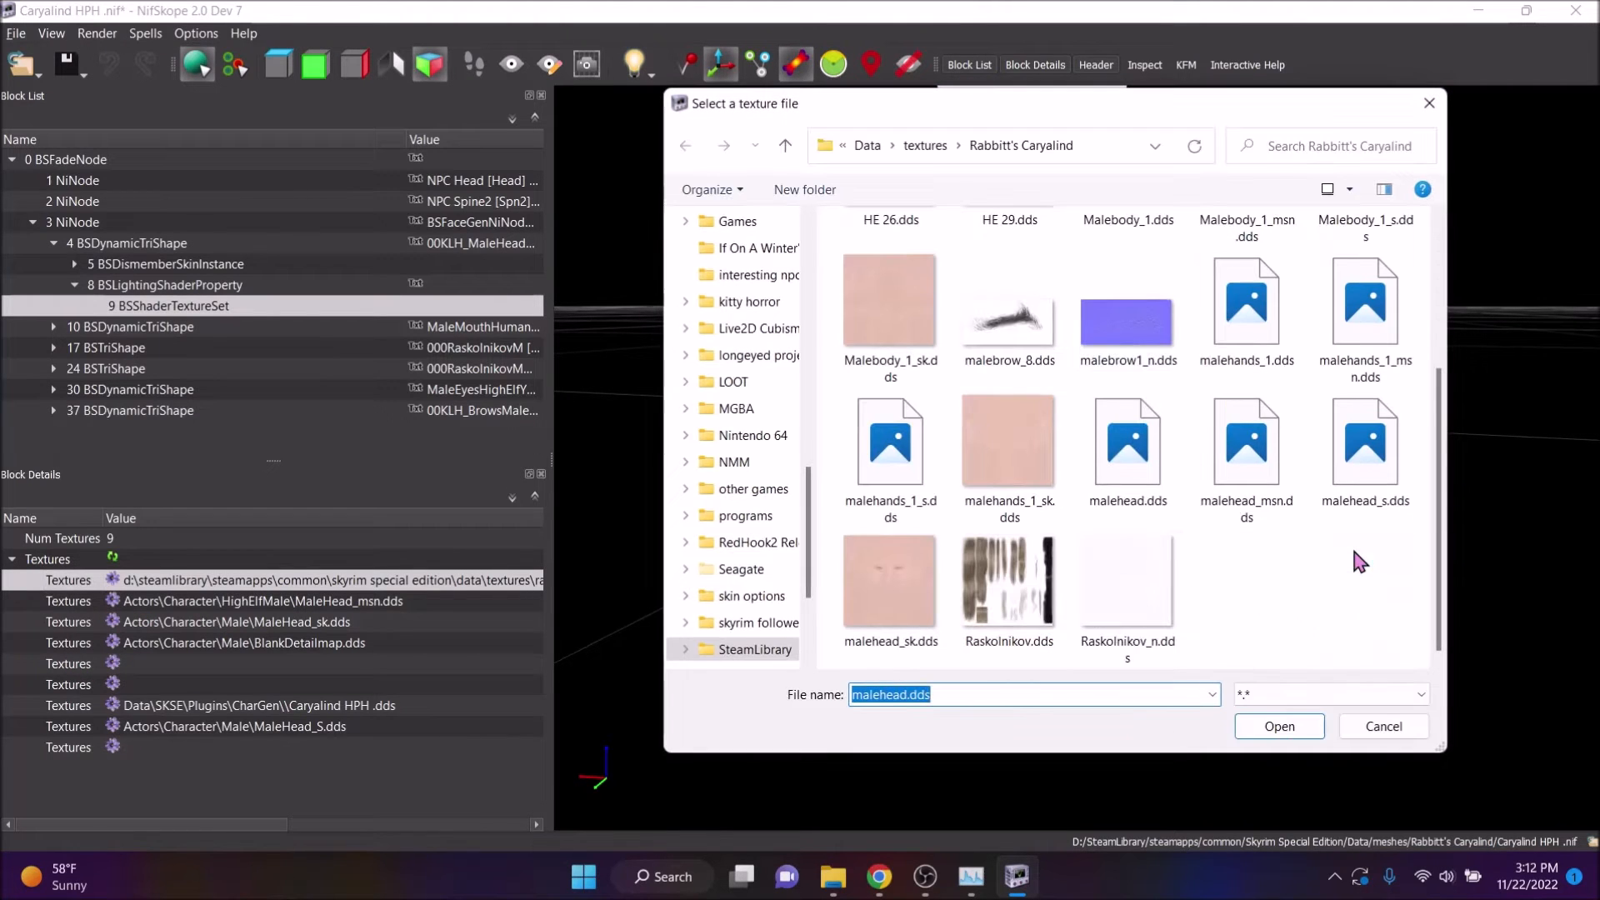
pyautogui.doubleClick(1244, 500)
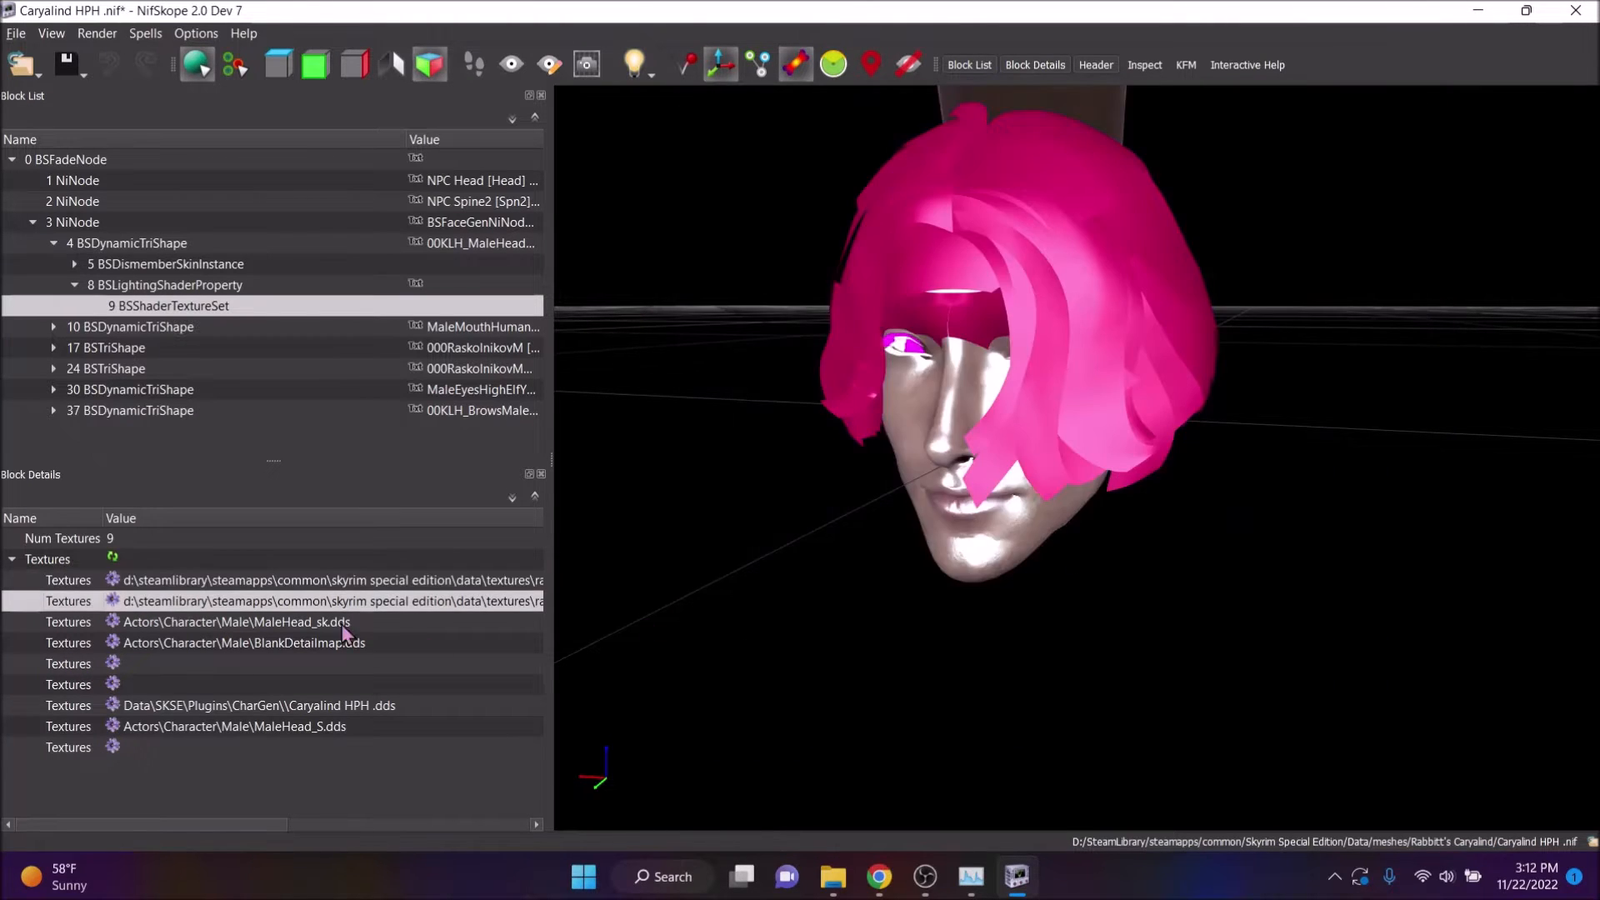
pyautogui.click(116, 627)
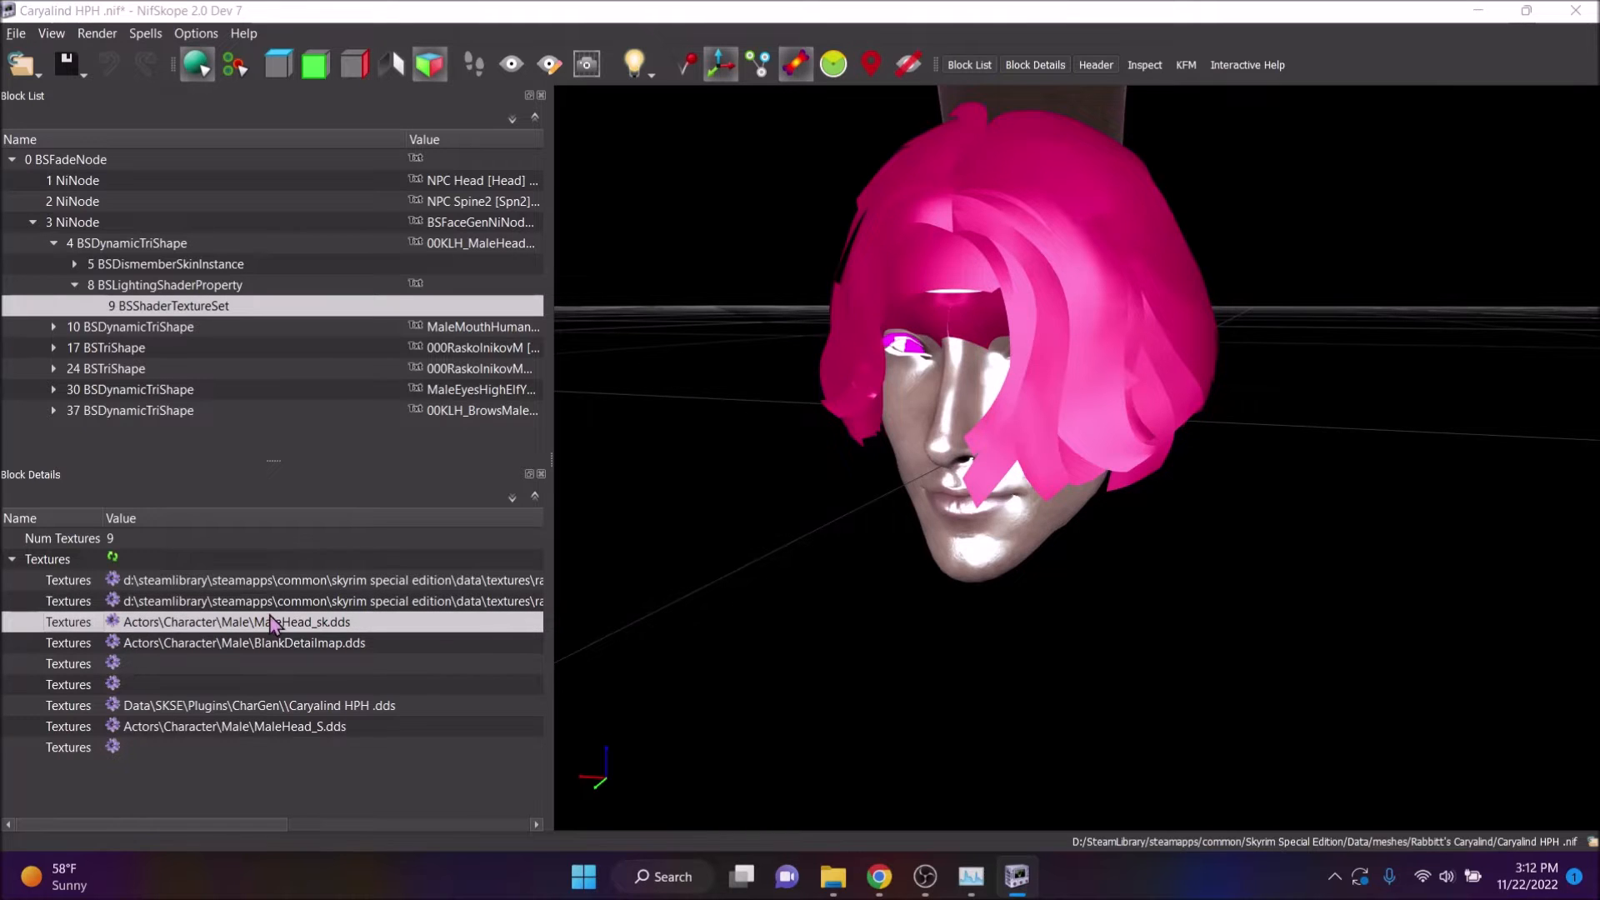
pyautogui.click(112, 622)
pyautogui.doubleClick(887, 575)
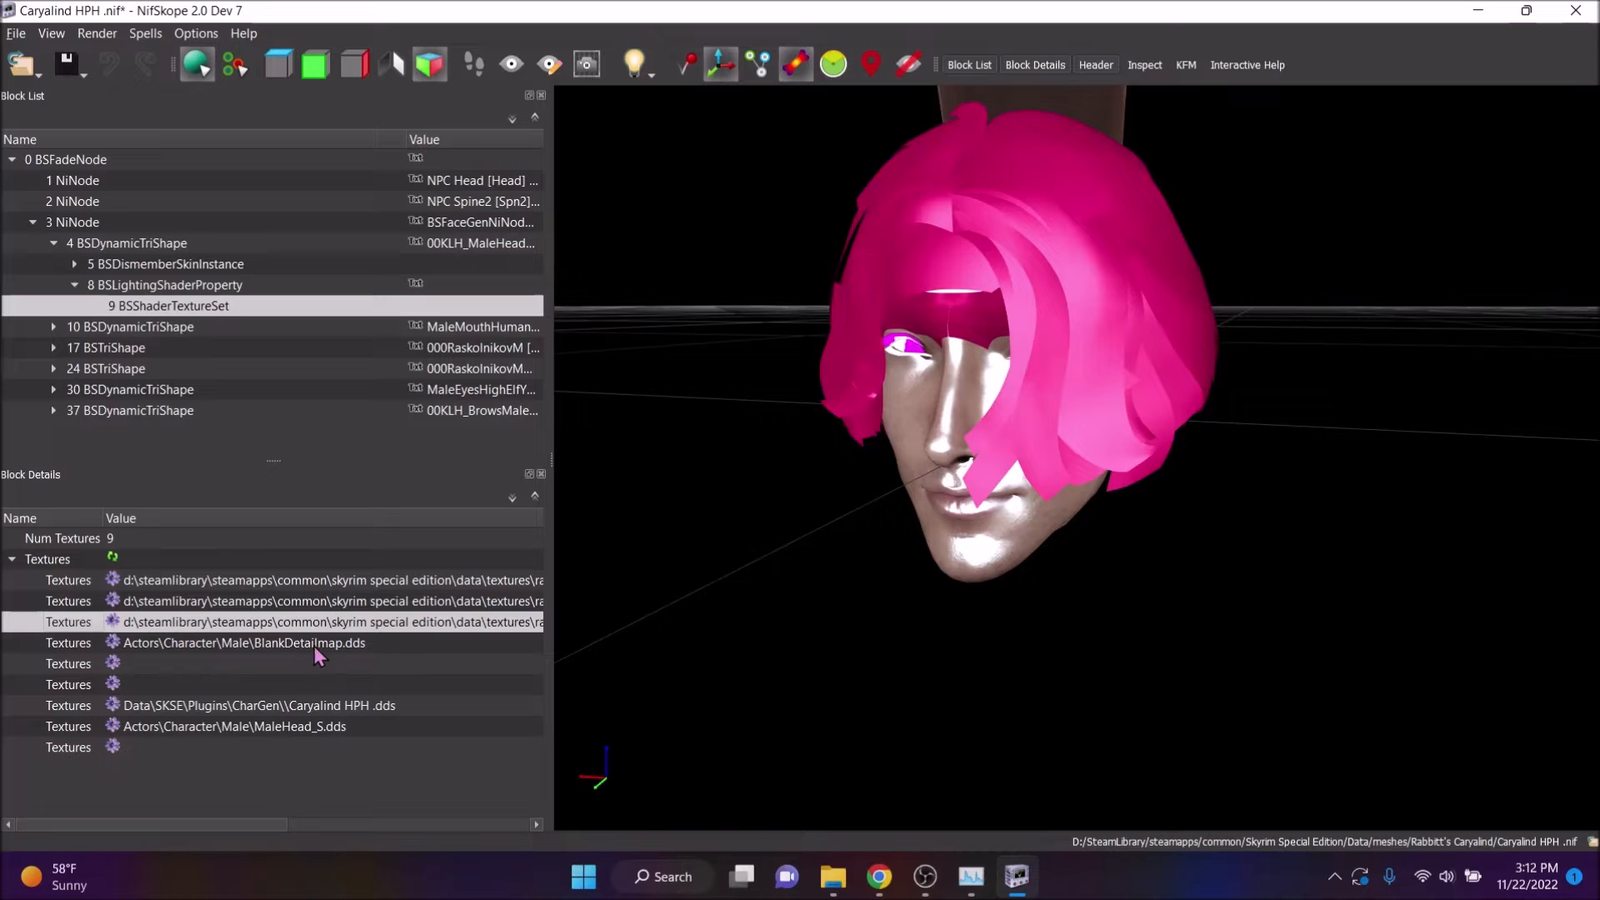
# Replace the head's CharGen tint texture path with Caryalind HPH .dds from the Rabbitt's Caryalind textures folder
pyautogui.click(114, 705)
pyautogui.scroll(-3, 1285, 629)
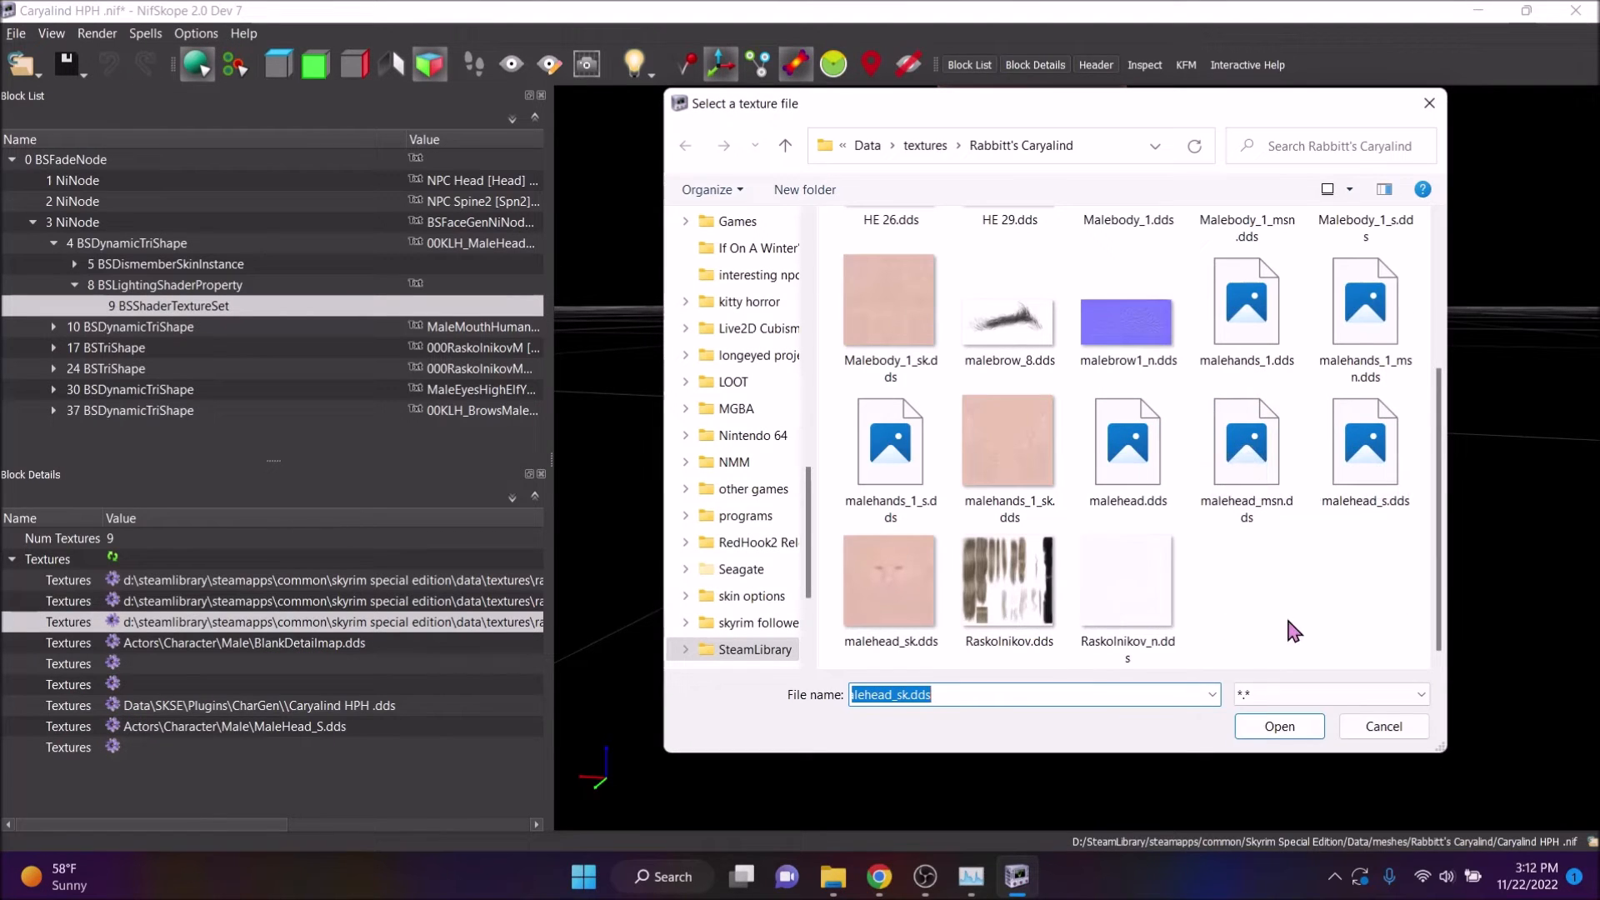
pyautogui.scroll(3, 1145, 567)
pyautogui.click(1166, 267)
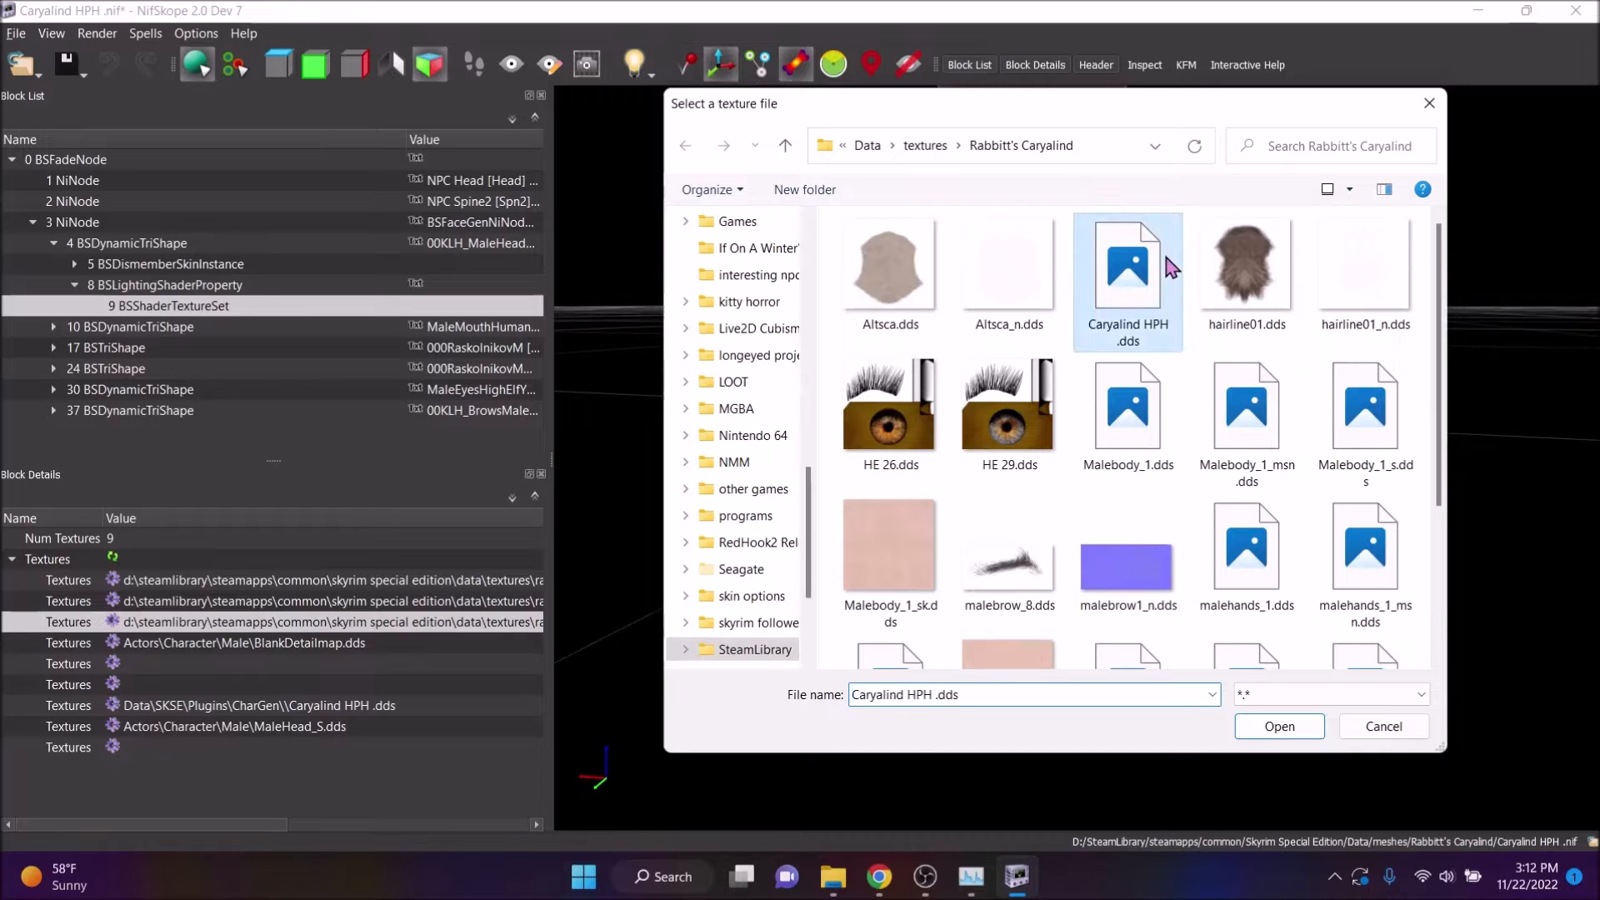
pyautogui.doubleClick(1166, 267)
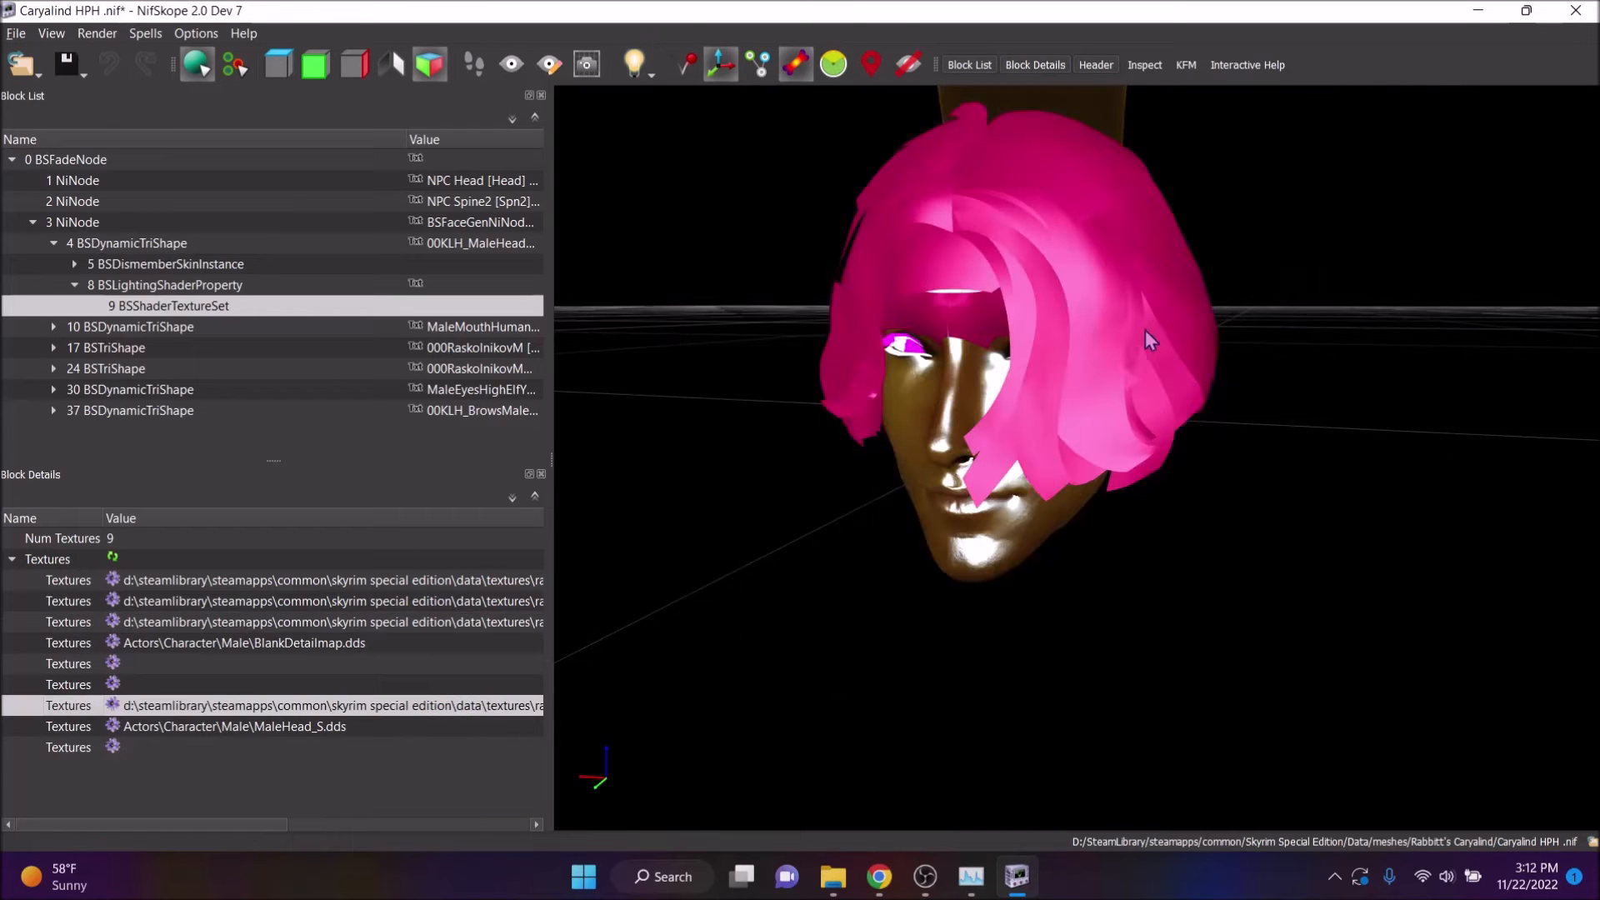
# Replace the head's MaleHead_S texture path with malehead_s.dds from the Rabbitt's Caryalind textures folder
pyautogui.click(113, 744)
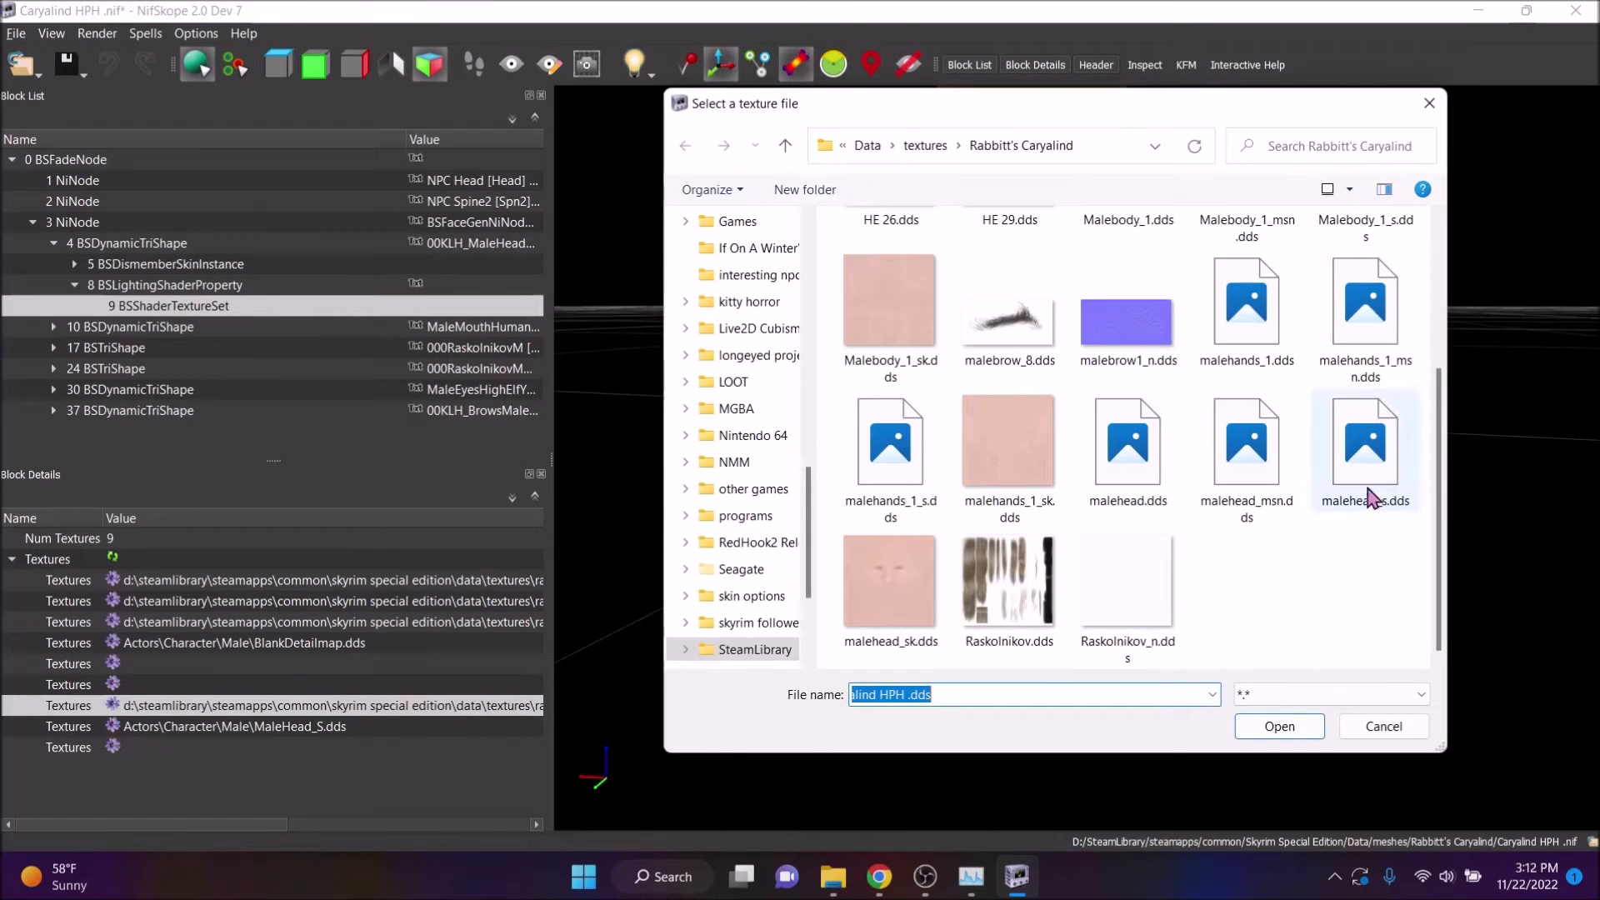
pyautogui.doubleClick(1365, 446)
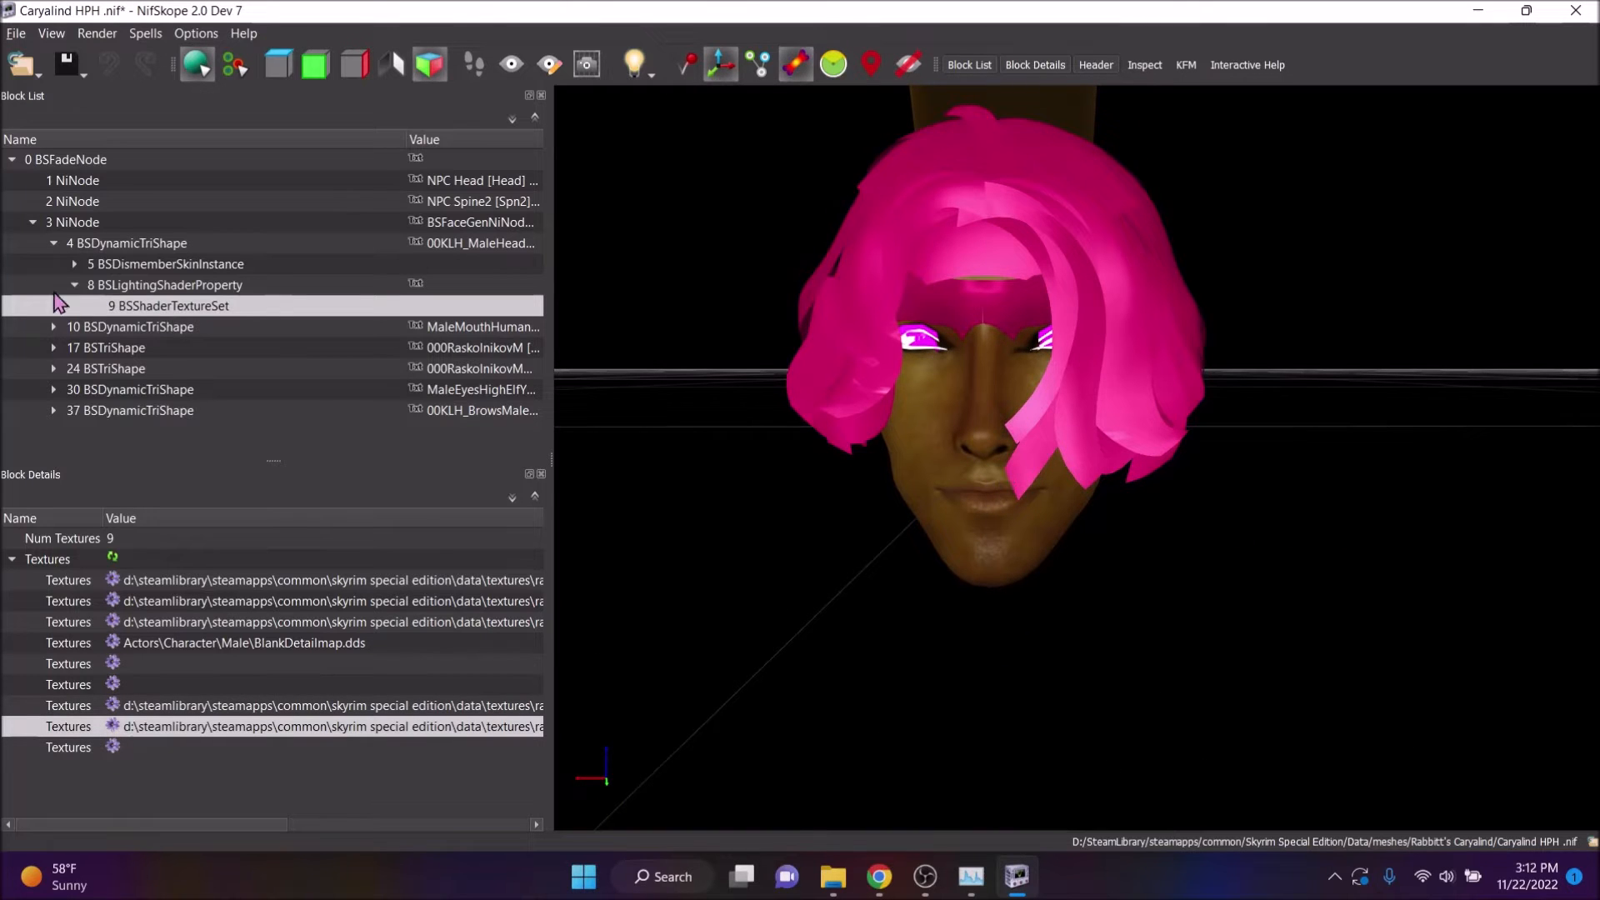
# Examine the texture paths in the mouth shape's BSShaderTextureSet, leaving them as they are, and collapse the shape again
pyautogui.doubleClick(147, 330)
pyautogui.doubleClick(156, 350)
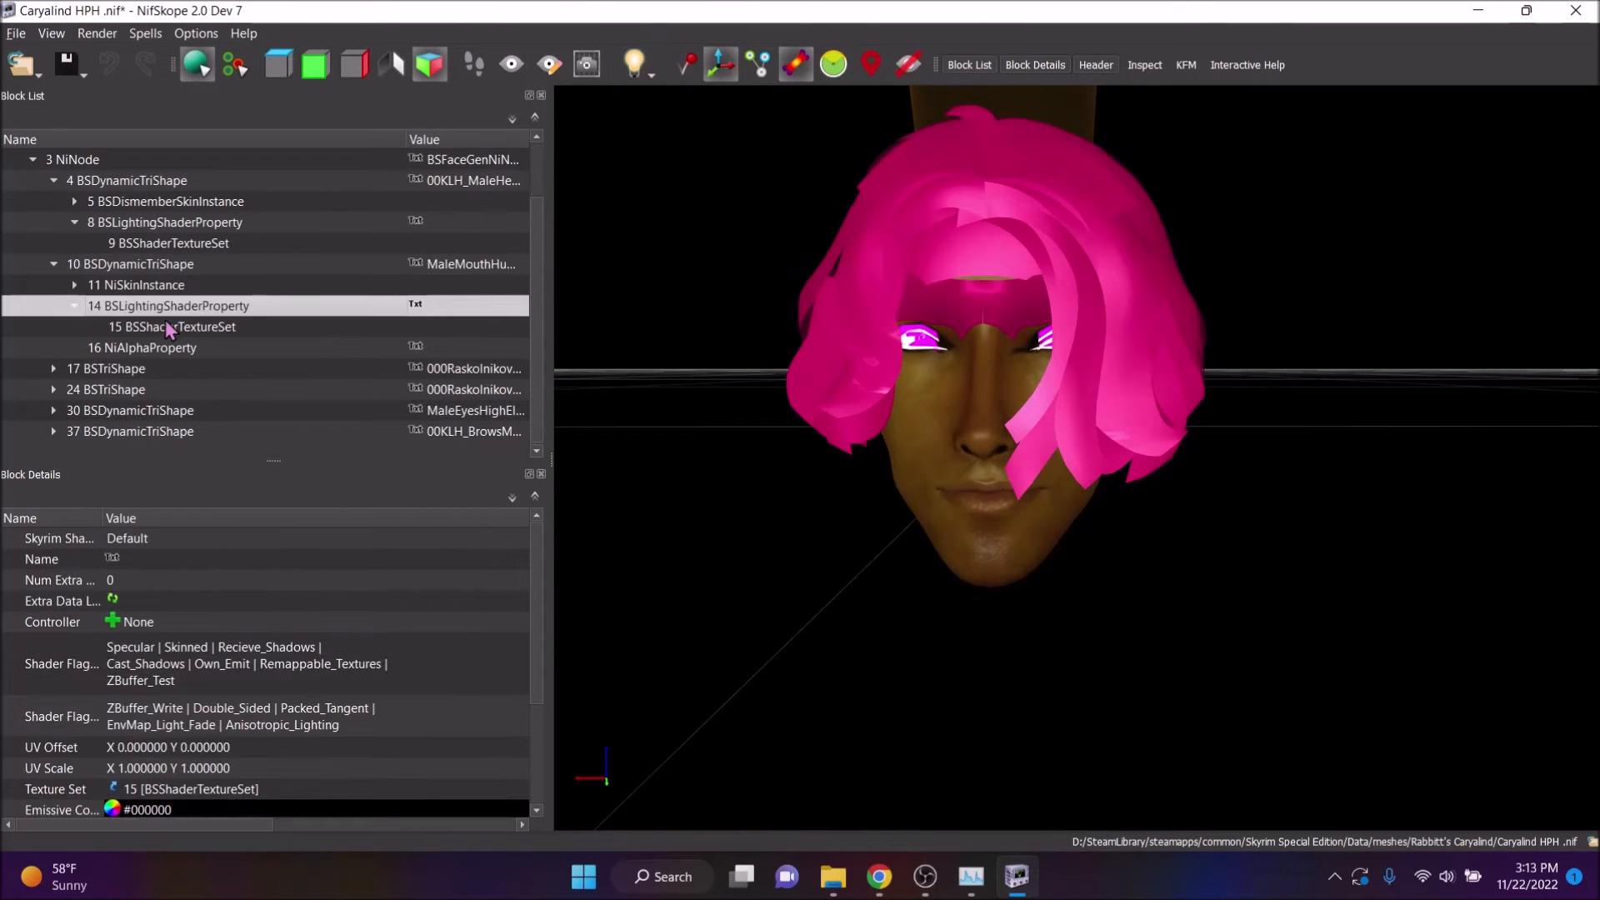
pyautogui.click(165, 325)
pyautogui.click(111, 581)
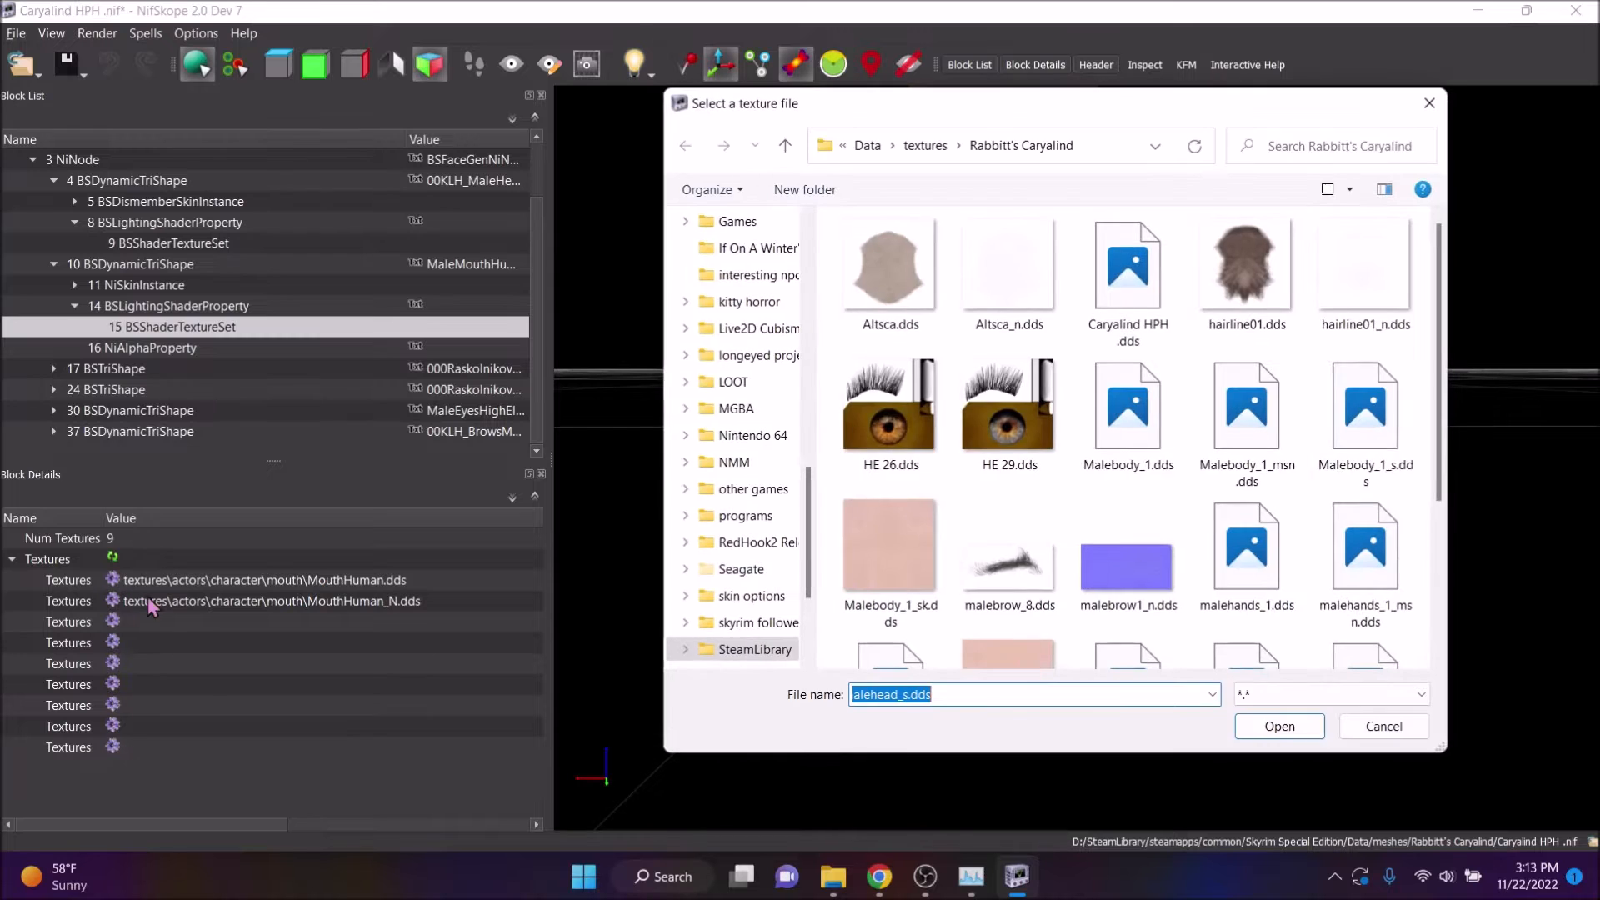
pyautogui.click(1430, 104)
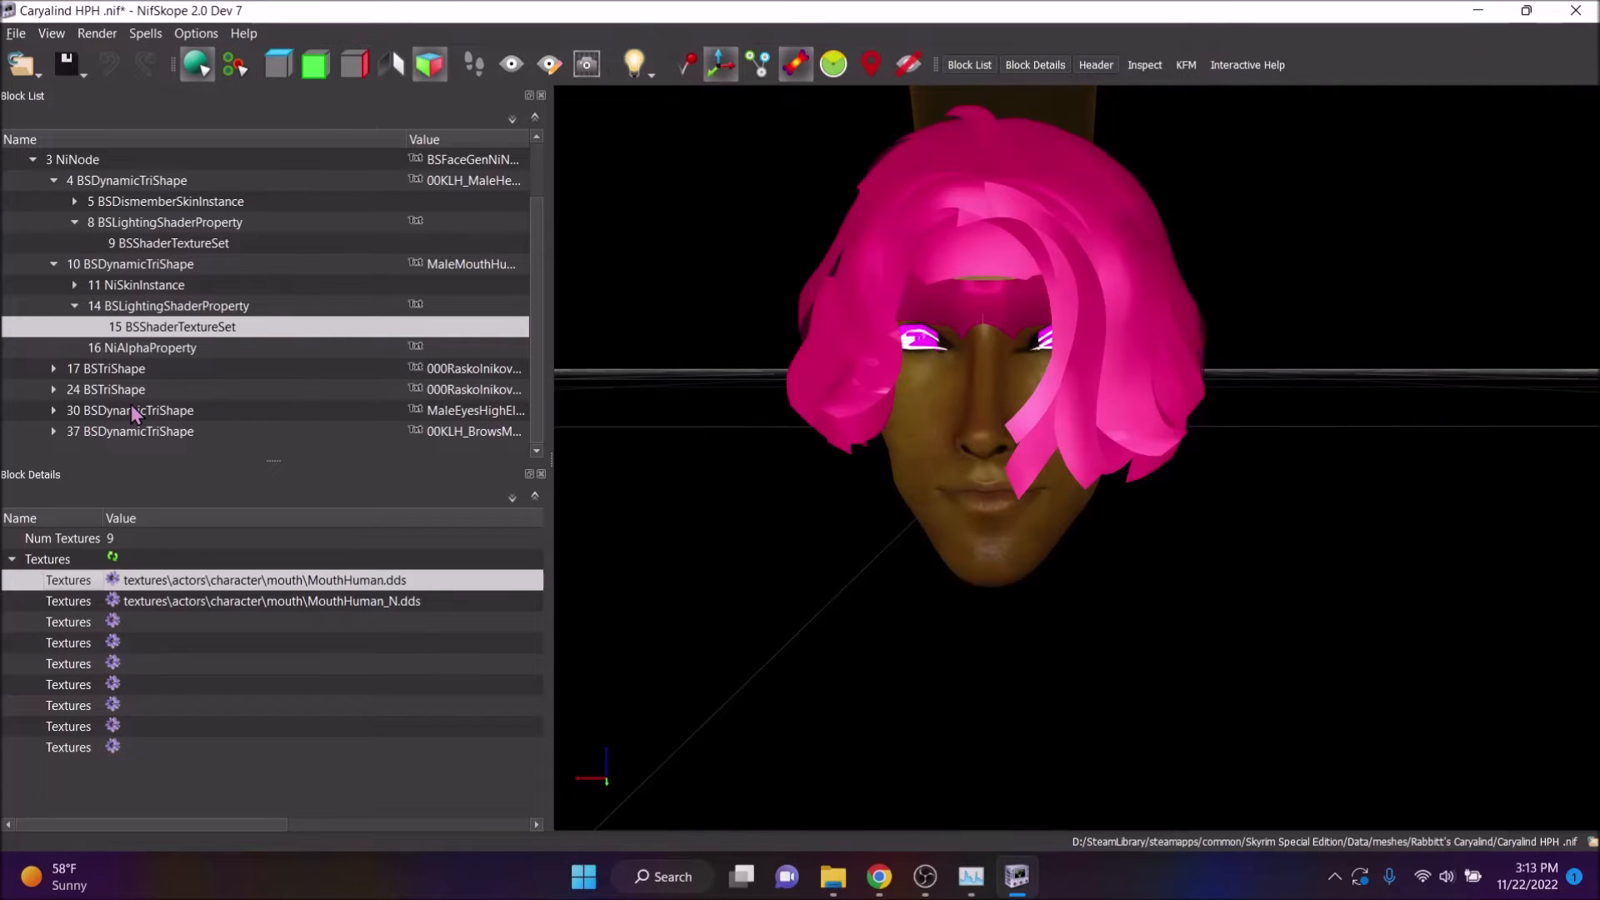
pyautogui.doubleClick(147, 306)
pyautogui.doubleClick(144, 284)
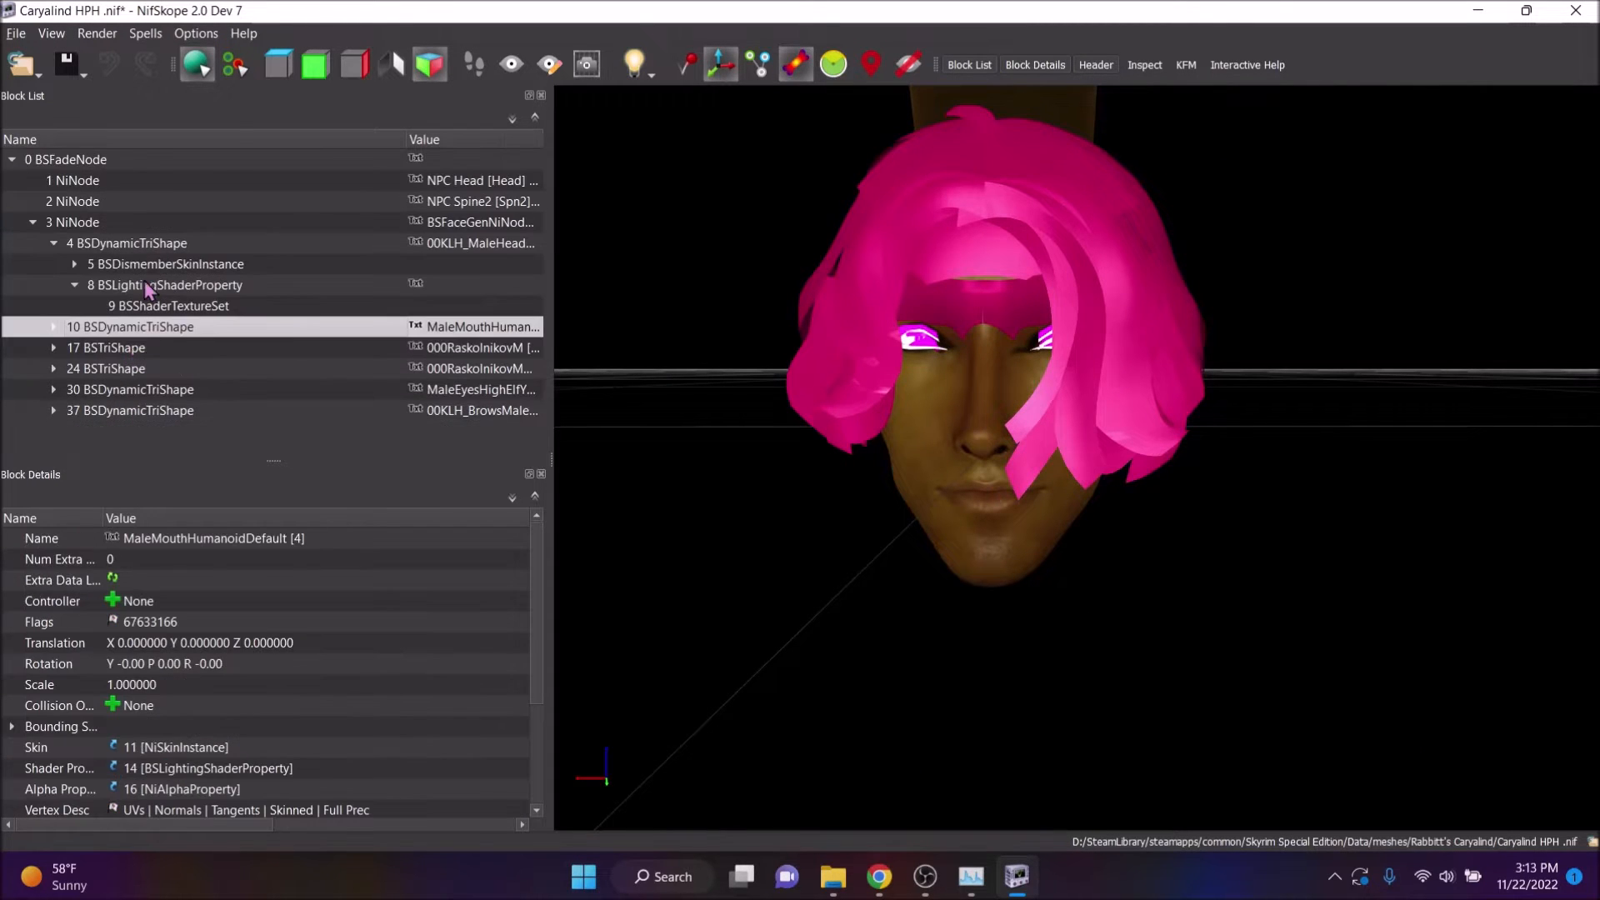
# Point block 17 hair shape's two texture paths to Raskolnikov.dds and Raskolnikov_n.dds in the Rabbitt's Caryalind textures folder
pyautogui.doubleClick(125, 347)
pyautogui.doubleClick(158, 348)
pyautogui.click(160, 355)
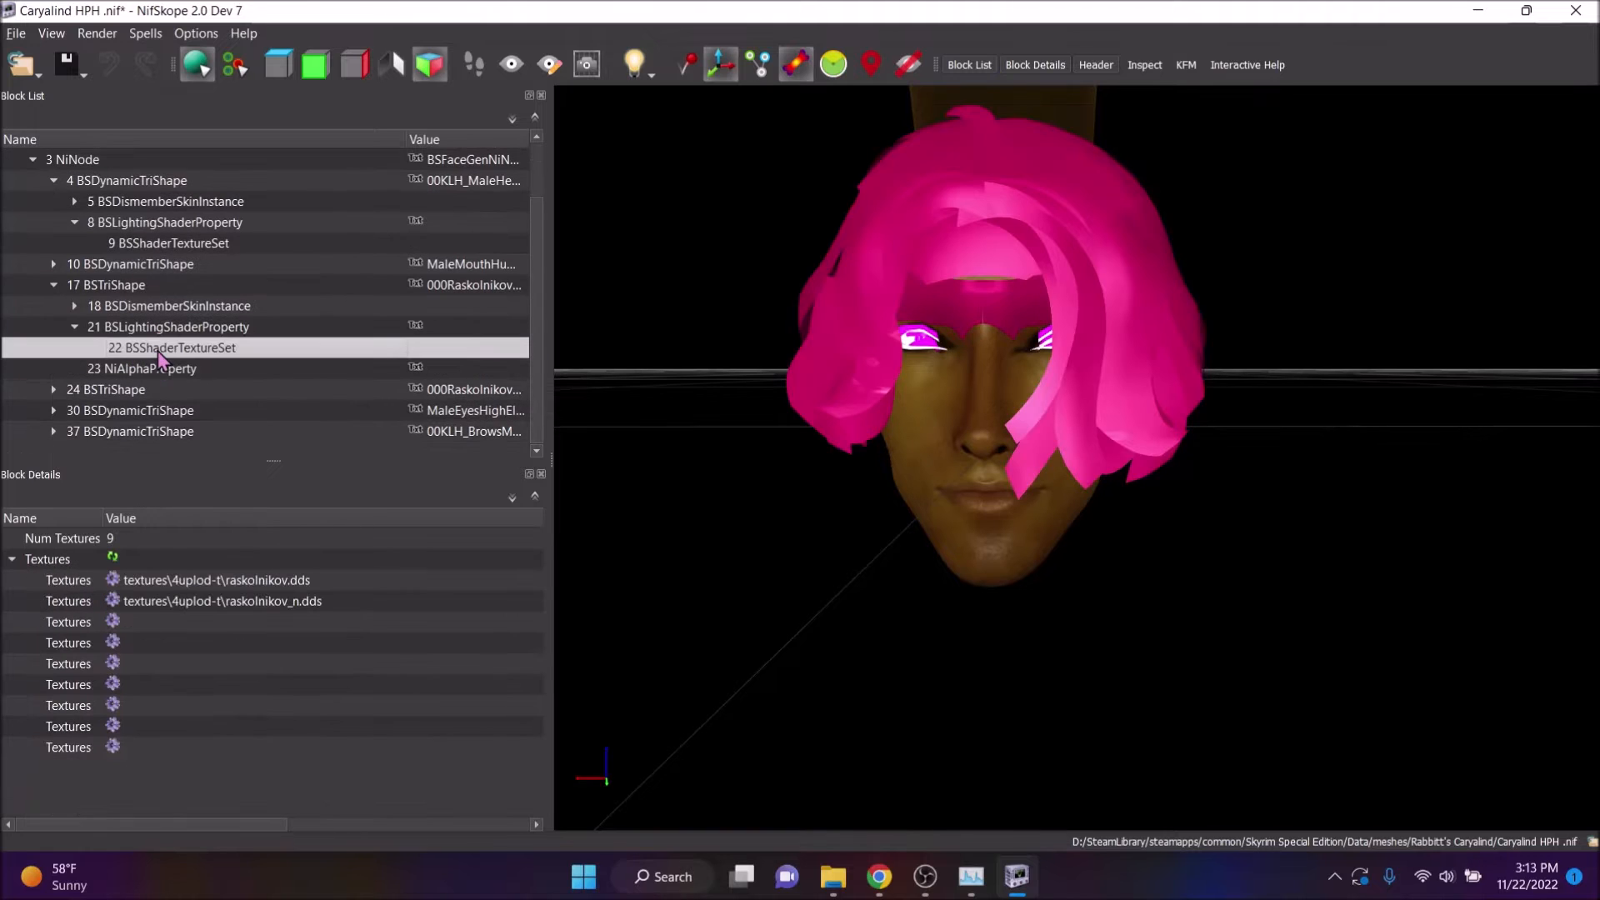
pyautogui.click(113, 580)
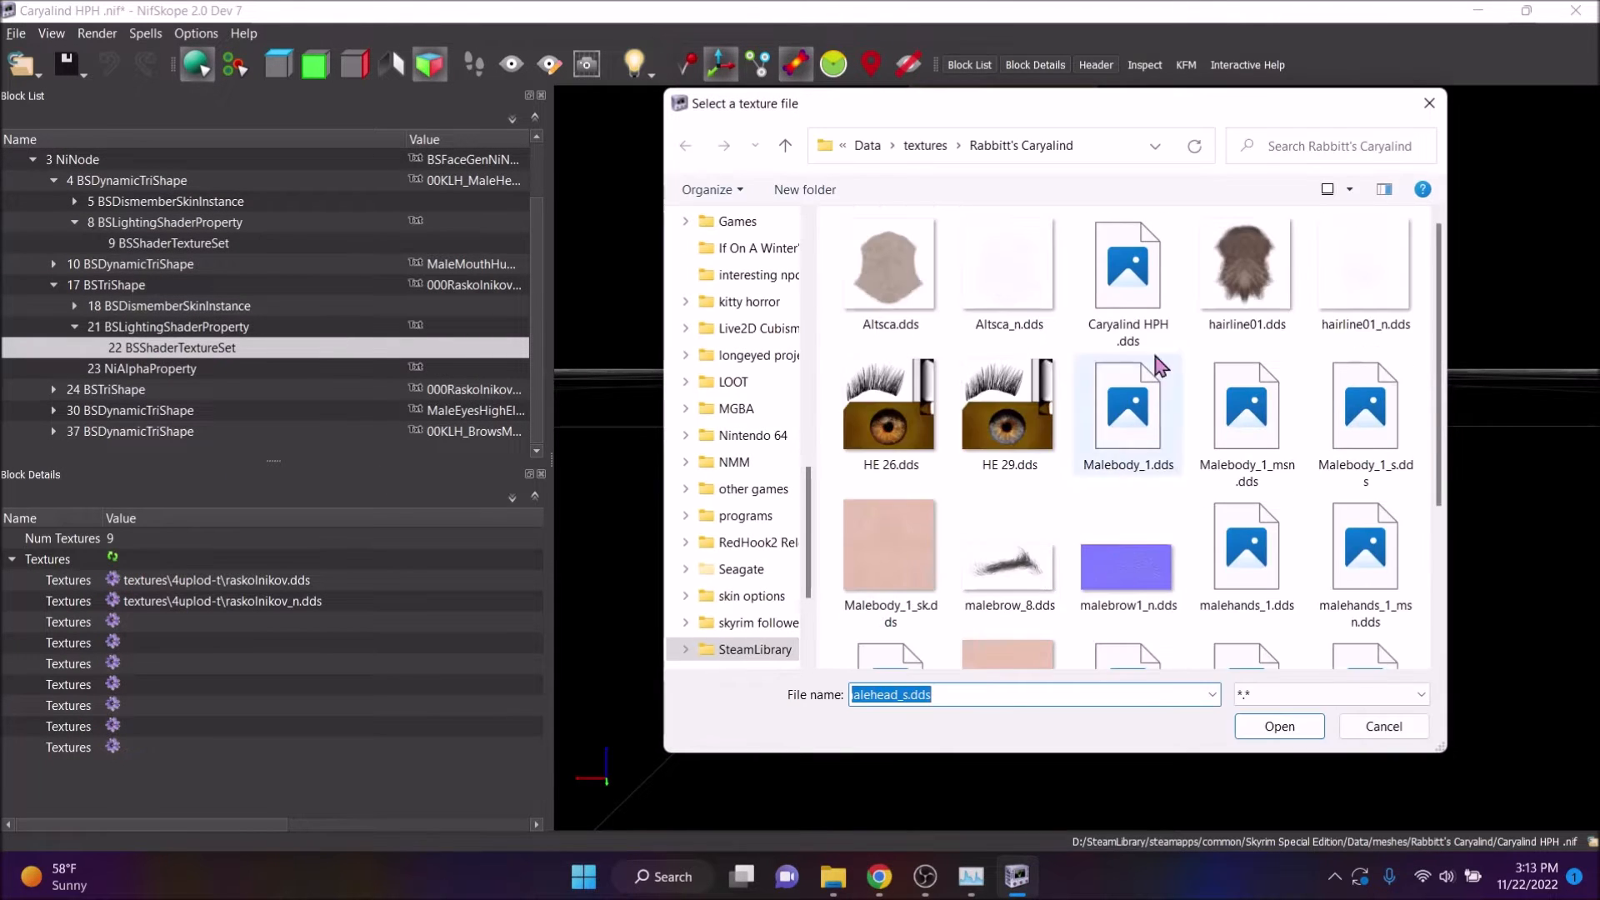
pyautogui.scroll(-3, 1097, 434)
pyautogui.doubleClick(1010, 584)
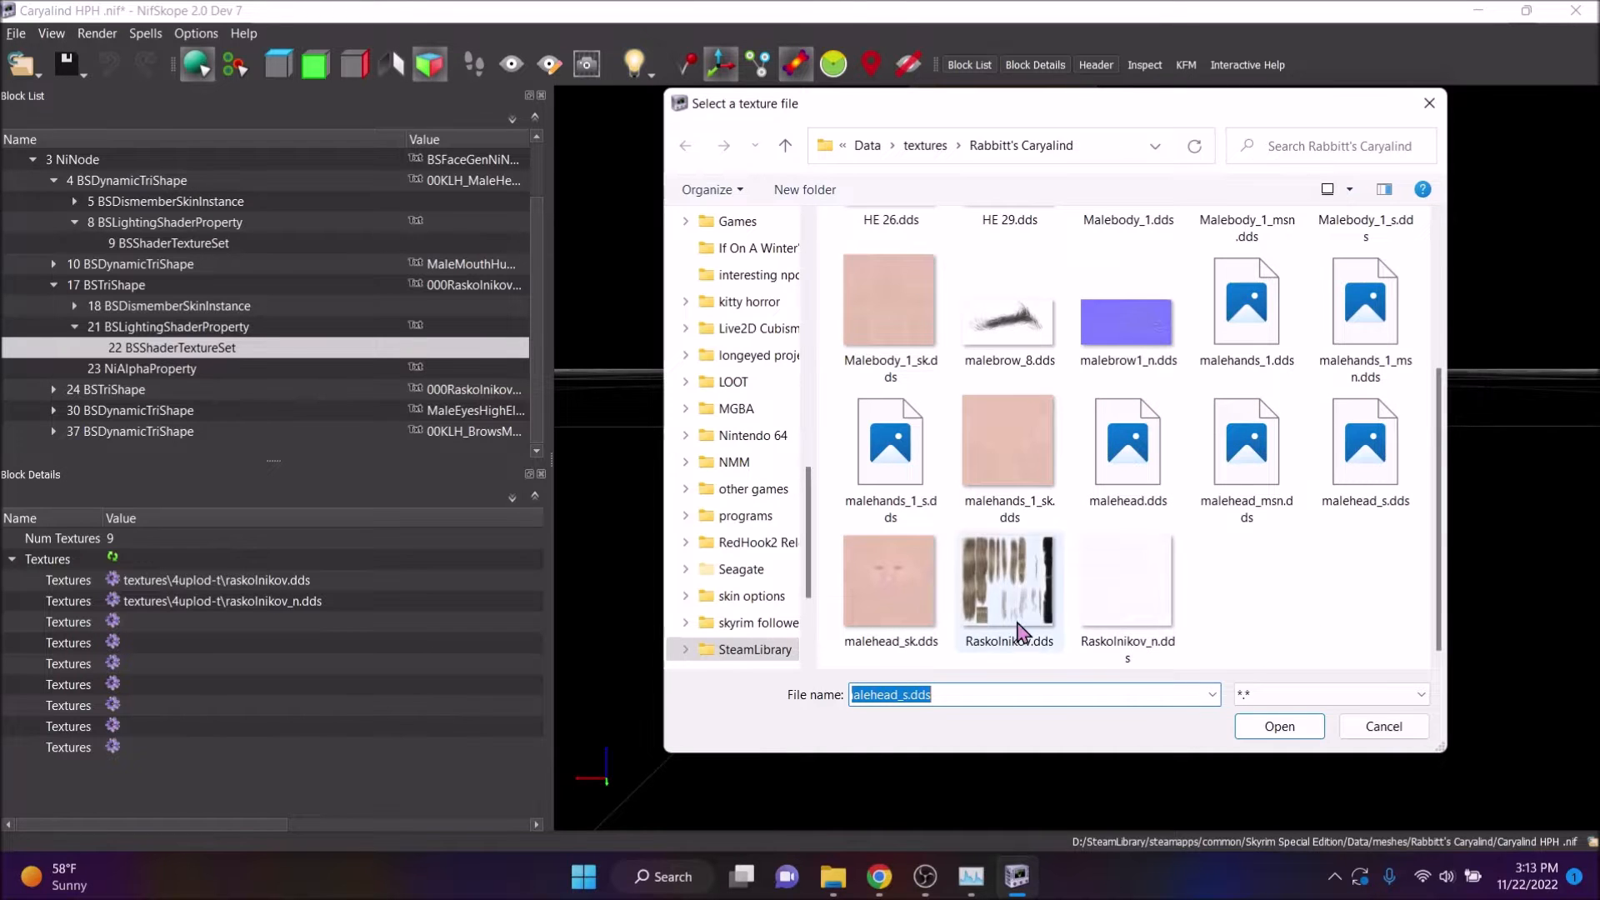
pyautogui.click(111, 605)
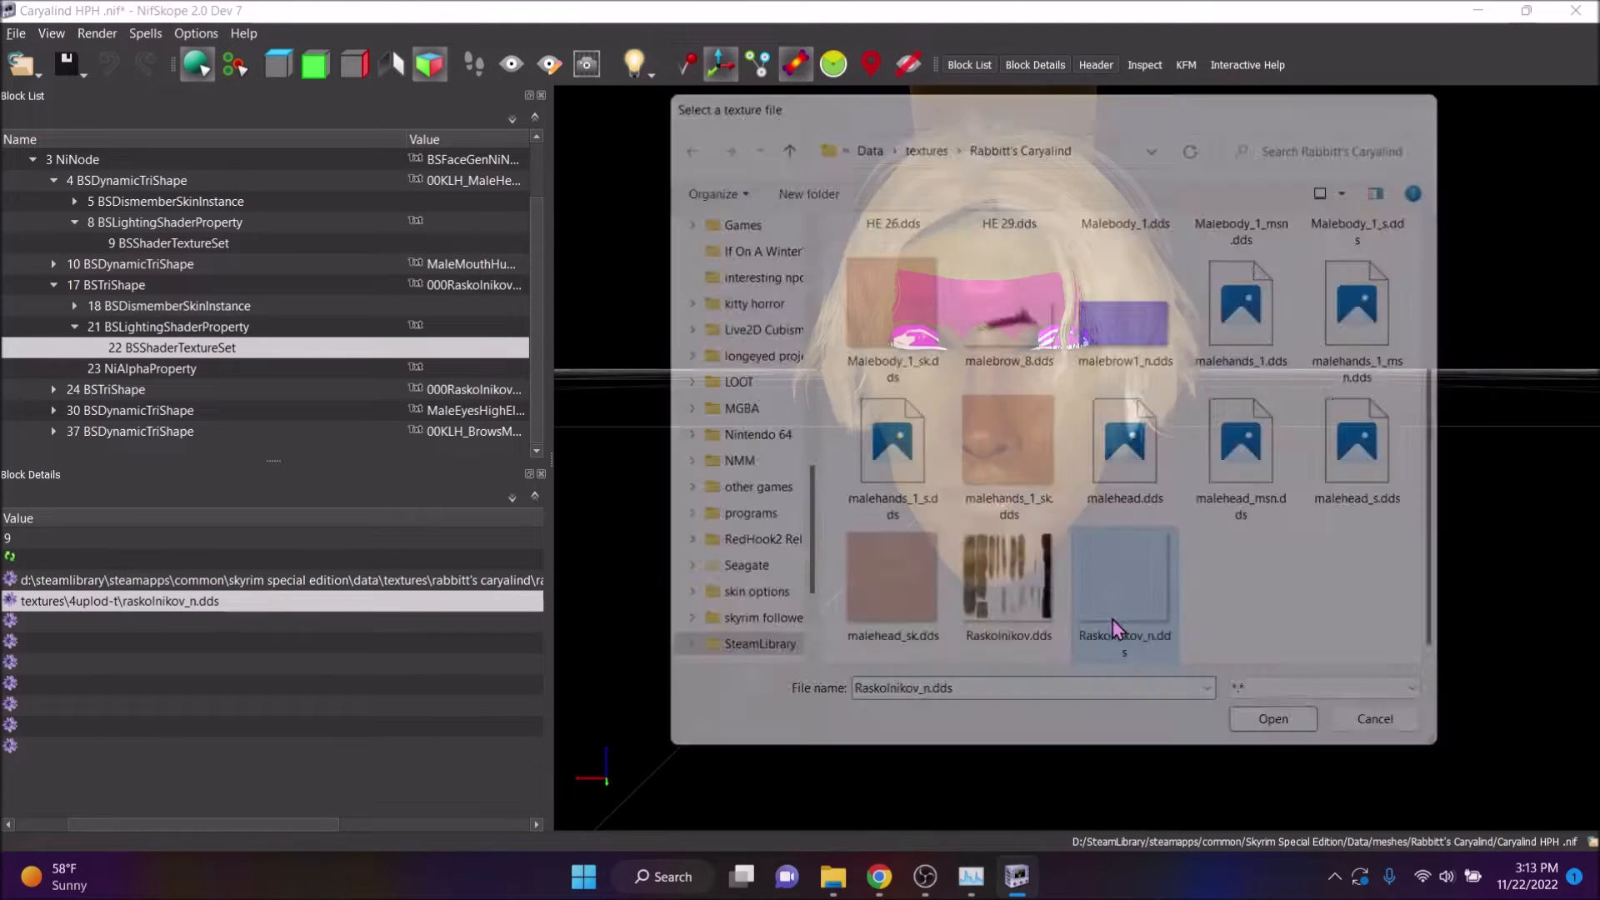
pyautogui.doubleClick(1094, 625)
# Expand the second hair shape, block 24, to its BSShaderTextureSet and reassign Raskolnikov.dds as its first texture
pyautogui.doubleClick(92, 391)
pyautogui.doubleClick(155, 369)
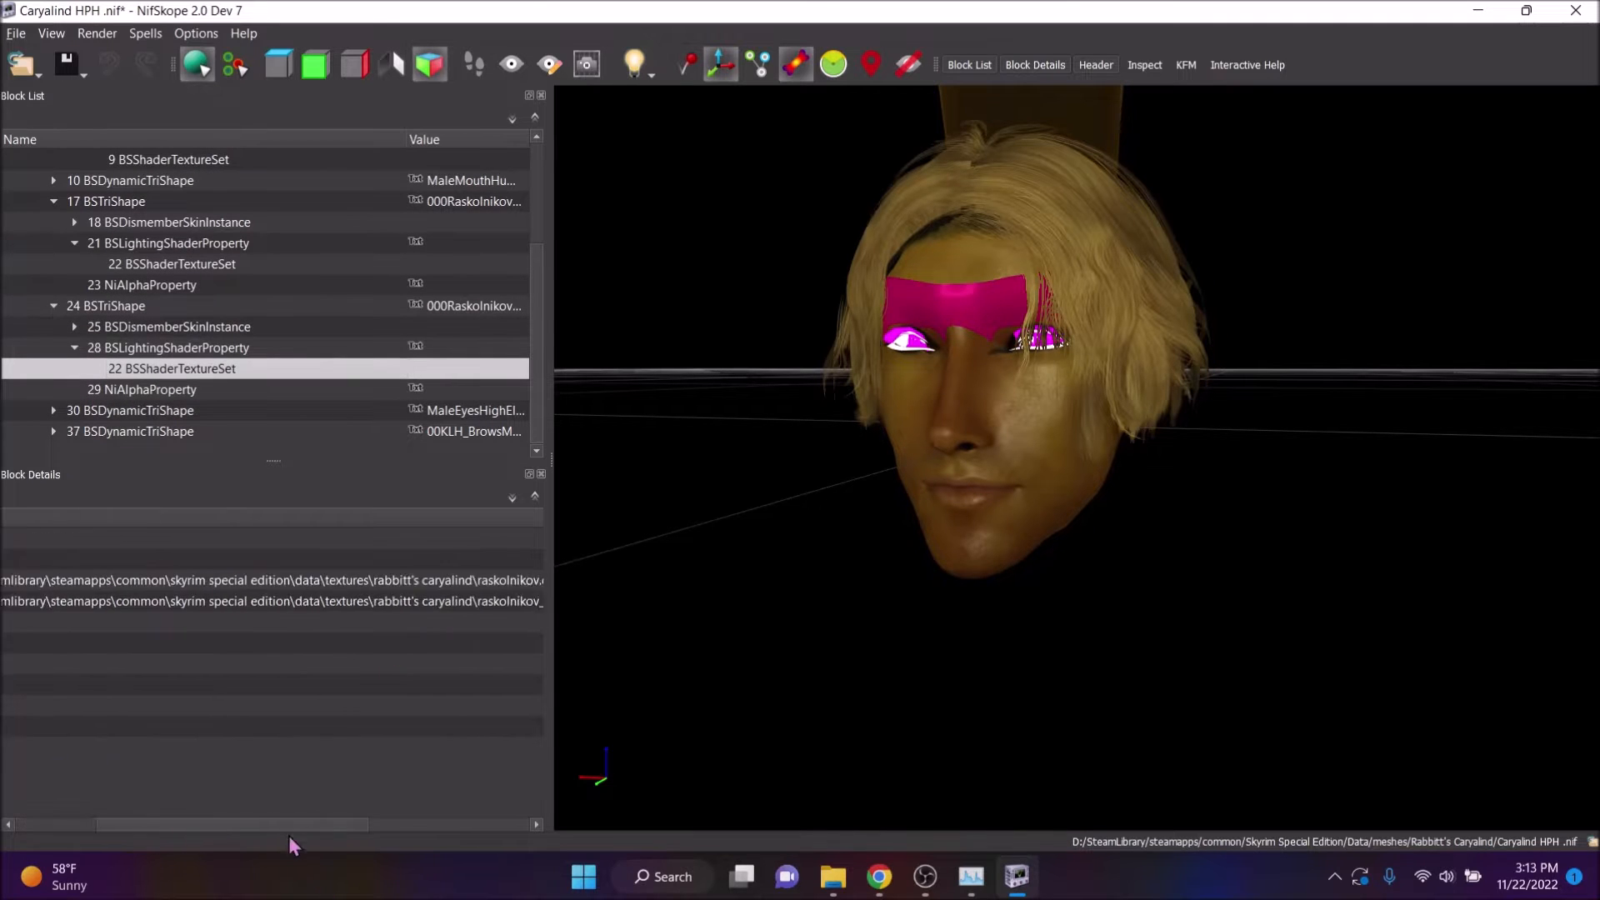
pyautogui.click(114, 580)
pyautogui.click(1278, 725)
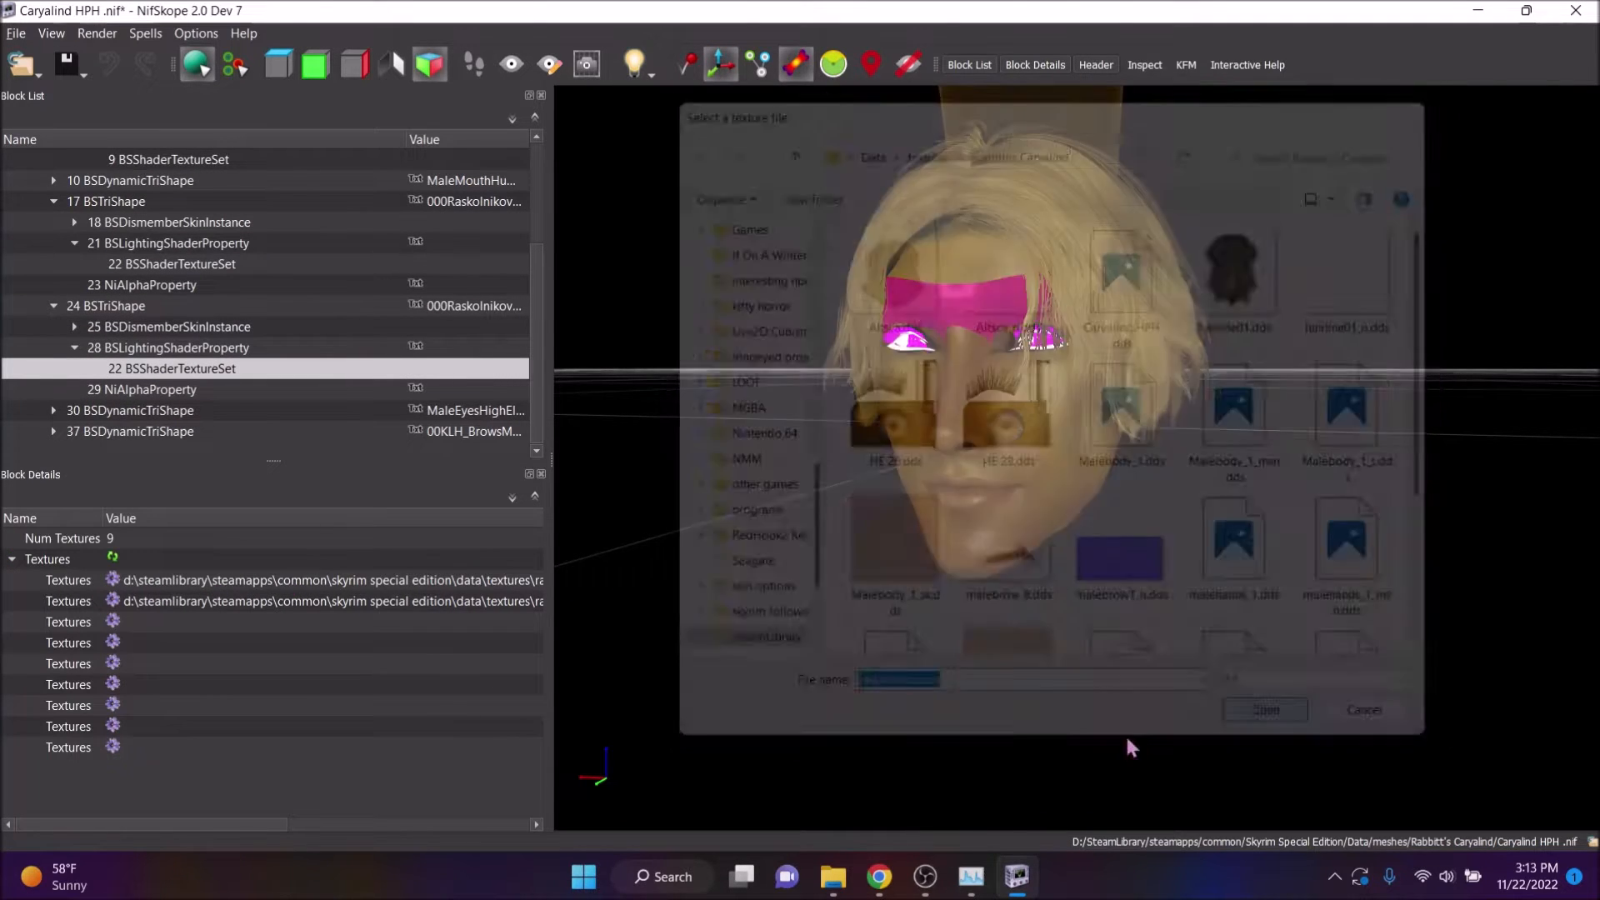
# Replace the EyeHighElf.dds path in the eye shape's texture set with HE 26.dds from Rabbitt's Caryalind
pyautogui.doubleClick(139, 410)
pyautogui.doubleClick(166, 389)
pyautogui.click(167, 389)
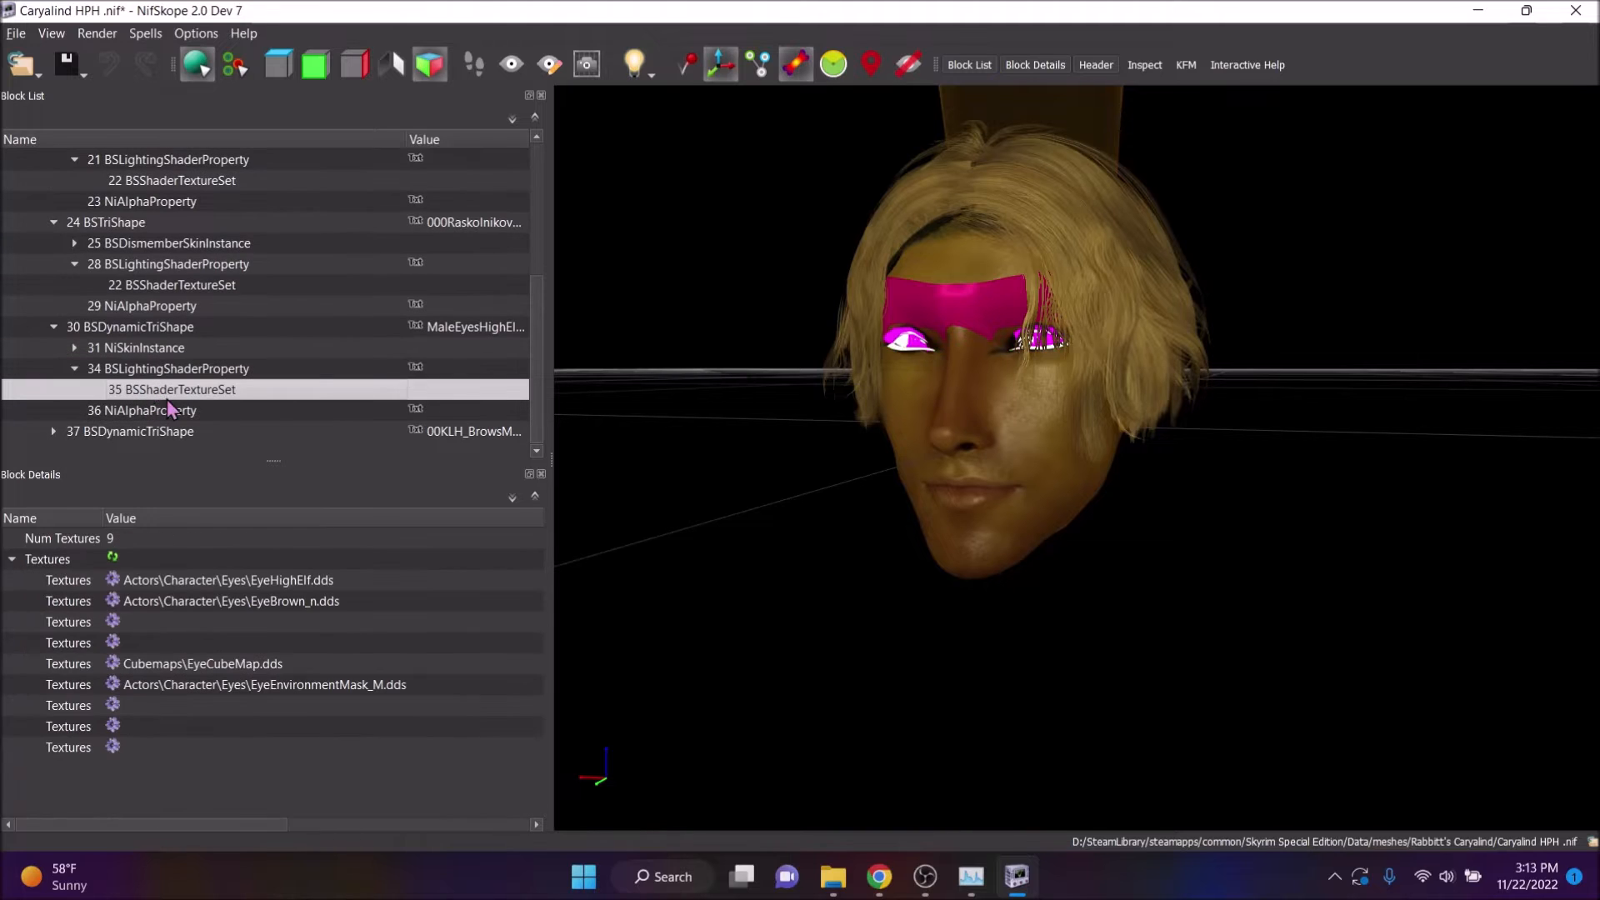
pyautogui.click(113, 600)
pyautogui.scroll(-1, 1250, 502)
pyautogui.scroll(1, 1242, 503)
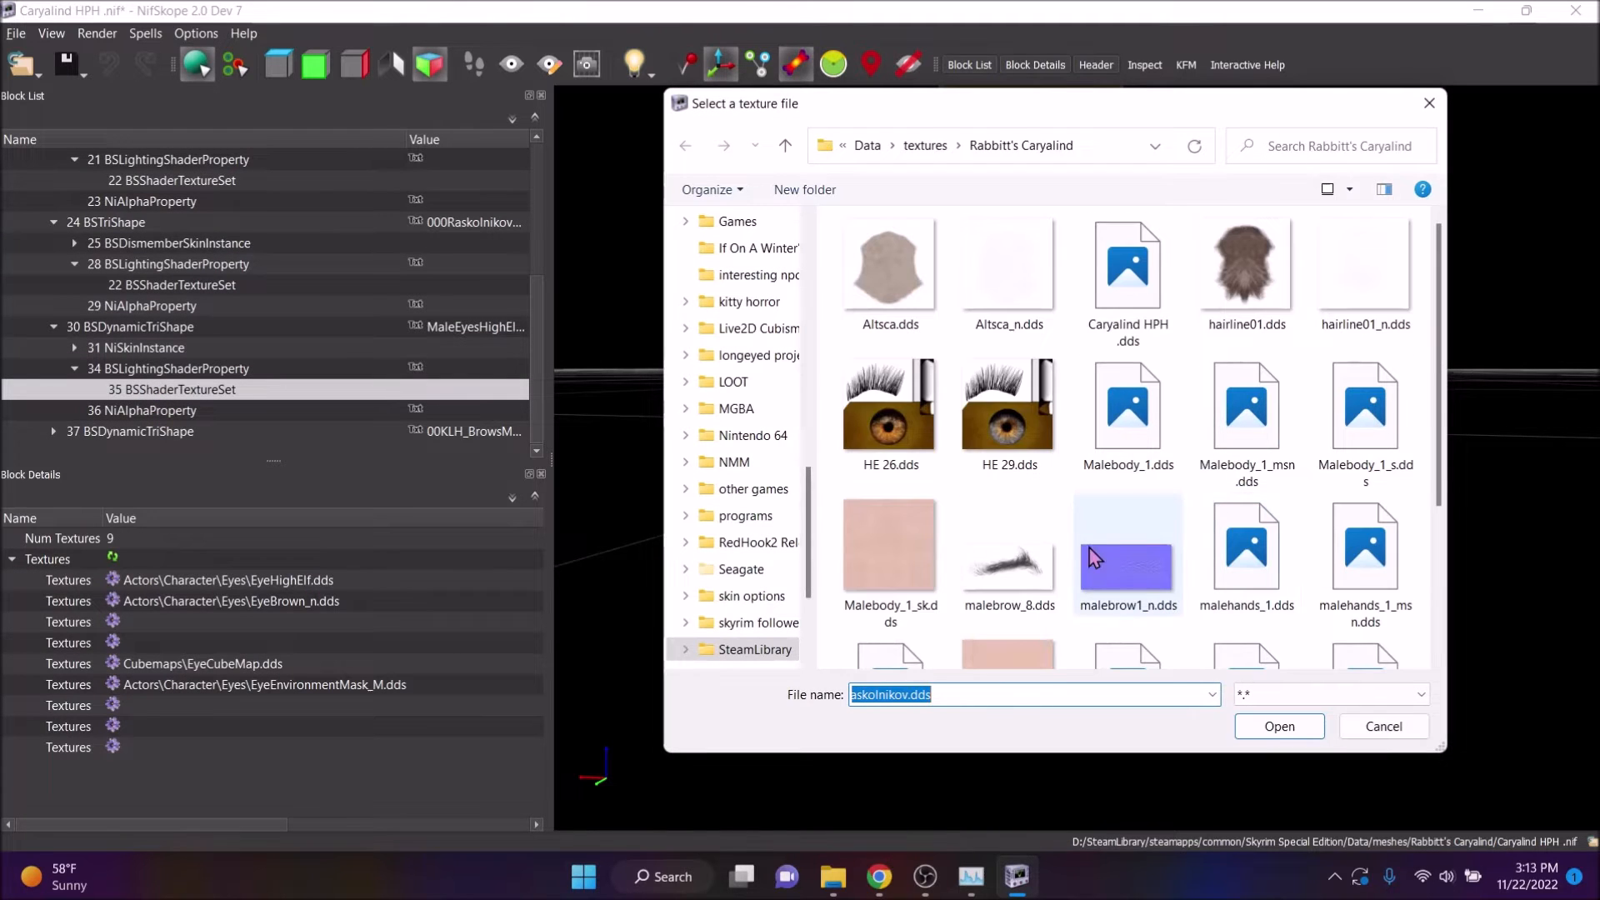
pyautogui.doubleClick(895, 421)
# Point the brow shape's two texture paths to malebrow_8.dds and malebrow1_n.dds in the Rabbitt's Caryalind textures folder
pyautogui.doubleClick(127, 431)
pyautogui.doubleClick(152, 407)
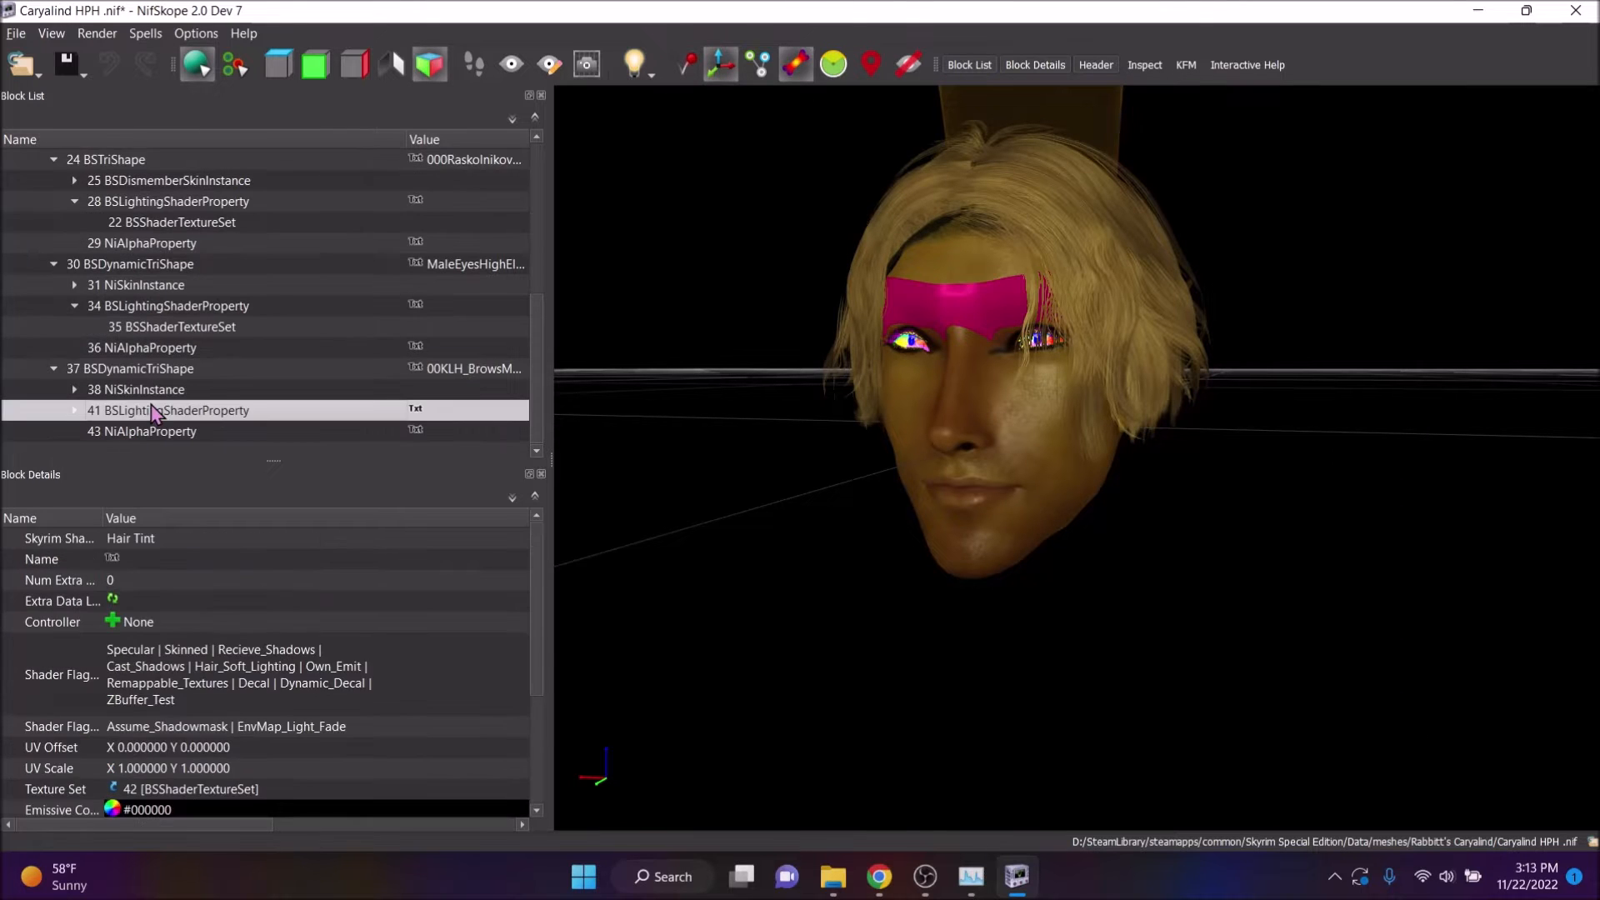
pyautogui.click(162, 410)
pyautogui.click(114, 579)
pyautogui.click(1032, 556)
pyautogui.doubleClick(1033, 563)
pyautogui.click(113, 600)
pyautogui.doubleClick(1091, 550)
pyautogui.moveTo(1085, 533); pyautogui.dragTo(1051, 531)
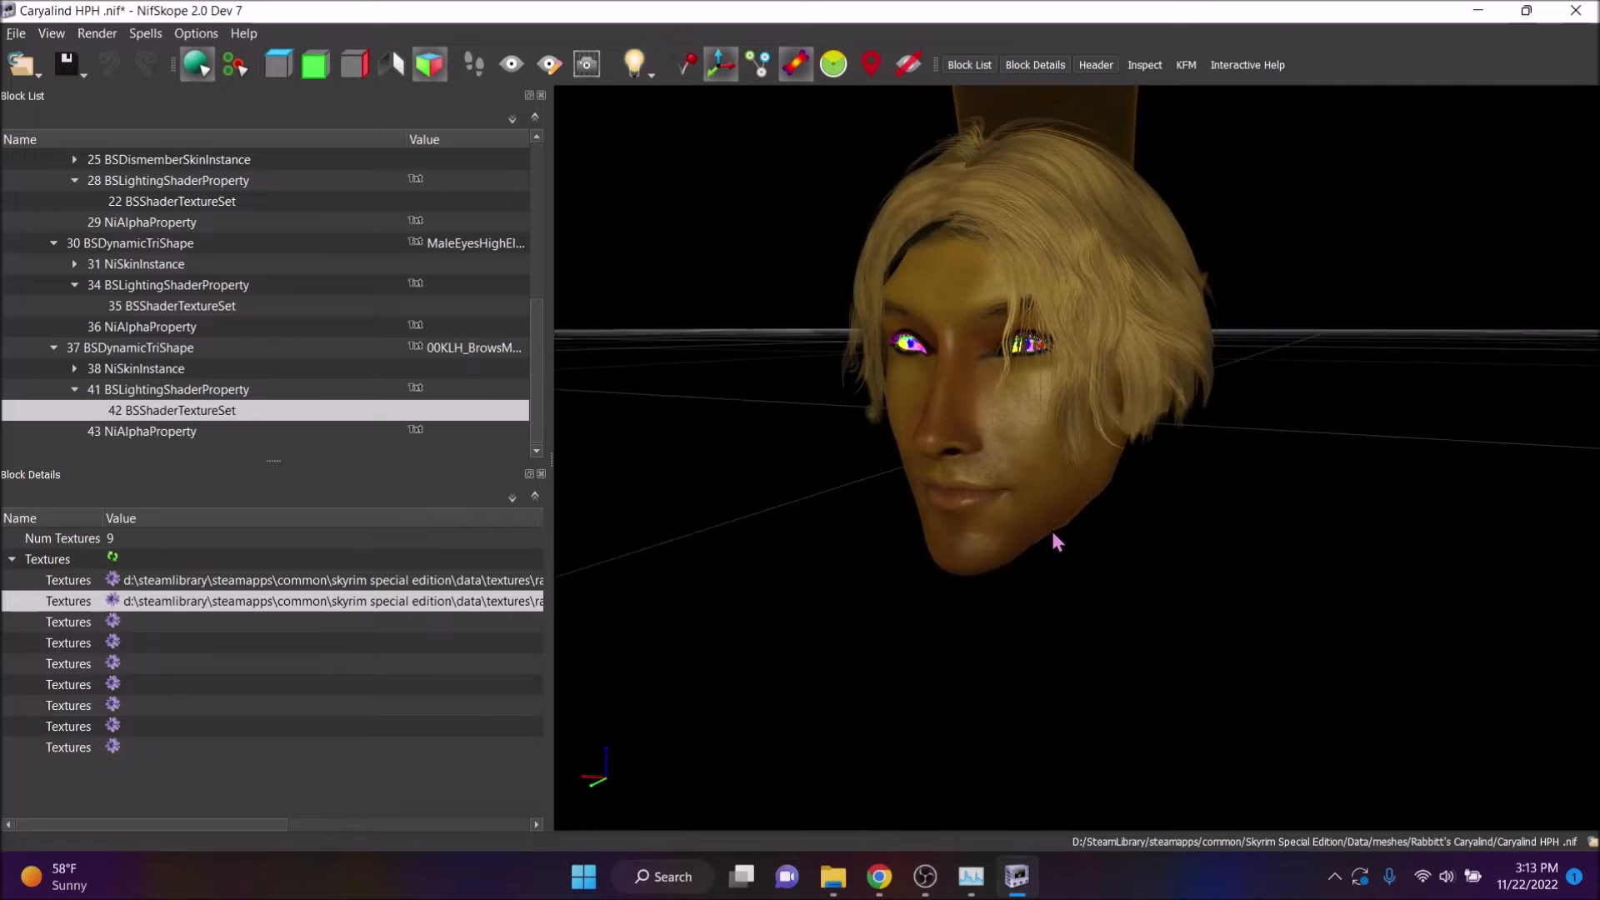
# Shorten the brows' second texture path to the relative path textures\rabbitt's caryalind\malebrow1_n.dds
pyautogui.doubleClick(358, 601)
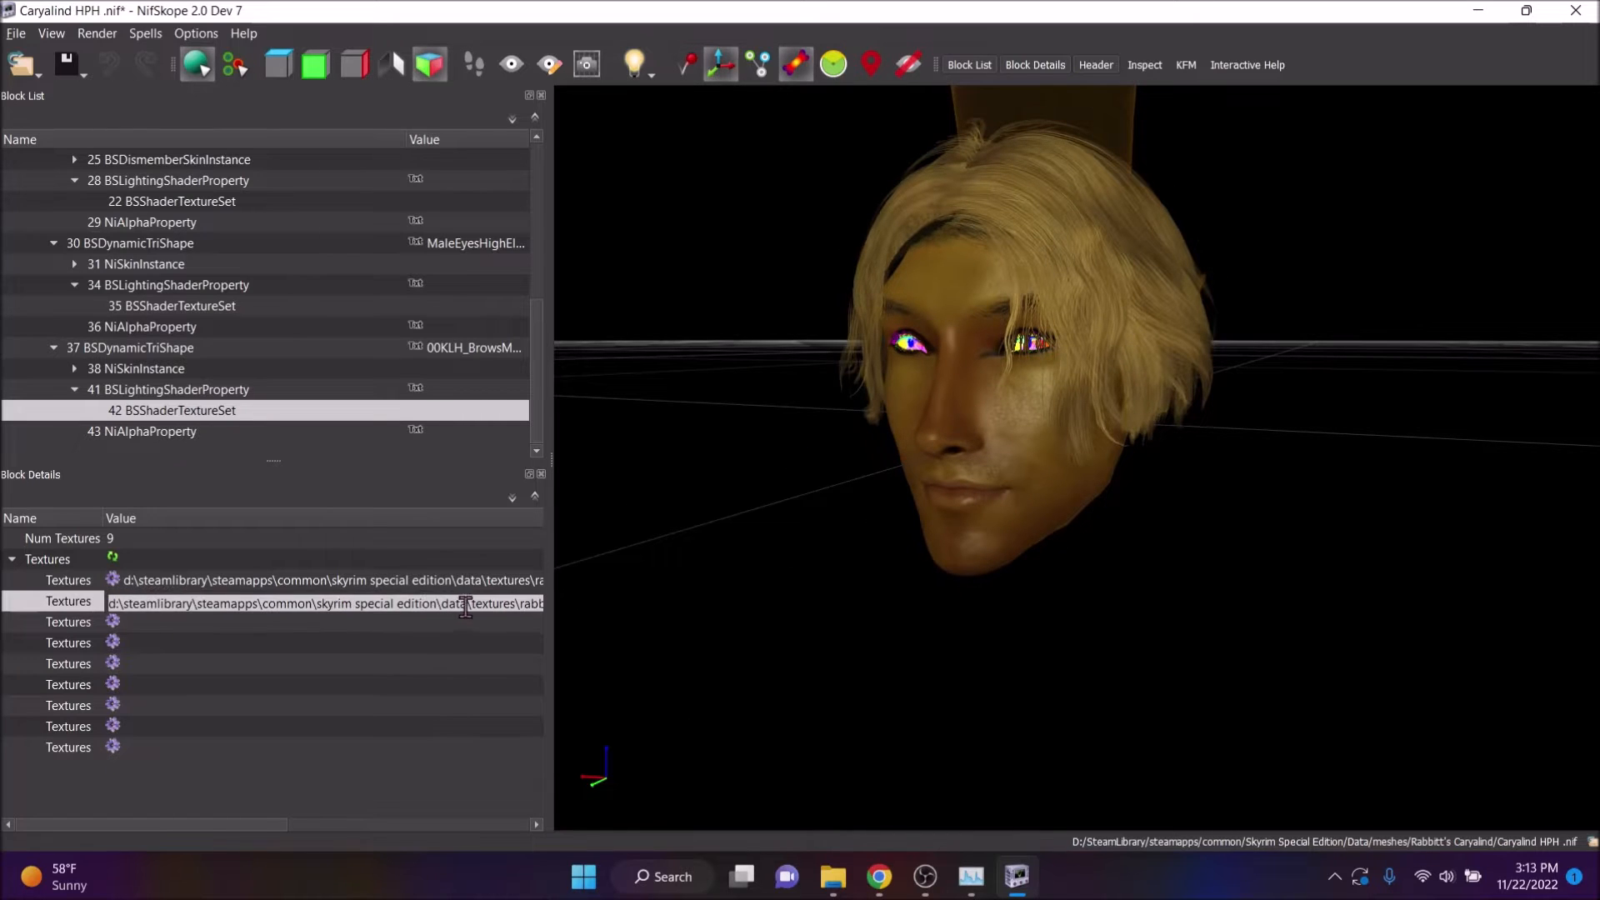
pyautogui.click(905, 620)
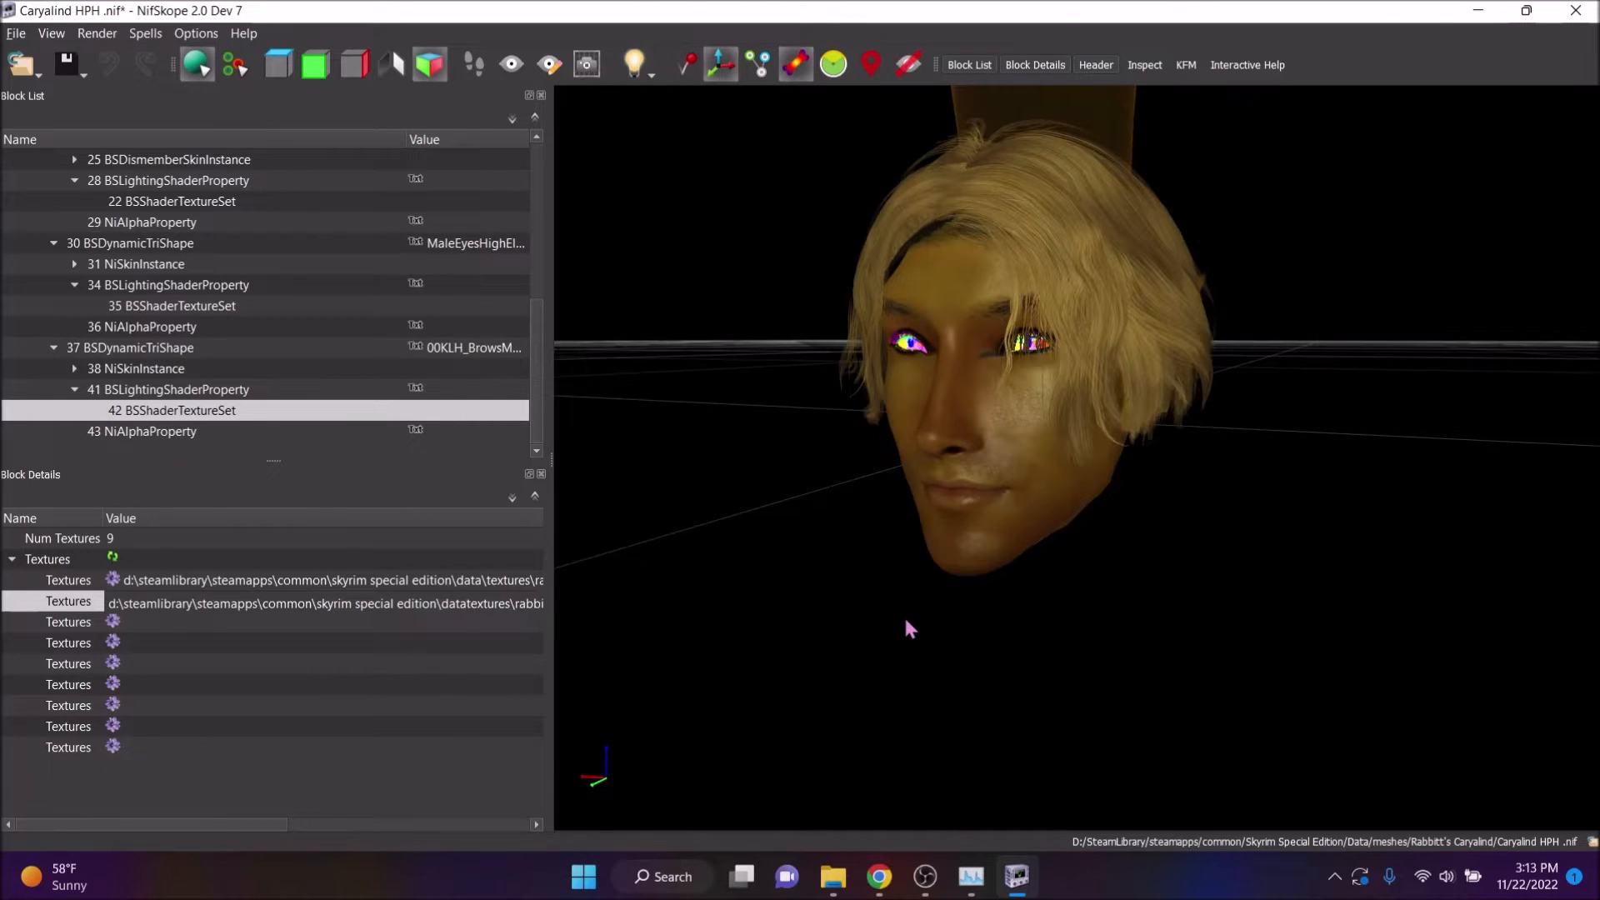
pyautogui.press('BackSpace')
pyautogui.press('BackSpace')
pyautogui.press('BackSpace')
pyautogui.press('BackSpace')
pyautogui.press('BackSpace')
pyautogui.press('BackSpace')
pyautogui.press('BackSpace')
pyautogui.press('BackSpace')
pyautogui.press('BackSpace')
pyautogui.press('BackSpace')
pyautogui.press('BackSpace')
pyautogui.press('BackSpace')
pyautogui.press('BackSpace')
pyautogui.press('BackSpace')
pyautogui.press('BackSpace')
pyautogui.press('BackSpace')
pyautogui.press('BackSpace')
pyautogui.press('BackSpace')
pyautogui.press('BackSpace')
pyautogui.press('BackSpace')
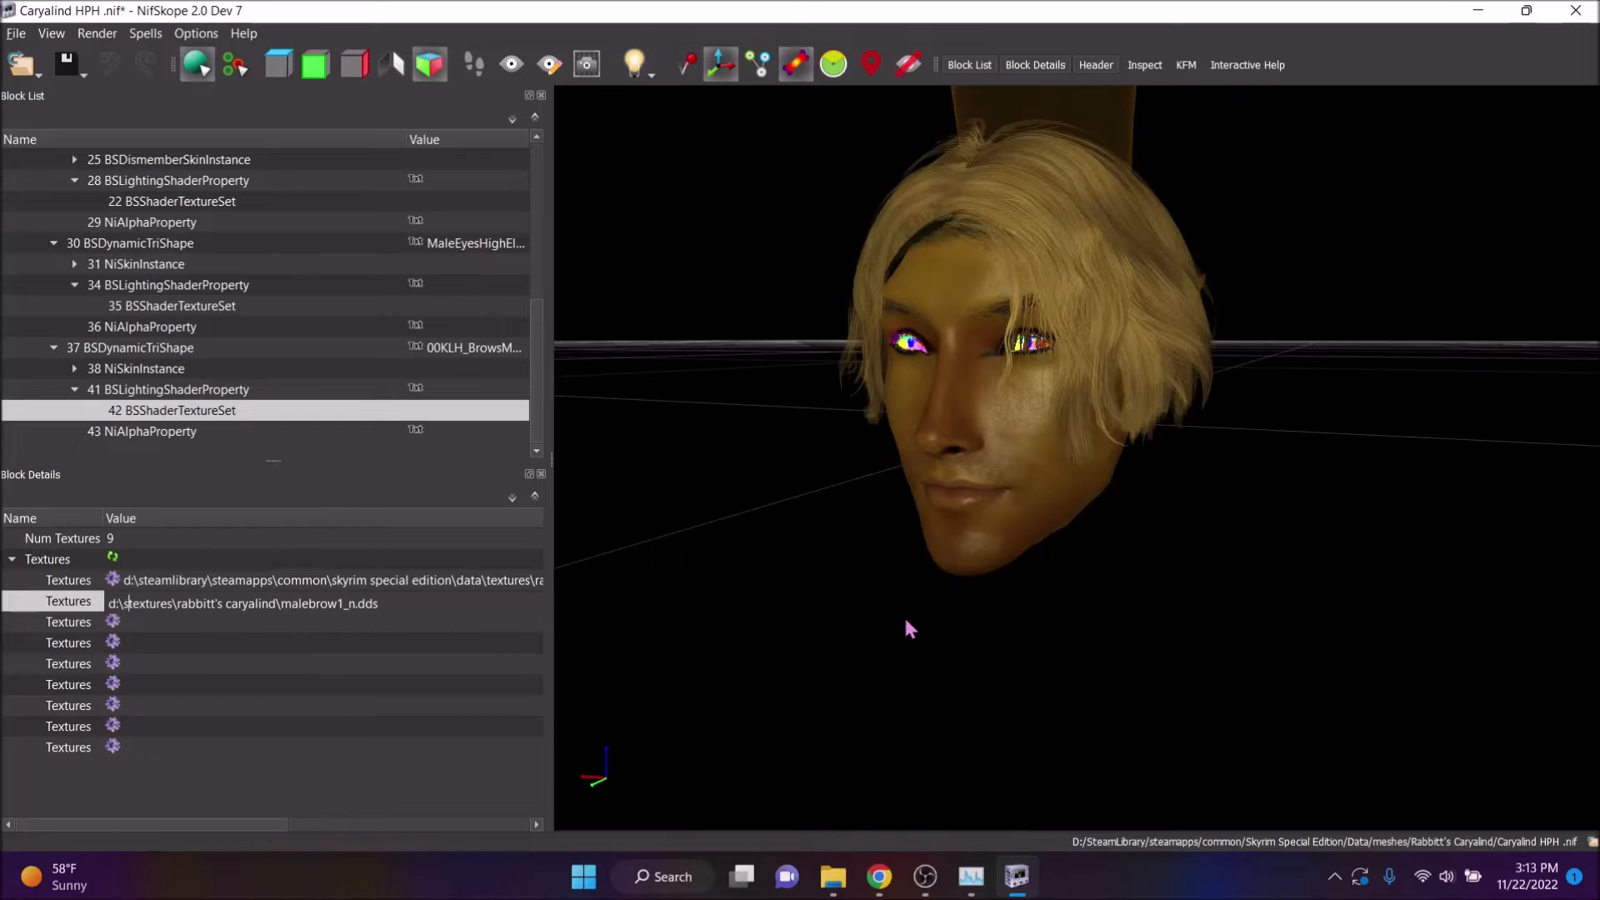
pyautogui.press('Return')
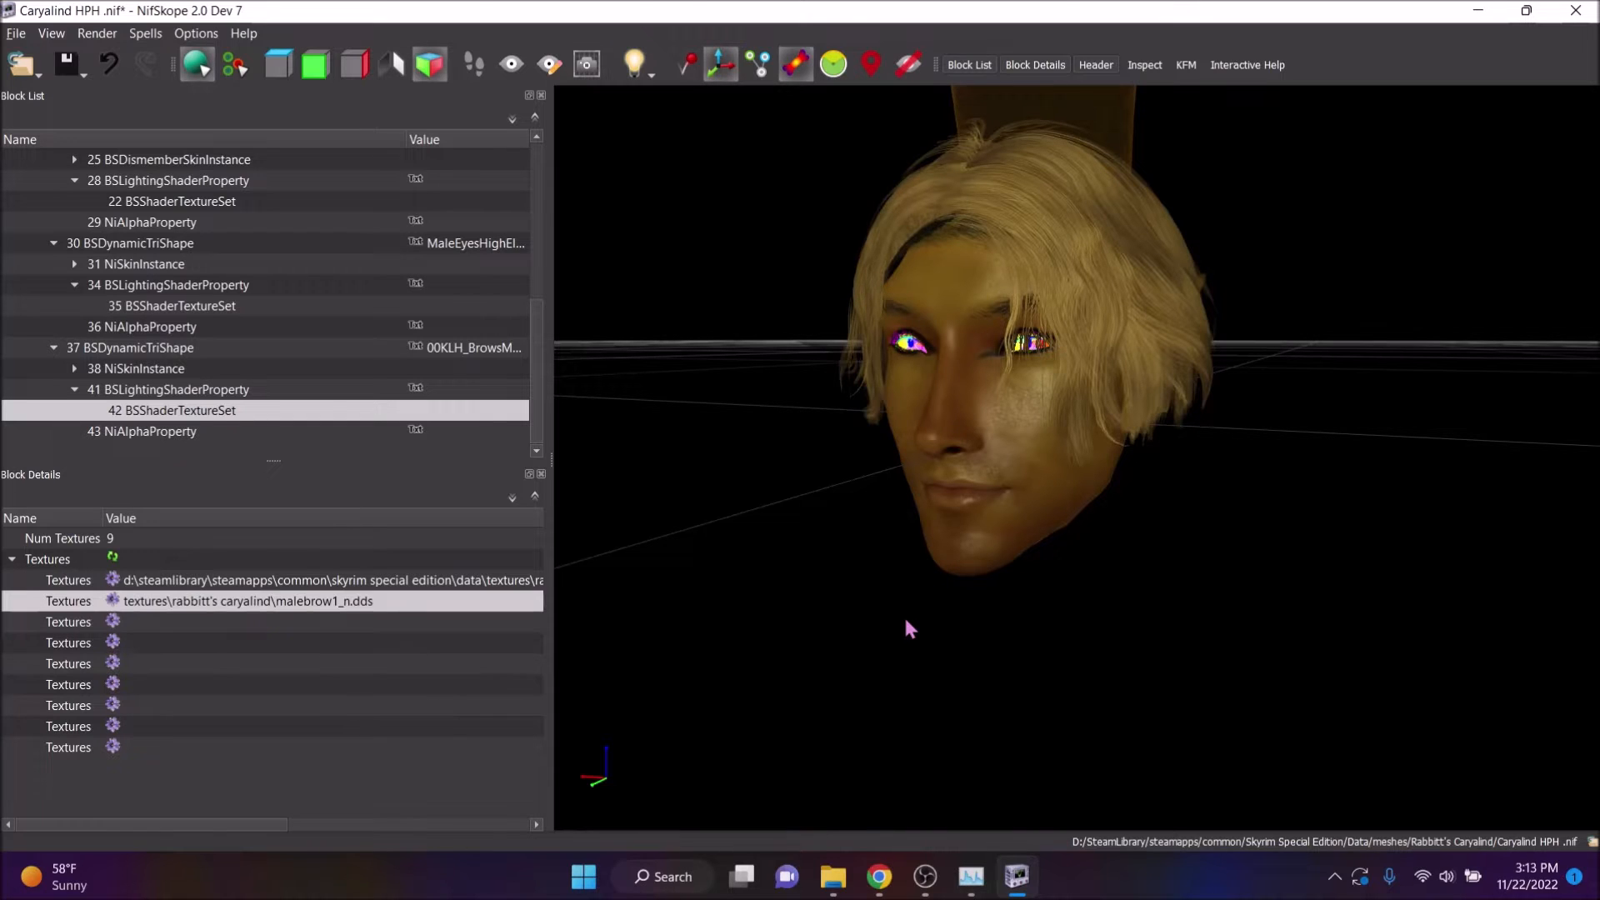
# Shorten the brows' first texture path to the relative path textures\rabbitt's caryalind\malebrow_8.dds
pyautogui.doubleClick(405, 579)
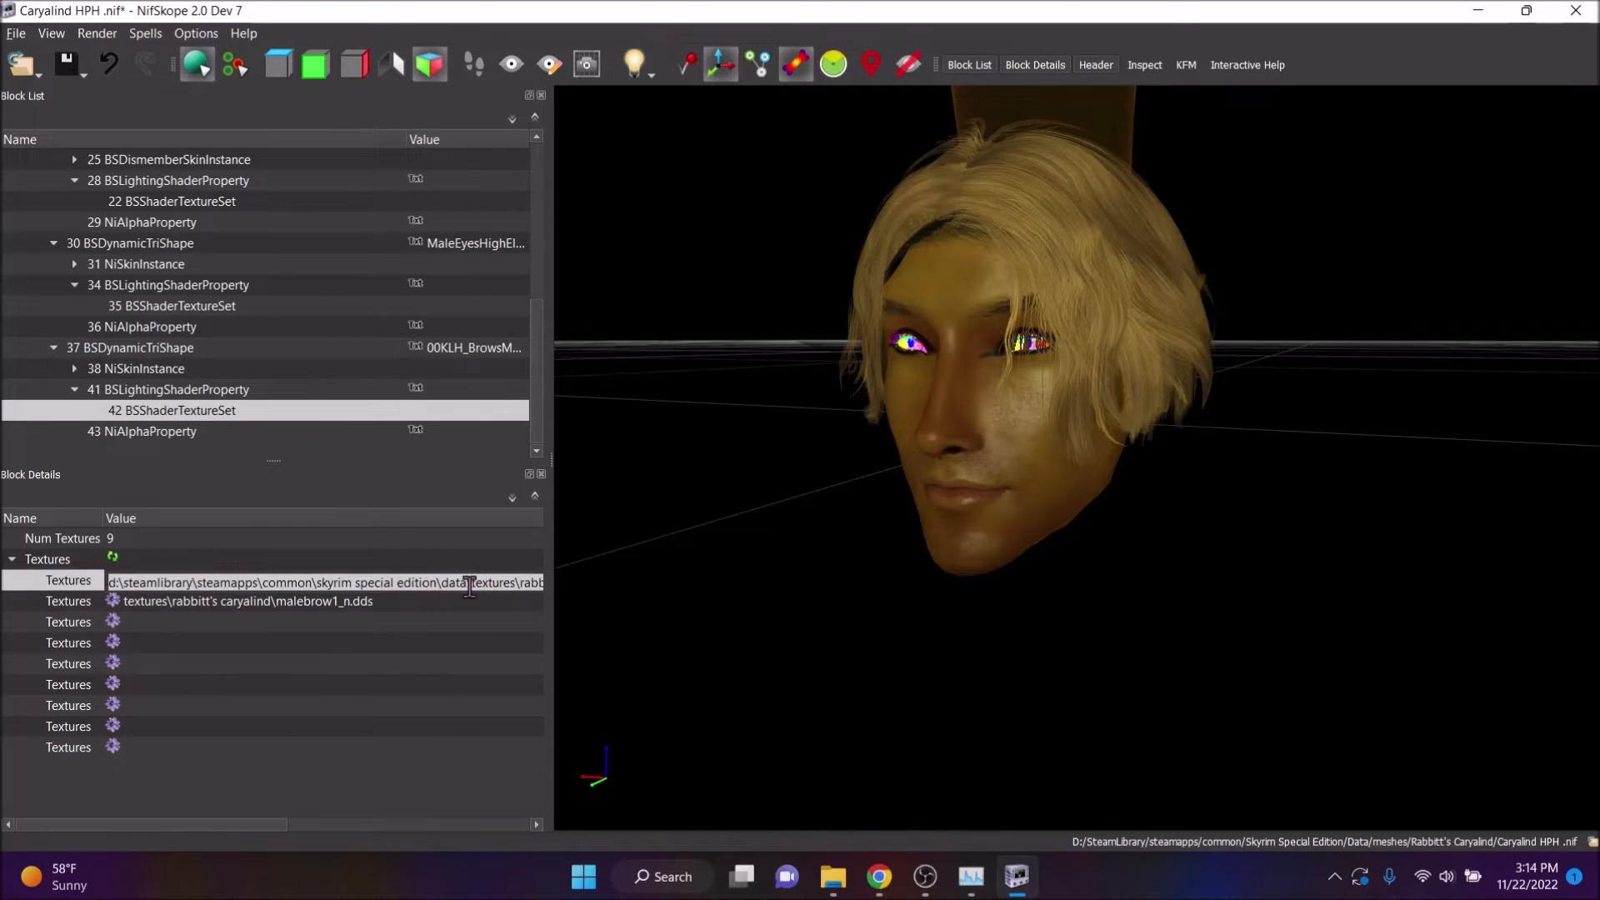
pyautogui.click(857, 569)
pyautogui.press('BackSpace')
pyautogui.press('BackSpace')
pyautogui.press('BackSpace')
pyautogui.press('BackSpace')
pyautogui.press('BackSpace')
pyautogui.press('BackSpace')
pyautogui.press('BackSpace')
pyautogui.press('BackSpace')
pyautogui.press('BackSpace')
pyautogui.press('BackSpace')
pyautogui.press('BackSpace')
pyautogui.press('BackSpace')
pyautogui.press('BackSpace')
pyautogui.press('BackSpace')
pyautogui.press('BackSpace')
pyautogui.press('BackSpace')
pyautogui.press('BackSpace')
pyautogui.press('BackSpace')
pyautogui.press('BackSpace')
pyautogui.press('BackSpace')
pyautogui.press('Return')
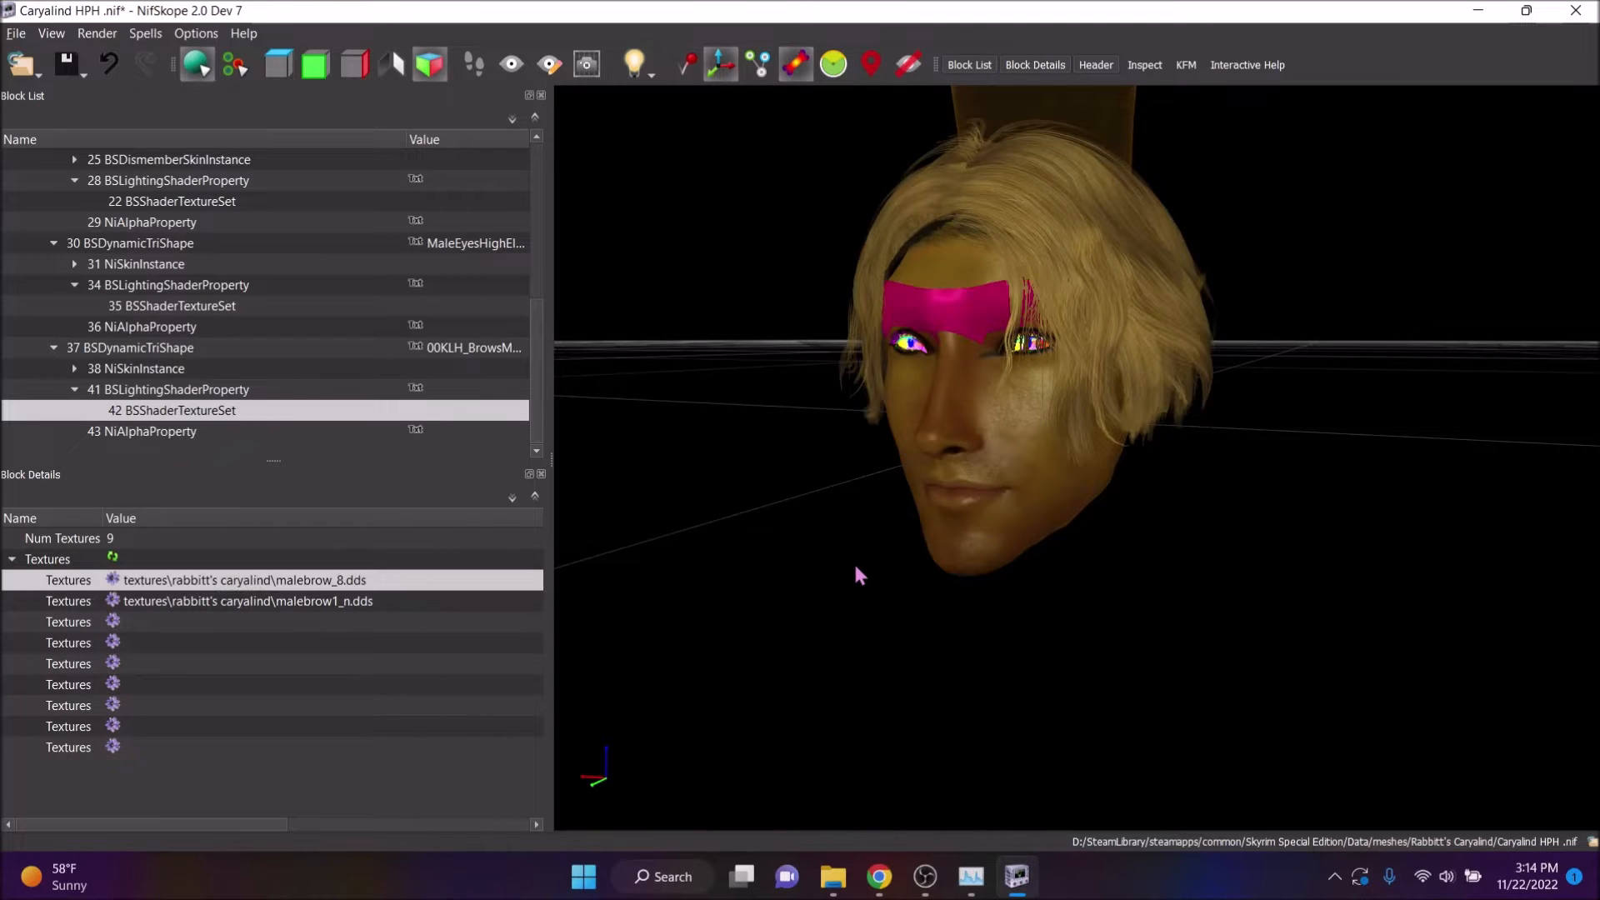
pyautogui.moveTo(967, 393); pyautogui.dragTo(979, 391)
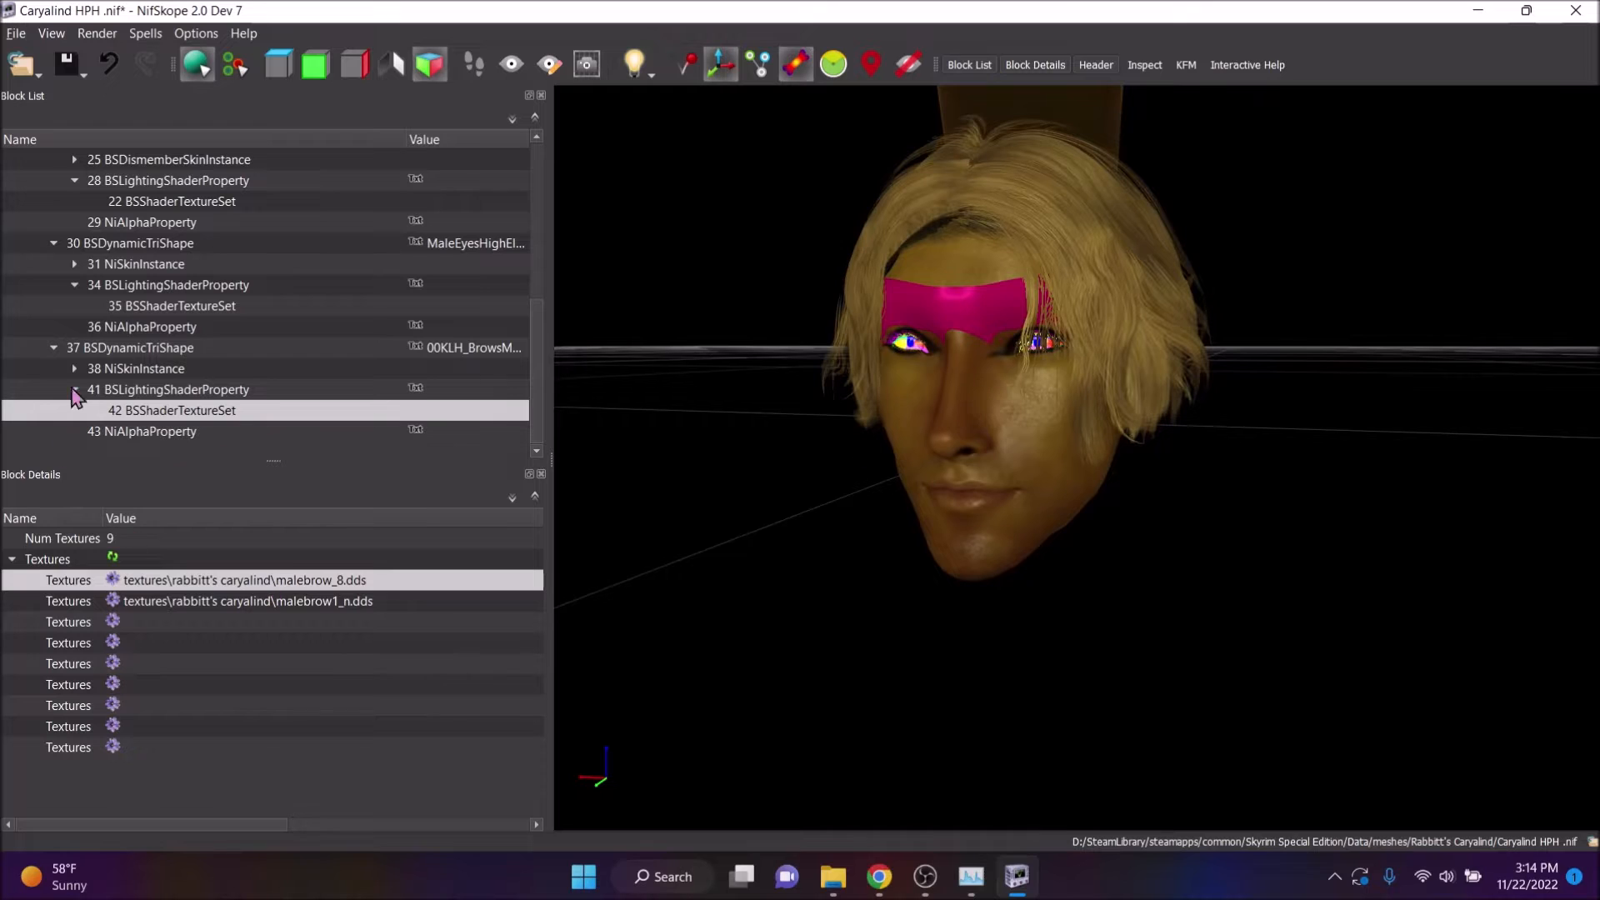
# Shorten the eyes' first texture path to the relative path textures\rabbitt's caryalind\he 26.dds
pyautogui.click(182, 306)
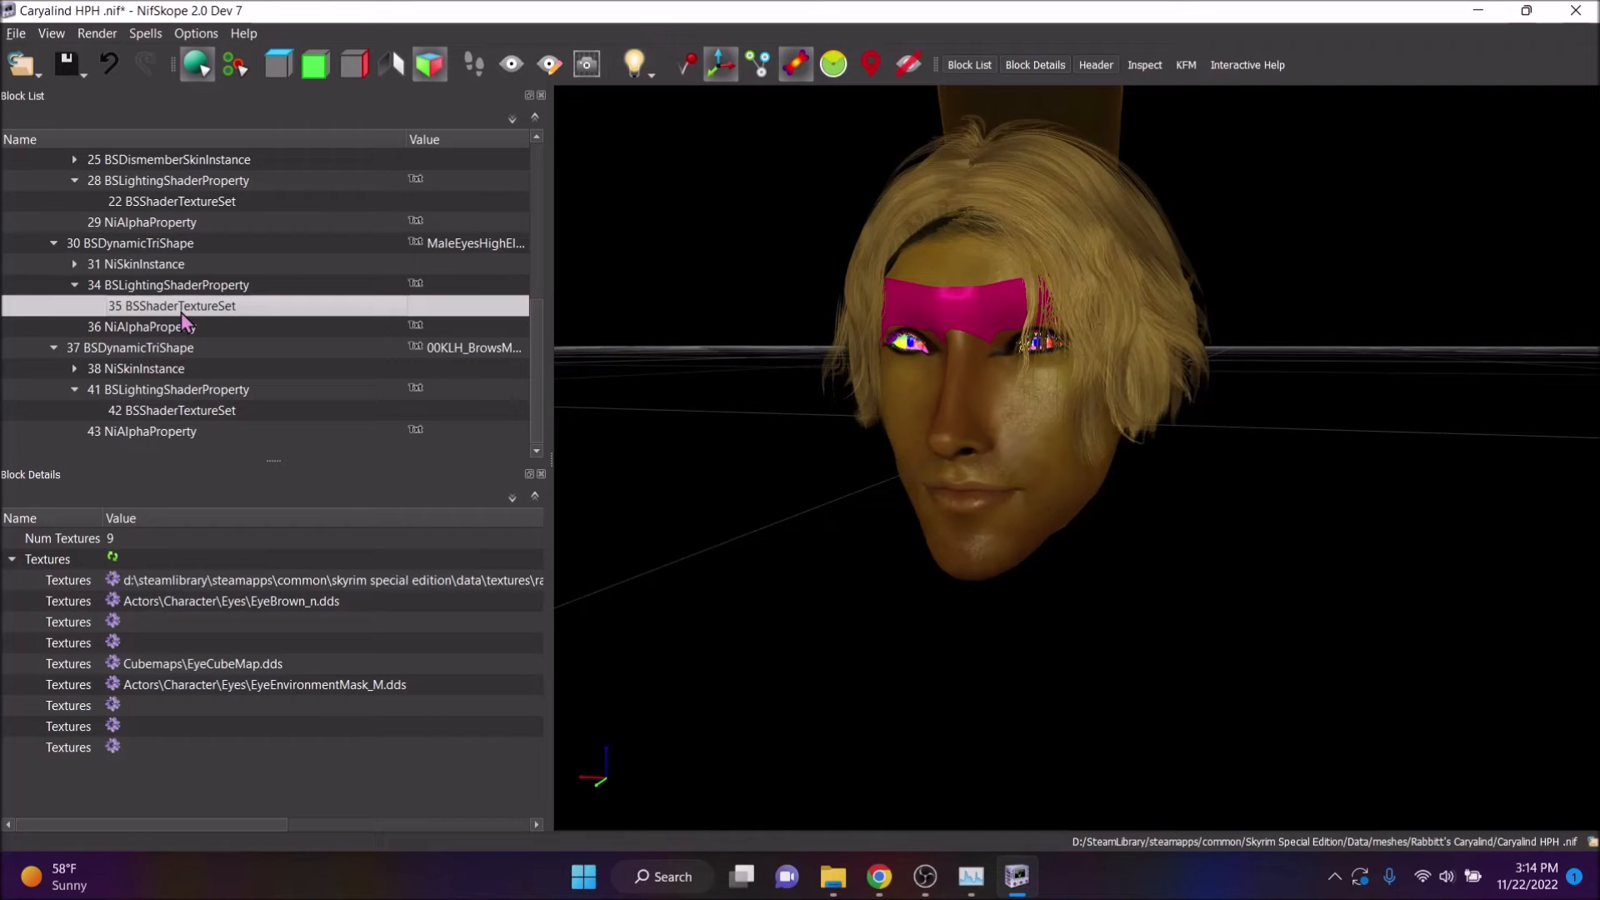
pyautogui.doubleClick(314, 581)
pyautogui.click(467, 583)
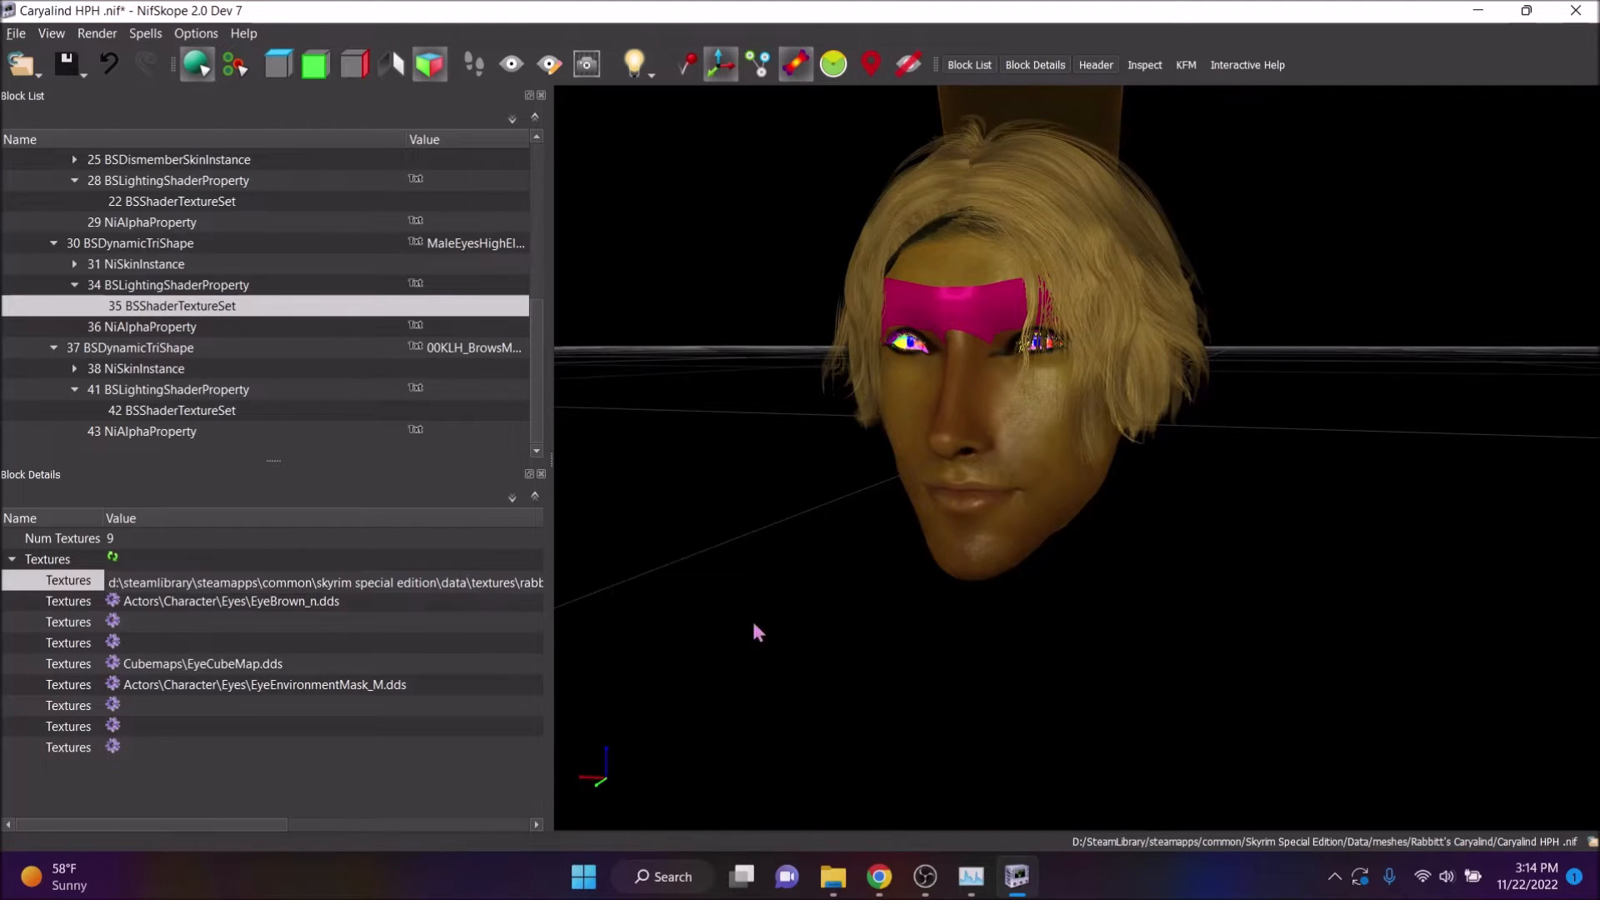
pyautogui.press('BackSpace')
pyautogui.press('BackSpace')
pyautogui.press('BackSpace')
pyautogui.press('BackSpace')
pyautogui.press('BackSpace')
pyautogui.press('BackSpace')
pyautogui.press('BackSpace')
pyautogui.press('BackSpace')
pyautogui.press('BackSpace')
pyautogui.press('BackSpace')
pyautogui.press('BackSpace')
pyautogui.press('BackSpace')
pyautogui.press('BackSpace')
pyautogui.press('BackSpace')
pyautogui.press('BackSpace')
pyautogui.press('BackSpace')
pyautogui.press('BackSpace')
pyautogui.press('BackSpace')
pyautogui.press('BackSpace')
pyautogui.press('BackSpace')
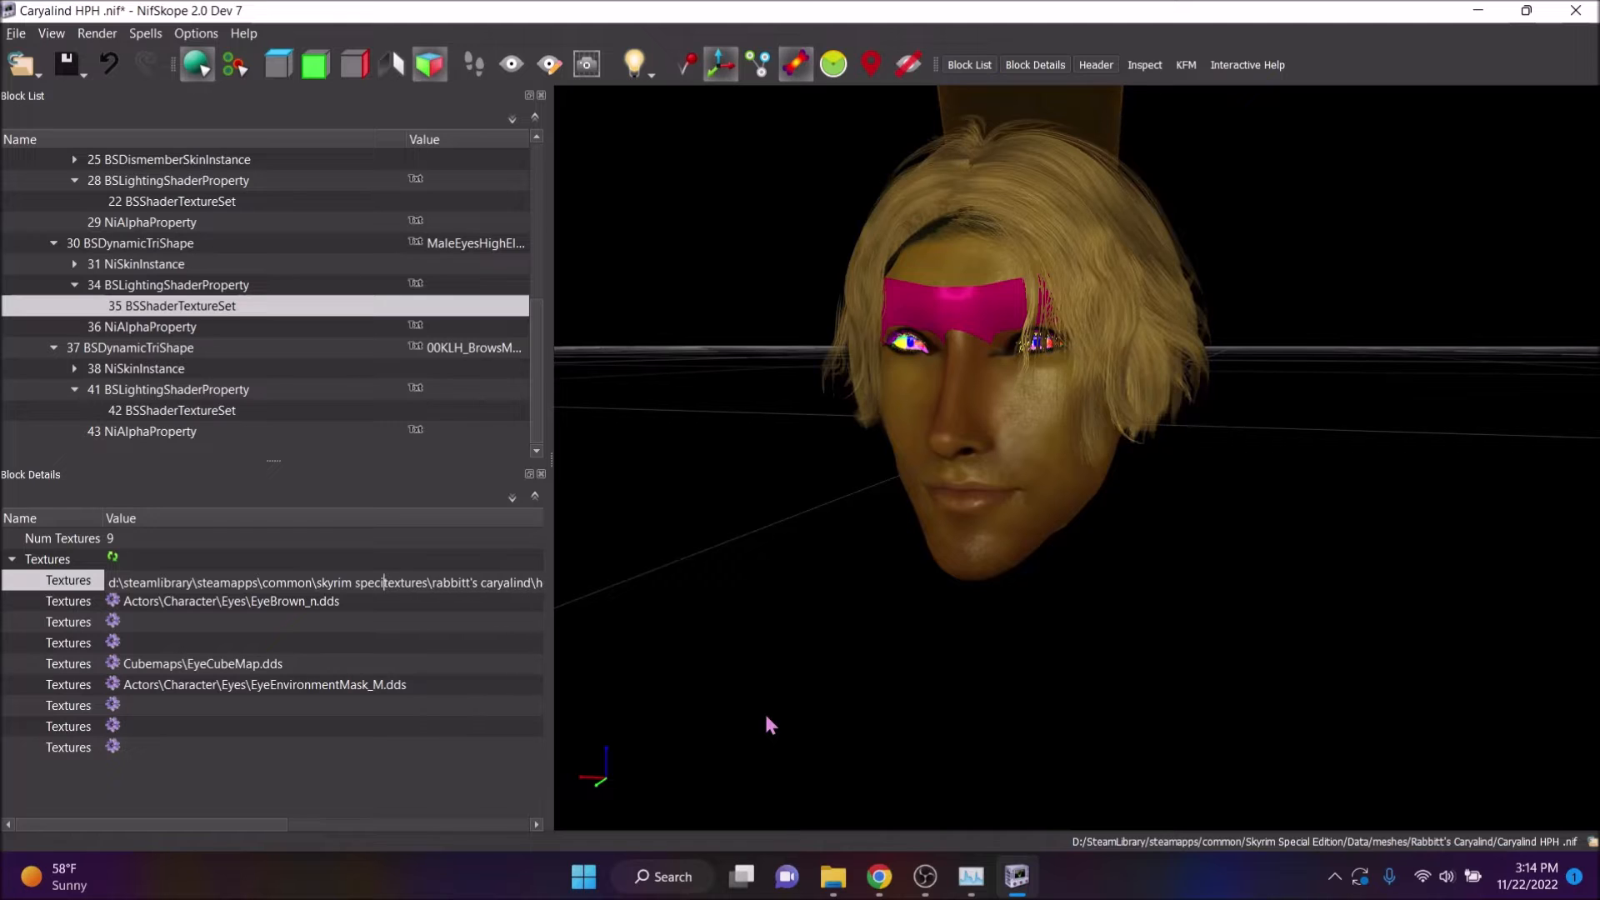
pyautogui.press('BackSpace')
pyautogui.press('BackSpace')
pyautogui.press('BackSpace')
pyautogui.press('BackSpace')
pyautogui.press('BackSpace')
pyautogui.press('BackSpace')
pyautogui.press('BackSpace')
pyautogui.press('BackSpace')
pyautogui.press('BackSpace')
pyautogui.press('BackSpace')
pyautogui.press('BackSpace')
pyautogui.press('BackSpace')
pyautogui.press('BackSpace')
pyautogui.press('BackSpace')
pyautogui.press('BackSpace')
pyautogui.press('BackSpace')
pyautogui.press('BackSpace')
pyautogui.press('BackSpace')
pyautogui.press('BackSpace')
pyautogui.press('BackSpace')
pyautogui.press('Return')
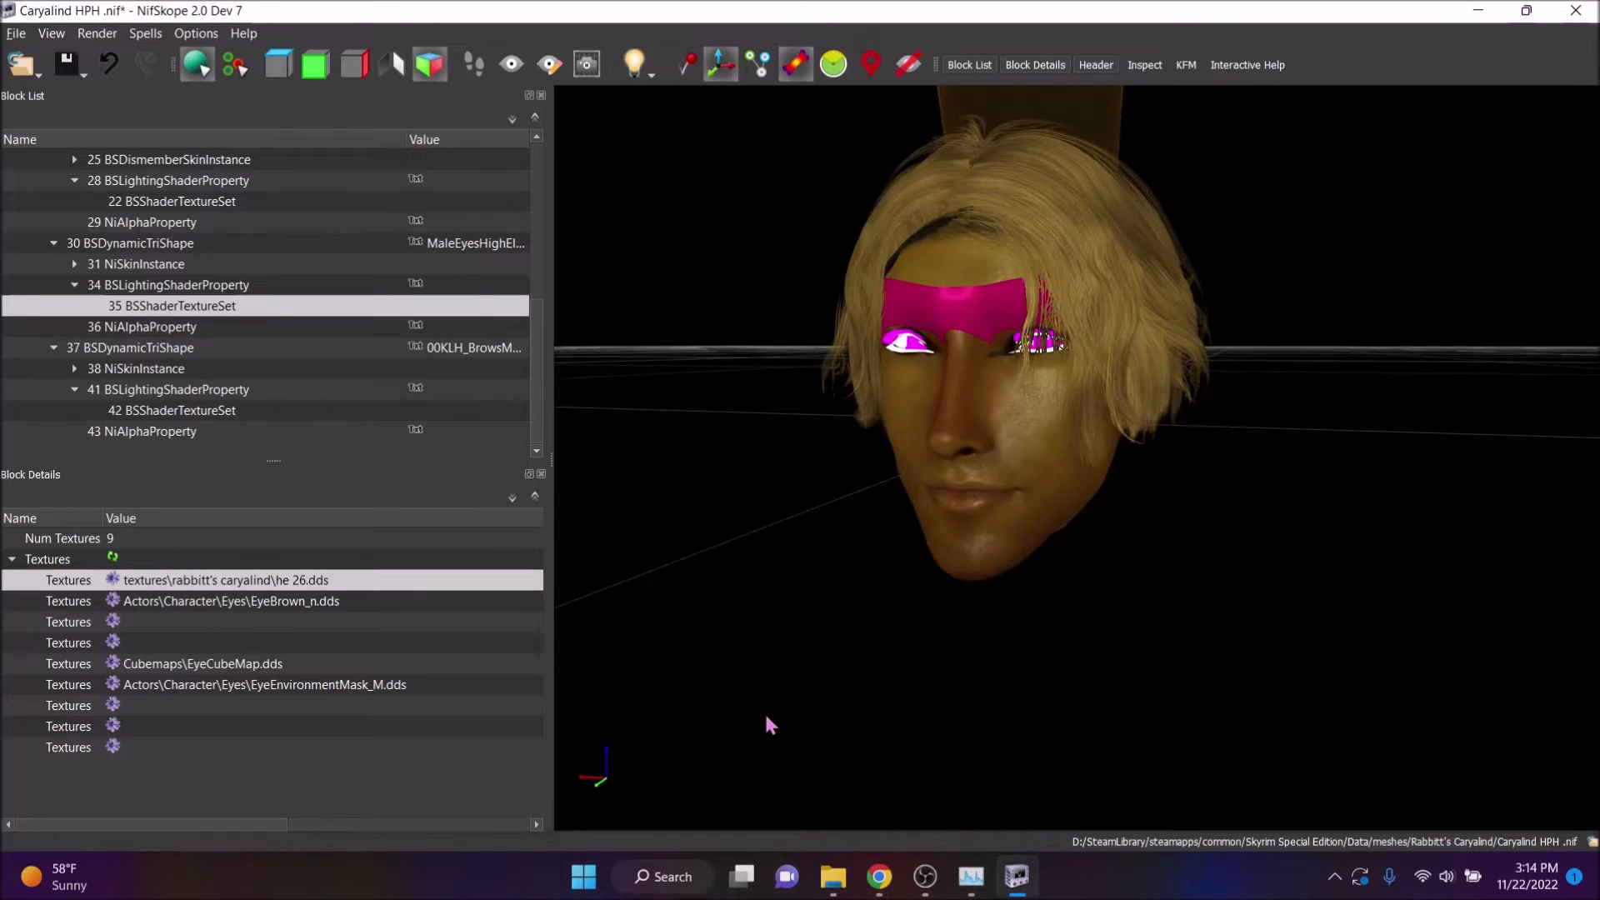
# Shorten the hair's second texture path to the relative path textures\rabbitt's caryalind\raskolnikov_n.dds
pyautogui.click(185, 202)
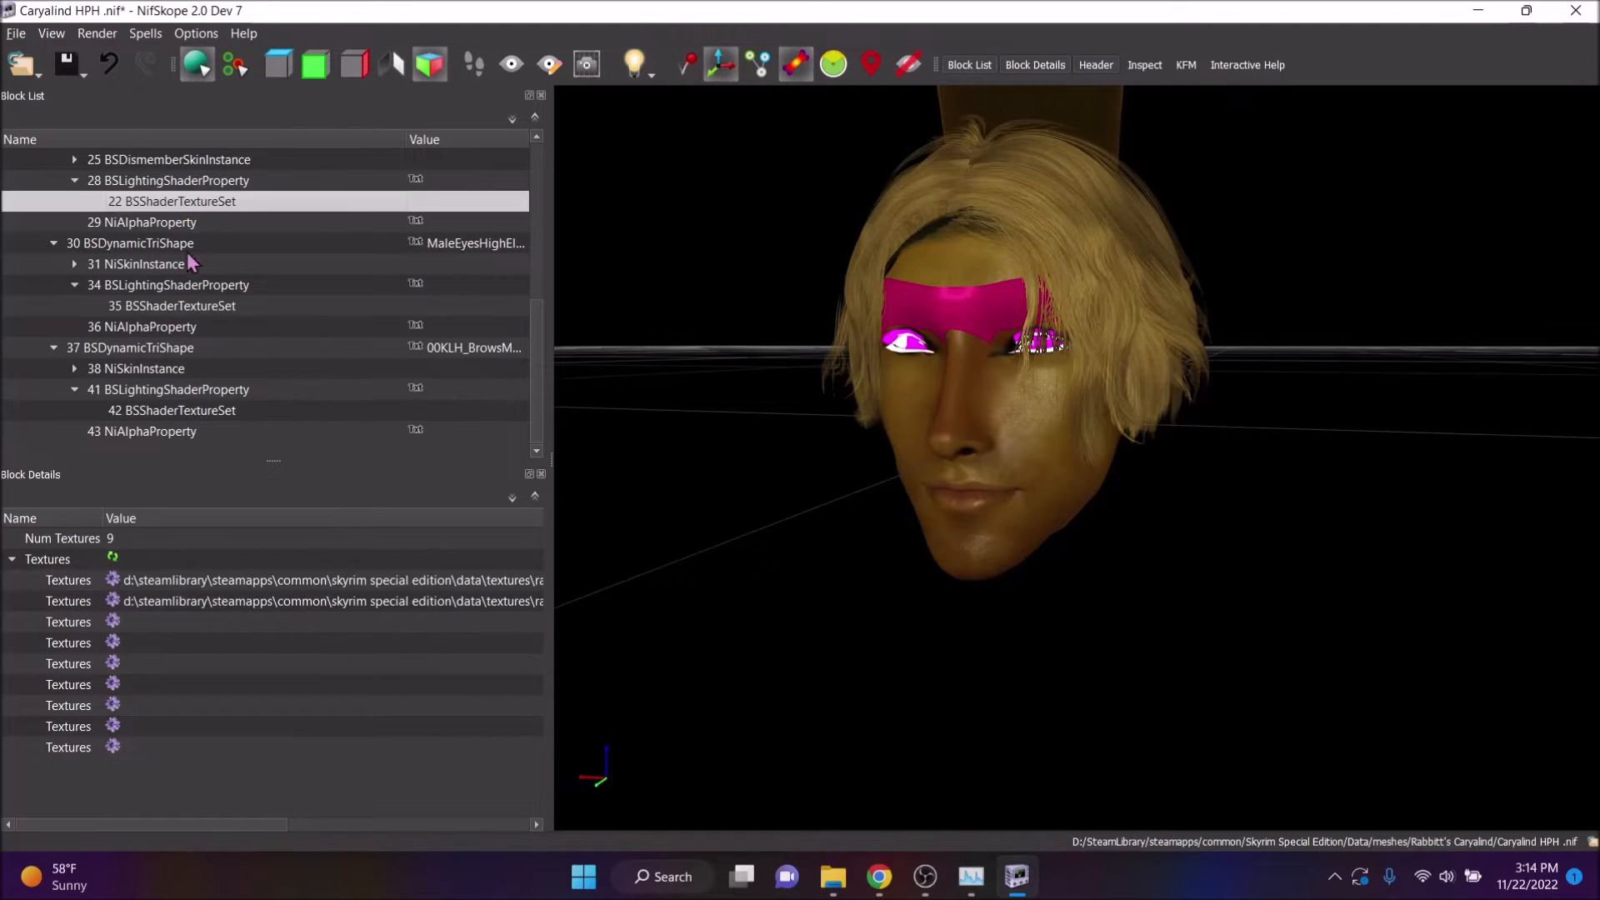
pyautogui.moveTo(1114, 347)
pyautogui.mouseDown()
pyautogui.moveTo(1061, 457)
pyautogui.moveTo(1068, 338)
pyautogui.moveTo(1241, 325)
pyautogui.moveTo(1125, 339)
pyautogui.mouseUp()
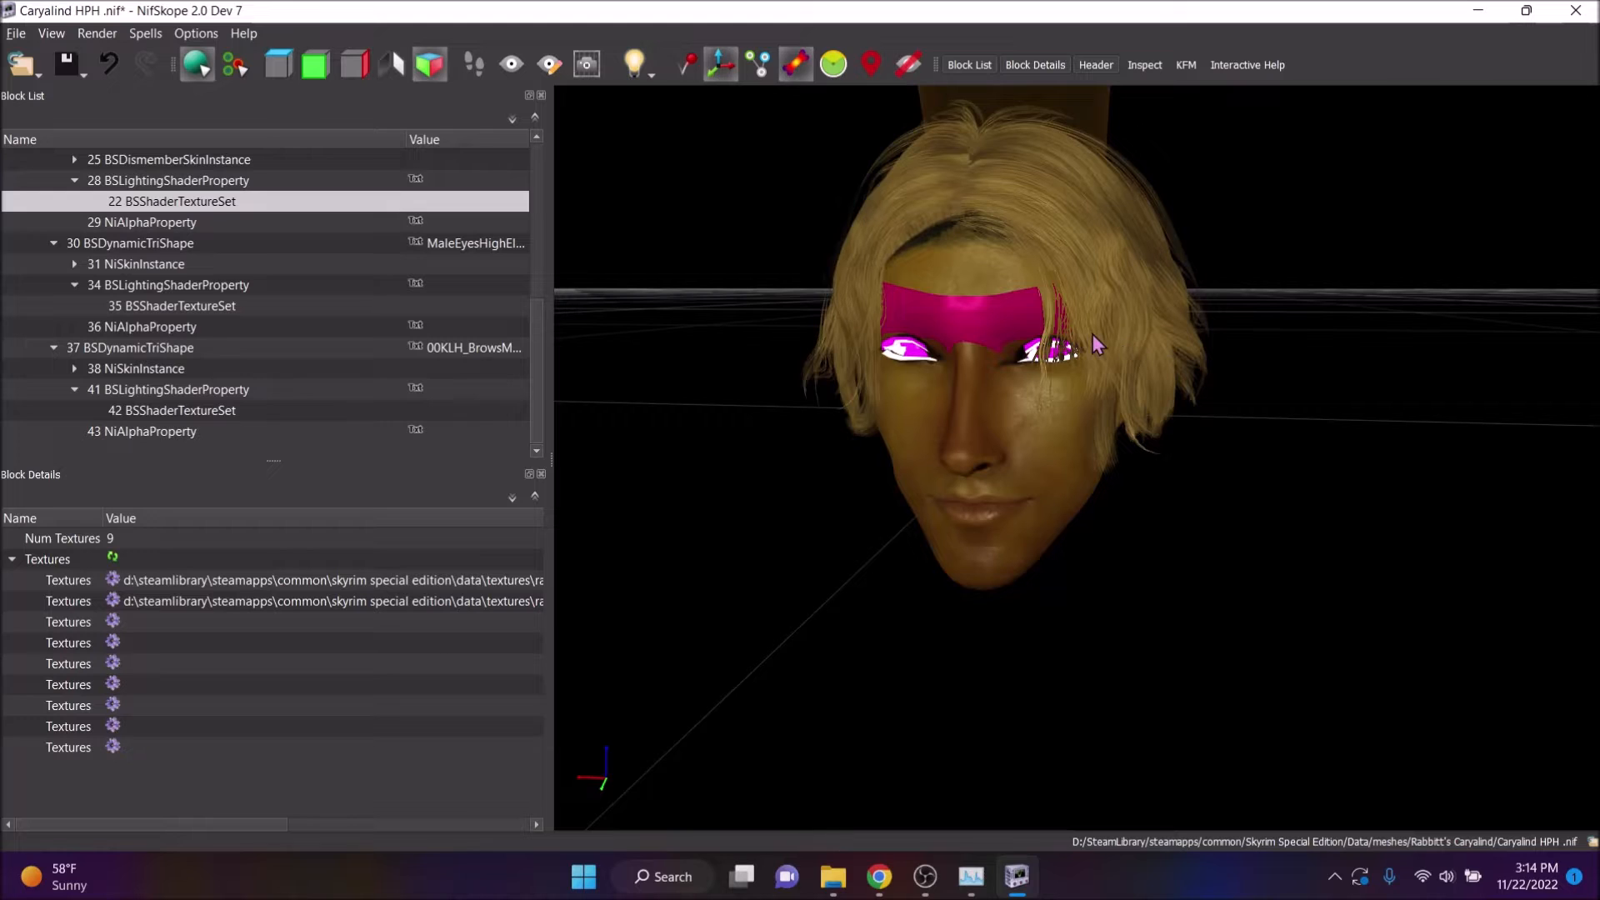
pyautogui.doubleClick(482, 604)
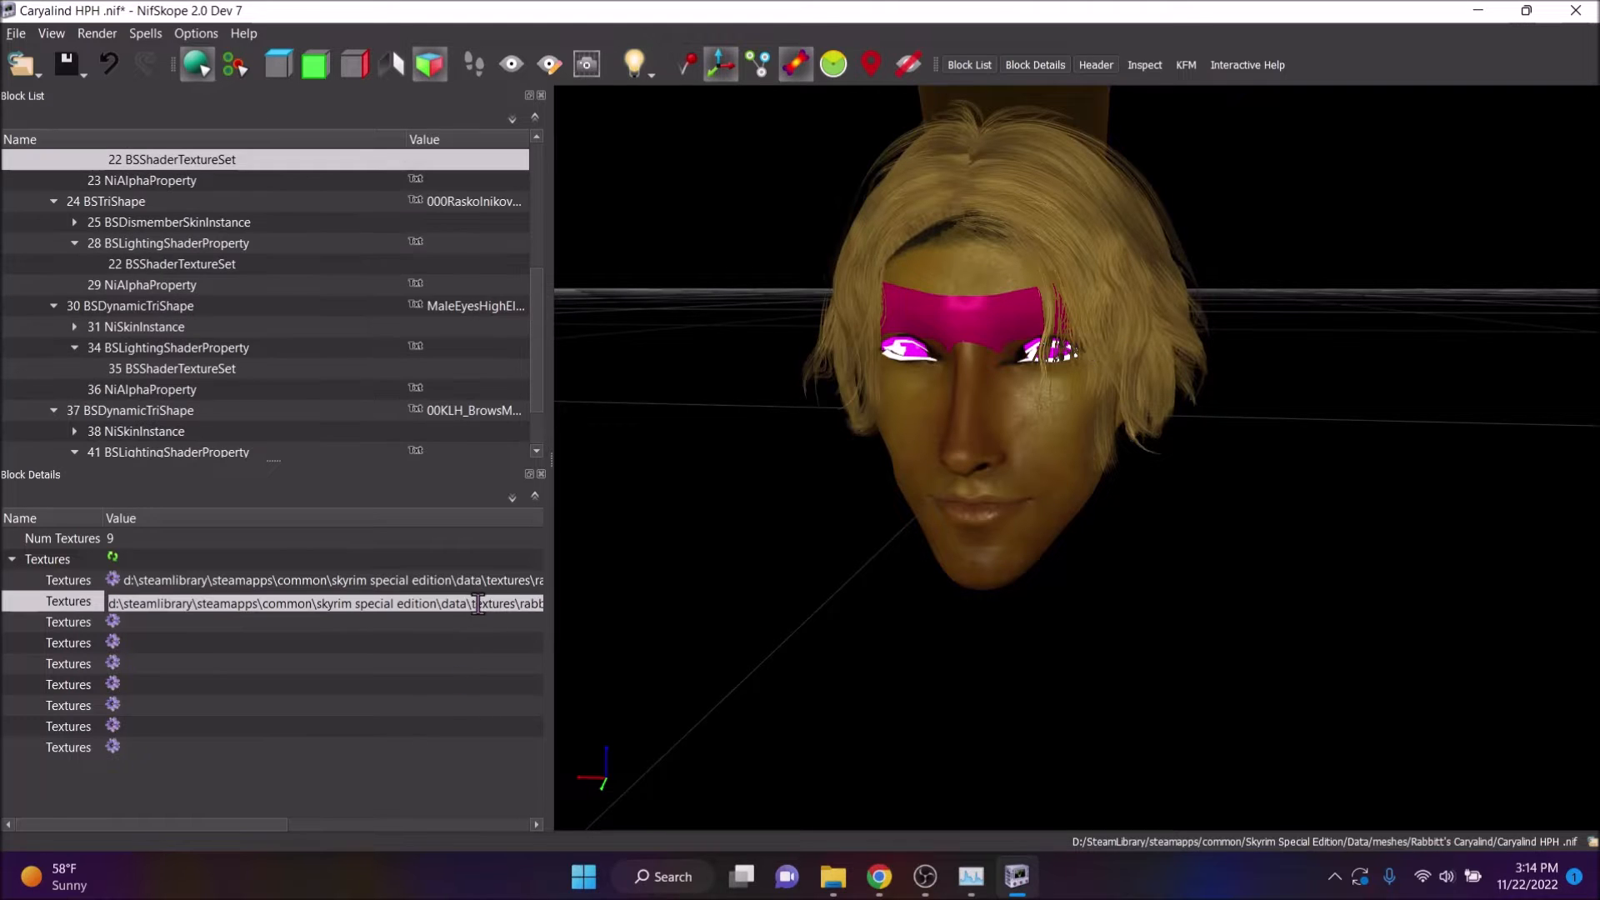
pyautogui.click(473, 603)
pyautogui.press('BackSpace')
pyautogui.press('BackSpace')
pyautogui.press('BackSpace')
pyautogui.press('BackSpace')
pyautogui.press('BackSpace')
pyautogui.press('BackSpace')
pyautogui.press('BackSpace')
pyautogui.press('BackSpace')
pyautogui.press('BackSpace')
pyautogui.press('BackSpace')
pyautogui.press('BackSpace')
pyautogui.press('BackSpace')
pyautogui.press('BackSpace')
pyautogui.press('BackSpace')
pyautogui.press('BackSpace')
pyautogui.press('BackSpace')
pyautogui.press('BackSpace')
pyautogui.press('BackSpace')
pyautogui.press('BackSpace')
pyautogui.press('BackSpace')
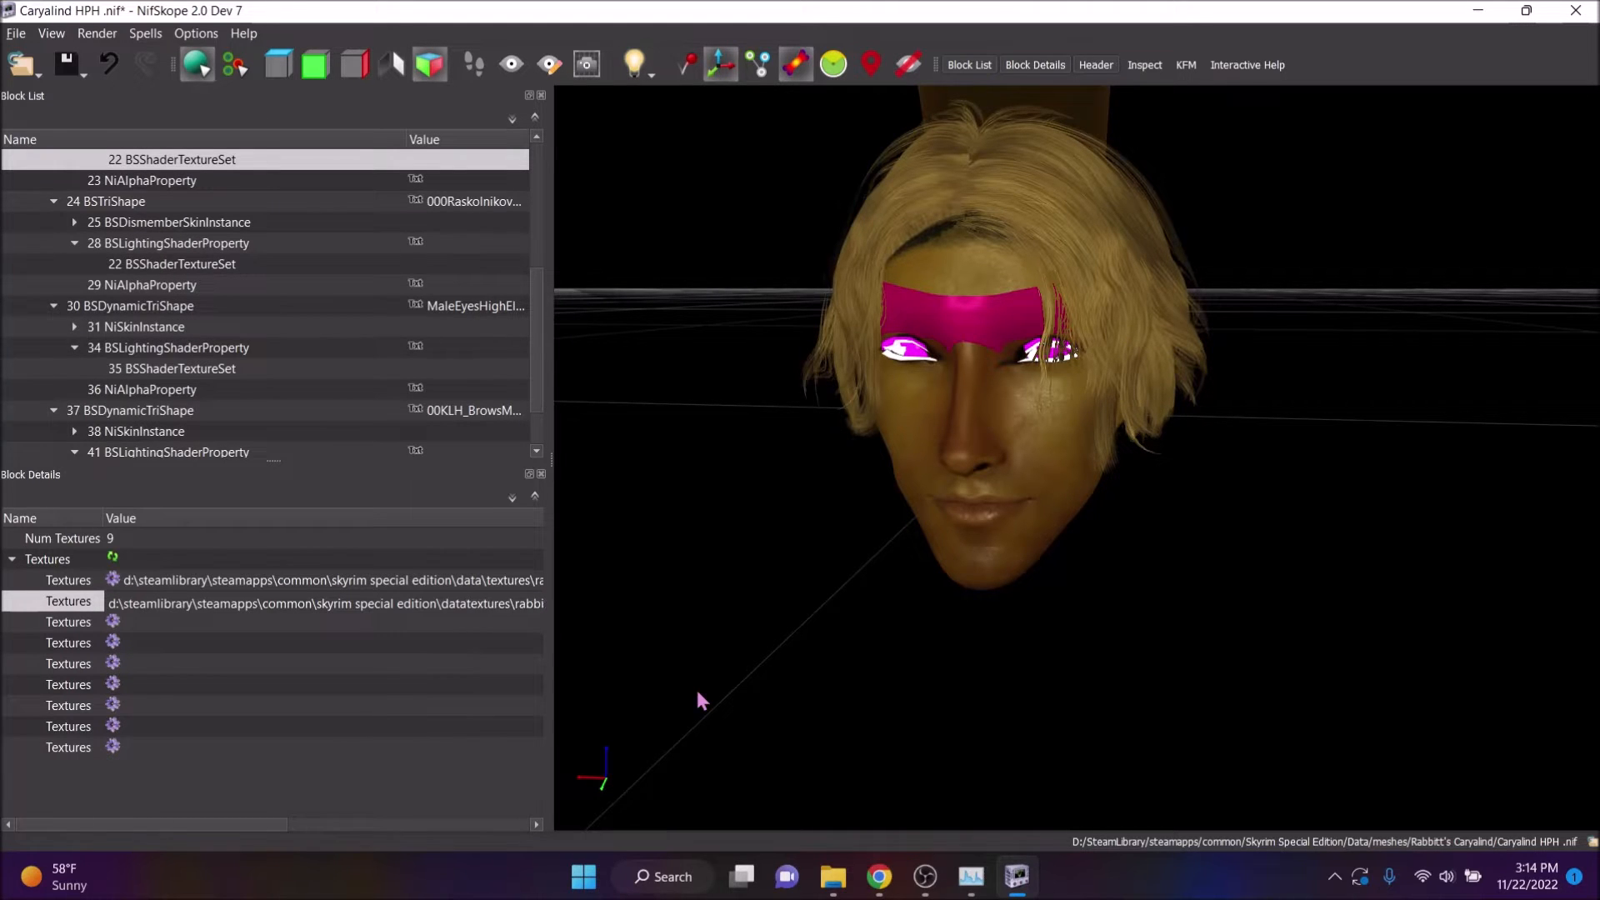
pyautogui.press('BackSpace')
pyautogui.press('BackSpace')
pyautogui.press('BackSpace')
pyautogui.press('BackSpace')
pyautogui.press('BackSpace')
pyautogui.press('BackSpace')
pyautogui.press('BackSpace')
pyautogui.press('BackSpace')
pyautogui.press('BackSpace')
pyautogui.press('BackSpace')
pyautogui.press('BackSpace')
pyautogui.press('BackSpace')
pyautogui.press('BackSpace')
pyautogui.press('BackSpace')
pyautogui.press('BackSpace')
pyautogui.press('BackSpace')
pyautogui.press('BackSpace')
pyautogui.press('BackSpace')
pyautogui.press('BackSpace')
pyautogui.press('BackSpace')
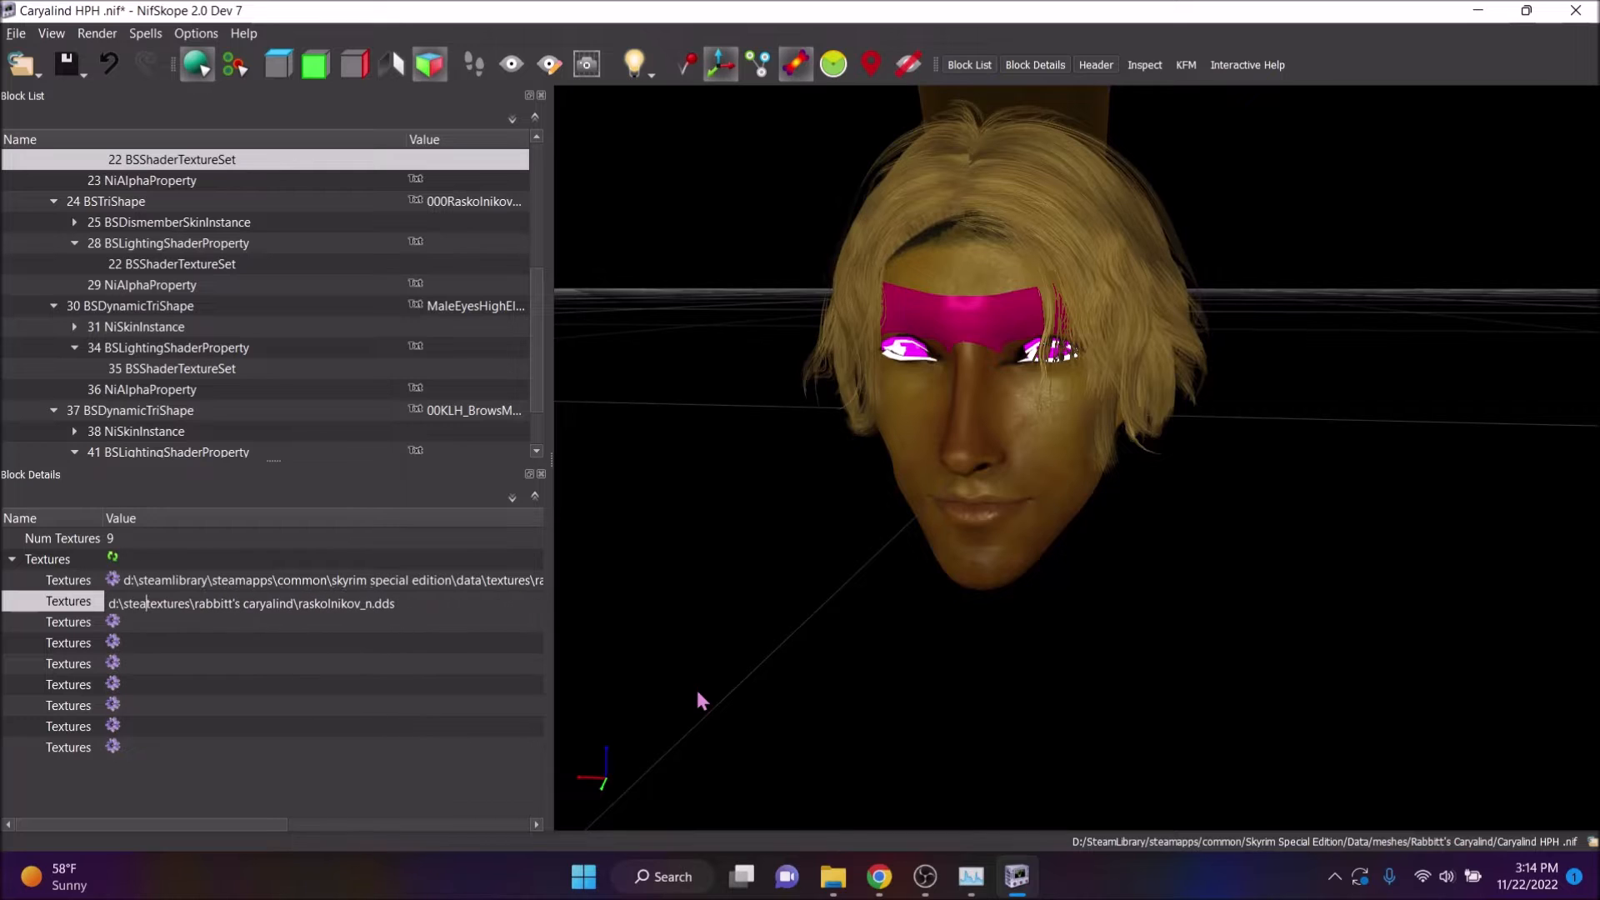
pyautogui.press('Return')
# Shorten the hair's first texture path to the relative path textures\rabbitt's caryalind\raskolnikov.dds
pyautogui.doubleClick(439, 582)
pyautogui.click(467, 582)
pyautogui.press('BackSpace')
pyautogui.press('BackSpace')
pyautogui.press('BackSpace')
pyautogui.press('BackSpace')
pyautogui.press('BackSpace')
pyautogui.press('BackSpace')
pyautogui.press('BackSpace')
pyautogui.press('BackSpace')
pyautogui.press('BackSpace')
pyautogui.press('BackSpace')
pyautogui.press('BackSpace')
pyautogui.press('BackSpace')
pyautogui.press('BackSpace')
pyautogui.press('BackSpace')
pyautogui.press('BackSpace')
pyautogui.press('BackSpace')
pyautogui.press('BackSpace')
pyautogui.press('BackSpace')
pyautogui.press('BackSpace')
pyautogui.press('BackSpace')
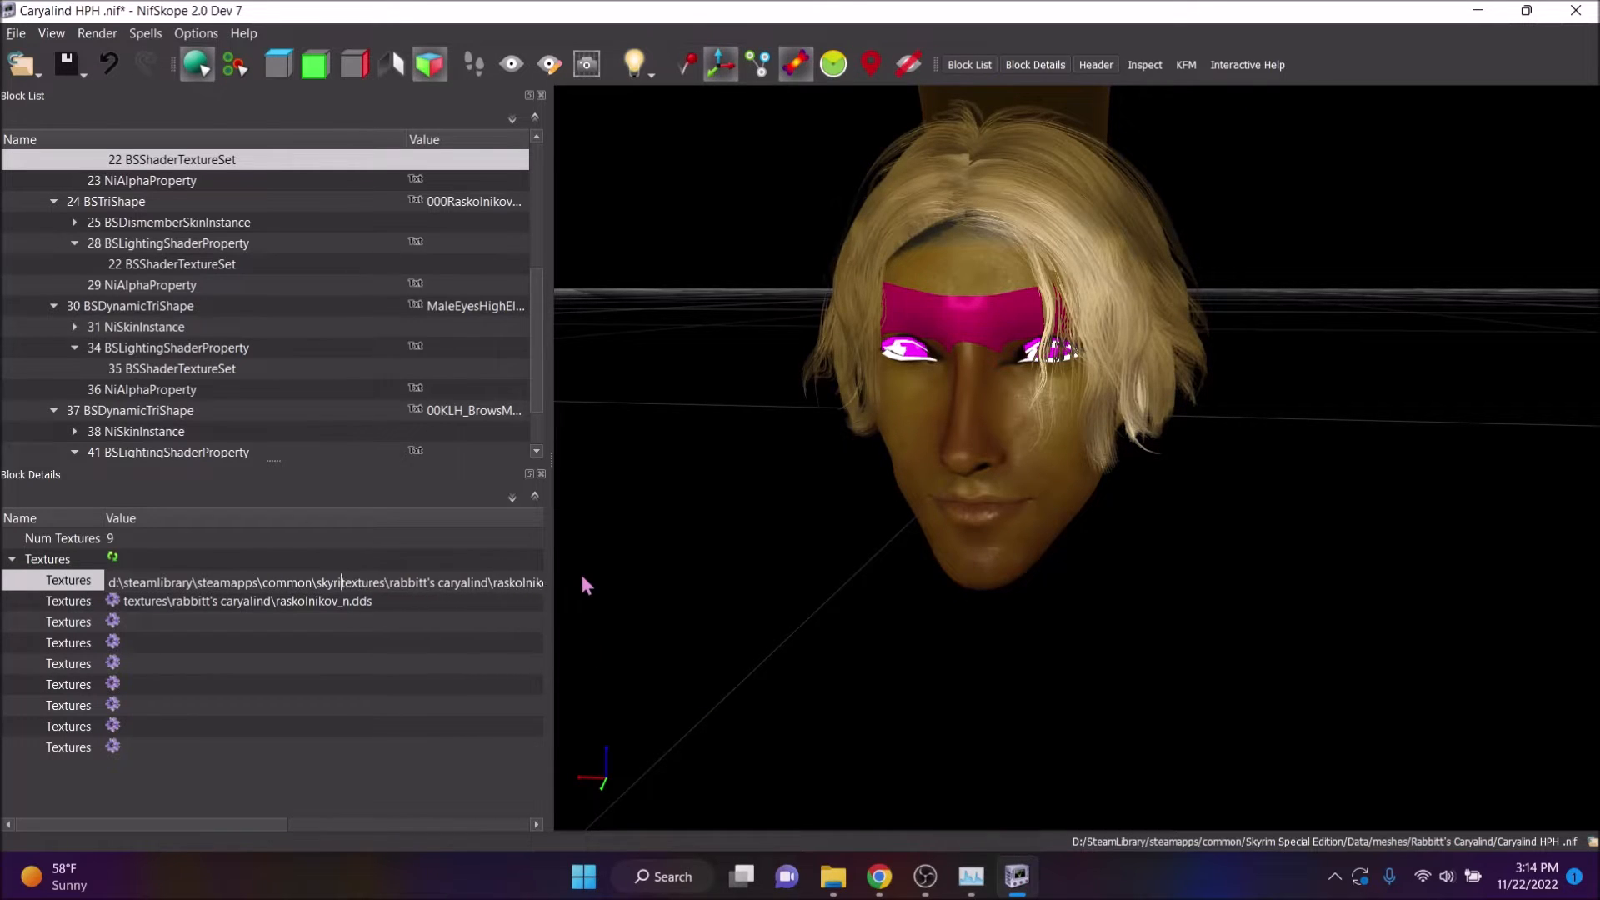
pyautogui.press('BackSpace')
pyautogui.press('BackSpace')
pyautogui.press('BackSpace')
pyautogui.press('BackSpace')
pyautogui.press('BackSpace')
pyautogui.press('BackSpace')
pyautogui.press('BackSpace')
pyautogui.press('BackSpace')
pyautogui.press('Return')
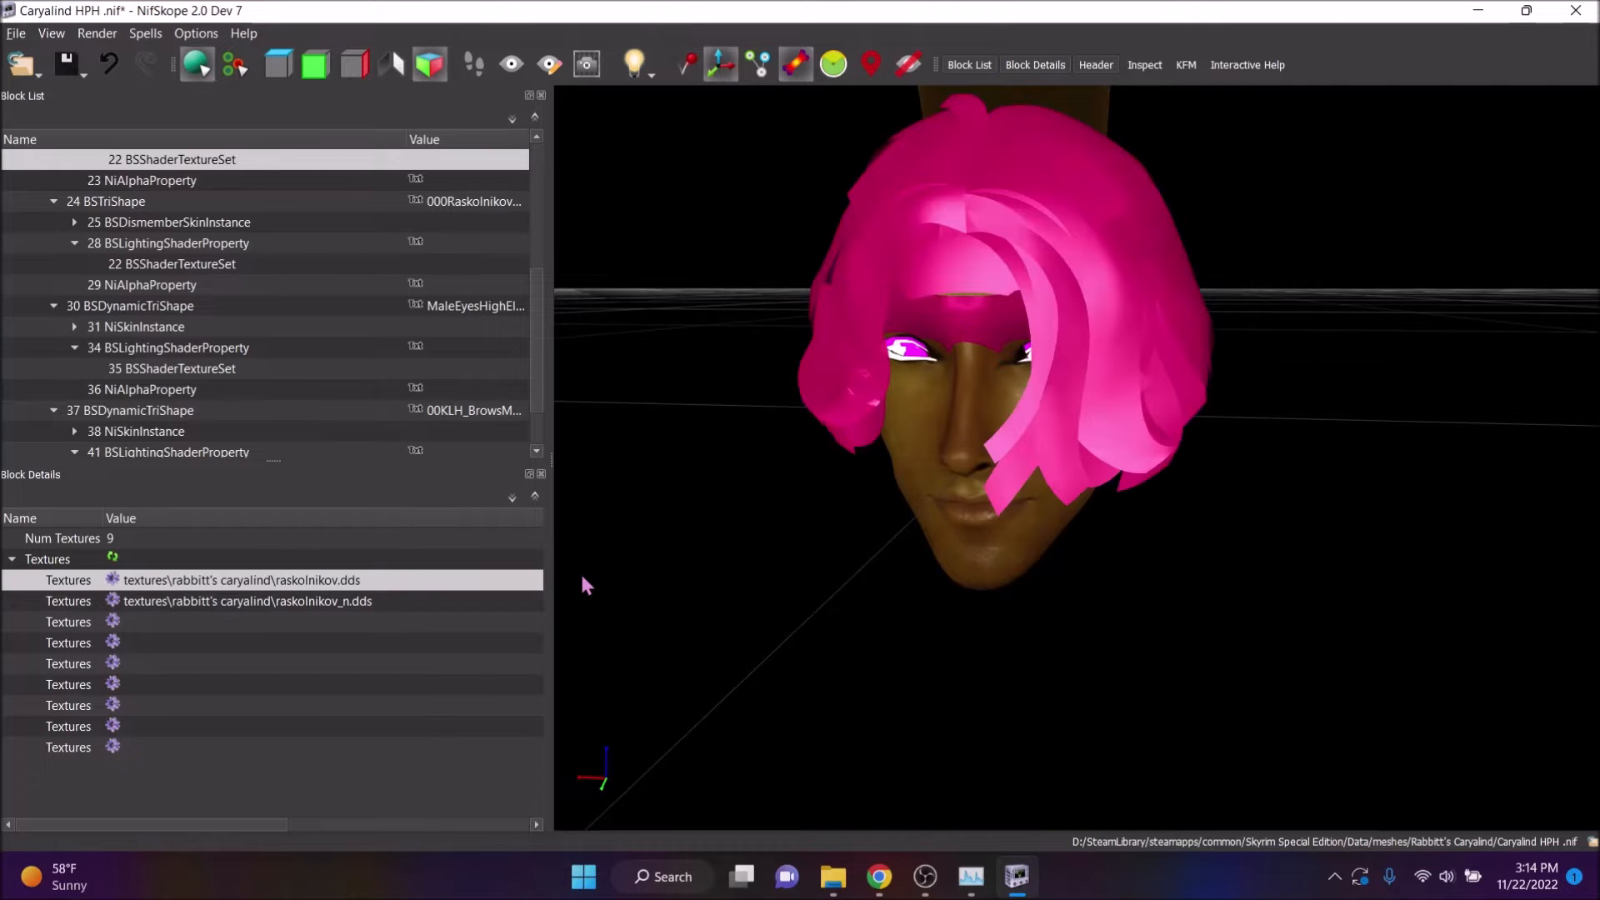
# Shorten the head's eighth texture path to the relative path textures\rabbitt's caryalind\malehead_s.dds
pyautogui.scroll(2, 283, 352)
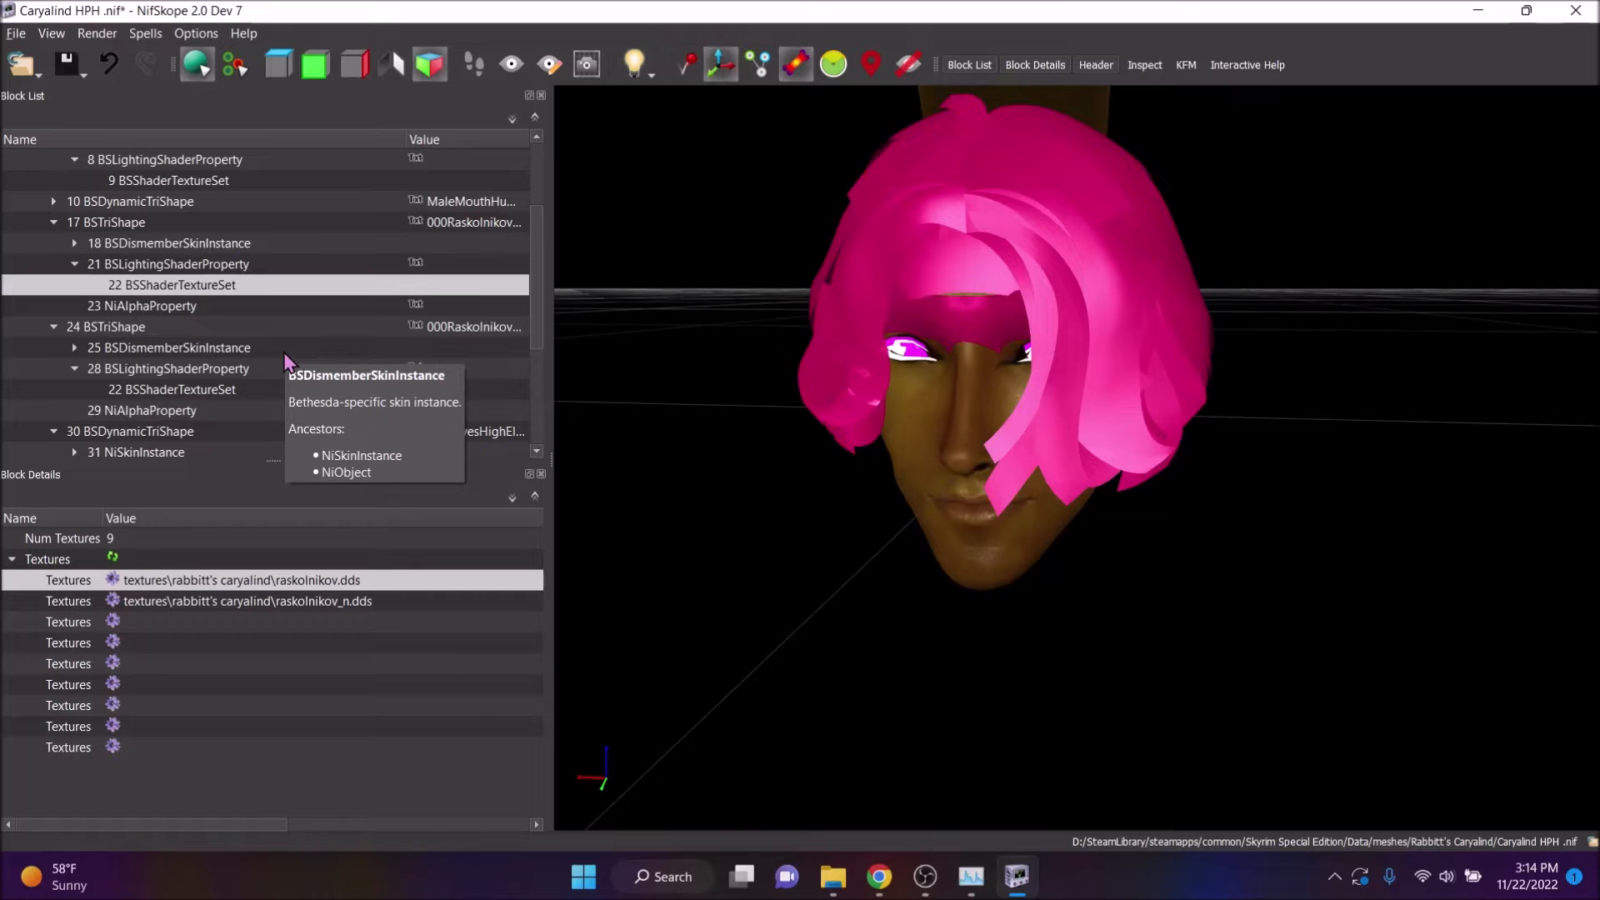
pyautogui.moveTo(1117, 298)
pyautogui.mouseDown()
pyautogui.moveTo(1171, 292)
pyautogui.moveTo(1125, 317)
pyautogui.moveTo(1113, 302)
pyautogui.moveTo(1127, 295)
pyautogui.moveTo(1086, 297)
pyautogui.moveTo(1111, 294)
pyautogui.mouseUp()
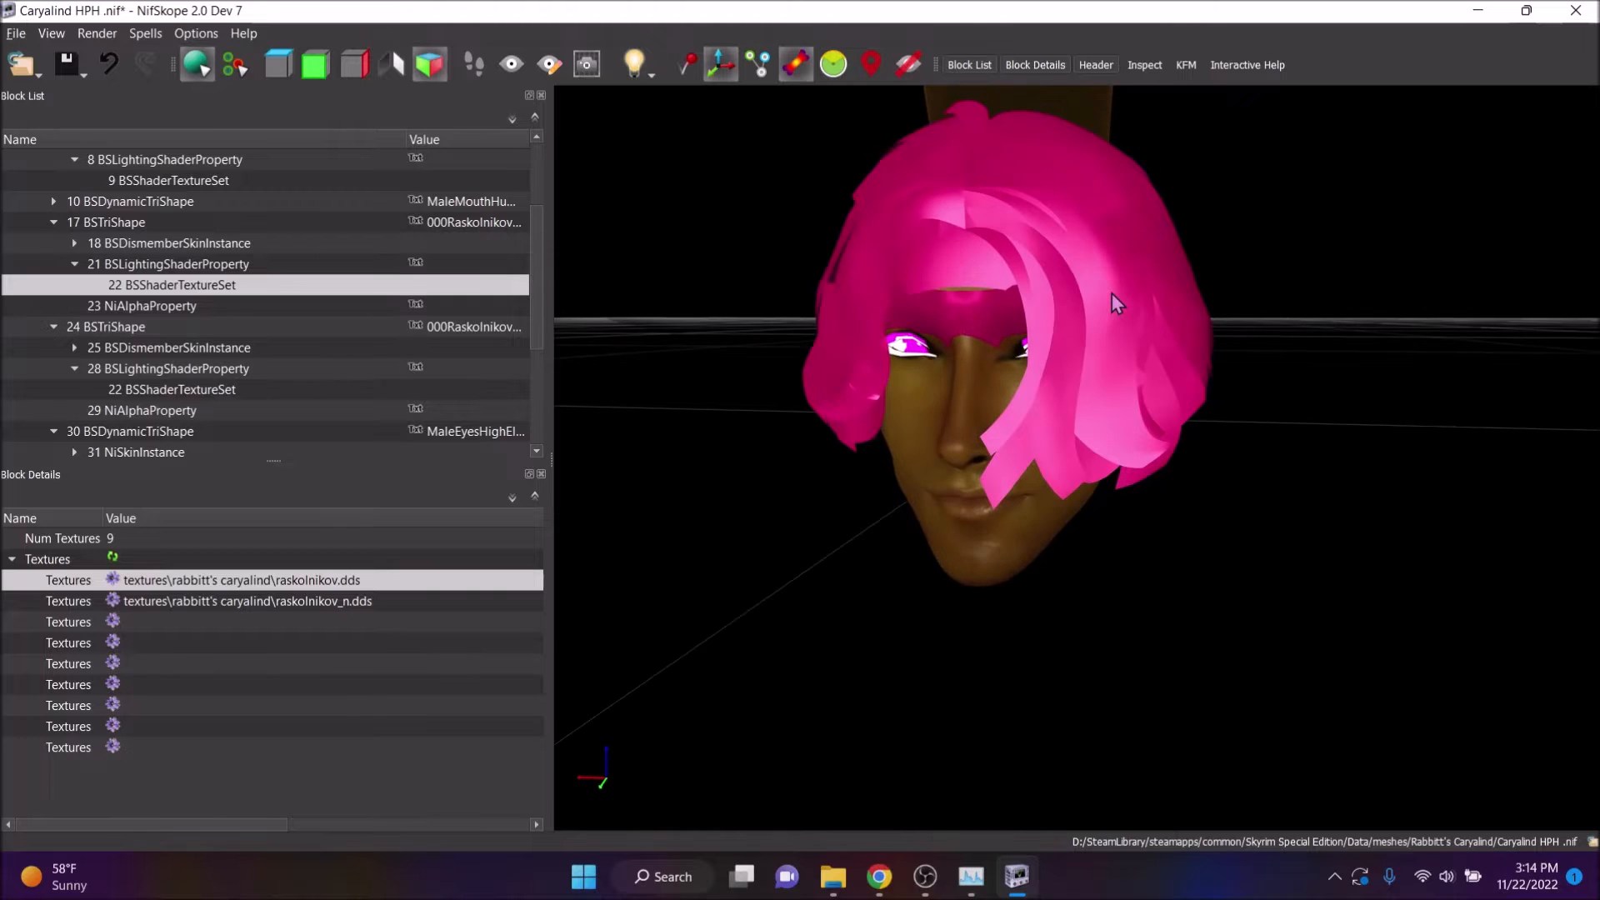
pyautogui.click(185, 188)
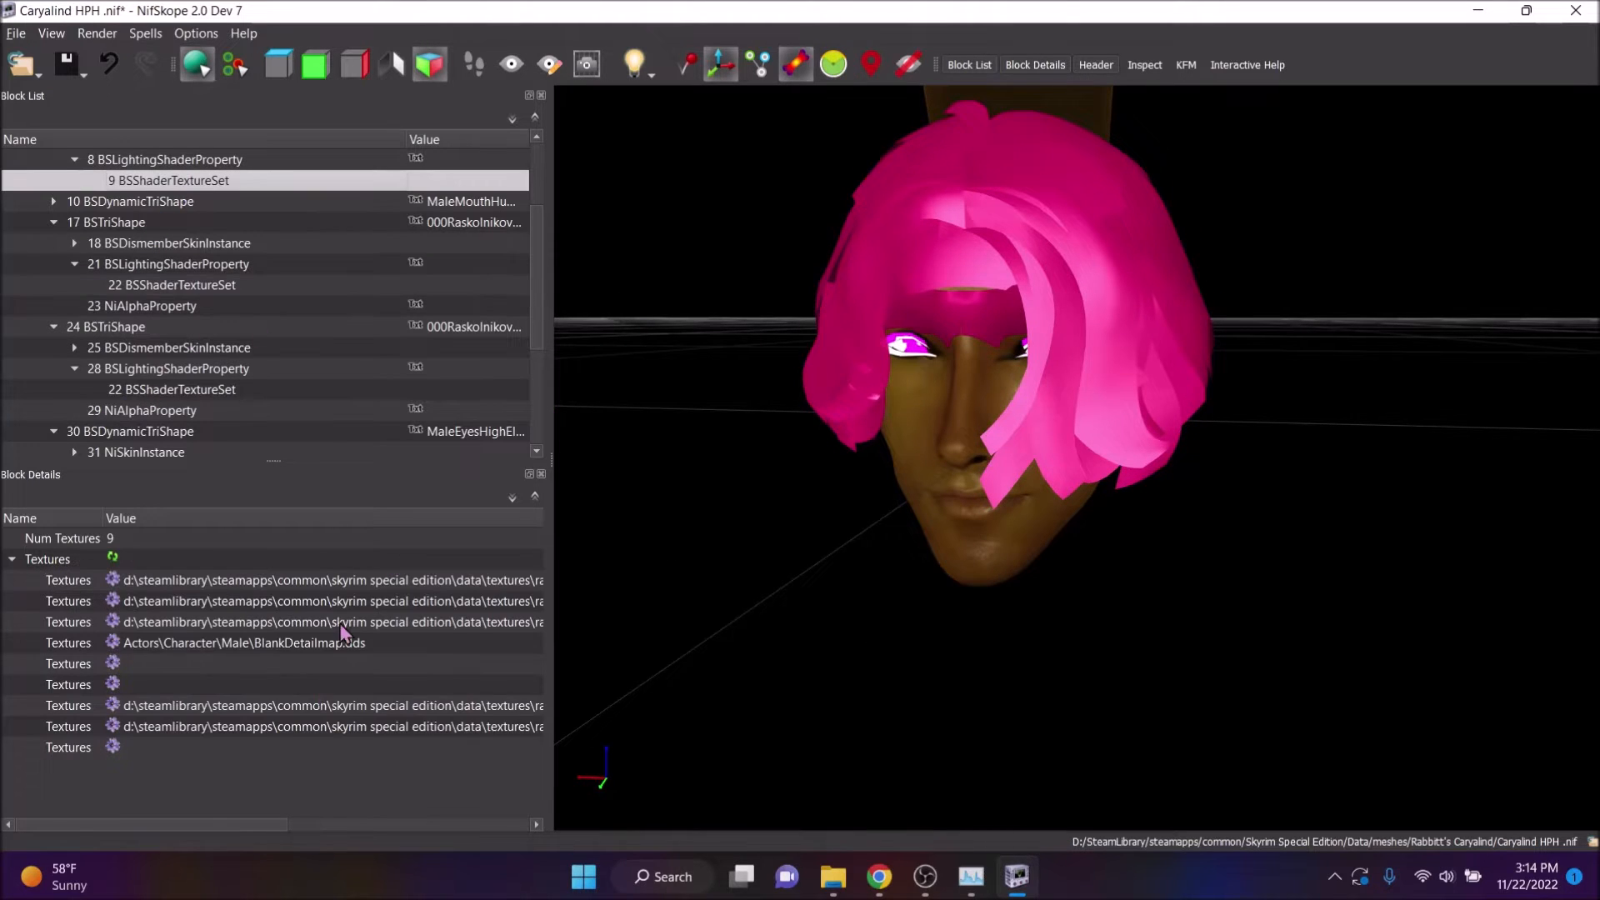
pyautogui.doubleClick(302, 727)
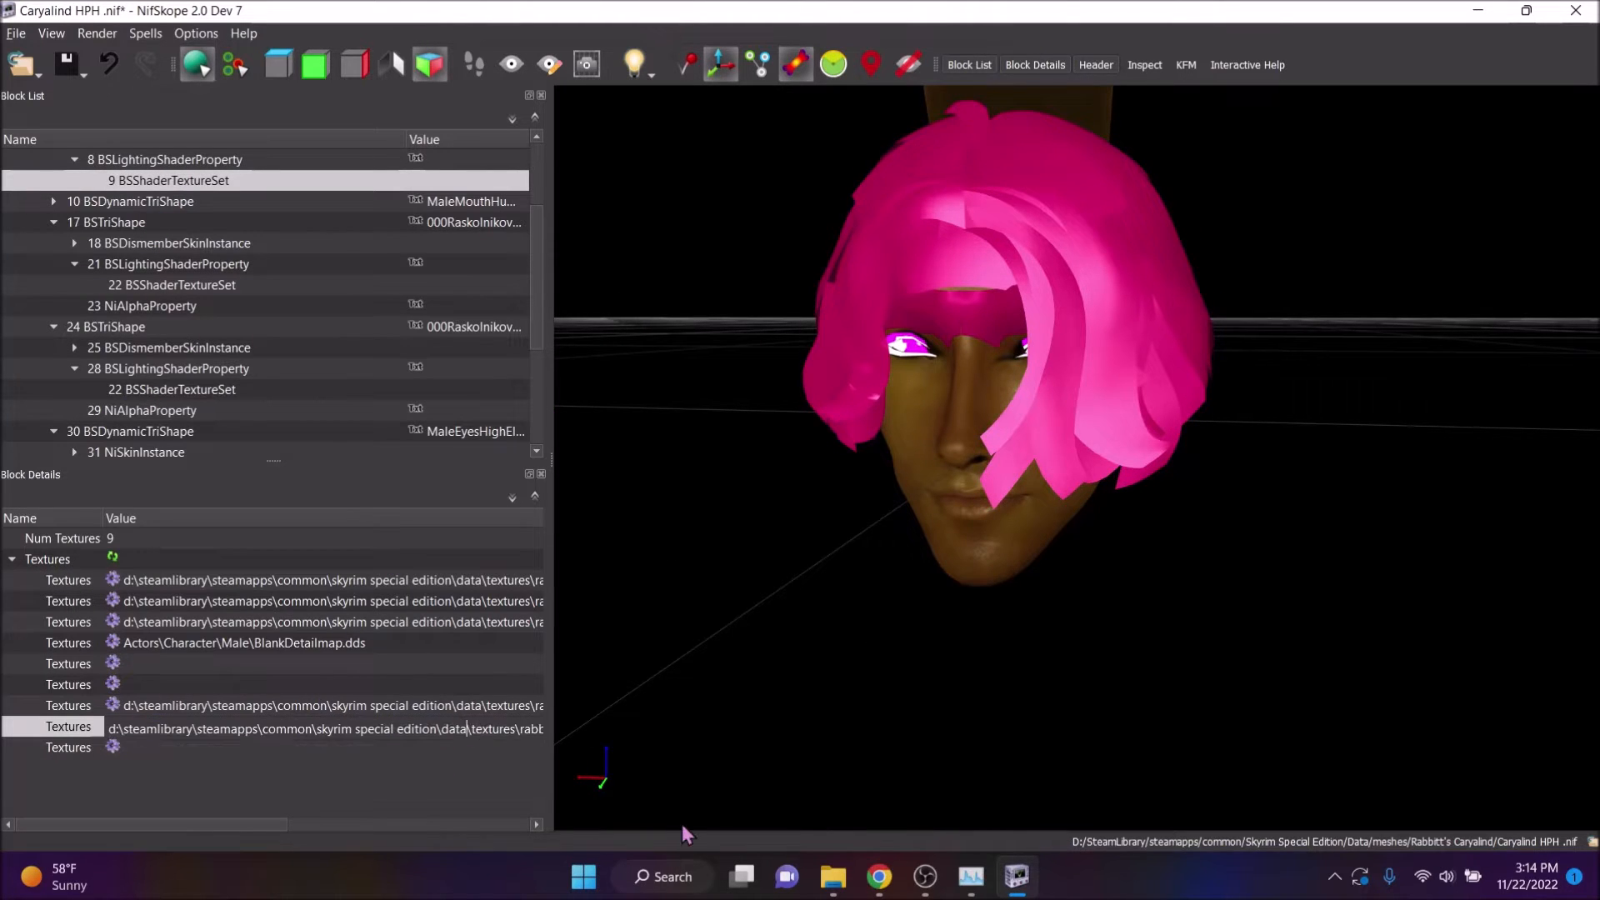
pyautogui.press('BackSpace')
pyautogui.press('BackSpace')
pyautogui.press('BackSpace')
pyautogui.press('BackSpace')
pyautogui.press('BackSpace')
pyautogui.press('BackSpace')
pyautogui.press('BackSpace')
pyautogui.press('BackSpace')
pyautogui.press('BackSpace')
pyautogui.press('BackSpace')
pyautogui.press('BackSpace')
pyautogui.press('BackSpace')
pyautogui.press('BackSpace')
pyautogui.press('BackSpace')
pyautogui.press('BackSpace')
pyautogui.press('BackSpace')
pyautogui.press('BackSpace')
pyautogui.press('BackSpace')
pyautogui.press('BackSpace')
pyautogui.press('BackSpace')
# Shorten the head's seventh texture path to the relative path textures\rabbitt's caryalind\caryalind hph .dds
pyautogui.doubleClick(472, 705)
pyautogui.press('BackSpace')
pyautogui.press('BackSpace')
pyautogui.press('BackSpace')
pyautogui.press('BackSpace')
pyautogui.press('BackSpace')
pyautogui.press('BackSpace')
pyautogui.press('BackSpace')
pyautogui.press('BackSpace')
pyautogui.press('BackSpace')
pyautogui.press('BackSpace')
pyautogui.press('BackSpace')
pyautogui.press('BackSpace')
pyautogui.press('BackSpace')
pyautogui.press('BackSpace')
pyautogui.press('BackSpace')
pyautogui.press('BackSpace')
pyautogui.press('BackSpace')
pyautogui.press('BackSpace')
pyautogui.press('BackSpace')
pyautogui.press('BackSpace')
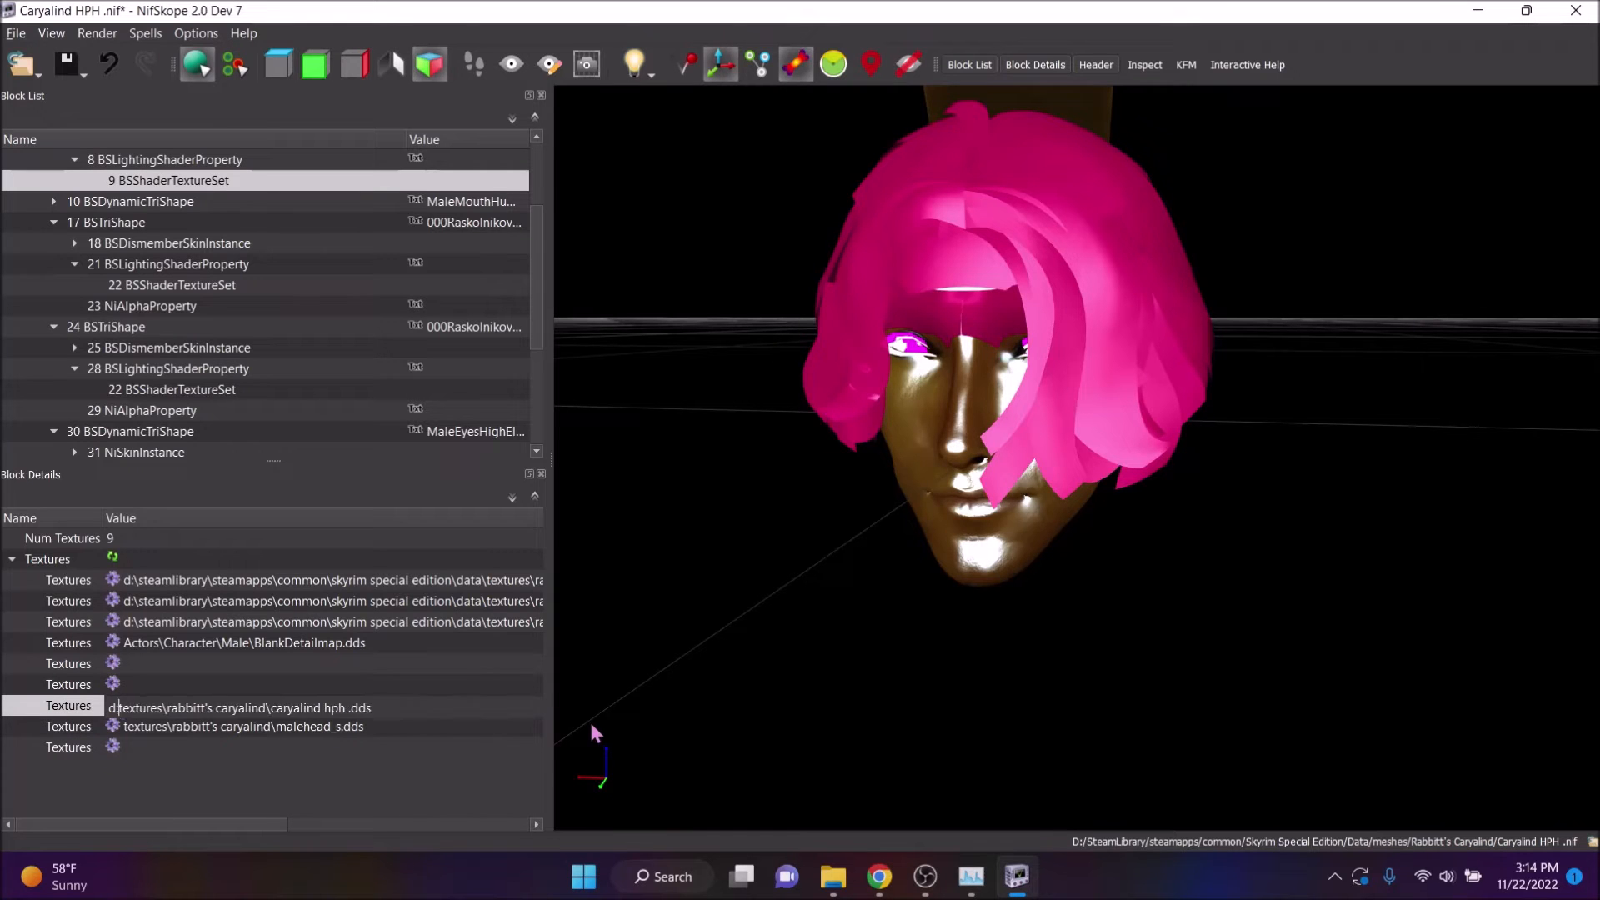
# Shorten the head's third texture path to the relative path textures\rabbitt's caryalind\malehead_sk.dds
pyautogui.doubleClick(472, 622)
pyautogui.press('BackSpace')
pyautogui.press('BackSpace')
pyautogui.press('BackSpace')
pyautogui.press('BackSpace')
pyautogui.press('BackSpace')
pyautogui.press('BackSpace')
pyautogui.press('BackSpace')
pyautogui.press('BackSpace')
pyautogui.press('BackSpace')
pyautogui.press('BackSpace')
pyautogui.press('BackSpace')
pyautogui.press('BackSpace')
pyautogui.press('BackSpace')
pyautogui.press('BackSpace')
pyautogui.press('BackSpace')
pyautogui.press('BackSpace')
pyautogui.press('BackSpace')
pyautogui.press('BackSpace')
pyautogui.press('BackSpace')
pyautogui.press('BackSpace')
pyautogui.press('BackSpace')
pyautogui.press('BackSpace')
pyautogui.press('BackSpace')
# Shorten the head's first texture path to the relative path textures\rabbitt's caryalind\malehead.dds
pyautogui.doubleClick(477, 580)
pyautogui.press('BackSpace')
pyautogui.press('BackSpace')
pyautogui.press('BackSpace')
pyautogui.press('BackSpace')
pyautogui.press('BackSpace')
pyautogui.press('BackSpace')
pyautogui.press('BackSpace')
pyautogui.press('BackSpace')
pyautogui.press('BackSpace')
pyautogui.press('BackSpace')
pyautogui.press('BackSpace')
pyautogui.press('BackSpace')
pyautogui.press('BackSpace')
pyautogui.press('BackSpace')
pyautogui.press('BackSpace')
pyautogui.press('BackSpace')
pyautogui.press('BackSpace')
pyautogui.press('BackSpace')
pyautogui.press('BackSpace')
pyautogui.press('BackSpace')
# Shorten the head's second texture path to a relative path beginning with textures\rabbitt's caryalind
pyautogui.doubleClick(473, 601)
pyautogui.press('BackSpace')
pyautogui.press('BackSpace')
pyautogui.press('BackSpace')
pyautogui.press('BackSpace')
pyautogui.press('BackSpace')
pyautogui.press('BackSpace')
pyautogui.press('BackSpace')
pyautogui.press('BackSpace')
pyautogui.press('BackSpace')
pyautogui.press('BackSpace')
pyautogui.press('BackSpace')
pyautogui.press('BackSpace')
pyautogui.press('BackSpace')
pyautogui.press('BackSpace')
pyautogui.press('BackSpace')
pyautogui.press('BackSpace')
pyautogui.press('BackSpace')
pyautogui.press('BackSpace')
pyautogui.press('BackSpace')
pyautogui.press('BackSpace')
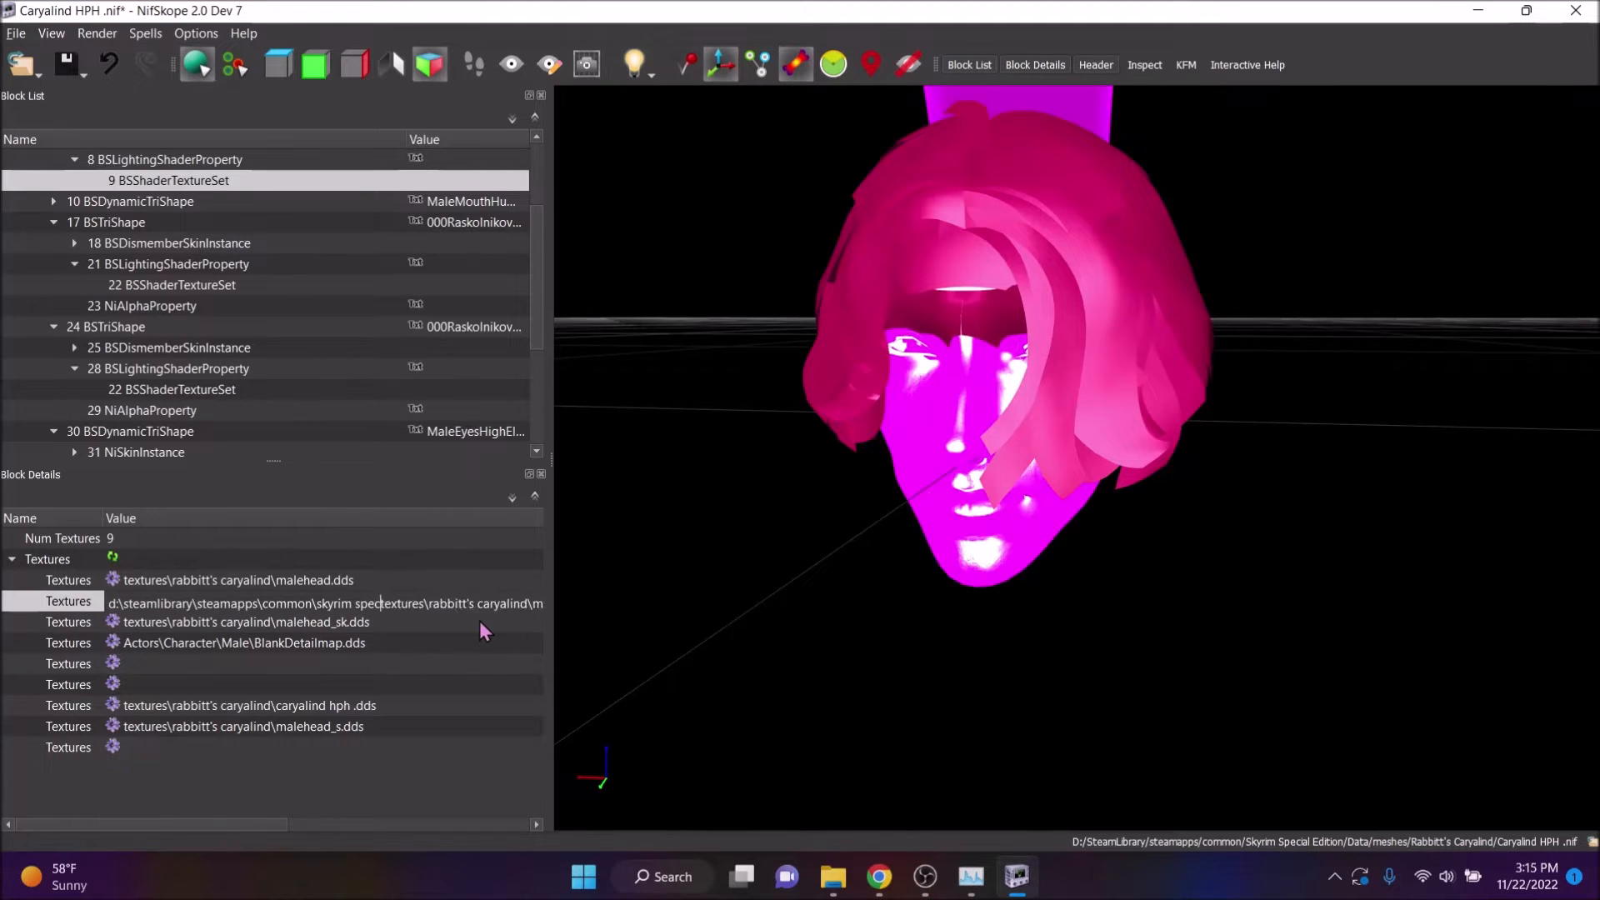
pyautogui.press('Return')
# Save the Caryalind HPH head mesh and switch to File Explorer for the Rabbitt's Caryalind meshes folder
pyautogui.click(20, 33)
pyautogui.click(40, 201)
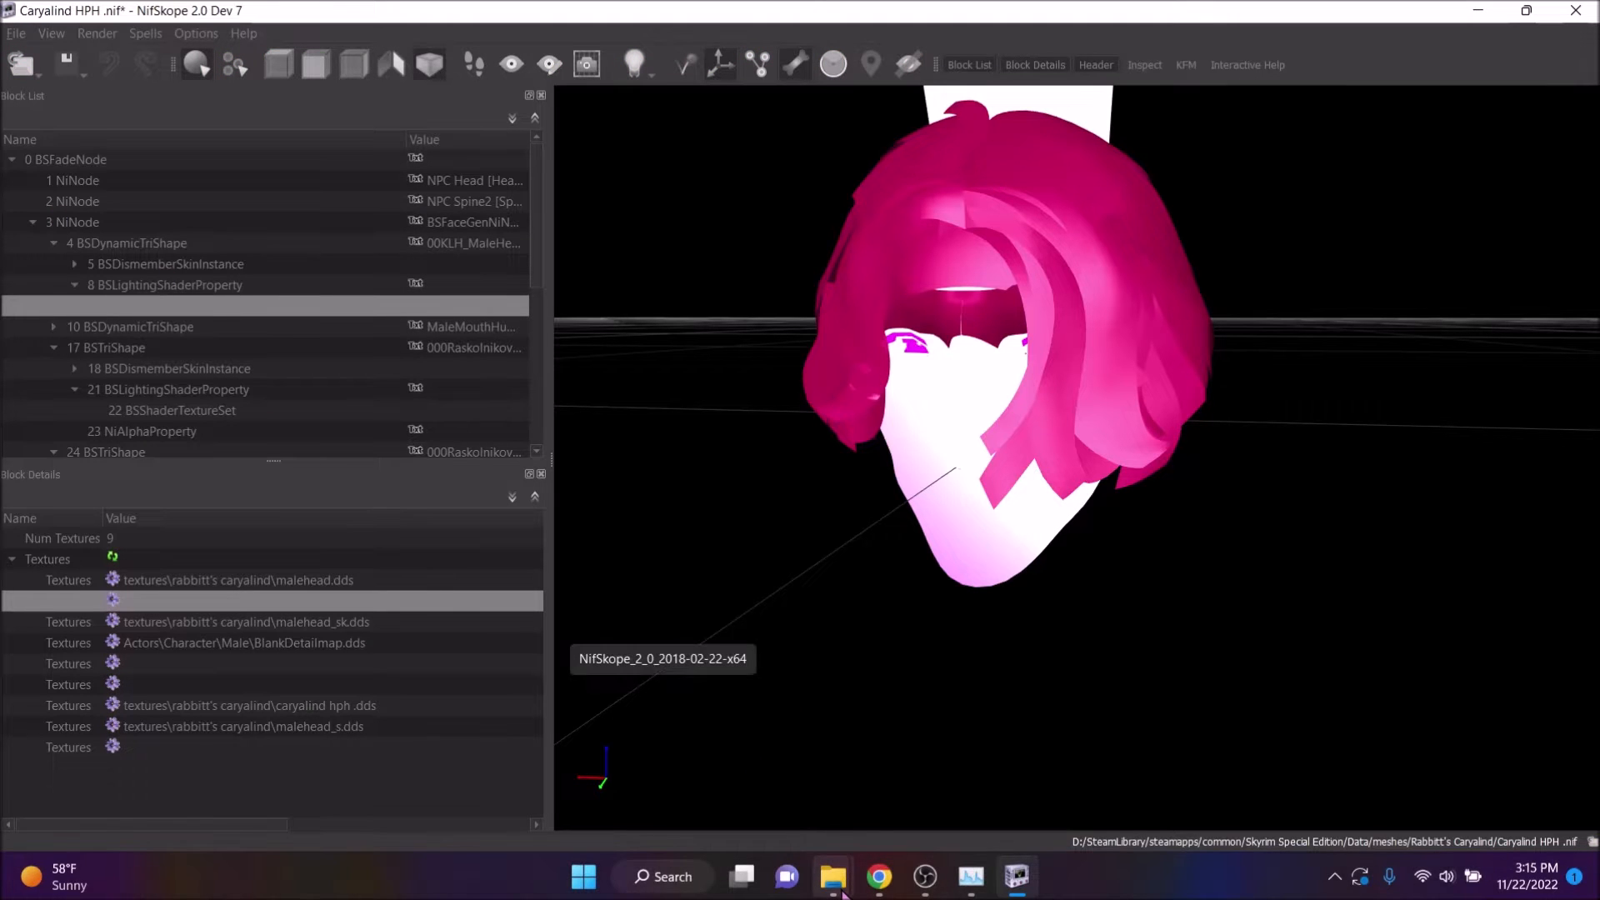
pyautogui.moveTo(833, 876)
pyautogui.click(959, 732)
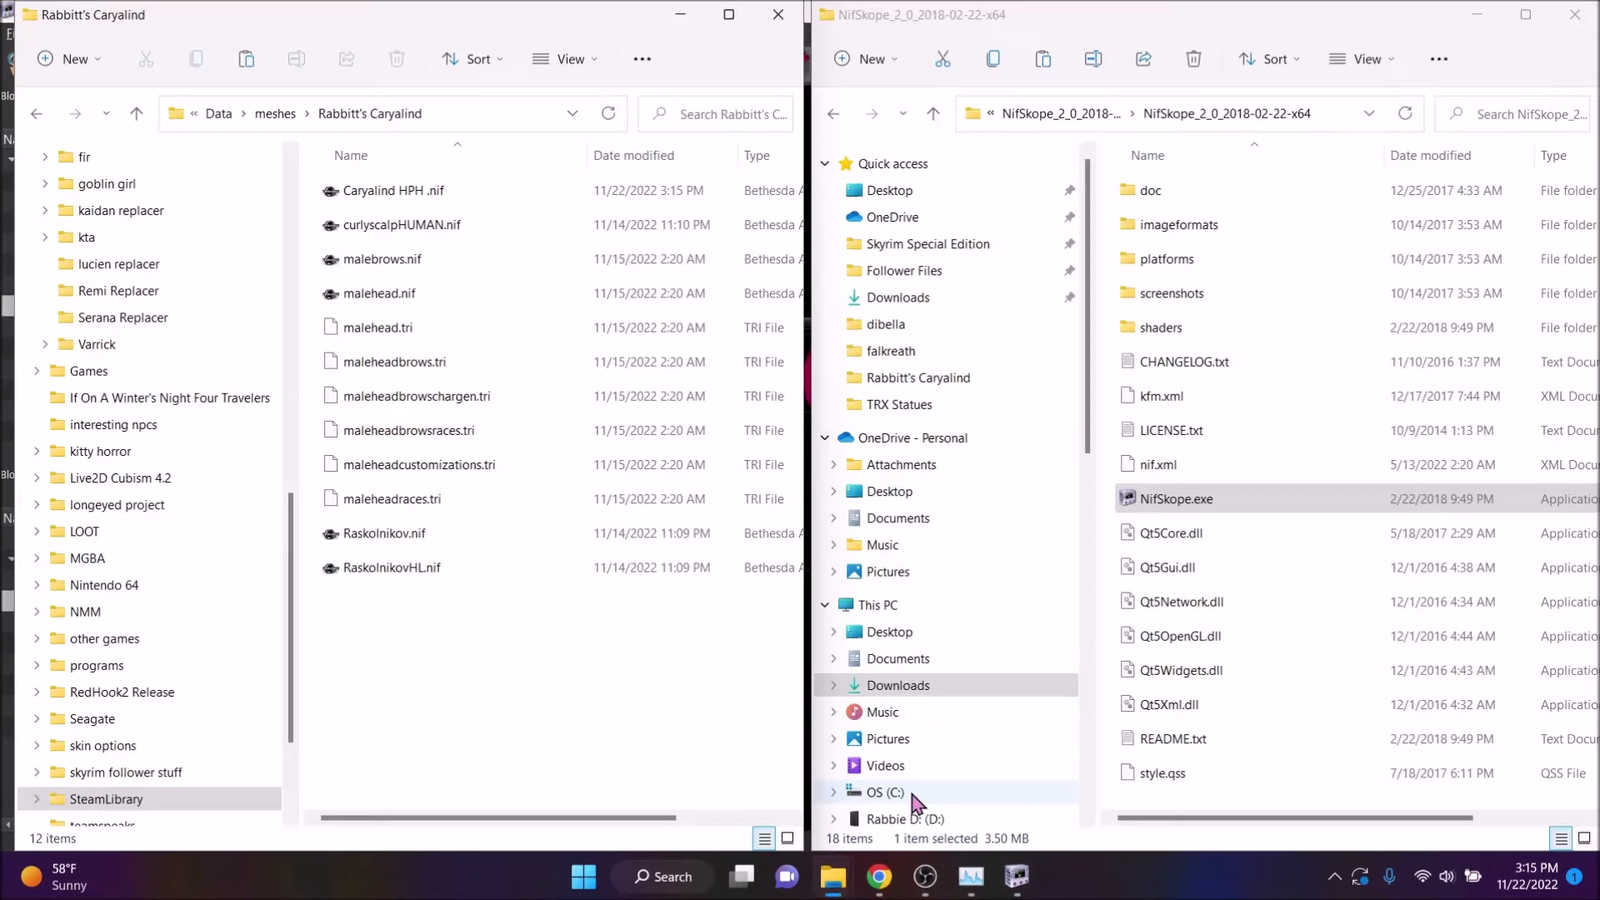
pyautogui.click(689, 20)
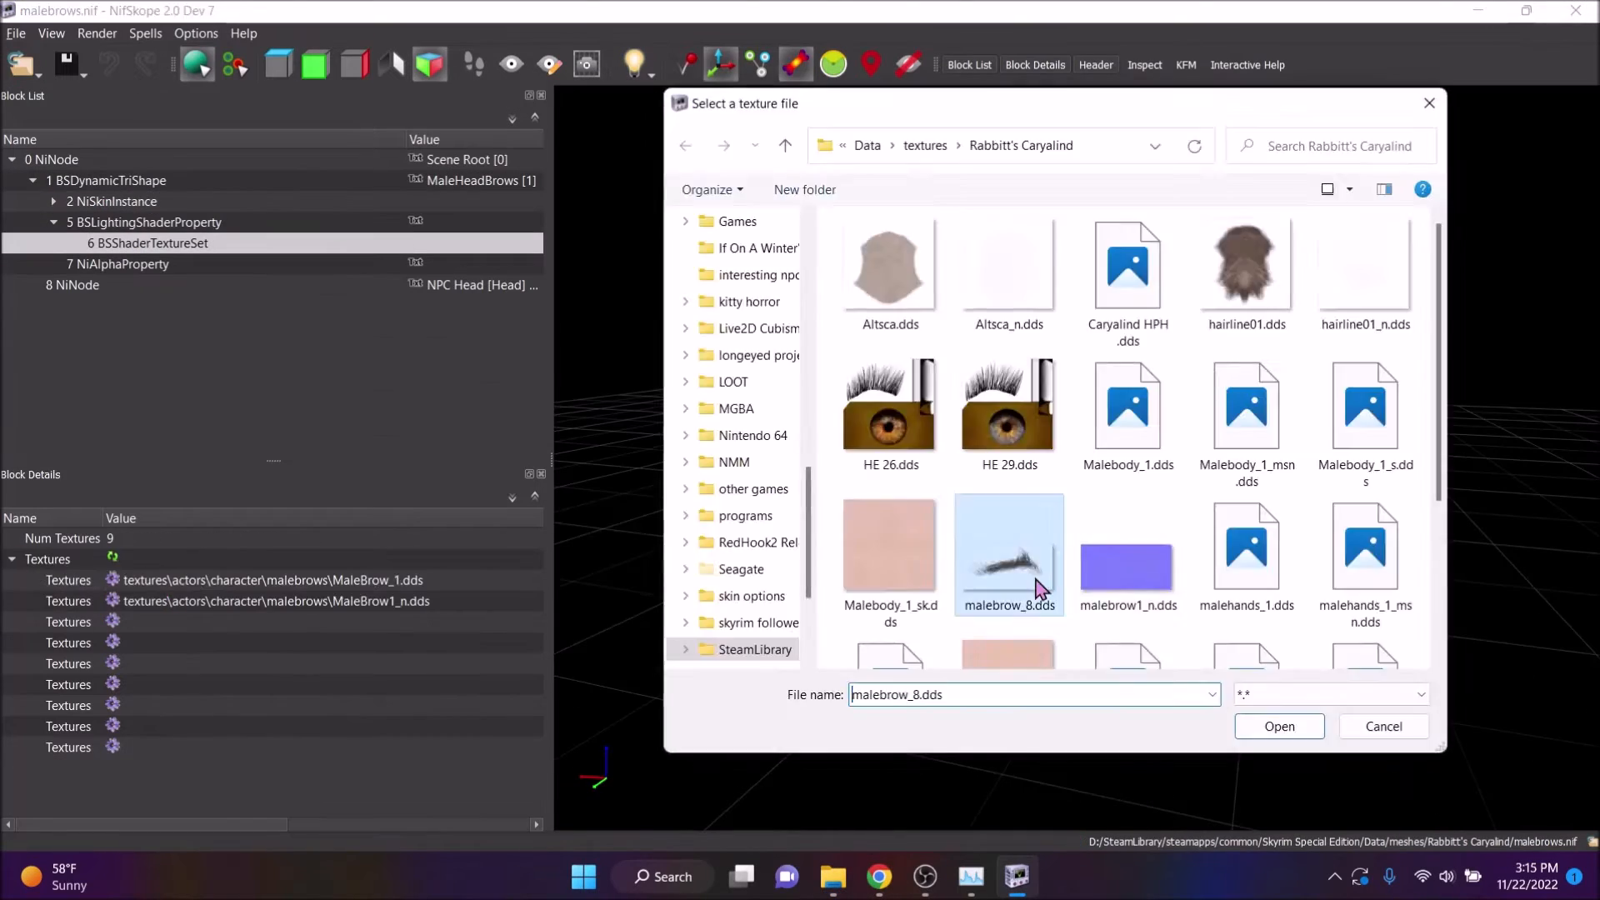
# Set the first texture of malebrows.nif to malebrow_8.dds from the Rabbitt's Caryalind textures folder and save the brow mesh
pyautogui.doubleClick(1041, 590)
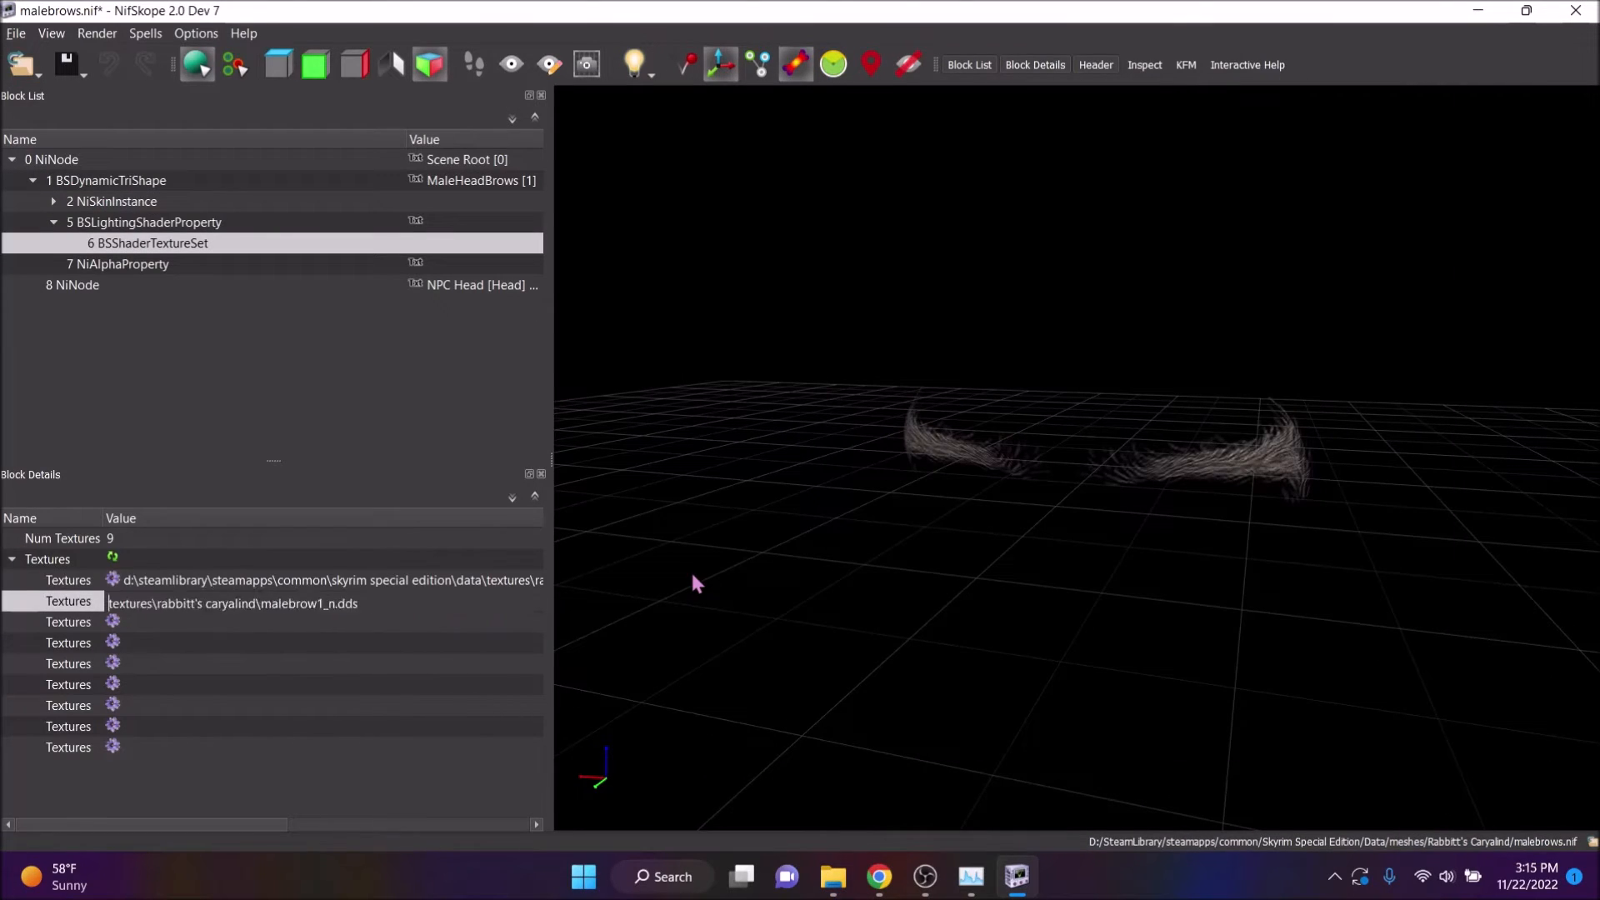
pyautogui.click(16, 33)
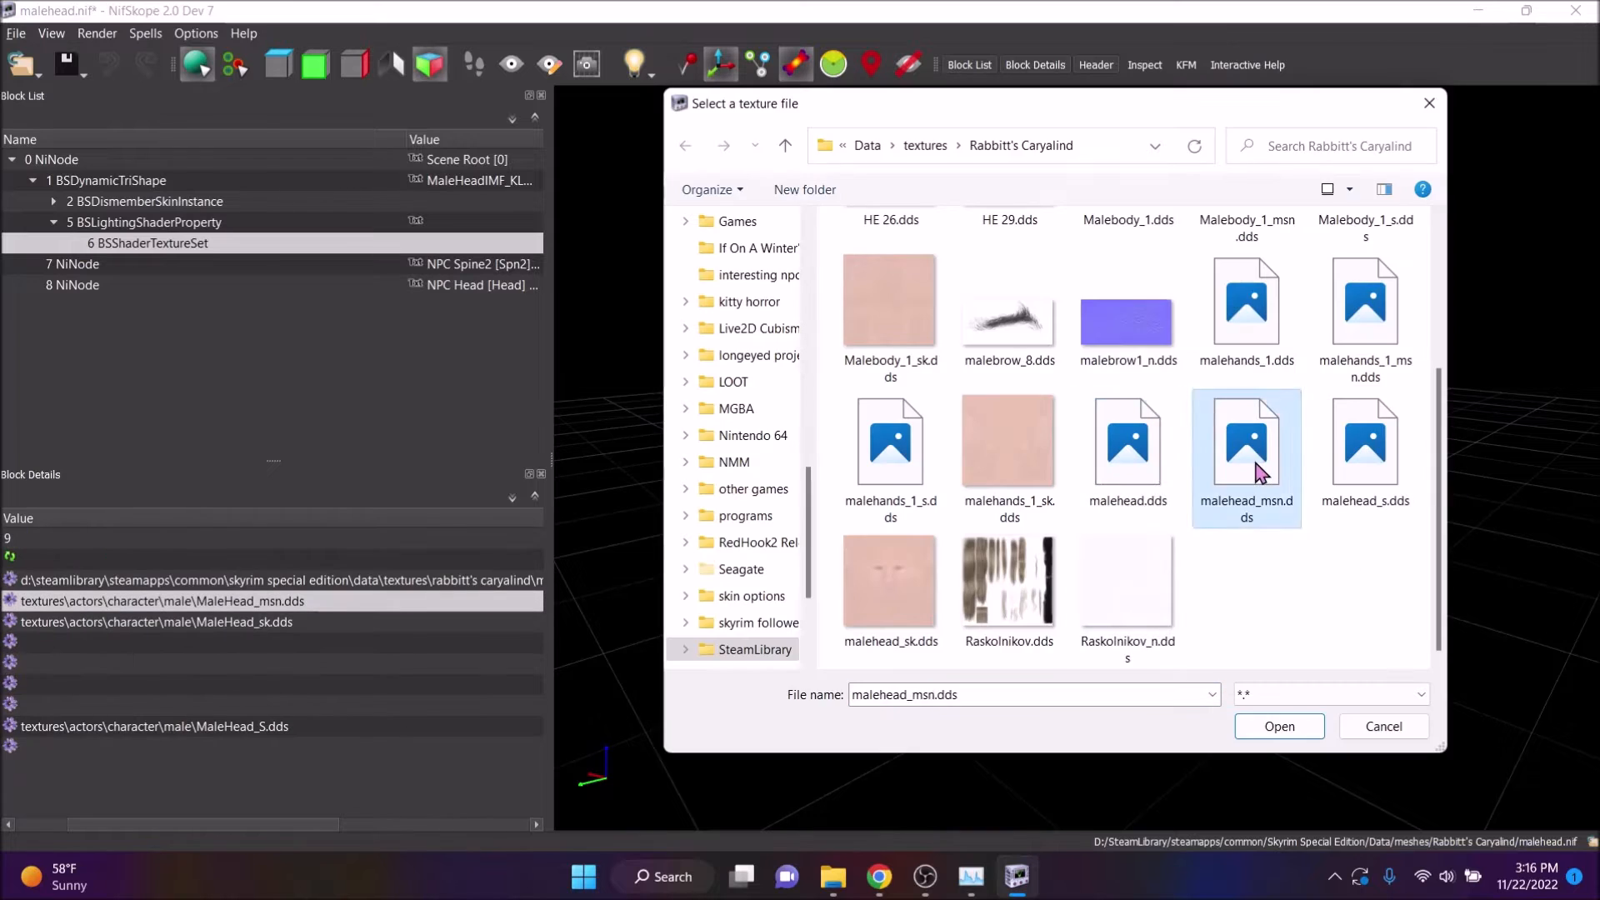
# Set the second texture of malehead.nif to malehead_msn.dds and the third to malehead_sk.dds from the Rabbitt's Caryalind textures folder
pyautogui.doubleClick(1261, 473)
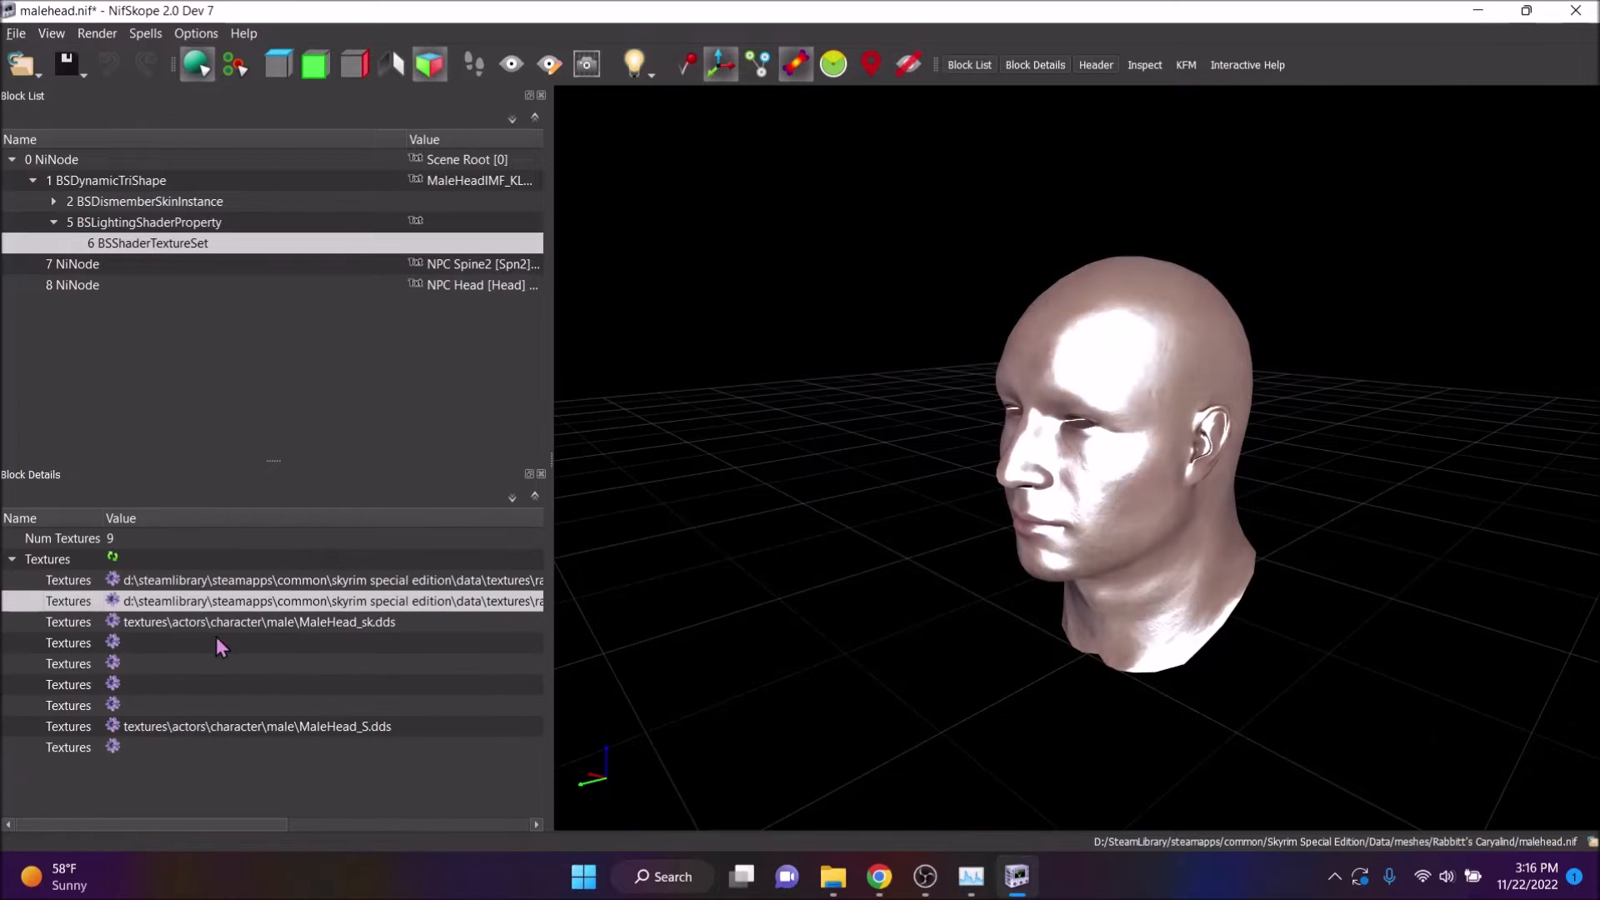
pyautogui.click(109, 622)
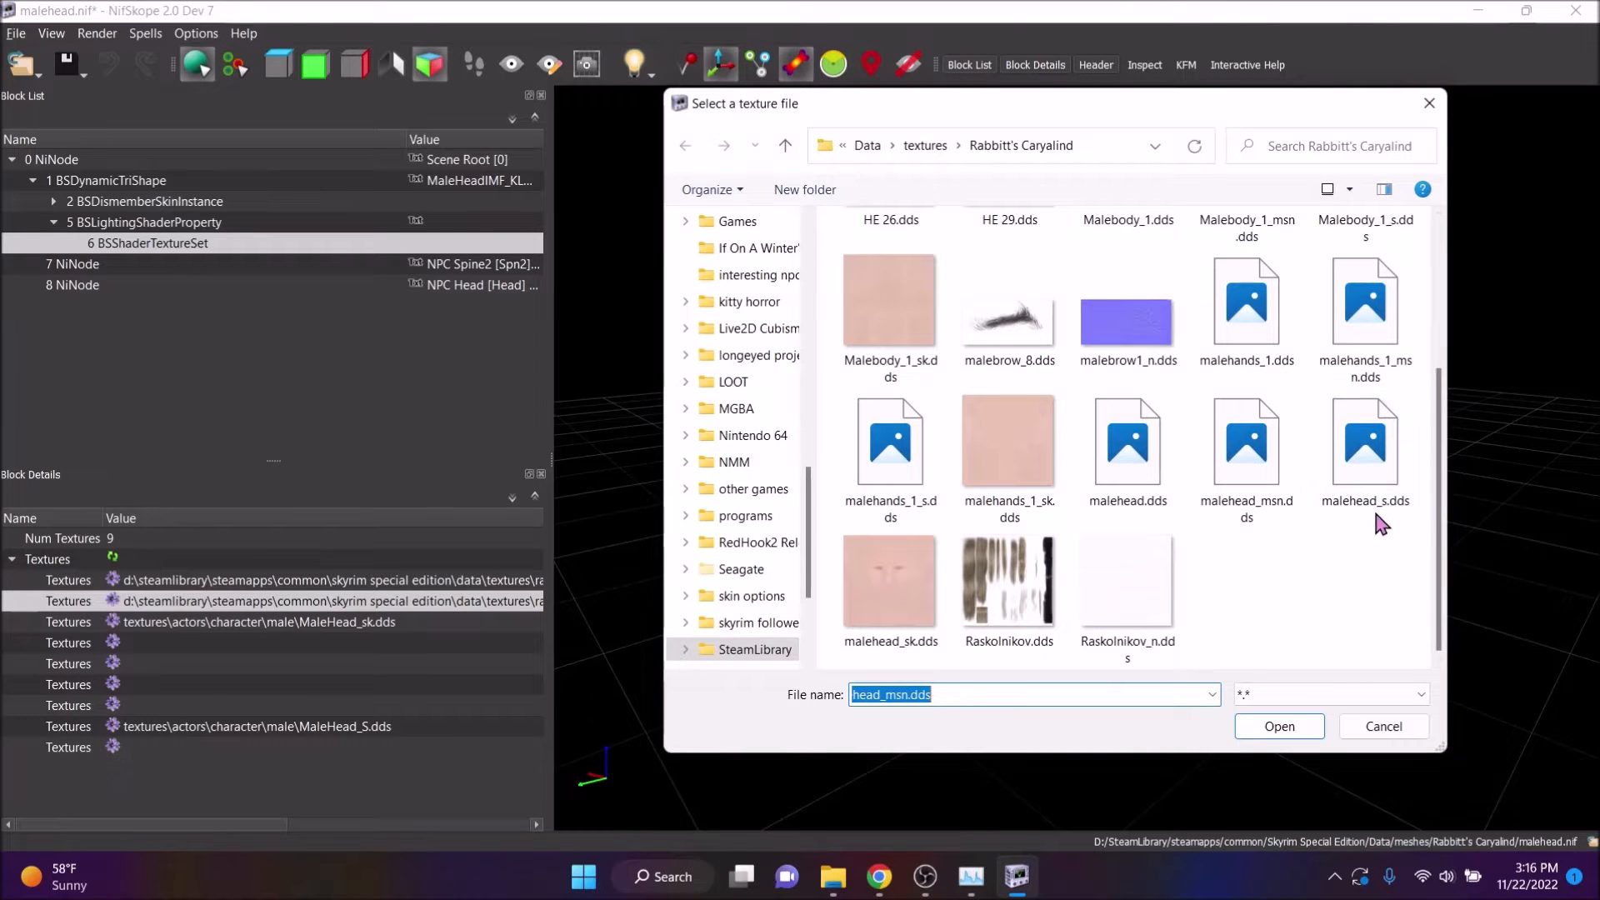
pyautogui.doubleClick(889, 581)
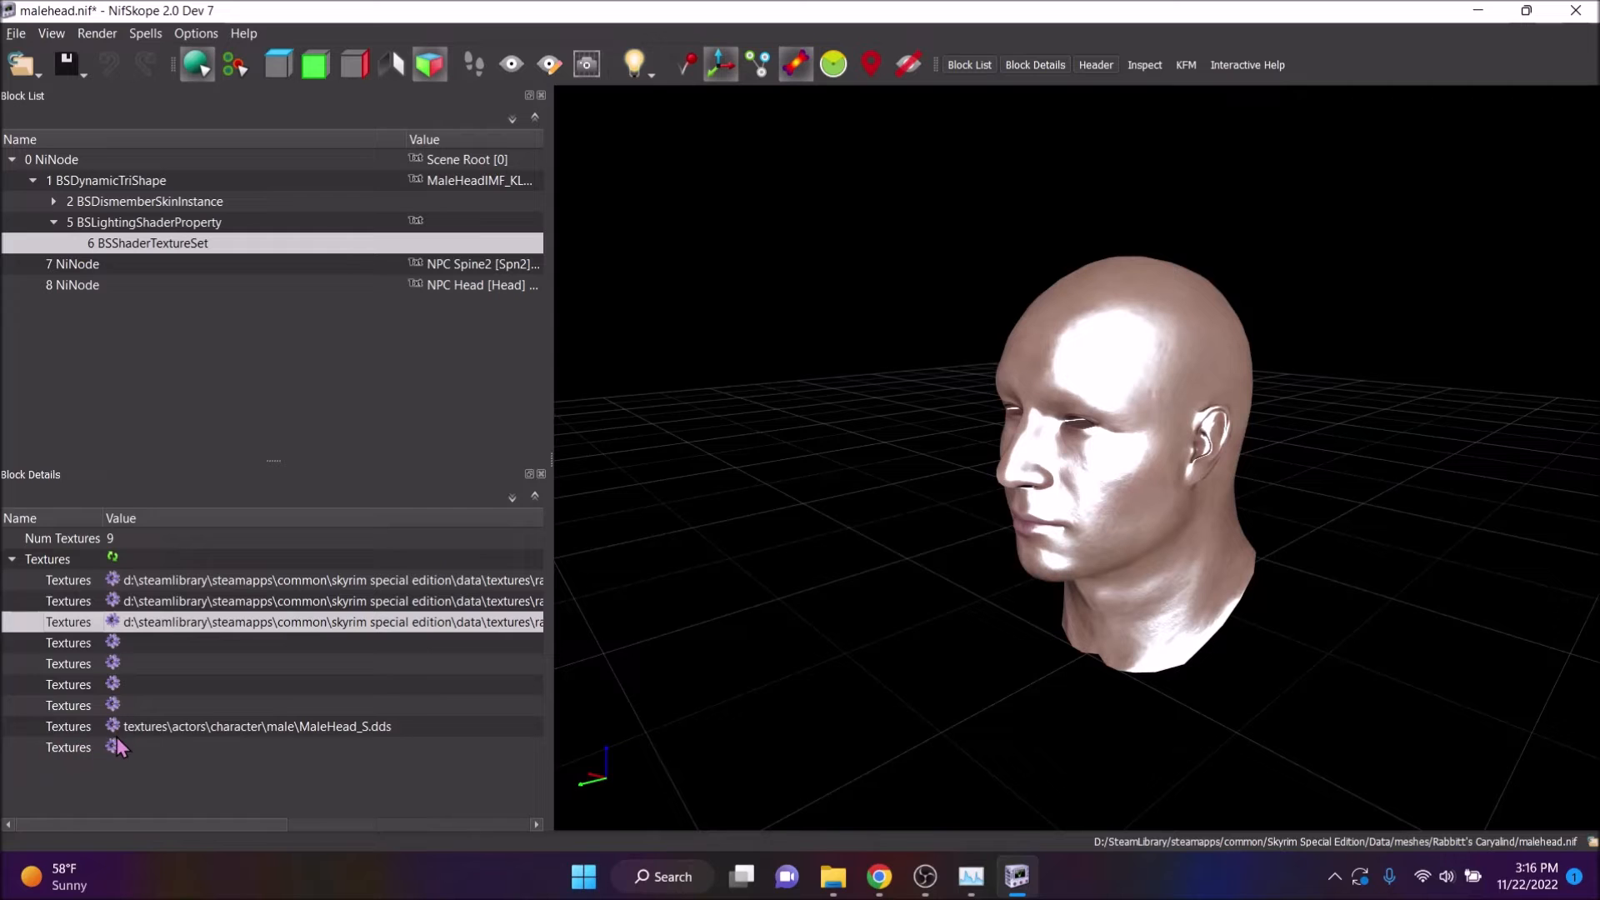
# Set the eighth texture of malehead.nif to malehead_s.dds from the Rabbitt's Caryalind textures folder
pyautogui.click(107, 727)
pyautogui.click(10, 725)
pyautogui.scroll(-3, 1333, 500)
pyautogui.doubleClick(1367, 440)
# Shorten the eighth texture path of malehead.nif to the relative path textures\rabbitt's caryalind\malehead_s.dds
pyautogui.moveTo(1153, 593); pyautogui.dragTo(1082, 512)
pyautogui.scroll(5, 1083, 538)
pyautogui.doubleClick(432, 727)
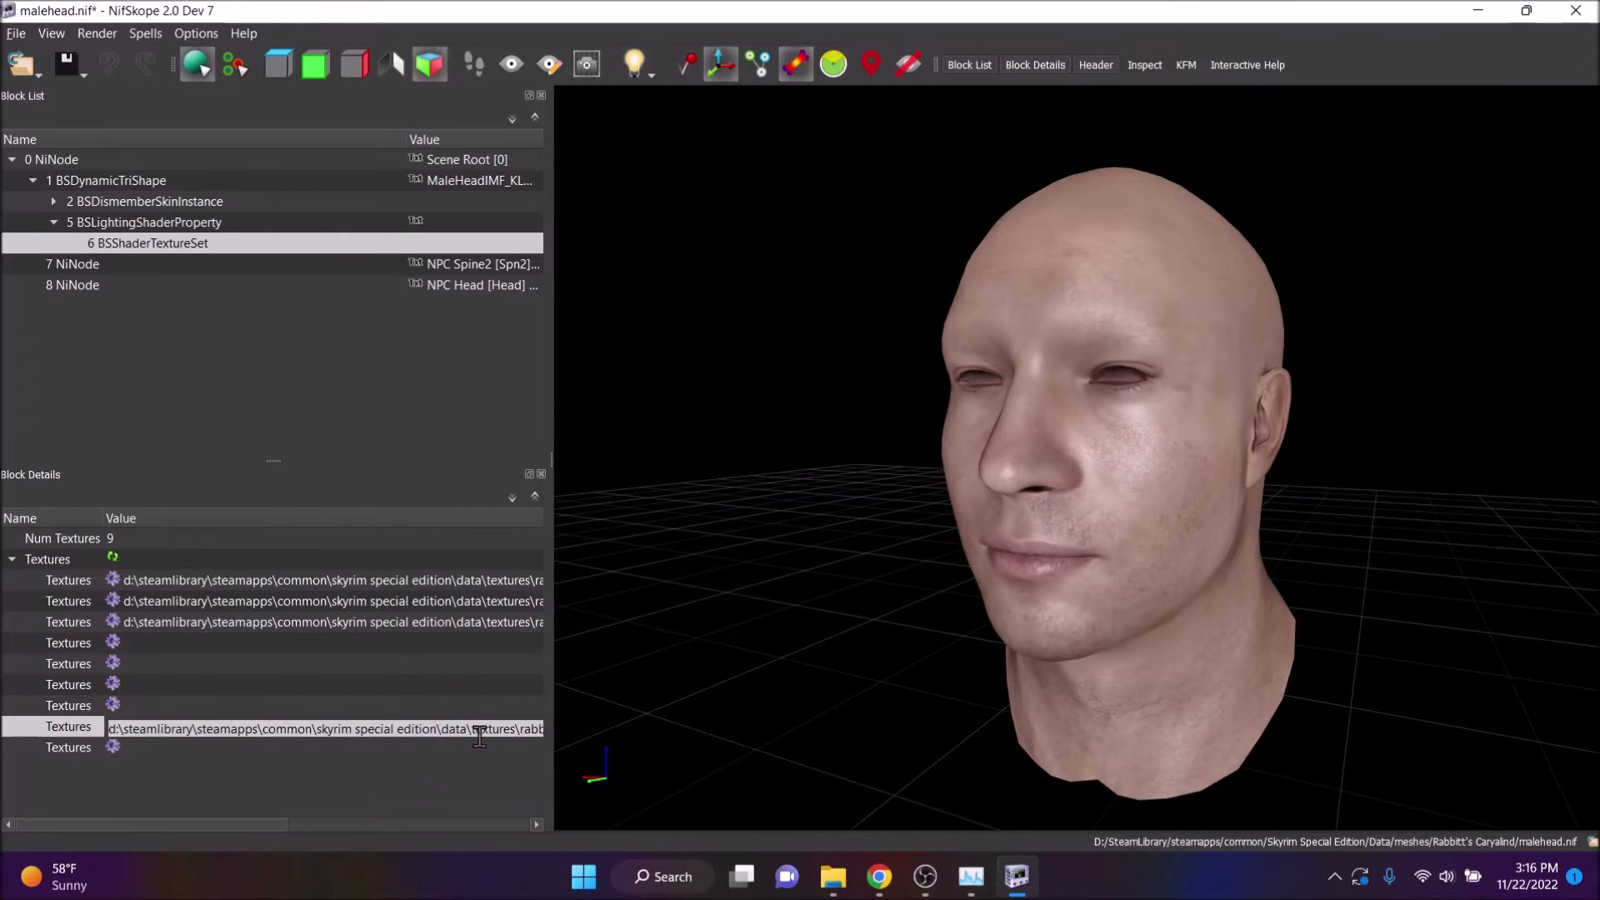
pyautogui.click(472, 730)
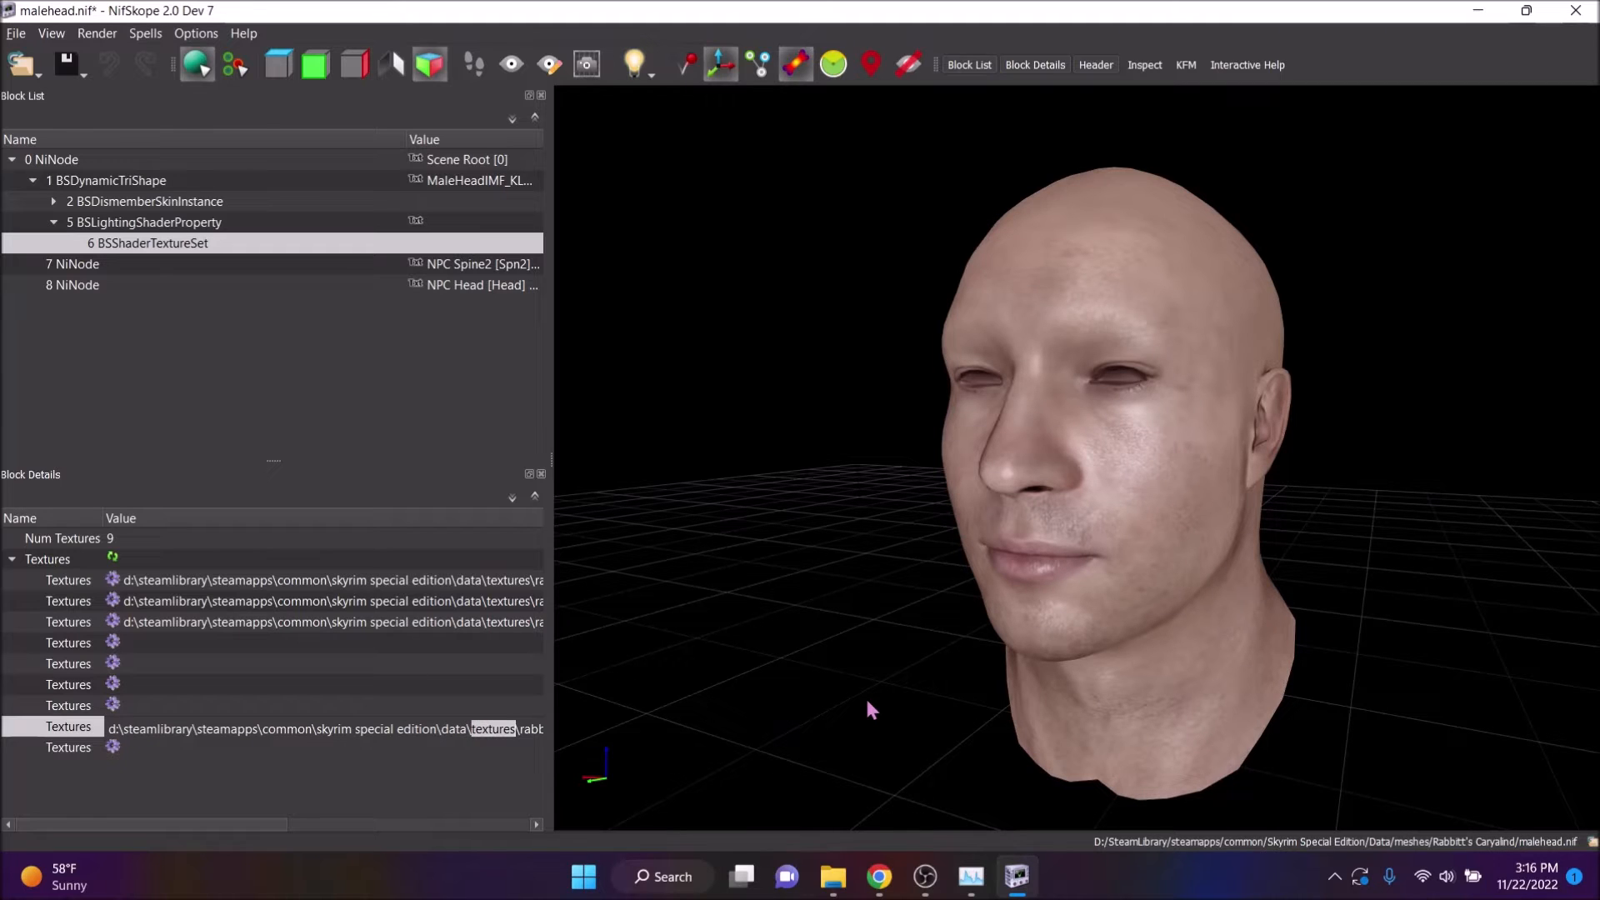
pyautogui.press('BackSpace')
pyautogui.press('BackSpace')
pyautogui.press('BackSpace')
pyautogui.press('BackSpace')
pyautogui.press('BackSpace')
pyautogui.press('BackSpace')
pyautogui.press('BackSpace')
pyautogui.press('BackSpace')
pyautogui.press('BackSpace')
pyautogui.press('BackSpace')
pyautogui.press('BackSpace')
pyautogui.press('BackSpace')
pyautogui.press('BackSpace')
pyautogui.press('BackSpace')
pyautogui.press('BackSpace')
pyautogui.press('BackSpace')
pyautogui.press('BackSpace')
pyautogui.press('BackSpace')
pyautogui.press('BackSpace')
pyautogui.press('BackSpace')
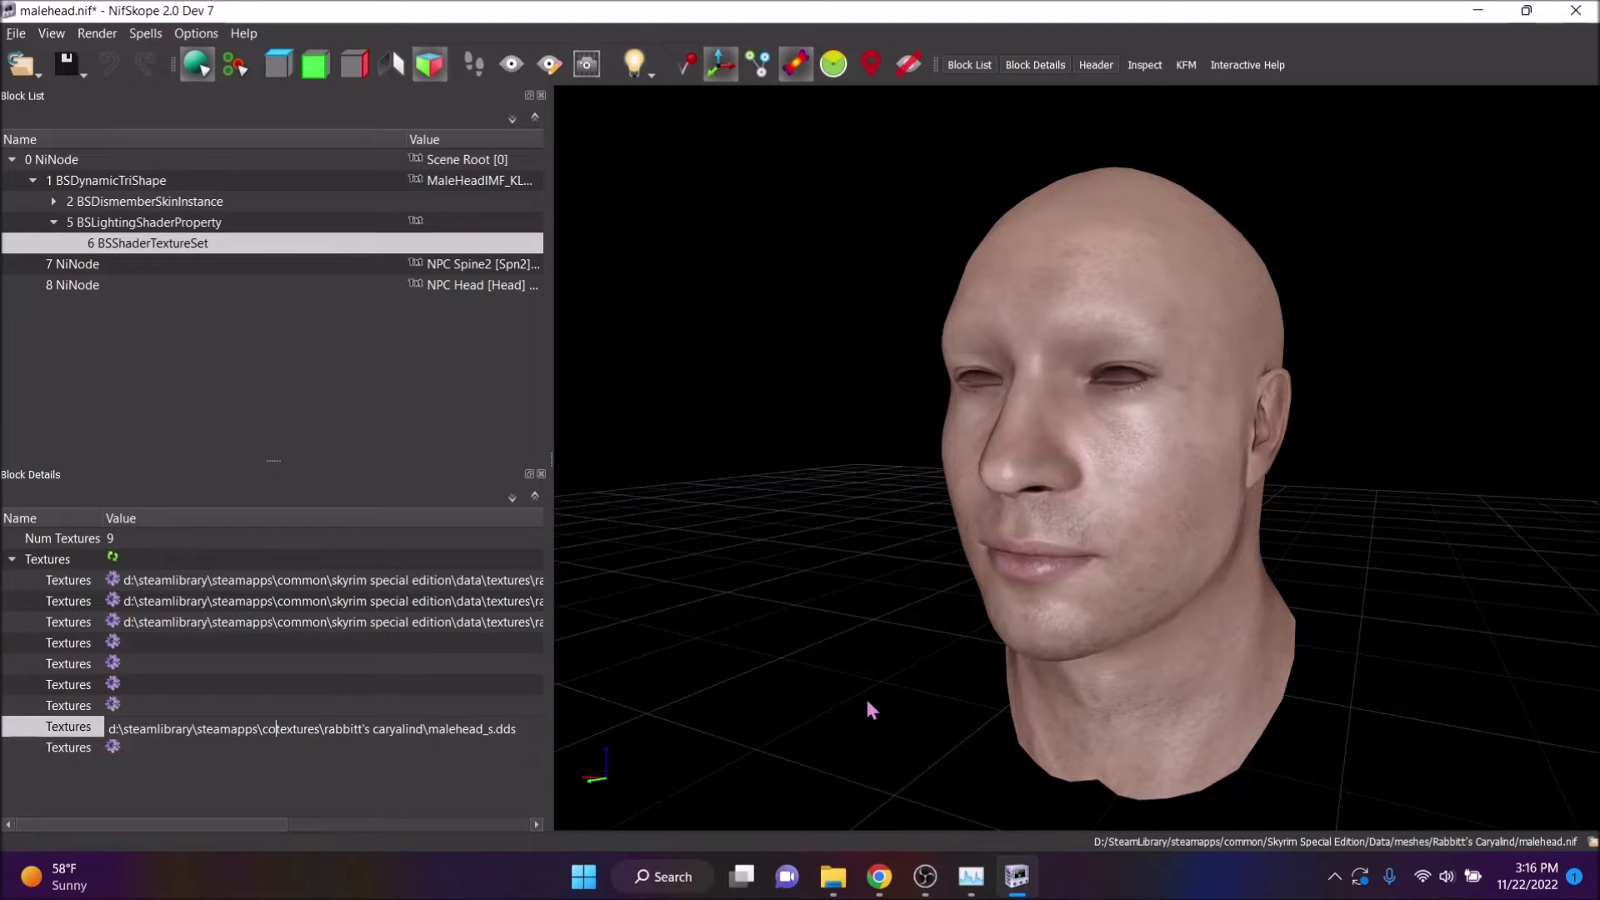
pyautogui.press('Return')
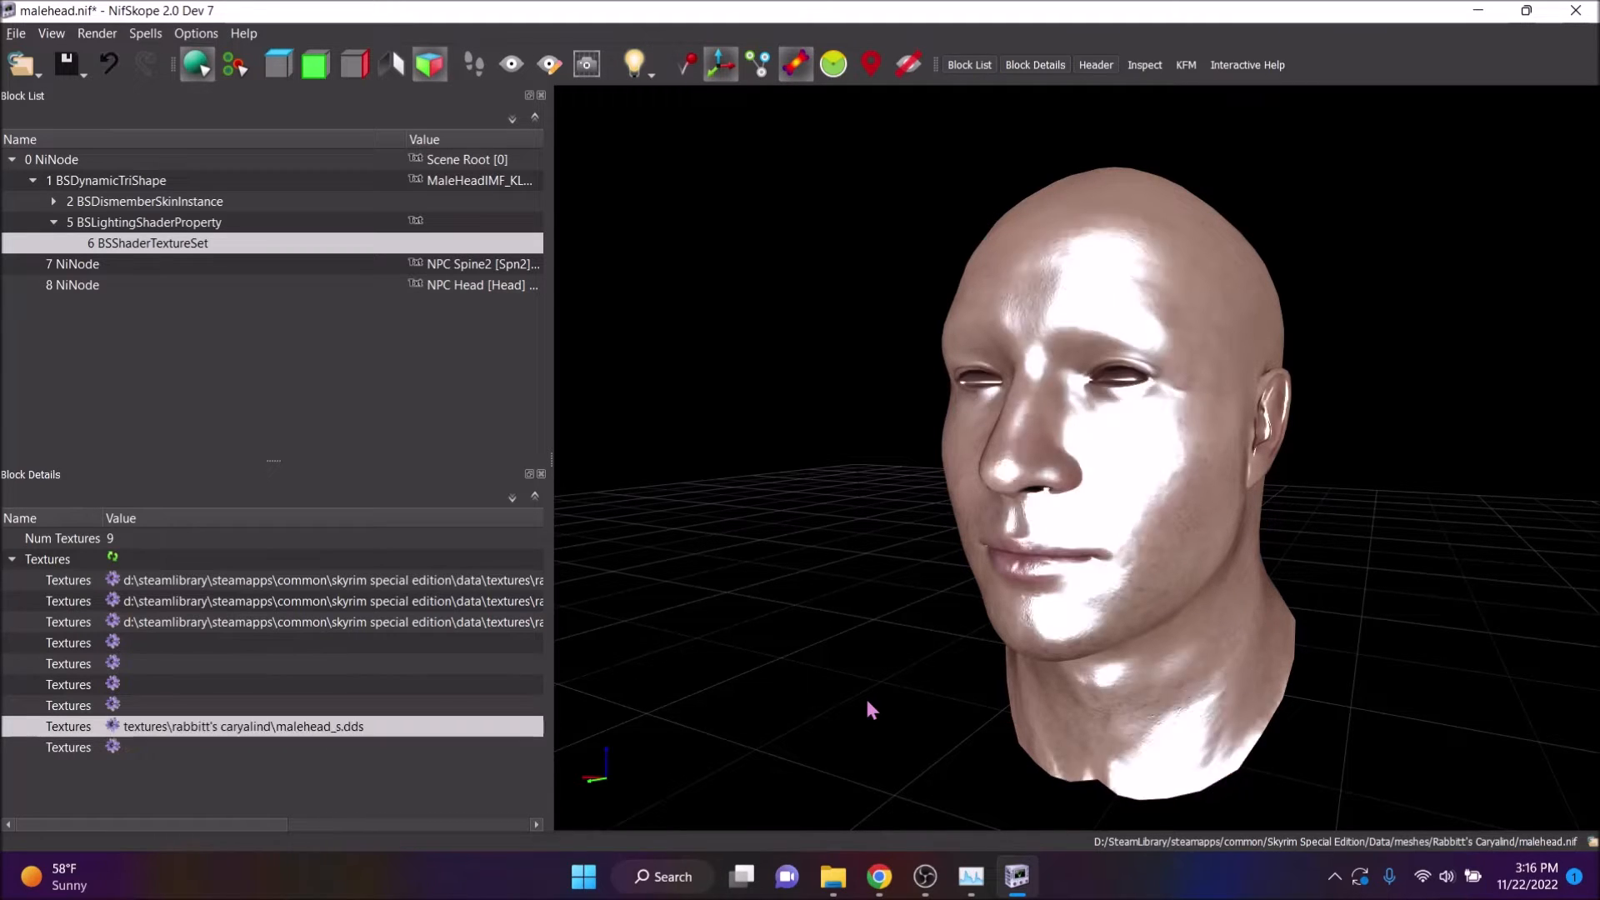
# Shorten the third texture path of malehead.nif to the relative path textures\rabbitt's caryalind\malehead_sk.dds
pyautogui.doubleClick(489, 622)
pyautogui.press('BackSpace')
pyautogui.press('BackSpace')
pyautogui.press('BackSpace')
pyautogui.press('BackSpace')
pyautogui.press('BackSpace')
pyautogui.press('BackSpace')
pyautogui.press('BackSpace')
pyautogui.press('BackSpace')
pyautogui.press('BackSpace')
pyautogui.press('BackSpace')
pyautogui.press('BackSpace')
pyautogui.press('BackSpace')
pyautogui.press('BackSpace')
pyautogui.press('BackSpace')
pyautogui.press('BackSpace')
pyautogui.press('BackSpace')
pyautogui.press('BackSpace')
pyautogui.press('BackSpace')
pyautogui.press('BackSpace')
pyautogui.press('BackSpace')
pyautogui.press('Return')
# Shorten the second texture path of malehead.nif to the relative path textures\rabbitt's caryalind\malehead_msn.dds
pyautogui.doubleClick(485, 601)
pyautogui.press('BackSpace')
pyautogui.press('BackSpace')
pyautogui.press('BackSpace')
pyautogui.press('BackSpace')
pyautogui.press('BackSpace')
pyautogui.press('BackSpace')
pyautogui.press('BackSpace')
pyautogui.press('BackSpace')
pyautogui.press('BackSpace')
pyautogui.press('BackSpace')
pyautogui.press('BackSpace')
pyautogui.press('BackSpace')
pyautogui.press('BackSpace')
pyautogui.press('BackSpace')
pyautogui.press('BackSpace')
pyautogui.press('BackSpace')
pyautogui.press('BackSpace')
pyautogui.press('BackSpace')
pyautogui.press('BackSpace')
pyautogui.press('BackSpace')
# Shorten the first texture path of malehead.nif to the relative path textures\rabbitt's caryalind\malehead.dds
pyautogui.doubleClick(479, 581)
pyautogui.click(473, 581)
pyautogui.press('BackSpace')
pyautogui.press('BackSpace')
pyautogui.press('BackSpace')
pyautogui.press('BackSpace')
pyautogui.press('BackSpace')
pyautogui.press('BackSpace')
pyautogui.press('BackSpace')
pyautogui.press('BackSpace')
pyautogui.press('BackSpace')
pyautogui.press('BackSpace')
pyautogui.press('BackSpace')
pyautogui.press('BackSpace')
pyautogui.press('BackSpace')
pyautogui.press('BackSpace')
pyautogui.press('BackSpace')
pyautogui.press('BackSpace')
pyautogui.press('BackSpace')
pyautogui.press('BackSpace')
pyautogui.press('BackSpace')
pyautogui.press('BackSpace')
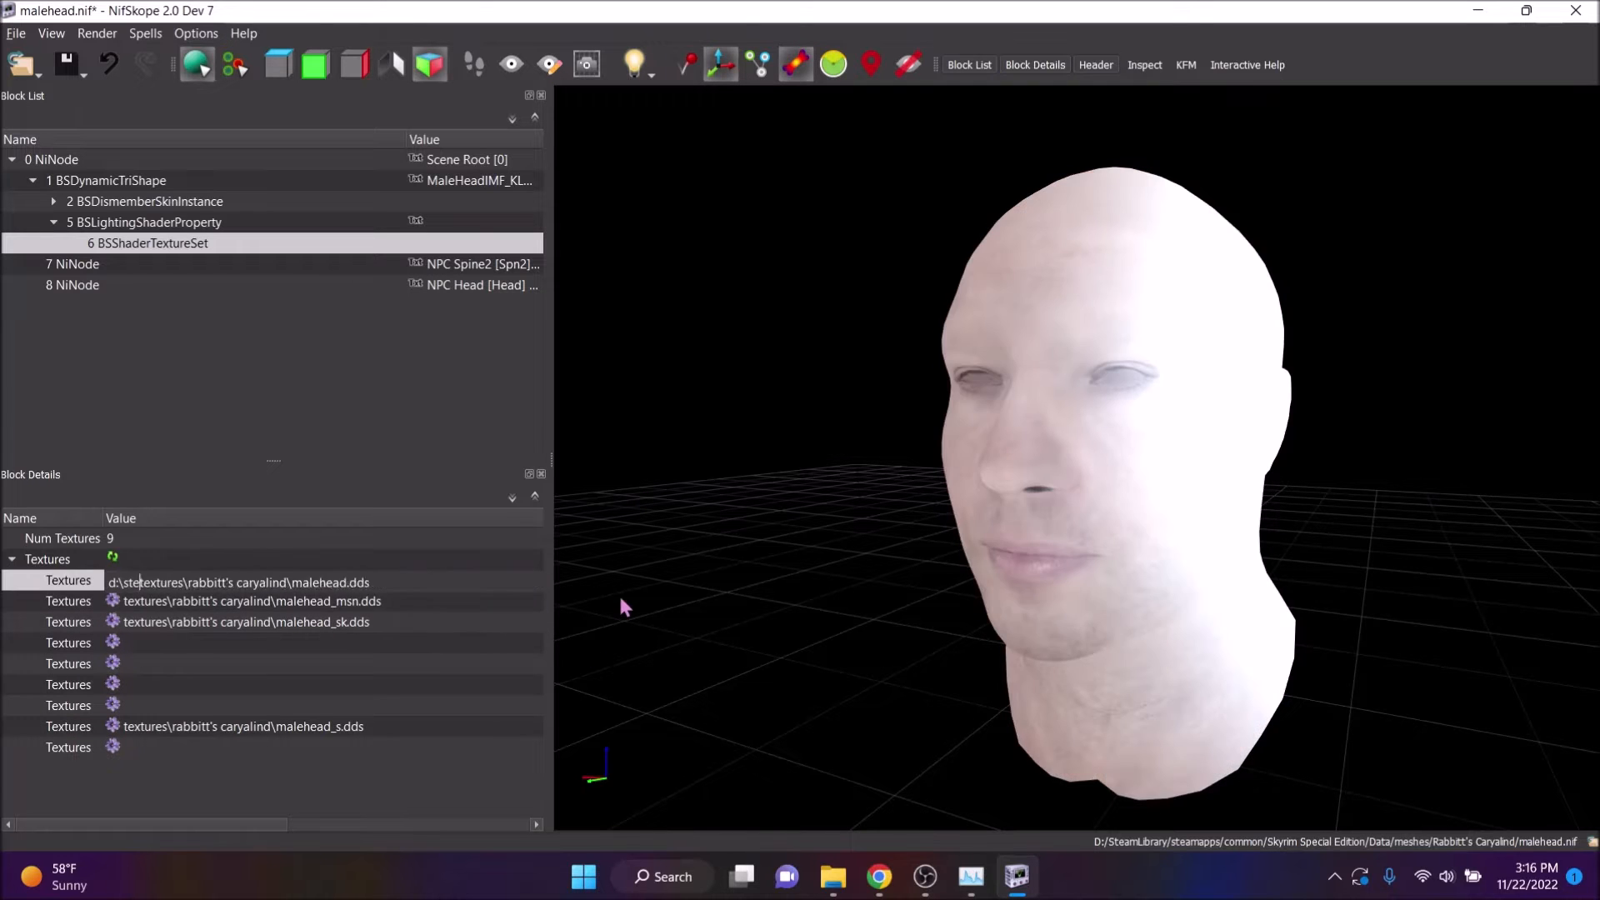
pyautogui.press('BackSpace')
pyautogui.press('BackSpace')
pyautogui.press('BackSpace')
pyautogui.press('BackSpace')
pyautogui.press('BackSpace')
pyautogui.press('BackSpace')
pyautogui.press('Return')
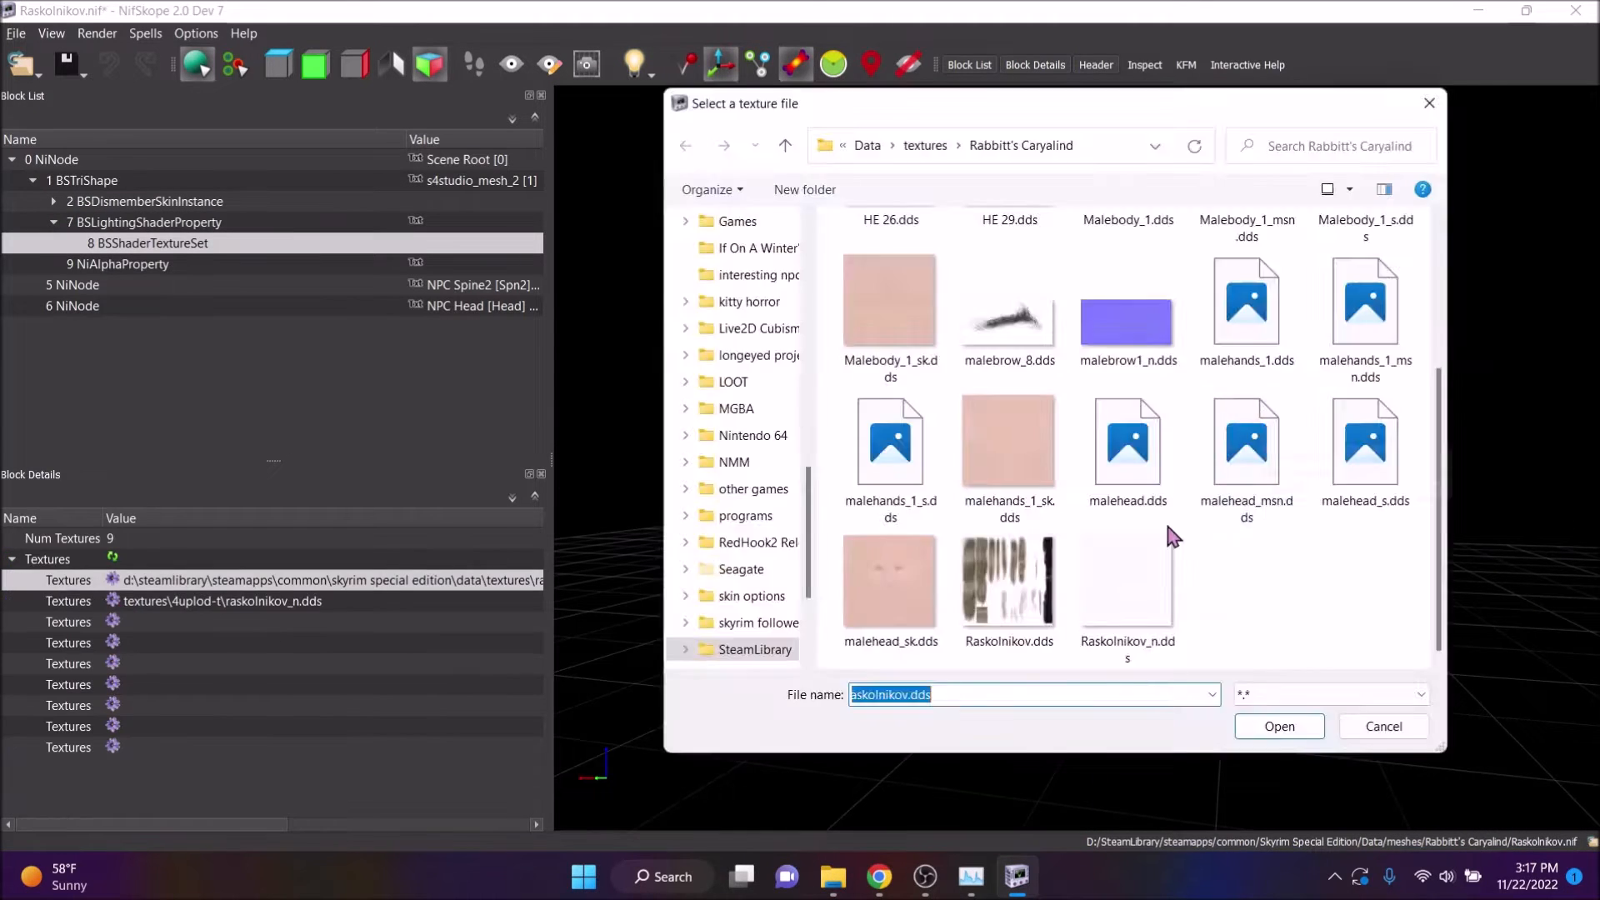
# Set the second texture of Raskolnikov.nif to Raskolnikov_n.dds from the Rabbitt's Caryalind folder and shorten its path to start at textures\
pyautogui.doubleClick(1126, 583)
pyautogui.doubleClick(483, 601)
pyautogui.press('BackSpace')
pyautogui.press('BackSpace')
pyautogui.press('BackSpace')
pyautogui.press('BackSpace')
pyautogui.press('BackSpace')
pyautogui.press('BackSpace')
pyautogui.press('BackSpace')
pyautogui.press('BackSpace')
pyautogui.press('BackSpace')
pyautogui.press('BackSpace')
pyautogui.press('BackSpace')
pyautogui.press('BackSpace')
pyautogui.press('BackSpace')
pyautogui.press('BackSpace')
pyautogui.press('BackSpace')
pyautogui.press('BackSpace')
pyautogui.press('BackSpace')
pyautogui.press('BackSpace')
pyautogui.press('BackSpace')
pyautogui.press('BackSpace')
pyautogui.press('Return')
# Shorten the first texture path of Raskolnikov.nif to a relative path starting at textures\ and save the hair mesh
pyautogui.doubleClick(475, 581)
pyautogui.press('BackSpace')
pyautogui.press('BackSpace')
pyautogui.press('BackSpace')
pyautogui.press('BackSpace')
pyautogui.press('BackSpace')
pyautogui.press('BackSpace')
pyautogui.press('BackSpace')
pyautogui.press('BackSpace')
pyautogui.press('BackSpace')
pyautogui.press('BackSpace')
pyautogui.press('BackSpace')
pyautogui.press('BackSpace')
pyautogui.press('BackSpace')
pyautogui.press('BackSpace')
pyautogui.press('BackSpace')
pyautogui.press('BackSpace')
pyautogui.press('BackSpace')
pyautogui.press('BackSpace')
pyautogui.press('BackSpace')
pyautogui.press('BackSpace')
pyautogui.press('Return')
pyautogui.click(15, 34)
pyautogui.click(37, 116)
# Open RaskolnikovHL.nif and set the first texture of its shader texture set to Raskolnikov.dds from the Rabbitt's Caryalind textures folder
pyautogui.click(832, 876)
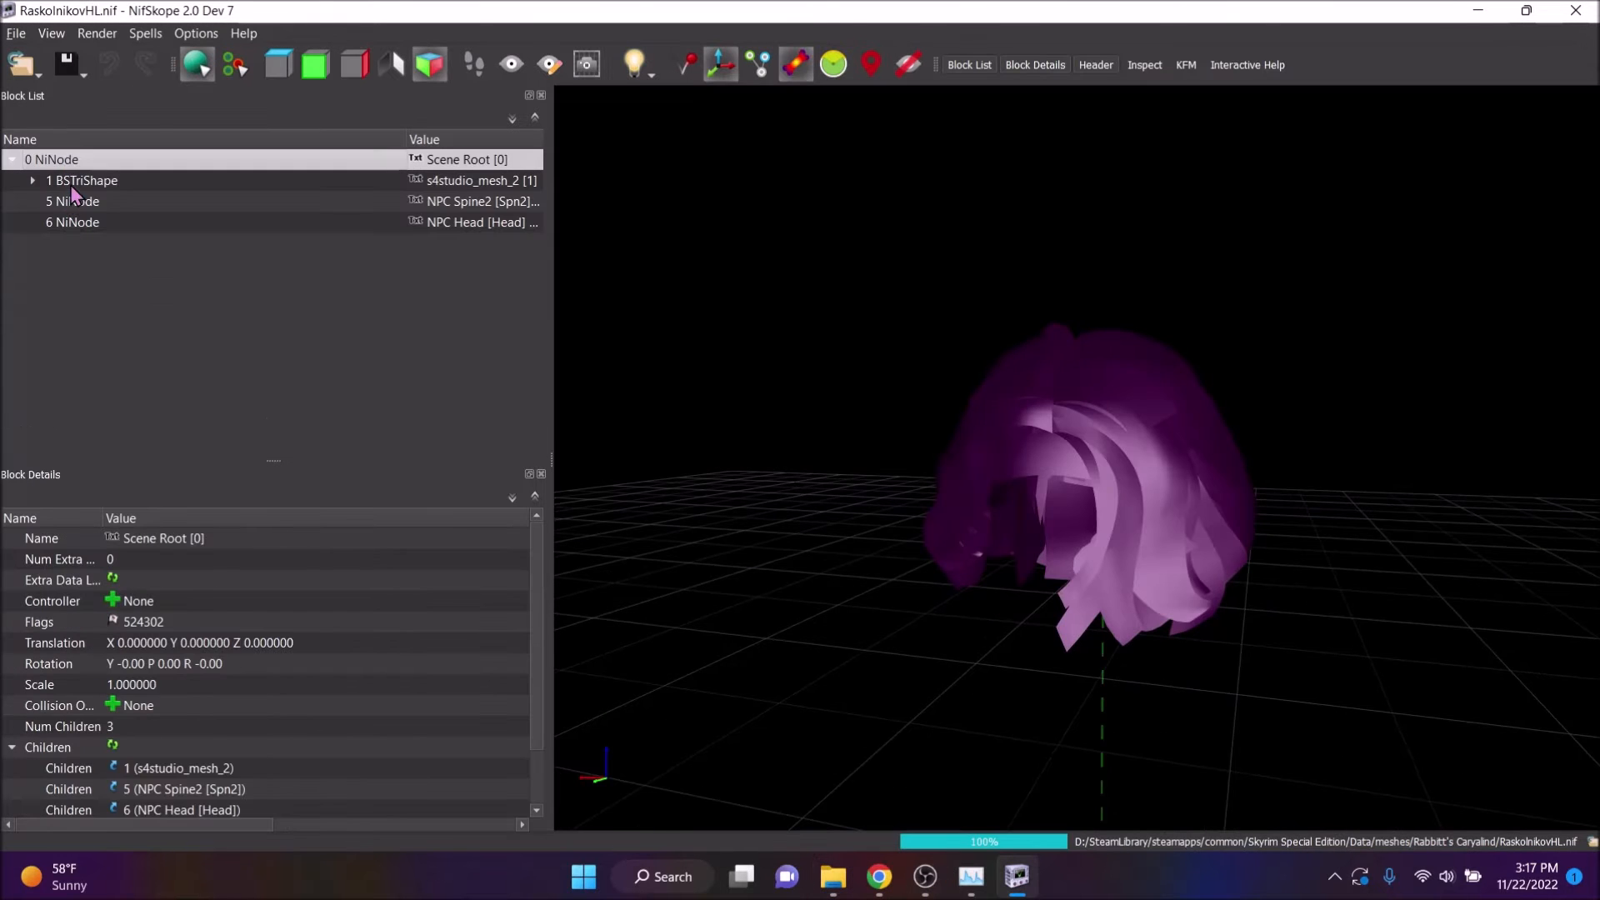
pyautogui.doubleClick(87, 180)
pyautogui.doubleClick(125, 222)
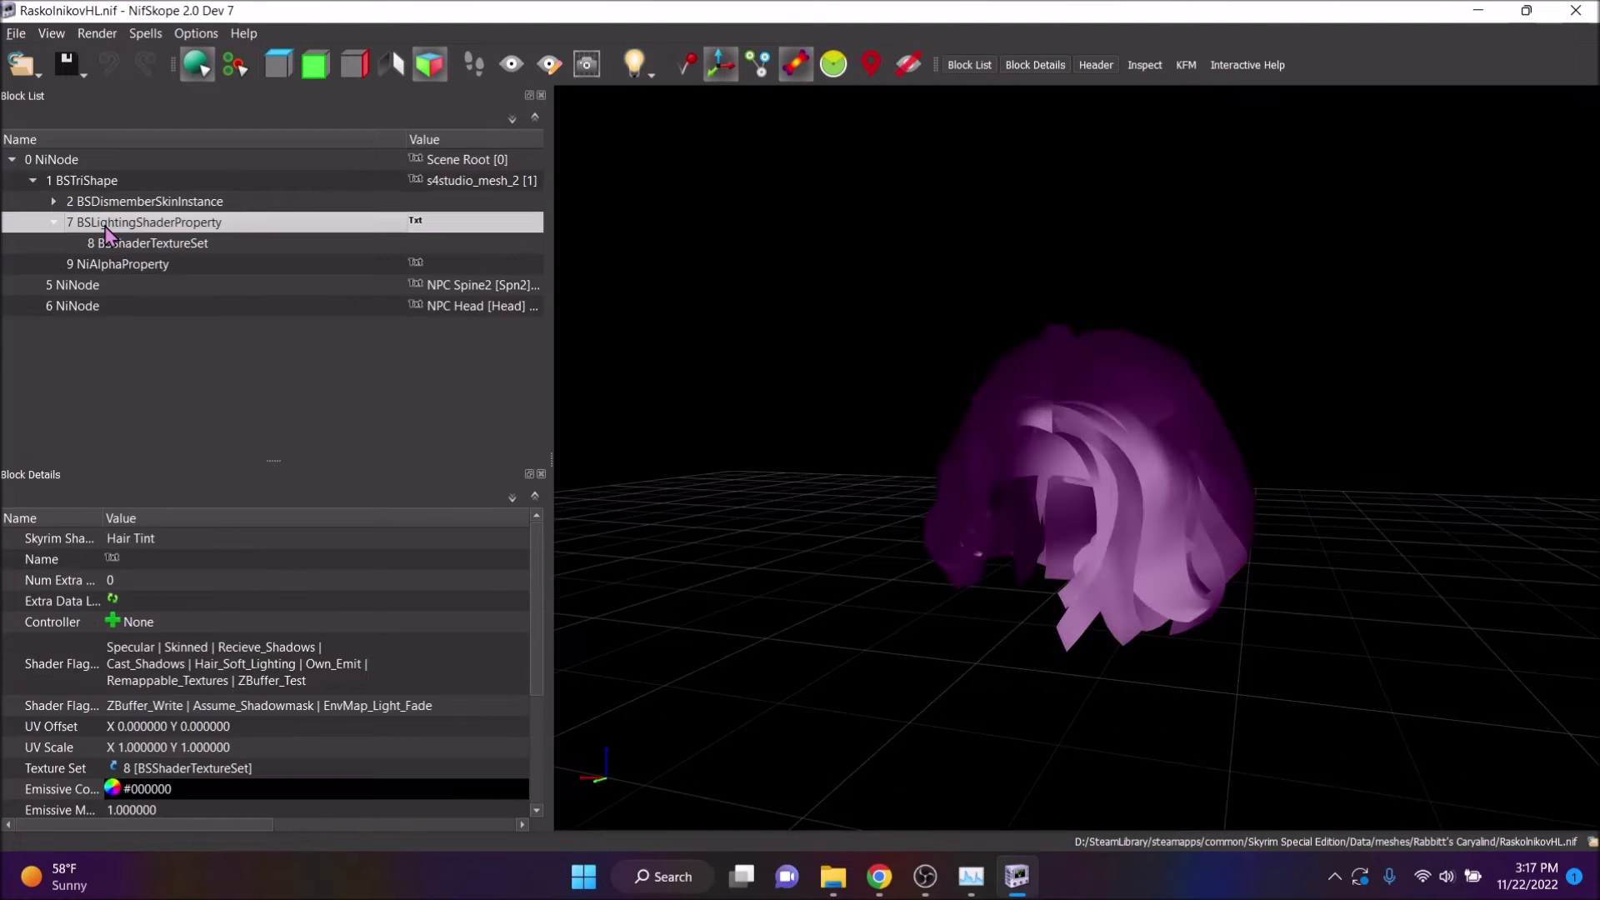
pyautogui.click(154, 242)
pyautogui.click(112, 580)
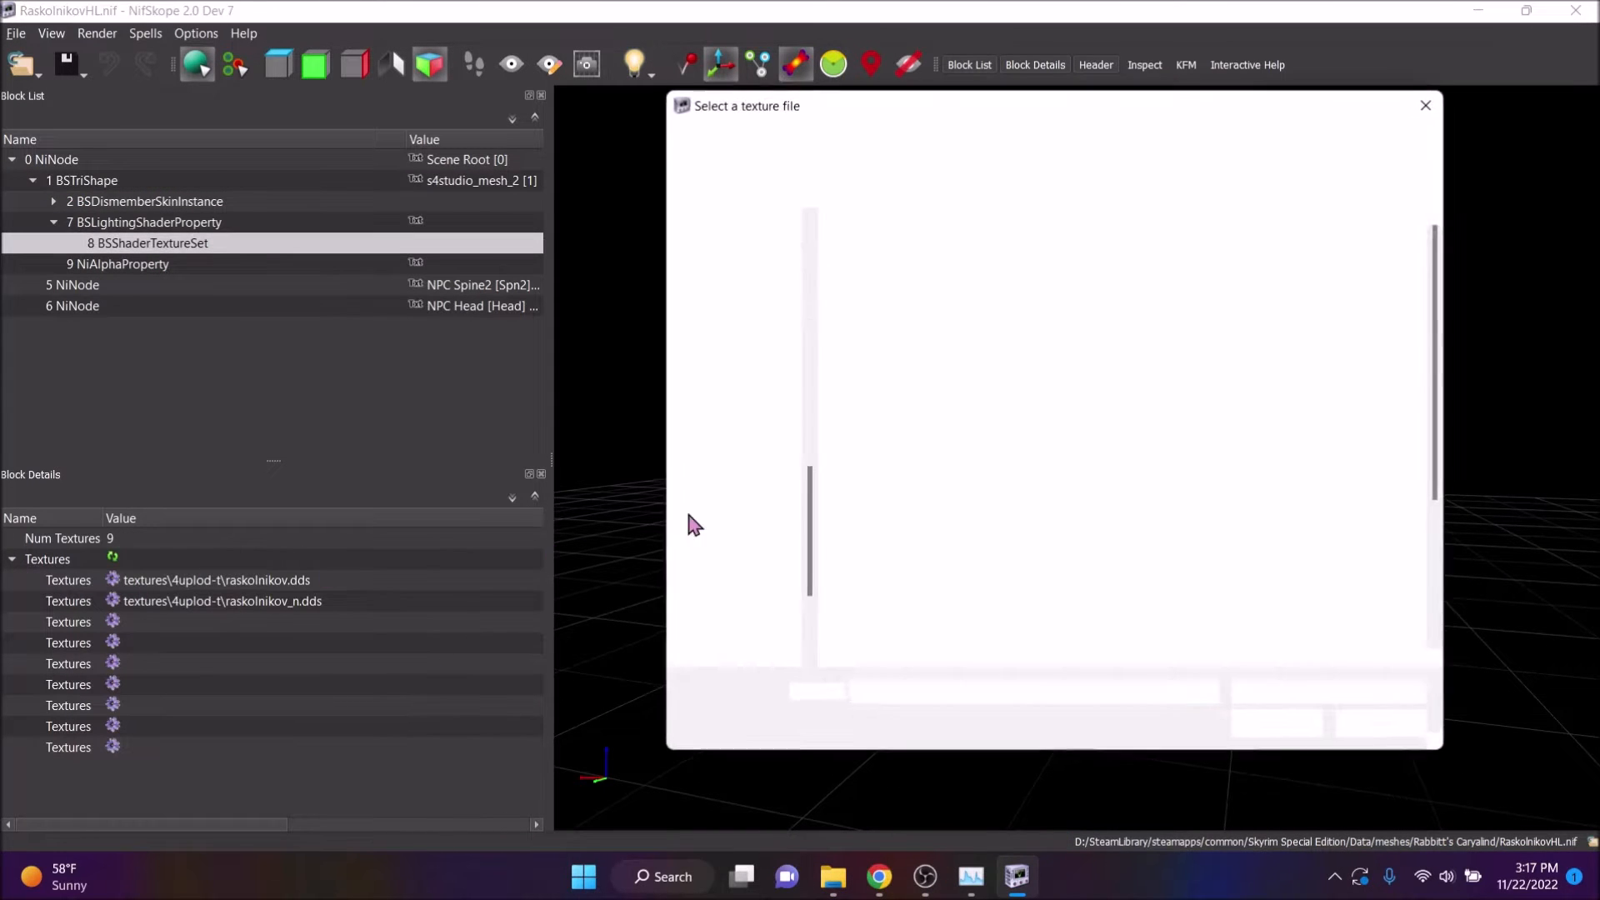
pyautogui.doubleClick(1009, 595)
pyautogui.moveTo(756, 661); pyautogui.dragTo(1083, 542)
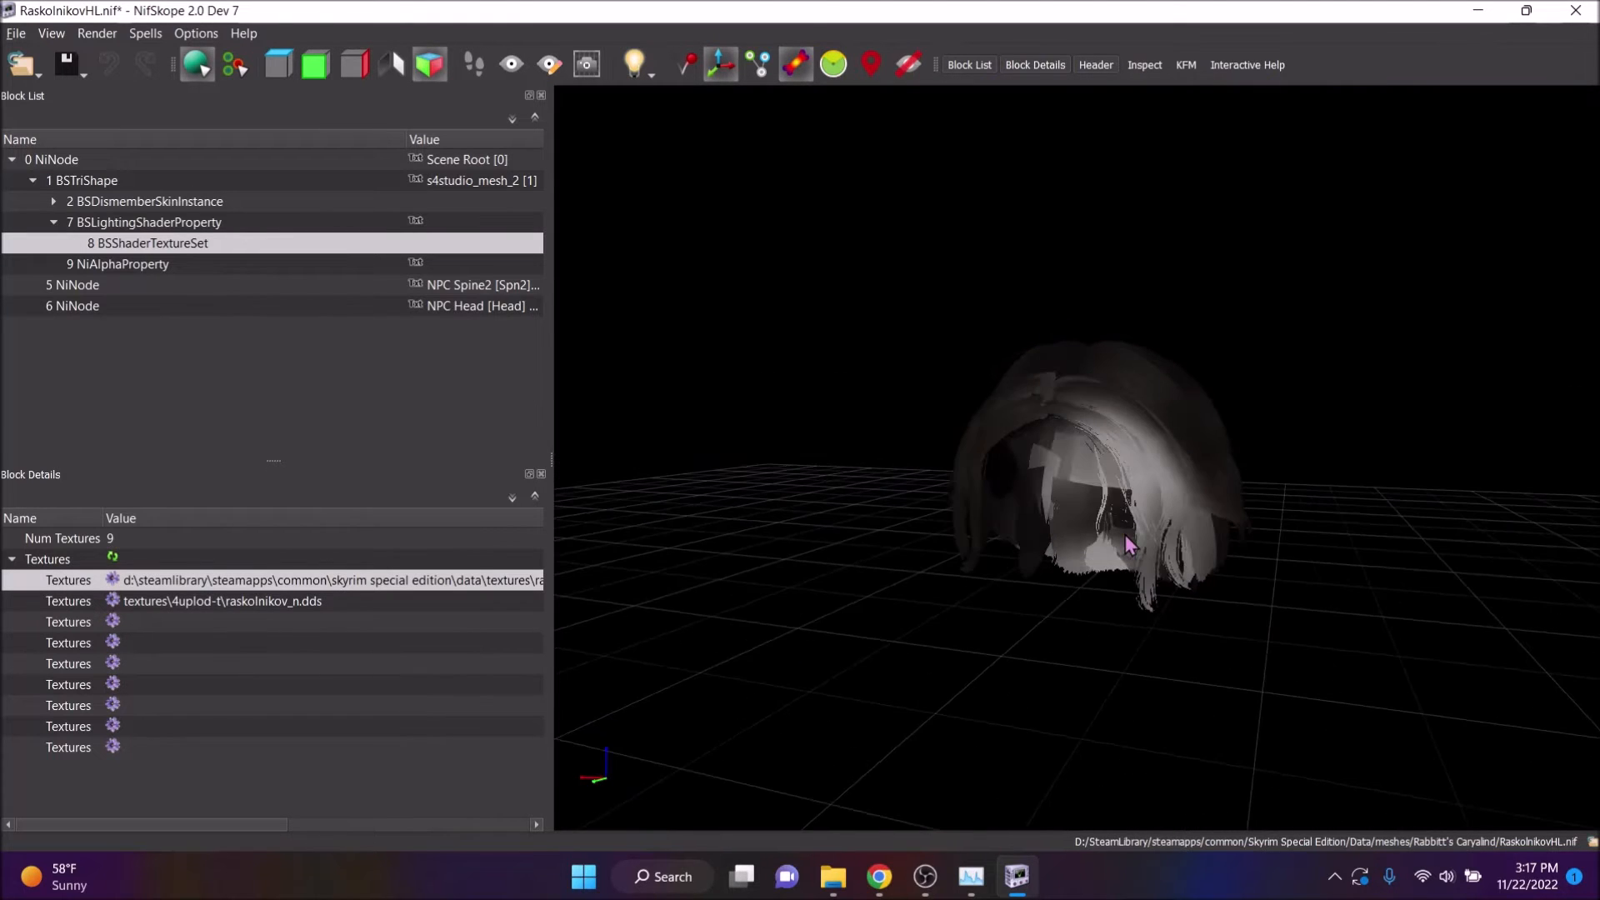
# Set the second texture of RaskolnikovHL.nif to Raskolnikov_n.dds from the Rabbitt's Caryalind textures folder
pyautogui.click(112, 601)
pyautogui.doubleClick(1130, 550)
pyautogui.moveTo(1133, 543); pyautogui.dragTo(1198, 536)
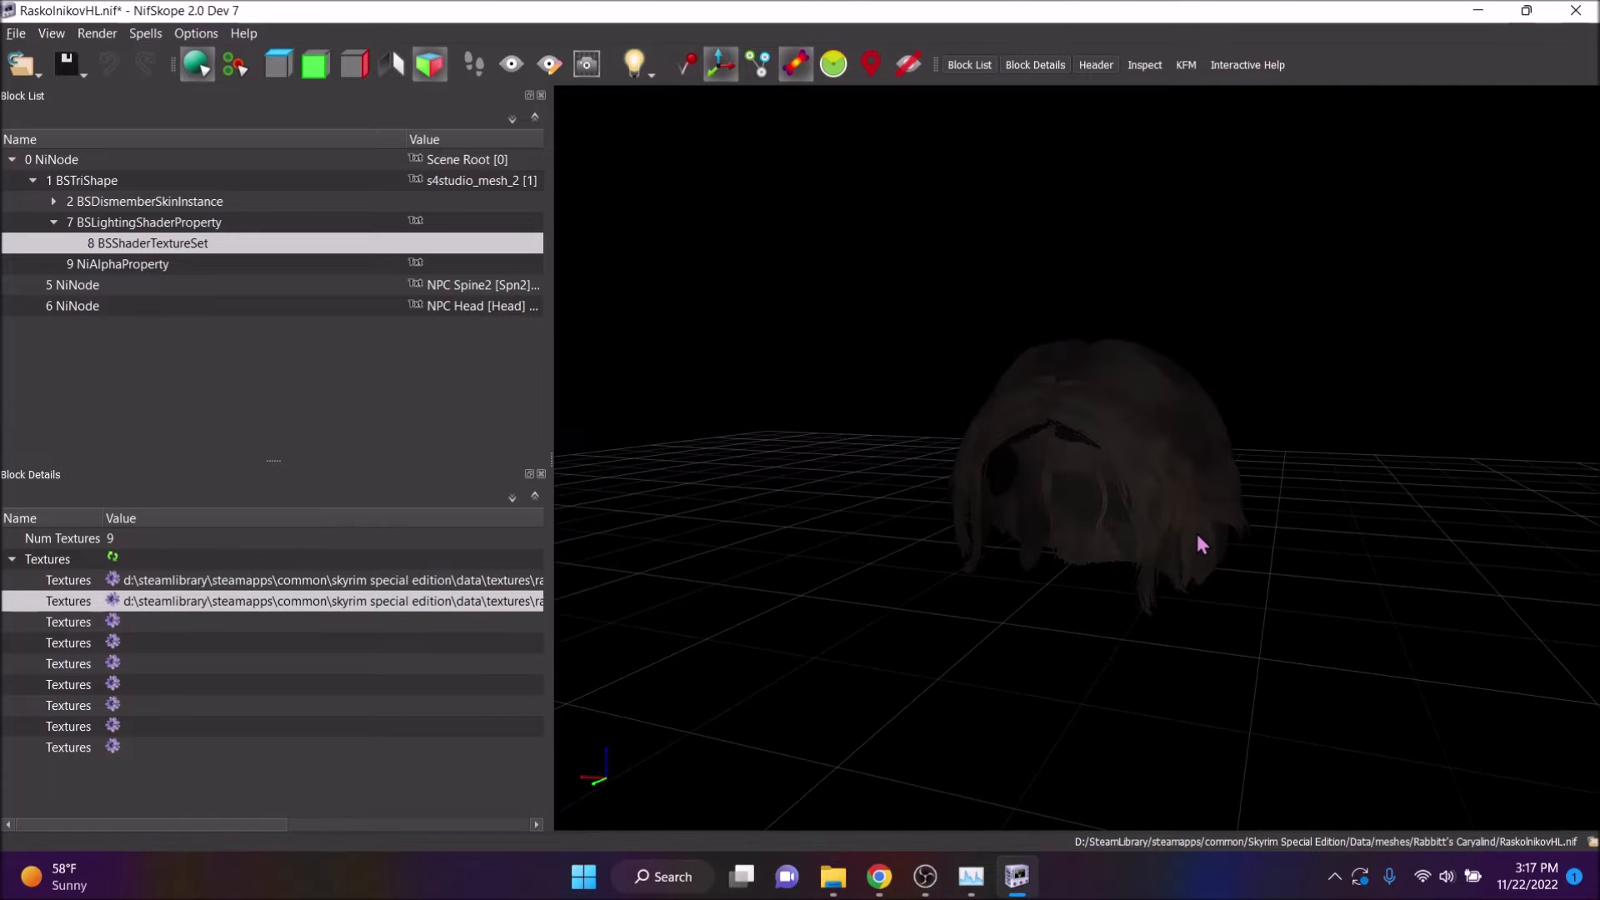
# Shorten the second texture path of RaskolnikovHL.nif to a relative path starting at textures\
pyautogui.click(15, 34)
pyautogui.click(464, 601)
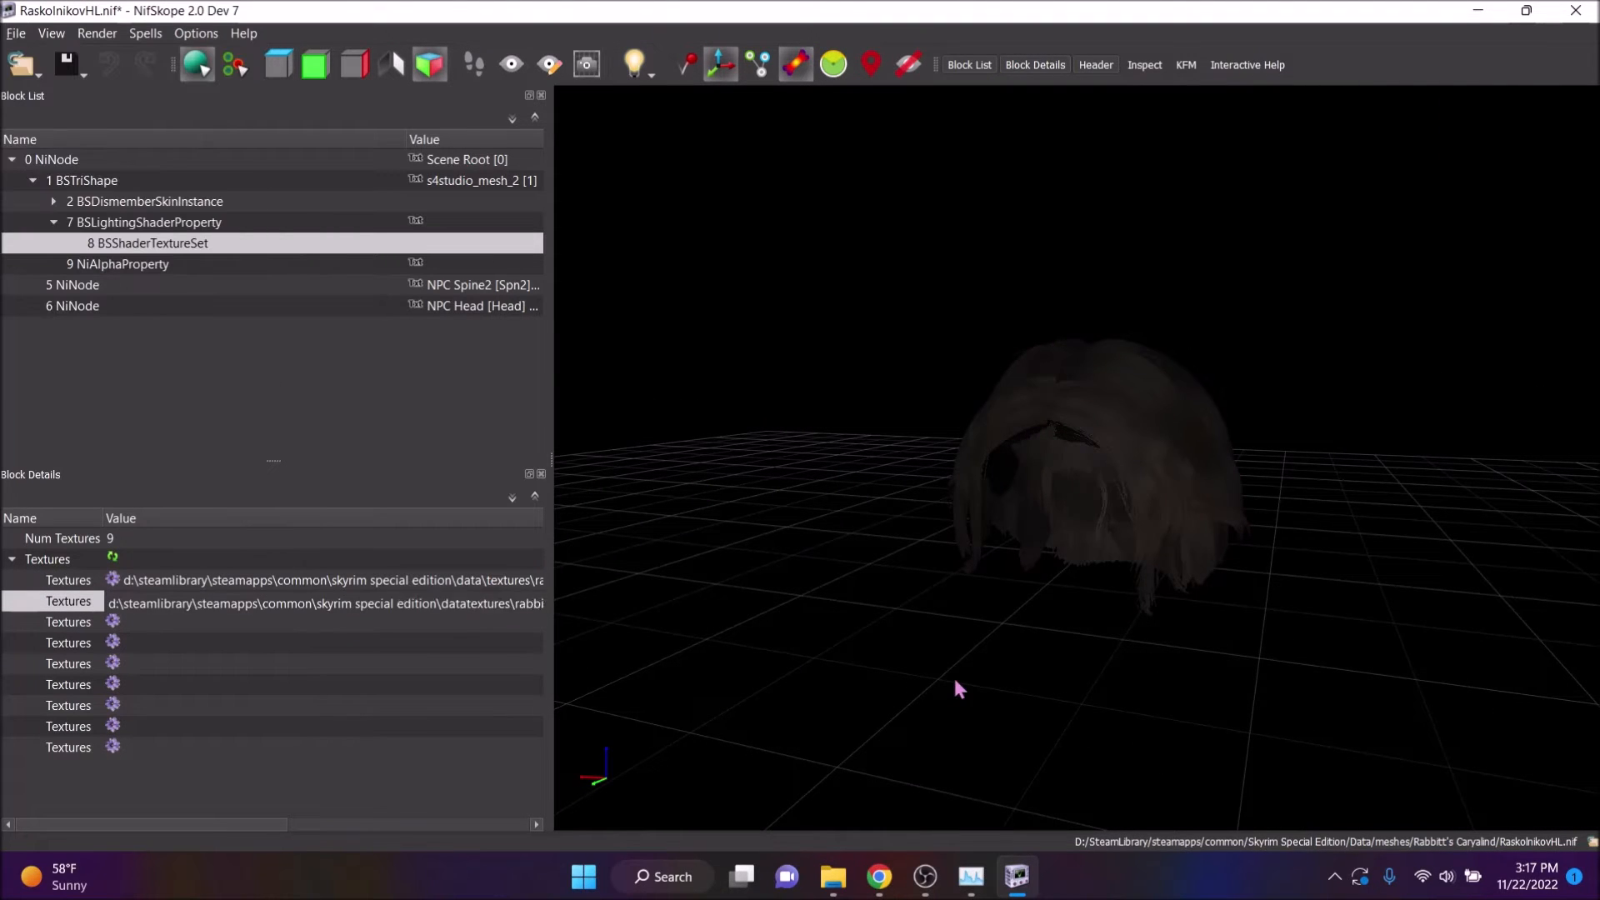
pyautogui.press('BackSpace')
pyautogui.press('BackSpace')
pyautogui.press('BackSpace')
pyautogui.press('BackSpace')
pyautogui.press('BackSpace')
pyautogui.press('BackSpace')
pyautogui.press('BackSpace')
pyautogui.press('BackSpace')
pyautogui.press('BackSpace')
pyautogui.press('BackSpace')
pyautogui.press('BackSpace')
pyautogui.press('BackSpace')
pyautogui.press('BackSpace')
pyautogui.press('BackSpace')
pyautogui.press('BackSpace')
pyautogui.press('BackSpace')
pyautogui.press('BackSpace')
pyautogui.press('BackSpace')
pyautogui.press('BackSpace')
pyautogui.press('BackSpace')
# Shorten the first texture path of RaskolnikovHL.nif to a relative path starting at textures\ and save the hairline mesh
pyautogui.click(455, 580)
pyautogui.click(464, 580)
pyautogui.press('BackSpace')
pyautogui.press('BackSpace')
pyautogui.press('BackSpace')
pyautogui.press('BackSpace')
pyautogui.press('BackSpace')
pyautogui.press('BackSpace')
pyautogui.press('BackSpace')
pyautogui.press('BackSpace')
pyautogui.press('BackSpace')
pyautogui.press('BackSpace')
pyautogui.press('BackSpace')
pyautogui.press('BackSpace')
pyautogui.press('BackSpace')
pyautogui.press('BackSpace')
pyautogui.press('BackSpace')
pyautogui.press('BackSpace')
pyautogui.press('BackSpace')
pyautogui.press('BackSpace')
pyautogui.press('BackSpace')
pyautogui.press('BackSpace')
pyautogui.press('BackSpace')
pyautogui.press('BackSpace')
pyautogui.press('BackSpace')
pyautogui.press('BackSpace')
pyautogui.press('BackSpace')
pyautogui.press('BackSpace')
pyautogui.press('BackSpace')
pyautogui.press('BackSpace')
pyautogui.press('BackSpace')
pyautogui.press('BackSpace')
pyautogui.press('BackSpace')
pyautogui.press('BackSpace')
pyautogui.press('BackSpace')
pyautogui.press('BackSpace')
pyautogui.press('BackSpace')
pyautogui.press('BackSpace')
pyautogui.press('BackSpace')
pyautogui.press('BackSpace')
pyautogui.press('BackSpace')
pyautogui.press('BackSpace')
pyautogui.press('Return')
pyautogui.hotkey('ctrl', 's')
# Close NifSkope and the Task Manager
pyautogui.click(1575, 10)
pyautogui.click(504, 152)
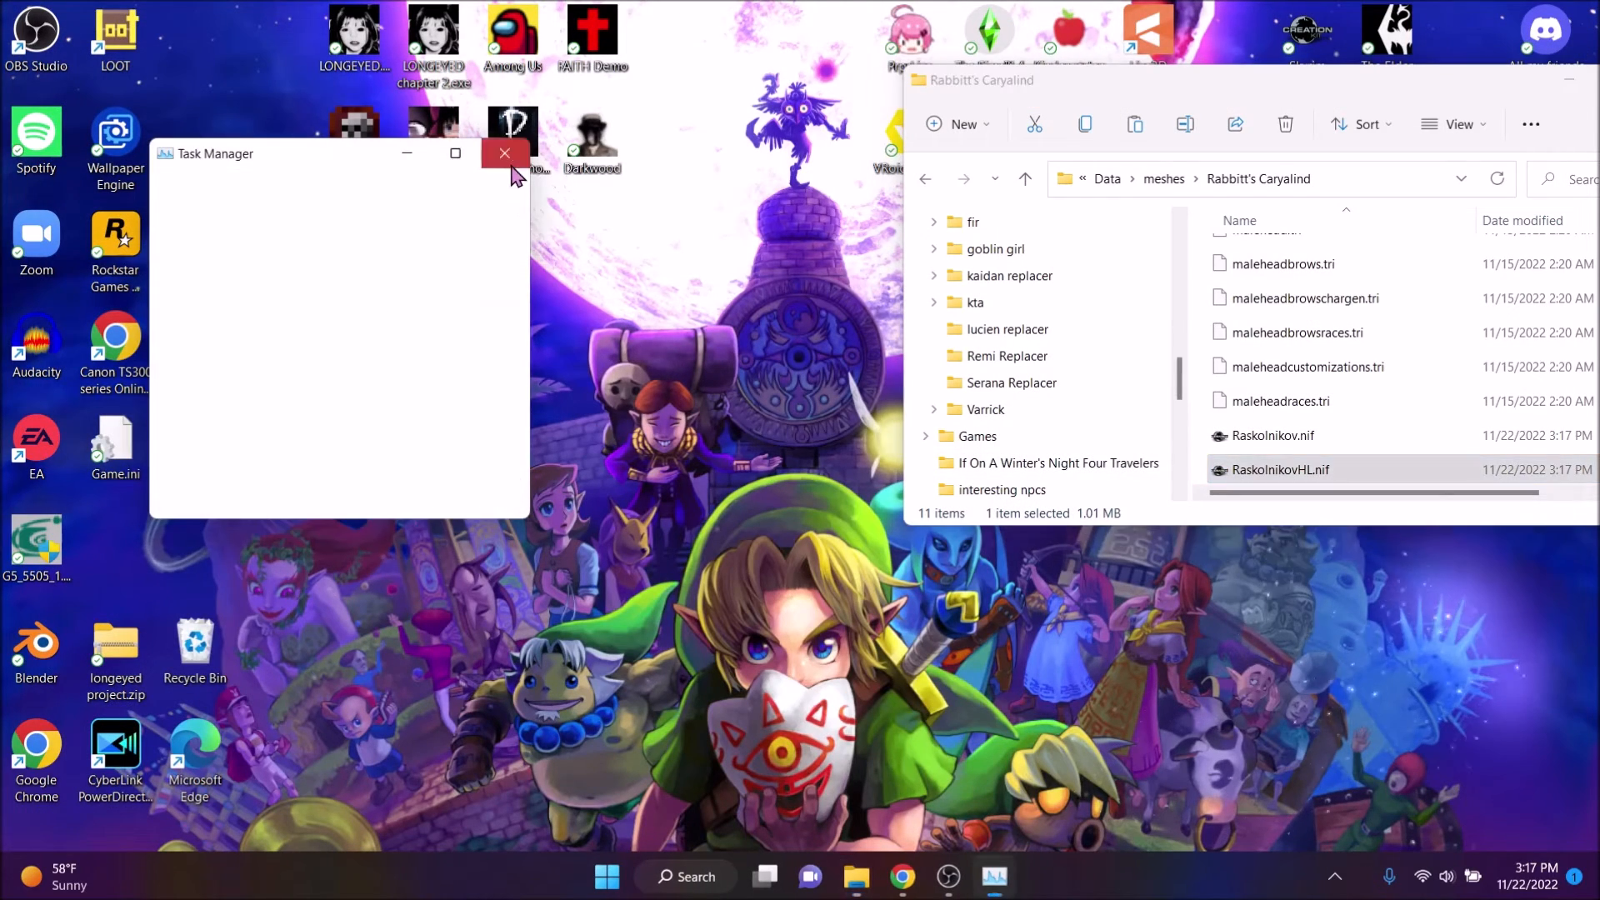
pyautogui.scroll(10, 1030, 425)
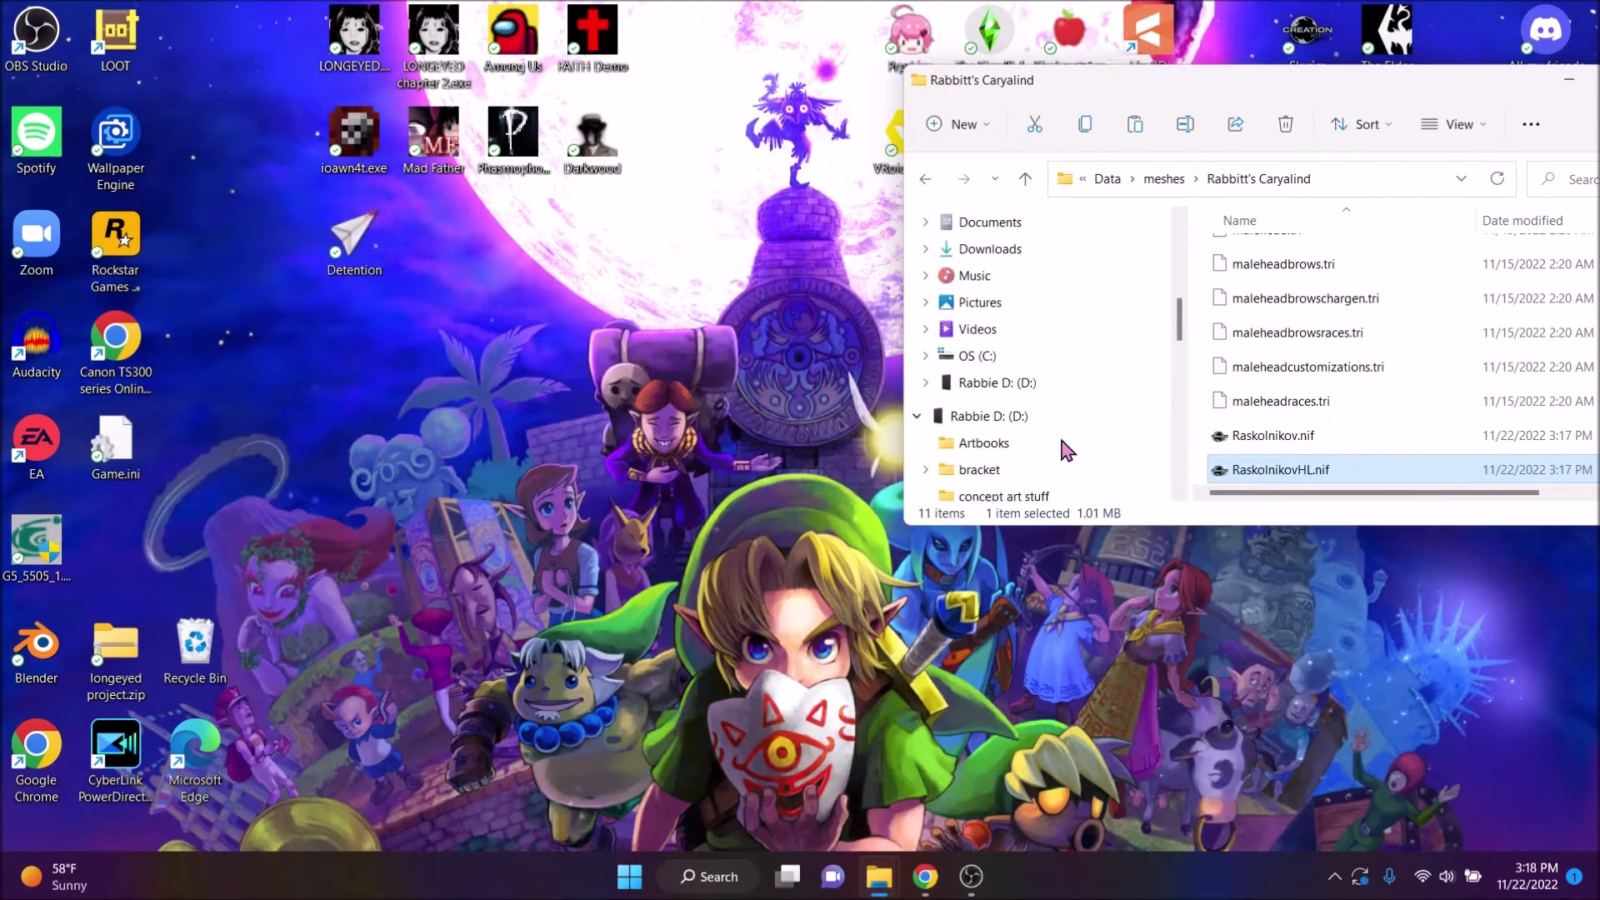
pyautogui.scroll(6, 1066, 450)
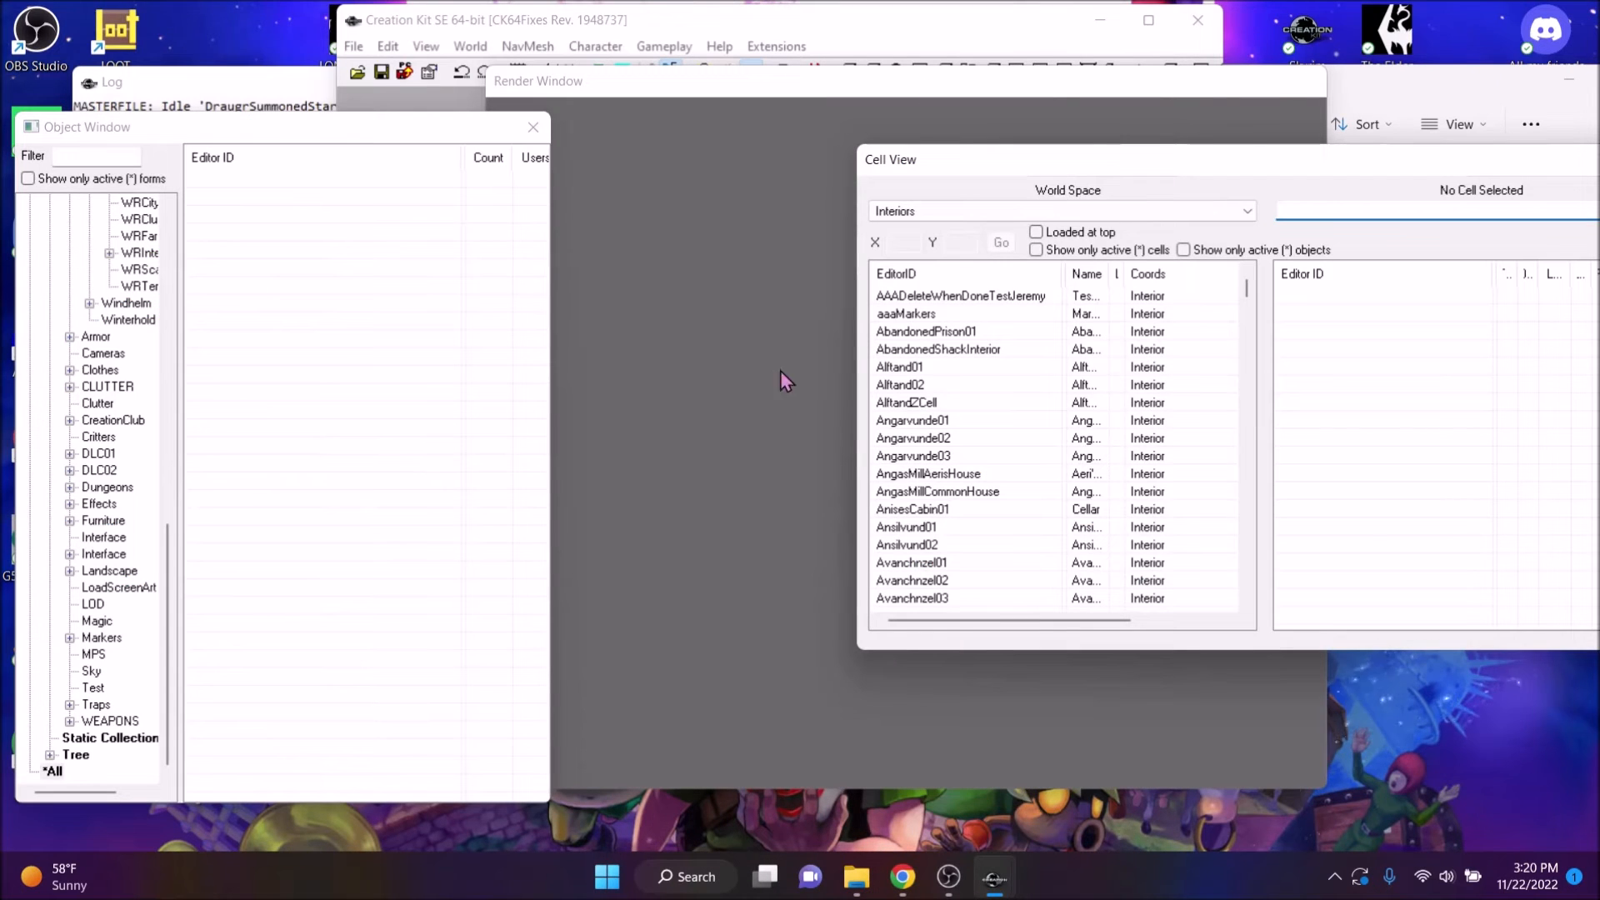
# In Creation Kit, check the selected master and plugin files in the data file list and leave it without loading anything
pyautogui.click(358, 73)
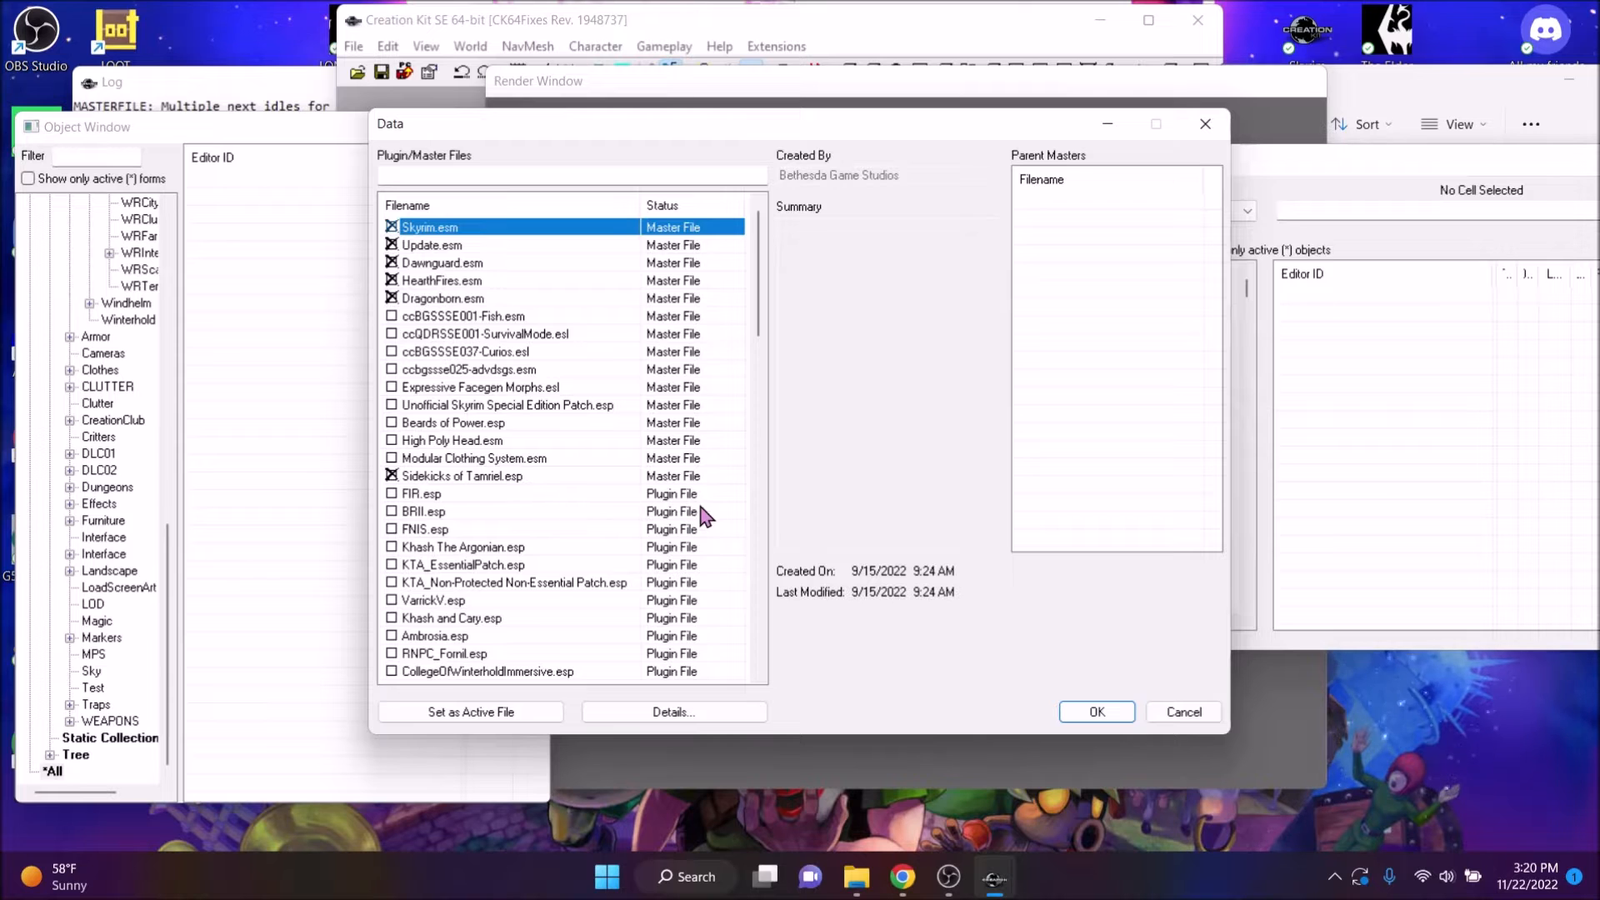
pyautogui.click(1182, 713)
# Collapse the expanded world object categories, list the TextureSet forms under Miscellaneous and filter them by "skin"
pyautogui.scroll(5, 108, 321)
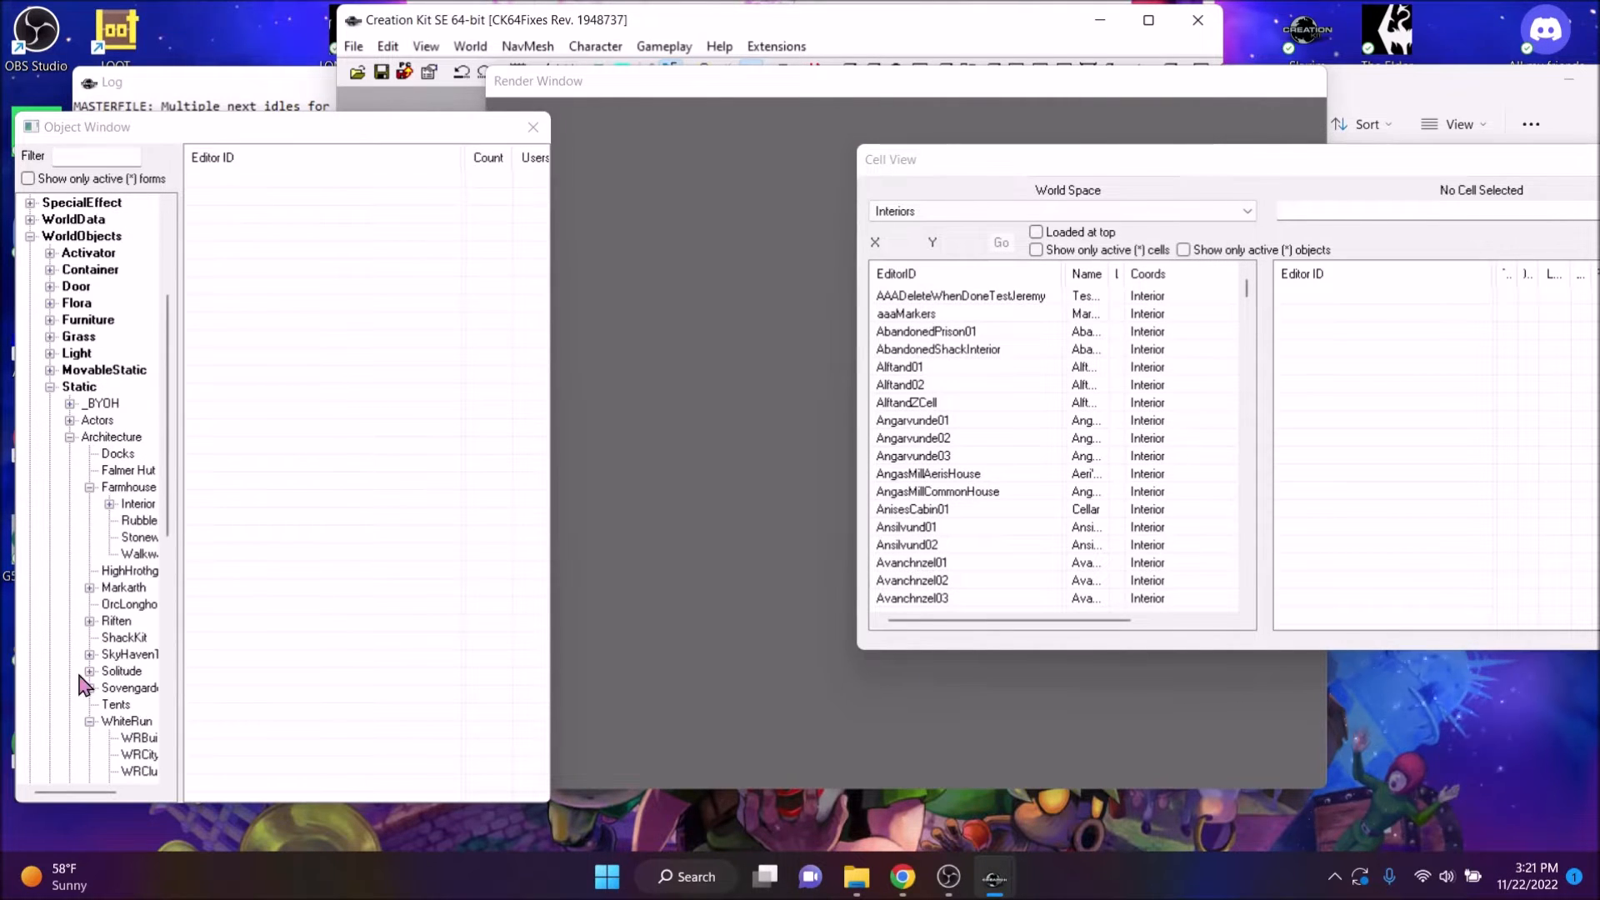
pyautogui.click(91, 486)
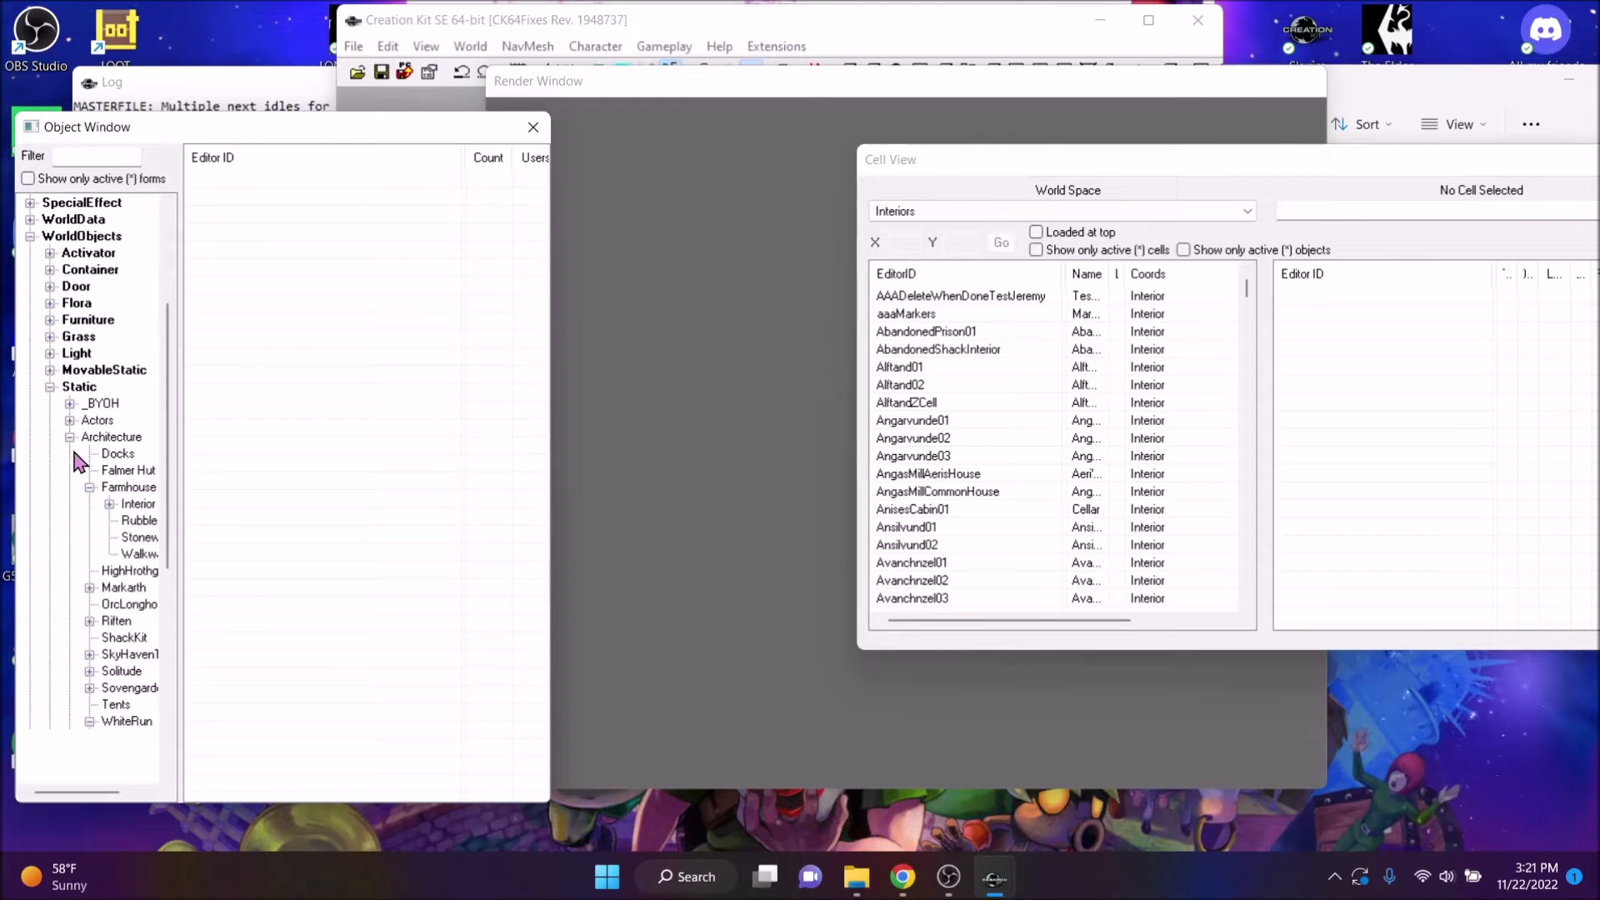
pyautogui.click(70, 439)
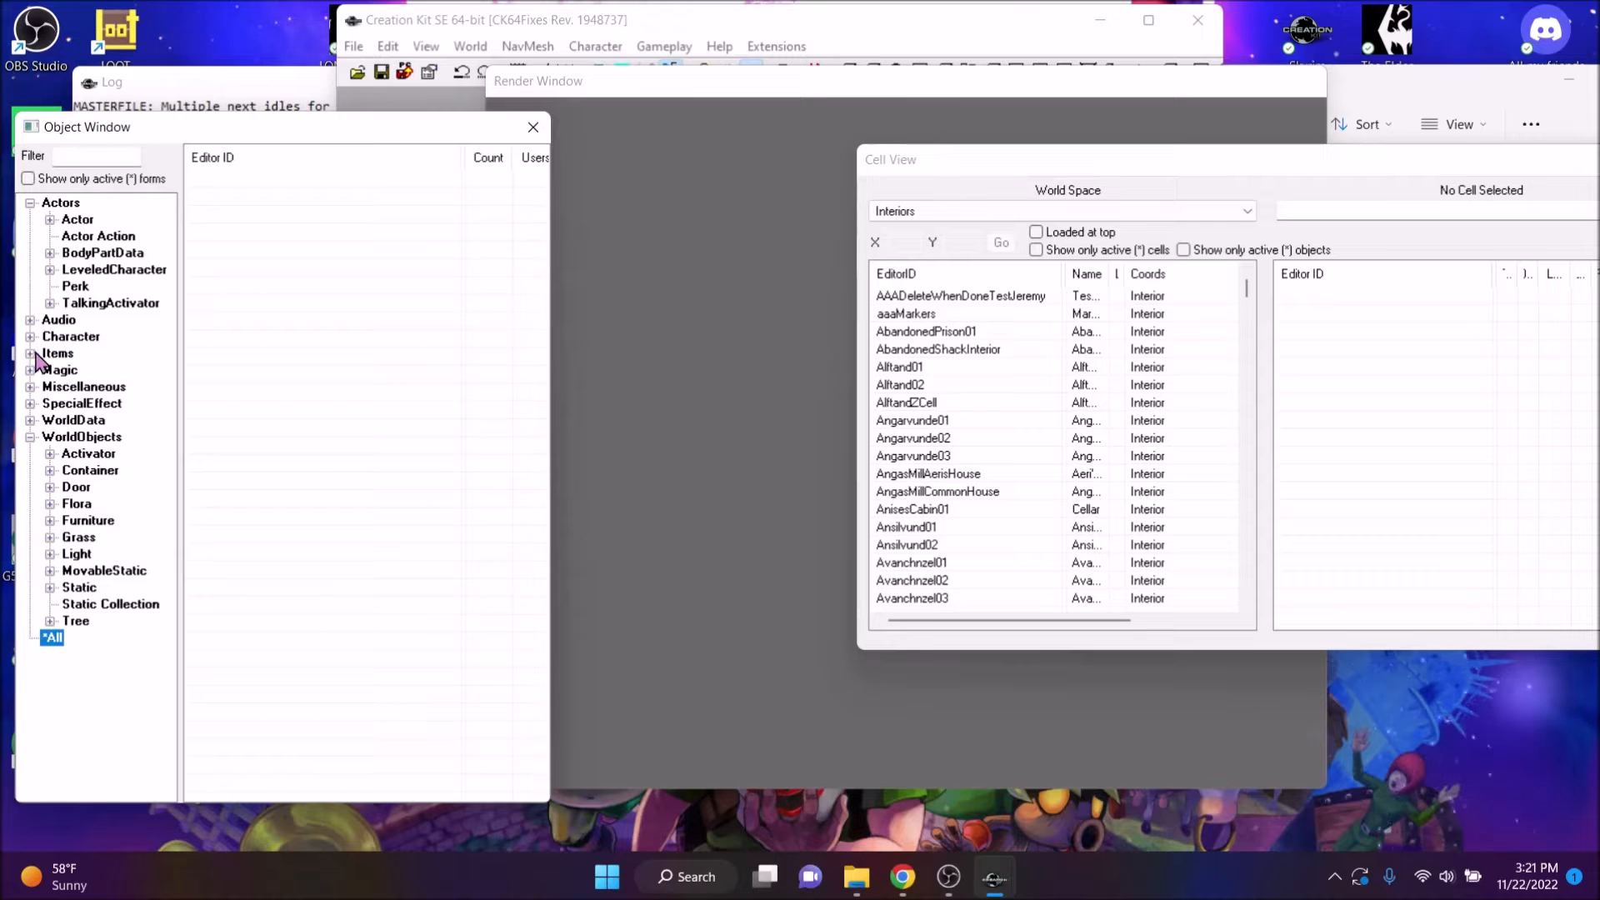
pyautogui.click(31, 404)
pyautogui.click(30, 387)
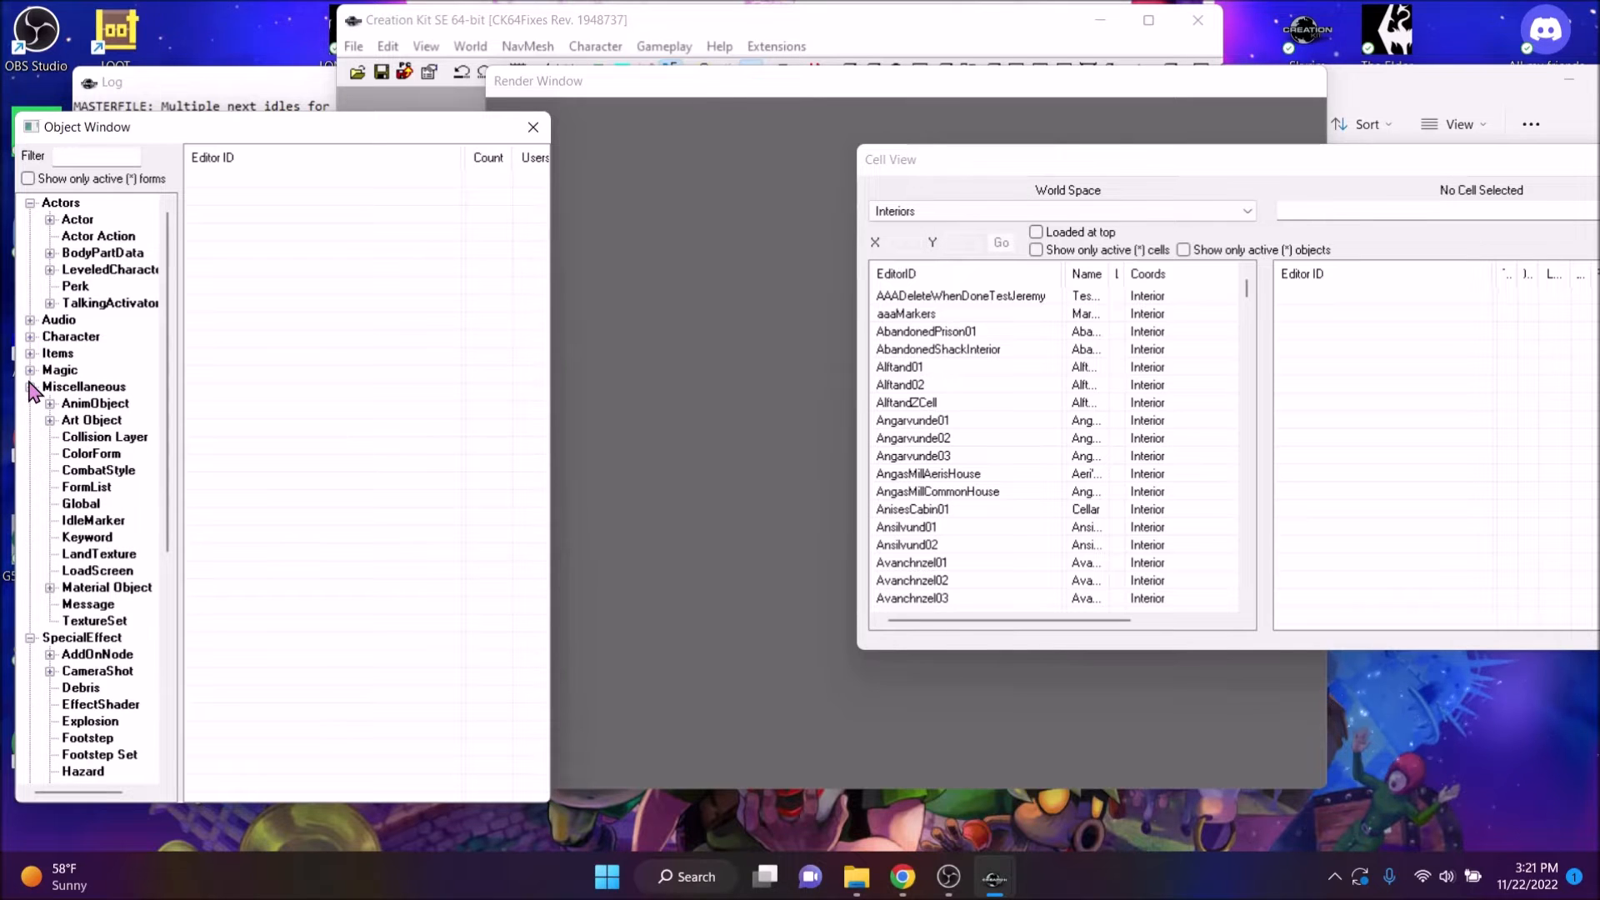
pyautogui.click(94, 622)
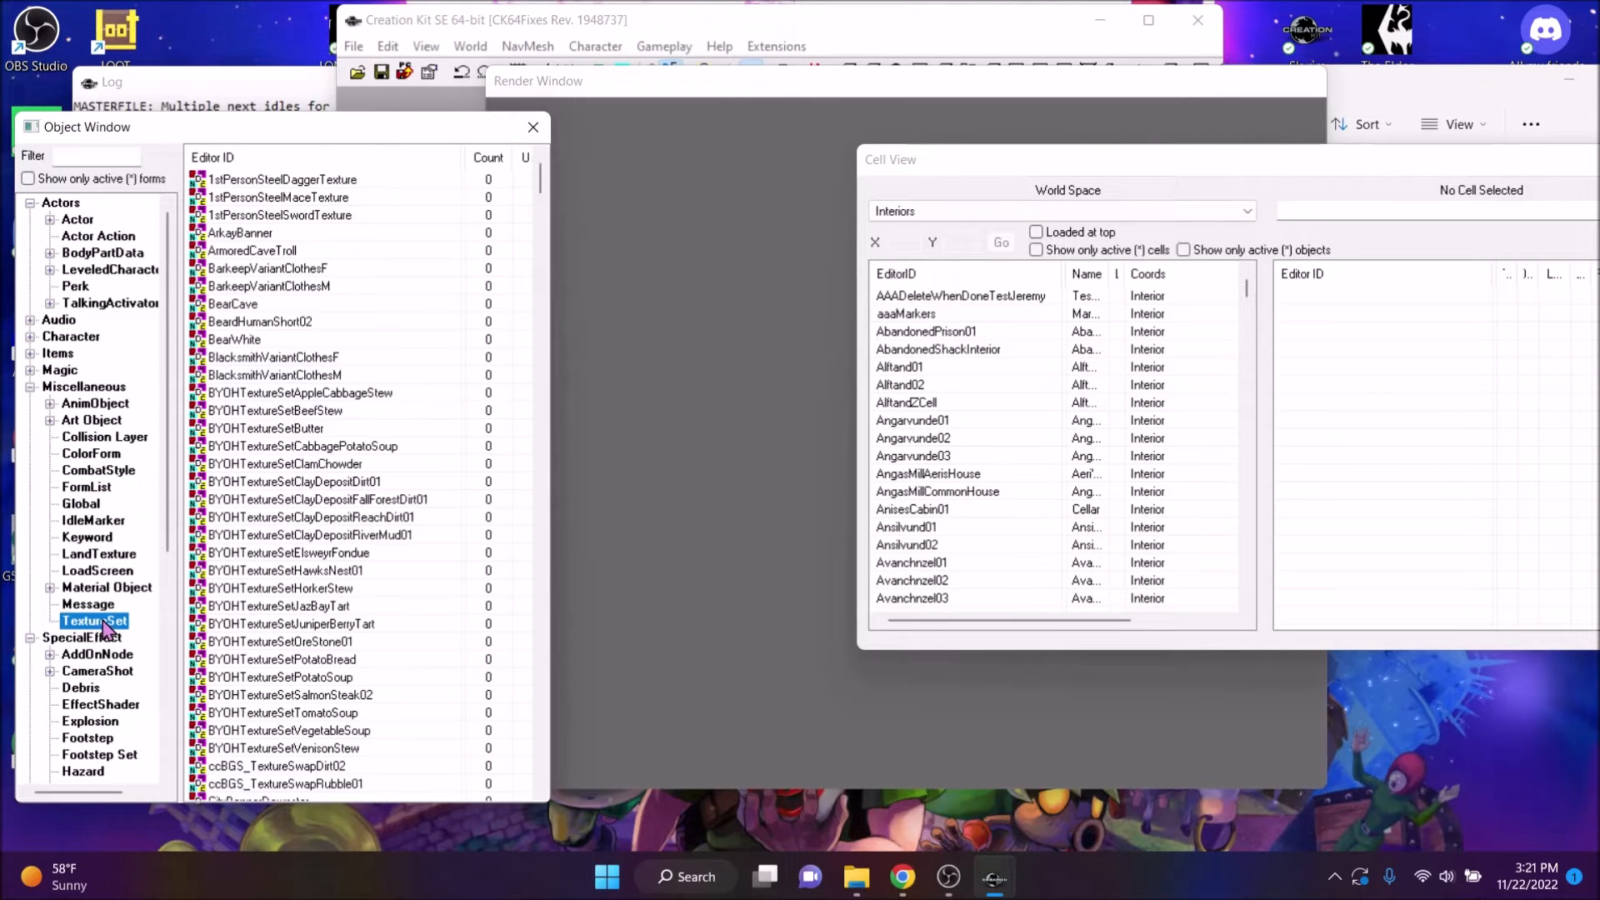
pyautogui.click(84, 151)
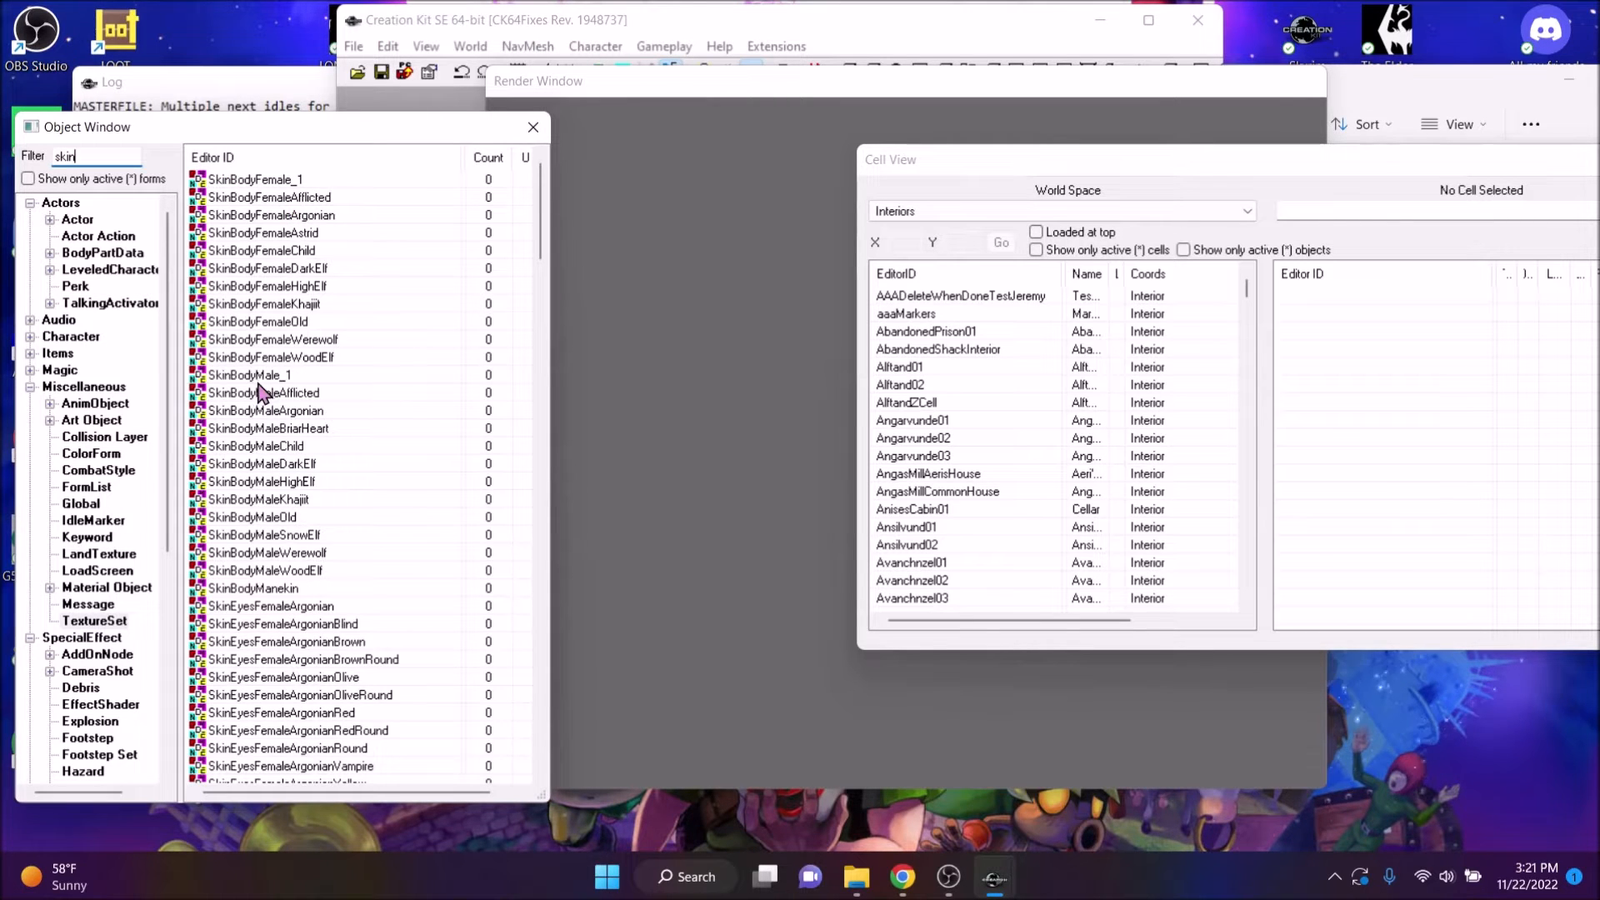
# Duplicate the SkinBodyMale_1 texture set and give the copy the ID CARY_TS_SkinTorso
pyautogui.rightClick(260, 380)
pyautogui.click(325, 440)
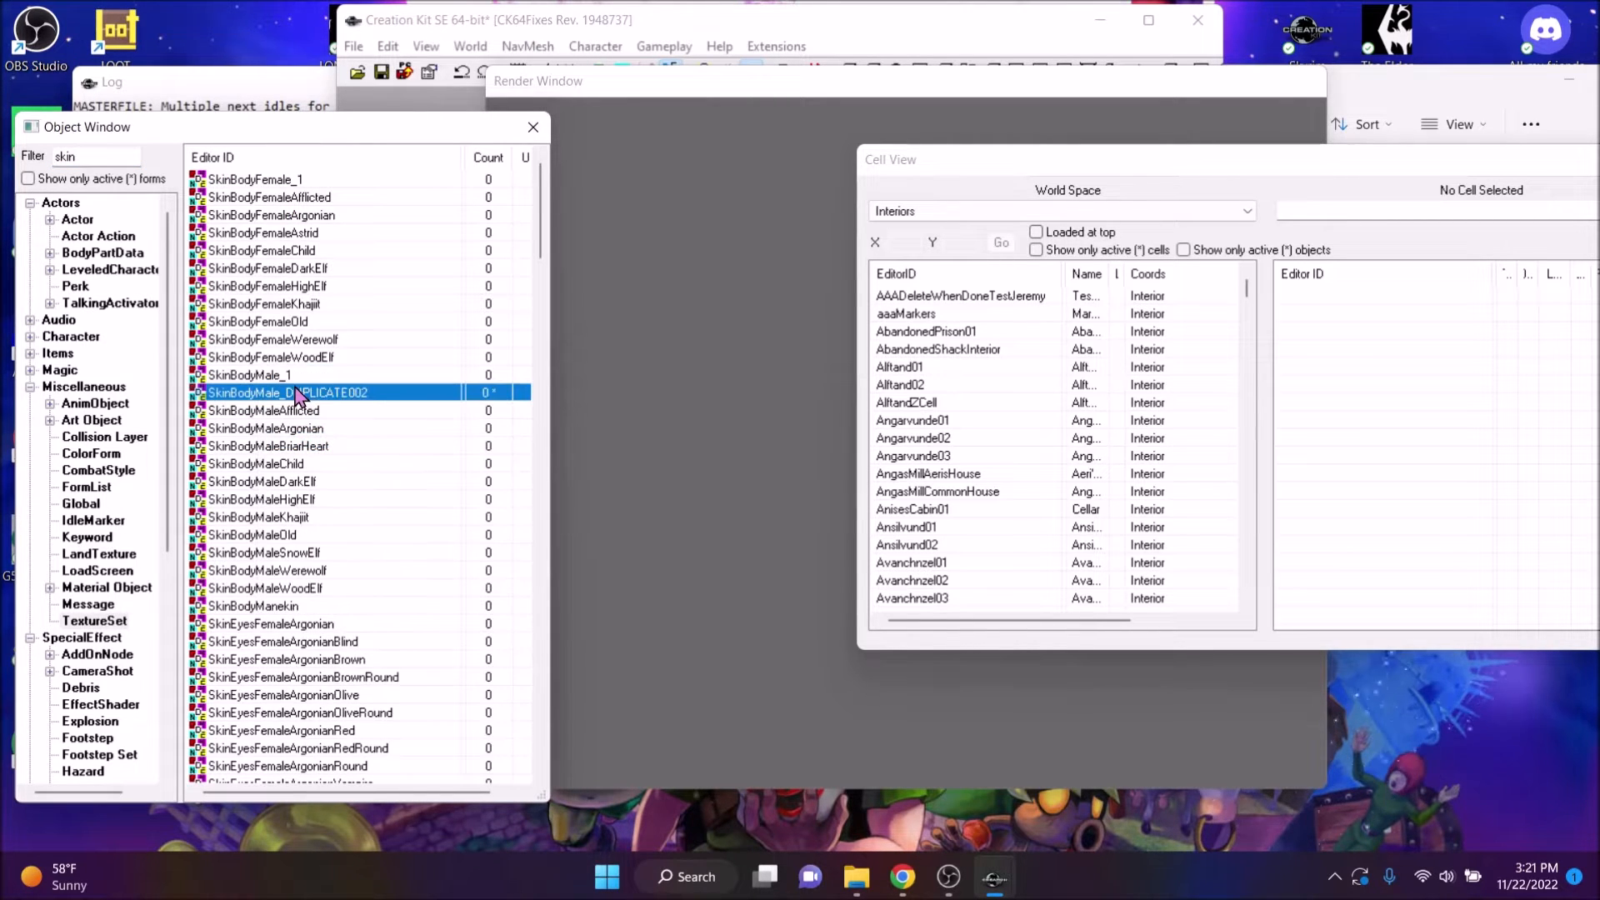
pyautogui.doubleClick(388, 392)
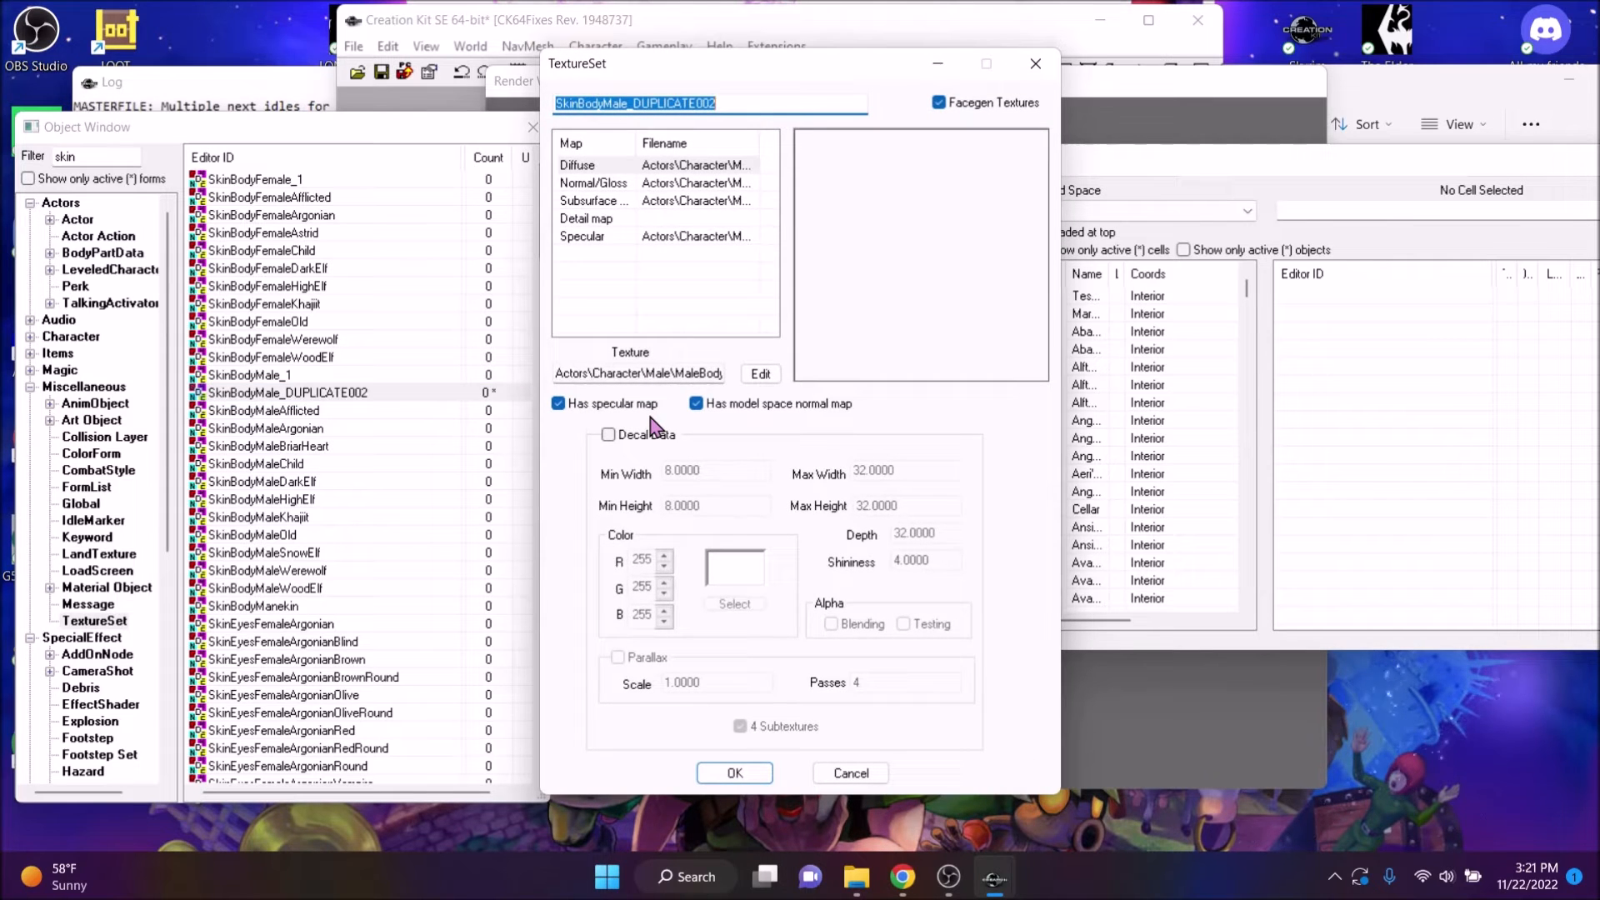
pyautogui.write('CARY_')
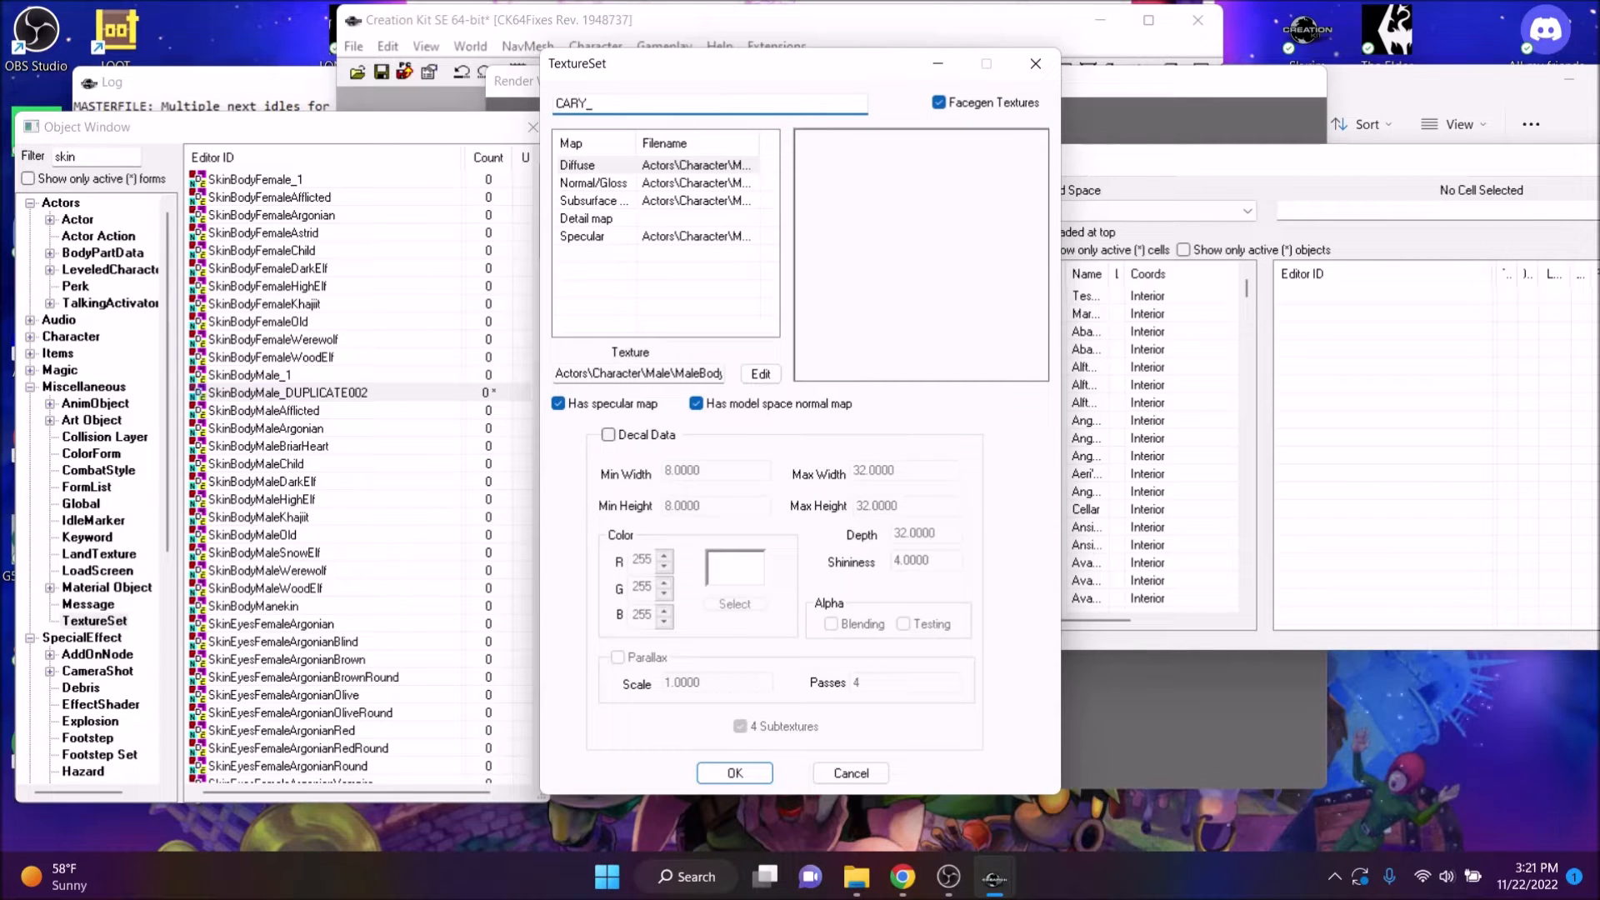
pyautogui.write('TS_SkinTorso')
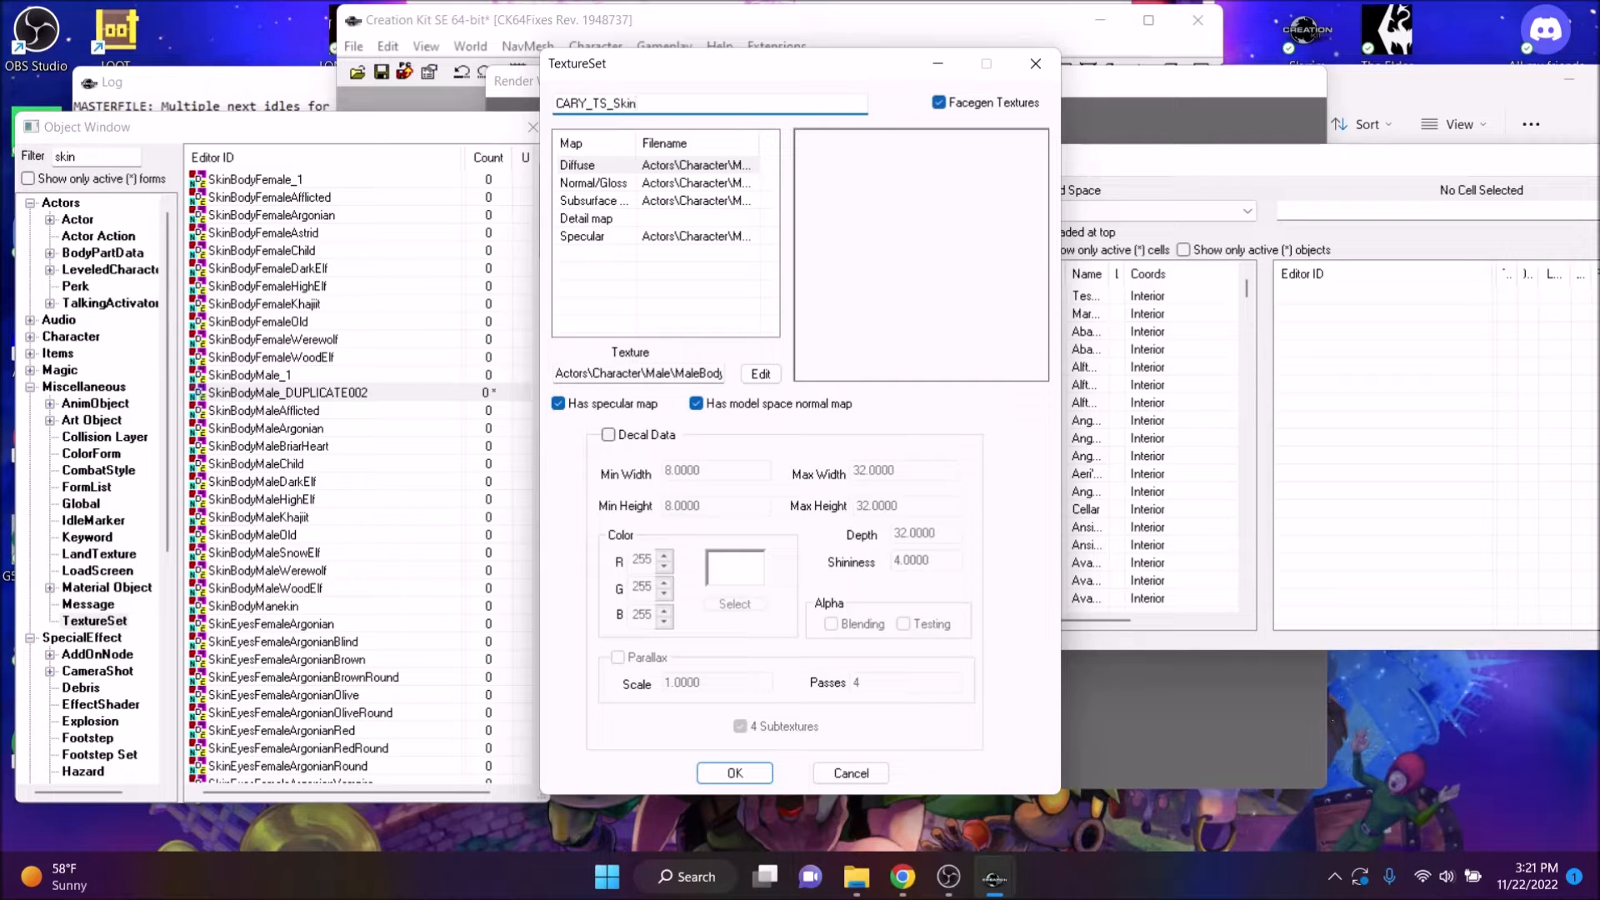
# Browse from the Data folder for a replacement diffuse texture for the CARY_TS_SkinTorso texture set
pyautogui.click(760, 373)
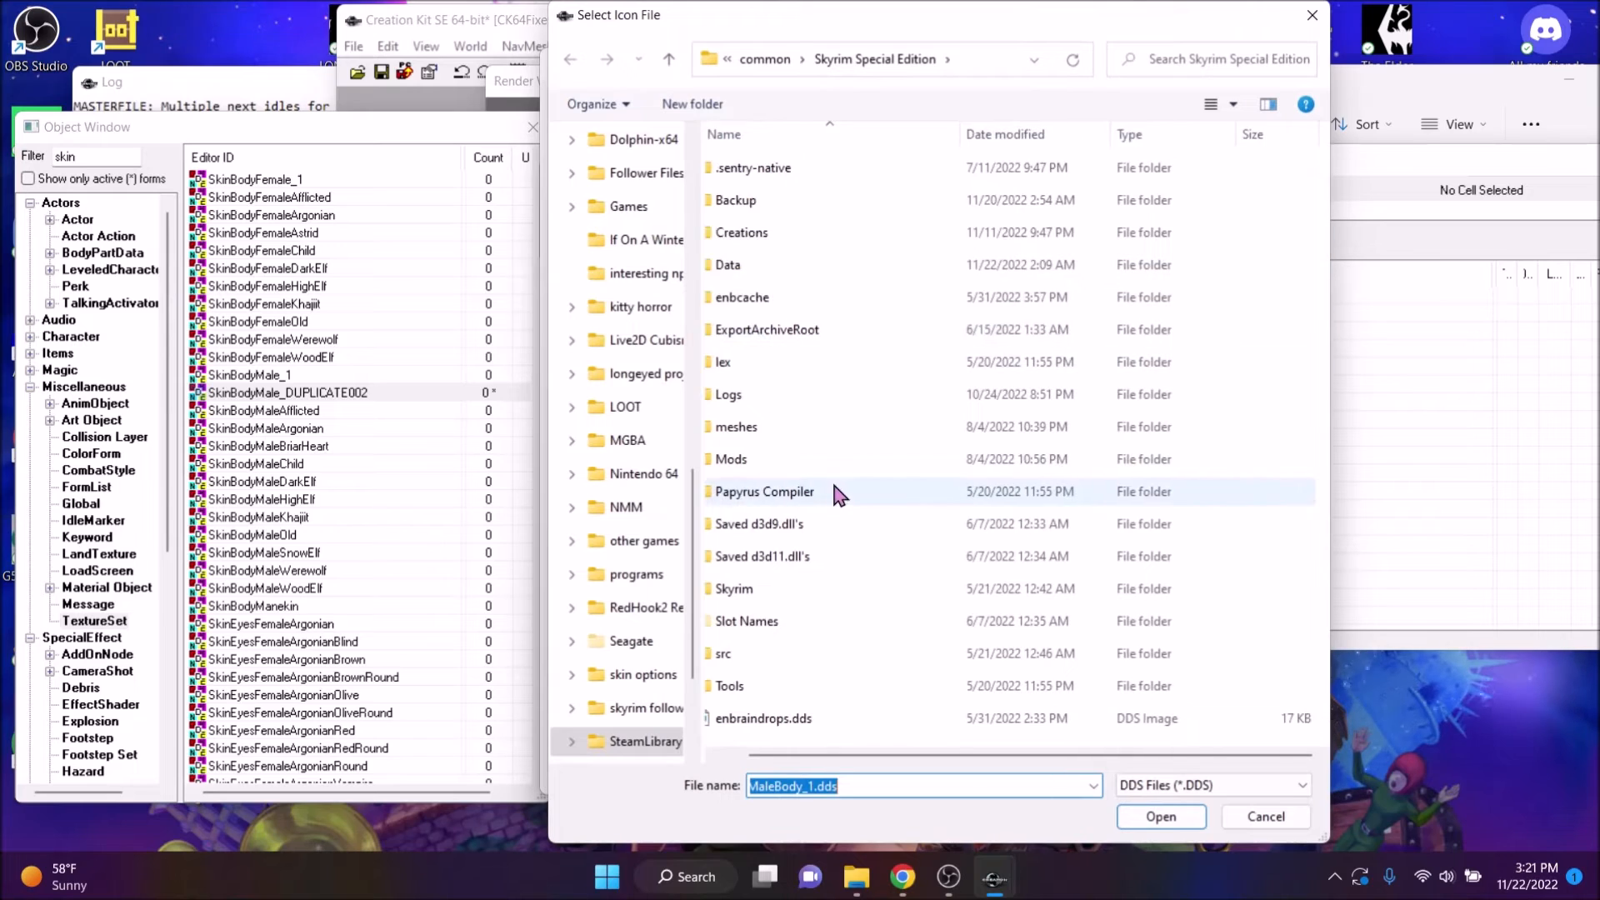
pyautogui.doubleClick(810, 262)
pyautogui.doubleClick(1247, 325)
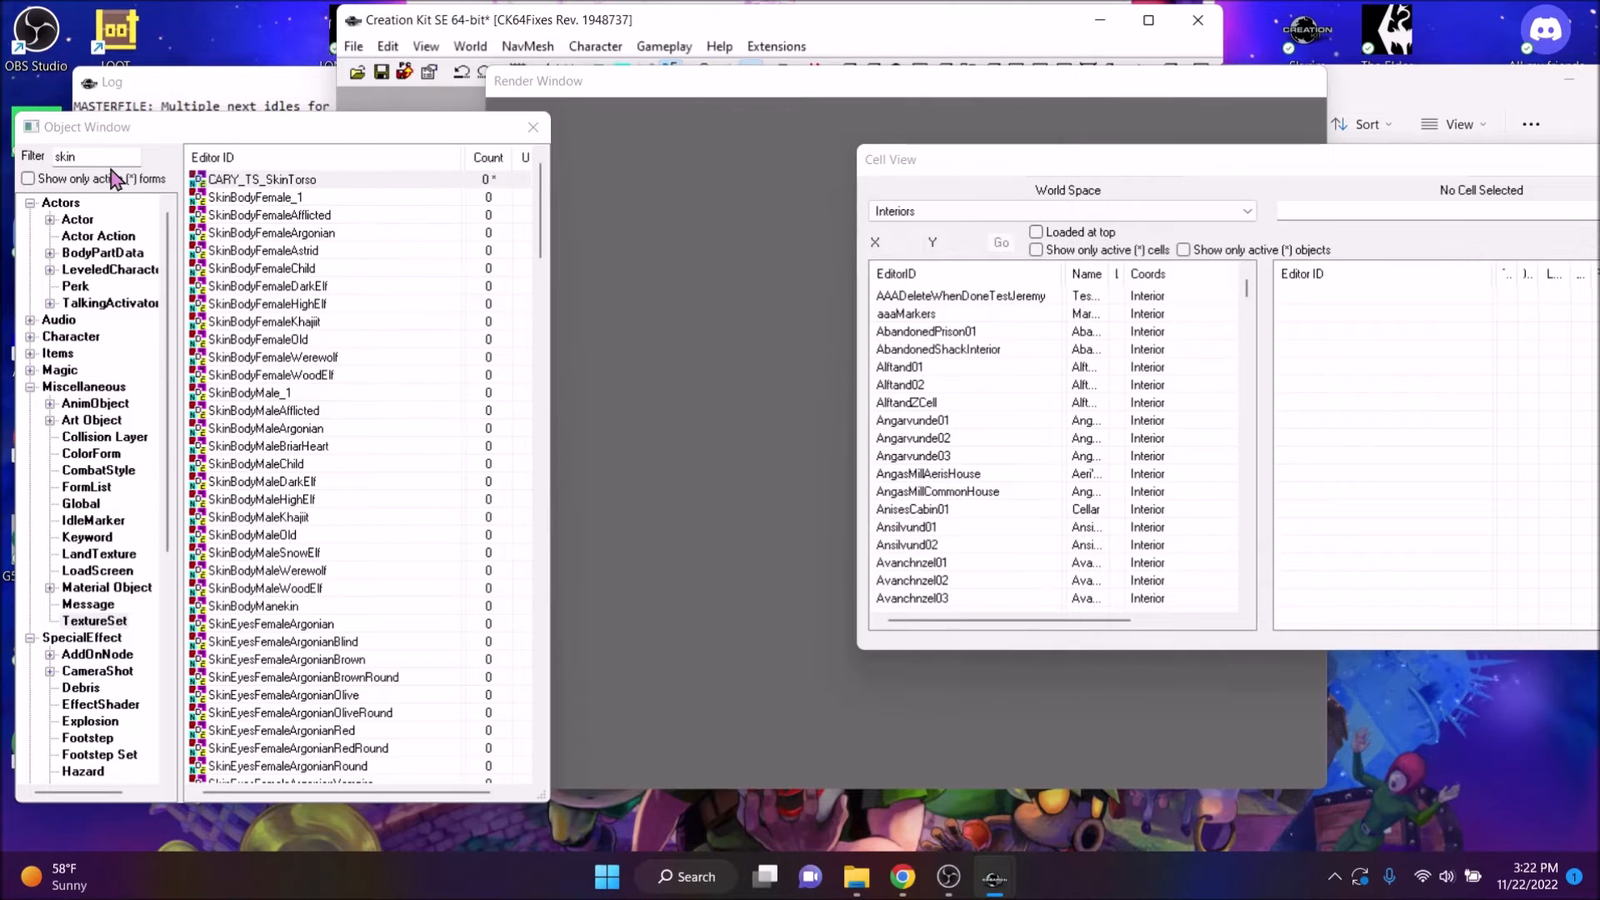
# Filter the texture sets by "hand"
pyautogui.moveTo(98, 156); pyautogui.dragTo(1, 171)
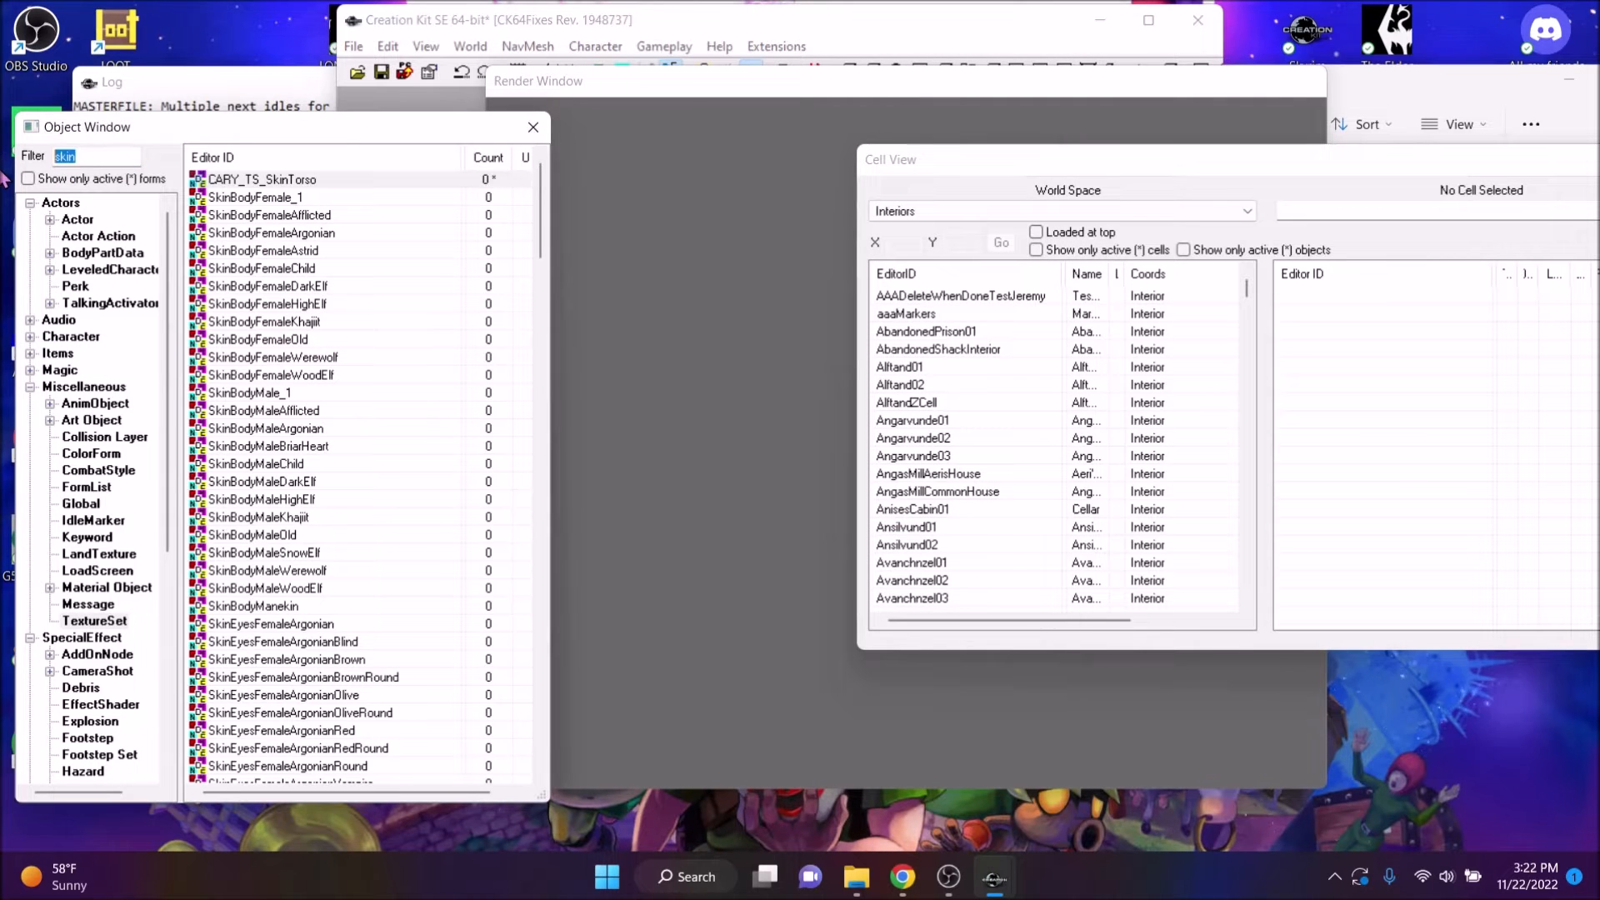
pyautogui.write('hand')
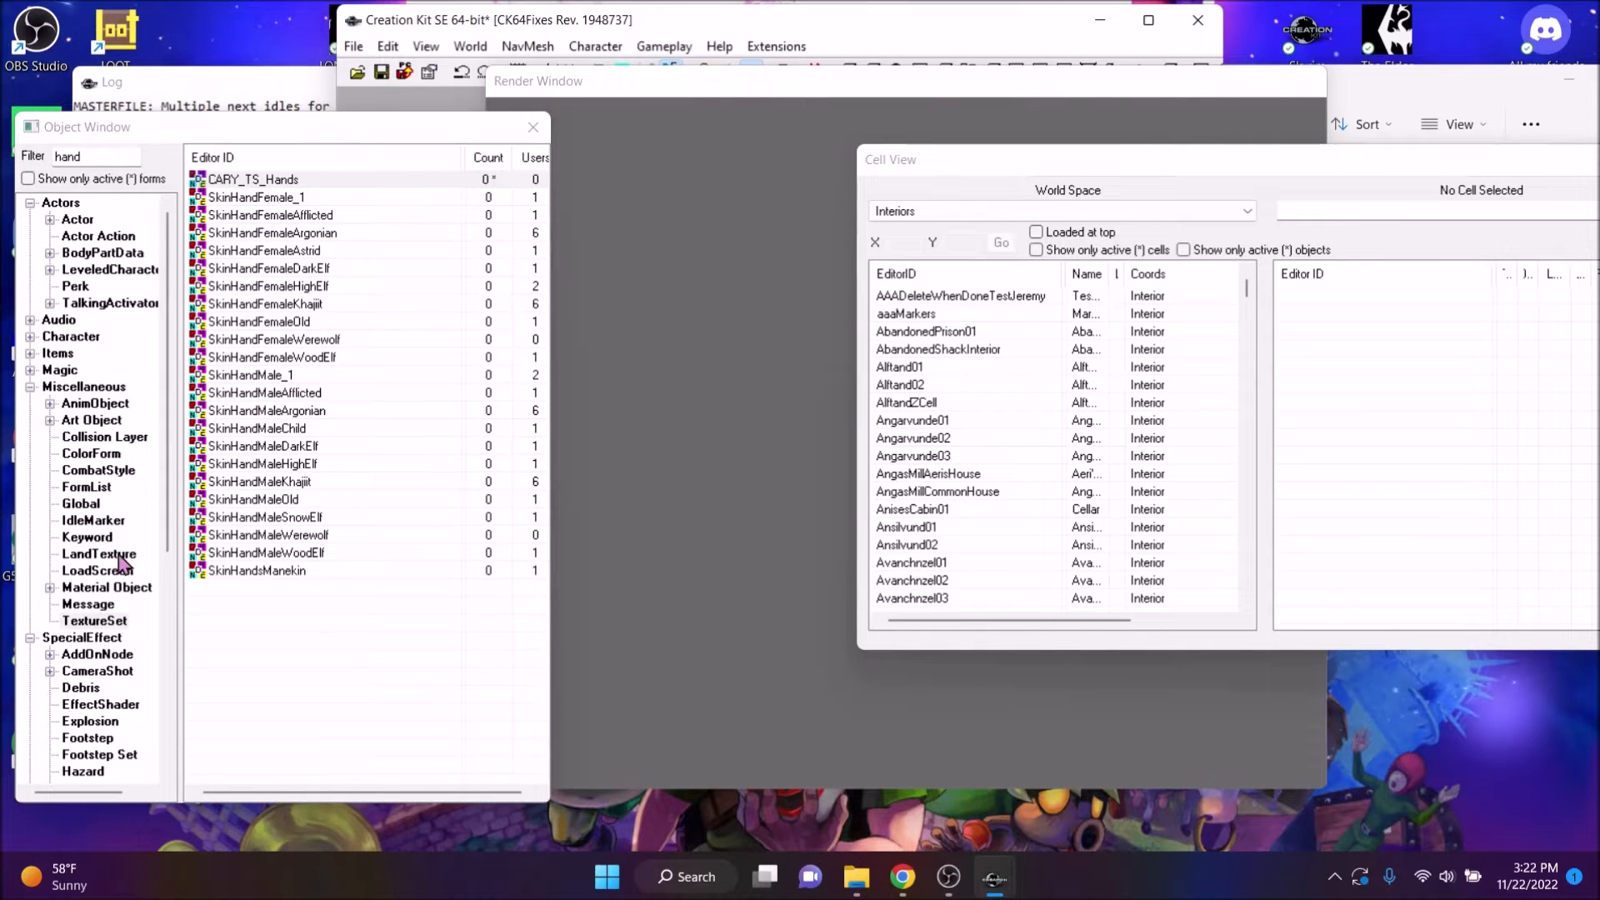
# List the ArmorAddon forms under Items and filter them by "naked"
pyautogui.scroll(-7, 121, 563)
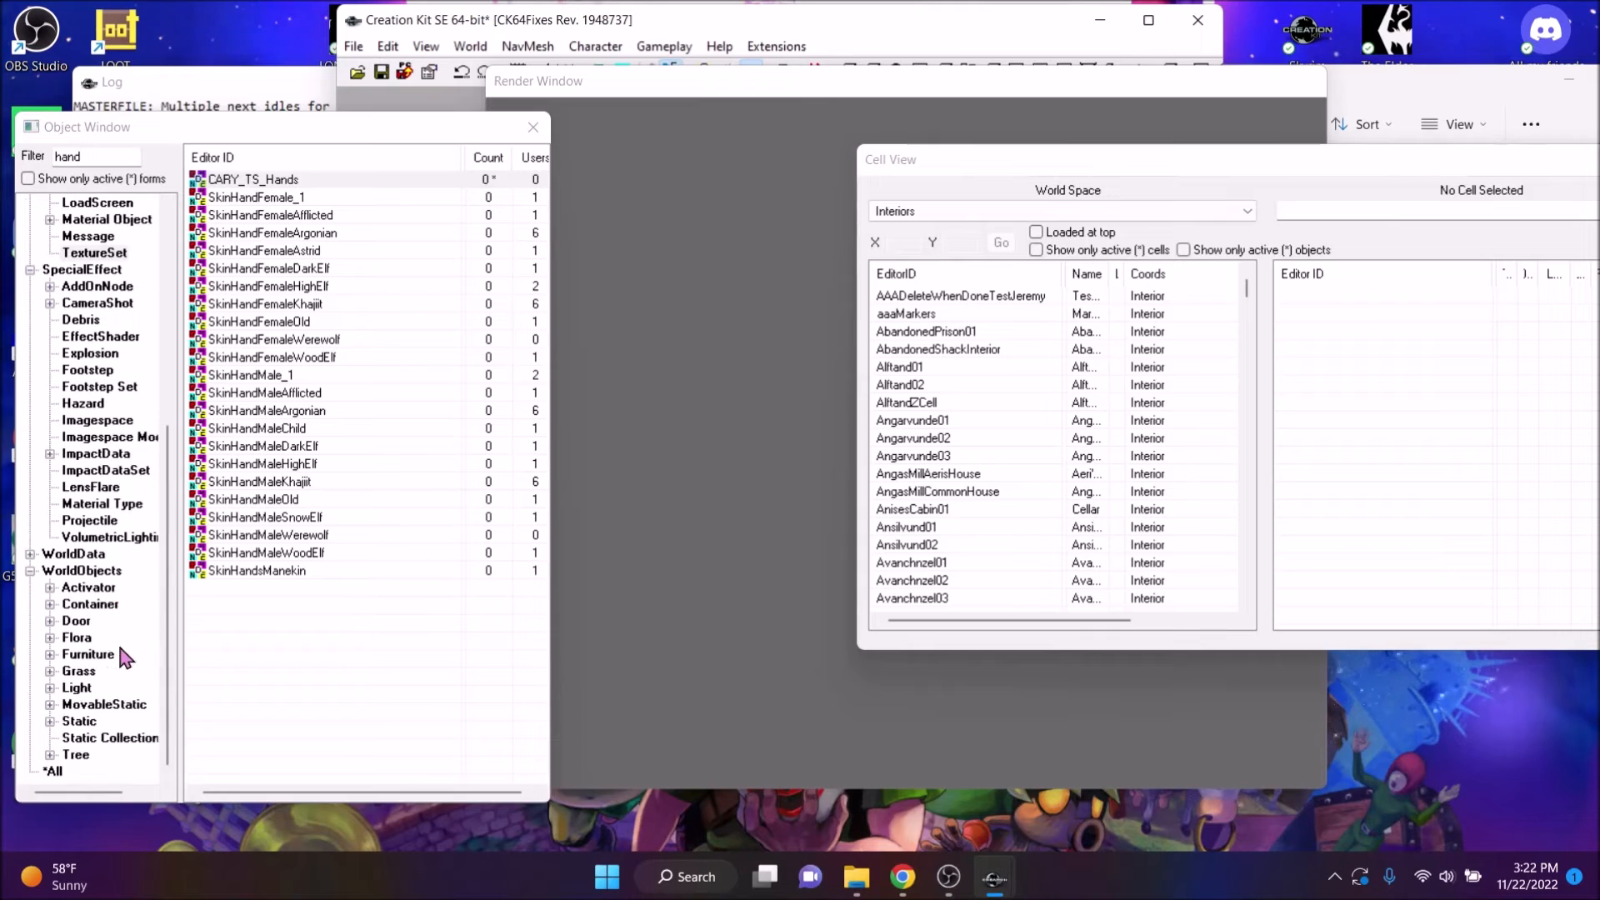
pyautogui.scroll(7, 118, 640)
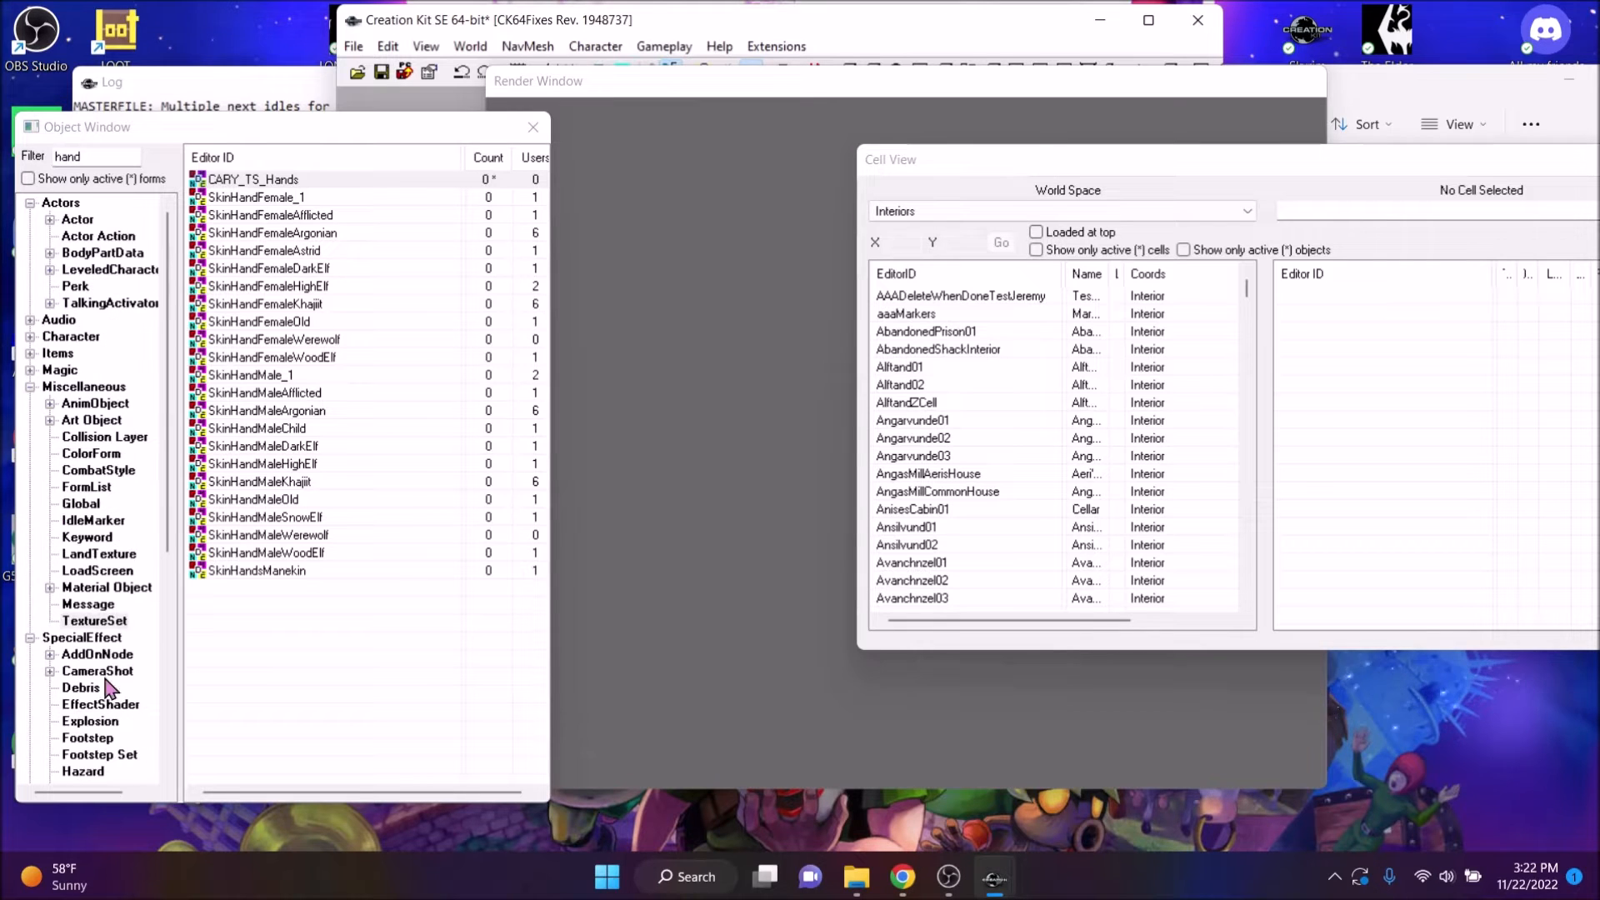
pyautogui.click(30, 337)
pyautogui.click(30, 554)
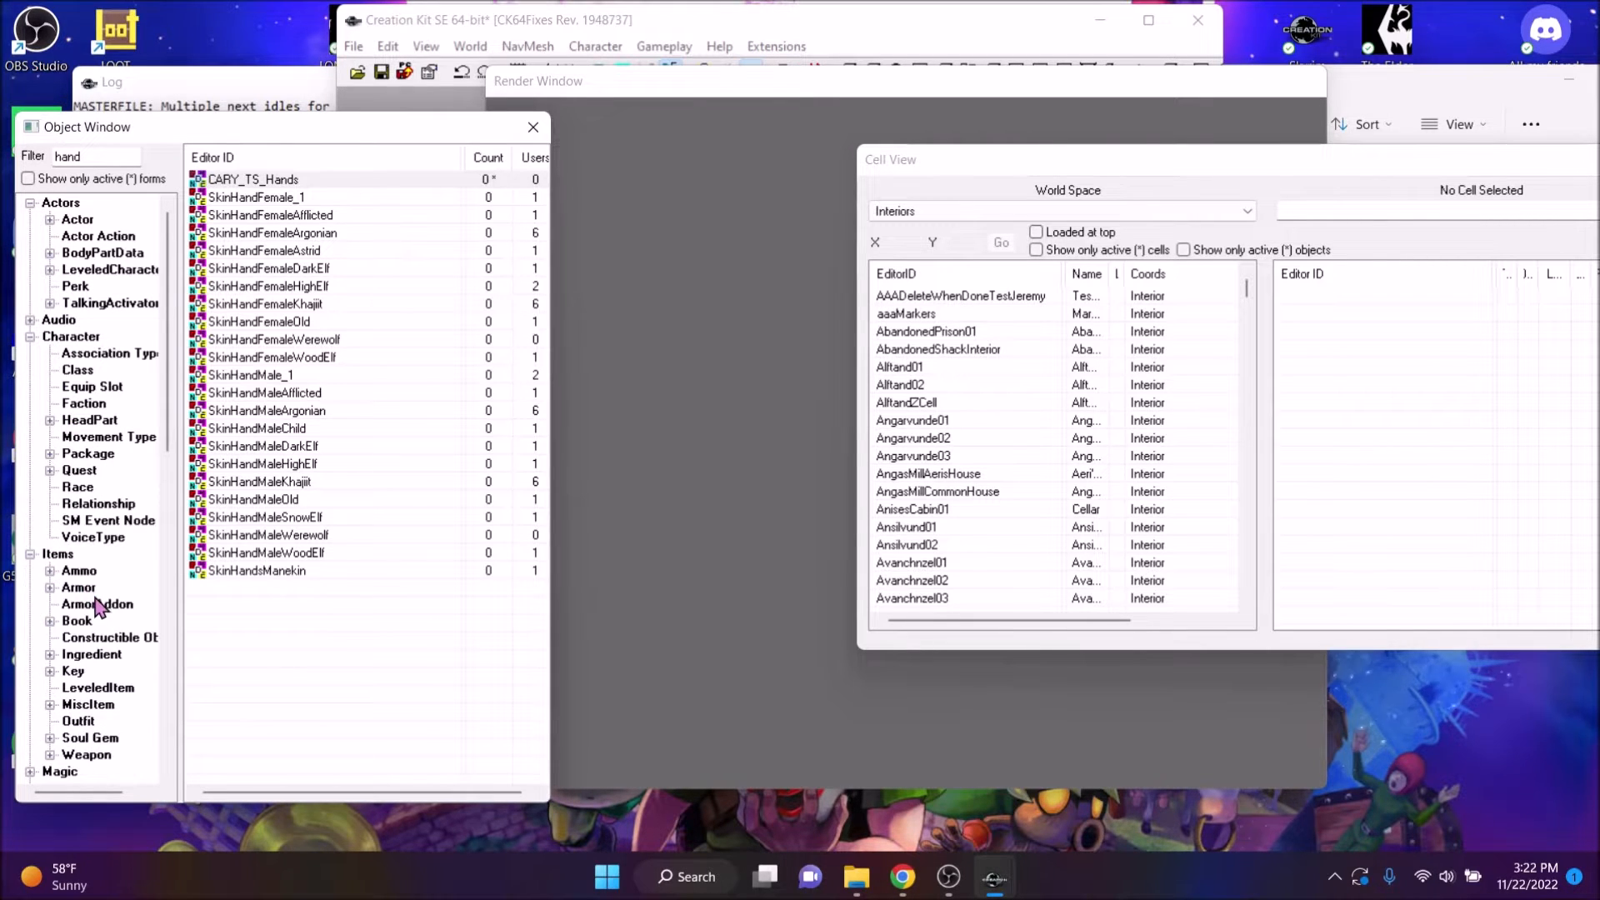
pyautogui.click(96, 605)
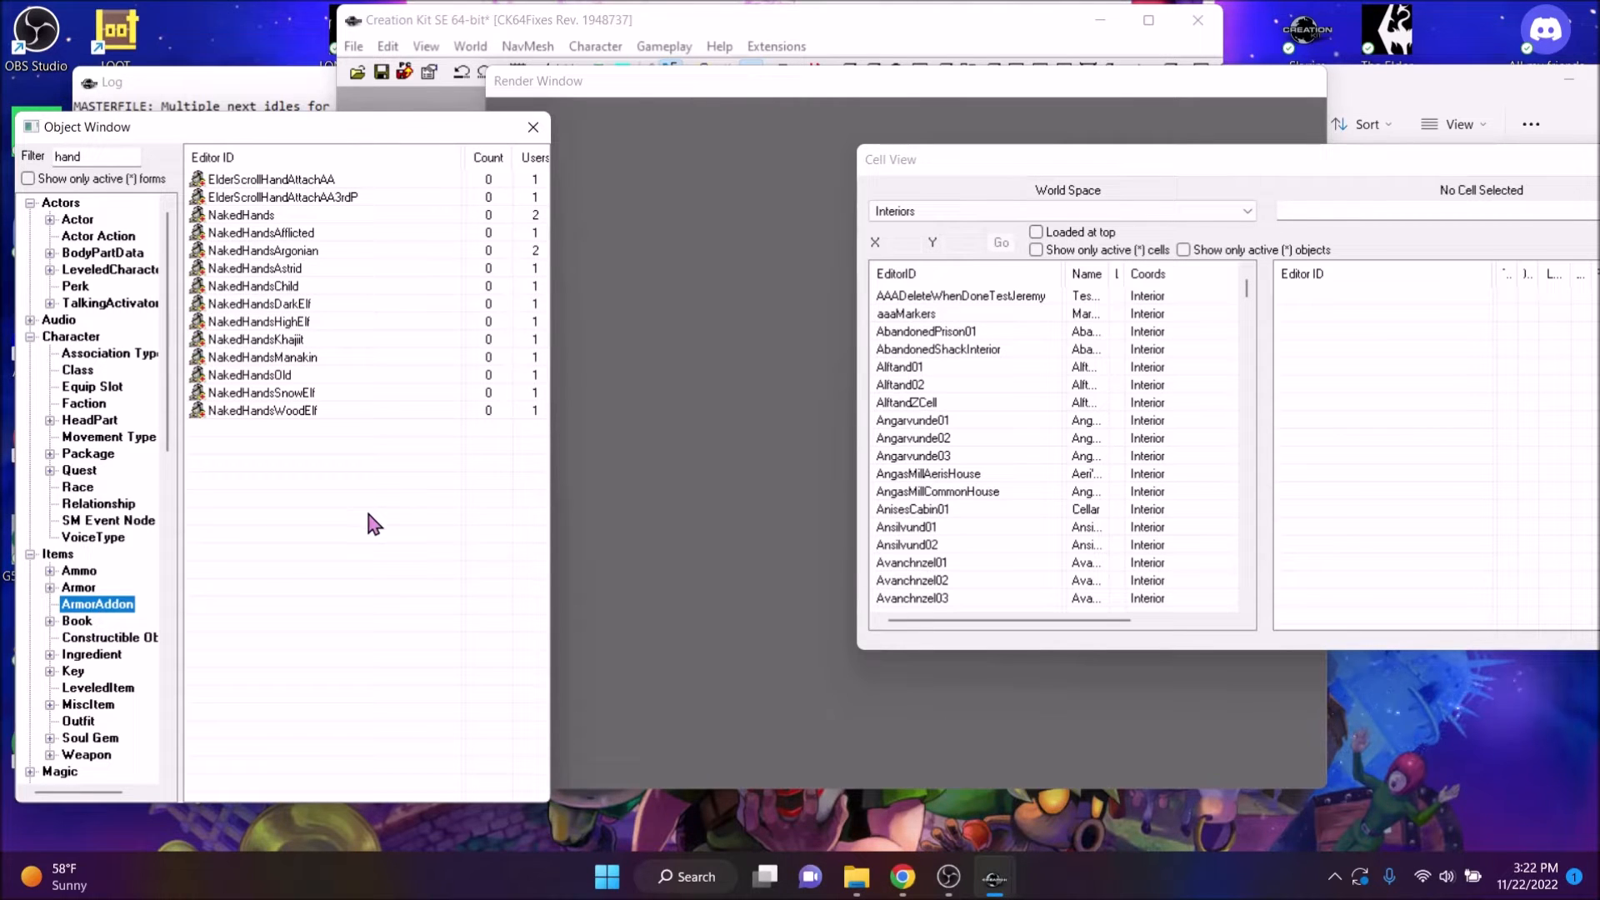
pyautogui.doubleClick(123, 155)
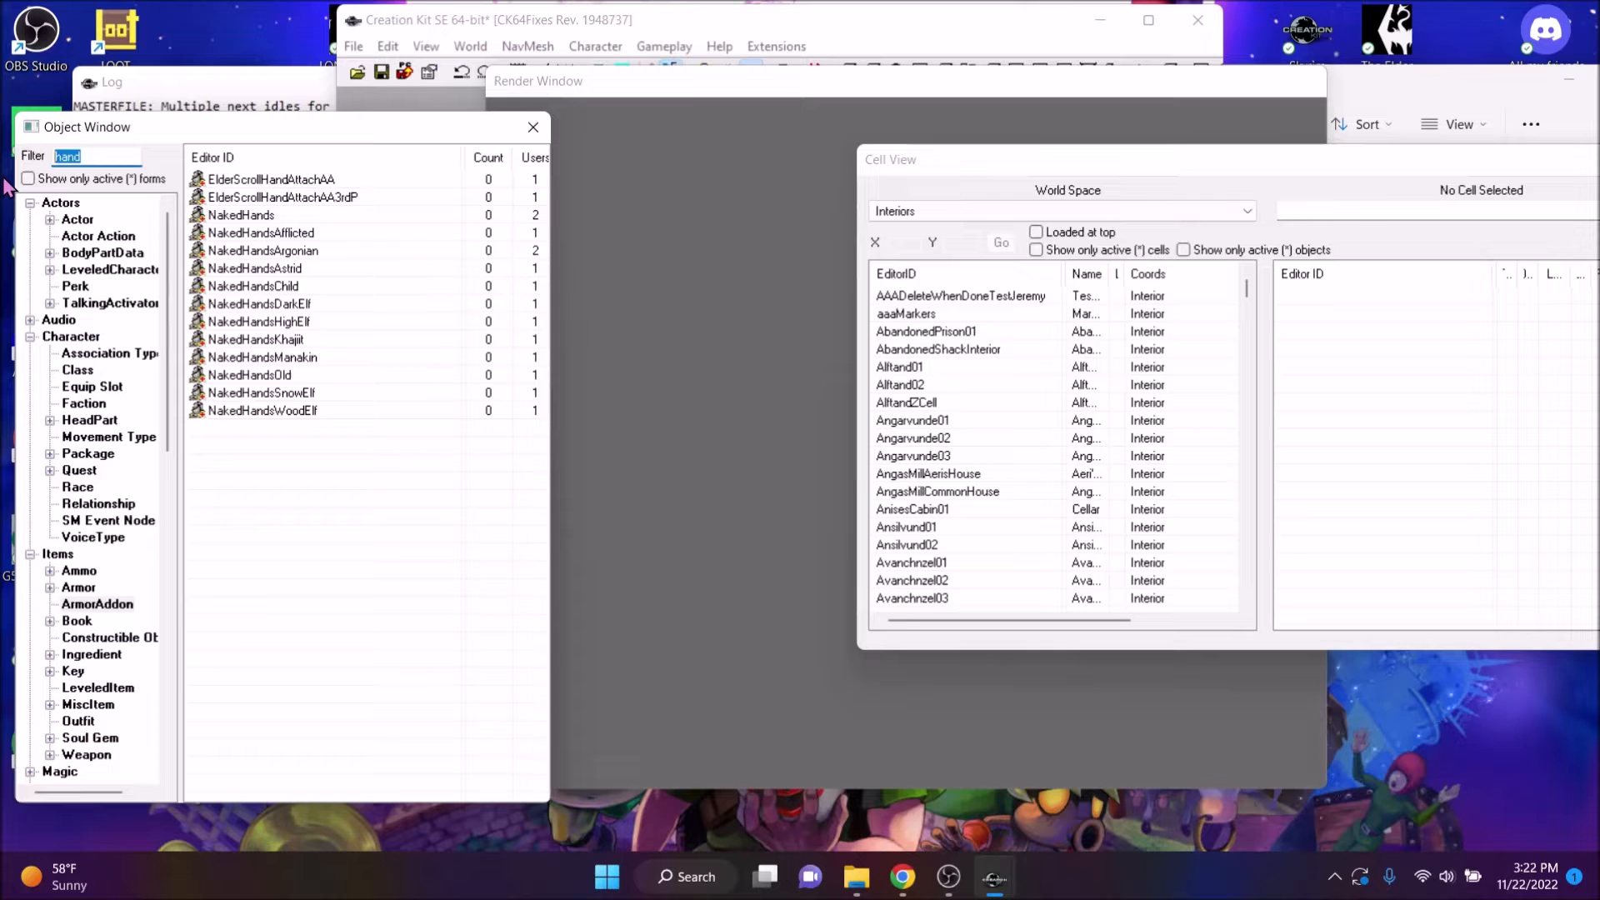
pyautogui.write('naked')
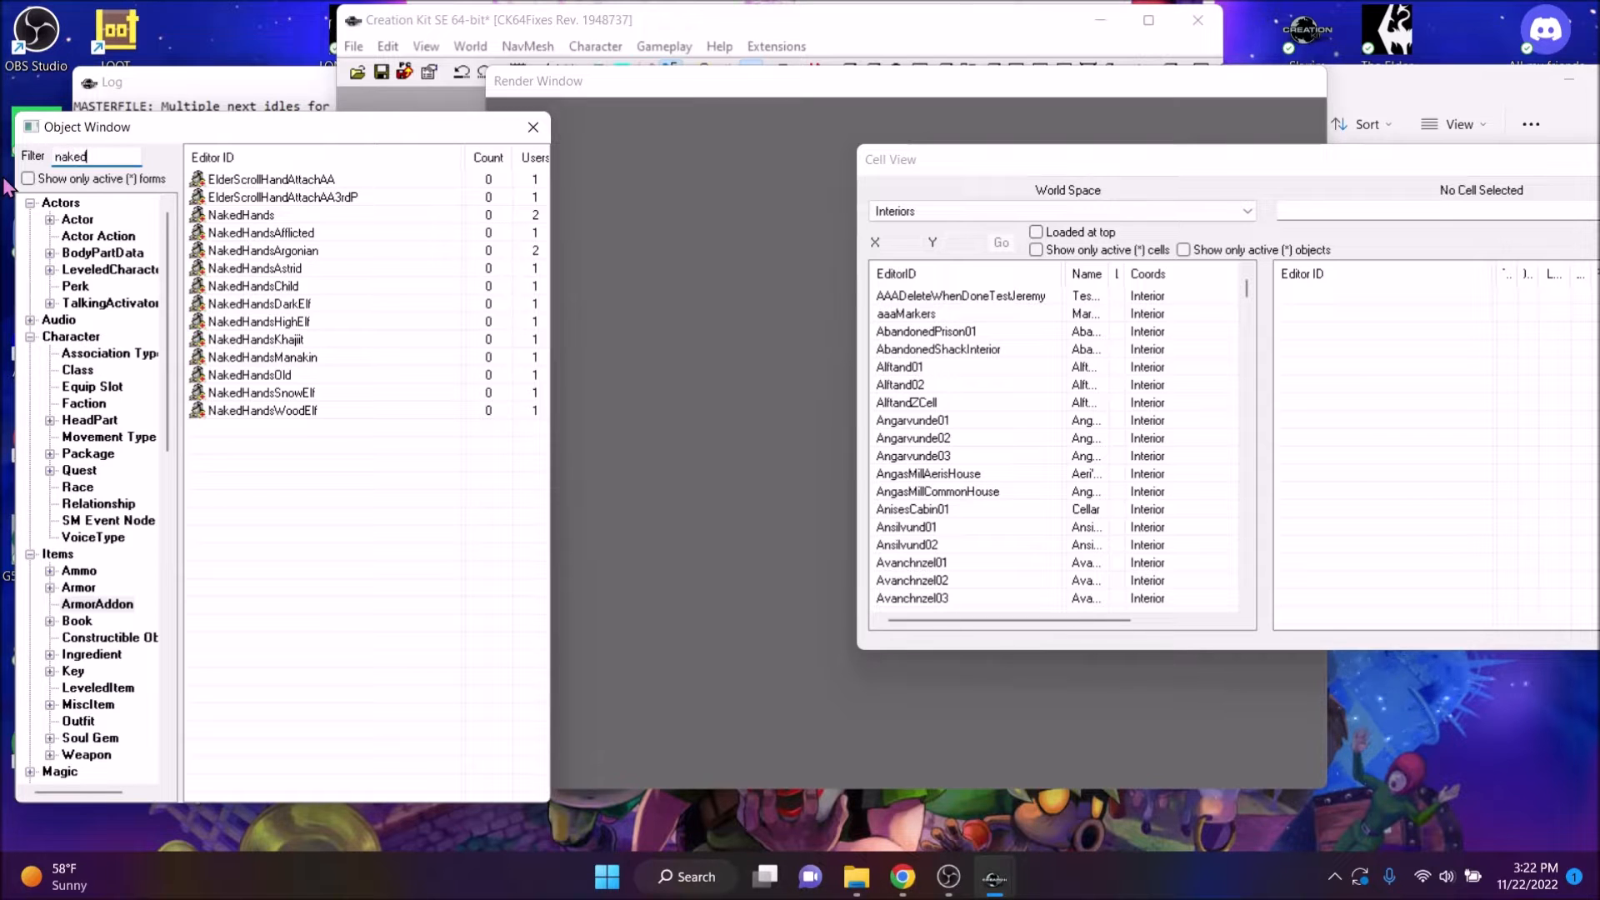
# Duplicate the NakedFeet armor addon and give the copy the ID CARY_AA_Feet
pyautogui.scroll(-15, 418, 547)
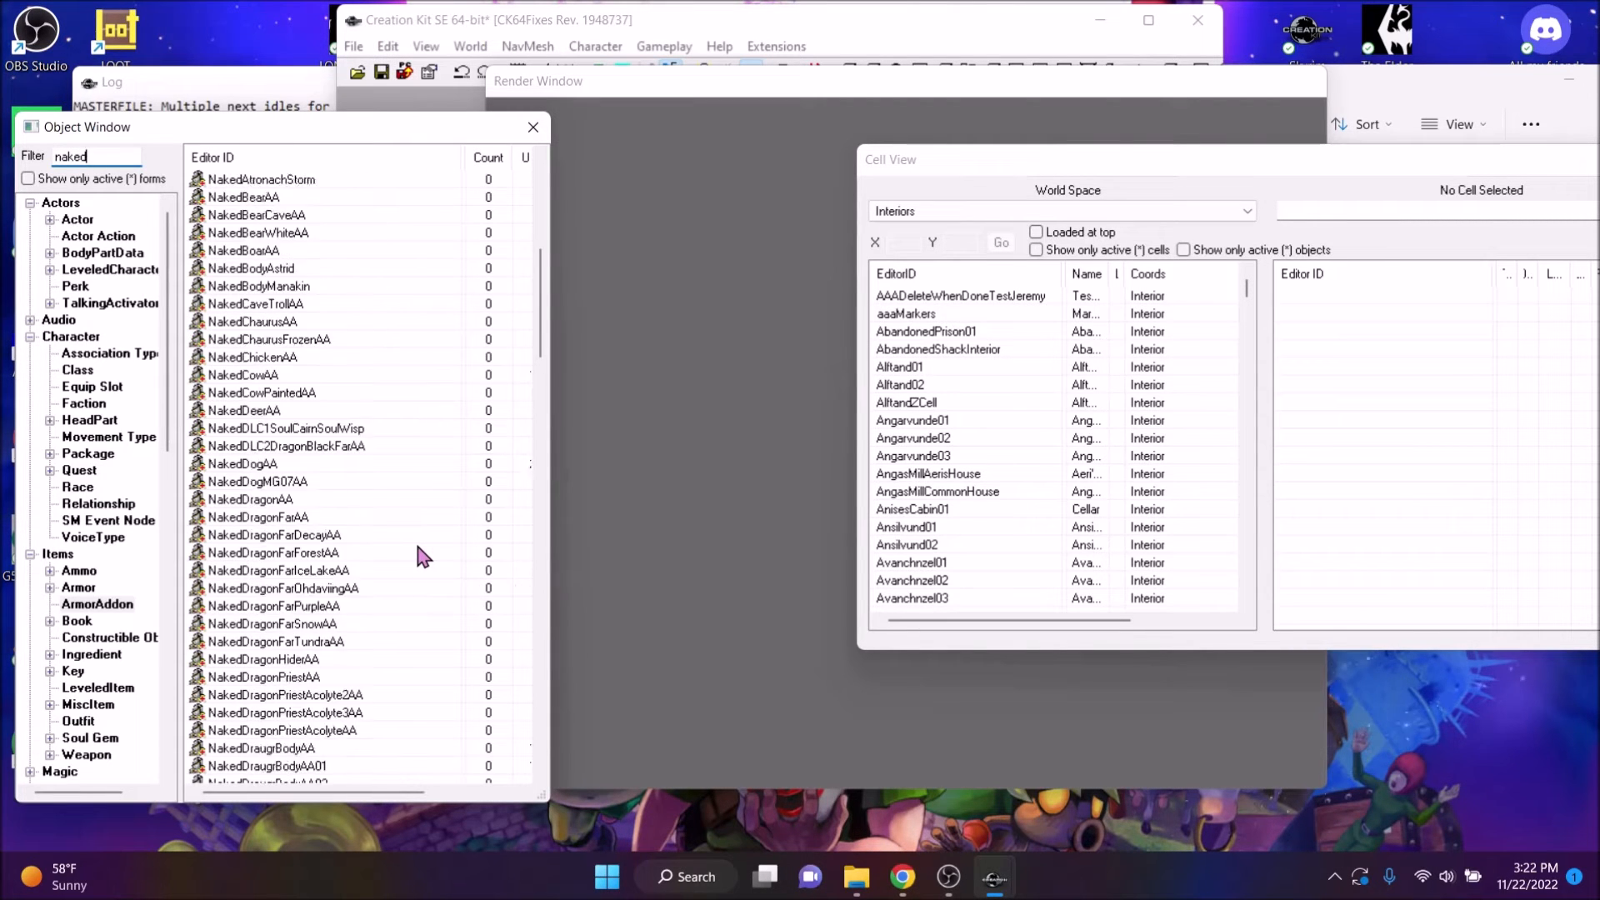
pyautogui.rightClick(315, 375)
pyautogui.click(375, 444)
pyautogui.doubleClick(327, 483)
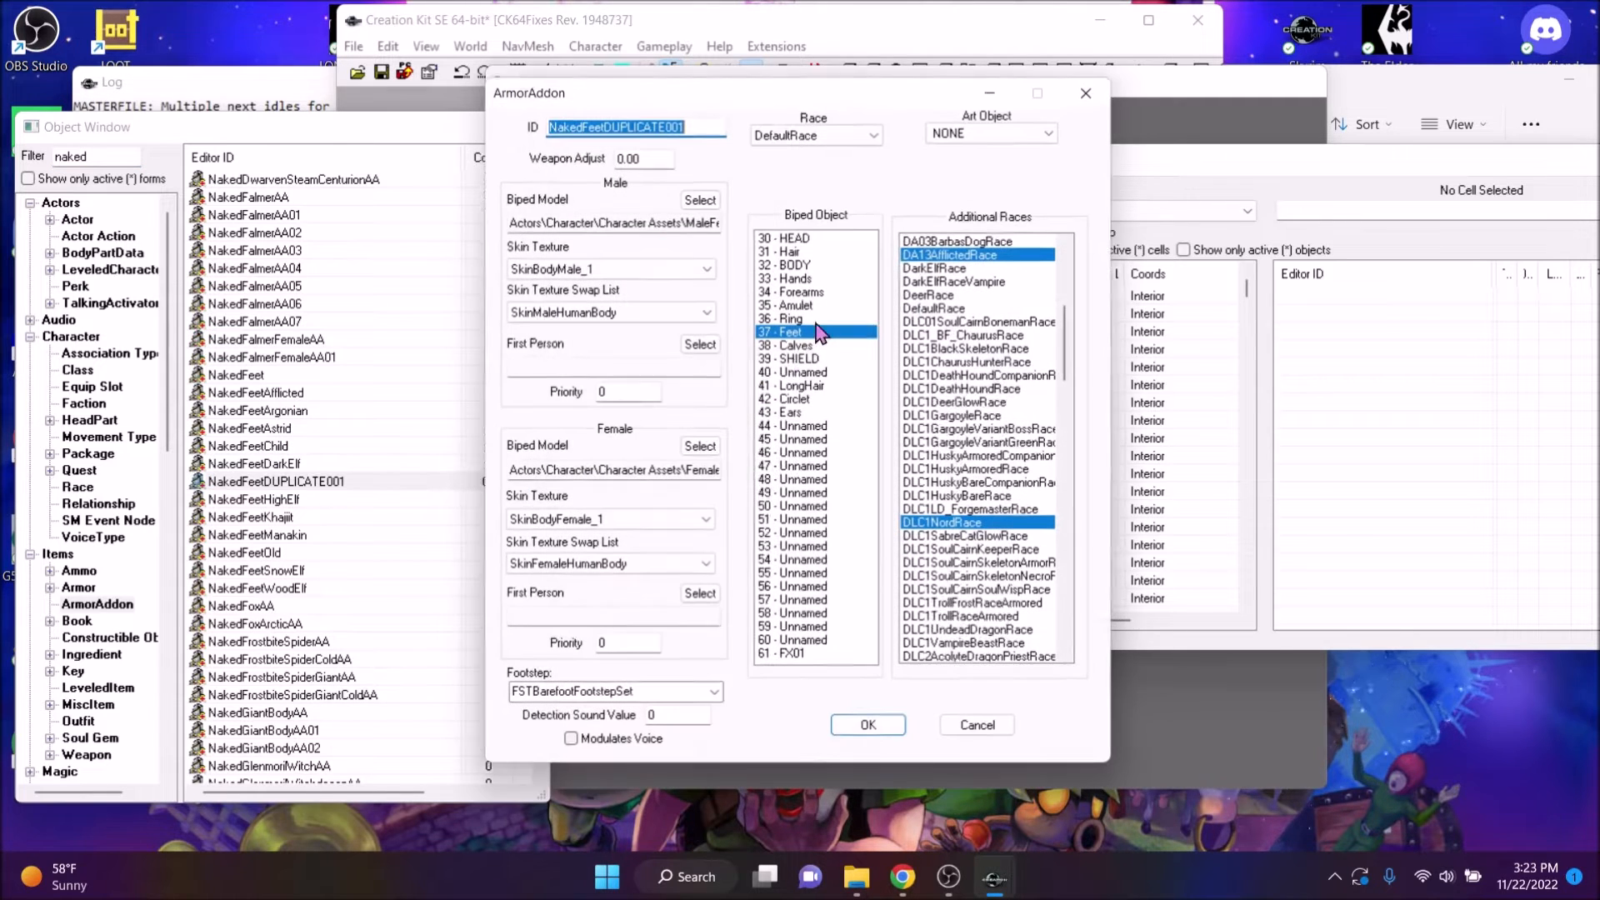
pyautogui.write('CARY_AA_Feet')
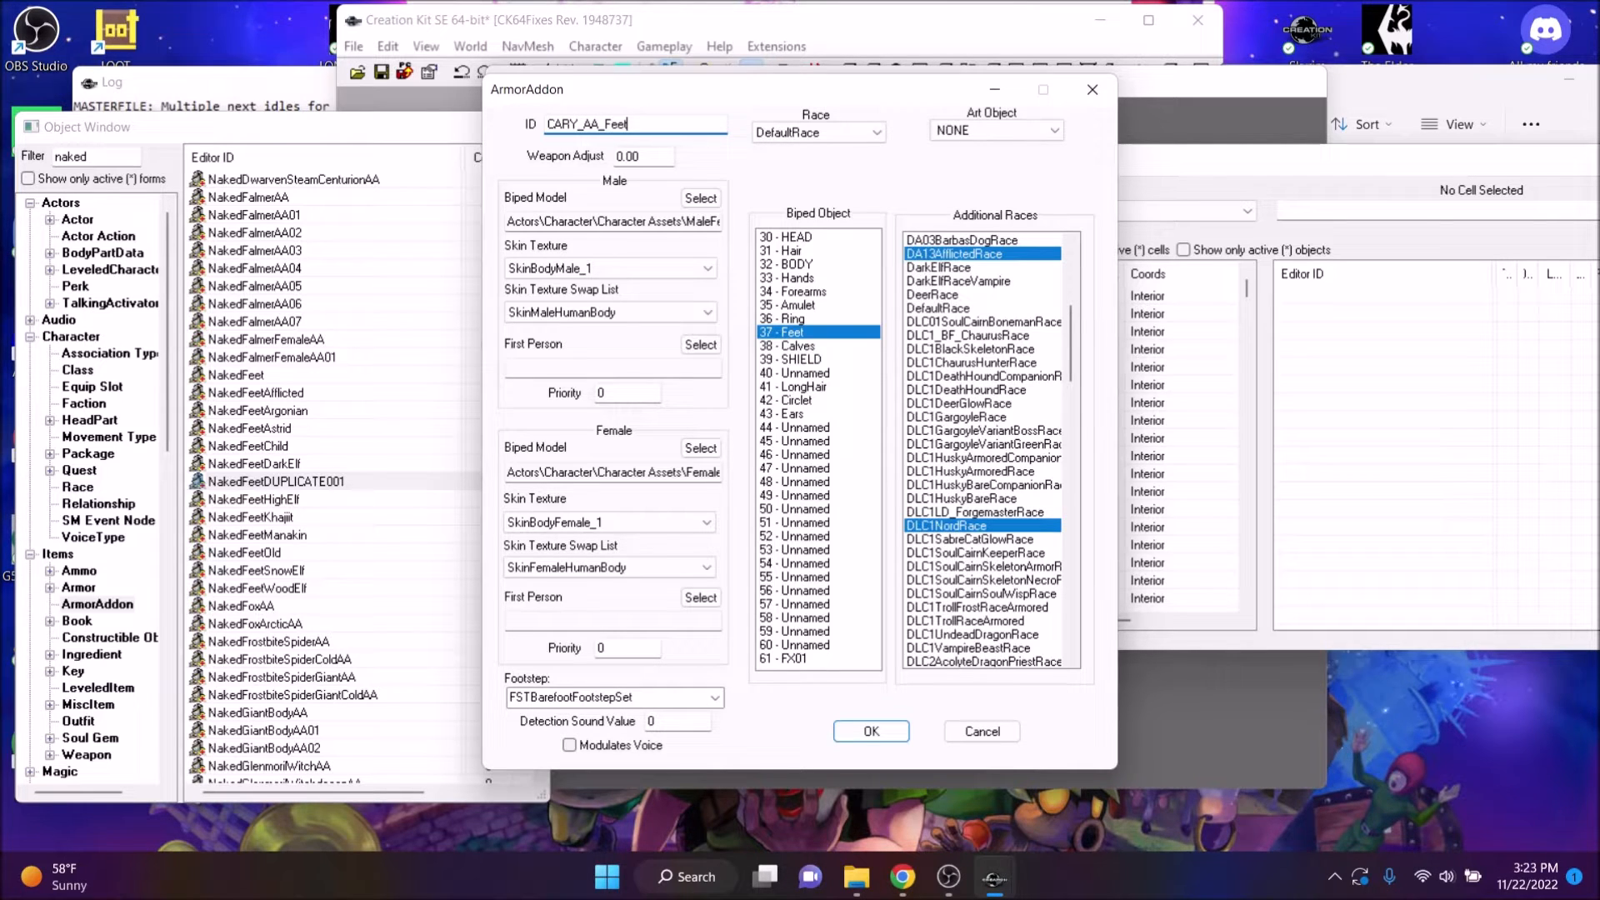
# Assign CARY_TS_SkinTorso as the alternate texture of FootMale_Big in the male biped model of CARY_AA_Feet
pyautogui.click(700, 198)
pyautogui.doubleClick(714, 370)
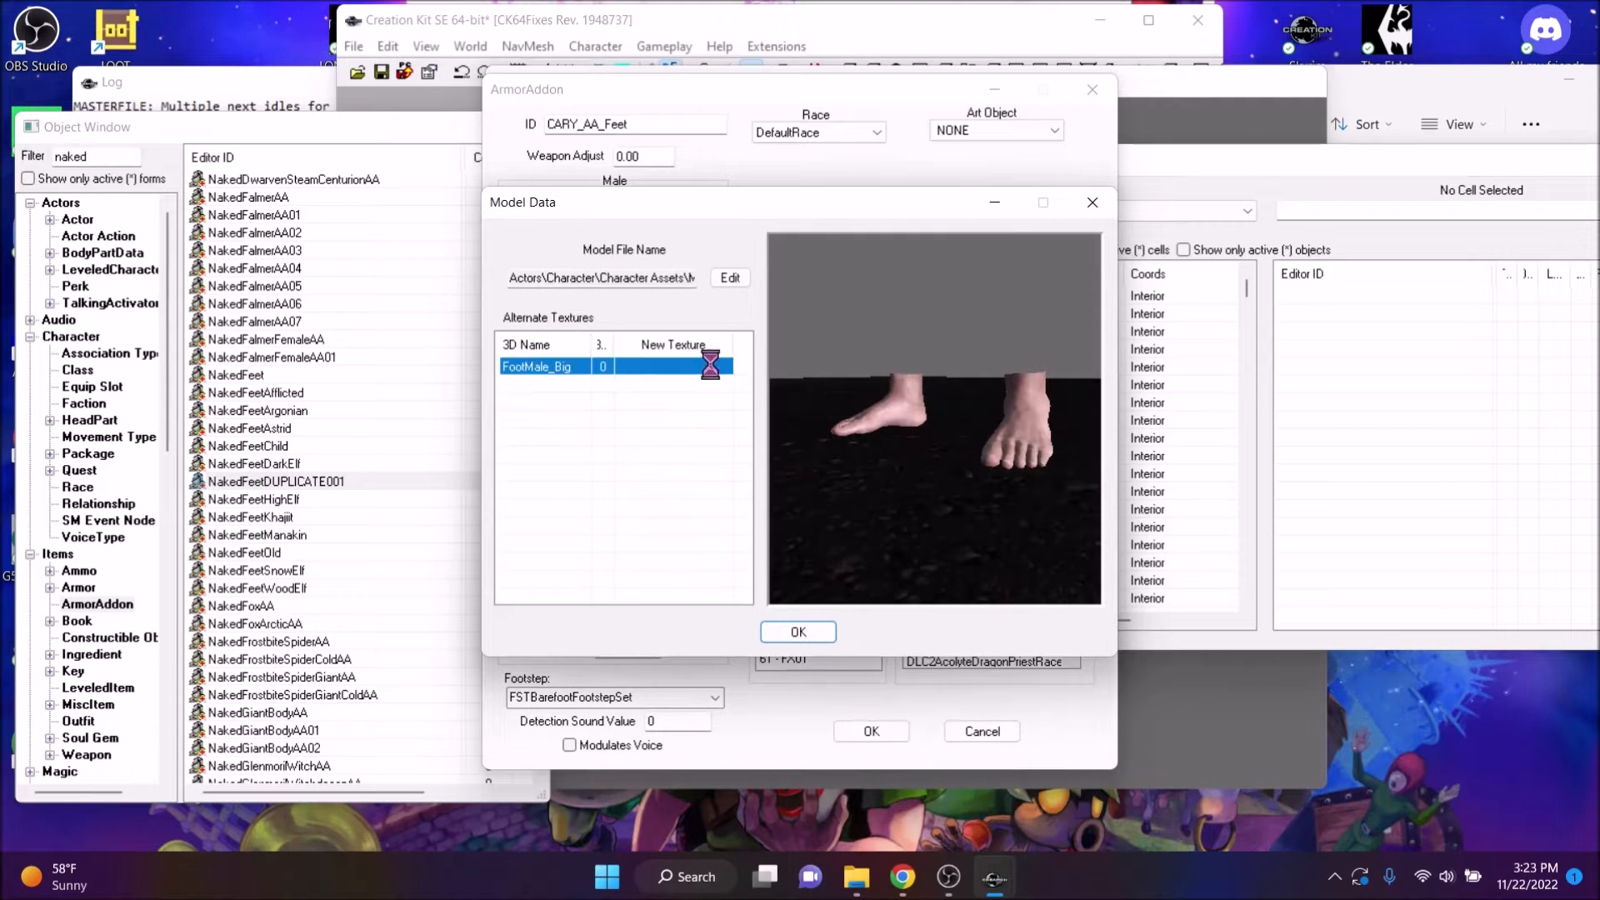
pyautogui.write('cary')
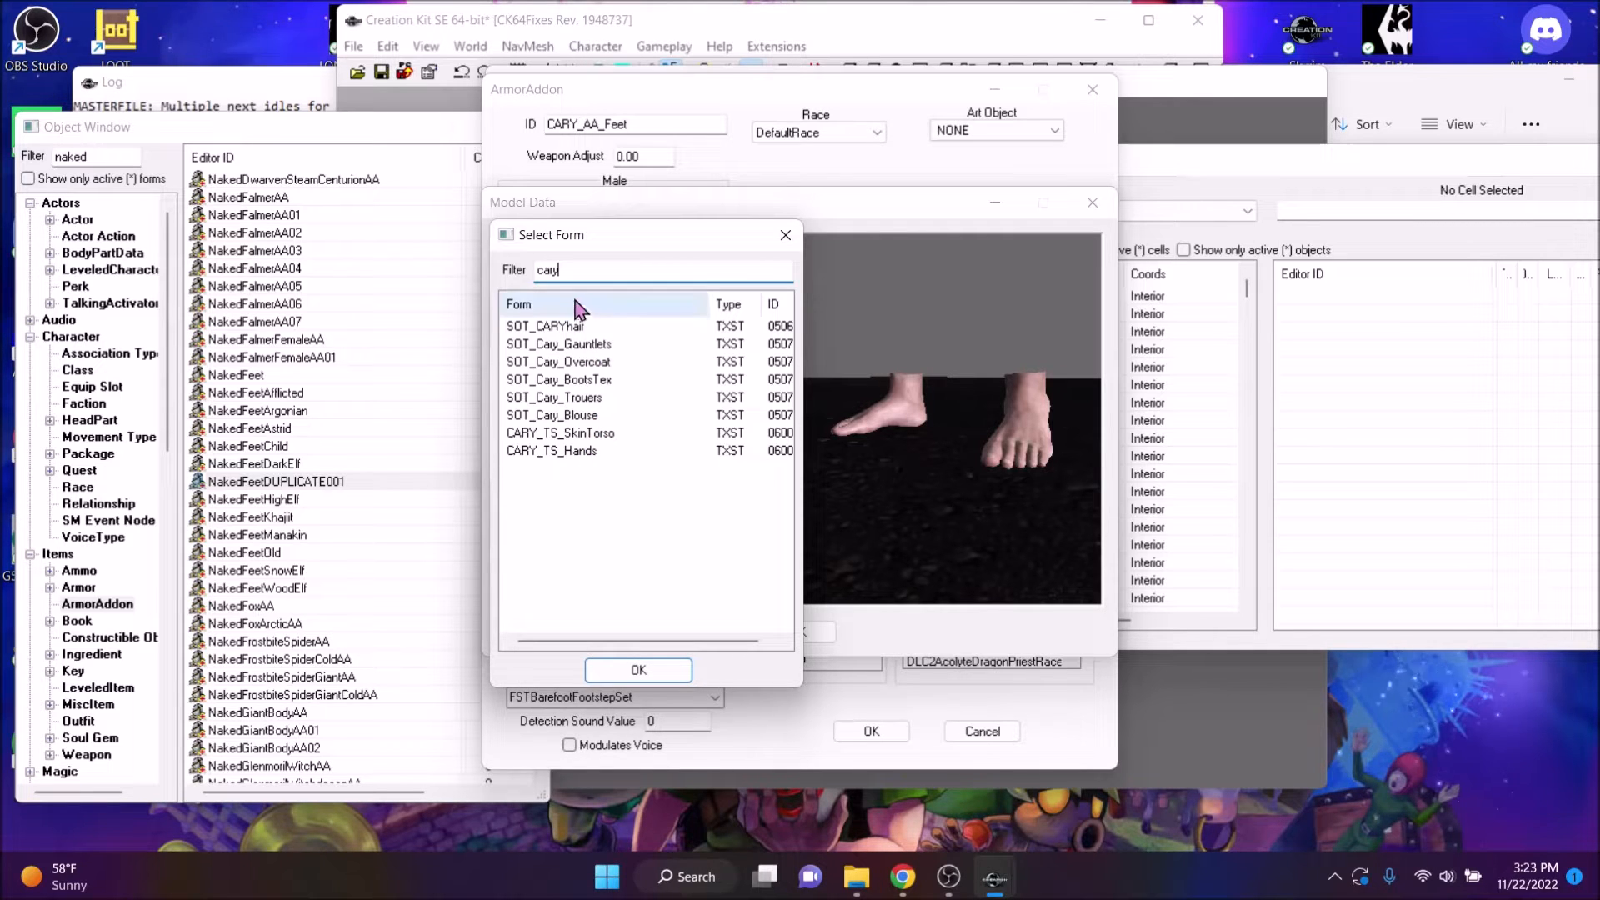
pyautogui.doubleClick(595, 434)
pyautogui.moveTo(1052, 443); pyautogui.dragTo(935, 475)
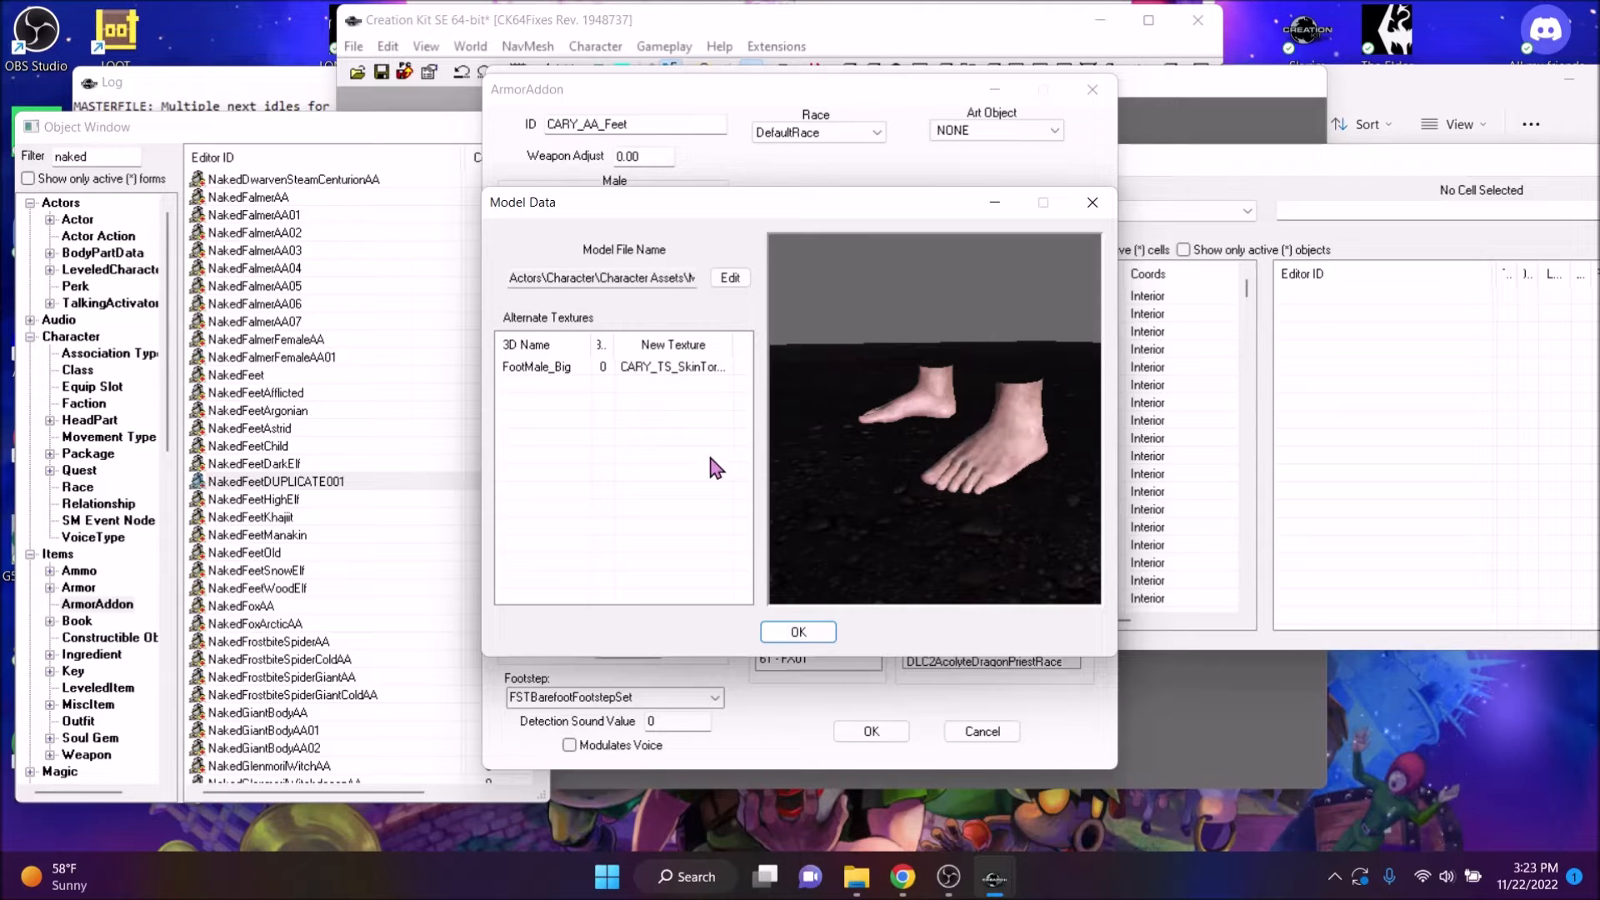
pyautogui.click(798, 632)
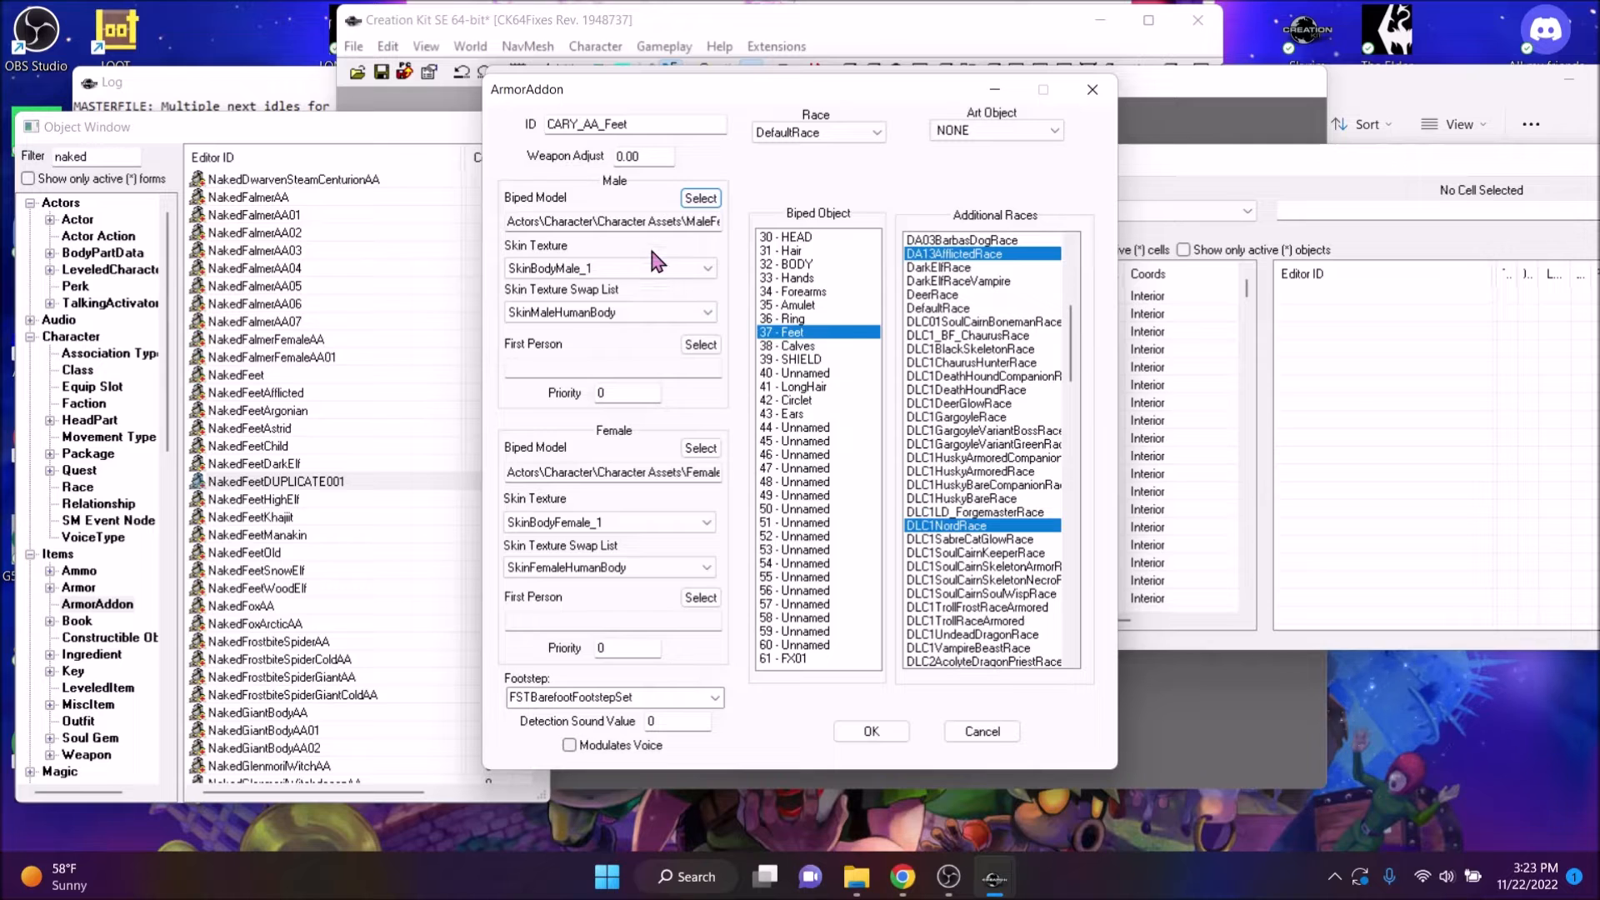
# Set the male skin texture of CARY_AA_Feet to NONE and save the armor addon, renaming it without creating a new form
pyautogui.click(650, 264)
pyautogui.moveTo(845, 537); pyautogui.dragTo(847, 292)
pyautogui.click(714, 286)
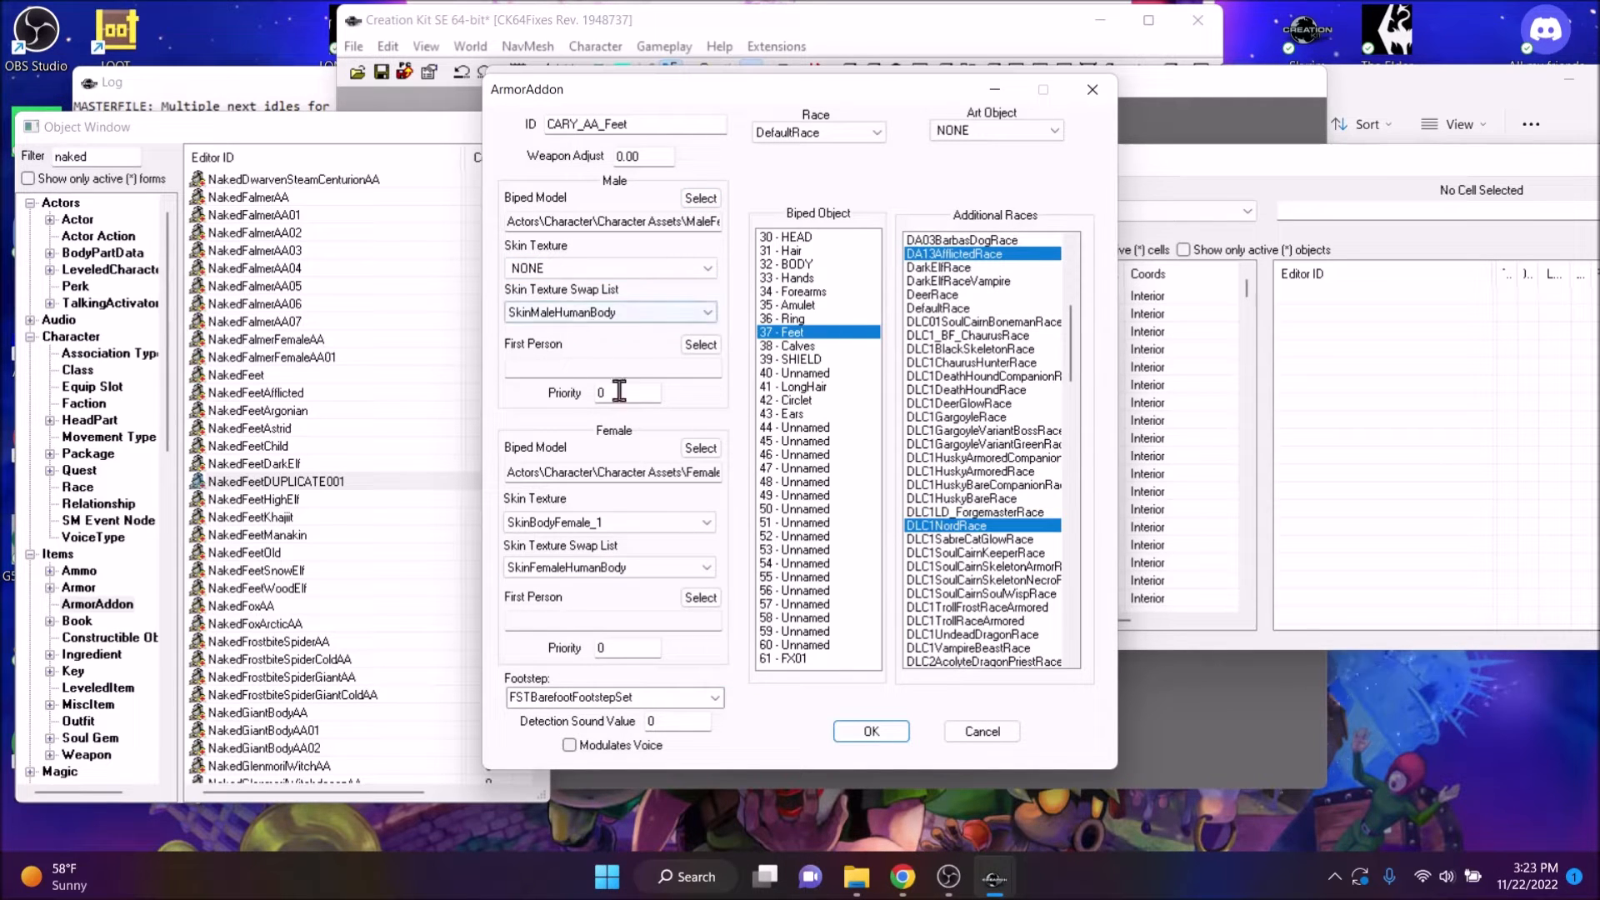
pyautogui.click(875, 735)
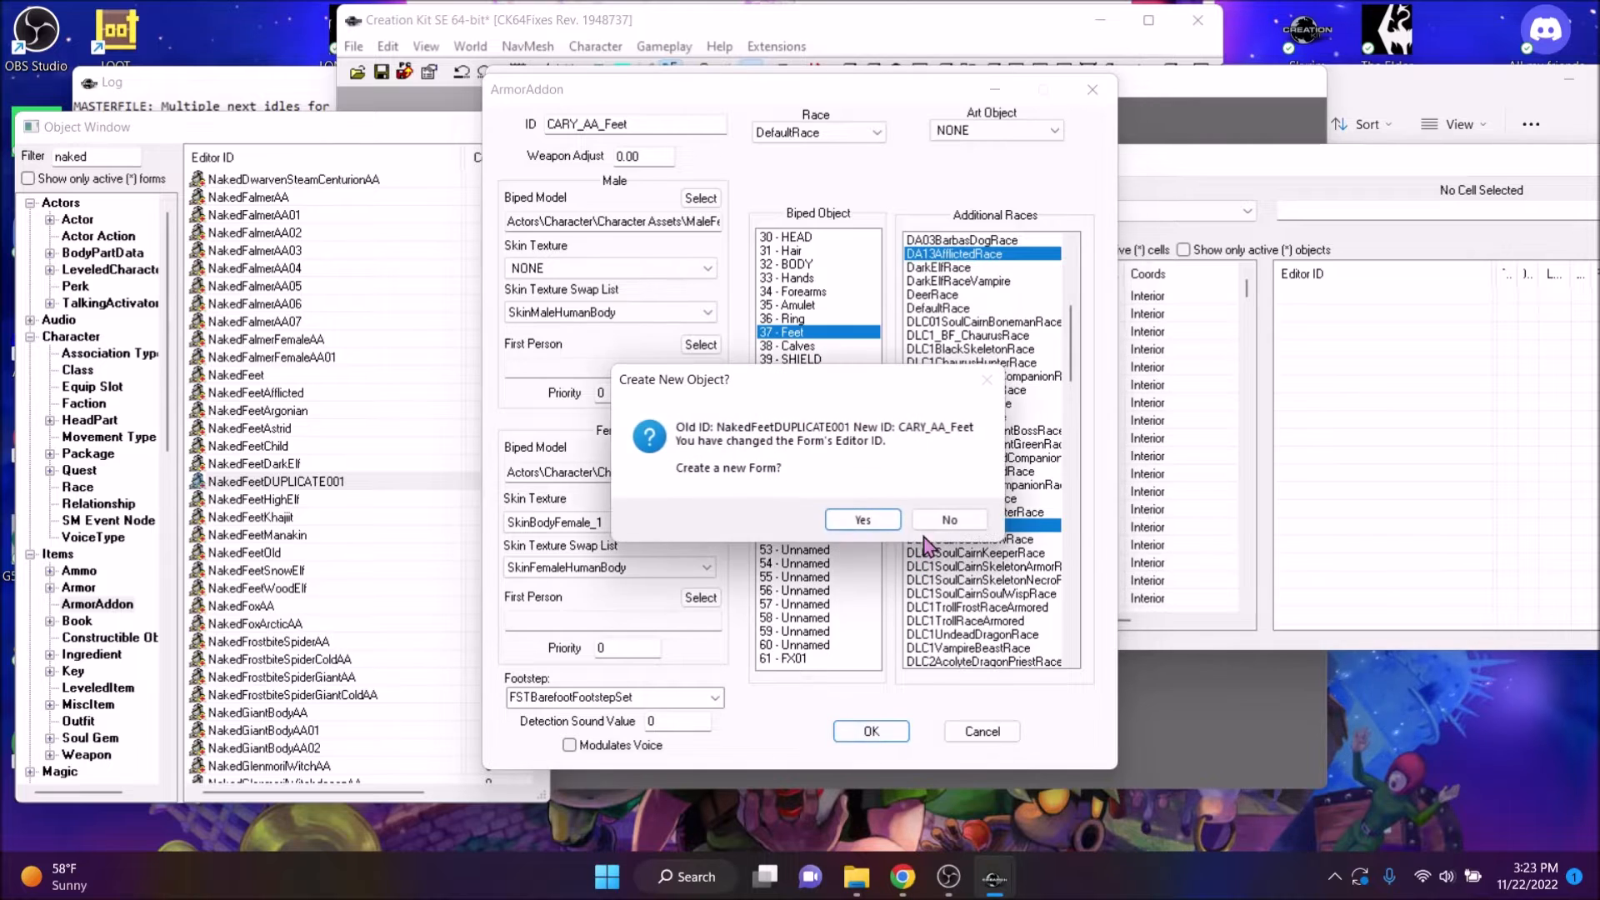
pyautogui.click(938, 520)
pyautogui.click(884, 512)
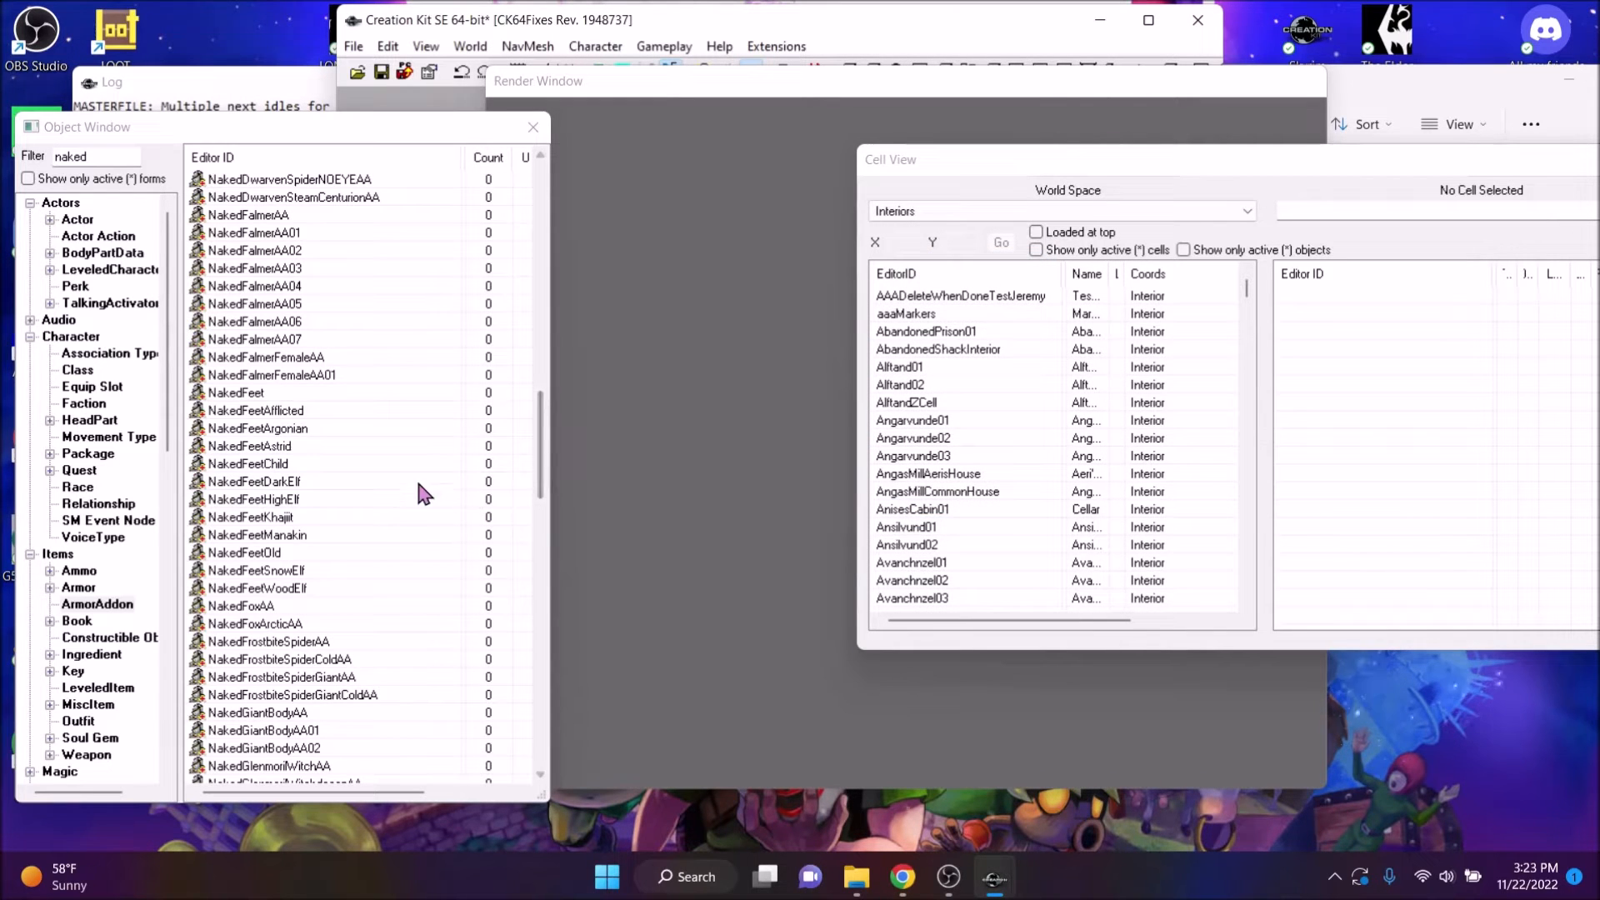
# Duplicate the NakedHands armor addon and give the copy the ID CARY_AA_Hands
pyautogui.scroll(-5, 422, 492)
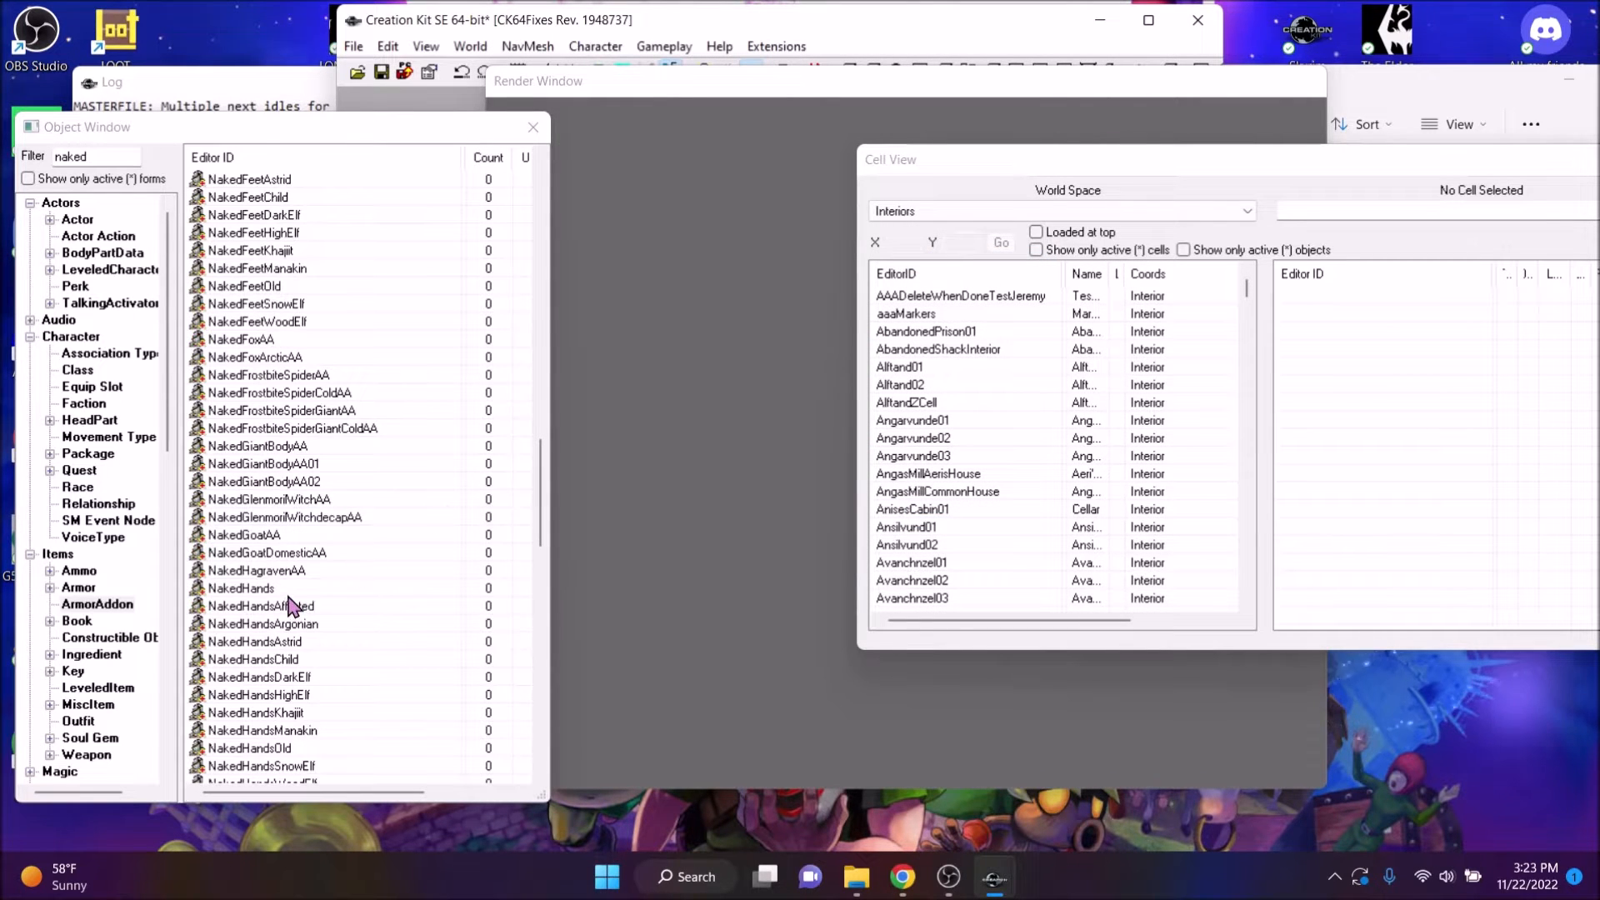
pyautogui.rightClick(289, 599)
pyautogui.click(337, 651)
pyautogui.click(317, 677)
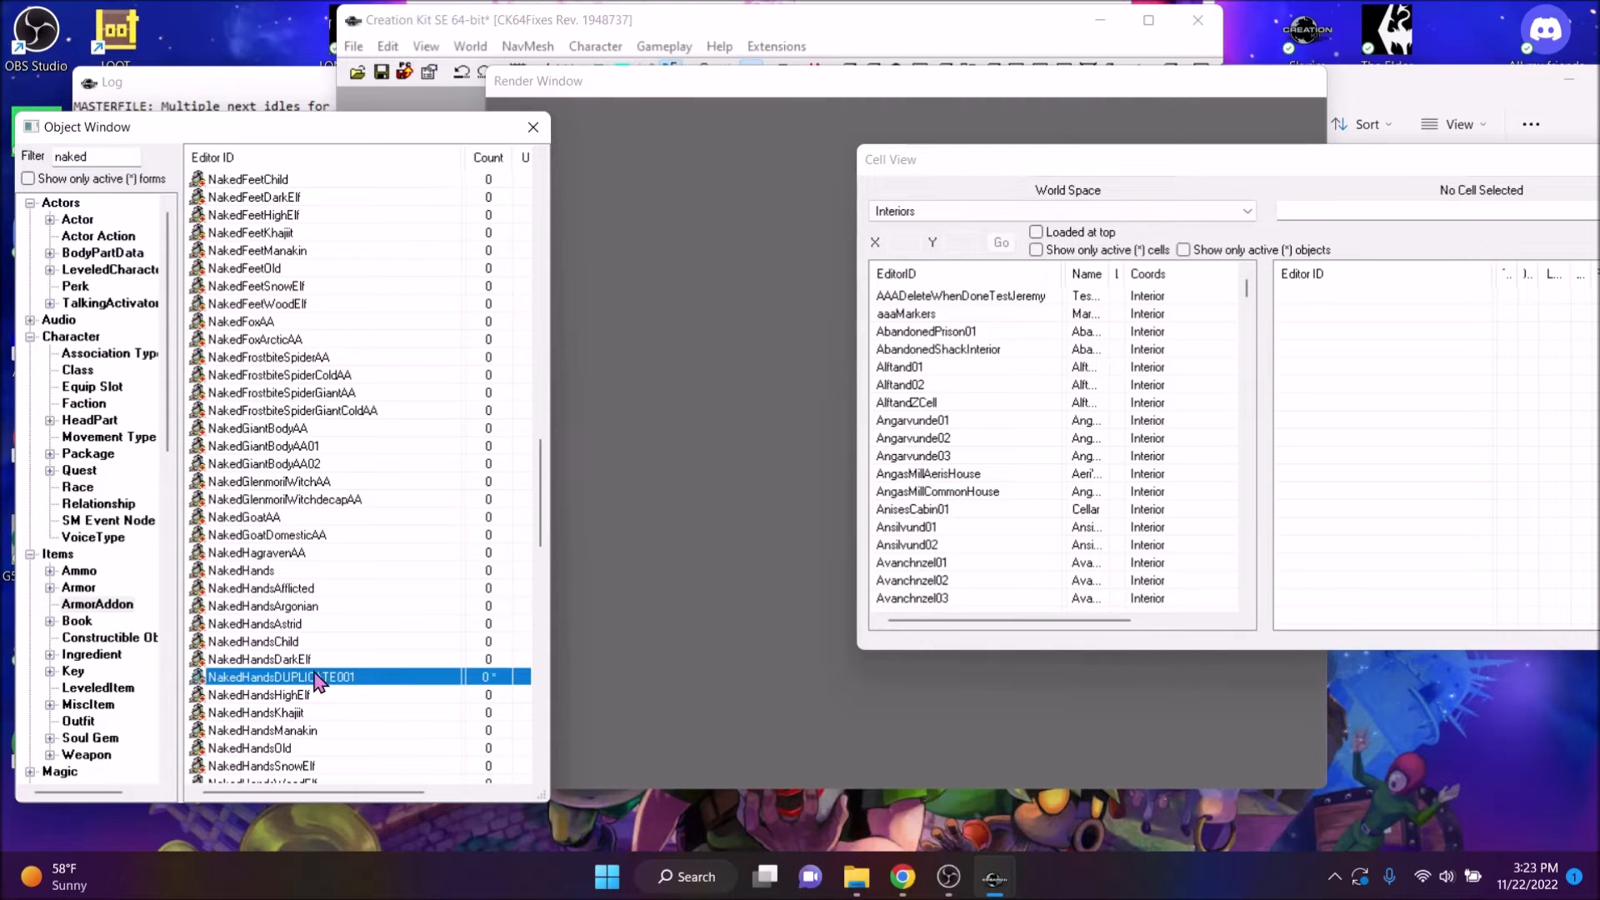
pyautogui.doubleClick(316, 676)
pyautogui.write('CARY_AA_Hands')
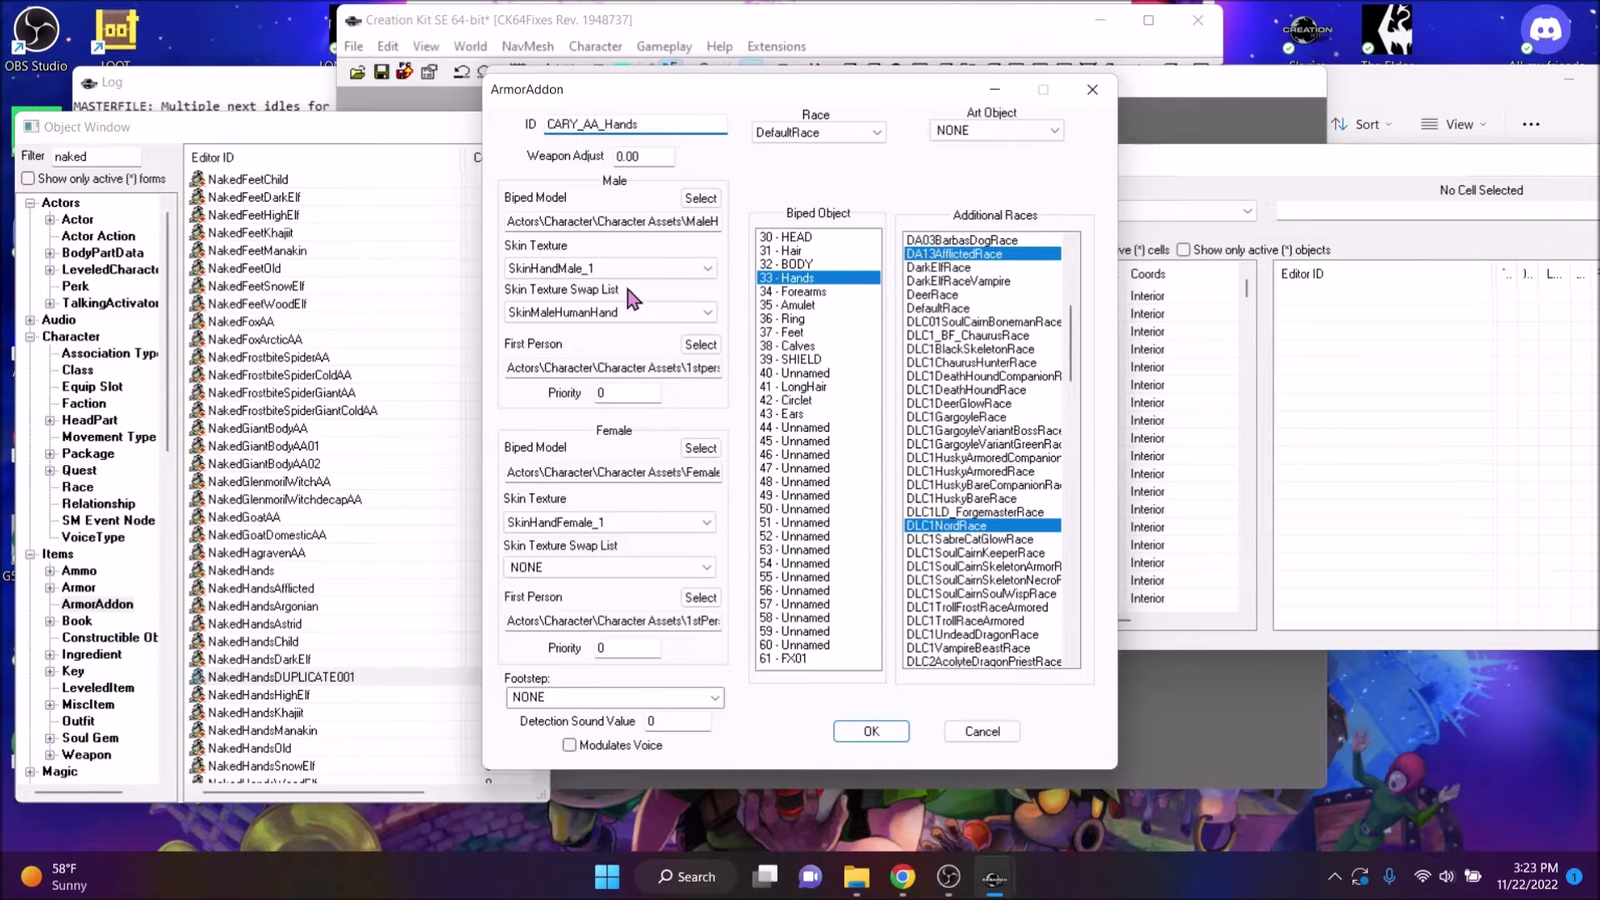
# Set the male skin texture of CARY_AA_Hands to NONE
pyautogui.click(630, 269)
pyautogui.scroll(6, 639, 314)
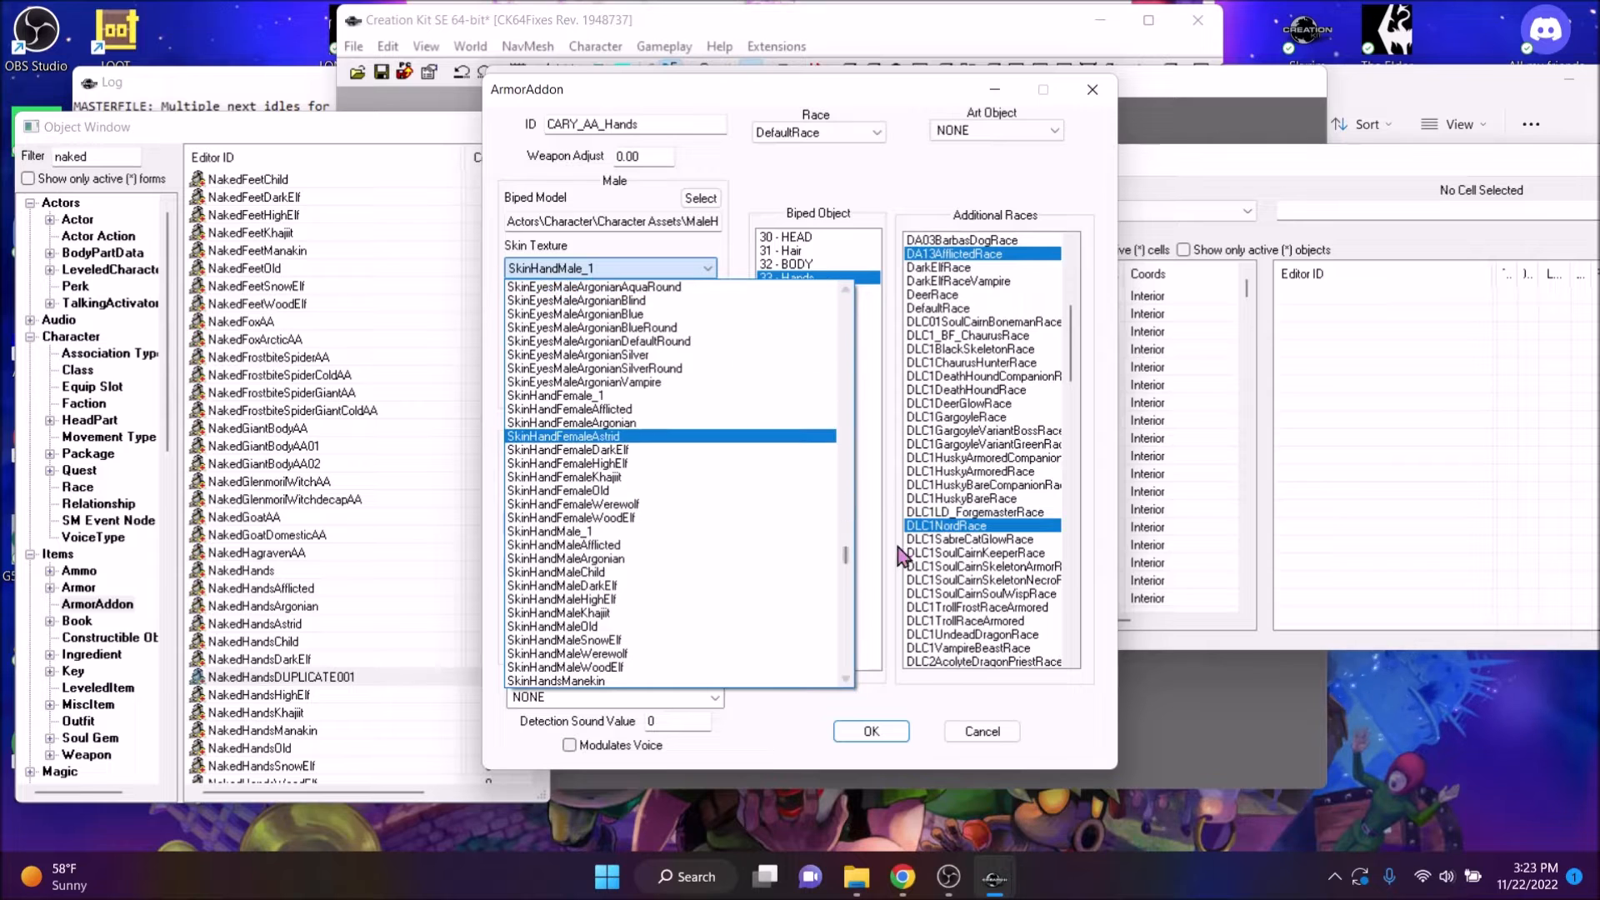
pyautogui.moveTo(847, 557); pyautogui.dragTo(849, 287)
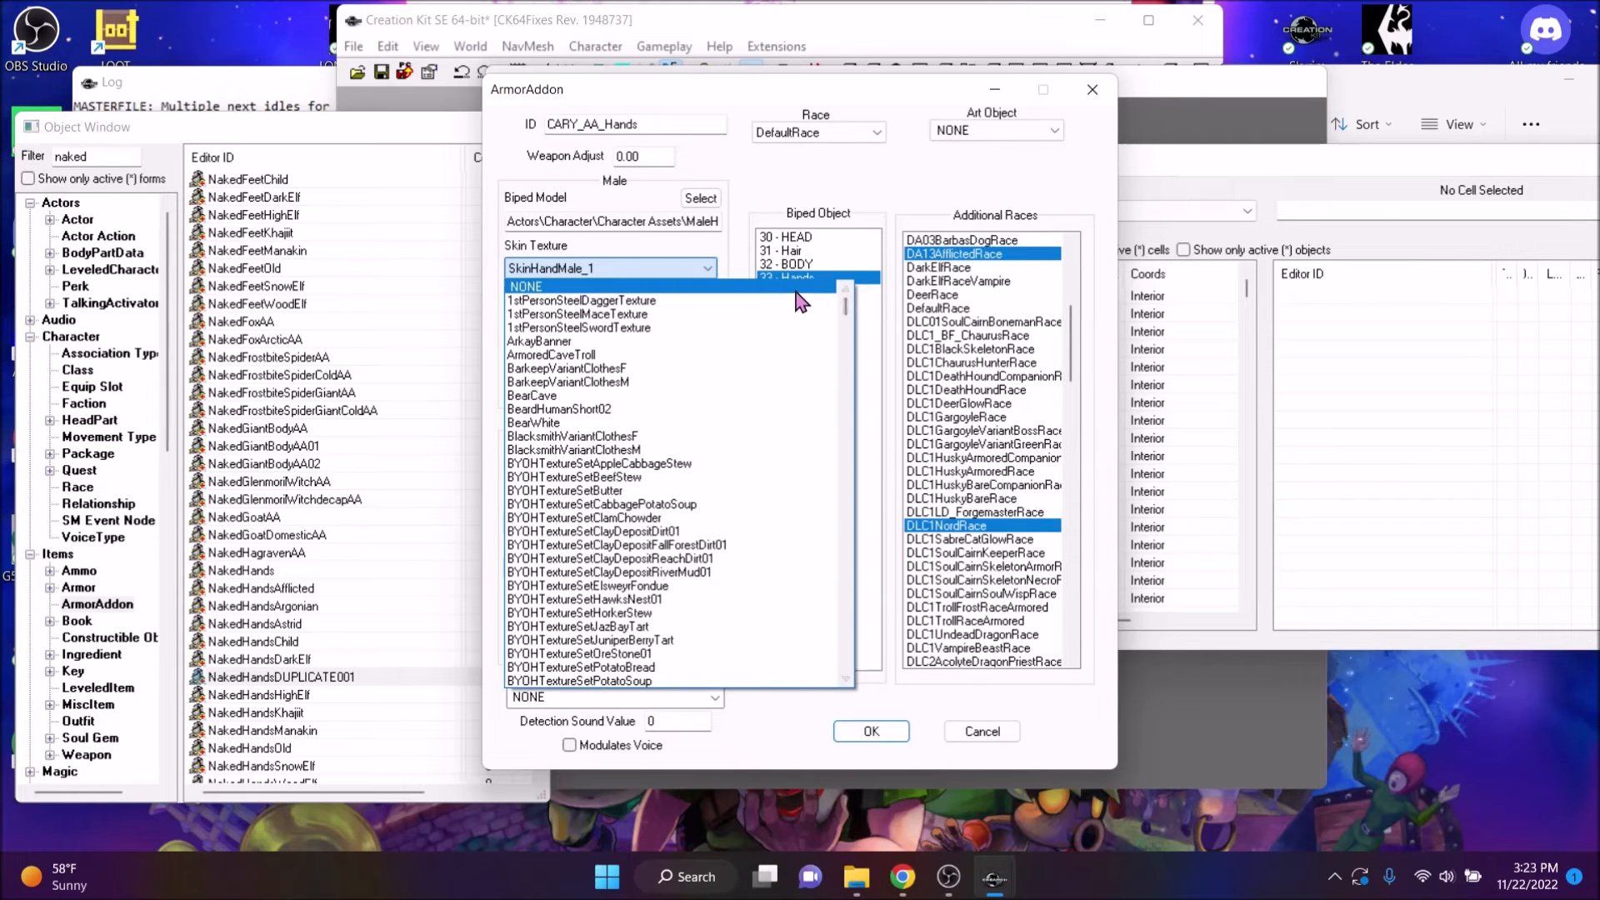
pyautogui.click(804, 289)
# Assign CARY_TS_Hands as the alternate texture of the male biped hand model and save CARY_AA_Hands, renaming it without creating a new form
pyautogui.click(700, 199)
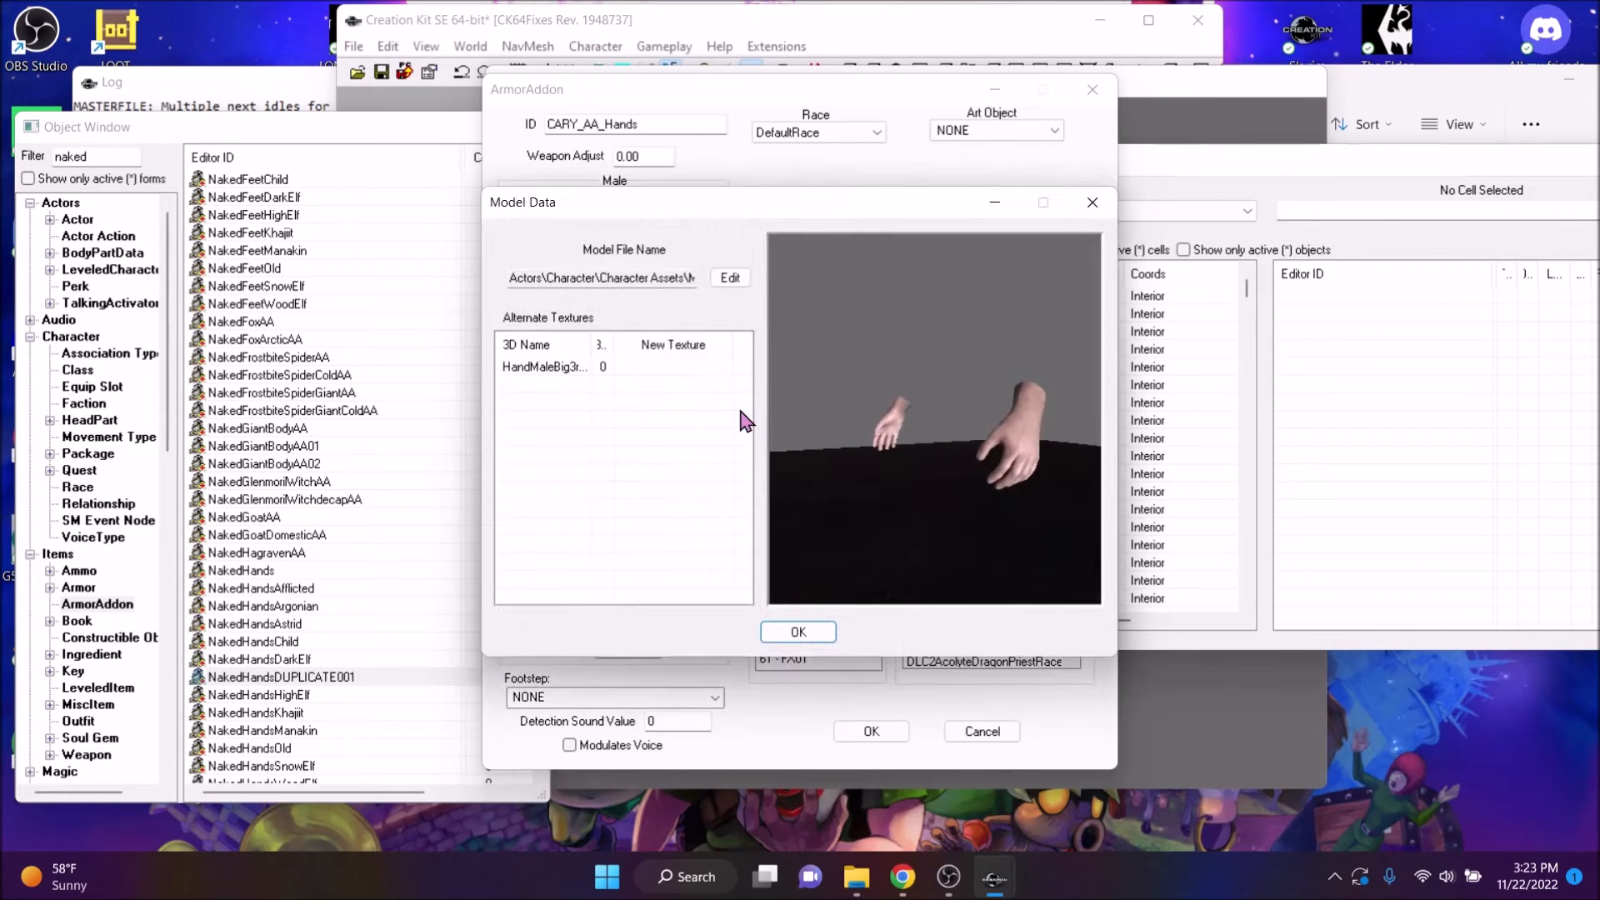
pyautogui.doubleClick(683, 363)
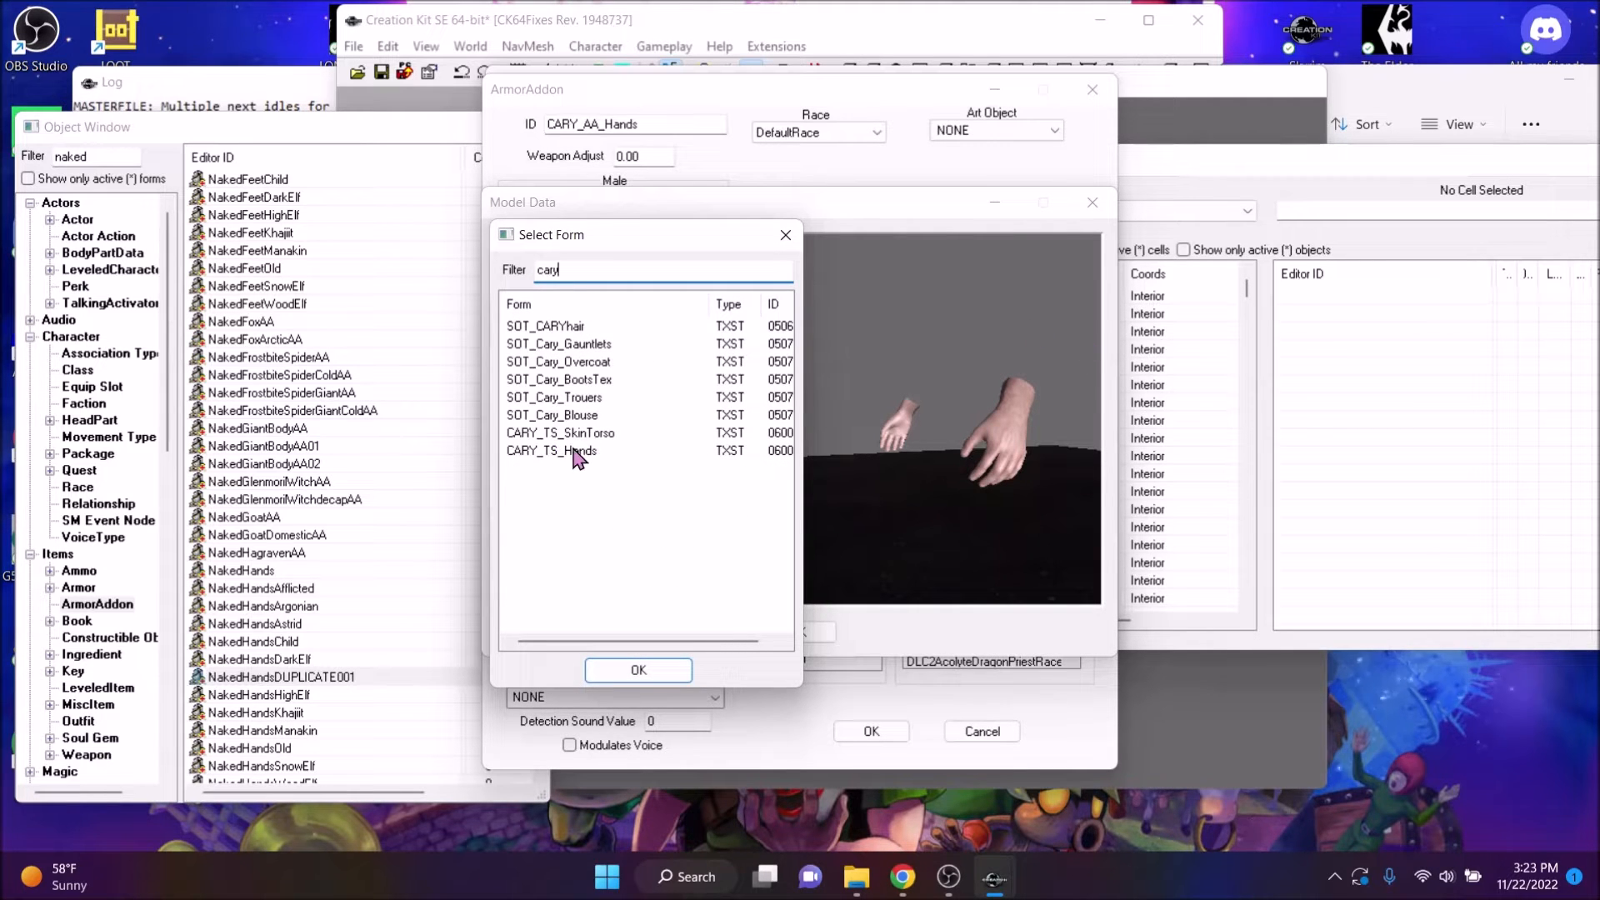
pyautogui.doubleClick(575, 454)
pyautogui.click(791, 635)
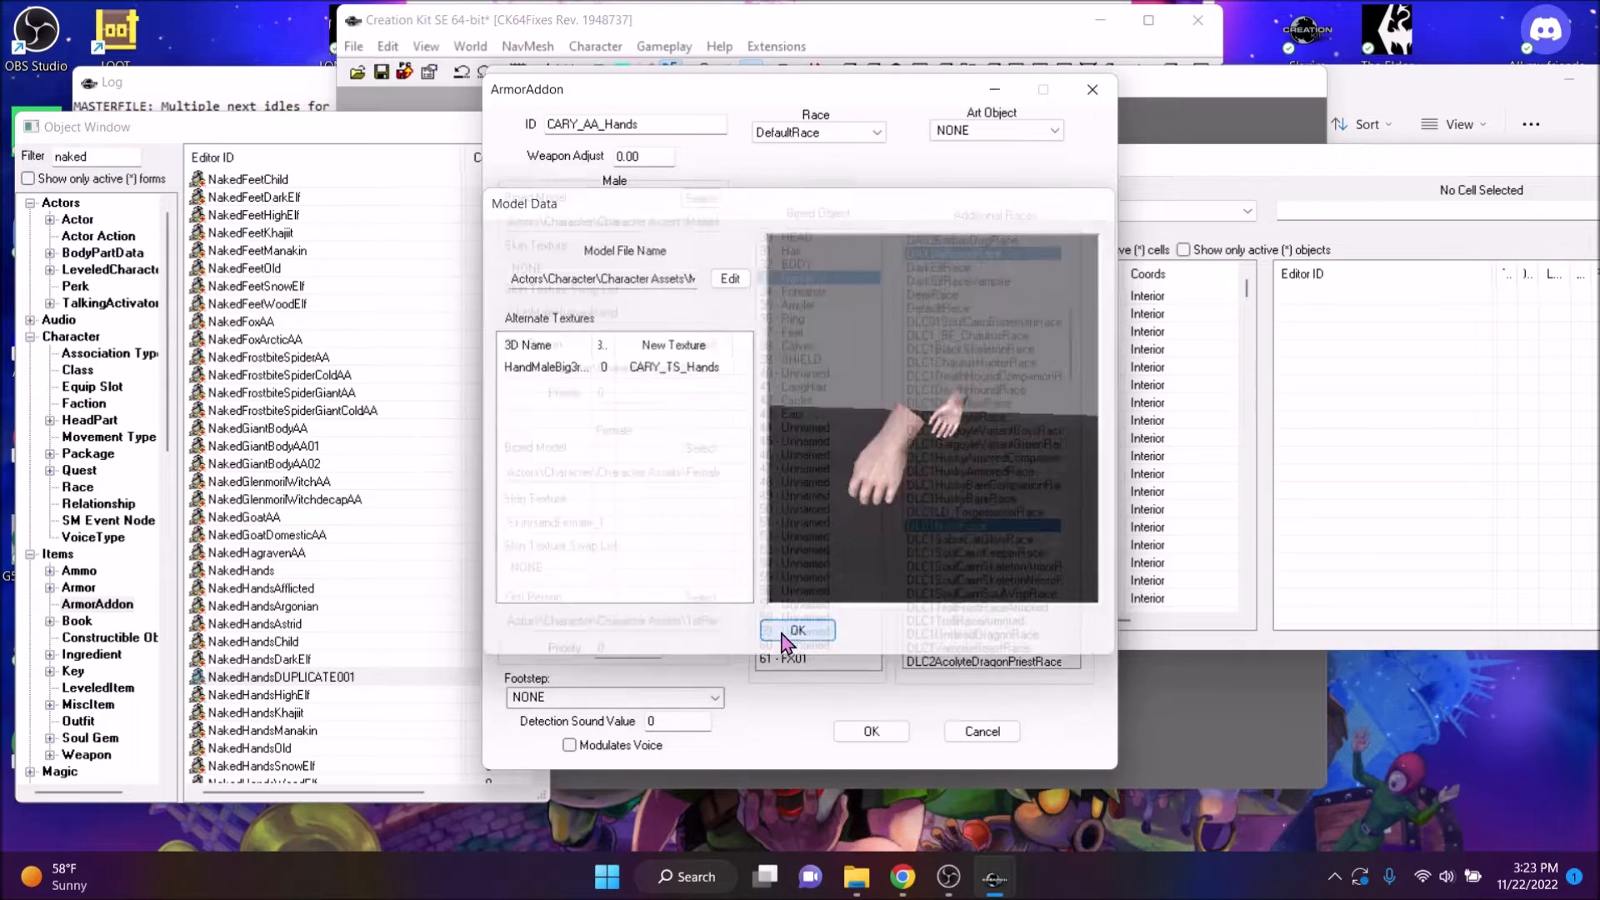
pyautogui.click(871, 734)
pyautogui.click(900, 518)
pyautogui.click(880, 511)
# Duplicate the NakedTorso armor addon and give the copy the ID CARY_AA_Torso
pyautogui.scroll(-15, 250, 666)
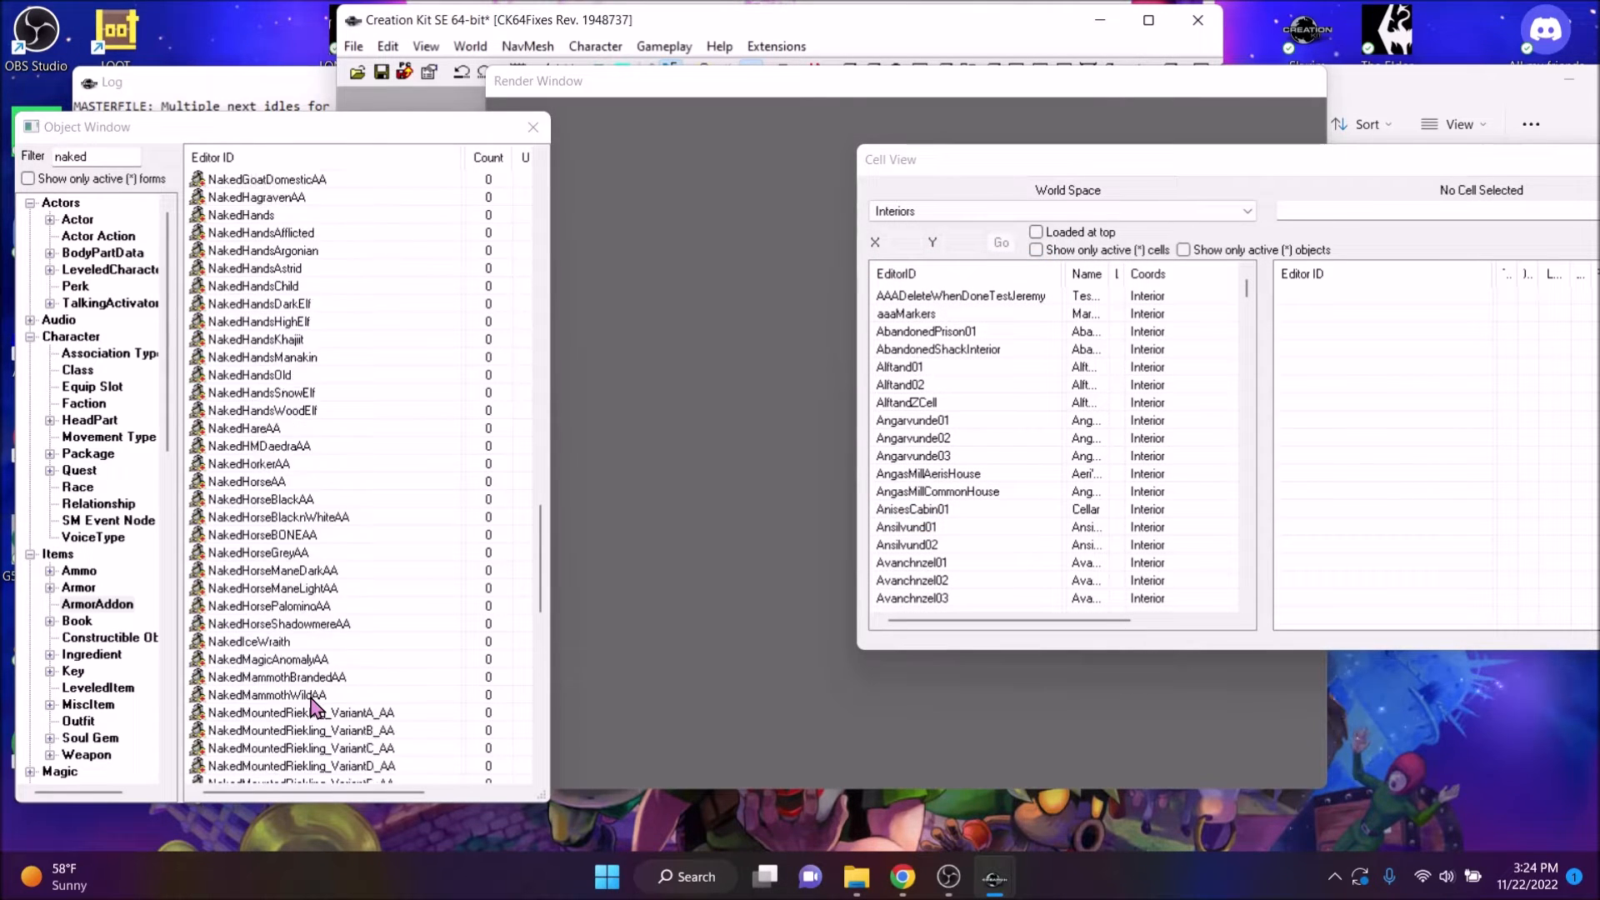
pyautogui.scroll(-5, 313, 706)
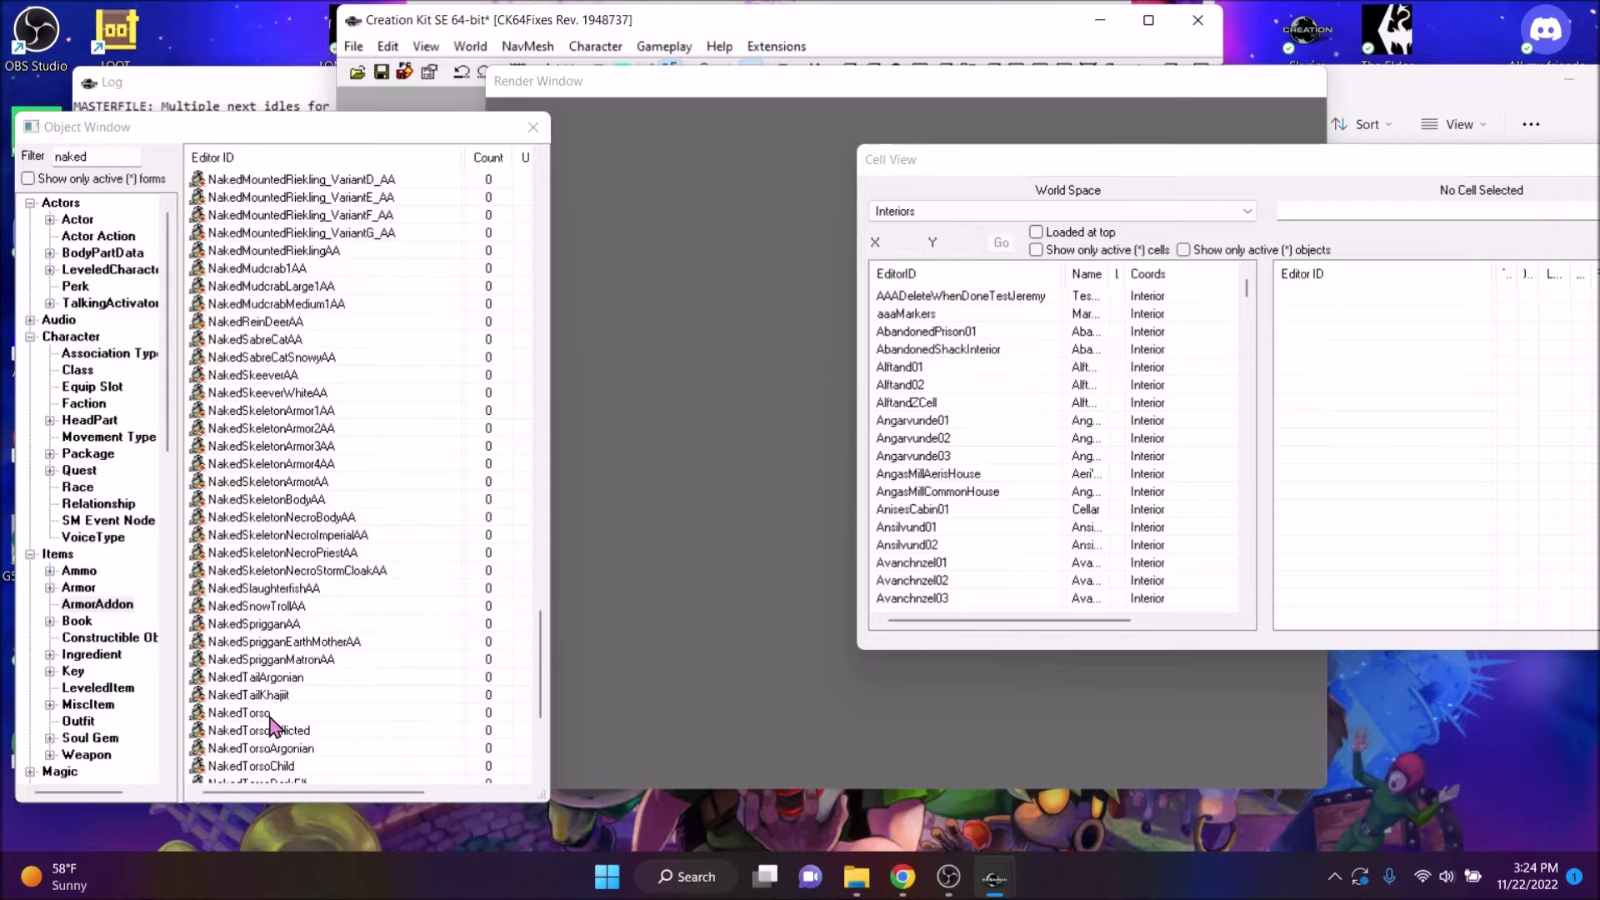
pyautogui.rightClick(269, 714)
pyautogui.click(335, 611)
pyautogui.scroll(-3, 367, 704)
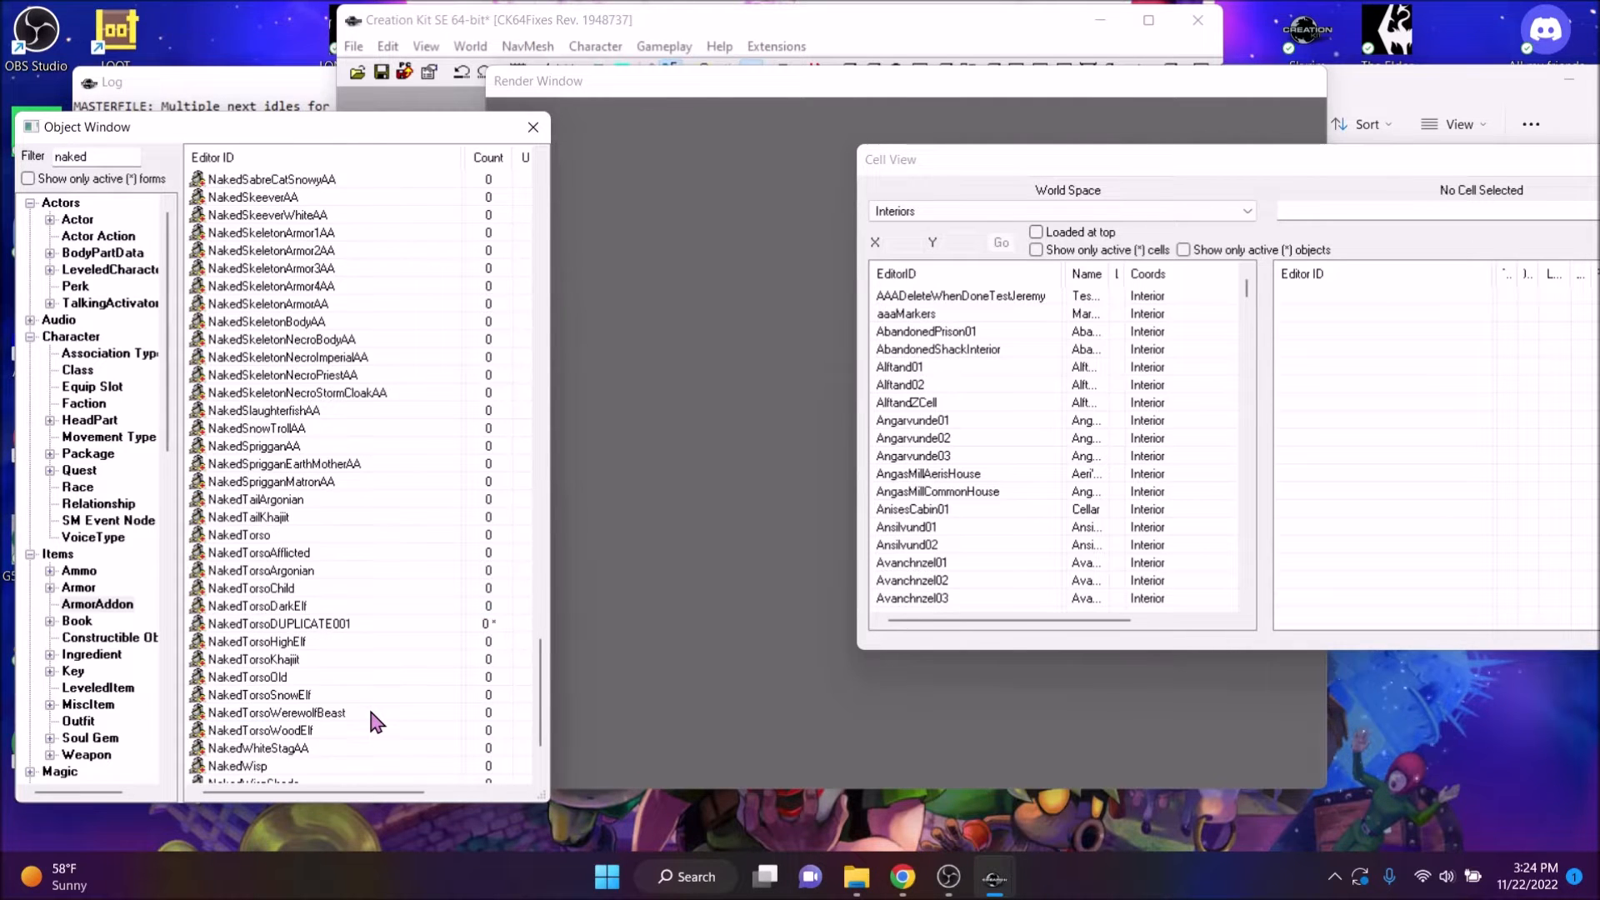
pyautogui.doubleClick(337, 626)
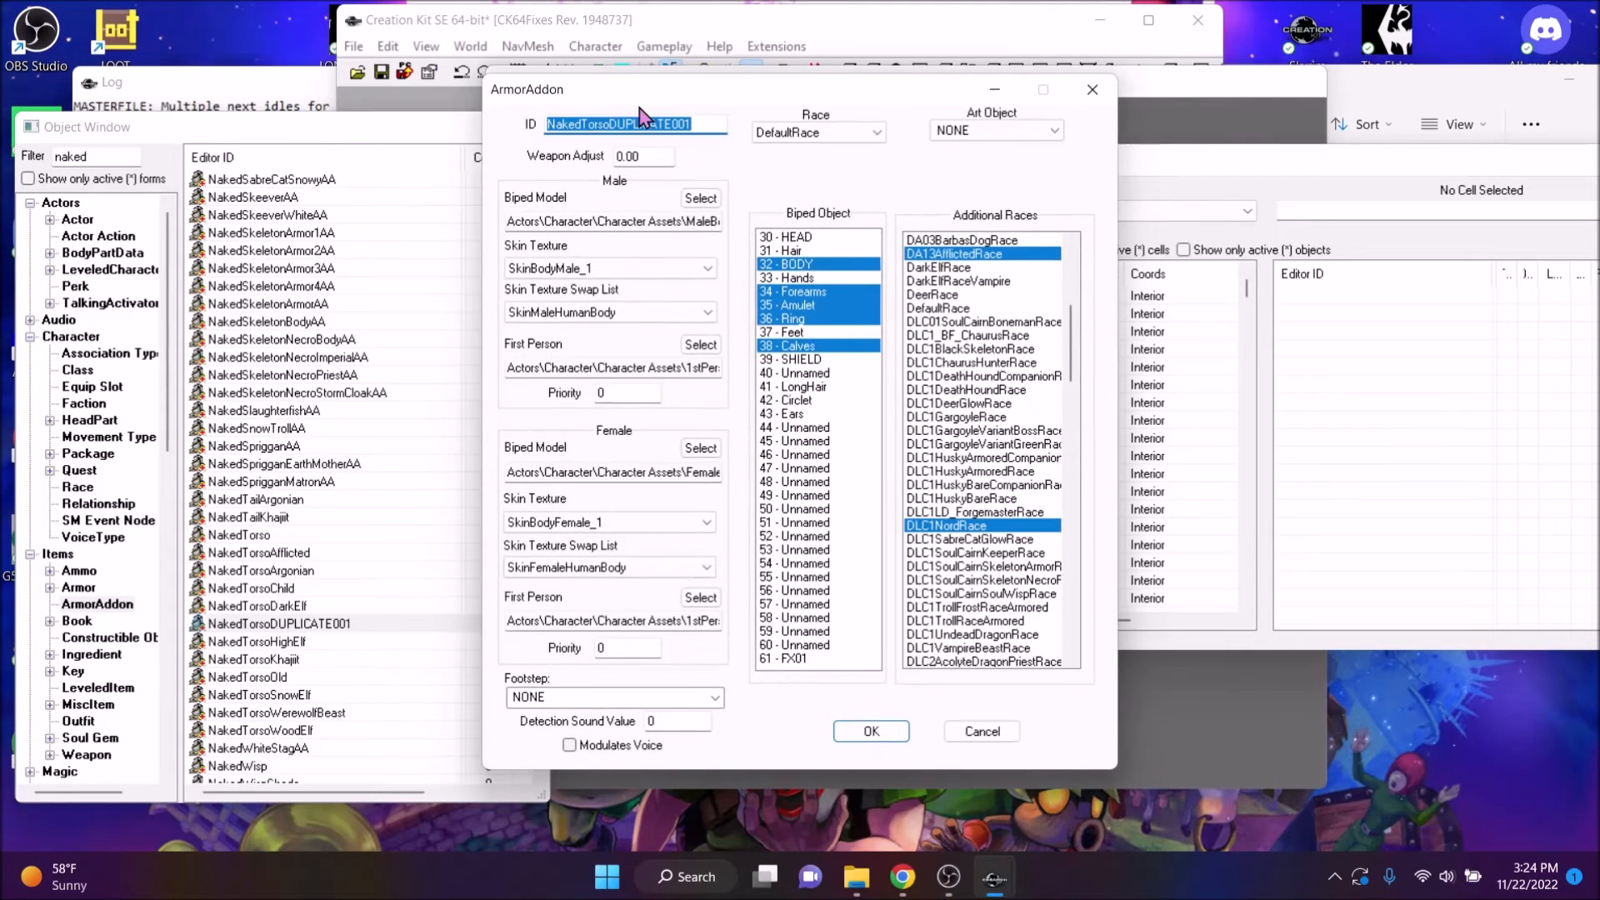
pyautogui.write('CARY_AA_Torso')
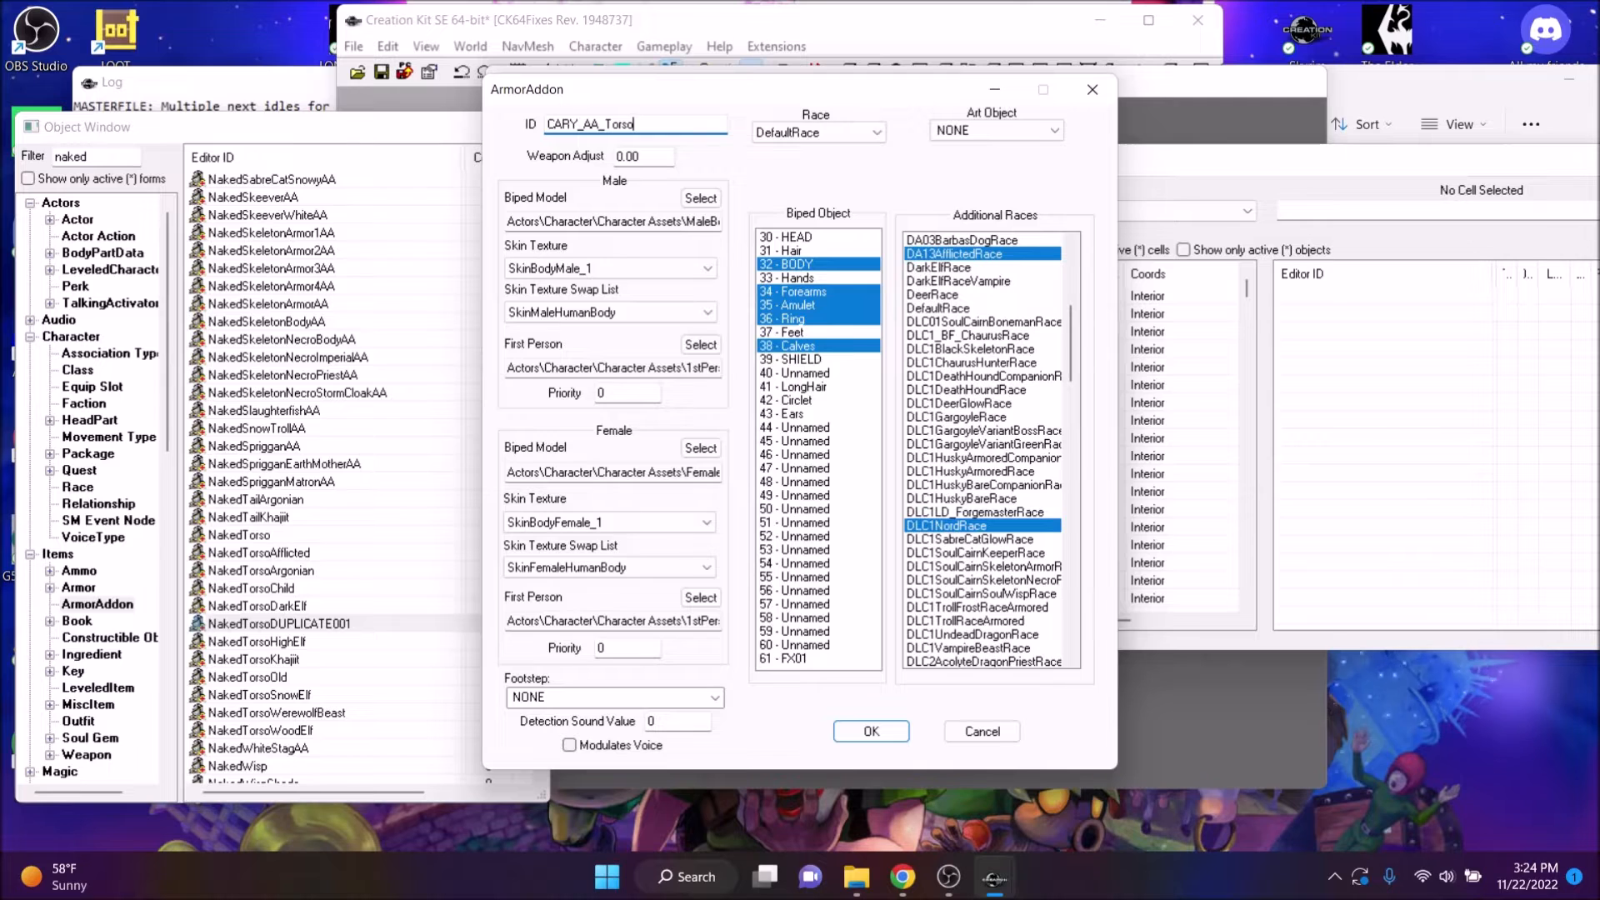
# Set the male skin texture of CARY_AA_Torso to NONE and assign CARY_TS_SkinTorso as BODY's alternate texture in the male biped model
pyautogui.click(708, 268)
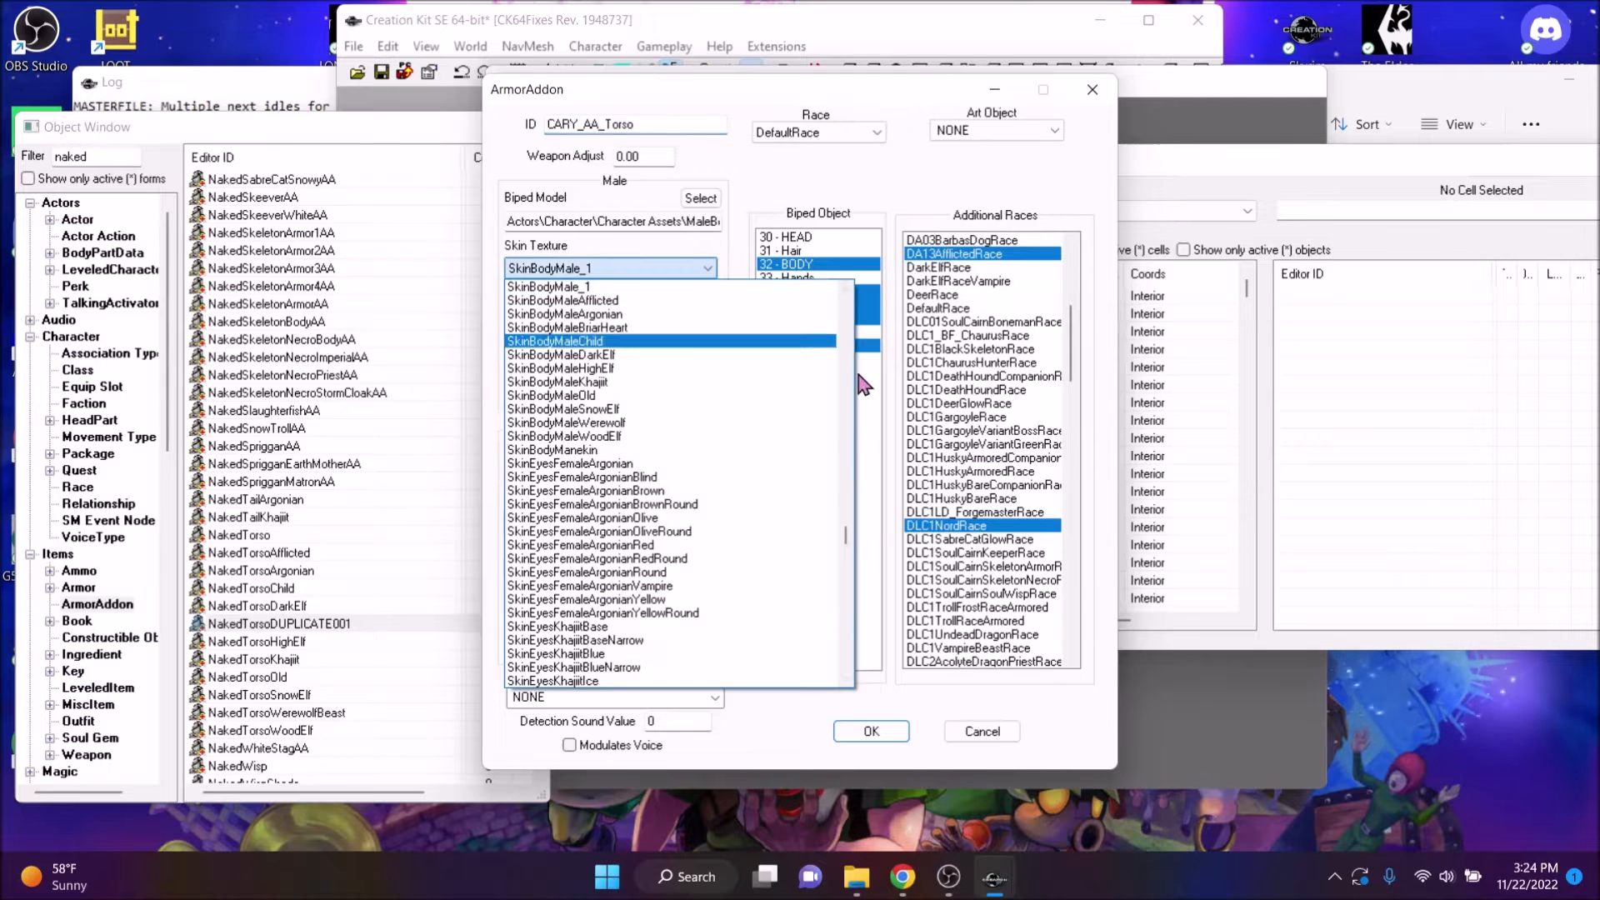
pyautogui.click(812, 287)
pyautogui.click(700, 197)
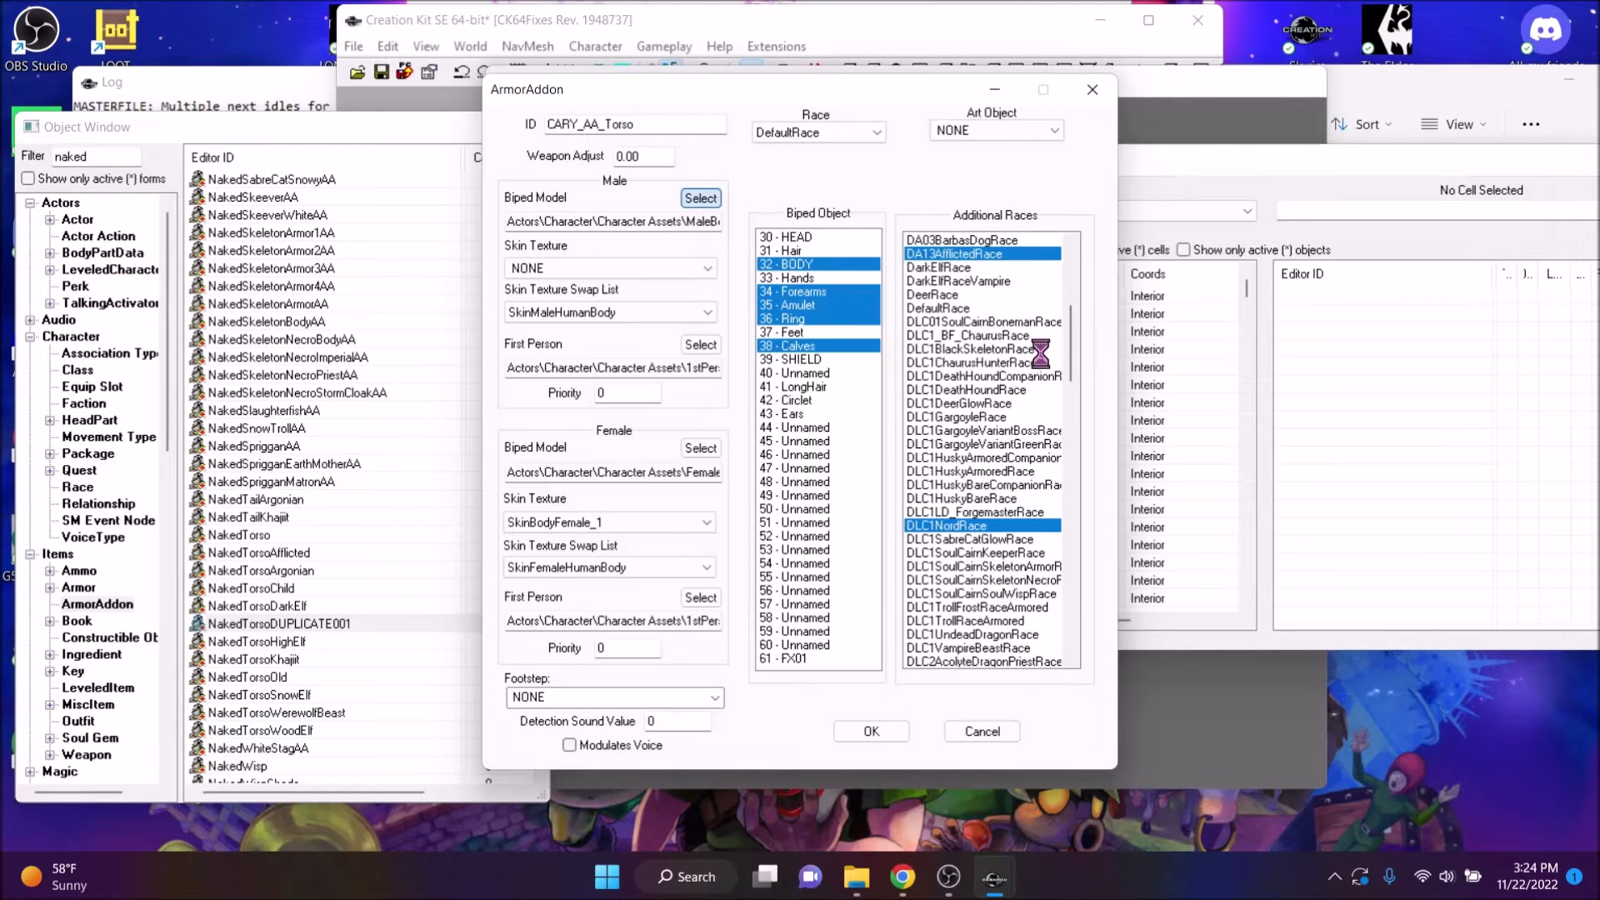
pyautogui.moveTo(1032, 410); pyautogui.dragTo(896, 475)
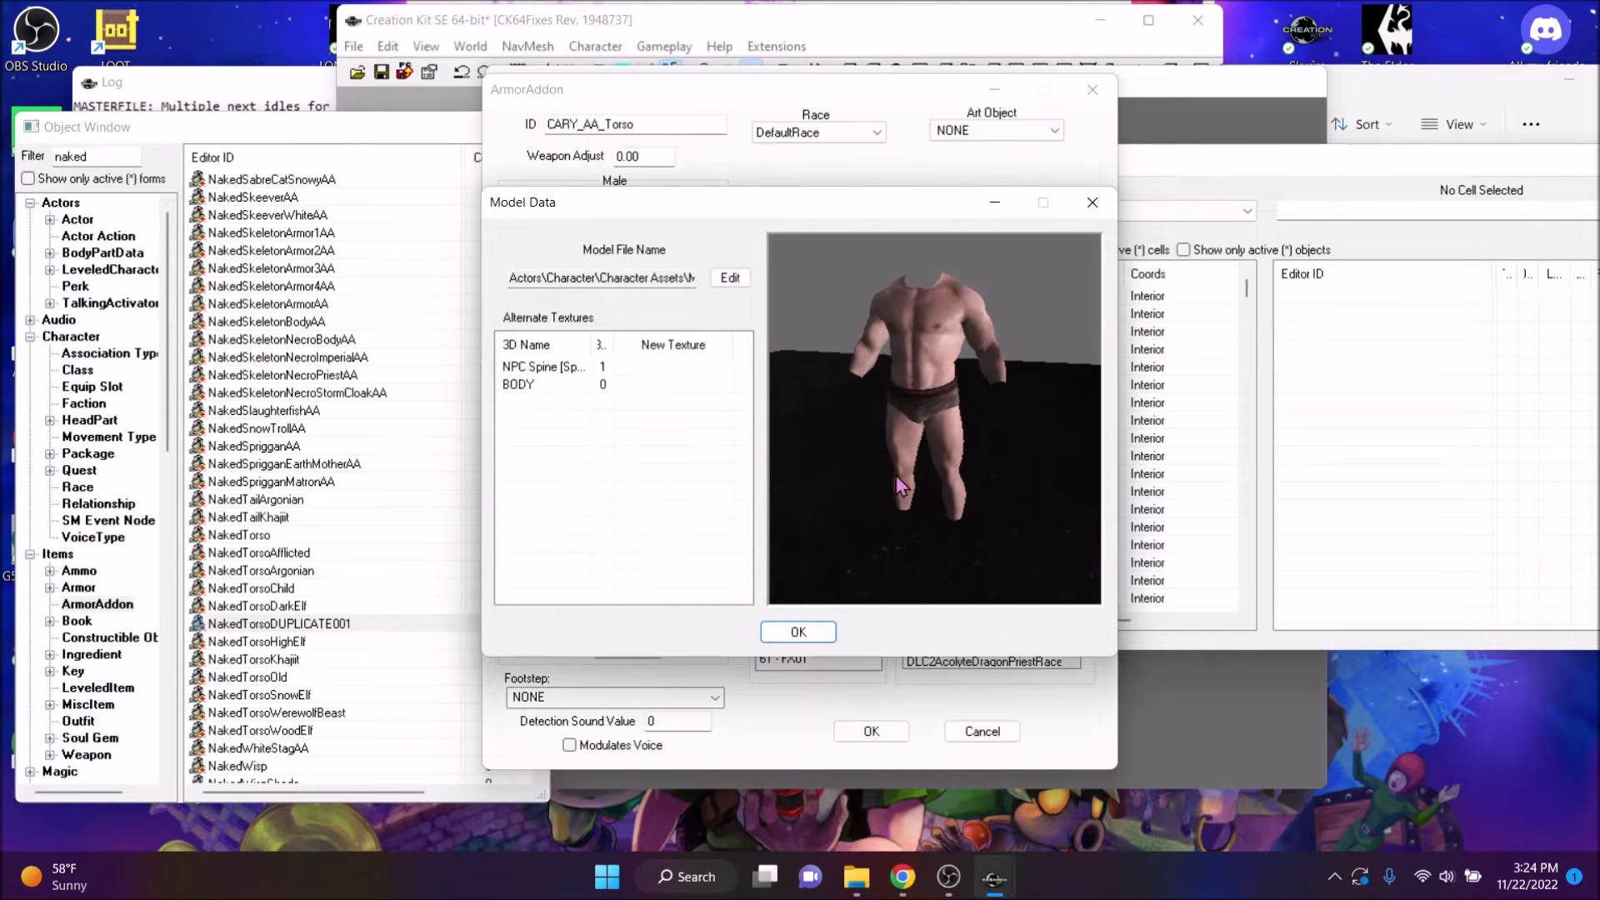
pyautogui.doubleClick(658, 382)
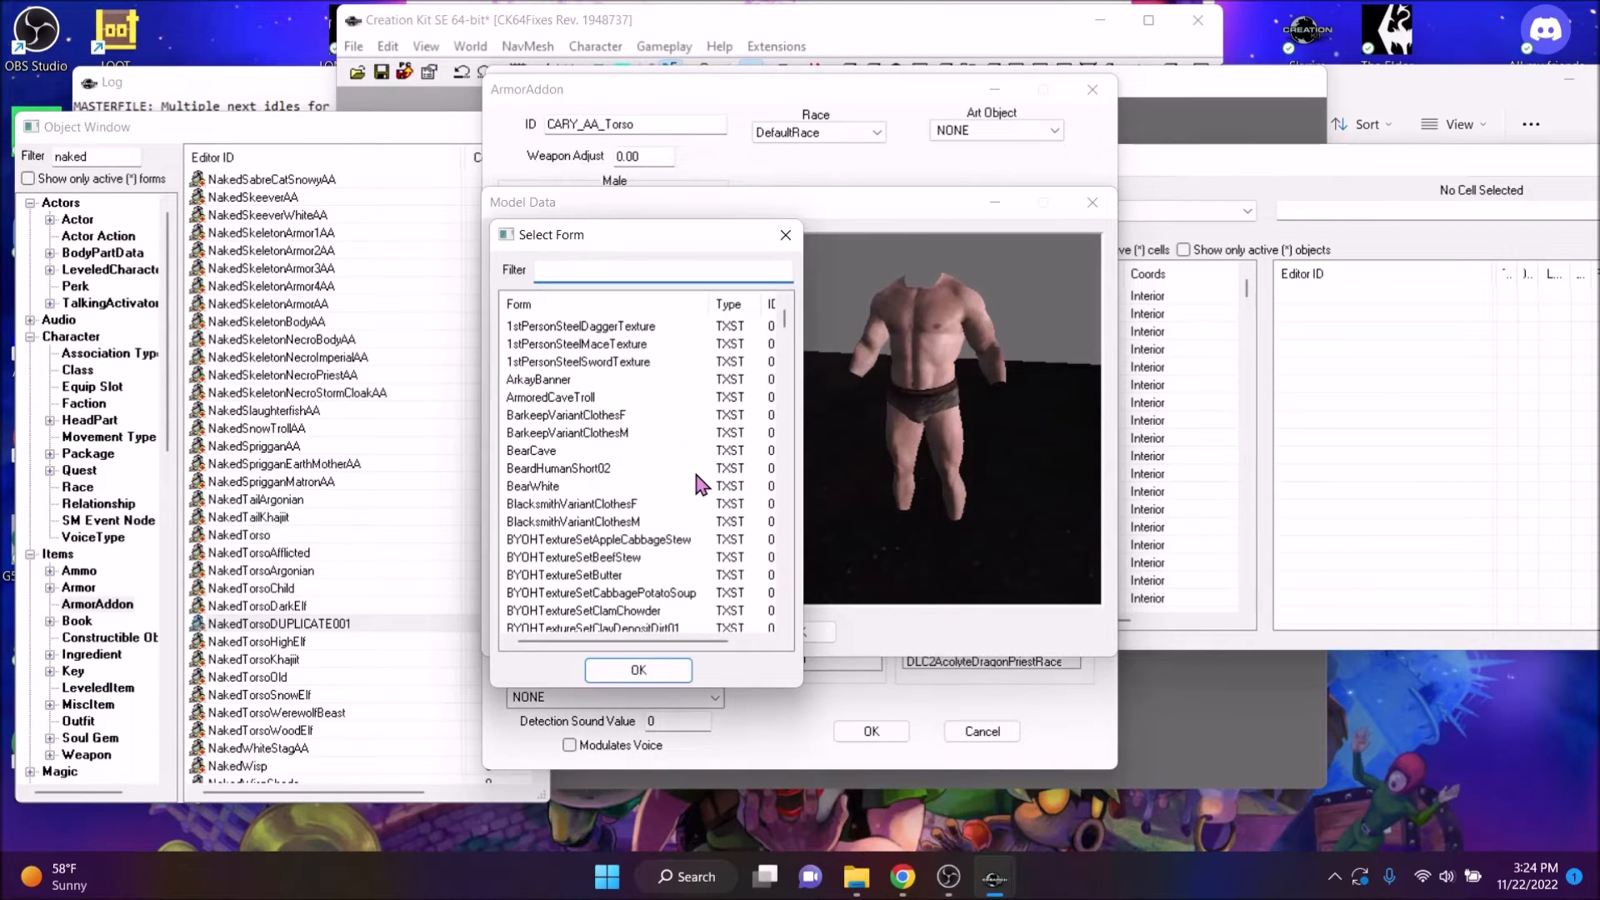
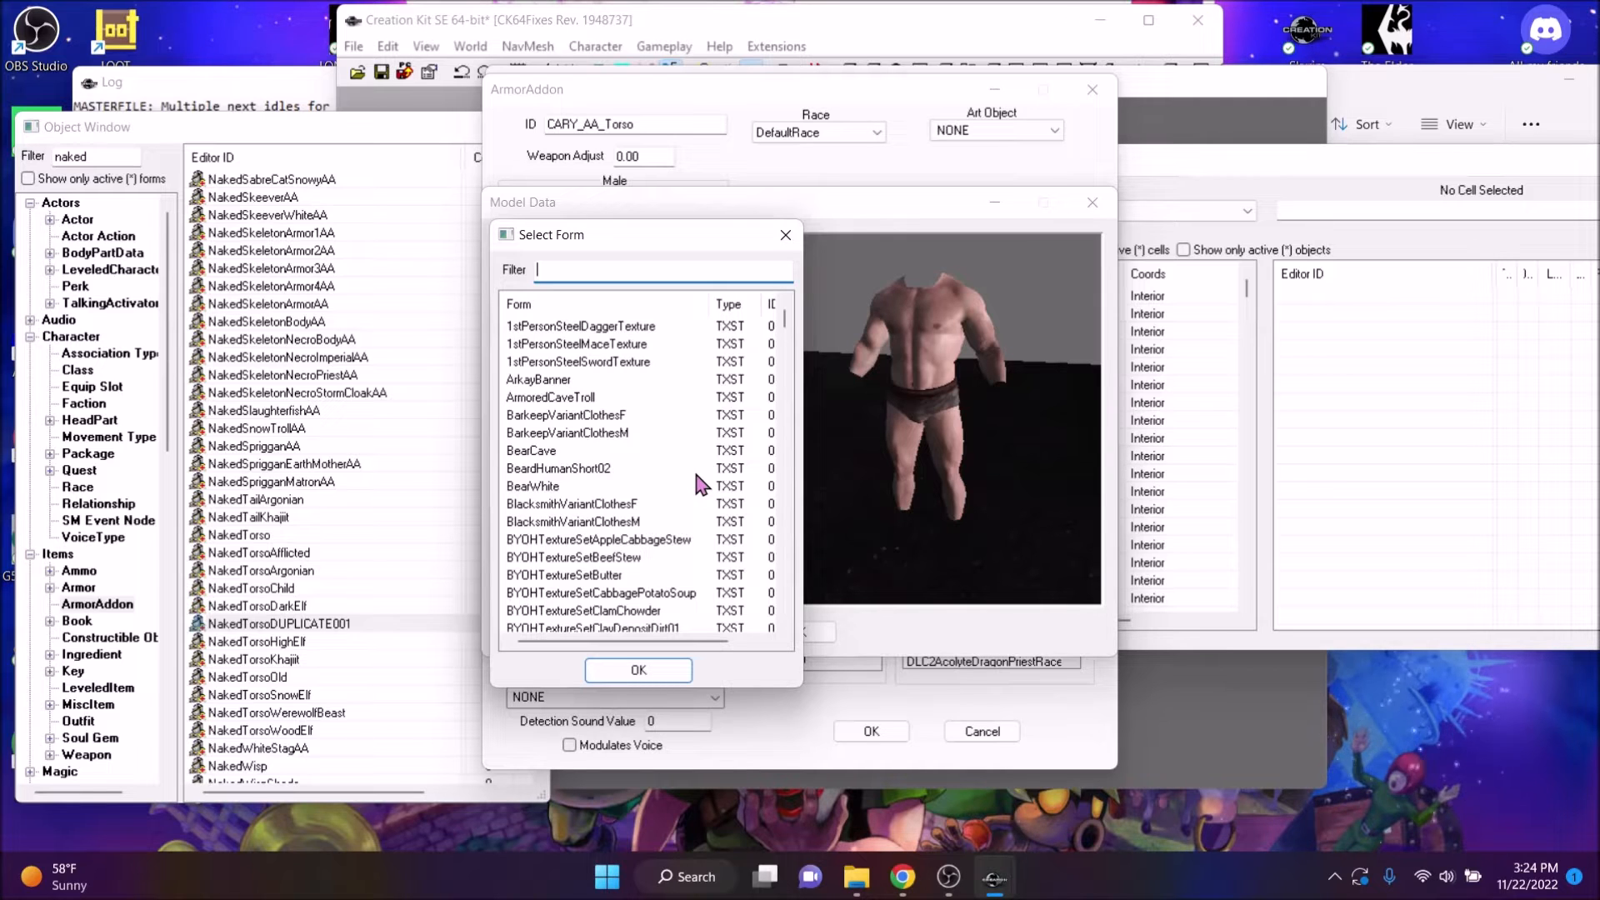
pyautogui.write('cary')
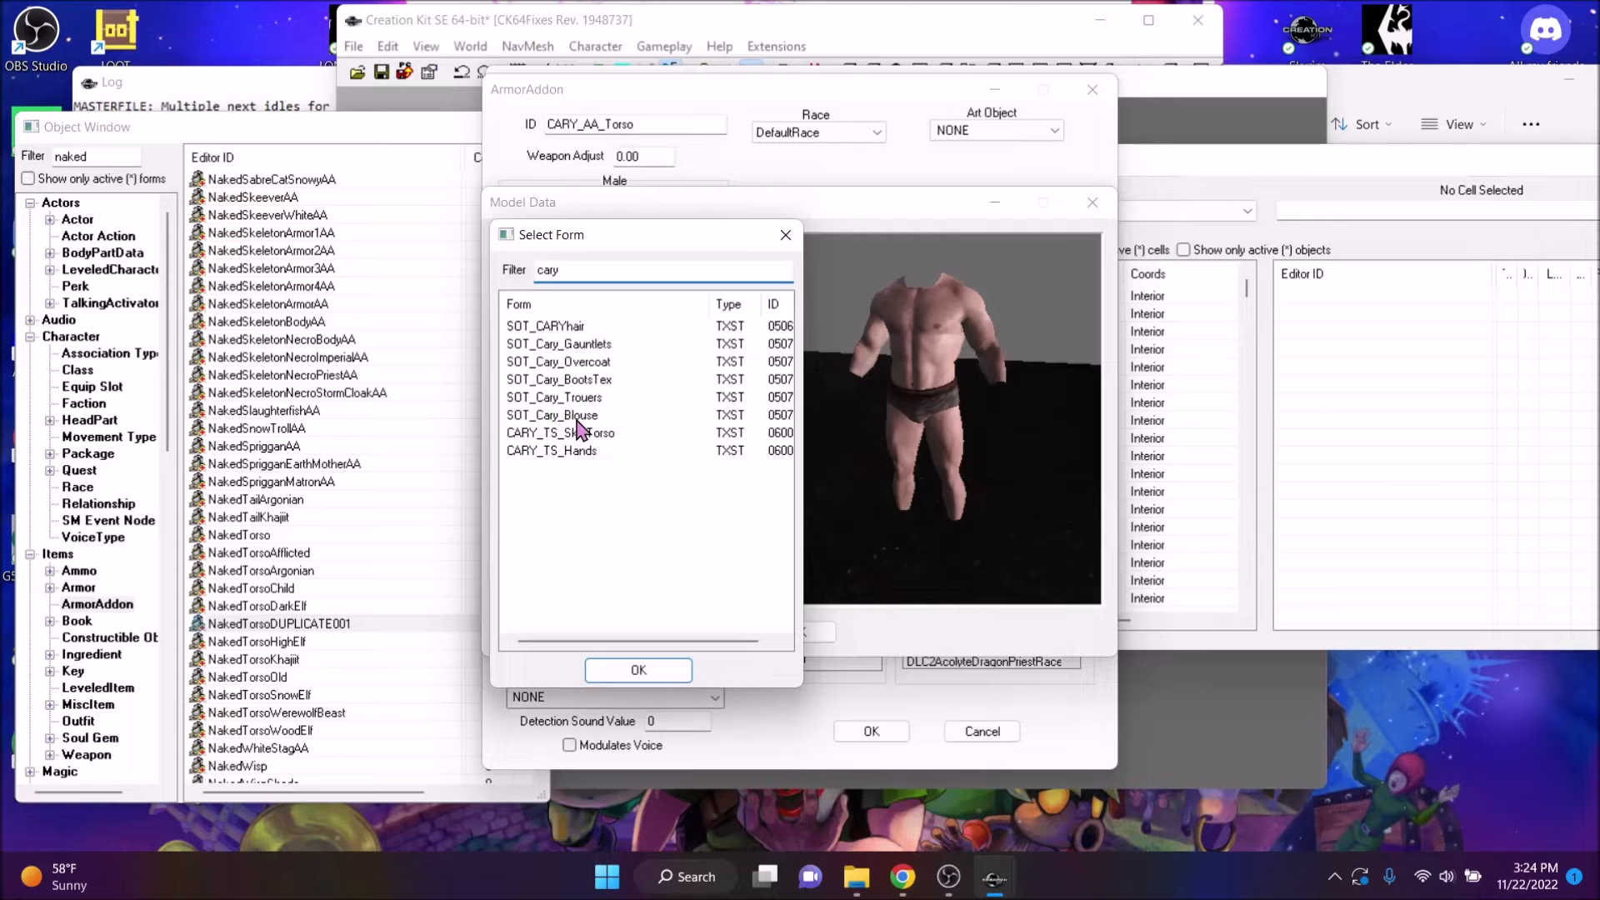
pyautogui.doubleClick(575, 433)
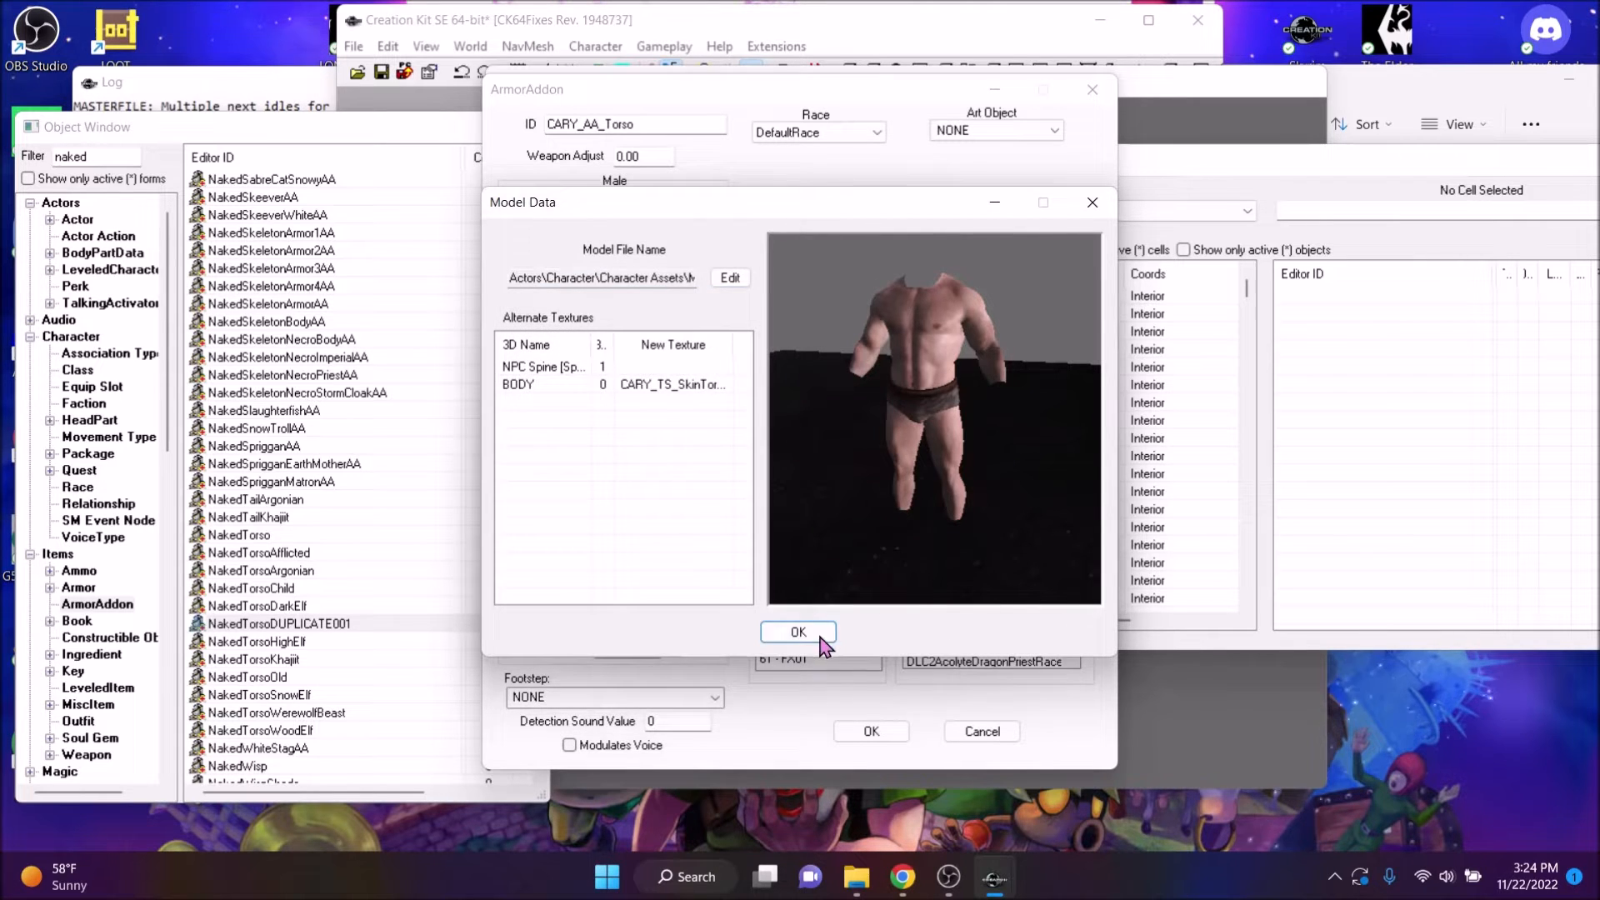
pyautogui.click(808, 633)
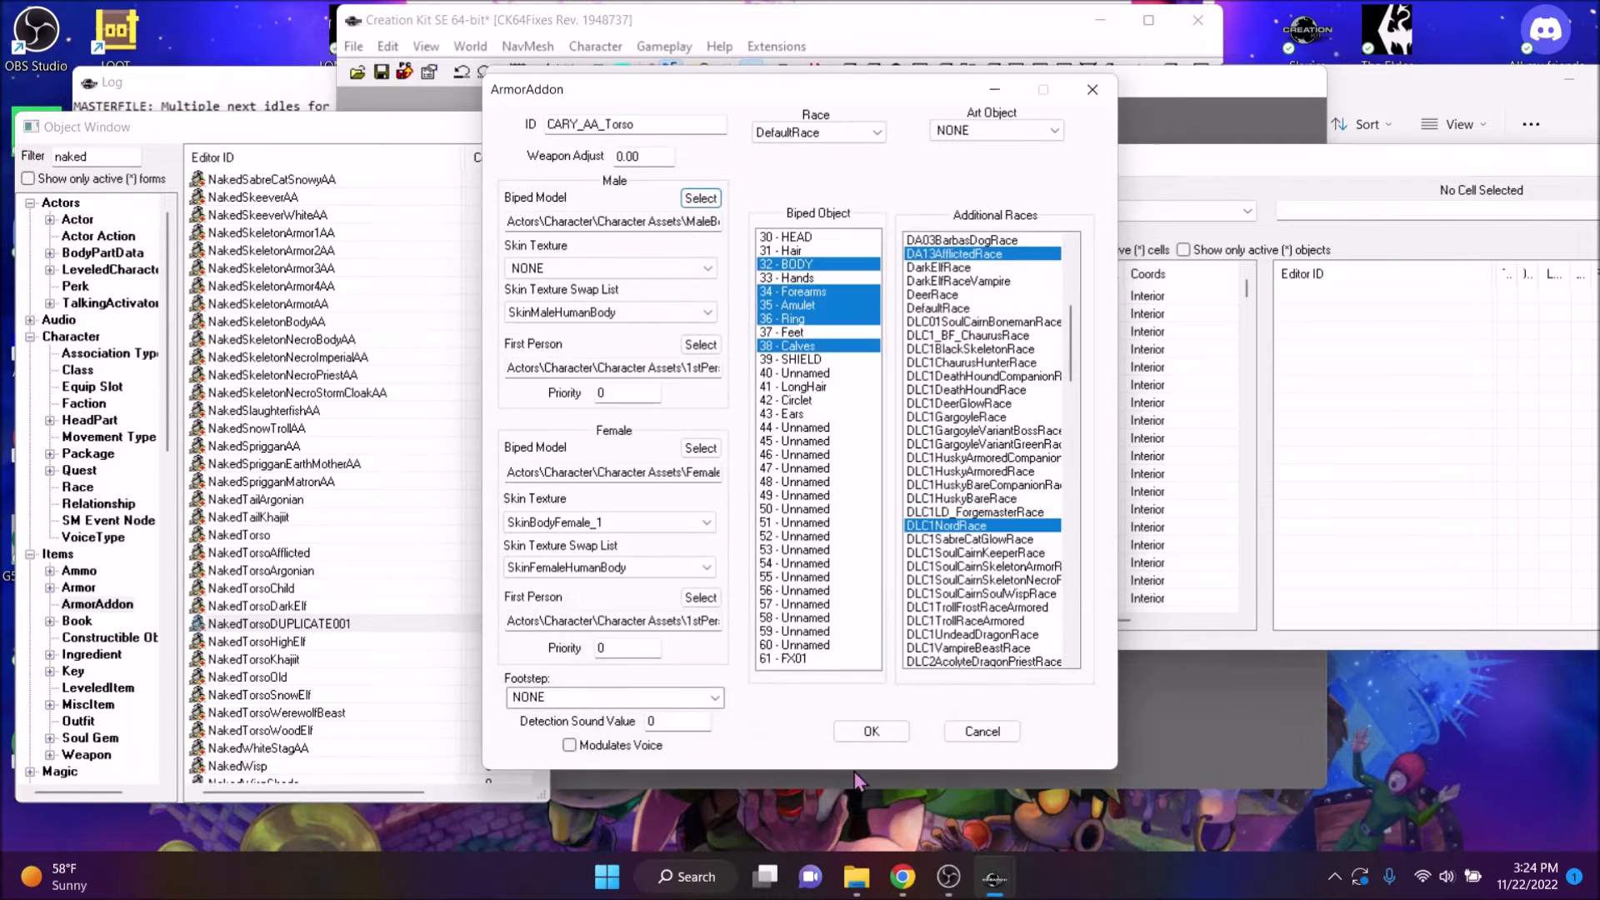
# Save the CARY_AA_Torso armor addon, renaming the duplicate without creating a new form
pyautogui.click(871, 731)
pyautogui.click(973, 524)
pyautogui.click(900, 519)
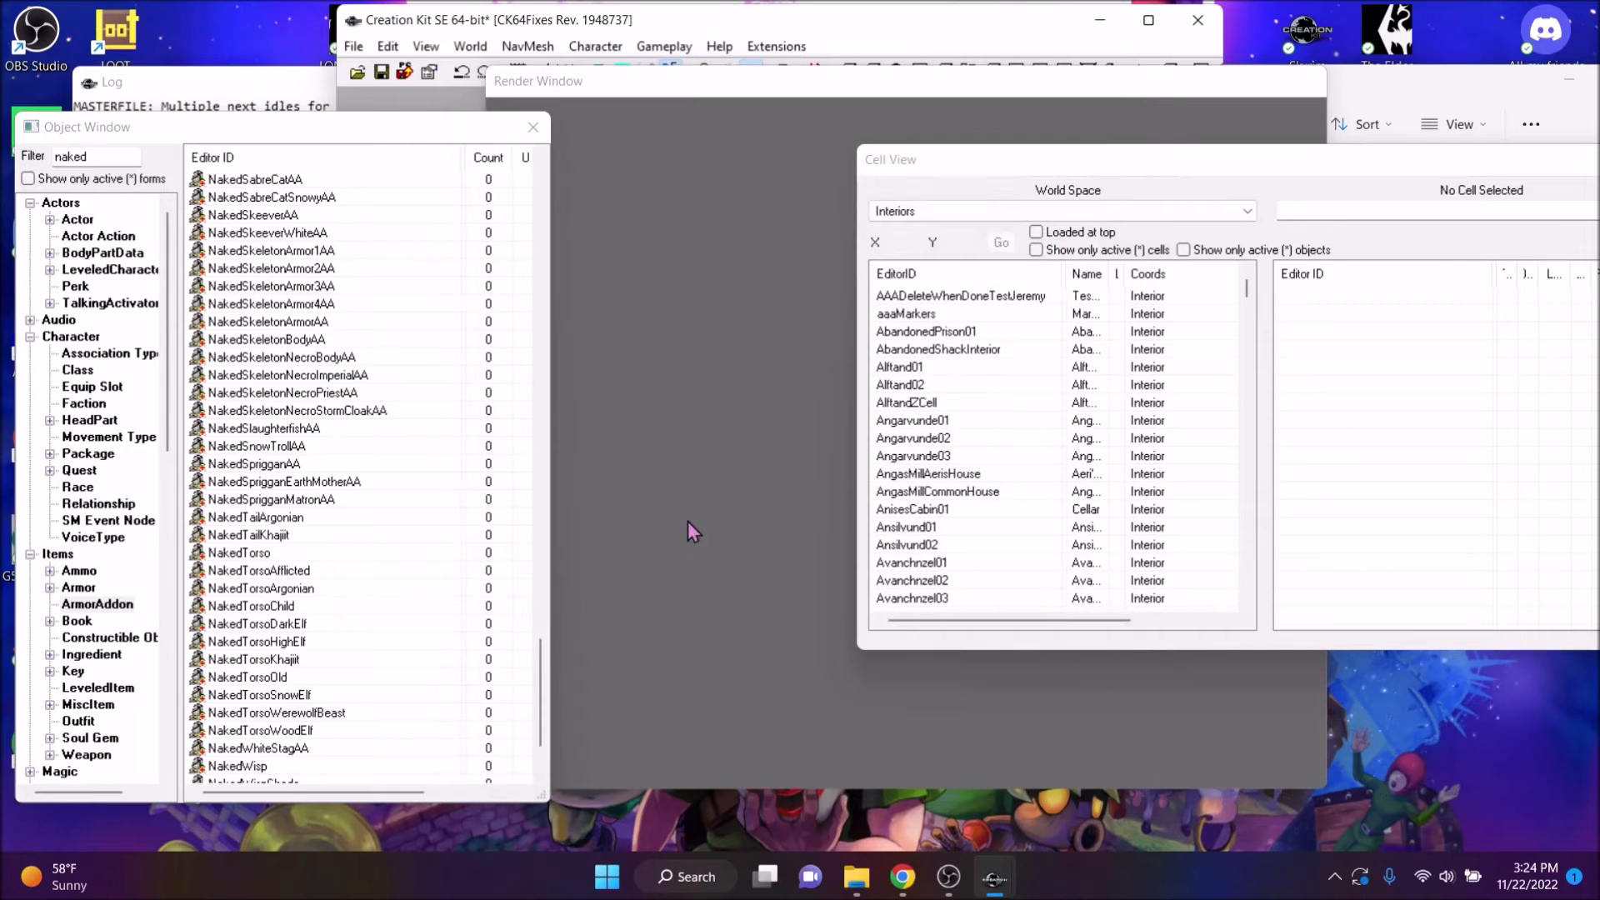
# List the Armor forms, duplicate SkinNaked and open the copy for editing
pyautogui.click(80, 586)
pyautogui.rightClick(275, 239)
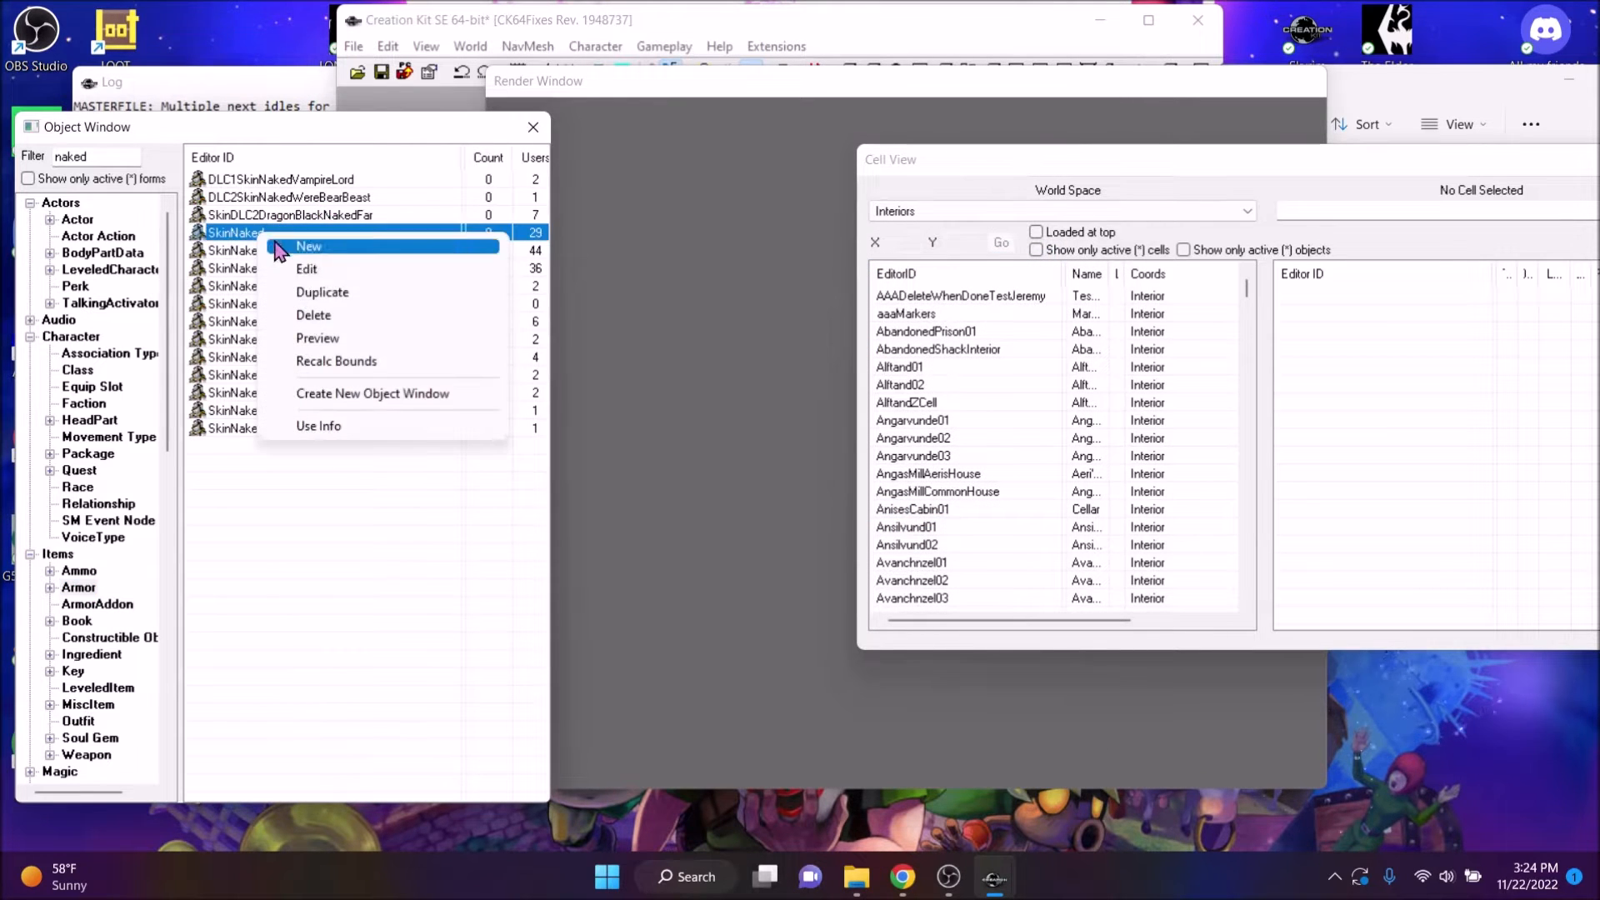
pyautogui.click(318, 292)
pyautogui.click(262, 268)
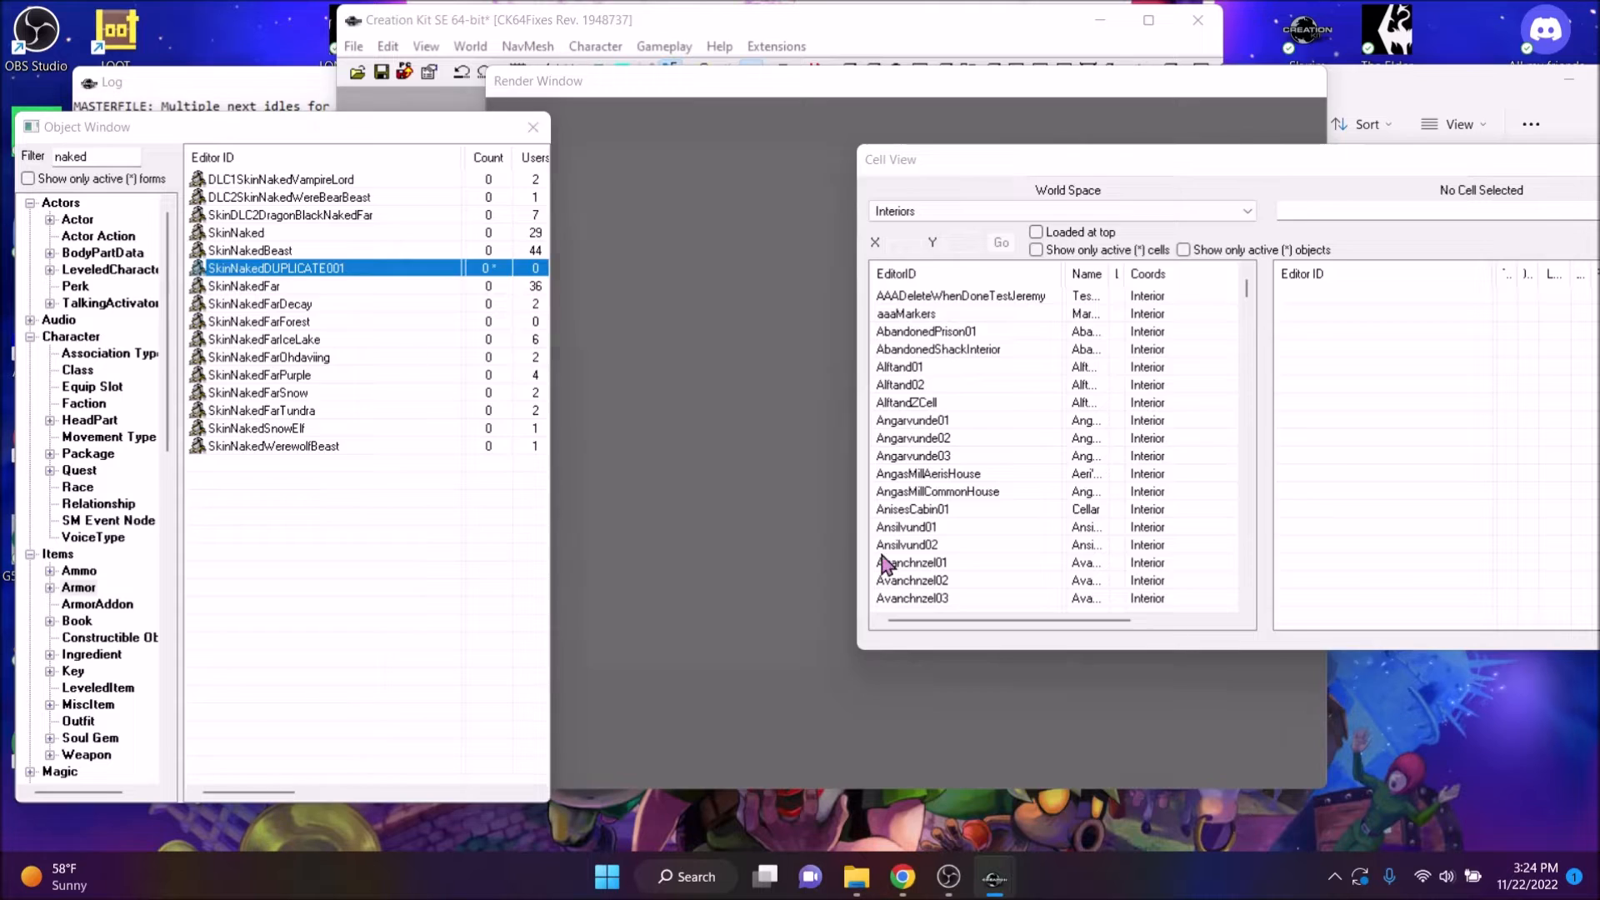
# Show all models of the duplicated SkinNaked armor and delete the existing armor addons from its model list
pyautogui.click(837, 527)
pyautogui.scroll(-5, 909, 608)
pyautogui.scroll(-1, 912, 635)
pyautogui.keyDown('shift'); pyautogui.click(853, 691); pyautogui.keyUp('shift')
pyautogui.press('Delete')
# Add CARY_AA_Hands to the armor's model list, filtering the forms by "cary"
pyautogui.rightClick(931, 621)
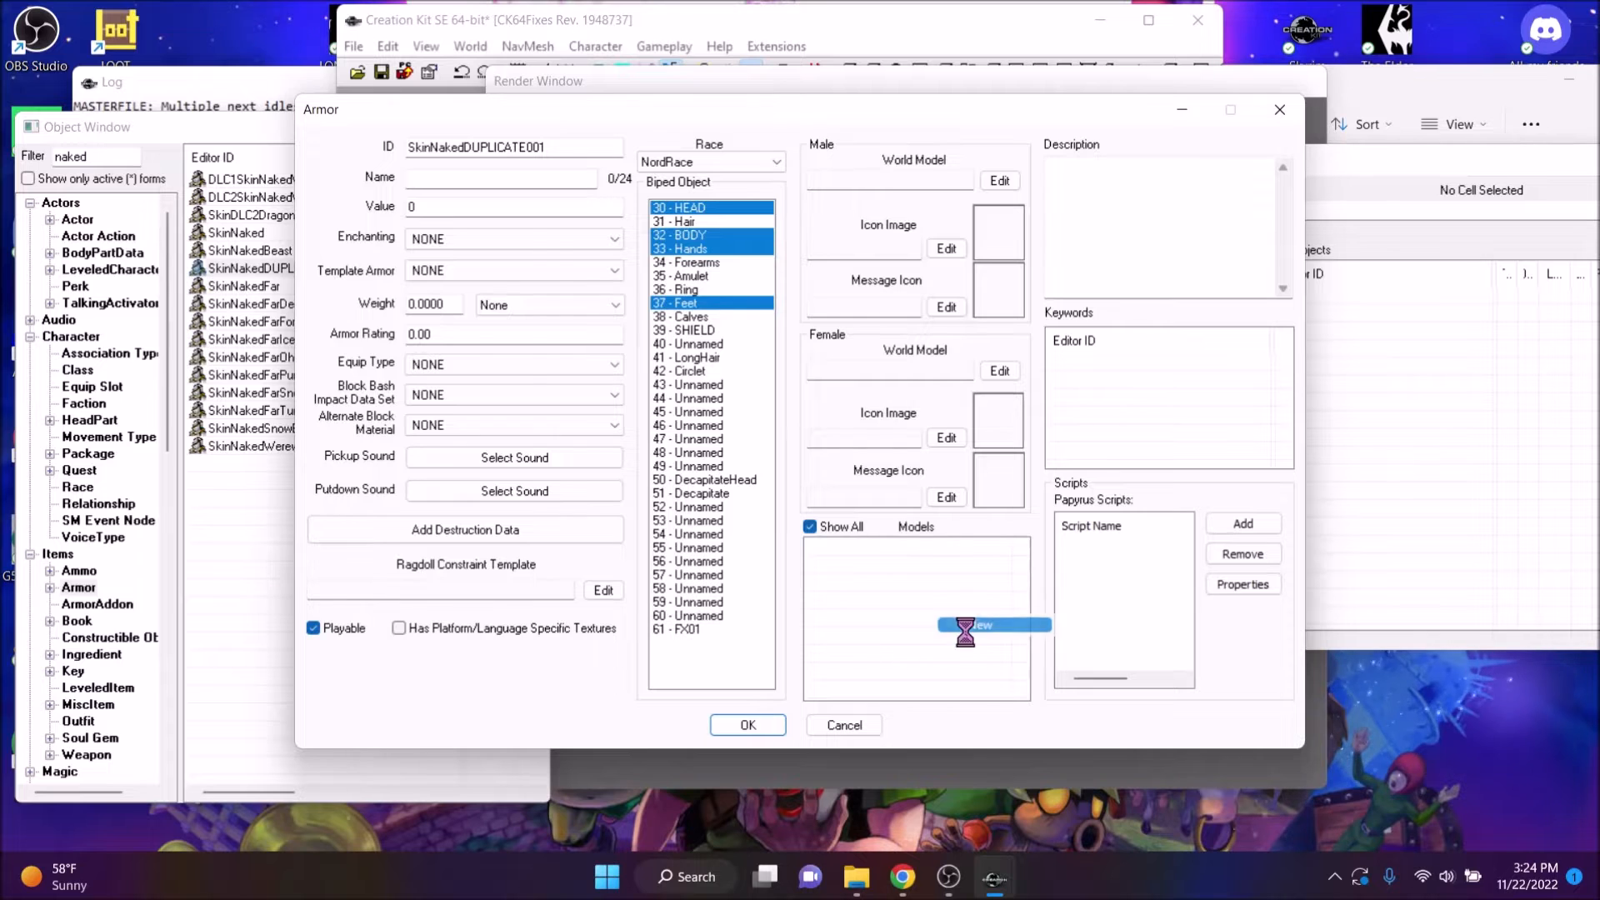
pyautogui.click(946, 630)
pyautogui.write('ca')
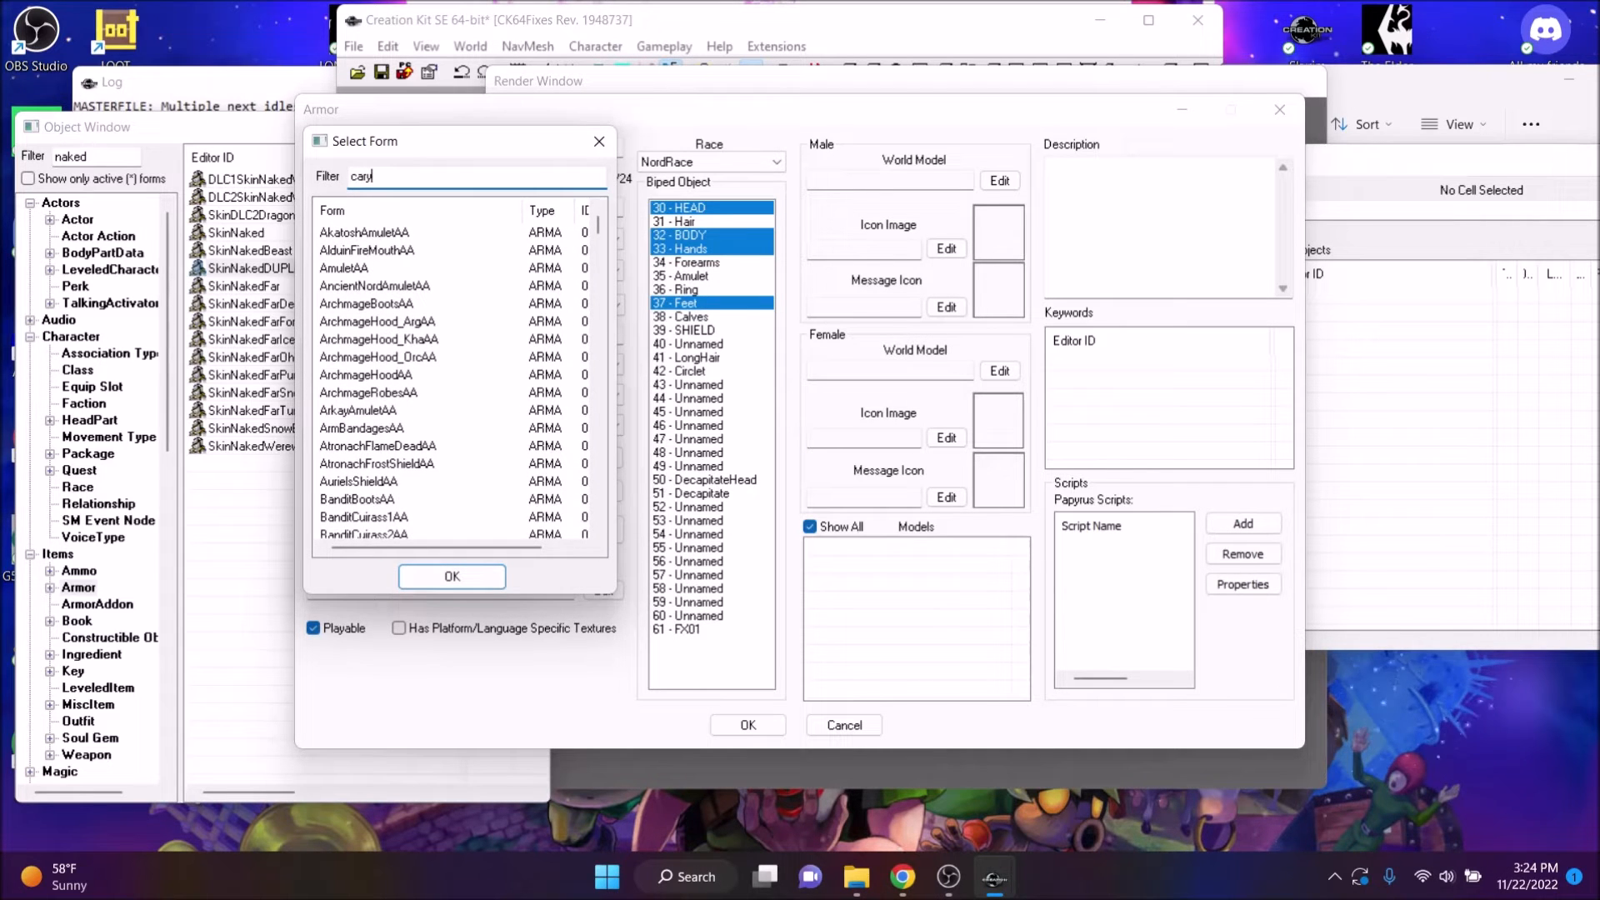
pyautogui.write('ry')
pyautogui.click(383, 304)
pyautogui.click(451, 576)
# Add CARY_AA_Torso and CARY_AA_Feet to the armor's model list
pyautogui.rightClick(952, 637)
pyautogui.click(971, 649)
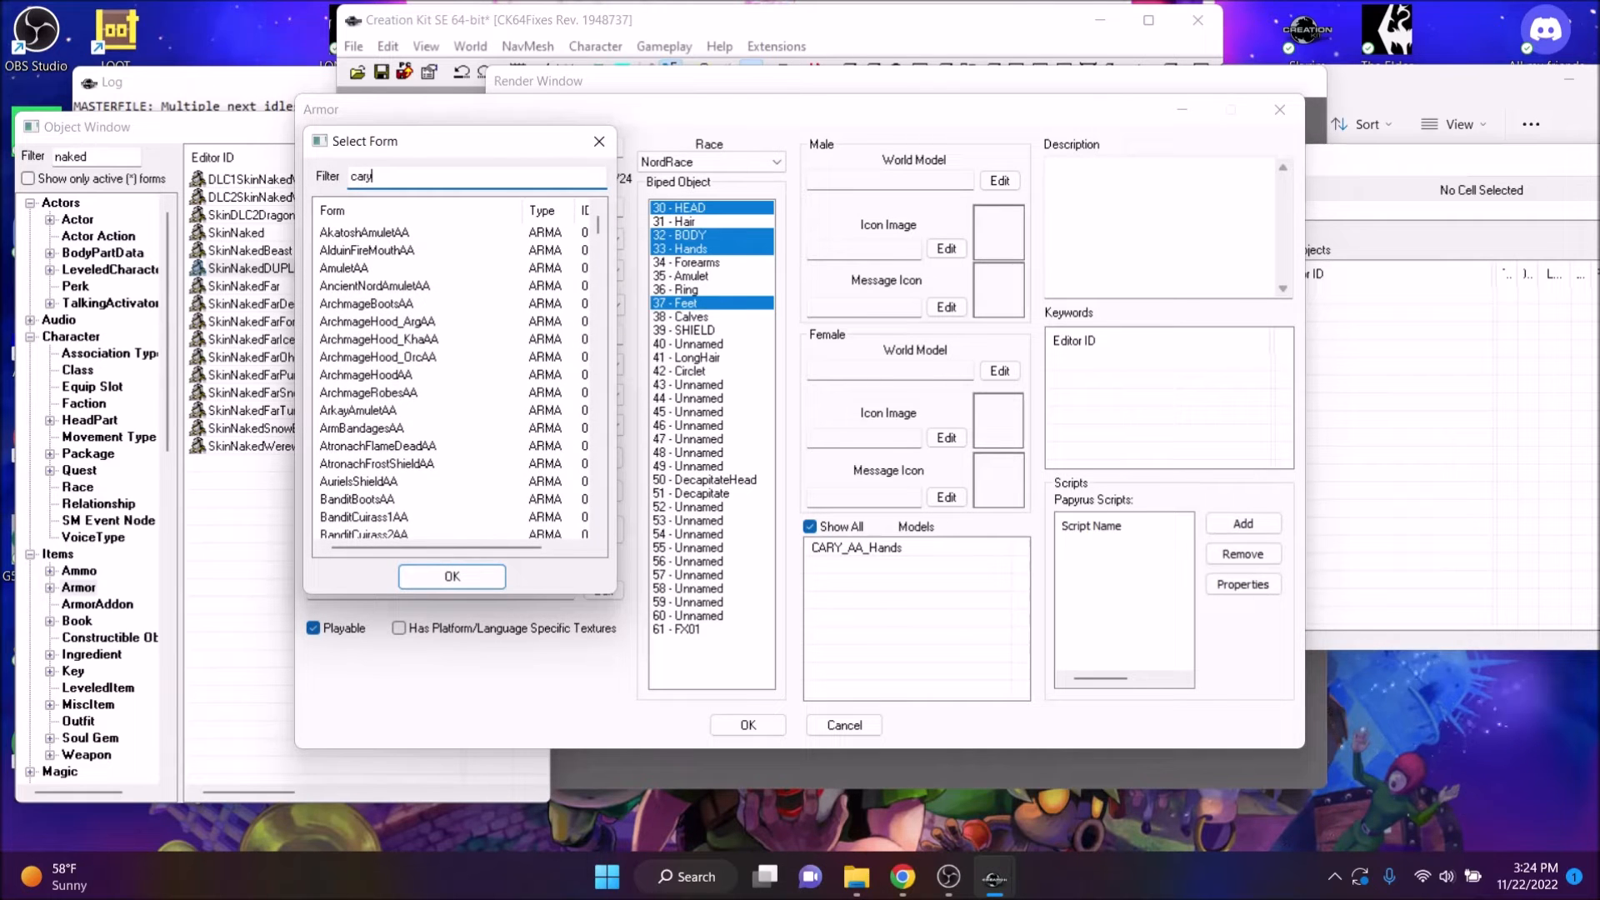
pyautogui.doubleClick(383, 320)
pyautogui.rightClick(898, 623)
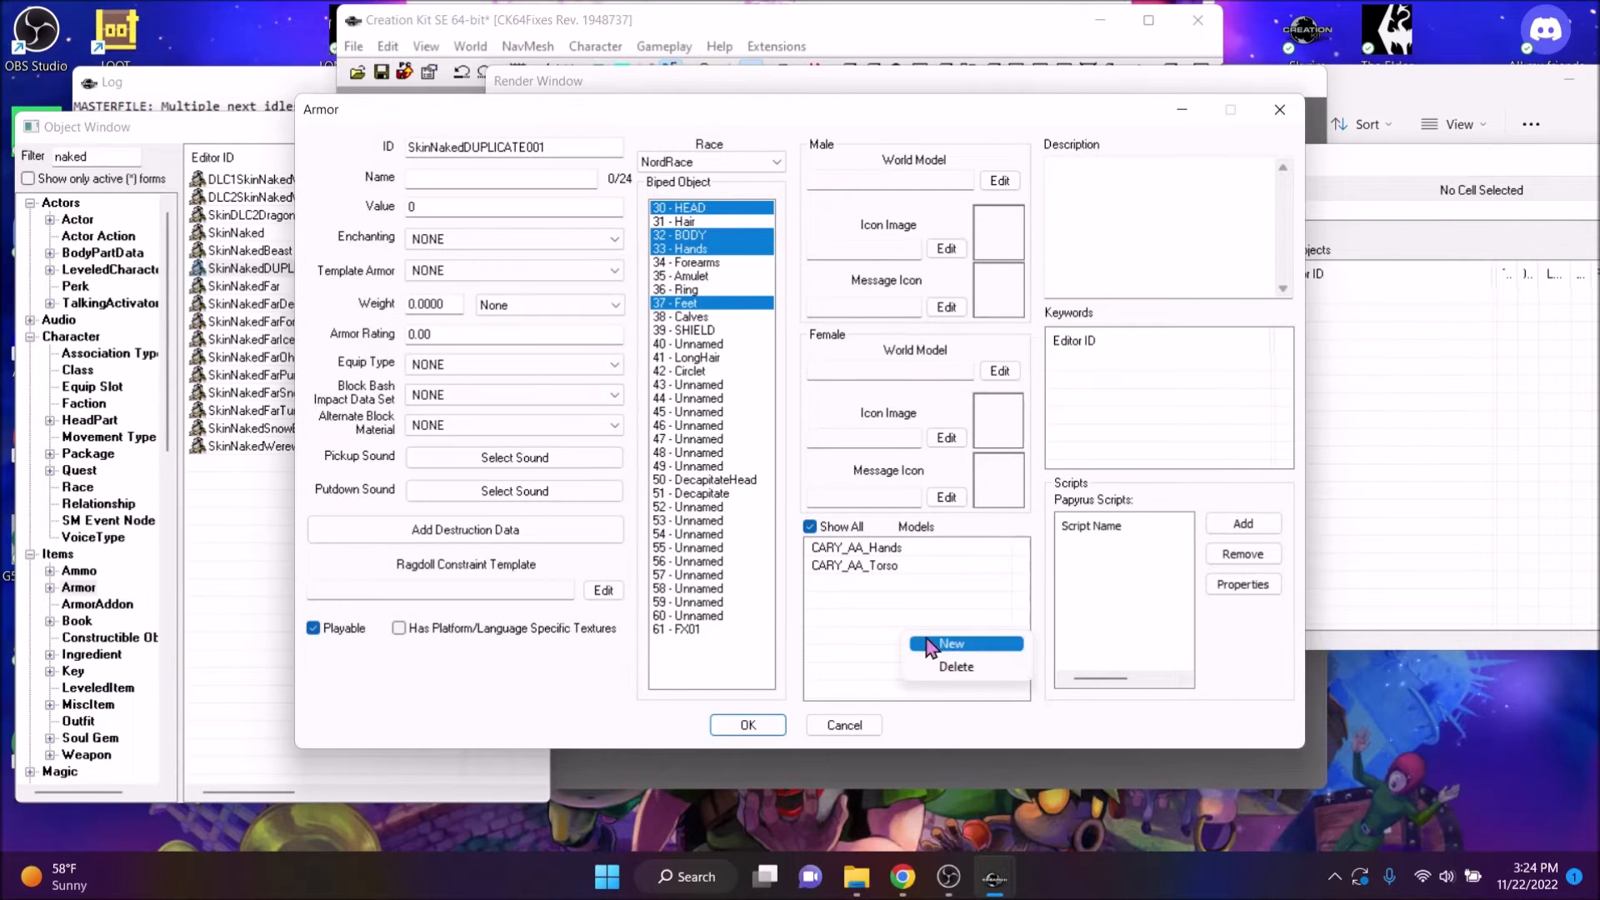
pyautogui.click(950, 643)
pyautogui.write('cary')
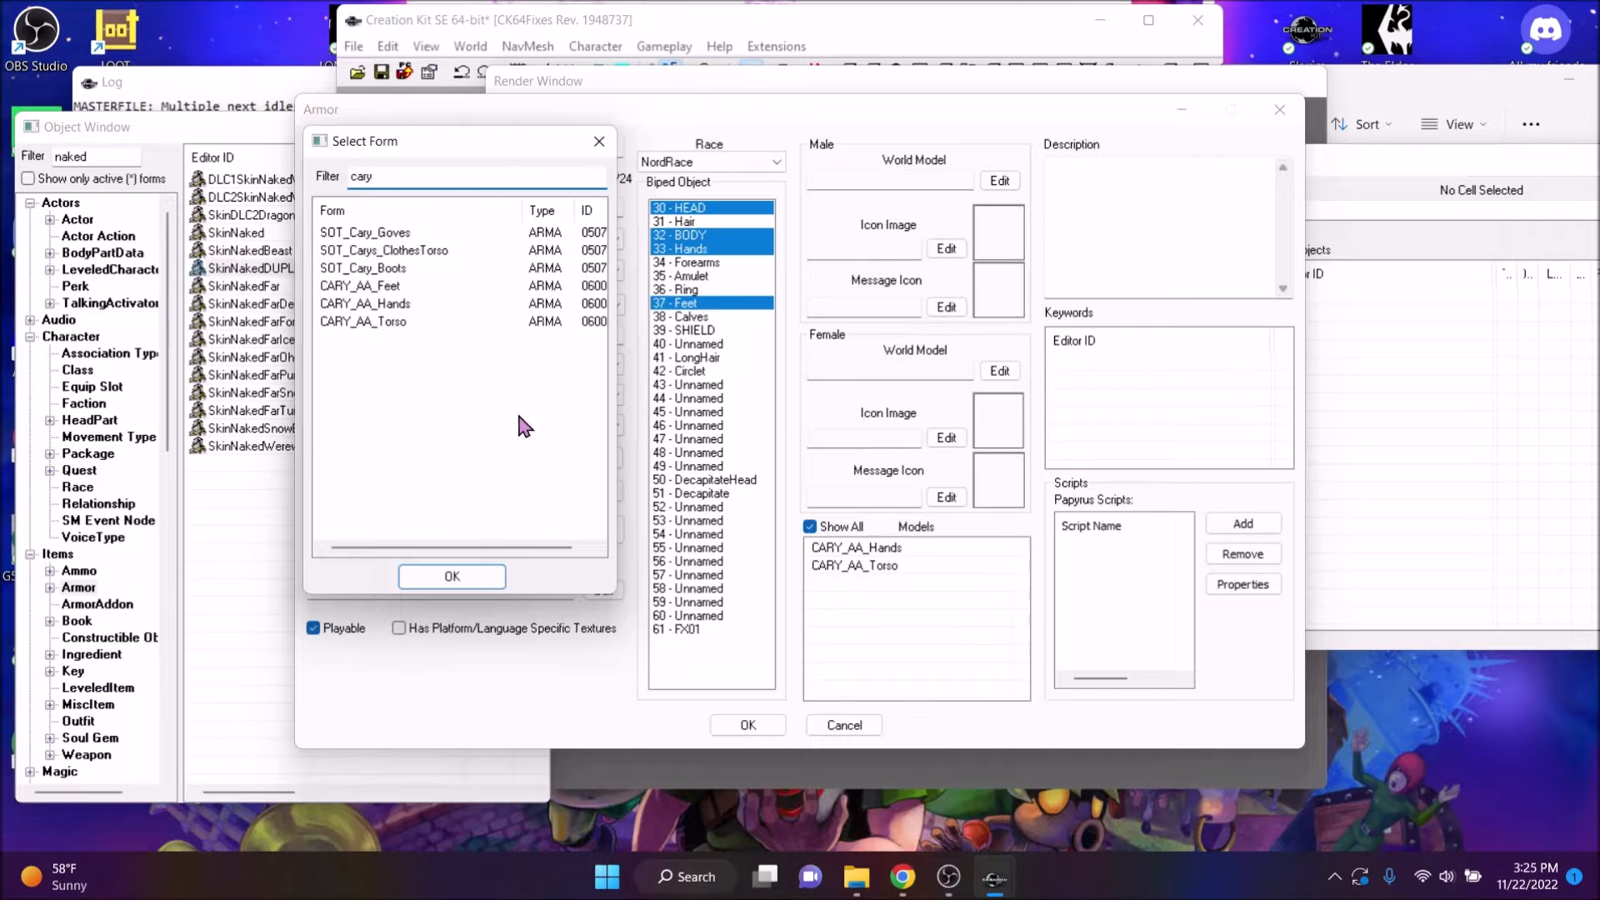
pyautogui.doubleClick(391, 286)
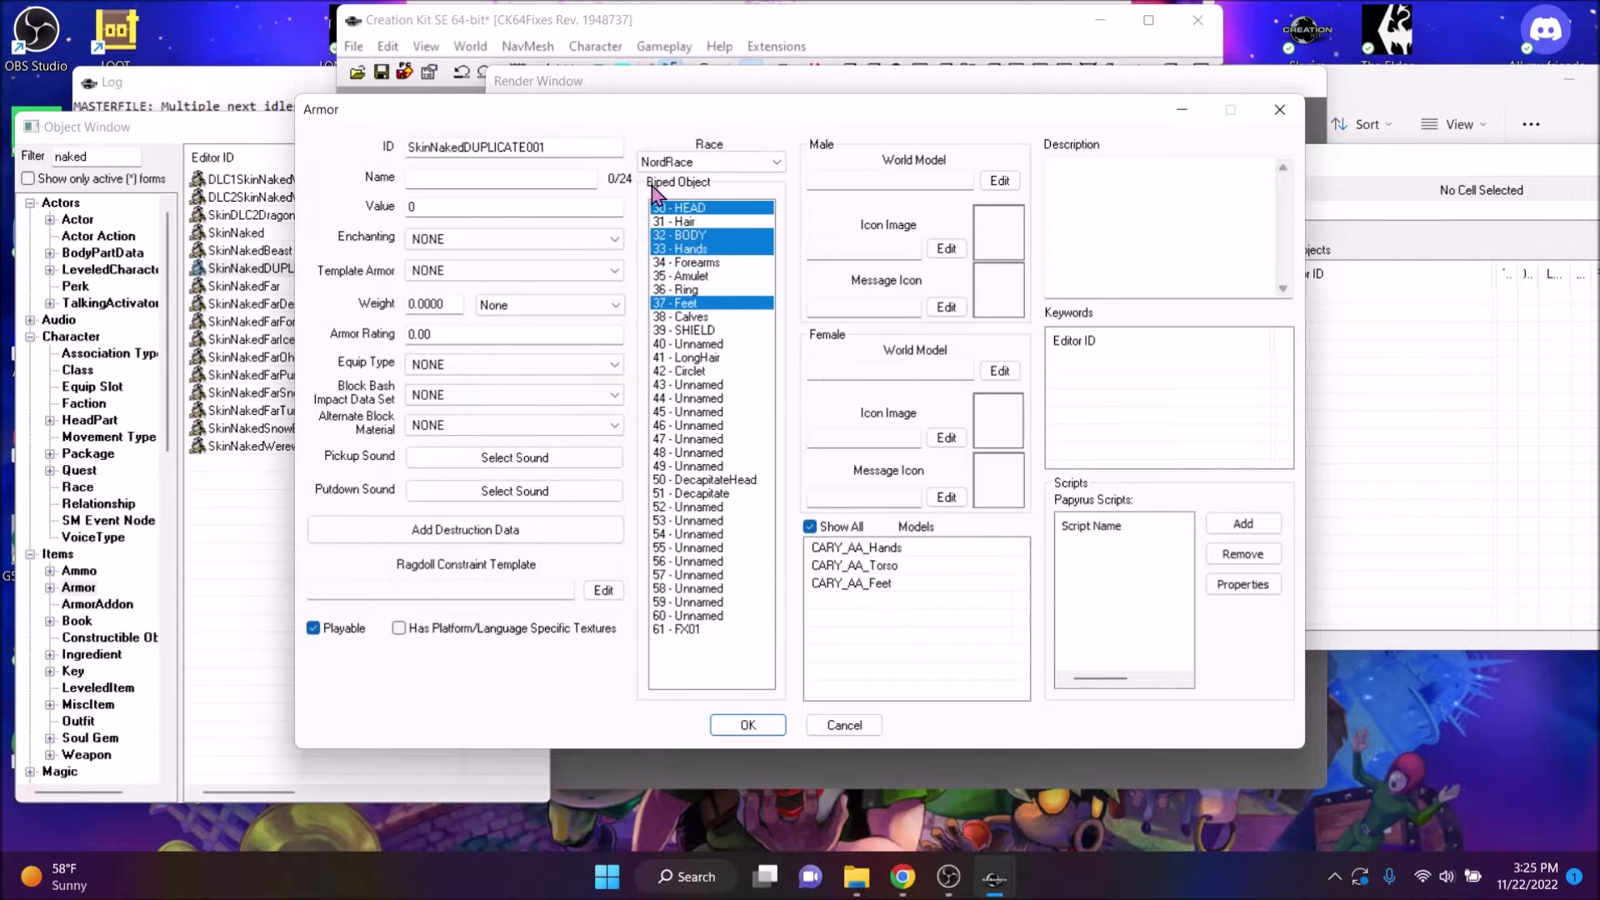
# Change the armor's ID to CARY_ARMOR_NakedSkin and save it, renaming it without creating a new form
pyautogui.doubleClick(596, 148)
pyautogui.write('CARY_ARMOR_')
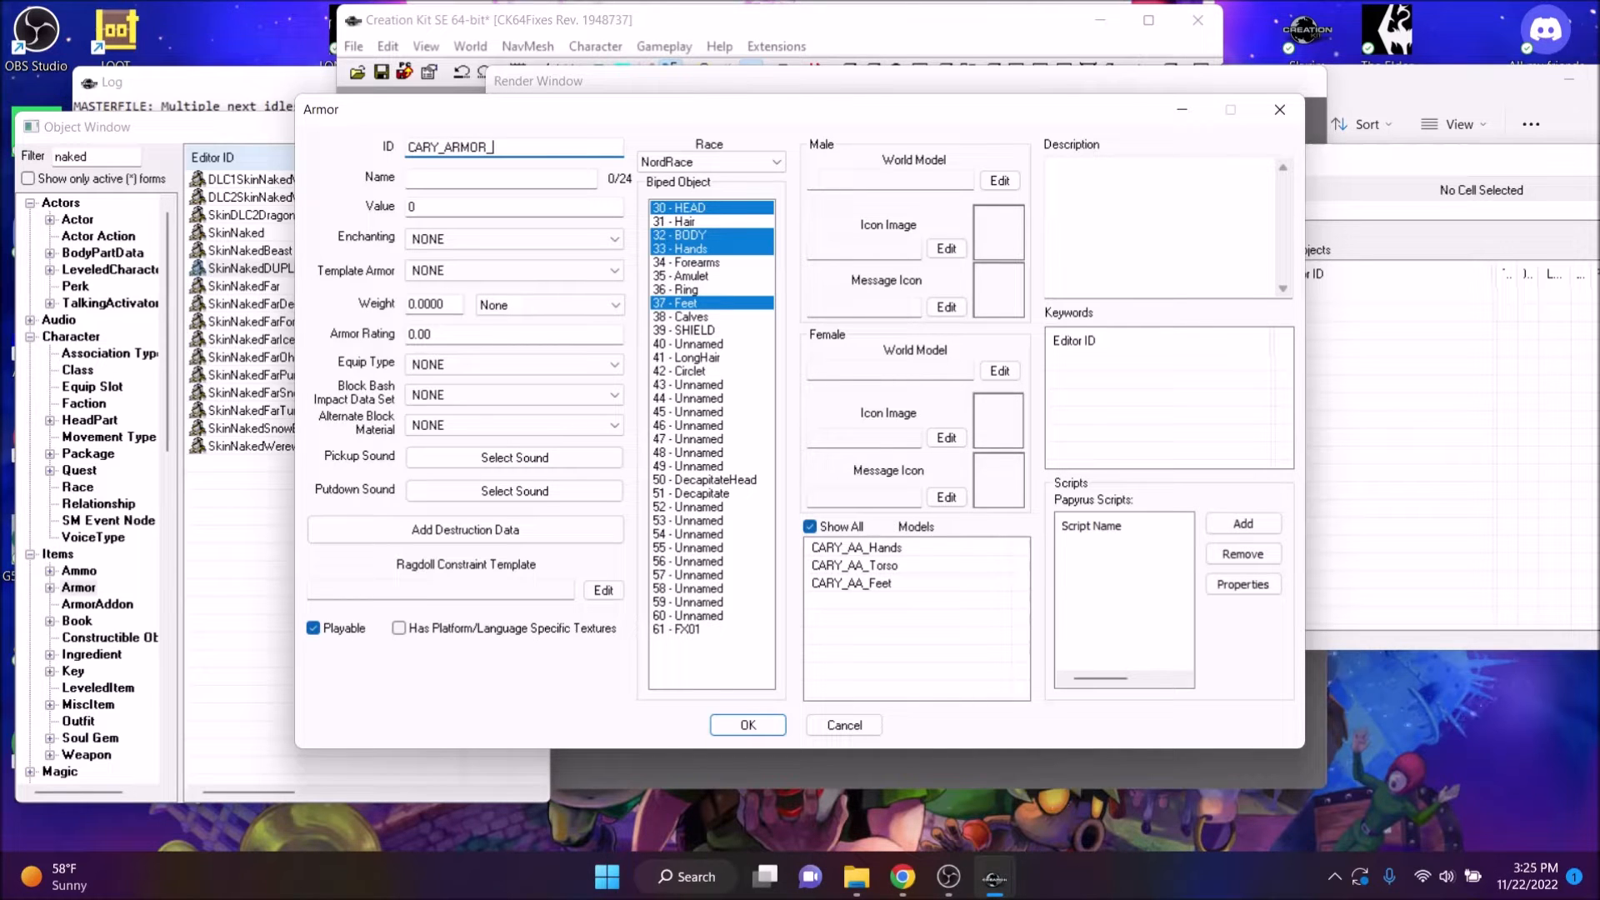
pyautogui.write('NakedSkin')
pyautogui.press('Return')
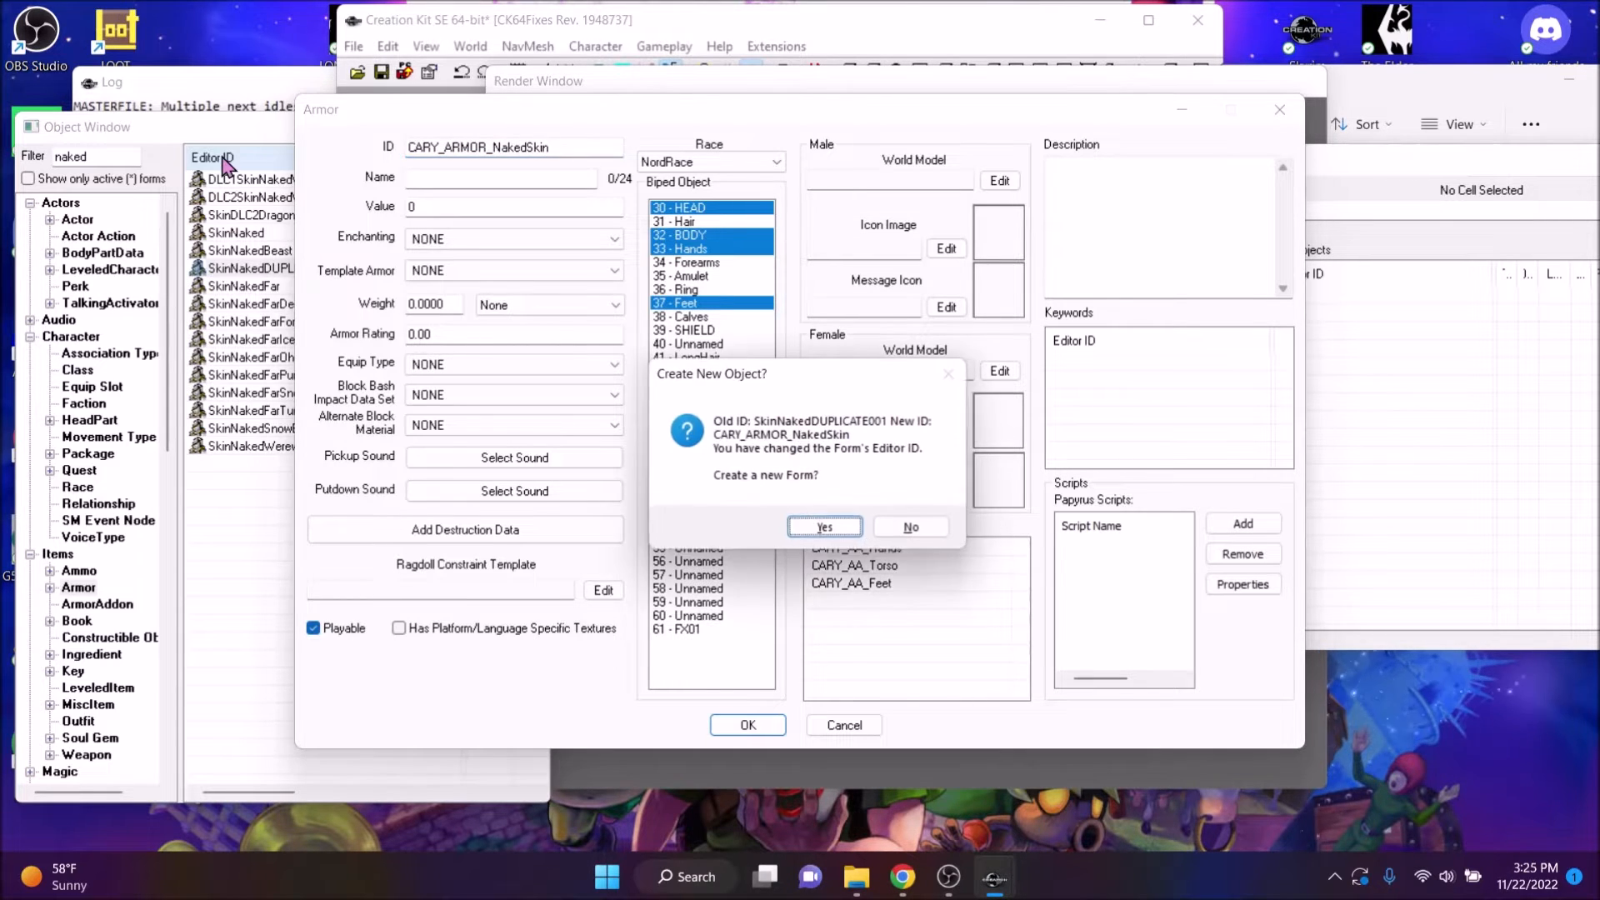
pyautogui.click(914, 524)
pyautogui.click(885, 517)
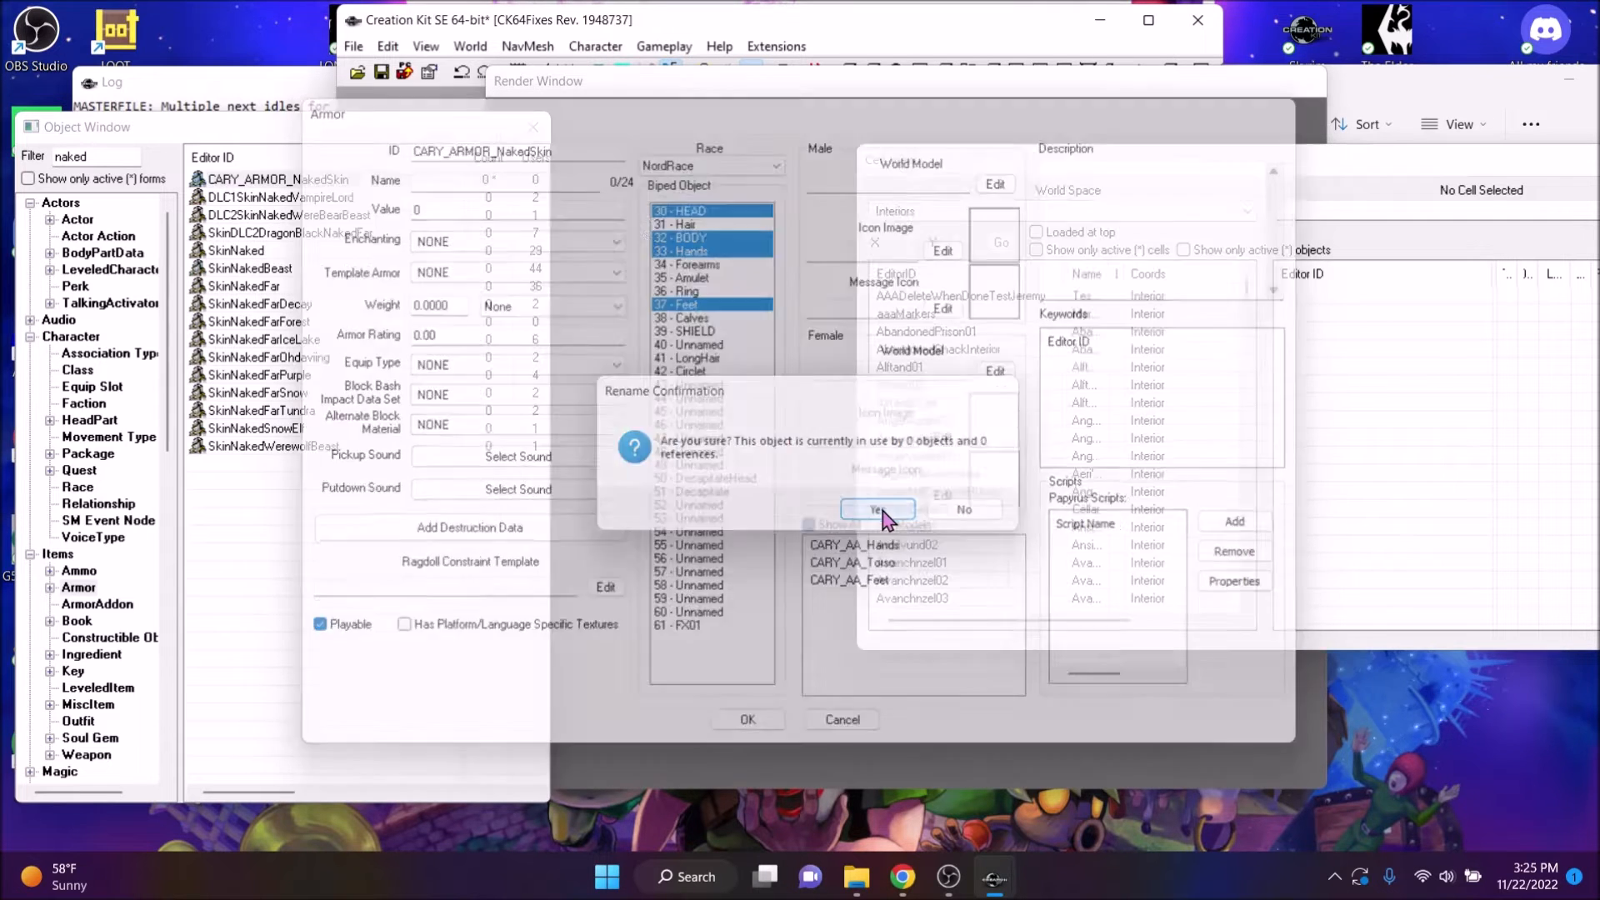
# Reopen CARY_ARMOR_NakedSkin, turn off its Playable option and accept the changes
pyautogui.click(261, 180)
pyautogui.doubleClick(261, 180)
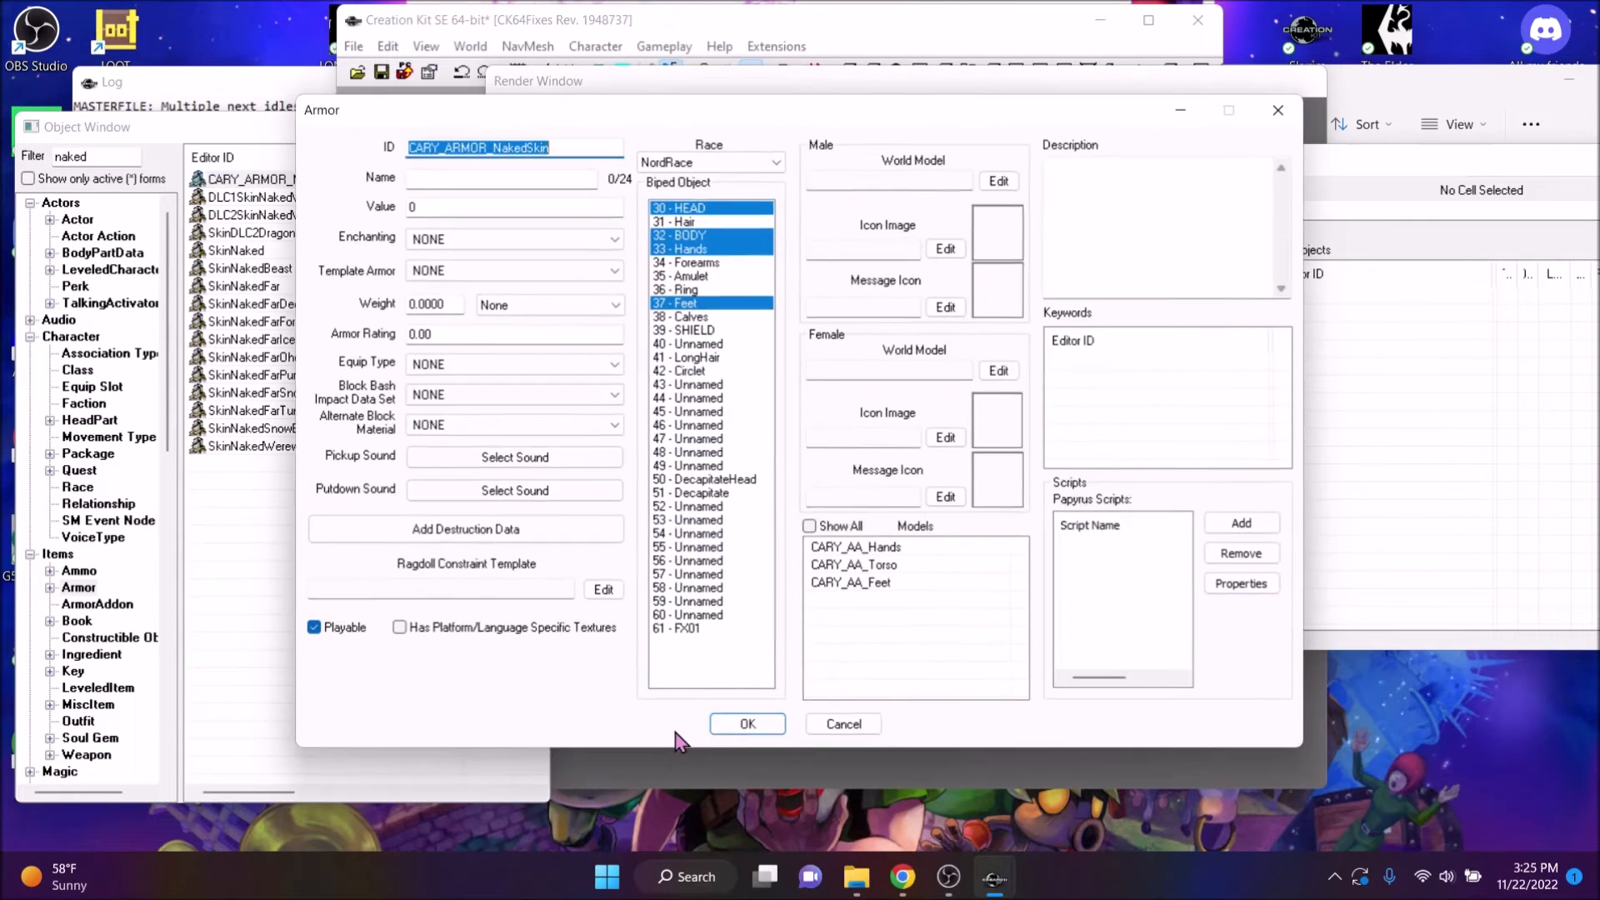
pyautogui.click(345, 634)
pyautogui.click(747, 724)
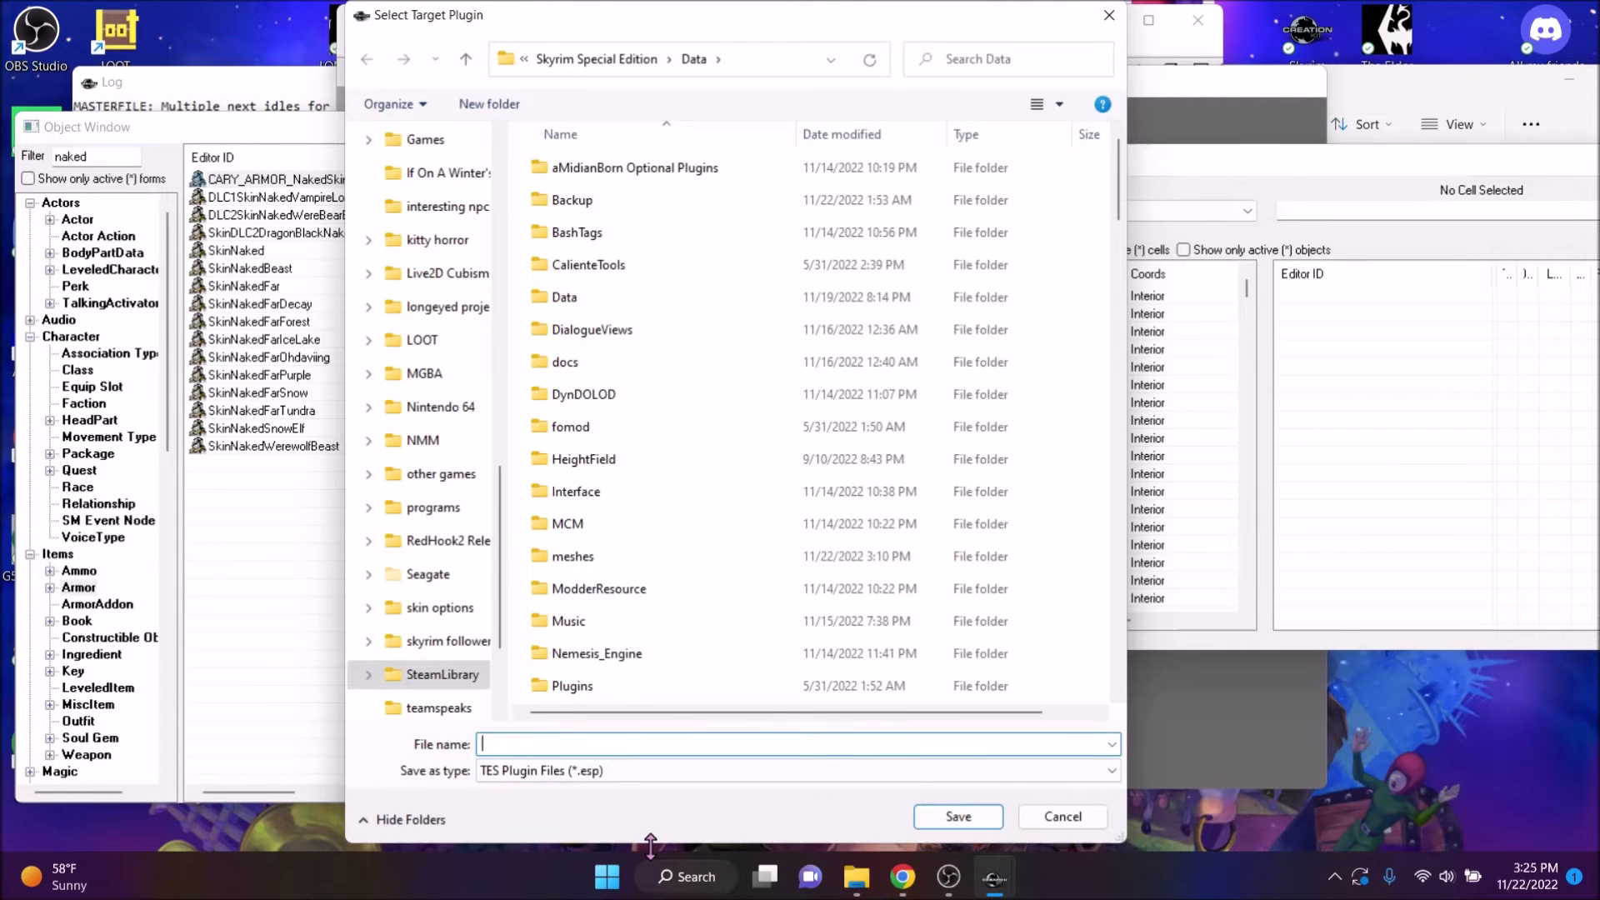
# Save the plugin in the Data folder under the file name Rabbitt's Caryalind
pyautogui.write('Rab')
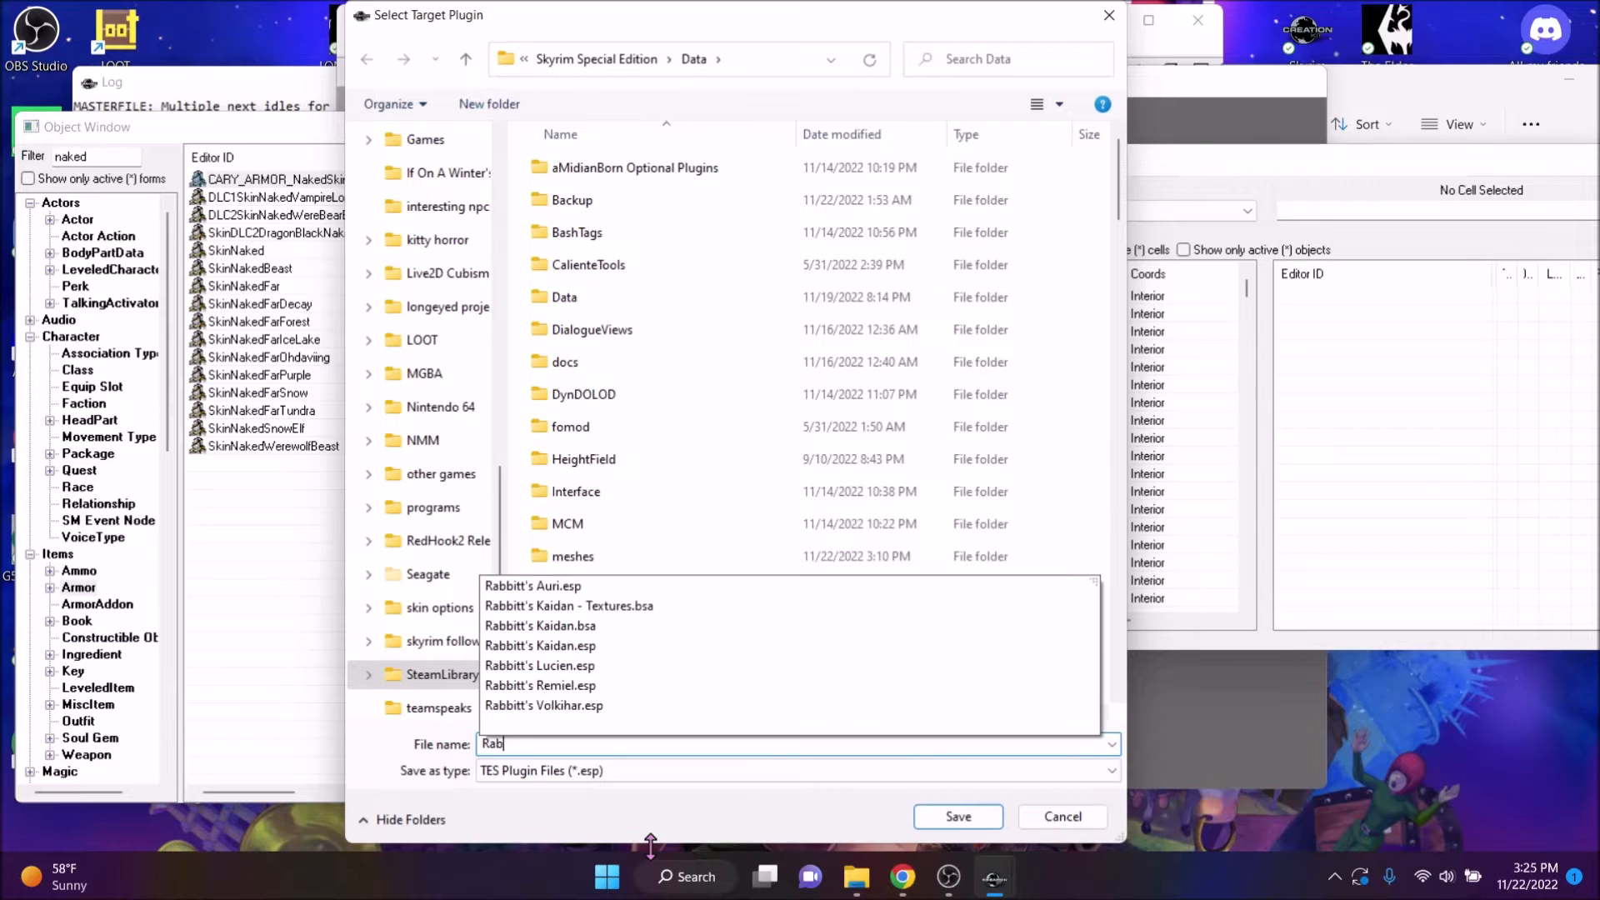
pyautogui.write("bitt's Caryalind")
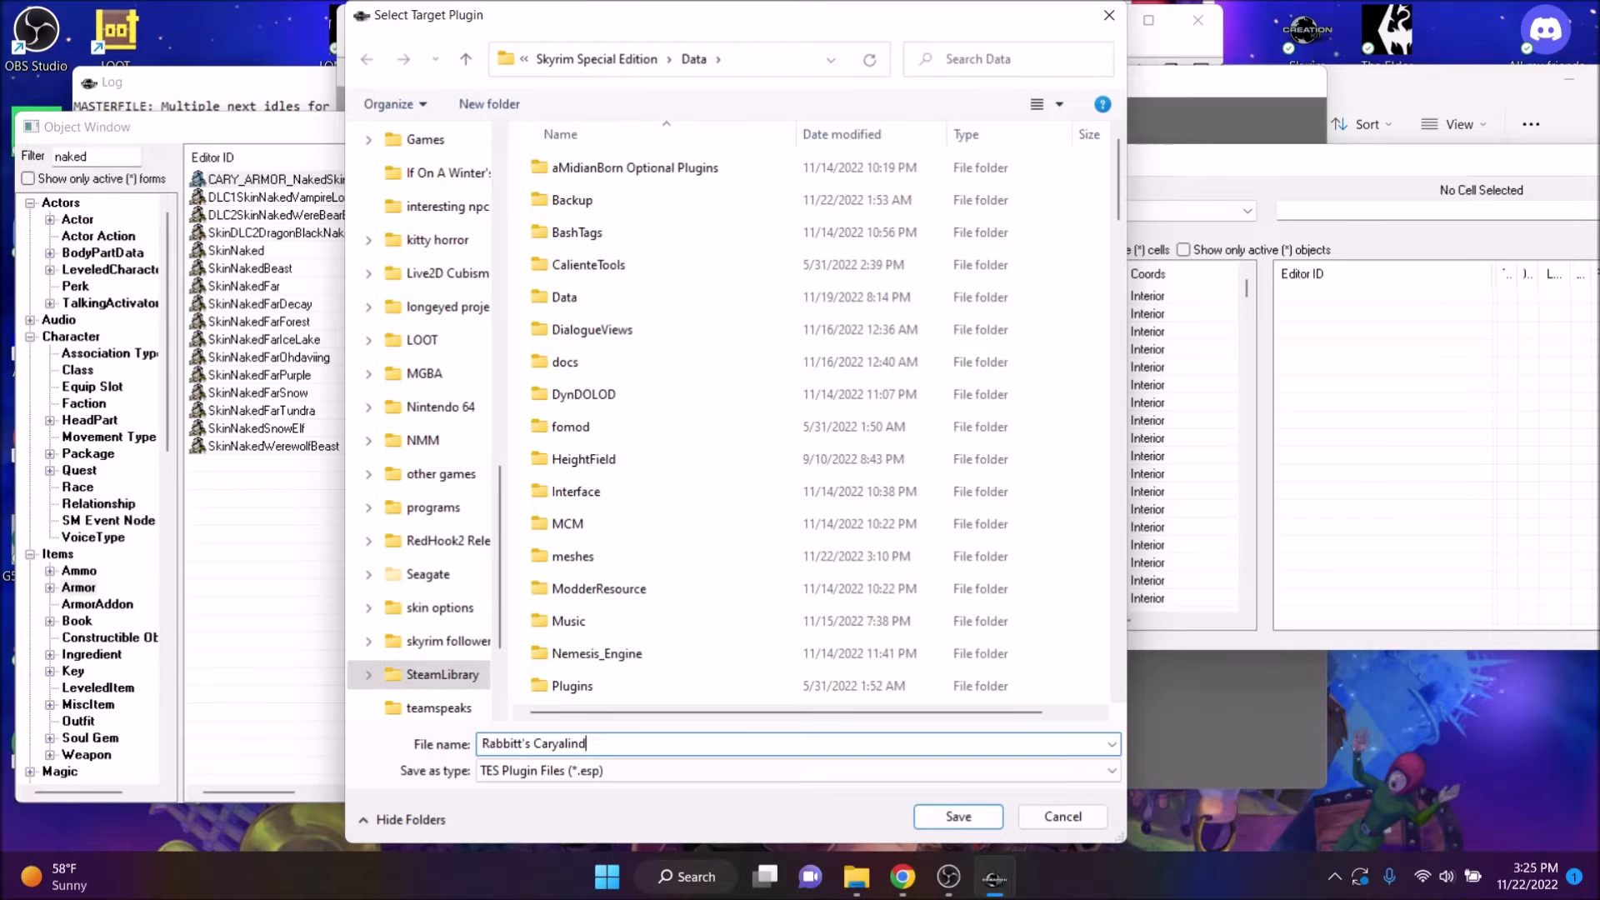
pyautogui.press('Return')
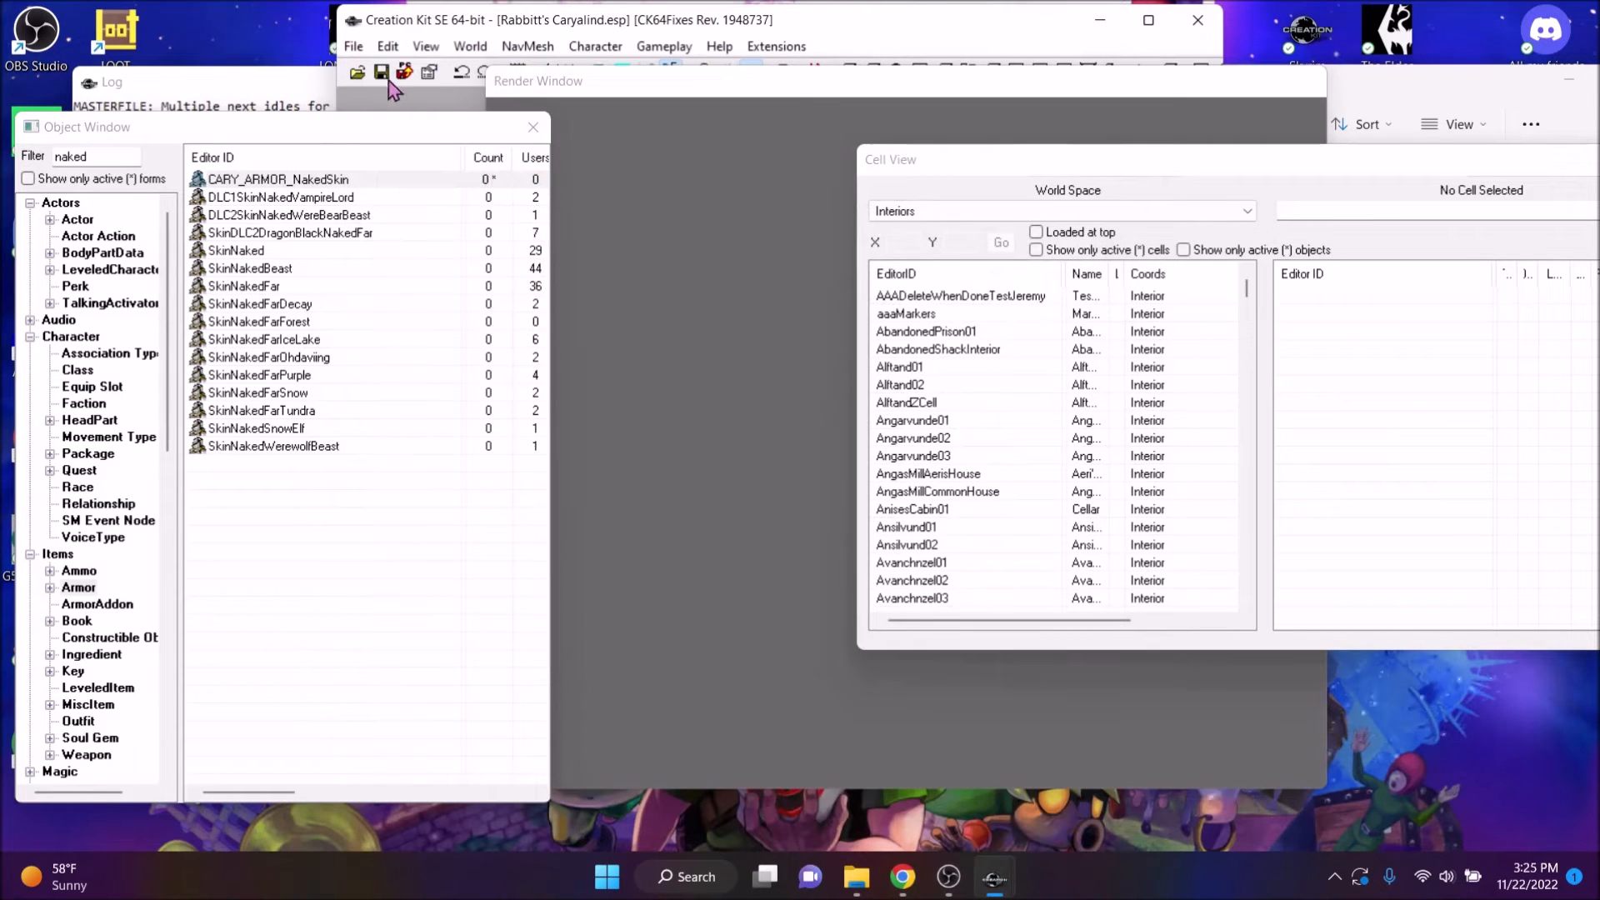
# Clear the form filter, list the HeadPart forms and duplicate BrowsMaleHumanoid11
pyautogui.click(120, 163)
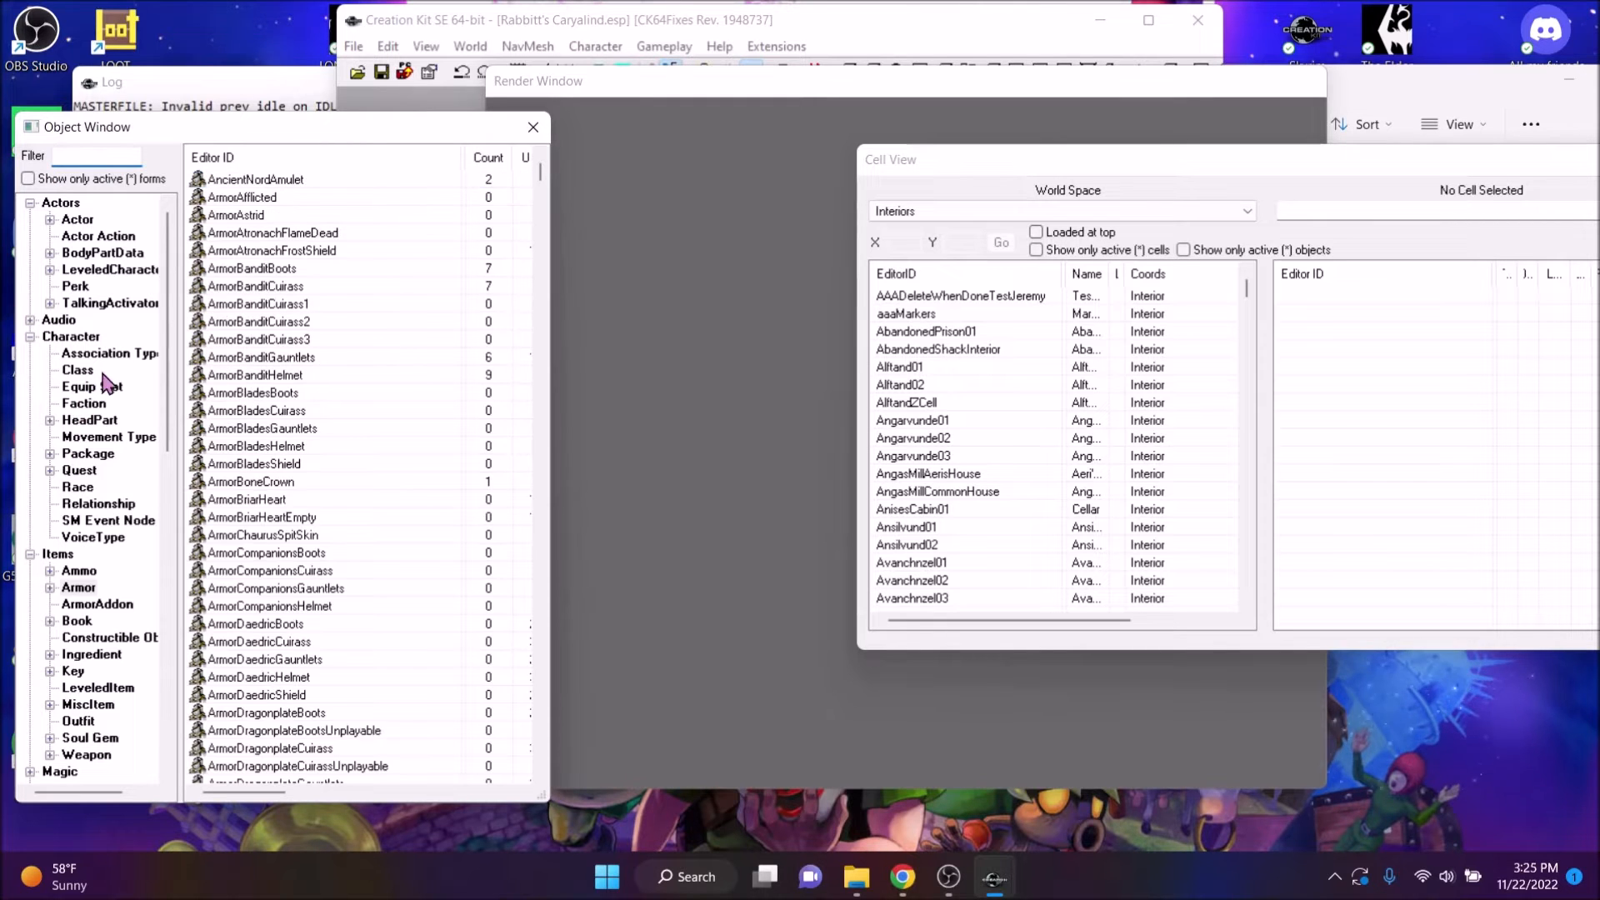
pyautogui.click(90, 420)
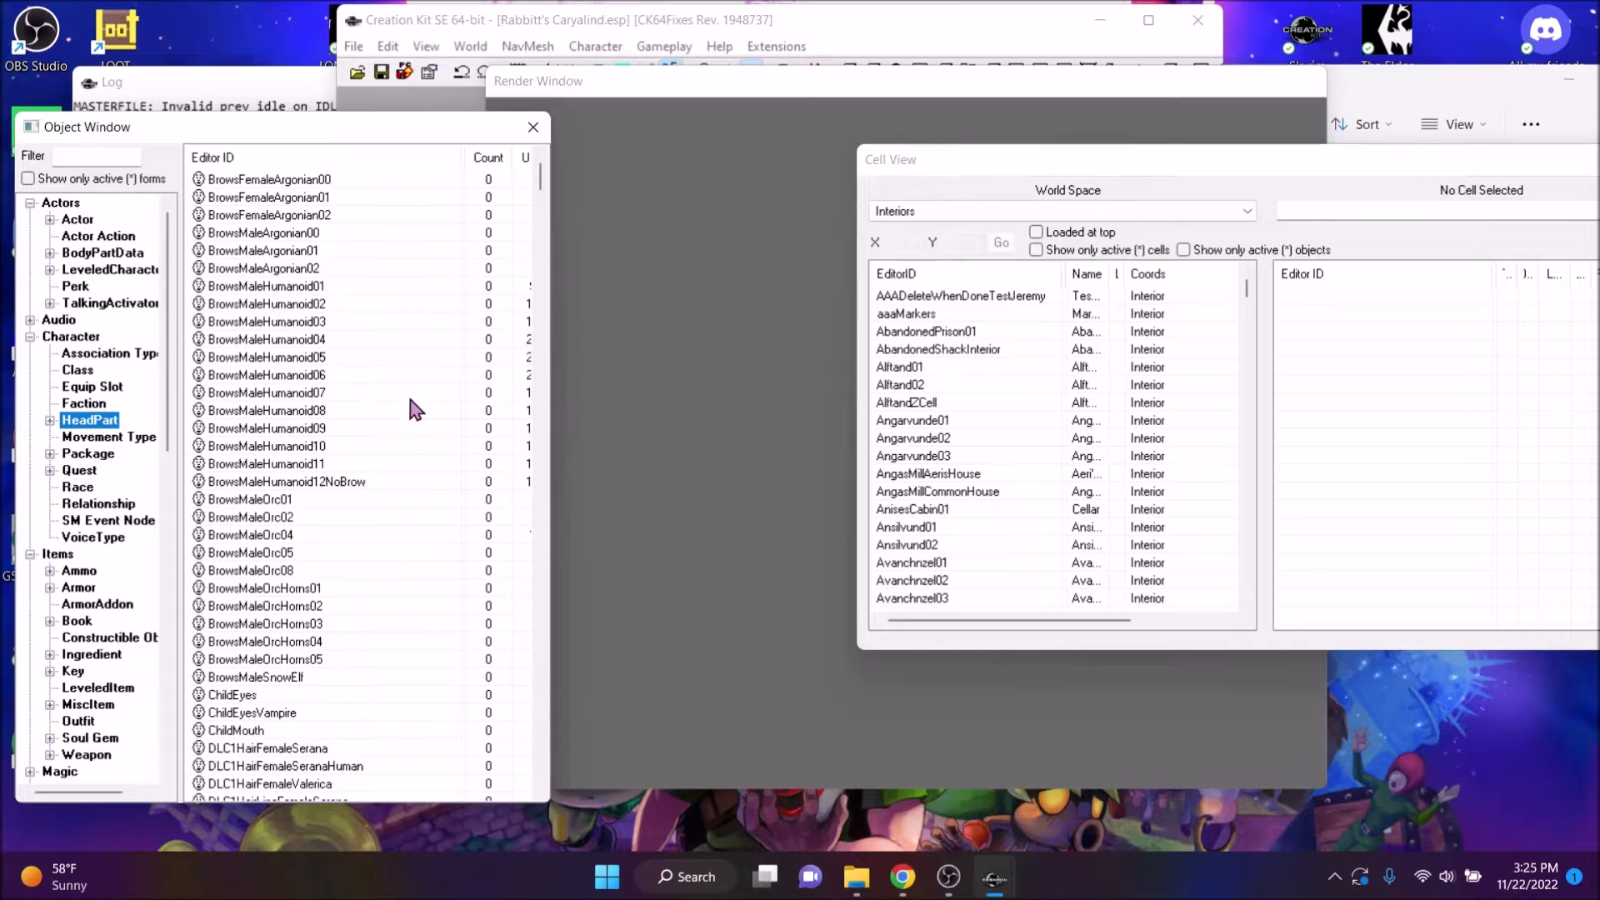
pyautogui.click(325, 464)
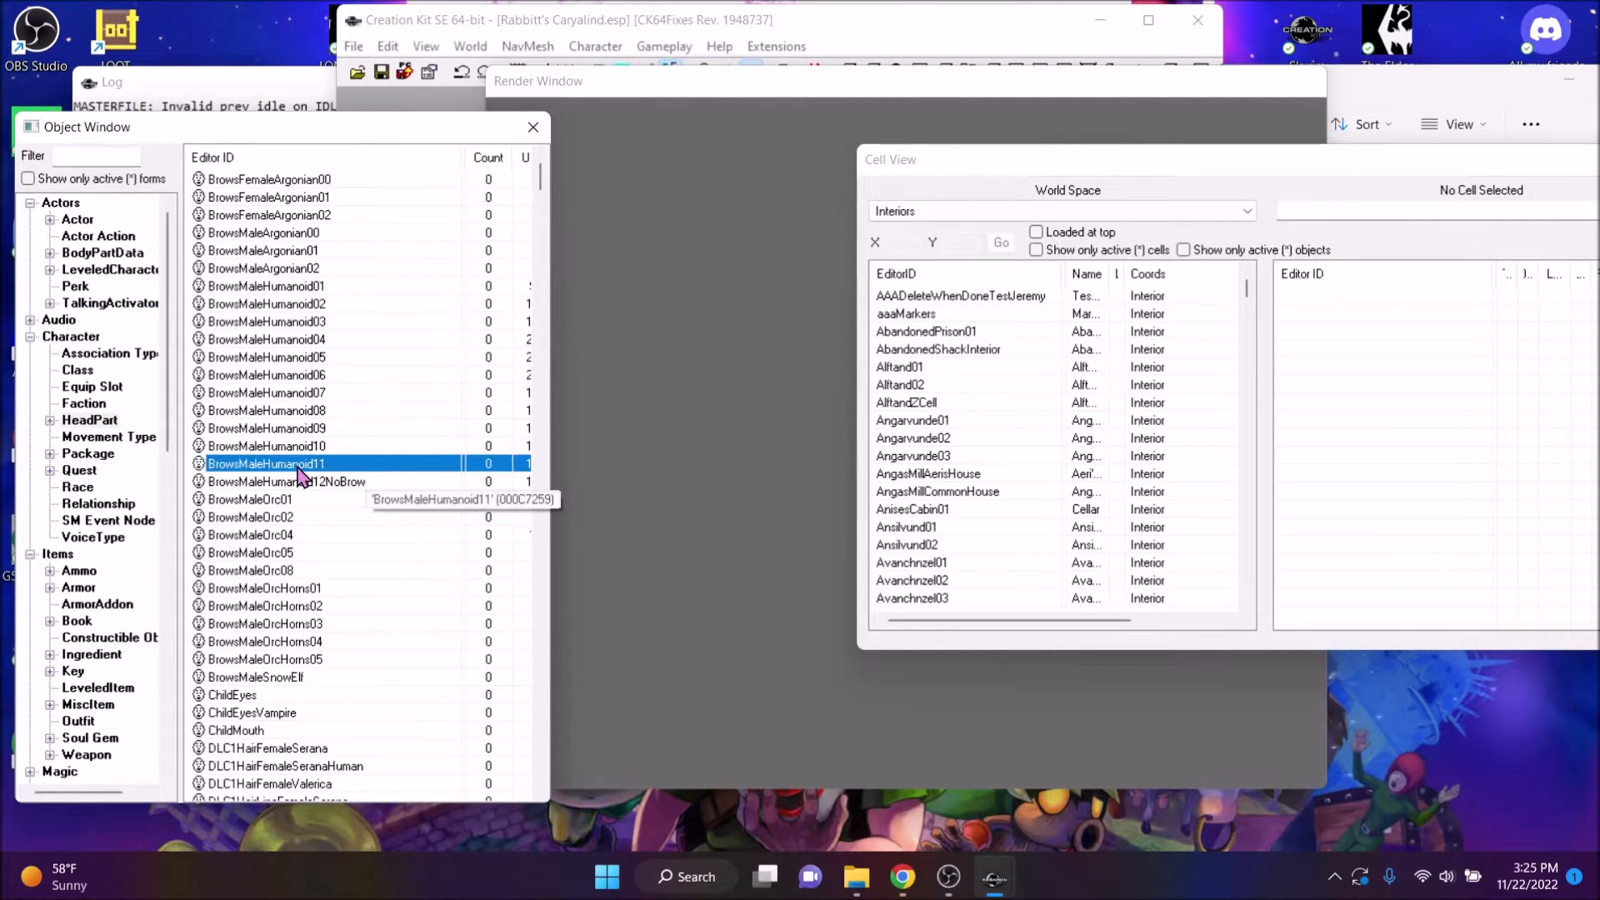
pyautogui.rightClick(297, 468)
pyautogui.click(375, 526)
pyautogui.click(350, 504)
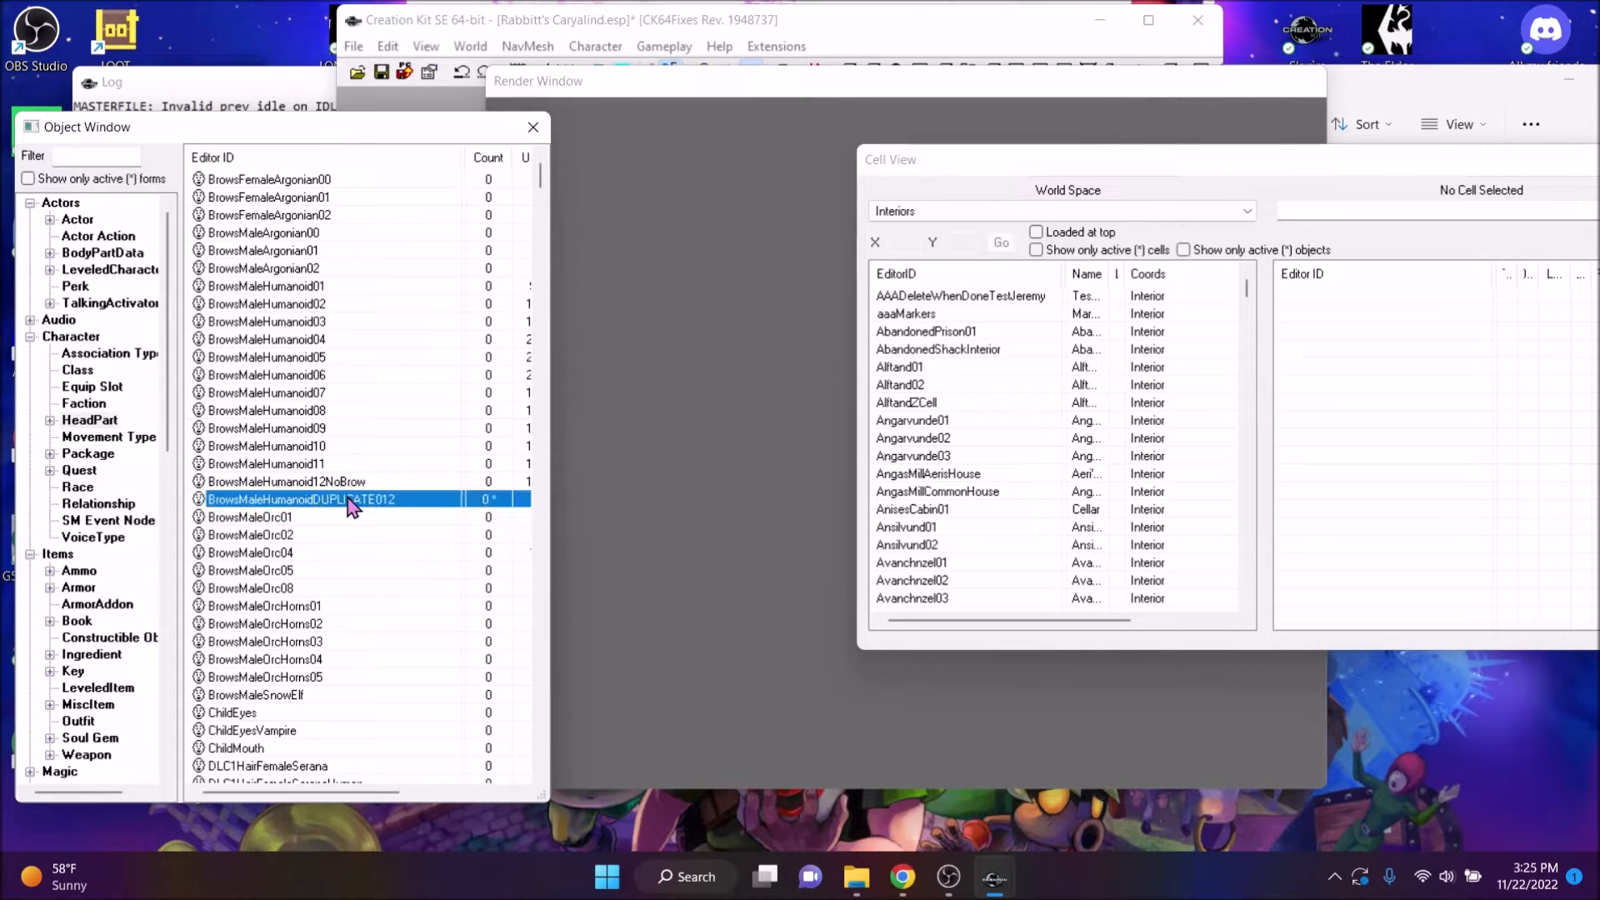
# Open the duplicated eyebrow head part, turn off Playable and set its ID to CARY_HP_Brow
pyautogui.doubleClick(353, 500)
pyautogui.click(545, 296)
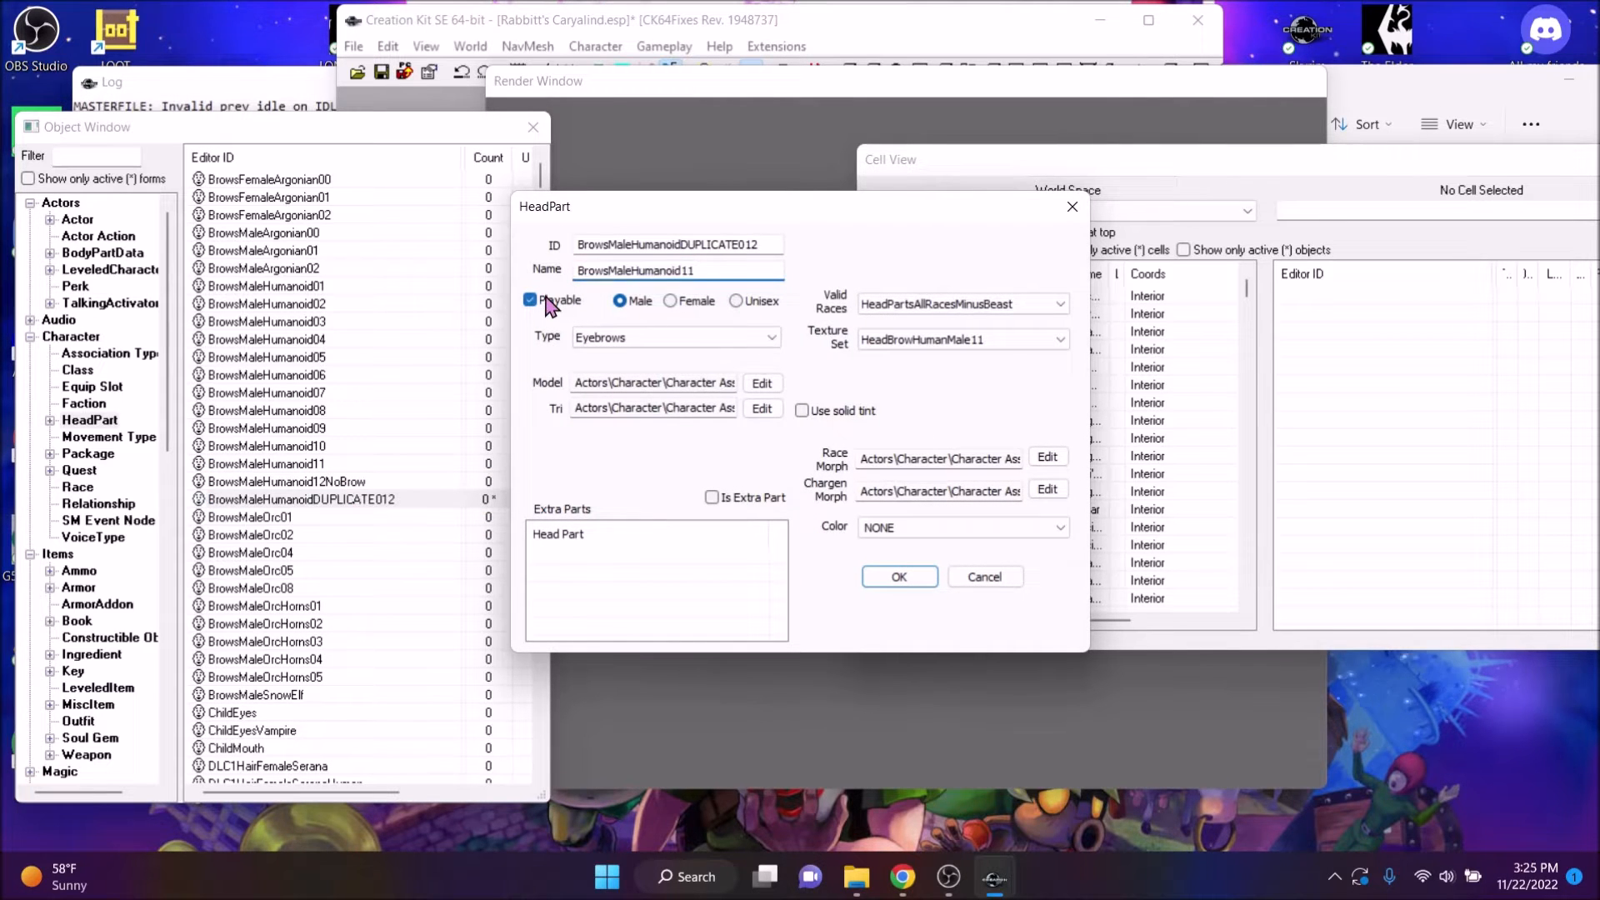
pyautogui.doubleClick(737, 244)
pyautogui.write('CARY_HP_Brow')
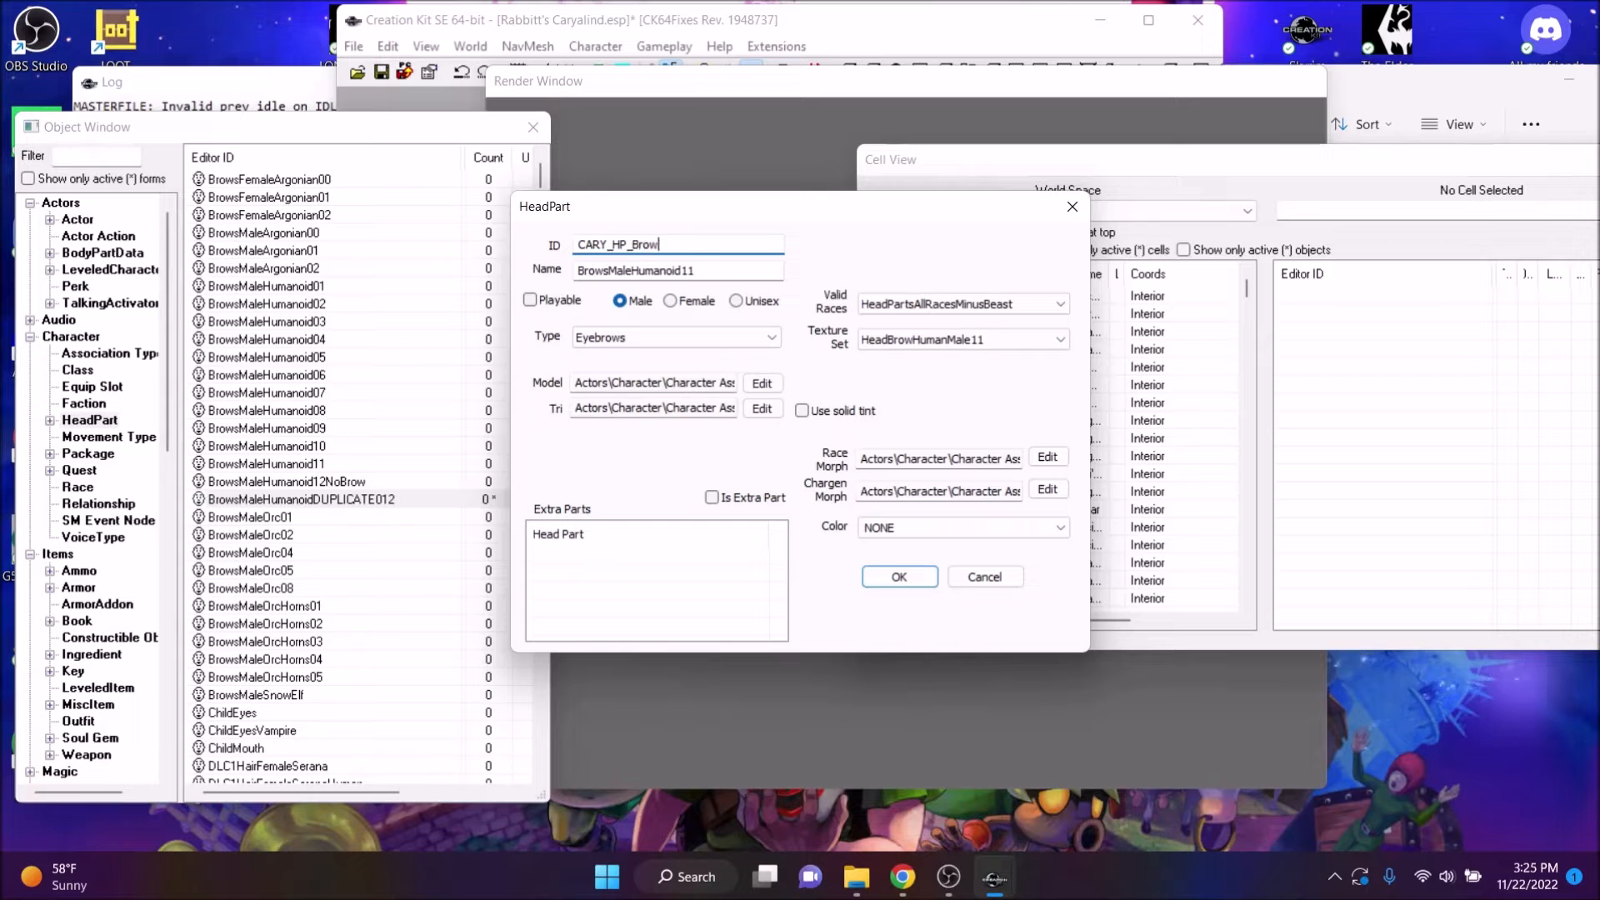
# Set the eyebrow head part's texture set to NONE
pyautogui.click(942, 340)
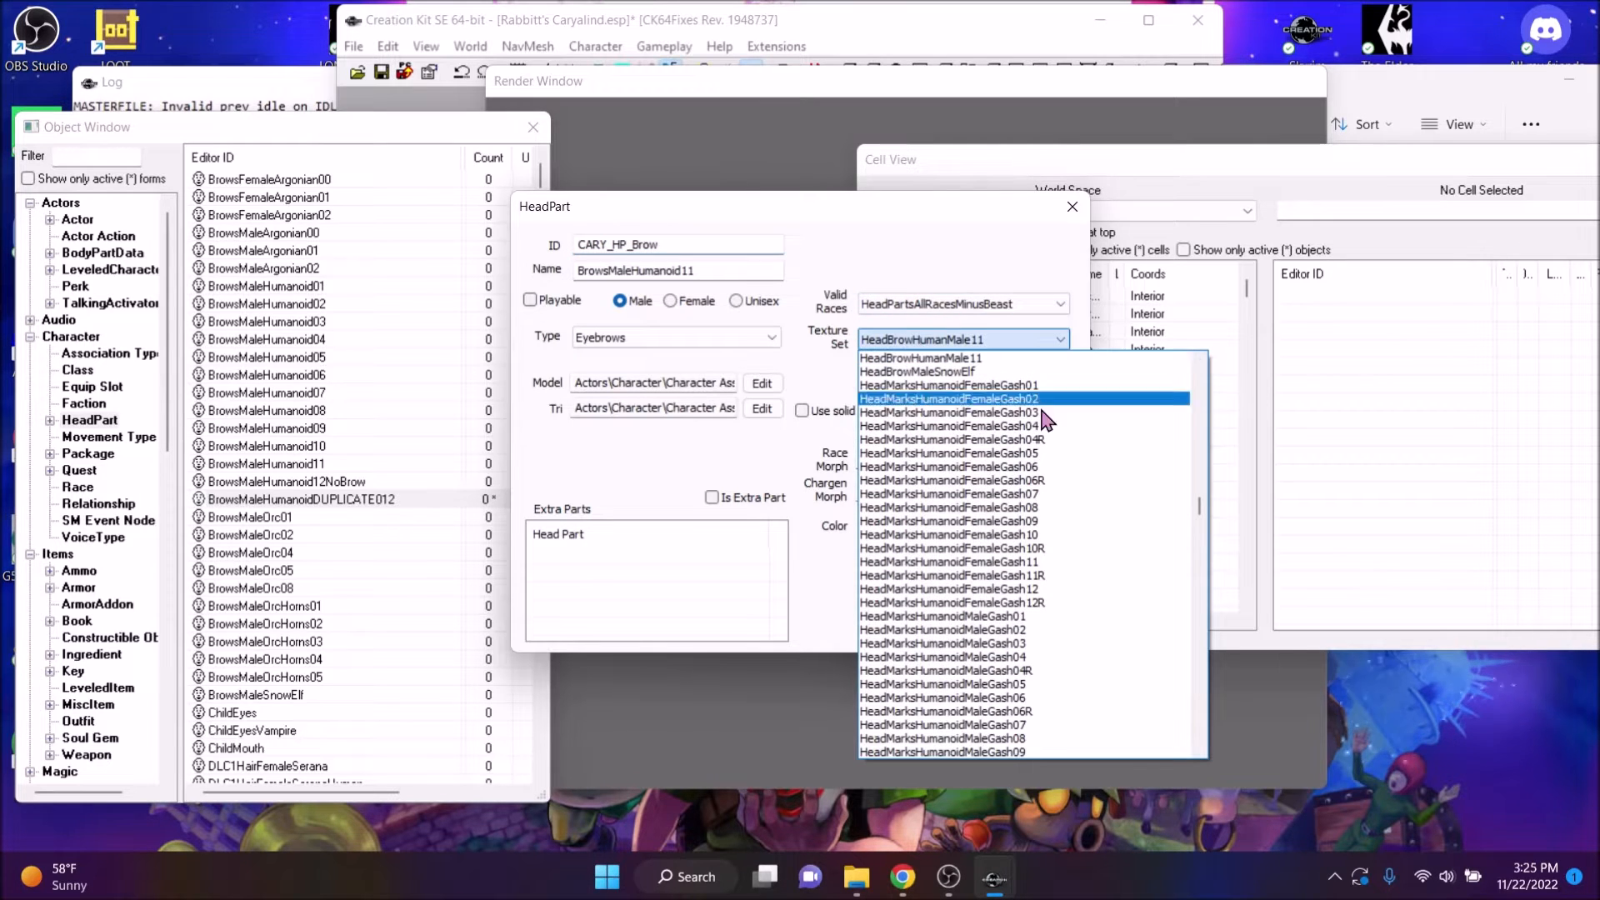
pyautogui.moveTo(1207, 525); pyautogui.dragTo(1185, 380)
pyautogui.click(1150, 358)
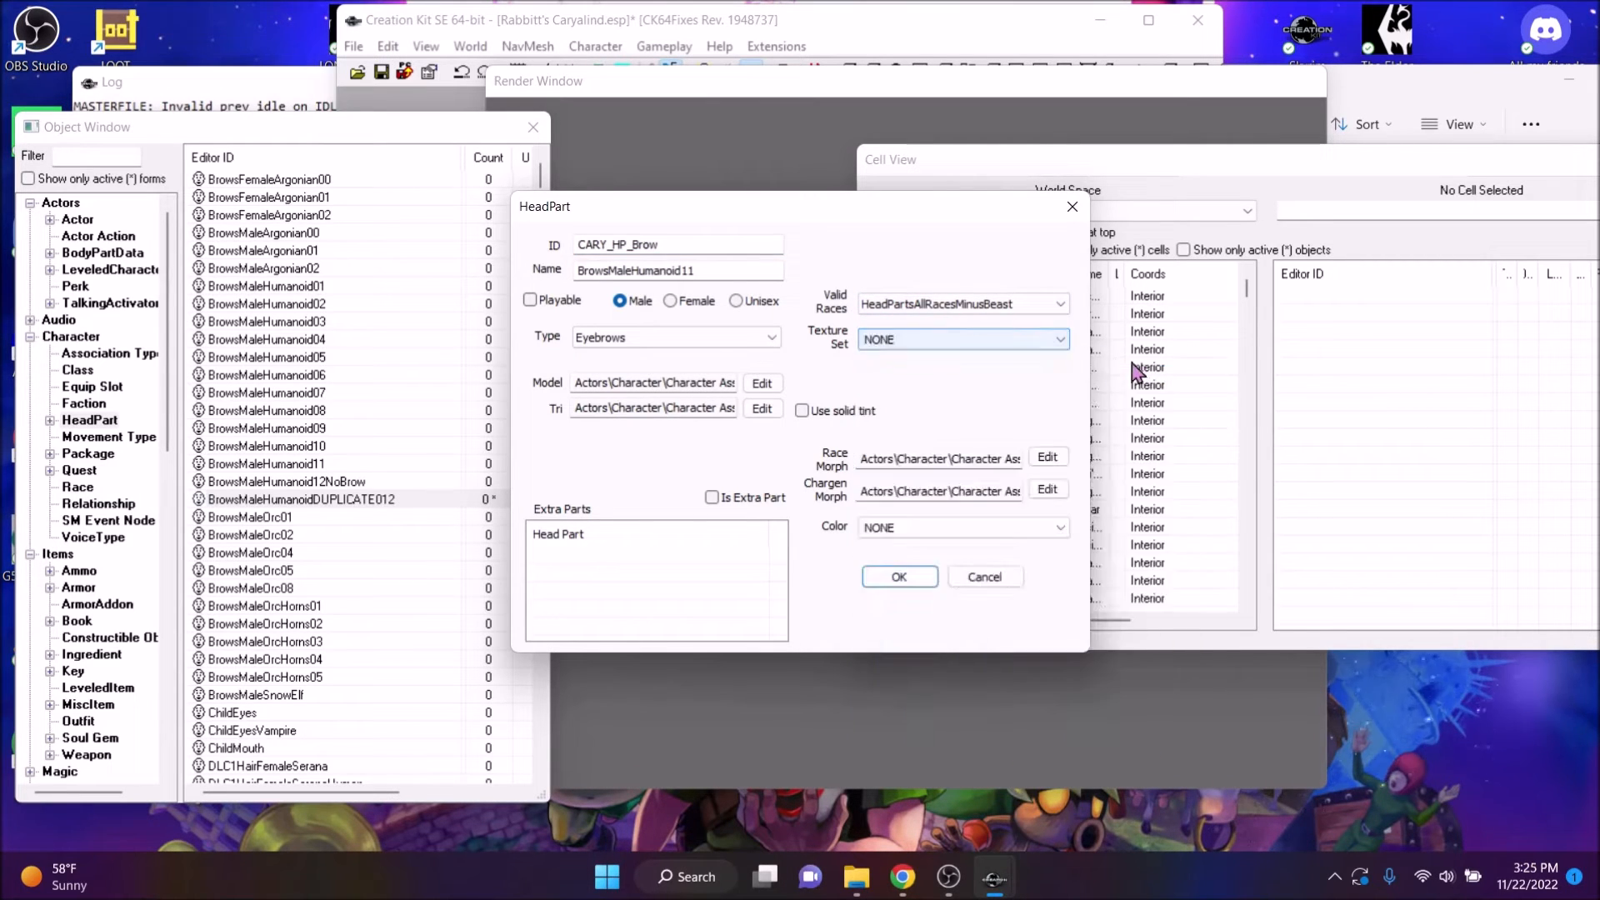
# Set the head part's model to malebrows.nif from the Rabbitt's Caryalind meshes folder
pyautogui.click(764, 385)
pyautogui.click(730, 279)
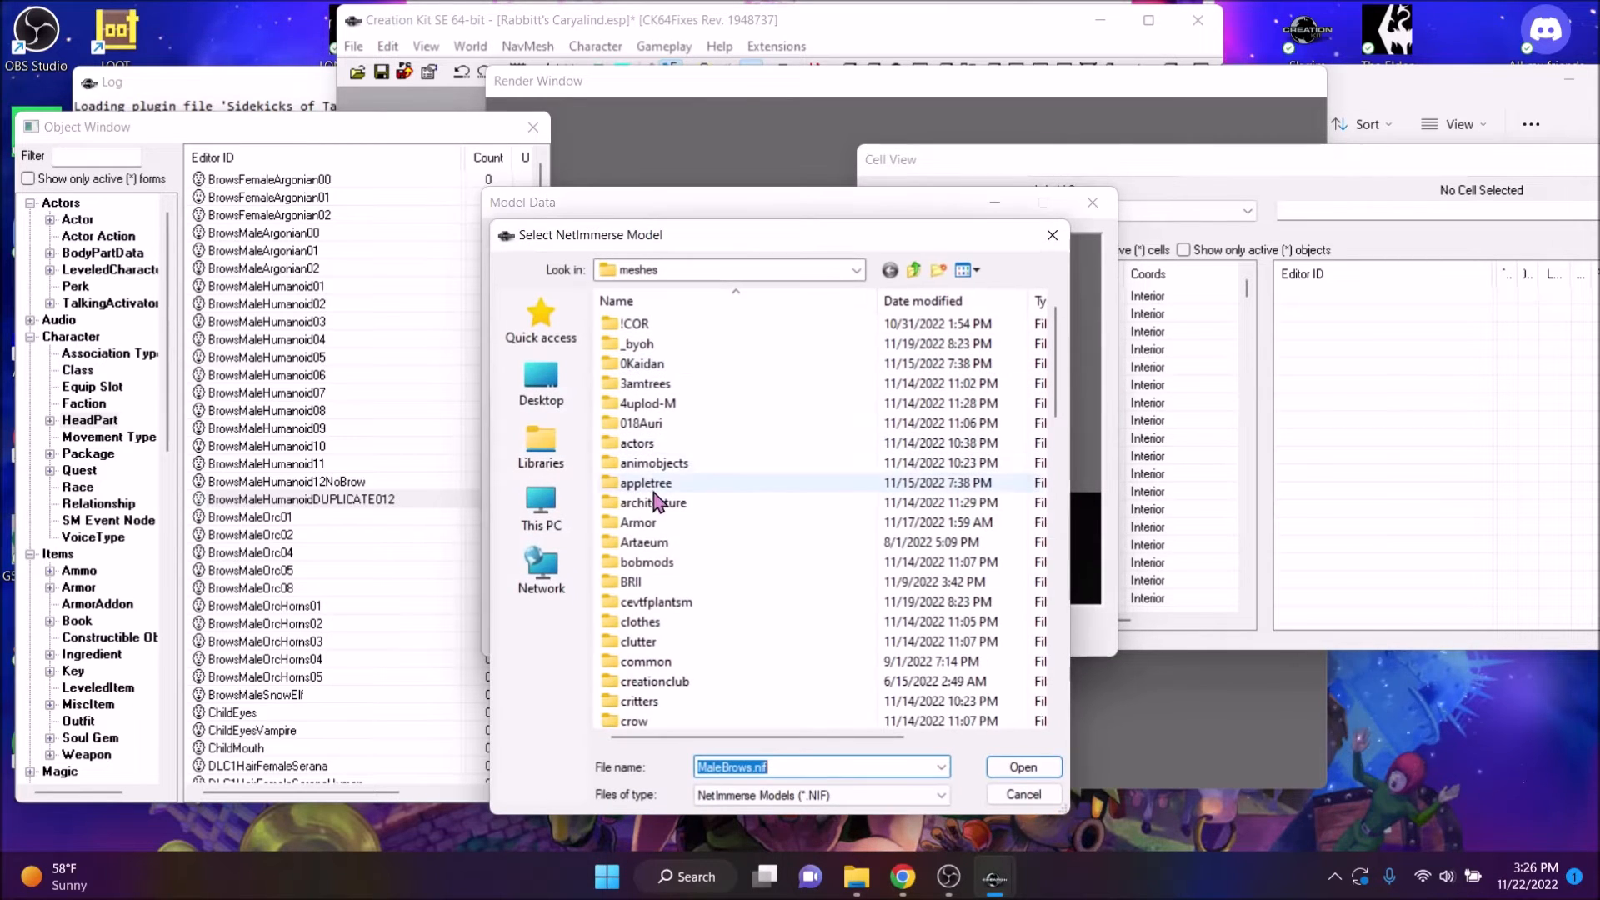
pyautogui.scroll(-7, 692, 590)
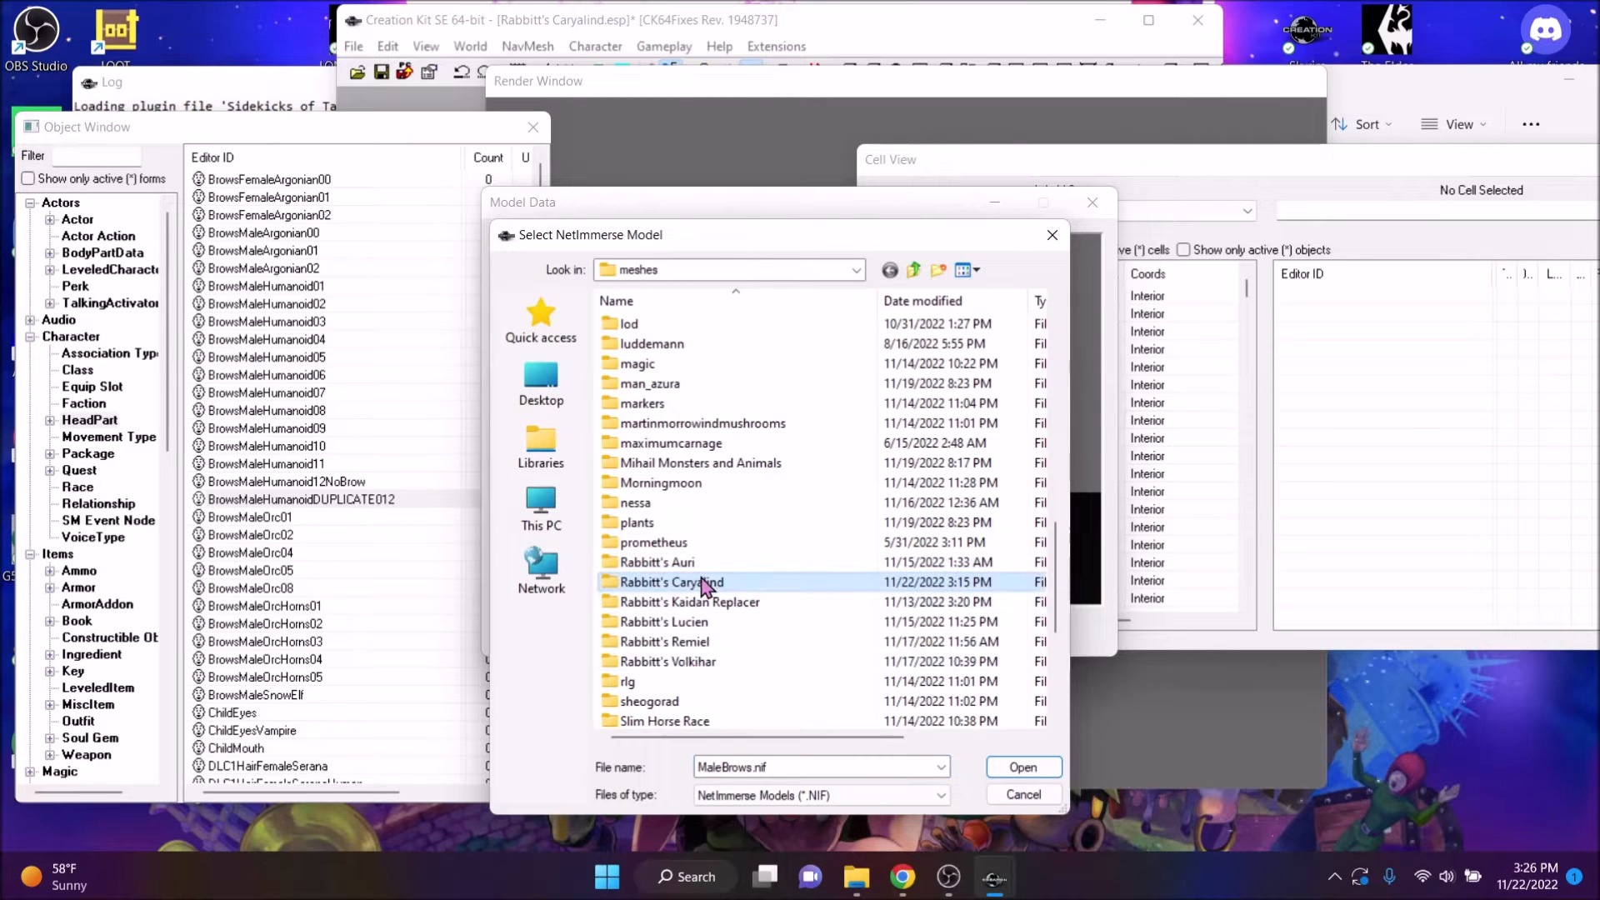
pyautogui.doubleClick(706, 582)
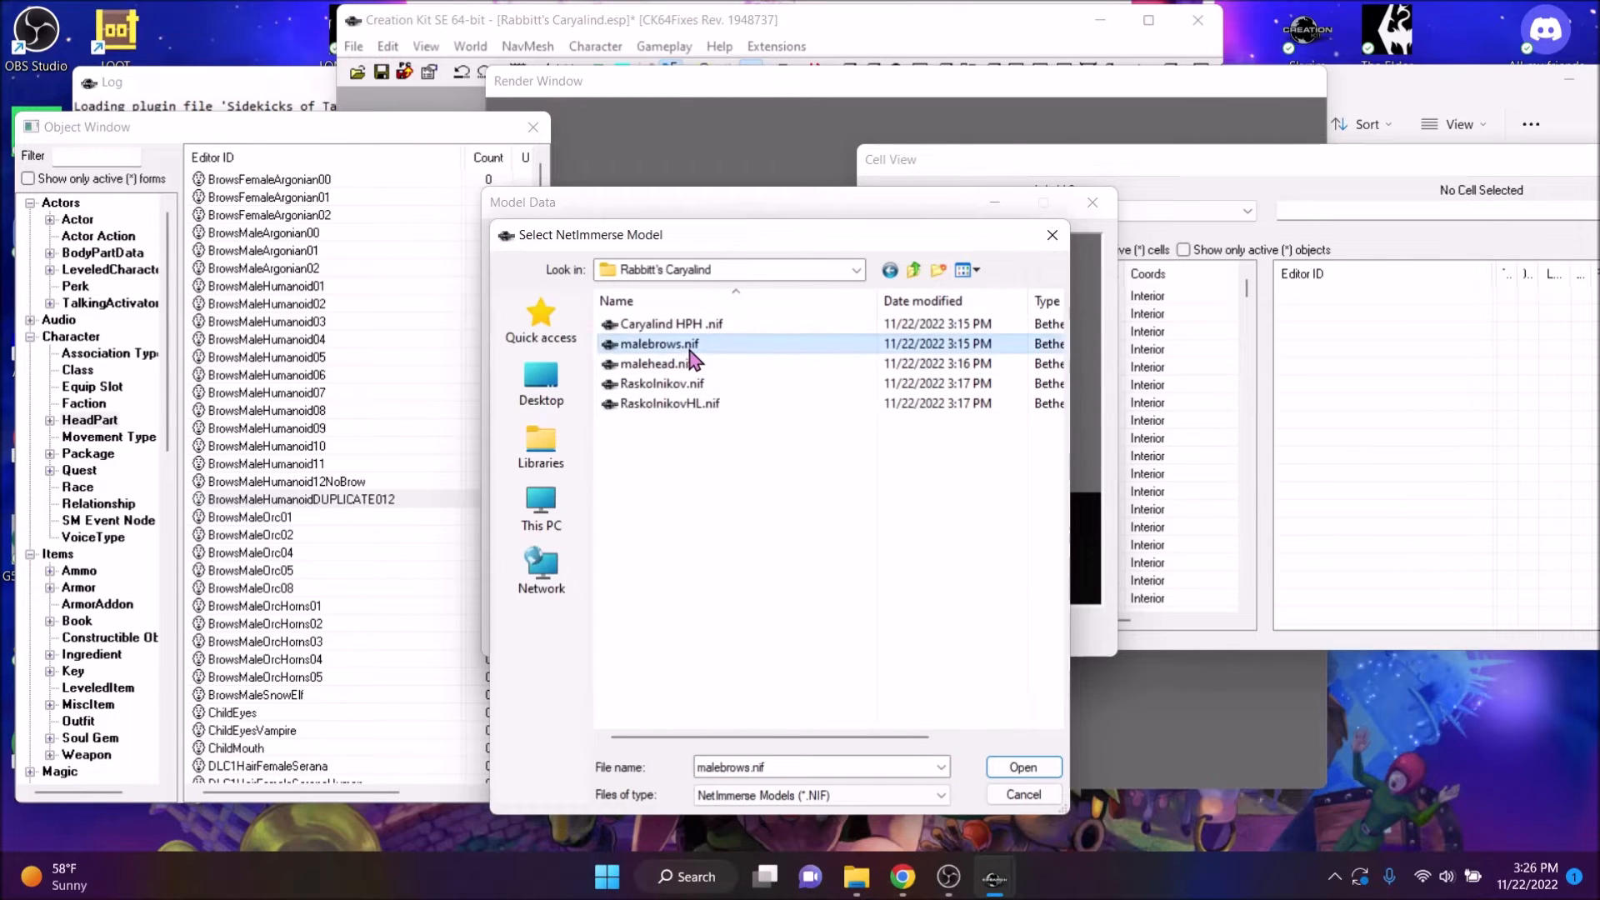
pyautogui.doubleClick(658, 343)
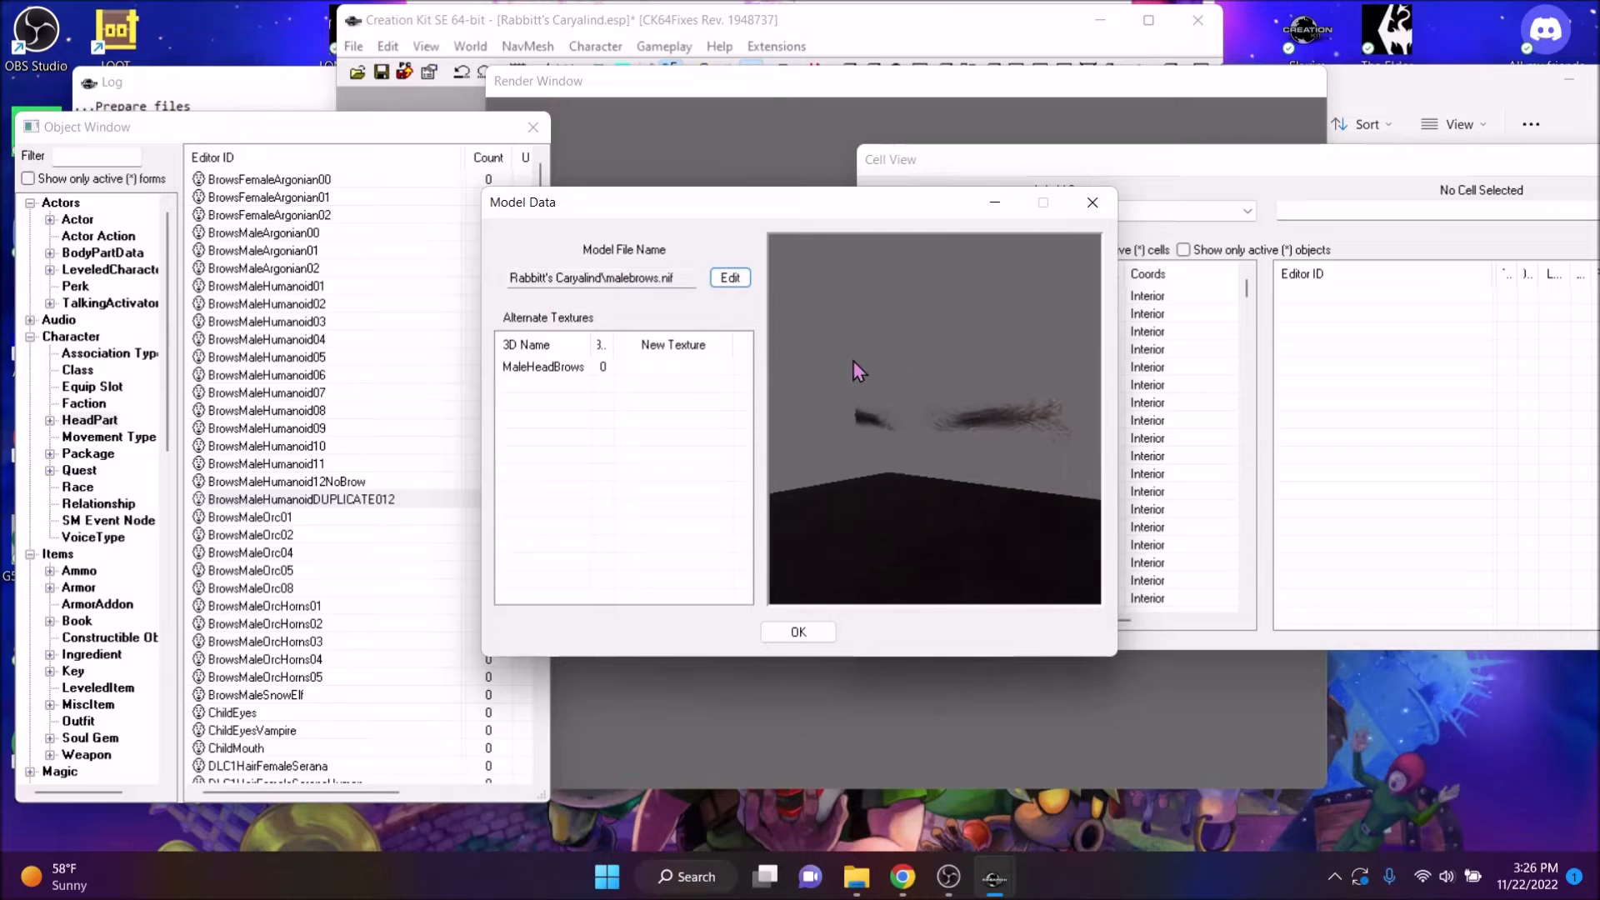
pyautogui.click(805, 631)
# Assign maleheadbrows.tri from the Rabbitt's Caryalind meshes folder as the head part's Tri file
pyautogui.click(762, 408)
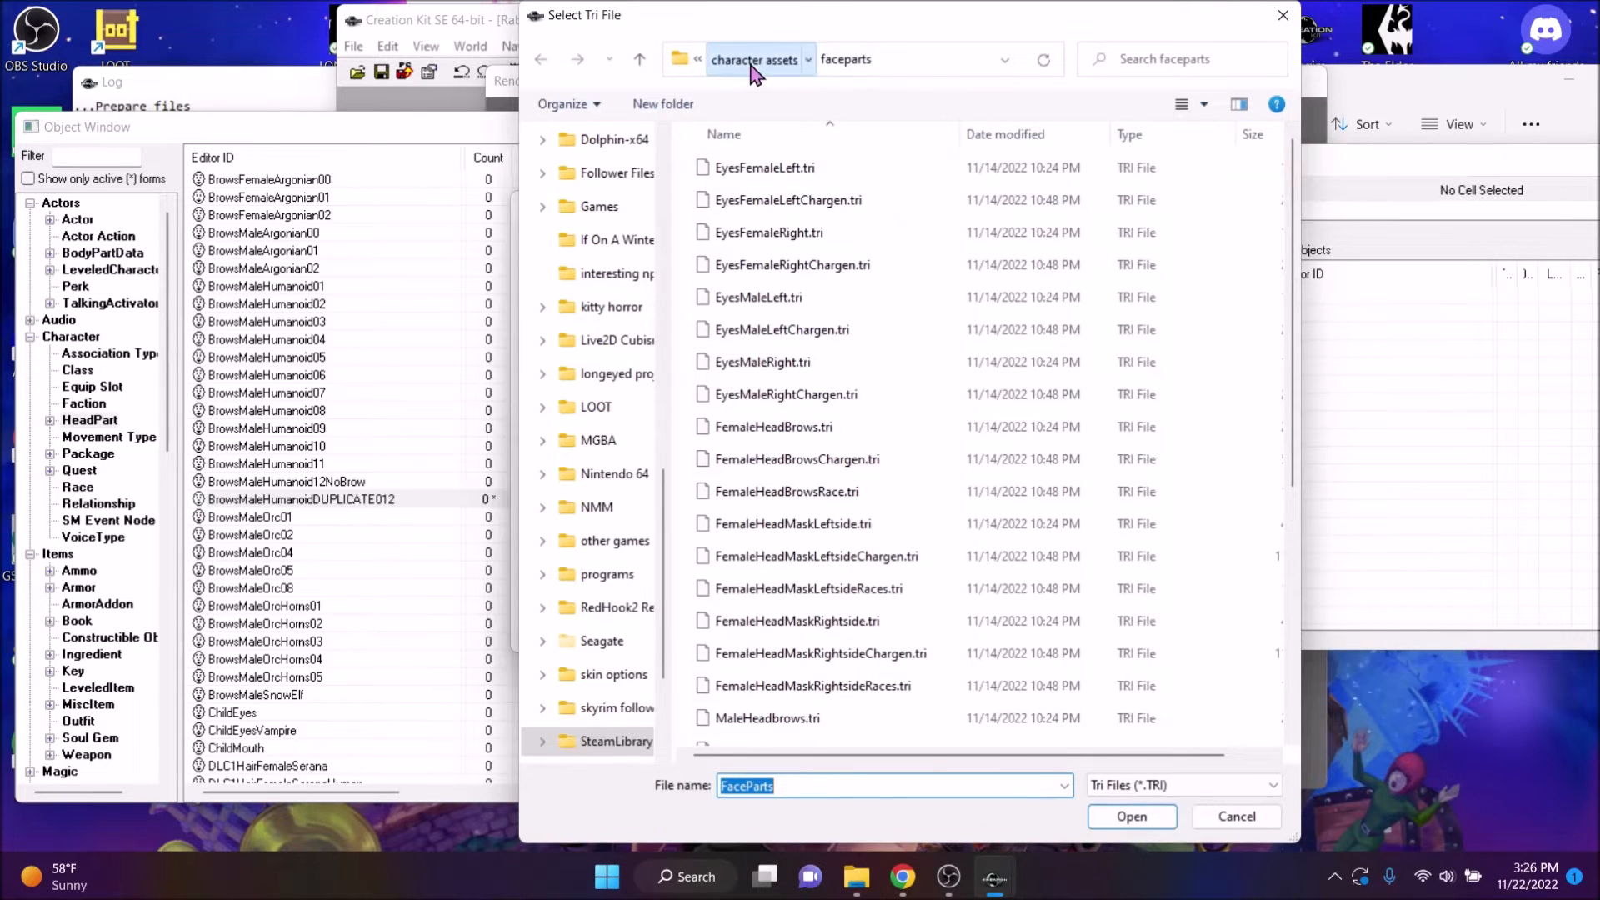
pyautogui.click(755, 60)
pyautogui.click(734, 60)
pyautogui.click(734, 60)
pyautogui.scroll(-4, 821, 527)
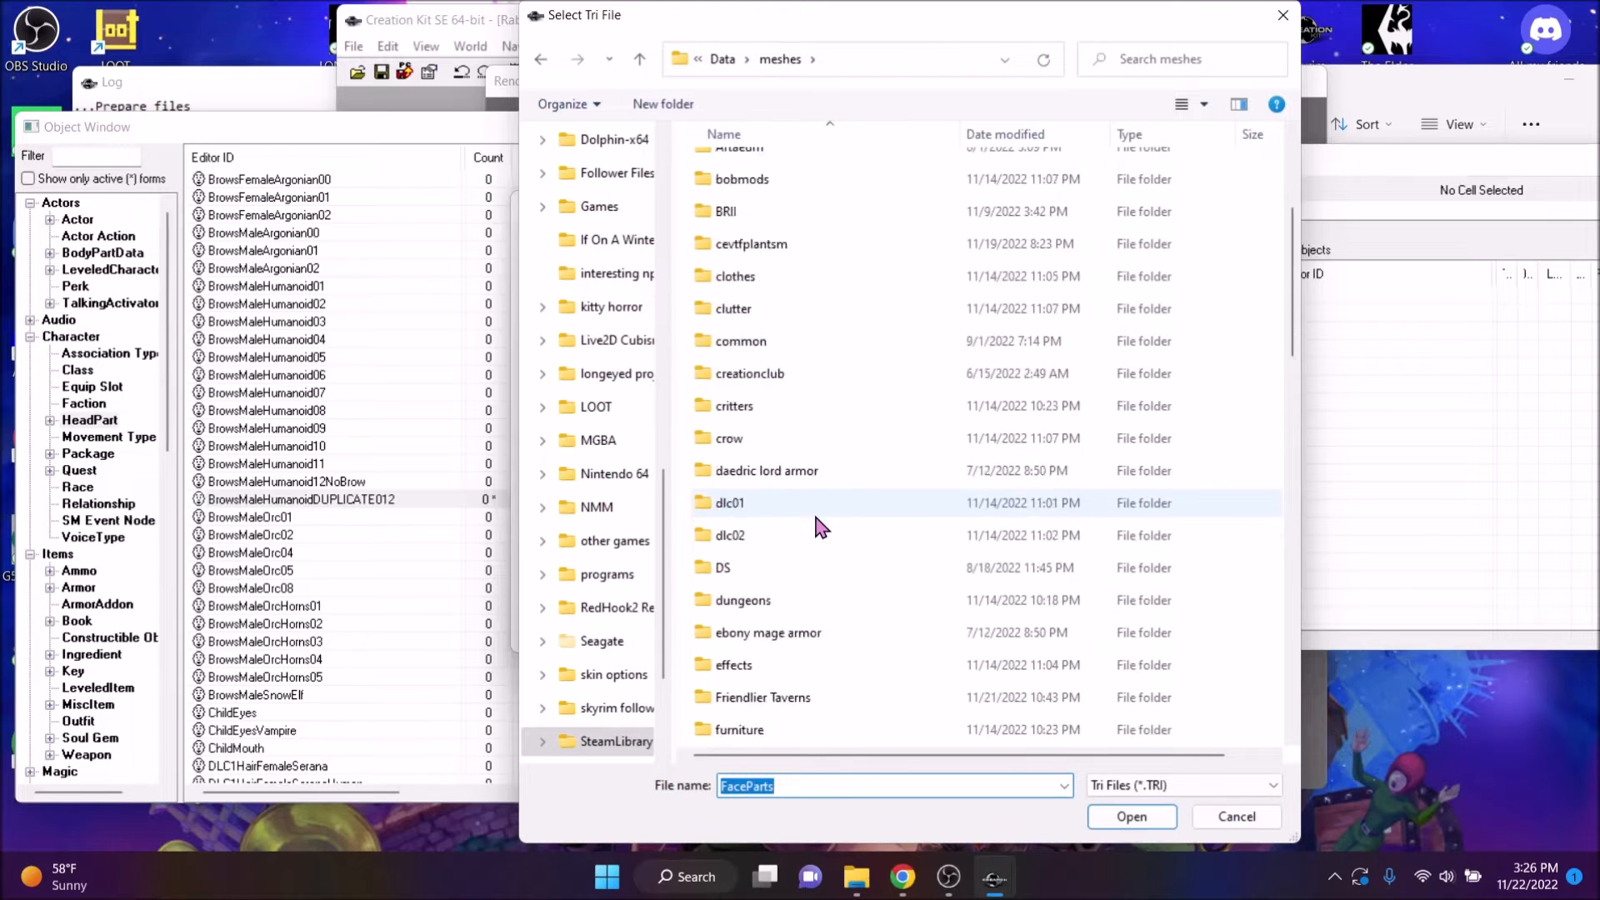
pyautogui.scroll(-10, 817, 526)
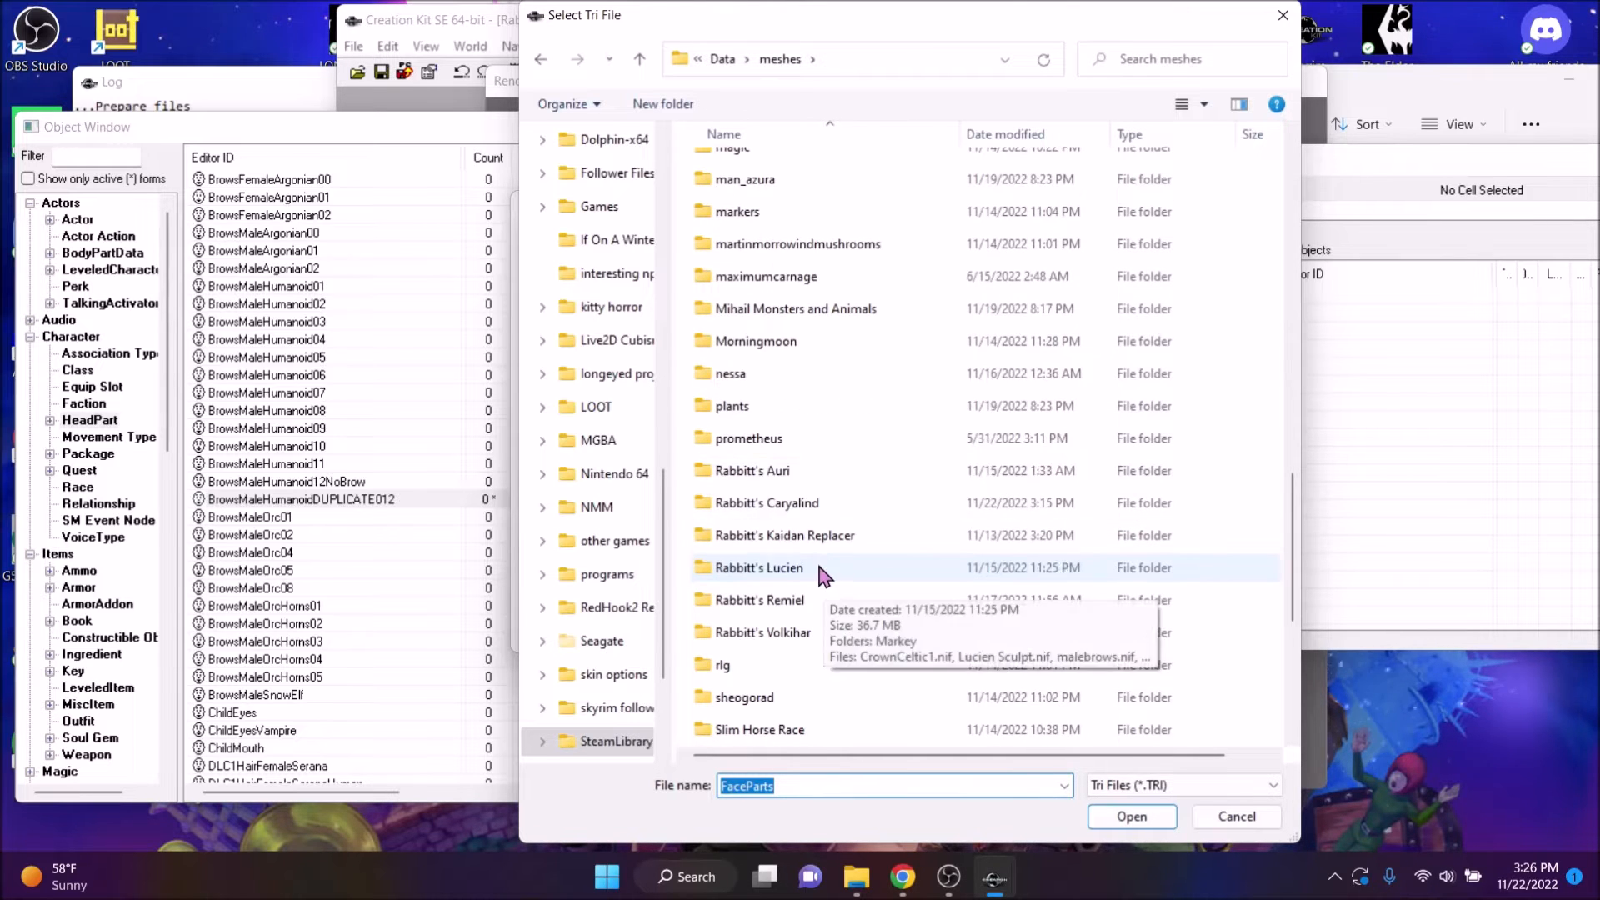
pyautogui.doubleClick(812, 503)
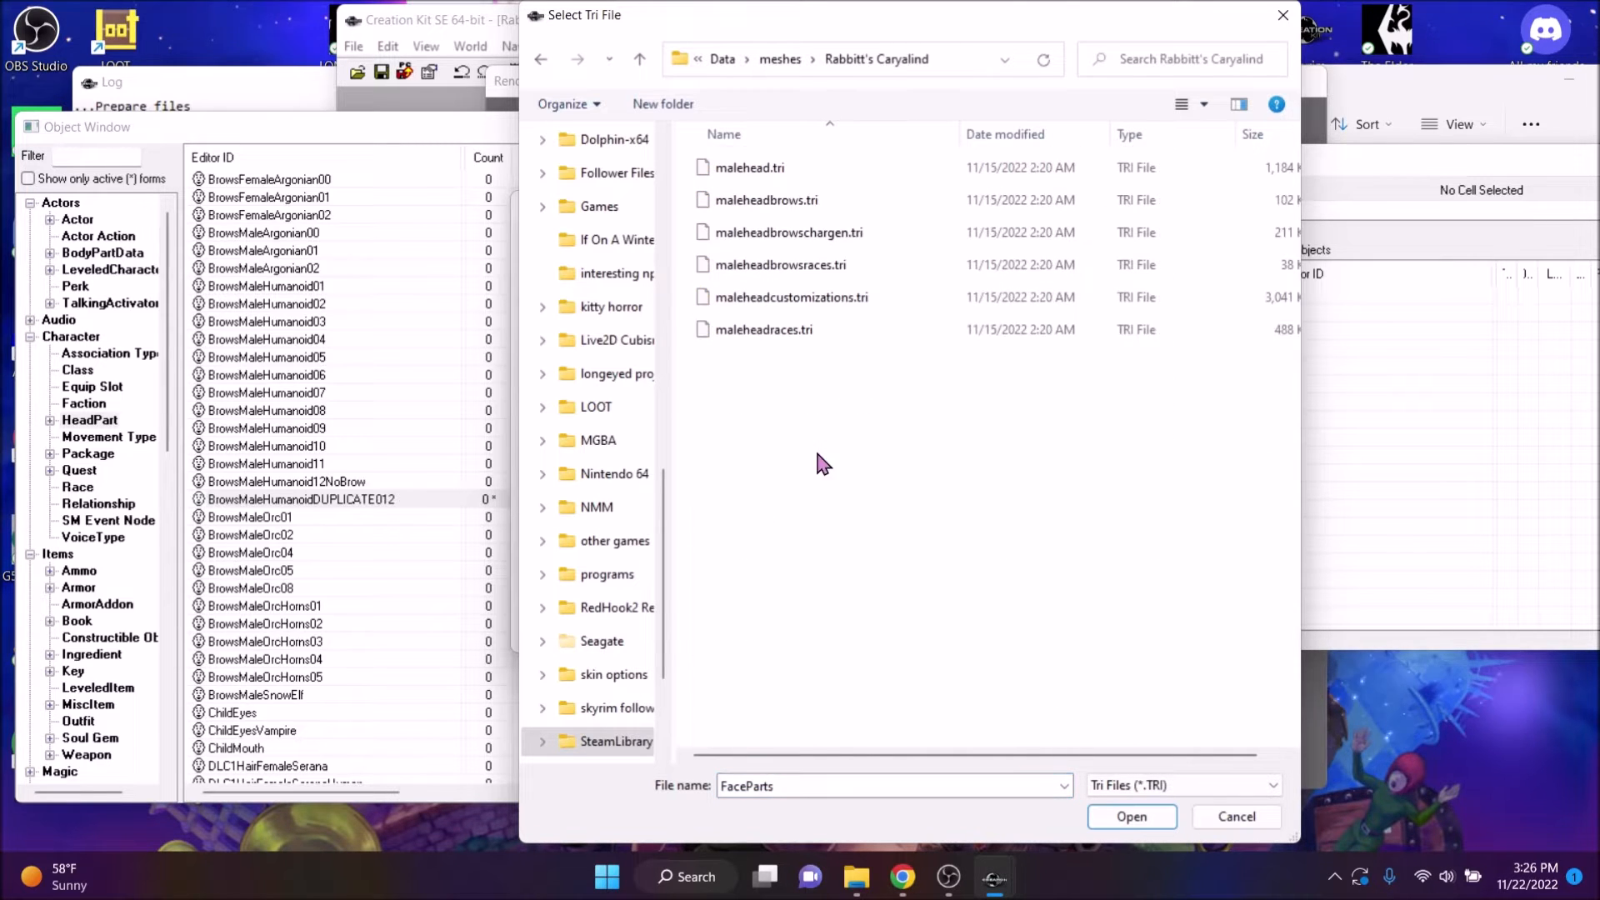
pyautogui.doubleClick(833, 201)
# Assign maleheadbrowsraces.tri from the Rabbitt's Caryalind meshes folder as the head part's race morph
pyautogui.click(1048, 458)
pyautogui.click(731, 60)
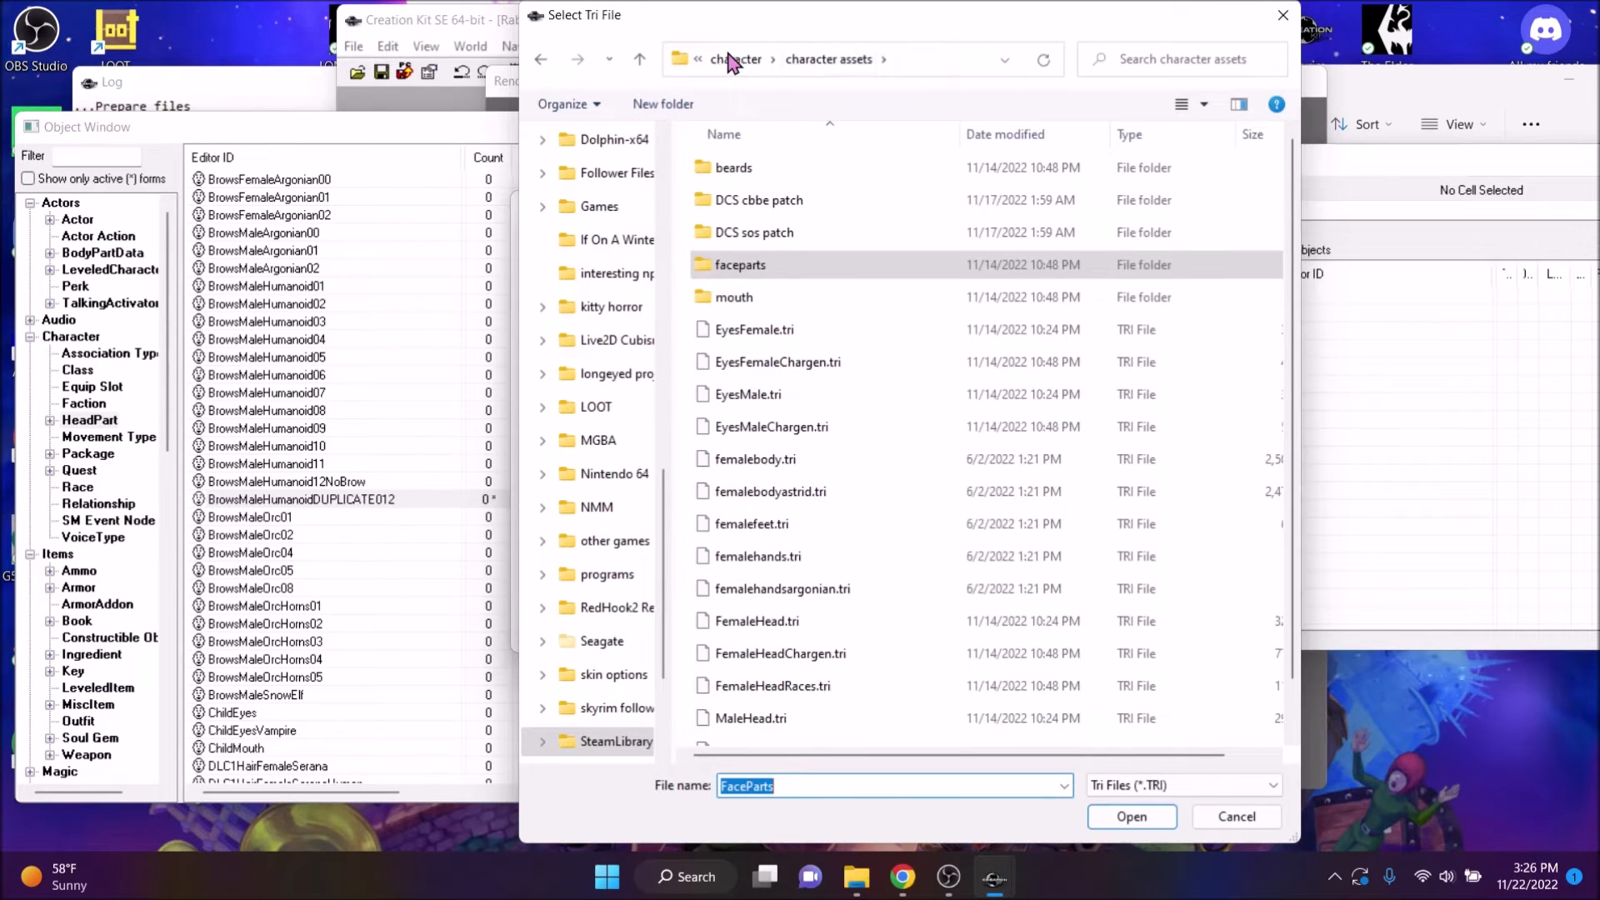
pyautogui.click(731, 60)
pyautogui.click(730, 60)
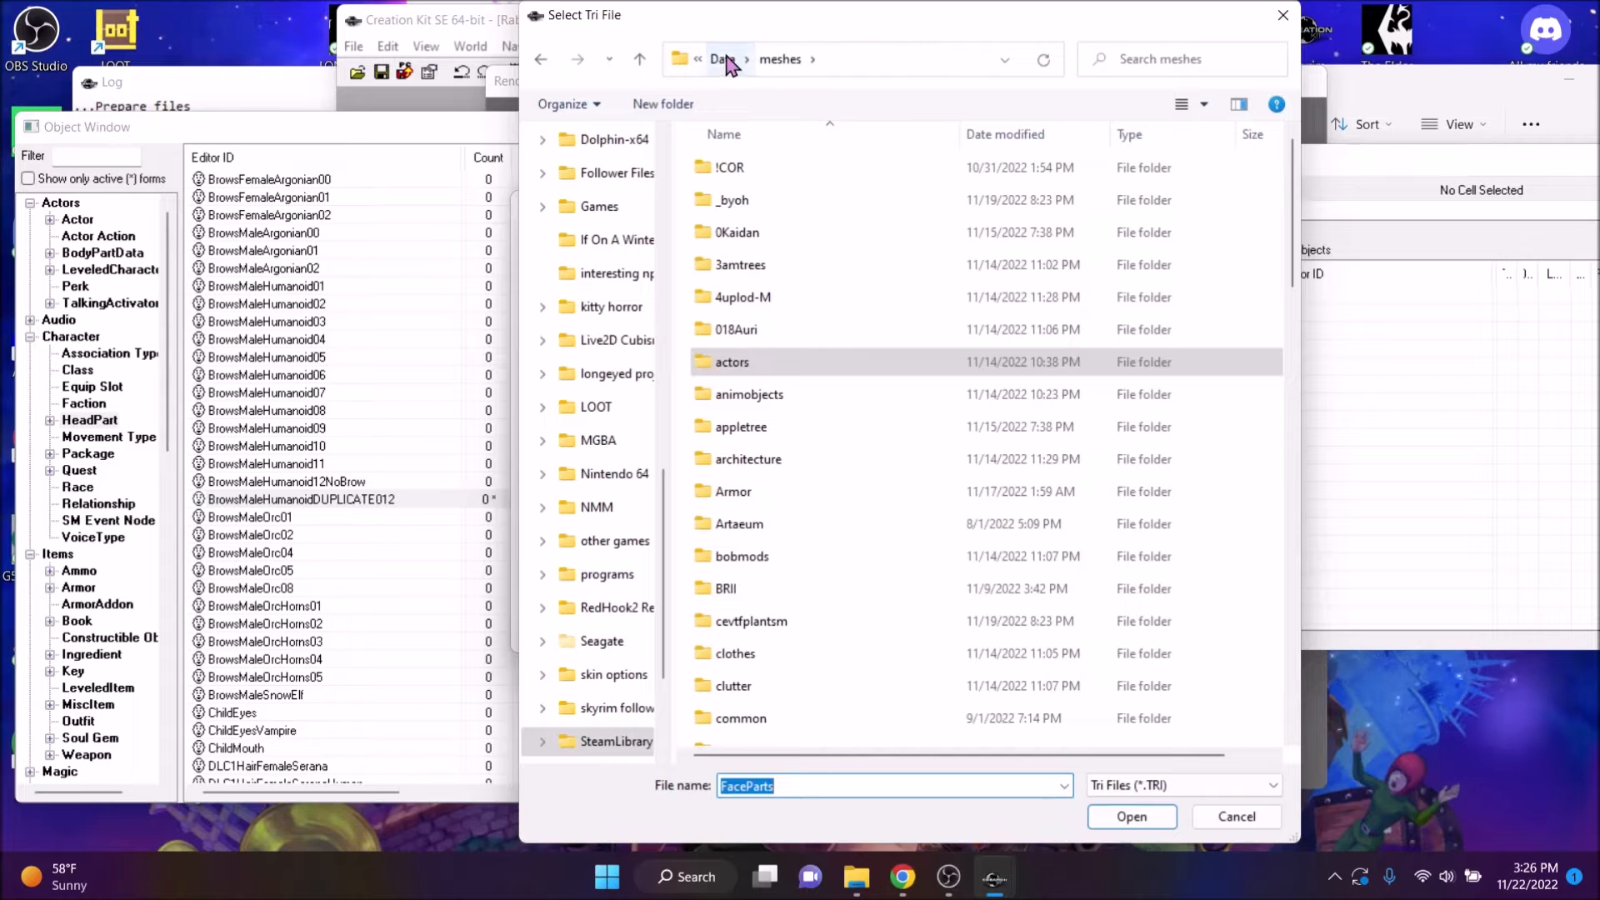
pyautogui.click(722, 60)
pyautogui.scroll(-4, 800, 516)
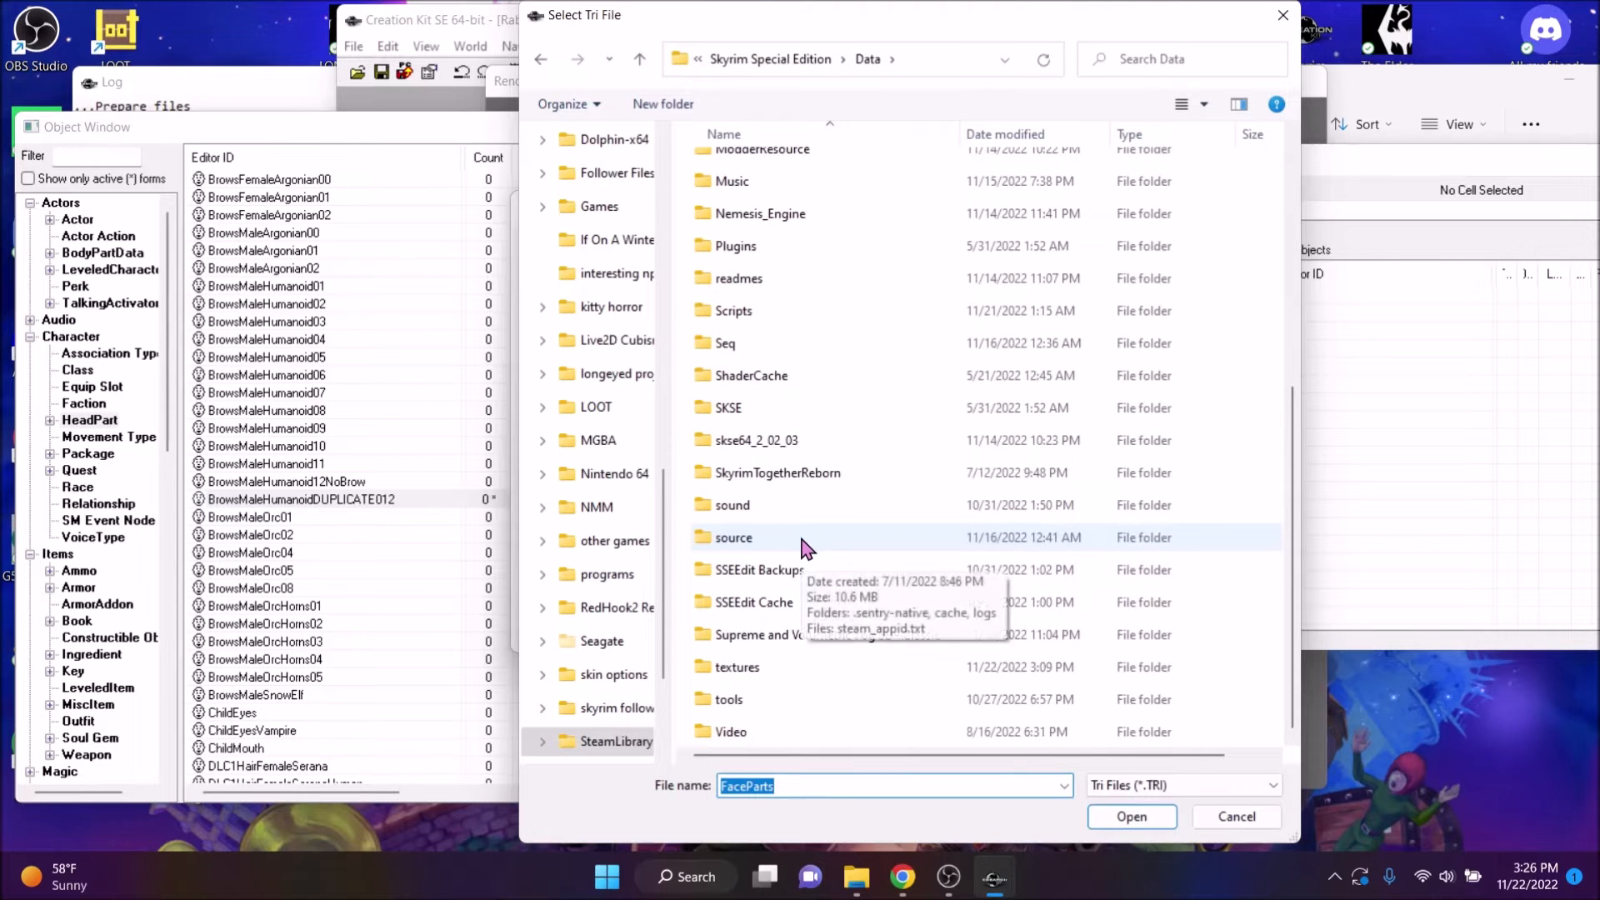
pyautogui.scroll(5, 804, 454)
pyautogui.doubleClick(783, 460)
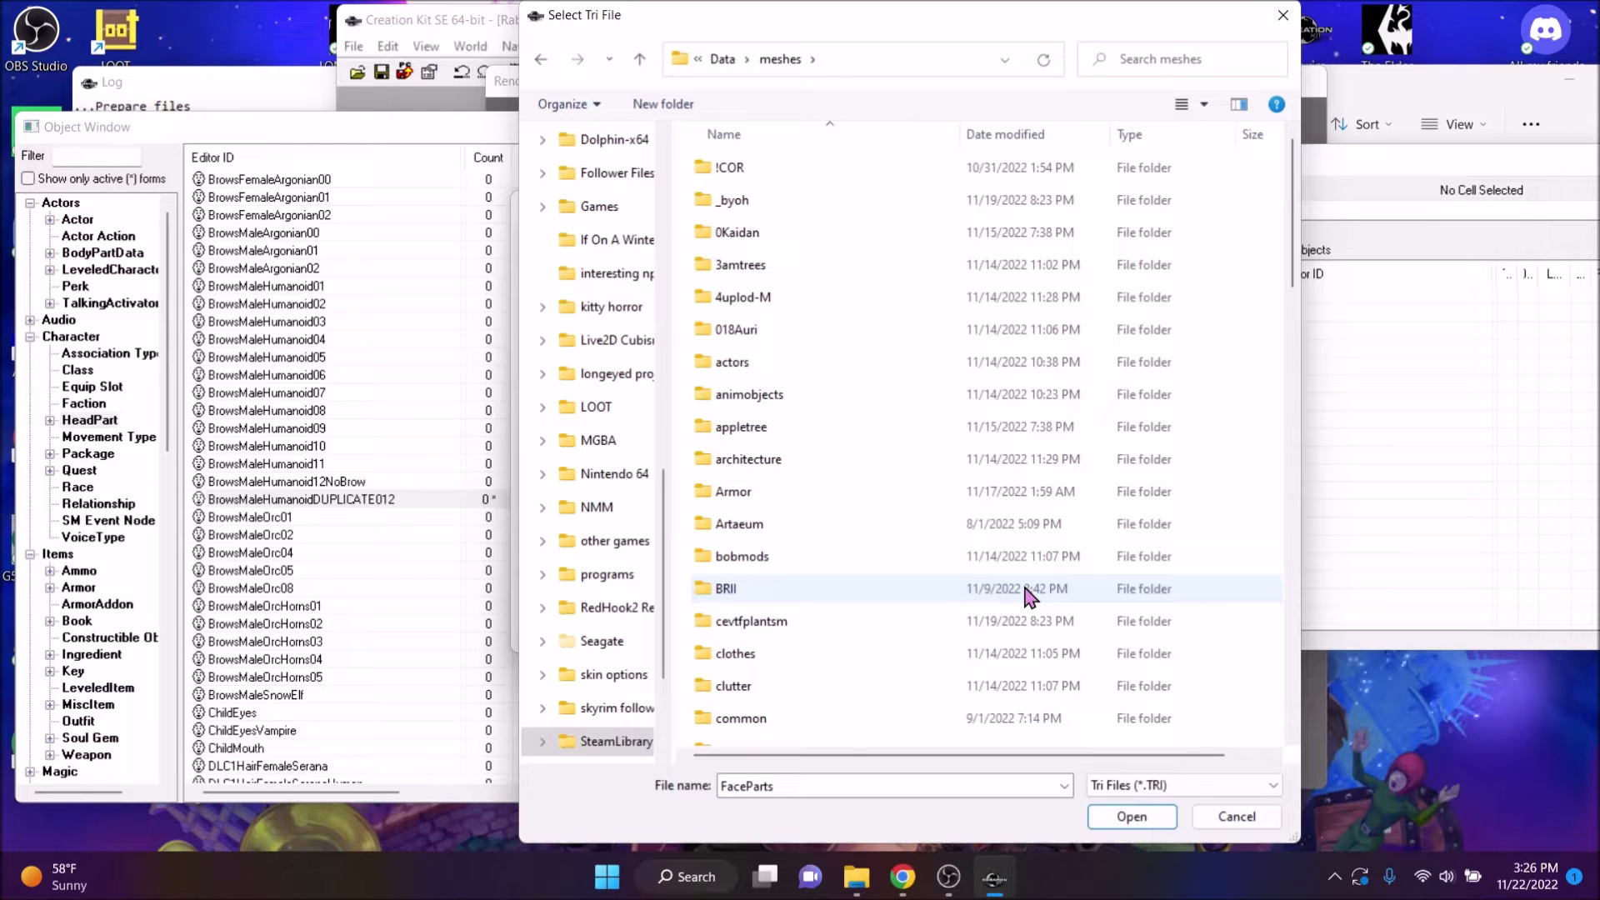
pyautogui.scroll(-2, 893, 583)
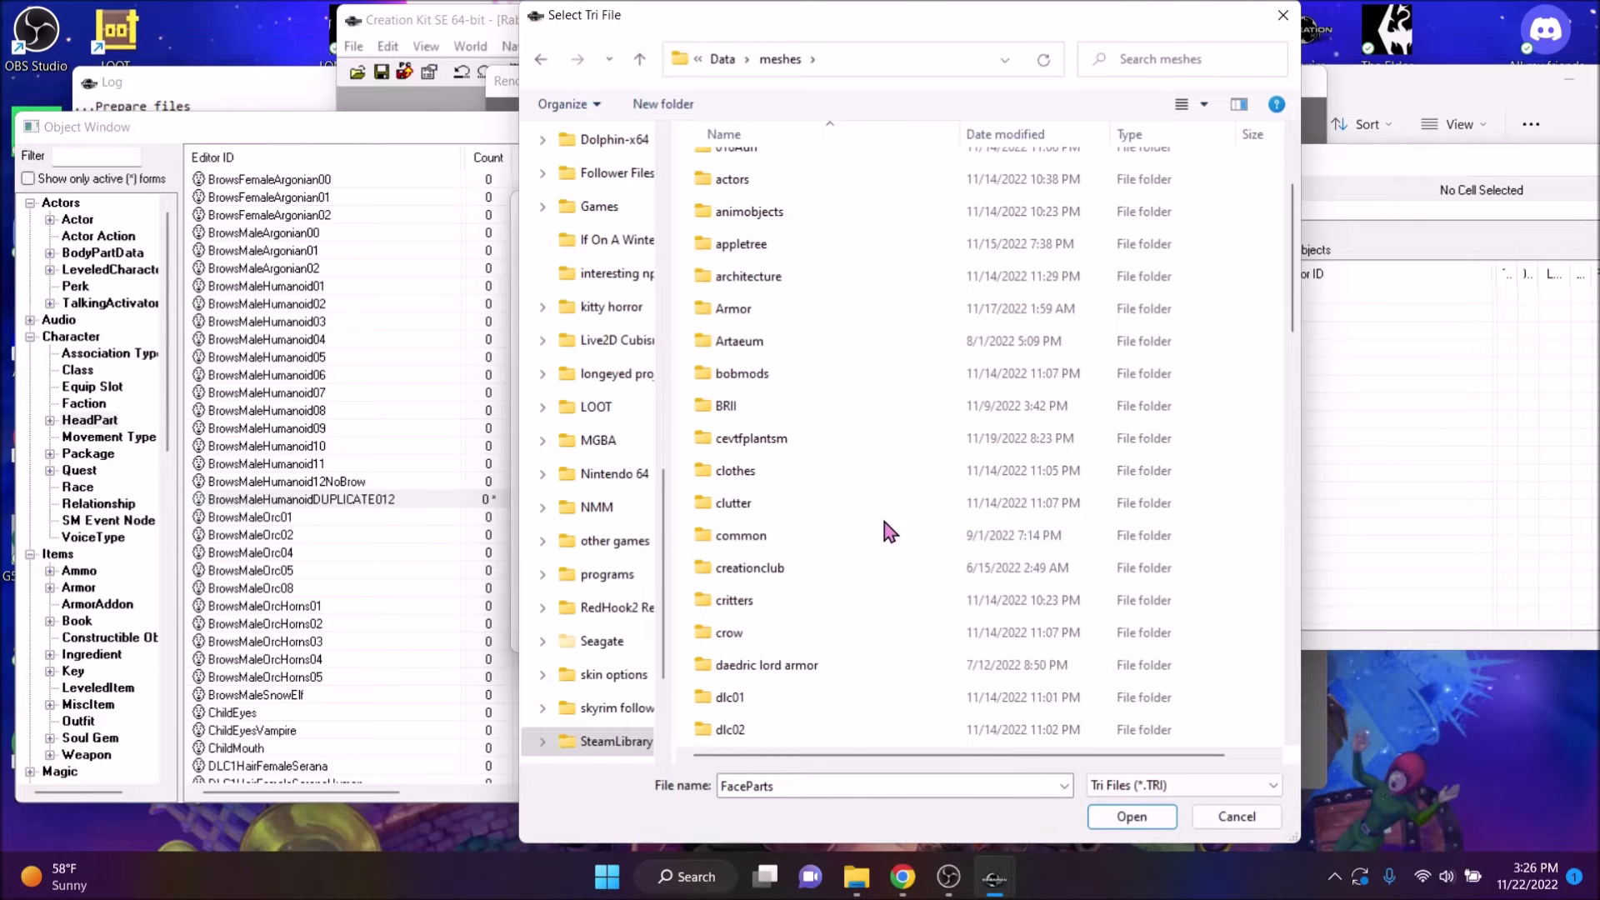
pyautogui.scroll(-2, 825, 575)
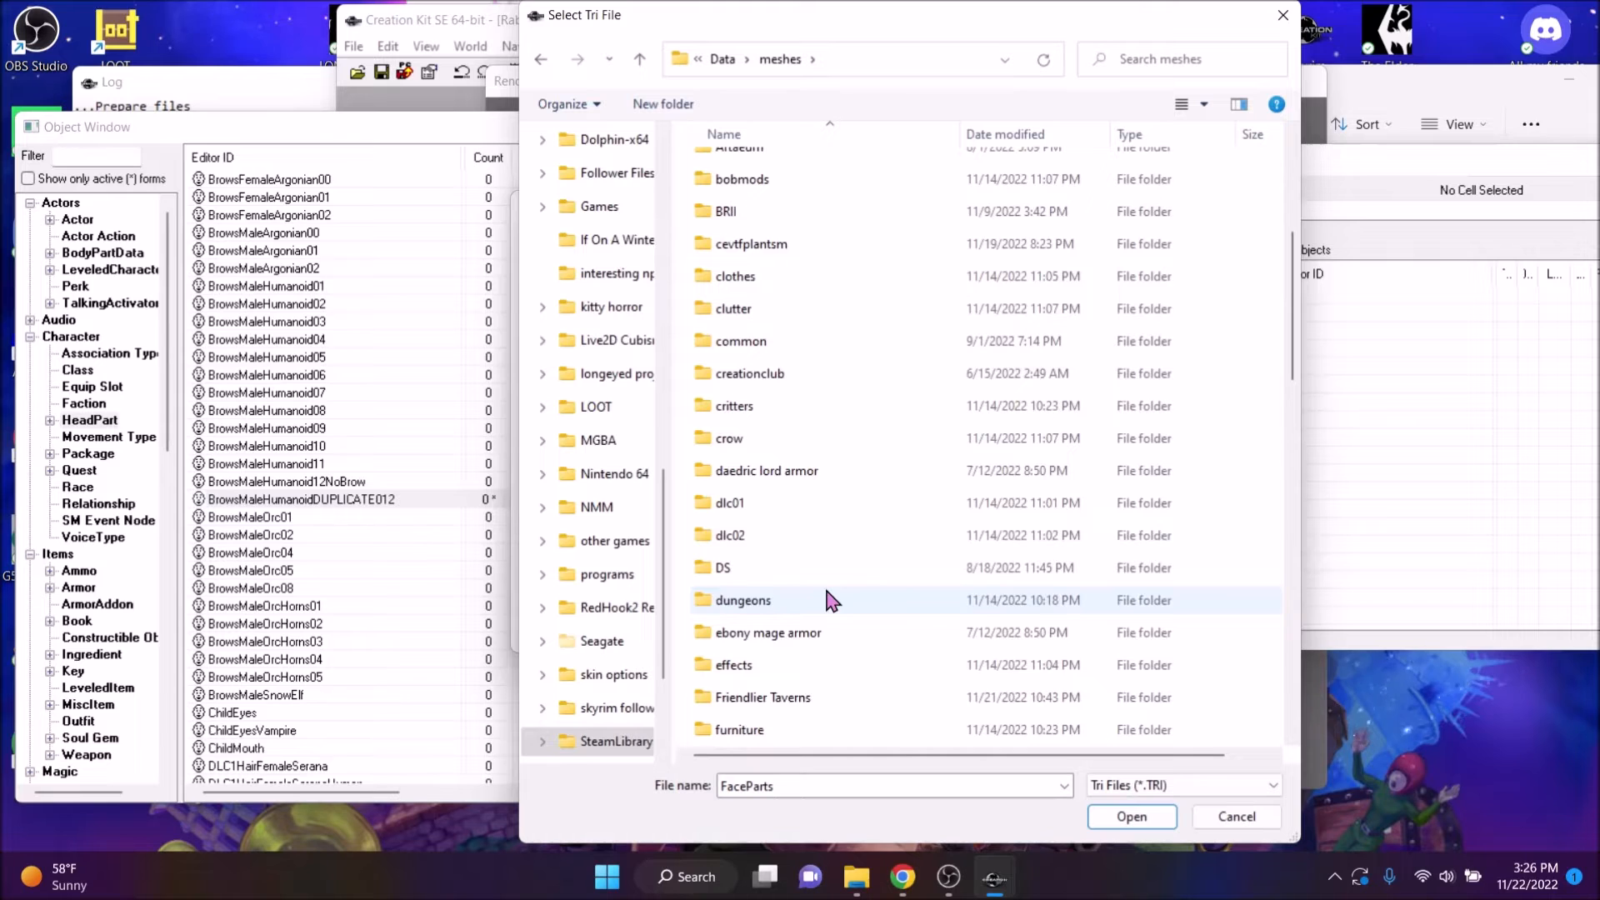
pyautogui.scroll(-1, 808, 375)
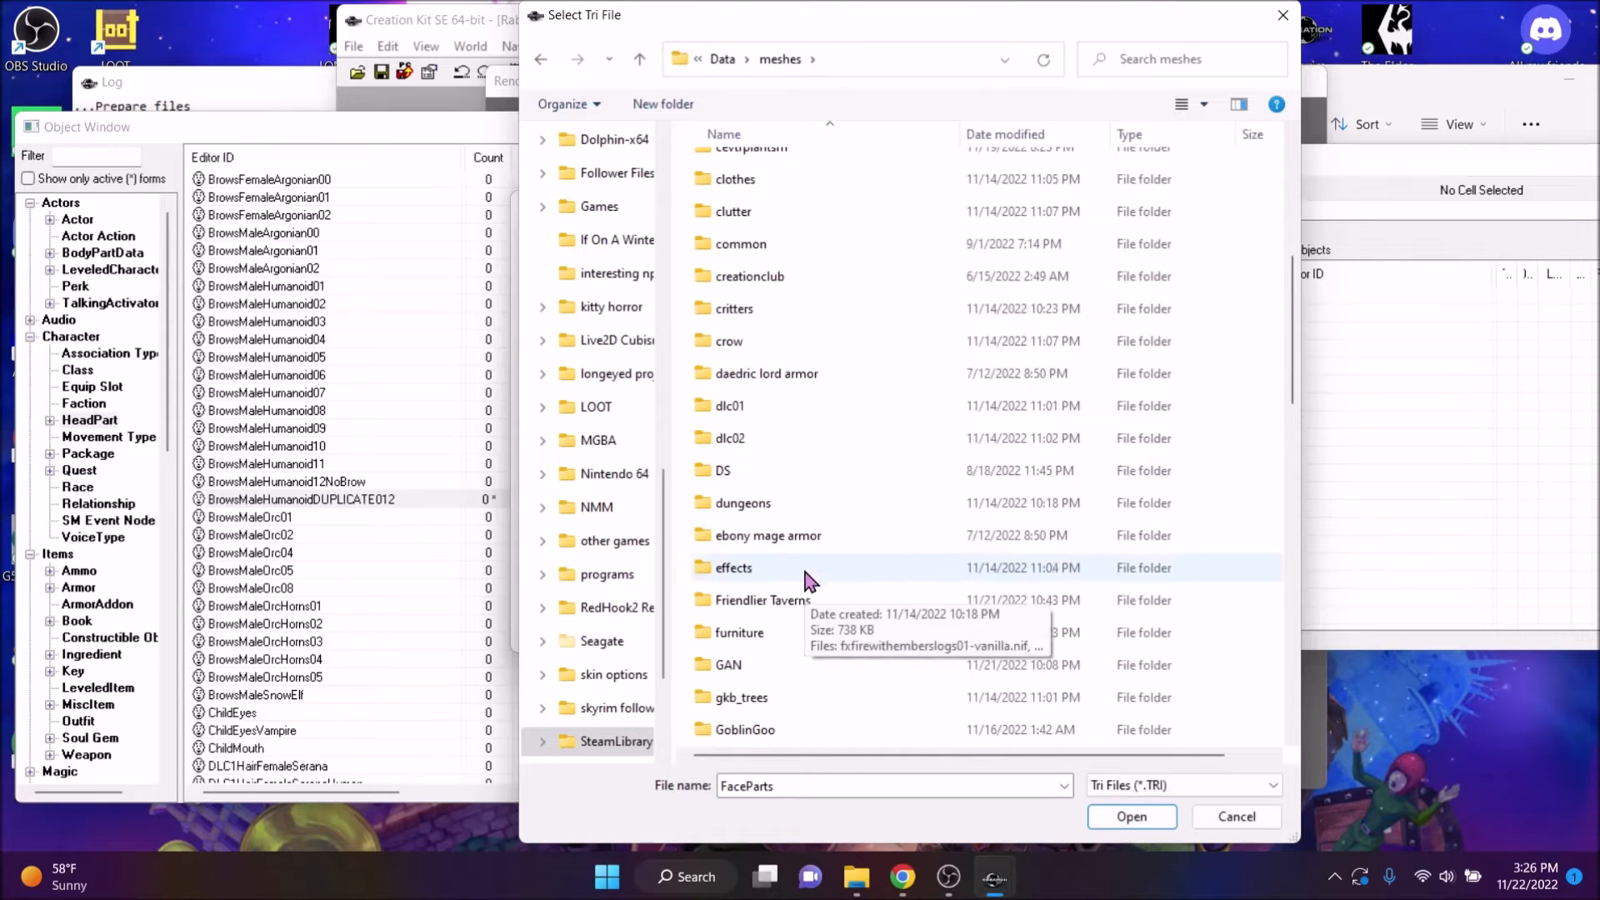
pyautogui.scroll(-1, 796, 692)
pyautogui.scroll(-1, 813, 716)
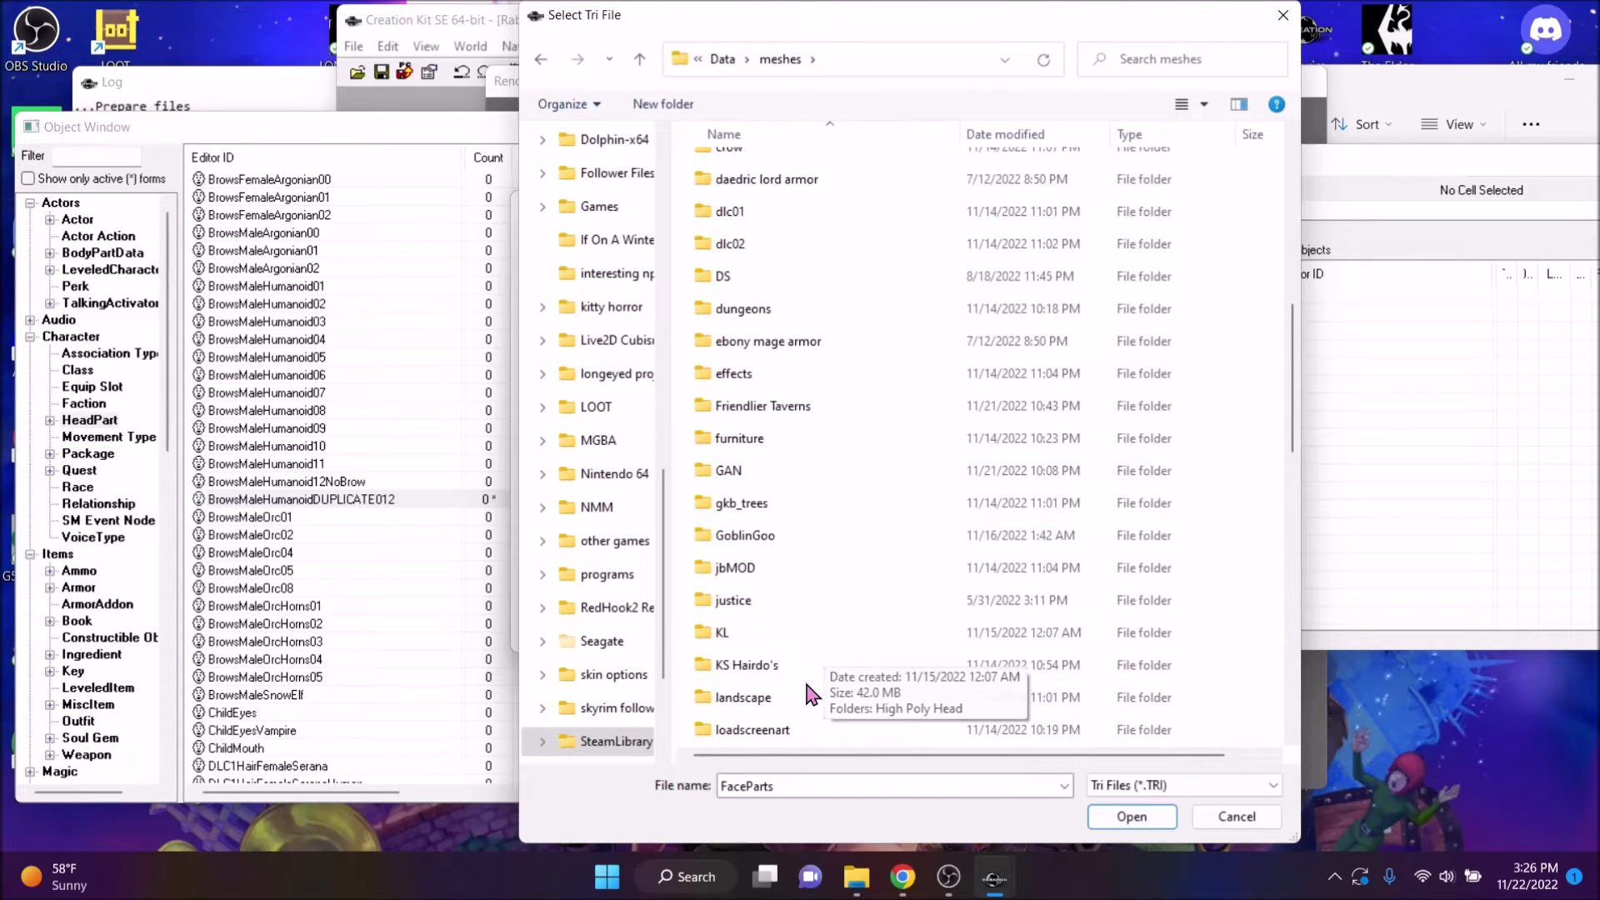
pyautogui.scroll(-2, 810, 700)
pyautogui.scroll(-1, 811, 690)
pyautogui.scroll(2, 768, 517)
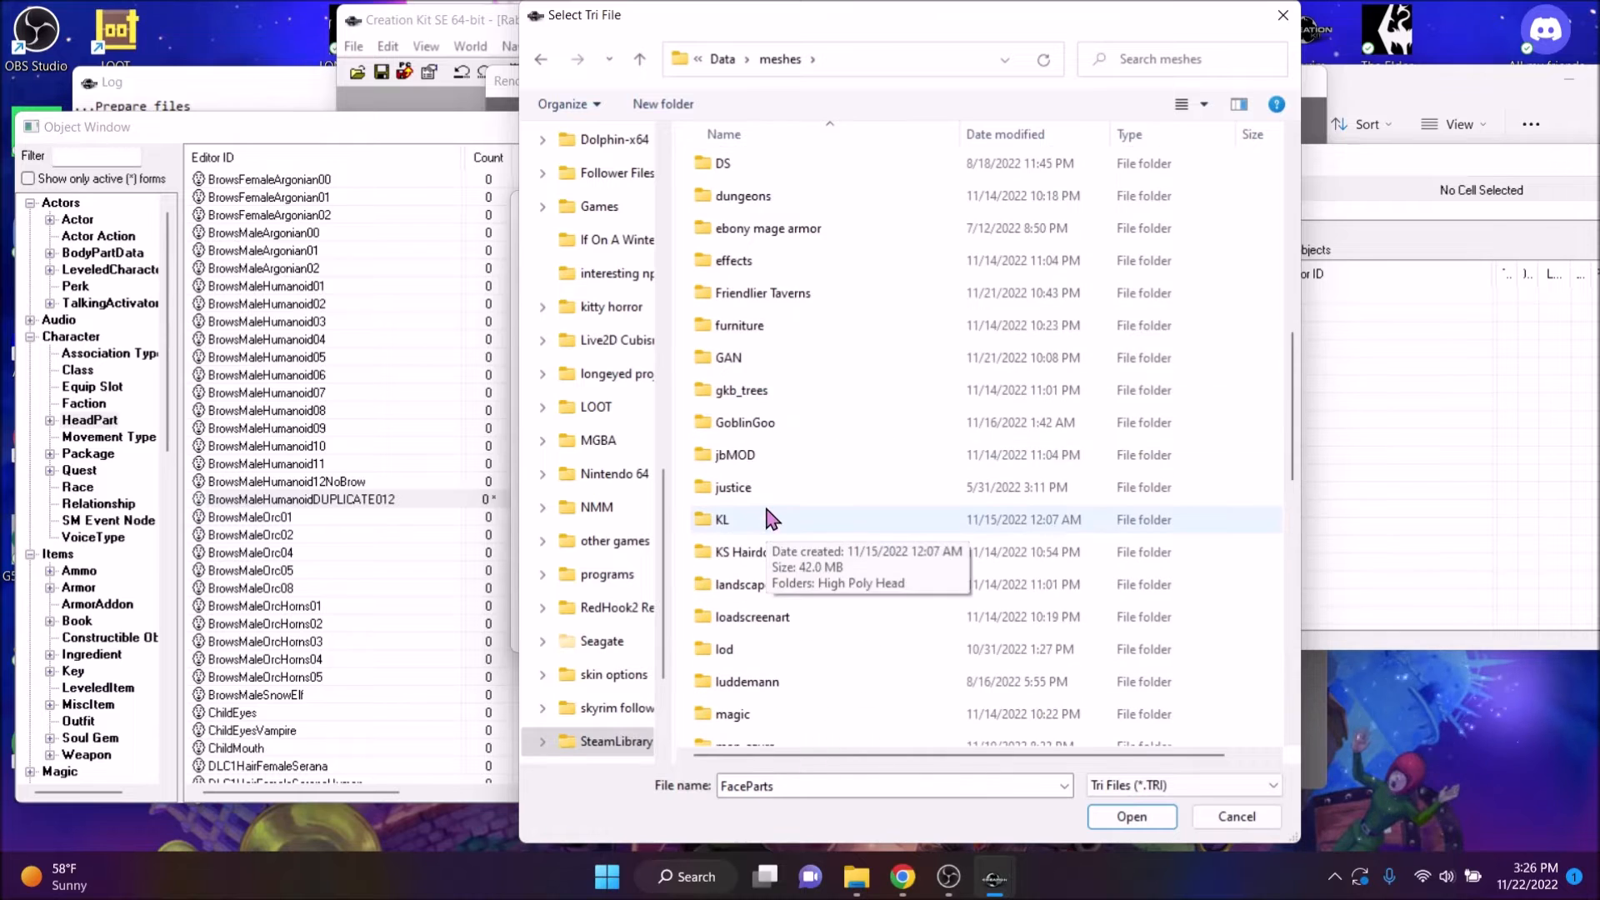
pyautogui.scroll(-7, 761, 461)
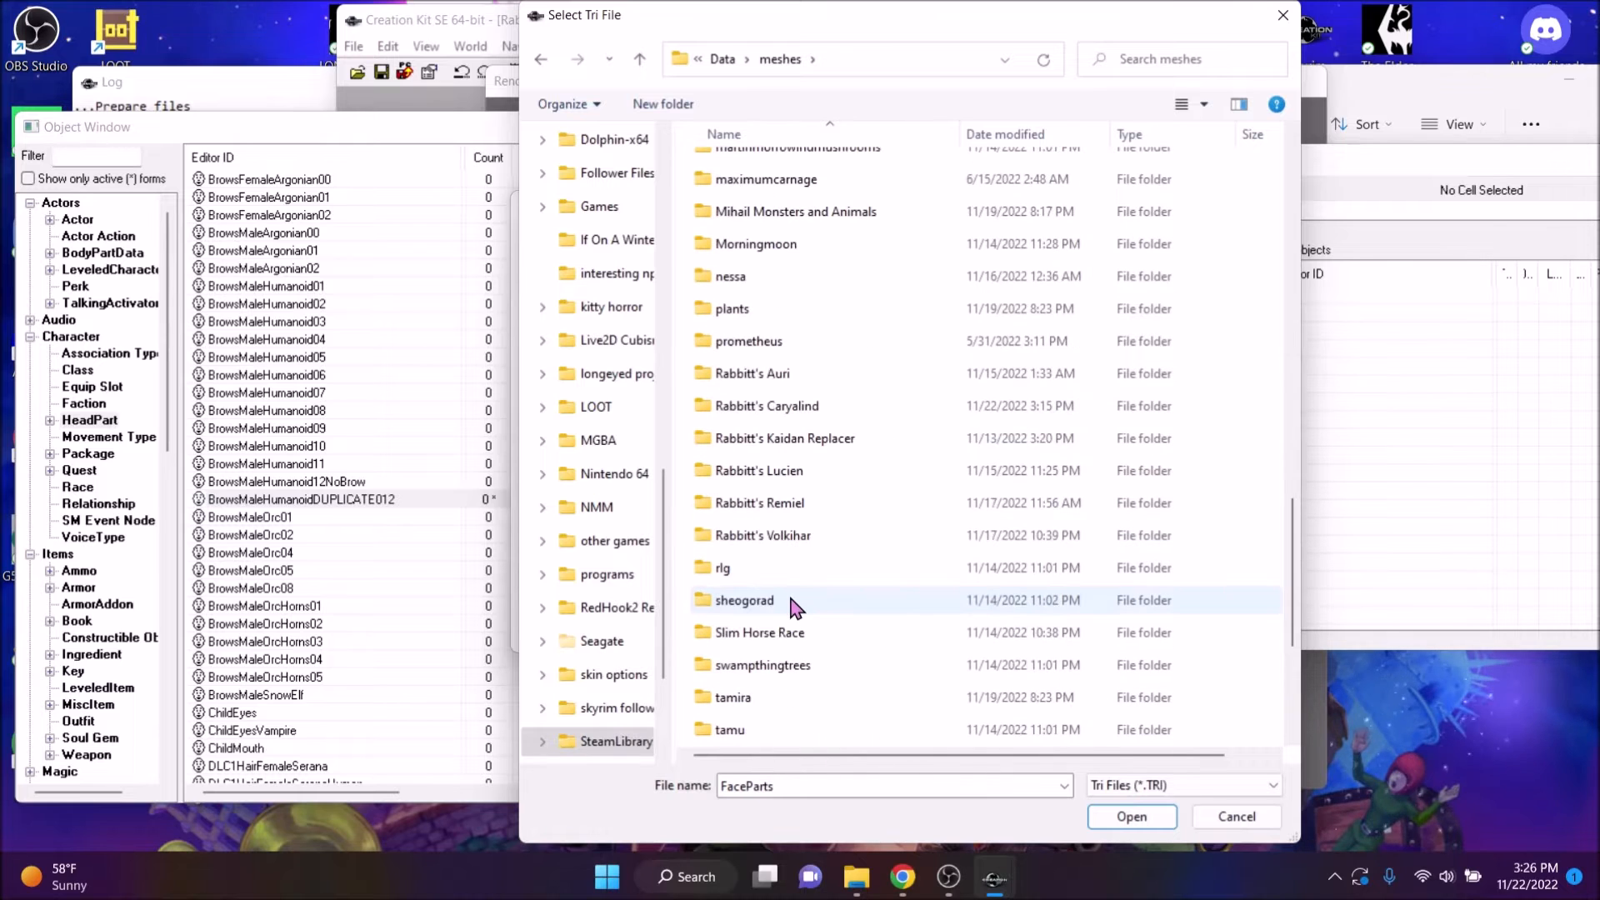
pyautogui.doubleClick(813, 406)
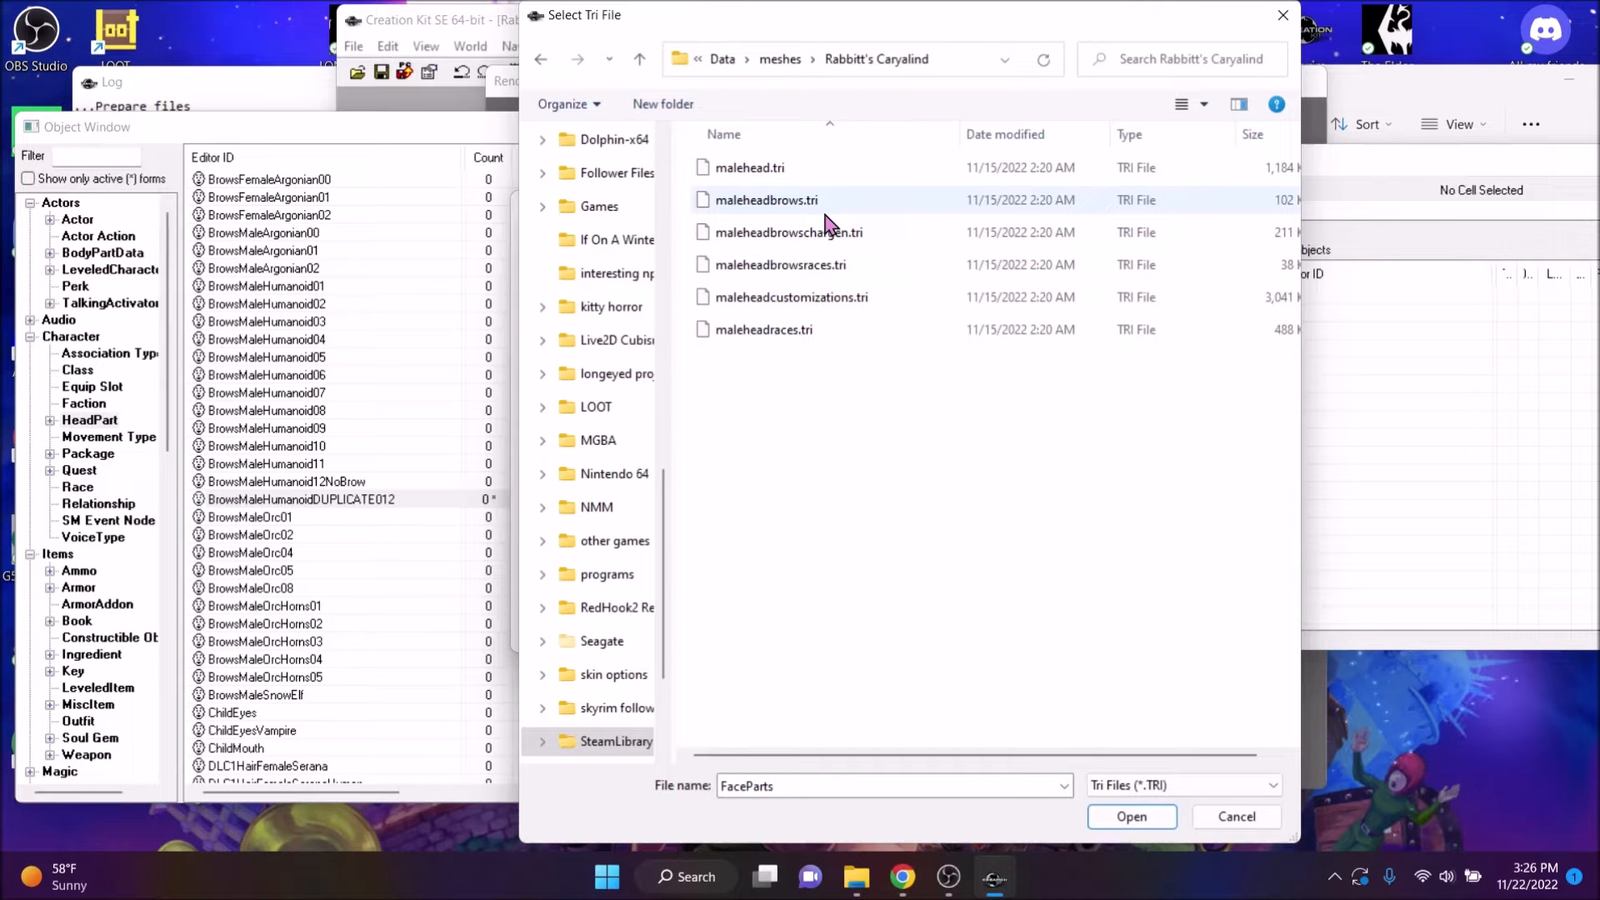
pyautogui.doubleClick(828, 267)
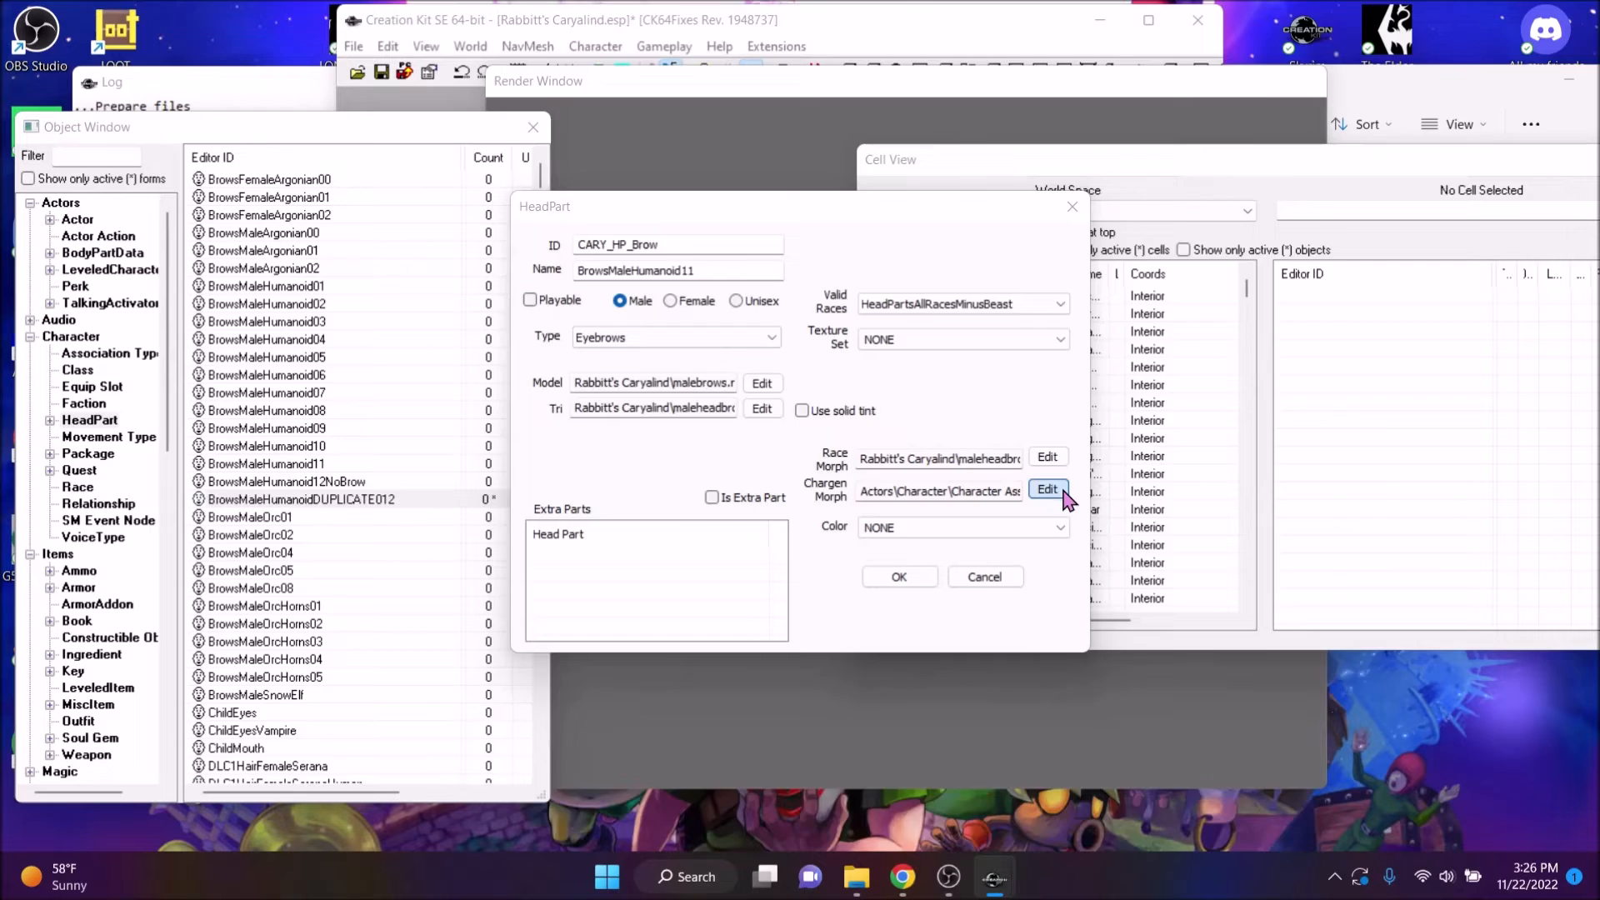
# Assign maleheadbrowschargen.tri from the Rabbitt's Caryalind meshes folder as the head part's chargen morph
pyautogui.click(1050, 490)
pyautogui.click(750, 60)
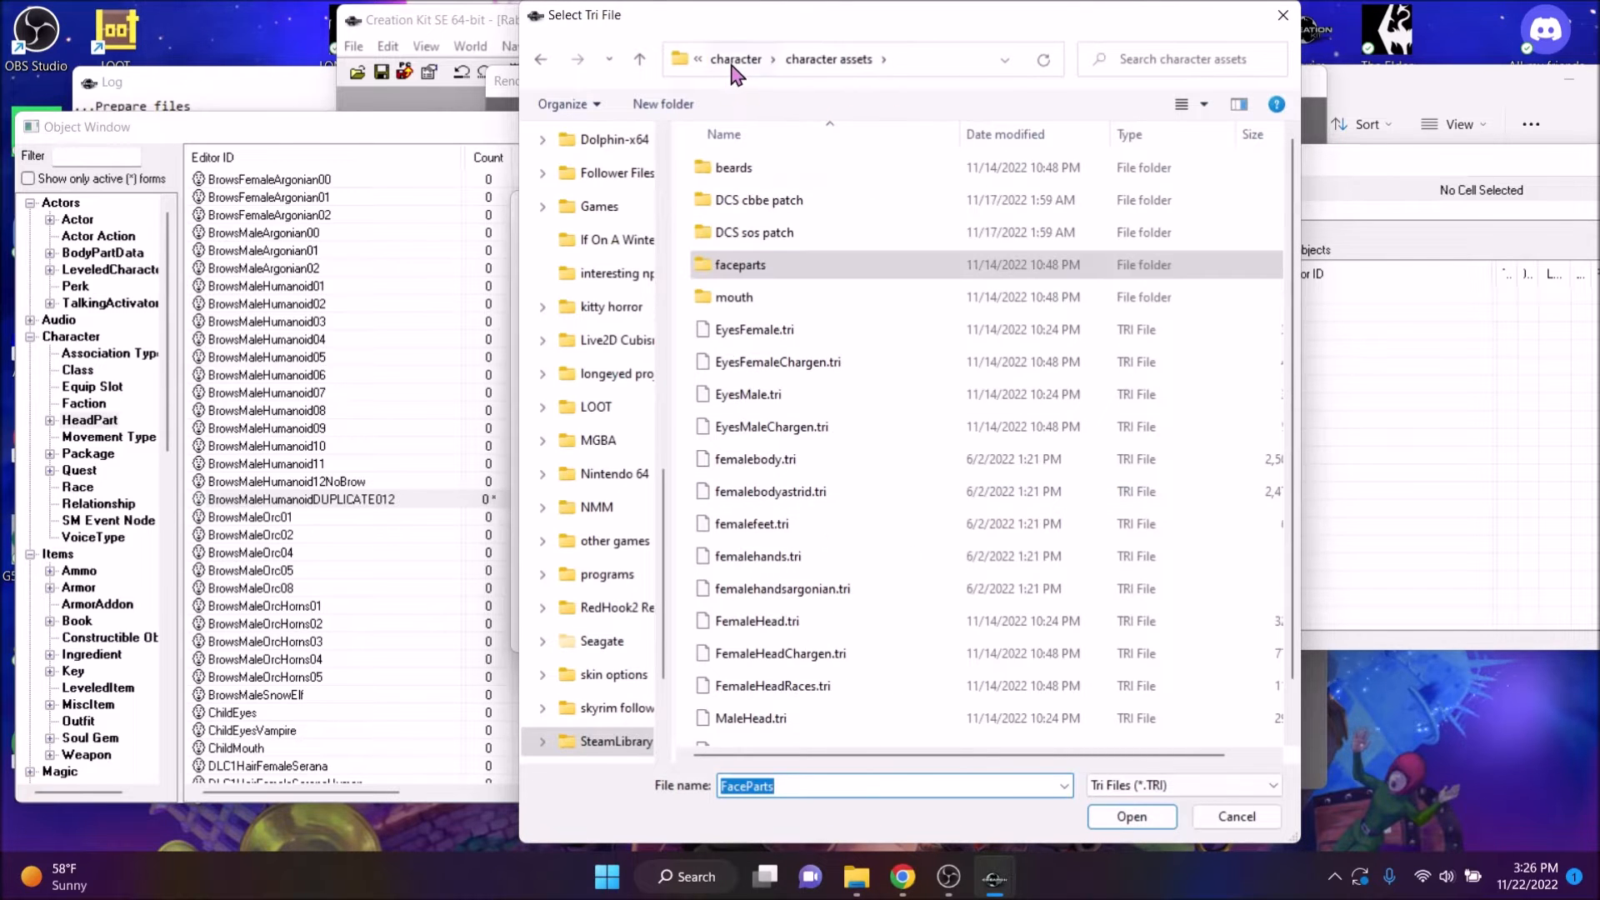
pyautogui.click(733, 60)
pyautogui.click(735, 60)
pyautogui.scroll(-5, 795, 518)
pyautogui.scroll(-2, 794, 518)
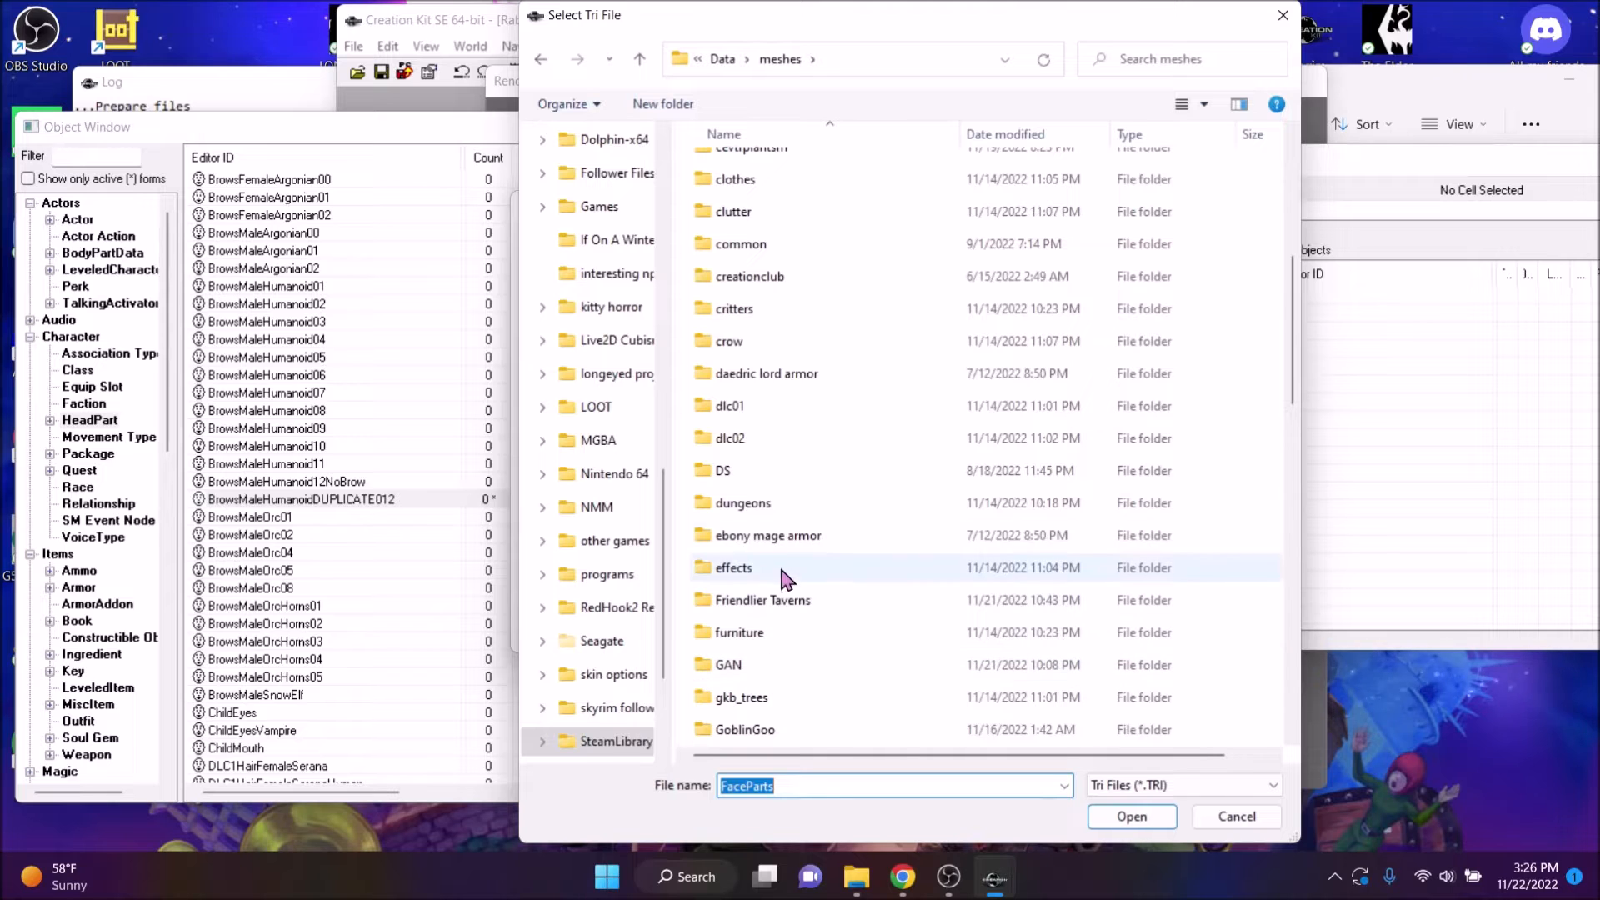
pyautogui.scroll(-5, 725, 500)
pyautogui.scroll(-3, 747, 427)
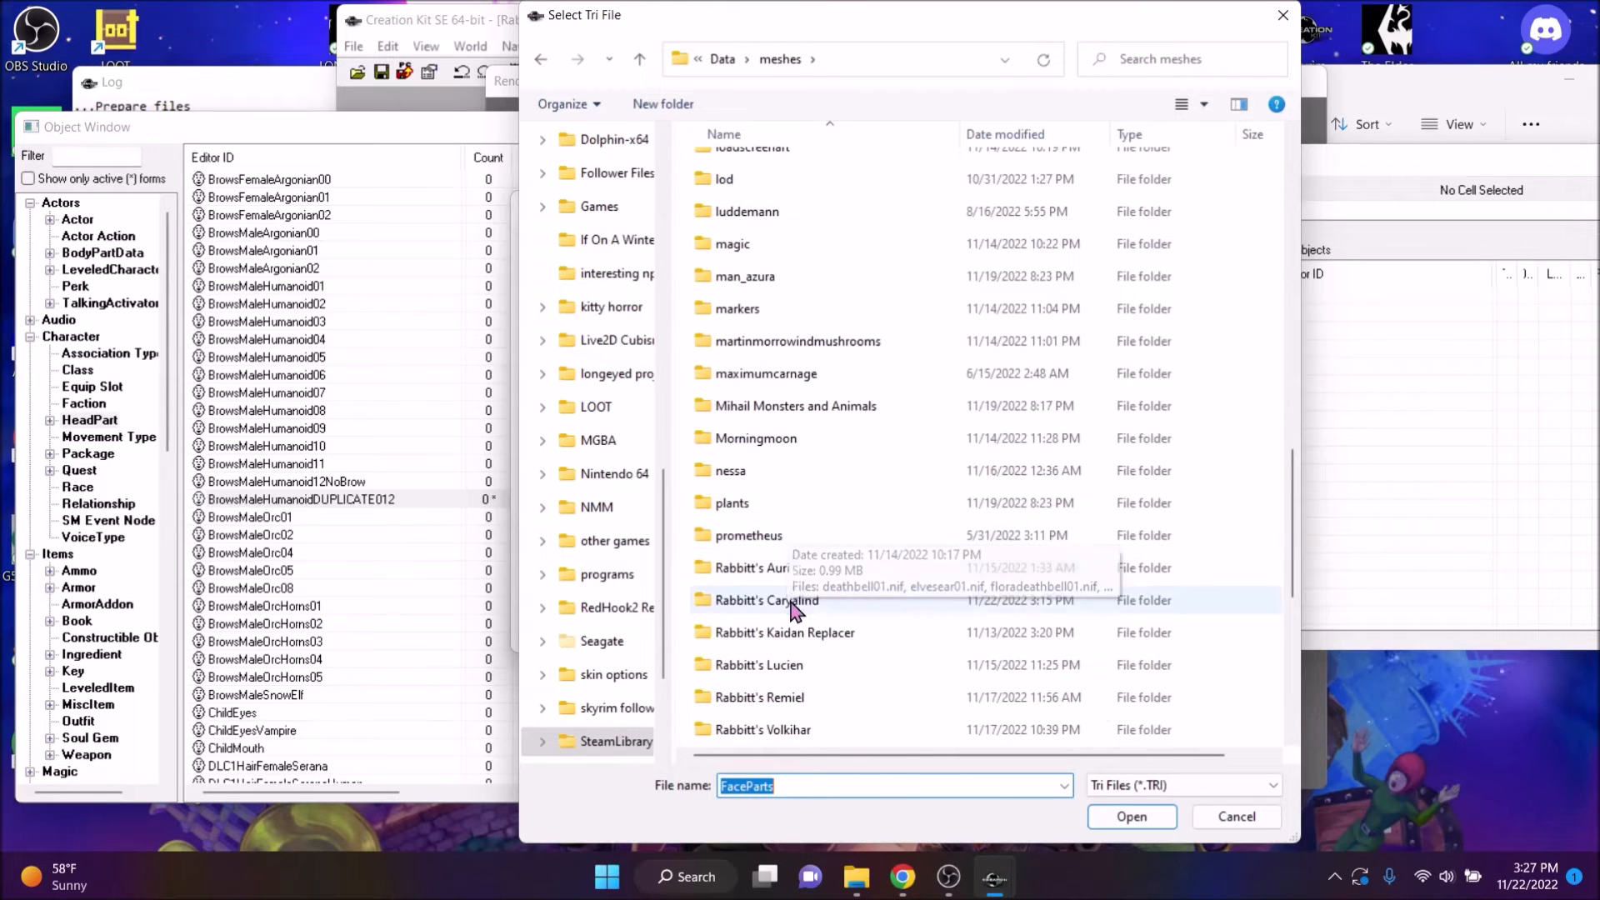
pyautogui.doubleClick(807, 605)
pyautogui.moveTo(943, 18); pyautogui.dragTo(987, 25)
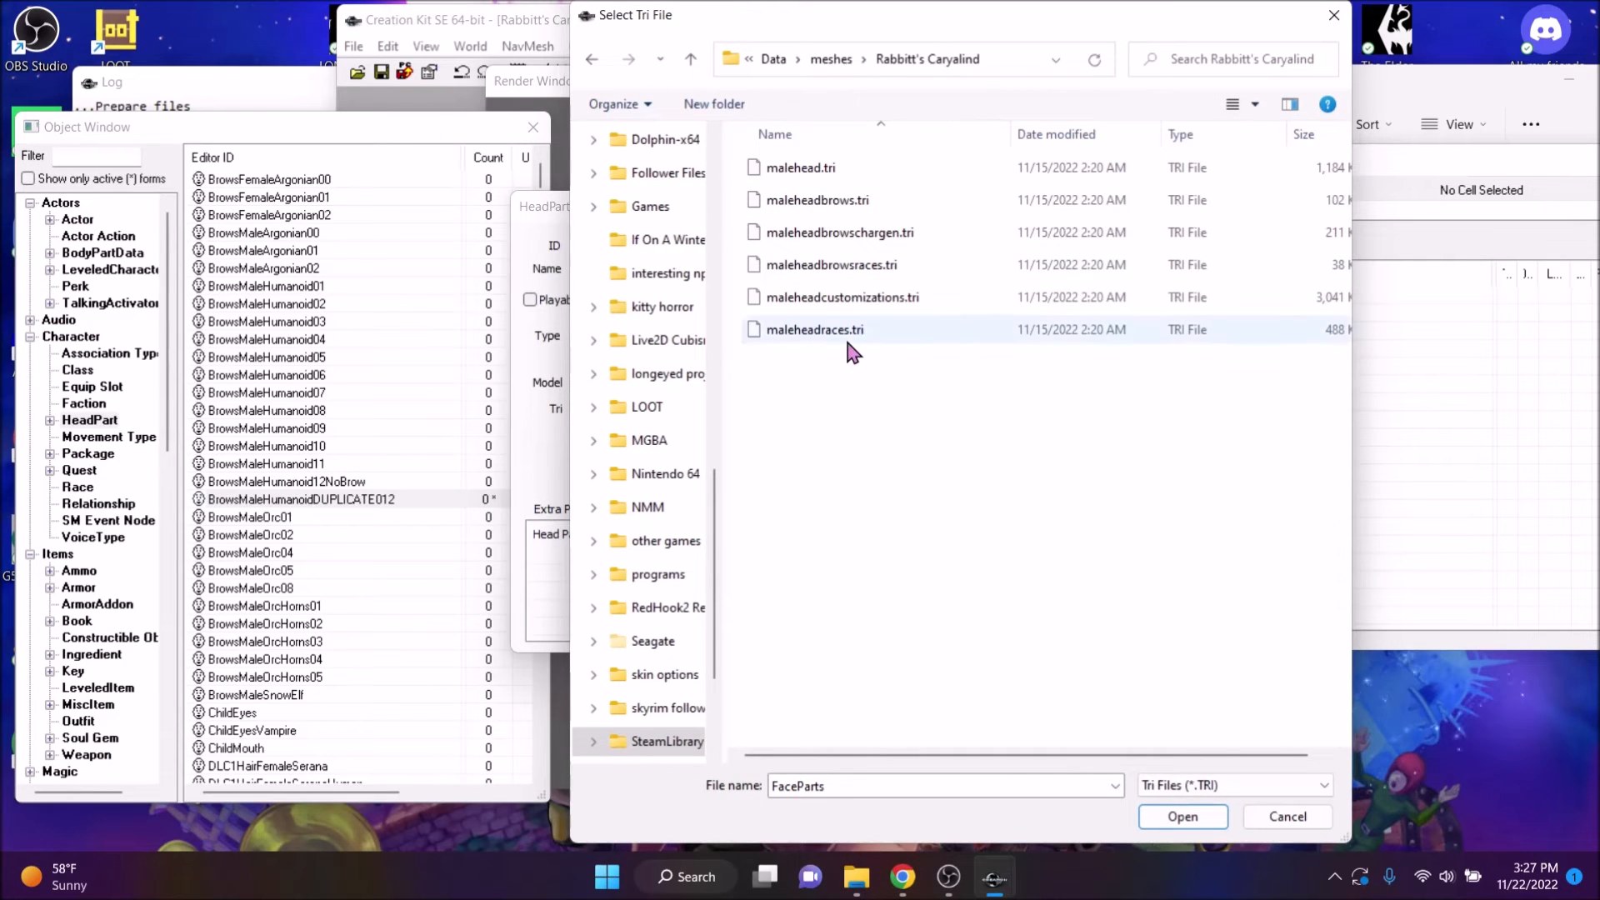
pyautogui.doubleClick(902, 244)
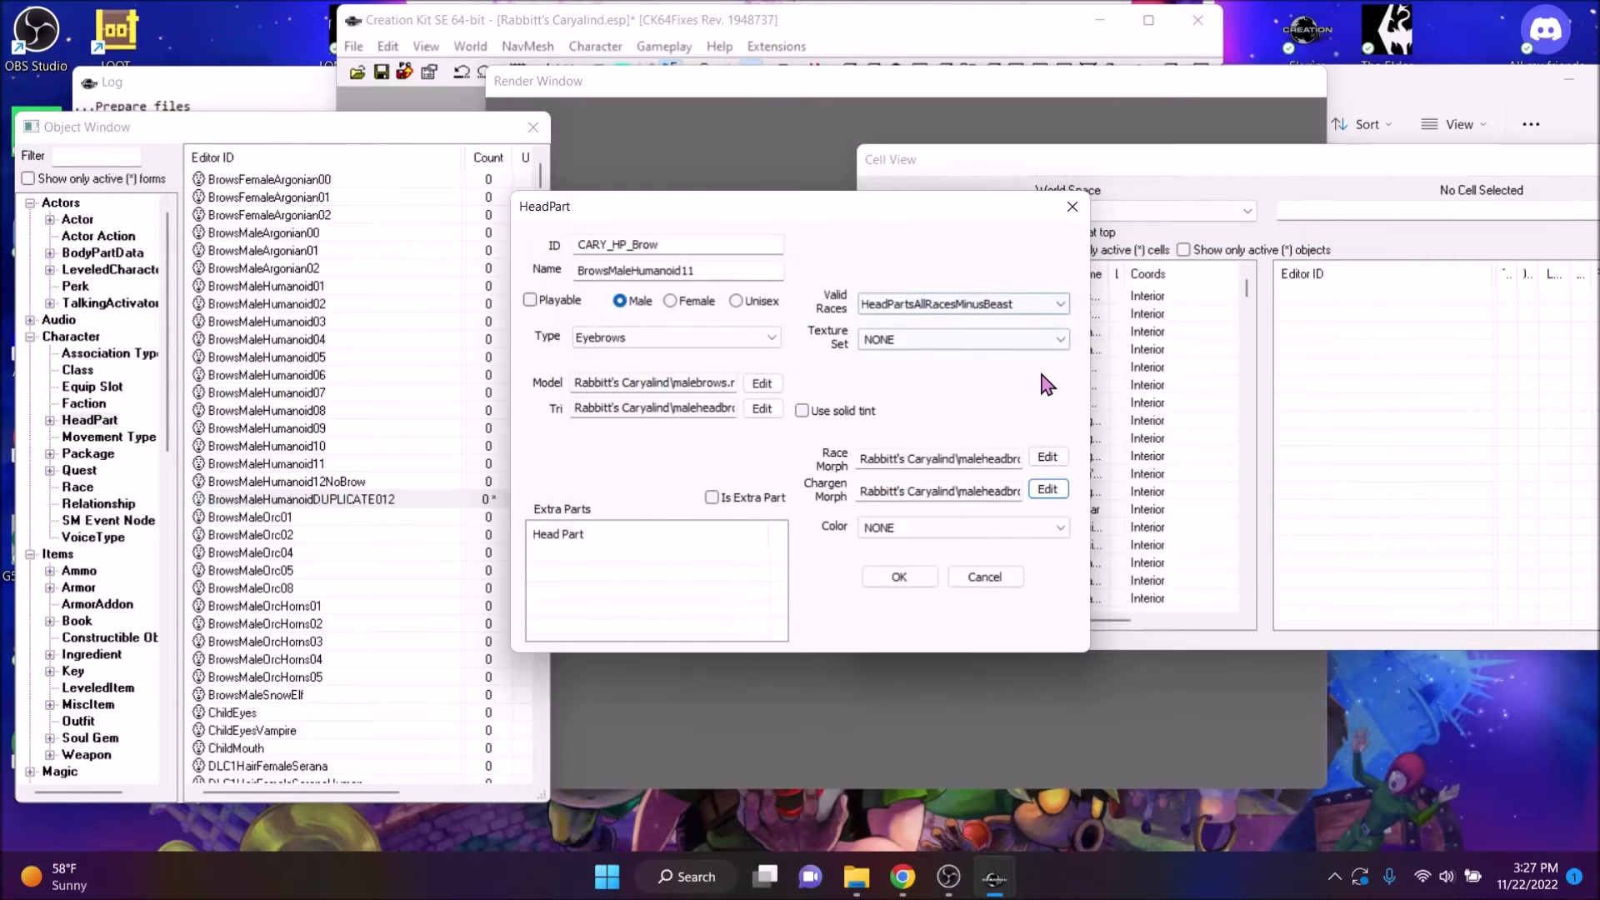
# Save the eyebrow head part under the ID CARY_HP_Brow, renaming the duplicate instead of creating a new form
pyautogui.click(906, 577)
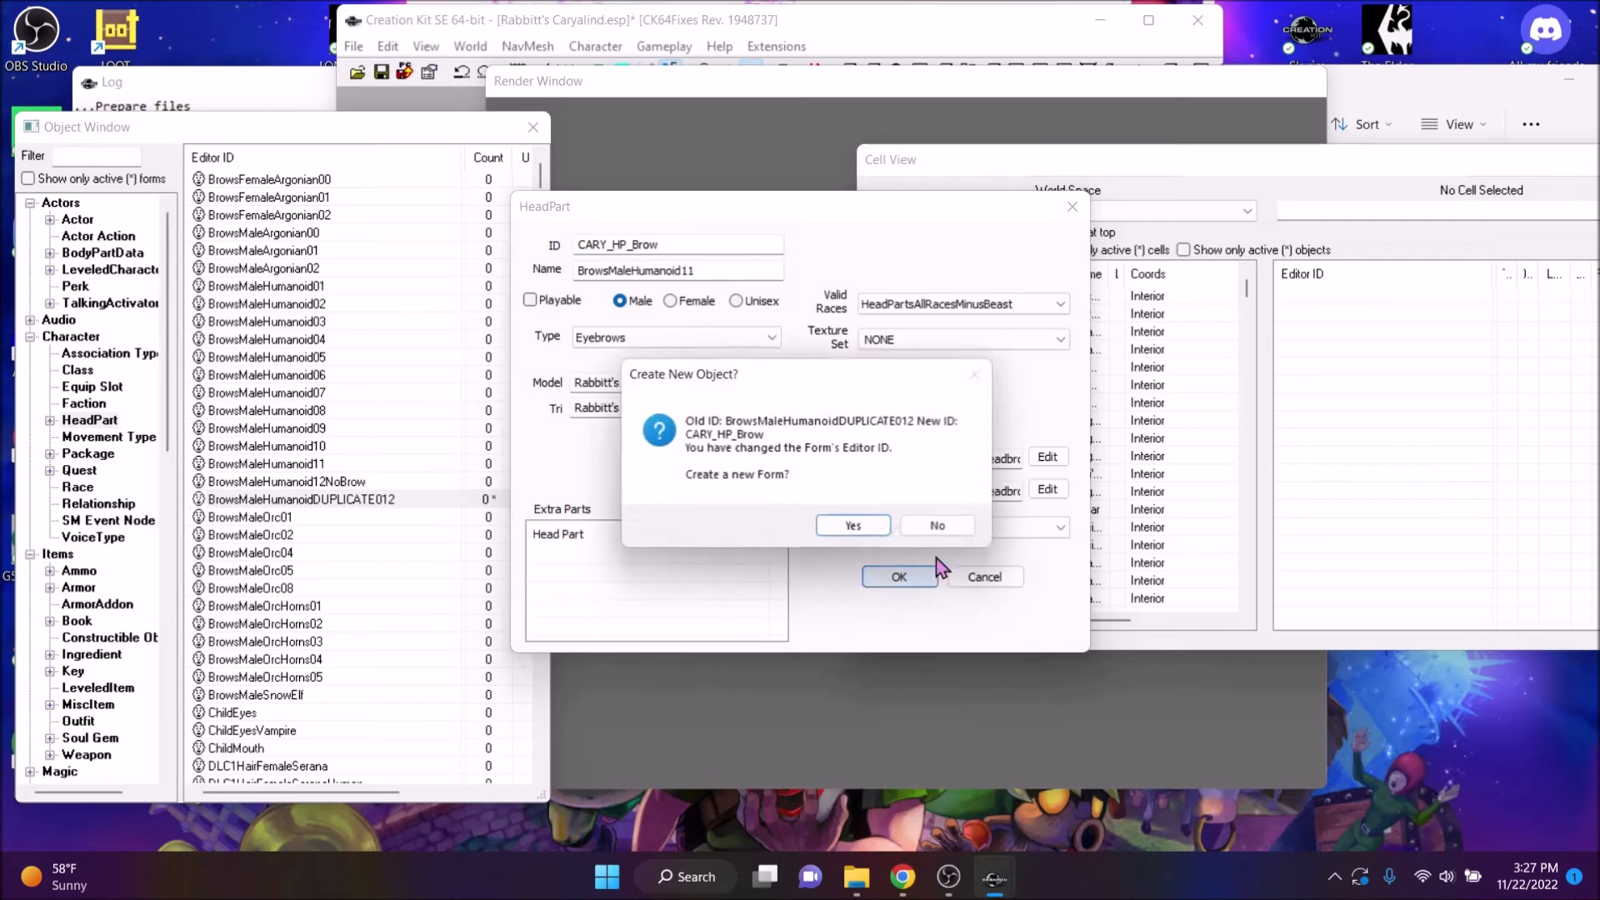
pyautogui.click(949, 525)
pyautogui.click(875, 512)
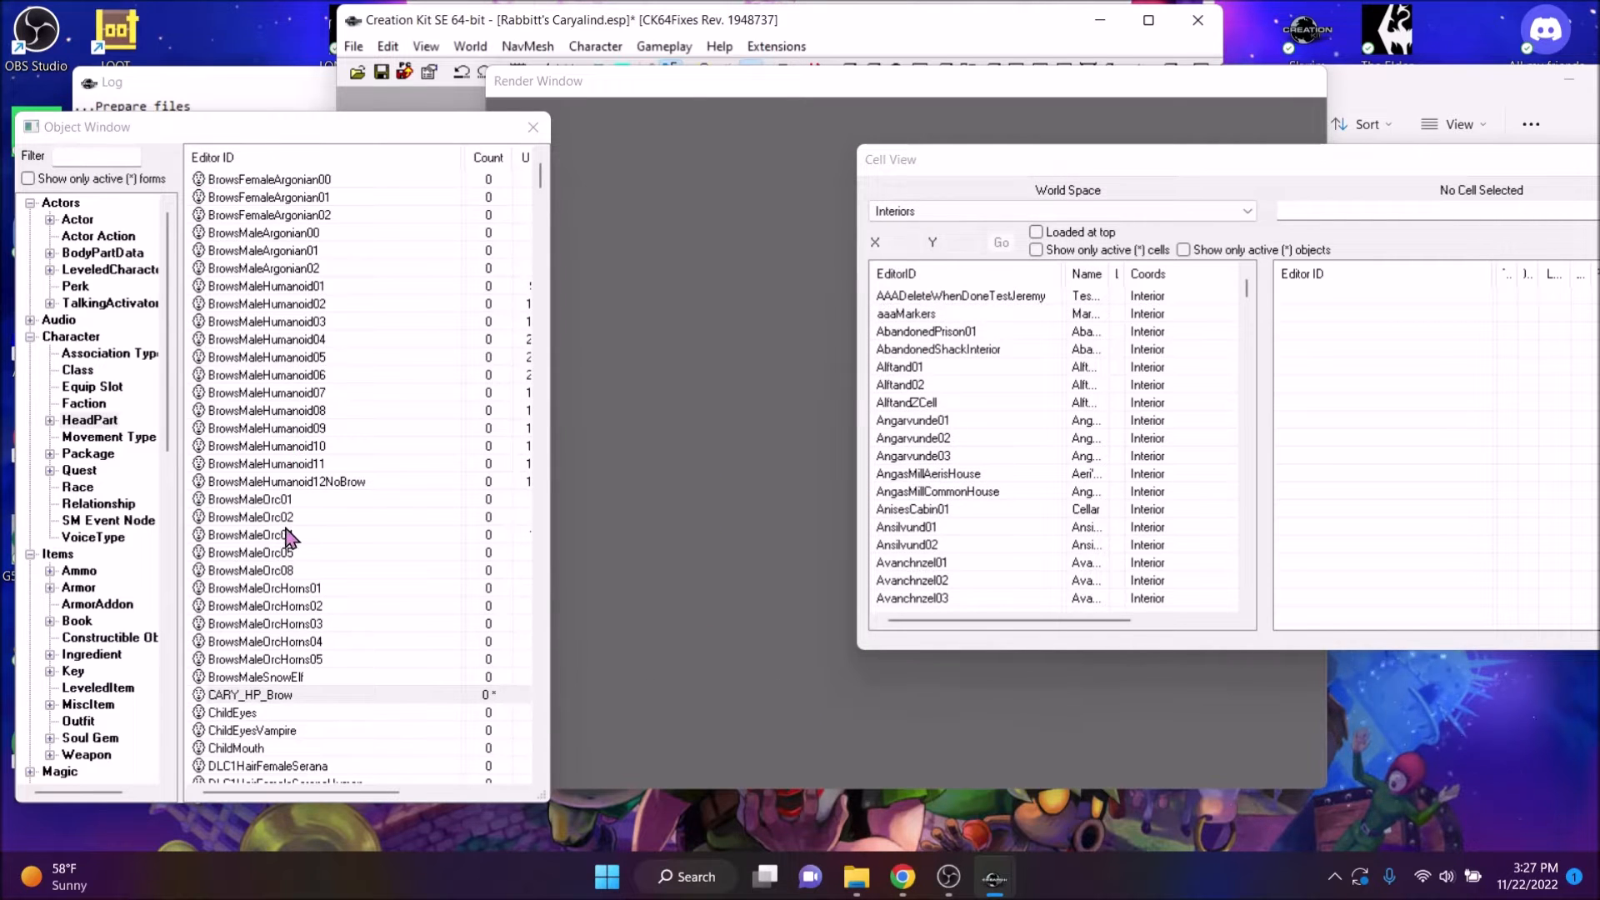
# Filter the head parts by "hair" and duplicate the HairMaleElf01 head part
pyautogui.scroll(-4, 307, 458)
pyautogui.click(137, 158)
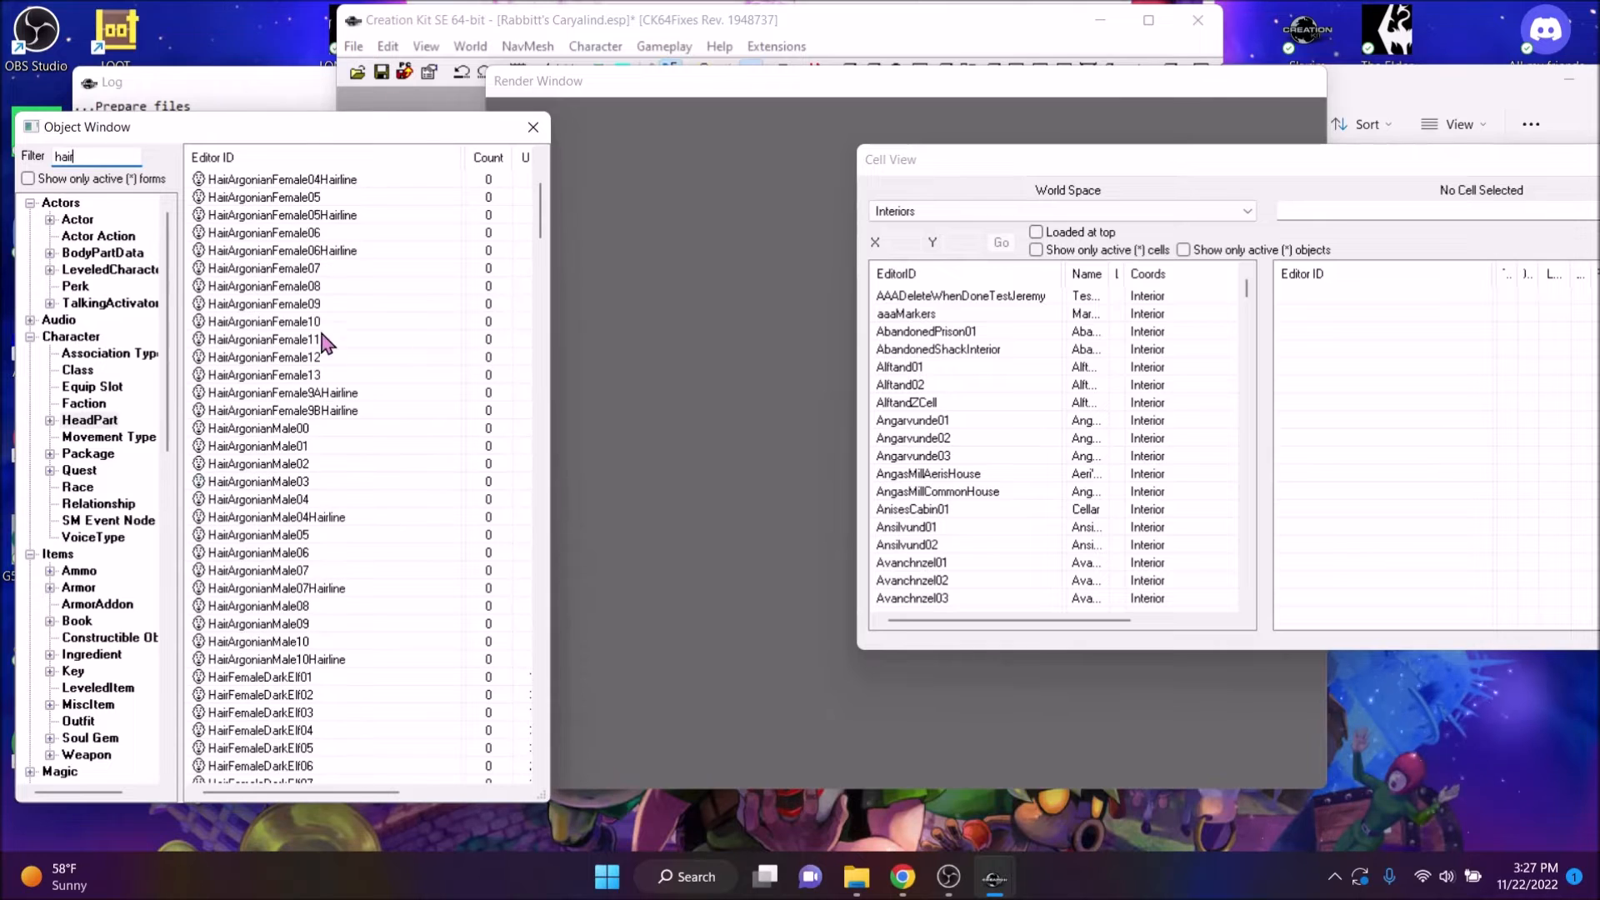
pyautogui.scroll(-20, 352, 504)
pyautogui.scroll(-20, 357, 498)
pyautogui.scroll(-4, 345, 594)
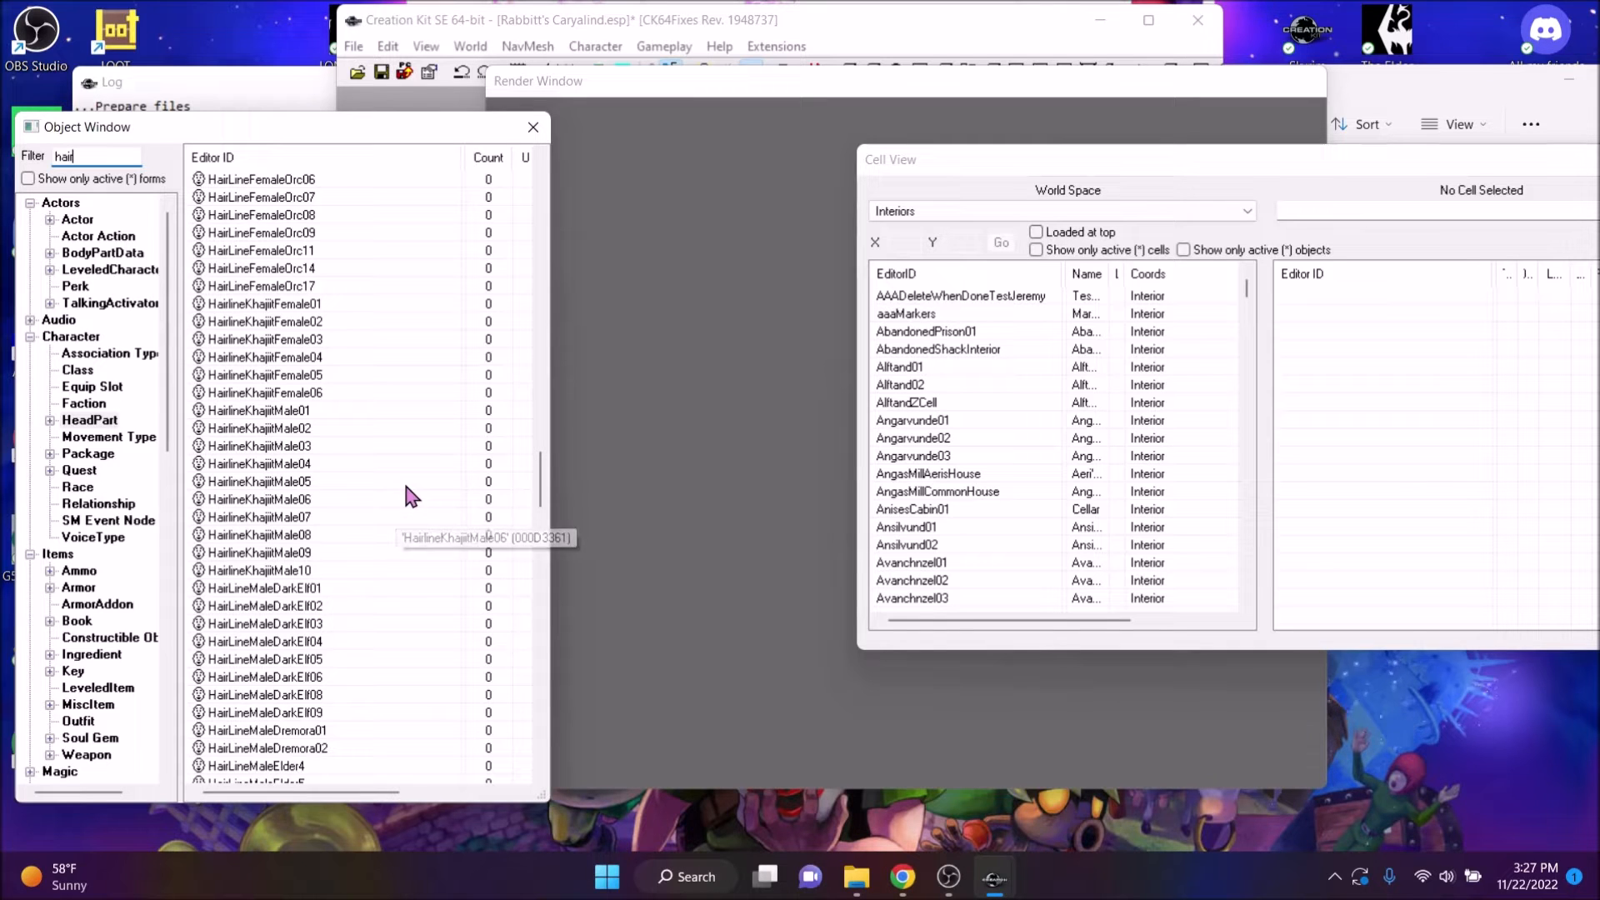
pyautogui.scroll(-8, 406, 488)
pyautogui.scroll(-11, 444, 584)
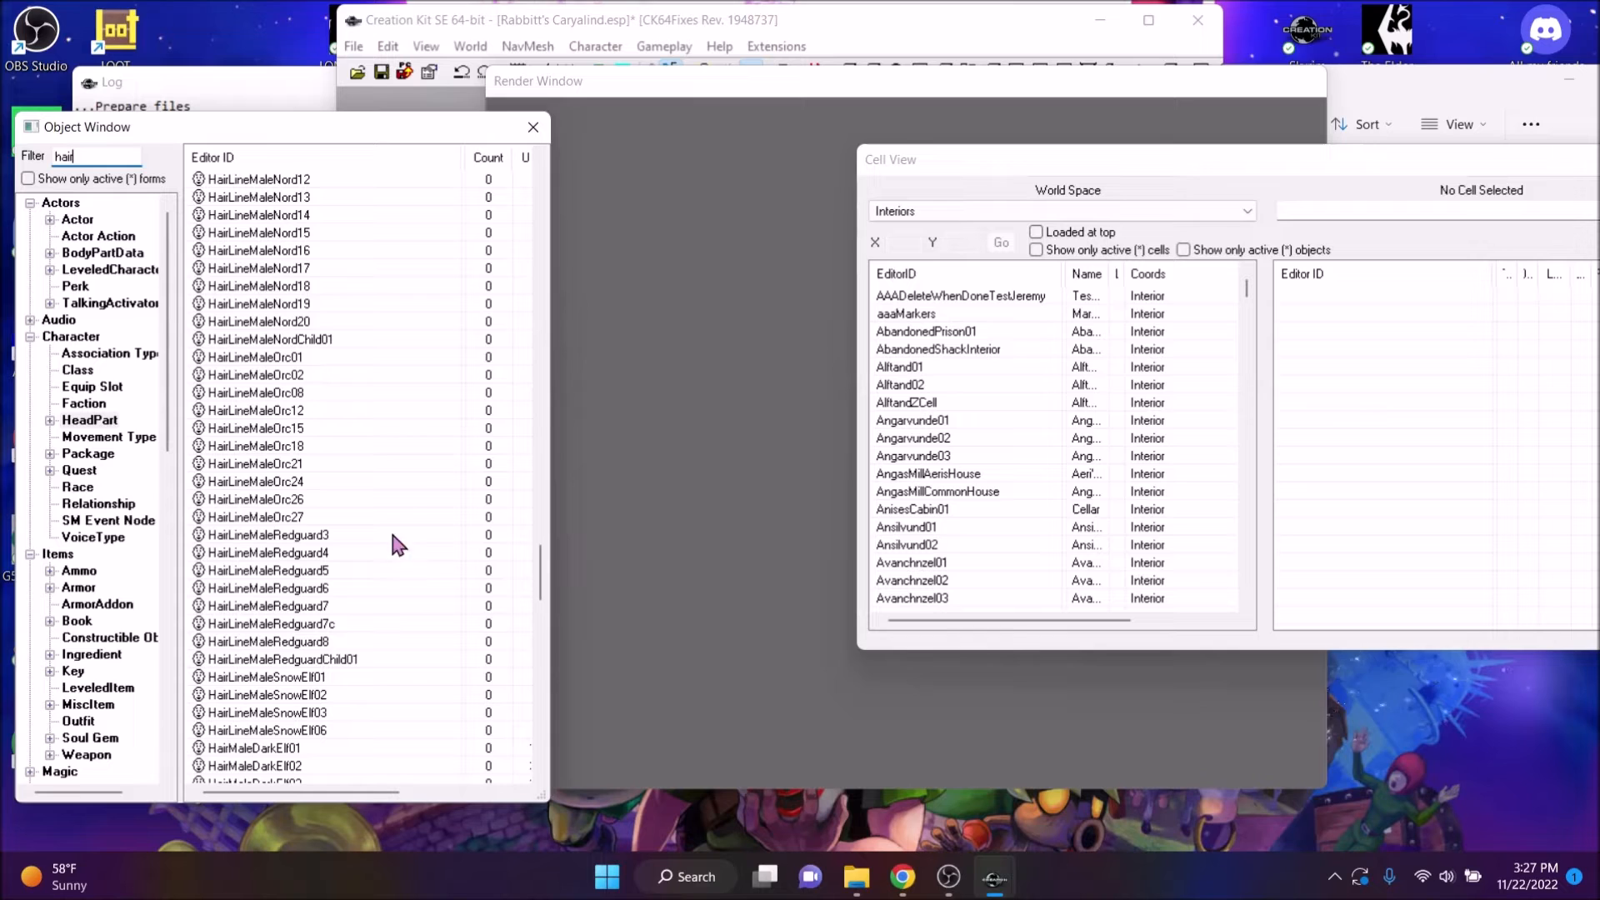
pyautogui.scroll(-8, 391, 500)
pyautogui.scroll(-2, 413, 504)
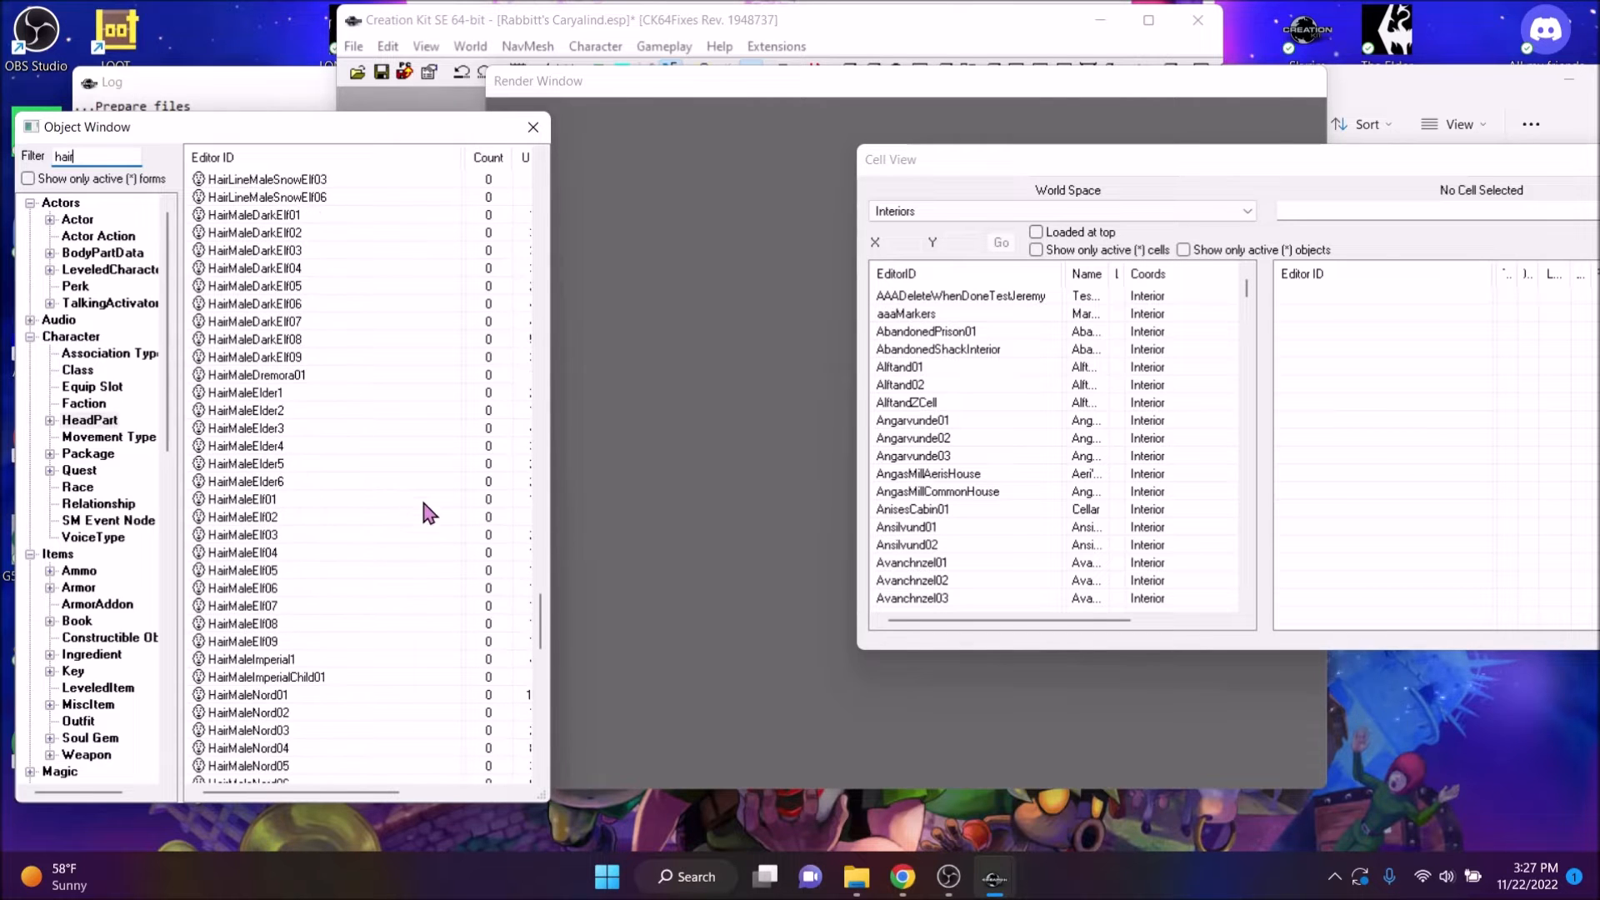
pyautogui.rightClick(273, 500)
pyautogui.click(321, 550)
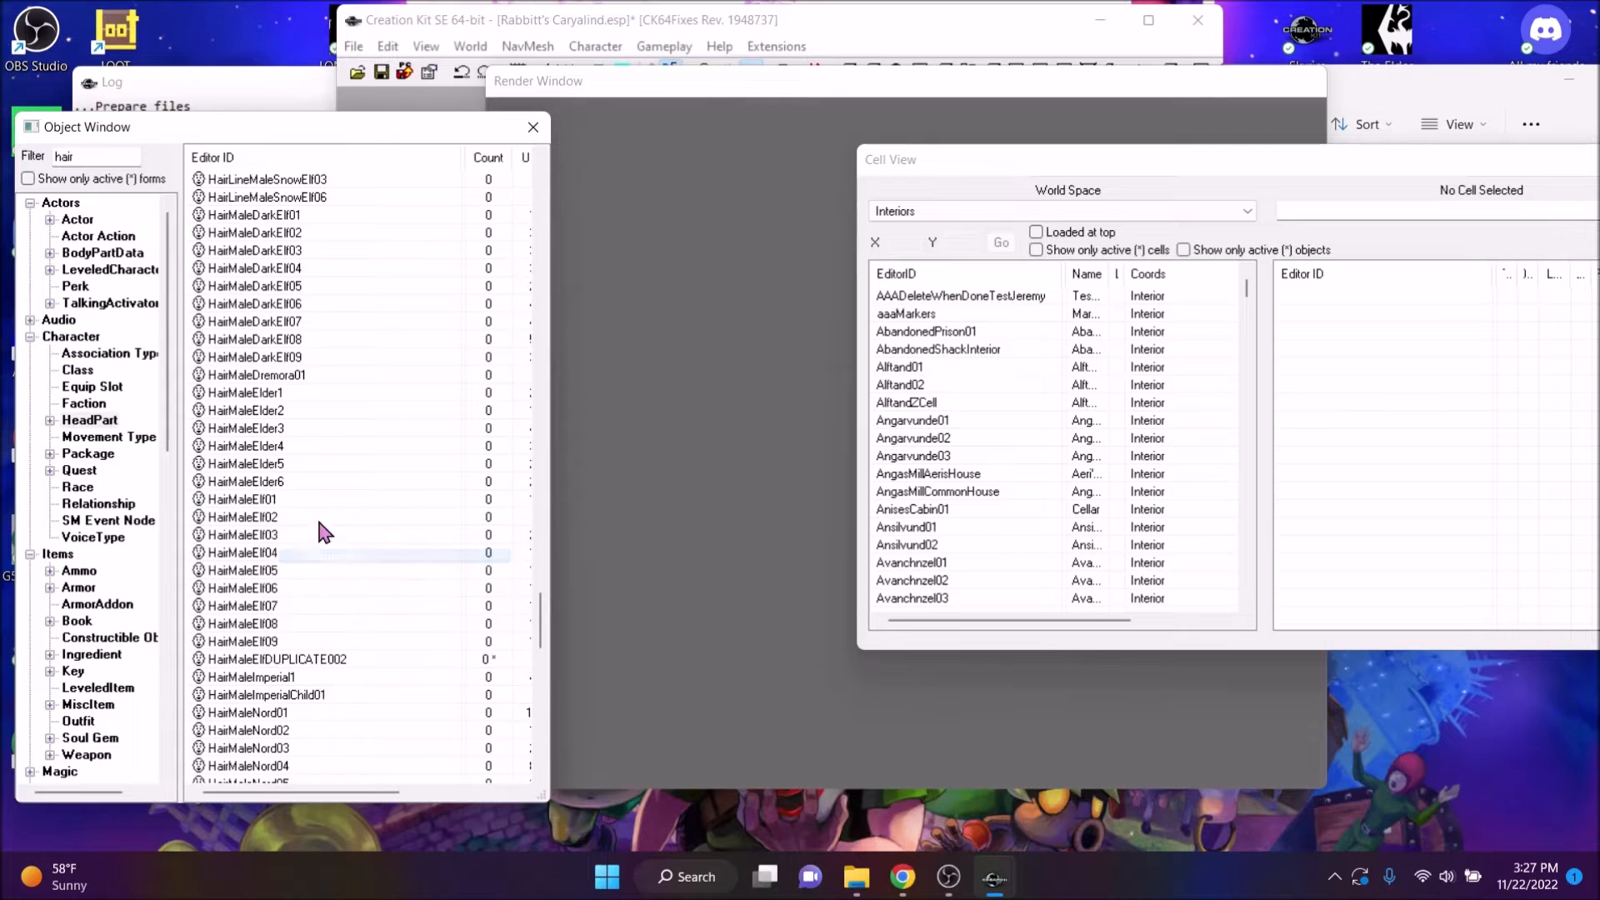
# Make the HairMaleElfDUPLICATE002 head part non-playable and change its ID to CARY_HP_Hair
pyautogui.doubleClick(316, 659)
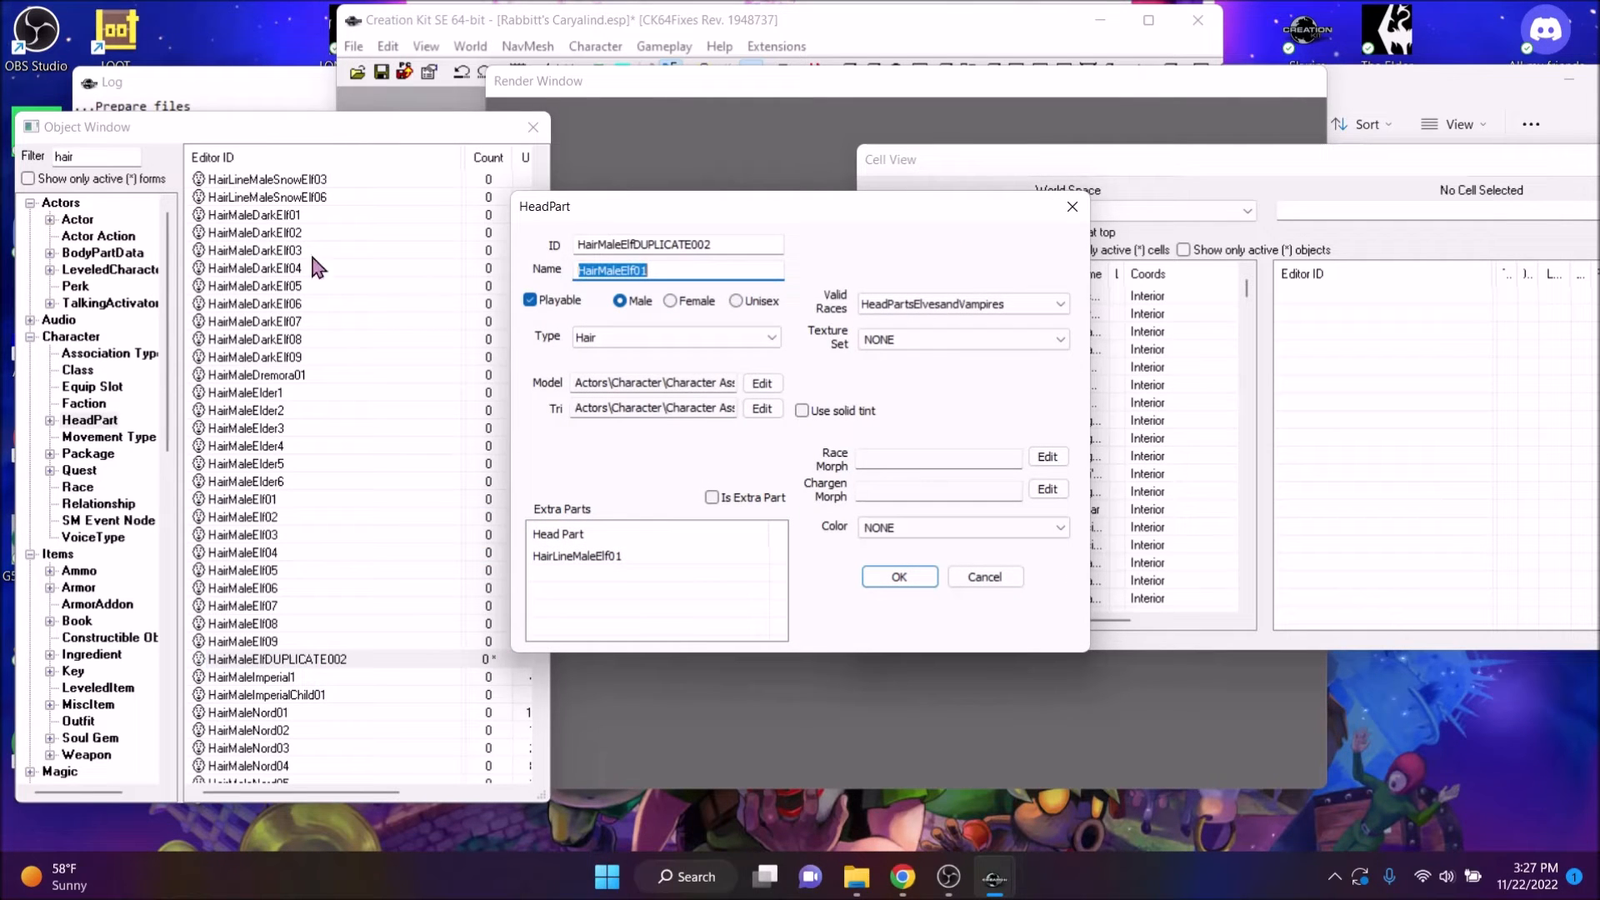
pyautogui.click(565, 302)
pyautogui.doubleClick(686, 245)
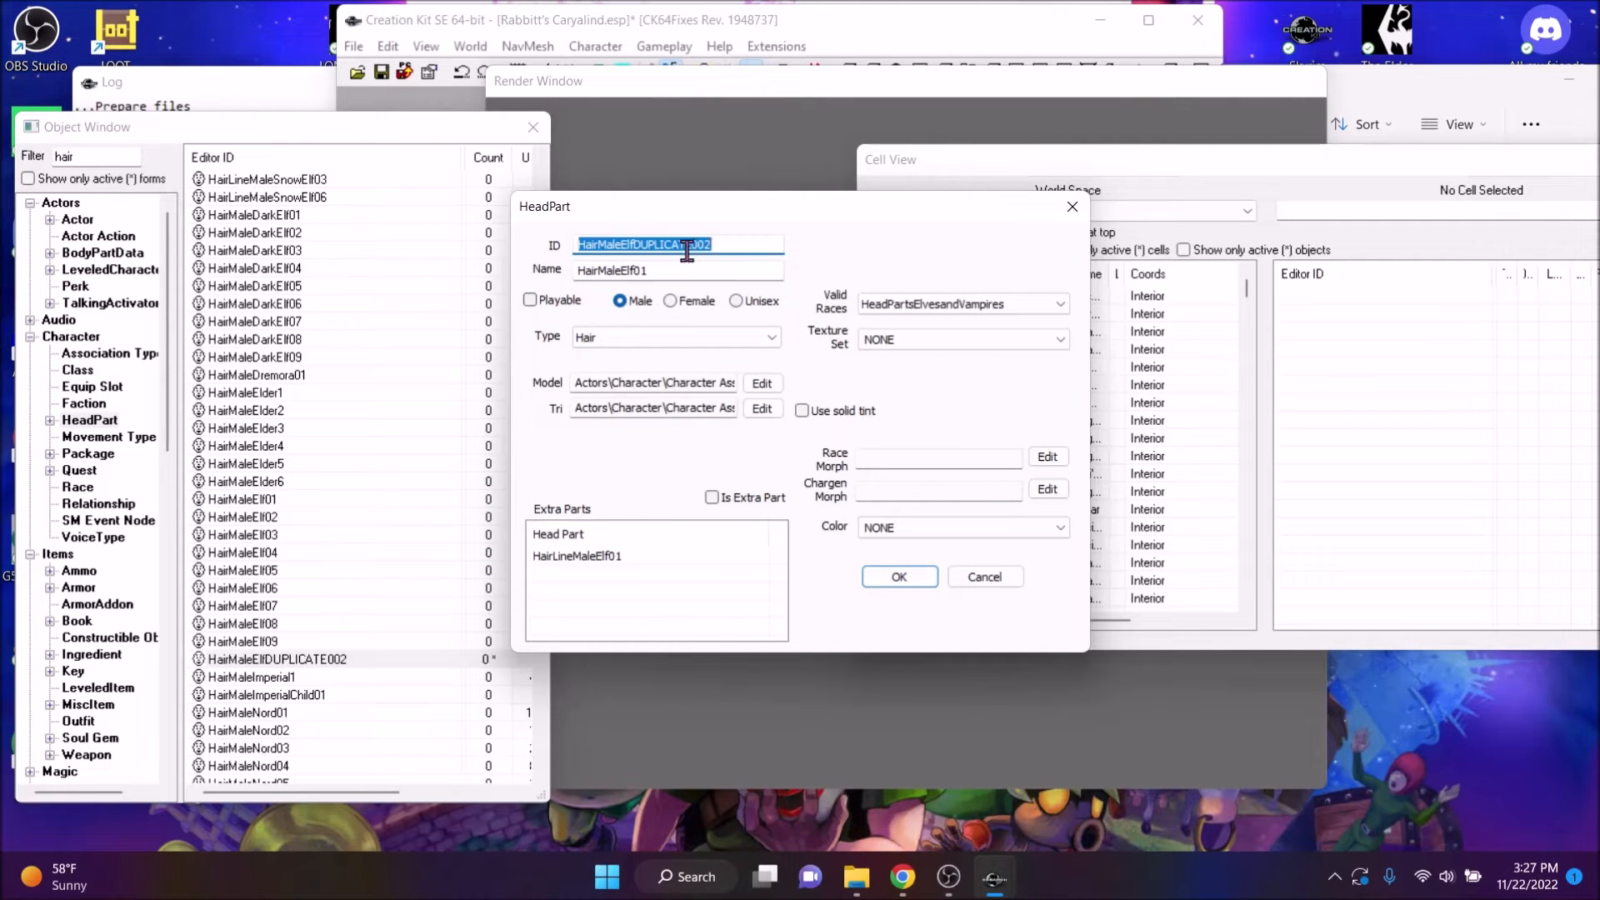
pyautogui.write('CARY_HP_Hair')
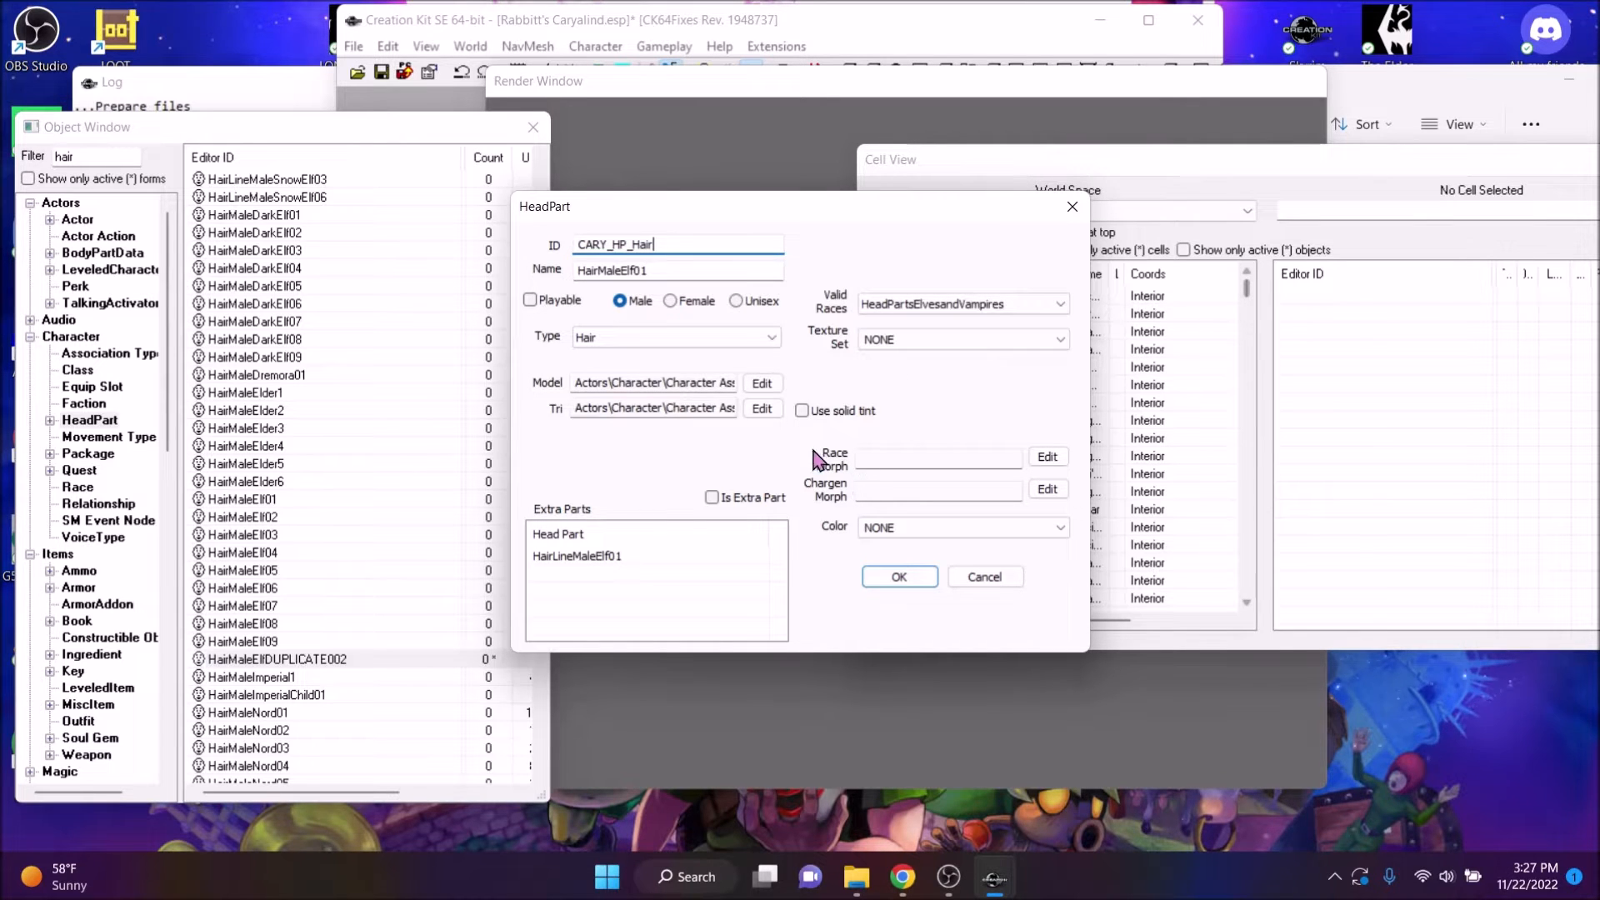
# Set the hair head part's model to Raskolnikov.nif from the Rabbitt's Caryalind meshes folder
pyautogui.click(762, 383)
pyautogui.click(720, 278)
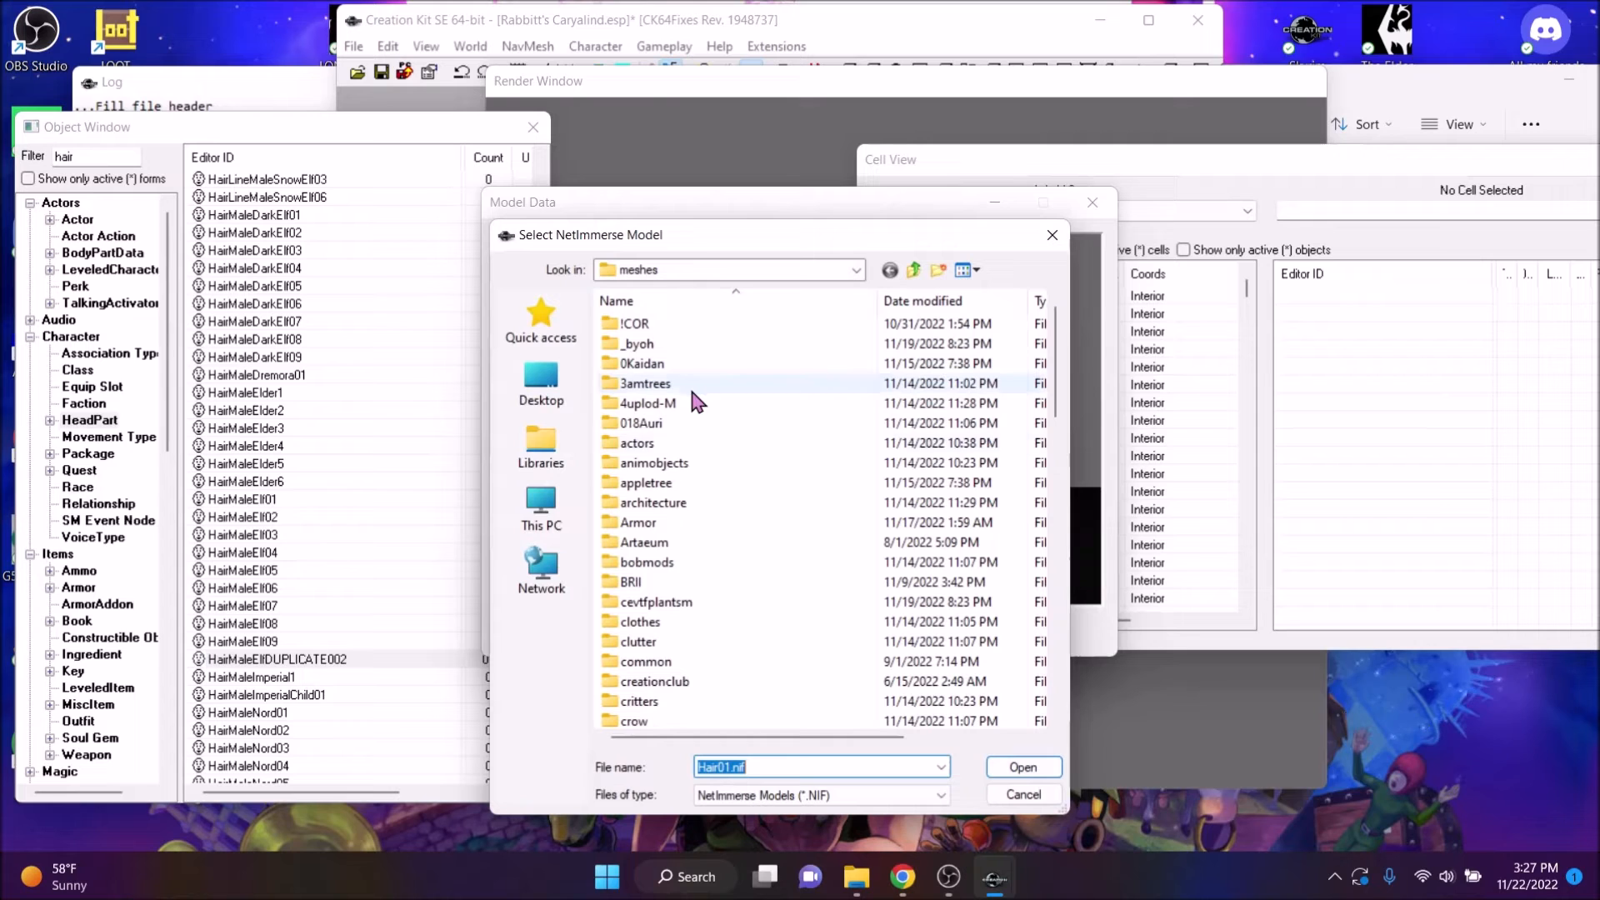
pyautogui.scroll(-8, 688, 455)
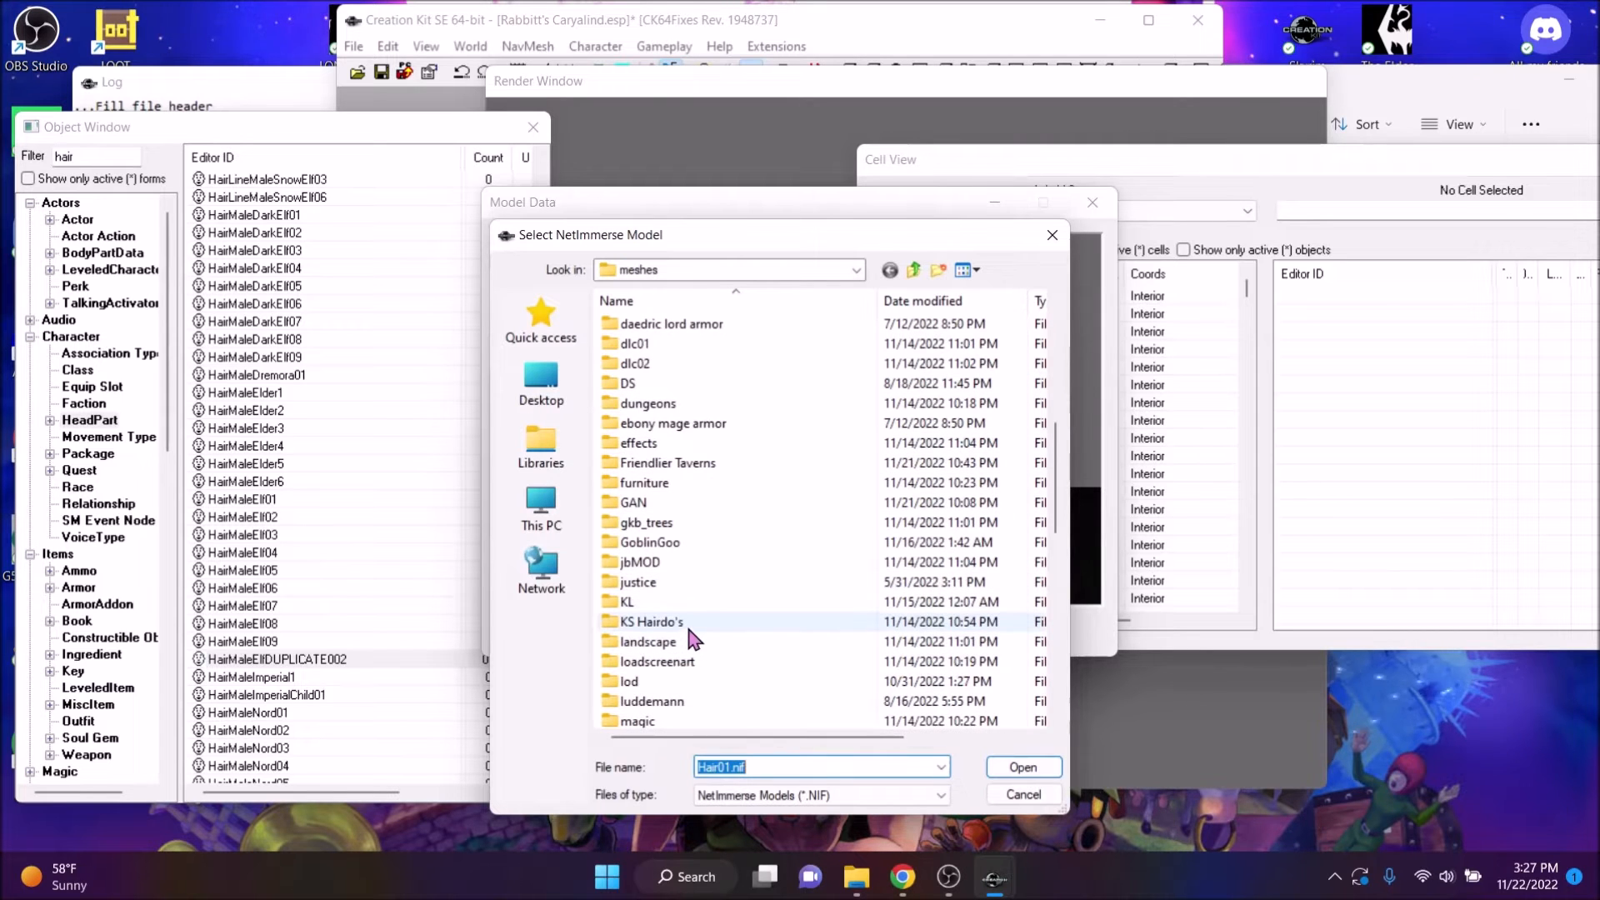
pyautogui.scroll(-4, 781, 630)
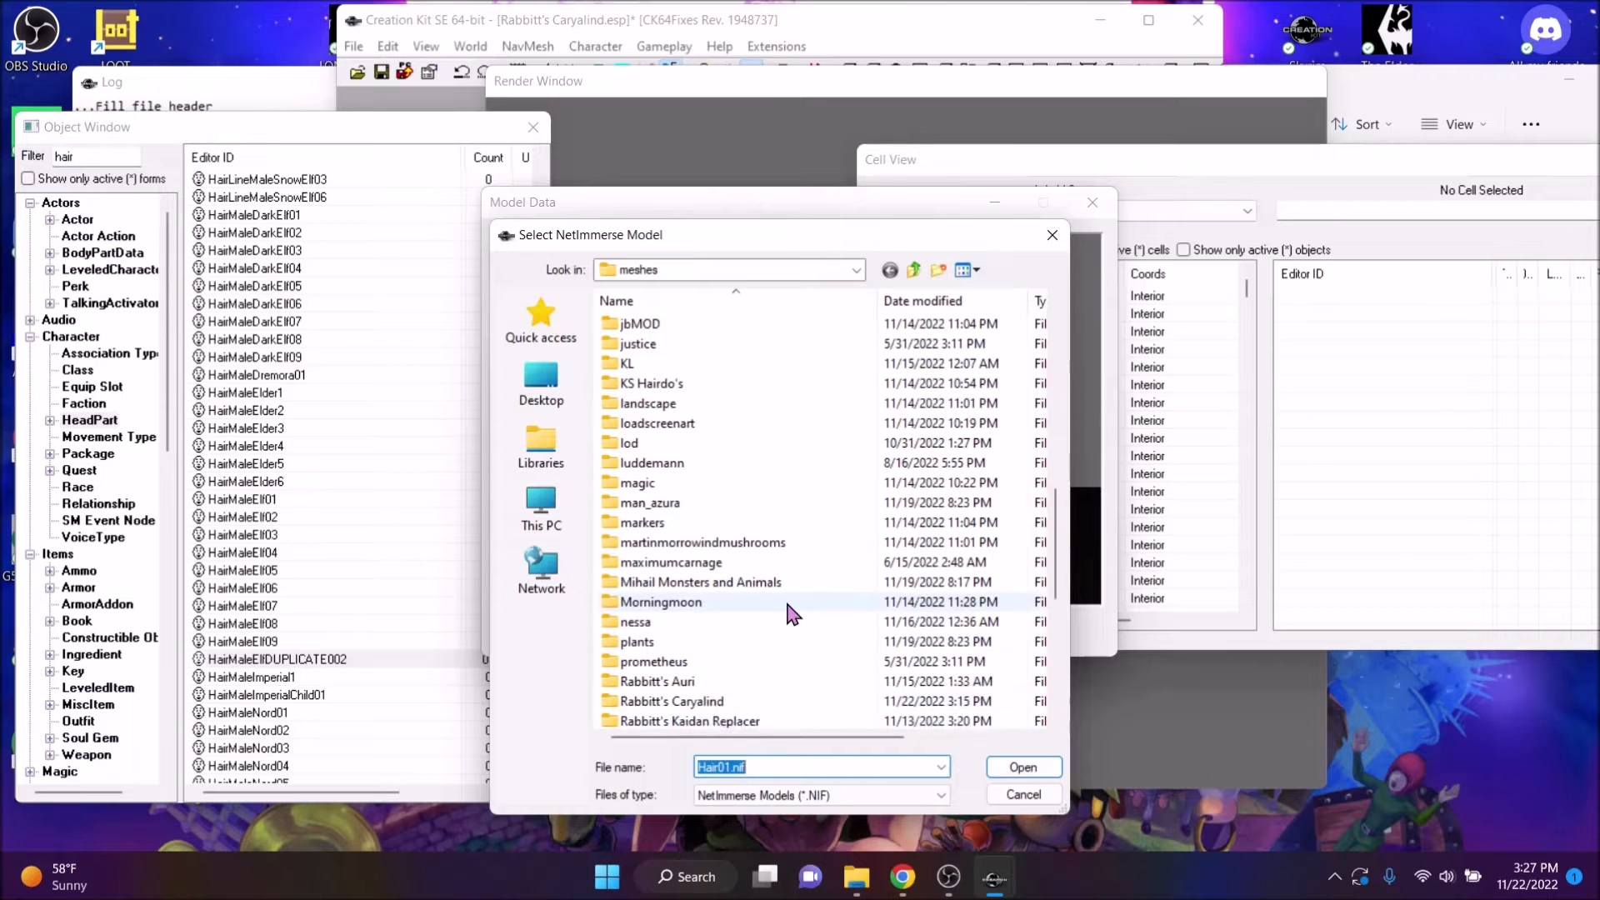
pyautogui.scroll(-1, 787, 640)
pyautogui.click(722, 643)
pyautogui.doubleClick(721, 643)
pyautogui.doubleClick(715, 393)
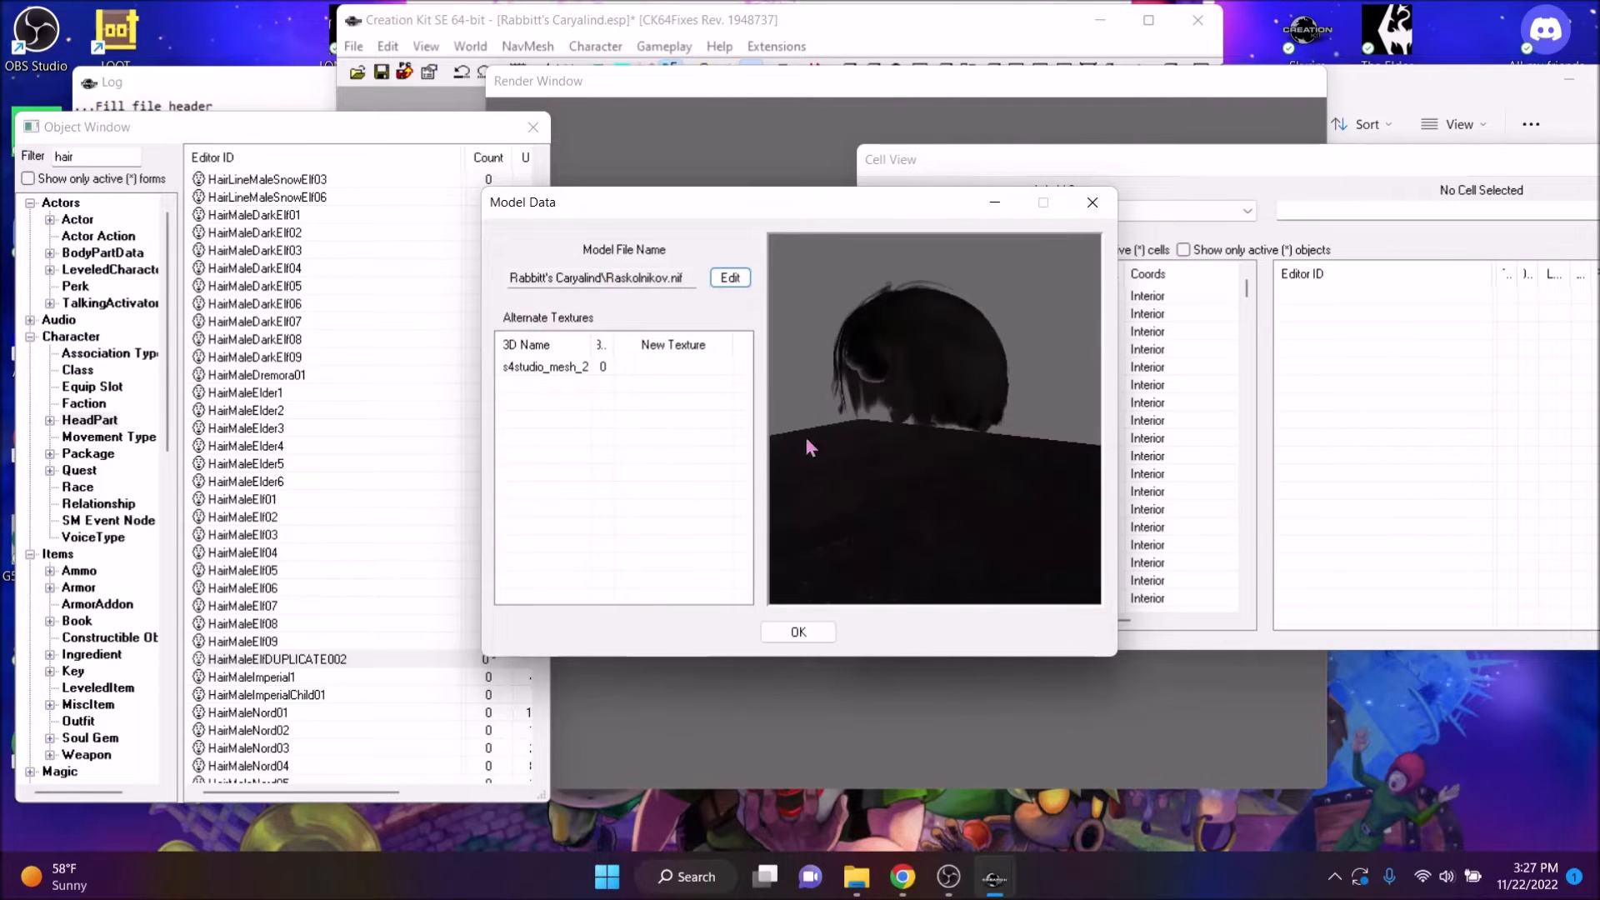
pyautogui.click(798, 631)
# Clear the hair's Tri file, remove the HairLineMaleElf01 extra part, and accept the changes including the rename
pyautogui.click(759, 410)
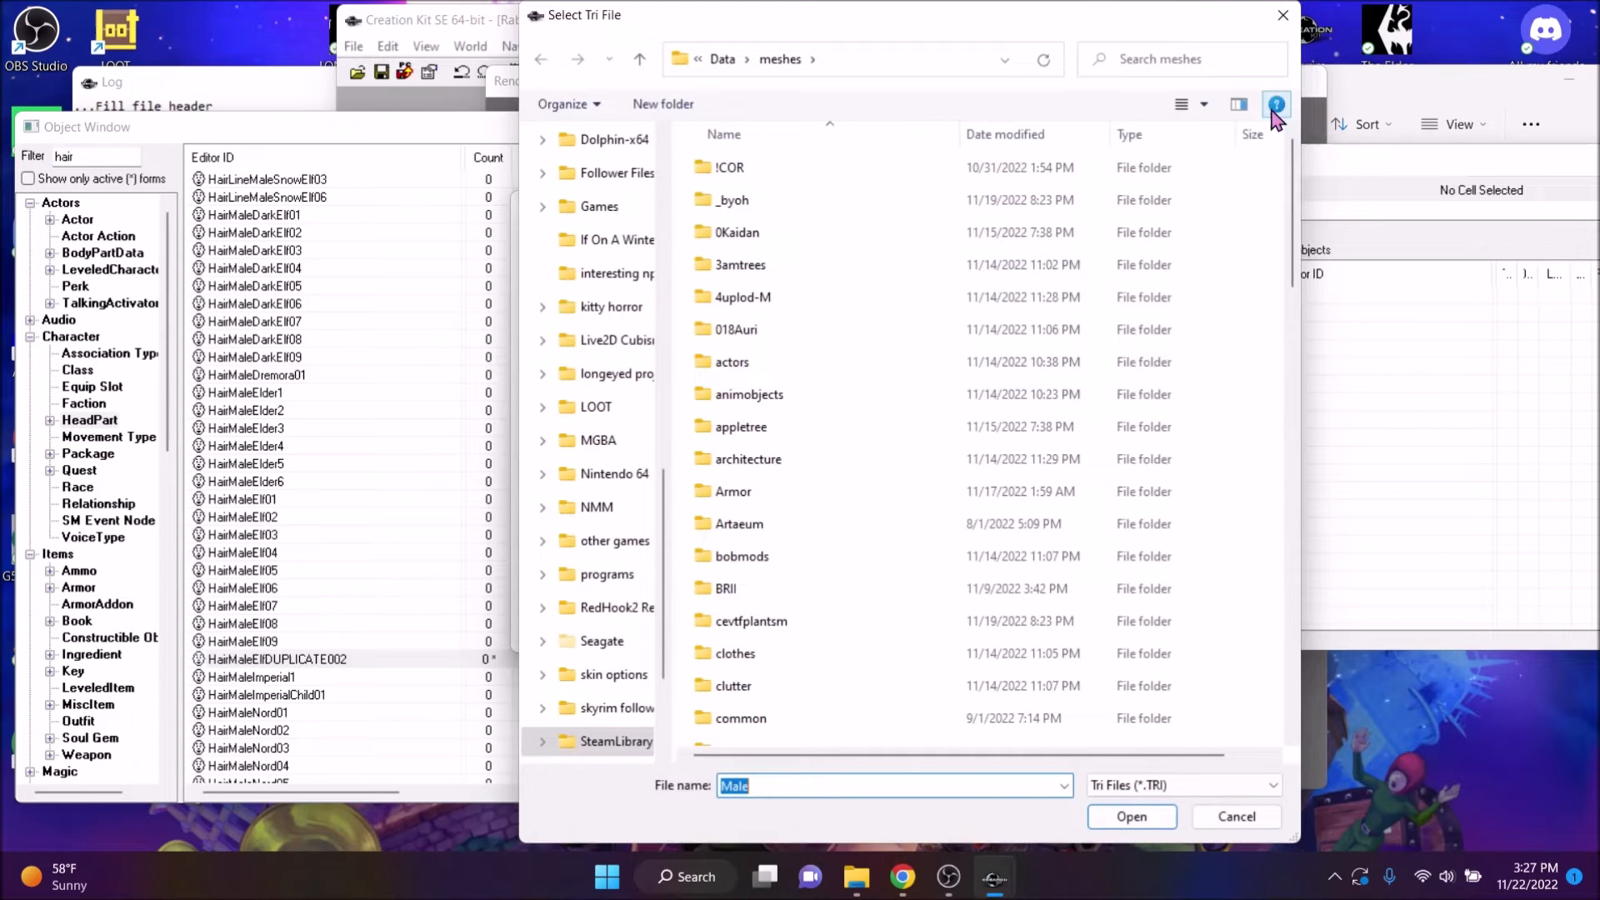
pyautogui.click(1284, 15)
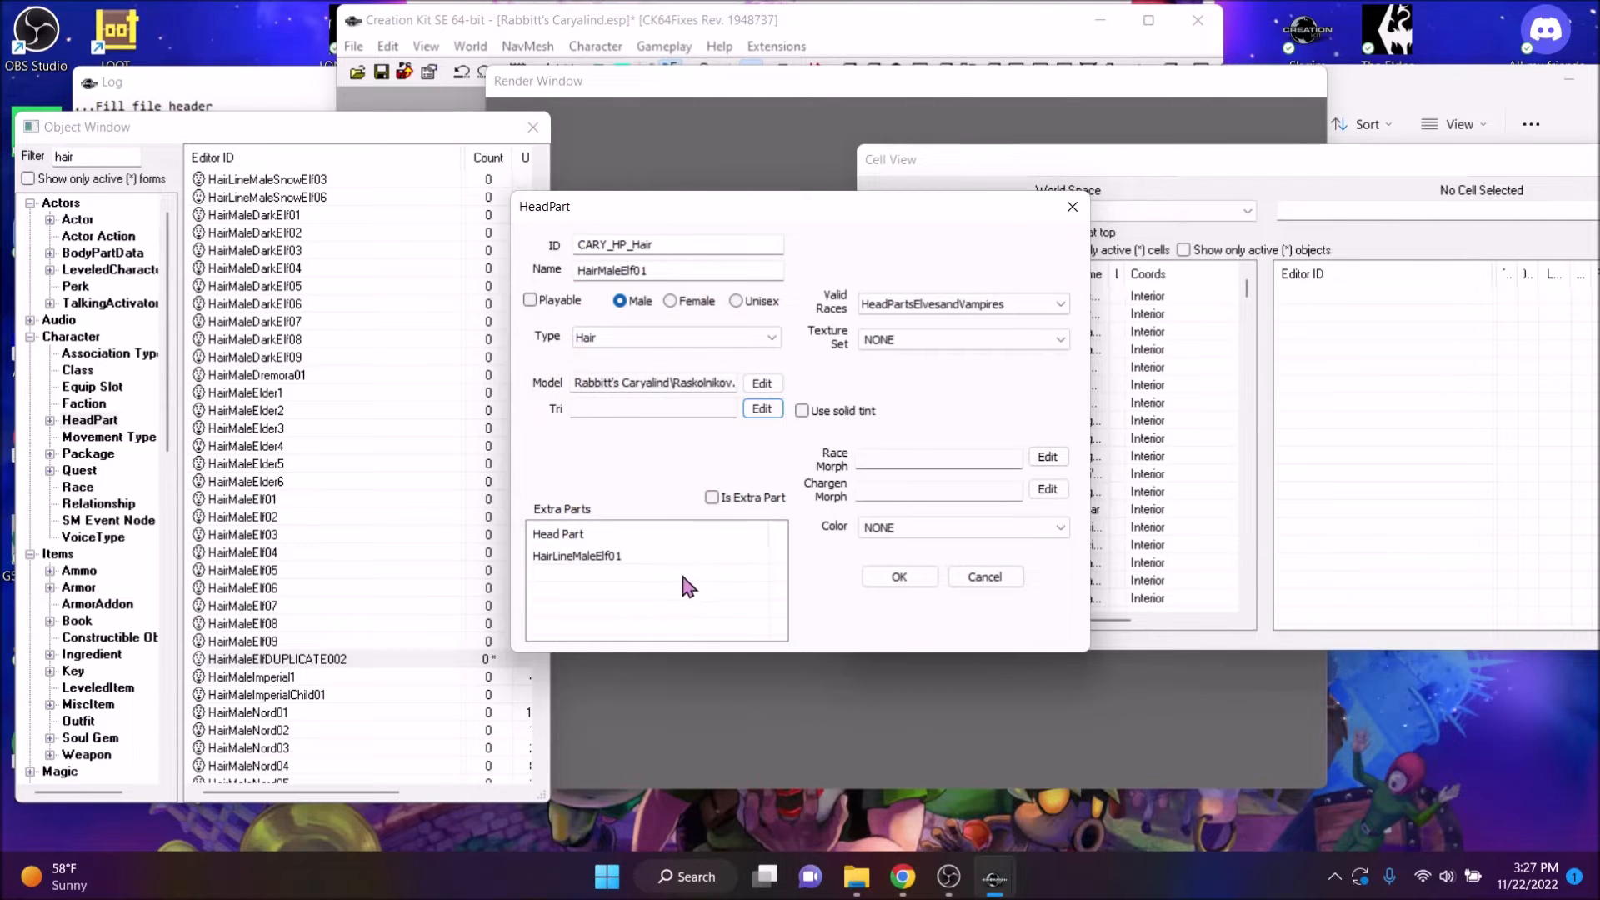
pyautogui.click(635, 556)
pyautogui.press('Delete')
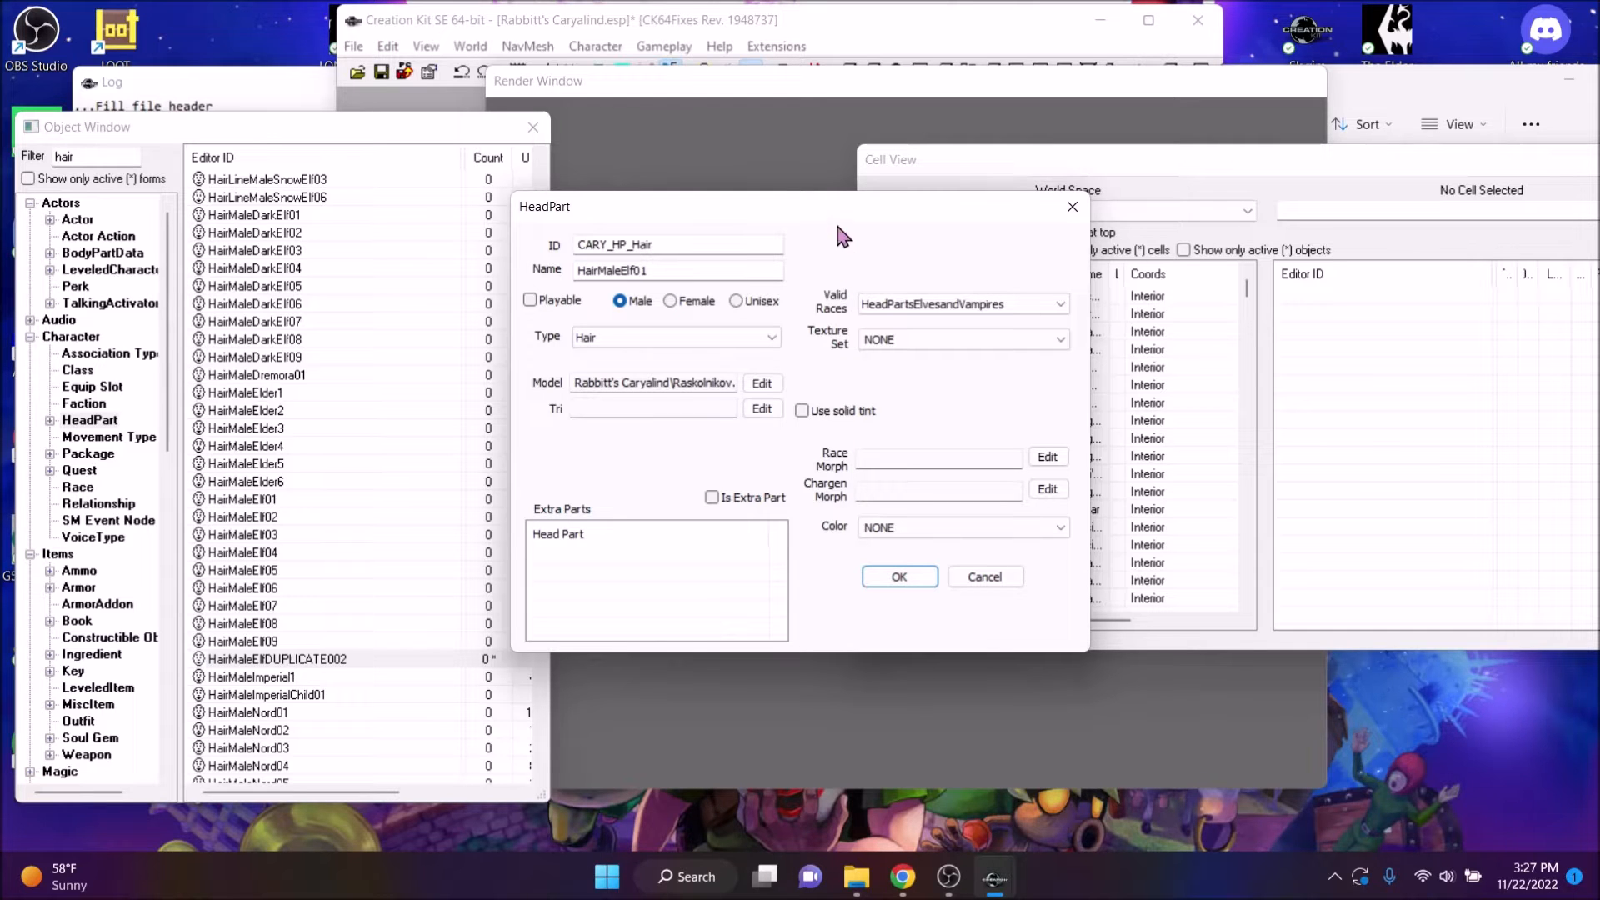
pyautogui.click(899, 576)
pyautogui.click(952, 519)
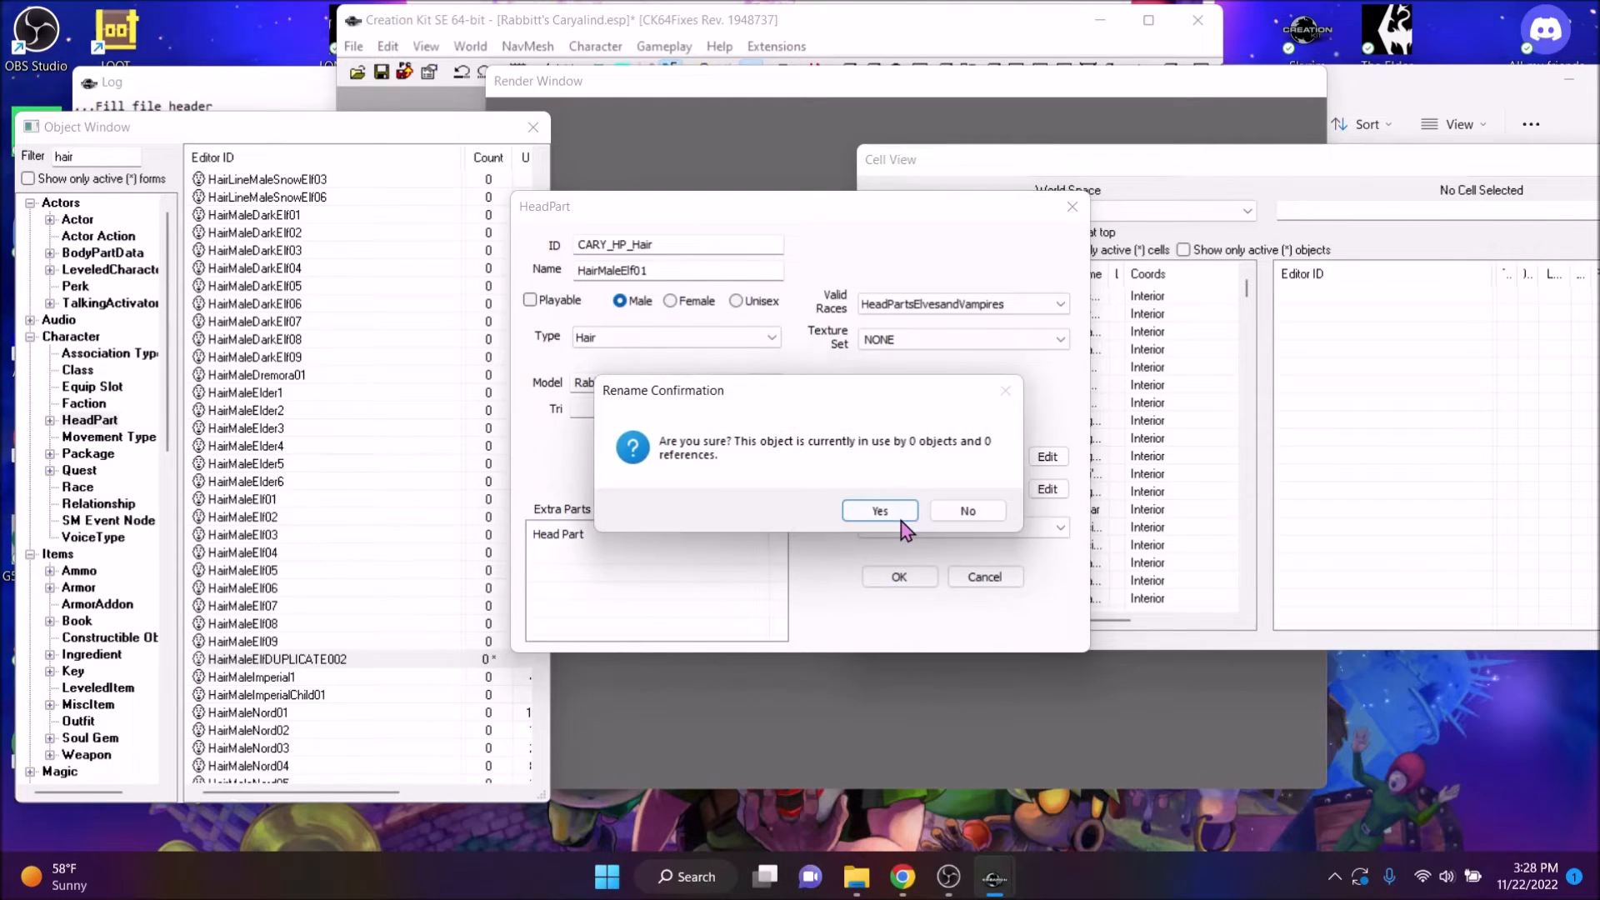
pyautogui.click(875, 511)
# Limit the object list to active forms and duplicate the CARY_HP_Hair head part
pyautogui.click(77, 181)
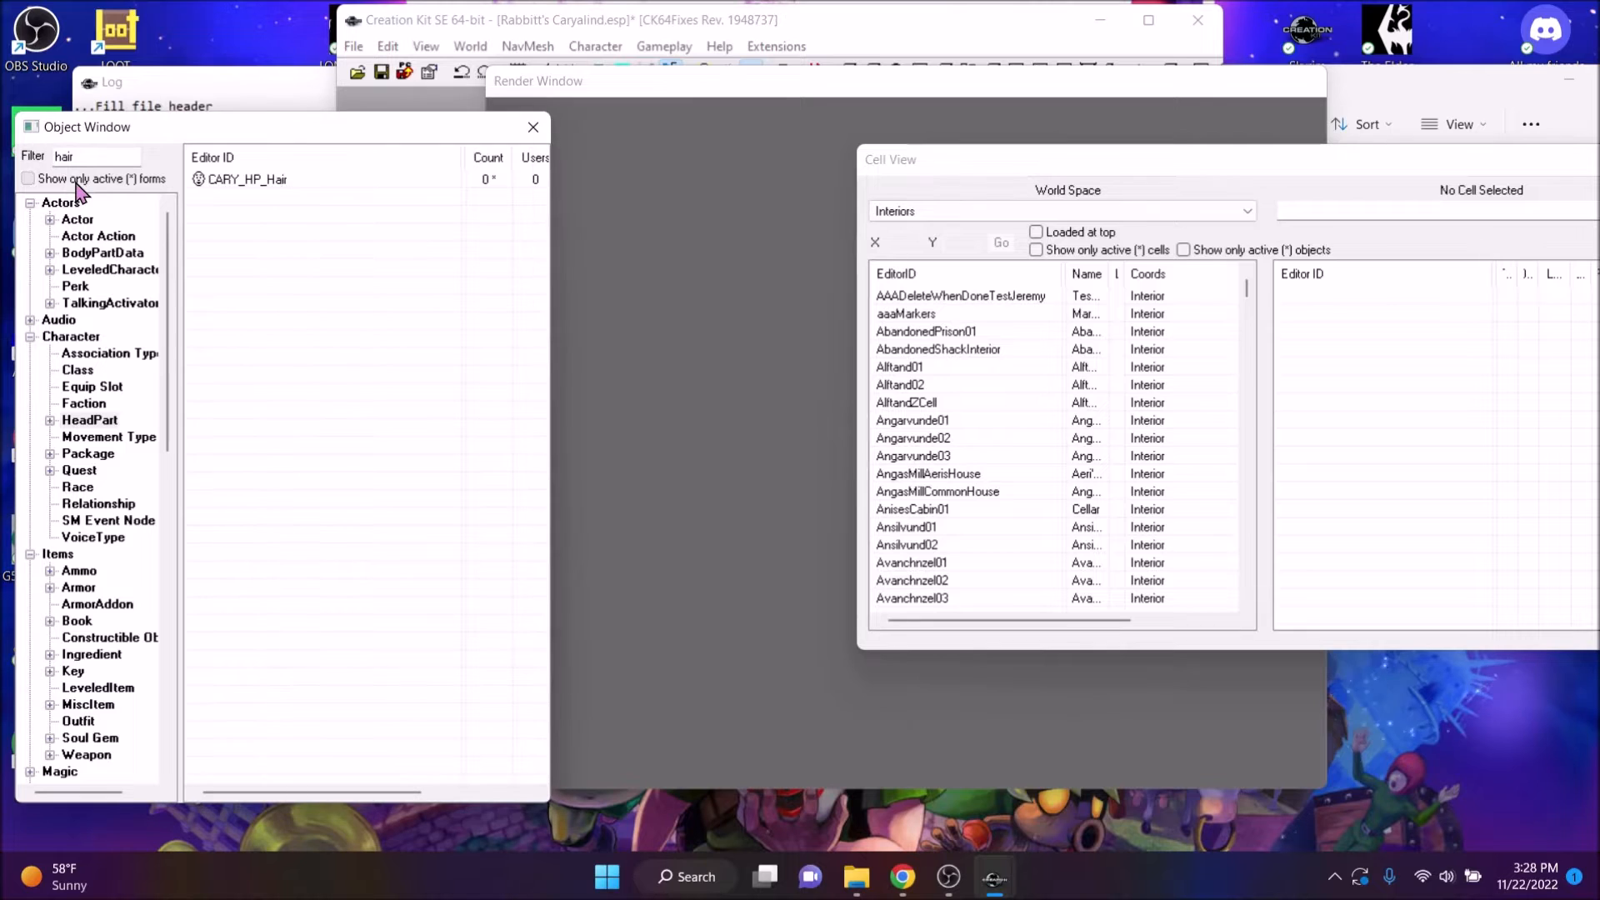
pyautogui.rightClick(292, 185)
pyautogui.click(321, 218)
# Set the duplicated hair head part's type to Misc and its ID to CARY_HP_Hairline
pyautogui.doubleClick(293, 200)
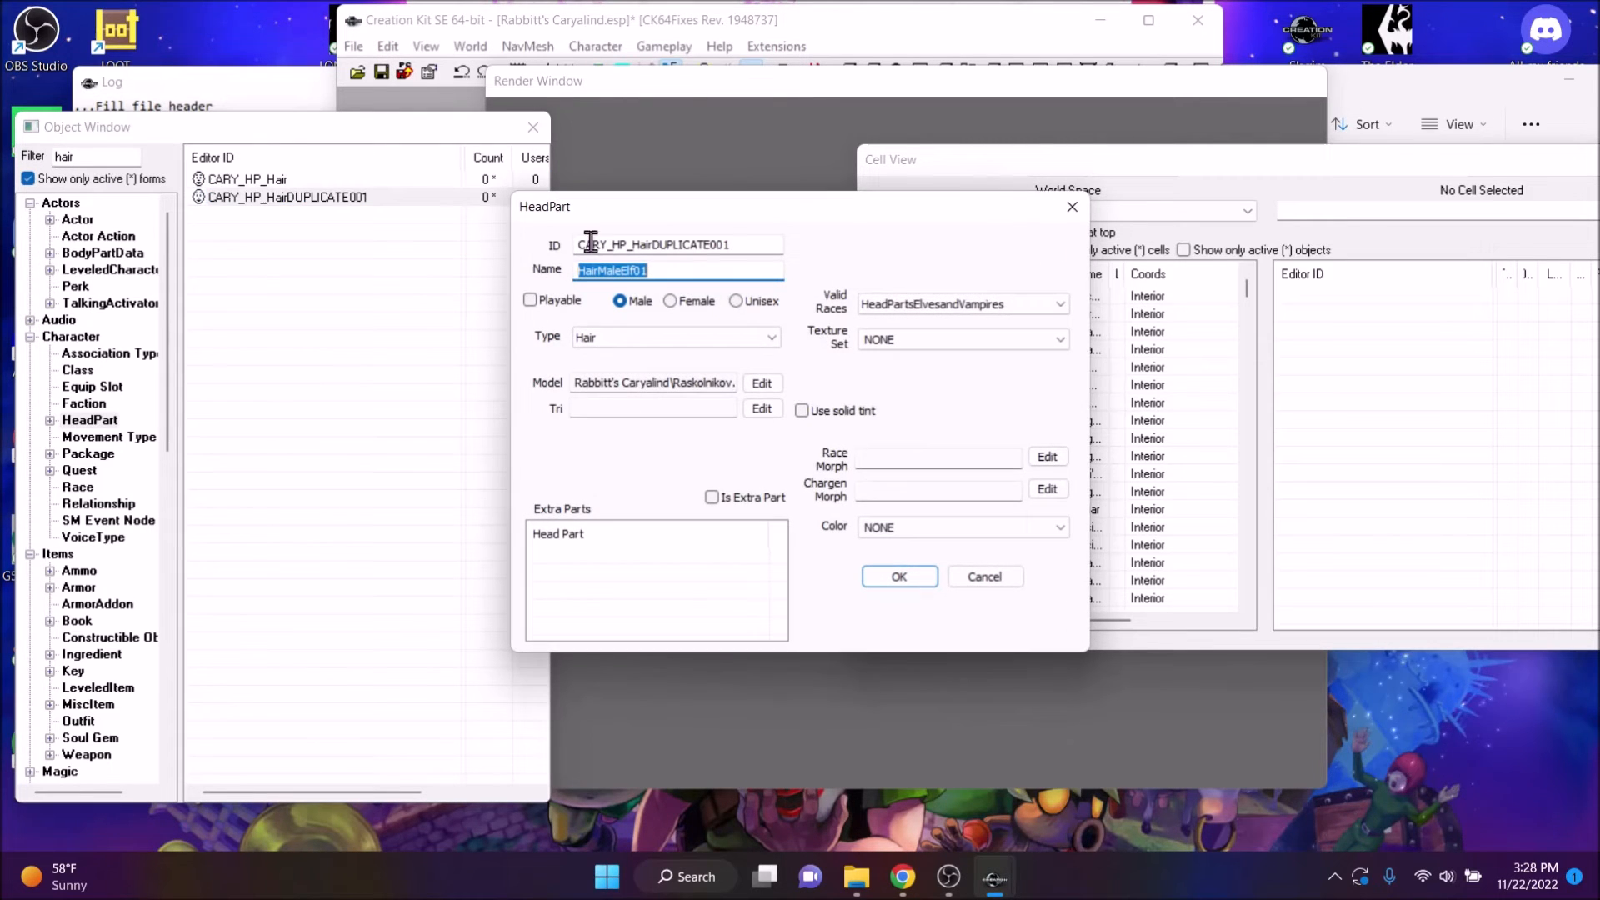
pyautogui.click(645, 353)
pyautogui.click(621, 356)
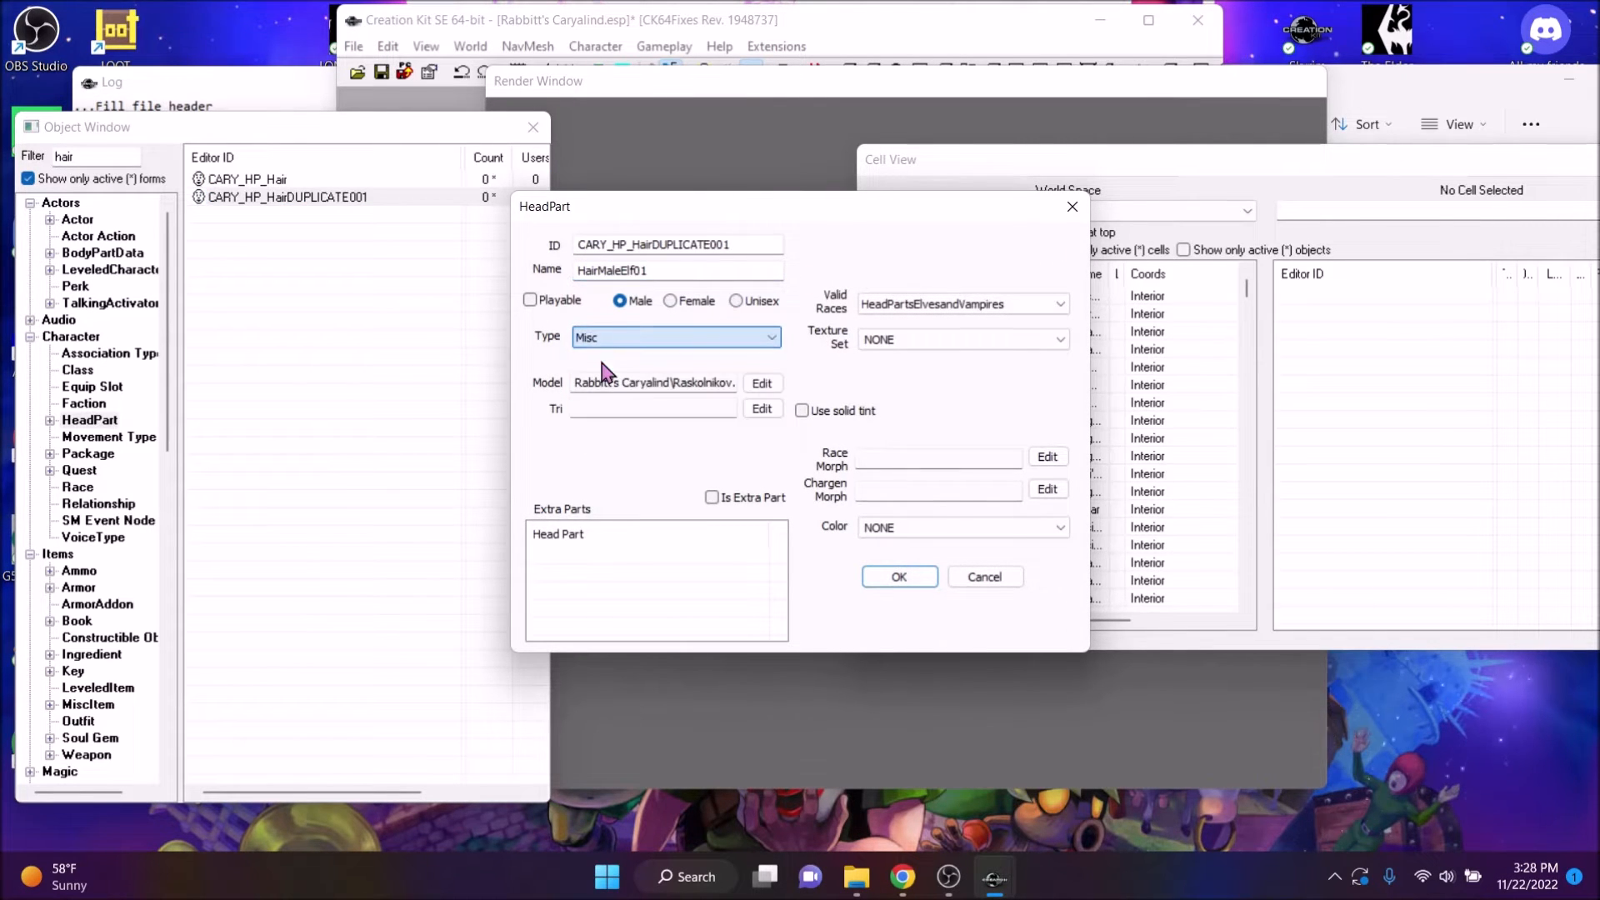
pyautogui.moveTo(654, 245); pyautogui.dragTo(1454, 246)
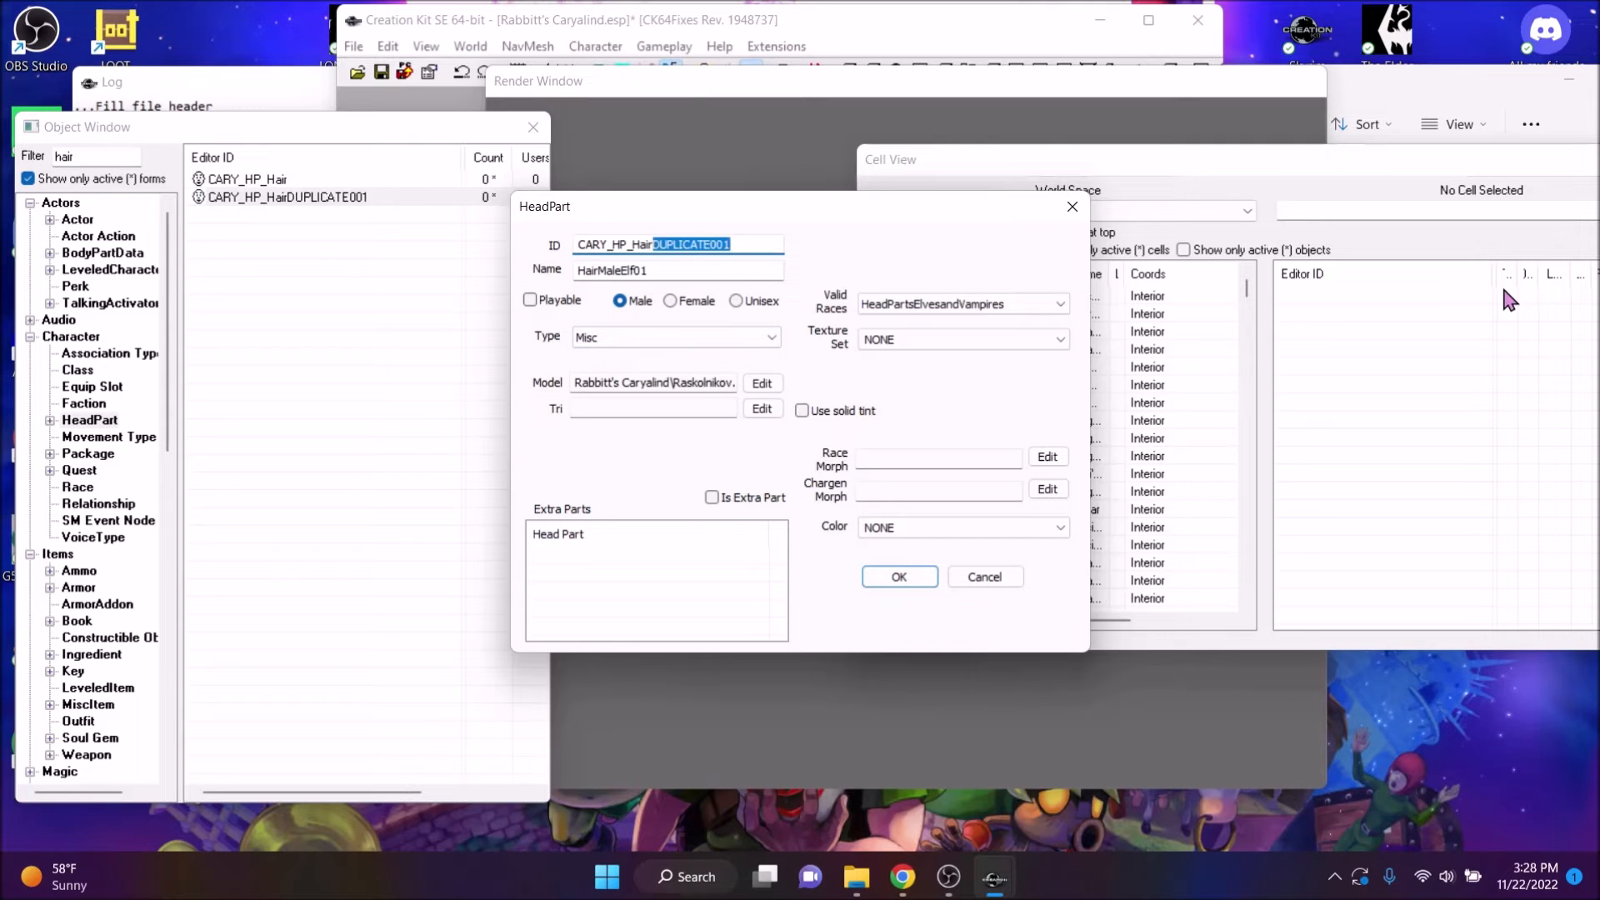
# Set the hairline head part's model to RaskolnikovHL.nif
pyautogui.click(761, 383)
pyautogui.click(735, 277)
pyautogui.doubleClick(692, 403)
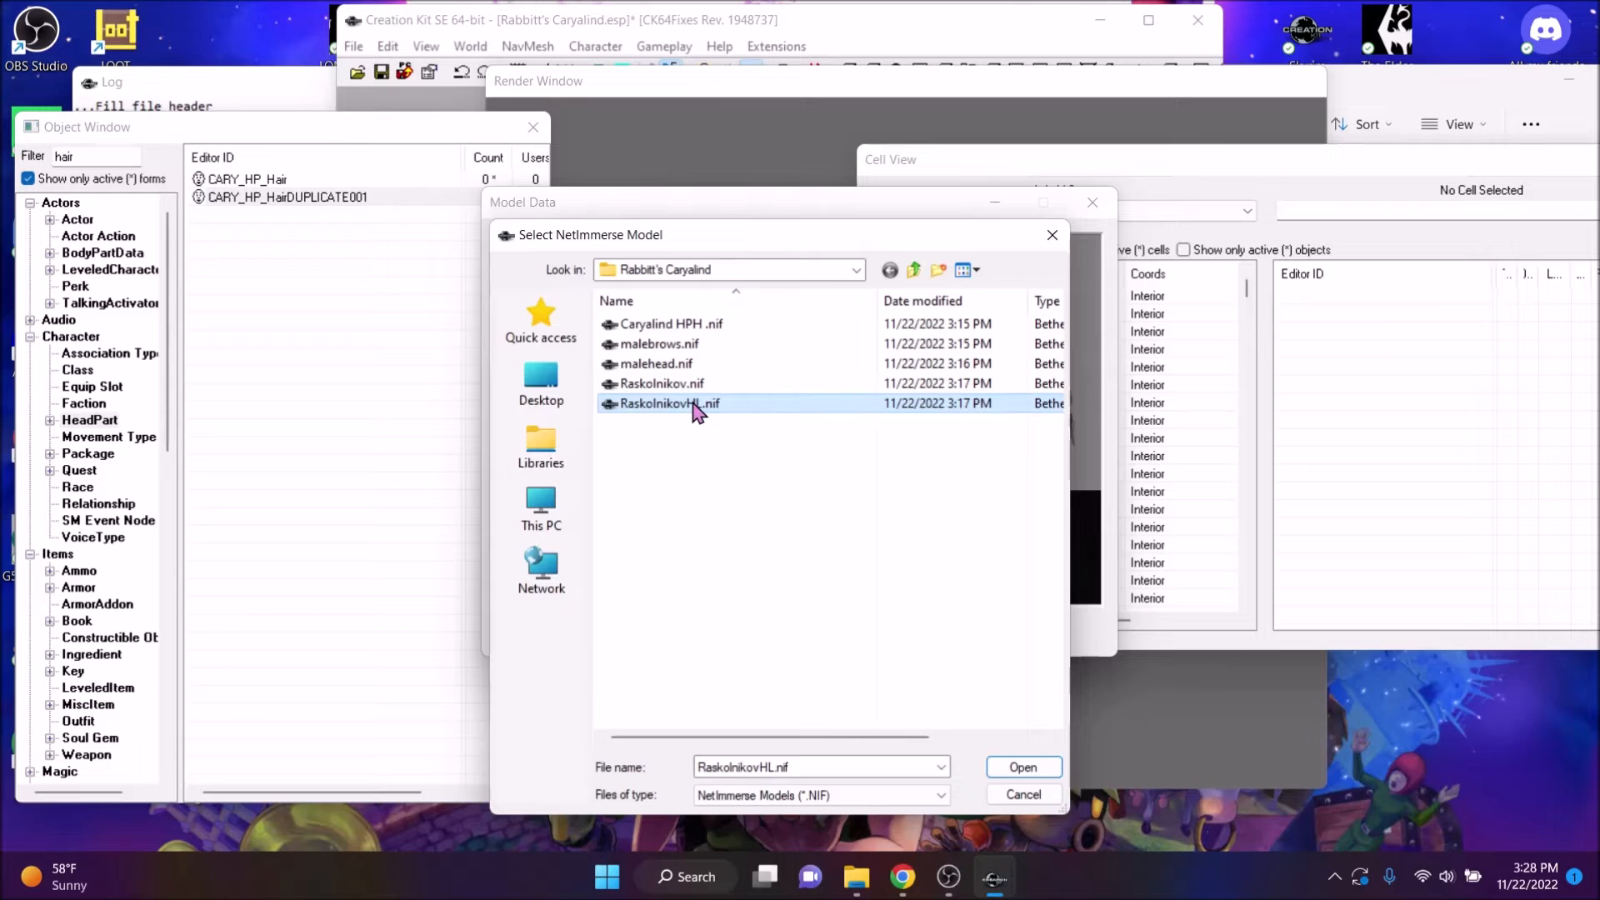
pyautogui.click(797, 634)
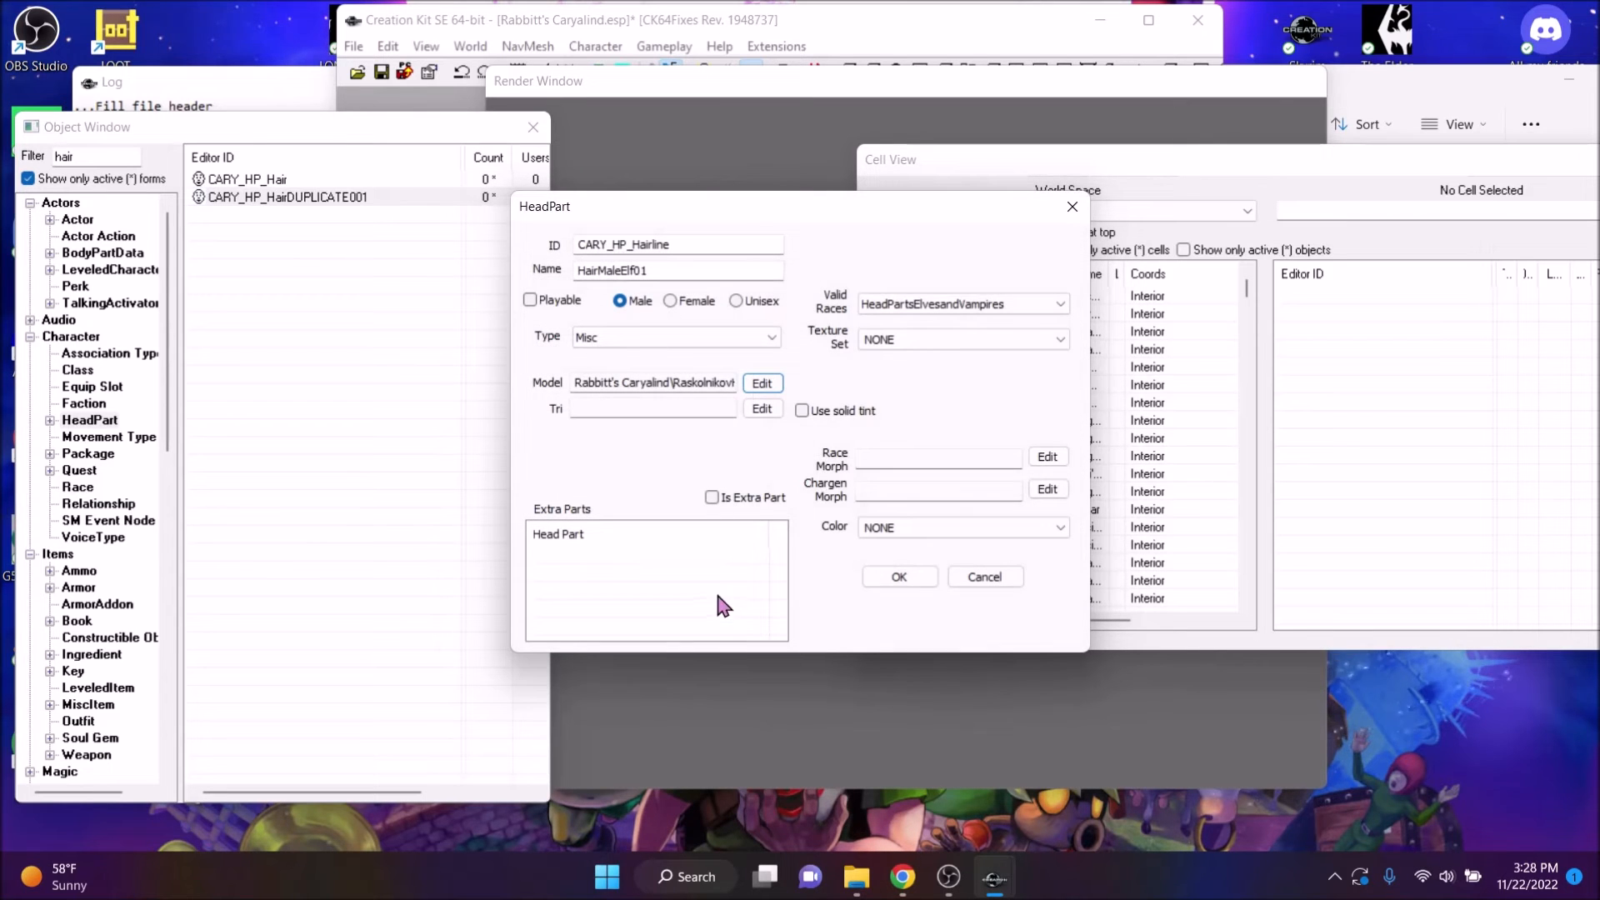
# Mark the hairline head part as an extra part and accept its changes including the rename
pyautogui.click(735, 495)
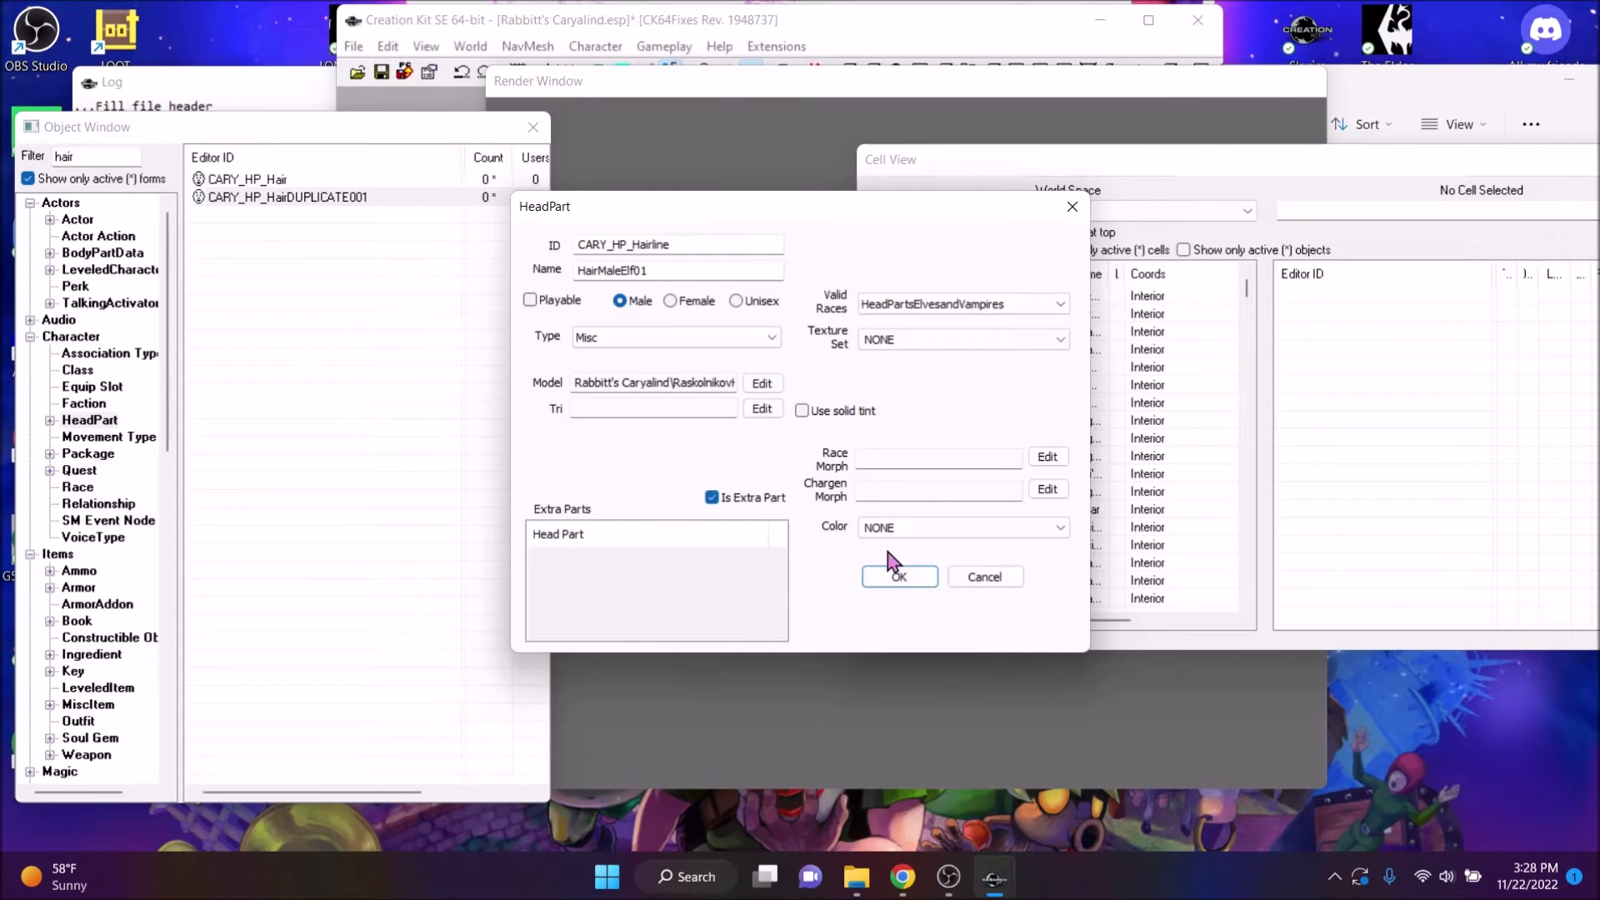
pyautogui.click(895, 575)
pyautogui.click(966, 517)
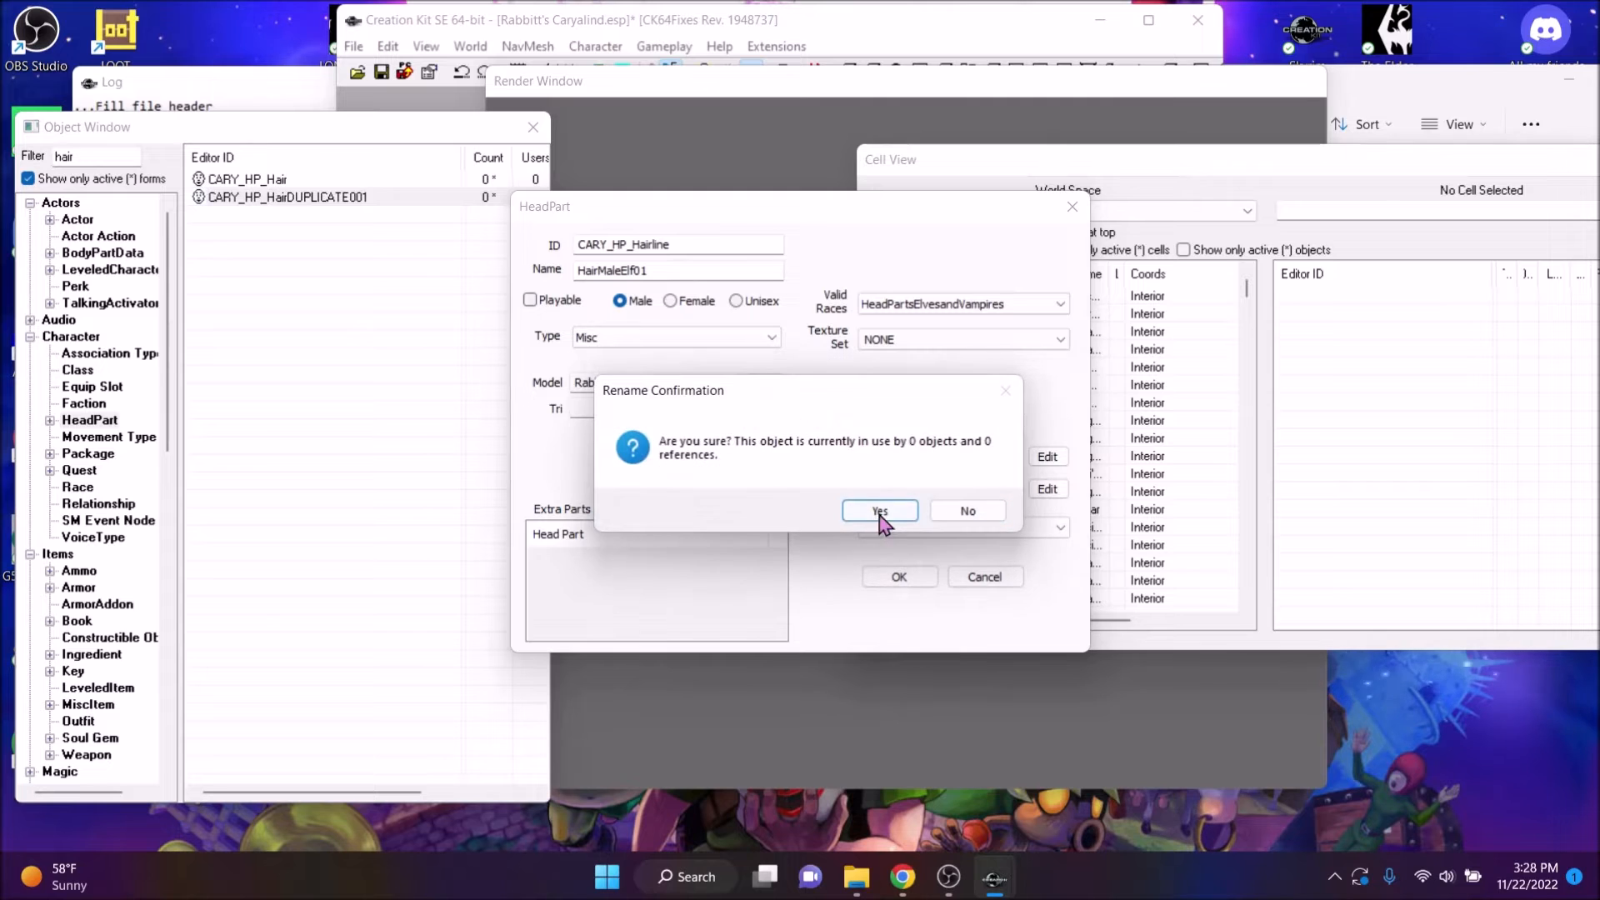
pyautogui.click(880, 512)
# Add CARY_HP_Hairline as an extra part of CARY_HP_Hair and save the plugin
pyautogui.doubleClick(248, 179)
pyautogui.rightClick(655, 602)
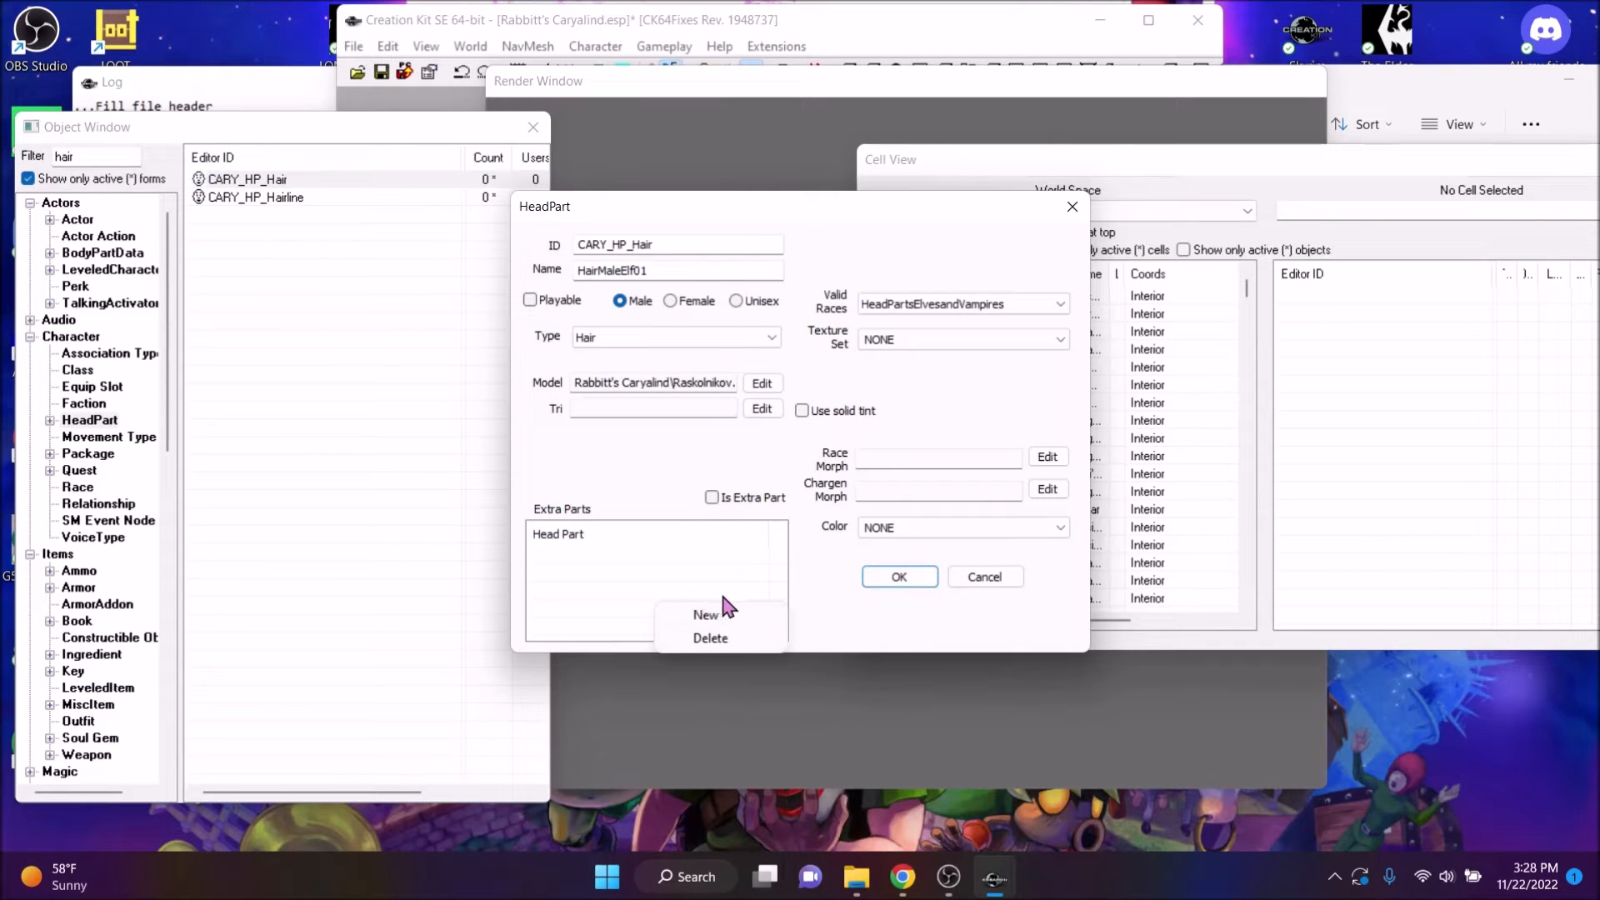
pyautogui.click(707, 619)
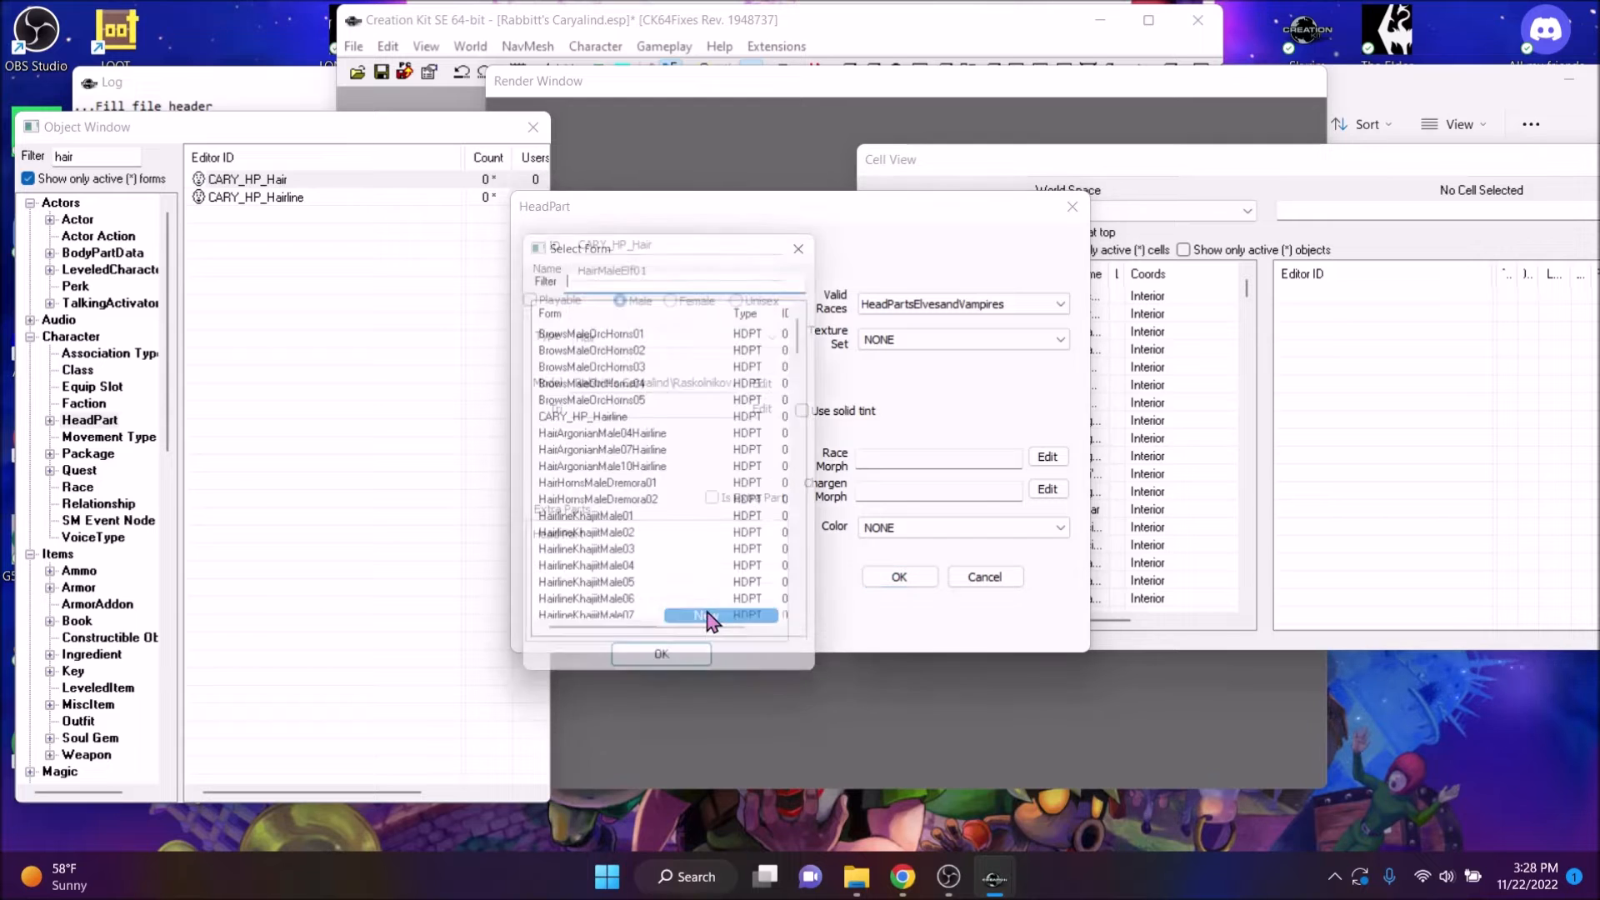
pyautogui.write('hairline')
pyautogui.scroll(-10, 700, 500)
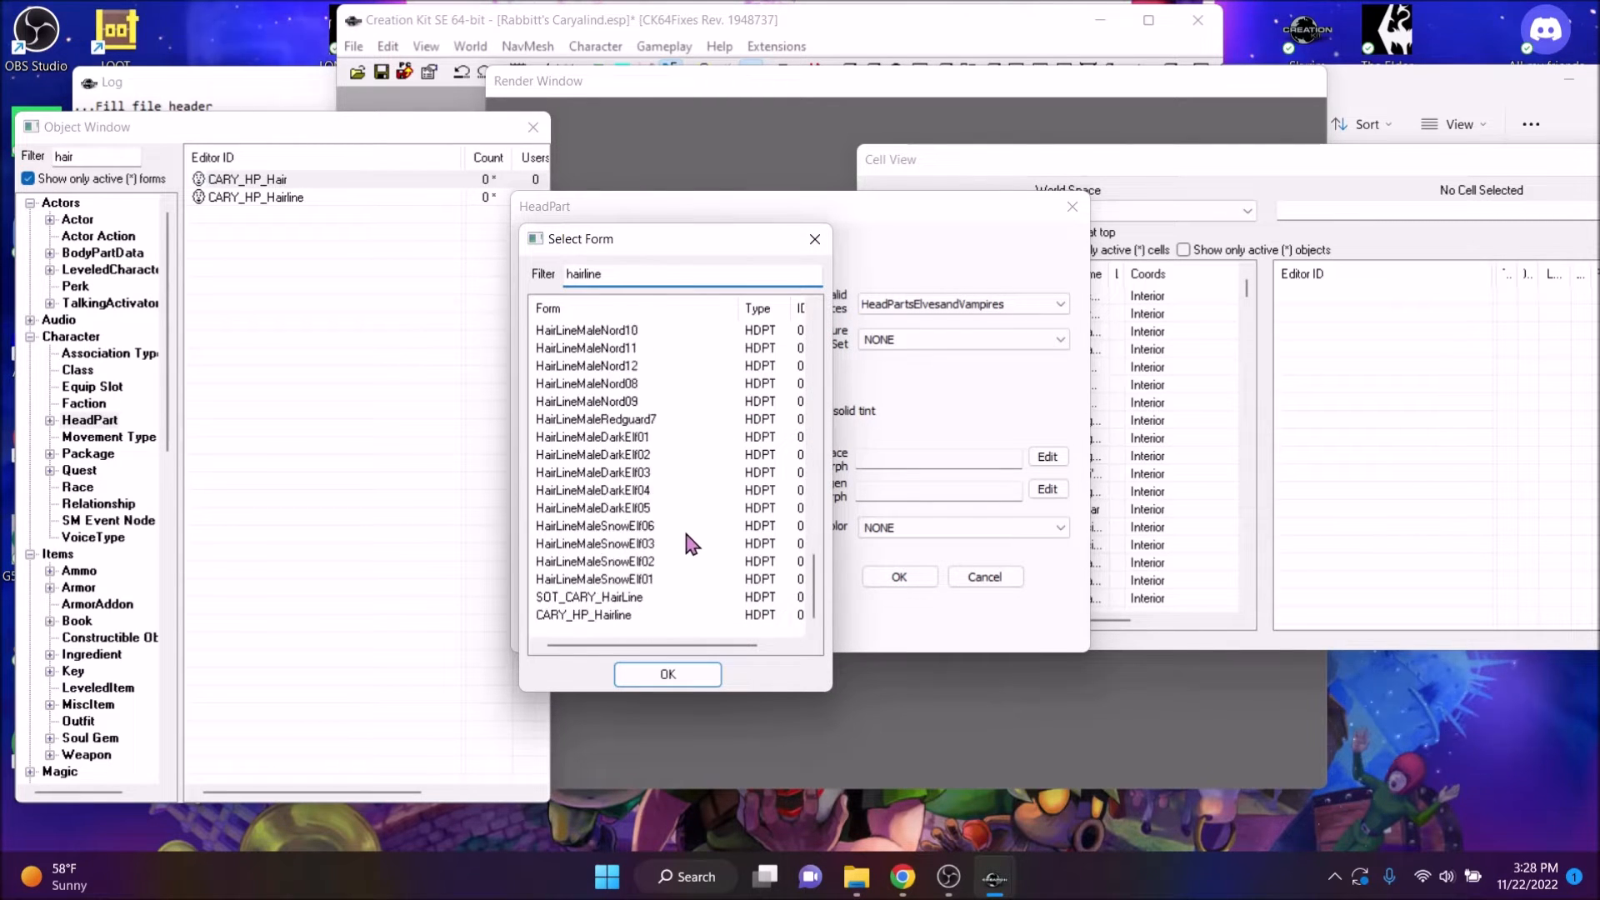
pyautogui.doubleClick(604, 615)
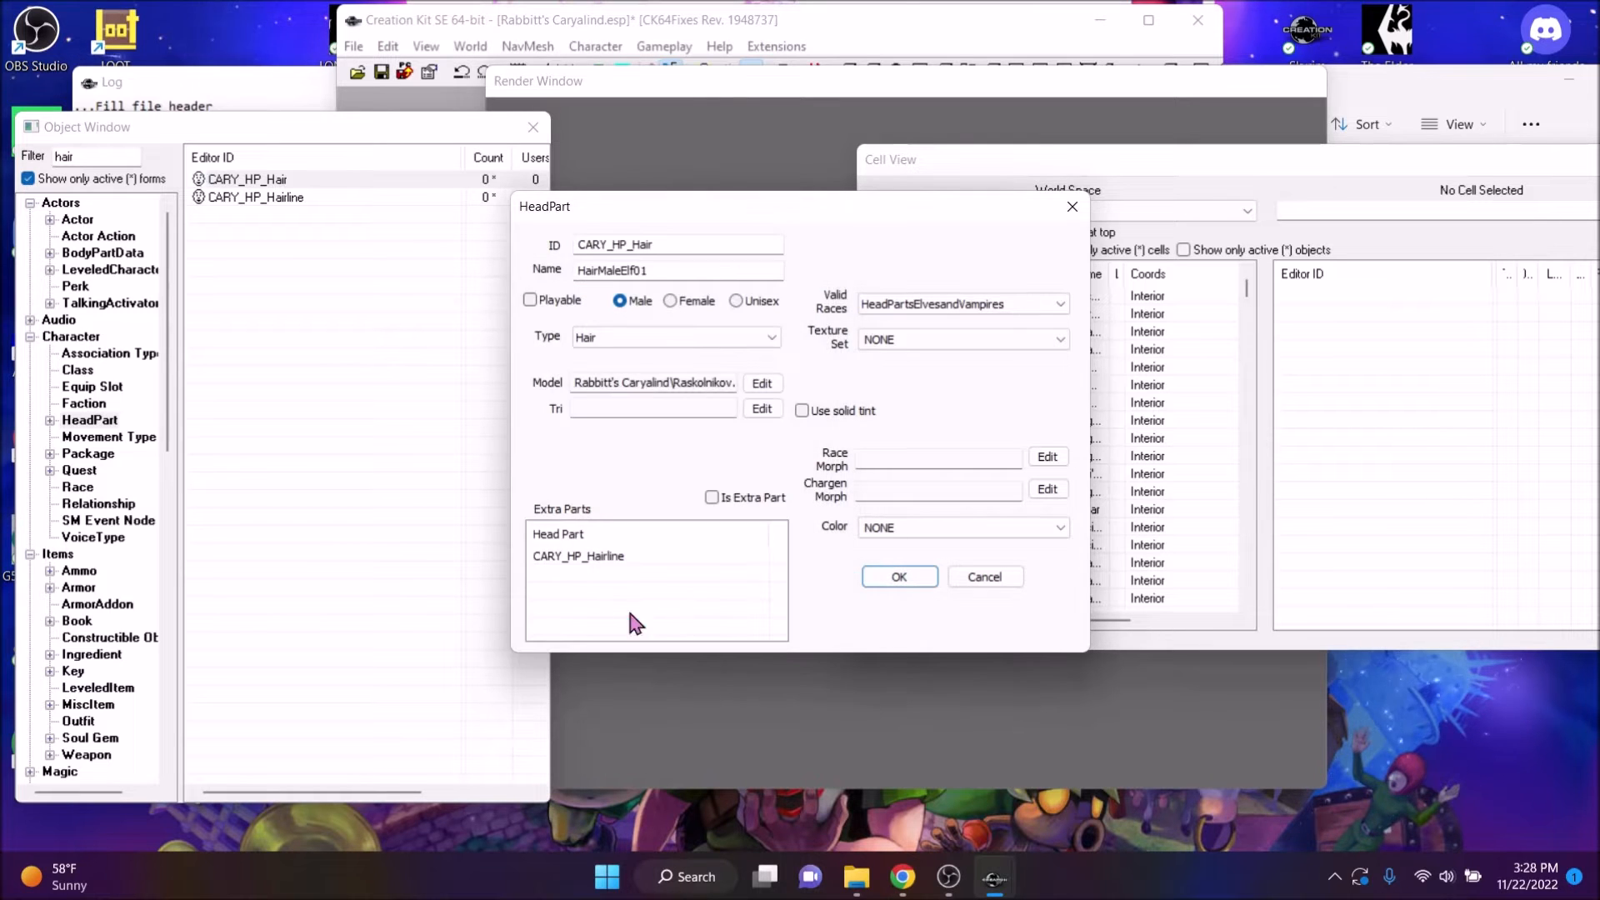
pyautogui.click(899, 577)
pyautogui.click(381, 71)
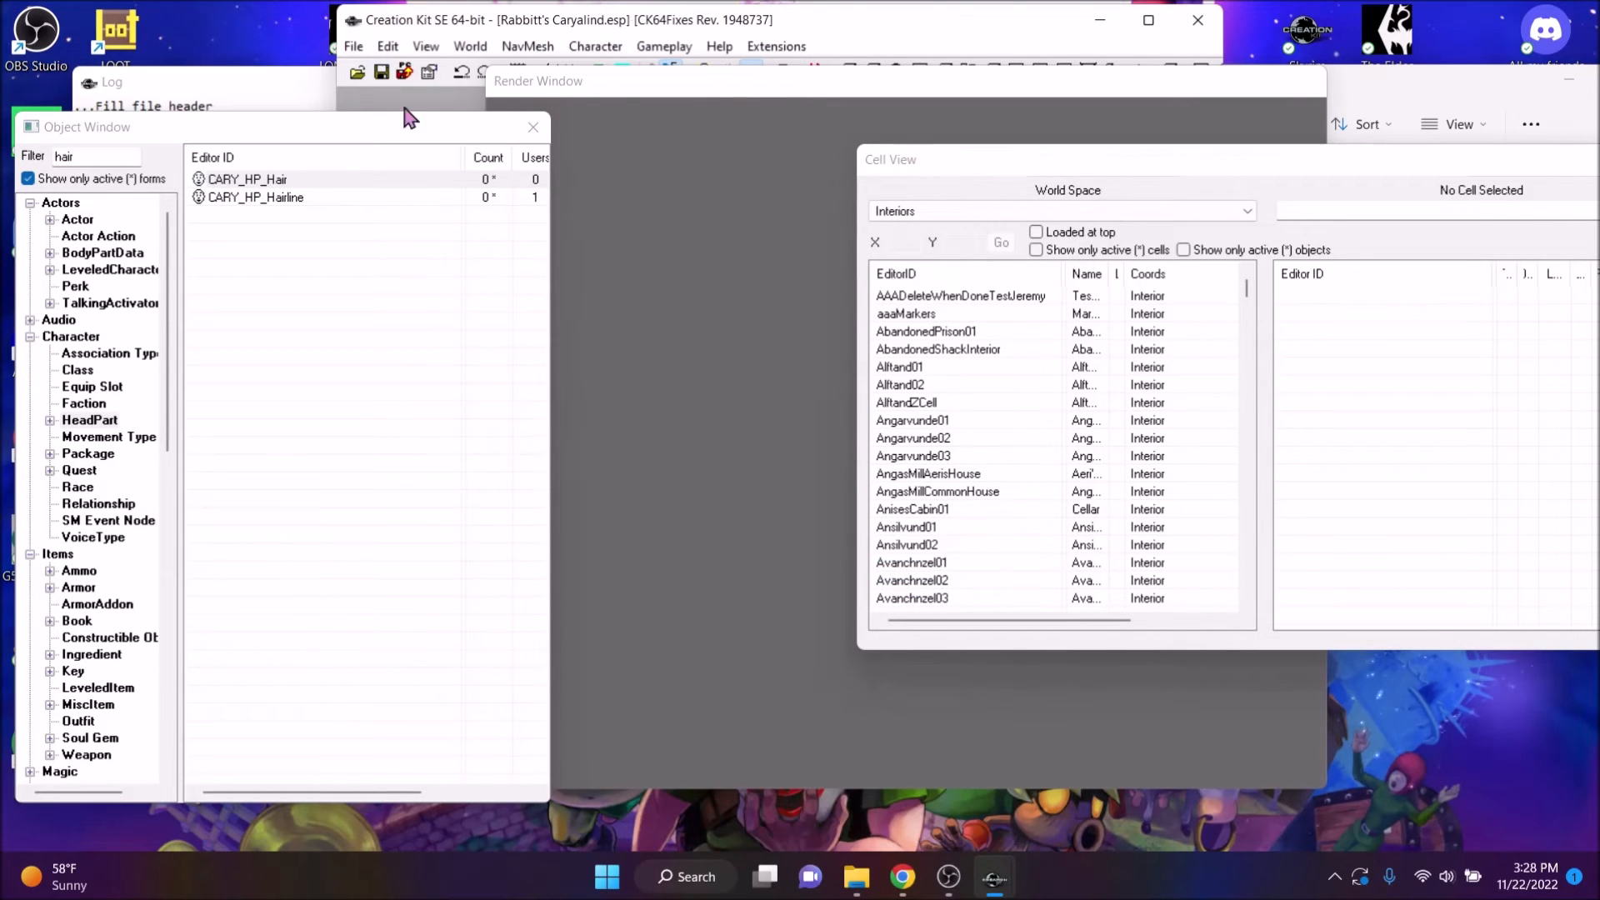
# Filter all forms, not just active ones, by "eyes" and duplicate the MaleEyesHighElfDarkYellow head part
pyautogui.moveTo(90, 157); pyautogui.dragTo(7, 156)
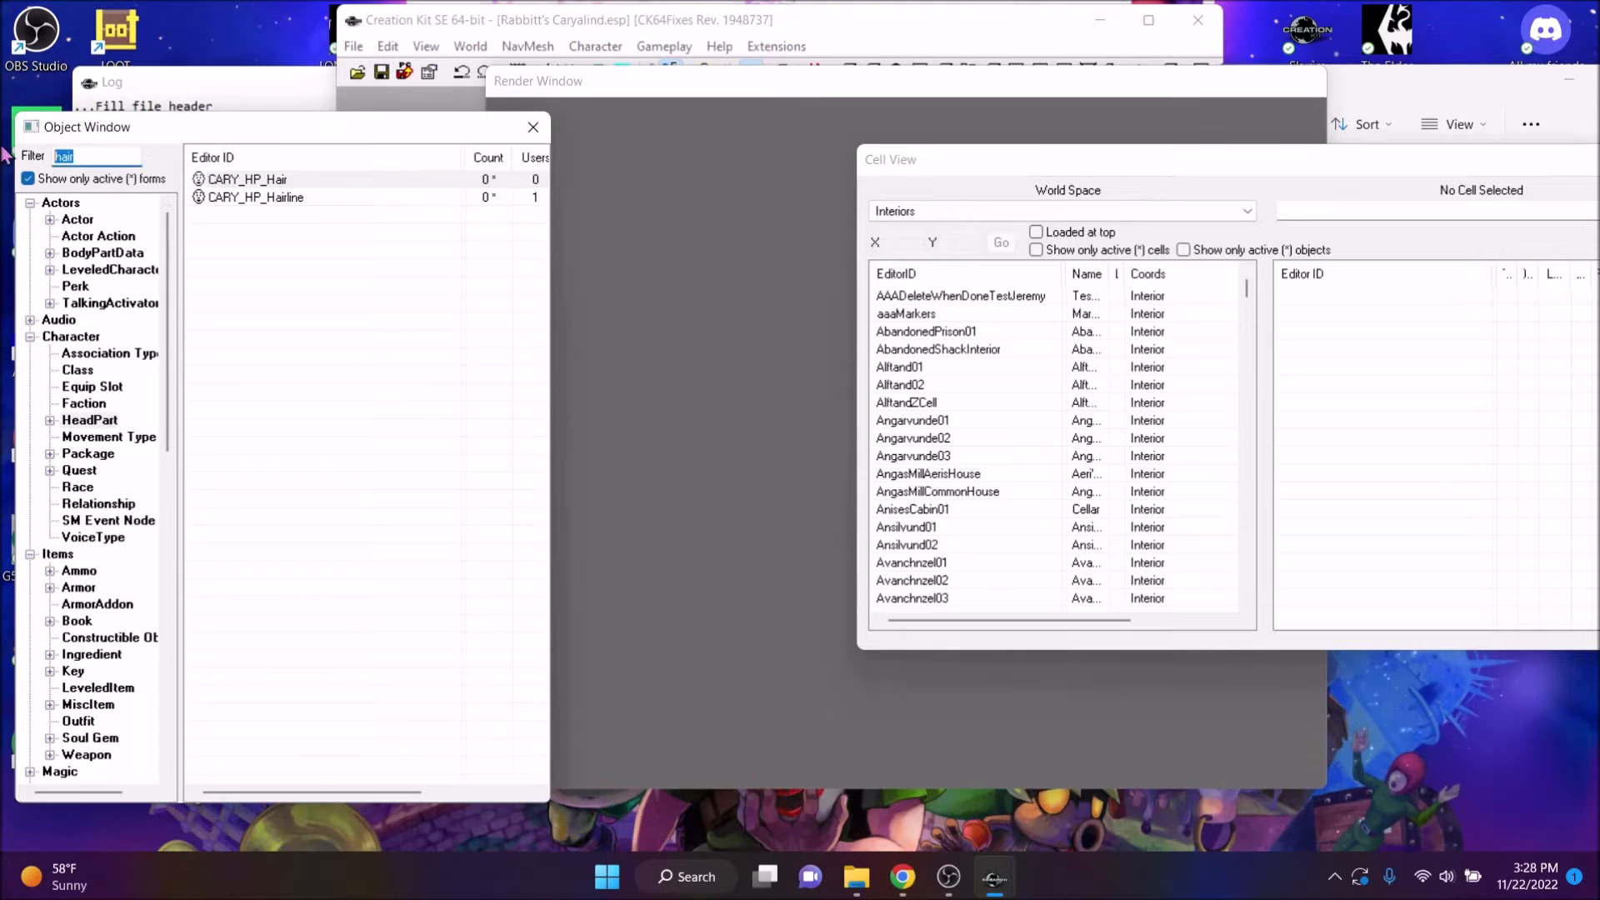
pyautogui.click(128, 180)
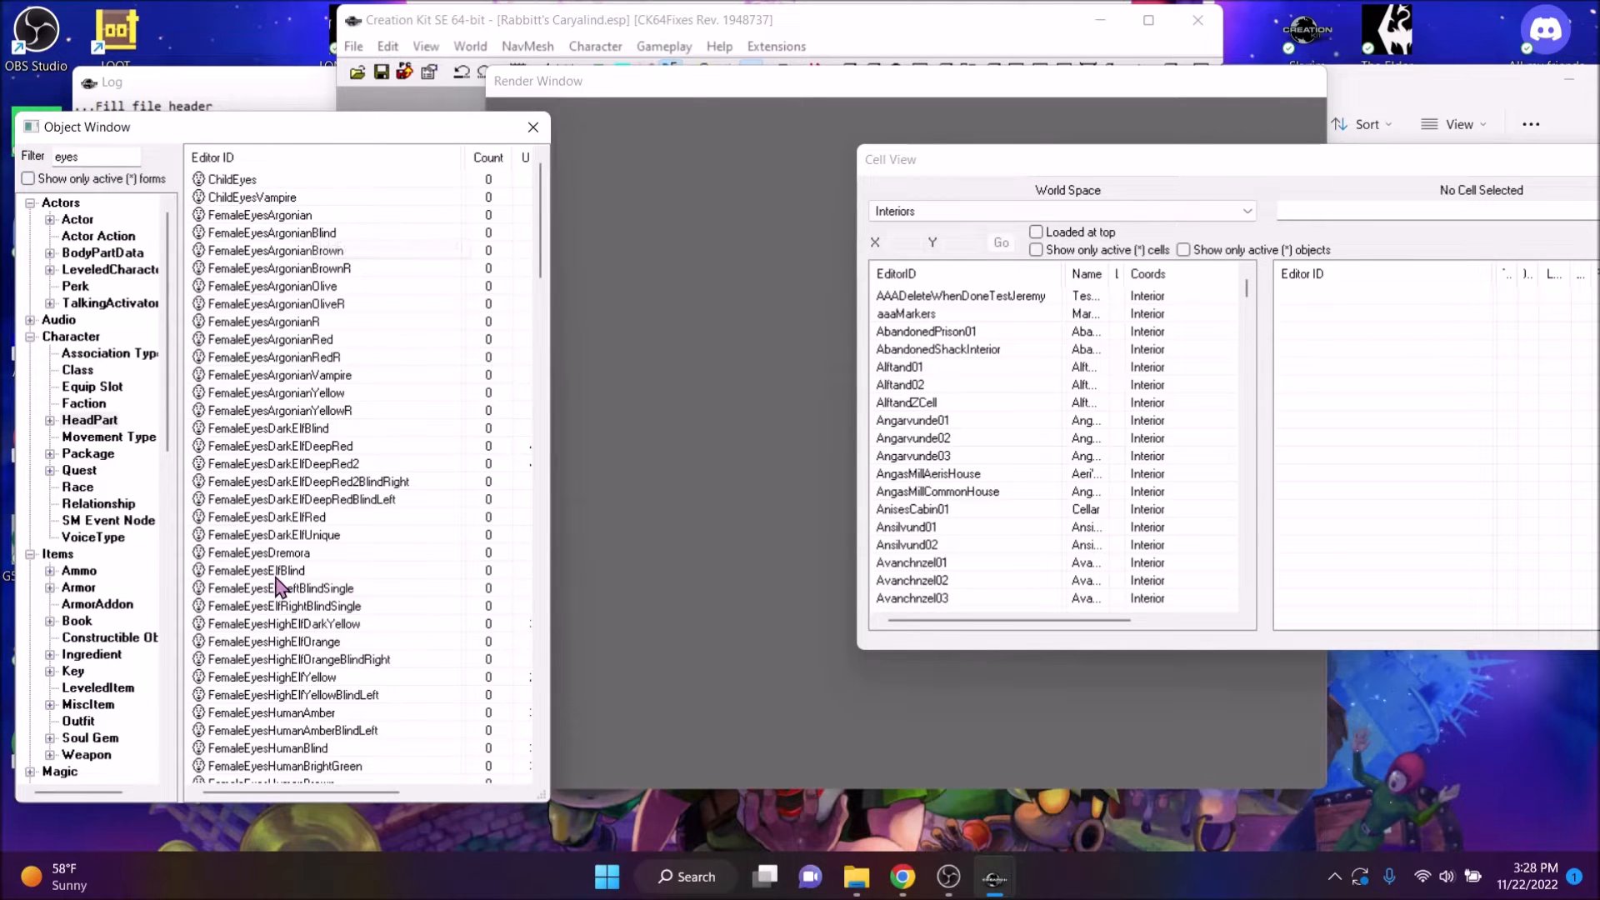
pyautogui.scroll(-20, 357, 574)
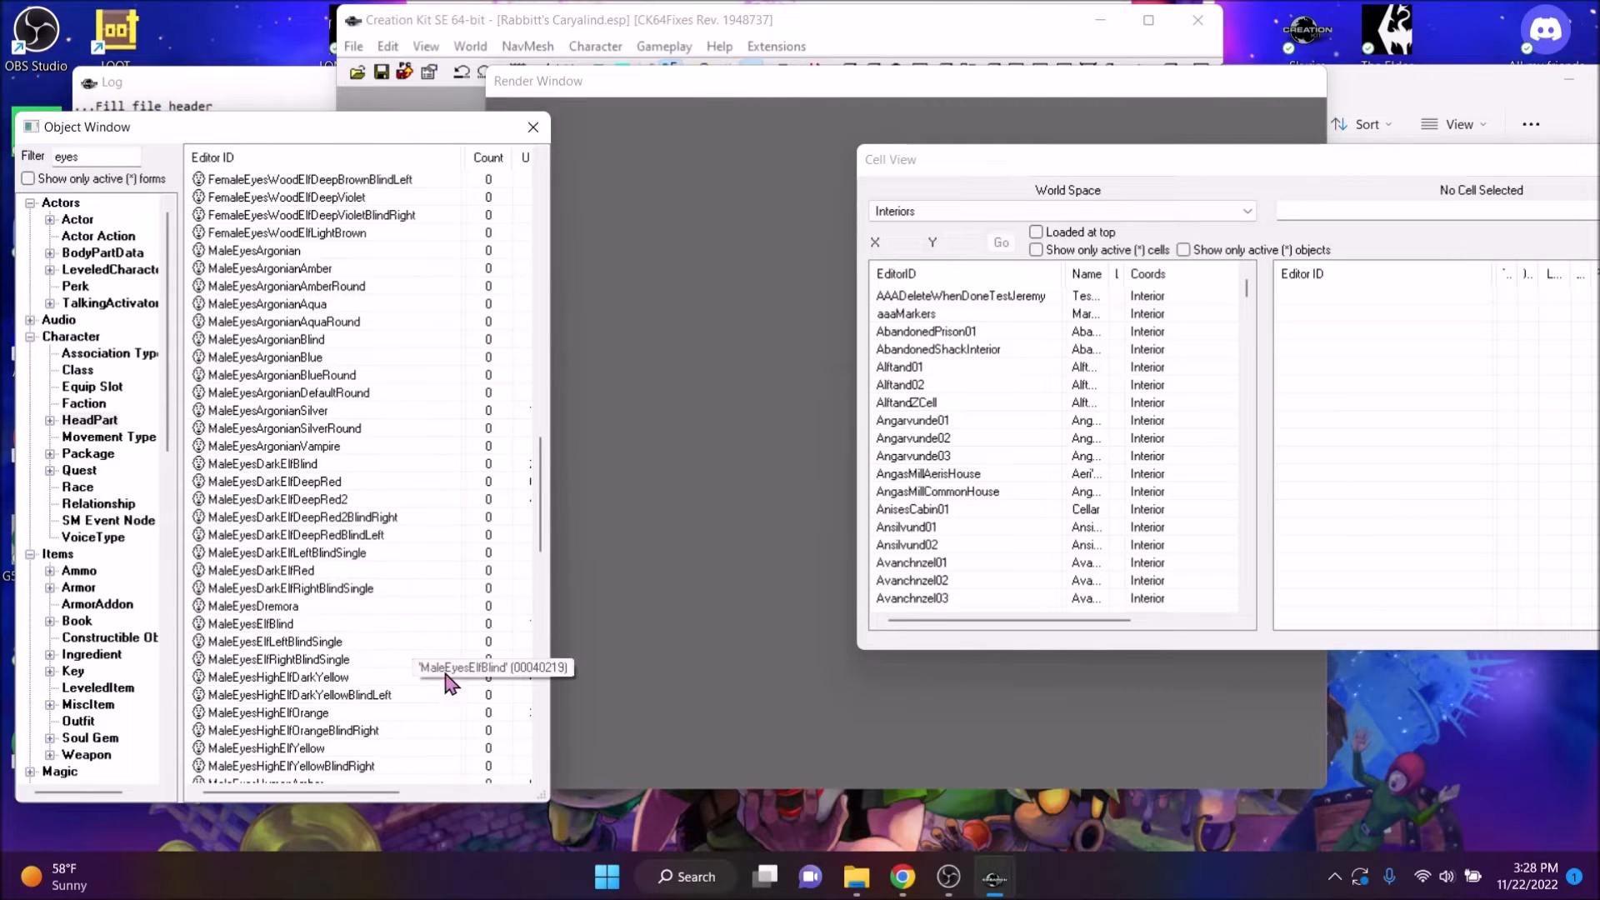
pyautogui.scroll(-1, 378, 705)
pyautogui.rightClick(313, 625)
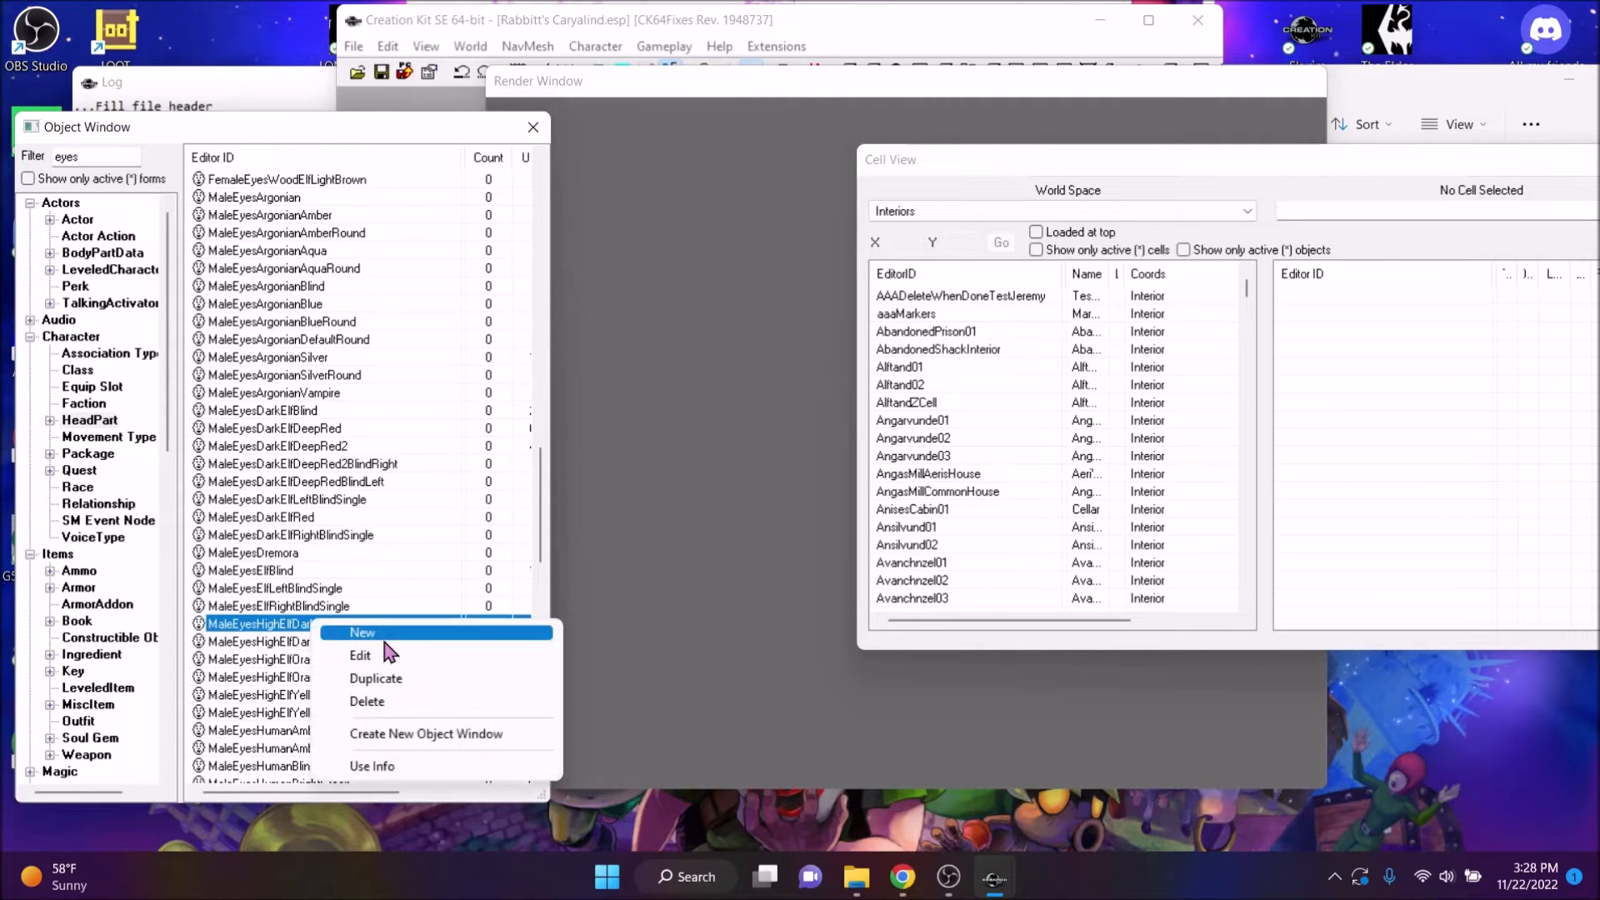
pyautogui.click(404, 682)
# Make the duplicated eyes head part non-playable and change its ID to CARY_HP_Eyes
pyautogui.doubleClick(383, 664)
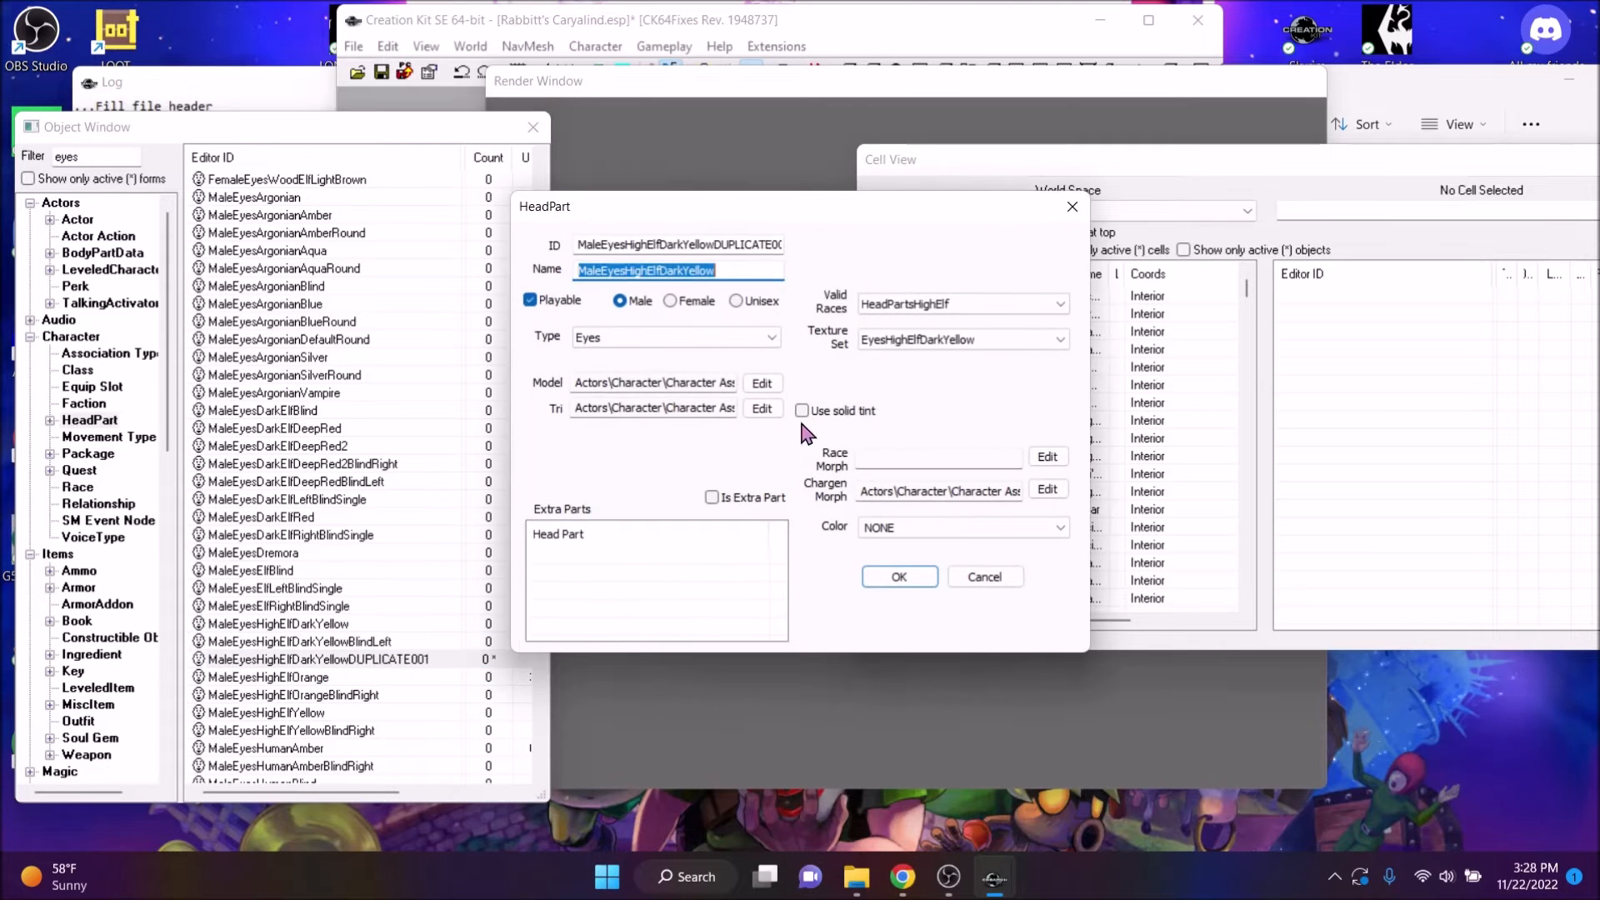
pyautogui.click(530, 300)
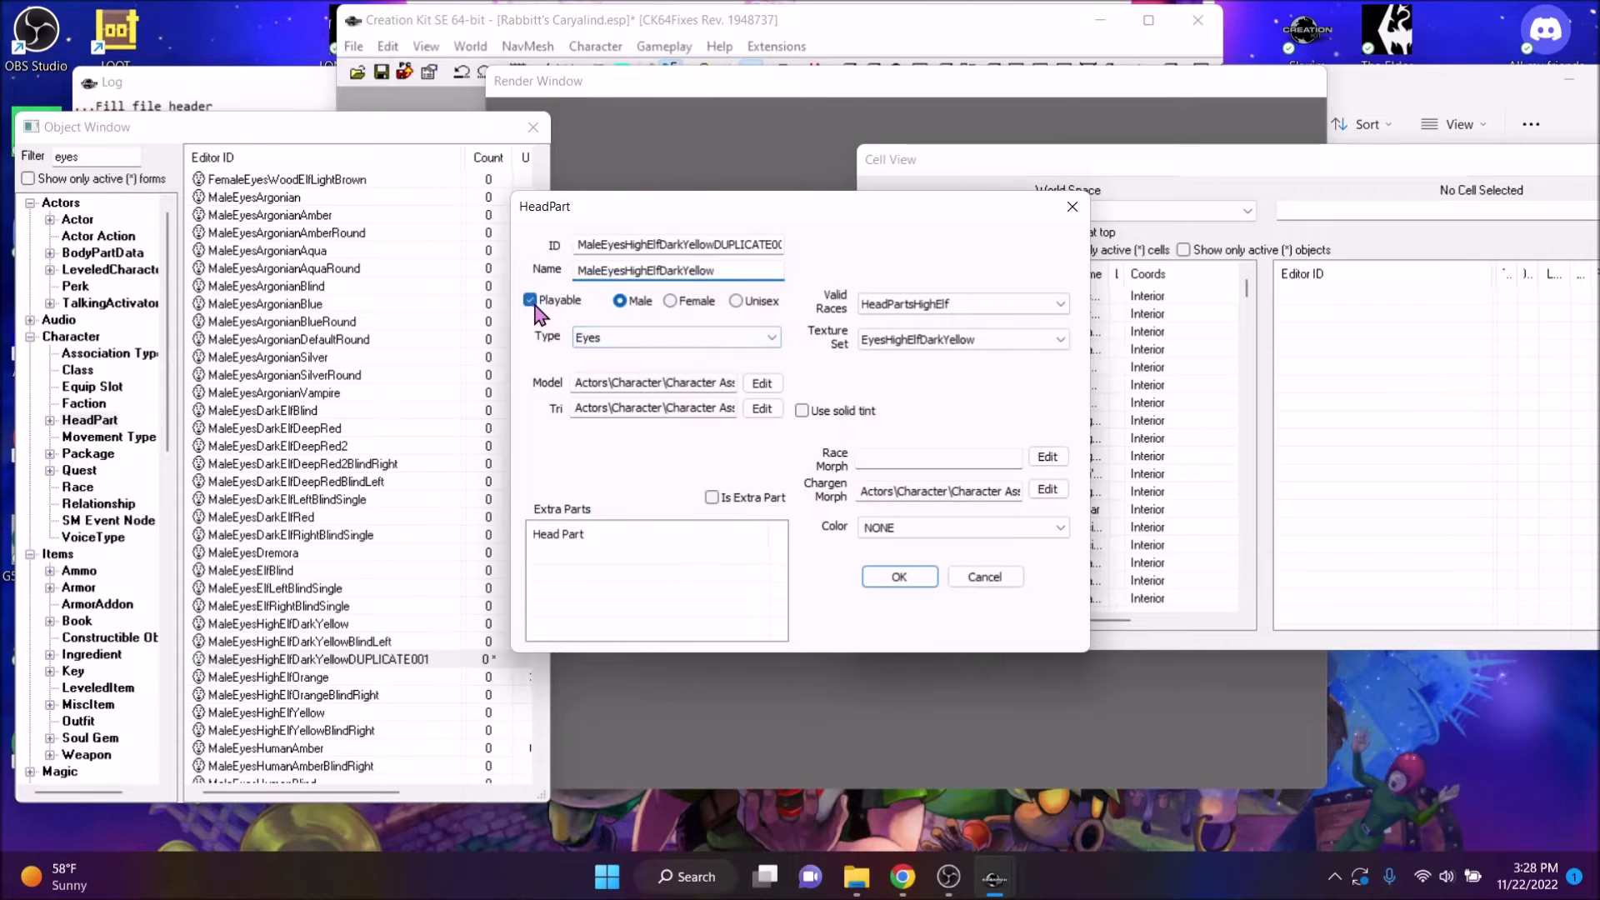
pyautogui.doubleClick(697, 246)
pyautogui.write('CARY_HP_Eyes')
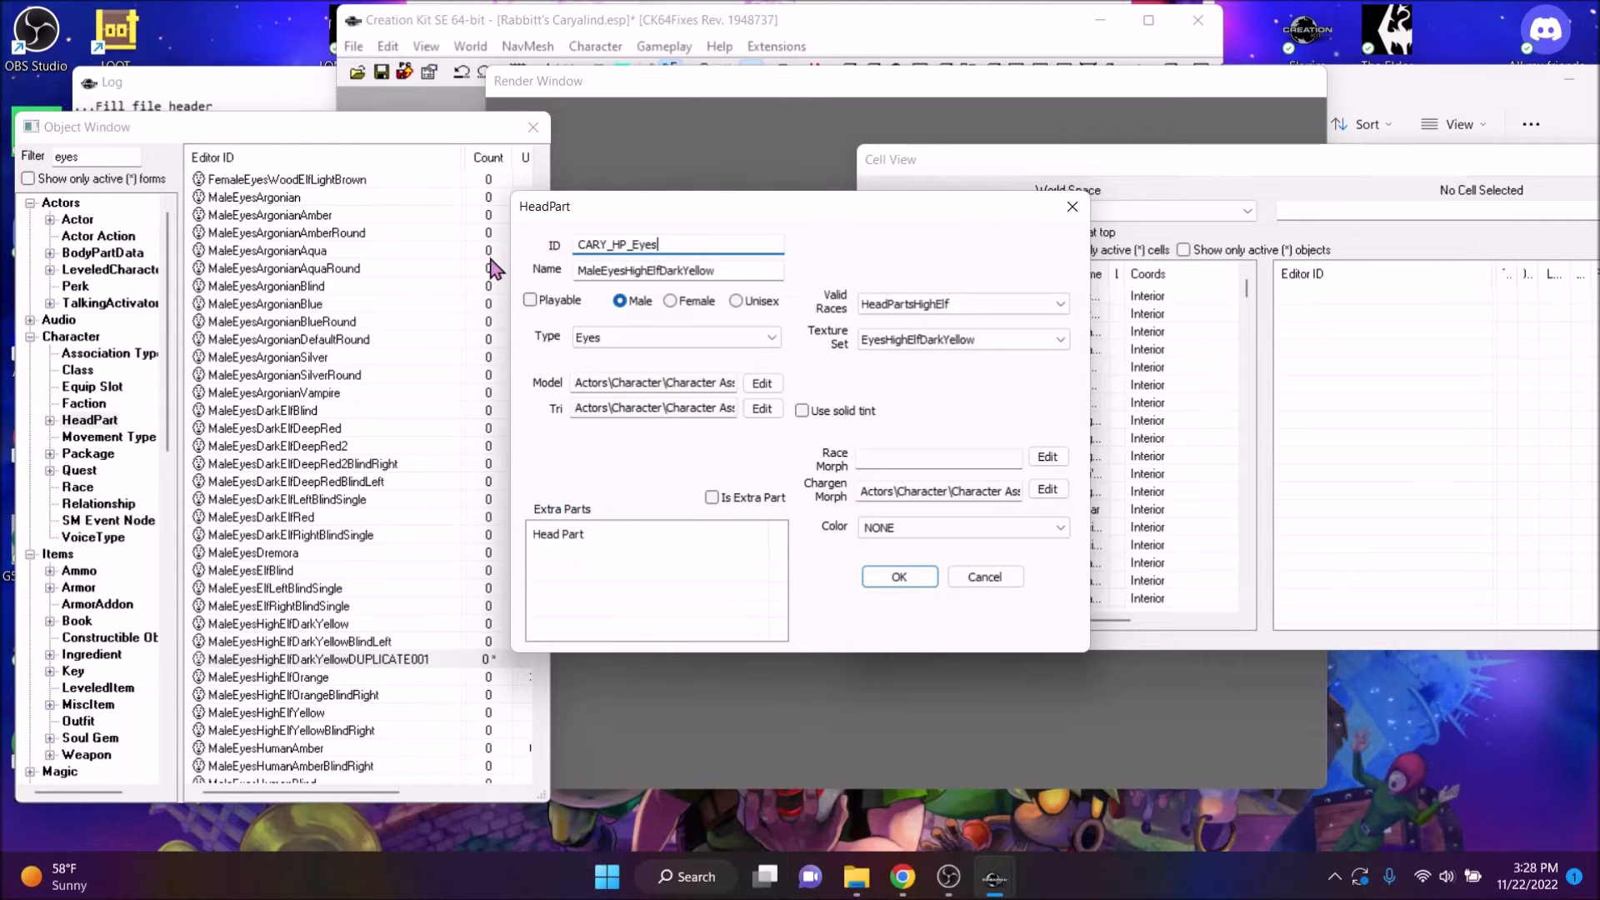
# Set the texture set of the CARY_HP_Eyes head part to NONE
pyautogui.click(975, 339)
pyautogui.scroll(10, 1083, 400)
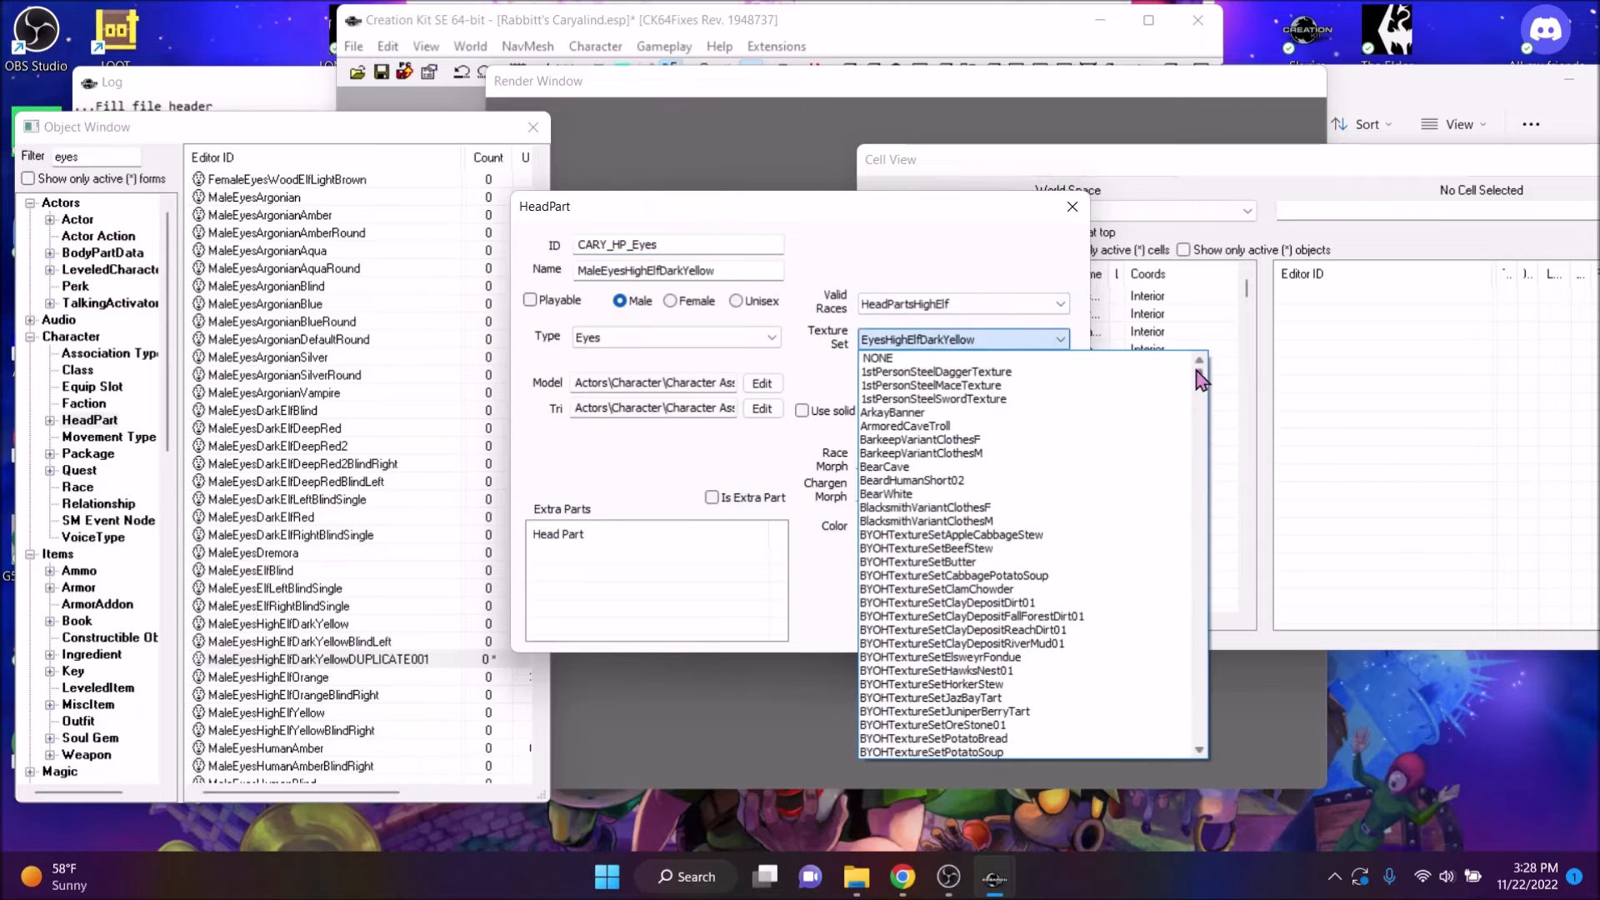
pyautogui.click(1123, 360)
pyautogui.click(762, 382)
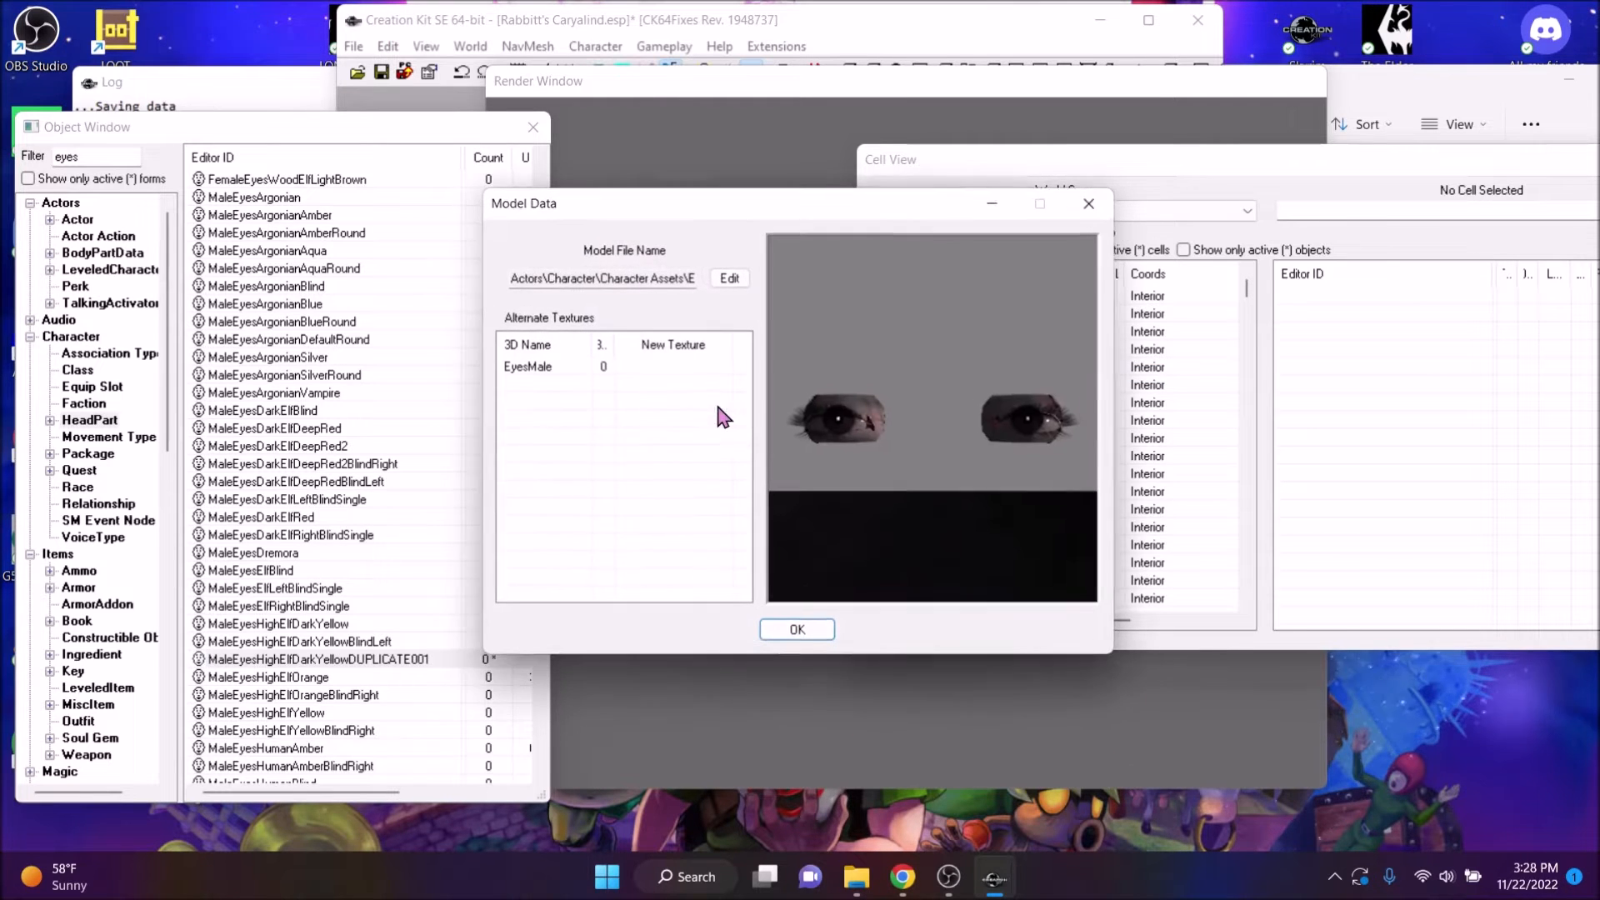
pyautogui.moveTo(1071, 429); pyautogui.dragTo(967, 452)
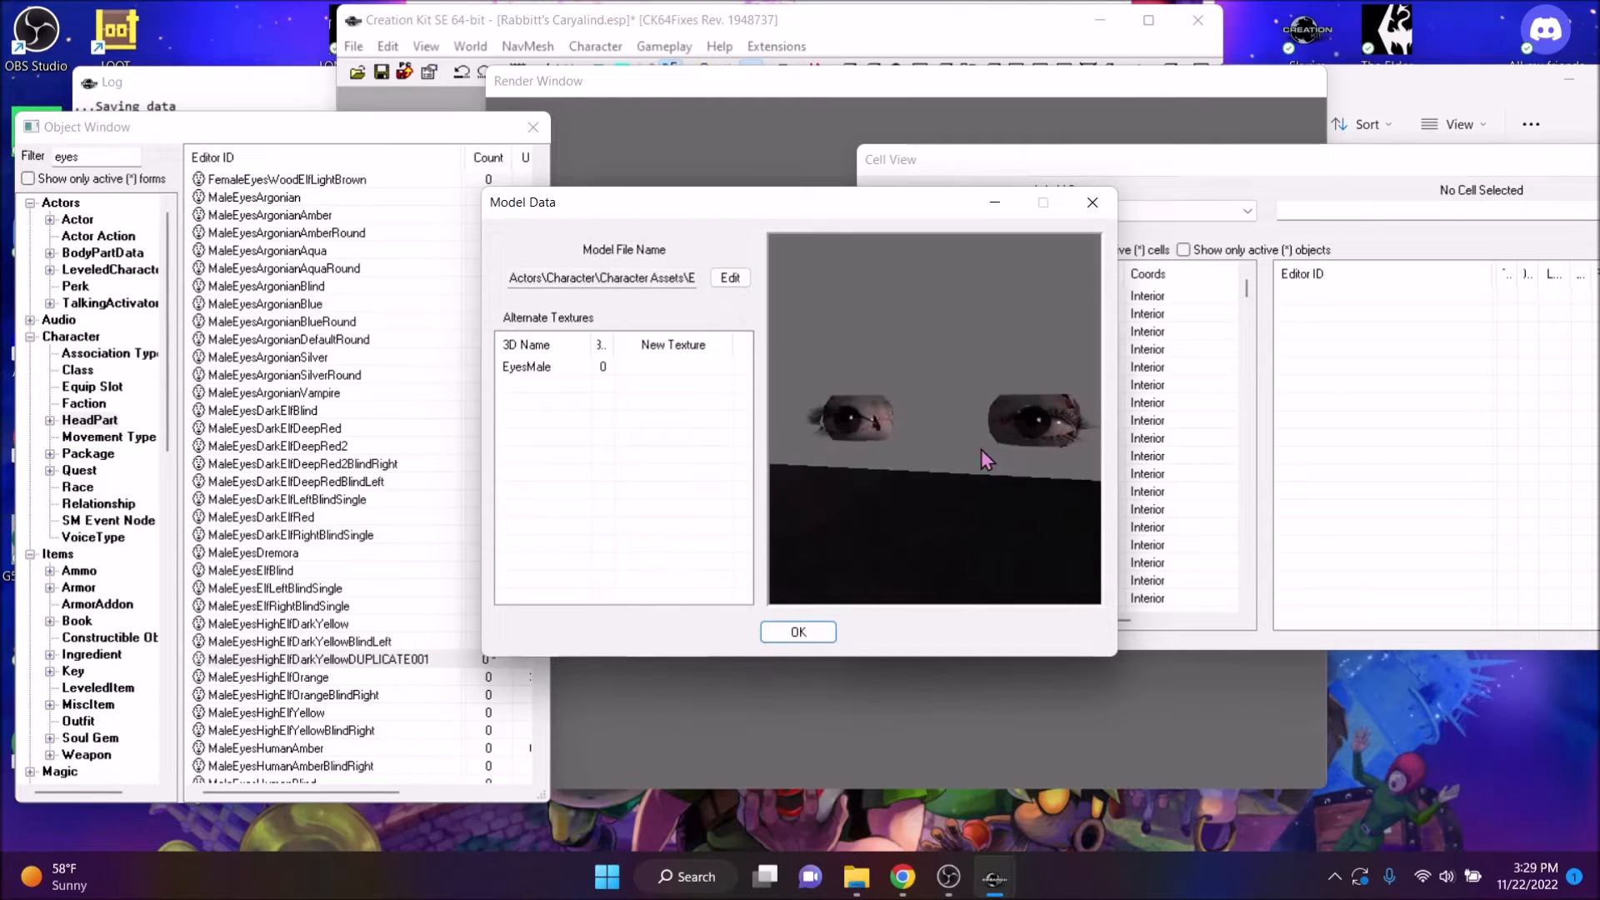
pyautogui.doubleClick(647, 370)
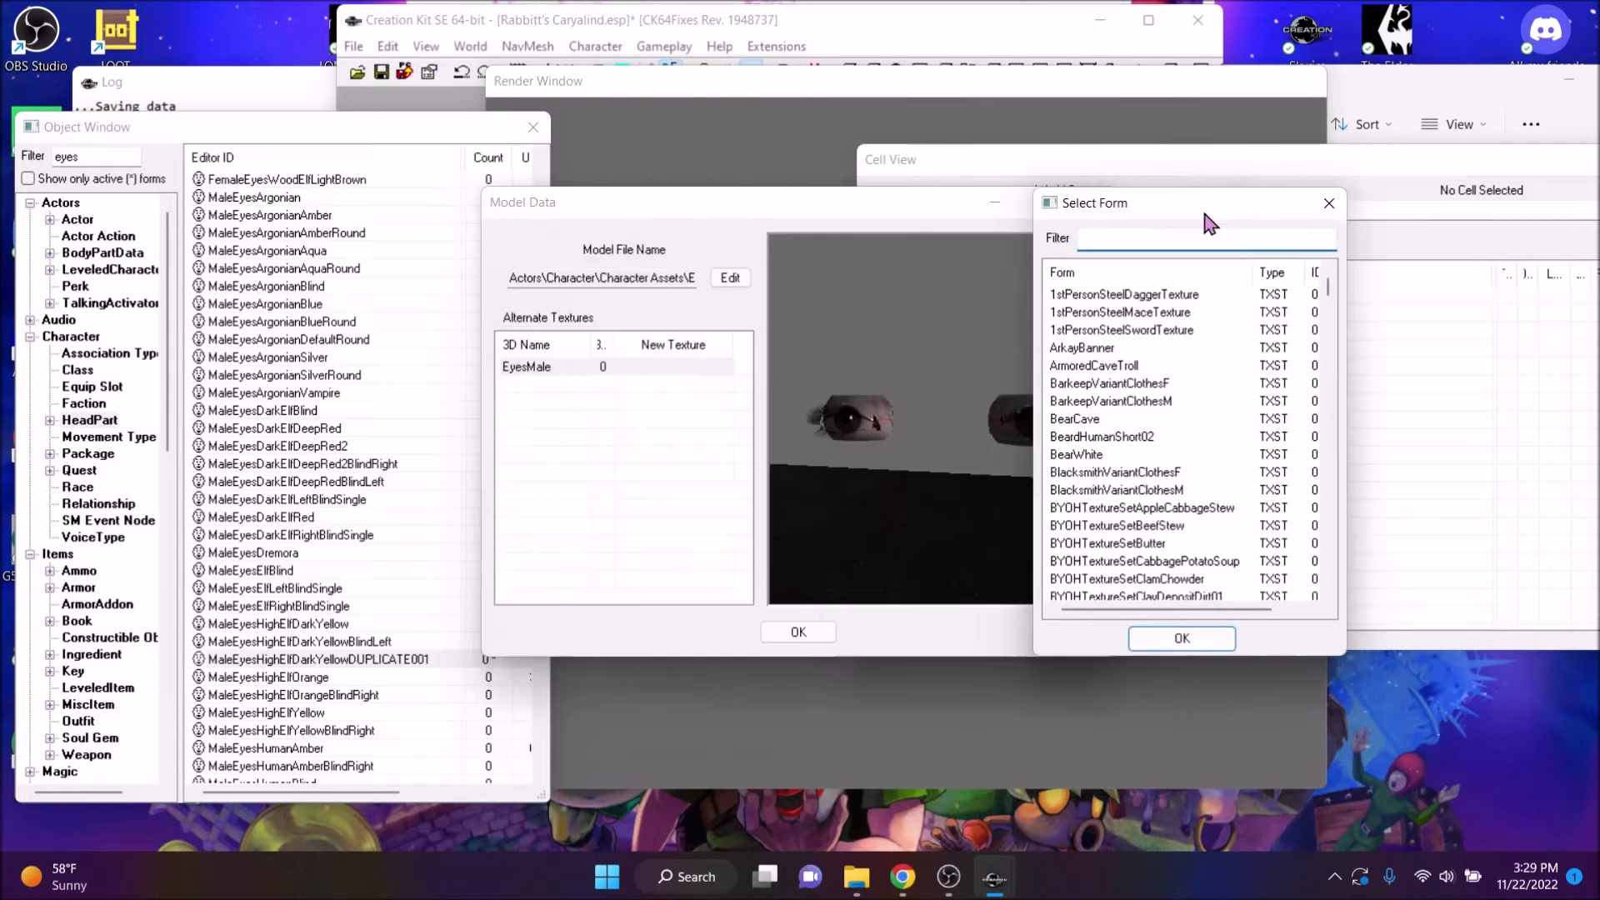
pyautogui.moveTo(1169, 198); pyautogui.dragTo(468, 185)
pyautogui.click(626, 189)
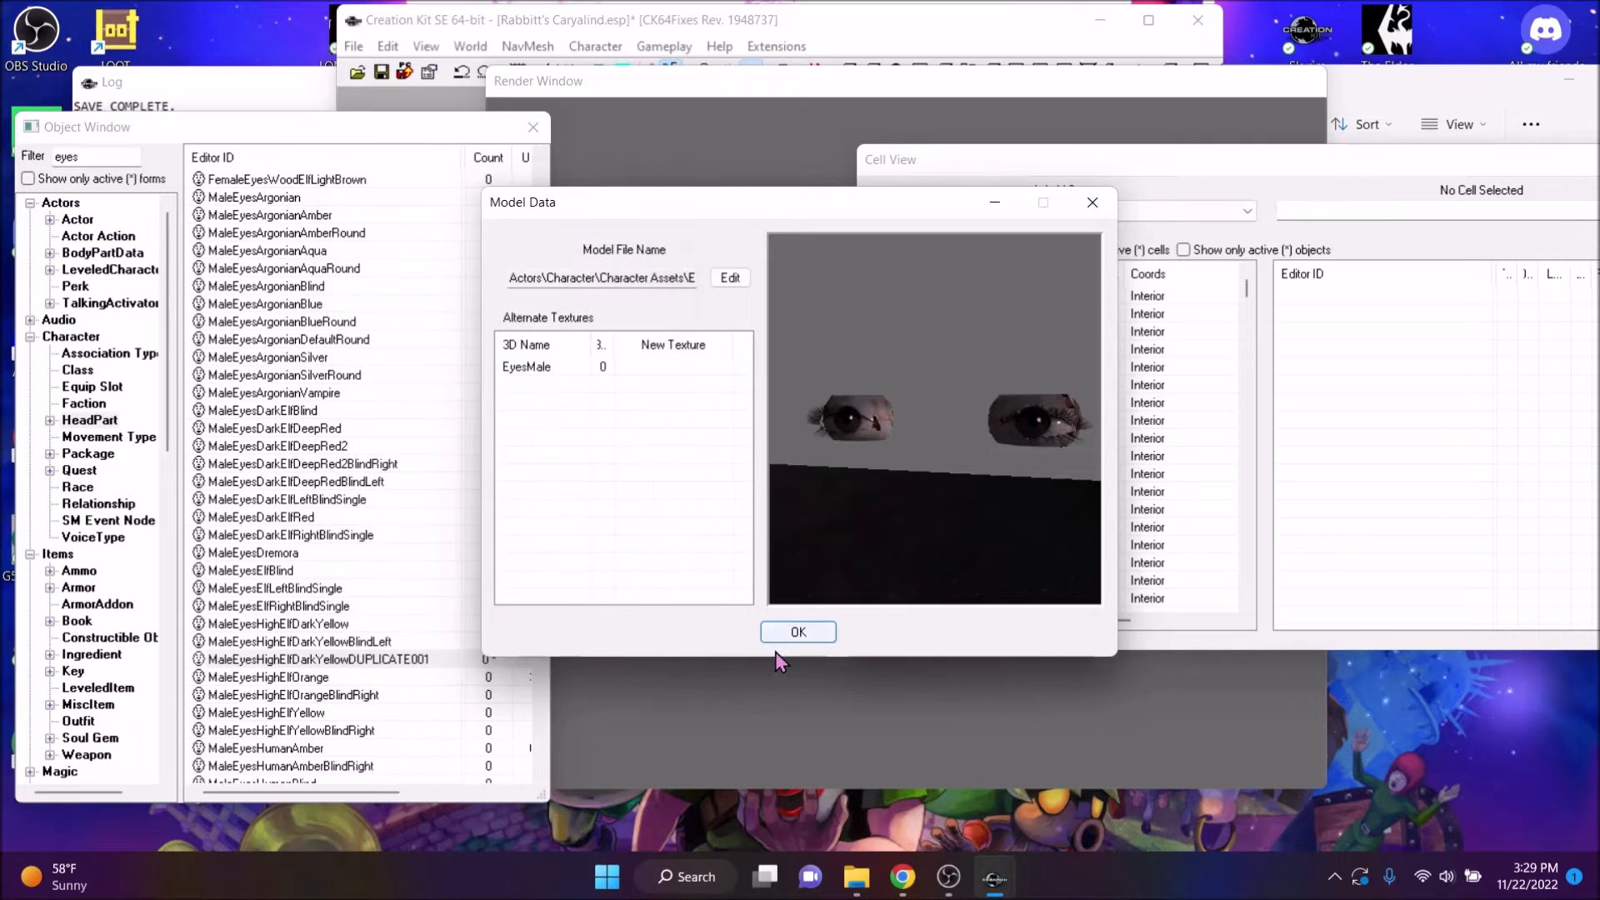
pyautogui.click(798, 632)
# Accept the eyes head part and rename the existing form to CARY_HP_Eyes instead of creating a new one
pyautogui.click(903, 580)
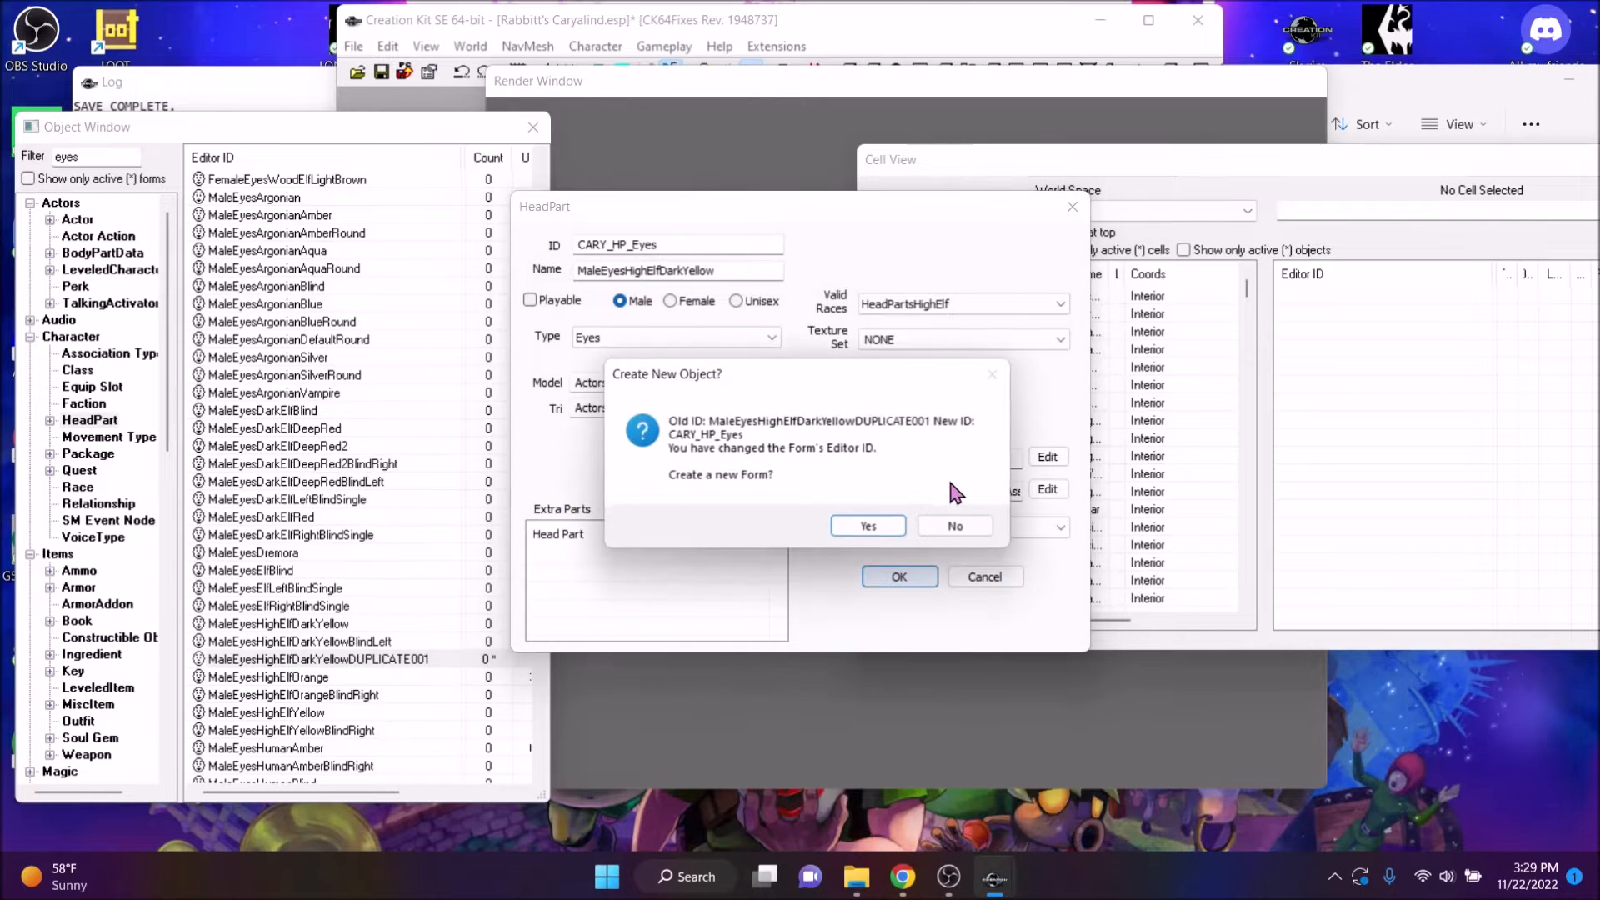
pyautogui.click(959, 526)
pyautogui.click(880, 511)
# Duplicate the EyesHighElfYellow texture set
pyautogui.scroll(-12, 108, 633)
pyautogui.scroll(-3, 110, 654)
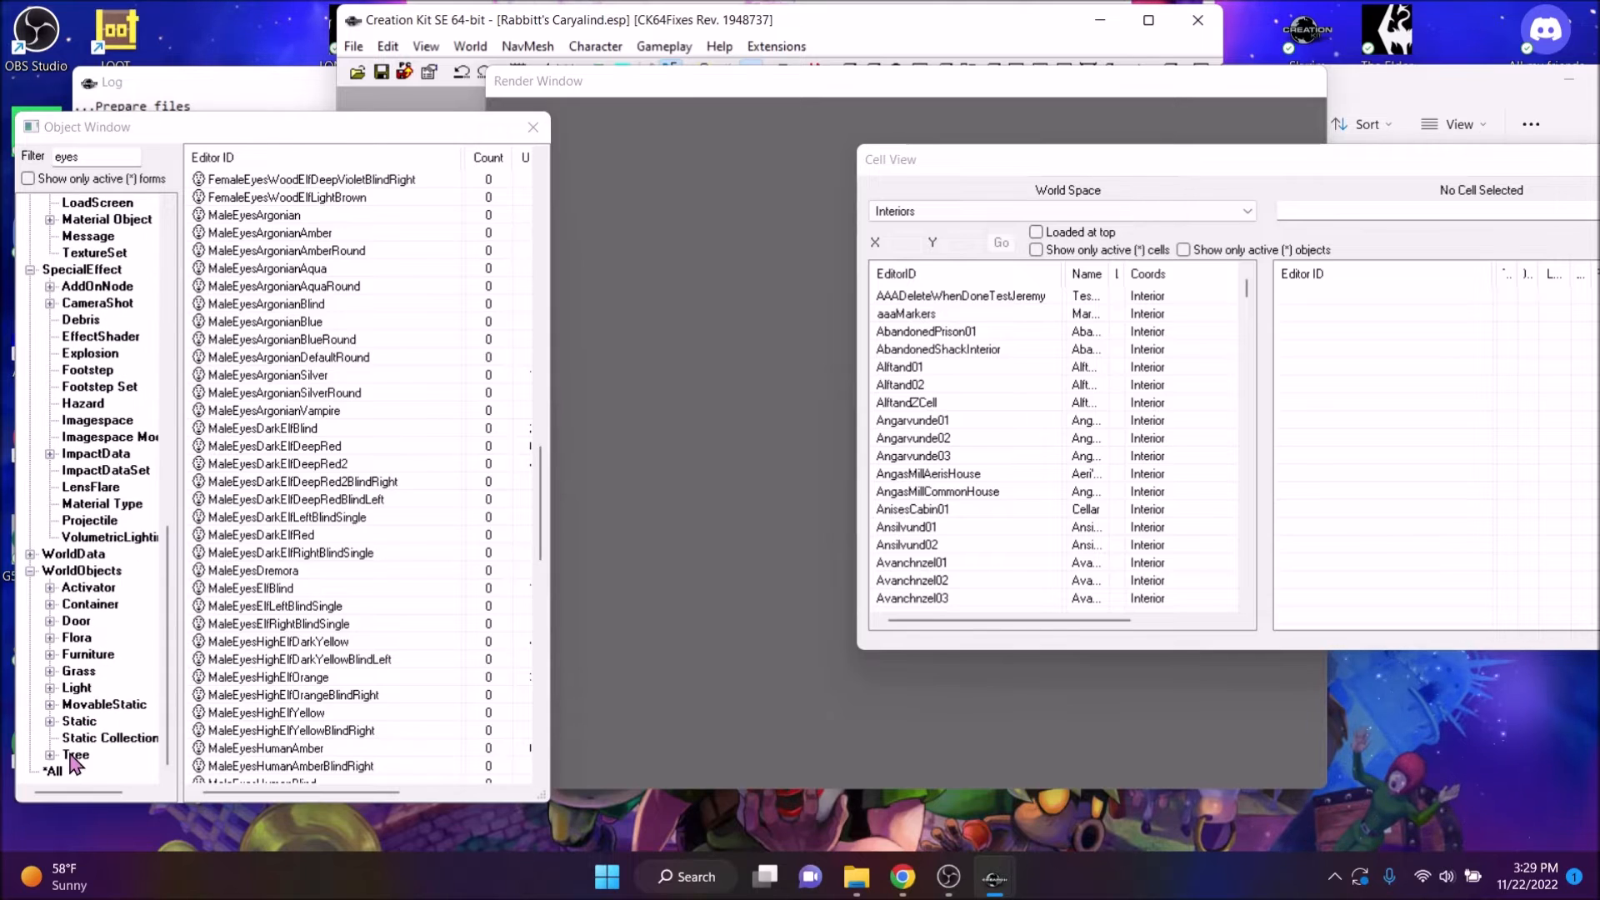
pyautogui.scroll(4, 100, 558)
pyautogui.click(120, 457)
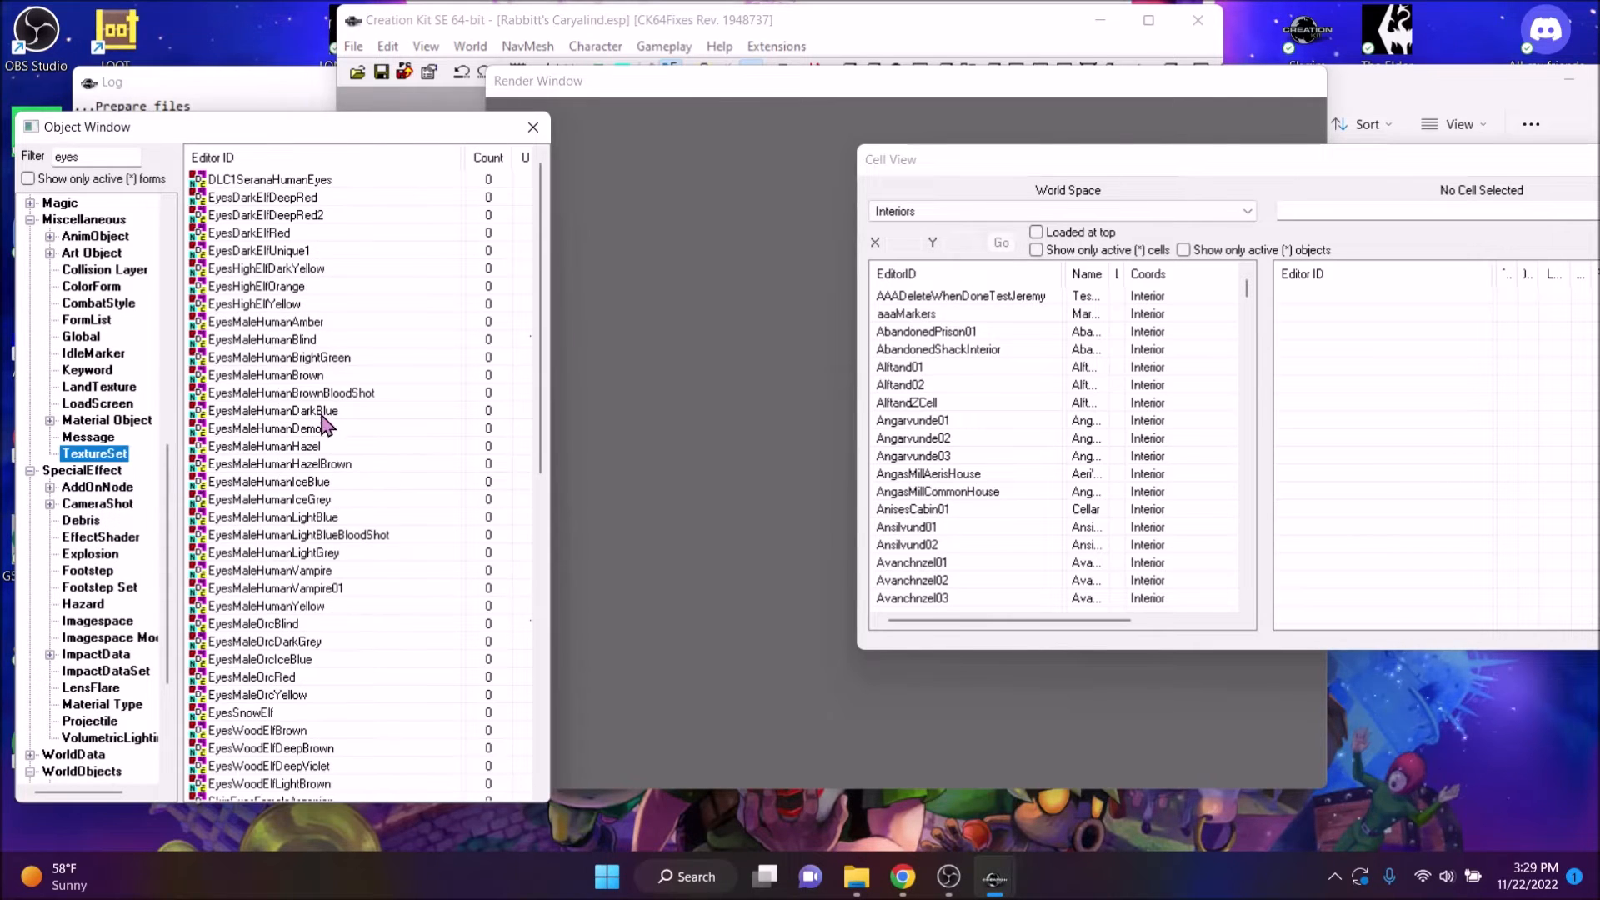
pyautogui.rightClick(291, 304)
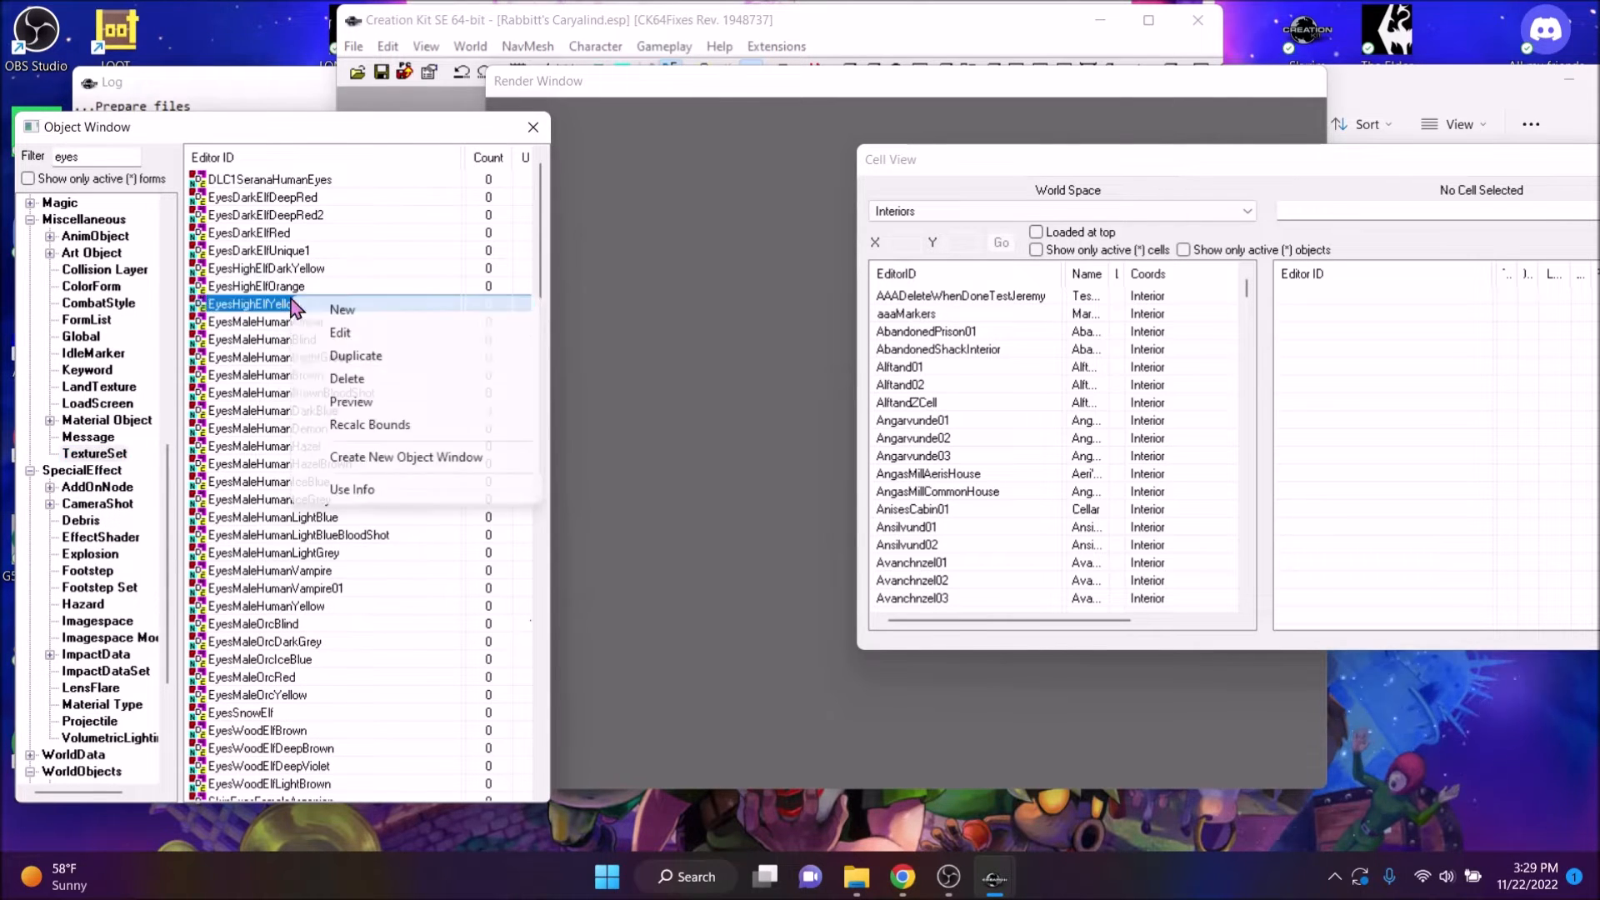
pyautogui.click(359, 354)
# Set the diffuse map of the duplicated eyes texture set to HE 26.dds from the textures\Rabbitt's Caryalind folder
pyautogui.doubleClick(325, 324)
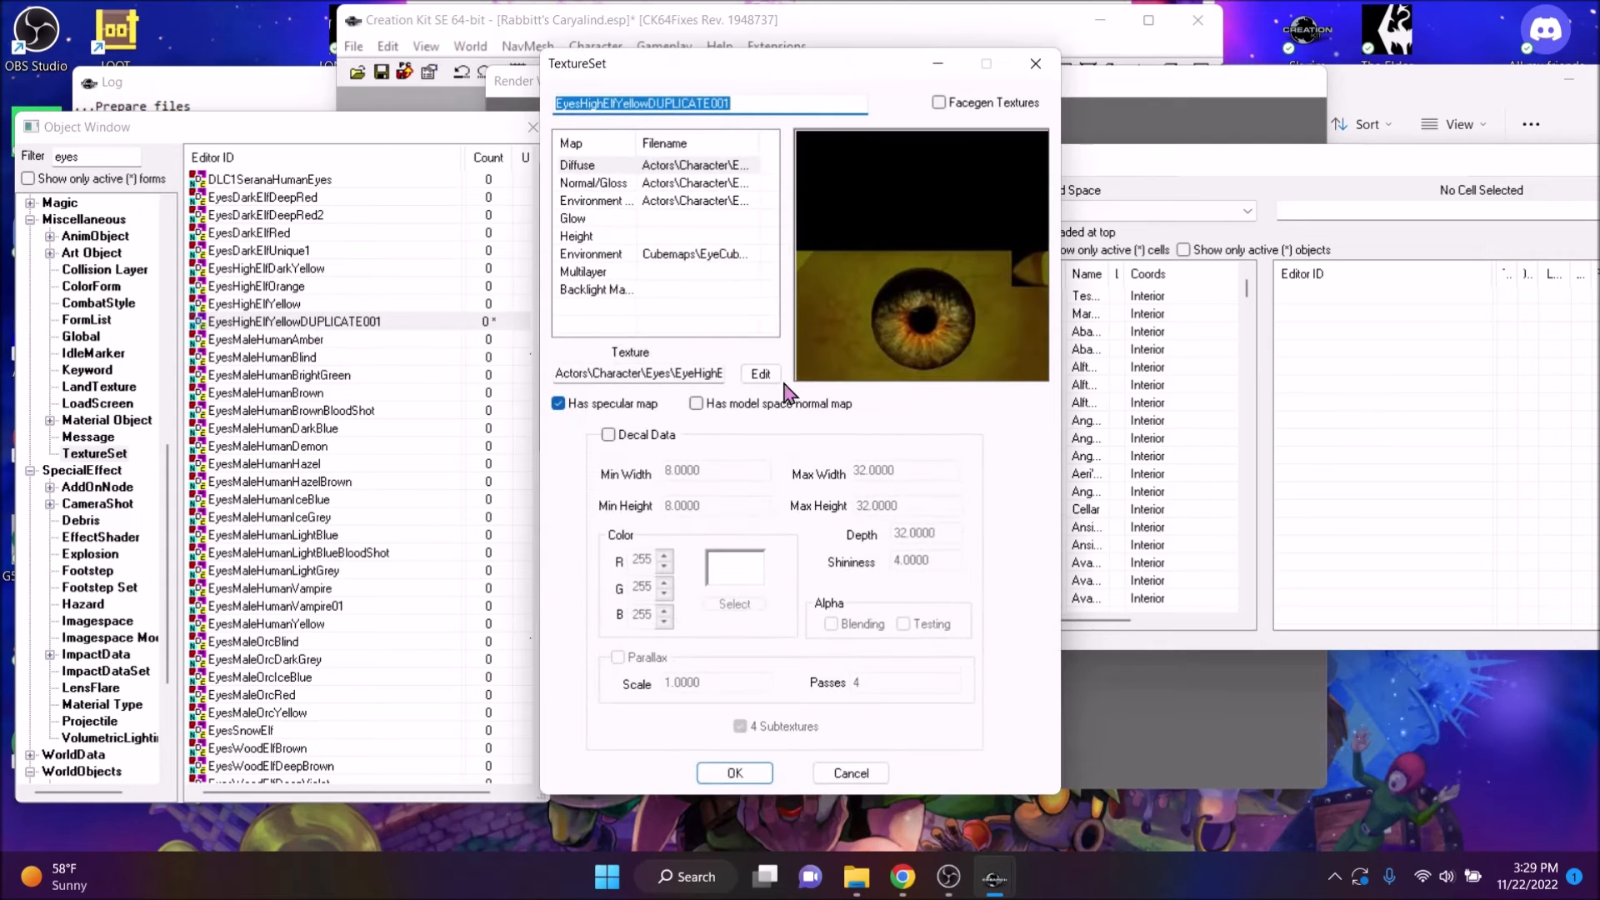
pyautogui.click(758, 375)
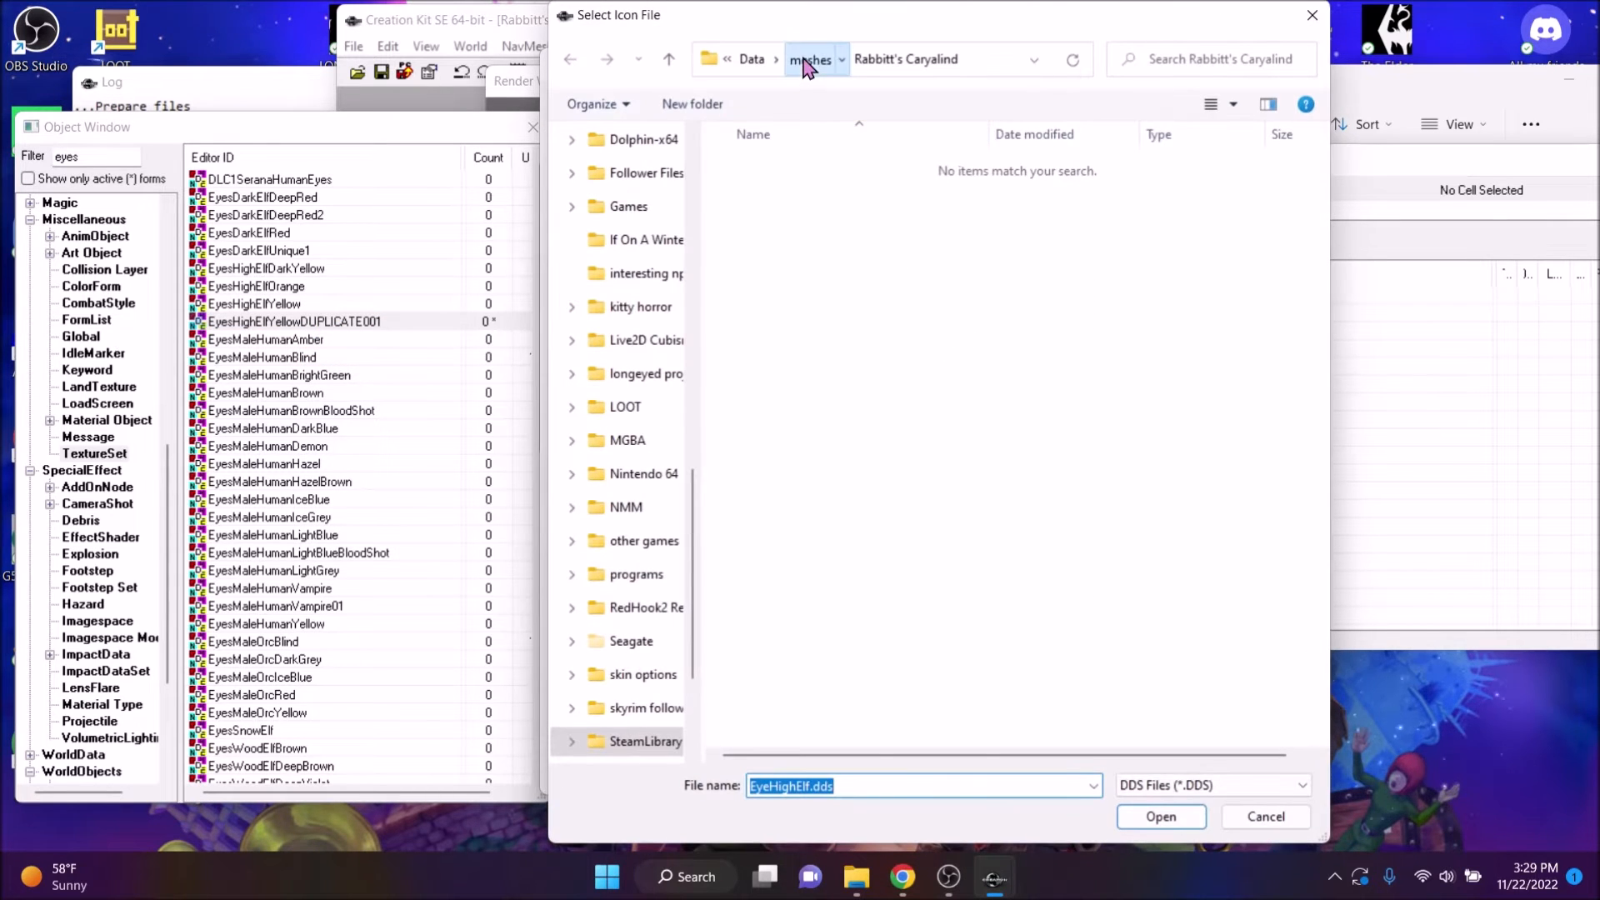
pyautogui.click(807, 58)
pyautogui.click(729, 58)
pyautogui.scroll(-5, 892, 659)
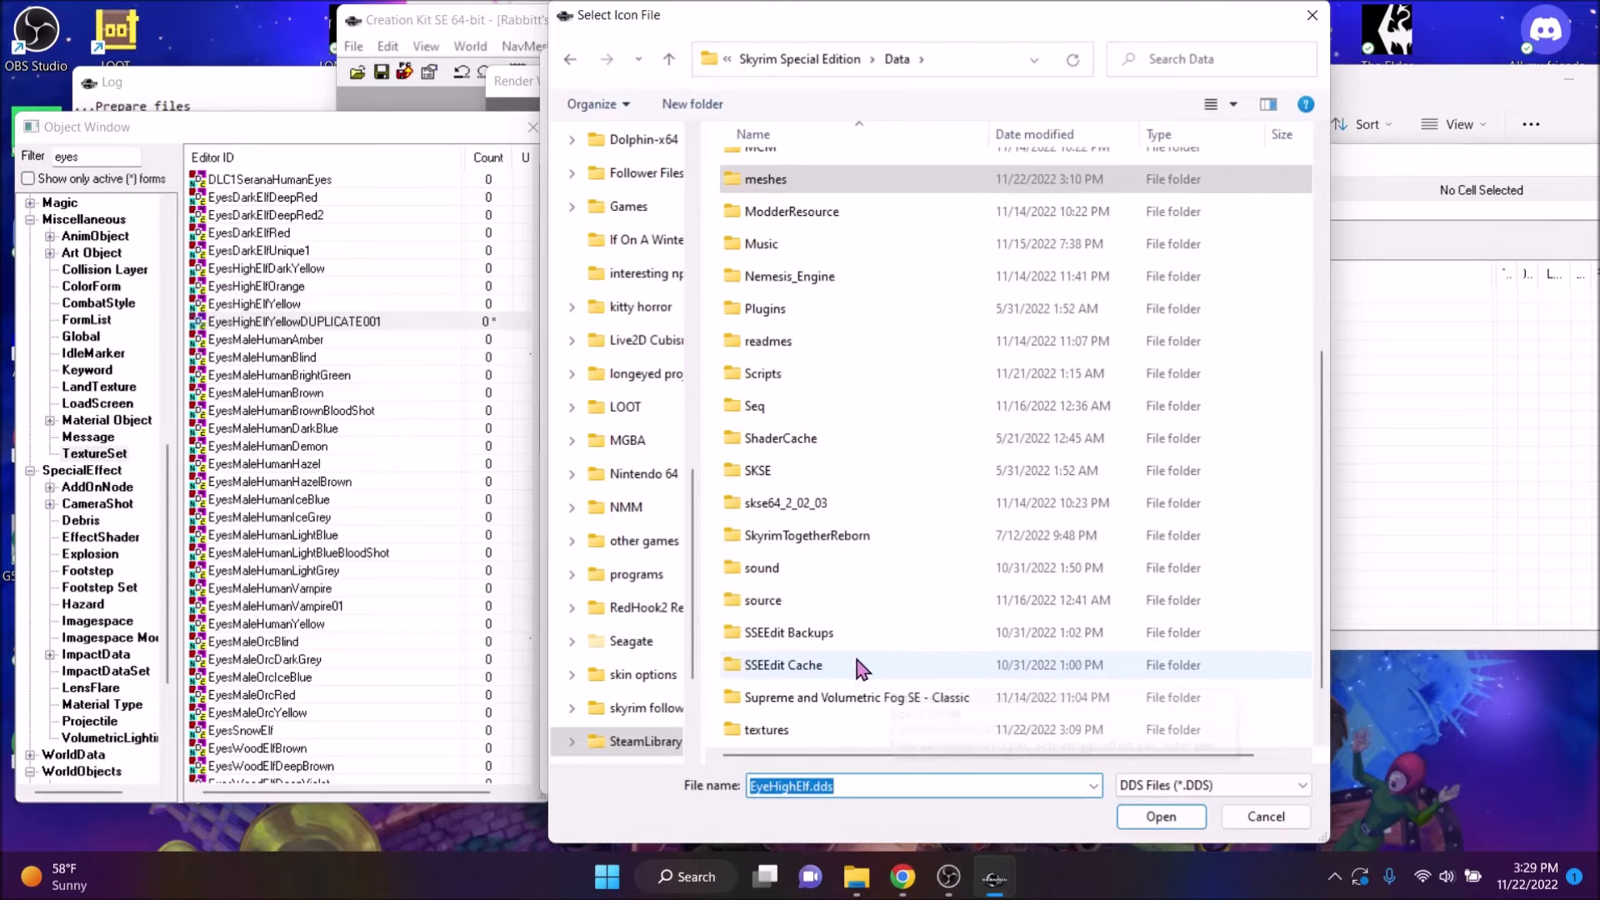
pyautogui.click(797, 671)
pyautogui.doubleClick(797, 669)
pyautogui.scroll(-6, 792, 575)
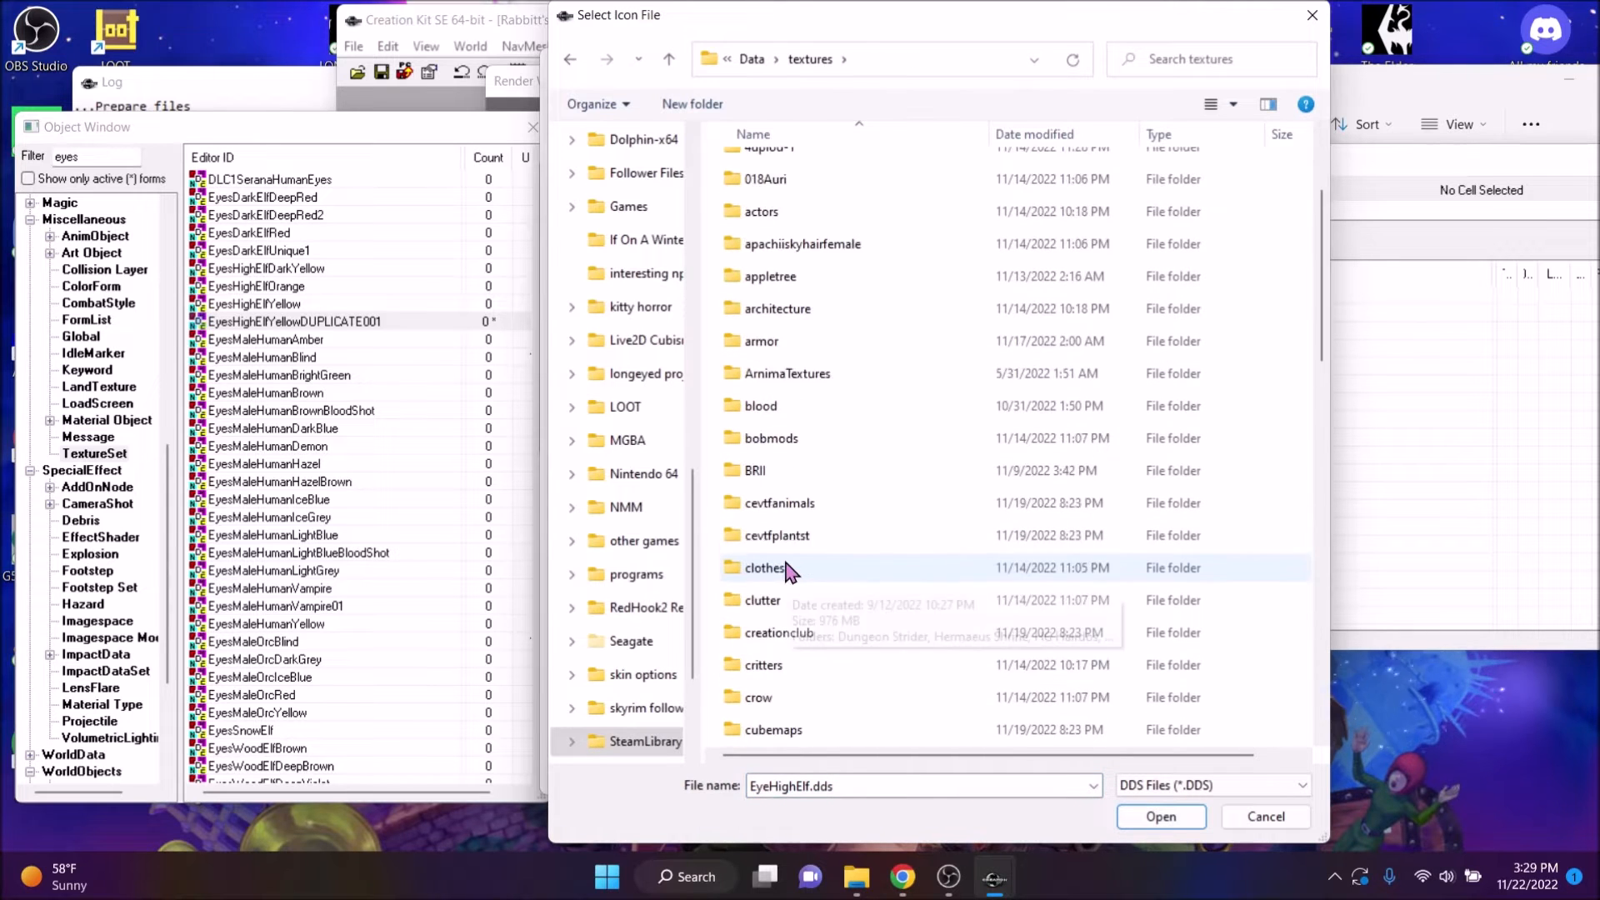
pyautogui.scroll(-6, 823, 673)
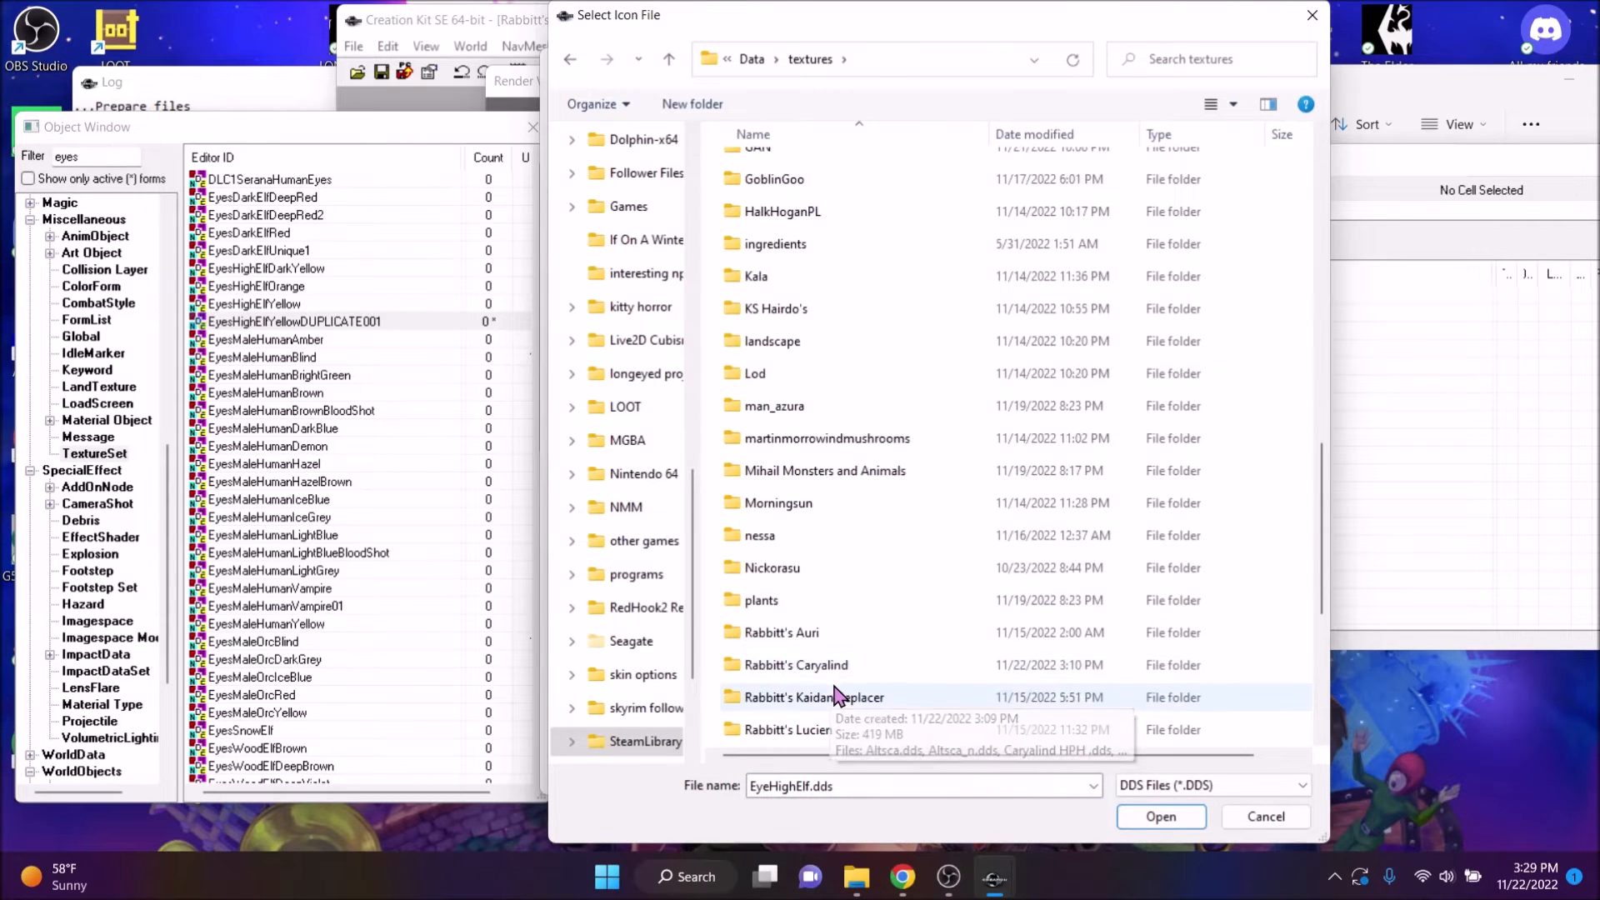
pyautogui.doubleClick(821, 672)
pyautogui.doubleClick(783, 311)
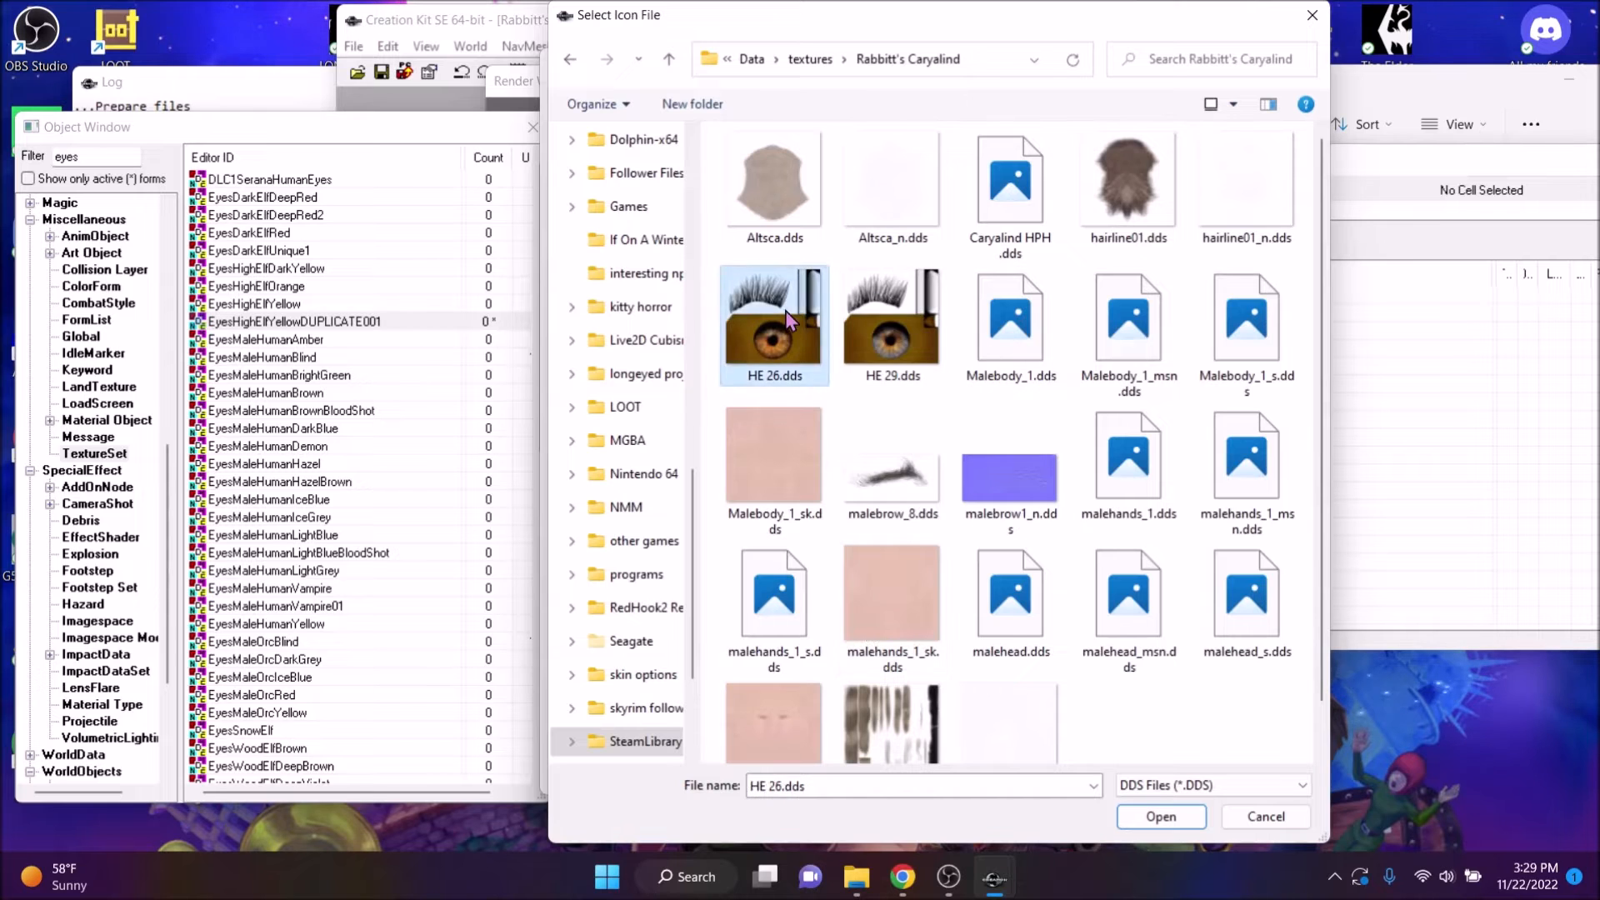
pyautogui.click(735, 773)
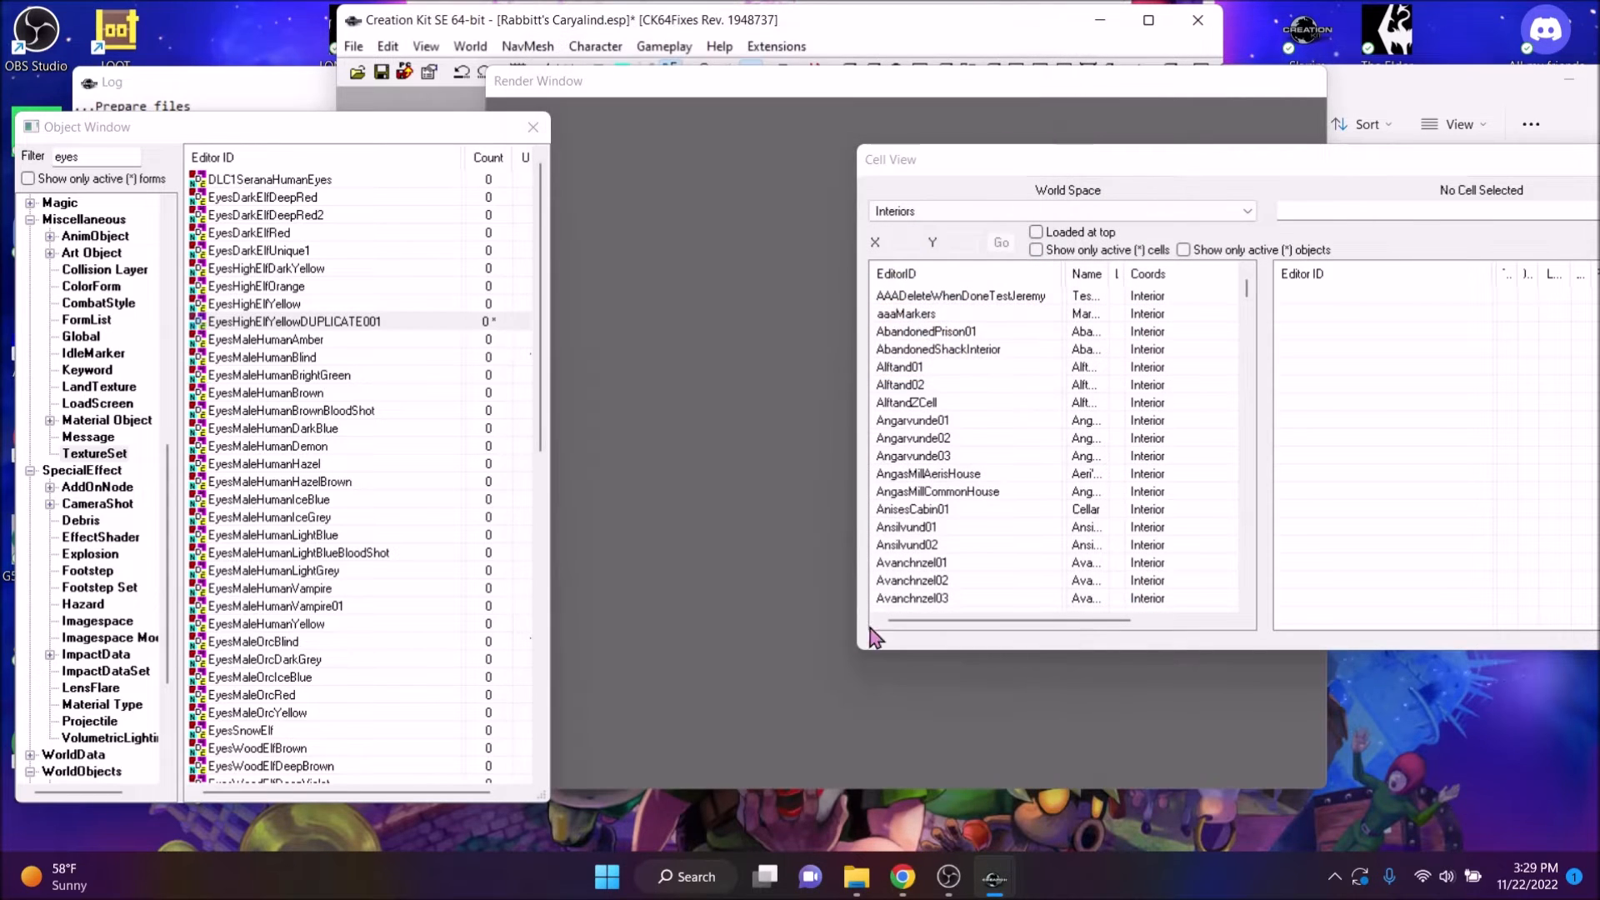
# Rename the duplicated eyes texture set to CARY_TS_Eyes without creating a new form
pyautogui.doubleClick(344, 323)
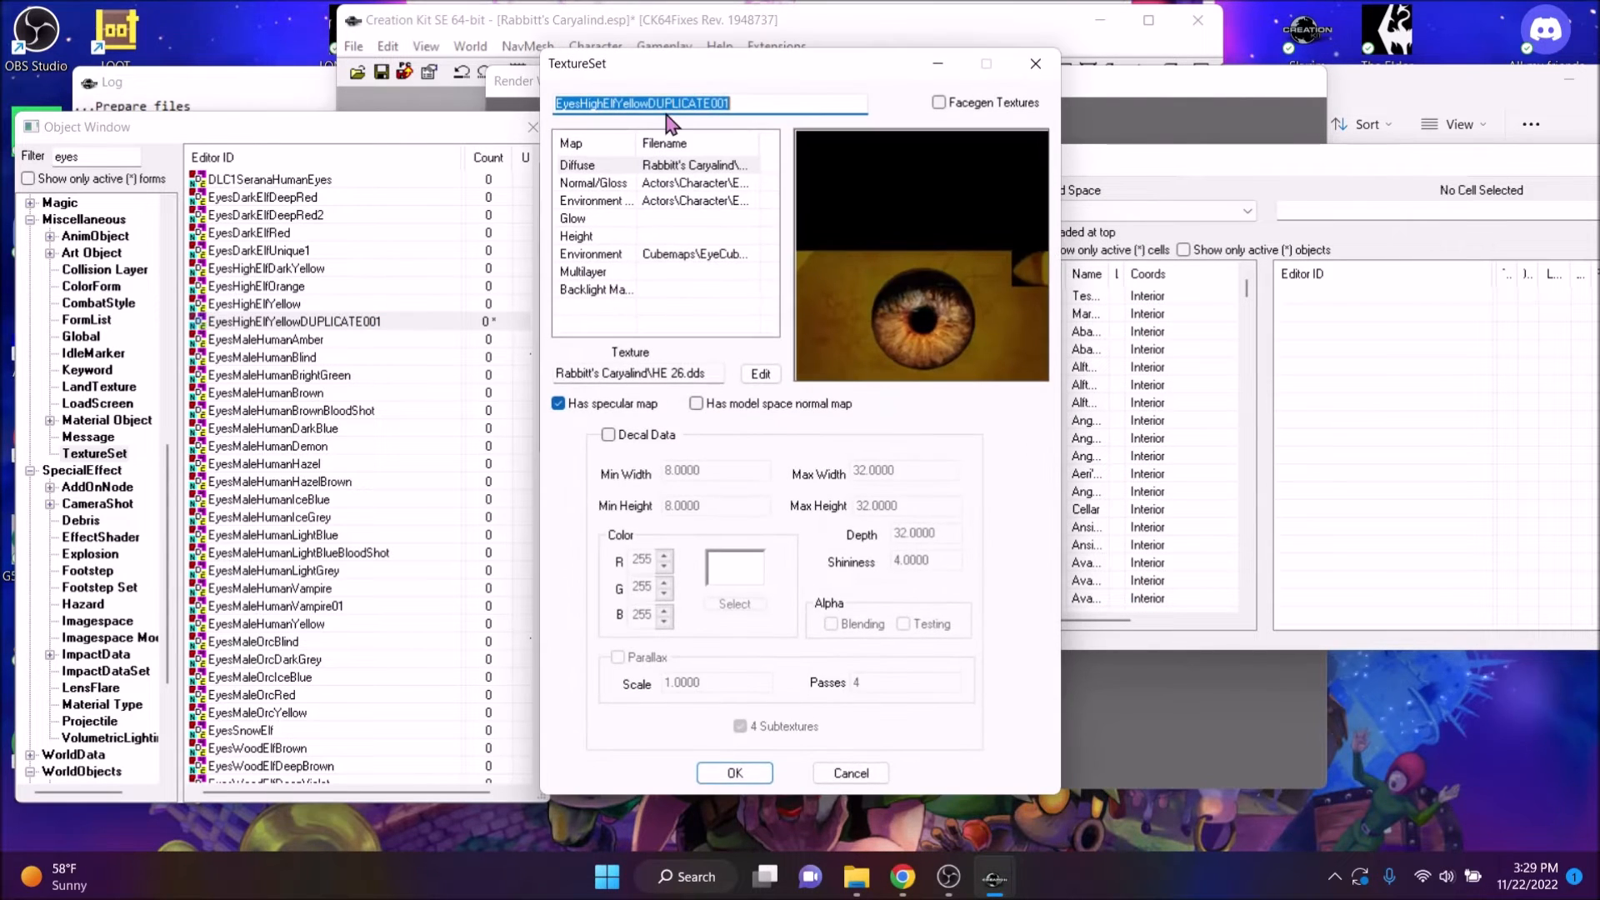
pyautogui.write('CARY_TS_Eyes')
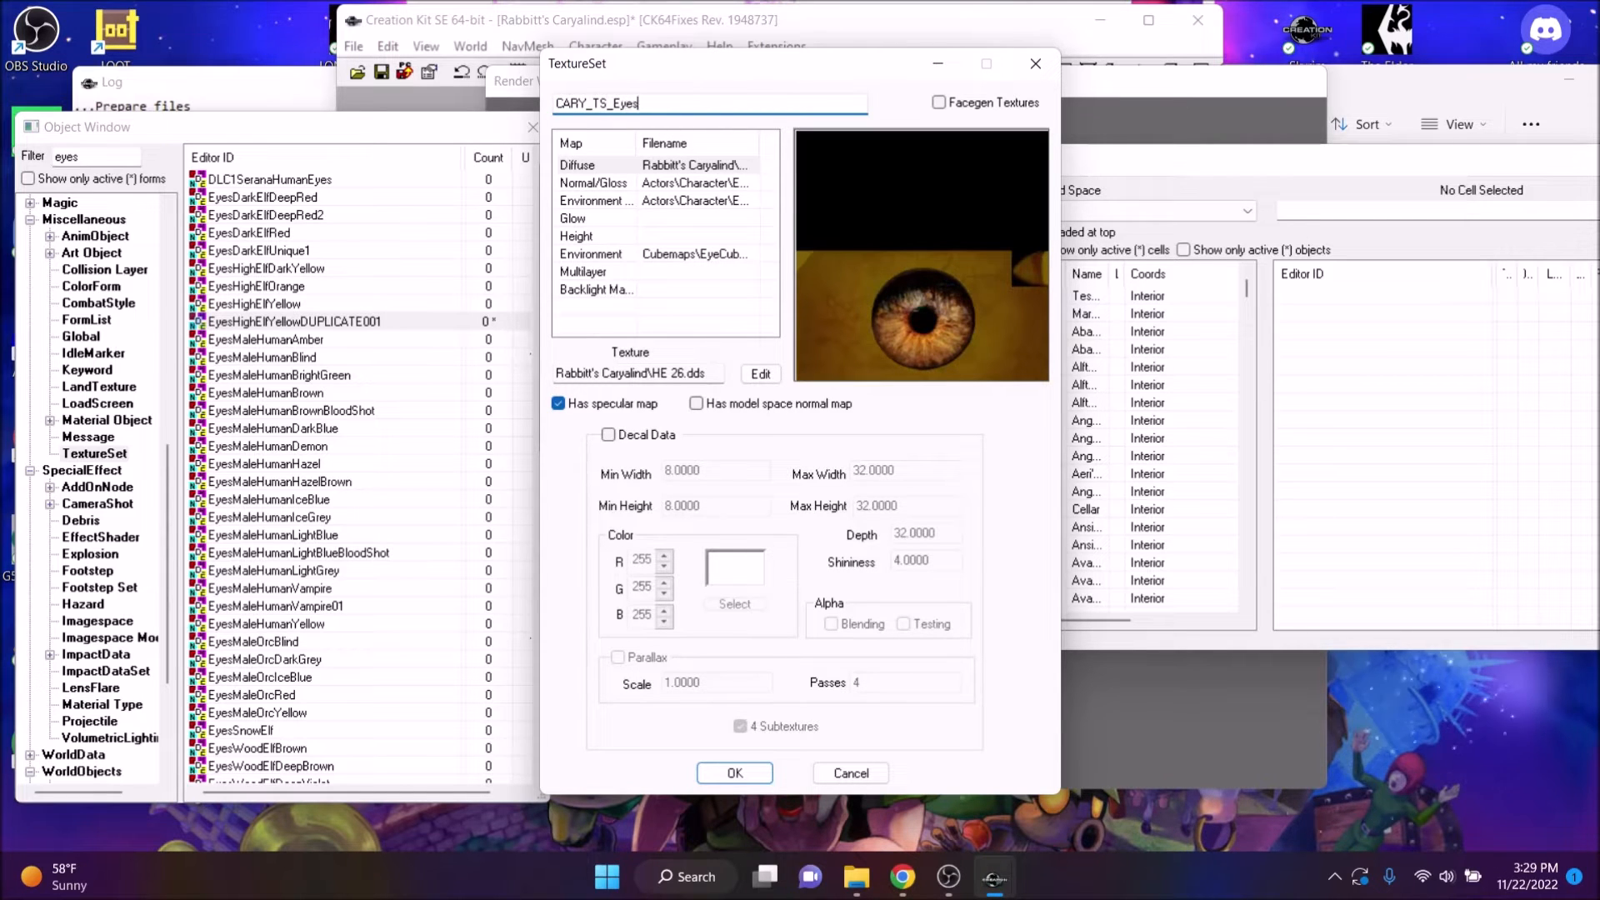
pyautogui.press('Return')
pyautogui.click(930, 528)
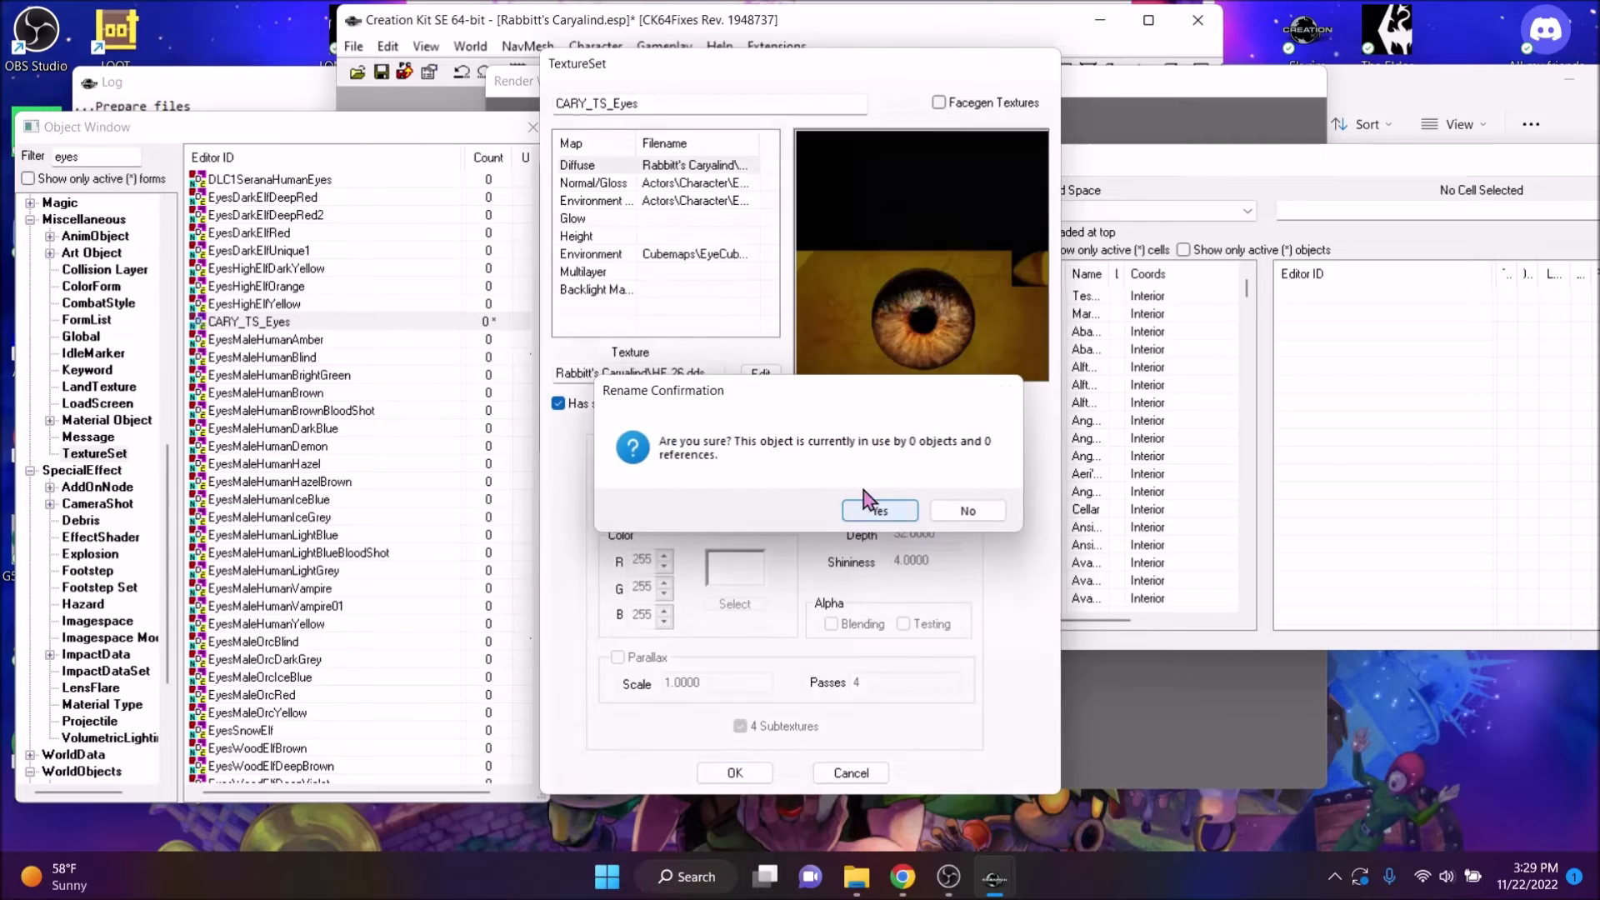
pyautogui.click(864, 510)
# Assign CARY_TS_Eyes as the alternate texture for EyesMale in the CARY_HP_Eyes head part's model and save the plugin
pyautogui.scroll(11, 108, 400)
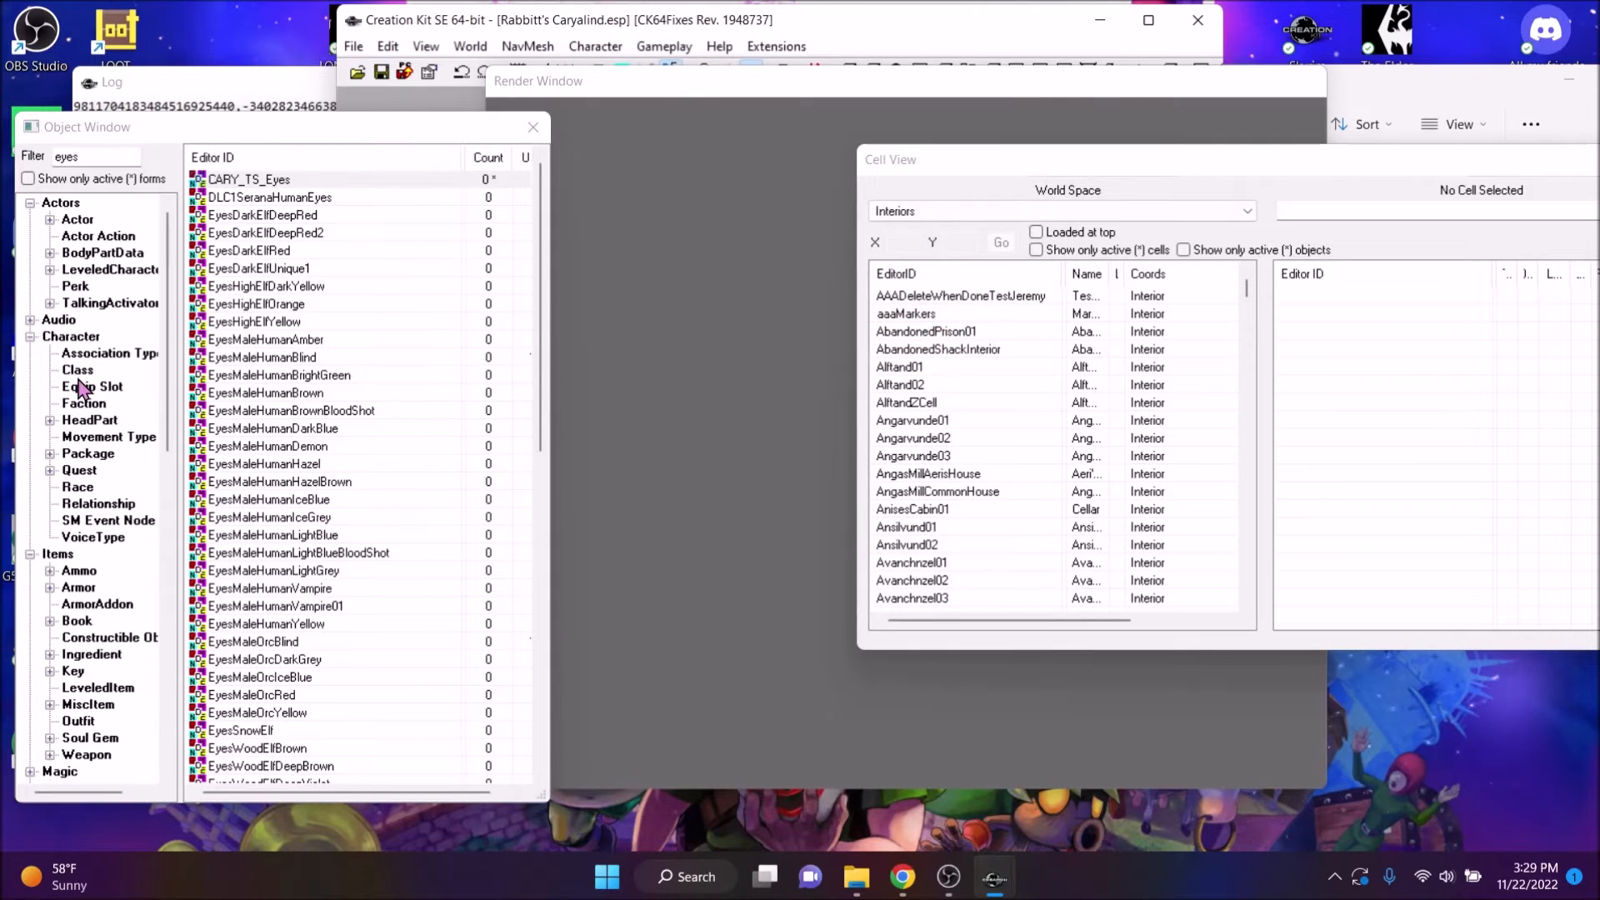
pyautogui.click(90, 420)
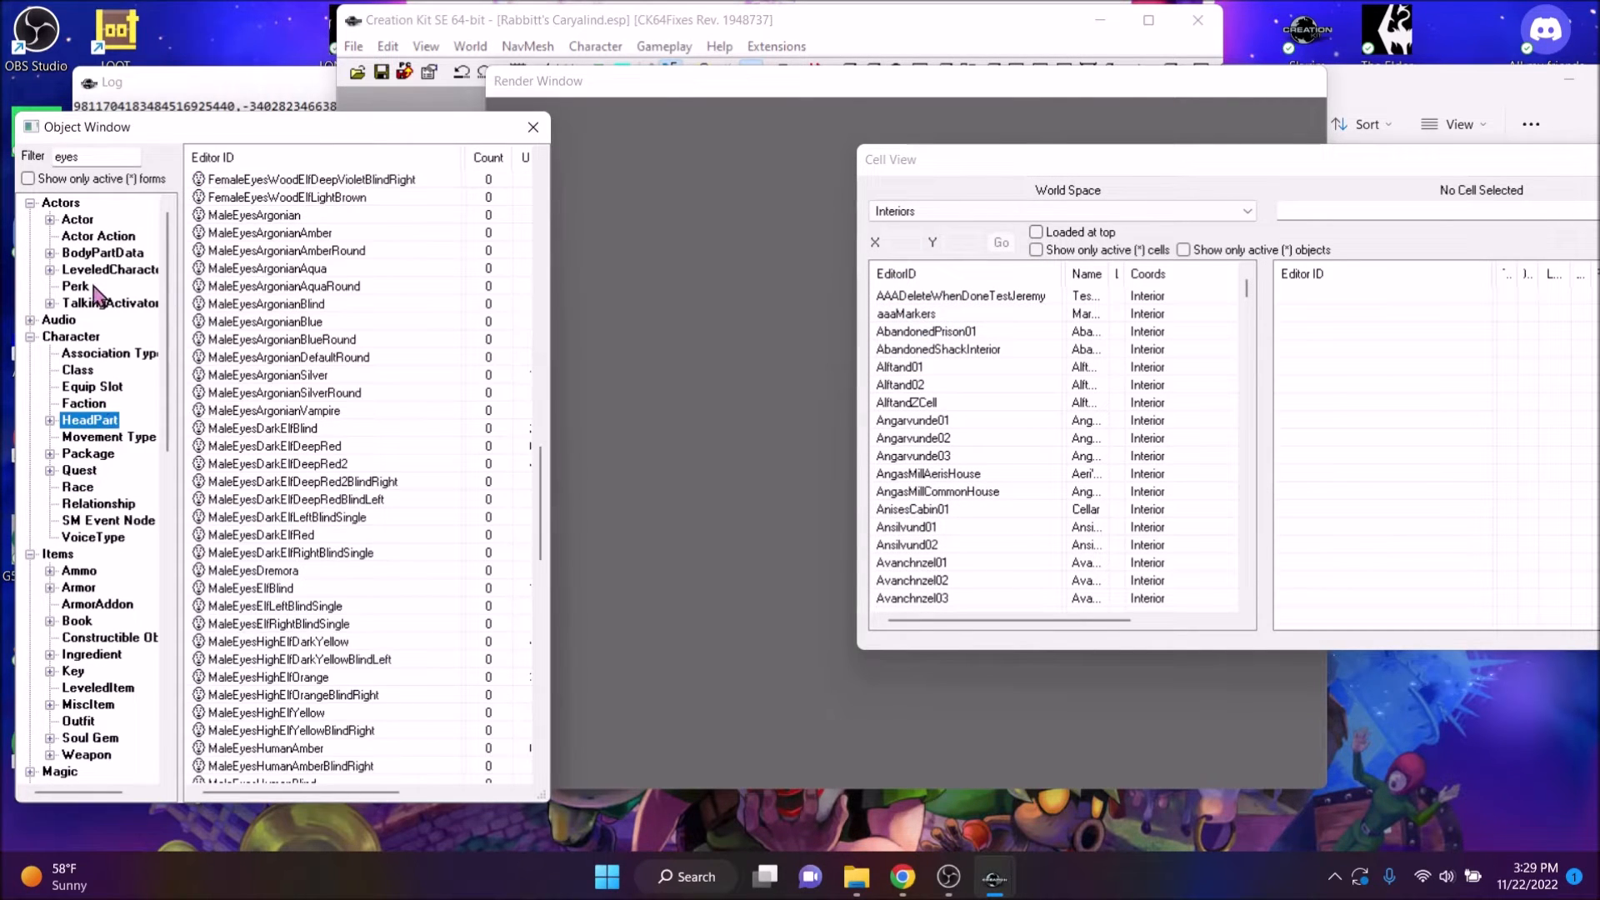
pyautogui.click(79, 179)
pyautogui.doubleClick(275, 180)
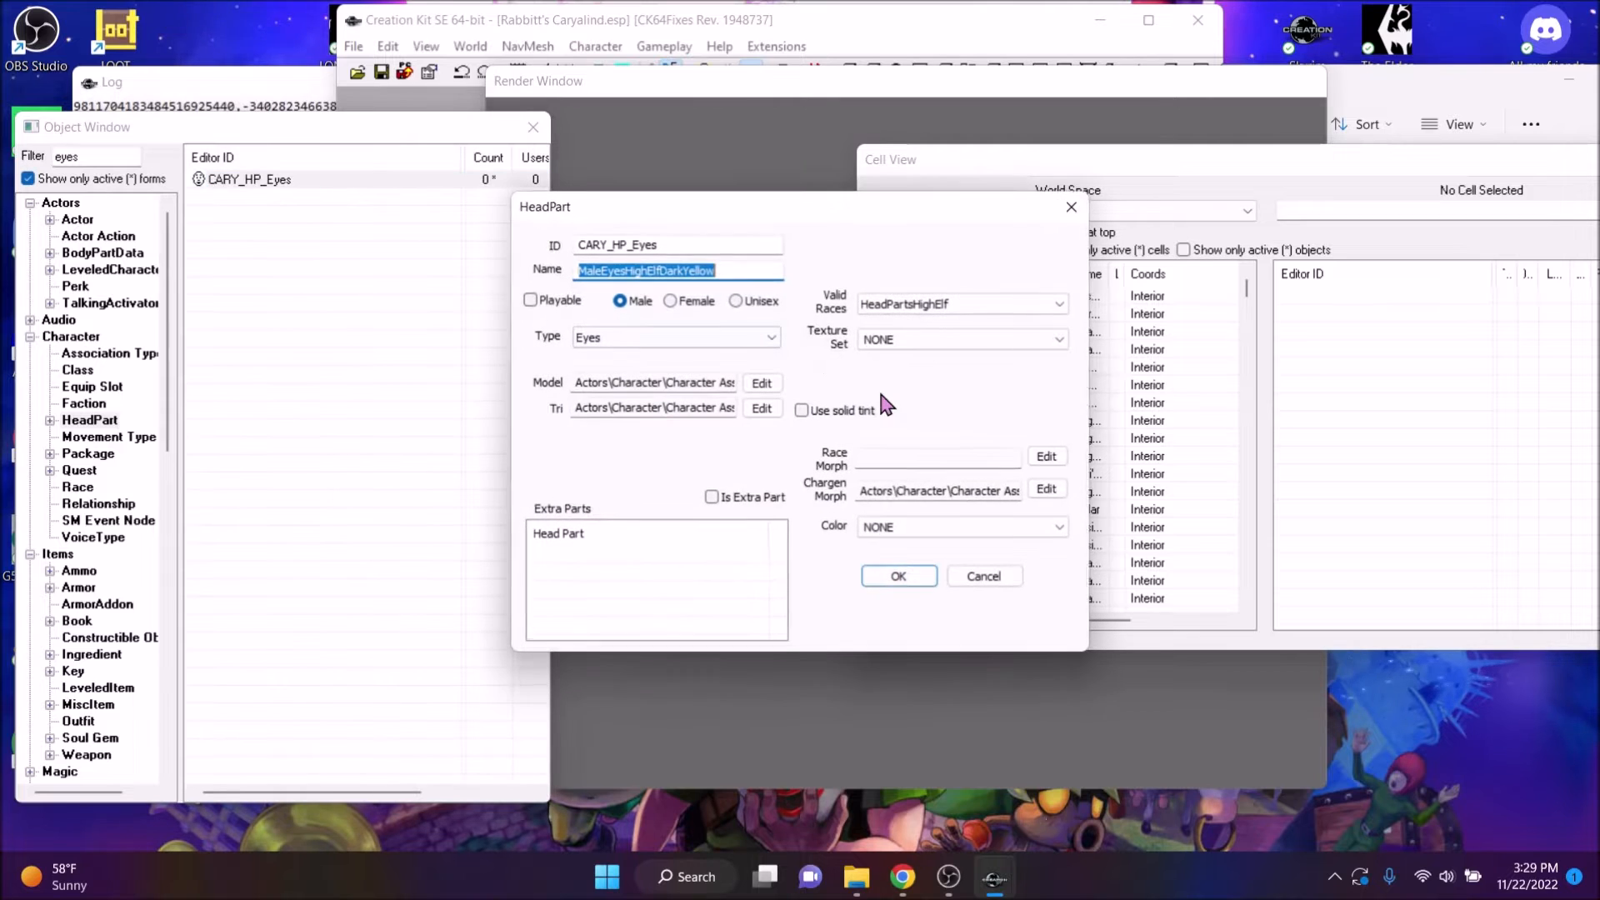
pyautogui.click(762, 384)
pyautogui.doubleClick(651, 365)
pyautogui.write('cary')
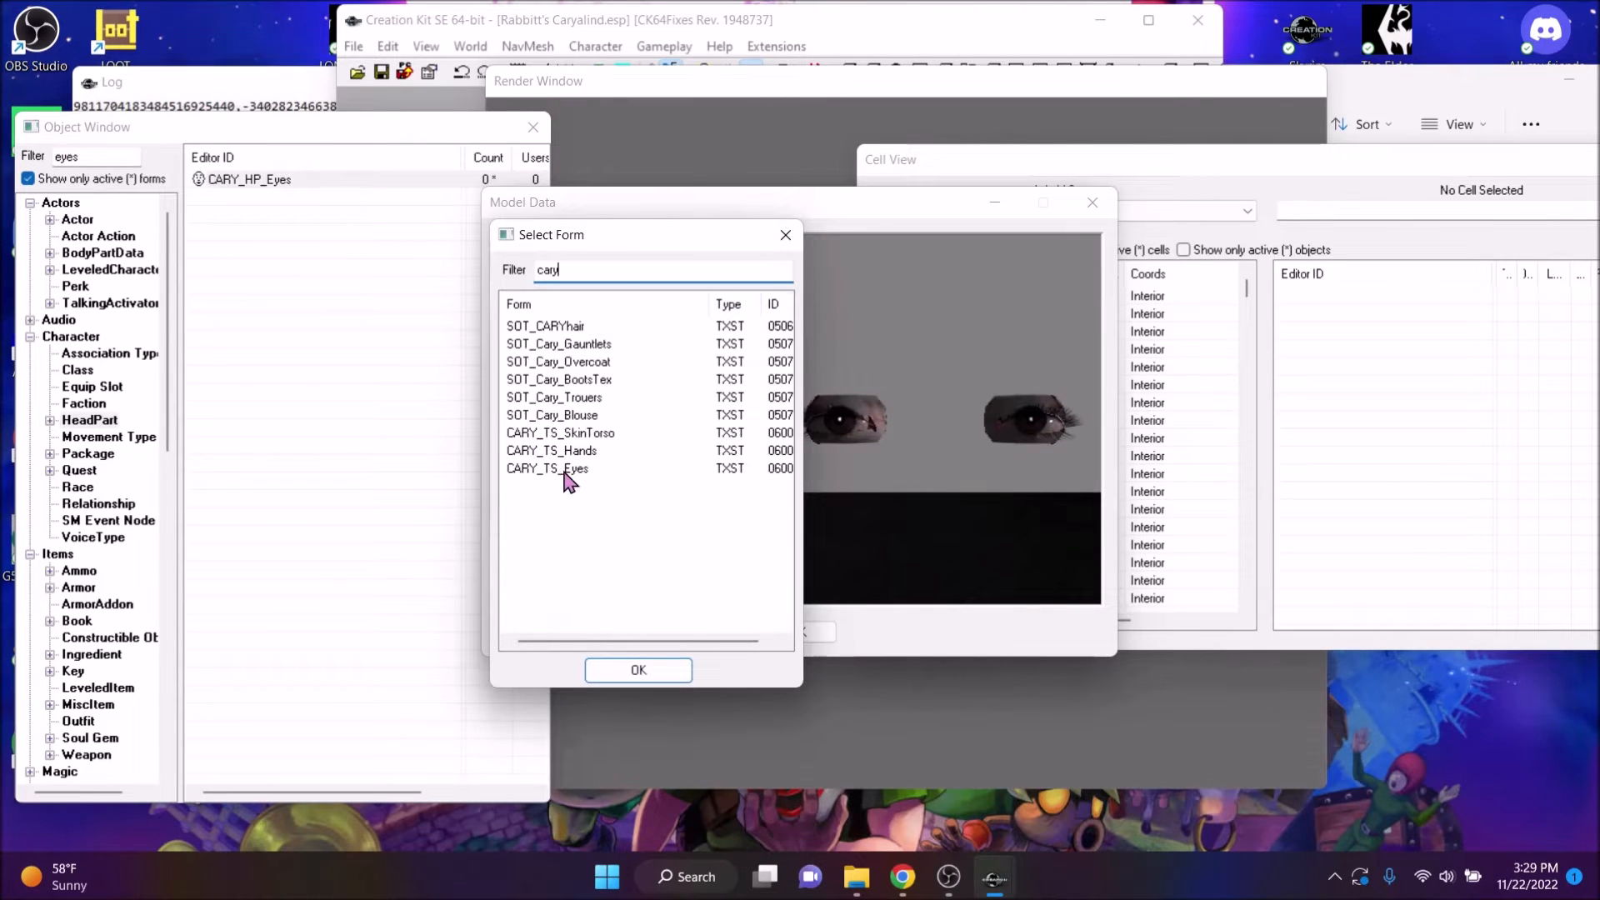
pyautogui.doubleClick(565, 469)
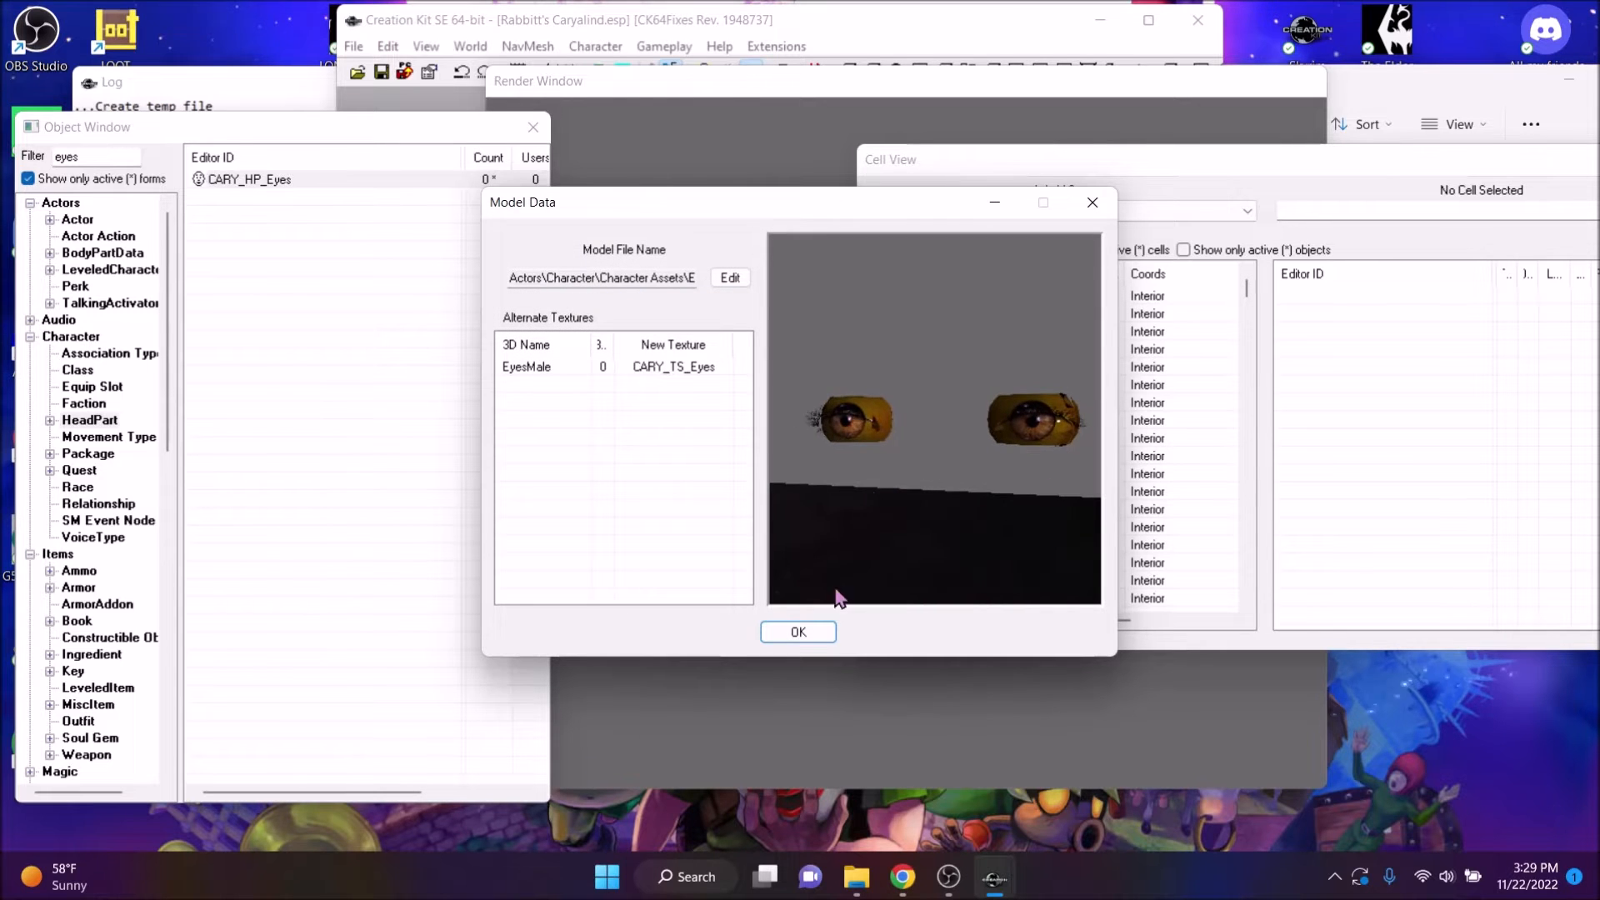
pyautogui.click(799, 634)
pyautogui.click(899, 583)
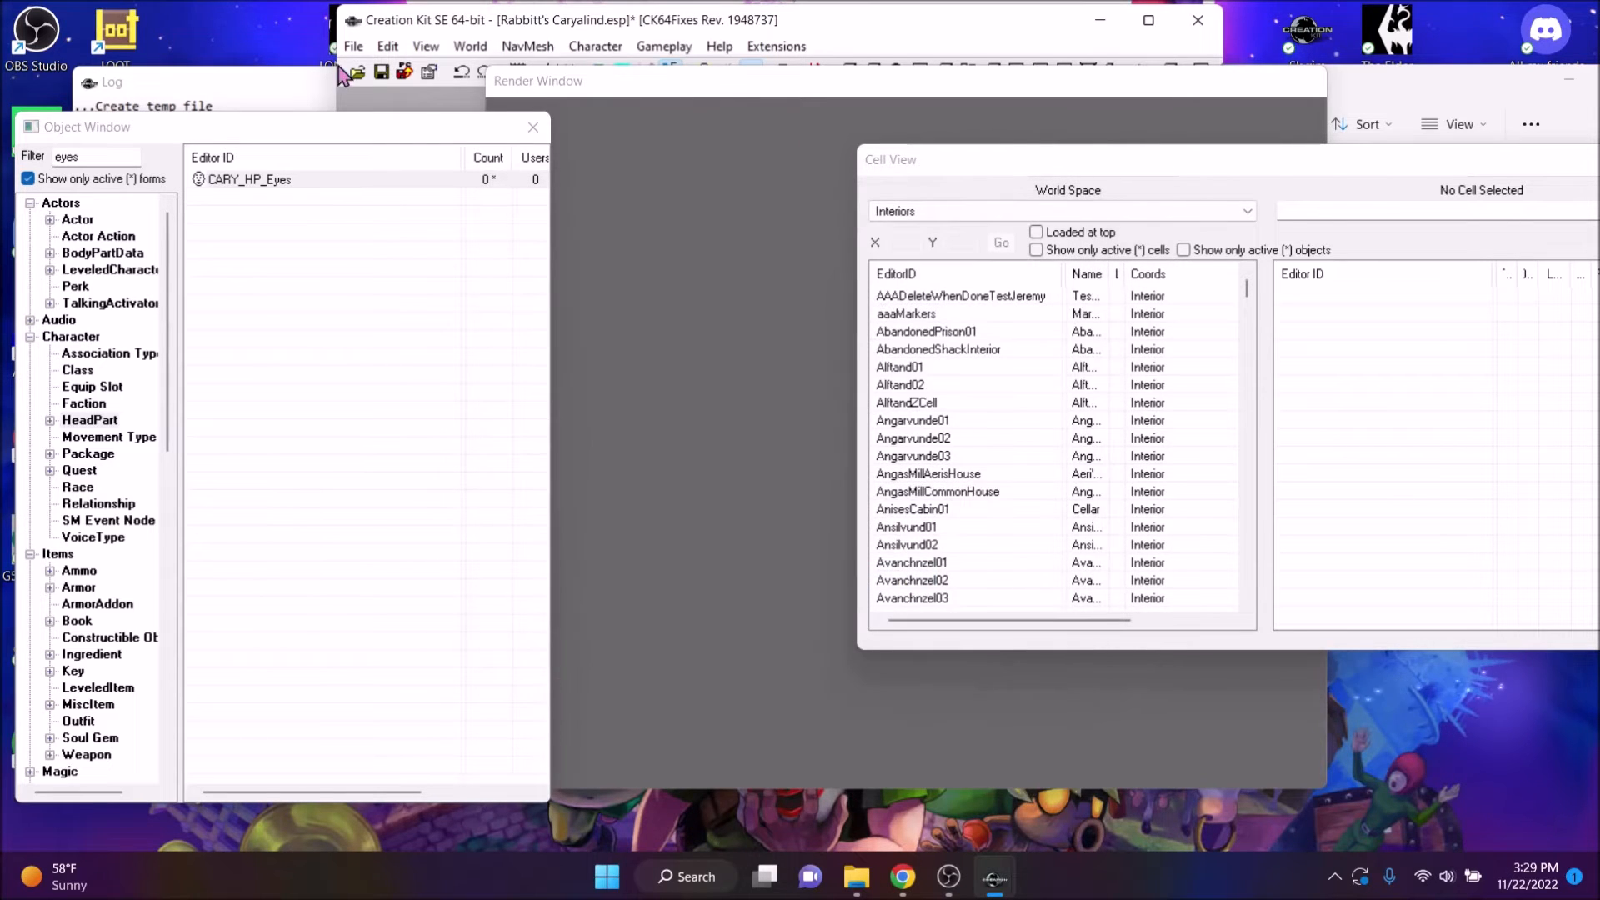
pyautogui.click(382, 73)
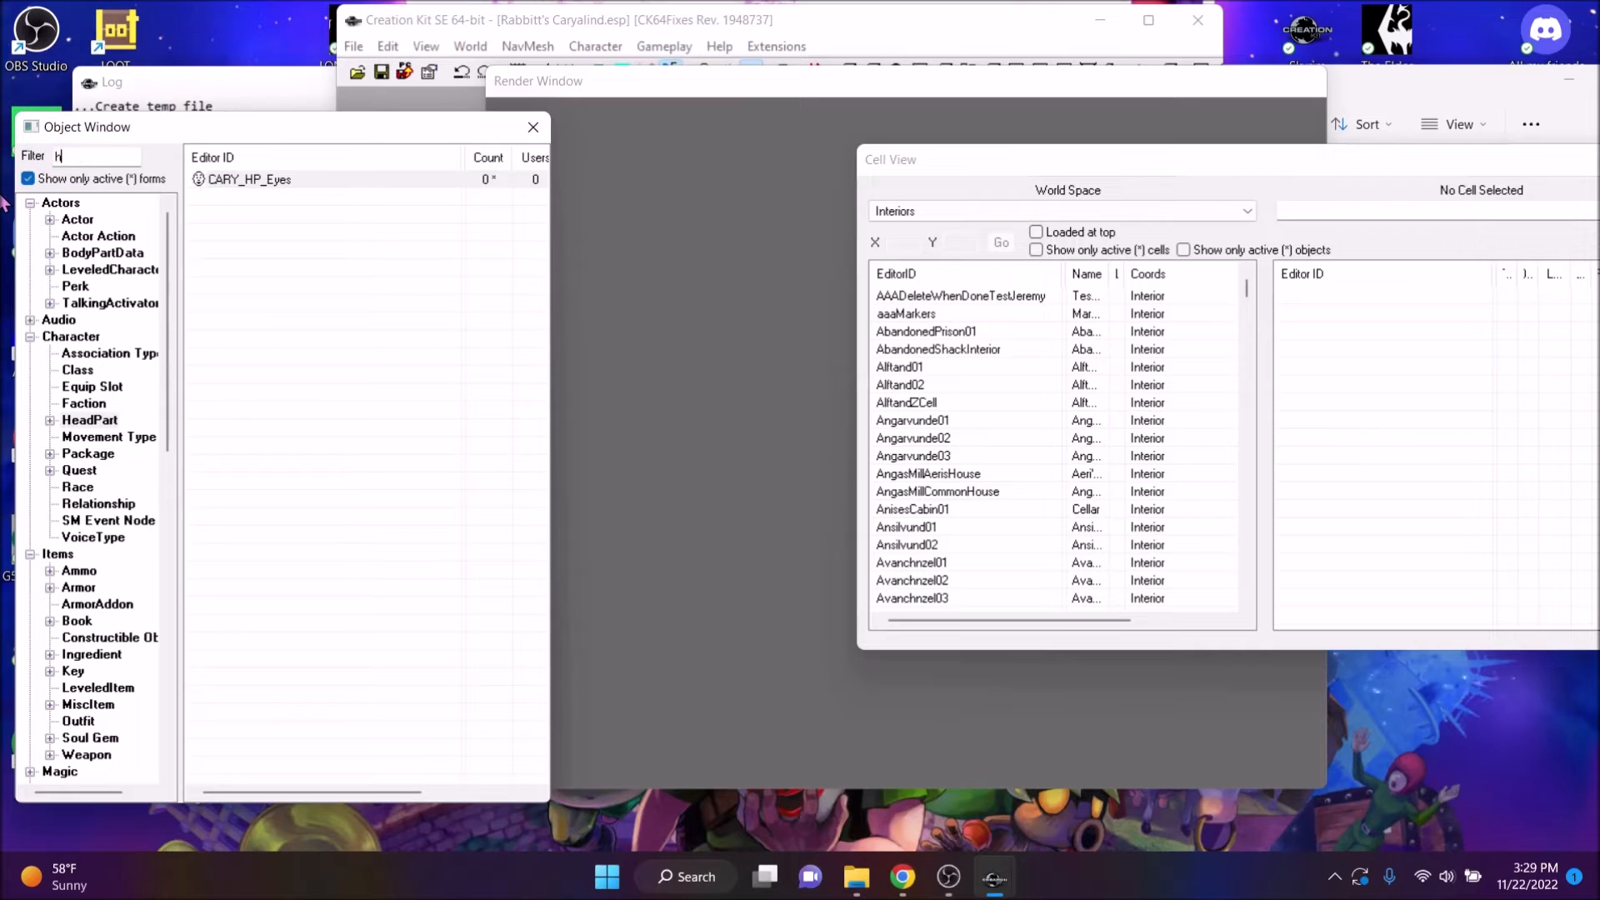
# Filter all head parts, not just active ones, by "head" and duplicate MaleHeadHighElf
pyautogui.click(109, 179)
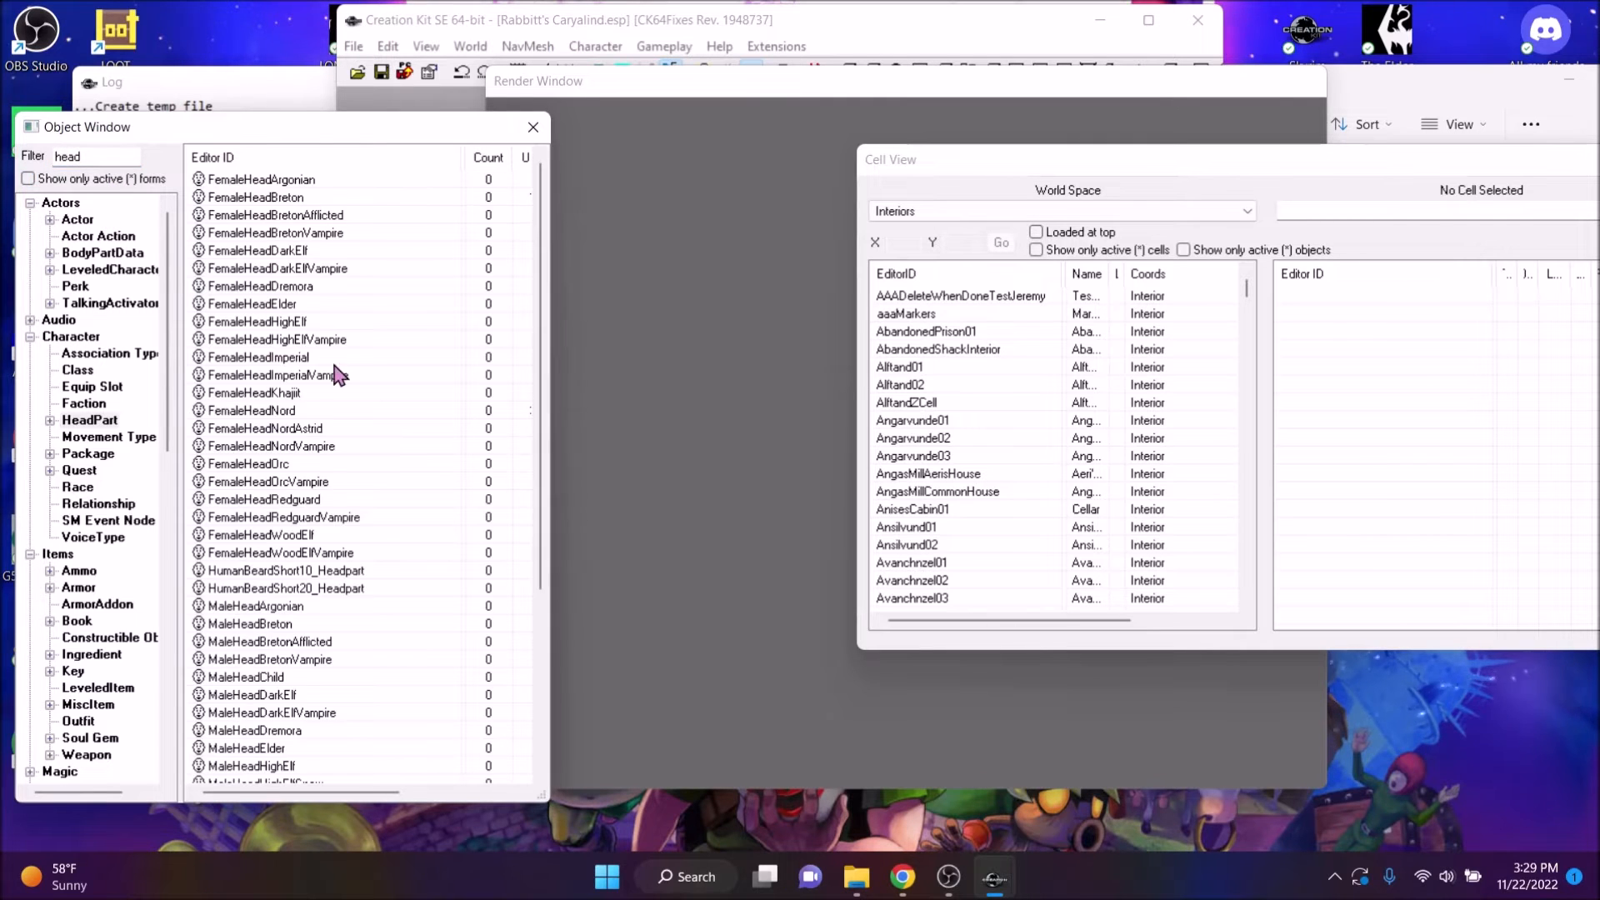
pyautogui.scroll(-5, 271, 312)
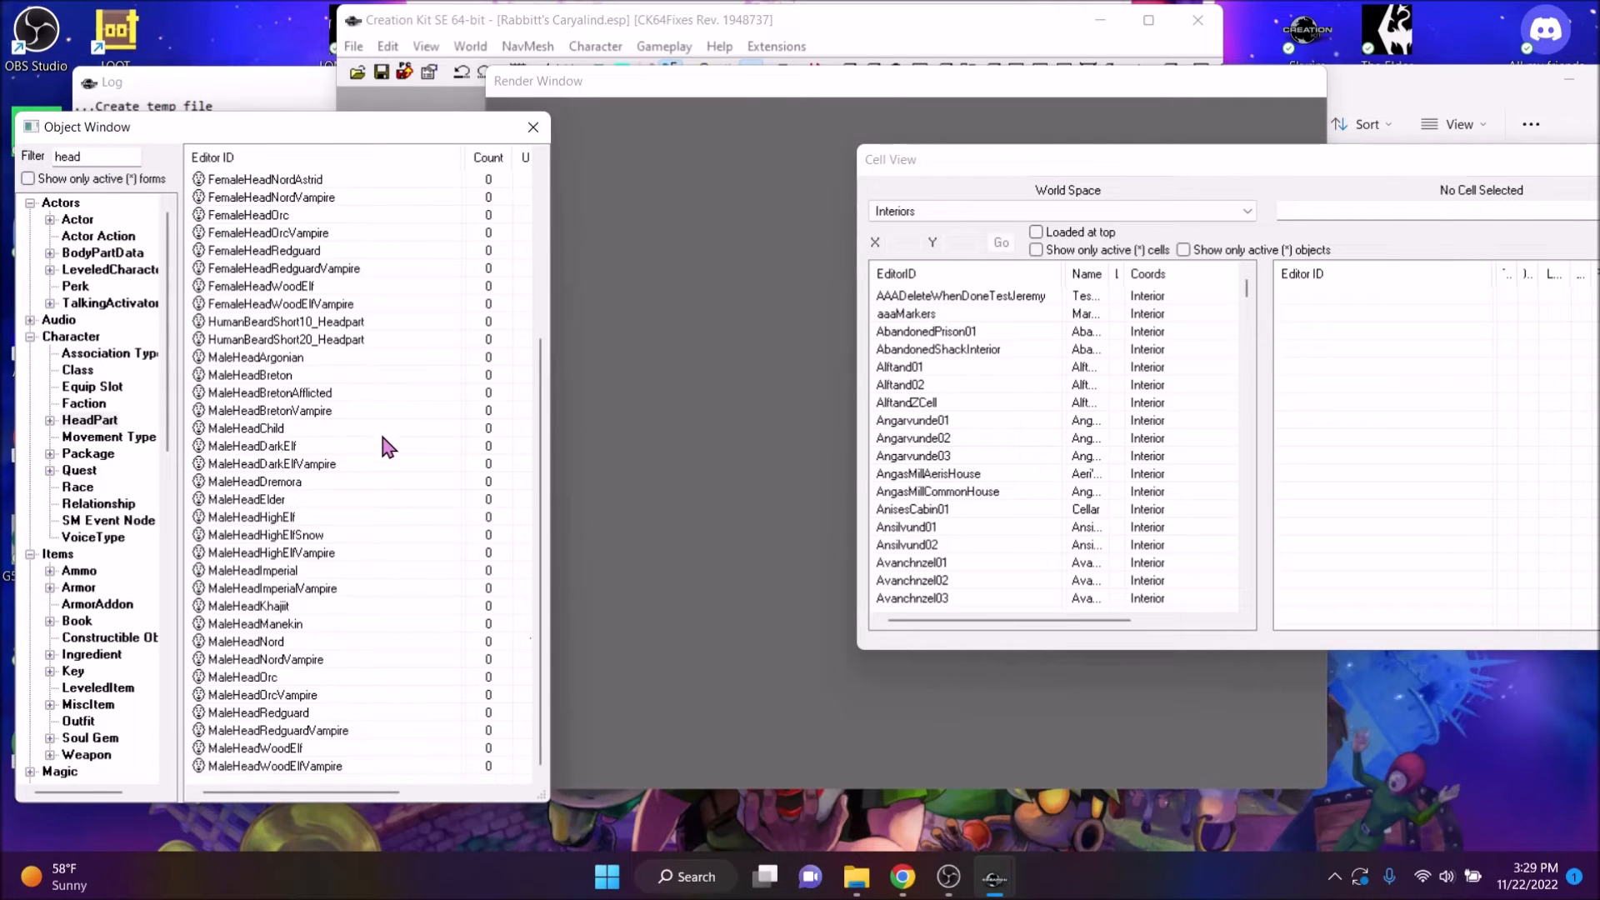
pyautogui.rightClick(325, 533)
pyautogui.click(362, 580)
# Make the duplicated high elf head part non-playable and change its ID to CARY_HP_Head
pyautogui.doubleClick(334, 536)
pyautogui.click(570, 303)
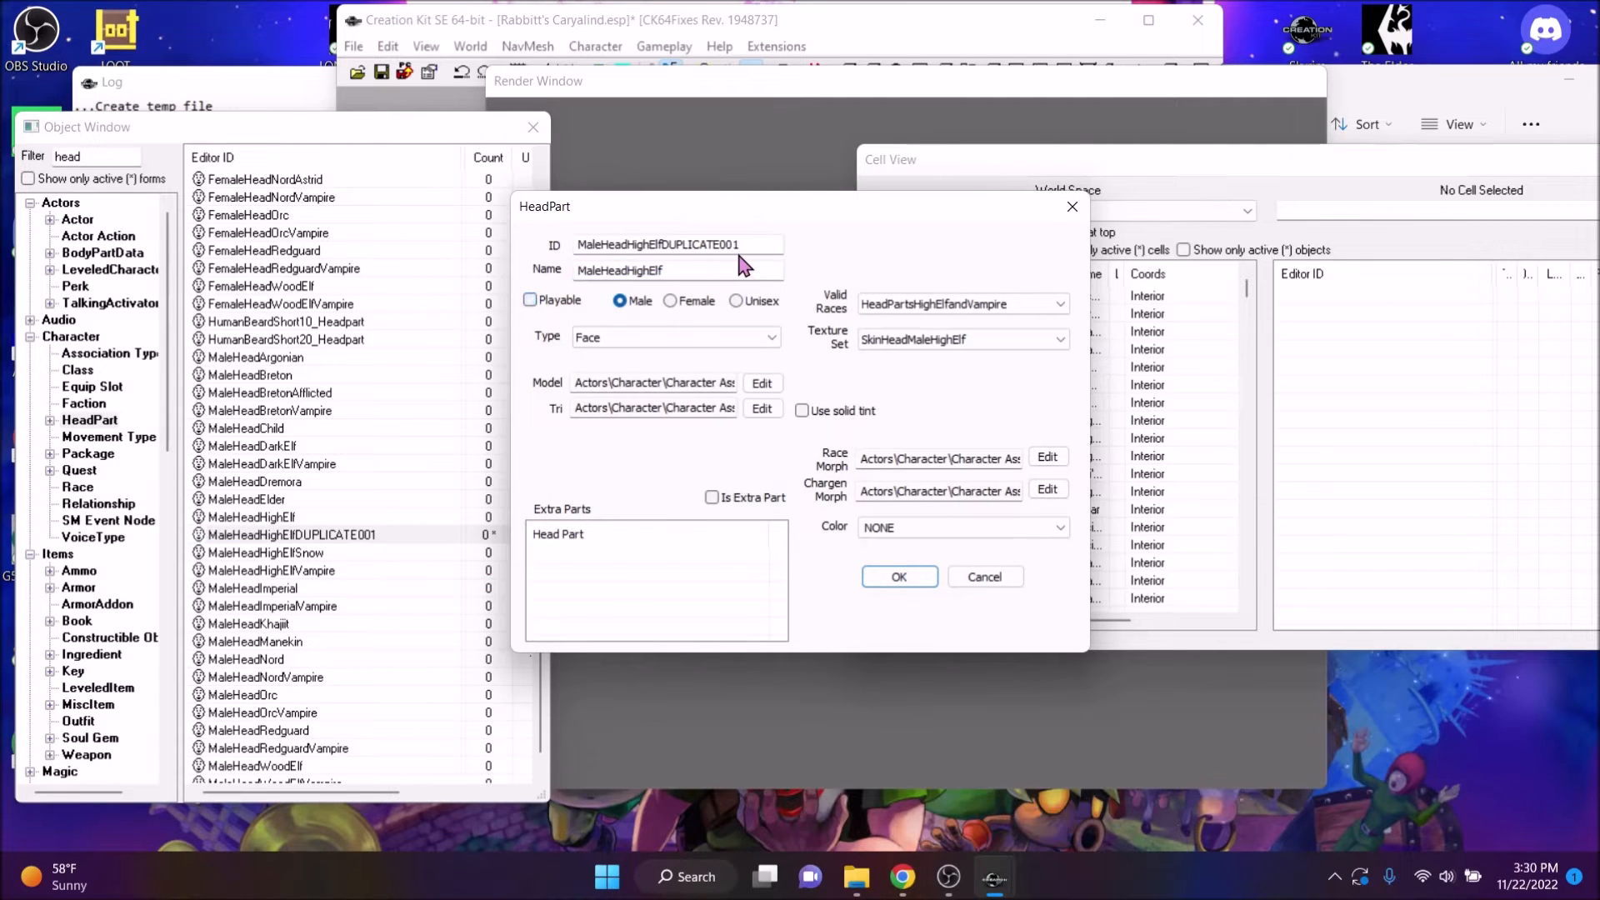
pyautogui.doubleClick(741, 244)
pyautogui.write('C')
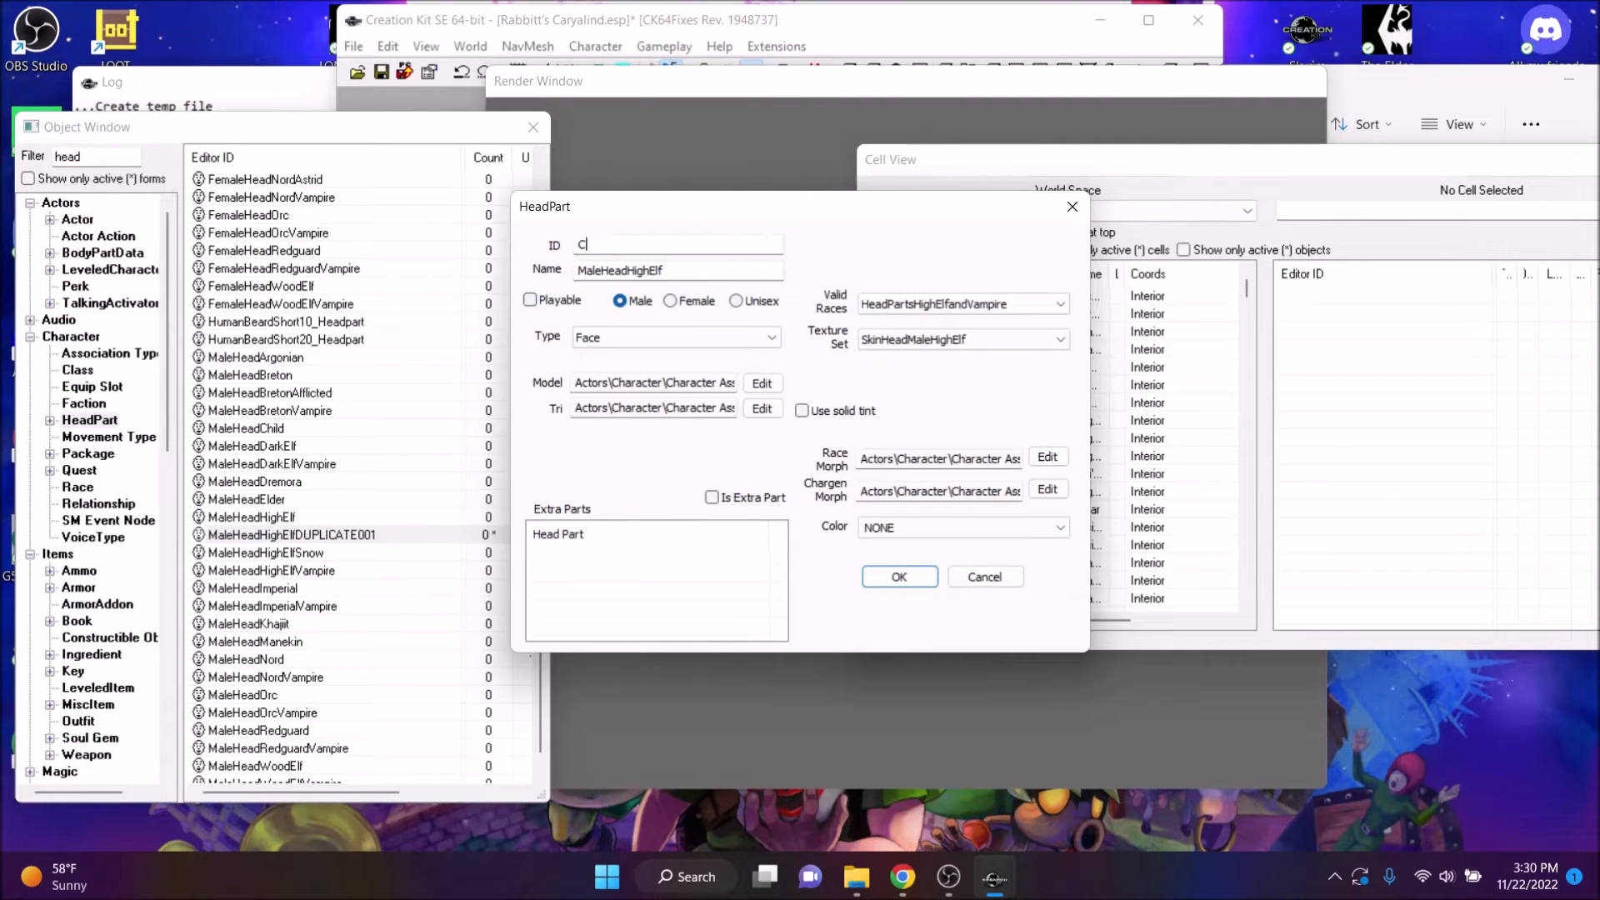
pyautogui.write('ARY_HP')
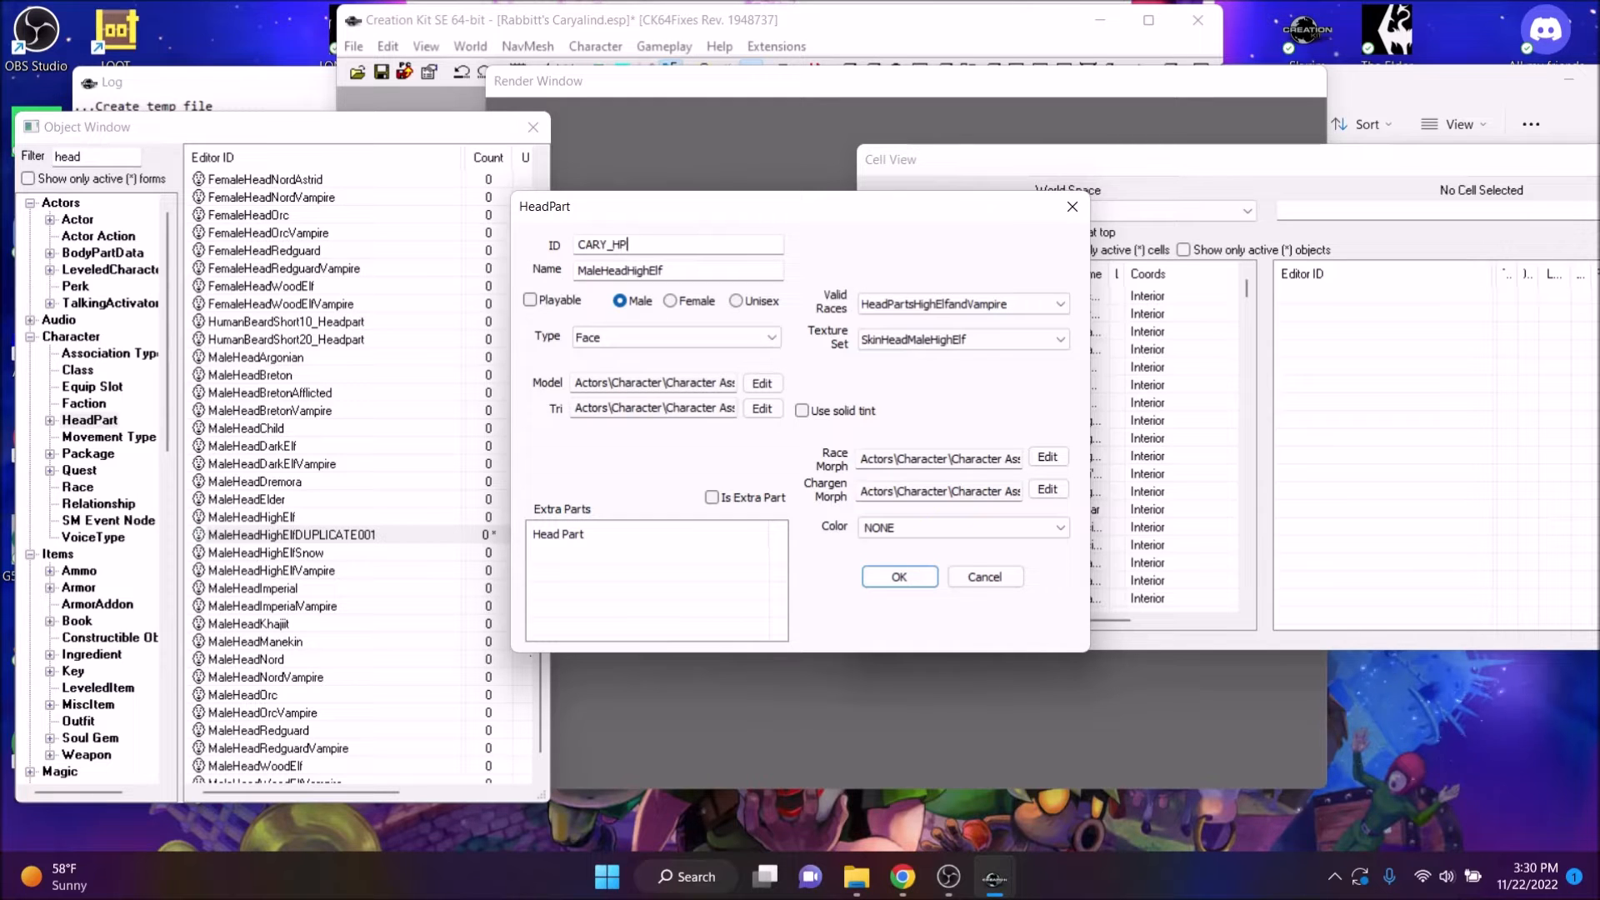
pyautogui.write('_Head')
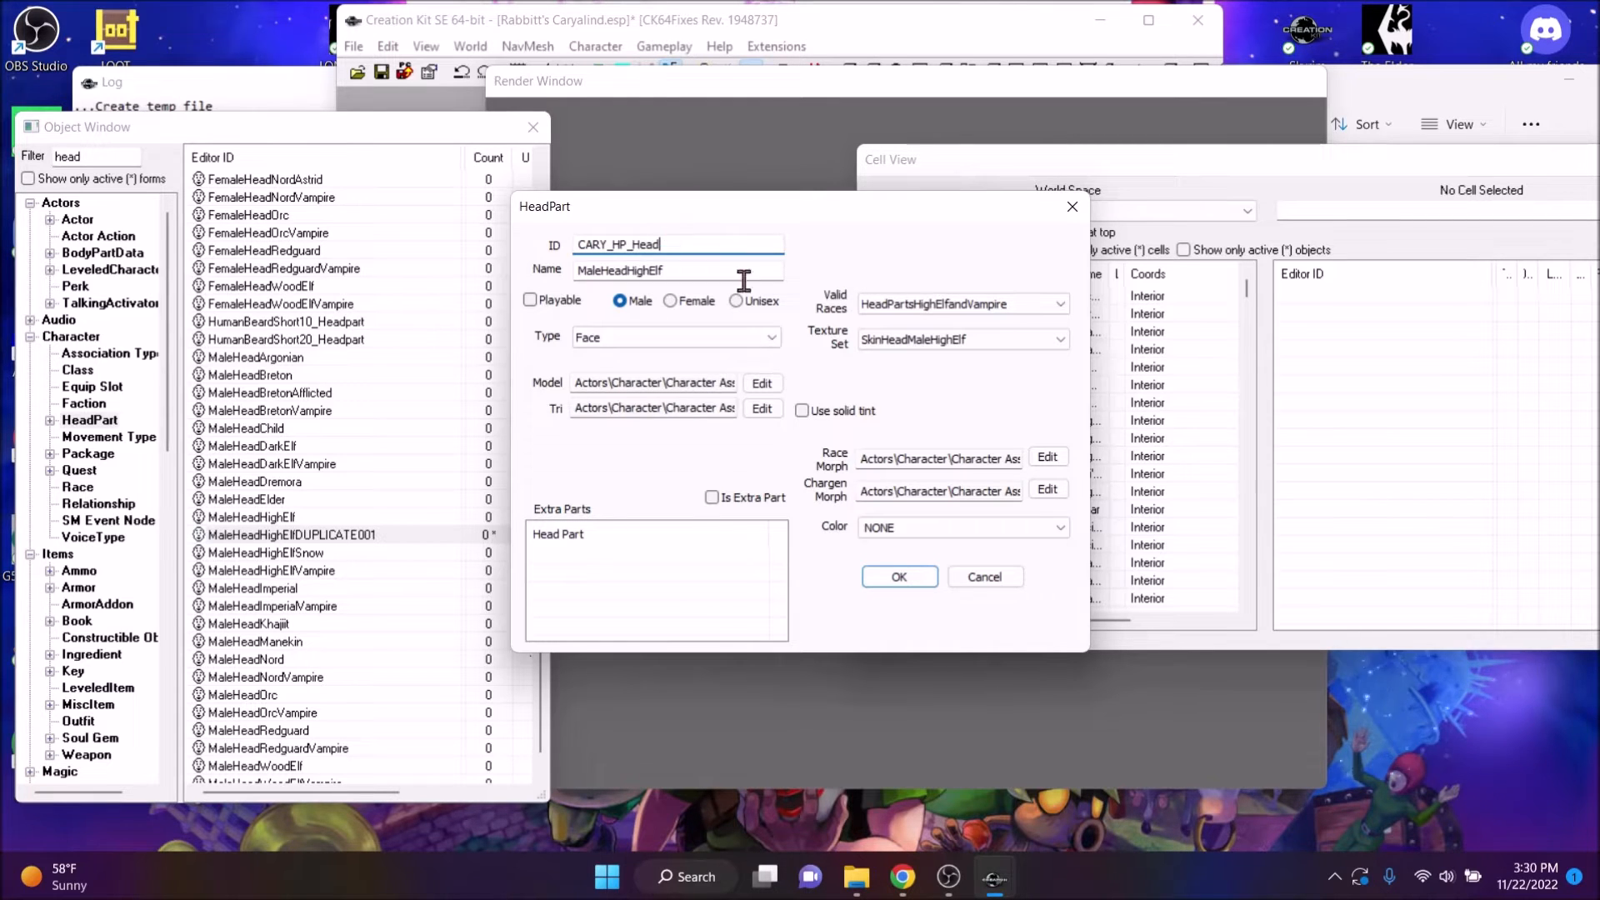
# Set the model of the CARY_HP_Head head part to malehead.nif from the meshes\Rabbitt's Caryalind folder
pyautogui.click(762, 383)
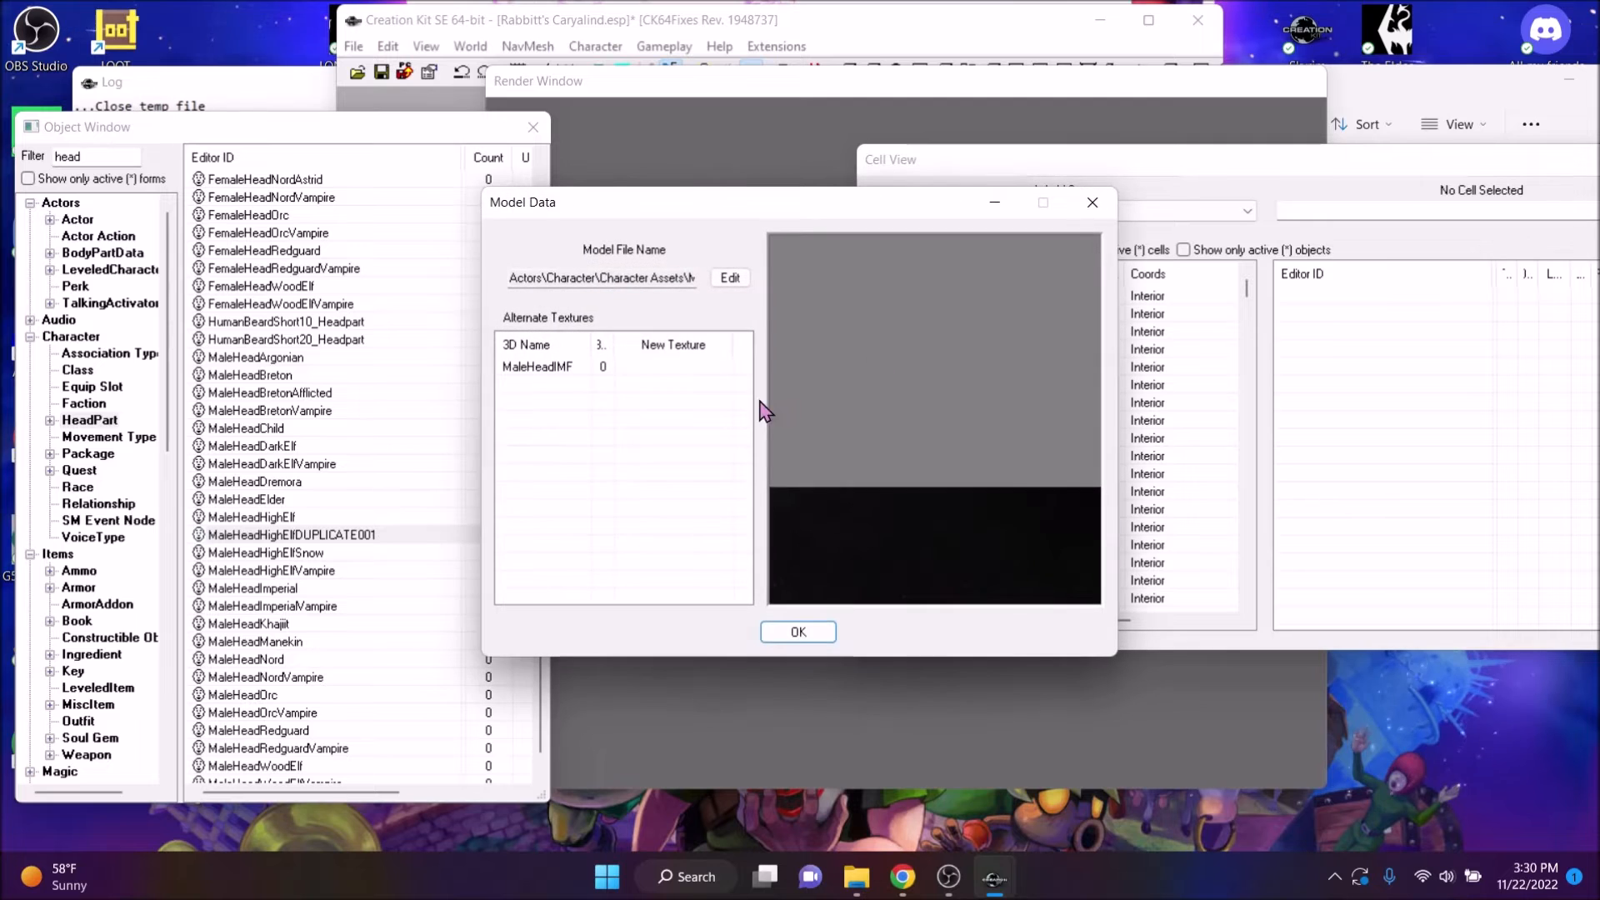
pyautogui.click(728, 278)
pyautogui.scroll(-8, 707, 464)
pyautogui.scroll(-4, 683, 667)
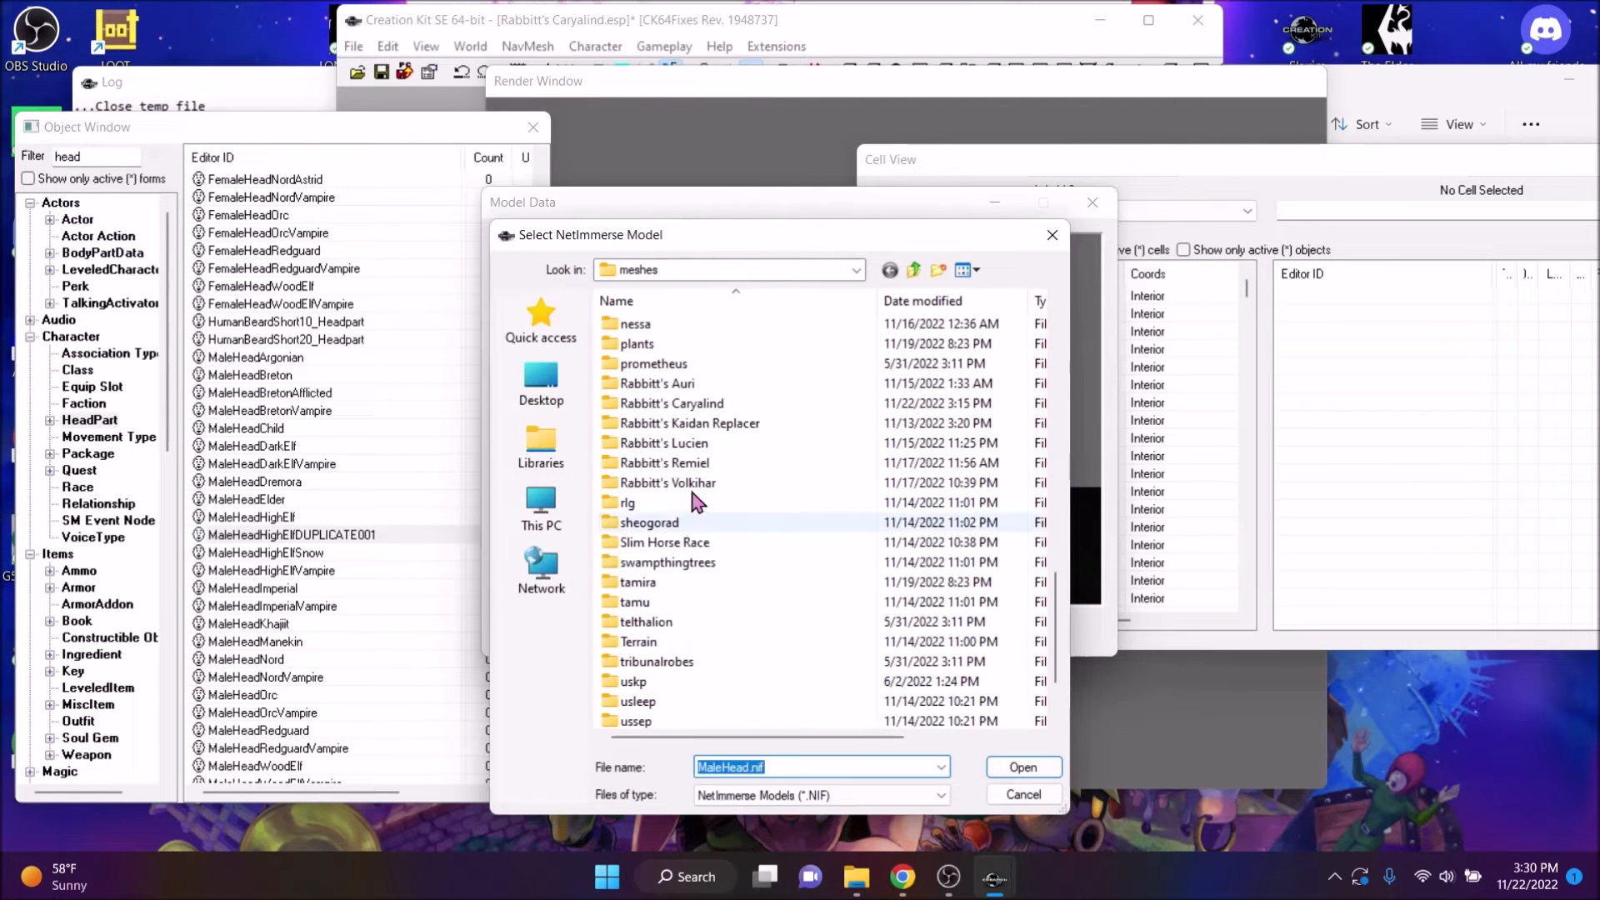
pyautogui.doubleClick(708, 404)
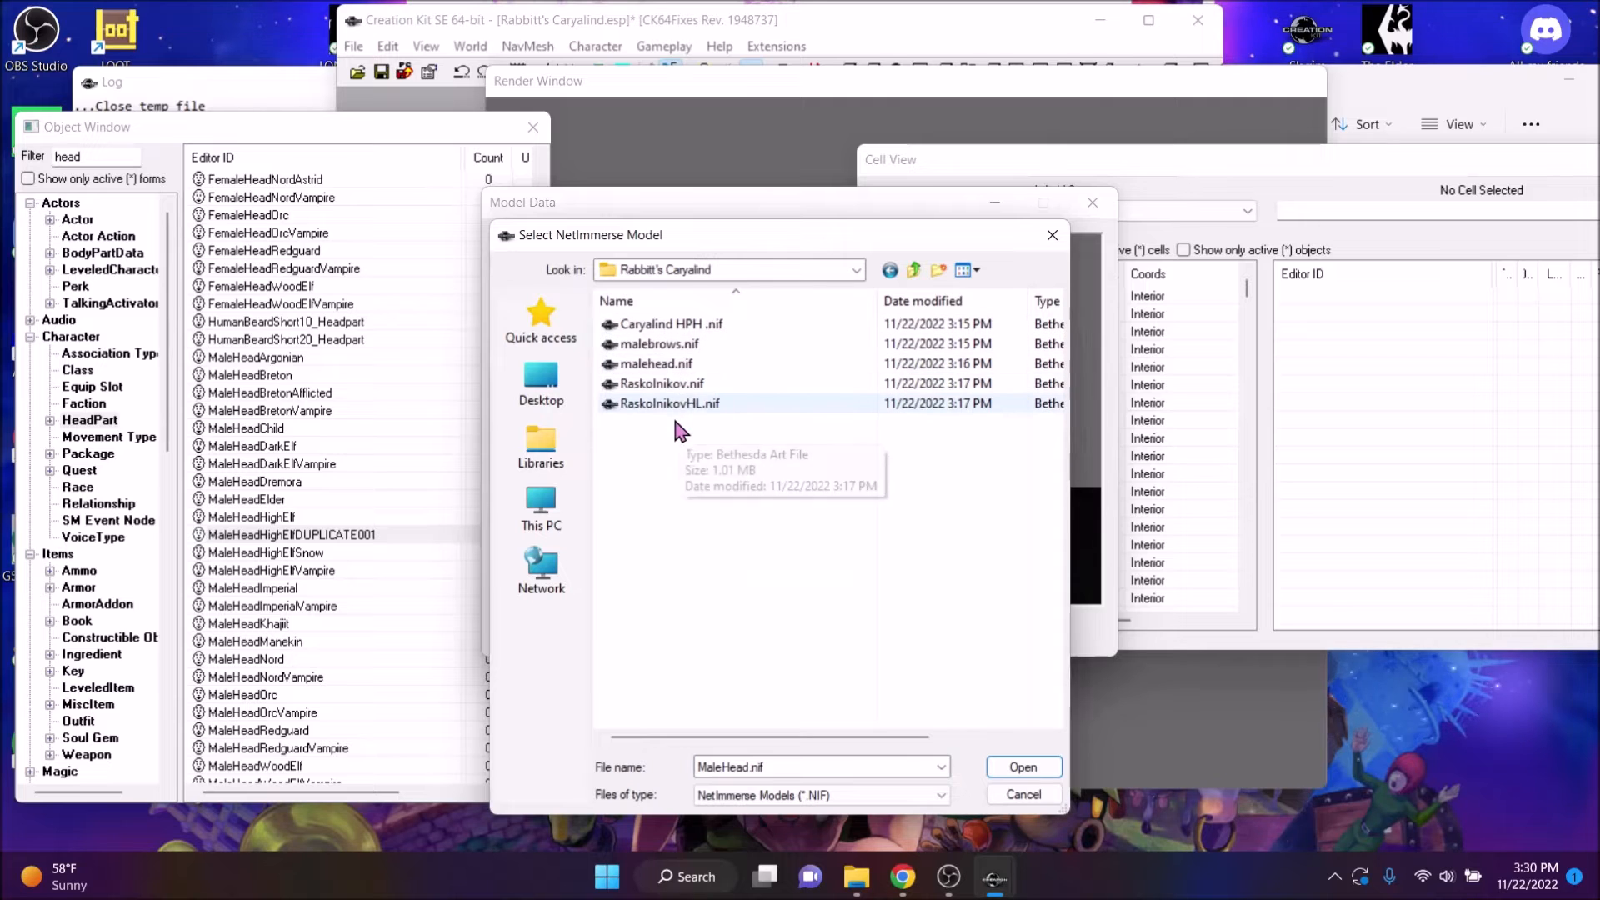
pyautogui.doubleClick(690, 364)
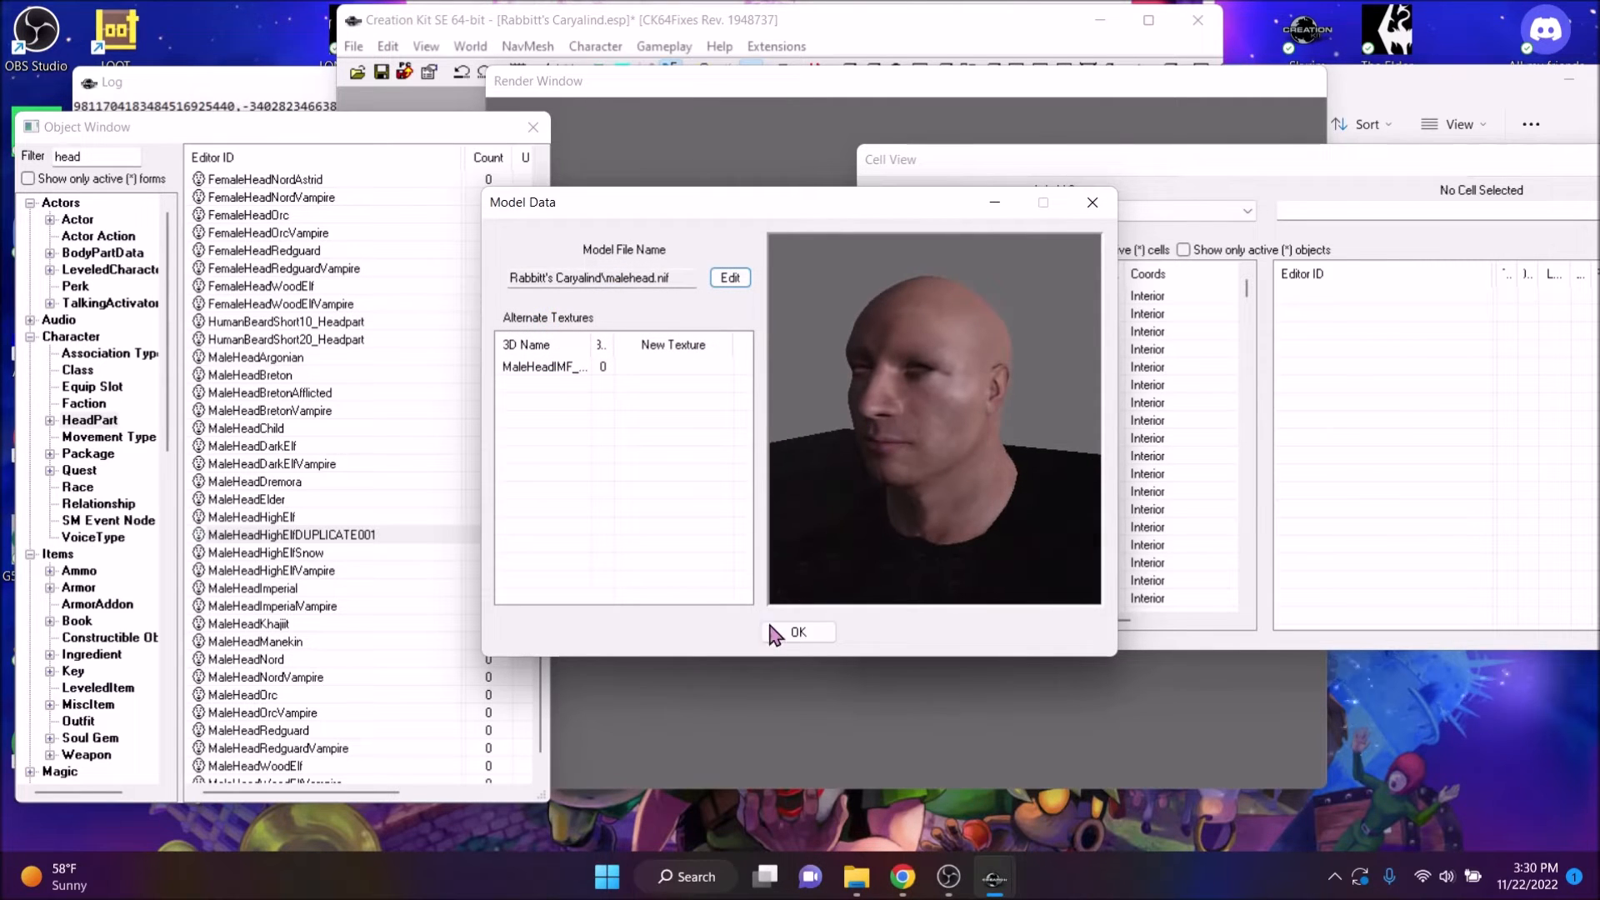
# Accept the model and set the head part's Tri file to malehead.tri from the meshes\Rabbitt's Caryalind folder
pyautogui.click(798, 631)
pyautogui.click(760, 409)
pyautogui.click(736, 60)
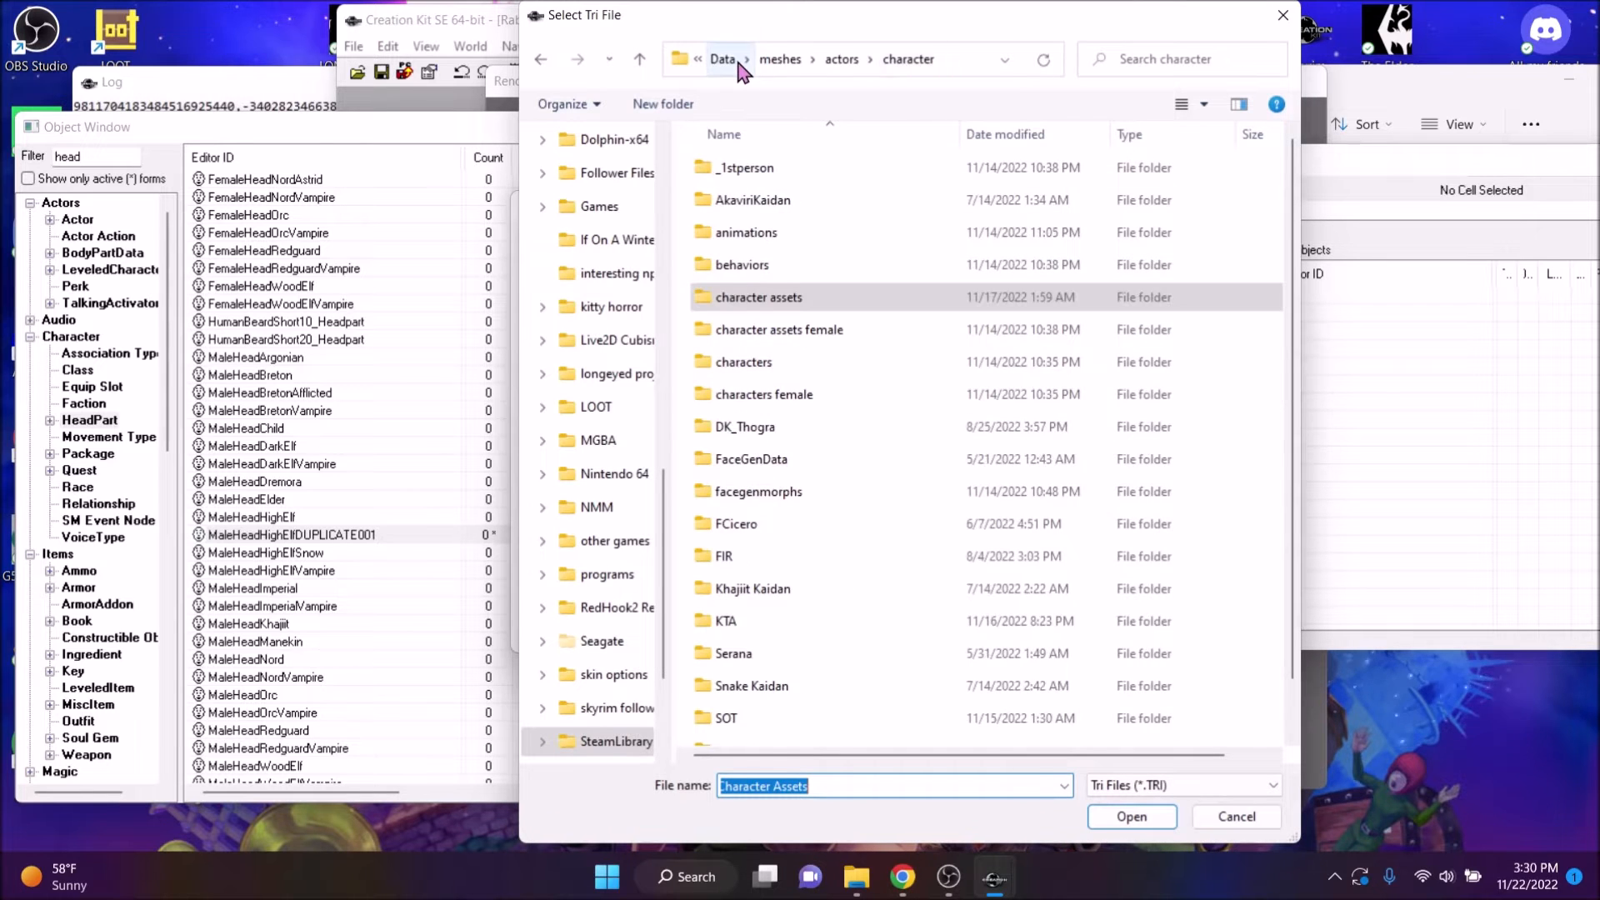
pyautogui.click(738, 63)
pyautogui.scroll(-13, 796, 463)
pyautogui.scroll(-2, 816, 567)
pyautogui.doubleClick(786, 403)
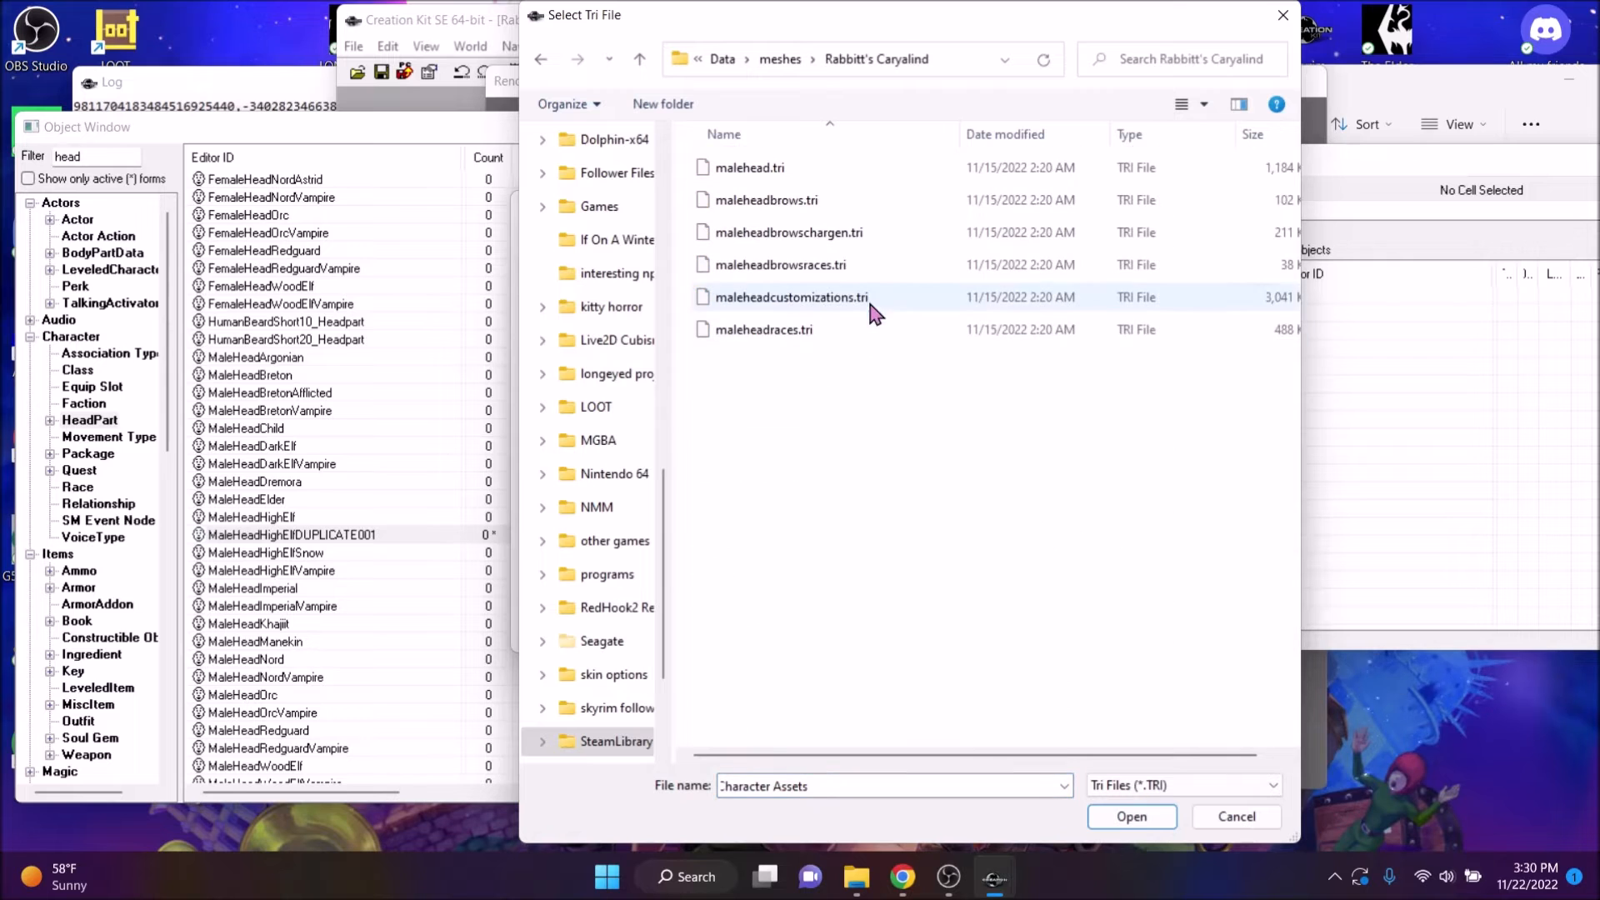
pyautogui.doubleClick(804, 167)
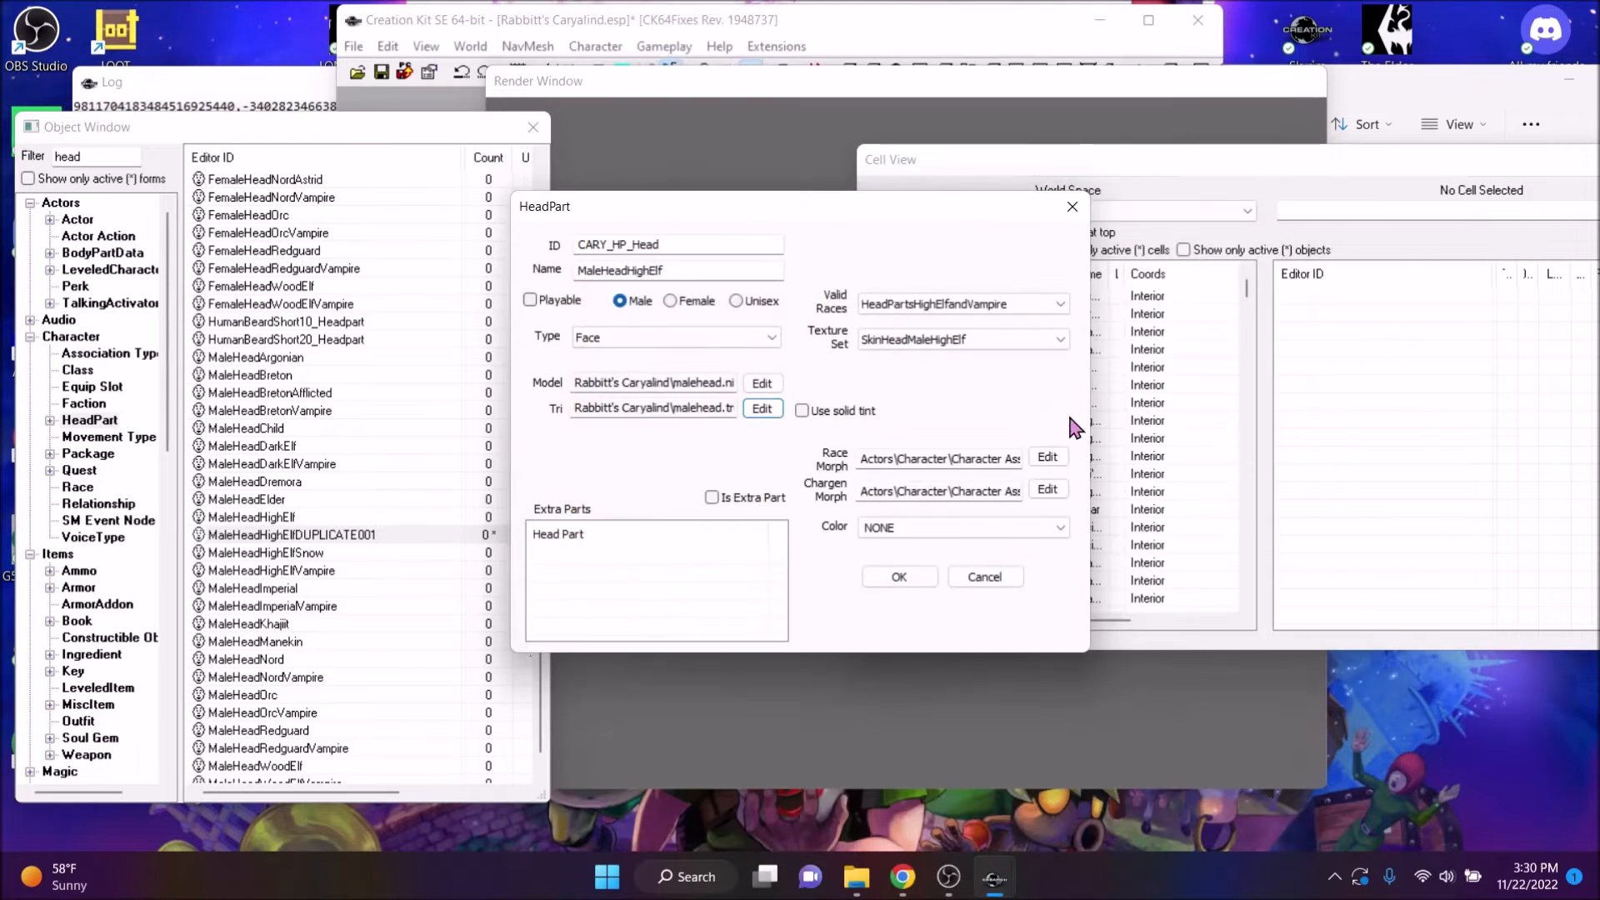
# Set the head part's Race Morph to maleheadraces.tri from the meshes\Rabbitt's Caryalind folder
pyautogui.click(1047, 457)
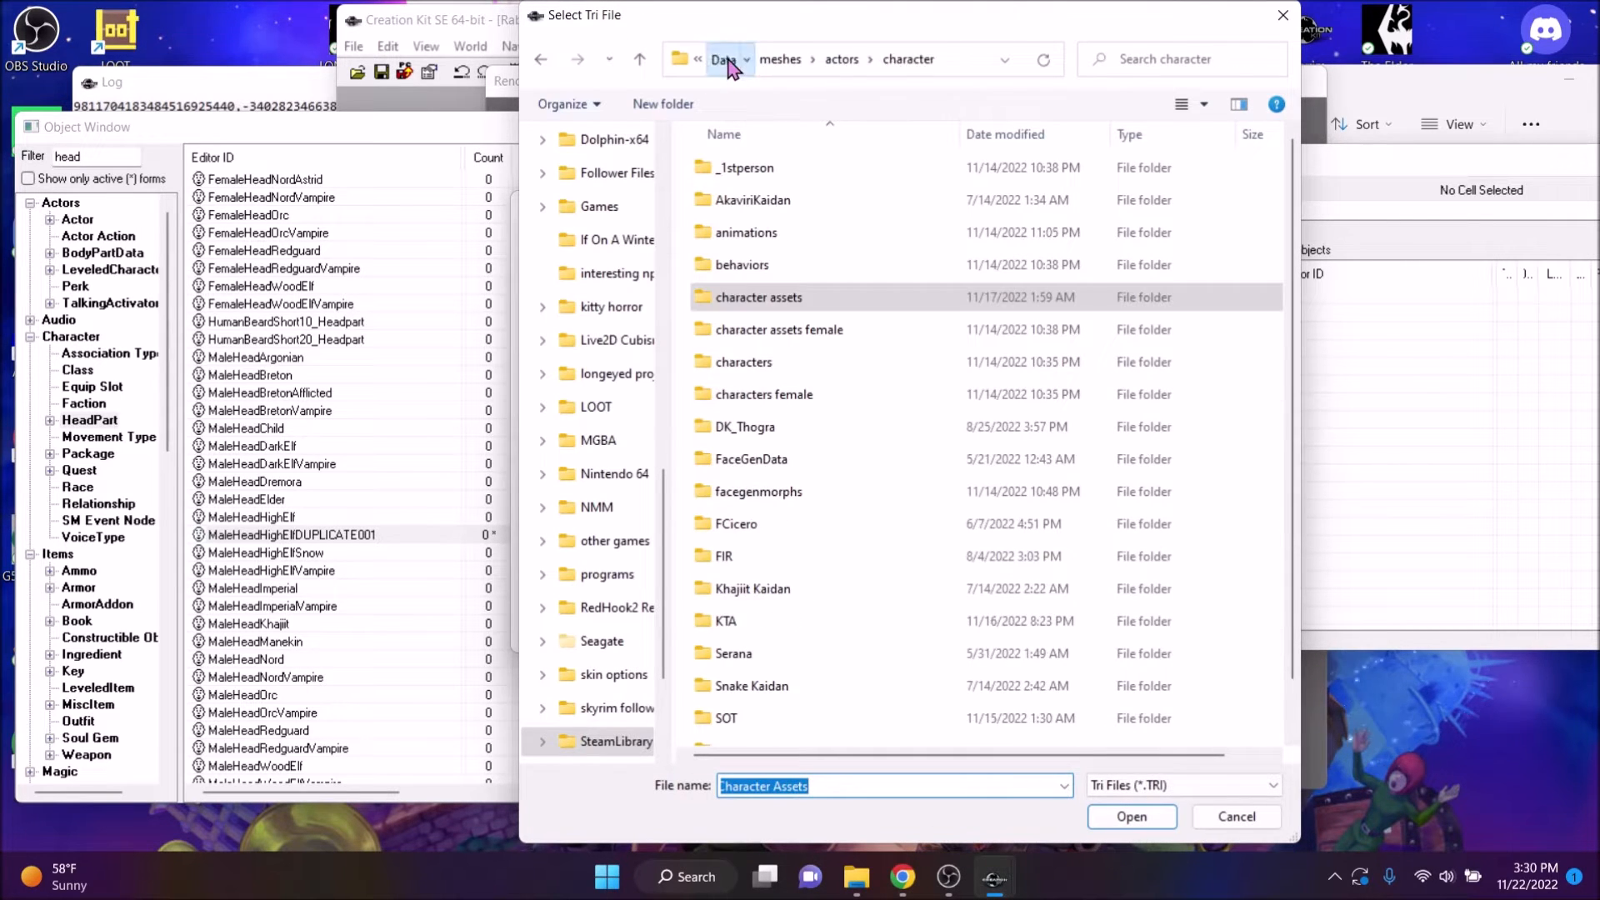
pyautogui.click(780, 59)
pyautogui.scroll(-8, 750, 533)
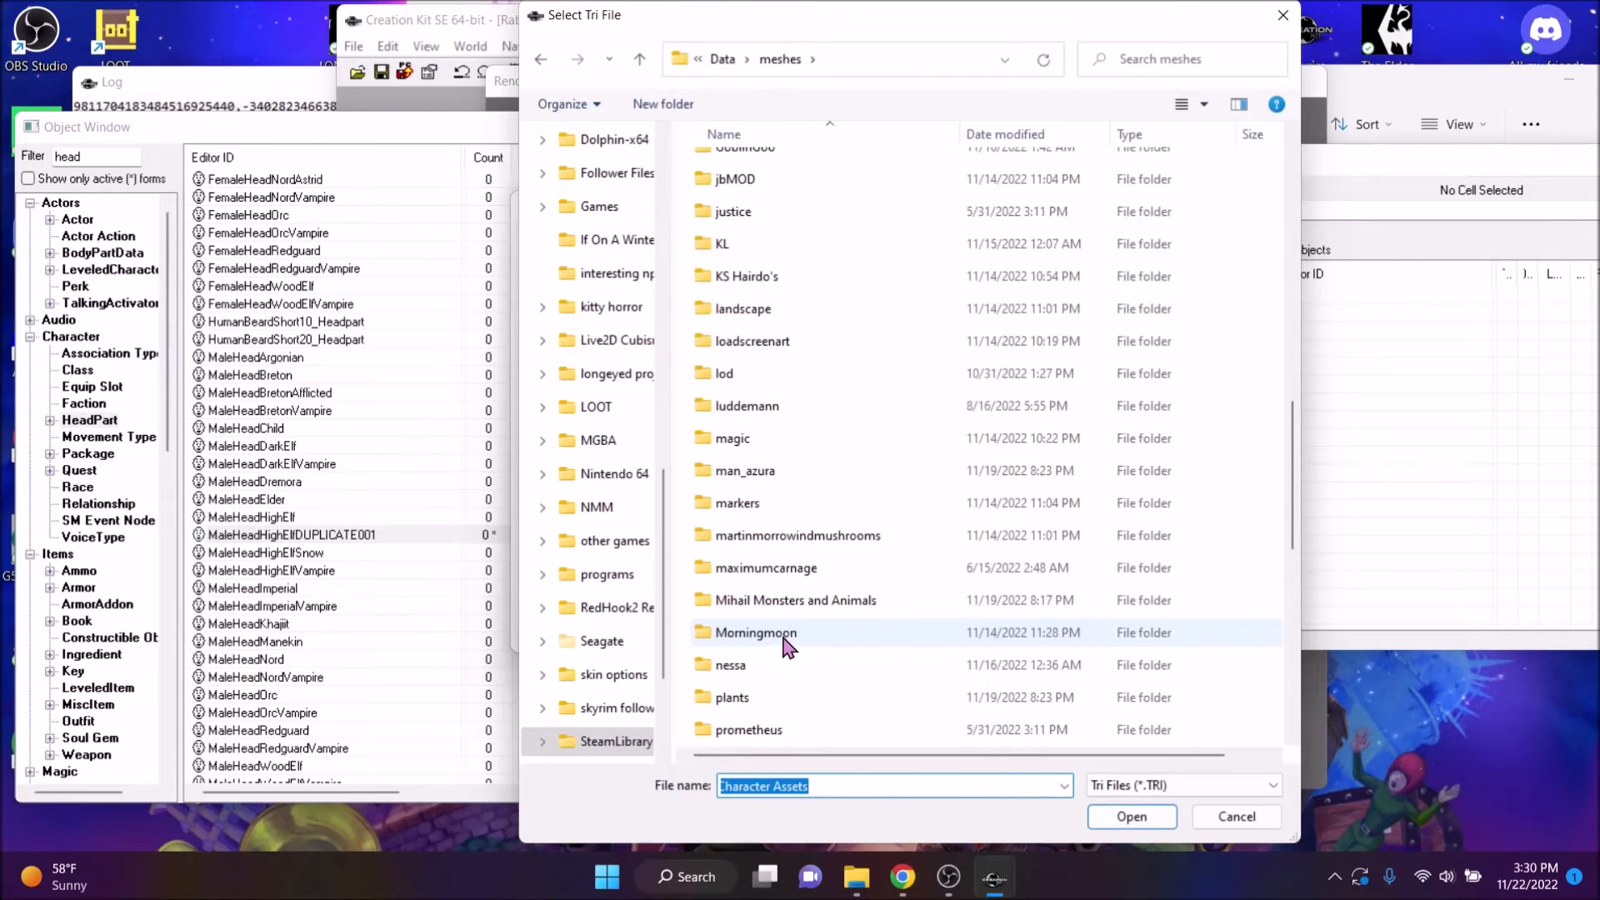
pyautogui.scroll(-5, 788, 600)
pyautogui.doubleClick(805, 405)
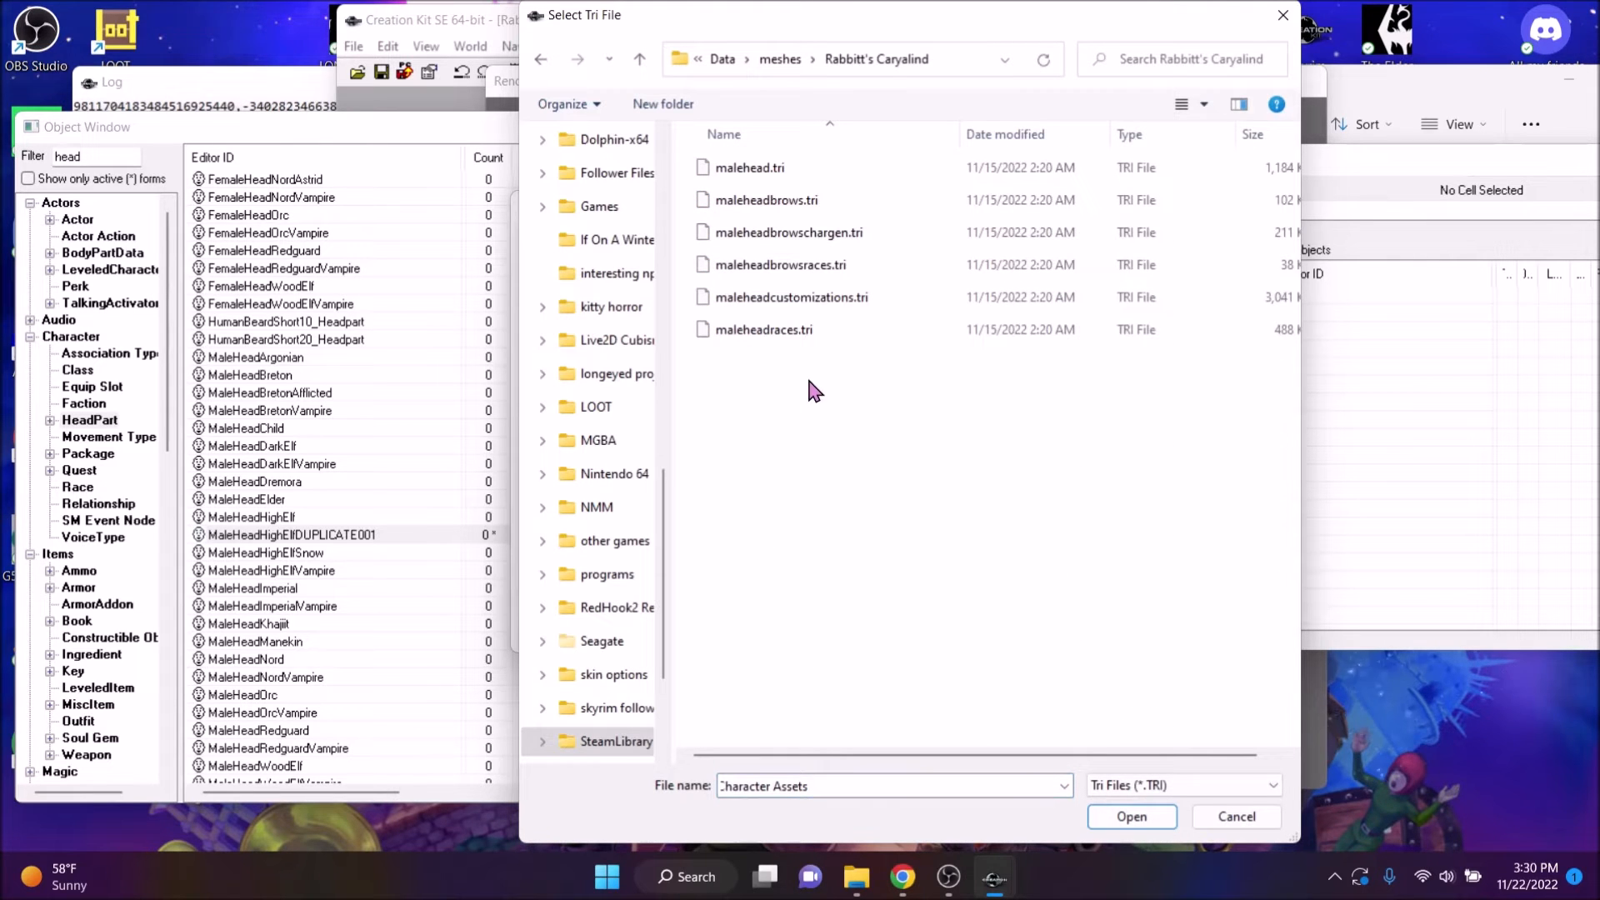
pyautogui.doubleClick(764, 329)
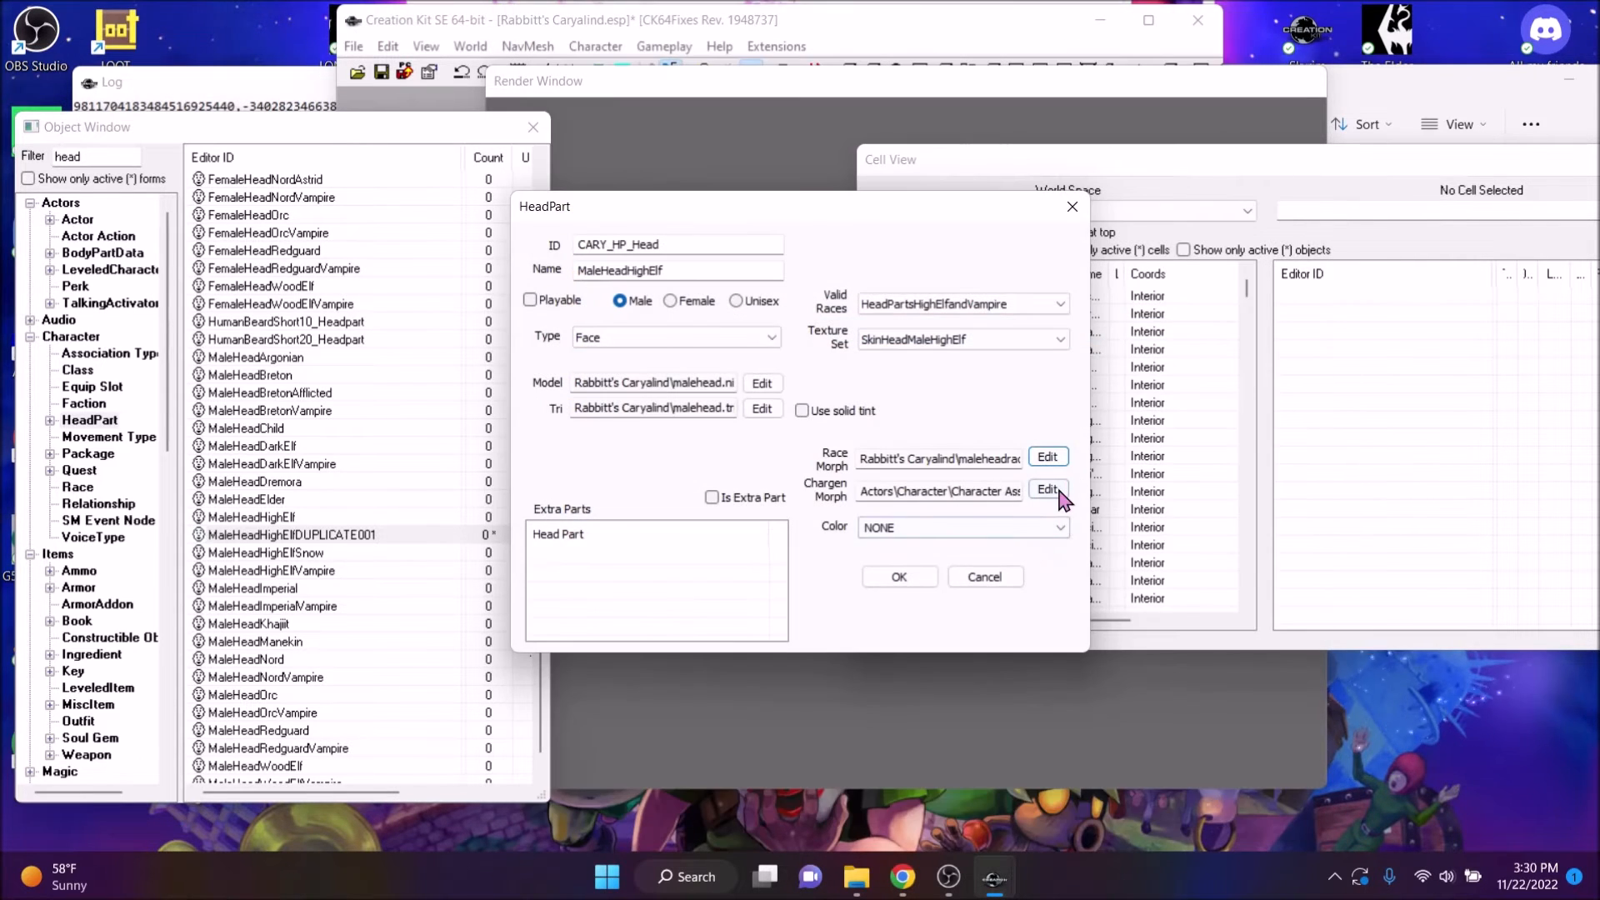
# Set the head part's Chargen Morph to maleheadcustomizations.tri from the meshes\Rabbitt's Caryalind folder
pyautogui.click(1055, 495)
pyautogui.click(726, 61)
pyautogui.click(741, 65)
pyautogui.click(739, 65)
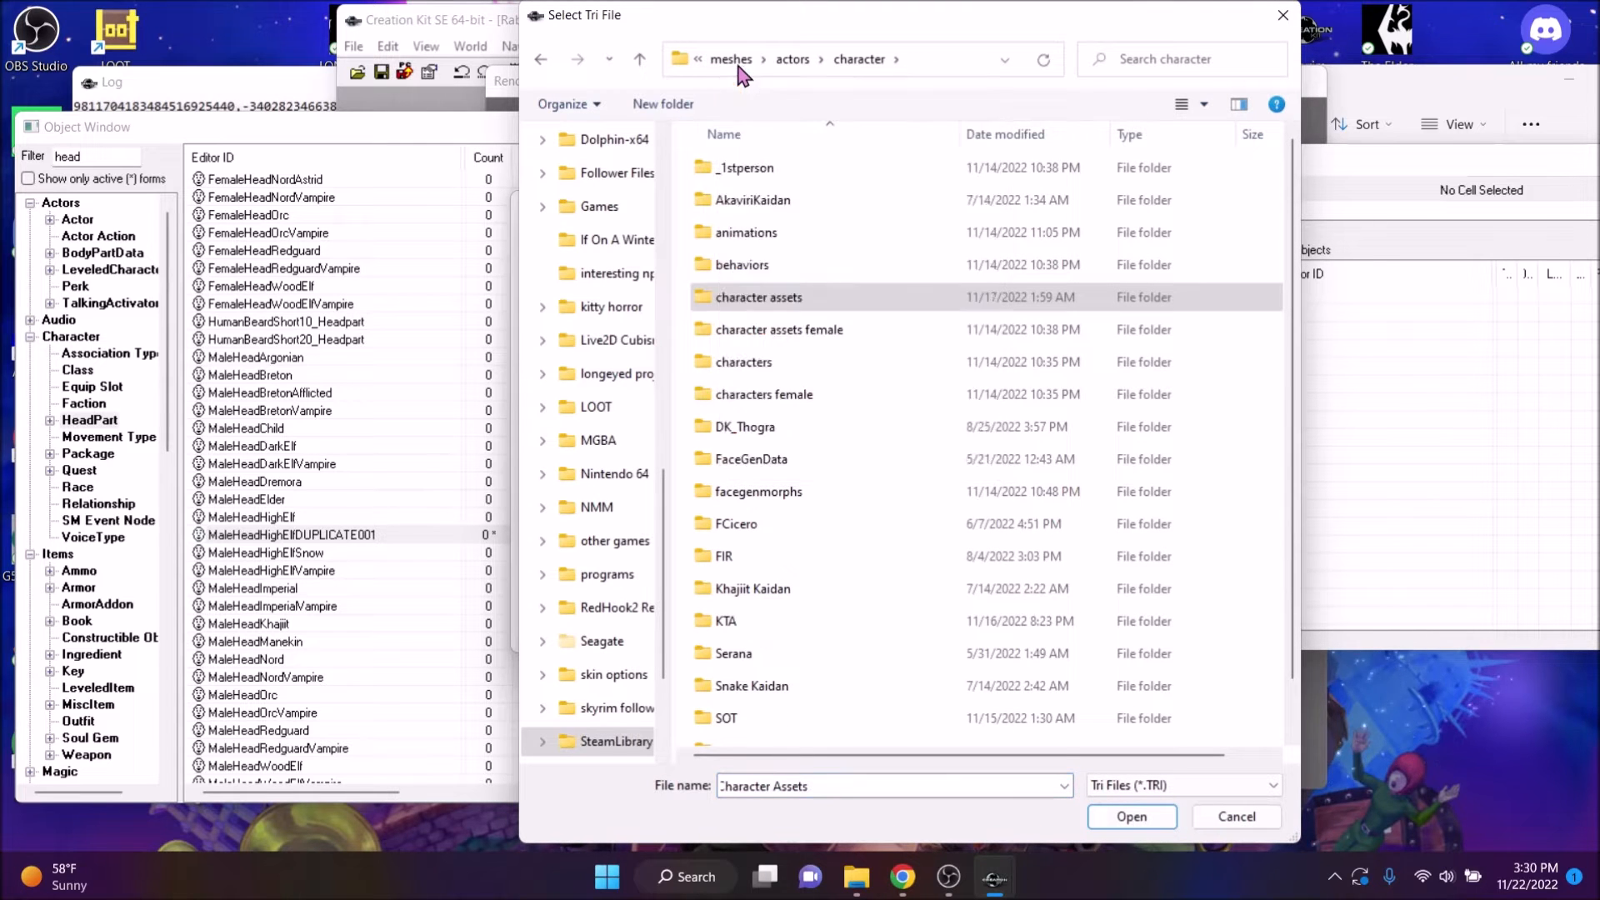
pyautogui.click(738, 63)
pyautogui.scroll(-5, 867, 583)
pyautogui.doubleClick(806, 600)
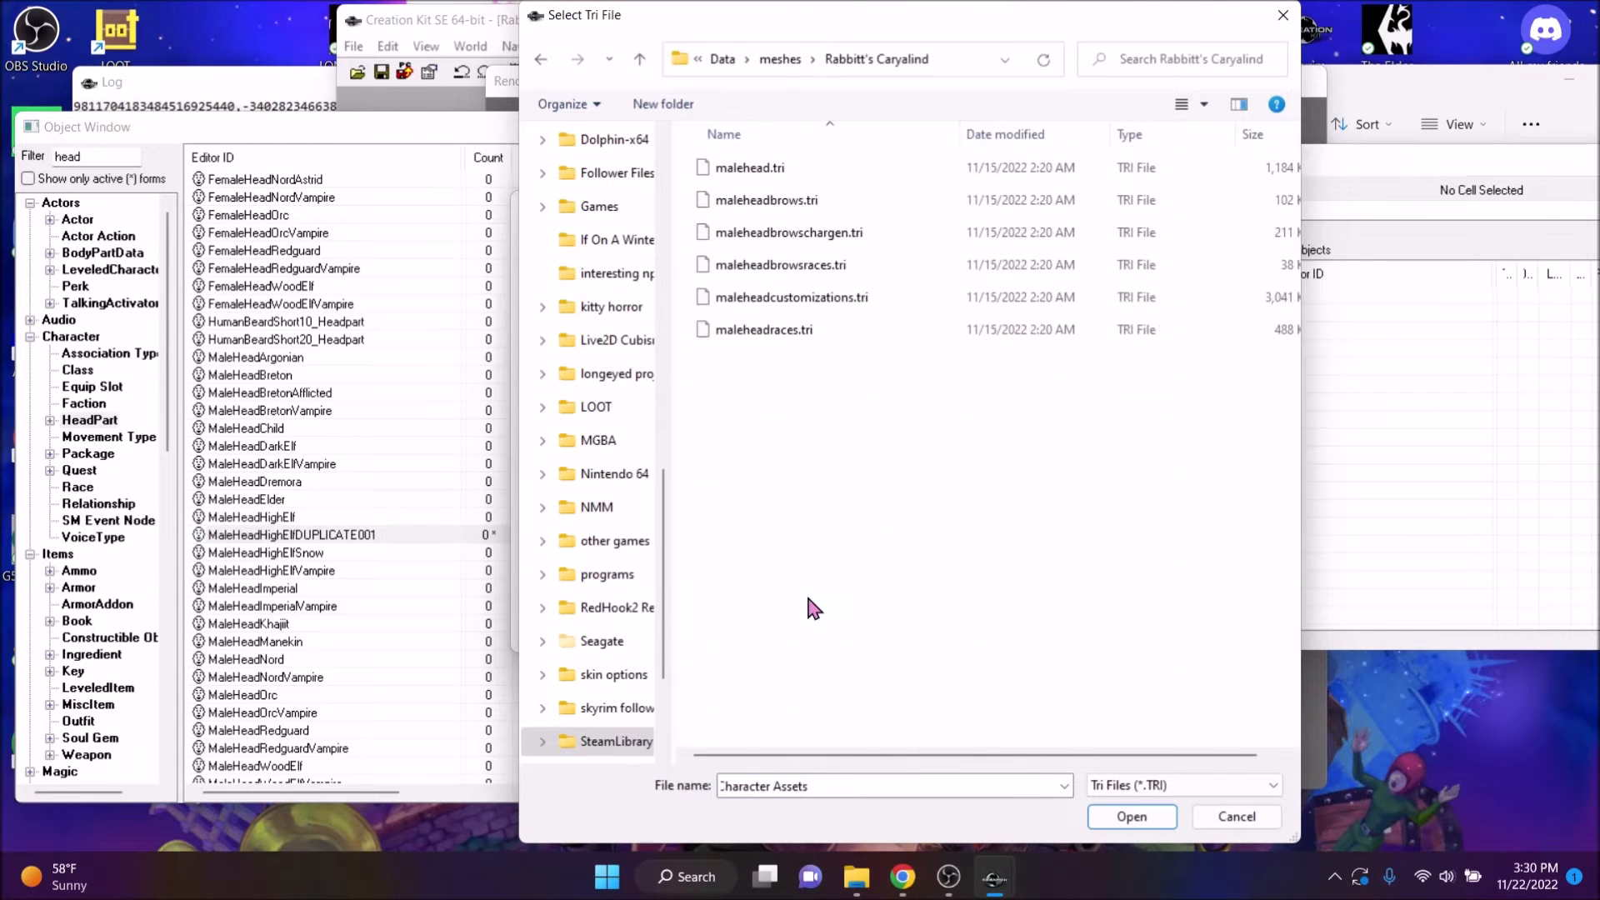
pyautogui.doubleClick(853, 302)
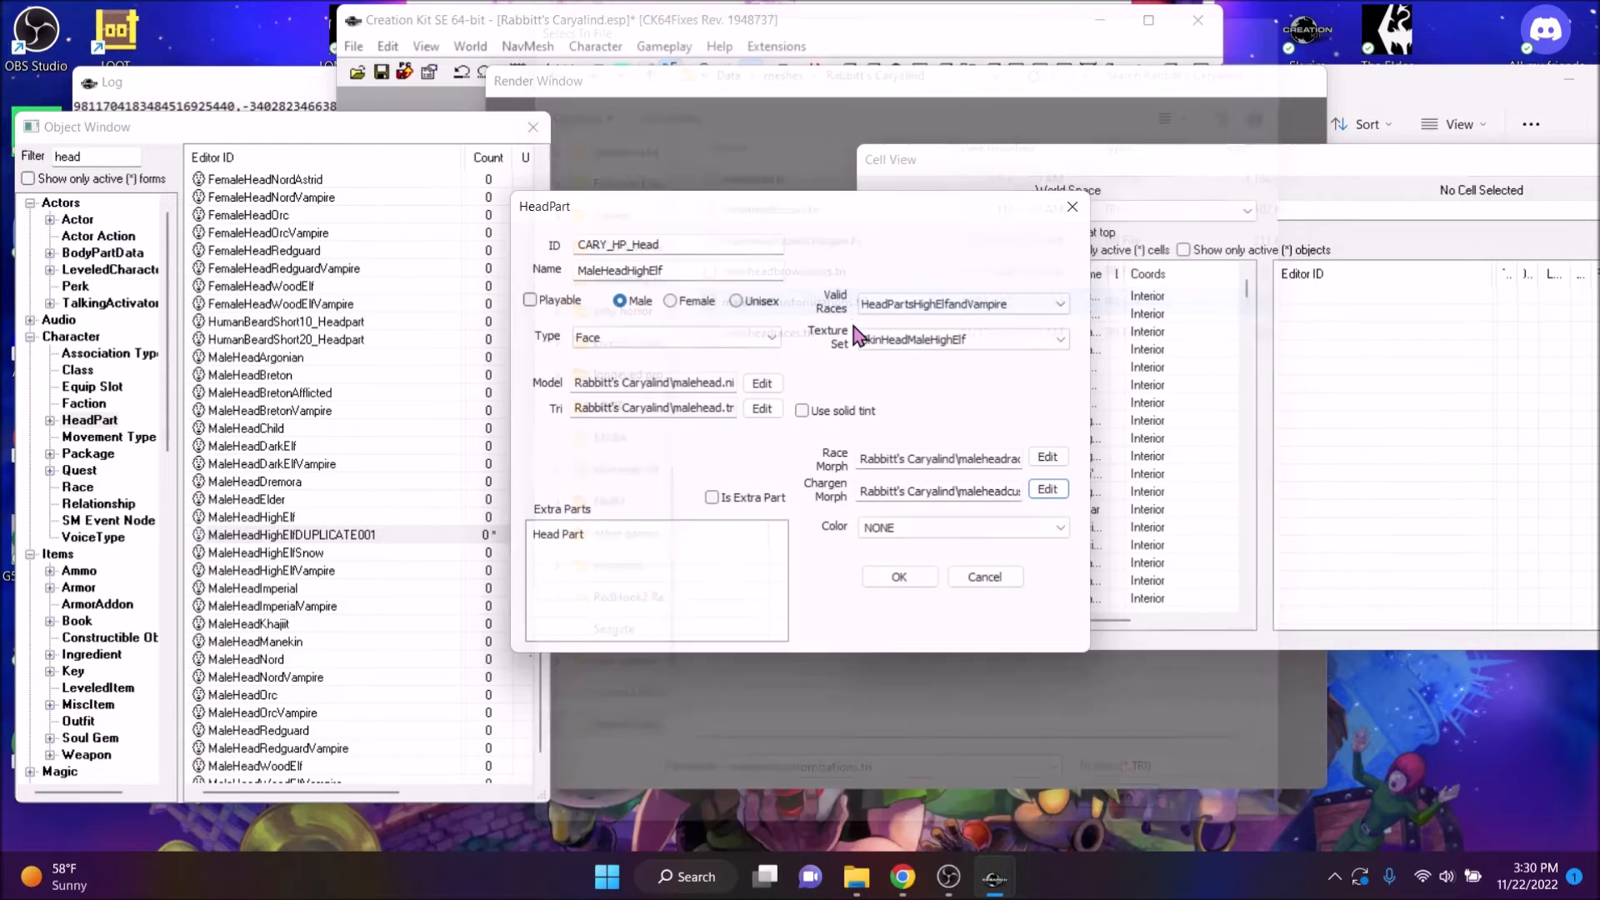
# Set the CARY_HP_Head texture set to NONE, accept the head part by renaming it without creating a new form, and save the plugin
pyautogui.click(976, 332)
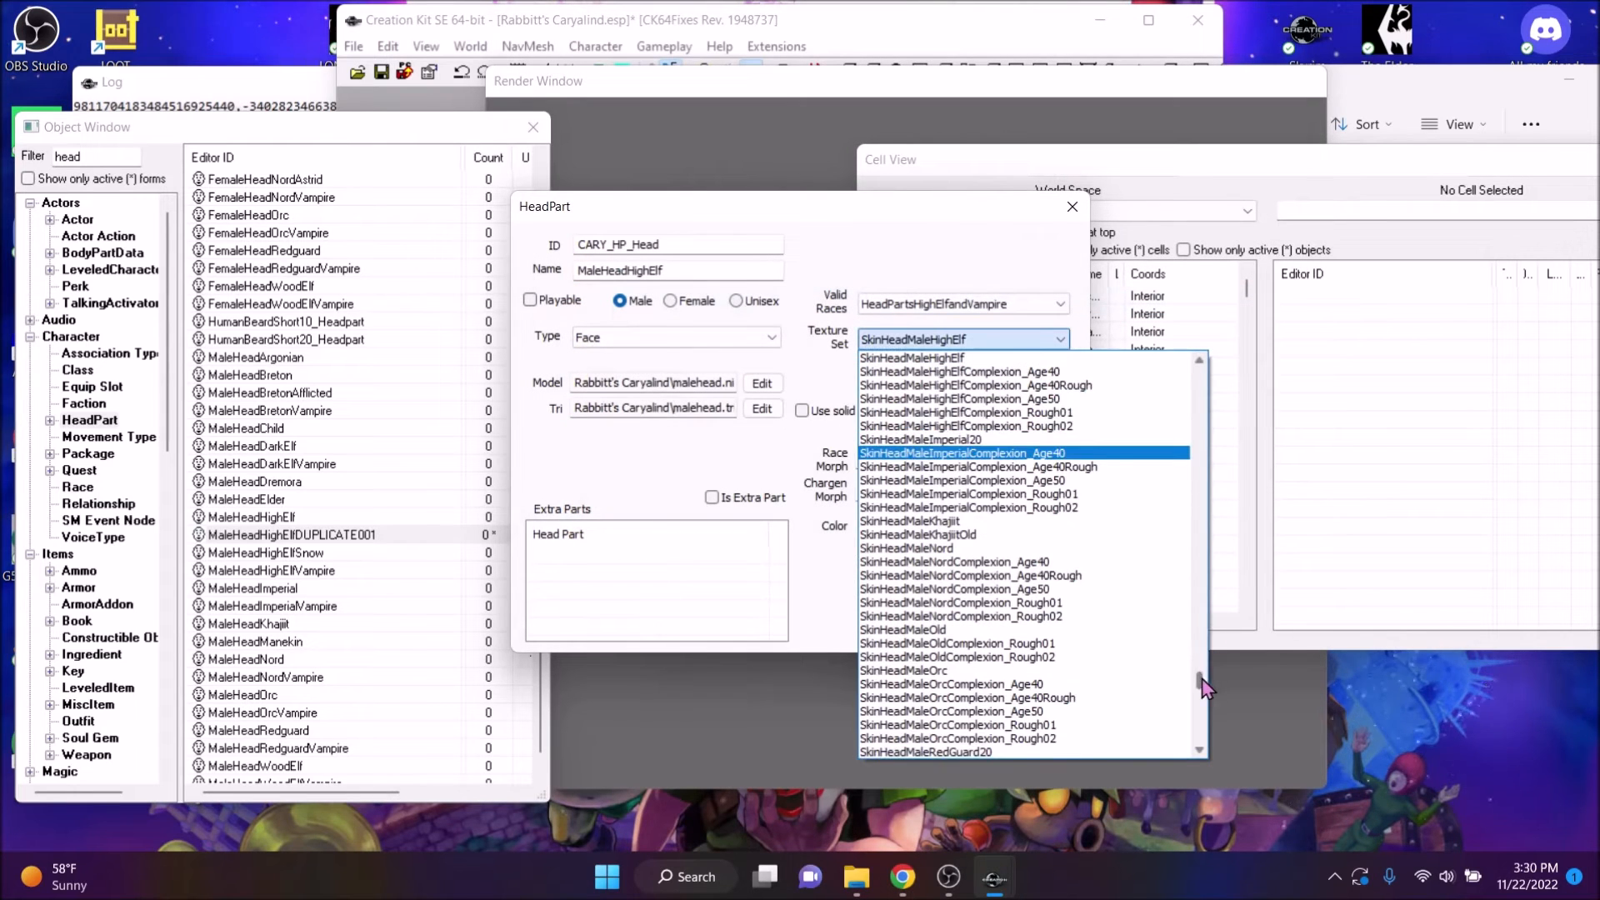
pyautogui.moveTo(1205, 687); pyautogui.dragTo(1229, 322)
pyautogui.click(884, 358)
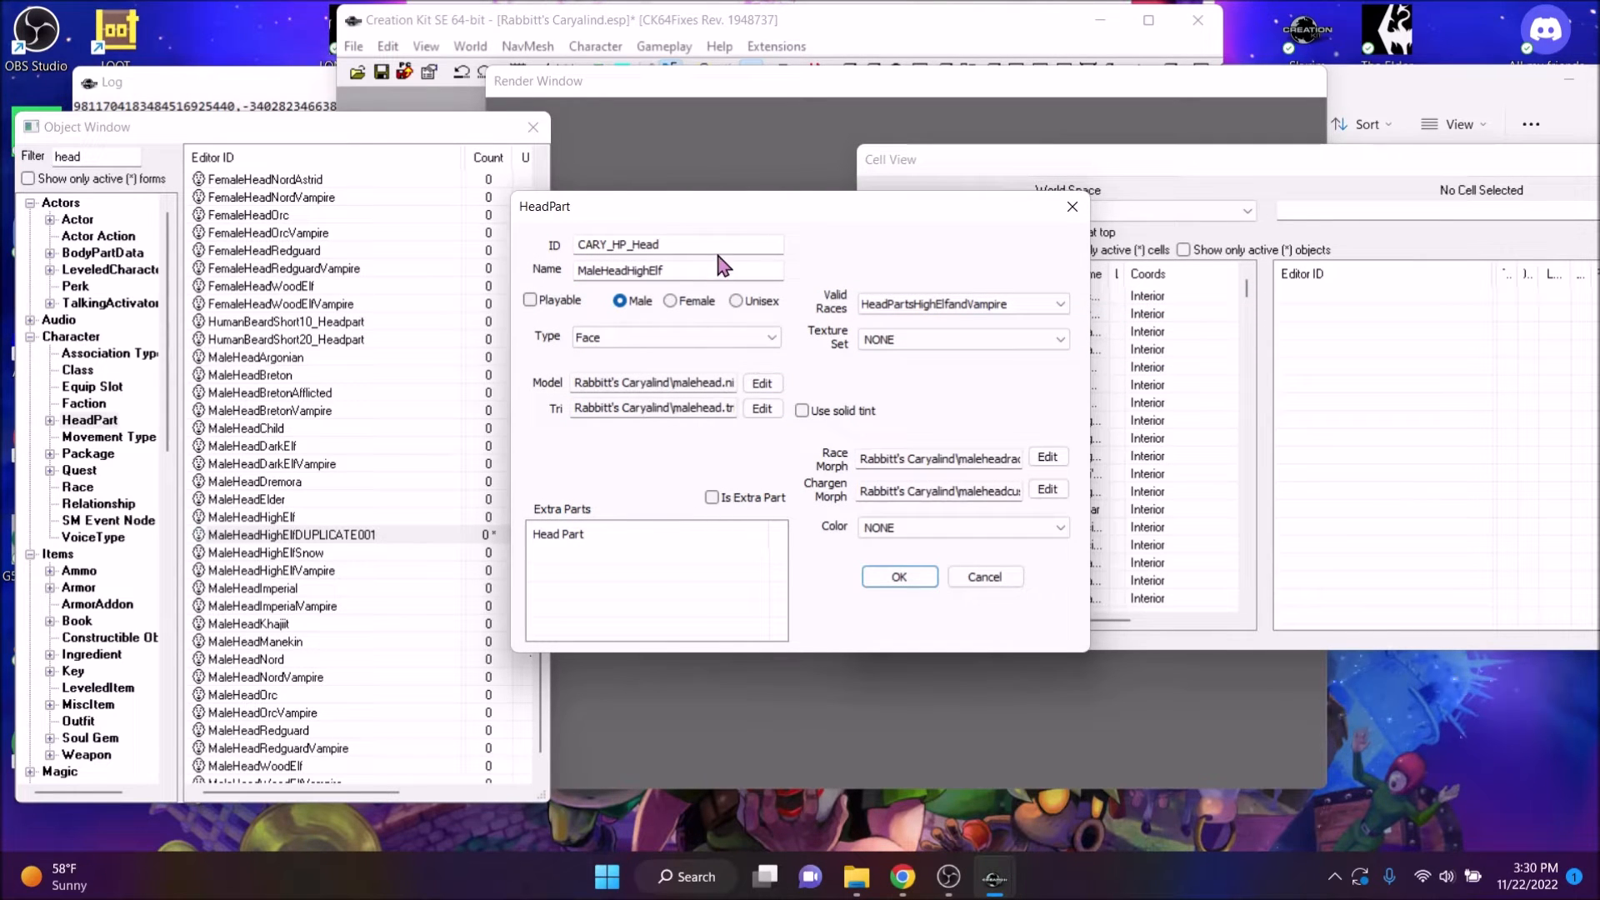
pyautogui.press('Return')
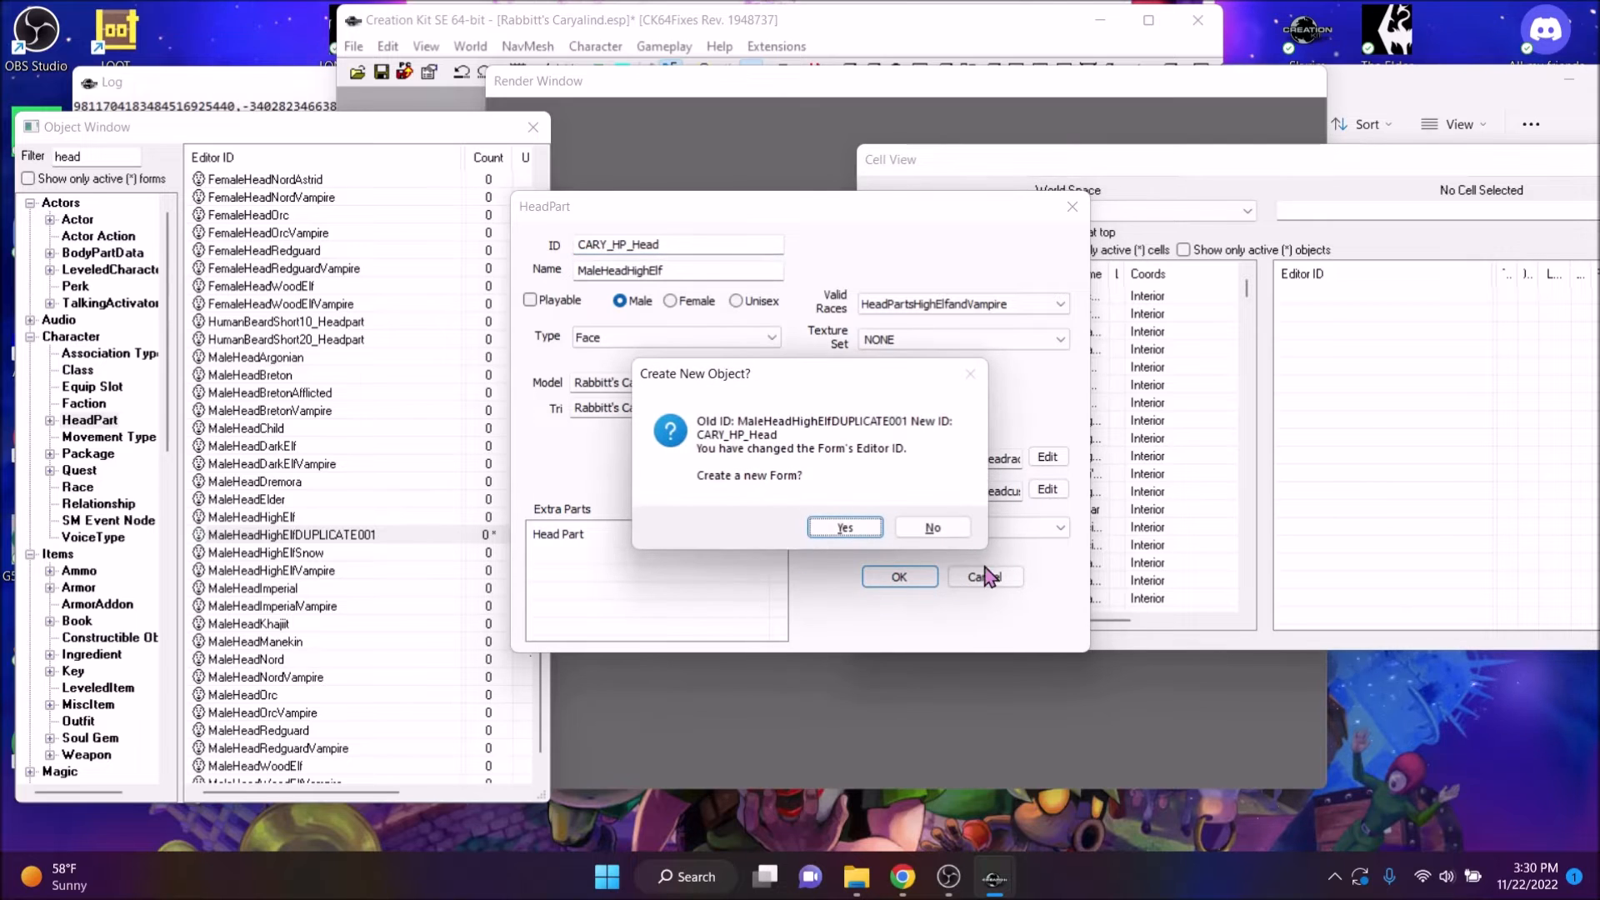
pyautogui.click(929, 525)
pyautogui.click(863, 513)
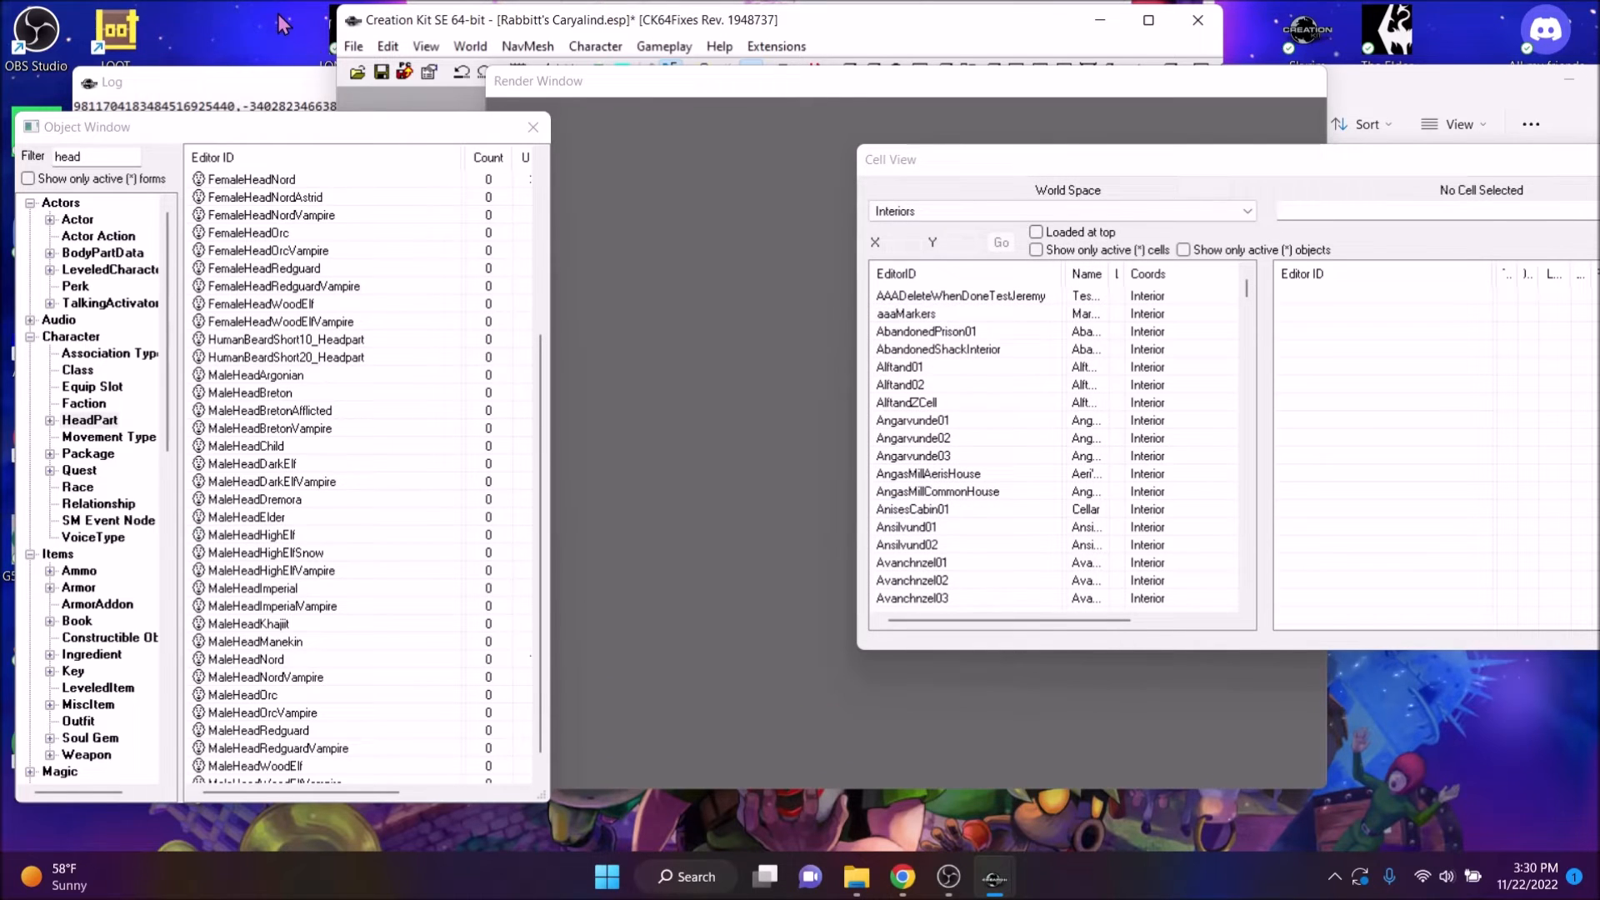
pyautogui.click(382, 72)
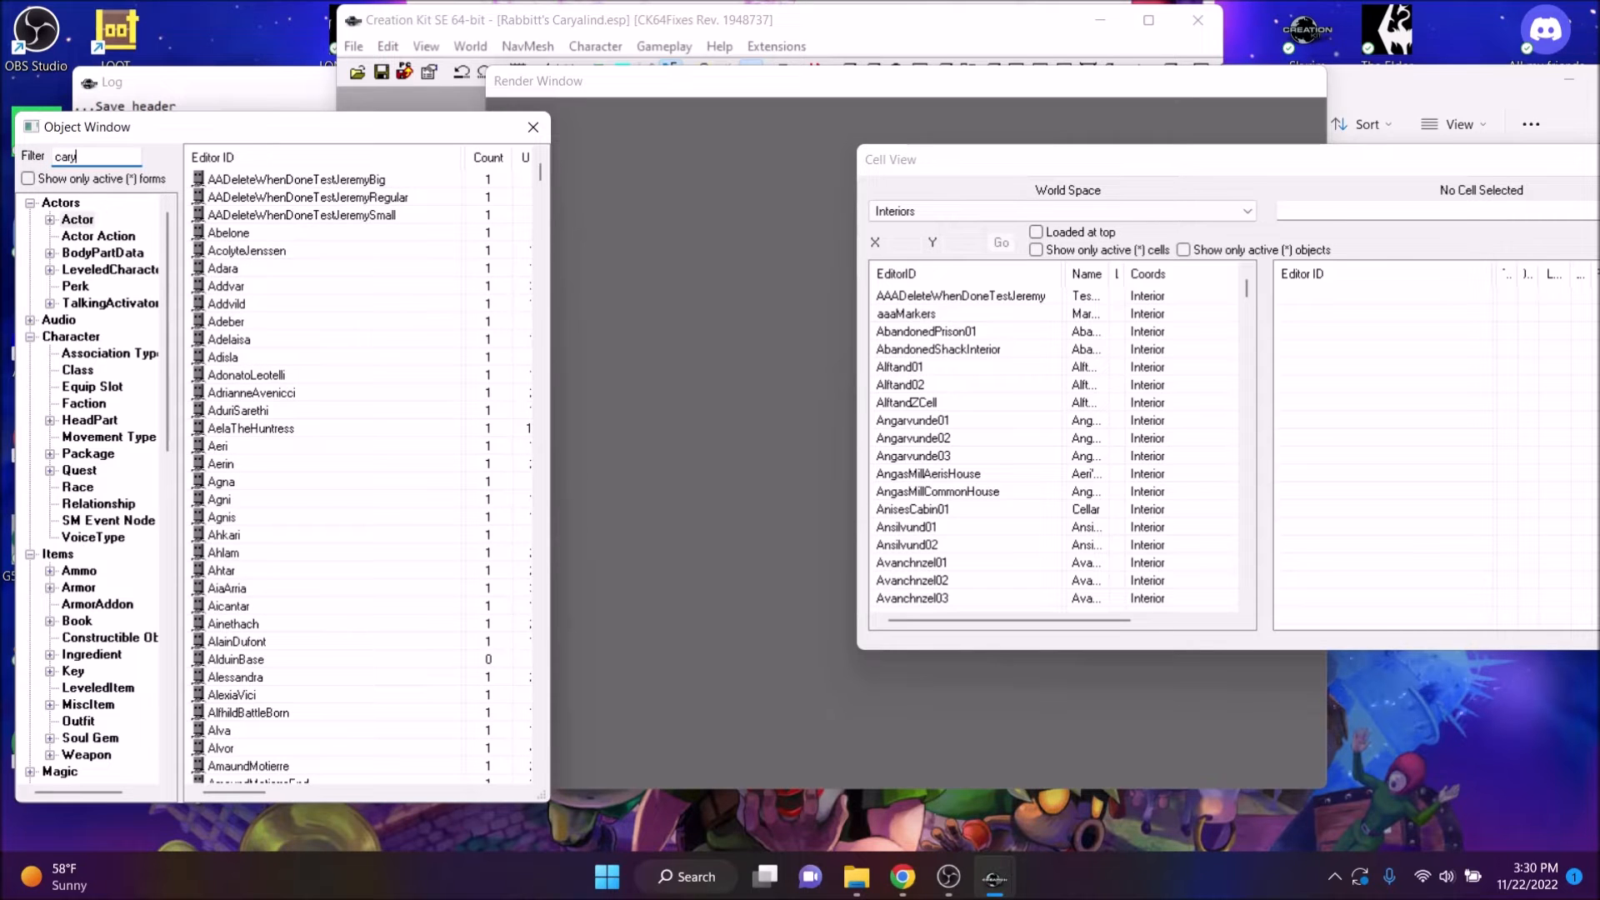
# Filter the actors by "cary", open the SOT_Cary actor and review its traits, stats, factions and relationships
pyautogui.click(236, 179)
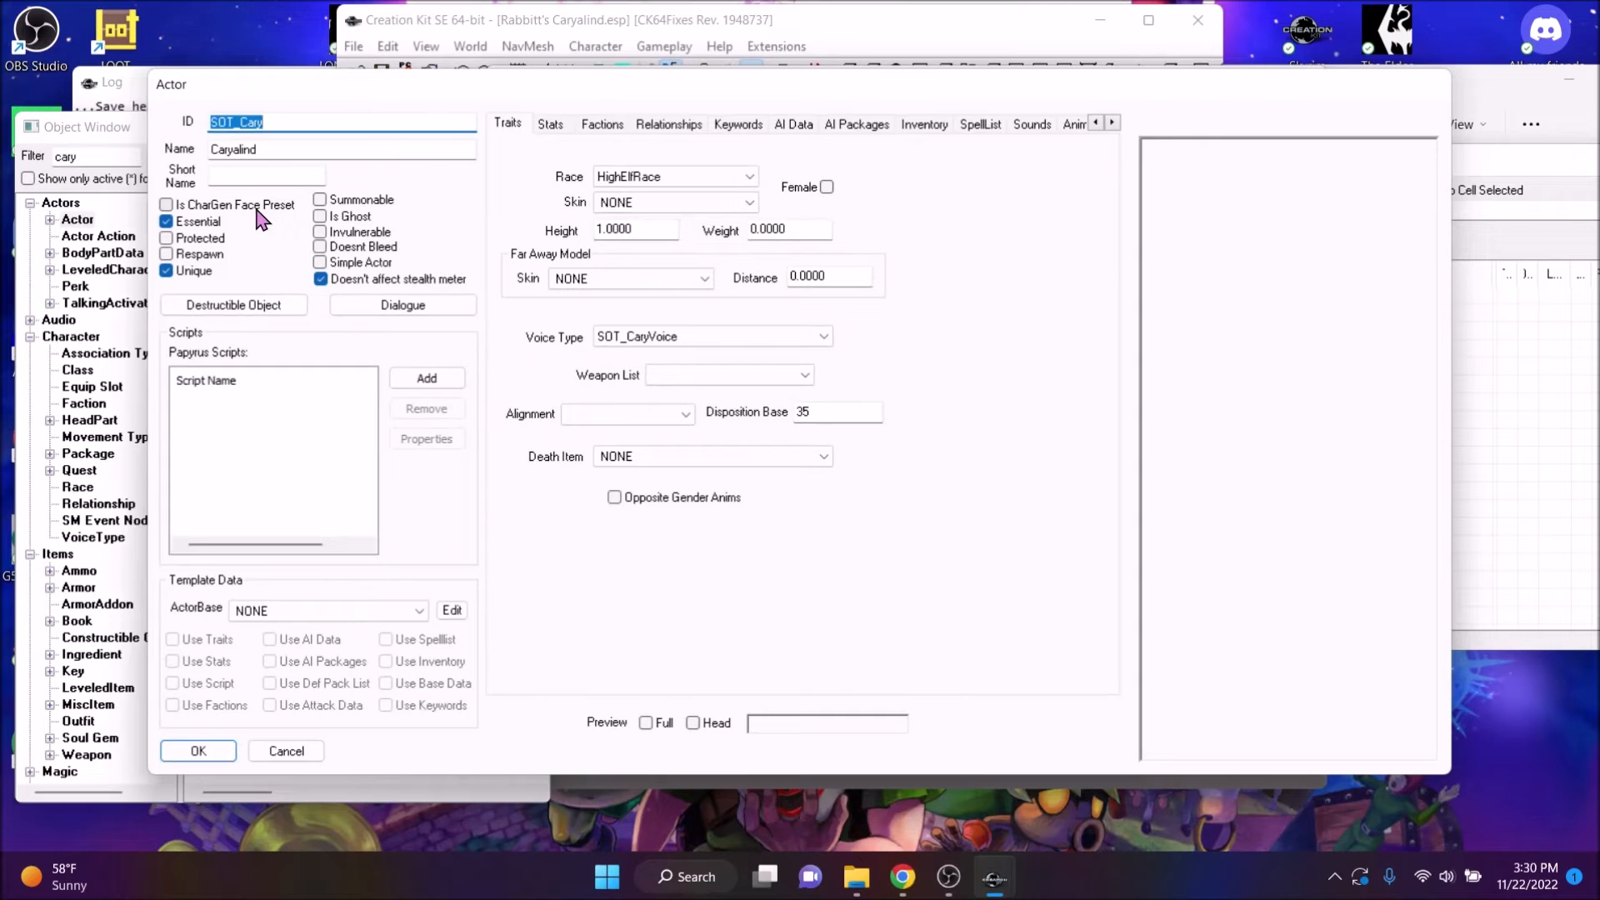
pyautogui.click(1147, 295)
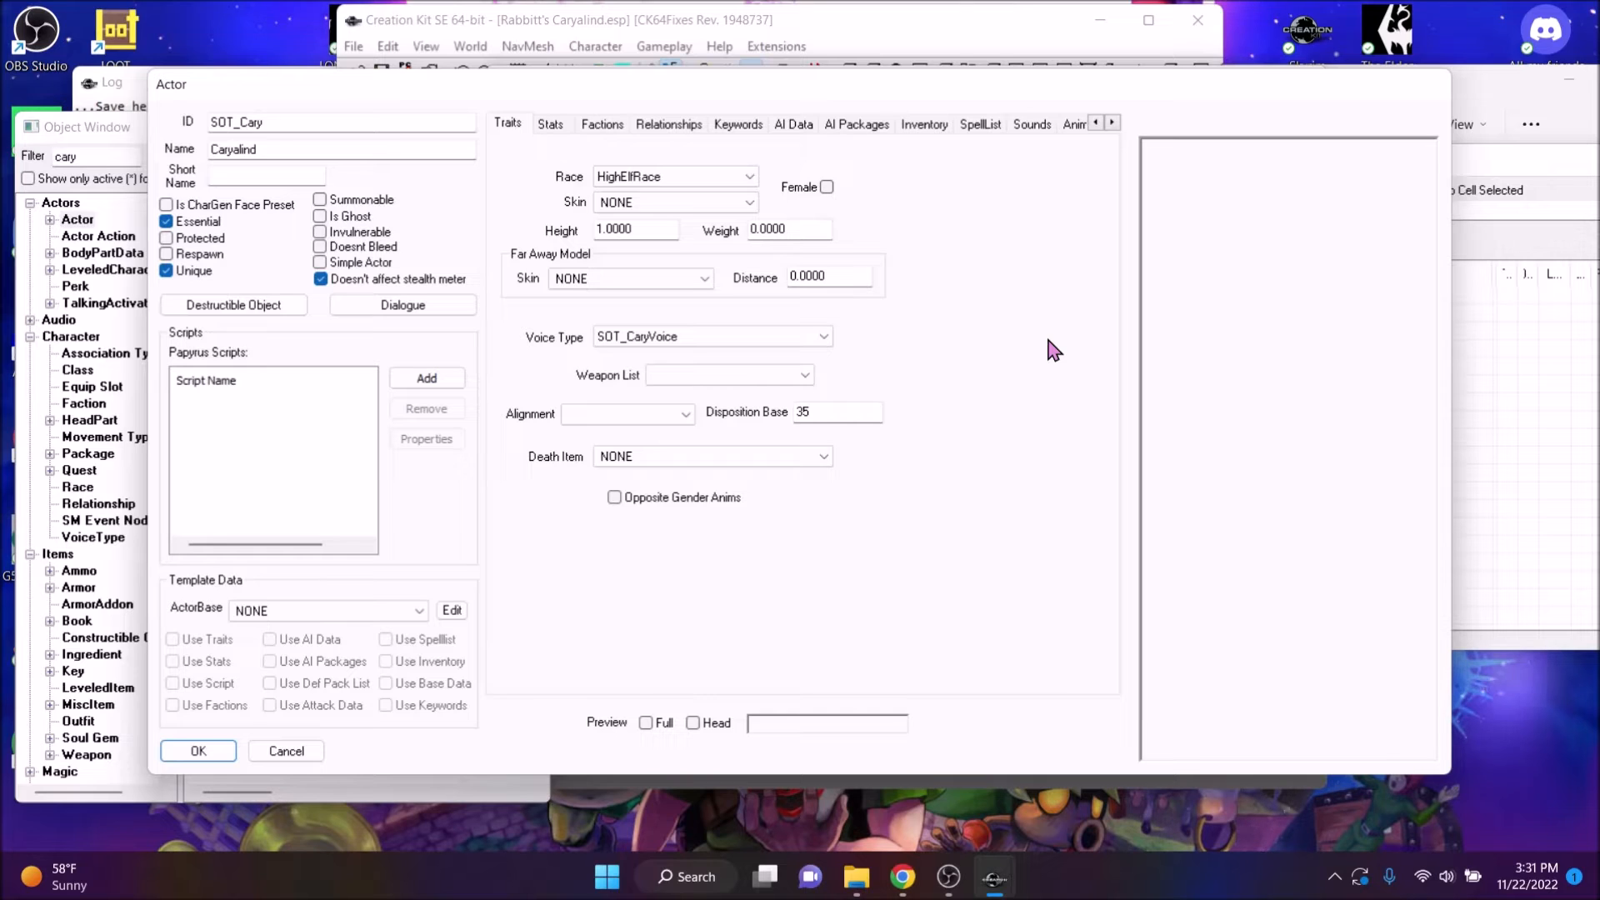
pyautogui.moveTo(823, 230); pyautogui.dragTo(753, 249)
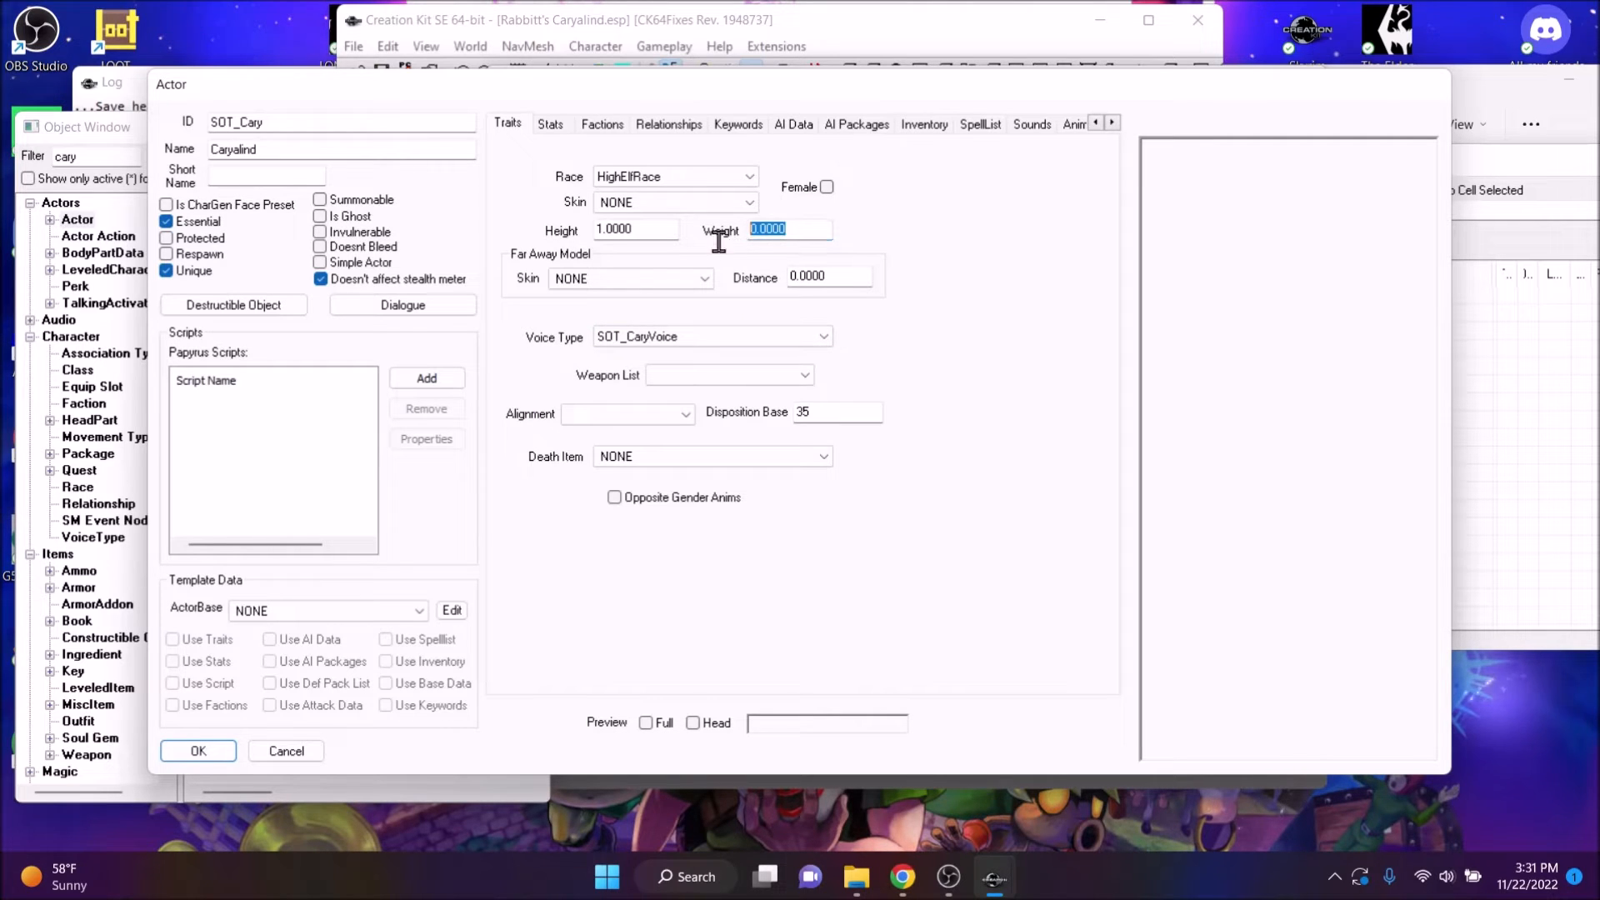
pyautogui.click(807, 229)
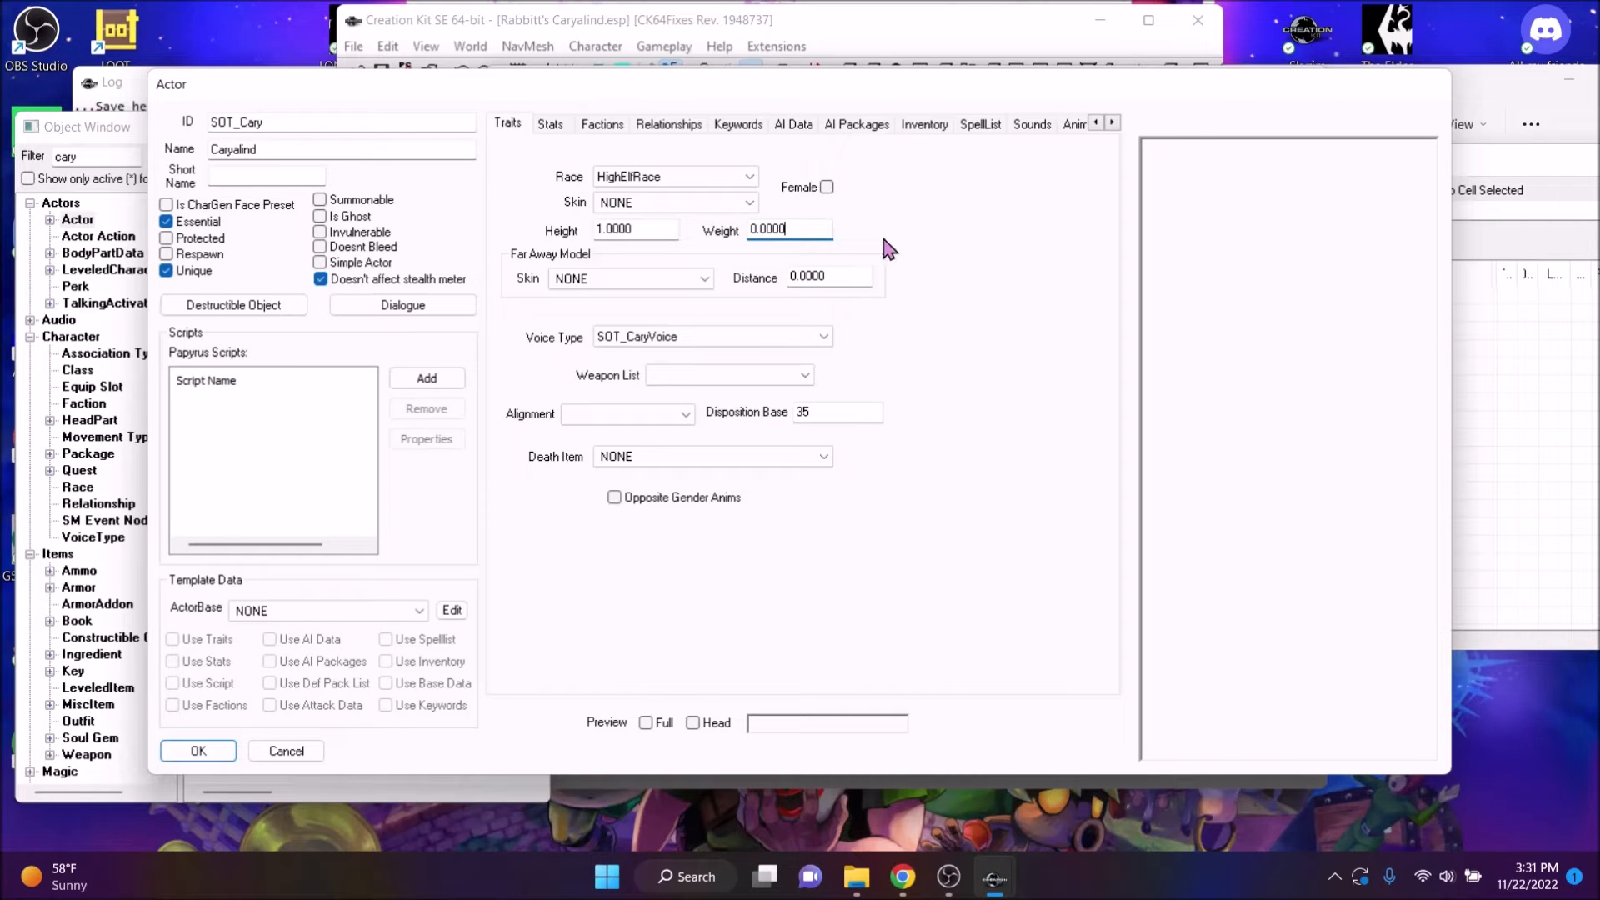
pyautogui.click(553, 126)
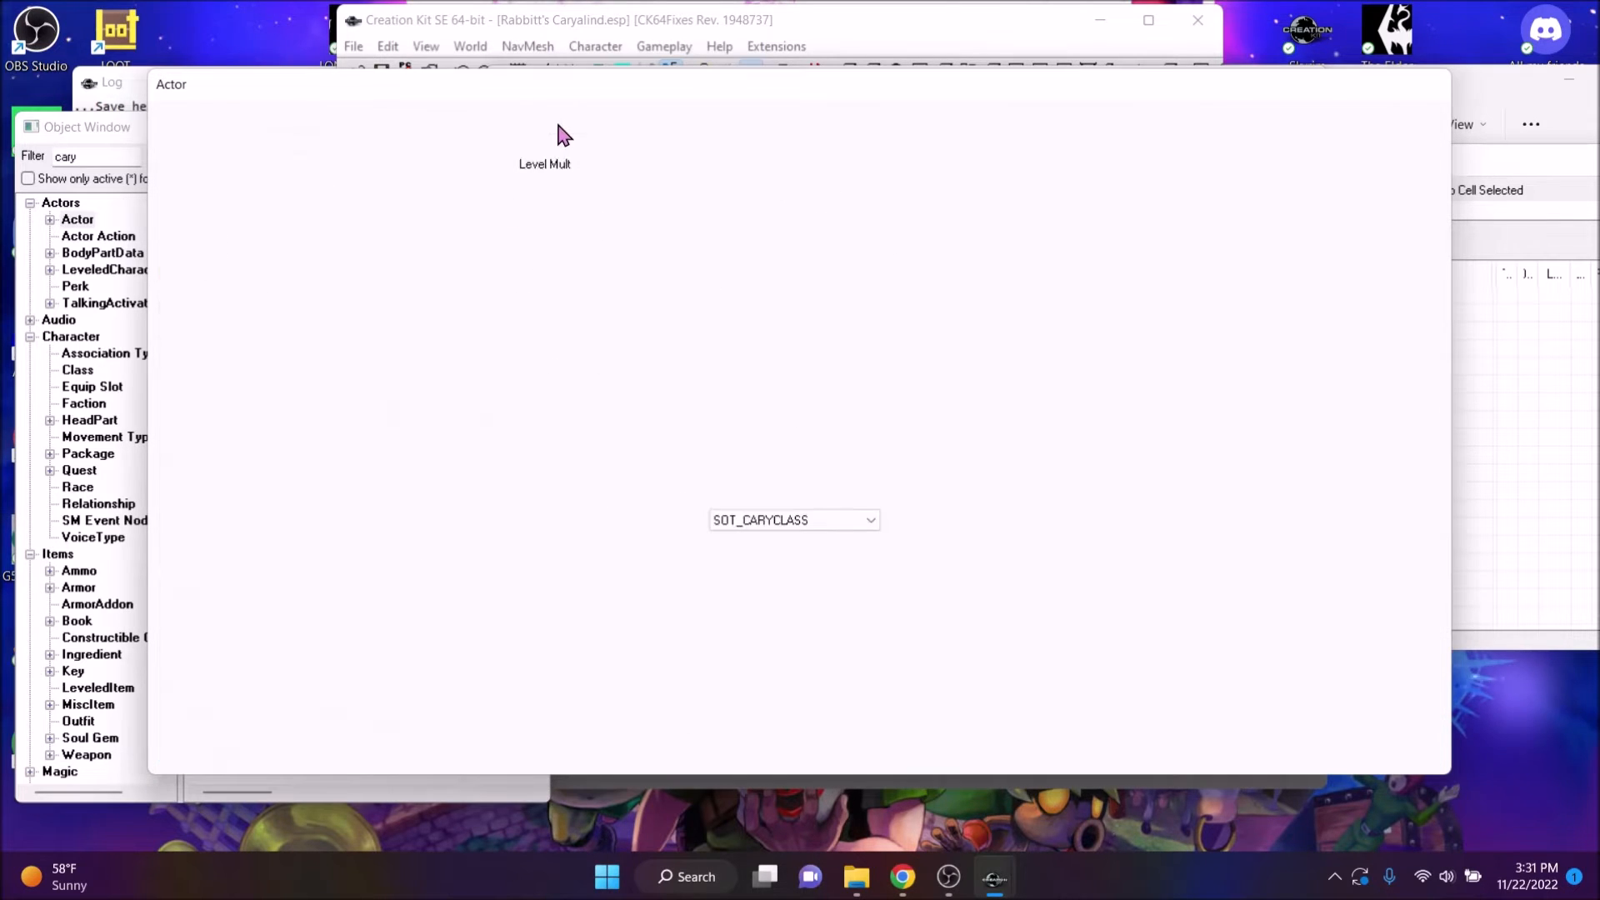
pyautogui.click(608, 128)
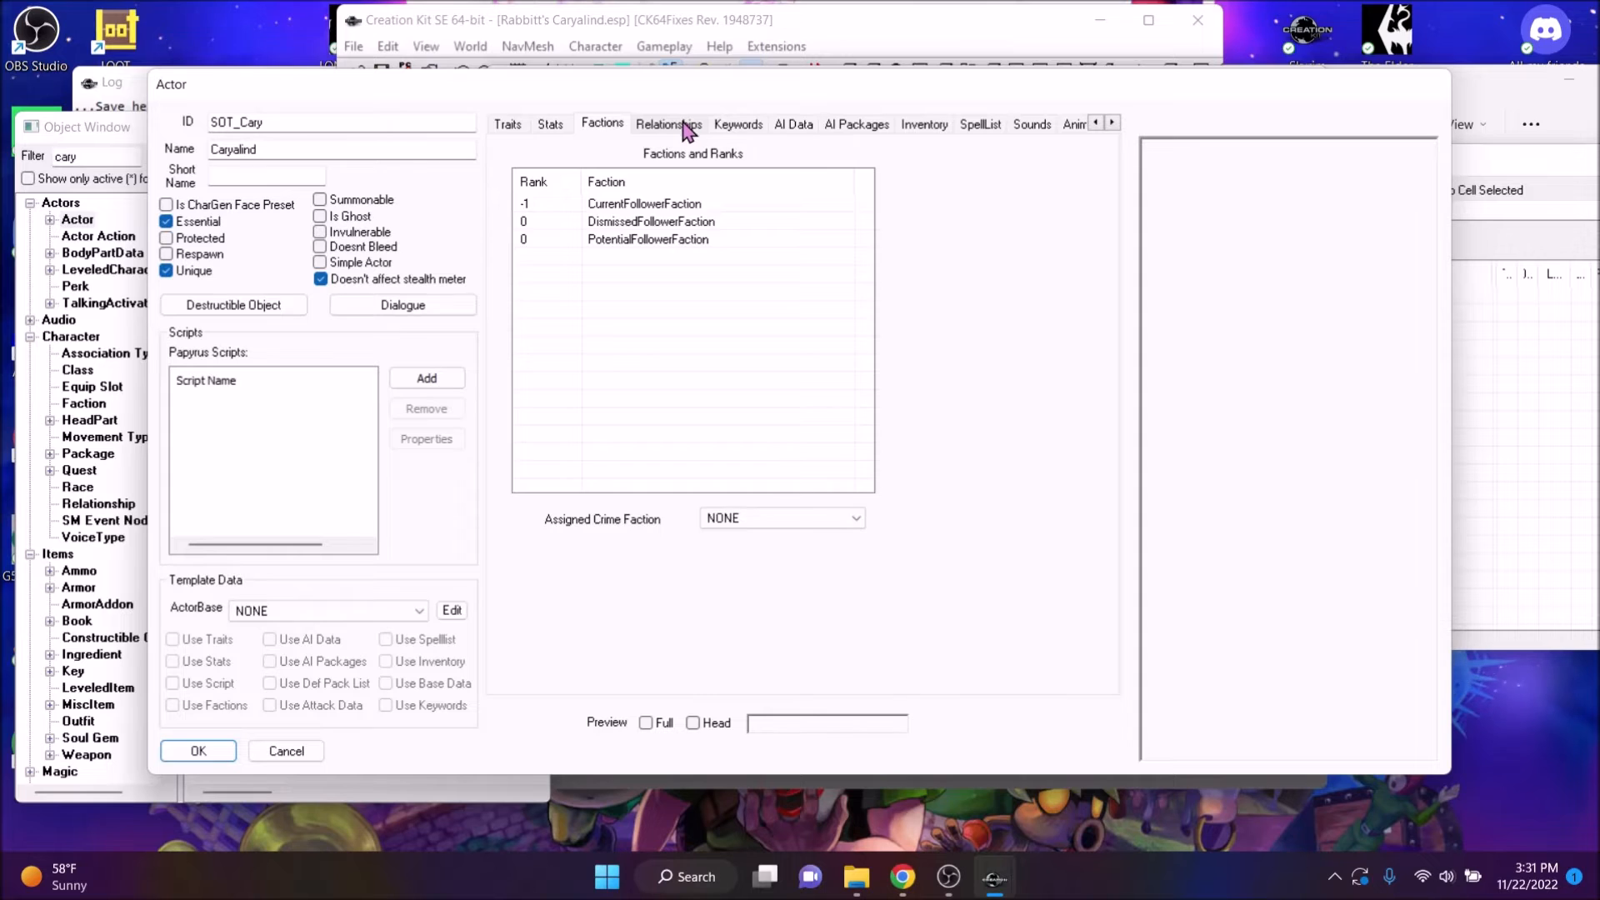
pyautogui.click(683, 125)
# Set the actor's Face base head part to CARY_HP_Head in the character generation parts
pyautogui.click(1112, 124)
pyautogui.click(1113, 123)
pyautogui.click(1113, 124)
pyautogui.click(1113, 124)
pyautogui.click(1112, 124)
pyautogui.click(1112, 124)
pyautogui.click(1113, 124)
pyautogui.click(1113, 123)
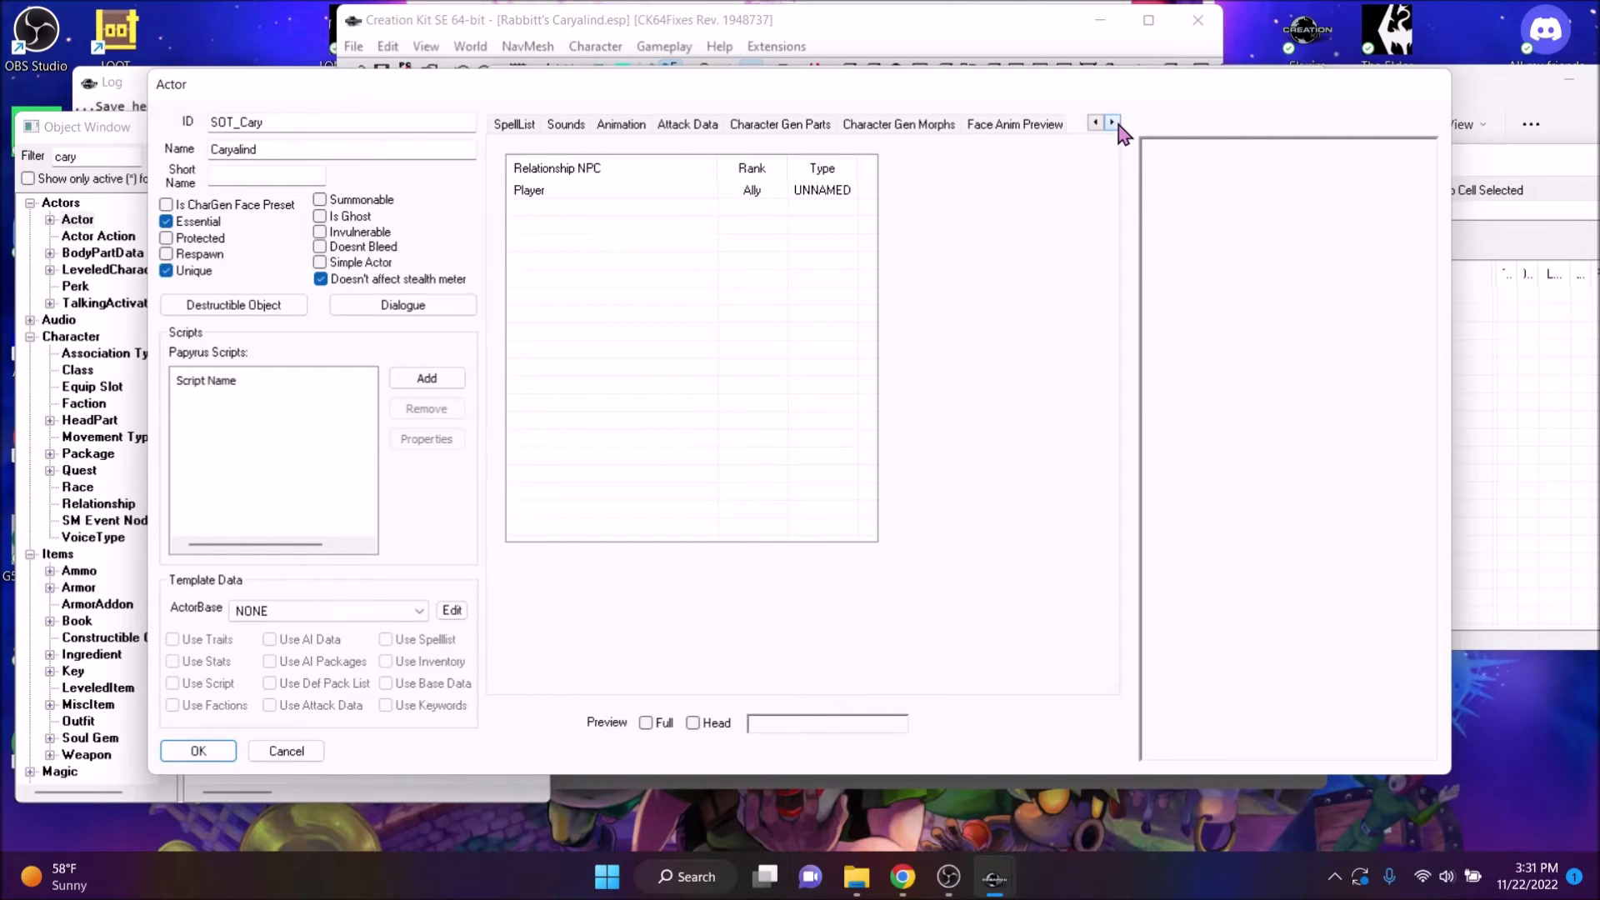
pyautogui.click(793, 125)
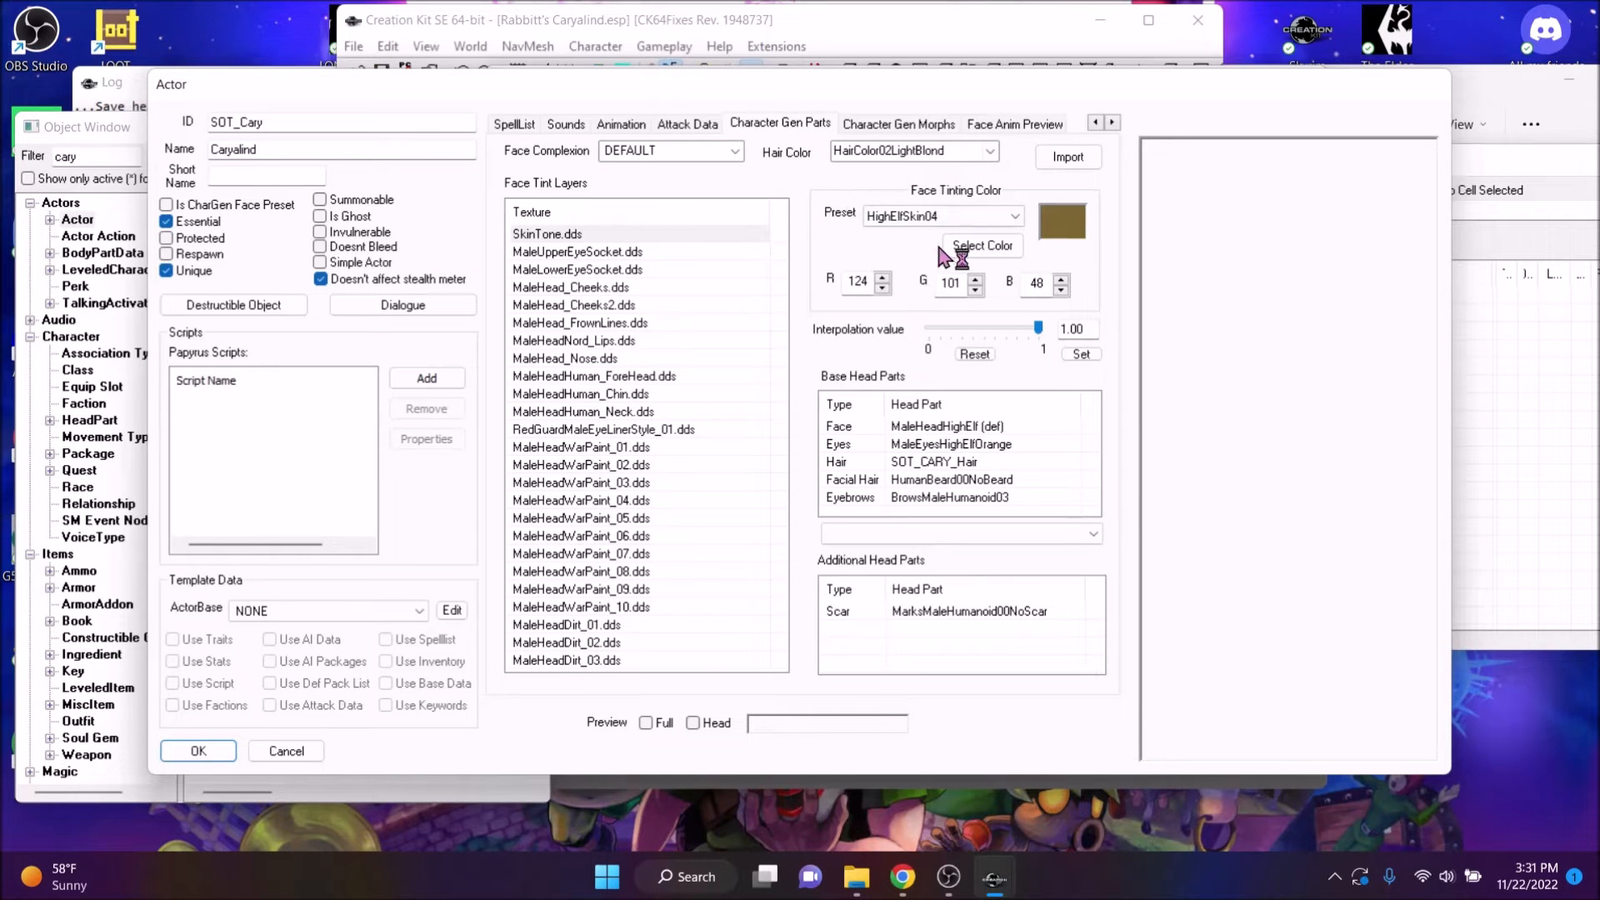
pyautogui.click(925, 534)
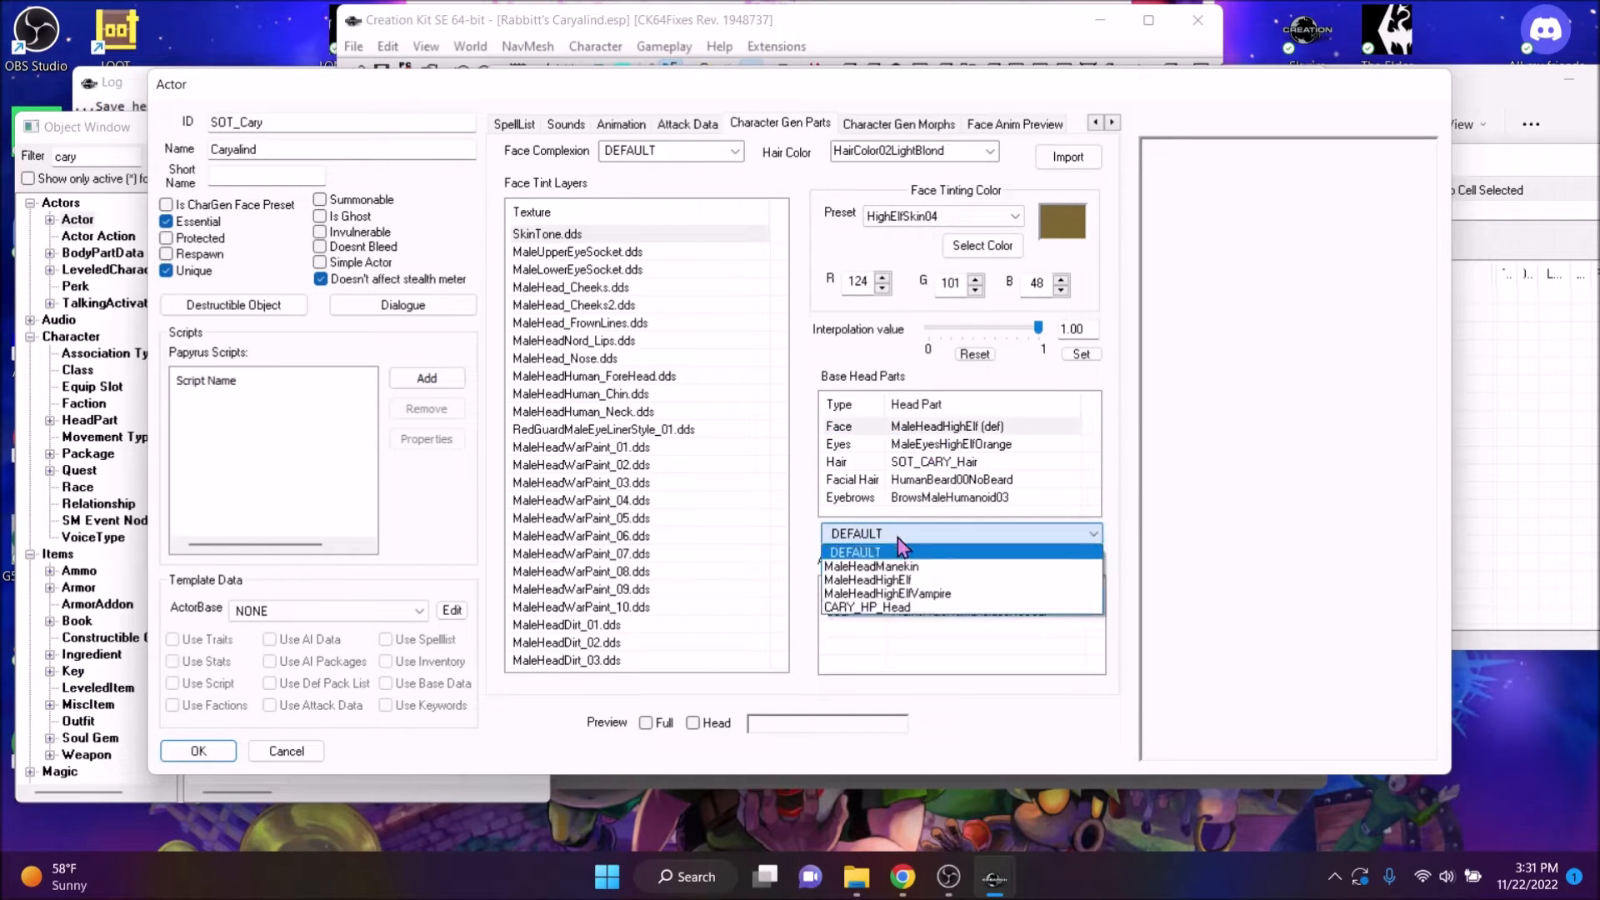
pyautogui.click(897, 607)
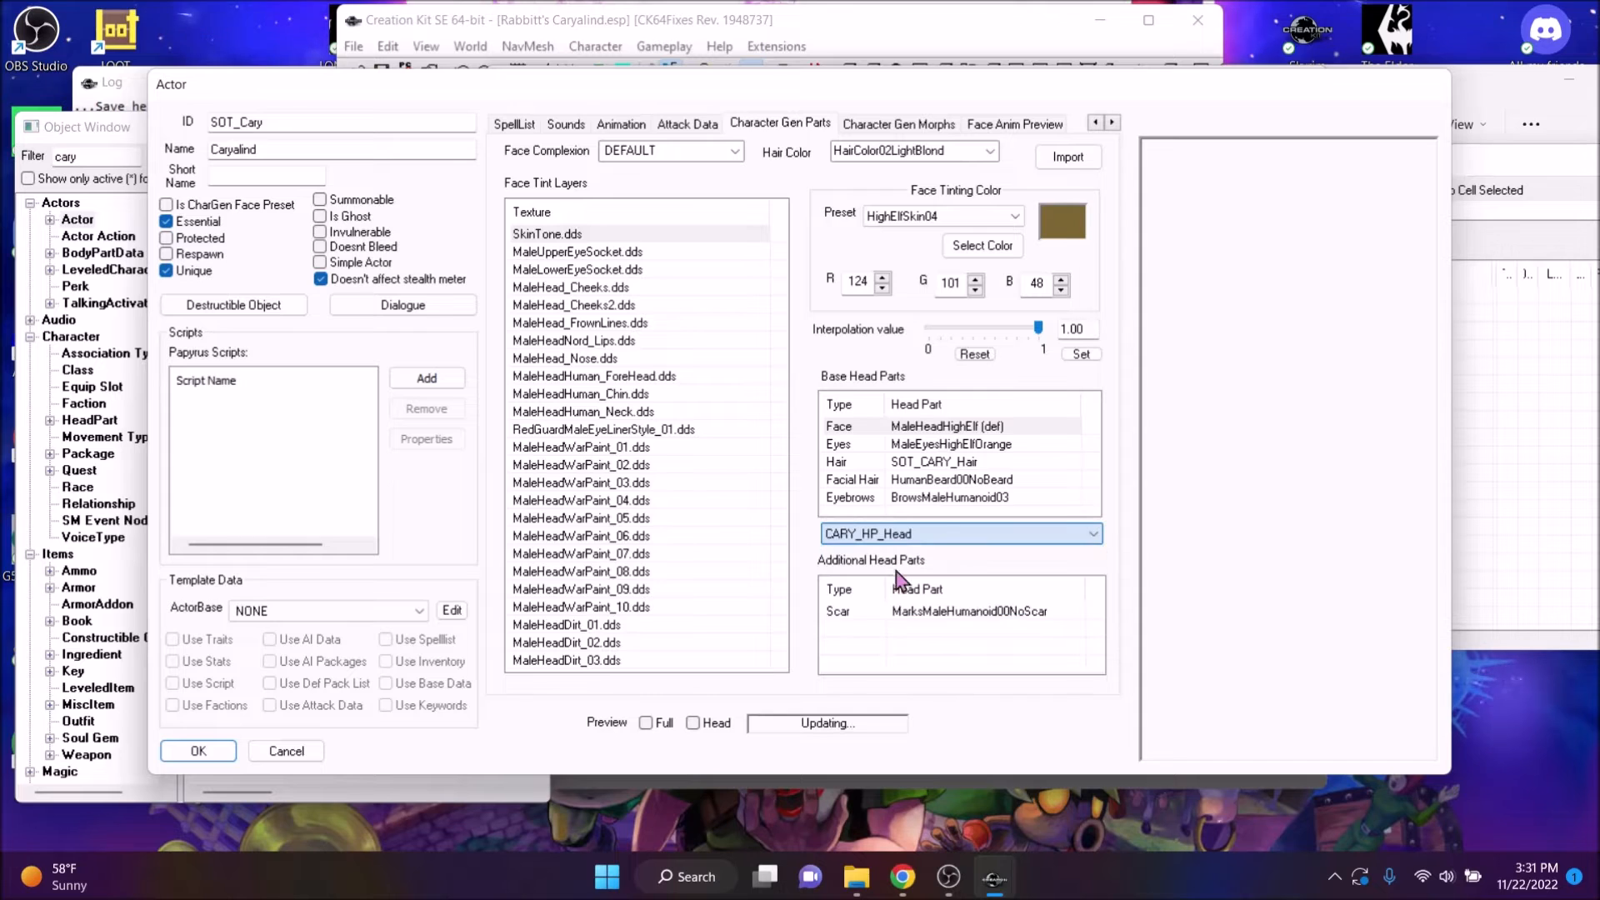
# Set the actor's Eyes base head part to CARY_HP_Eyes and its Hair part to CARY_HP_Hair
pyautogui.click(950, 457)
pyautogui.click(916, 533)
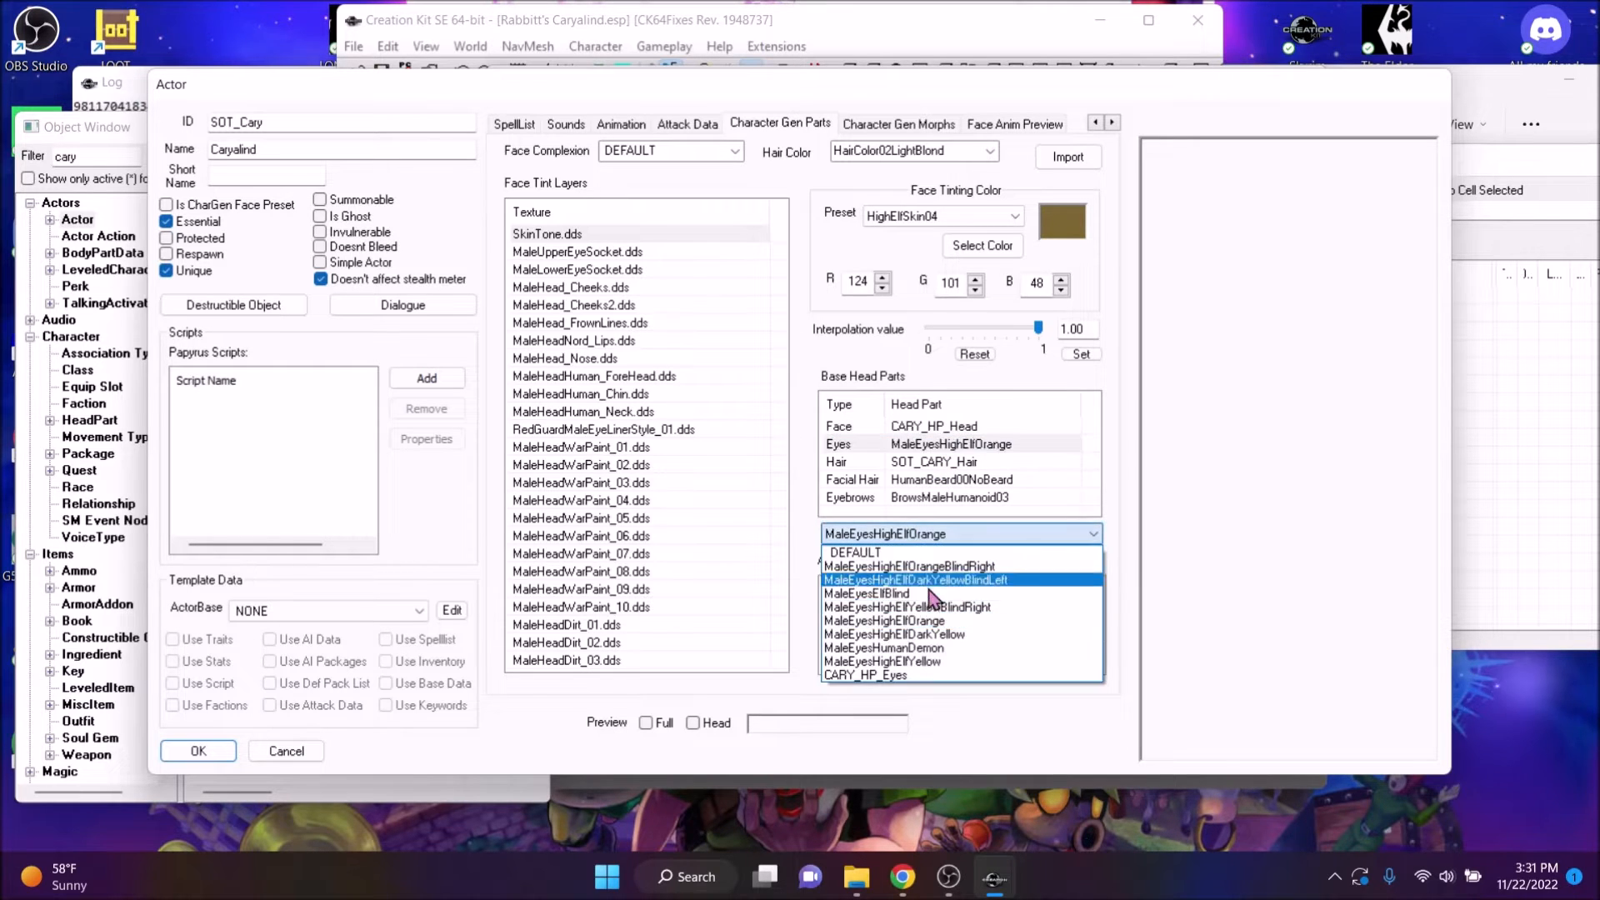
pyautogui.click(898, 675)
pyautogui.click(933, 461)
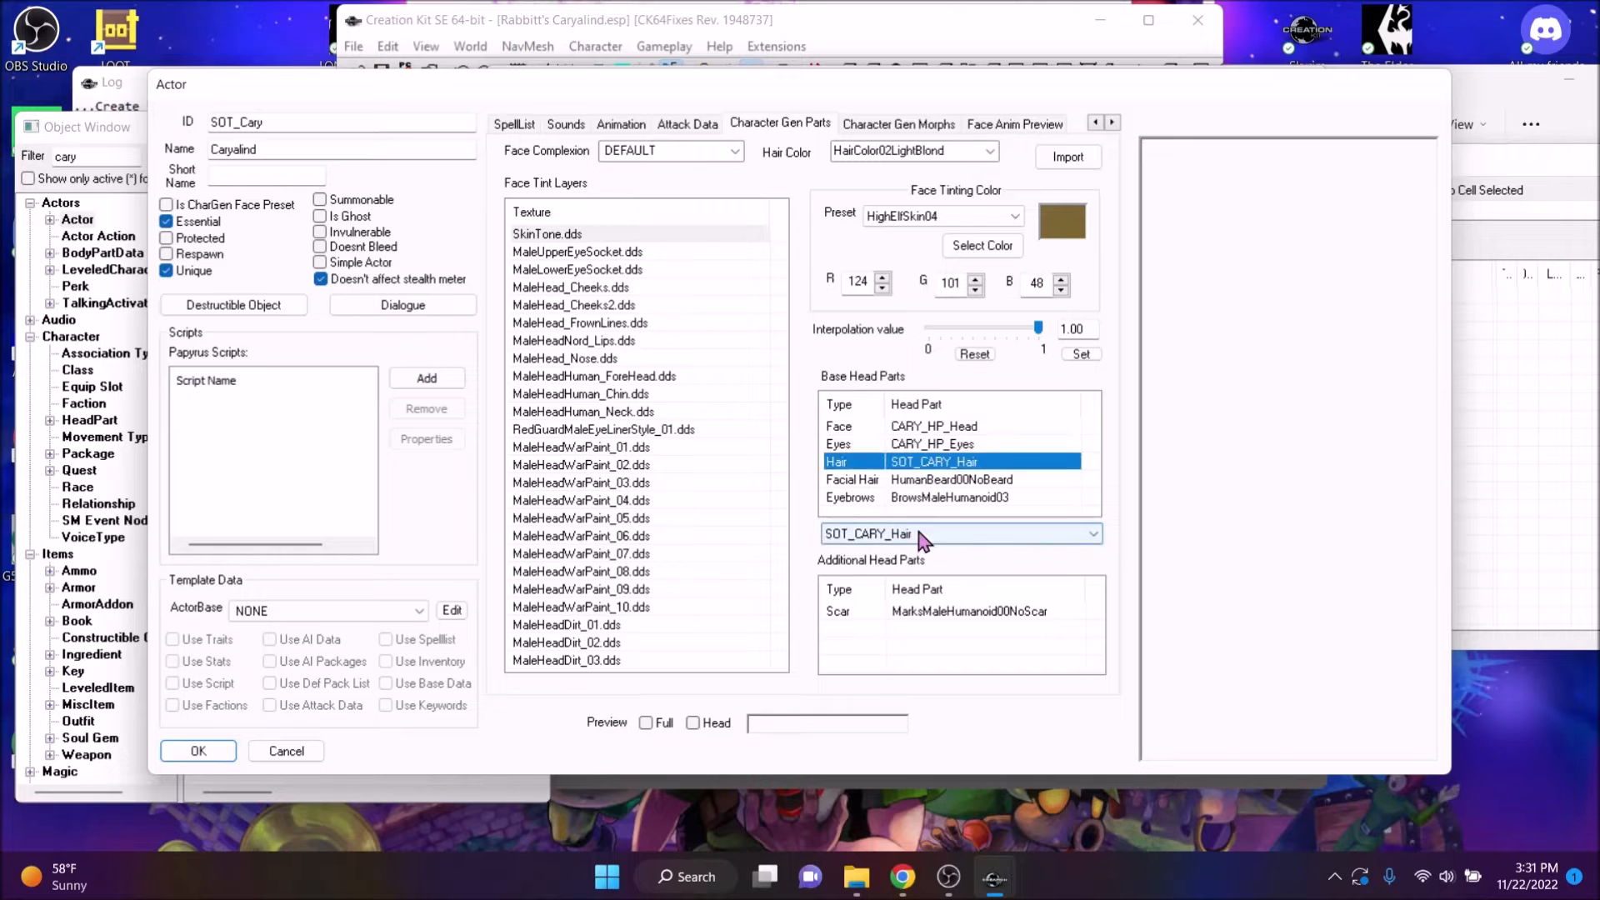
pyautogui.click(916, 533)
pyautogui.click(917, 824)
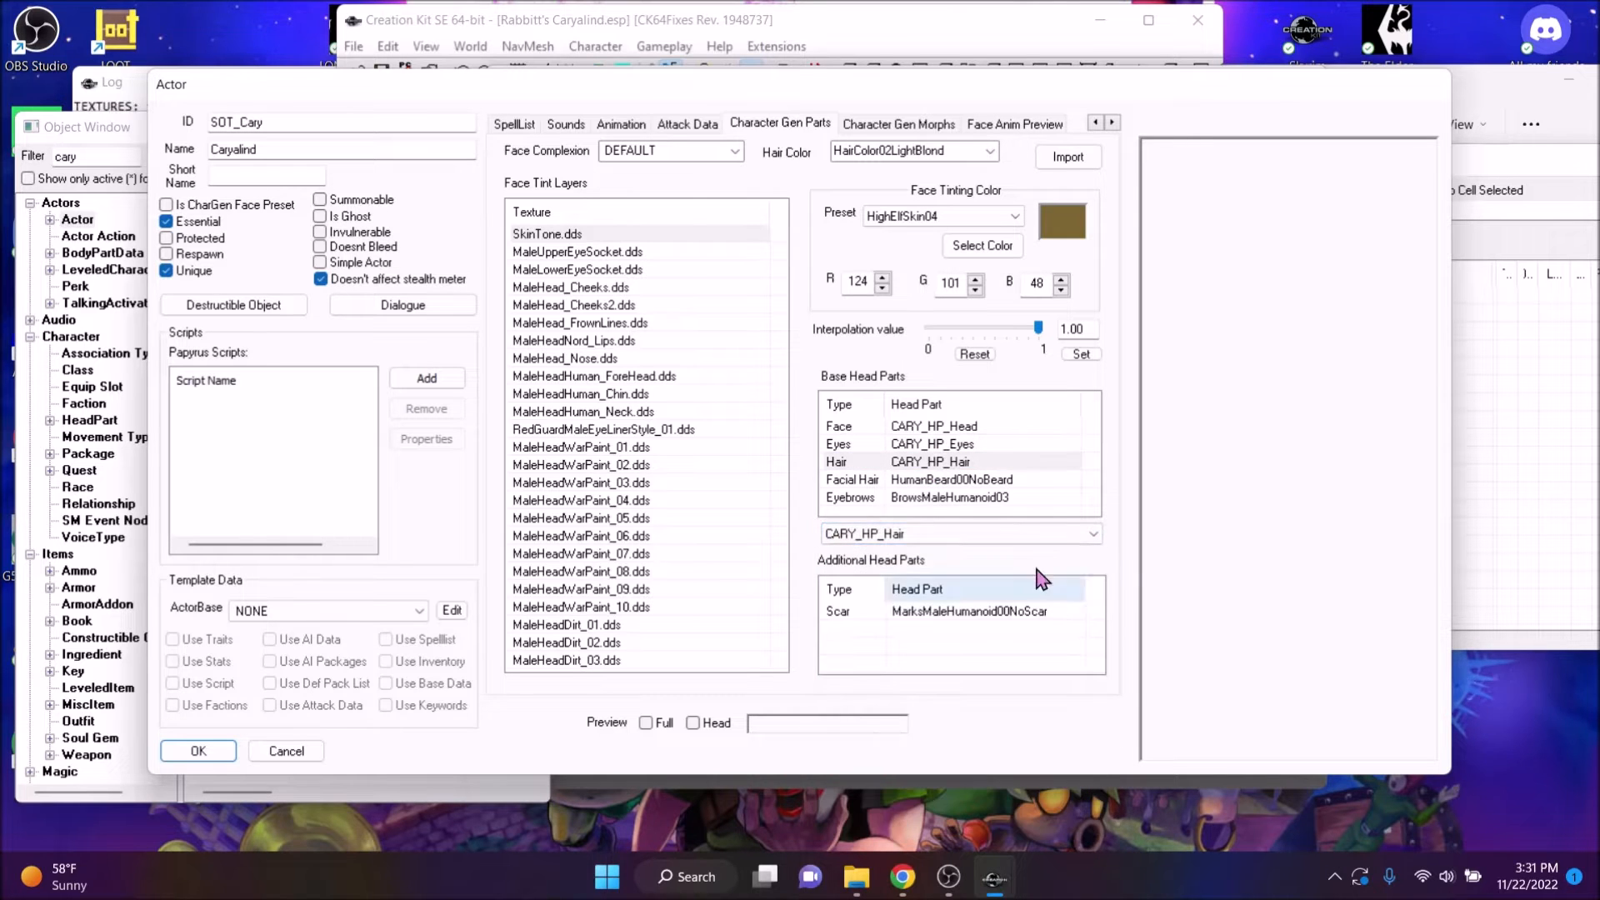
# Set the actor's Eyebrows base head part to CARY_HP_Brow
pyautogui.click(935, 500)
pyautogui.click(933, 535)
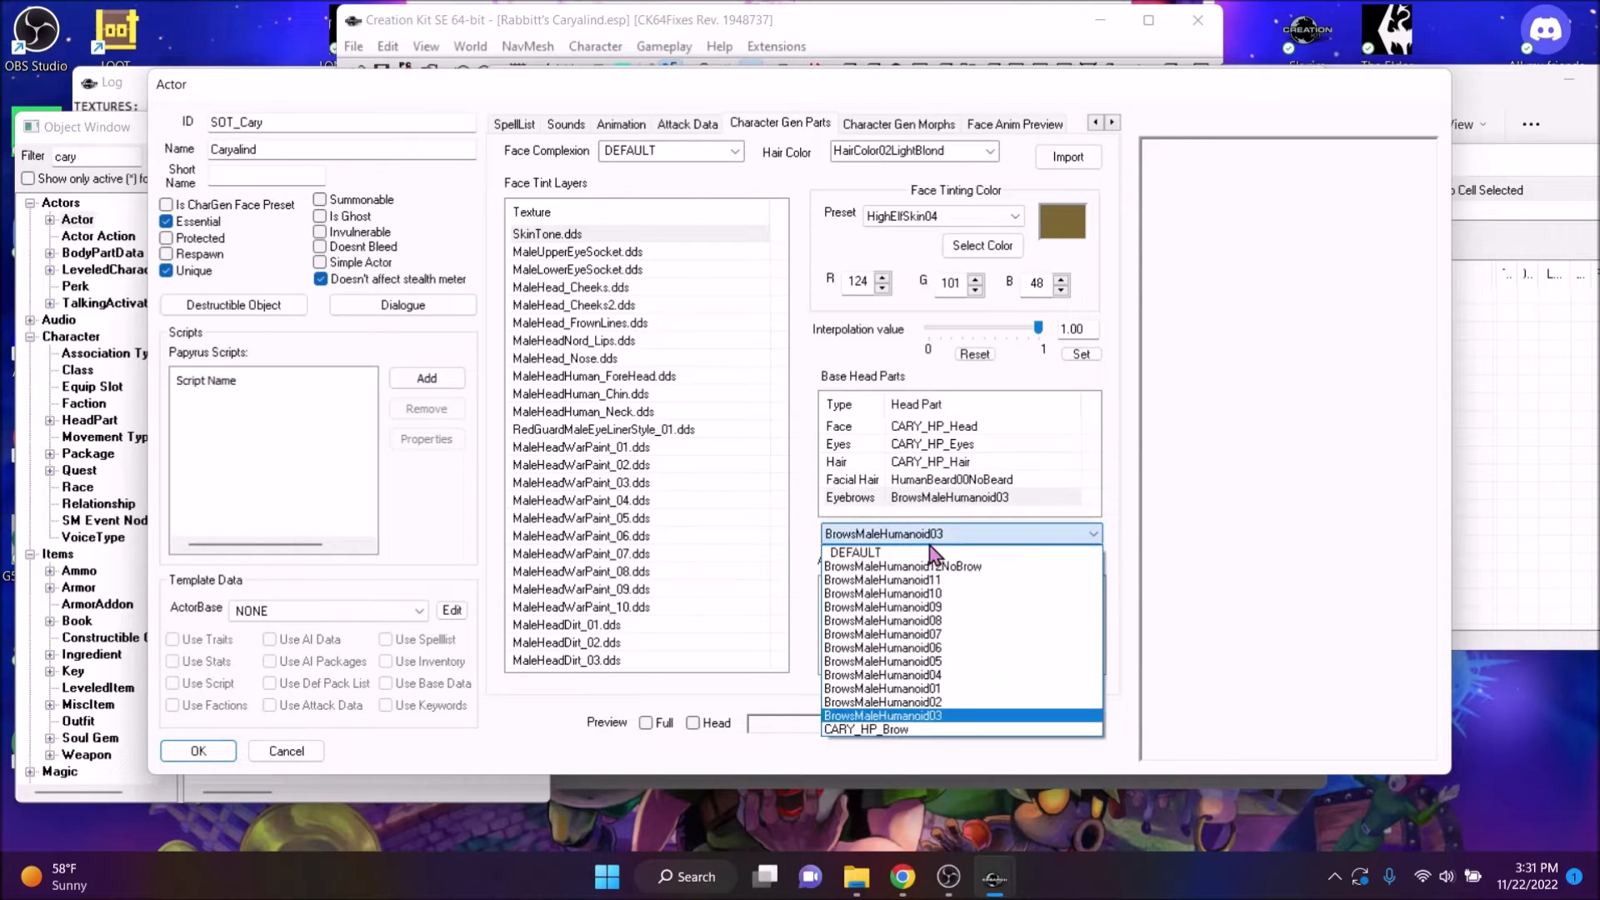
pyautogui.click(894, 733)
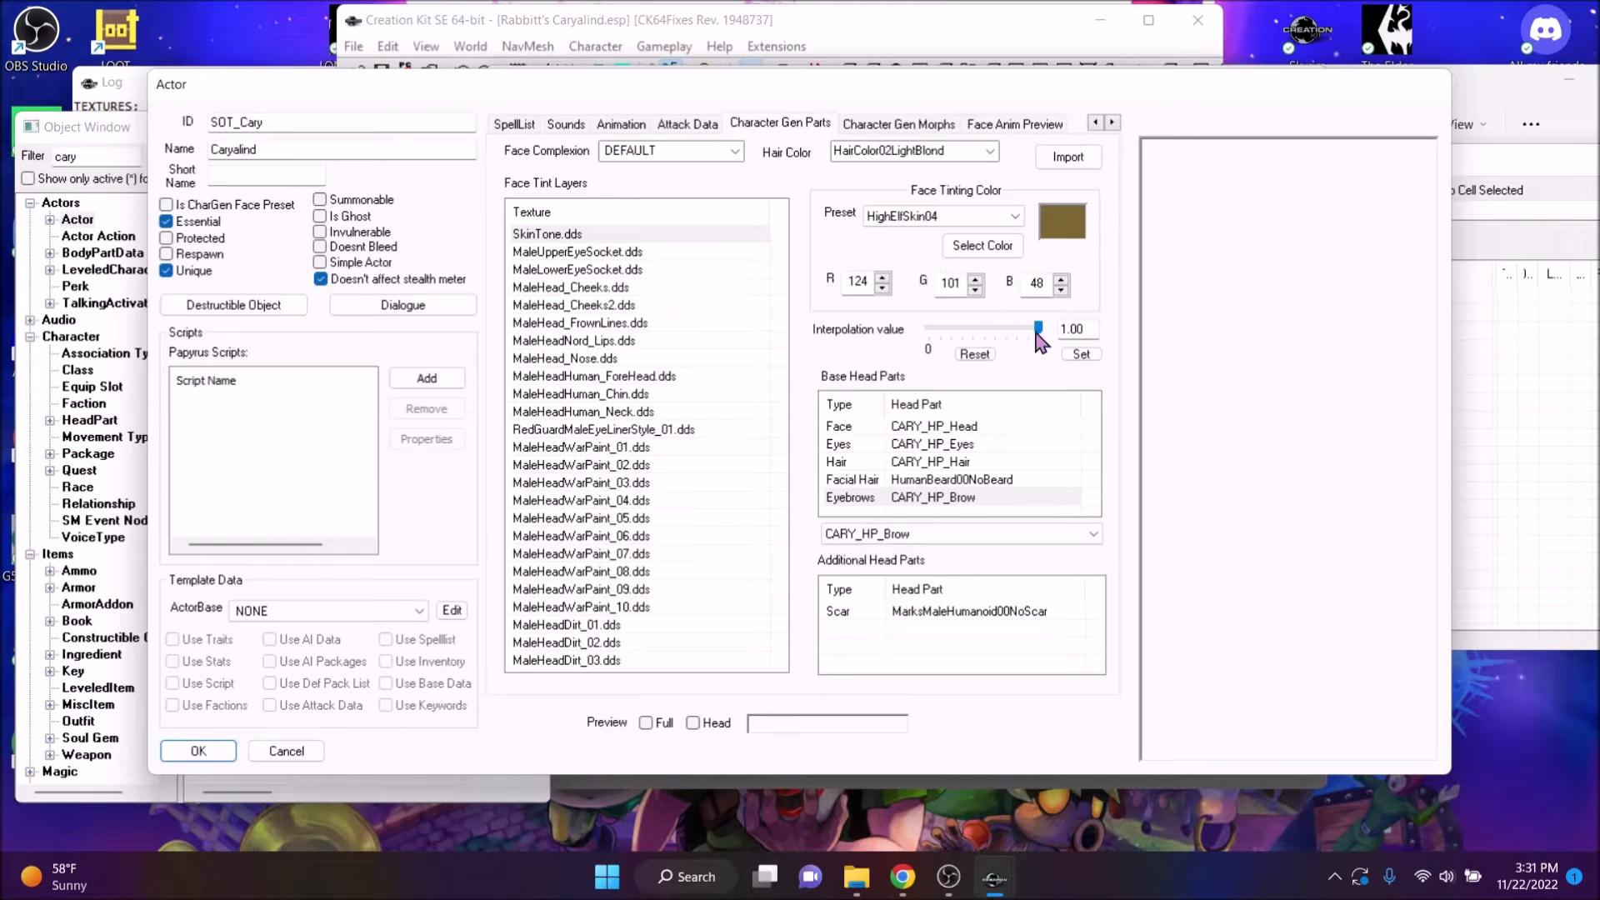
# Set the SkinTone.dds face tinting color to R 91, G 80, B 16
pyautogui.write('91')
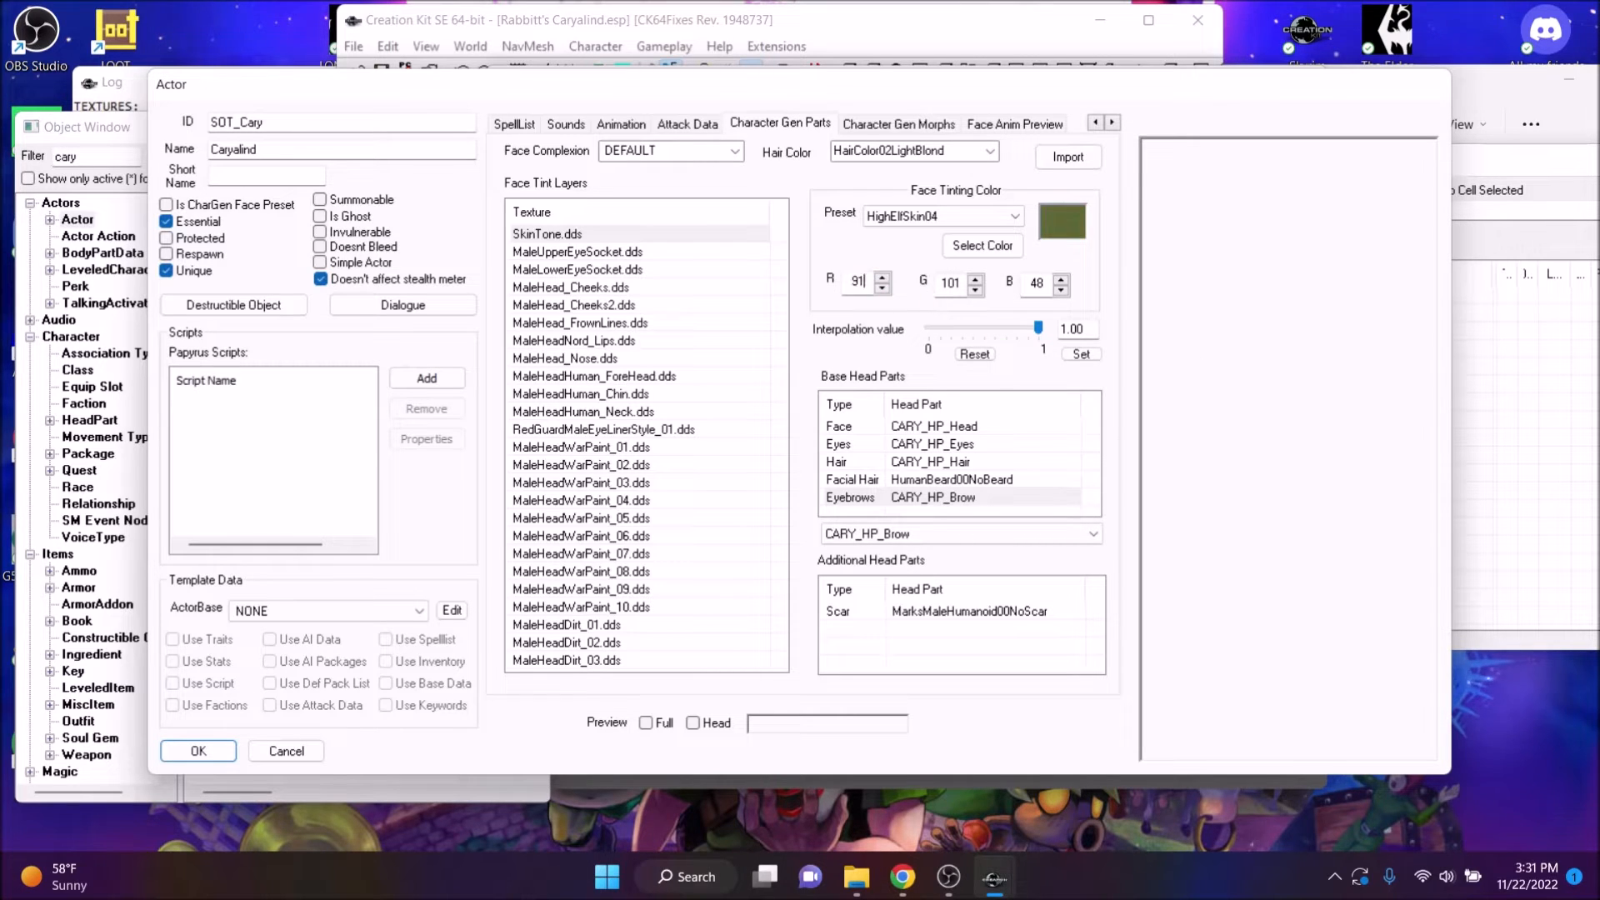
pyautogui.doubleClick(948, 282)
pyautogui.write('80')
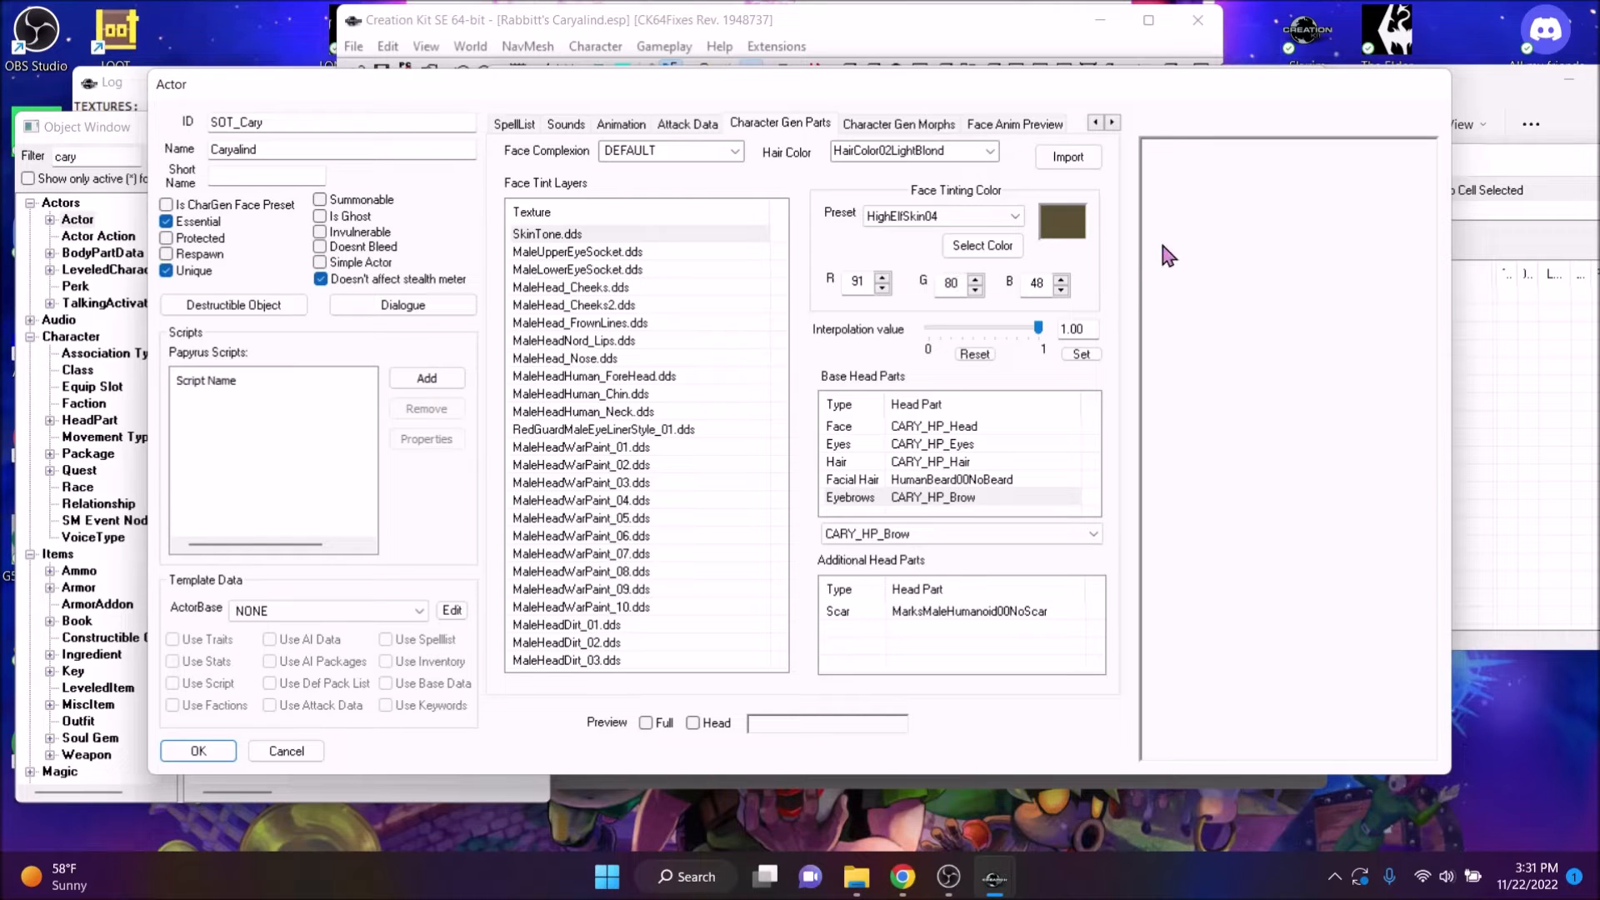
pyautogui.doubleClick(1037, 283)
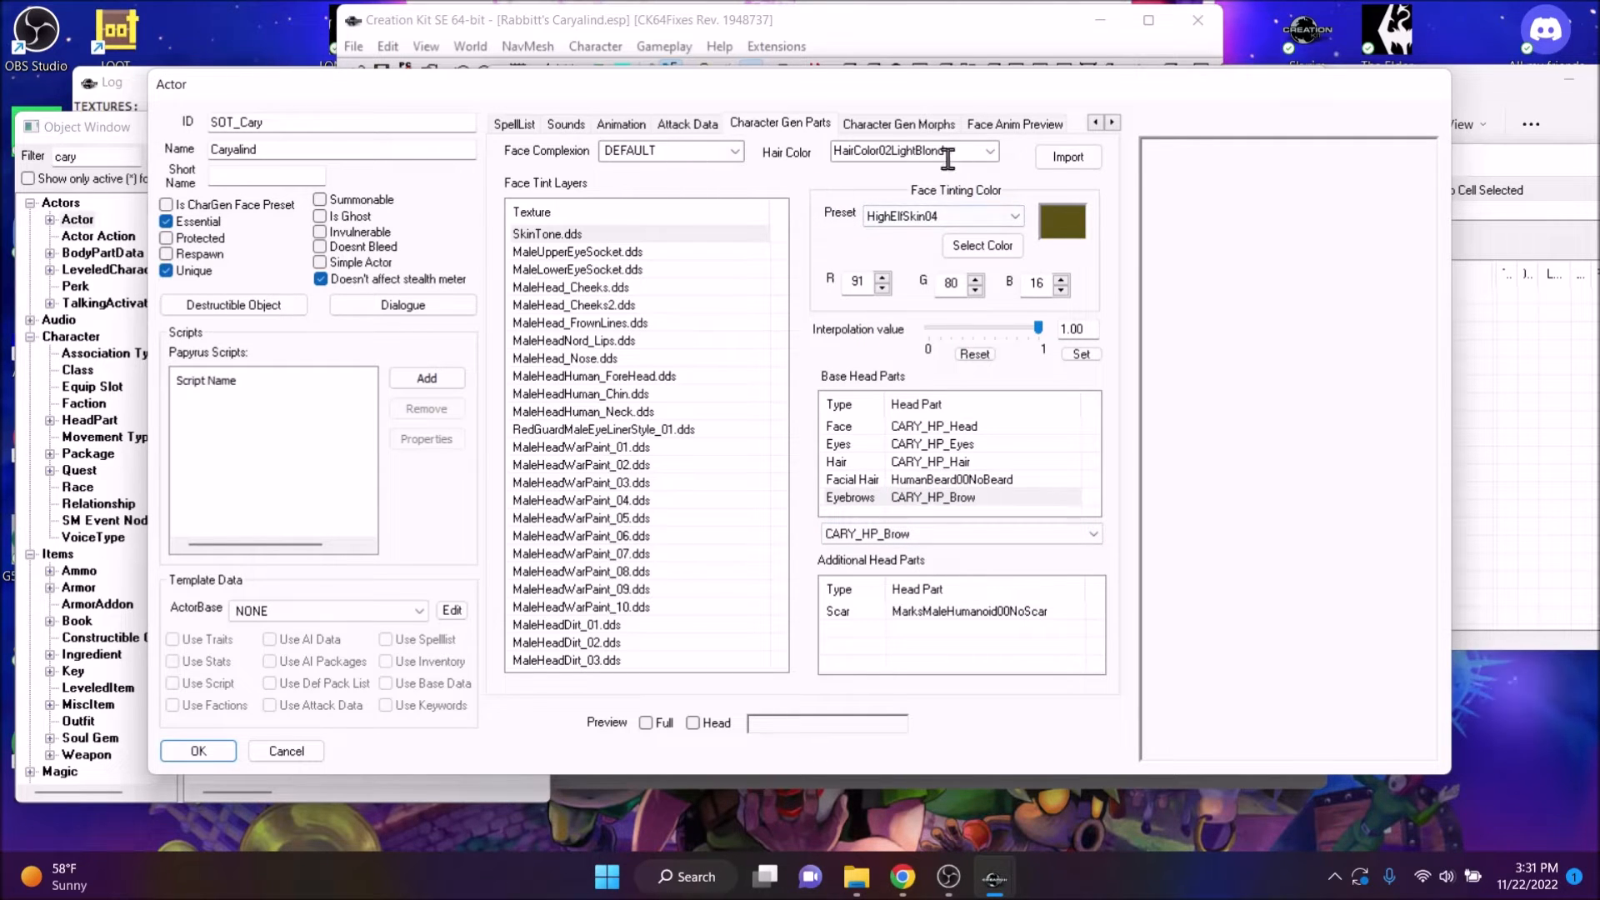
# Set the actor's Skin trait to CARY_ARMOR_NakedSkin
pyautogui.click(1097, 122)
pyautogui.click(1097, 123)
pyautogui.click(1096, 124)
pyautogui.click(1096, 124)
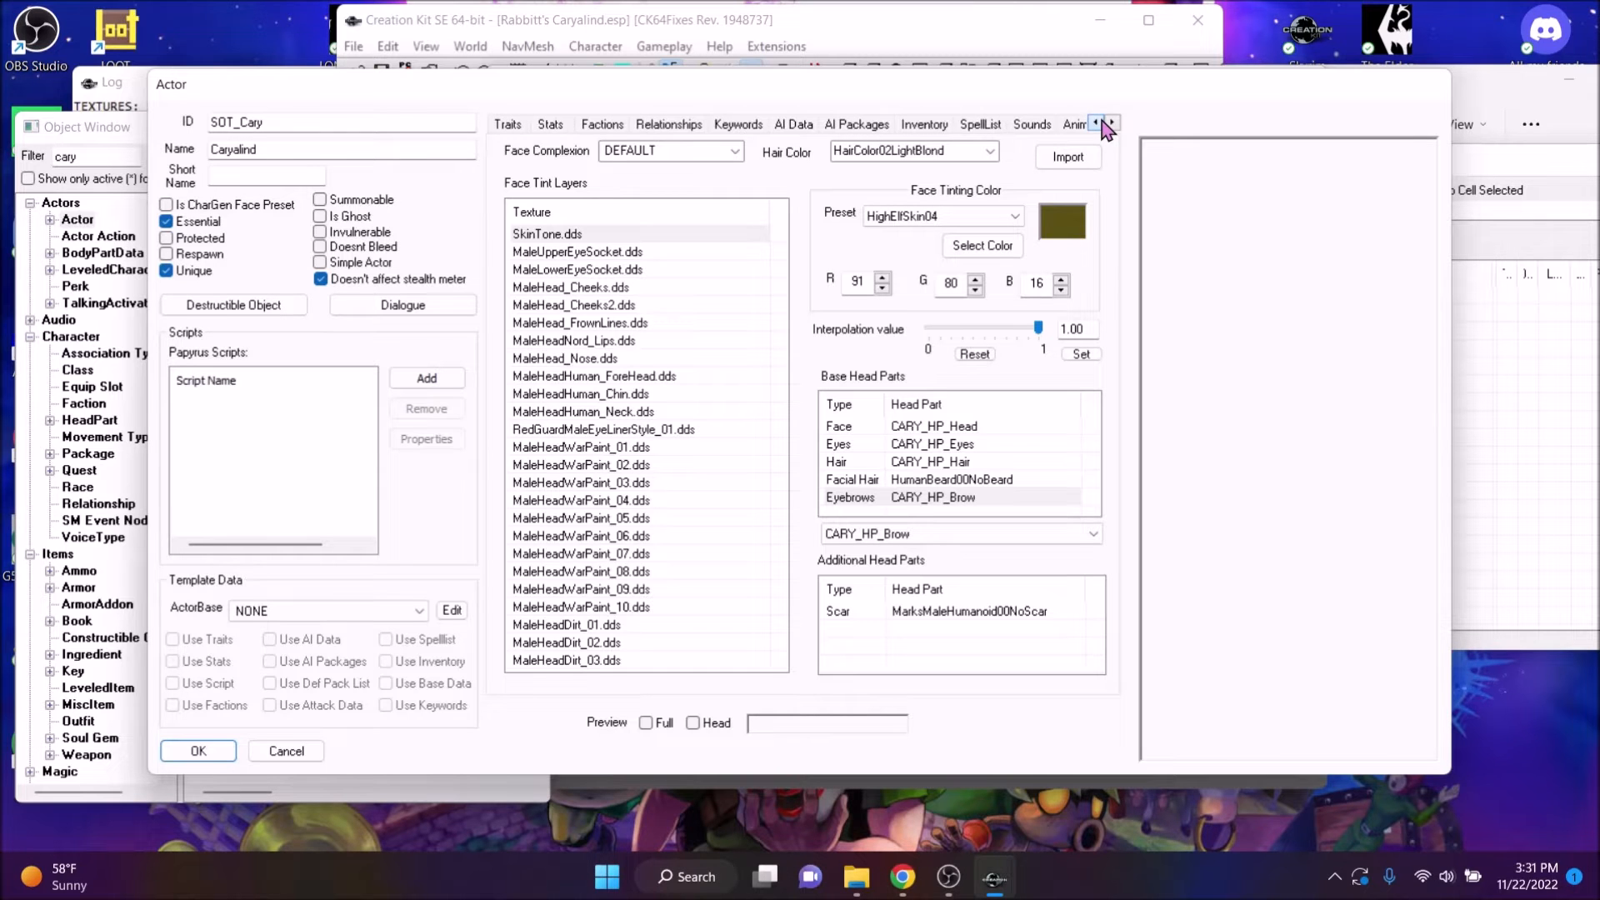
pyautogui.click(508, 123)
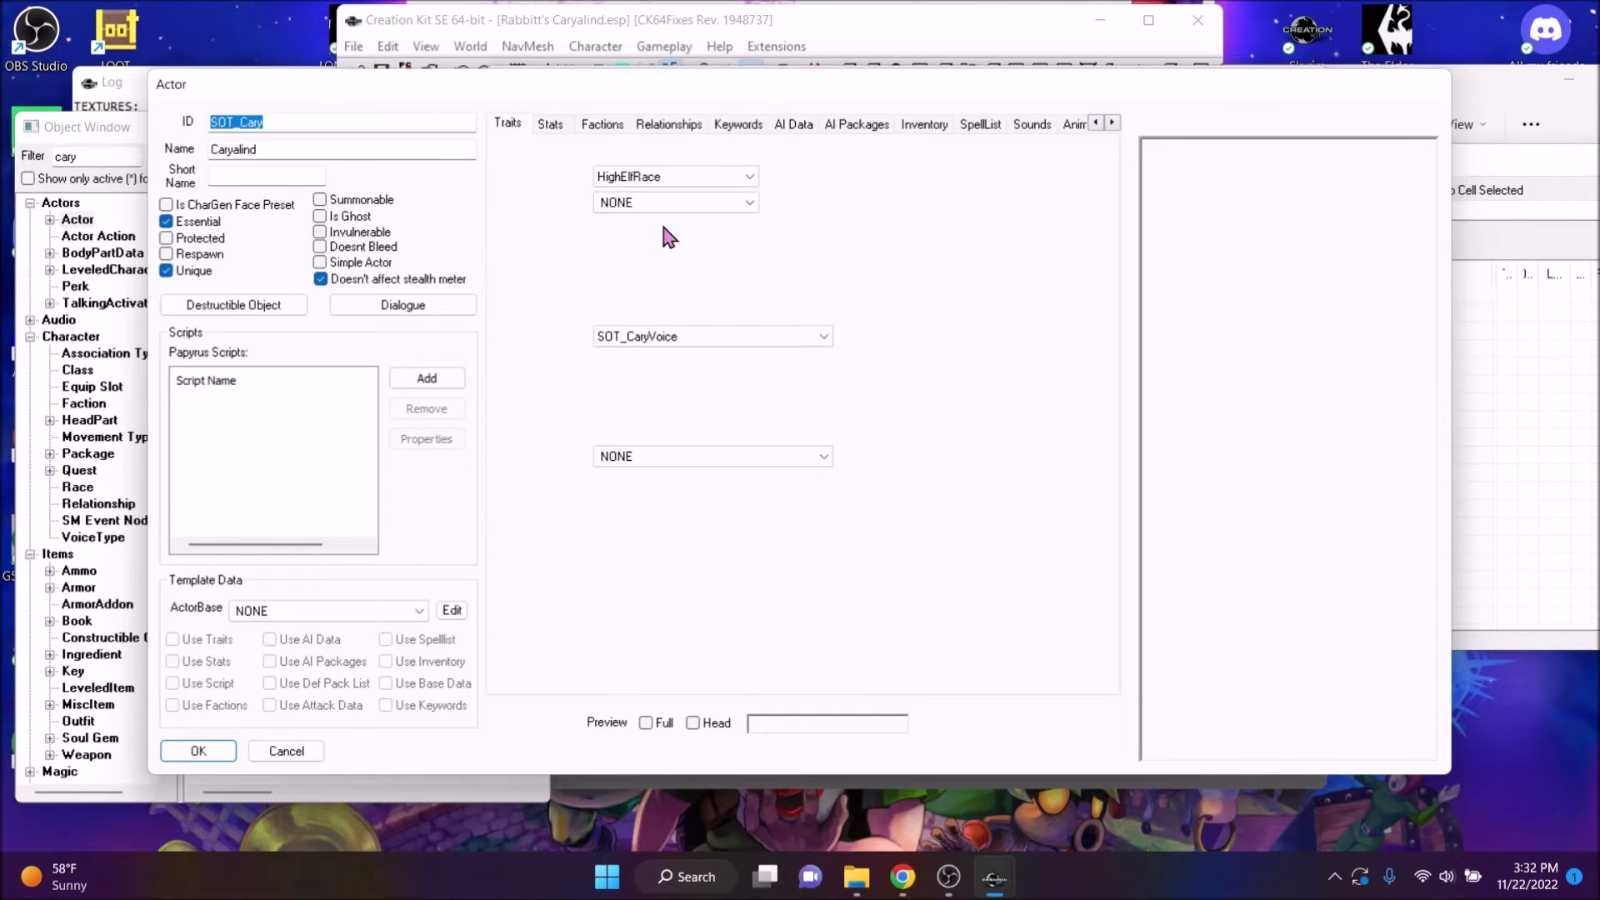
pyautogui.click(659, 203)
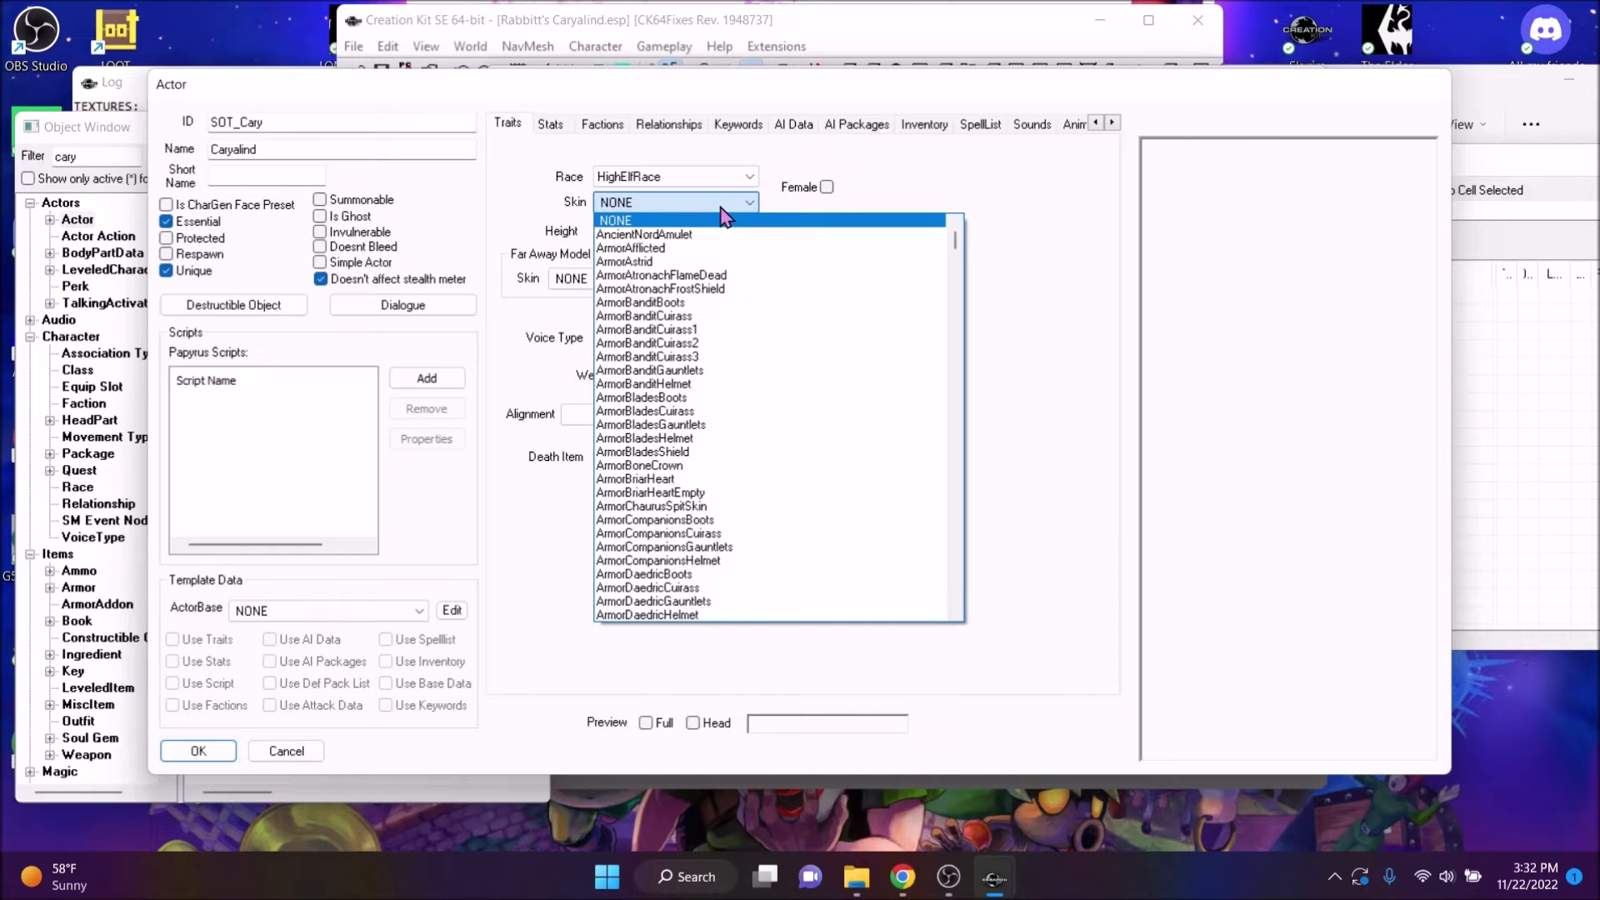
pyautogui.press('c')
pyautogui.click(721, 208)
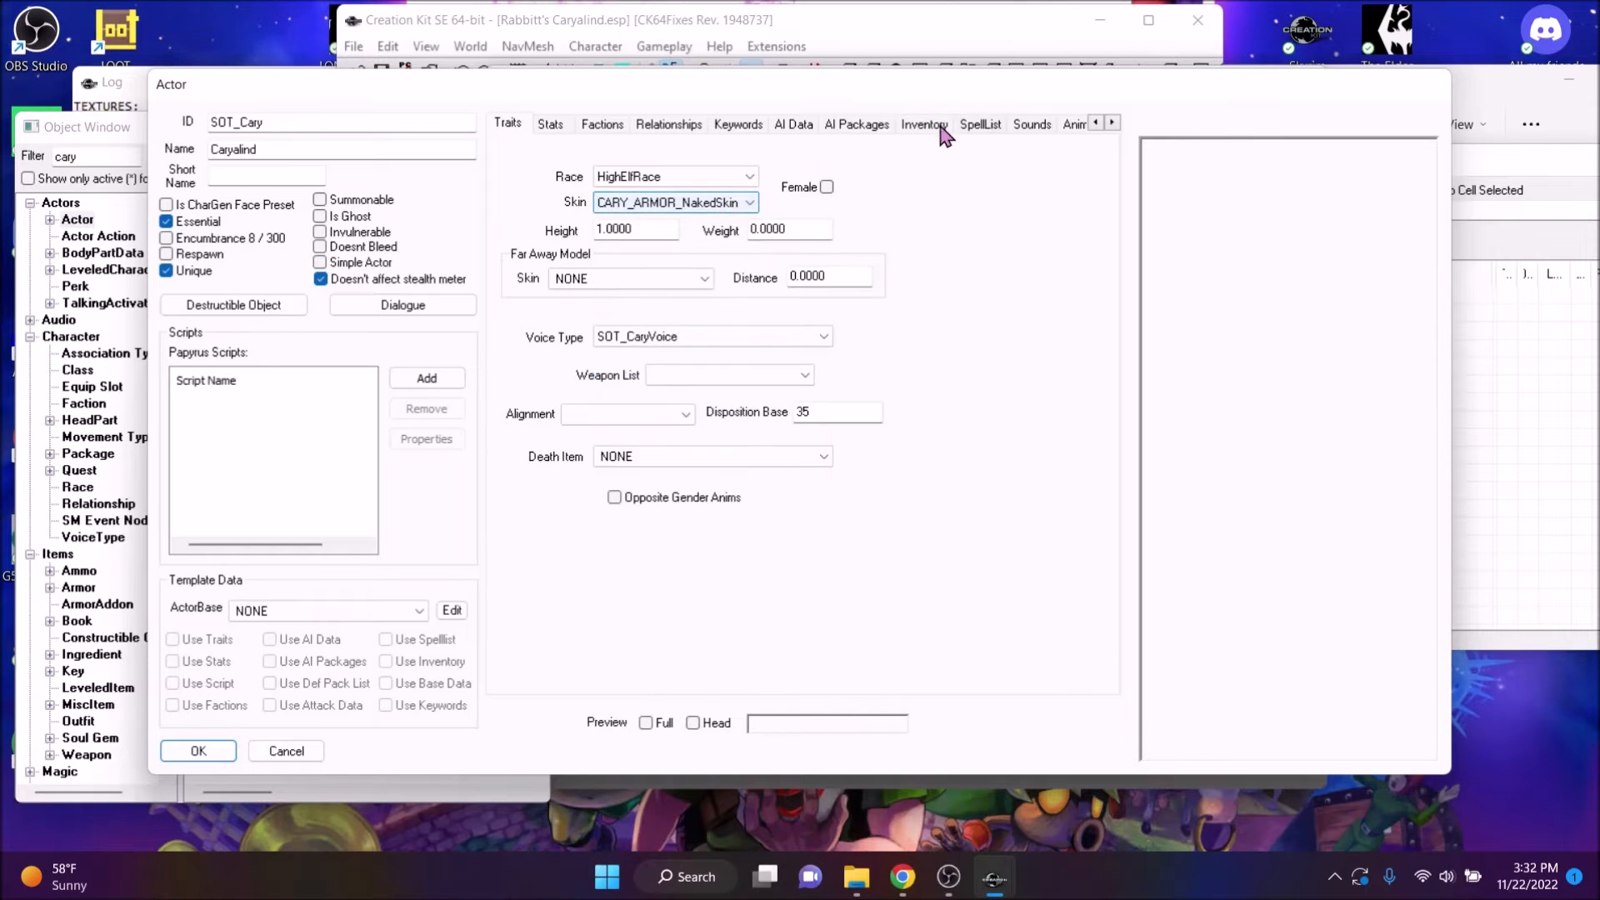
# Set the far away model's Skin to CARY_ARMOR_NakedSkin
pyautogui.click(621, 279)
pyautogui.press('c')
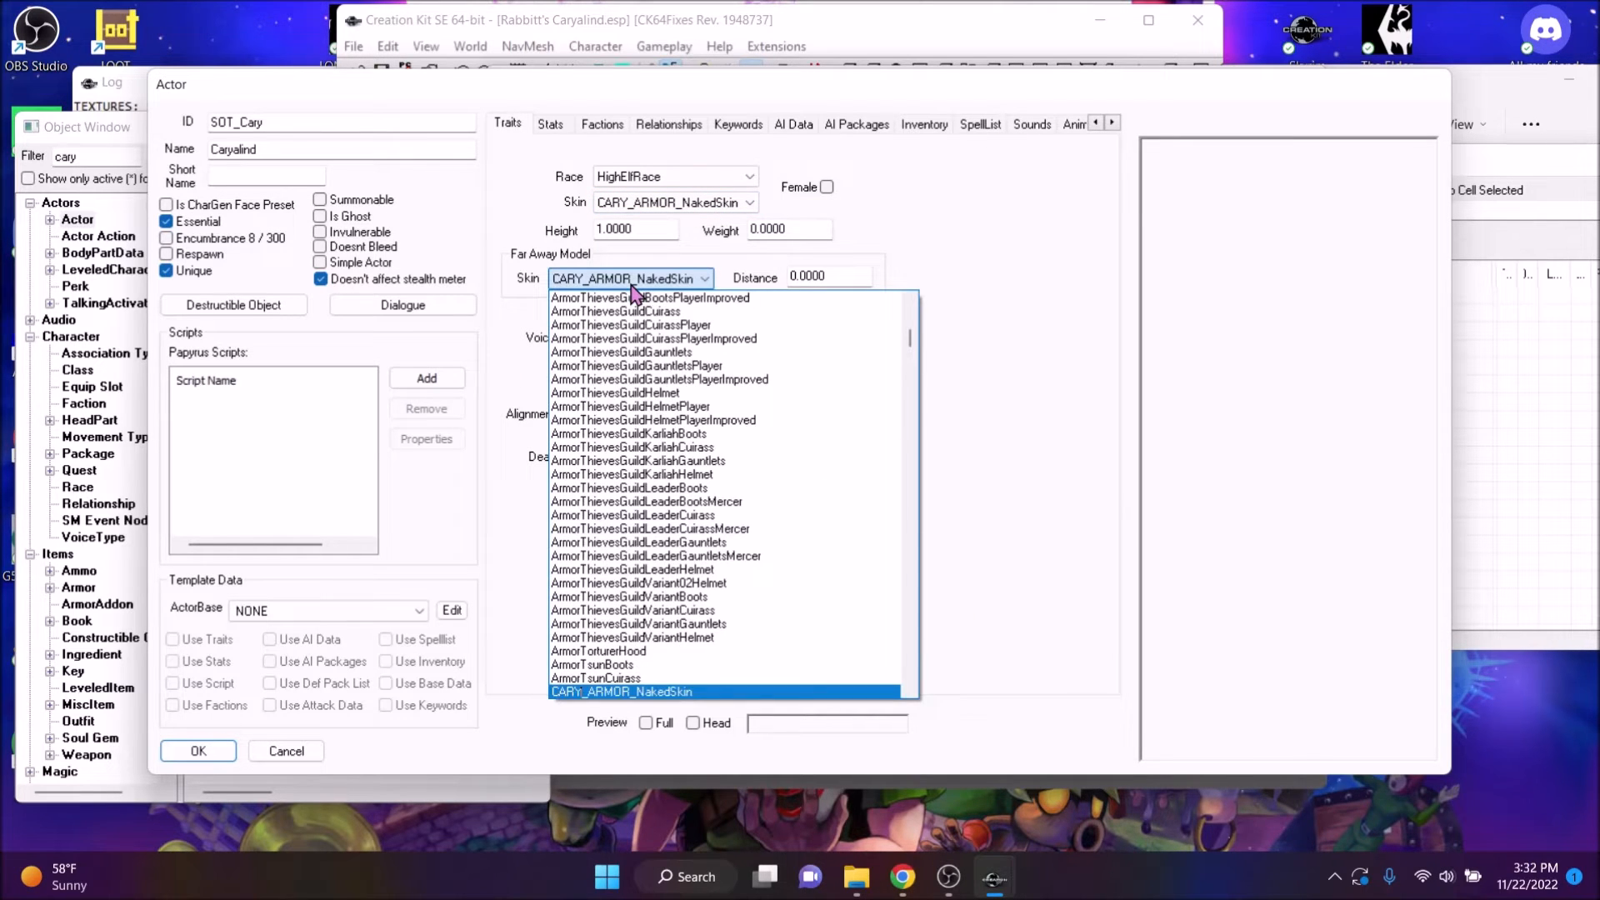
pyautogui.click(632, 285)
# Examine the full preview of the actor's head and body, and accept the actor's changes
pyautogui.click(650, 723)
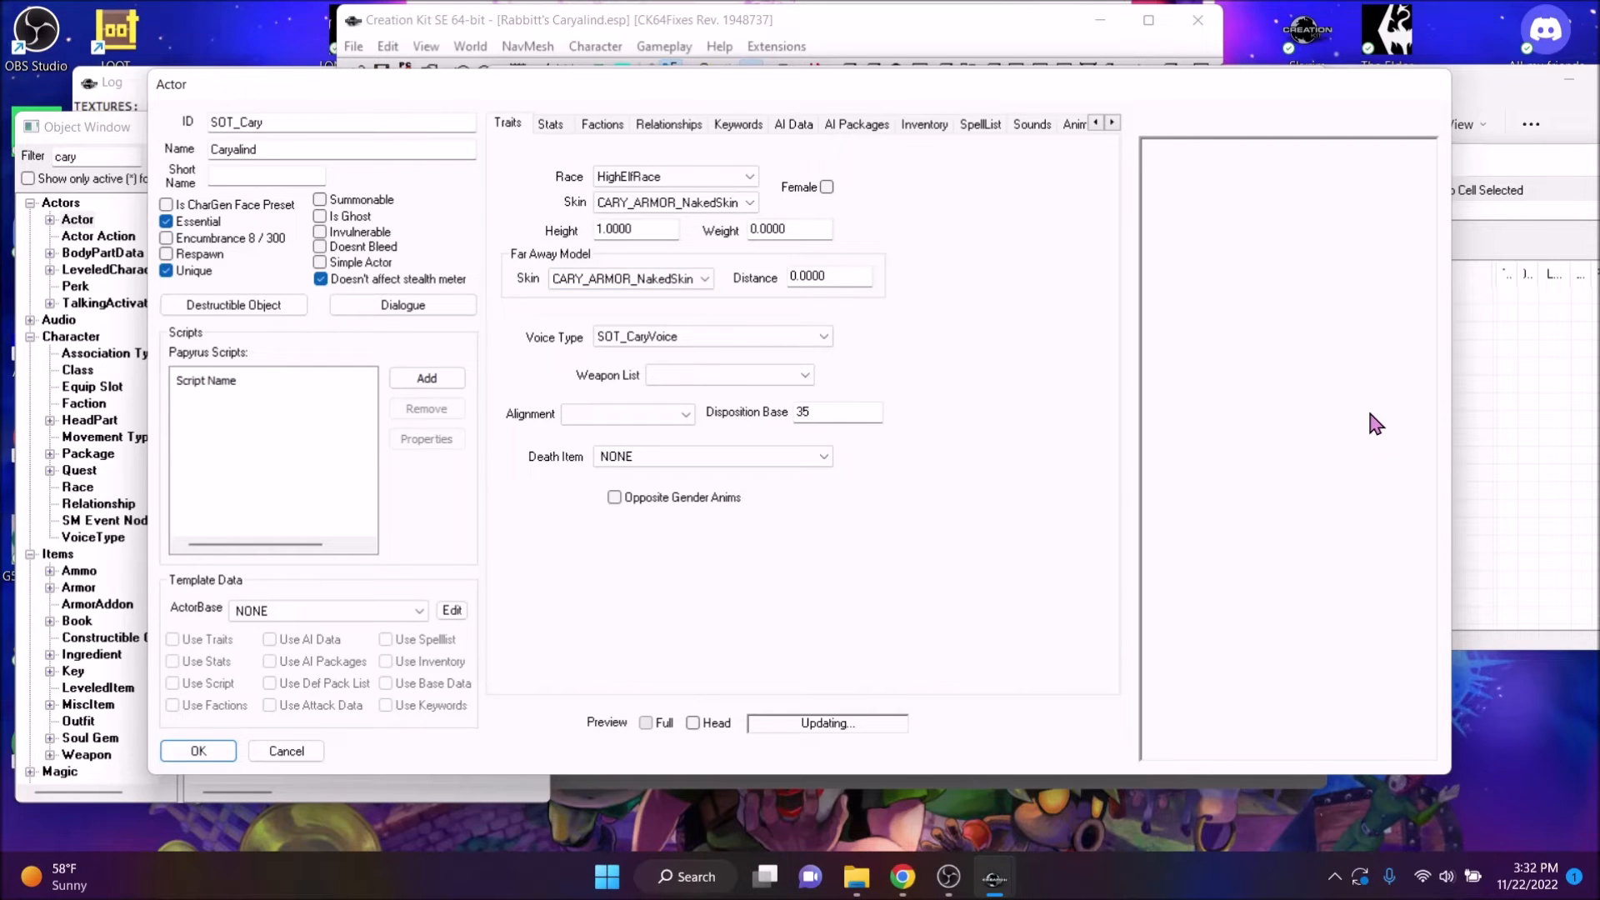
pyautogui.moveTo(1354, 410); pyautogui.dragTo(1354, 543, button='middle')
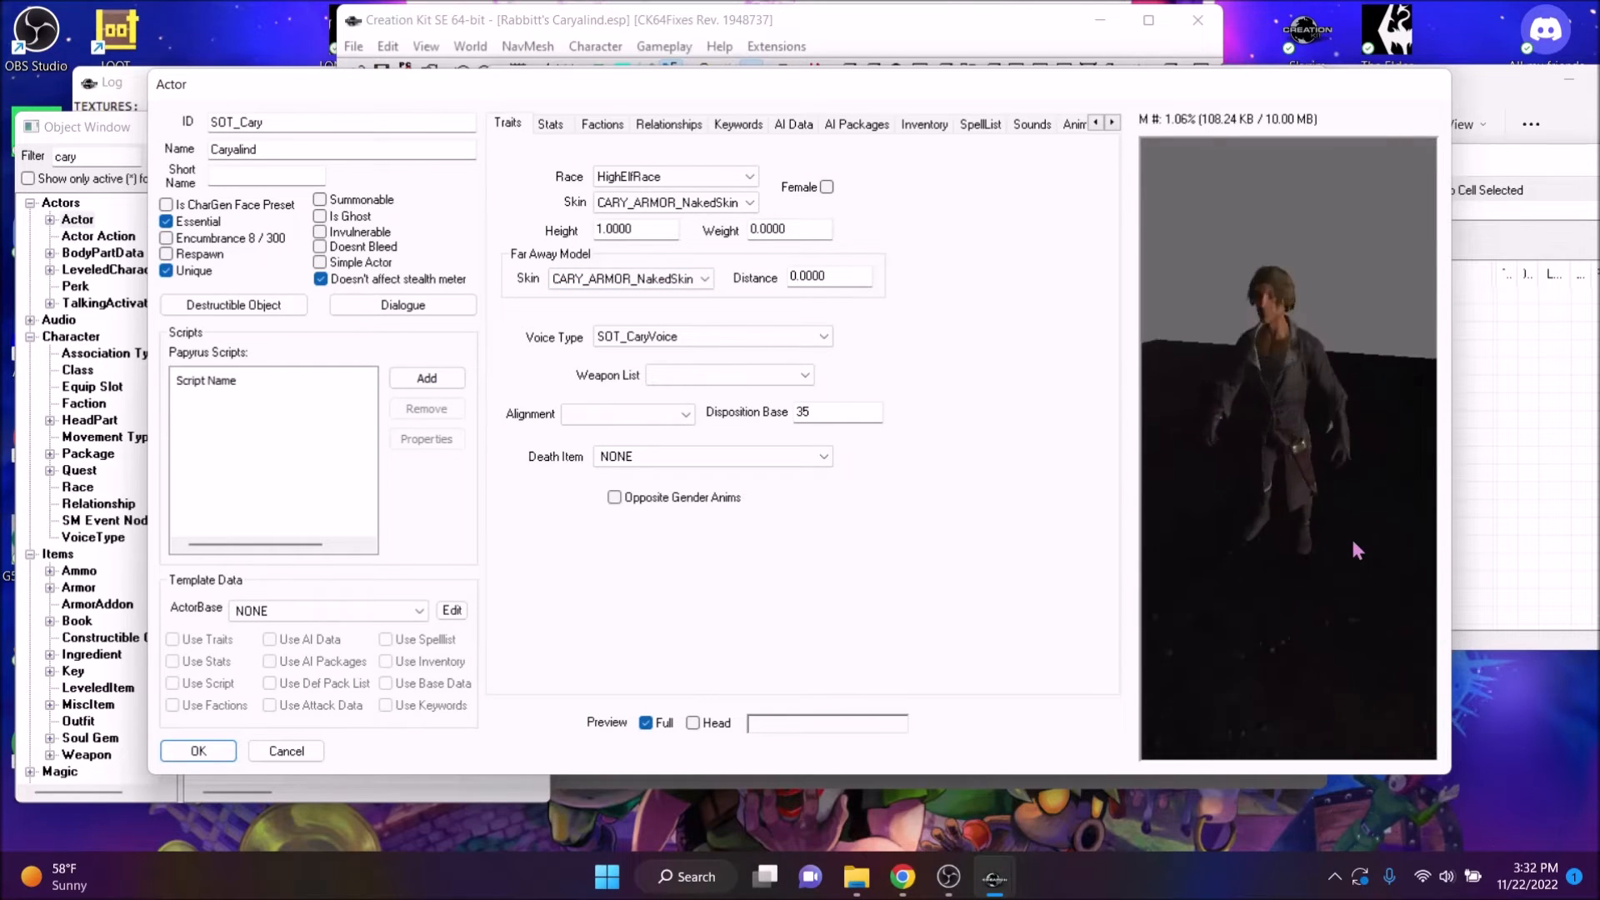
pyautogui.scroll(3, 1333, 523)
pyautogui.moveTo(1255, 447); pyautogui.dragTo(1260, 642, button='middle')
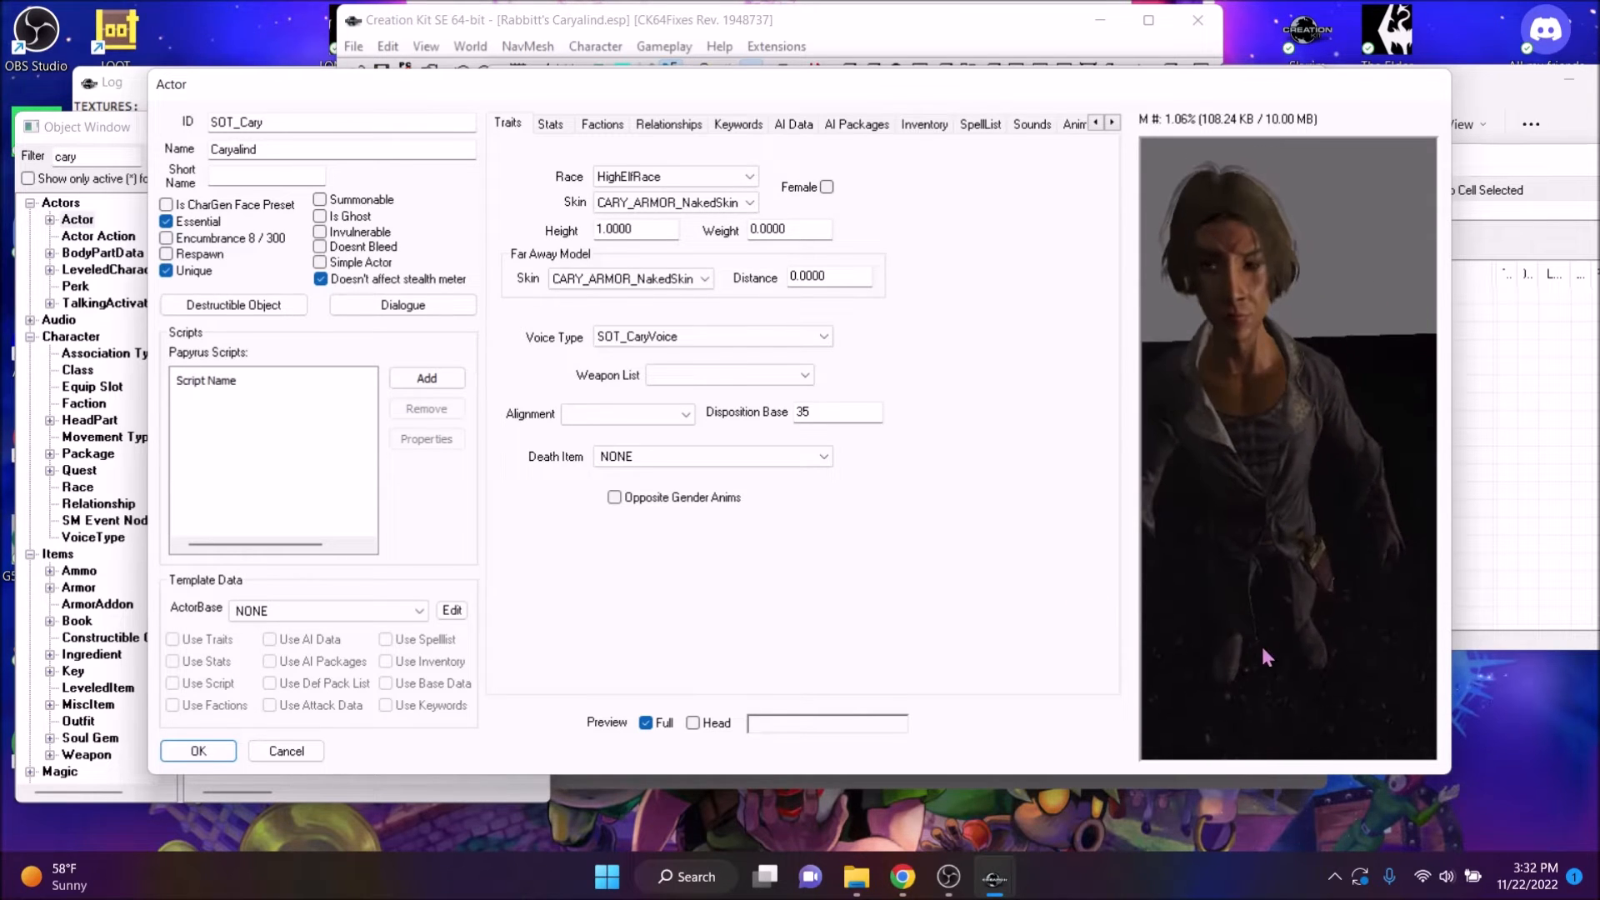
pyautogui.moveTo(1267, 247); pyautogui.dragTo(1363, 368, button='middle')
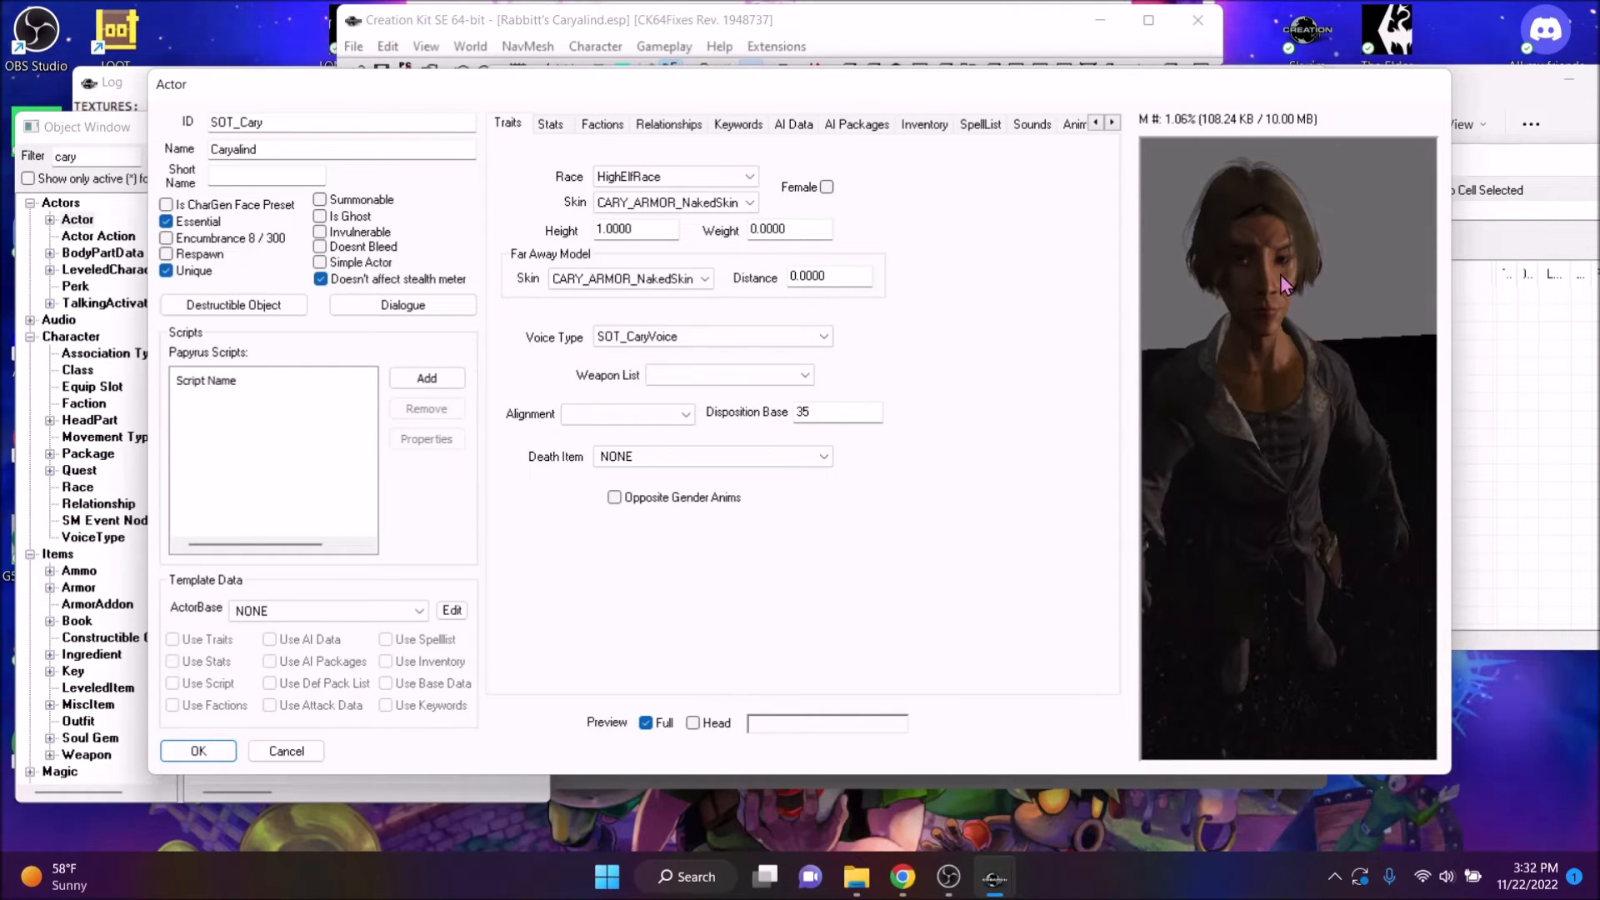
pyautogui.click(227, 752)
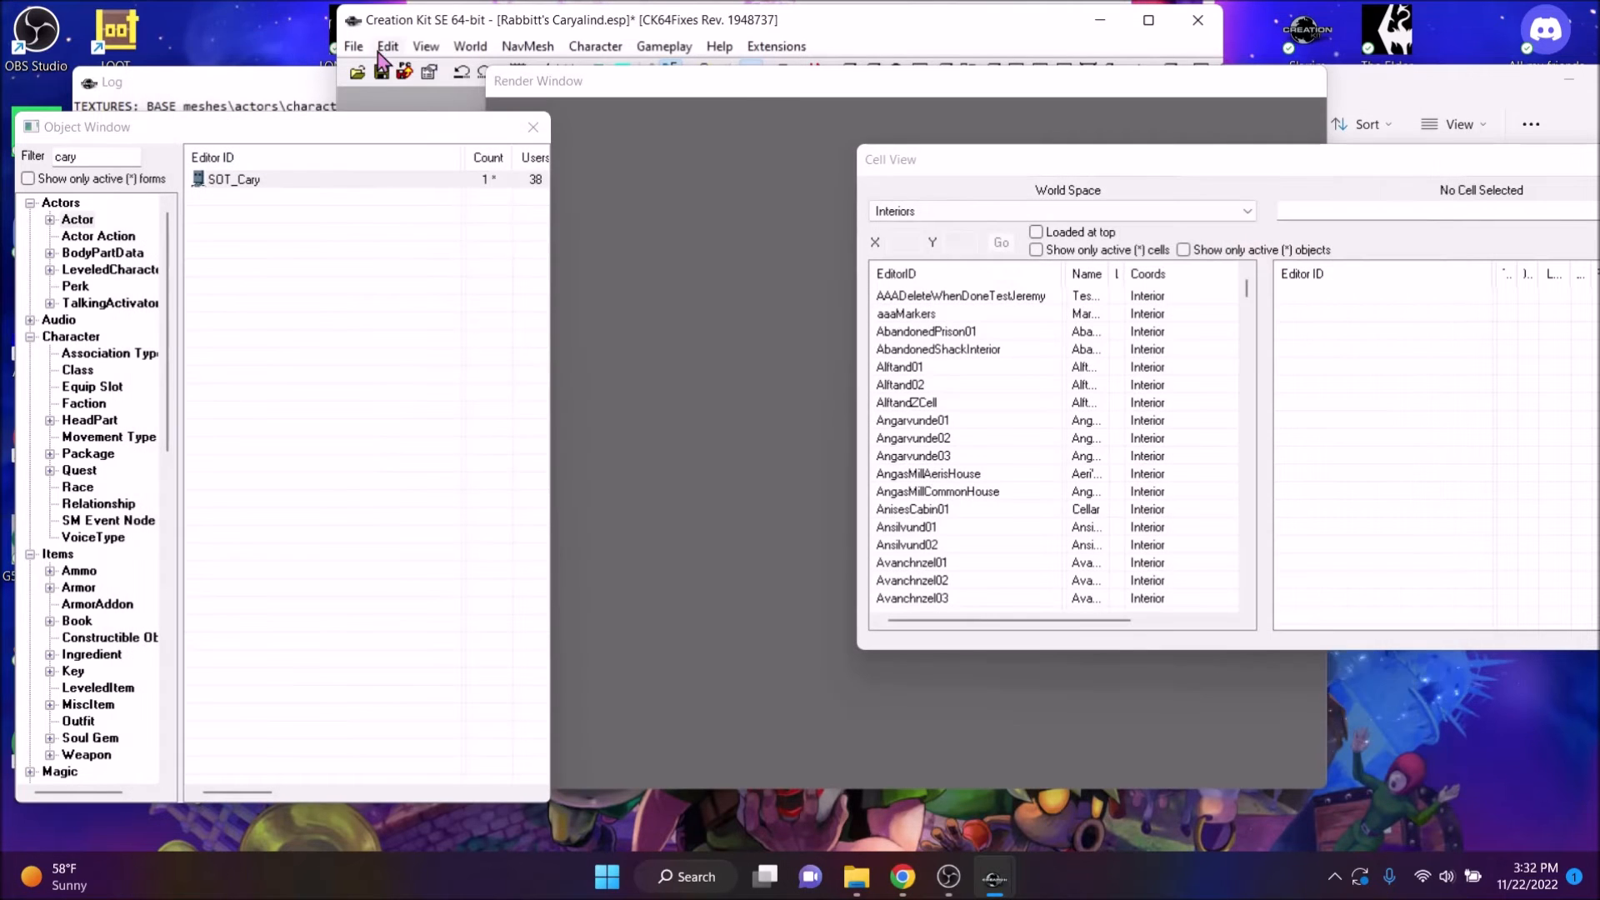
# List the texture sets that match the cary filter in the Object Window
pyautogui.scroll(-13, 152, 533)
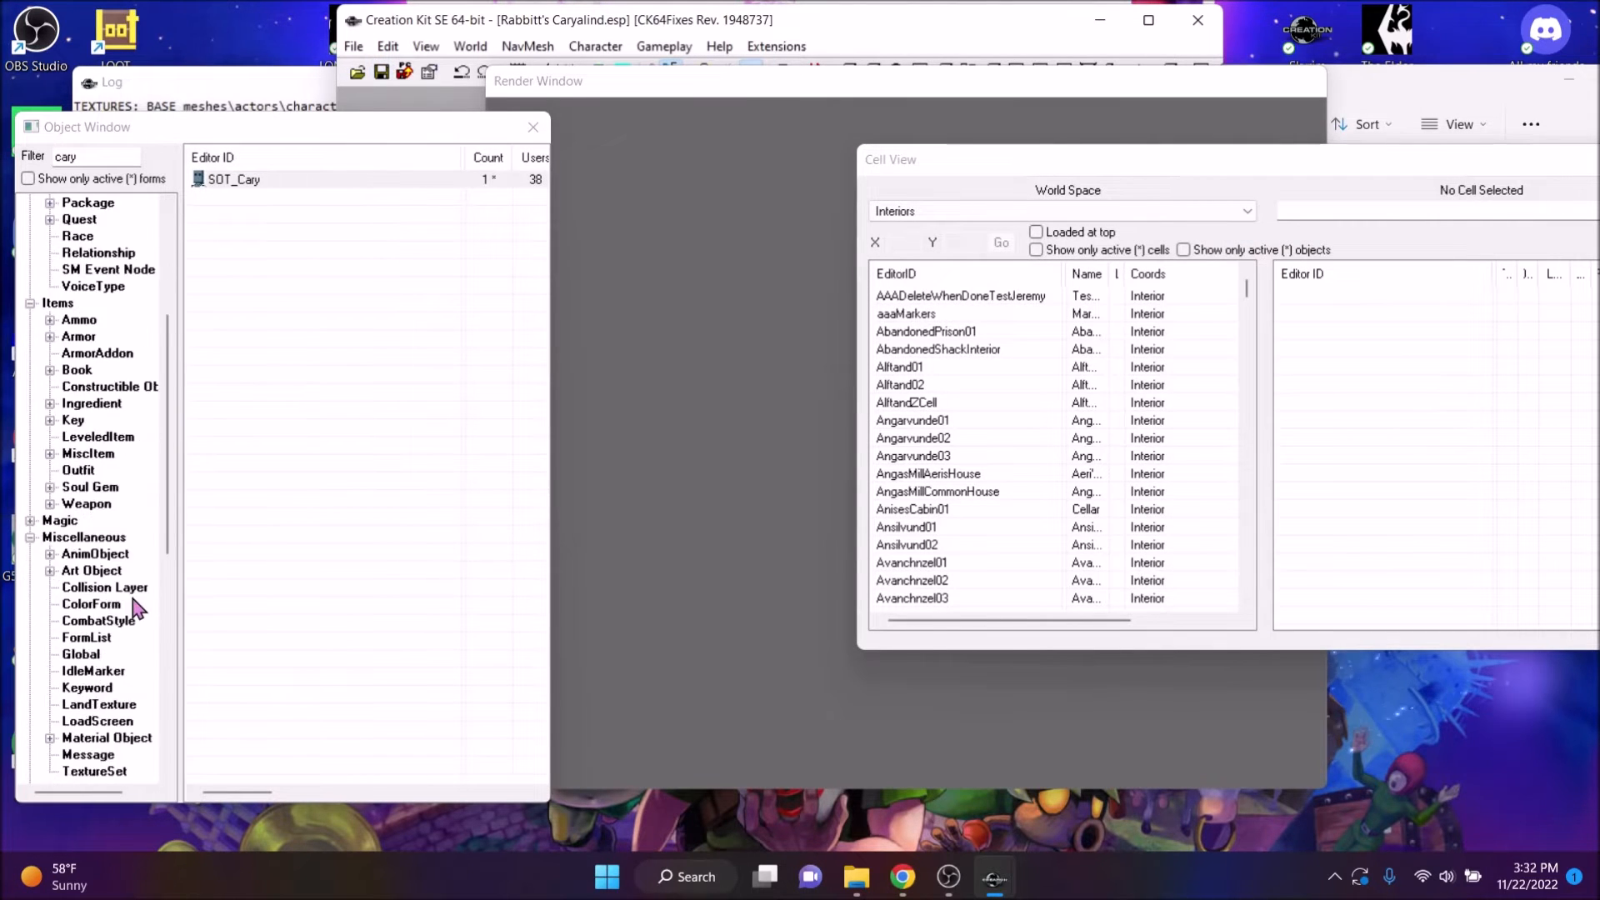
pyautogui.scroll(-2, 138, 634)
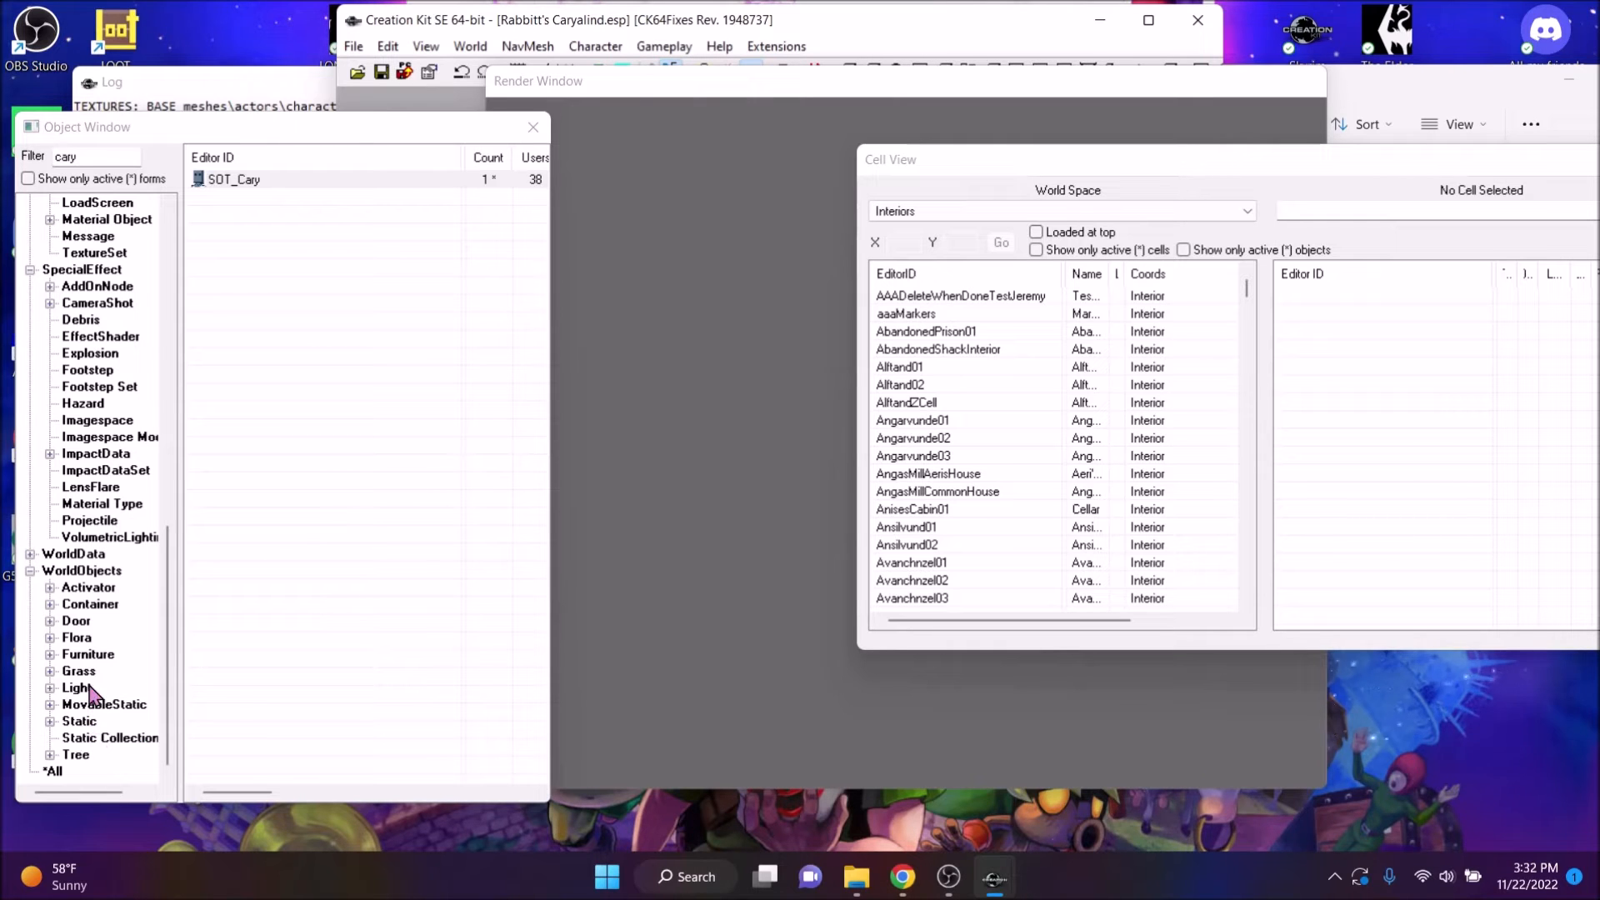
pyautogui.doubleClick(77, 571)
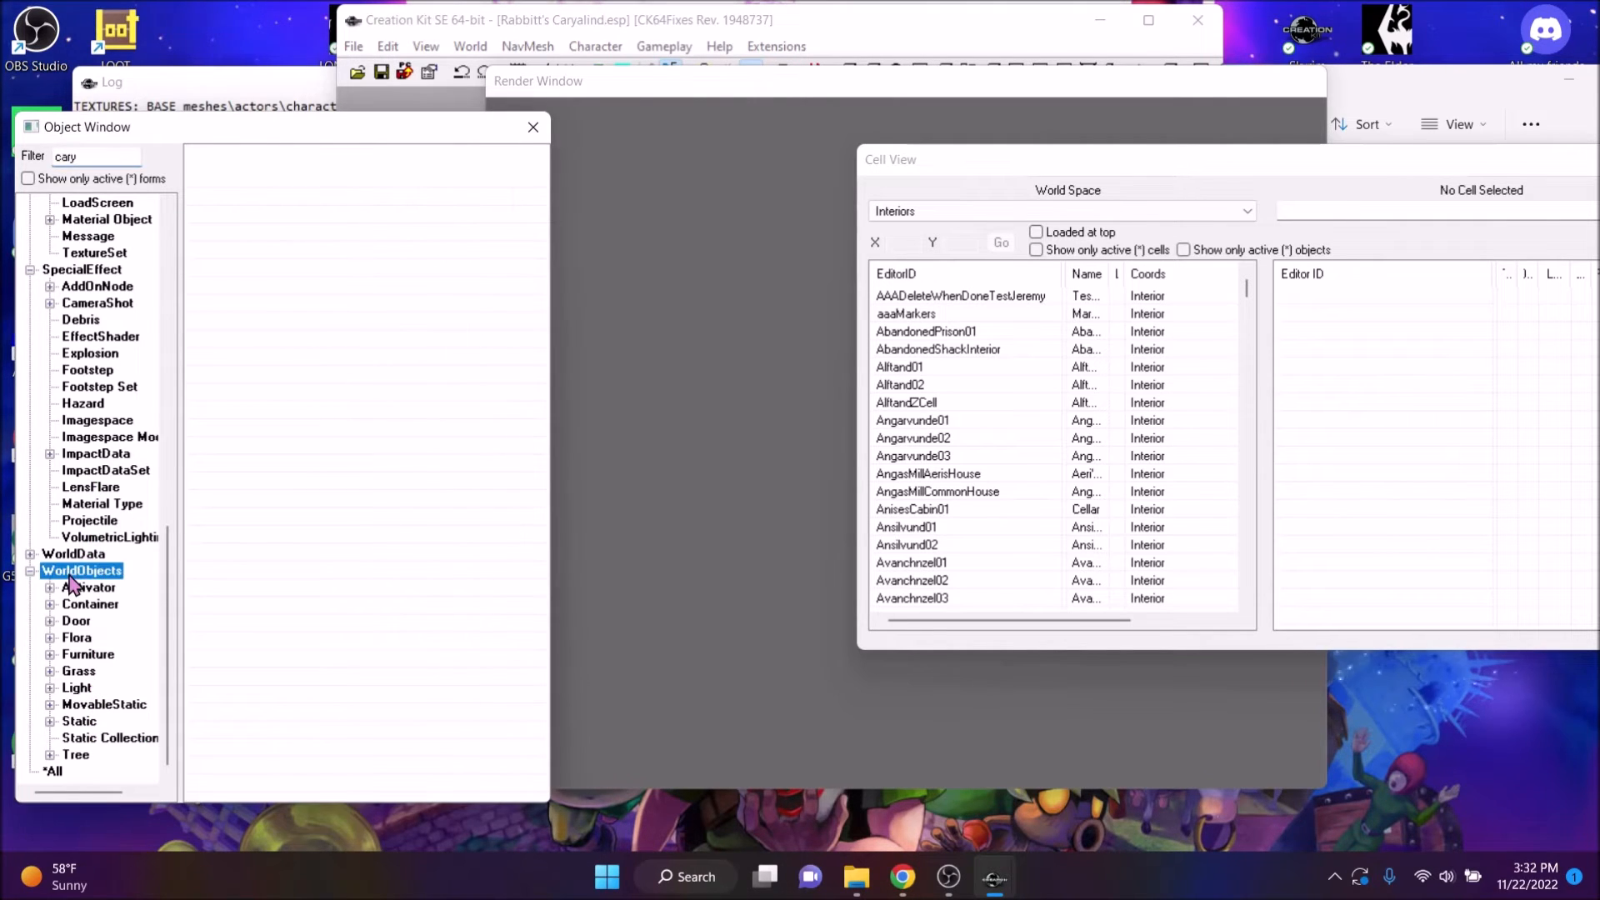
pyautogui.doubleClick(80, 754)
pyautogui.click(89, 536)
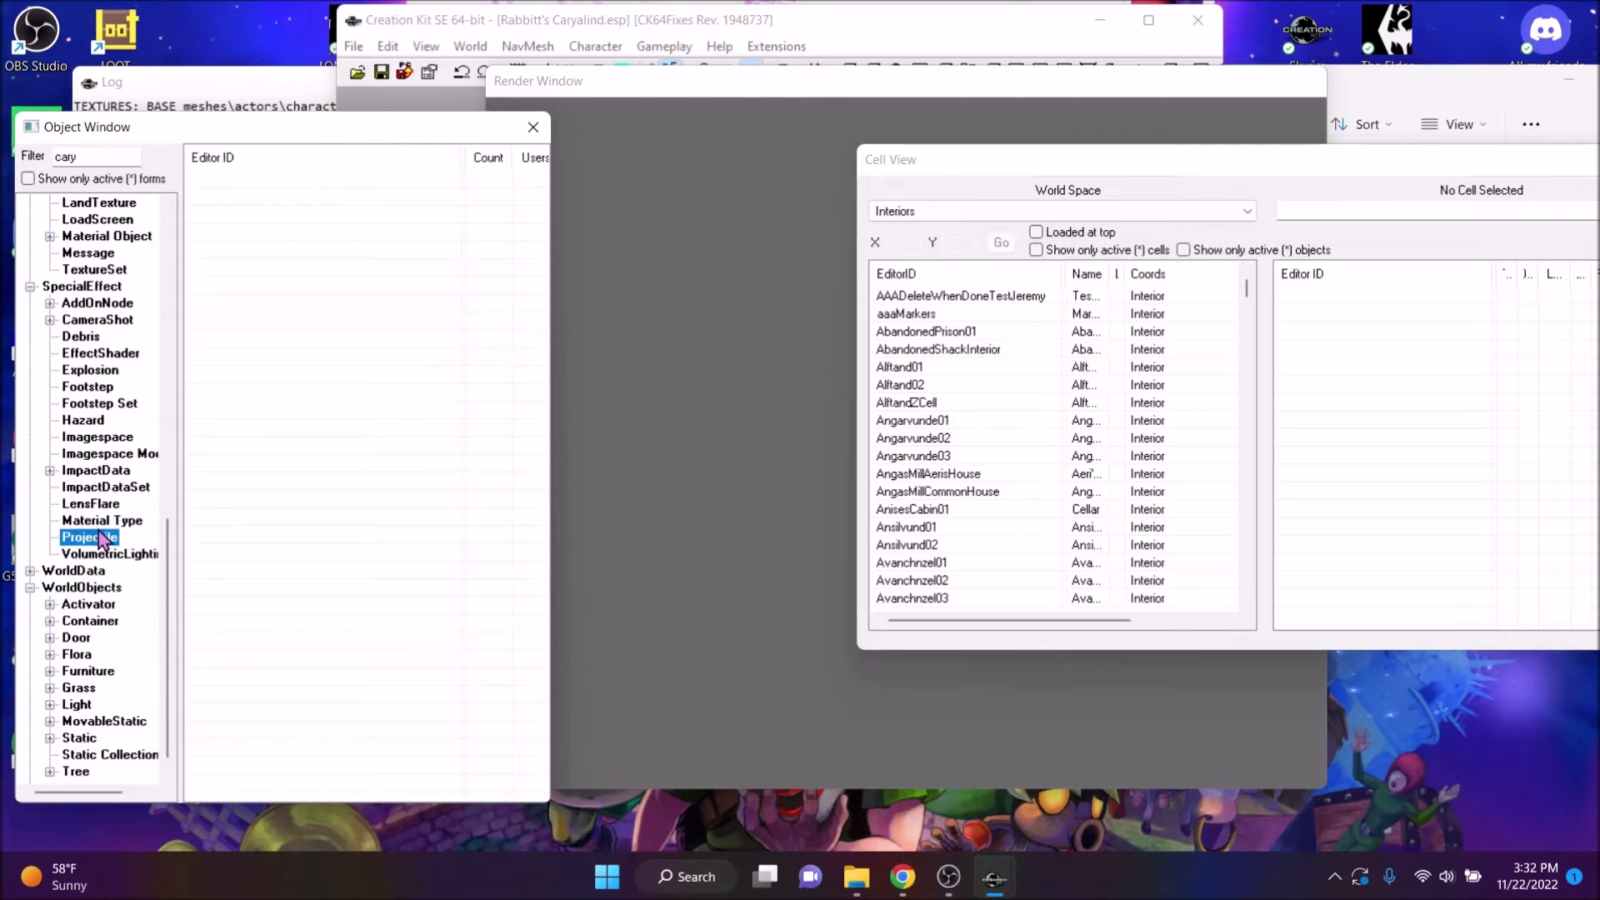
pyautogui.click(104, 453)
pyautogui.scroll(4, 89, 372)
pyautogui.click(93, 469)
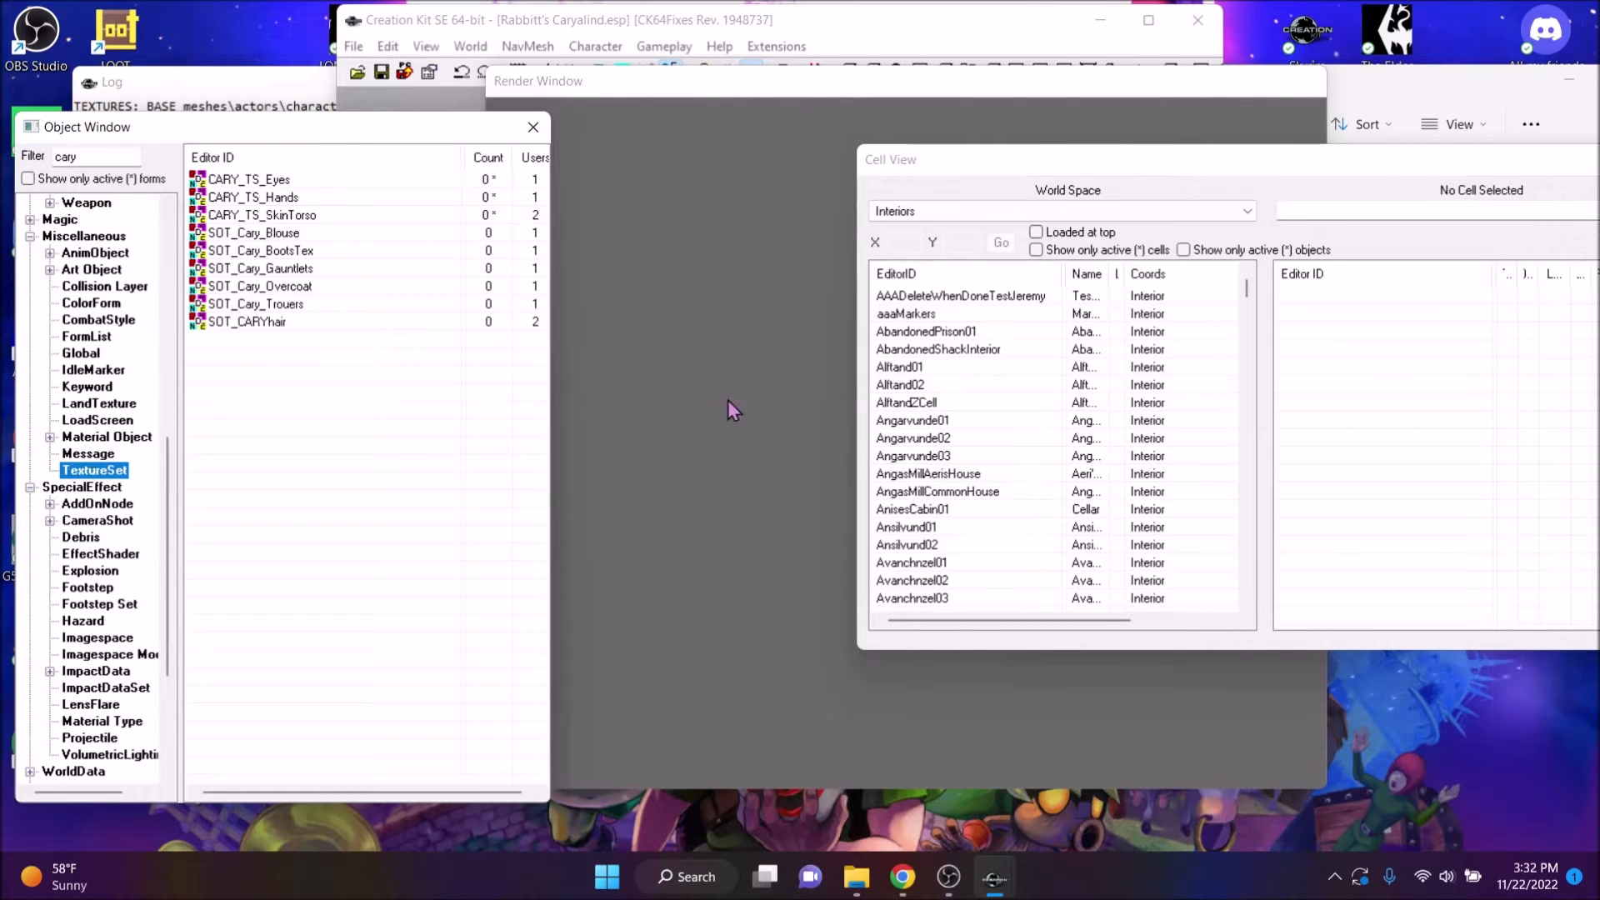
pyautogui.click(659, 471)
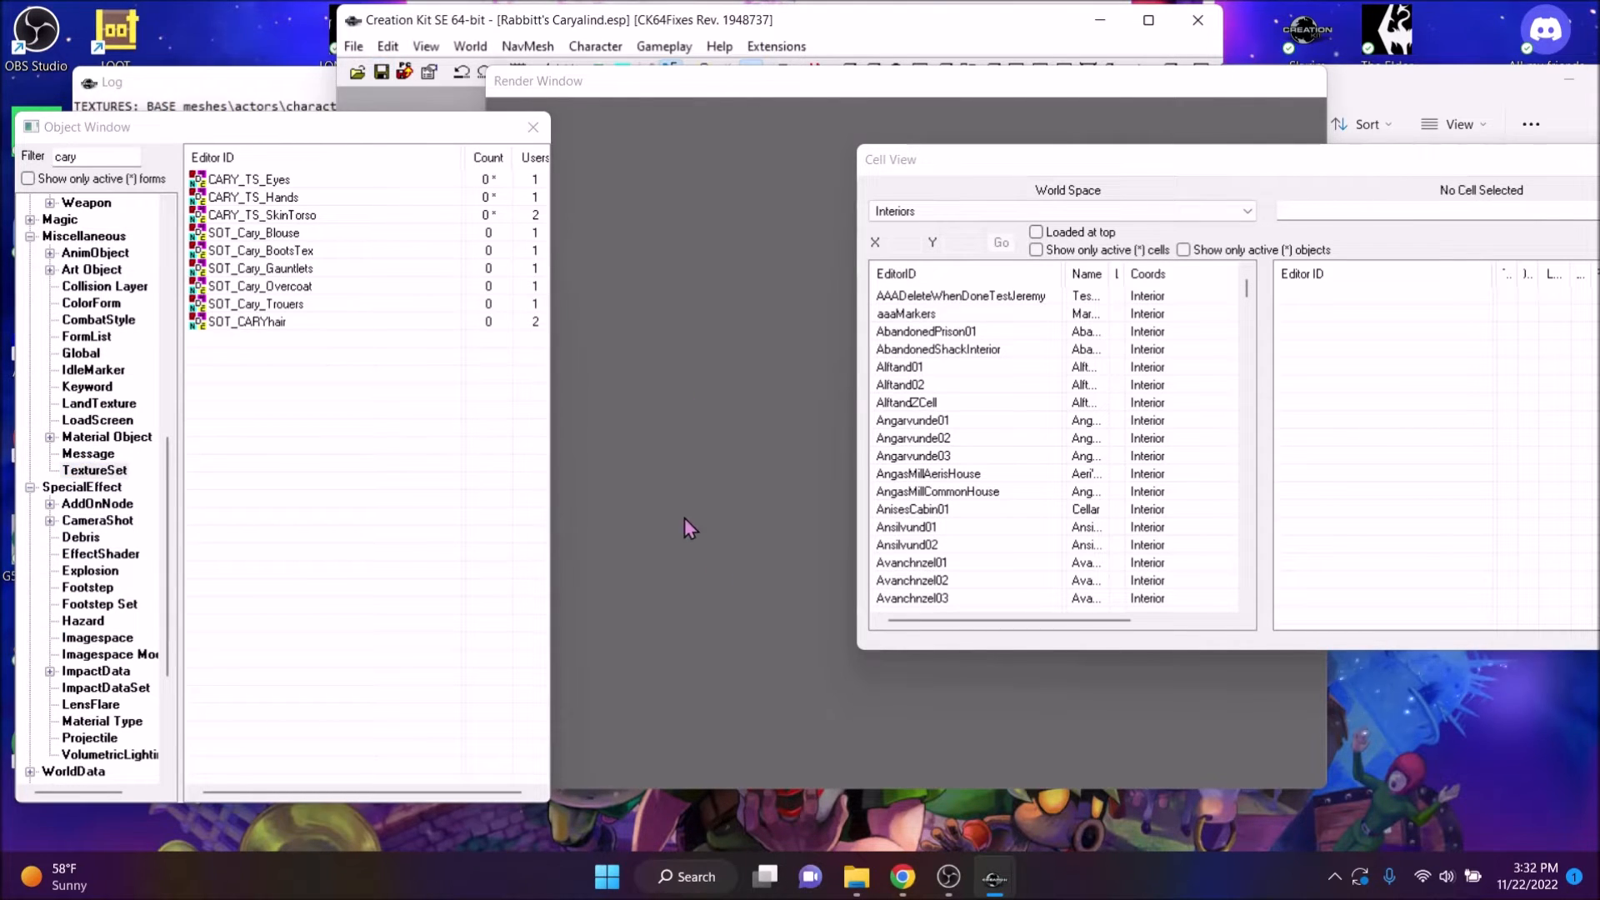
# Switch to File Explorer and open the Downloads folder
pyautogui.moveTo(857, 875)
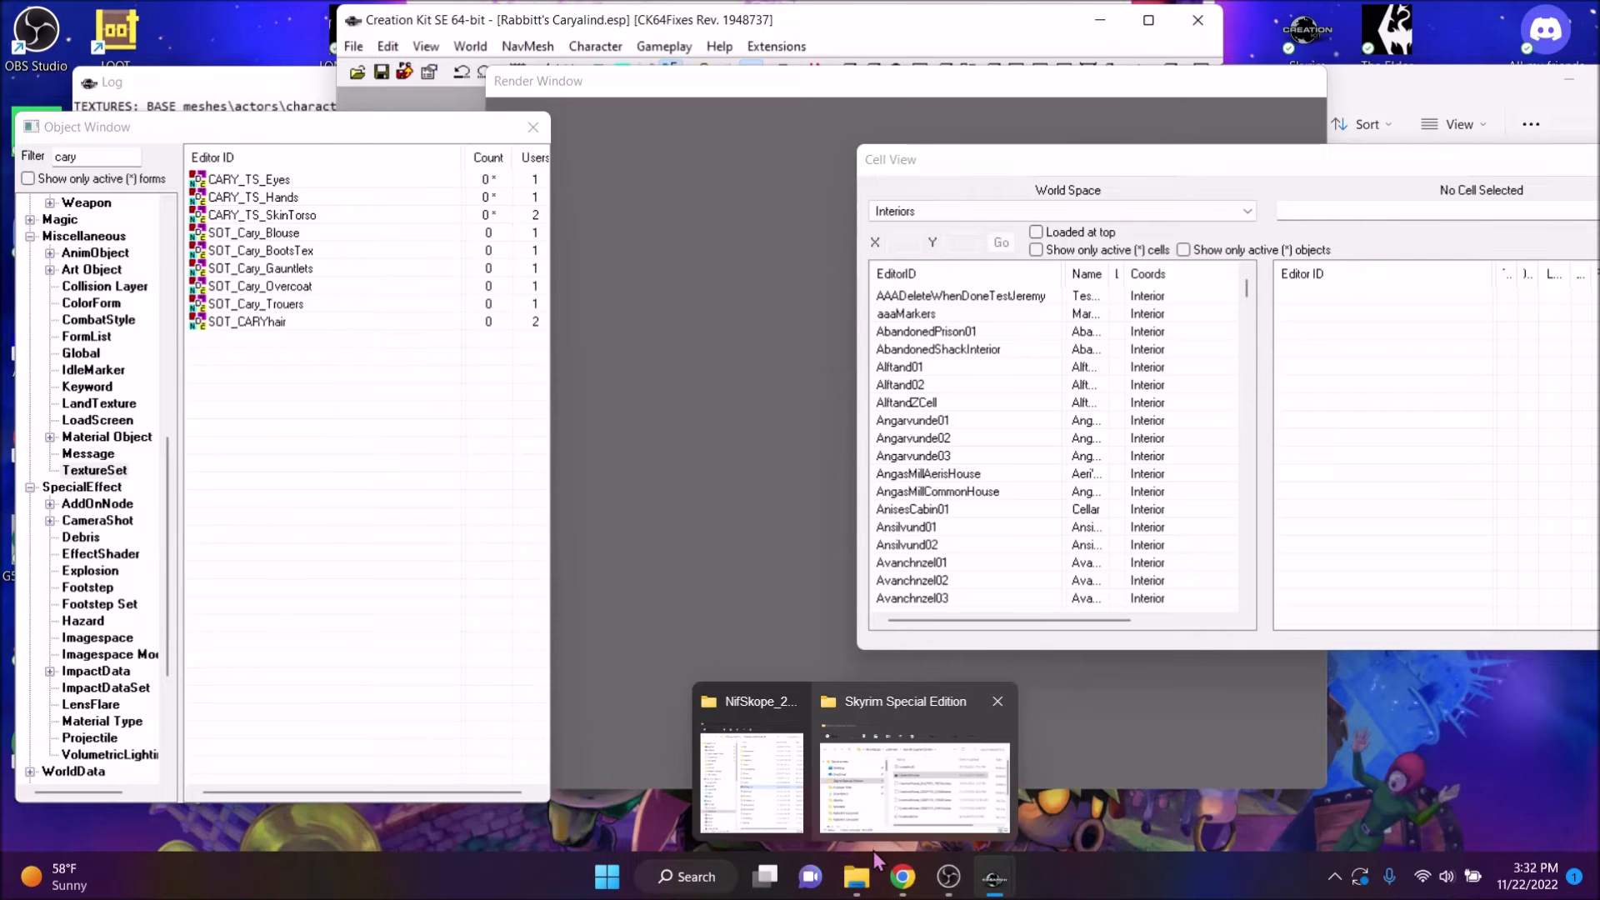
pyautogui.click(884, 828)
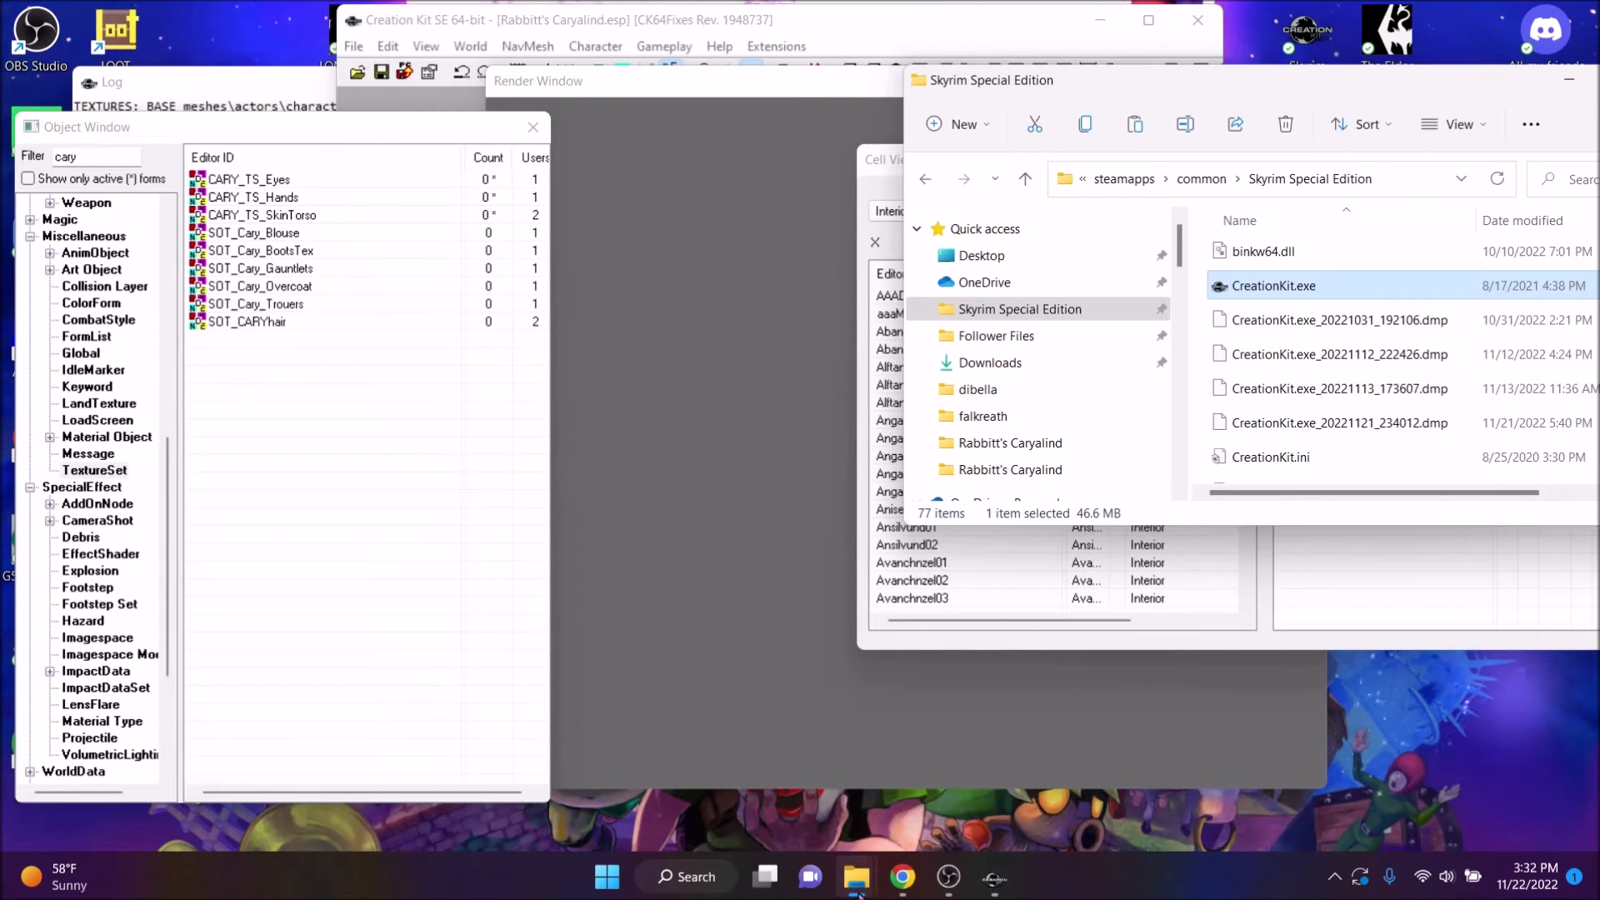
pyautogui.click(903, 876)
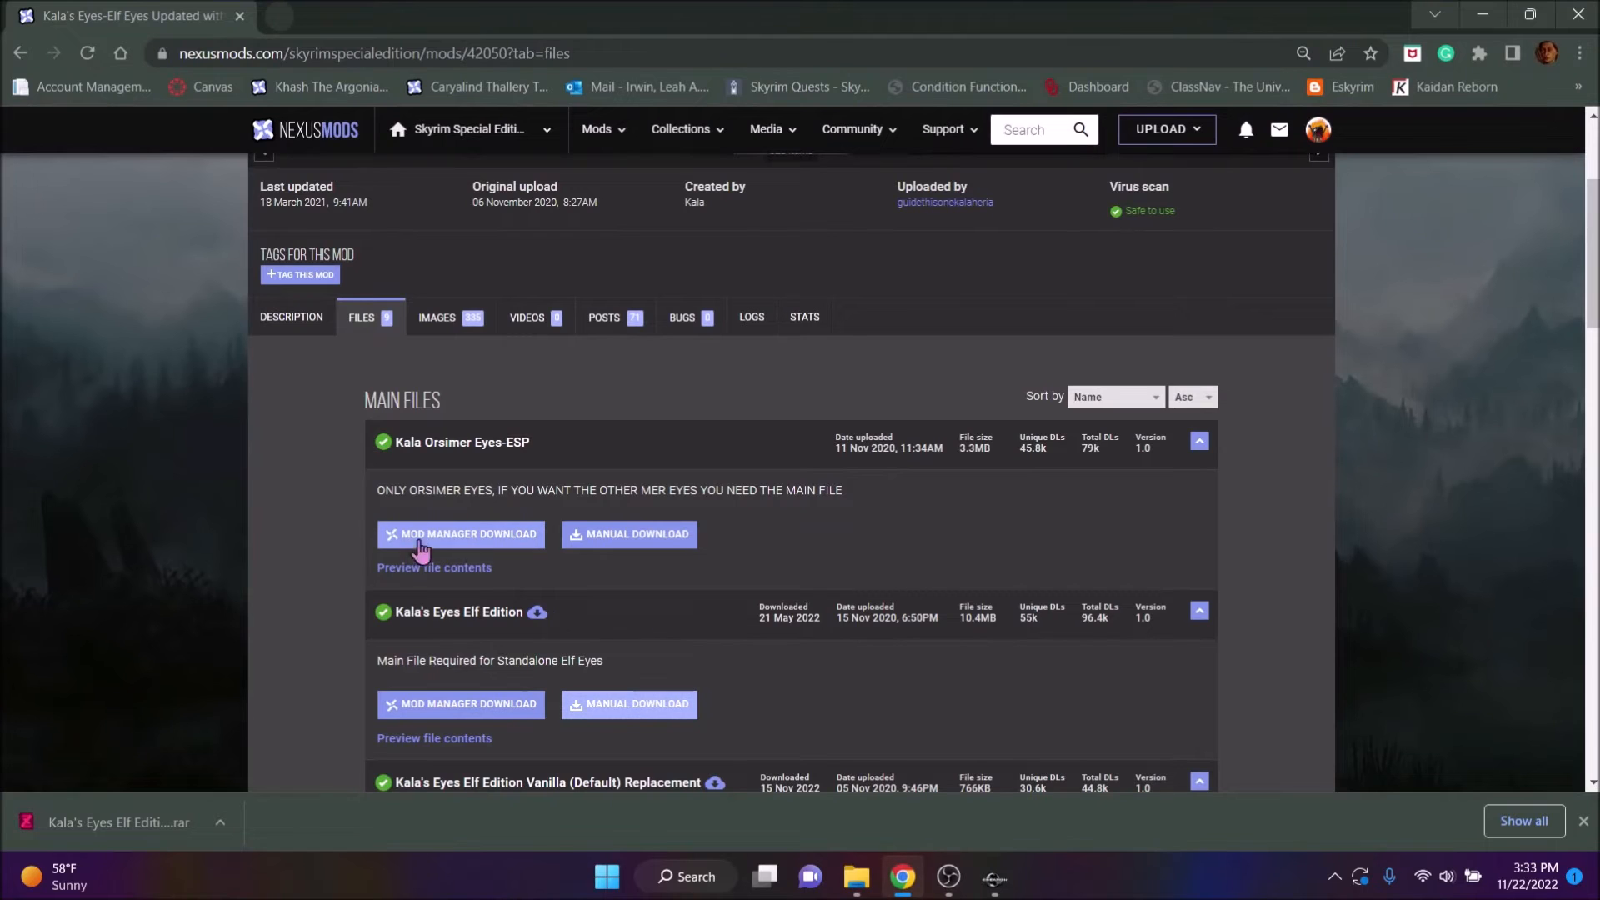
pyautogui.click(1483, 15)
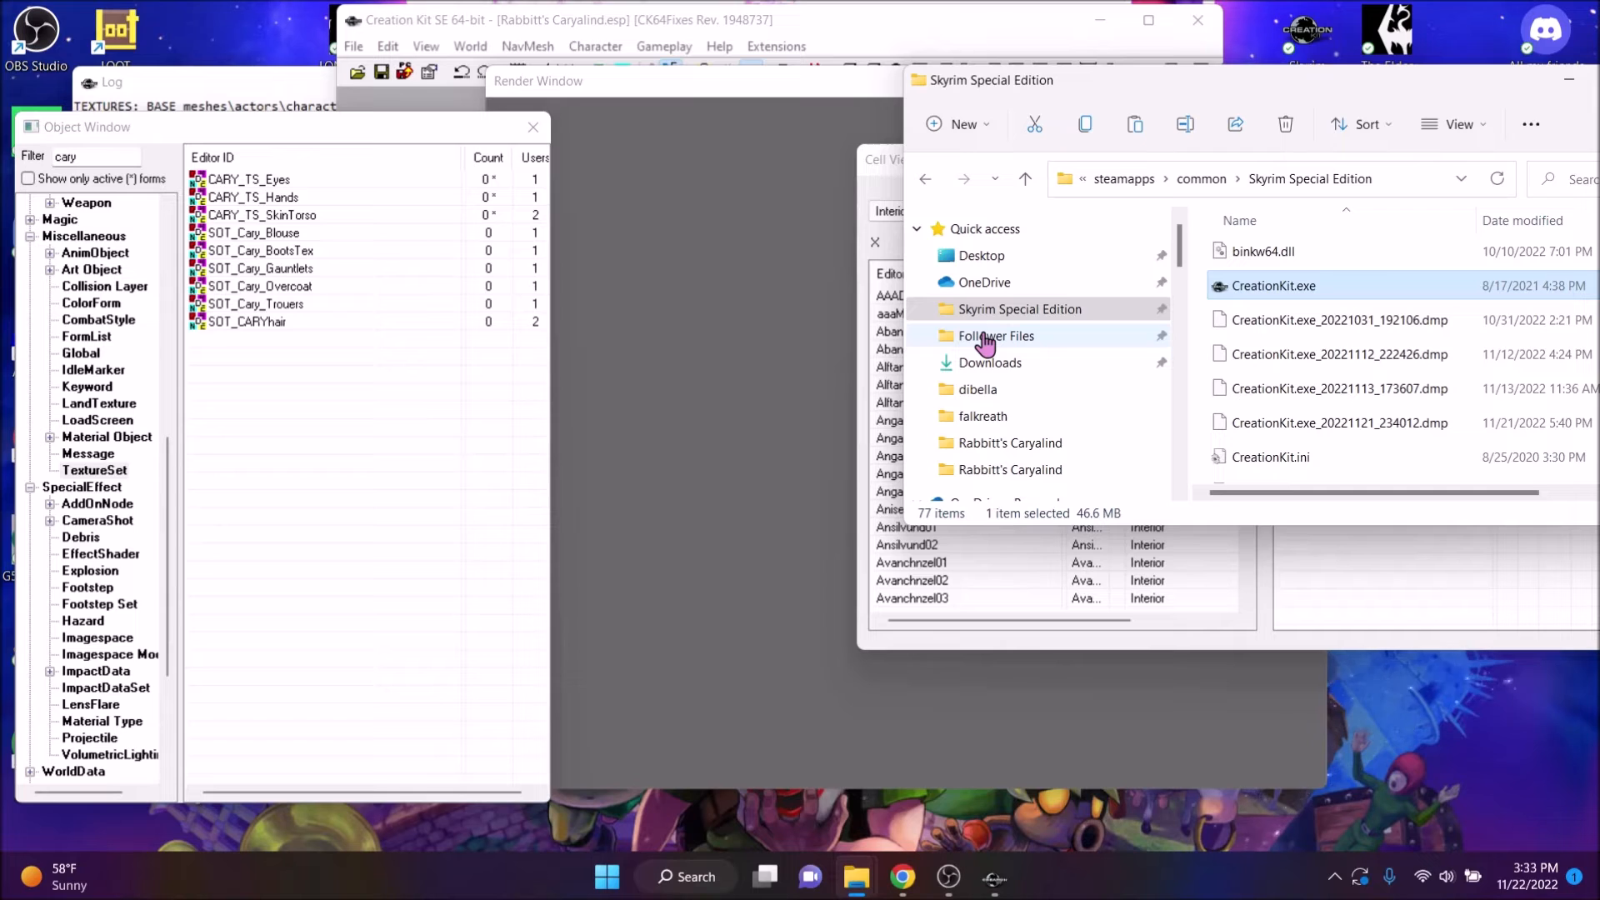
pyautogui.scroll(-3, 1000, 358)
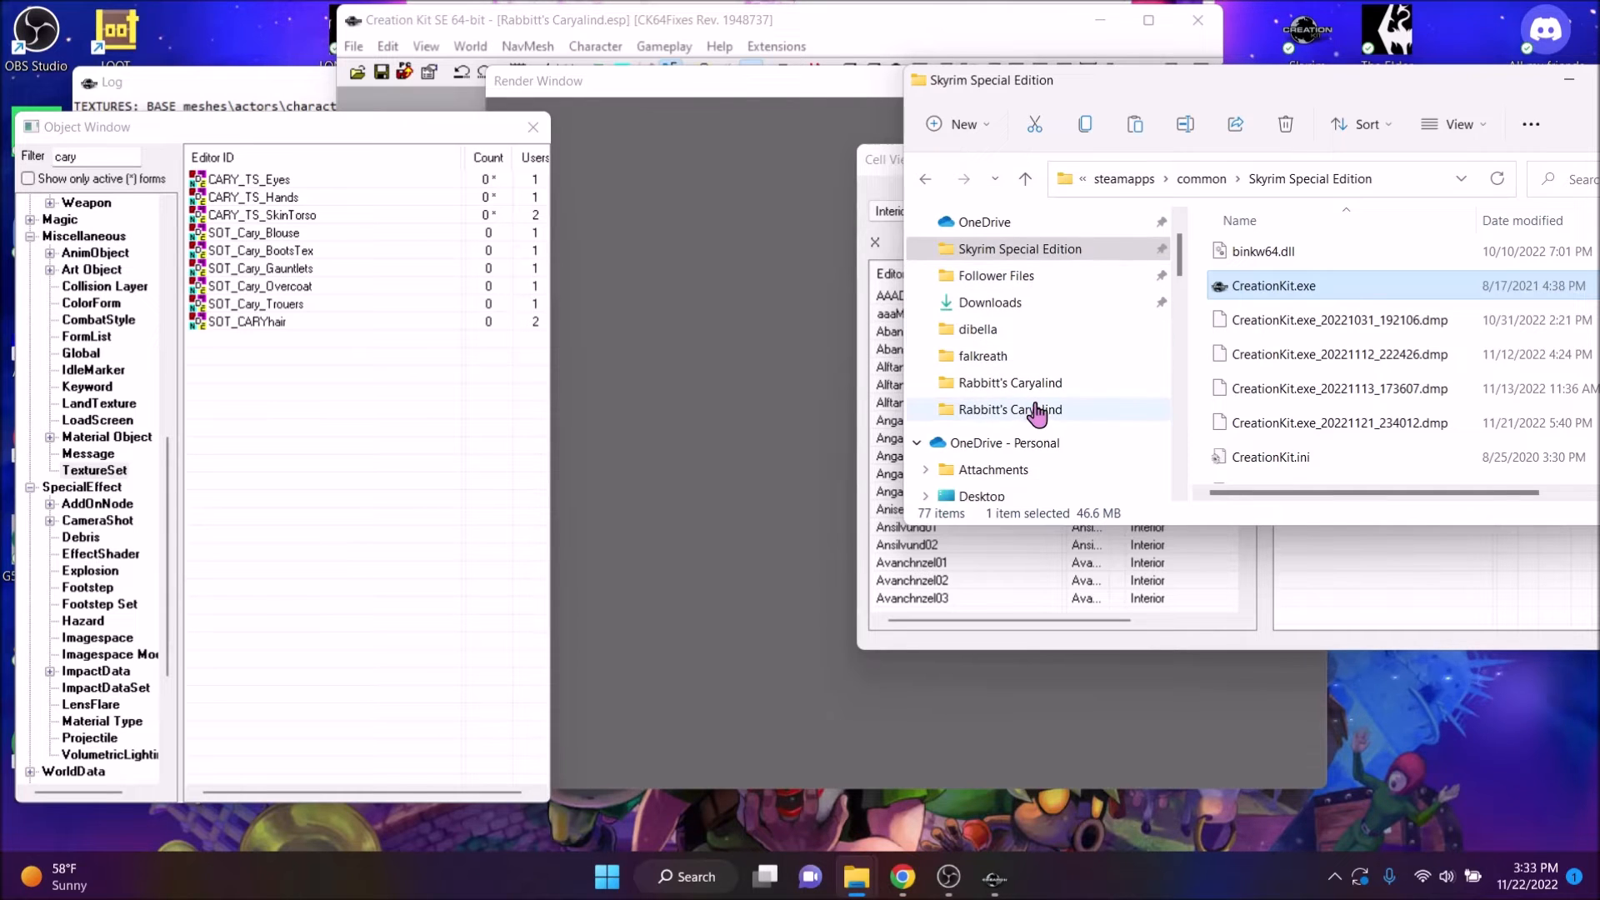
pyautogui.scroll(3, 1091, 417)
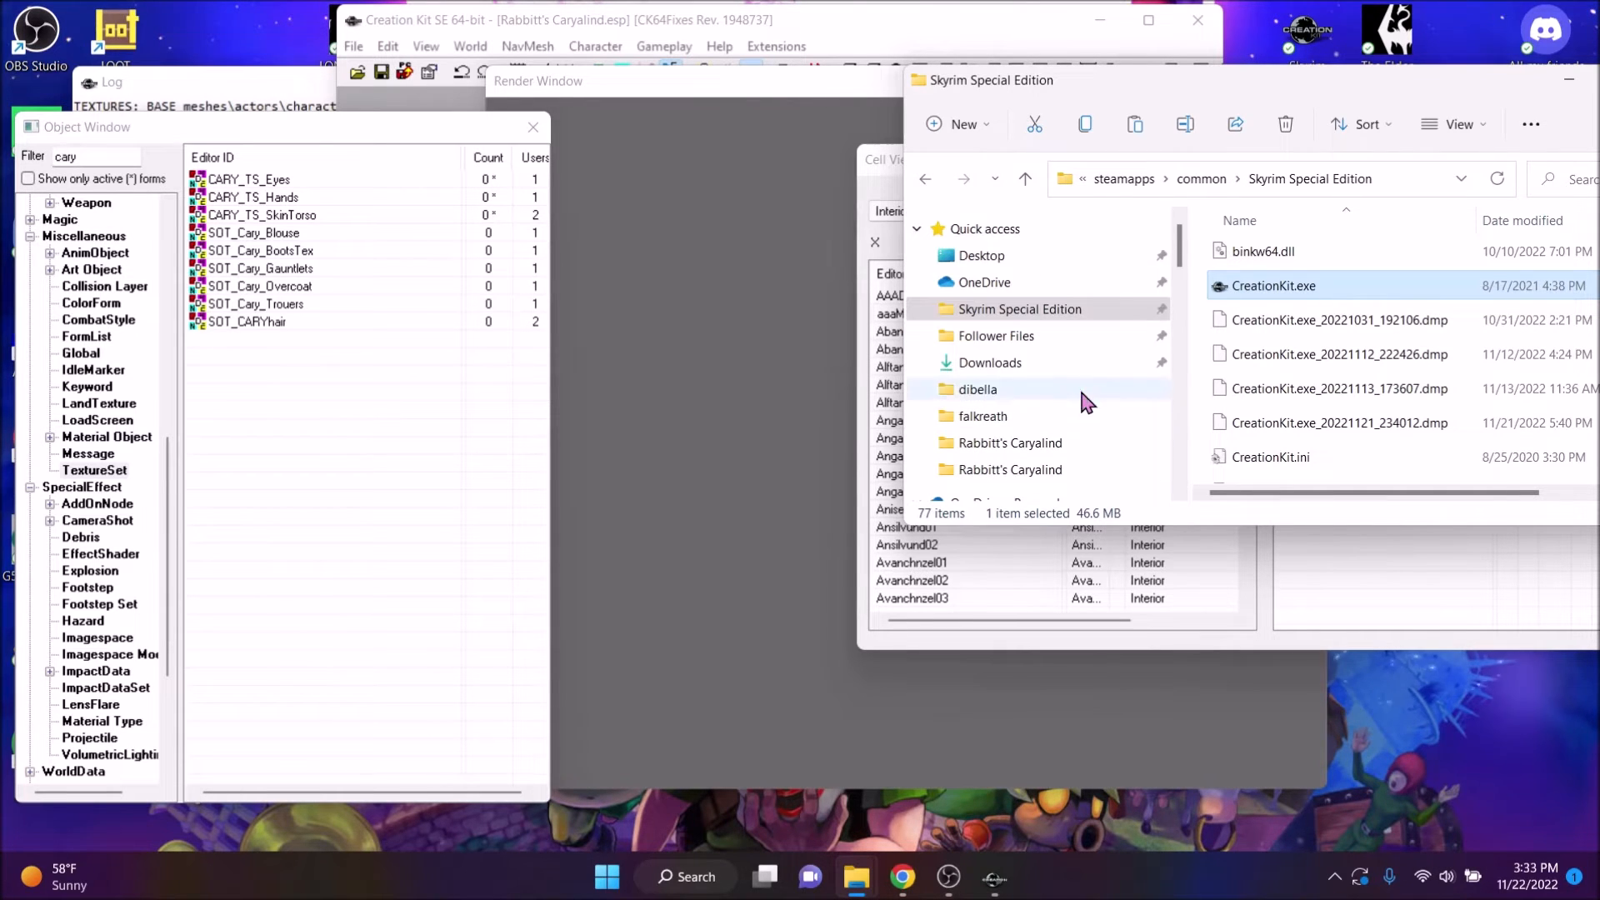
pyautogui.click(1009, 365)
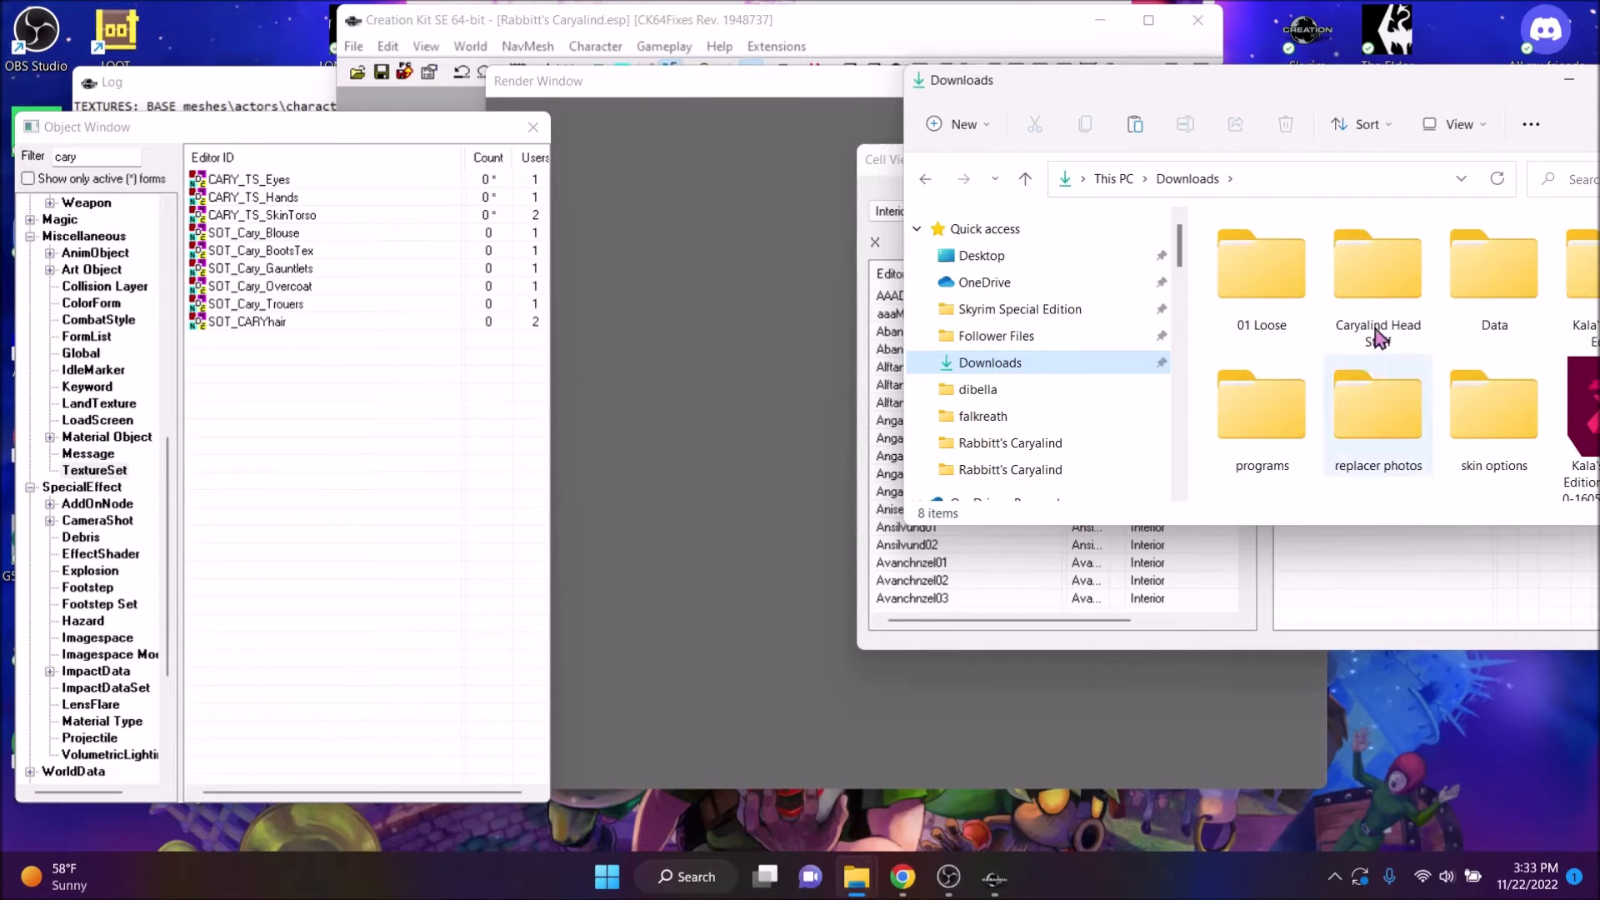
pyautogui.moveTo(1388, 88); pyautogui.dragTo(1051, 59)
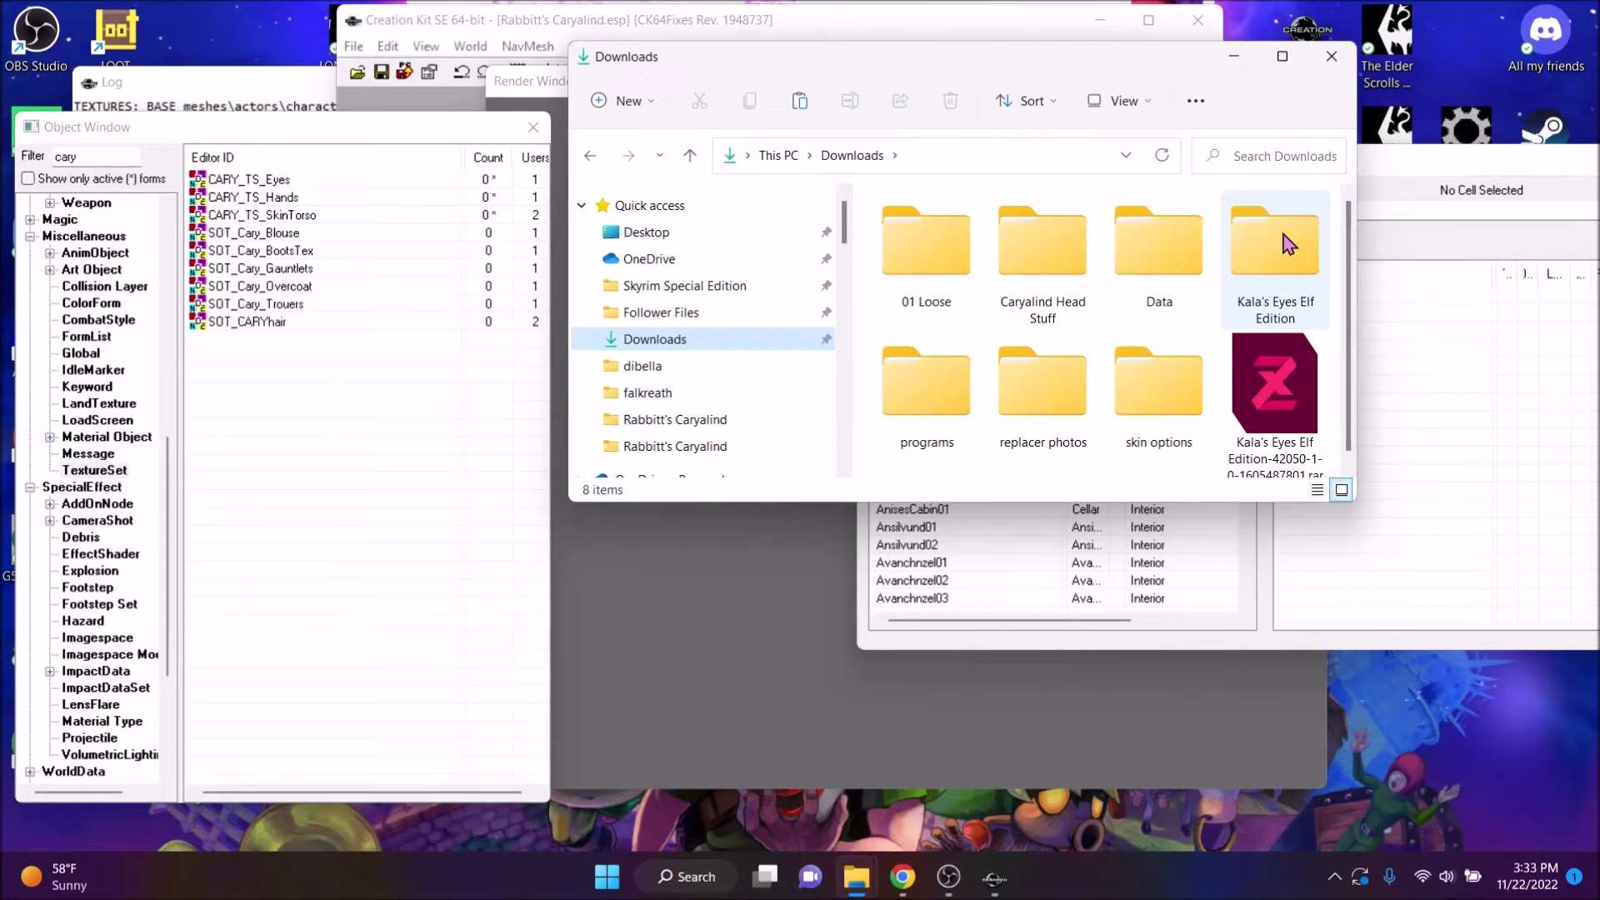
# Launch NifSkope.exe from the inner NifSkope_2_0_2018-02-22-x64 folder inside the programs folder
pyautogui.scroll(-1, 1062, 333)
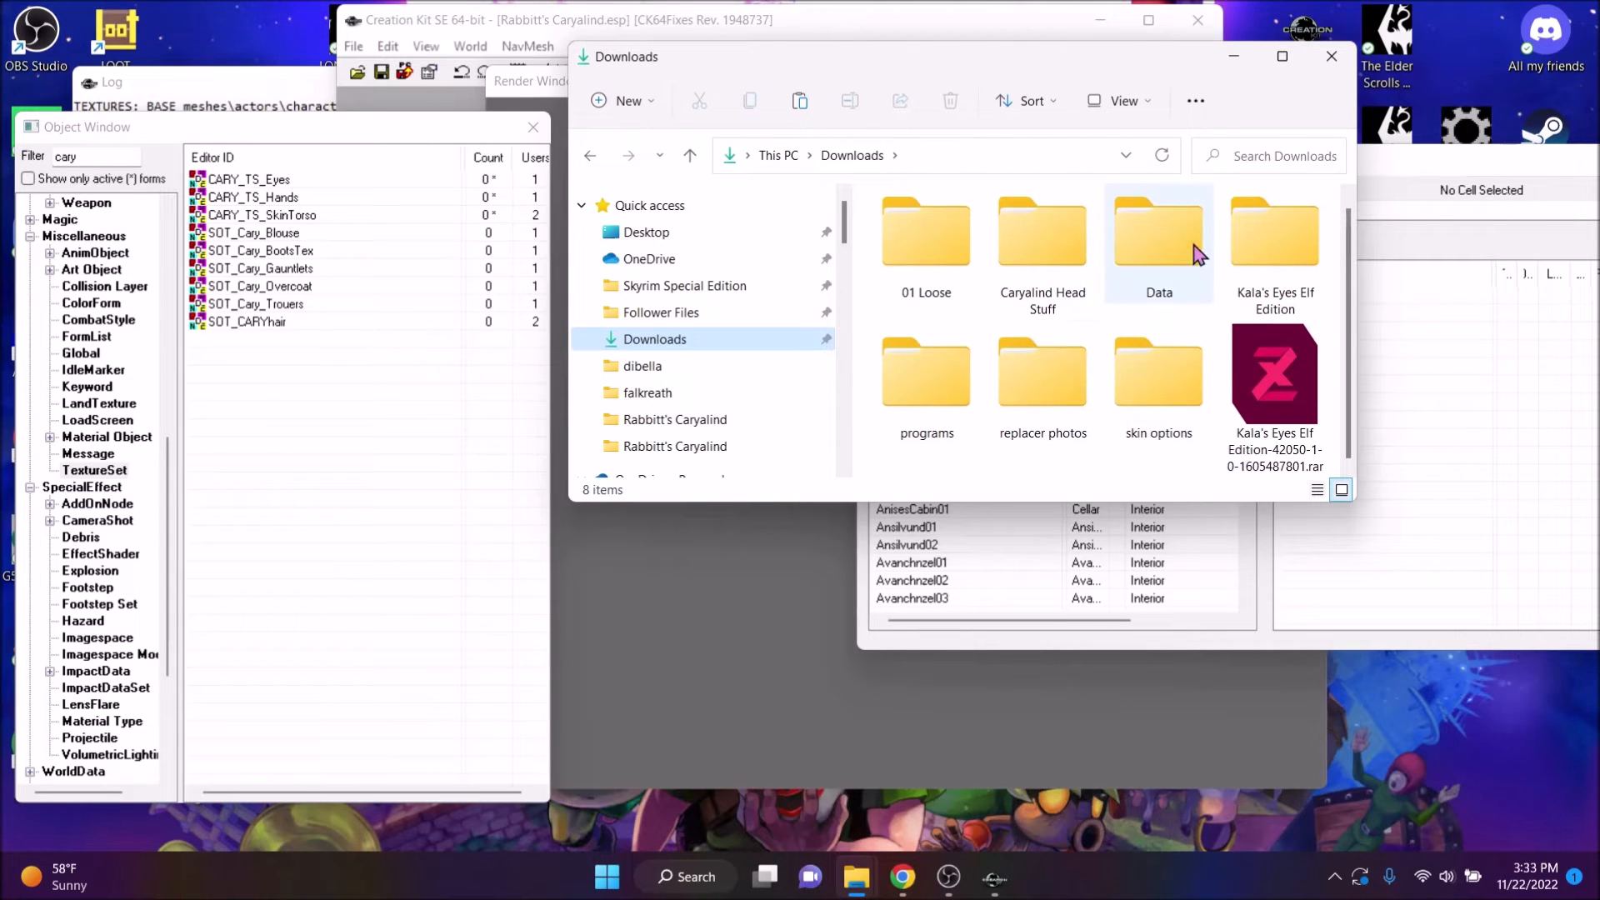
pyautogui.doubleClick(942, 375)
pyautogui.scroll(-2, 1000, 346)
pyautogui.scroll(1, 971, 275)
pyautogui.doubleClick(981, 297)
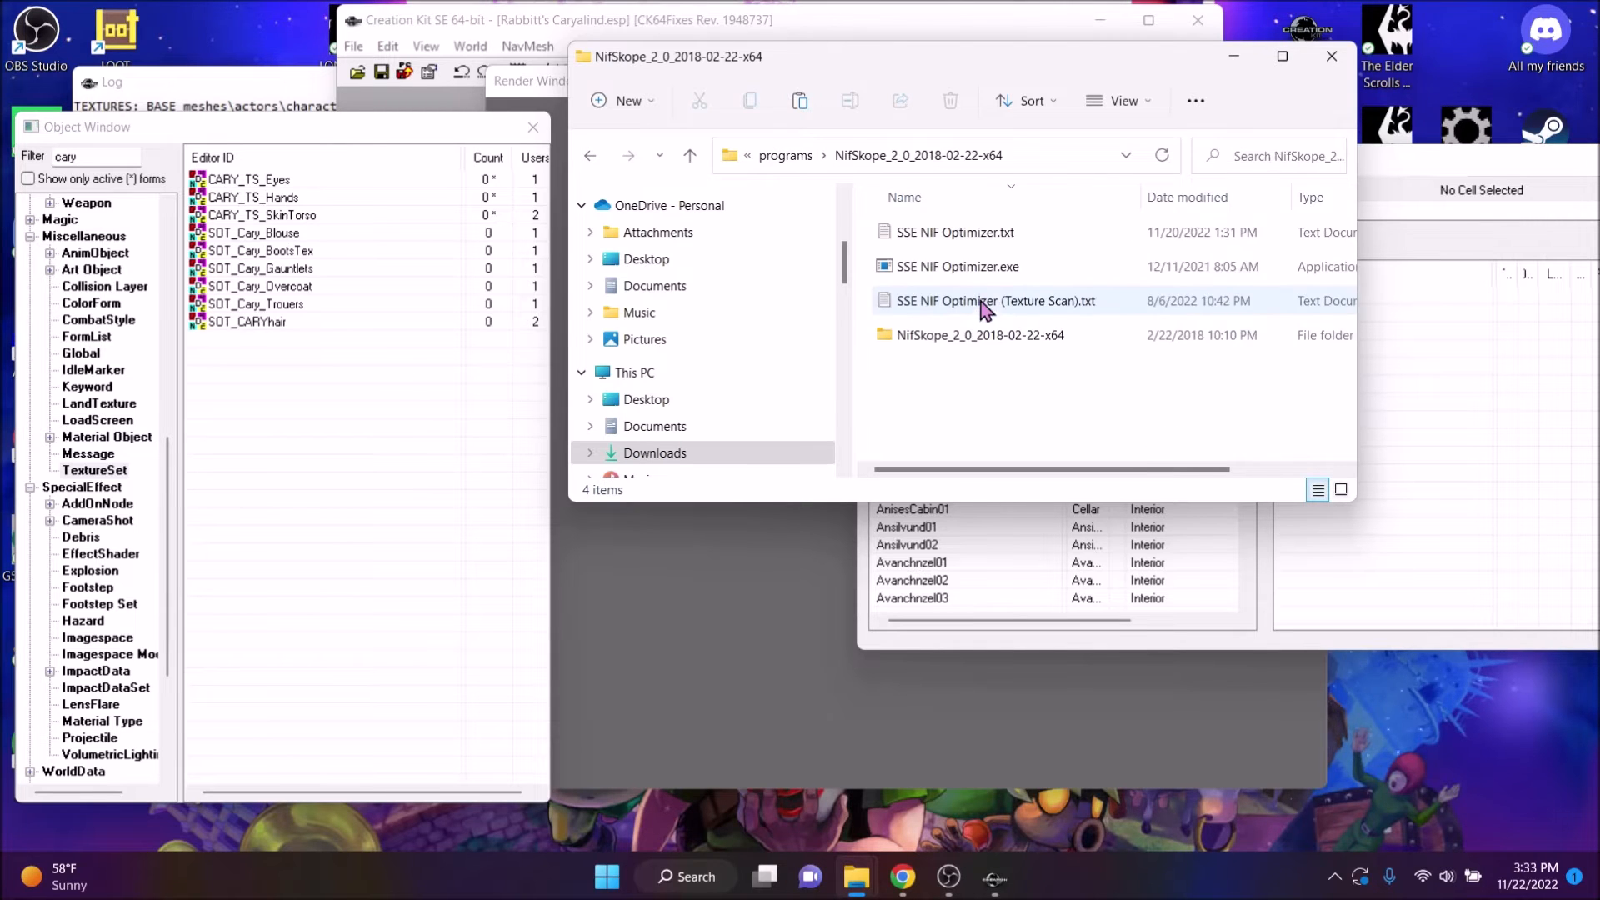
pyautogui.click(975, 340)
pyautogui.doubleClick(972, 338)
pyautogui.scroll(-2, 1042, 333)
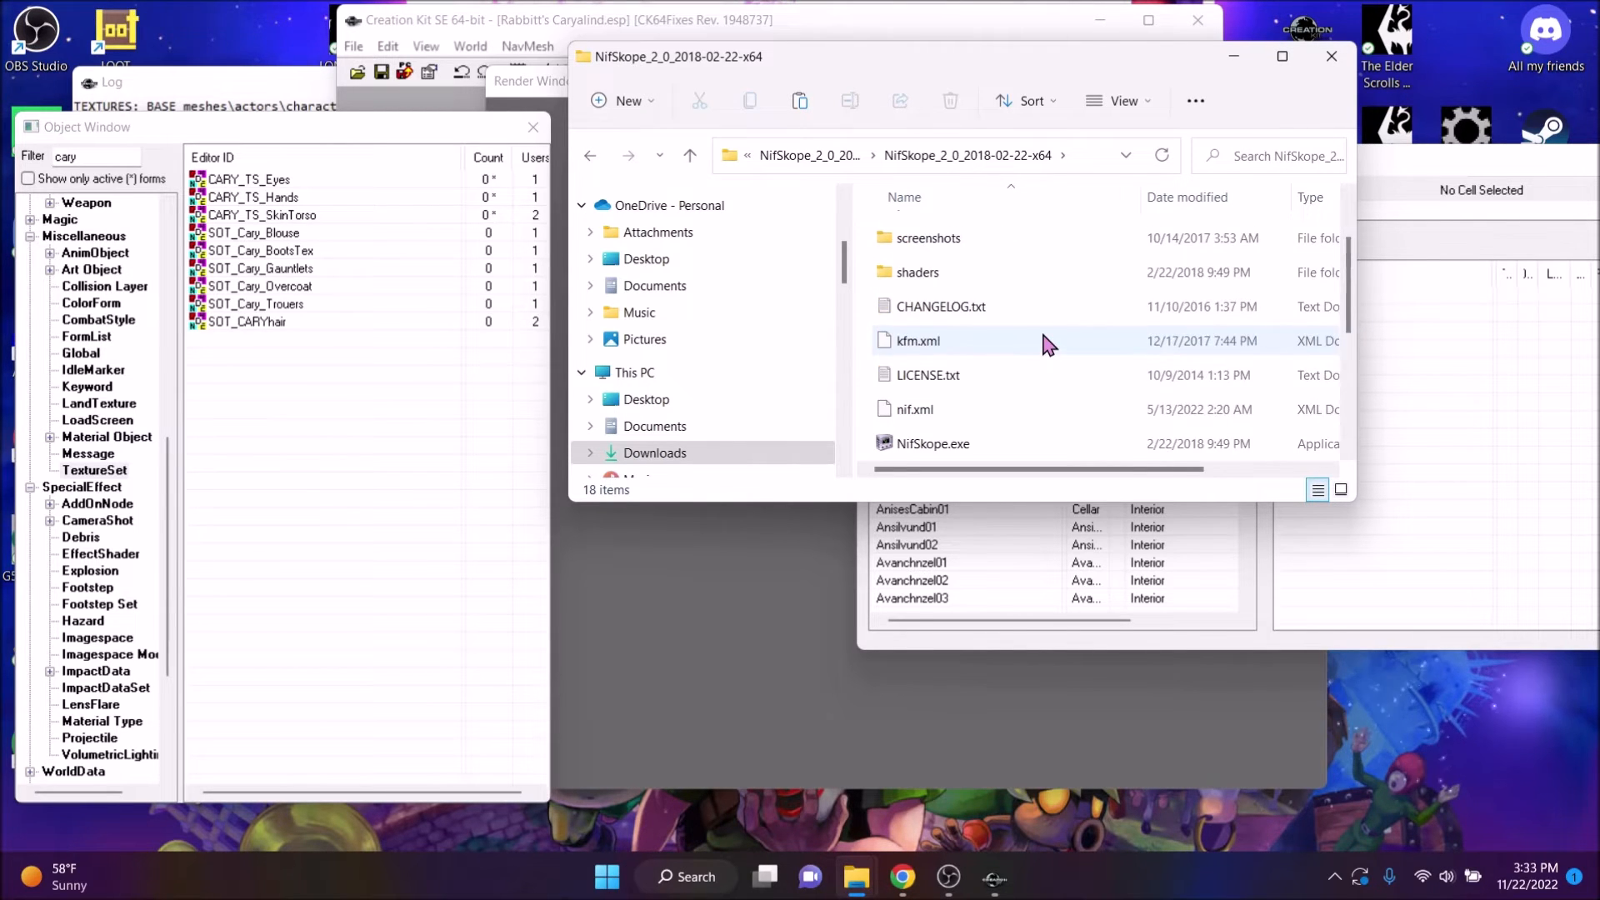
pyautogui.click(990, 344)
pyautogui.doubleClick(933, 340)
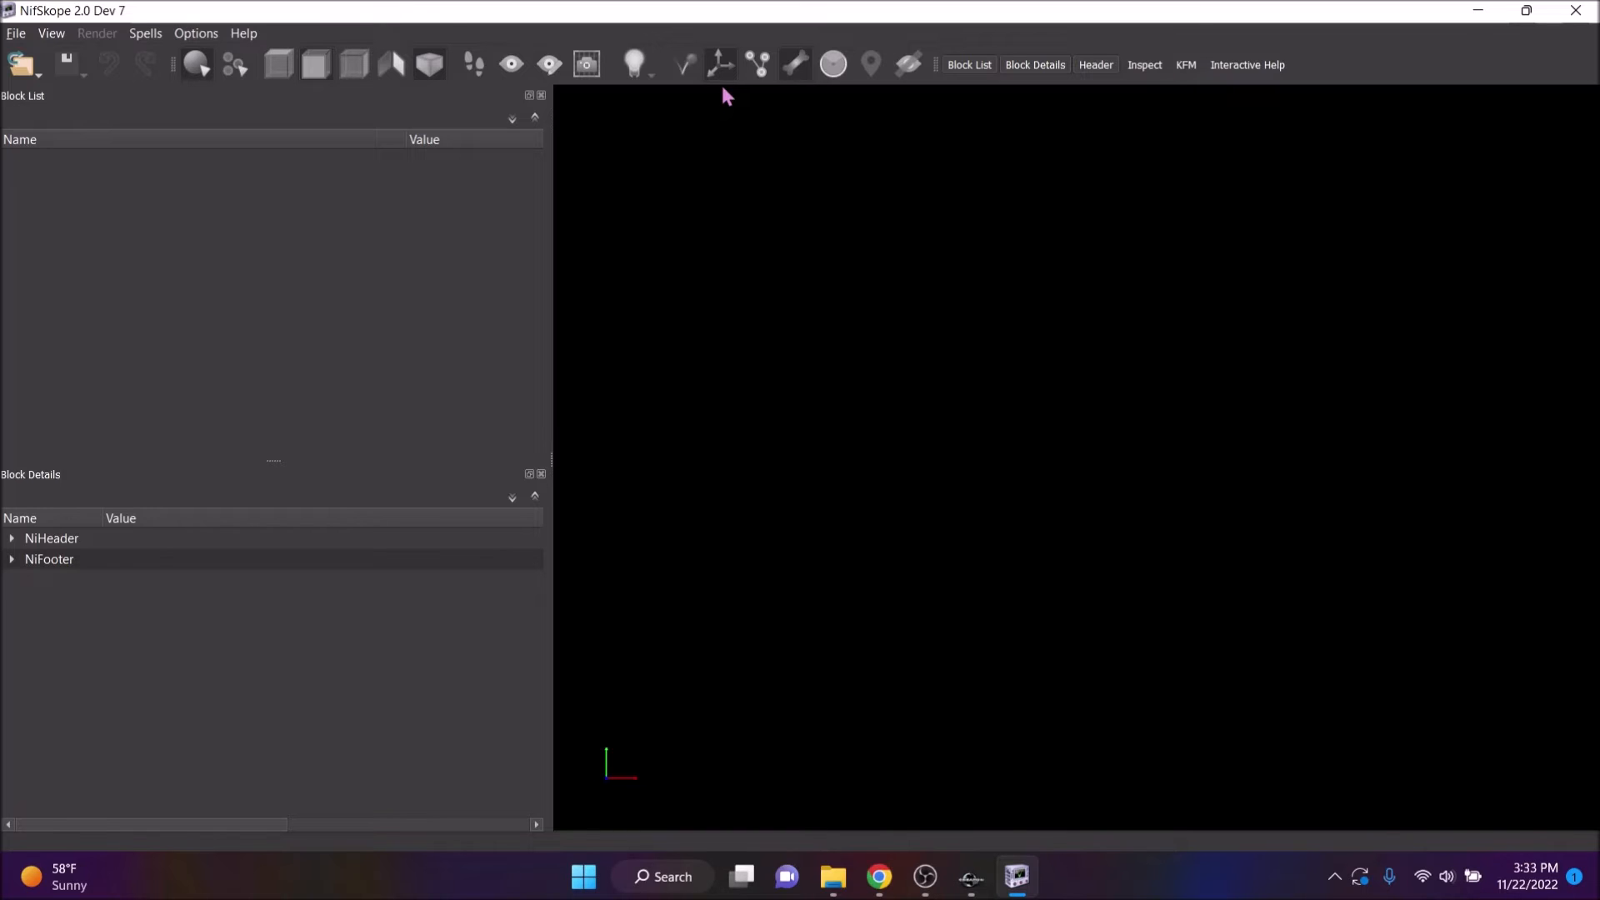
# Open Caryalind HPH .nif from the Rabbitt's Caryalind meshes folder in NifSkope and view the head up close
pyautogui.click(23, 67)
pyautogui.click(37, 97)
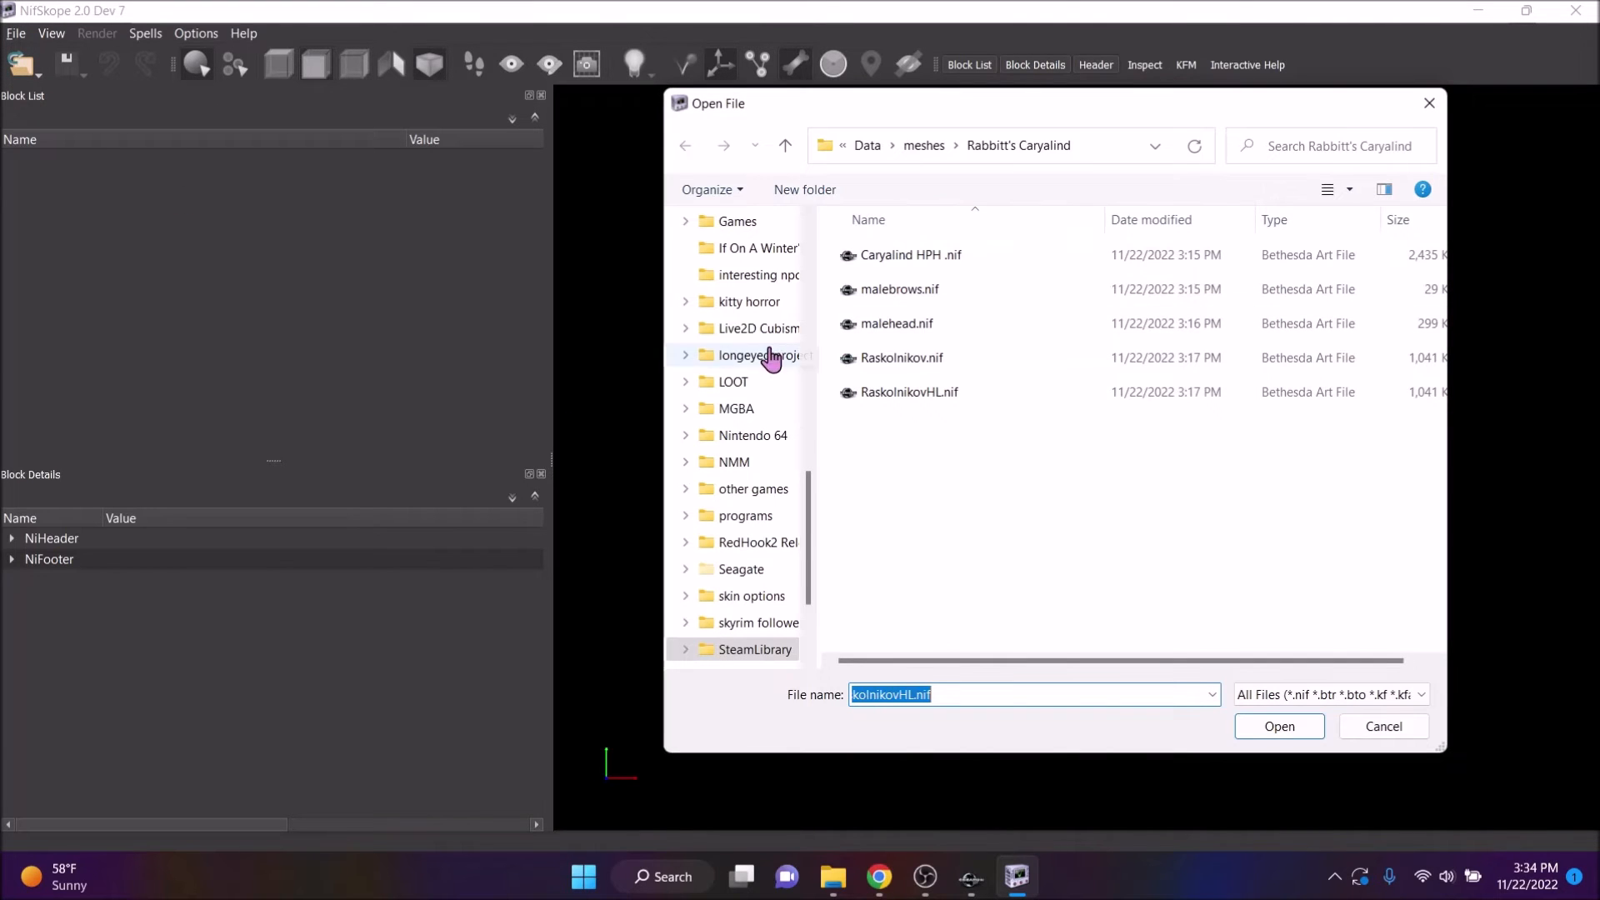
pyautogui.doubleClick(951, 255)
pyautogui.moveTo(1175, 308); pyautogui.dragTo(1162, 385)
pyautogui.scroll(3, 1173, 453)
pyautogui.moveTo(1173, 453)
pyautogui.mouseDown()
pyautogui.moveTo(1227, 427)
pyautogui.moveTo(1172, 445)
pyautogui.mouseUp()
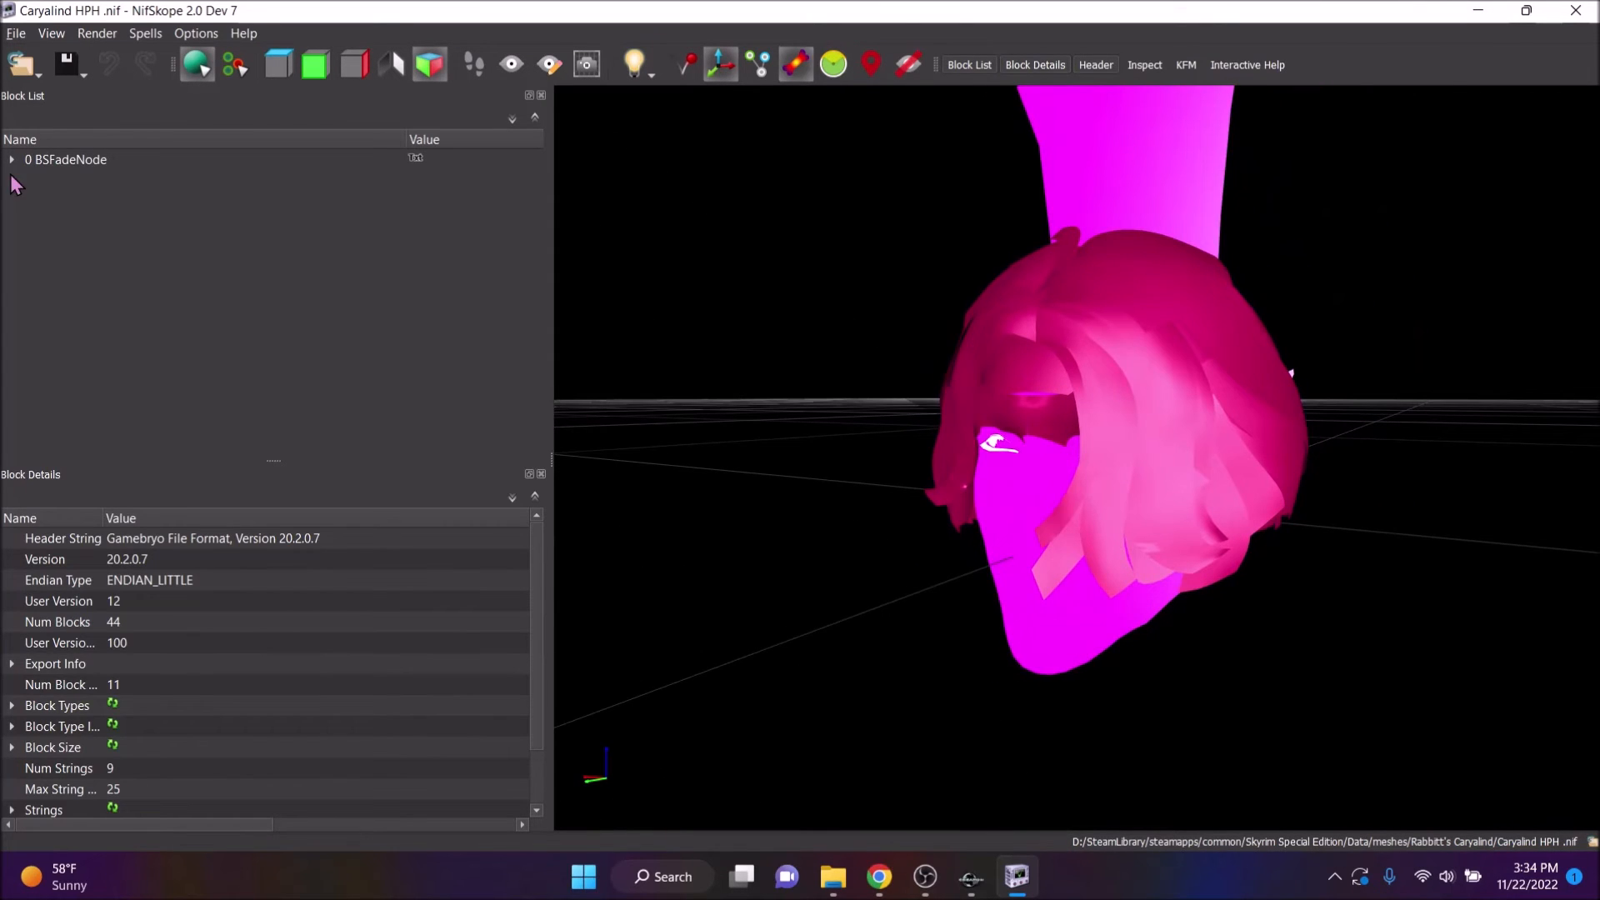
# Expand the BSFadeNode, its skinned face NiNode and the mouth shape to examine the head mesh's blocks
pyautogui.doubleClick(55, 159)
pyautogui.doubleClick(91, 224)
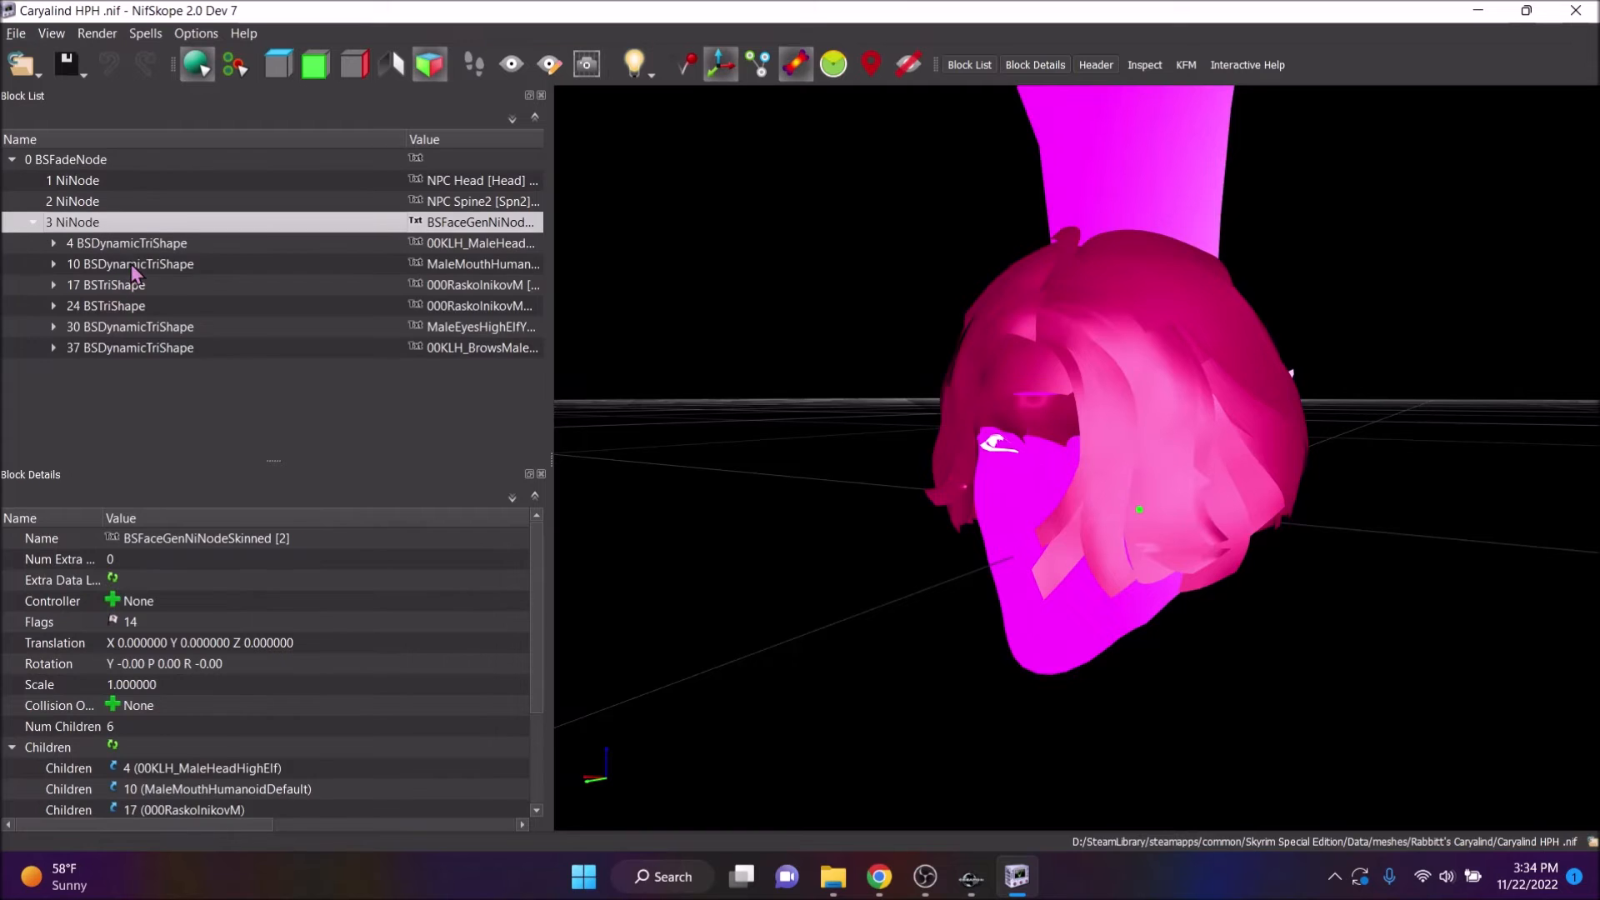
pyautogui.doubleClick(133, 265)
pyautogui.moveTo(1193, 462)
pyautogui.mouseDown()
pyautogui.moveTo(1140, 467)
pyautogui.moveTo(1243, 488)
pyautogui.moveTo(1218, 457)
pyautogui.mouseUp()
# Reopen Caryalind HPH .nif and expand the BSFadeNode and its skinned face NiNode to list the head shapes
pyautogui.click(28, 58)
pyautogui.click(43, 92)
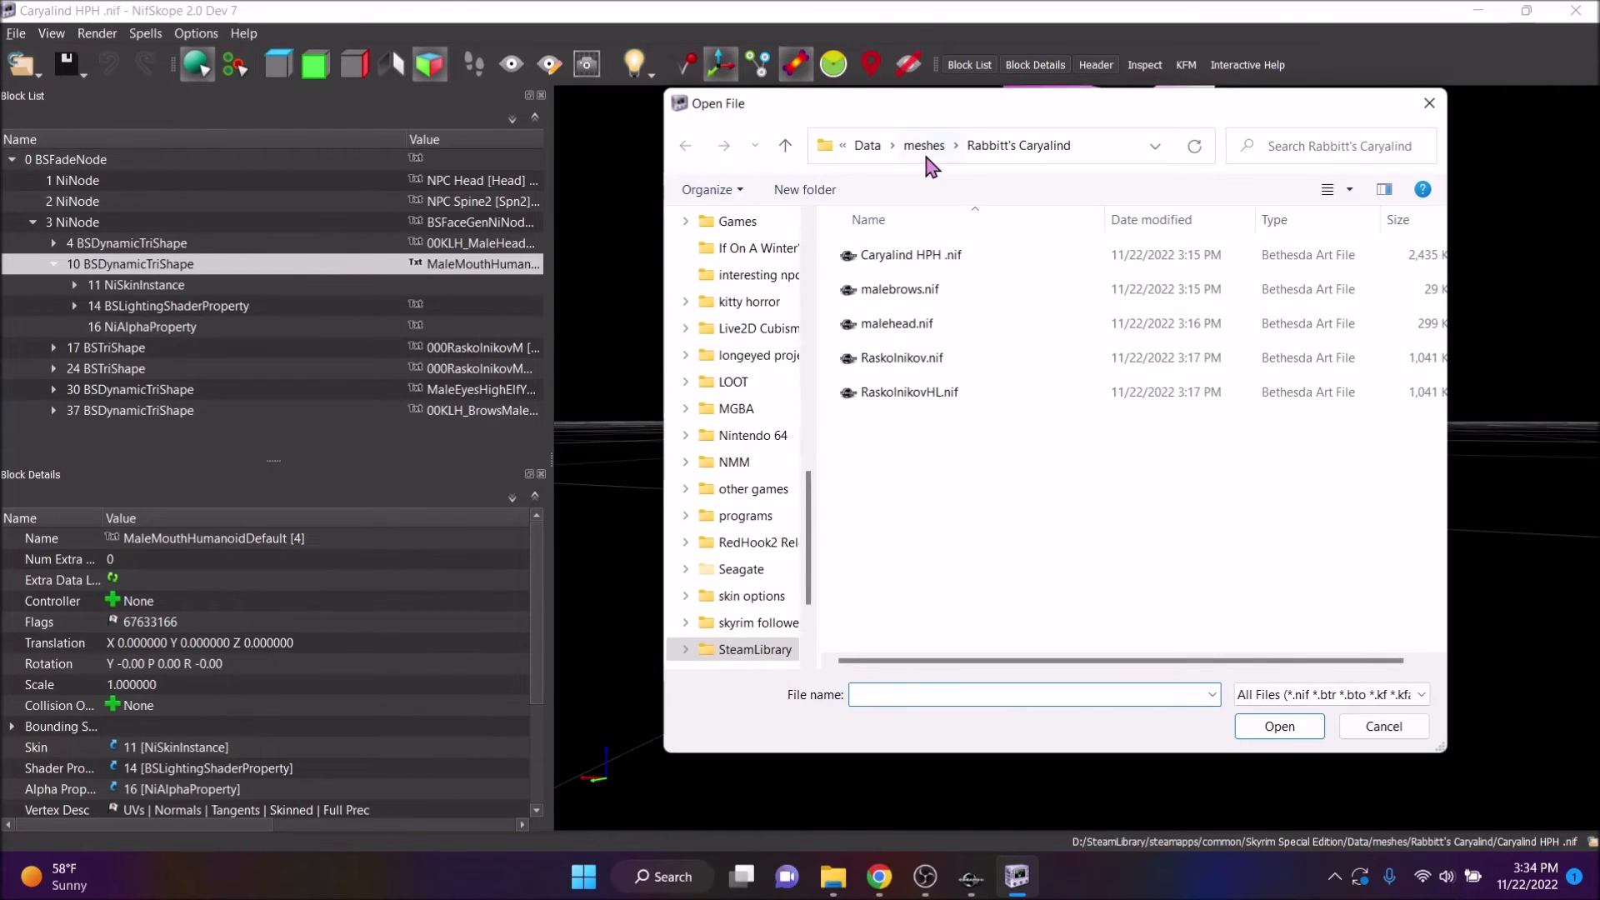
pyautogui.doubleClick(916, 255)
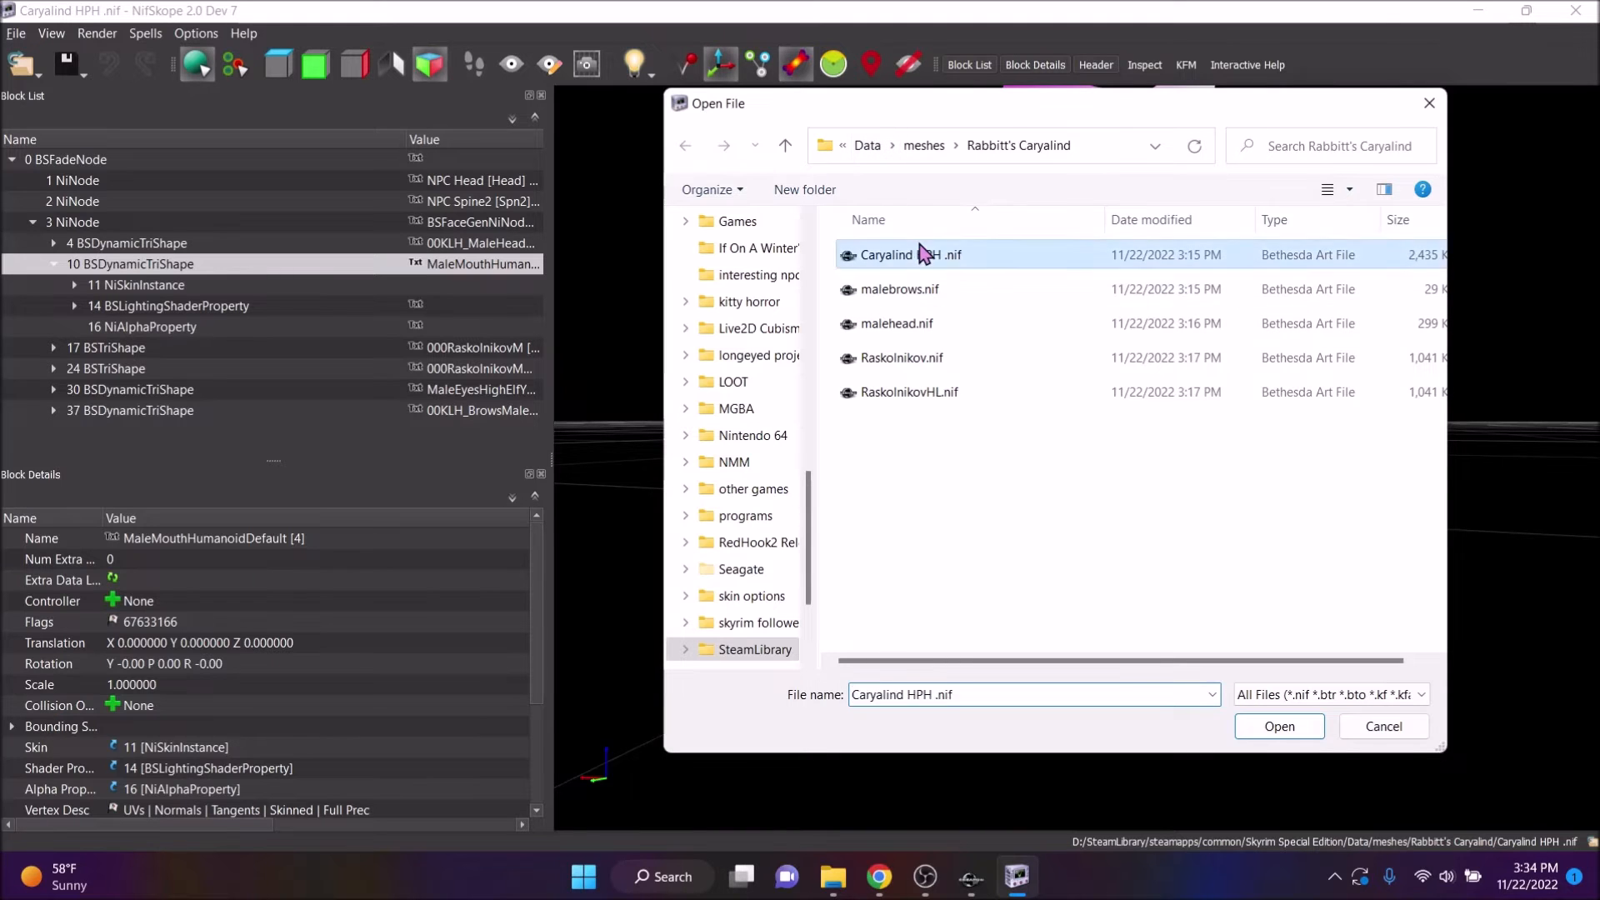
pyautogui.doubleClick(83, 162)
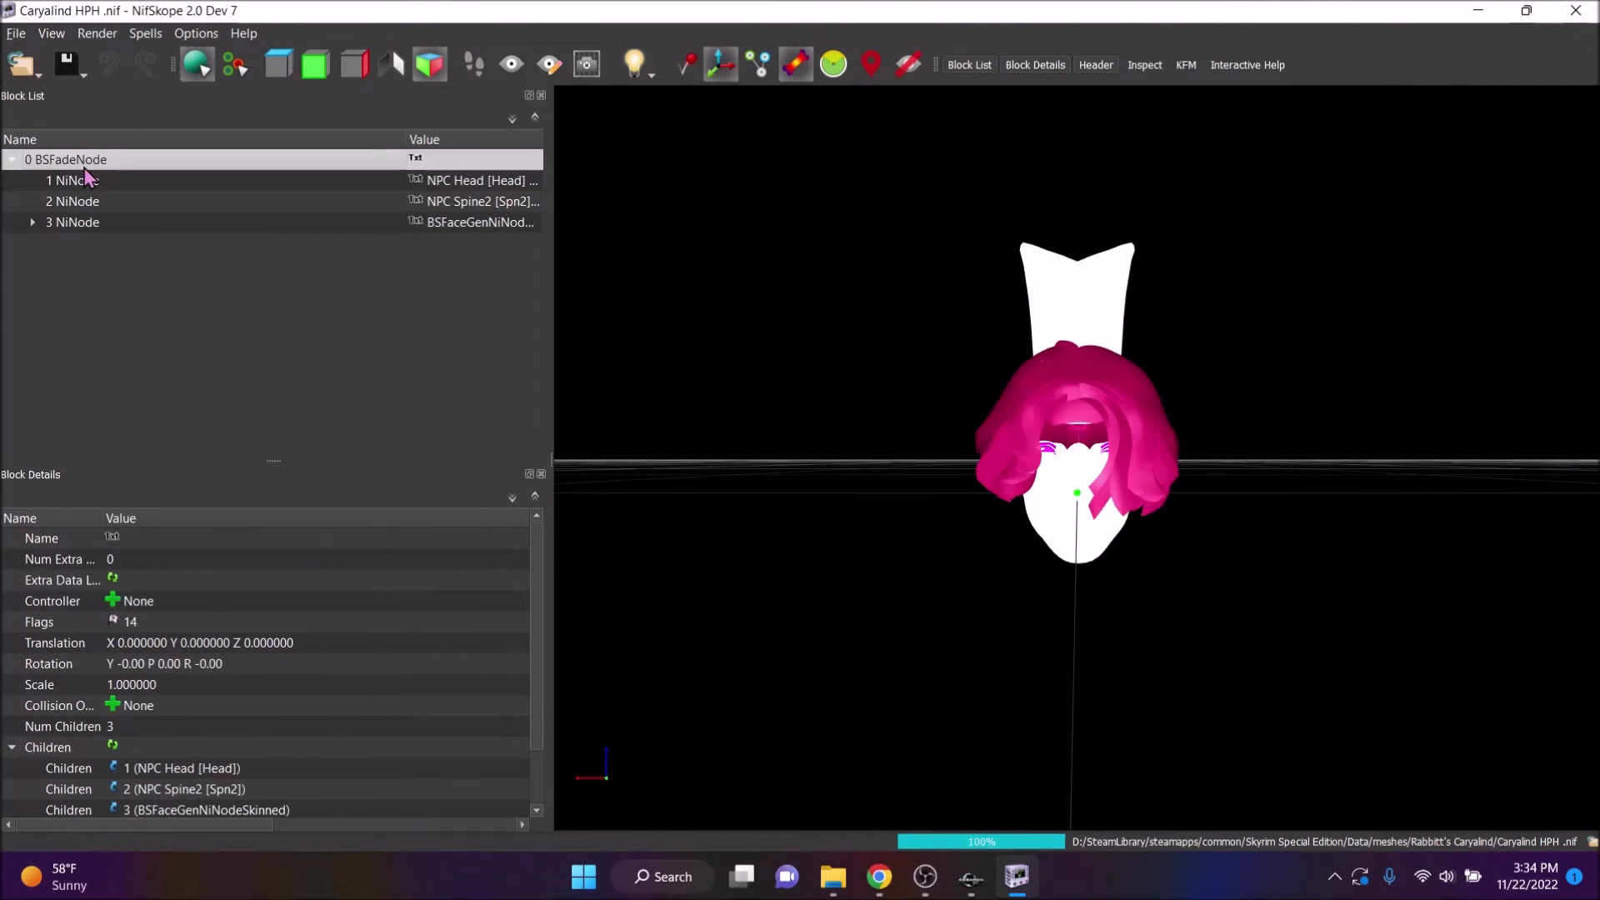
pyautogui.doubleClick(80, 221)
pyautogui.moveTo(1416, 387); pyautogui.dragTo(1320, 388)
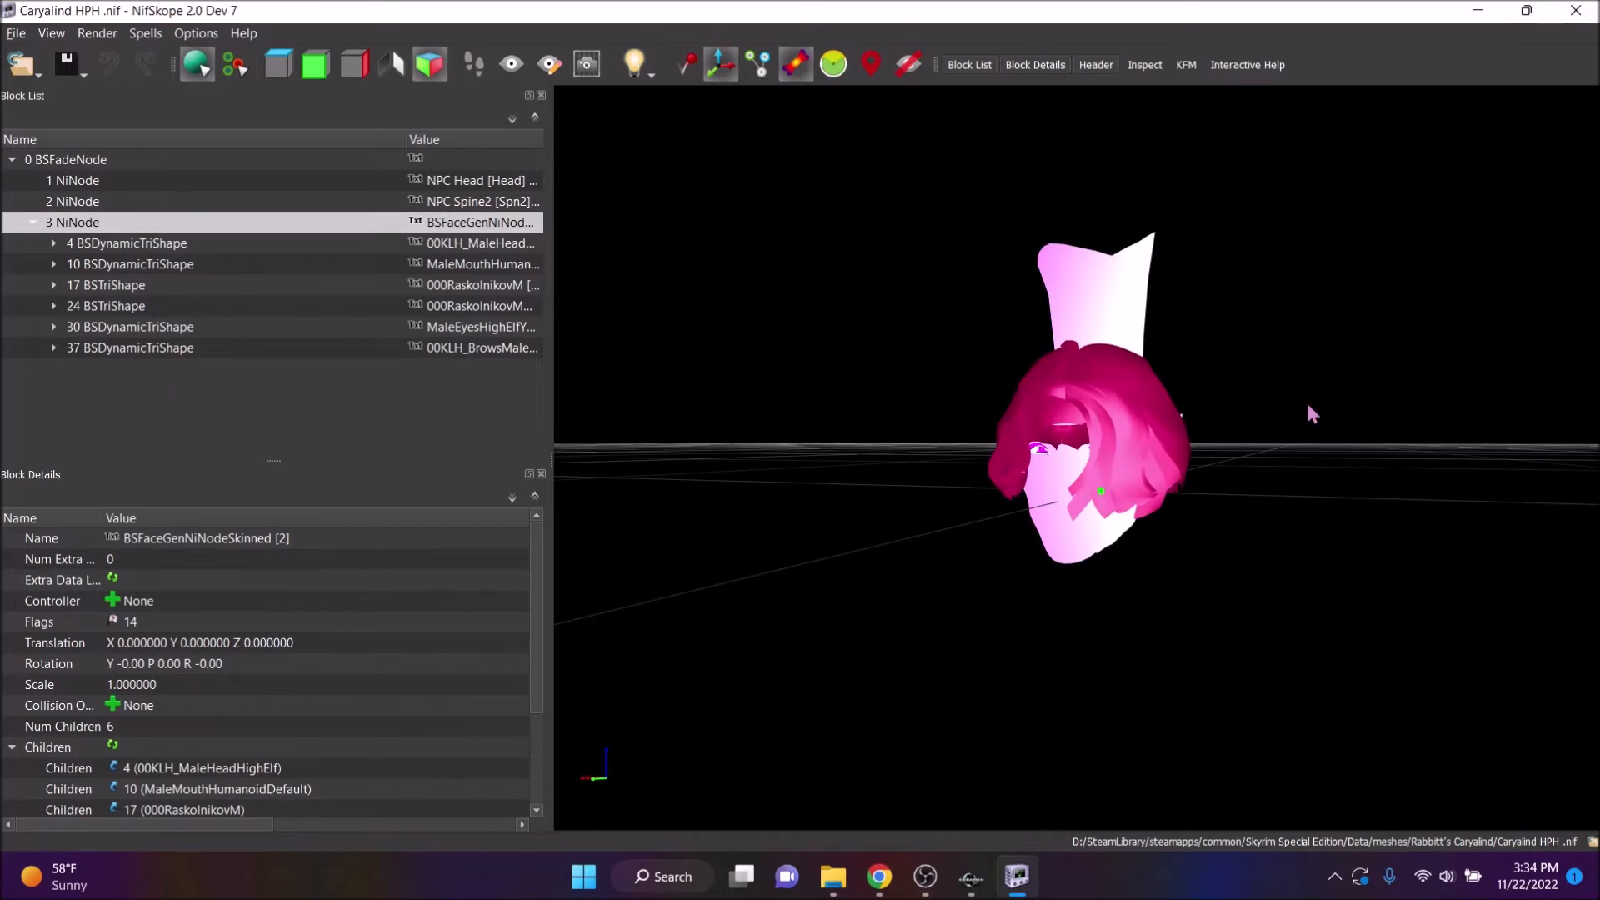
# Set the first two textures of the head shape's texture set to malehead.dds and malehead_msn.dds from the Rabbitt's Caryalind textures folder
pyautogui.scroll(4, 1320, 388)
pyautogui.moveTo(1046, 633); pyautogui.dragTo(1132, 631)
pyautogui.doubleClick(160, 243)
pyautogui.doubleClick(133, 286)
pyautogui.click(150, 305)
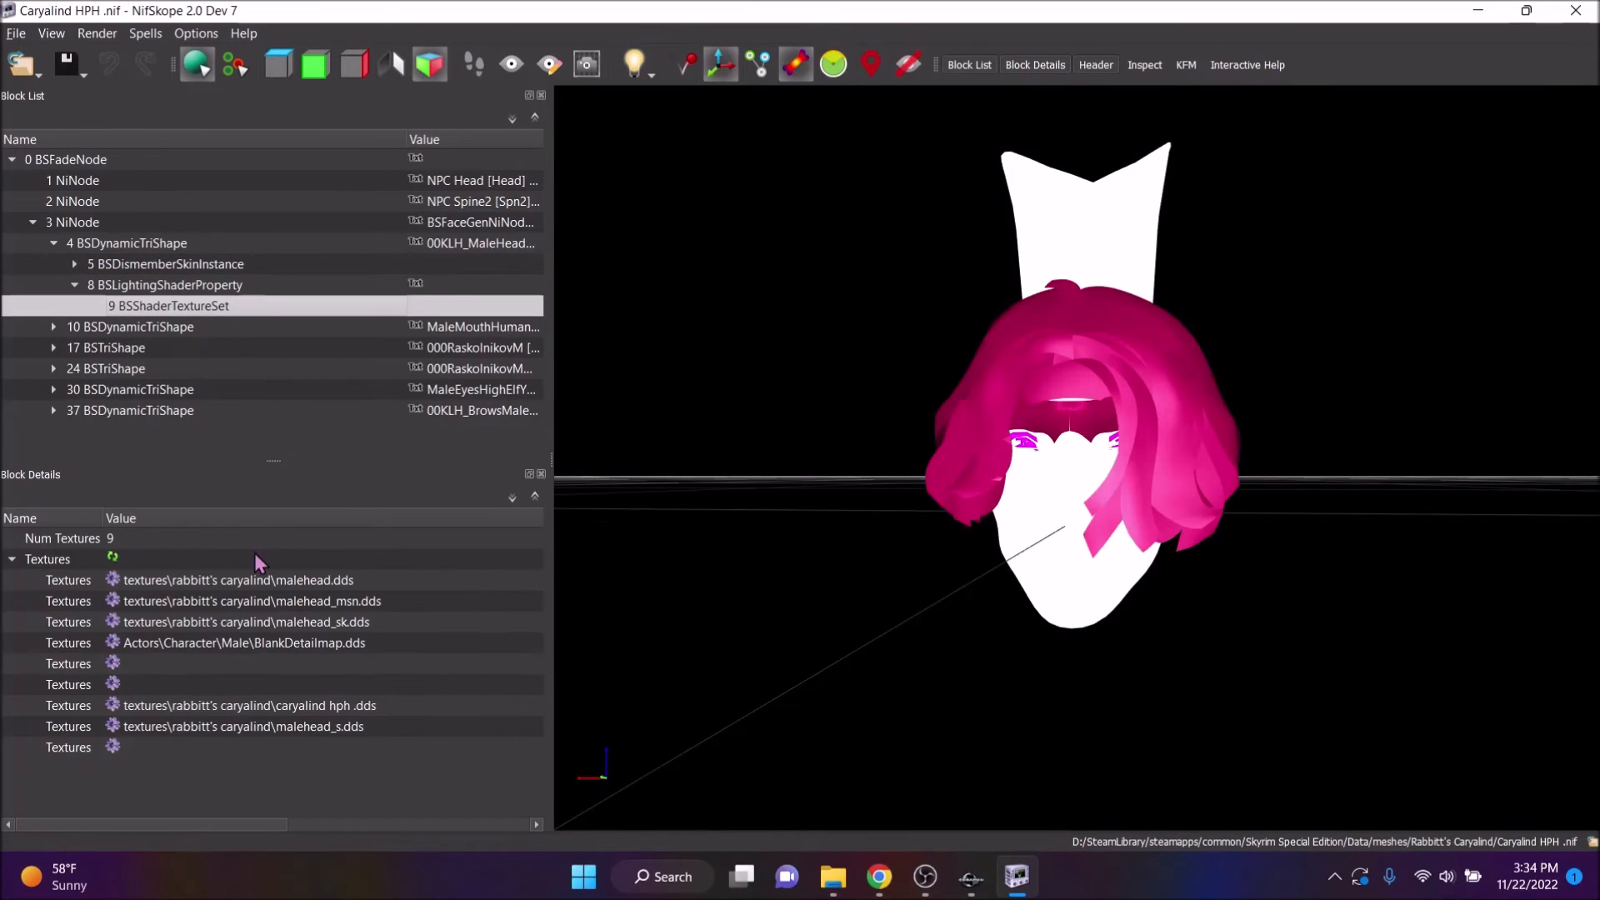
pyautogui.click(113, 588)
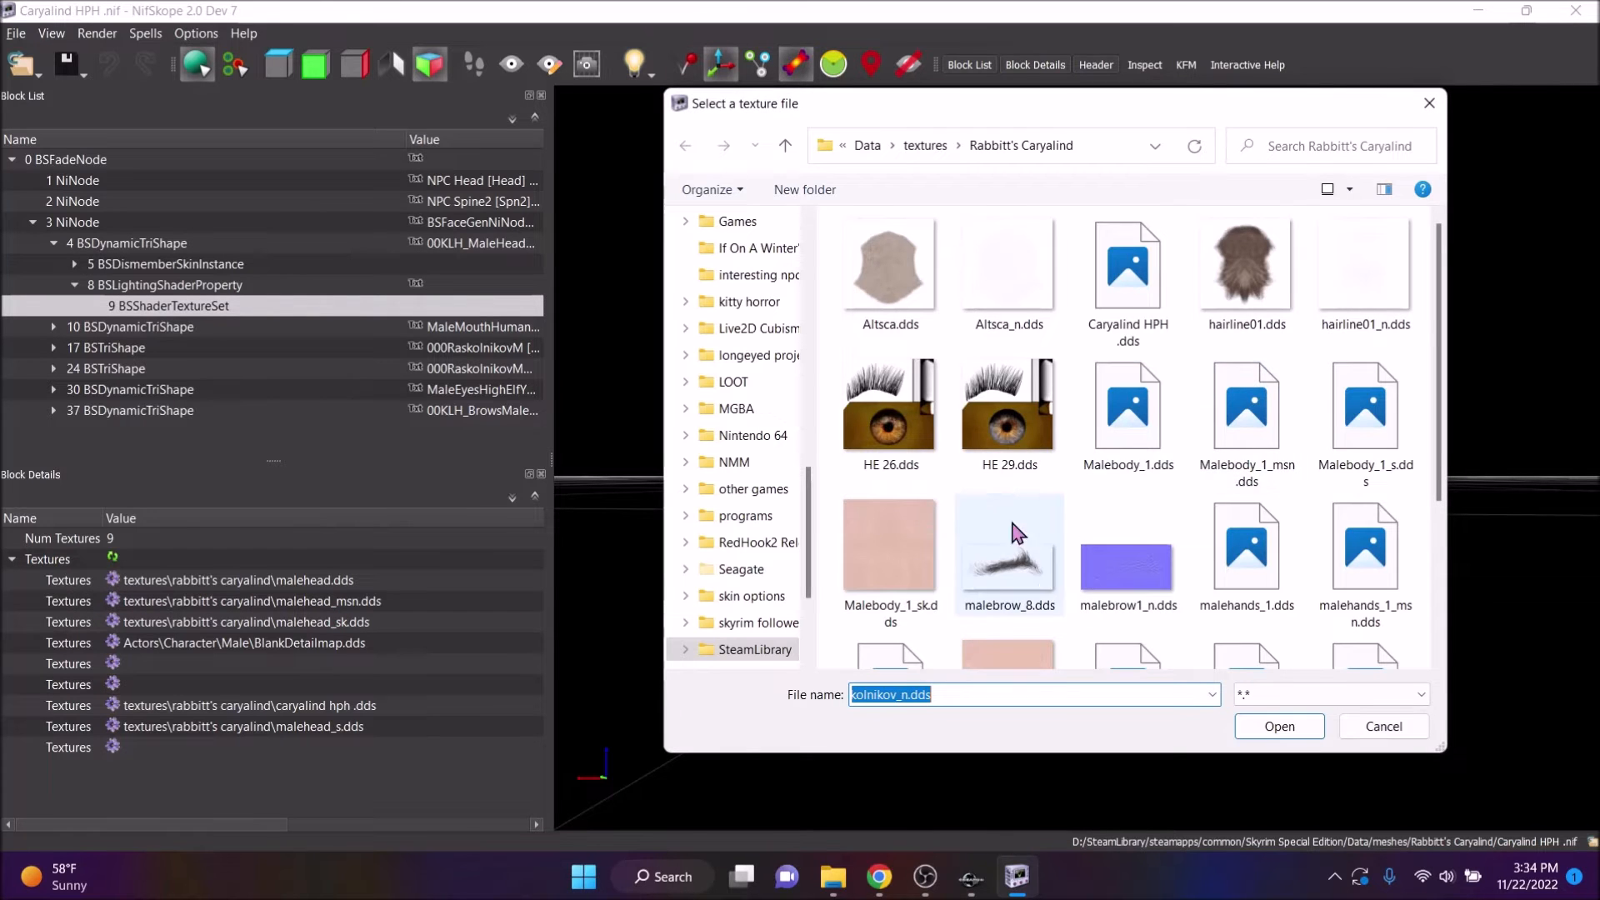
pyautogui.scroll(-3, 1094, 523)
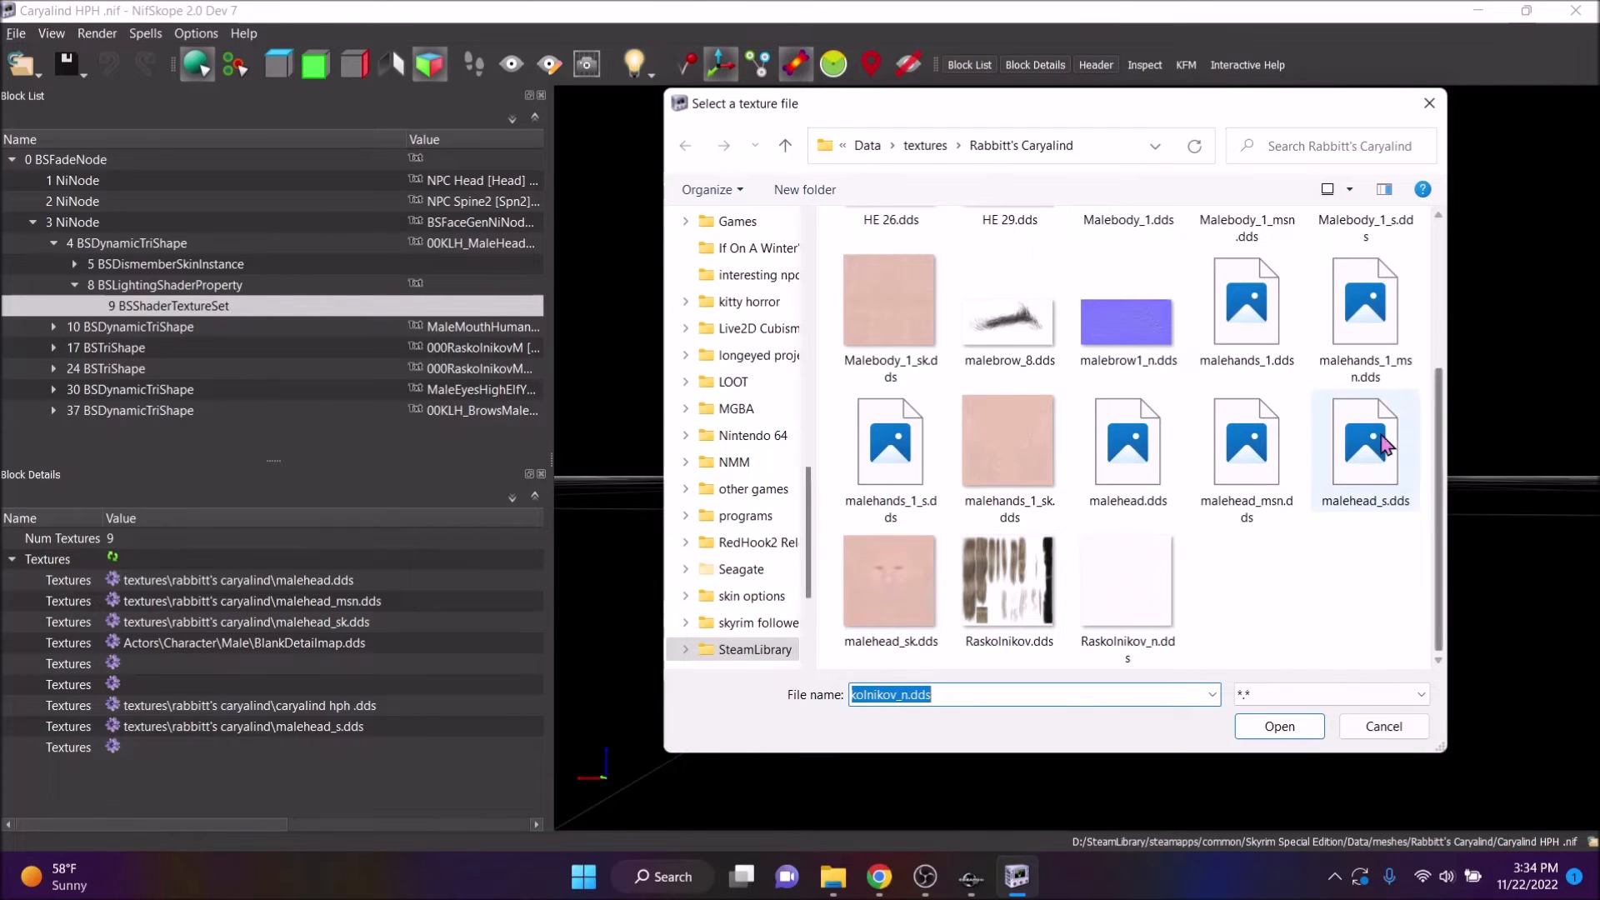
pyautogui.doubleClick(1165, 450)
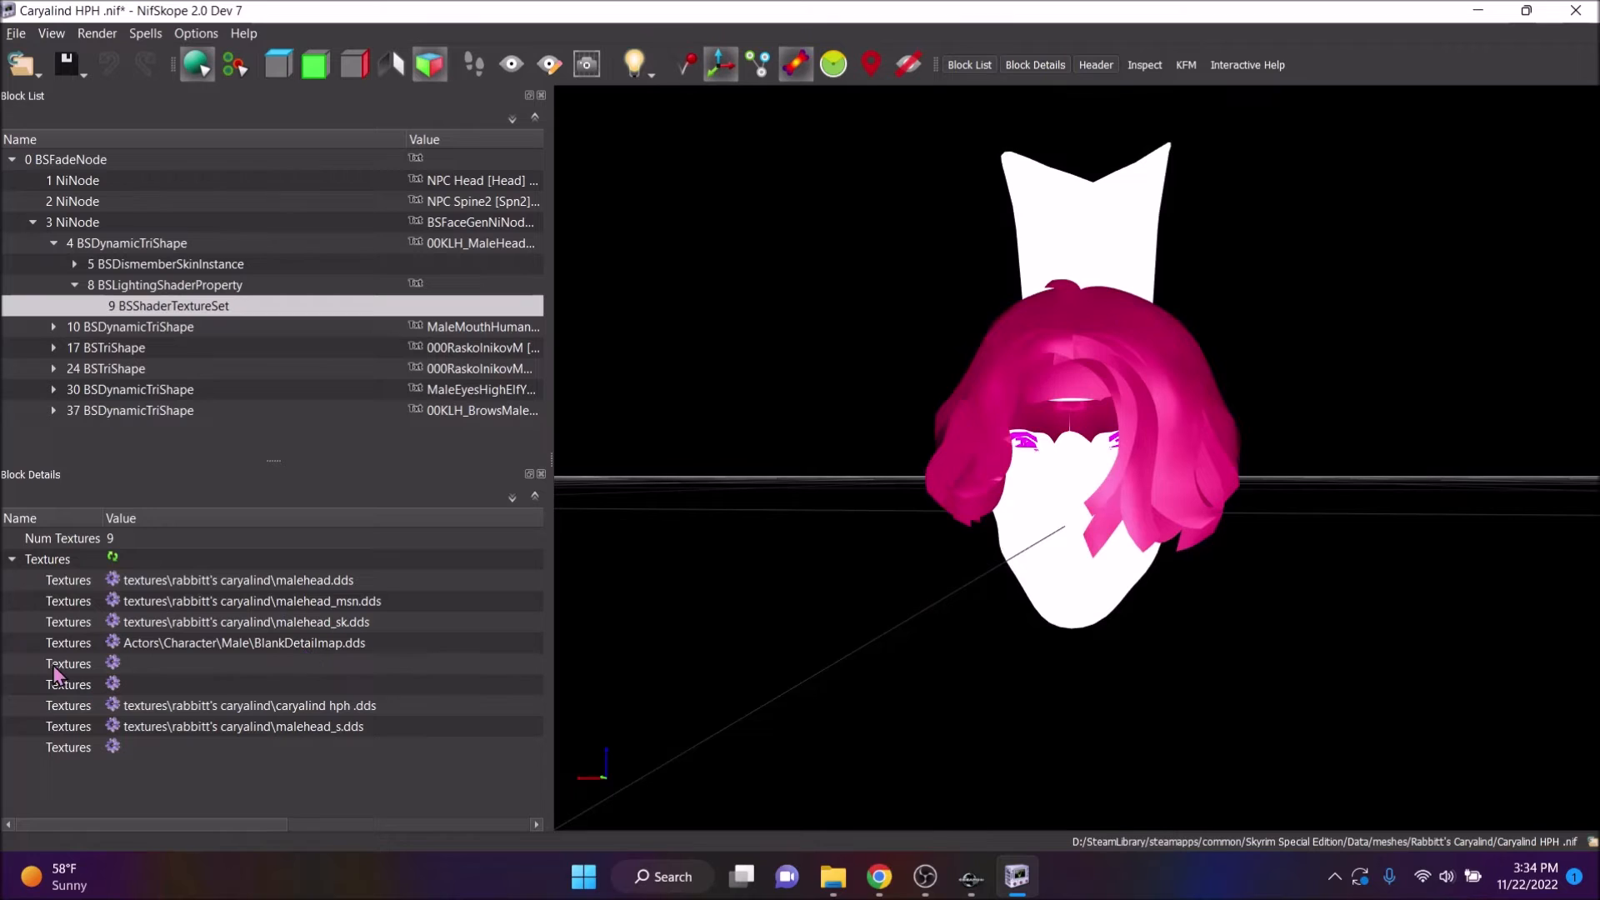
pyautogui.click(114, 580)
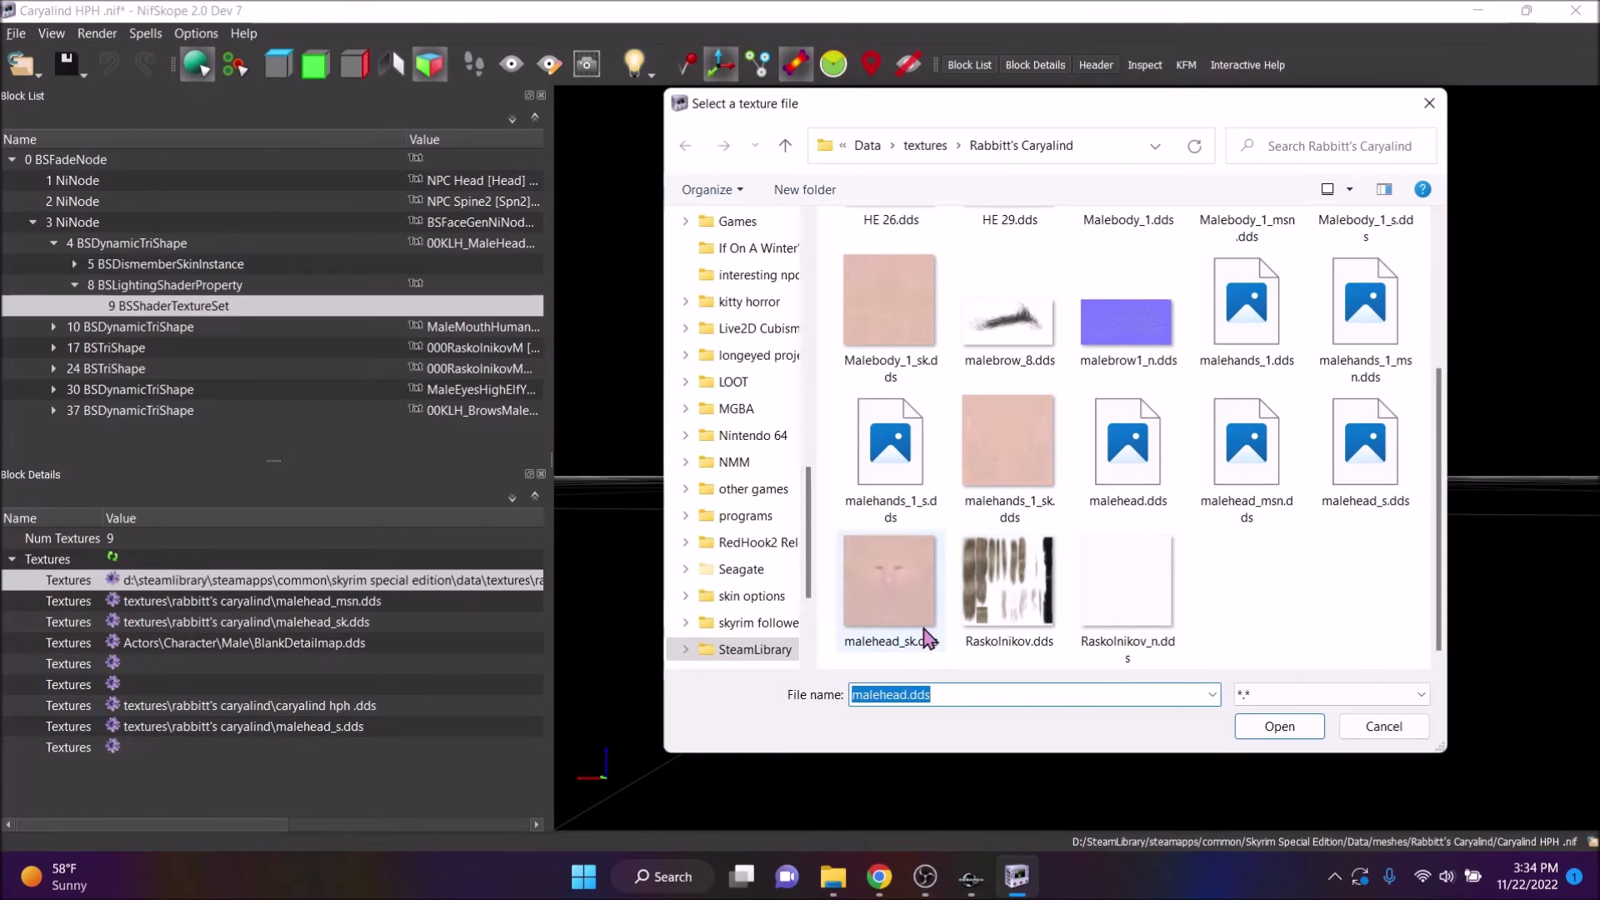
pyautogui.doubleClick(1247, 454)
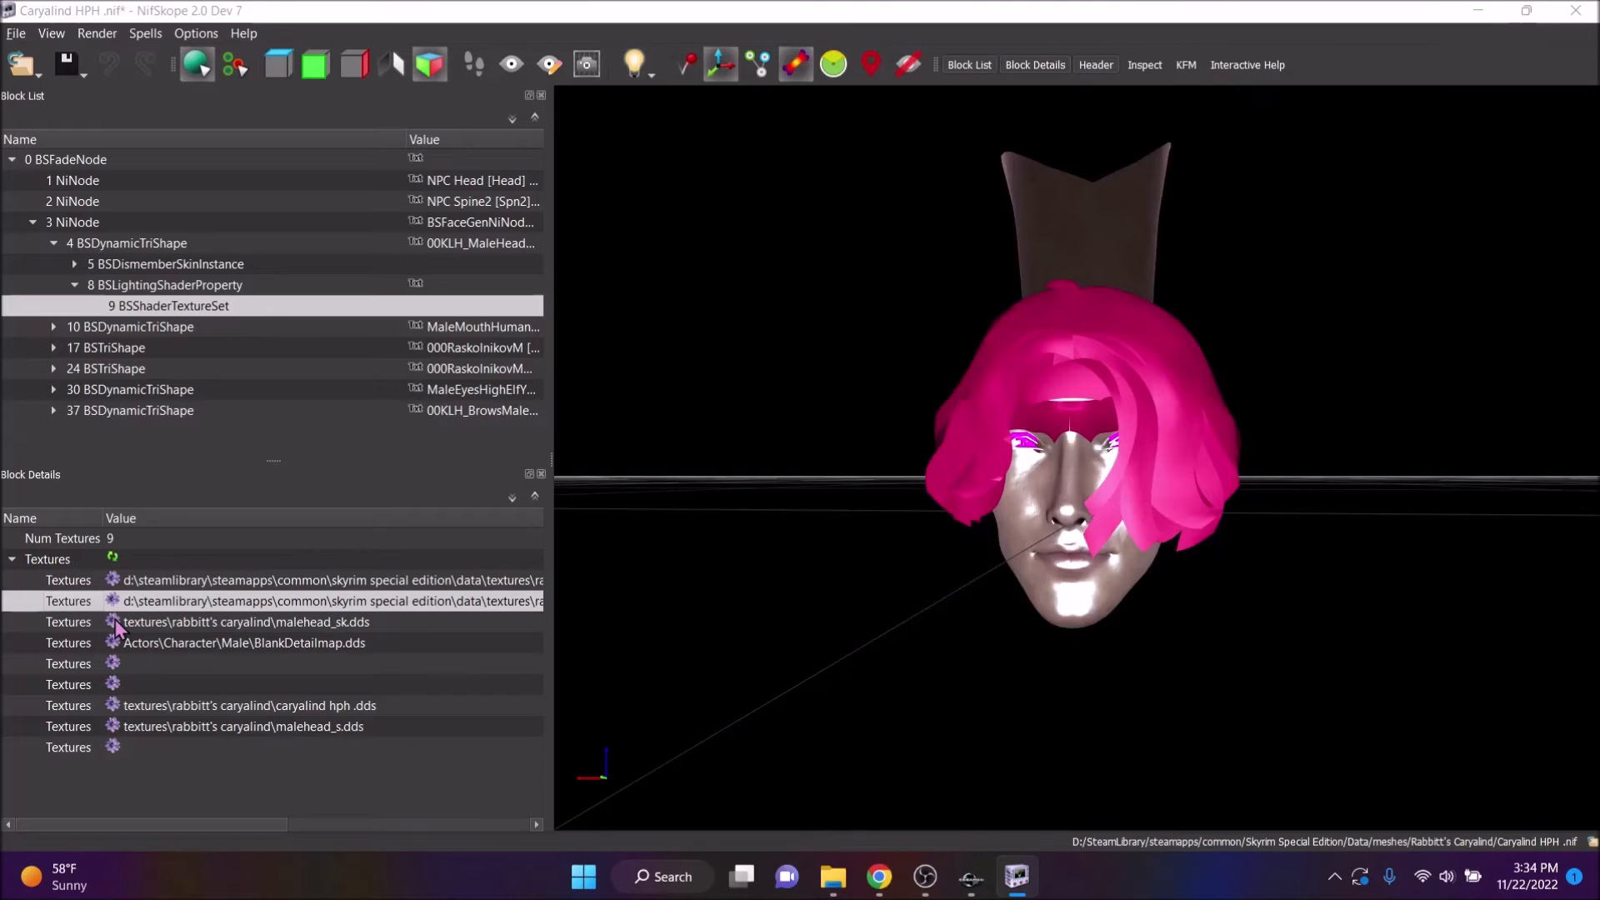
# Set the head shape's third texture to malehead_sk.dds and its eighth texture to malehead_s.dds
pyautogui.click(114, 622)
pyautogui.scroll(-3, 906, 542)
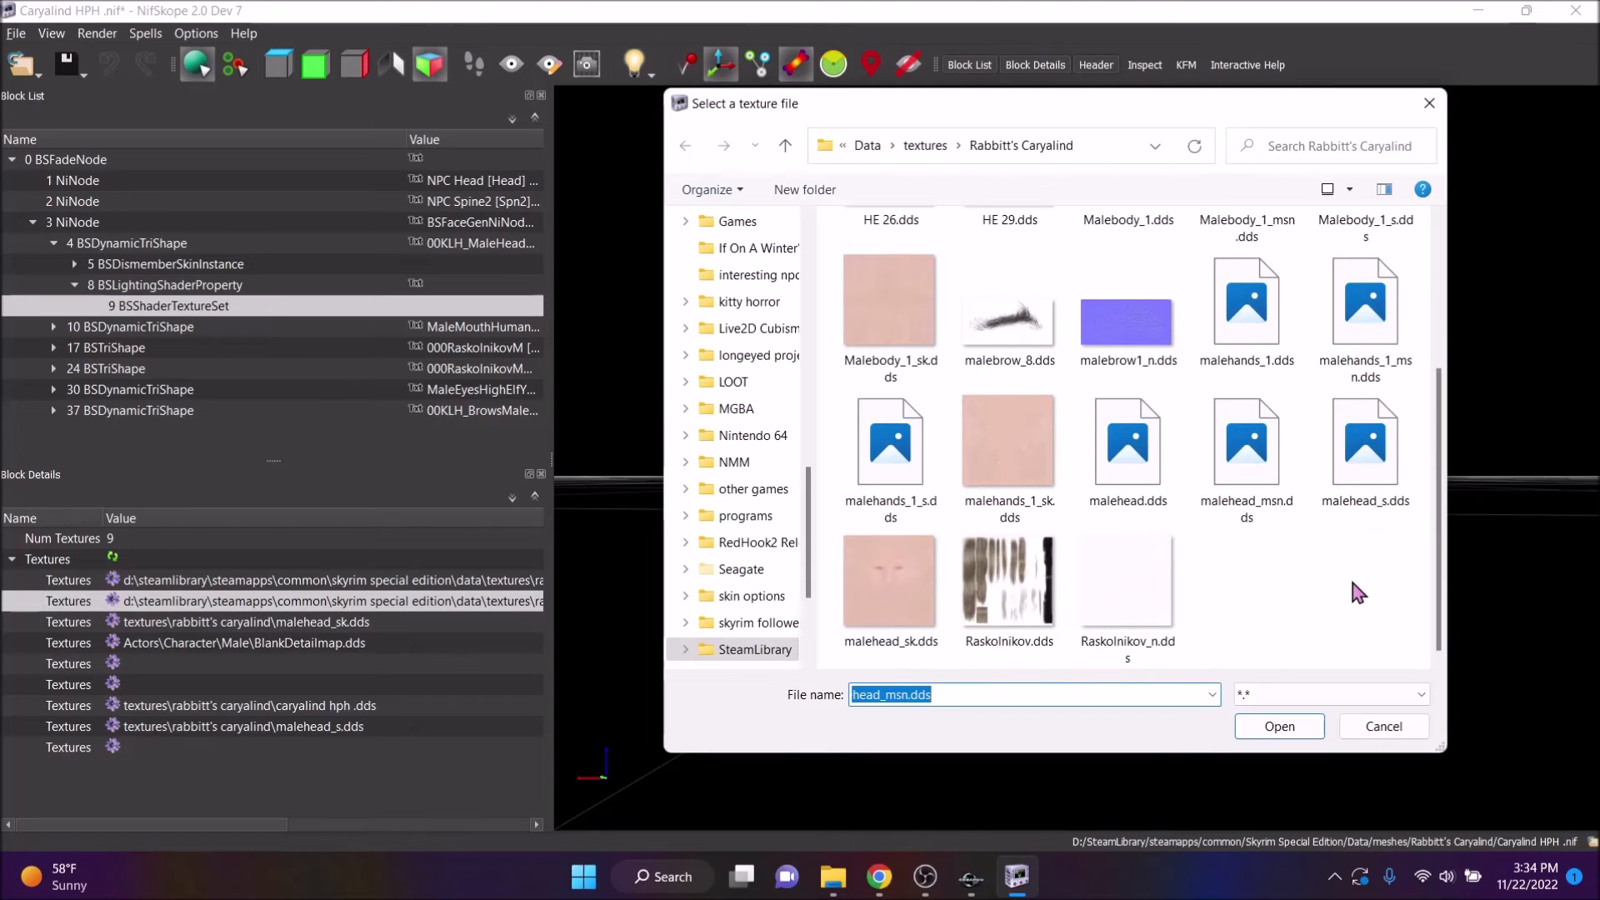
pyautogui.doubleClick(905, 594)
pyautogui.click(114, 726)
pyautogui.doubleClick(1368, 448)
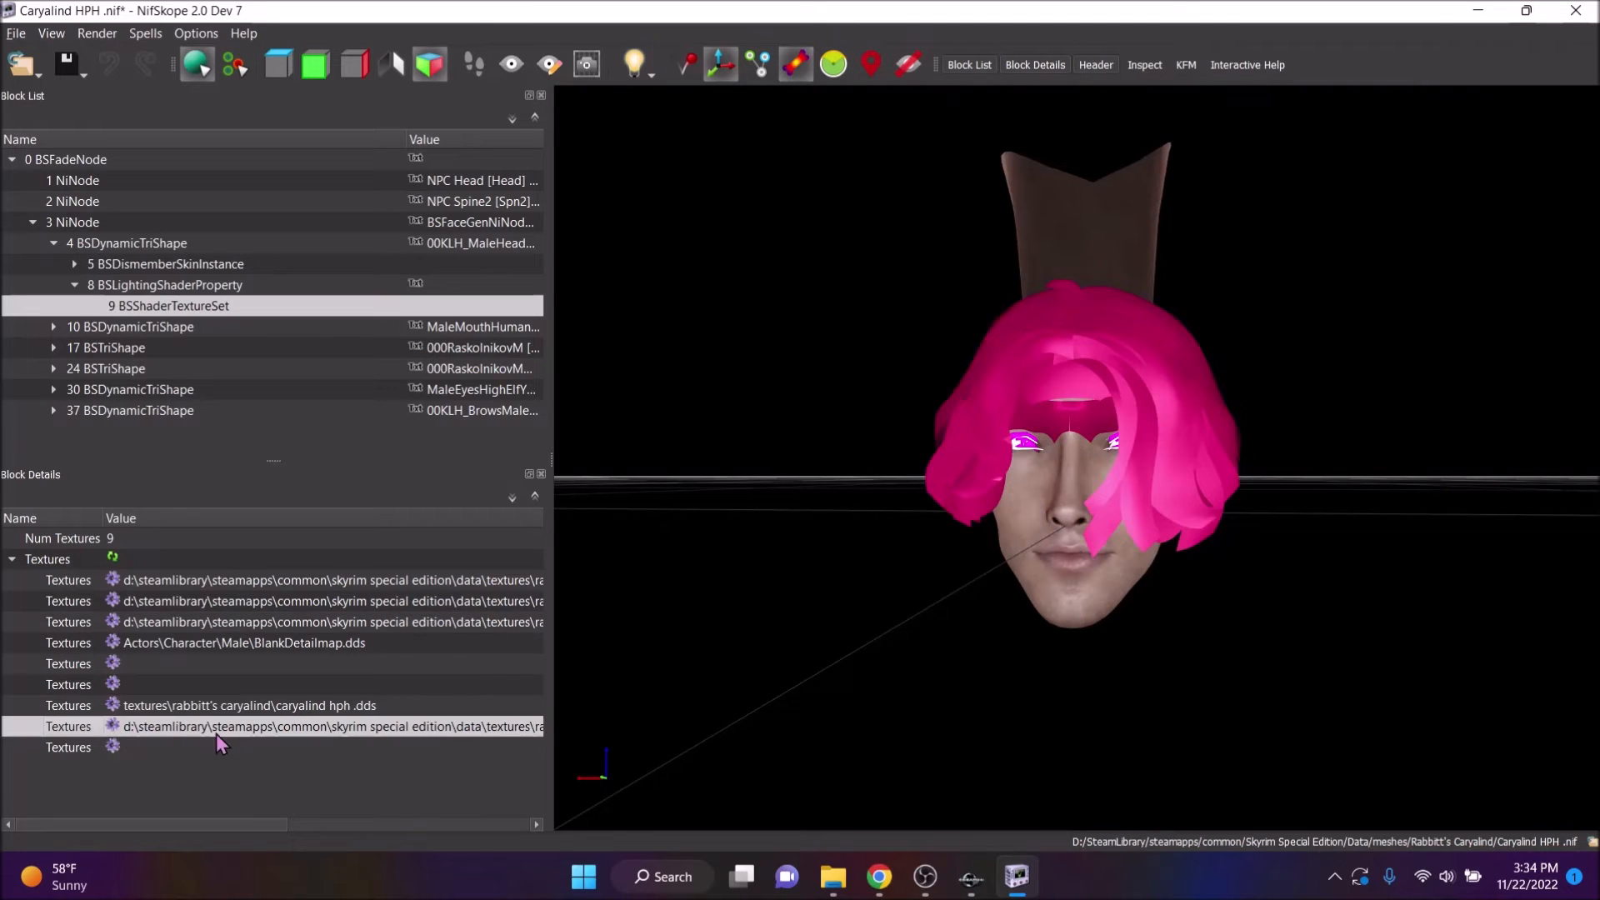
# Set the head shape's seventh texture to Caryalind HPH .dds from the Rabbitt's Caryalind textures folder
pyautogui.click(113, 705)
pyautogui.scroll(5, 1092, 291)
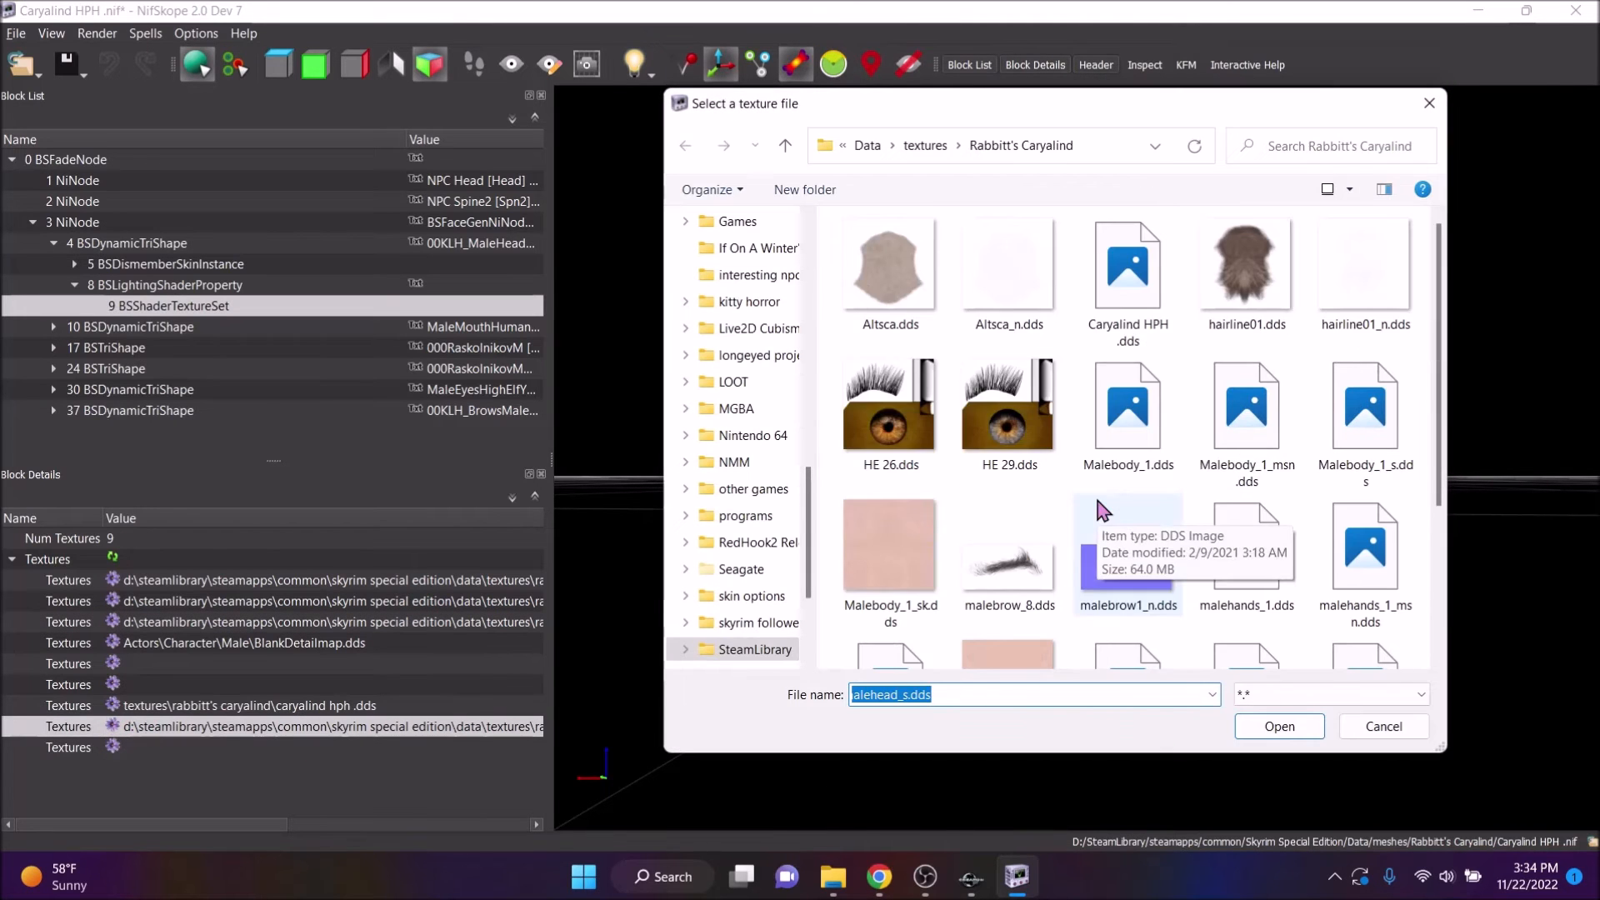
pyautogui.doubleClick(1092, 291)
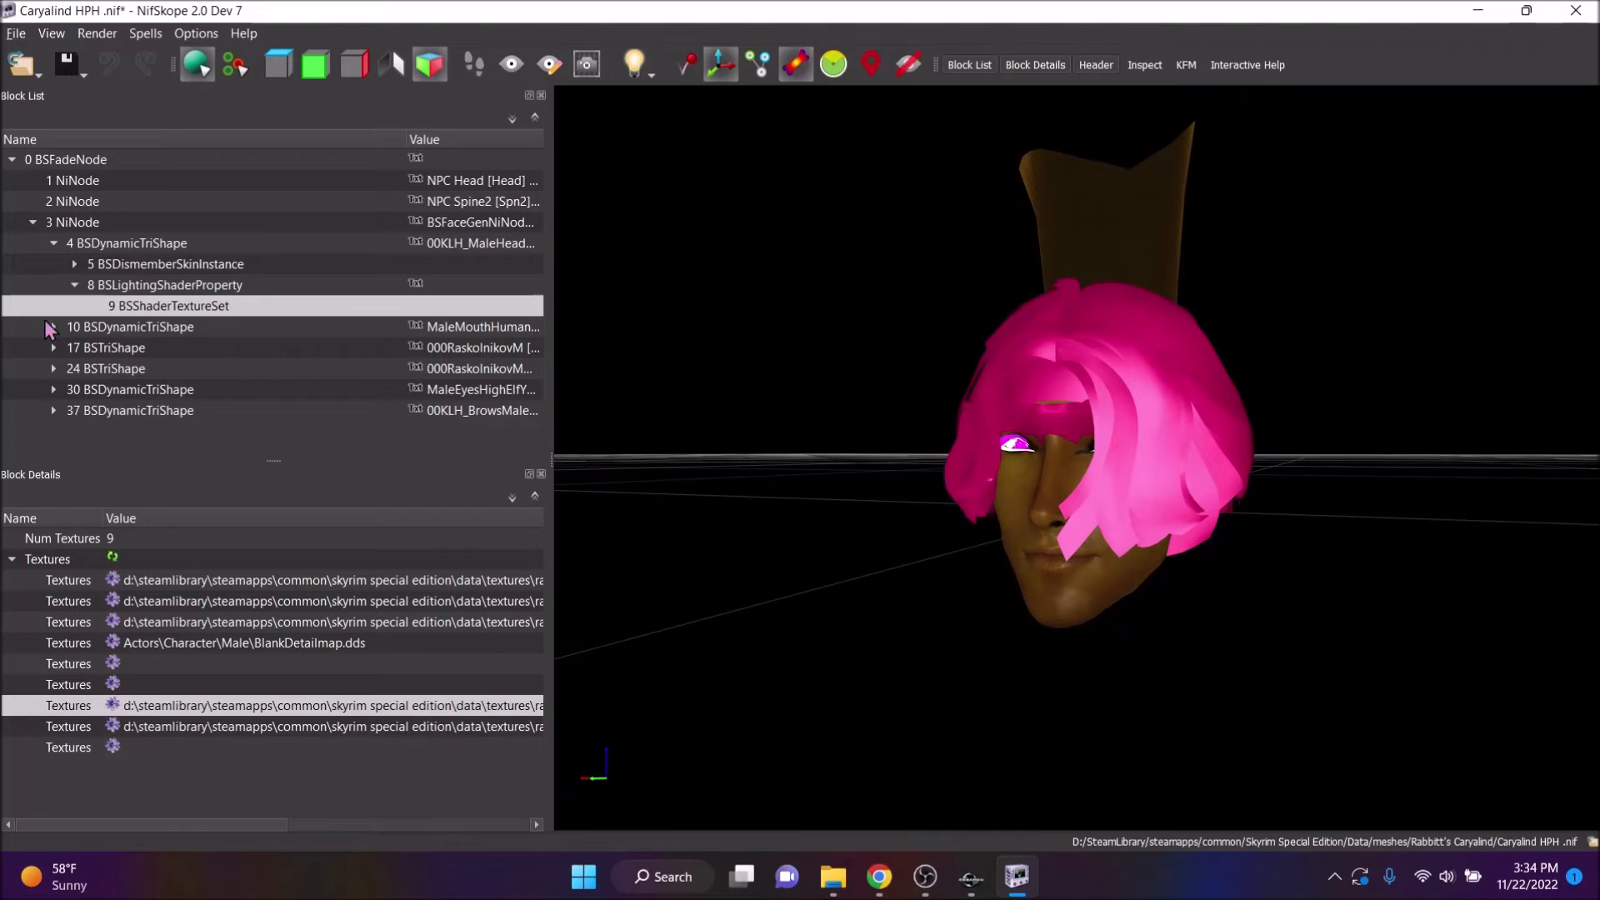
# Expand the first Raskolnikov hair shape, 17 BSTriShape, and select its BSLightingShaderProperty
pyautogui.click(145, 332)
pyautogui.click(151, 350)
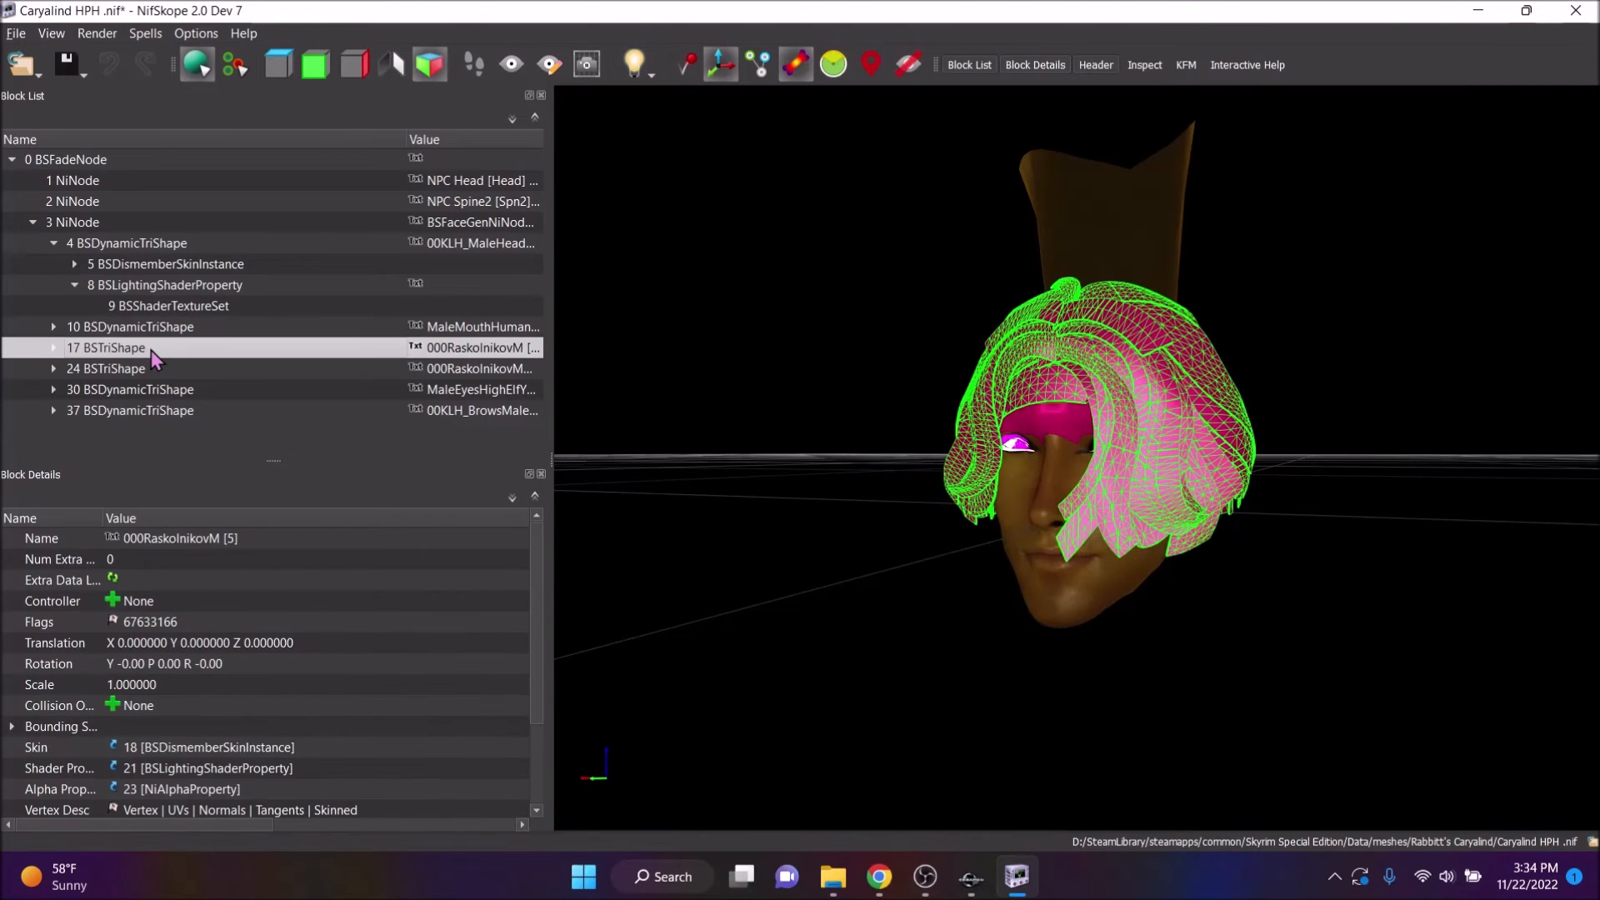
pyautogui.doubleClick(143, 348)
pyautogui.click(158, 350)
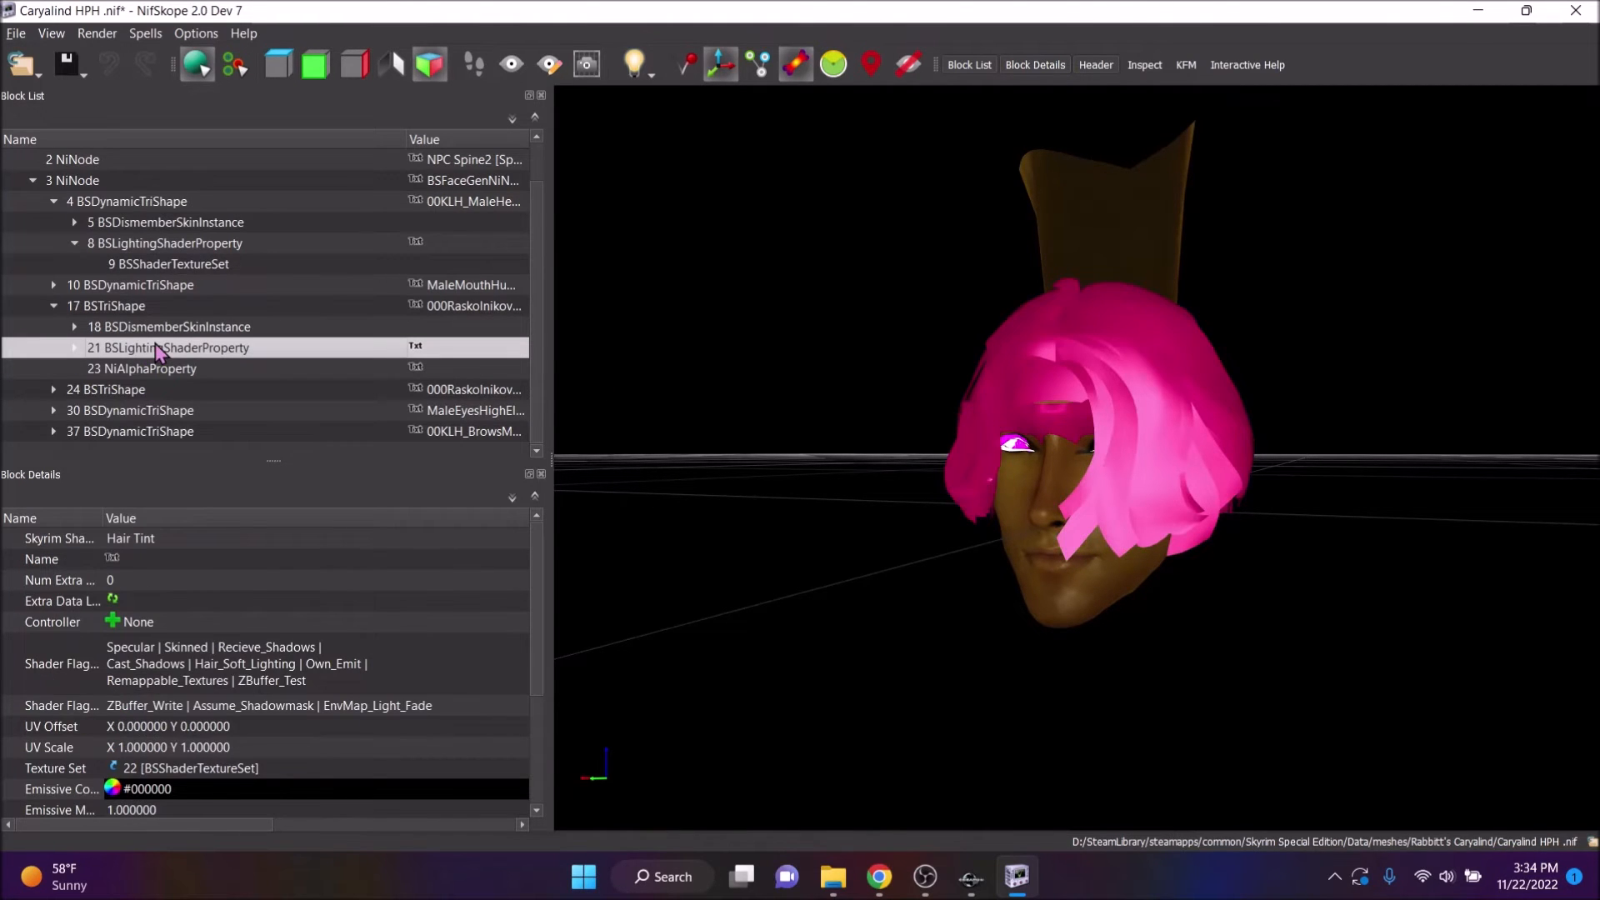
pyautogui.scroll(-4, 284, 650)
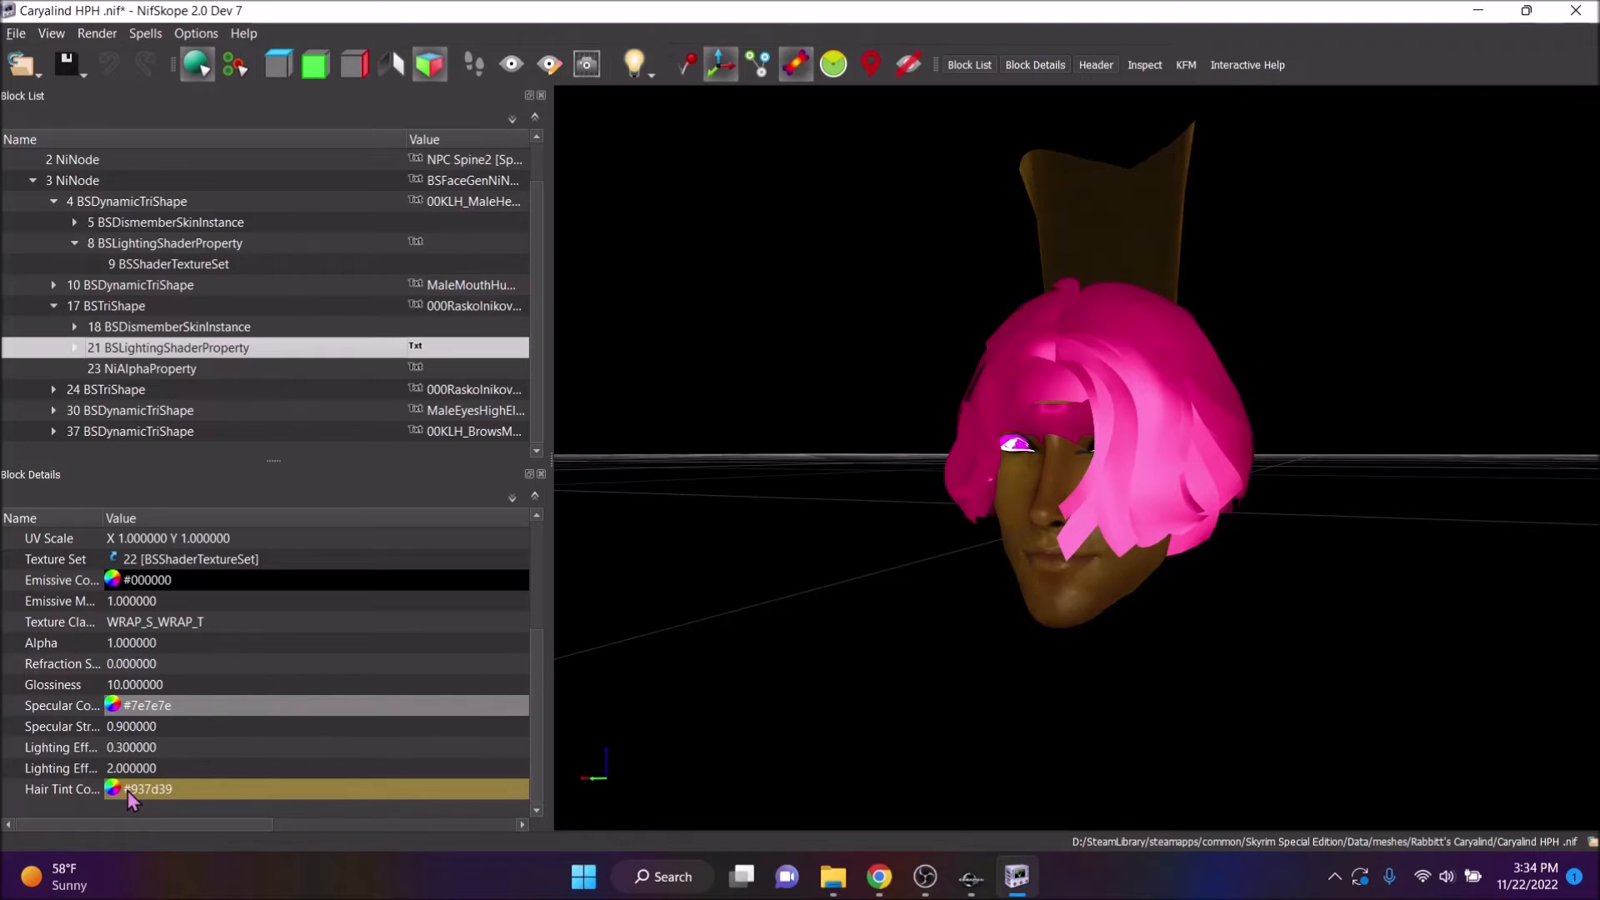
pyautogui.click(163, 788)
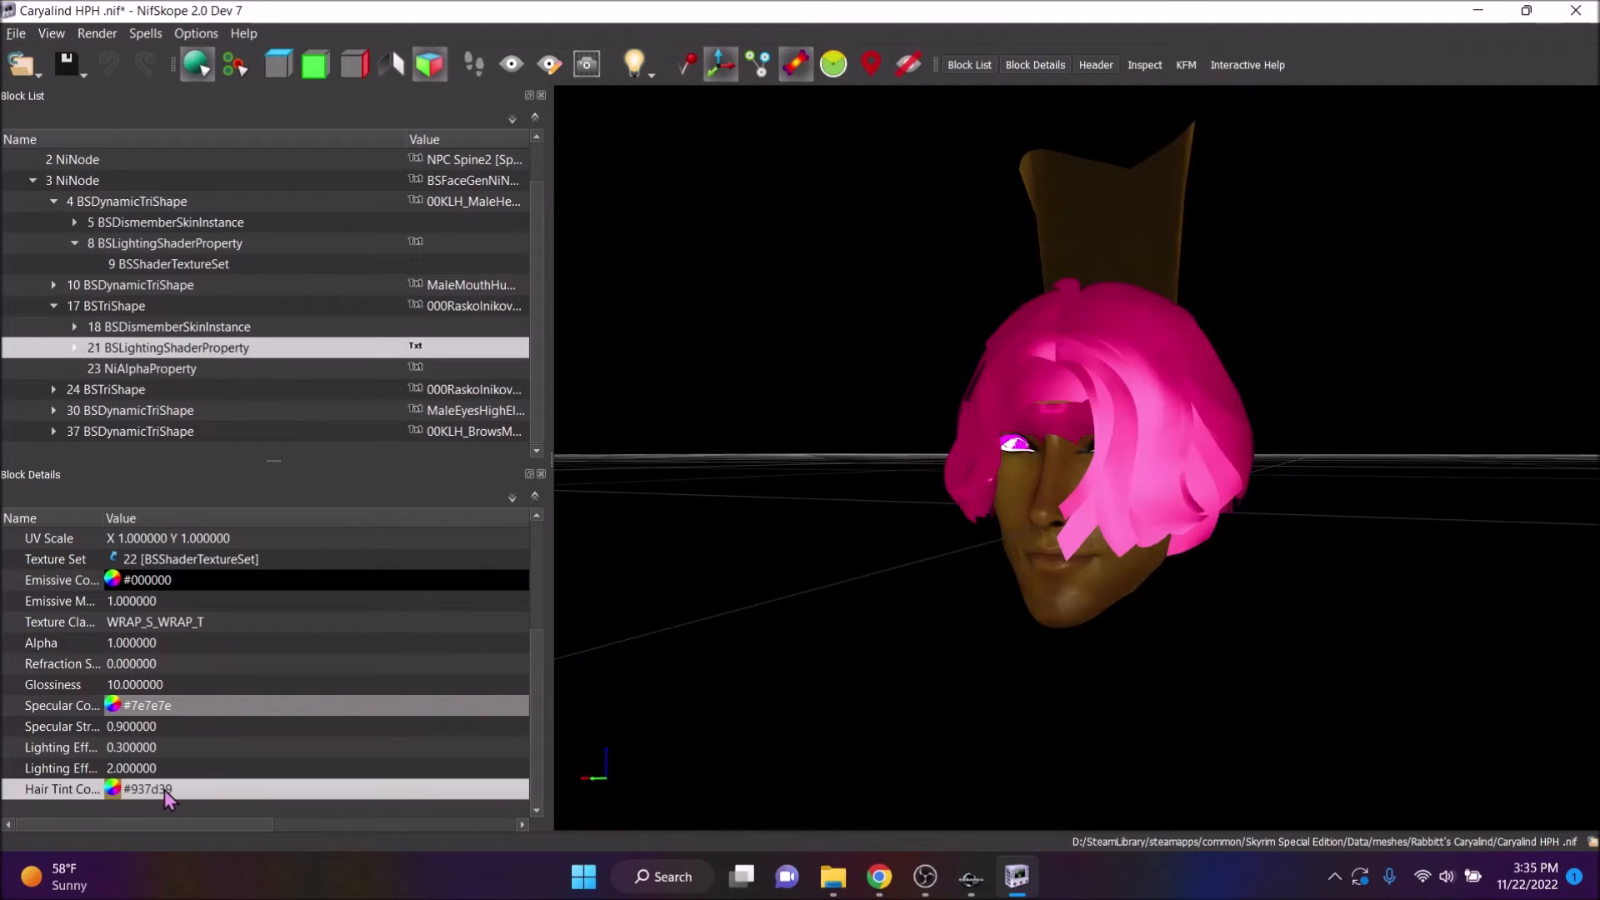
pyautogui.hscroll(2, 125, 788)
pyautogui.click(10, 788)
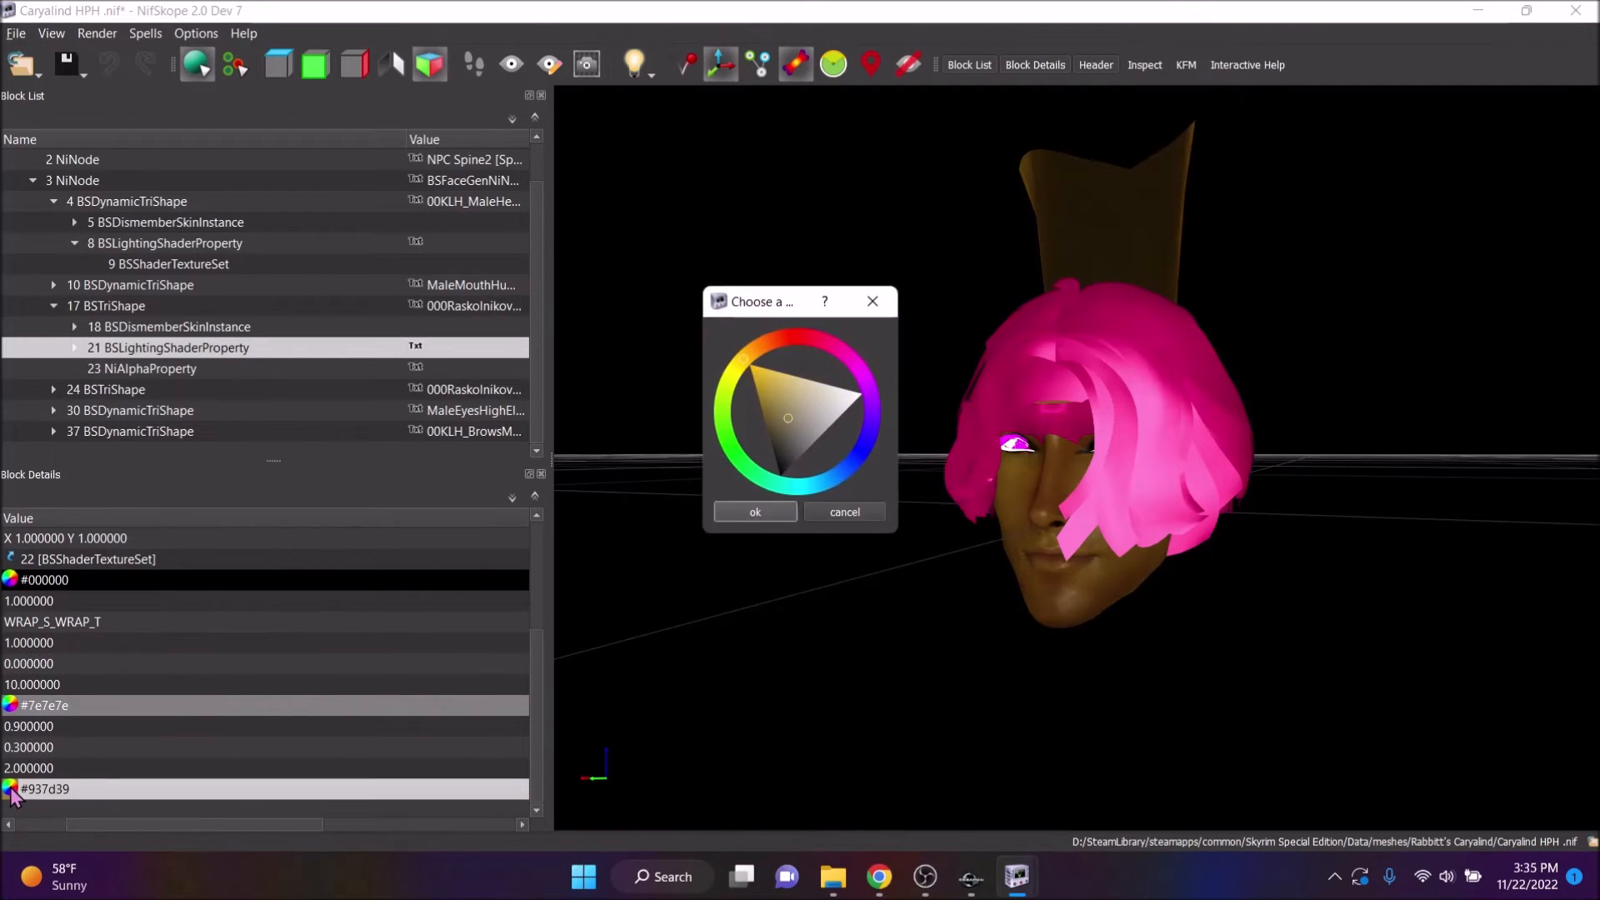
pyautogui.click(873, 301)
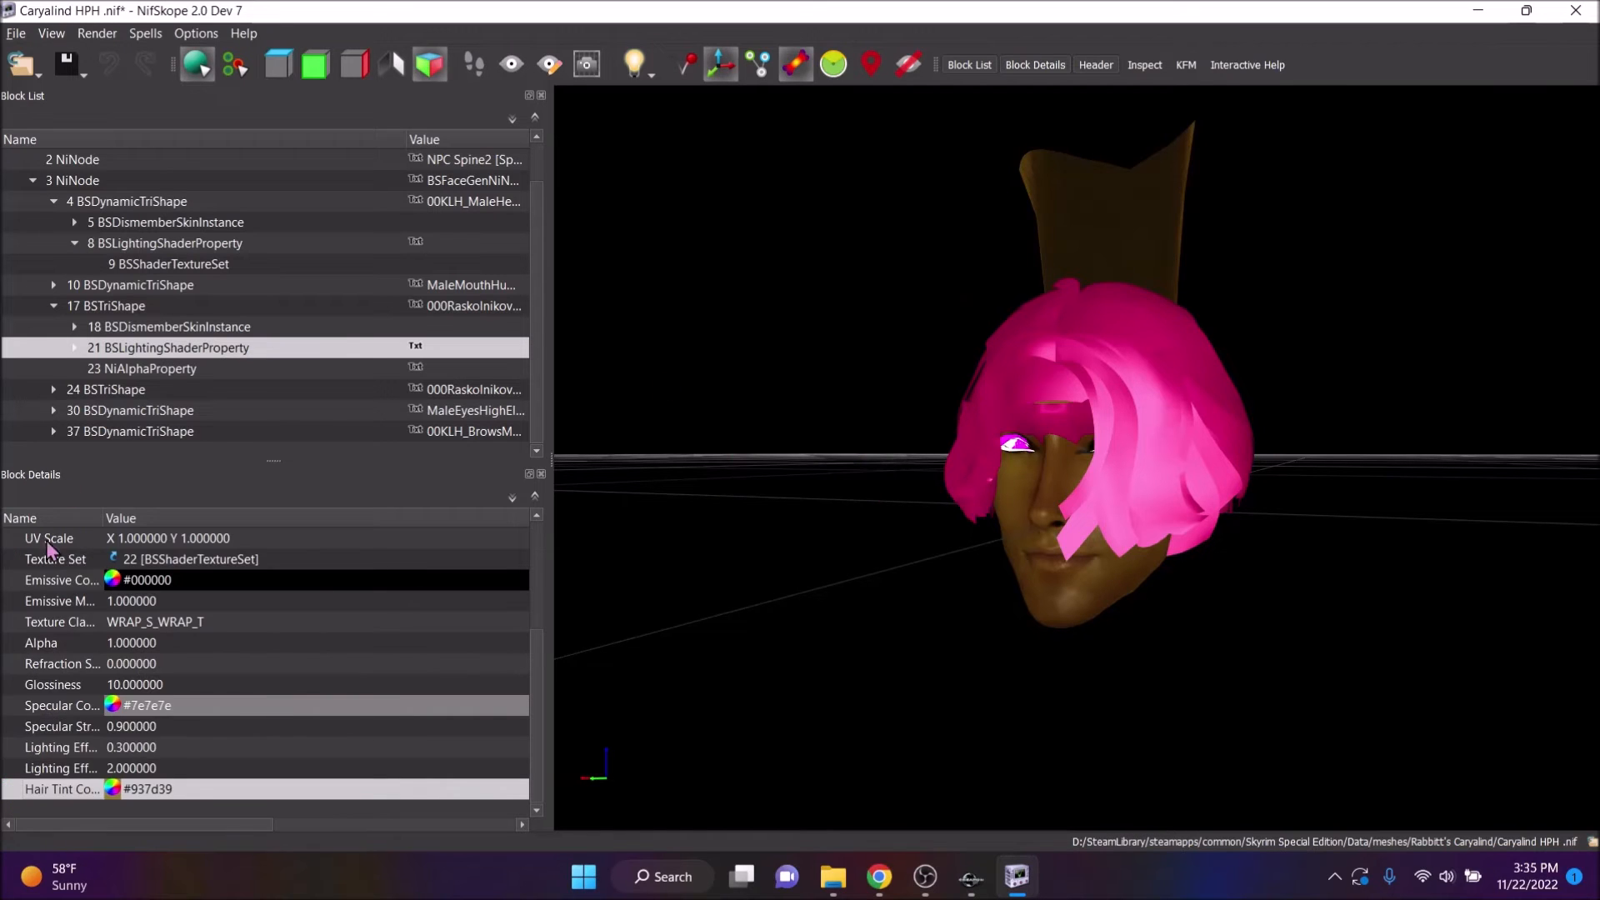
# Set the hair shape's first two textures to Raskolnikov.dds and Raskolnikov_n.dds from the Rabbitt's Caryalind textures folder
pyautogui.click(196, 367)
pyautogui.doubleClick(209, 350)
pyautogui.click(218, 350)
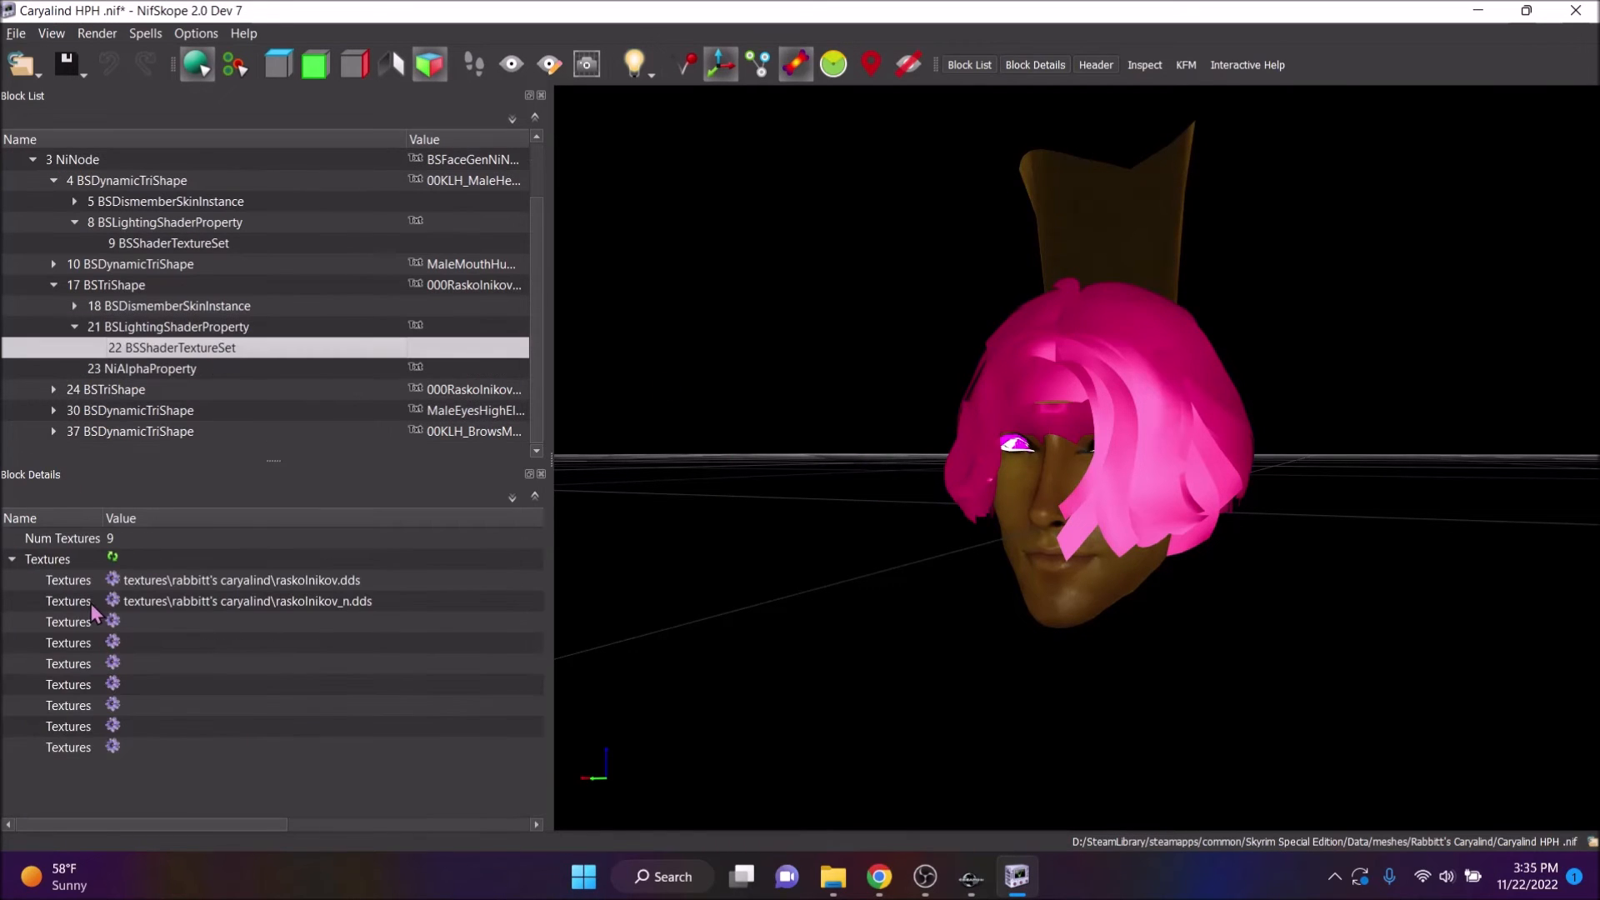
pyautogui.click(115, 576)
pyautogui.scroll(-3, 1028, 493)
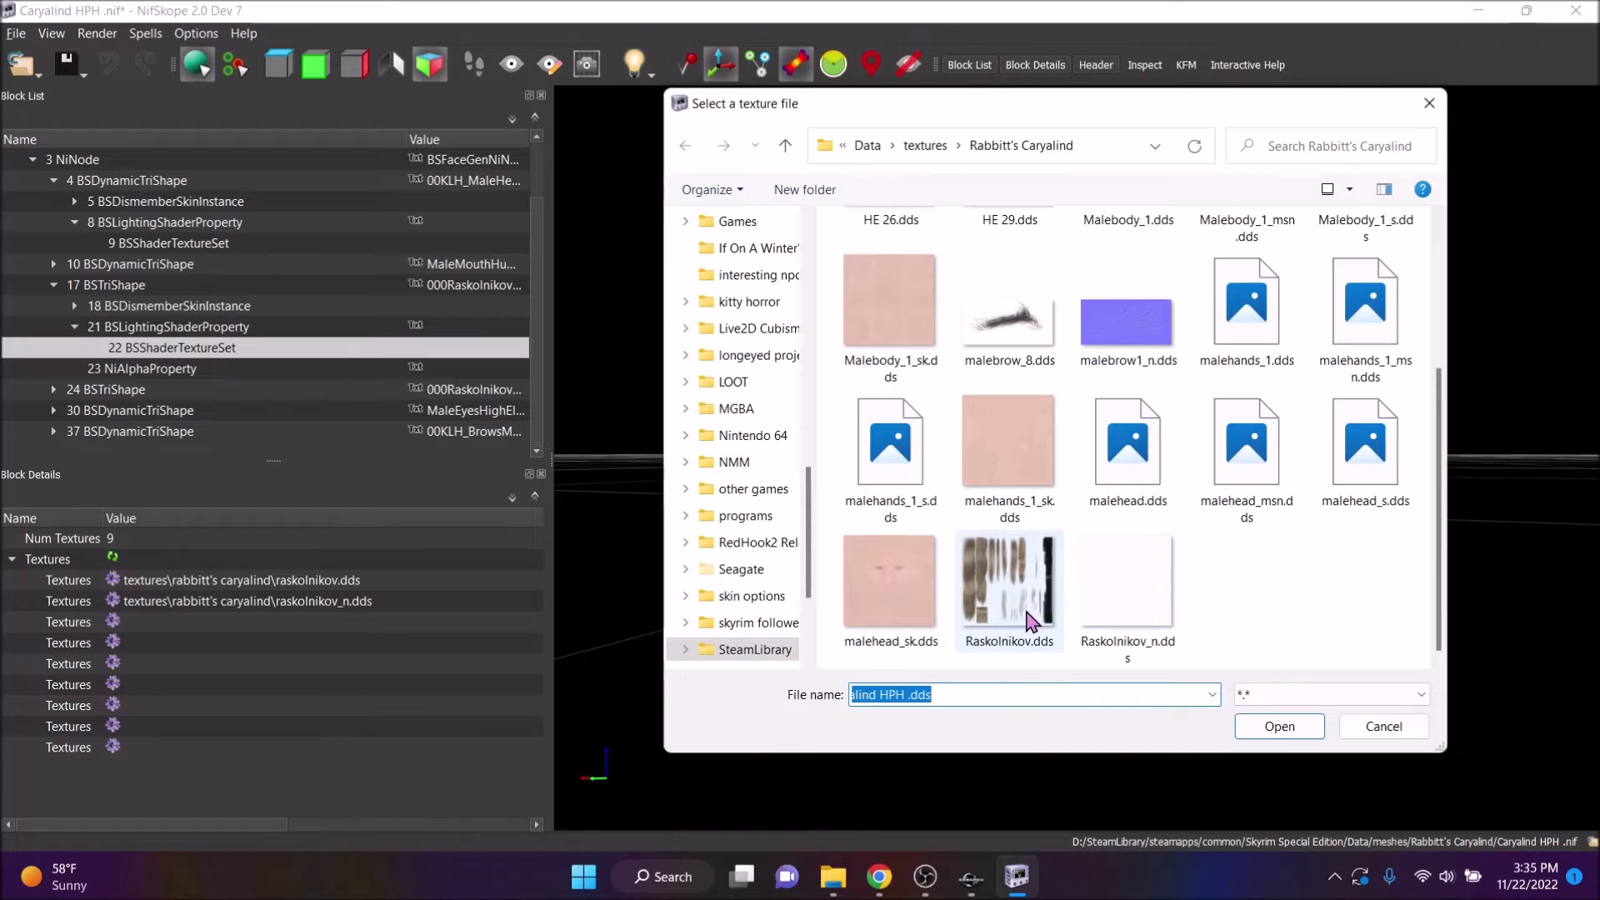
pyautogui.doubleClick(1028, 615)
pyautogui.click(113, 601)
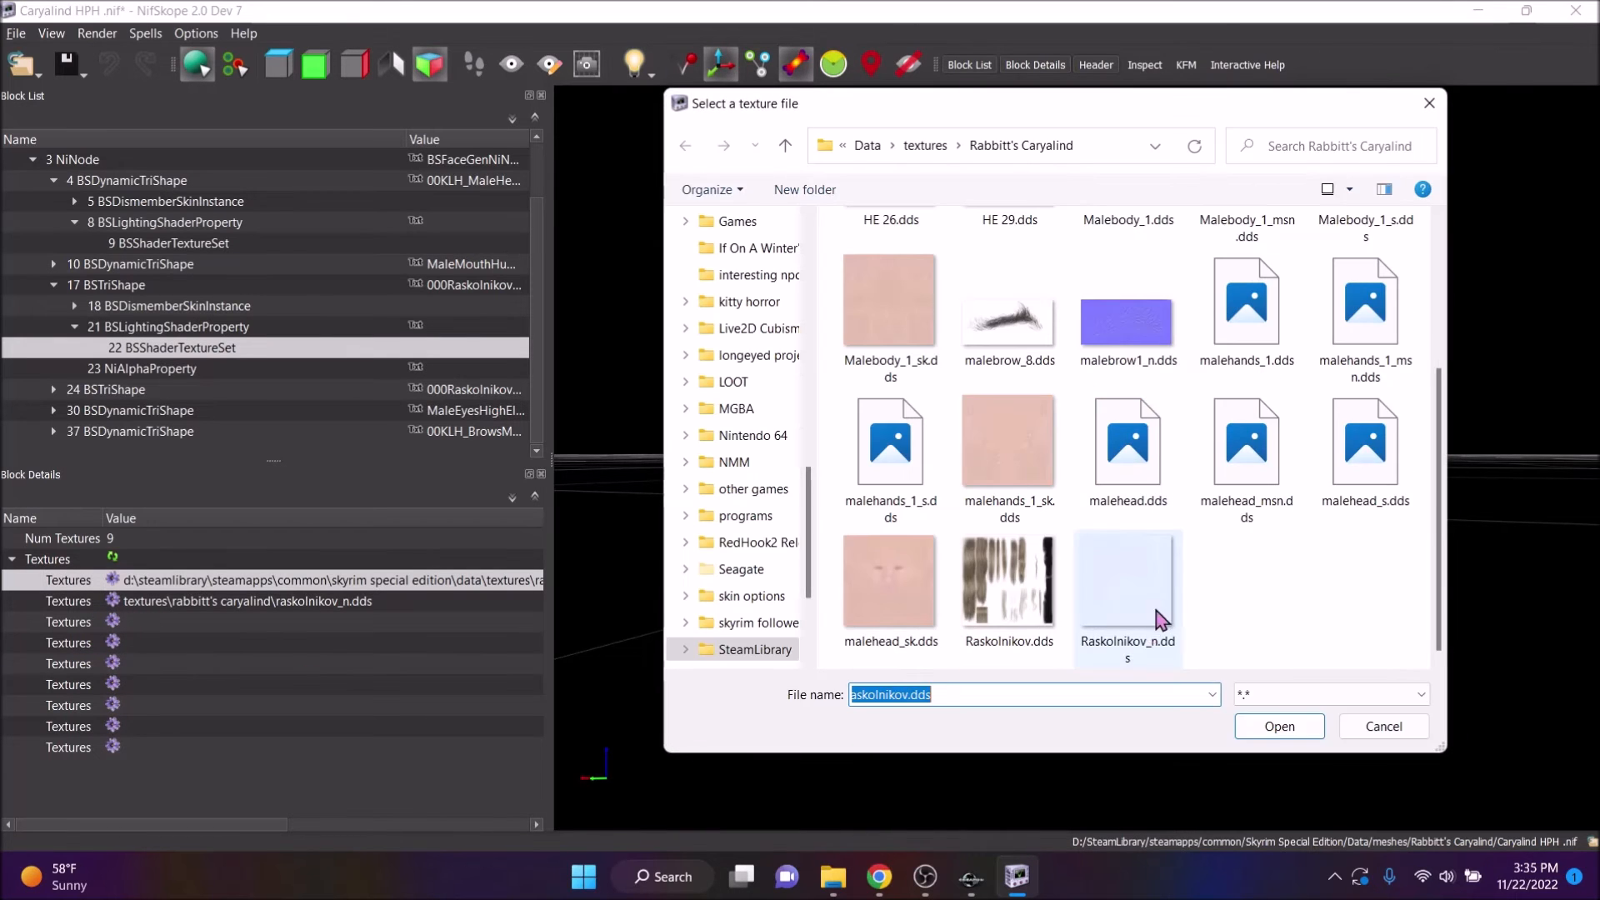
pyautogui.doubleClick(1157, 606)
# Set the Hair Tint Color in the hair shape's BSLightingShaderProperty to #997f31
pyautogui.click(171, 327)
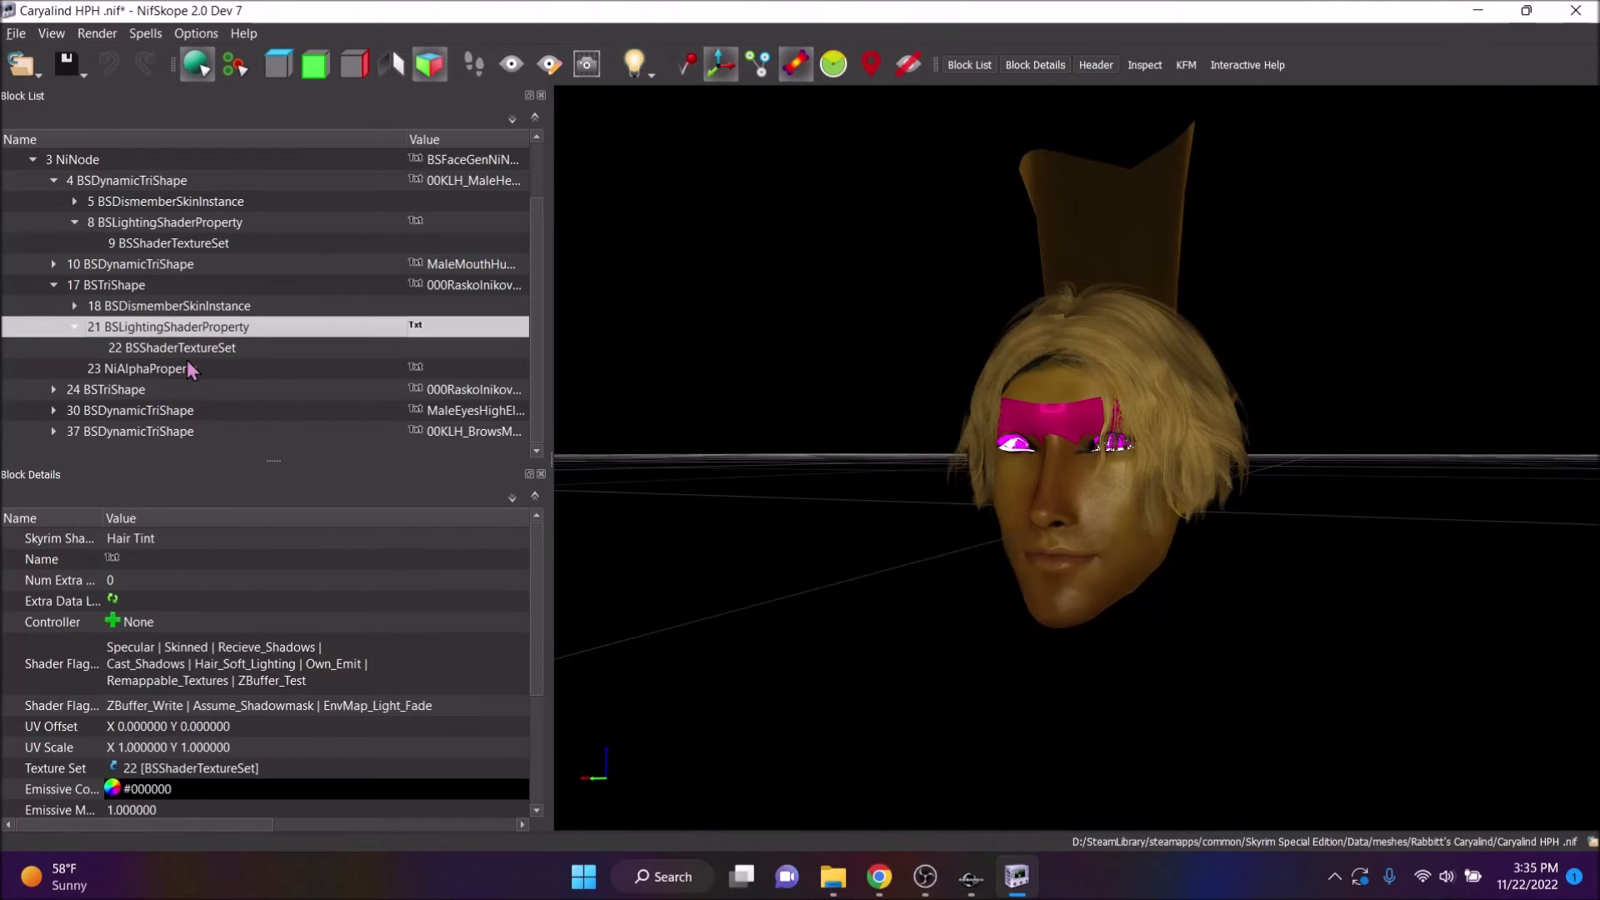
pyautogui.scroll(-3, 218, 700)
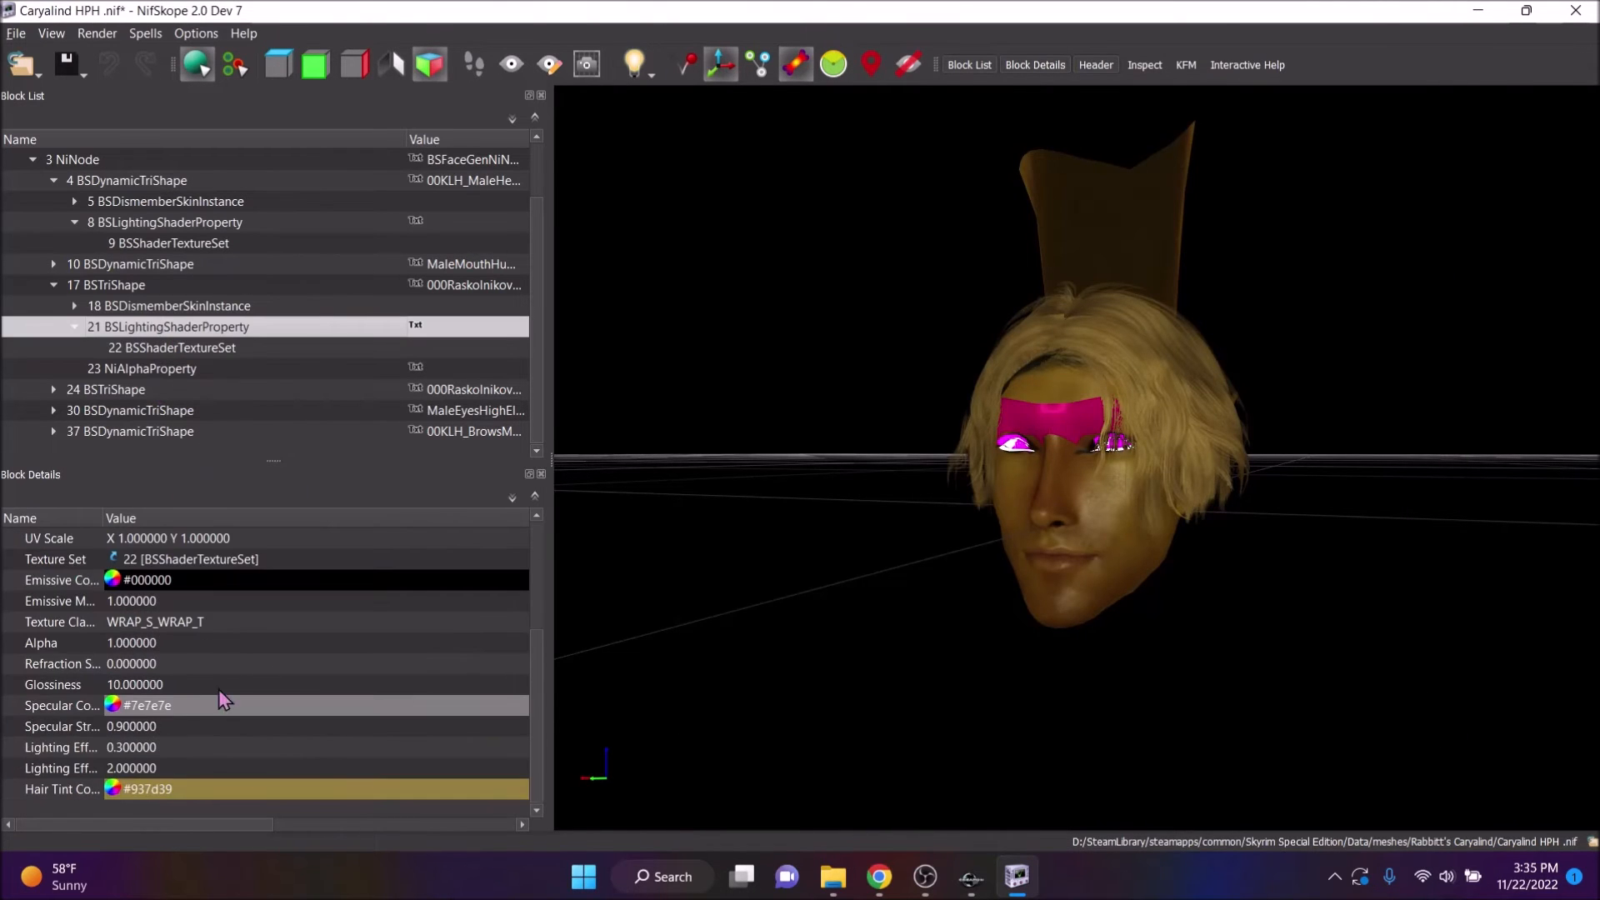
pyautogui.click(112, 789)
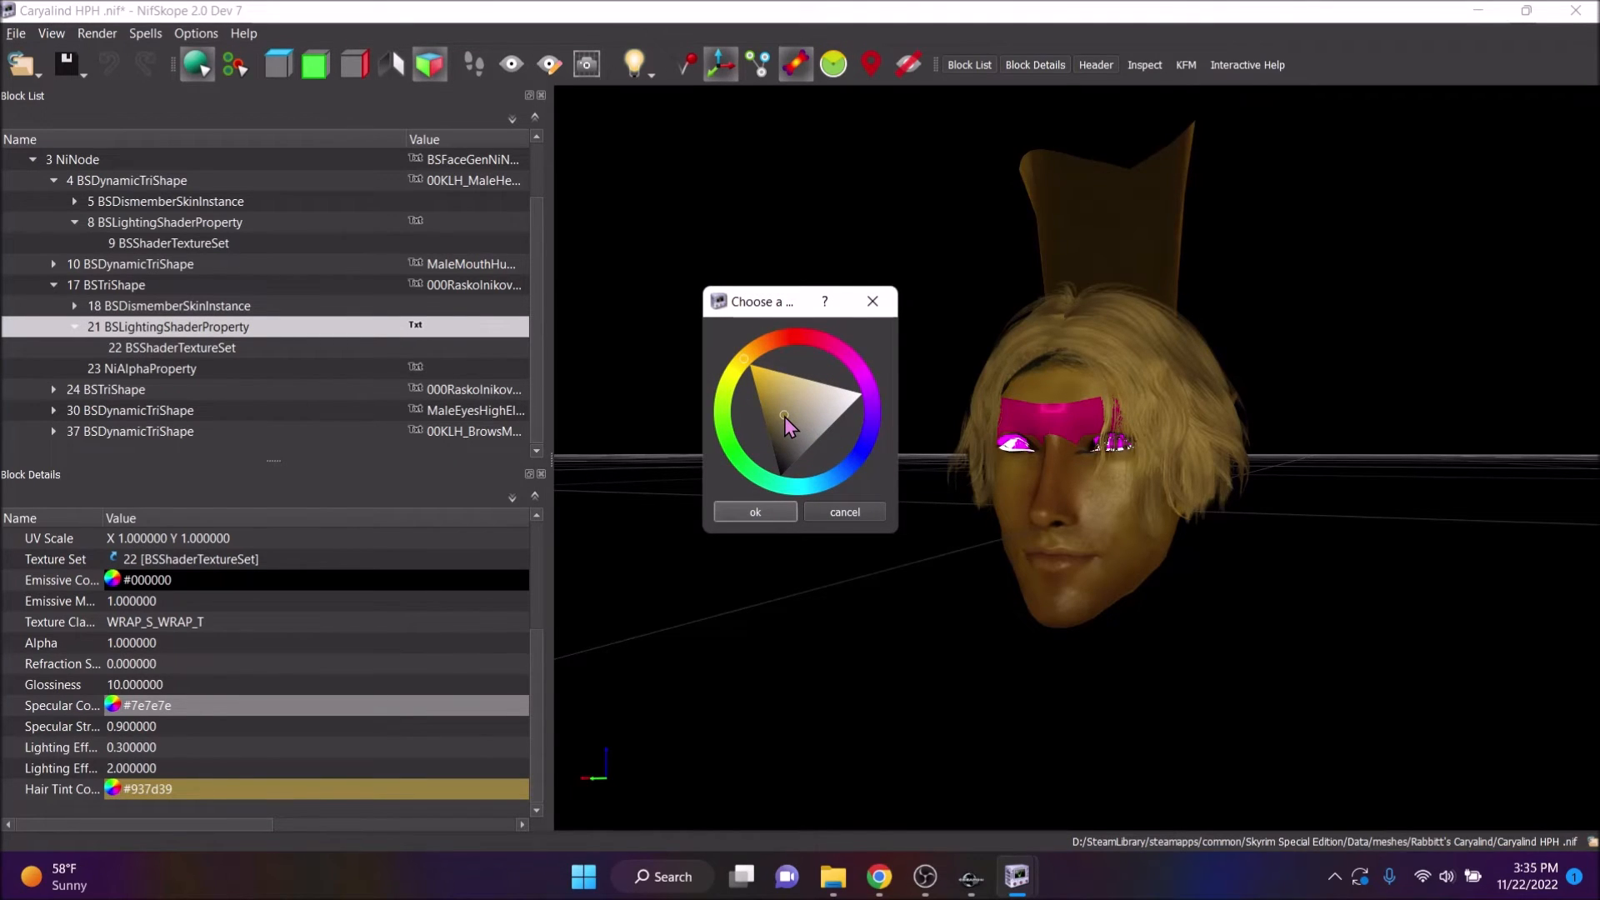
pyautogui.click(750, 510)
pyautogui.moveTo(747, 510); pyautogui.dragTo(1245, 542)
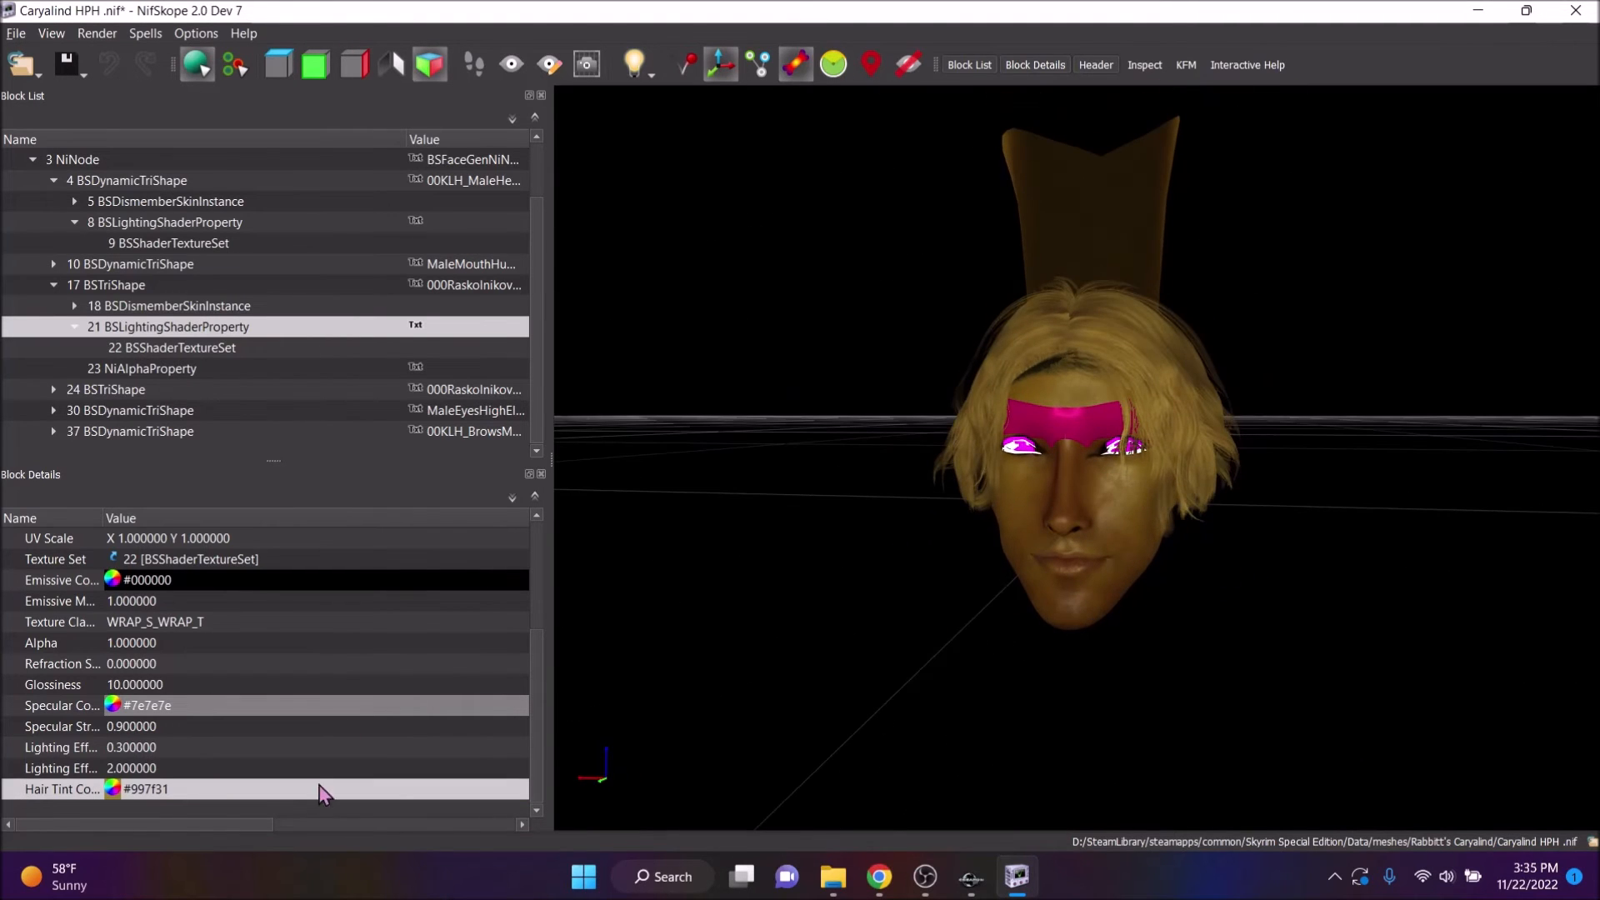
# Open the Hair Tint Color's numeric components and read its red, green and blue values
pyautogui.doubleClick(196, 789)
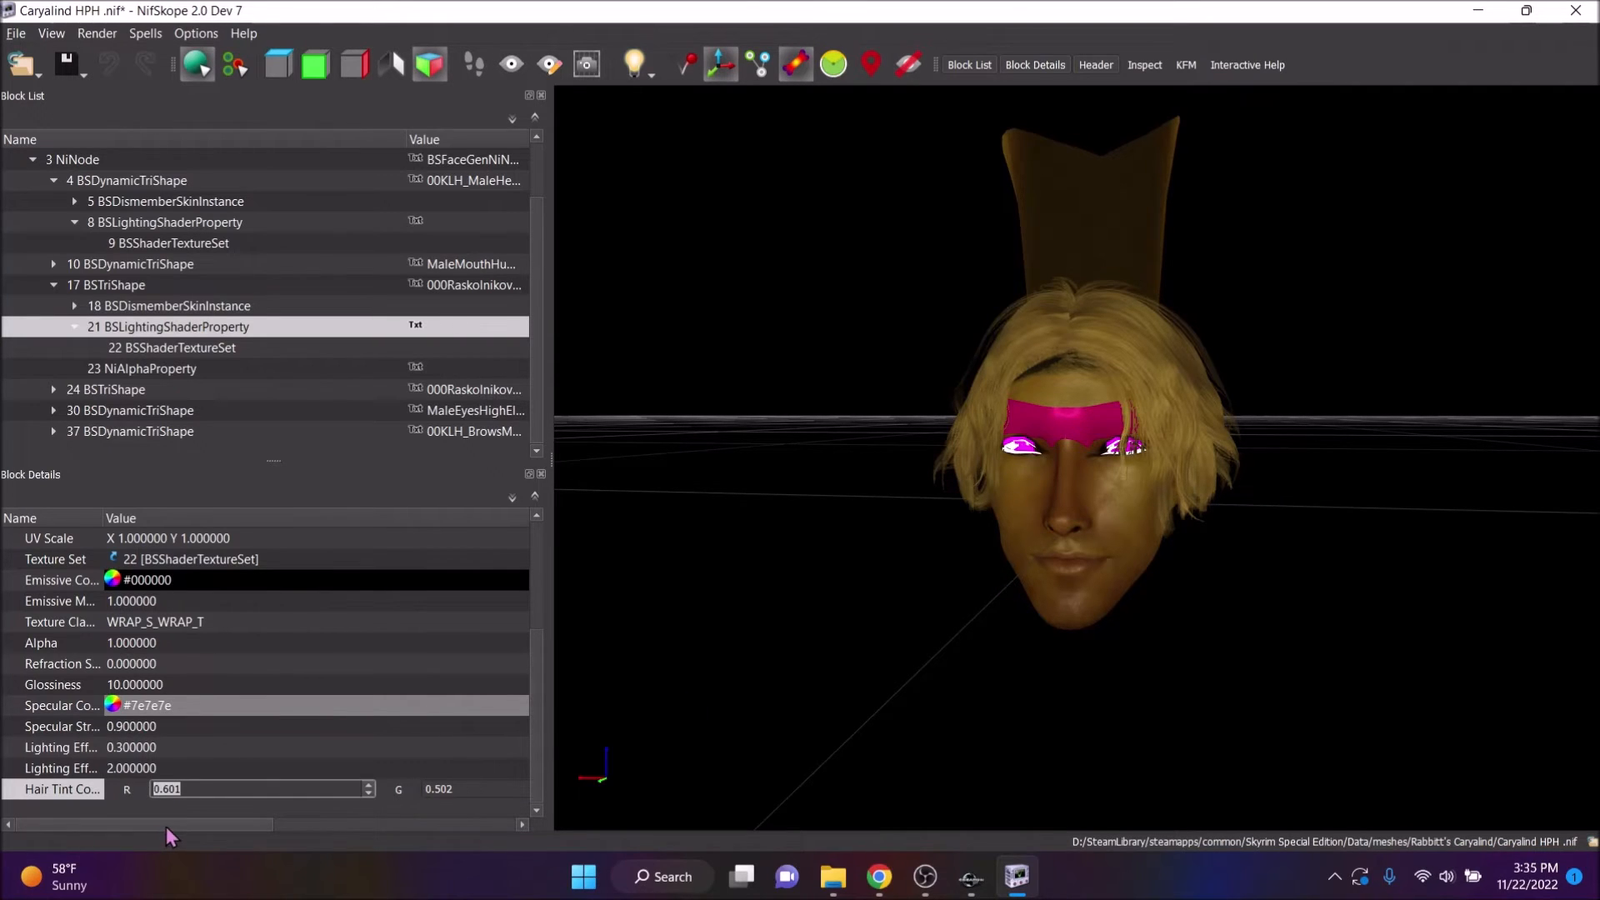
pyautogui.moveTo(167, 826); pyautogui.dragTo(207, 837)
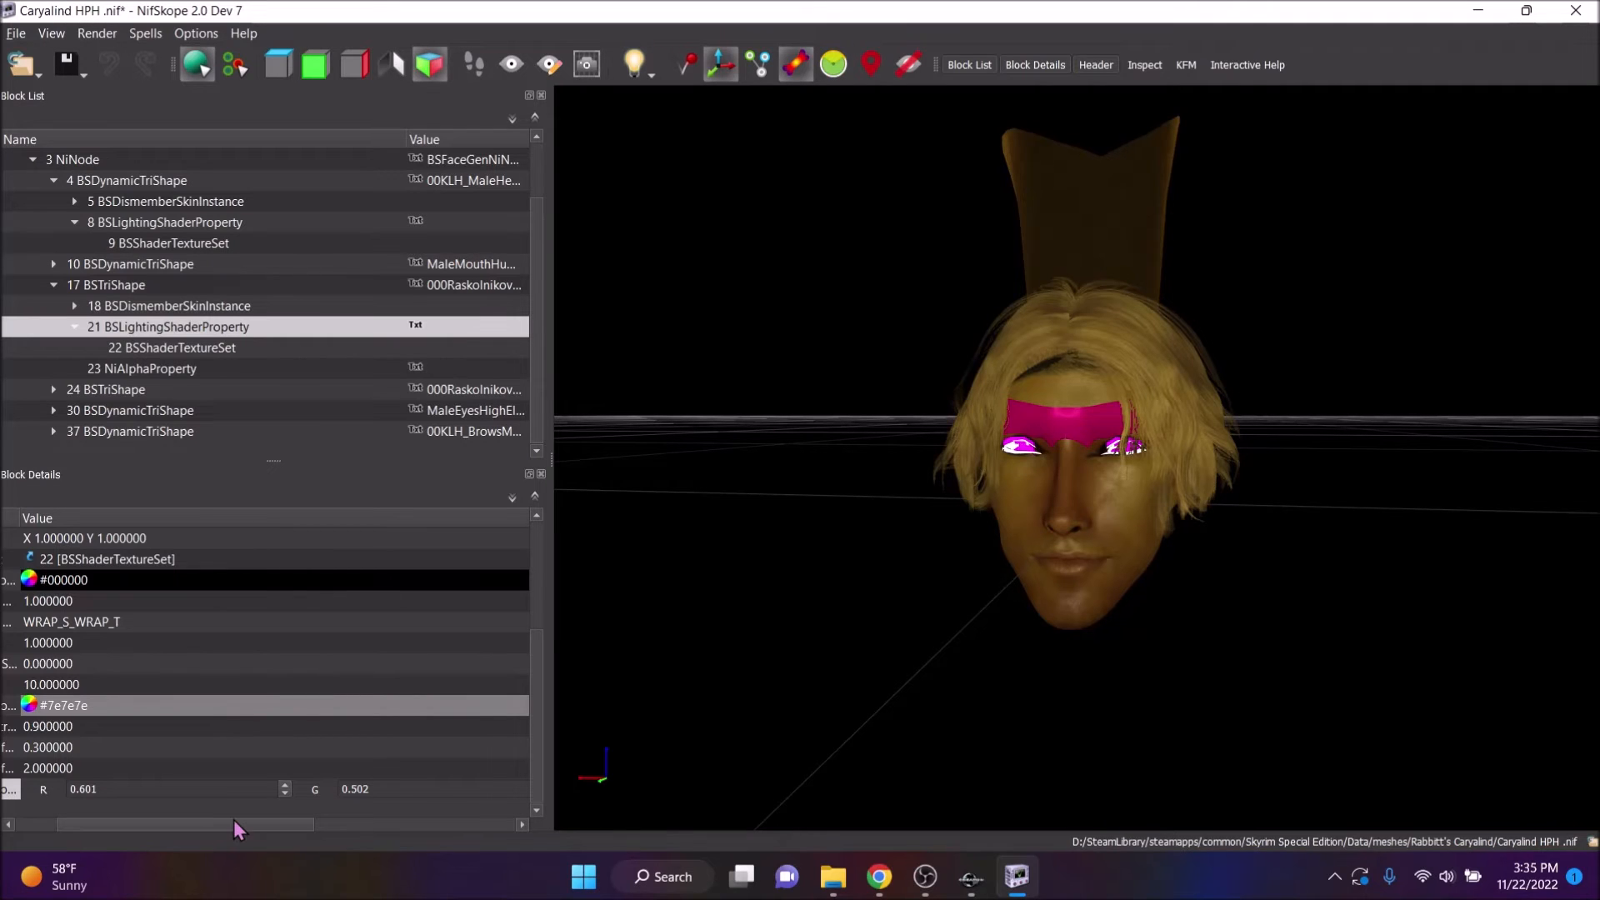
pyautogui.moveTo(233, 821); pyautogui.dragTo(468, 827)
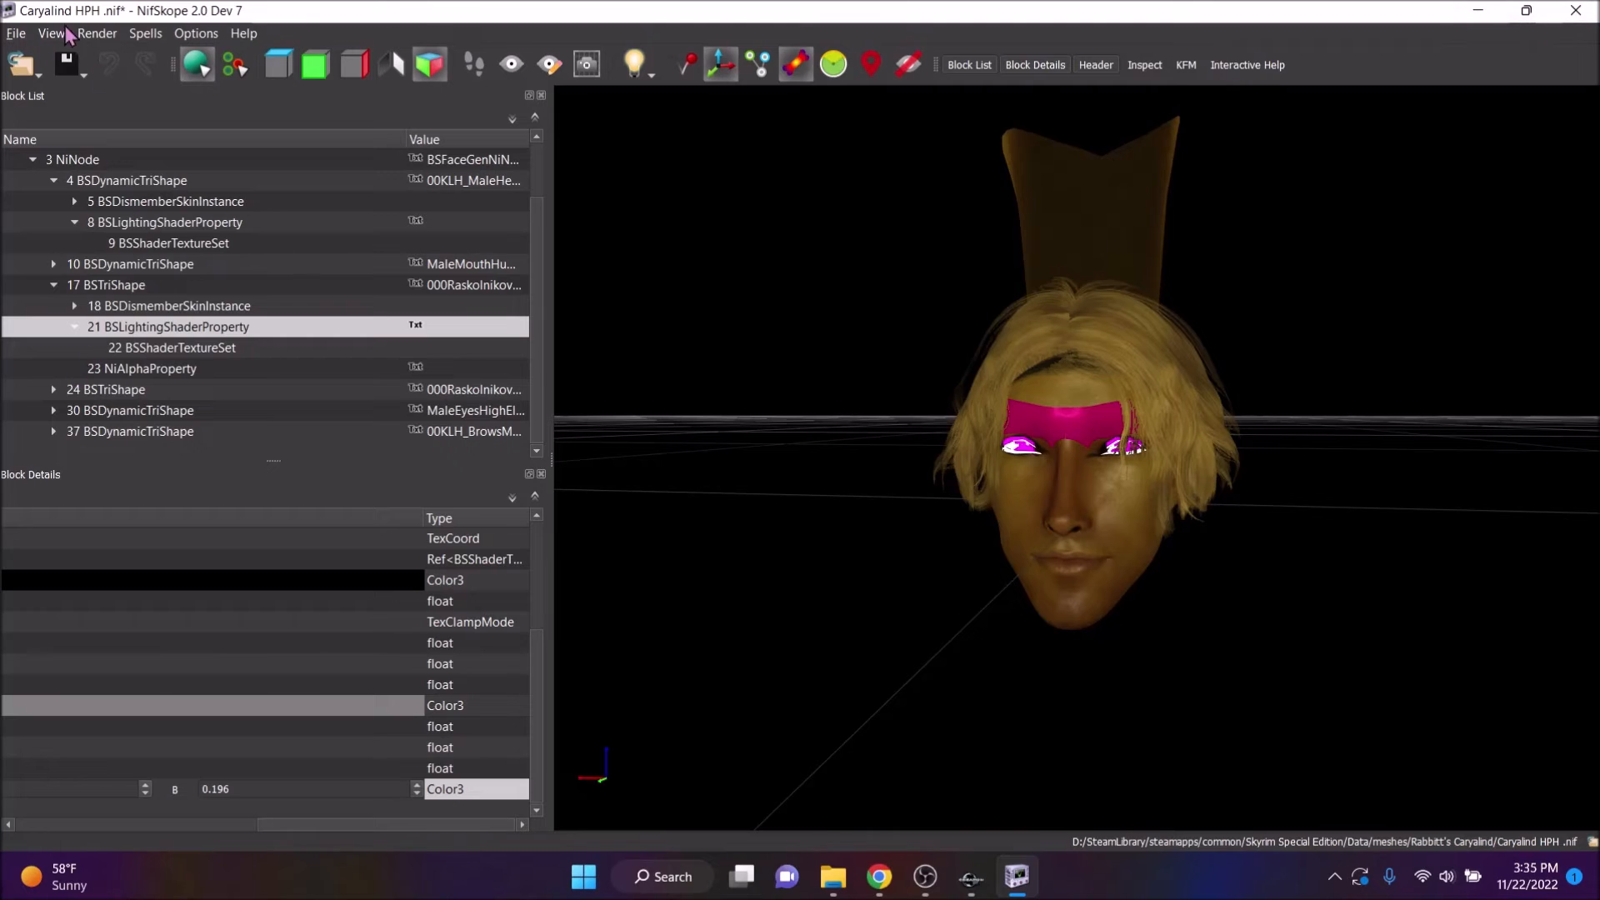
# Switch to the File Explorer window and open the Skyrim Special Edition folder
pyautogui.moveTo(833, 876)
pyautogui.click(911, 812)
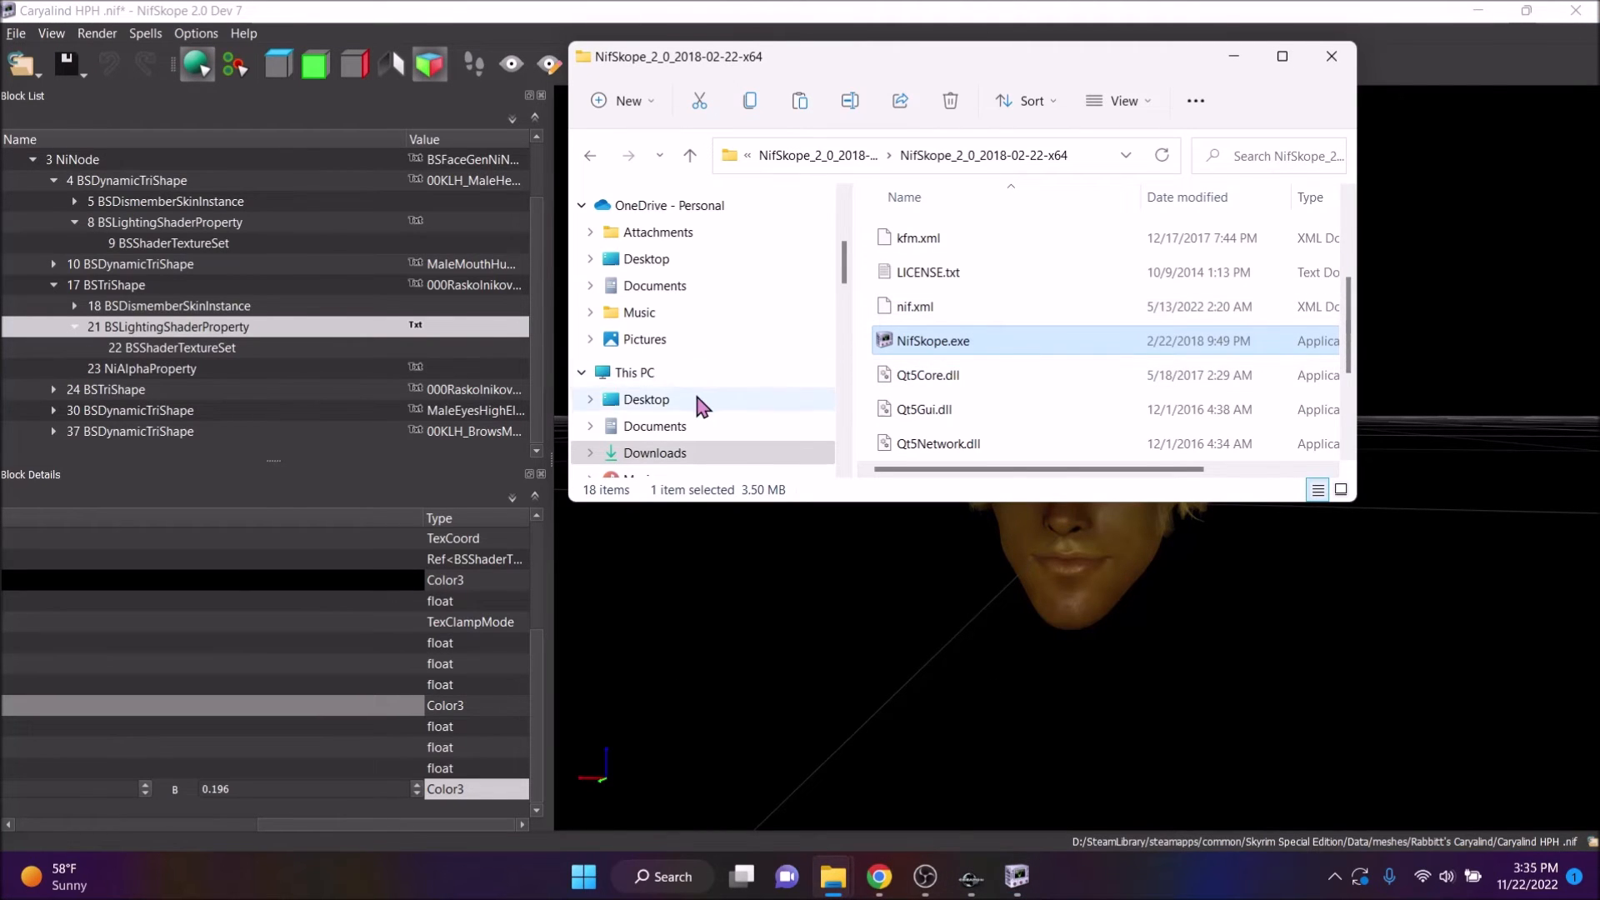
pyautogui.scroll(4, 697, 400)
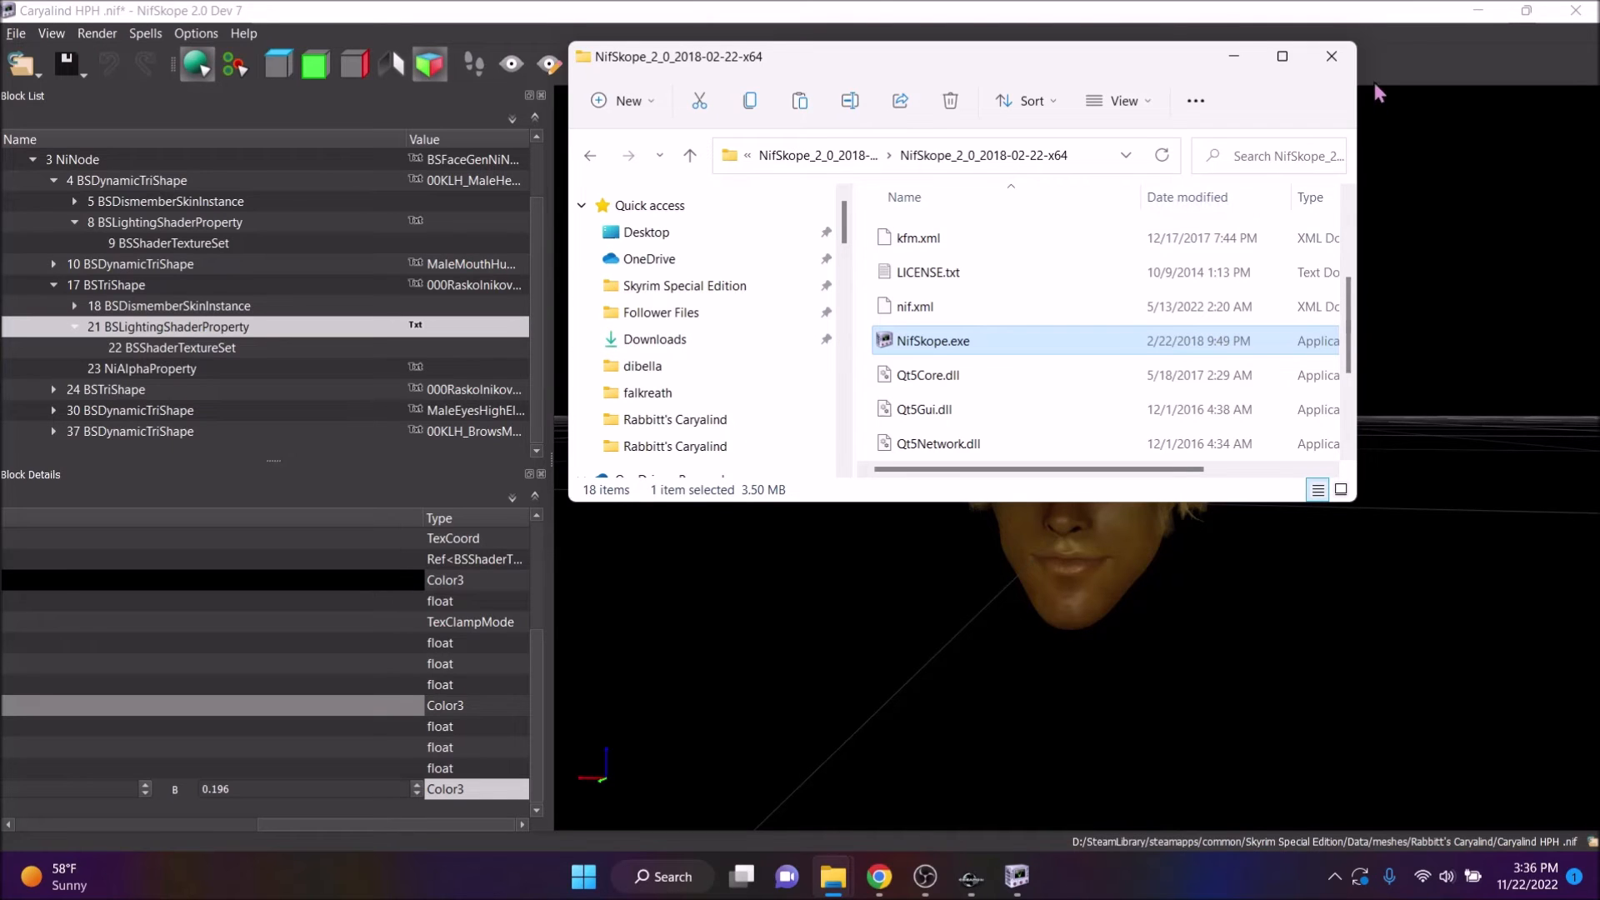
pyautogui.click(702, 292)
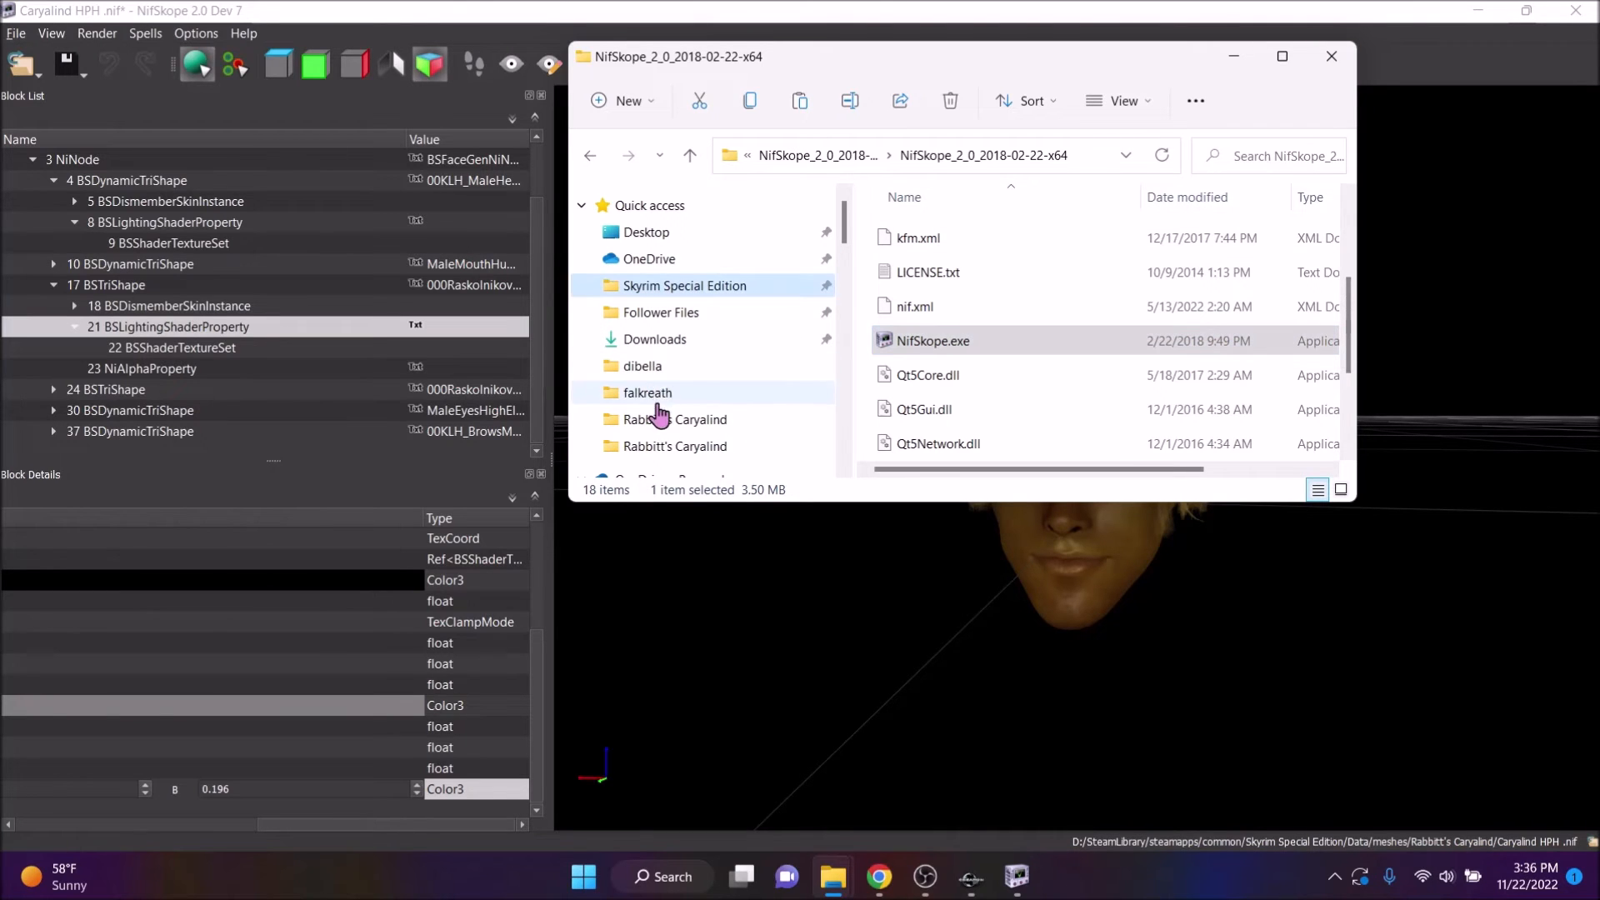
pyautogui.scroll(-2, 977, 293)
pyautogui.scroll(1, 955, 259)
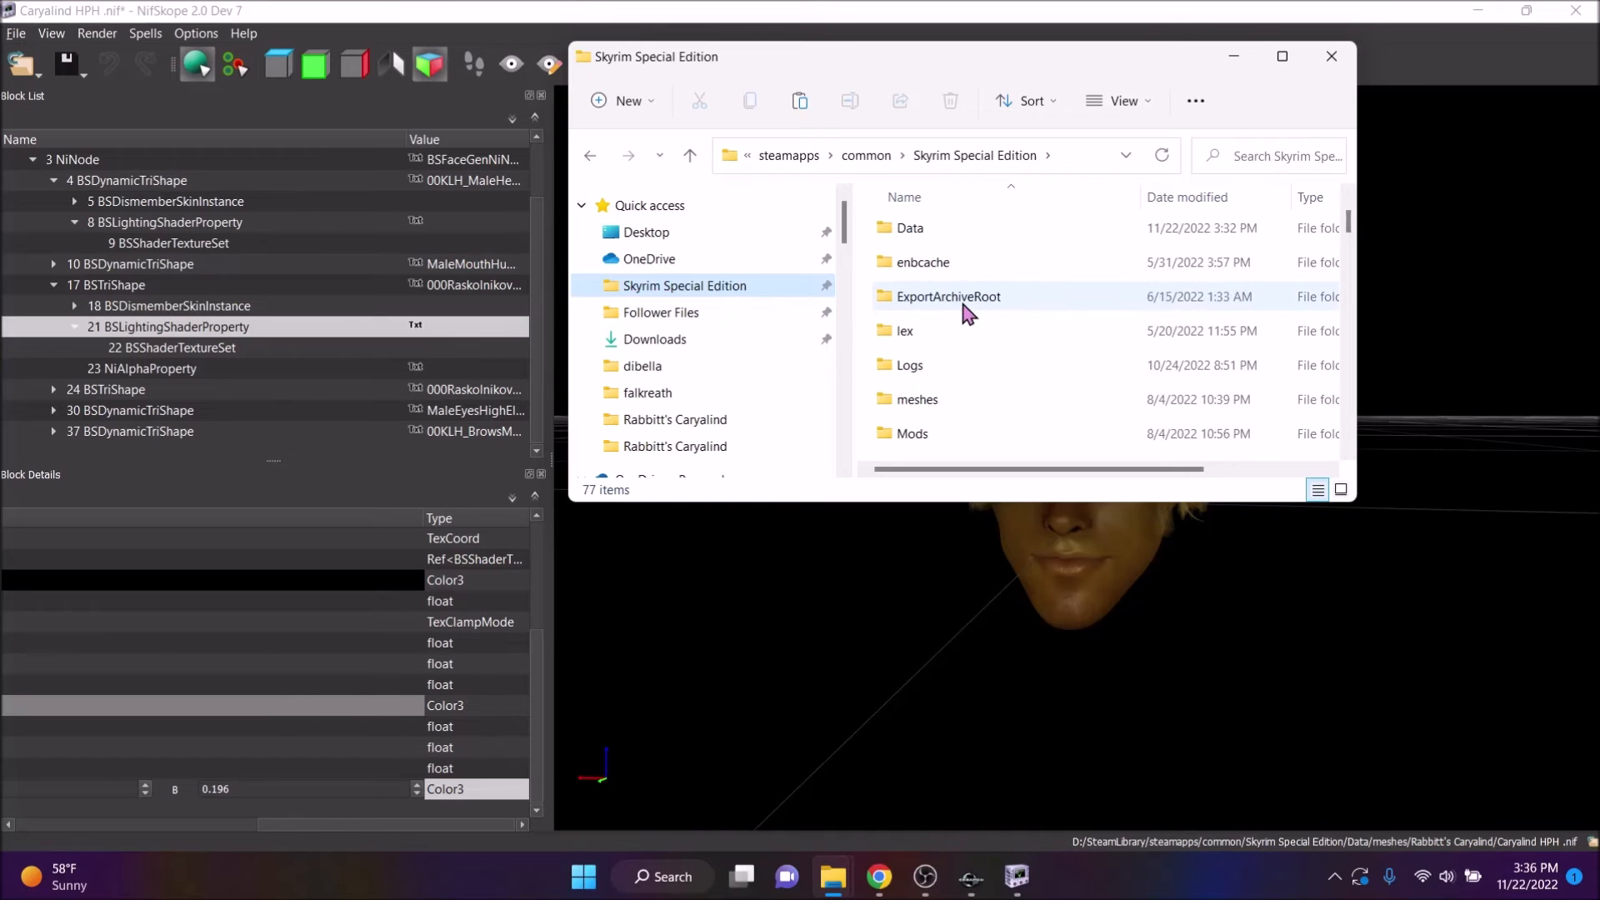
# Open Raskolnikov.nif from the Rabbitt's Caryalind folder inside Data's meshes folder in NifSkope
pyautogui.doubleClick(950, 233)
pyautogui.scroll(-2, 1061, 361)
pyautogui.scroll(-5, 1060, 357)
pyautogui.scroll(4, 982, 347)
pyautogui.doubleClick(985, 401)
pyautogui.scroll(-10, 1000, 347)
pyautogui.doubleClick(1000, 347)
pyautogui.scroll(-2, 988, 242)
pyautogui.doubleClick(937, 412)
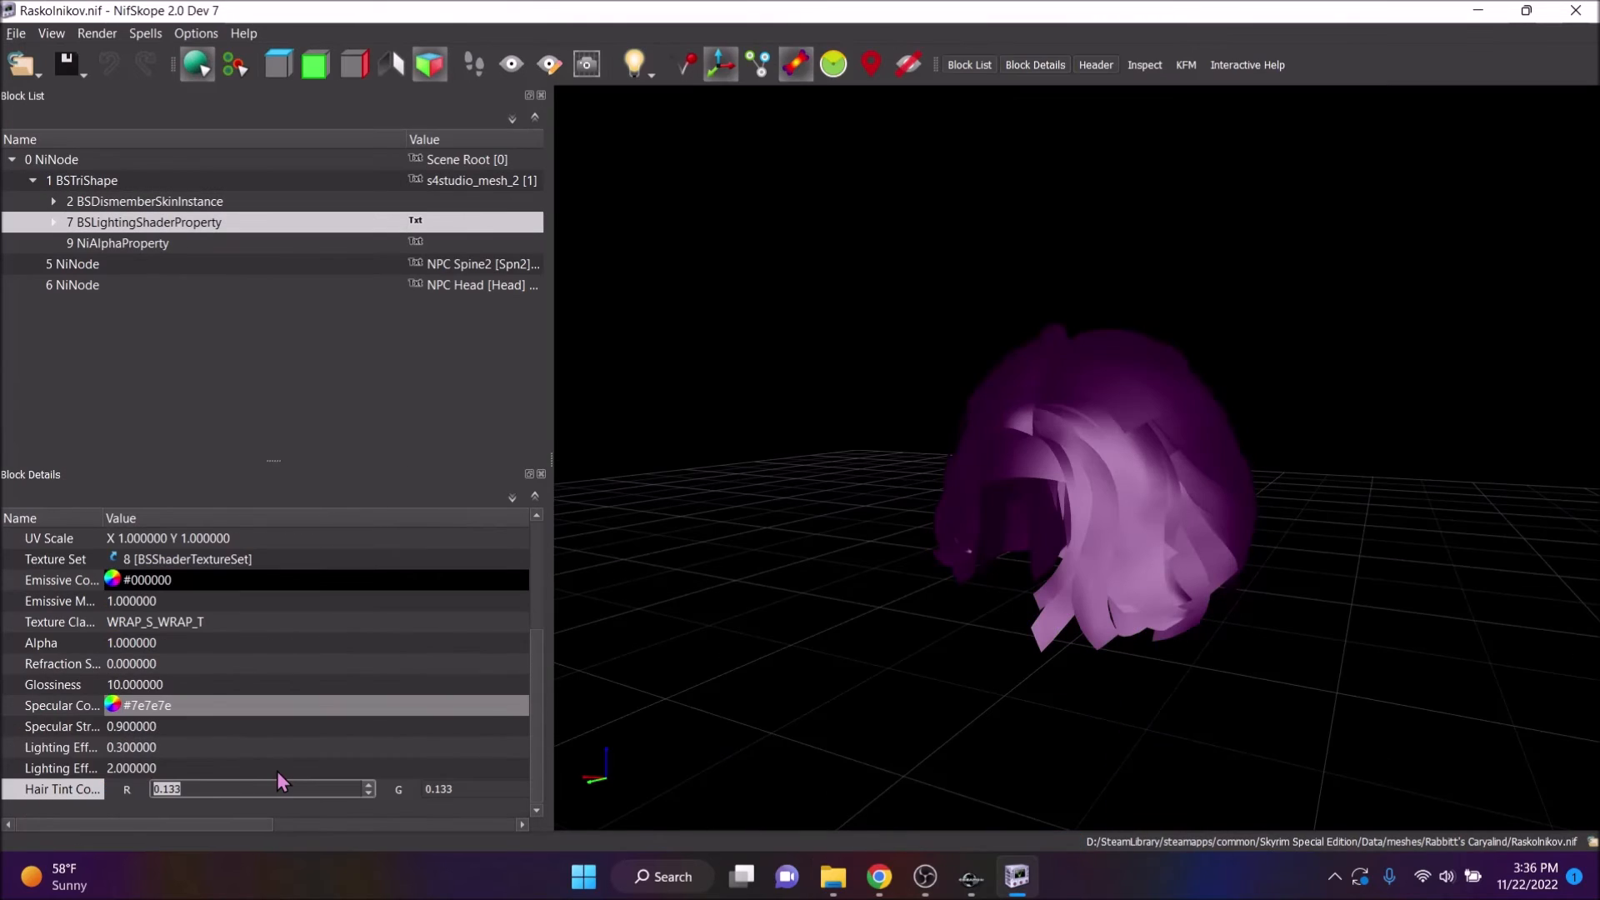
# Match the Hair Tint Color of Raskolnikov.nif to the head mesh's hair tint, with red 0.601 and green 0.502
pyautogui.write('.601')
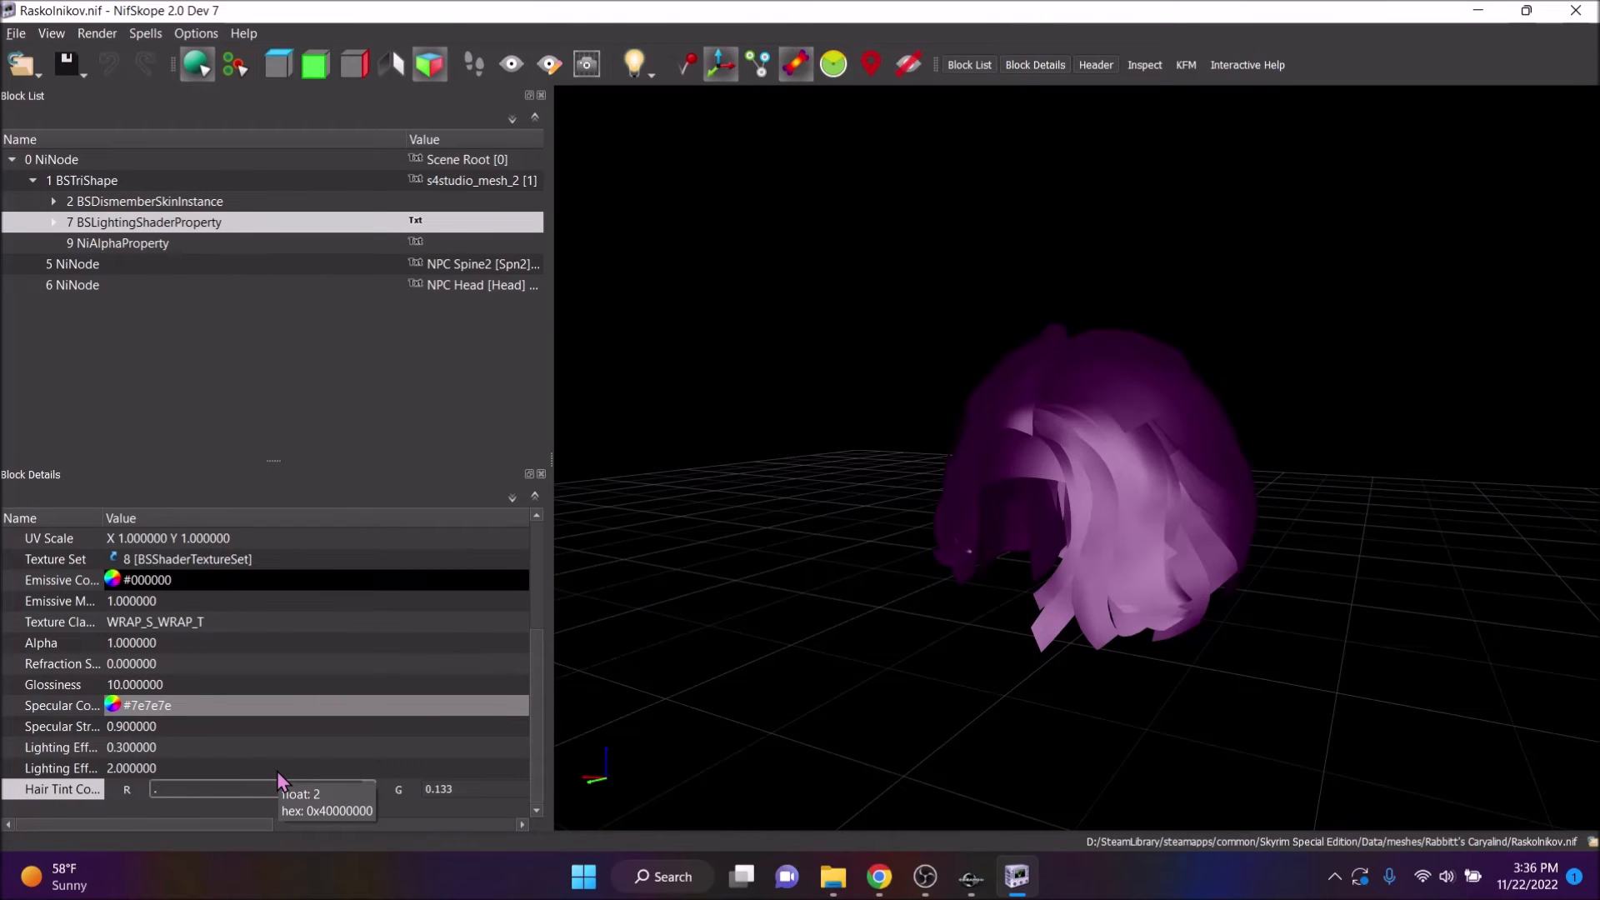
pyautogui.click(442, 790)
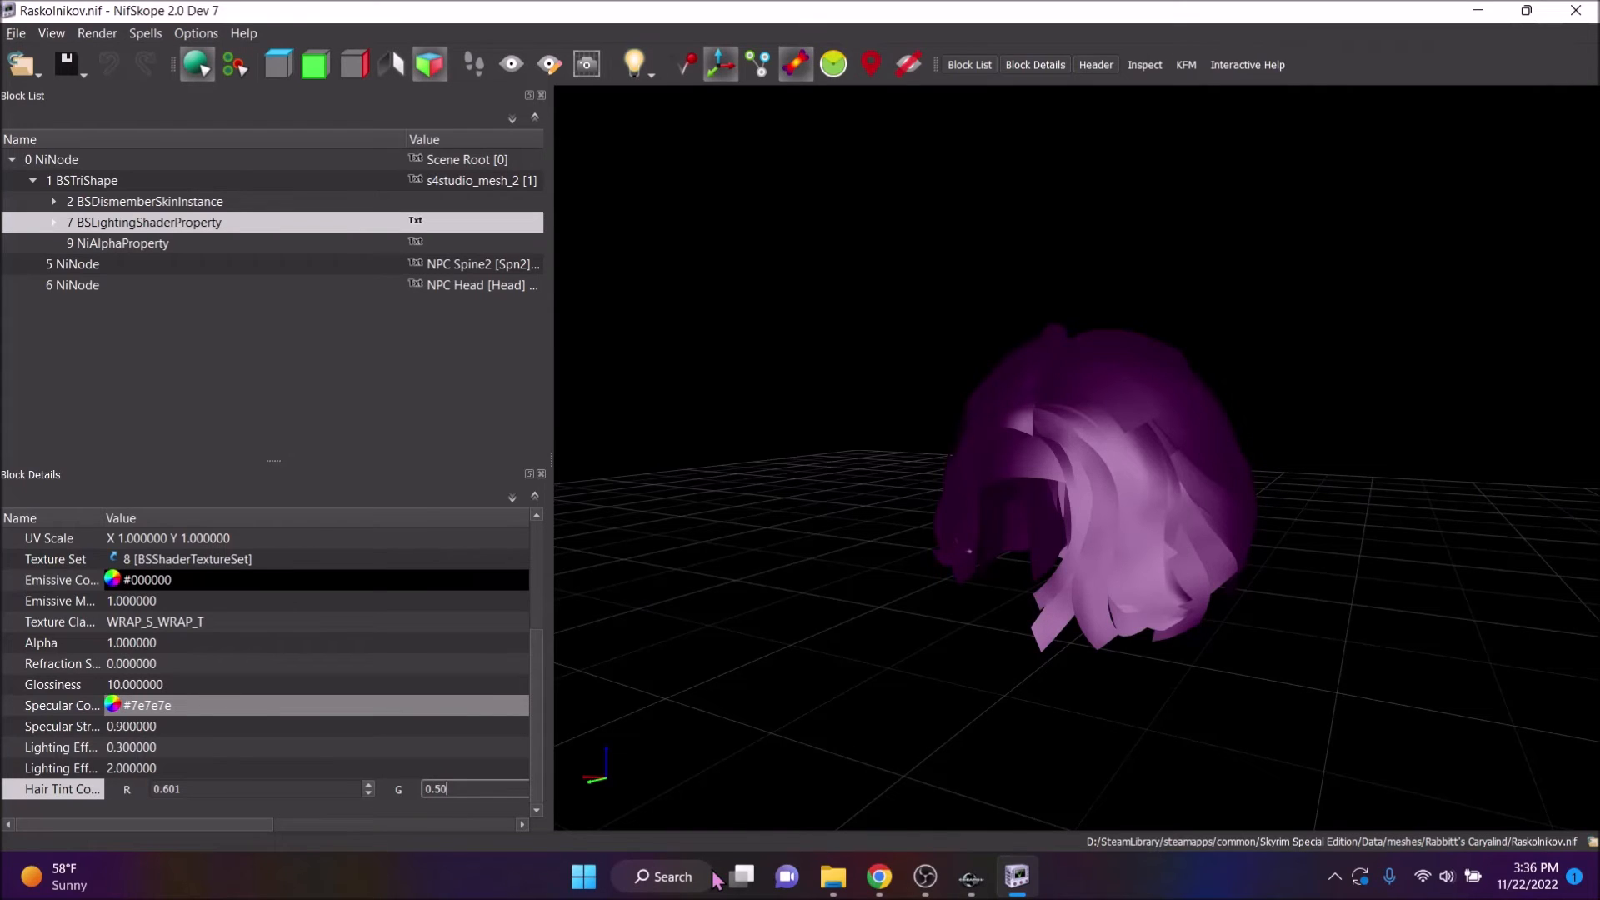
pyautogui.moveTo(211, 825); pyautogui.dragTo(349, 782)
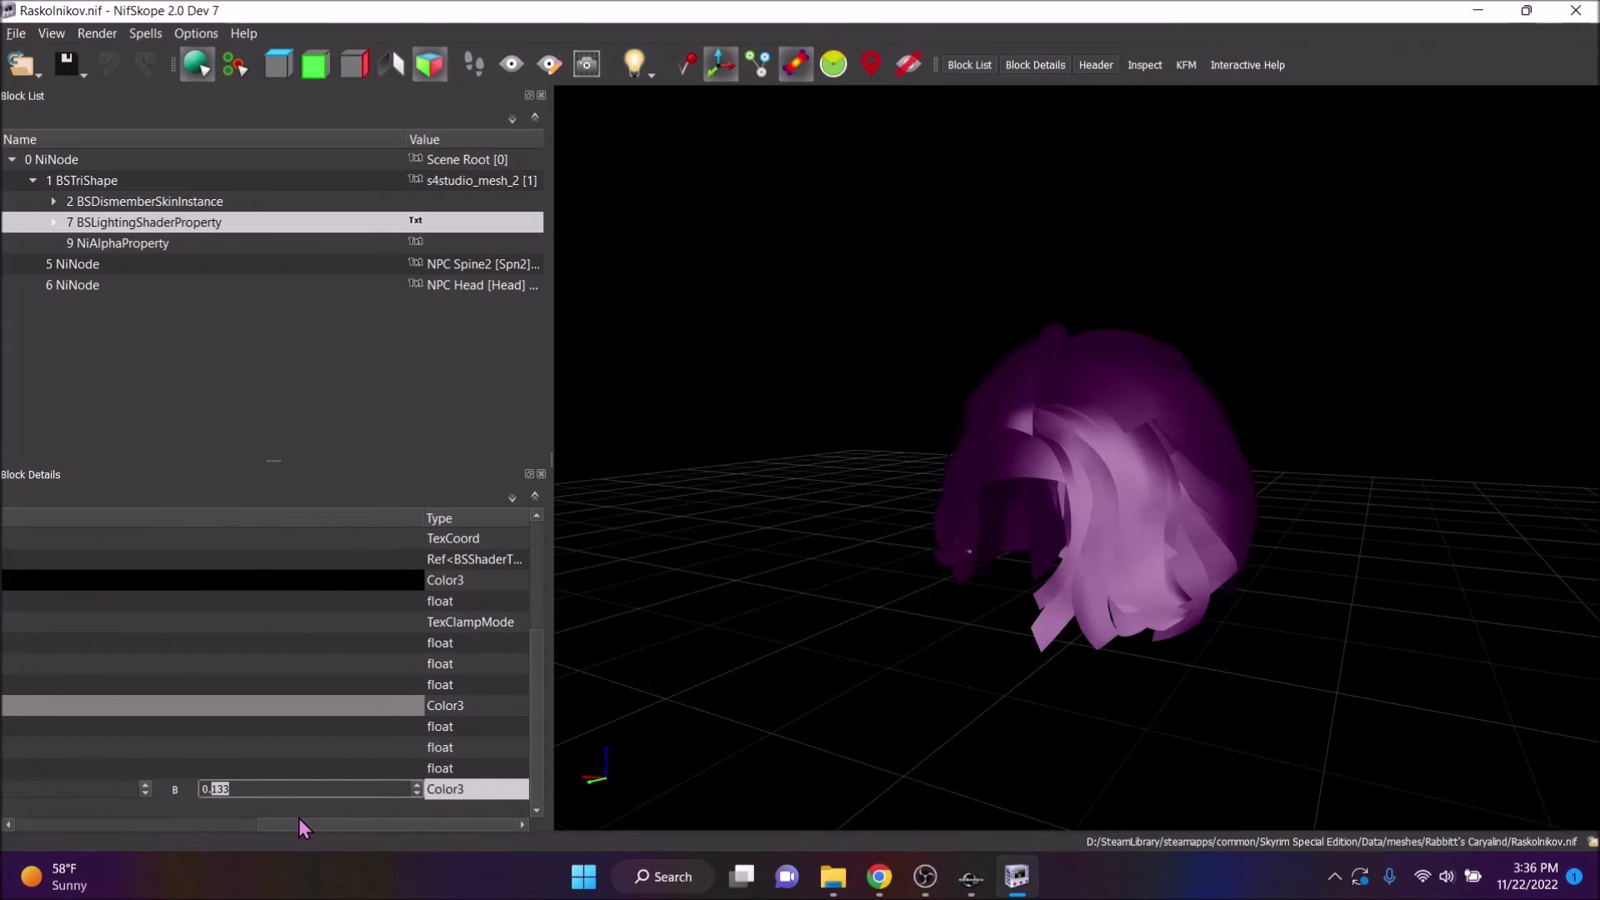
pyautogui.write('180')
pyautogui.press('Return')
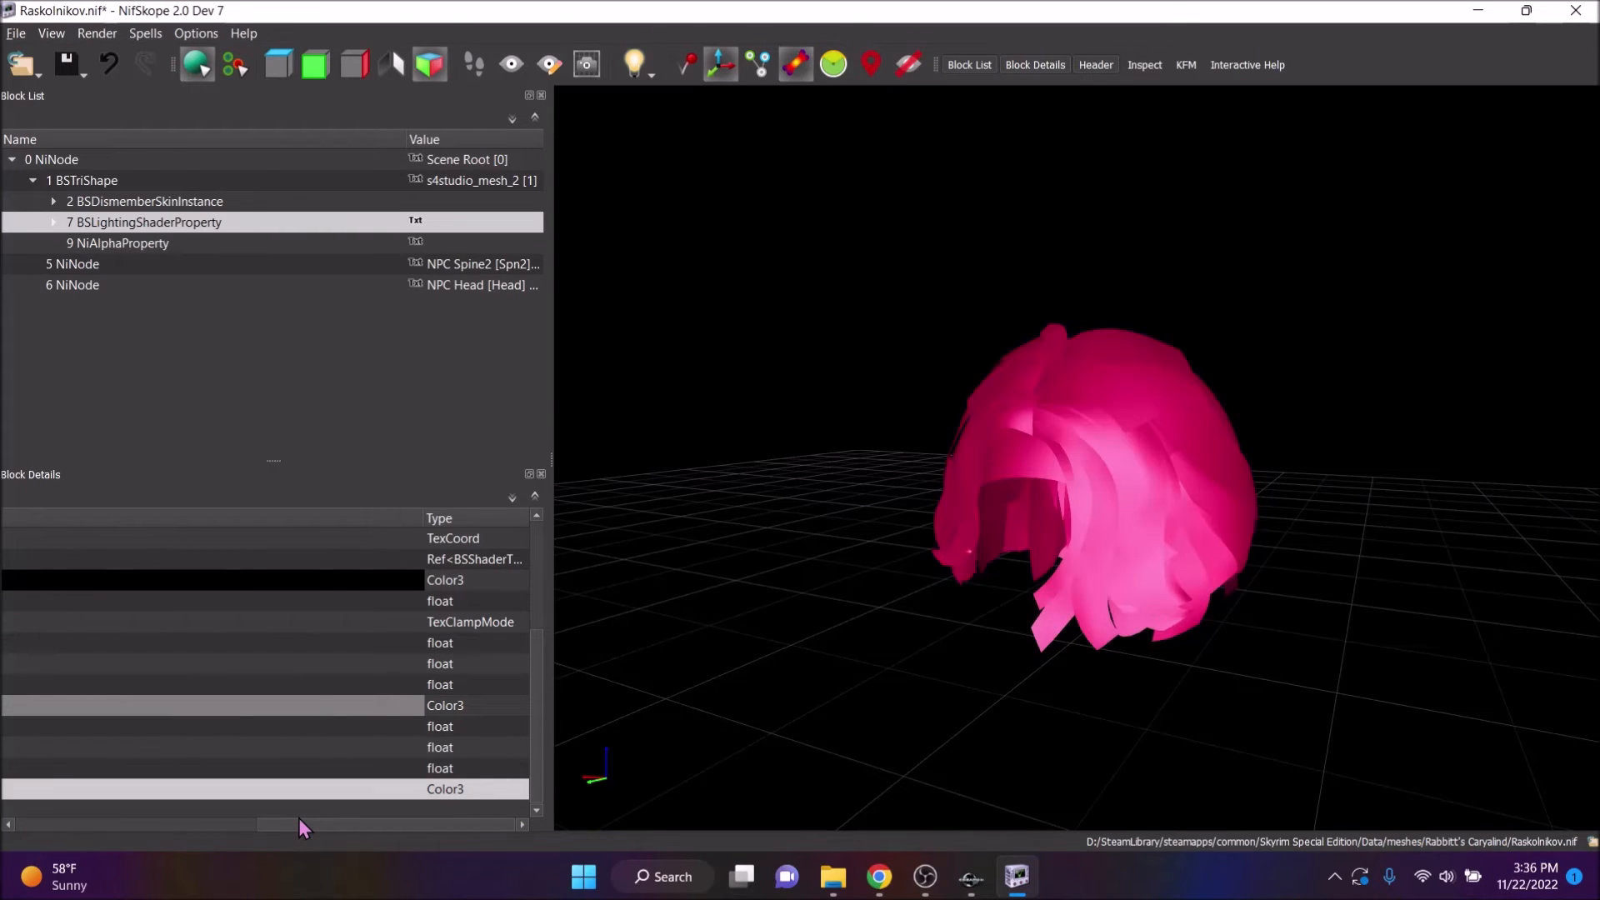
# Save the edited hair tint in Raskolnikov.nif
pyautogui.moveTo(287, 821); pyautogui.dragTo(33, 812)
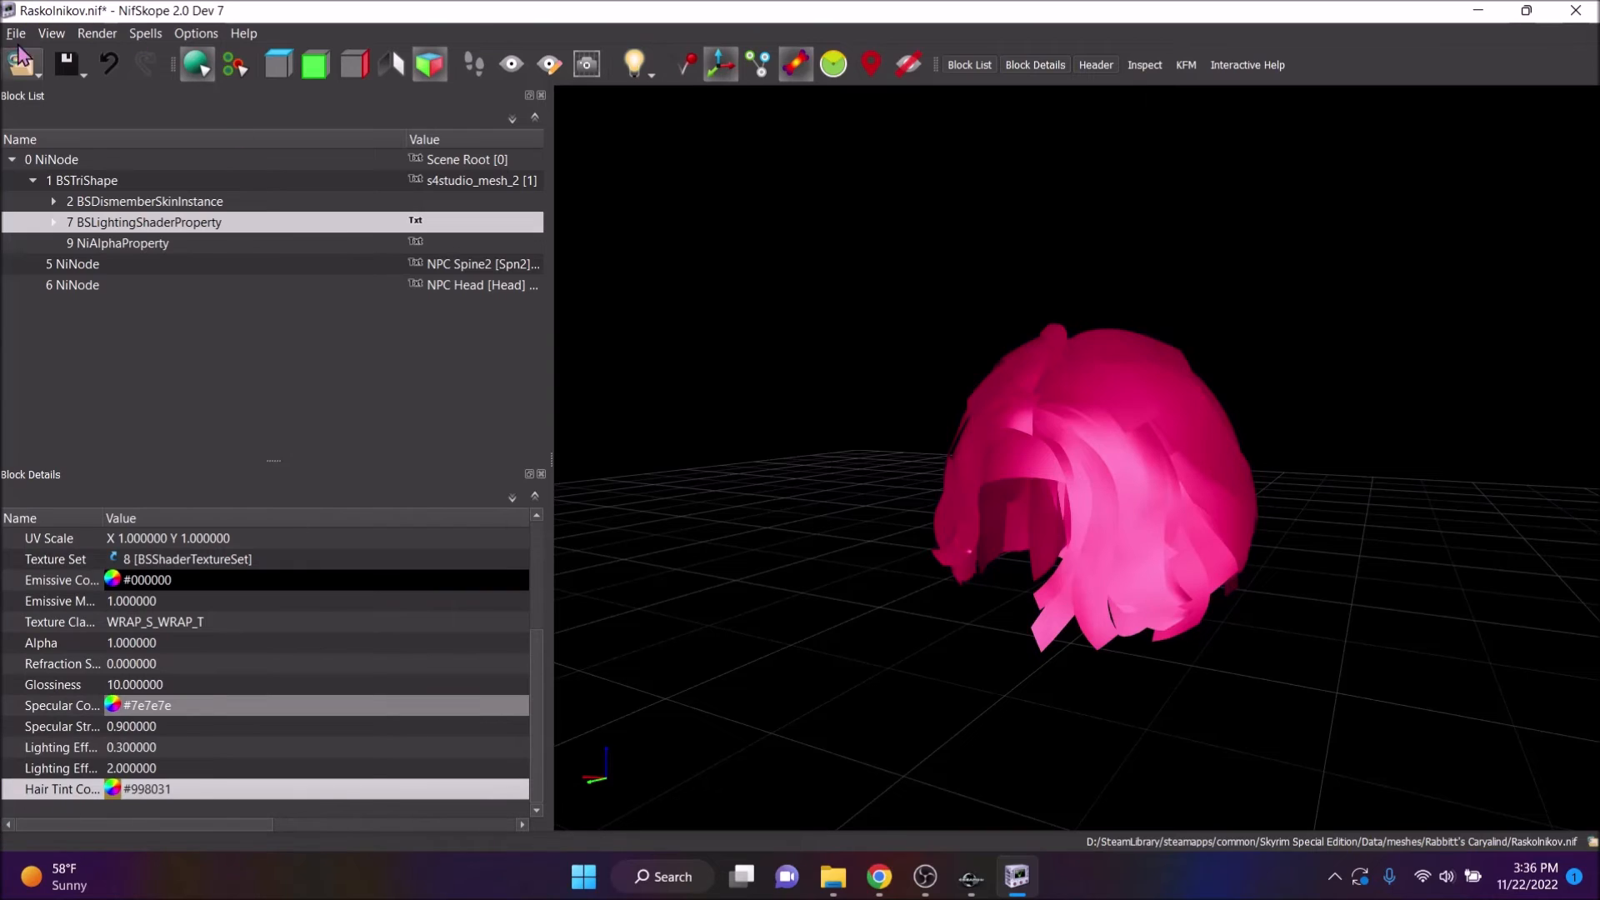
pyautogui.click(16, 33)
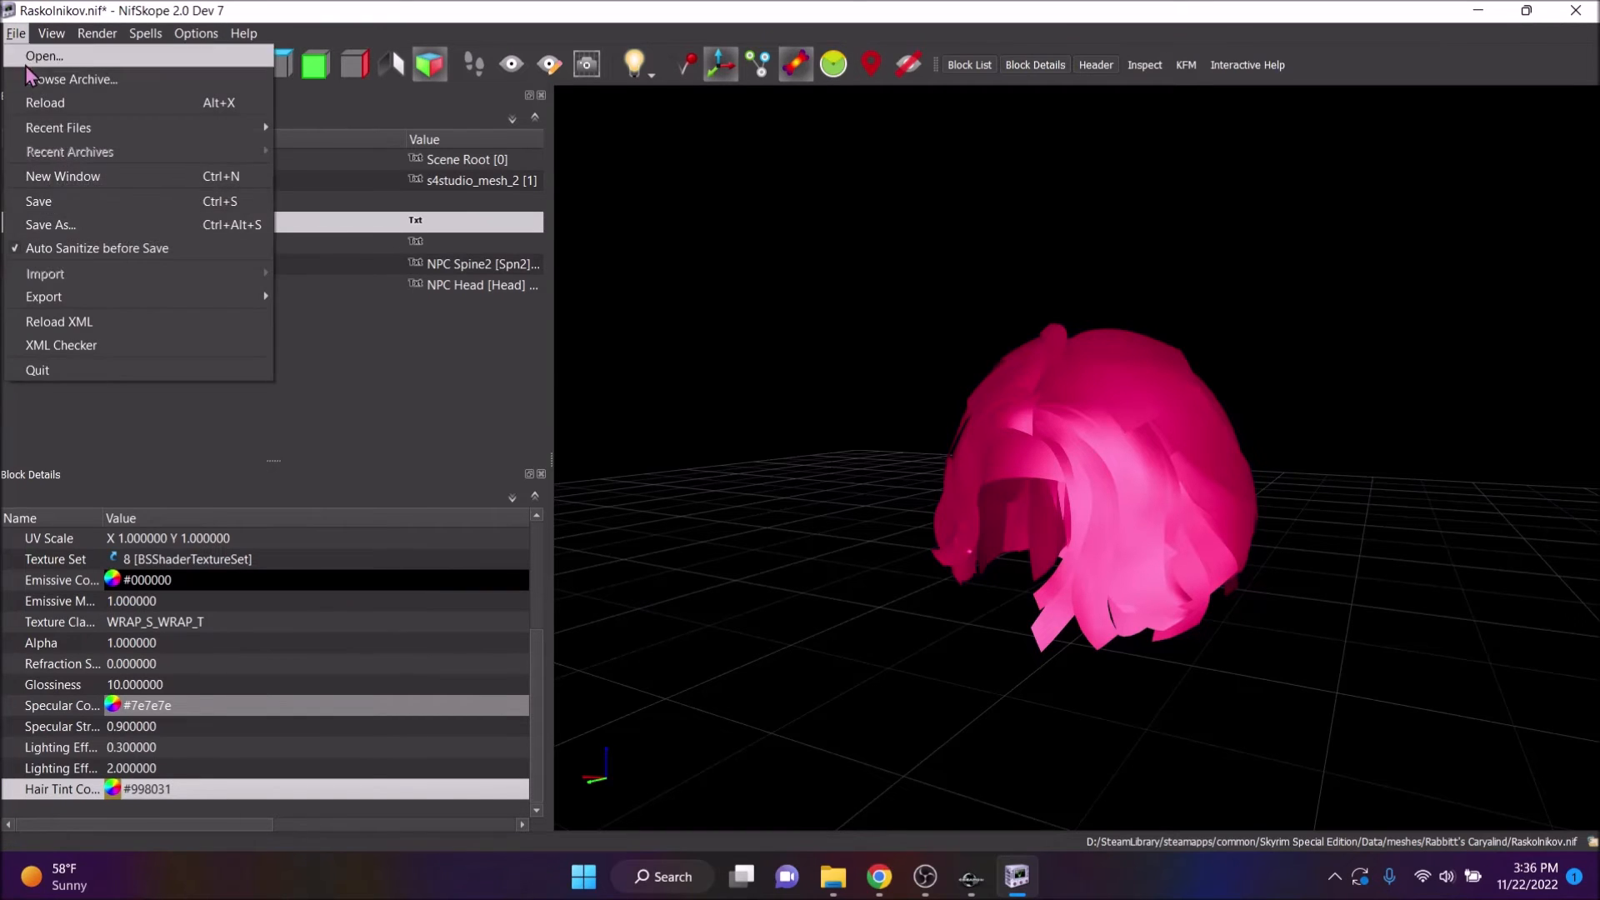
pyautogui.click(46, 200)
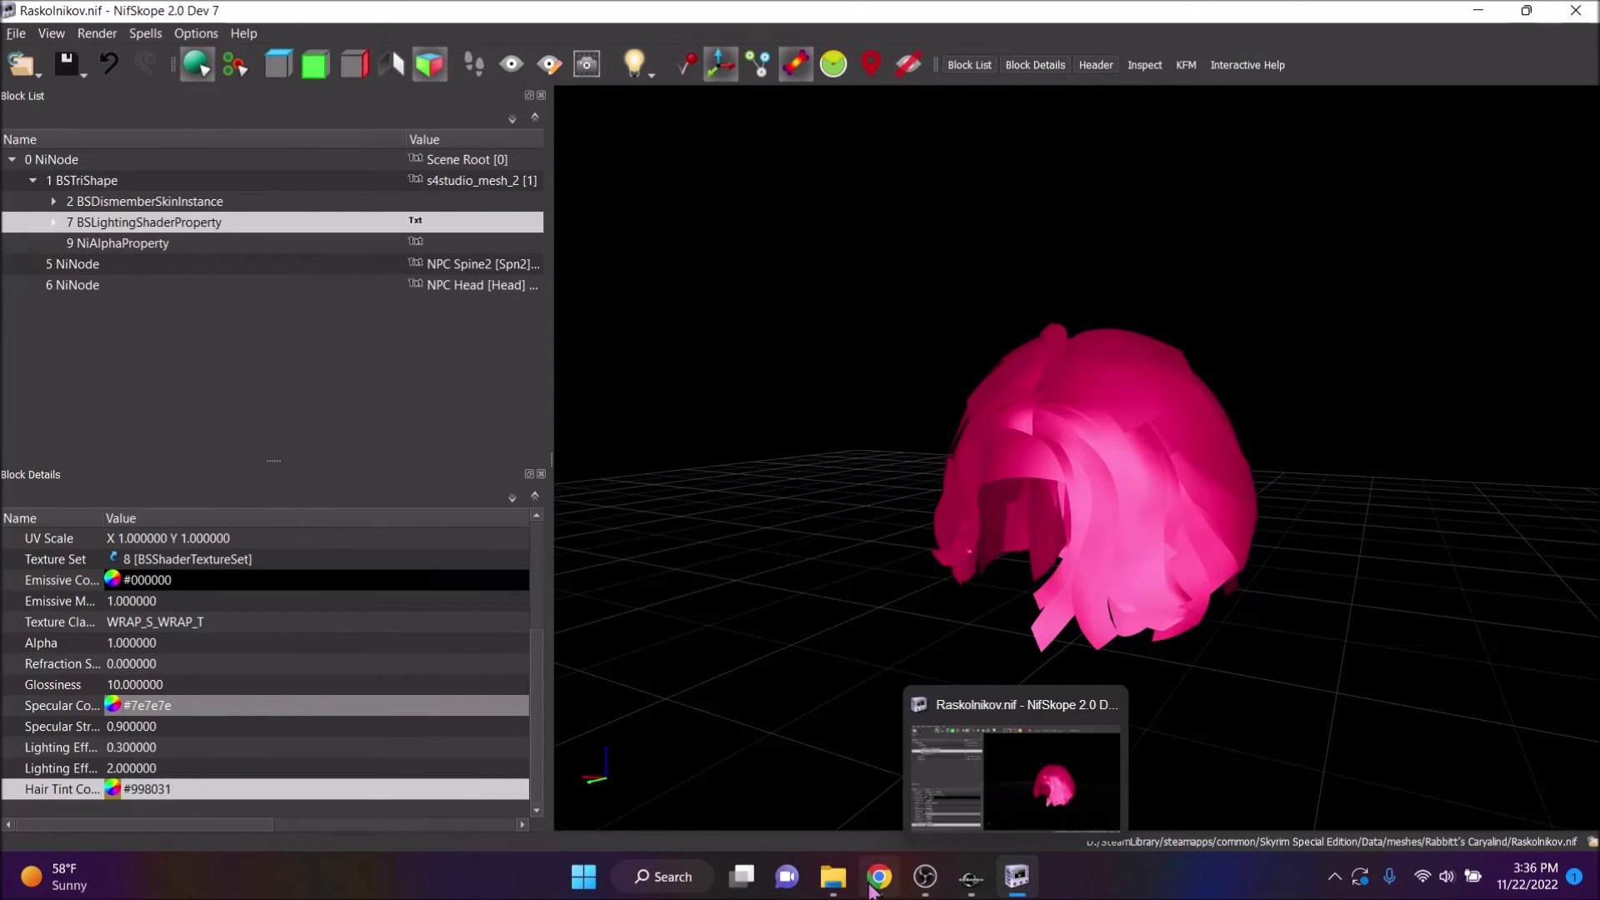
# Open RaskolnikovHL.nif from the Rabbitt's Caryalind meshes folder in NifSkope
pyautogui.click(887, 750)
pyautogui.moveTo(833, 875)
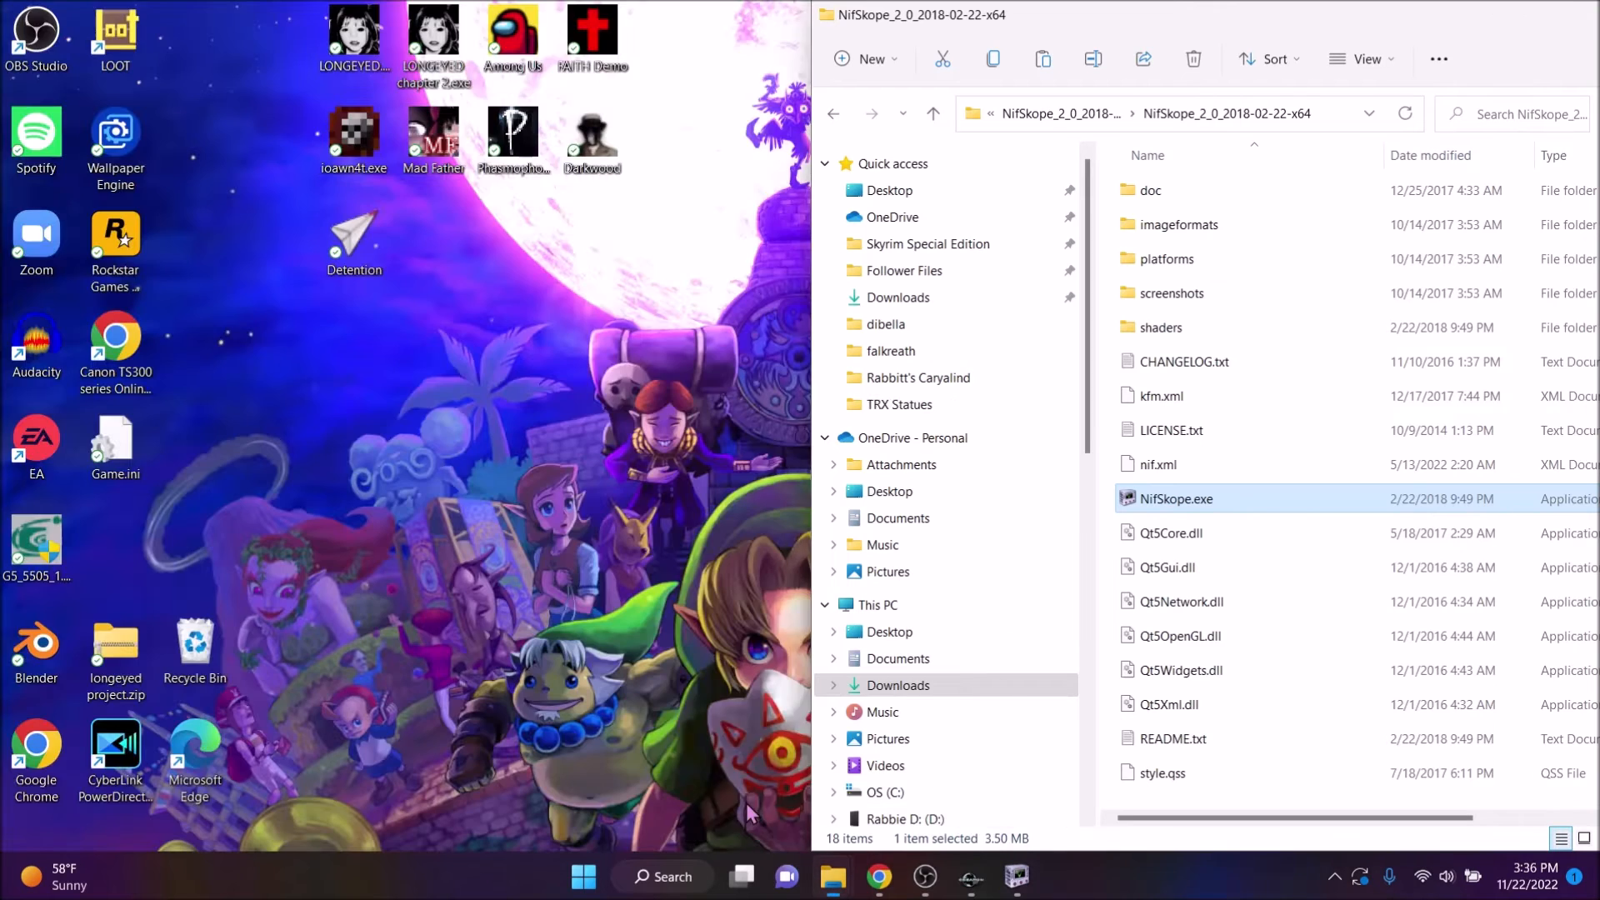
pyautogui.click(747, 803)
pyautogui.click(750, 75)
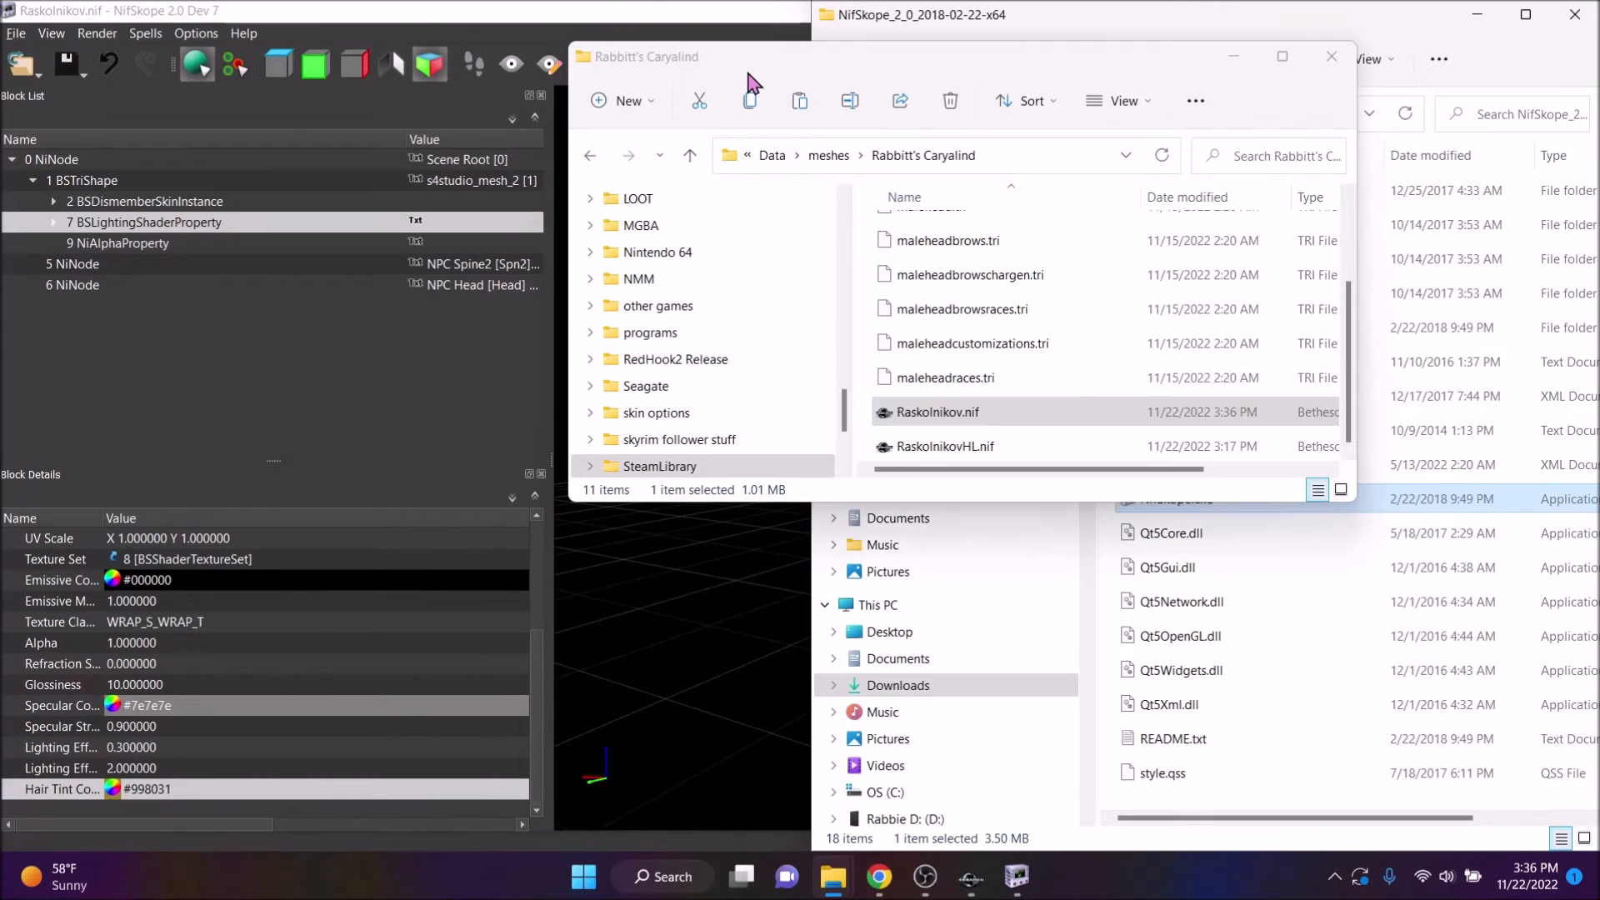
pyautogui.moveTo(916, 447); pyautogui.dragTo(706, 652)
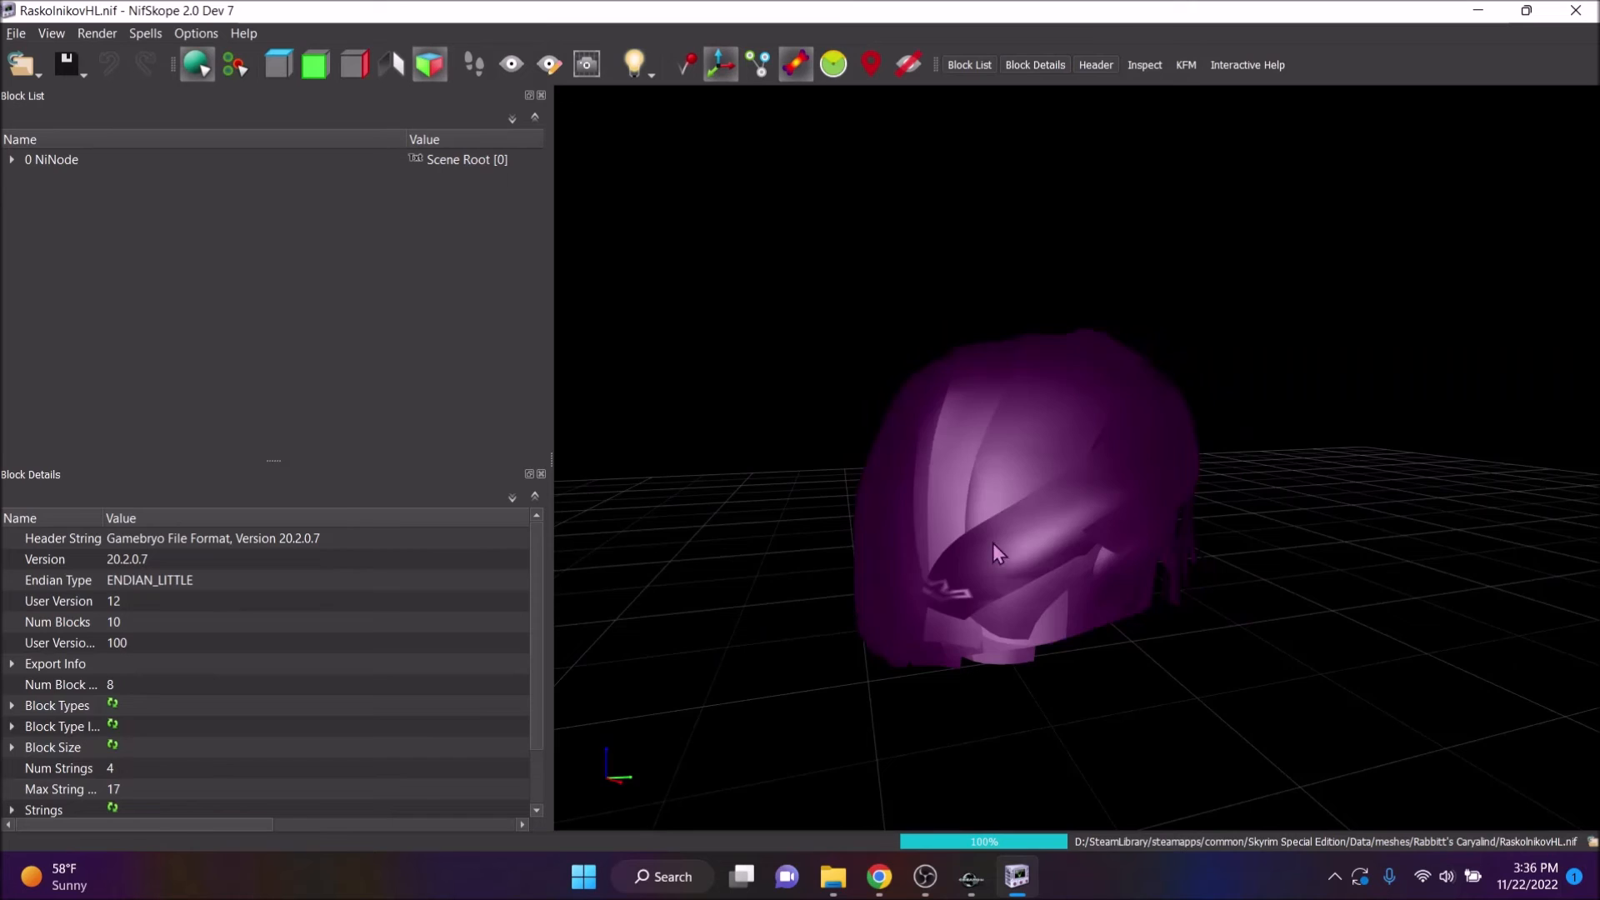
# Match RaskolnikovHL.nif's Hair Tint Color to #998031, with red 0.601 and green 0.502, and save the mesh
pyautogui.doubleClick(225, 788)
pyautogui.write('0.843')
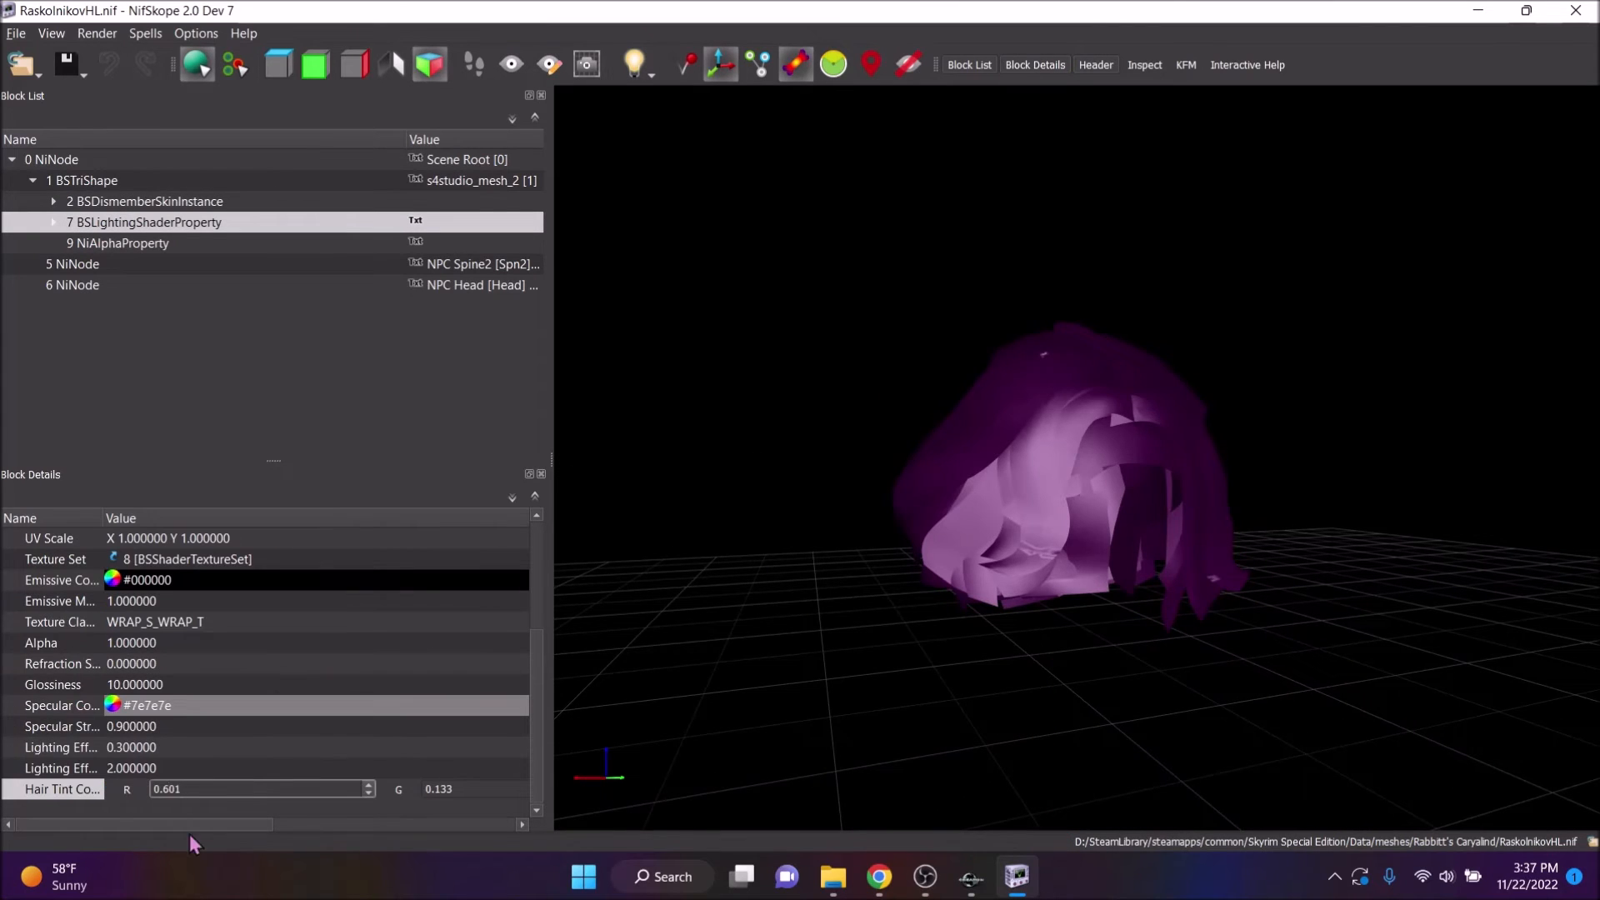
pyautogui.press('Tab')
pyautogui.write('0.502')
pyautogui.moveTo(201, 824); pyautogui.dragTo(389, 824)
pyautogui.press('Tab')
pyautogui.write('0.1')
pyautogui.press('Return')
pyautogui.hotkey('ctrl', 's')
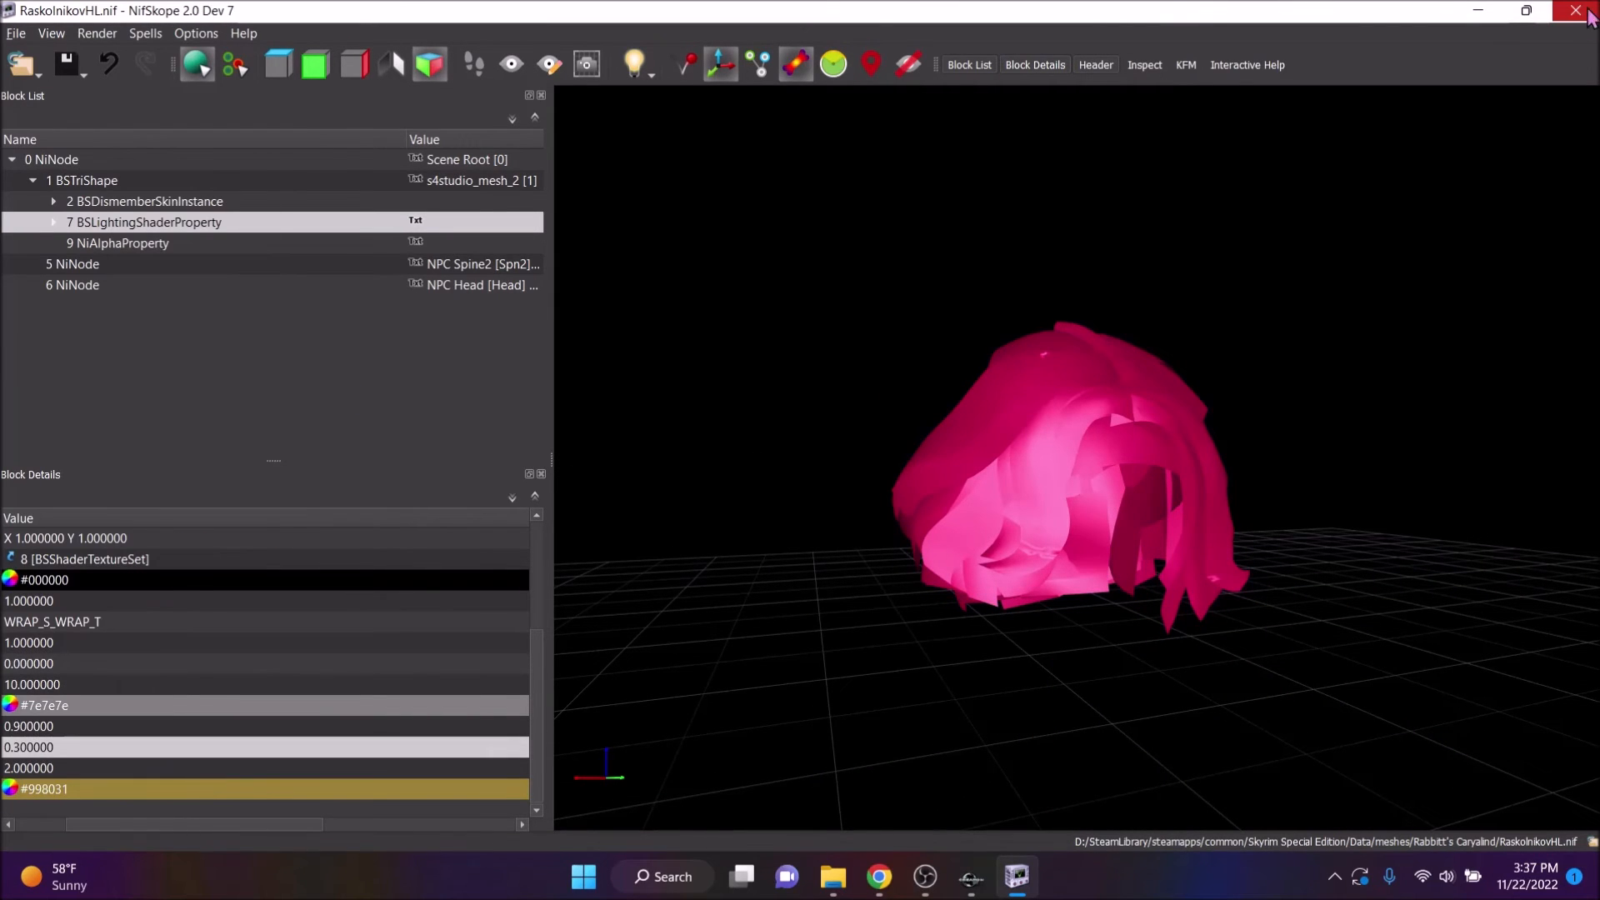
# Close NifSkope, switch to the Creation Kit and save the Rabbitt's Caryalind.esp plugin
pyautogui.click(1575, 11)
pyautogui.click(994, 877)
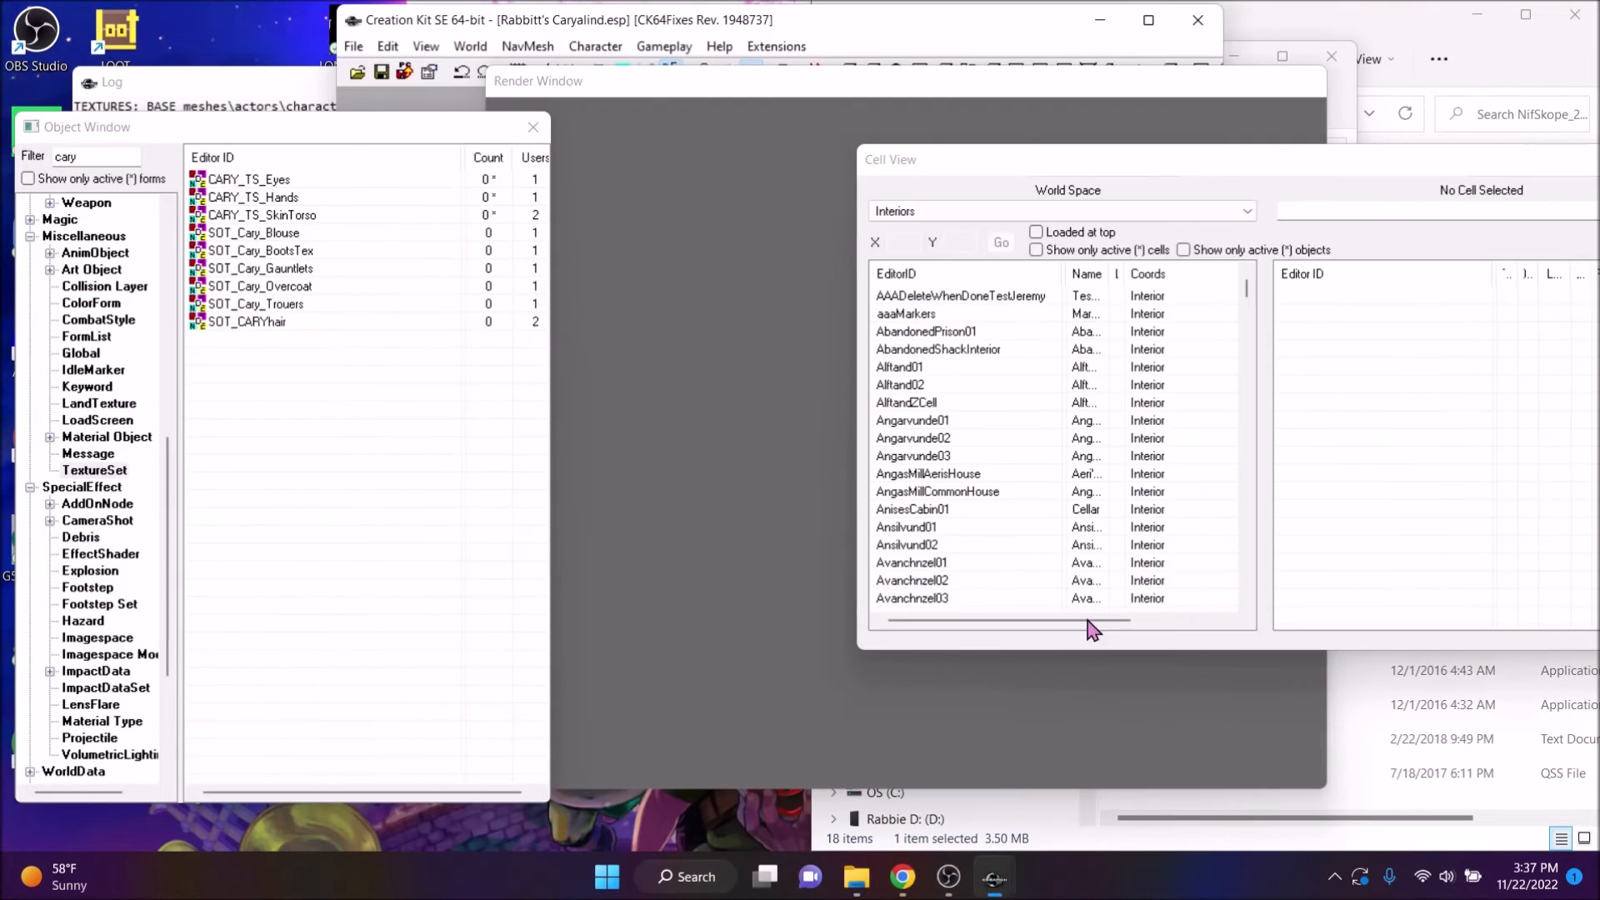
pyautogui.click(395, 74)
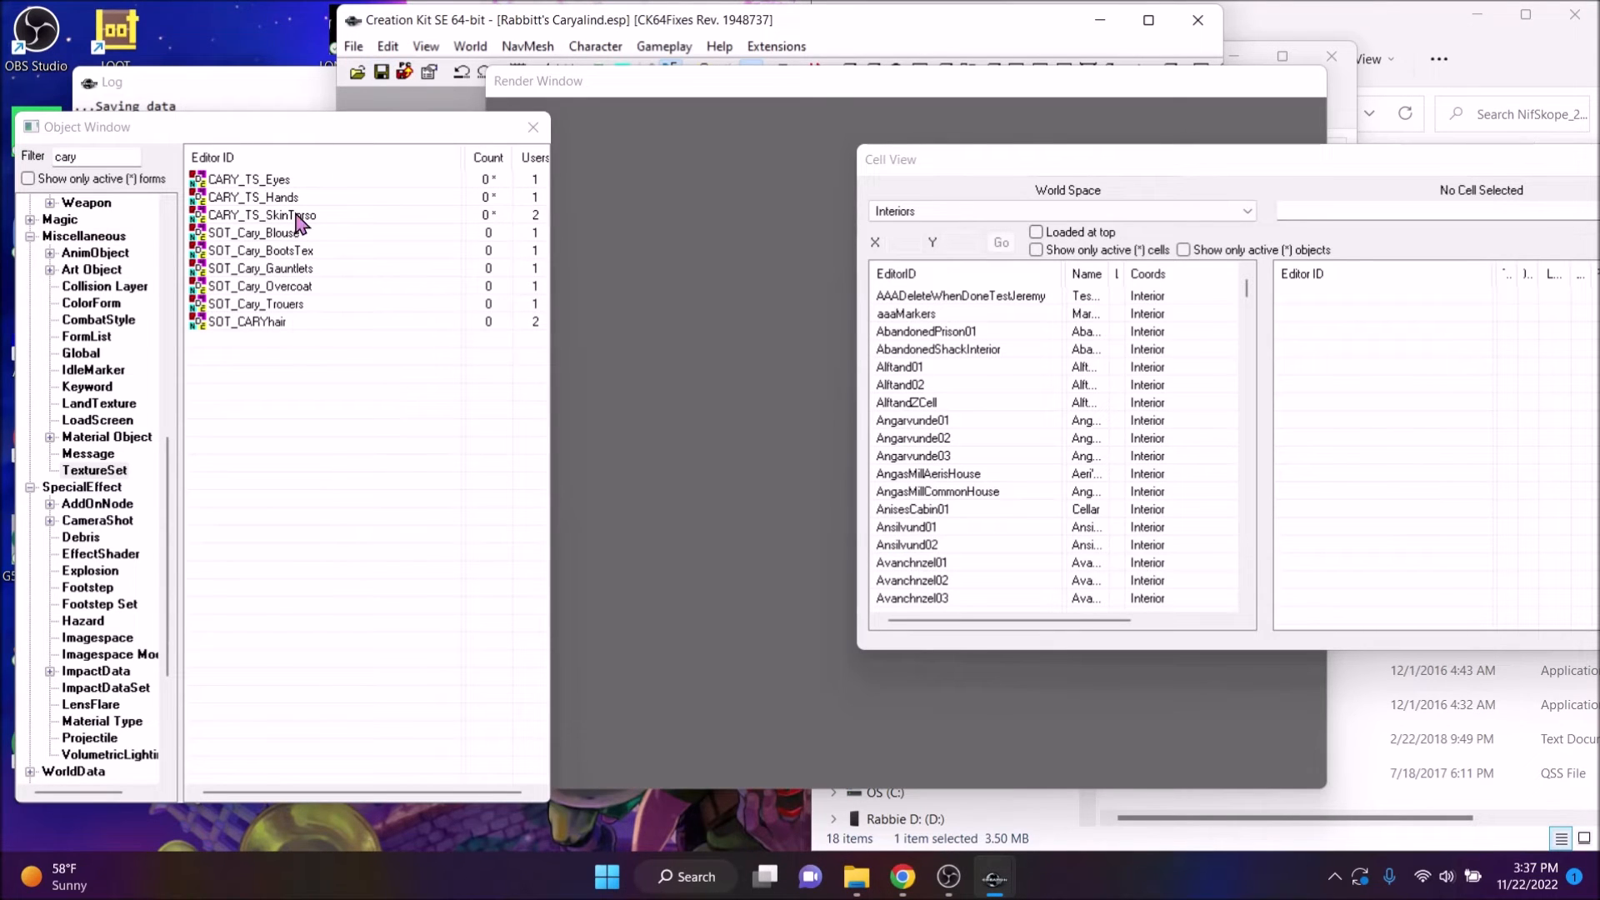
# Open the SOT_Cary actor, inspect the hair colour in the head preview, and accept the actor dialog
pyautogui.click(248, 181)
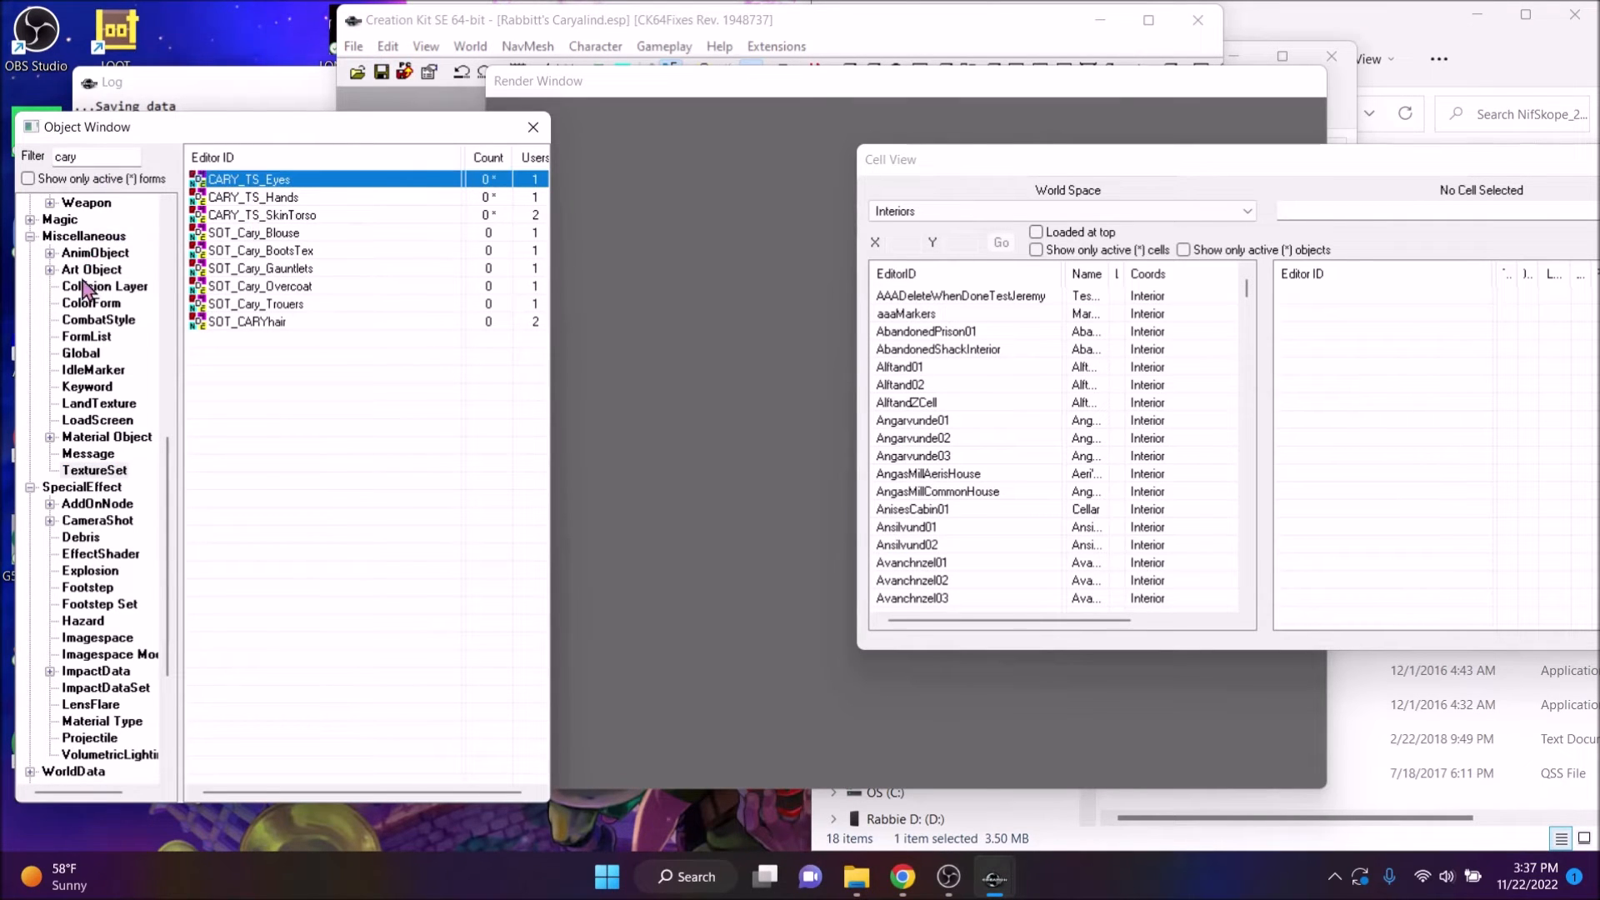
pyautogui.scroll(11, 89, 257)
pyautogui.click(94, 221)
pyautogui.click(256, 185)
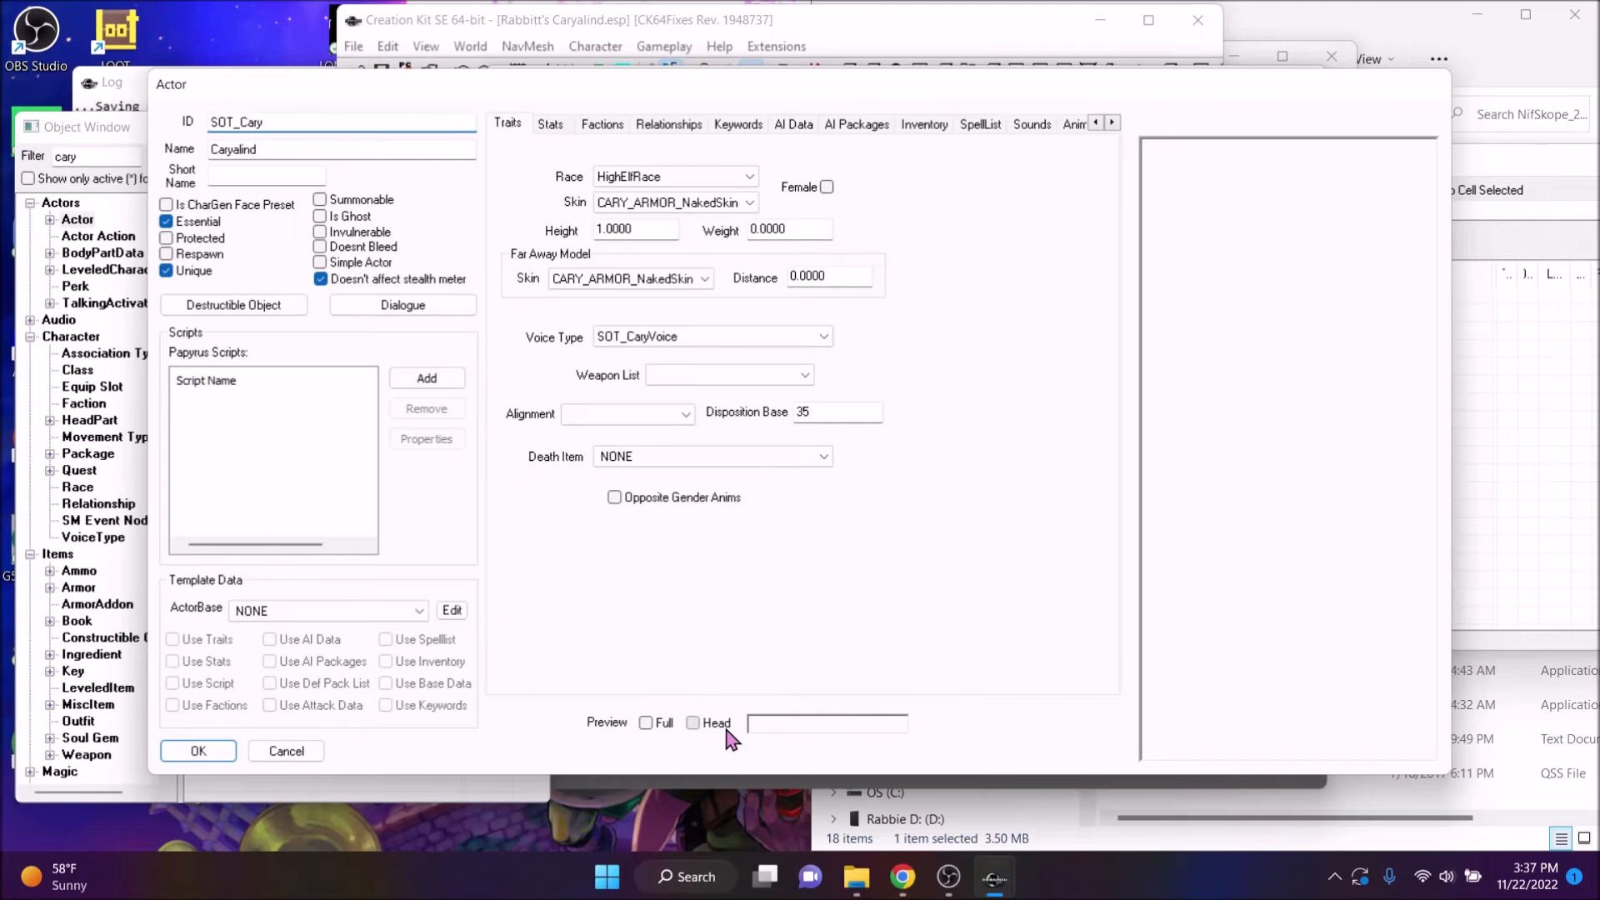
pyautogui.click(727, 731)
pyautogui.moveTo(1325, 553); pyautogui.dragTo(989, 654)
pyautogui.moveTo(1114, 637); pyautogui.dragTo(1290, 618)
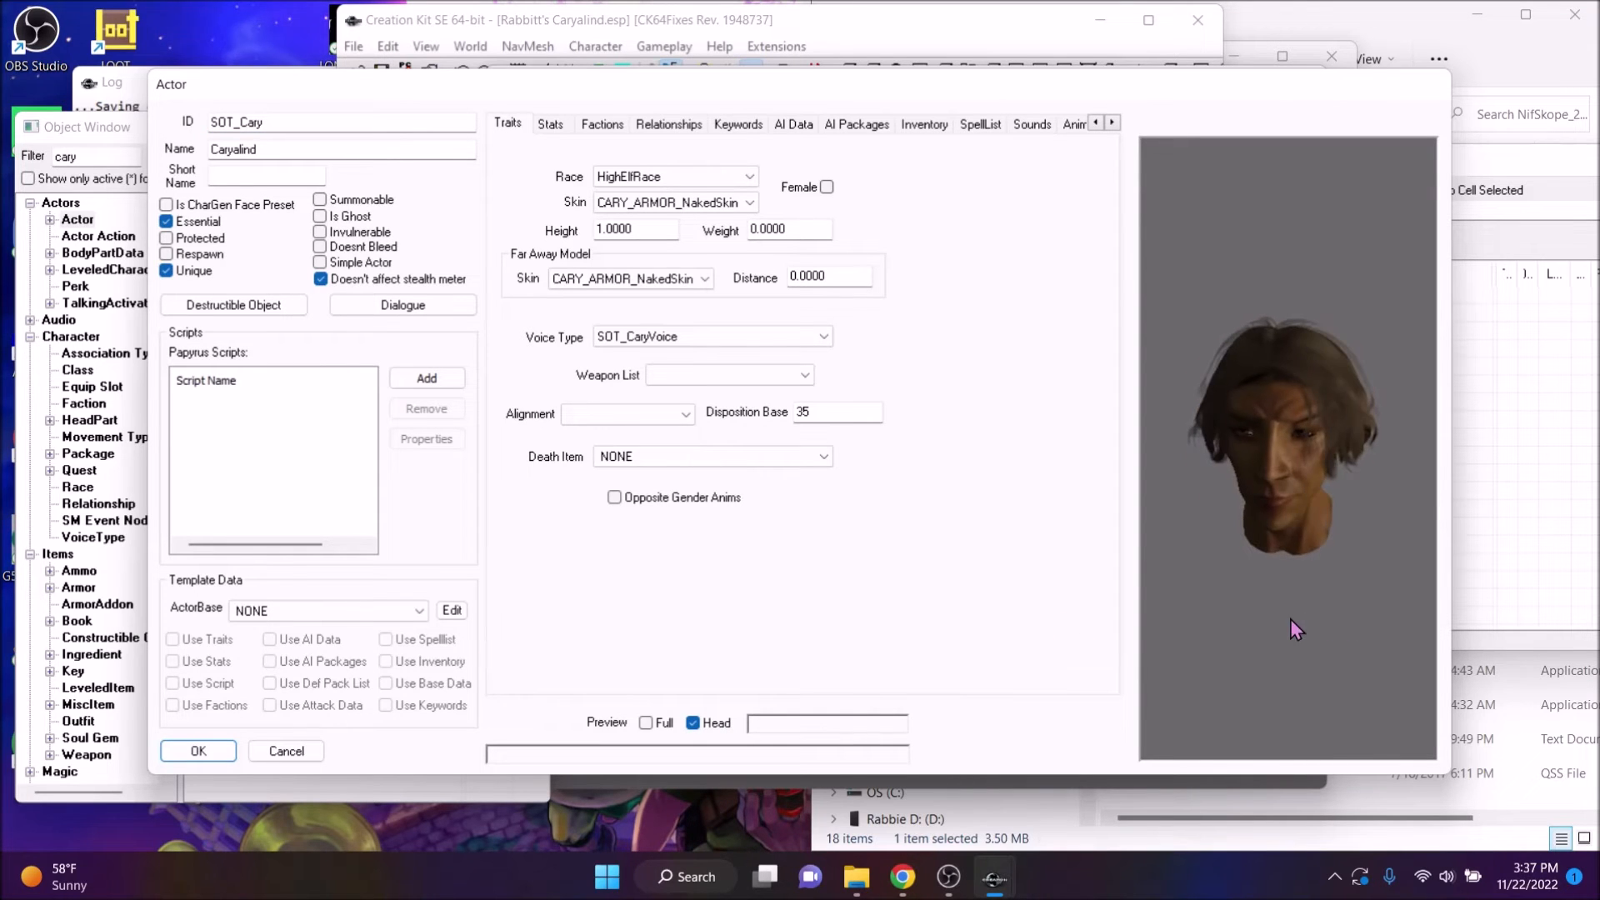
pyautogui.click(198, 751)
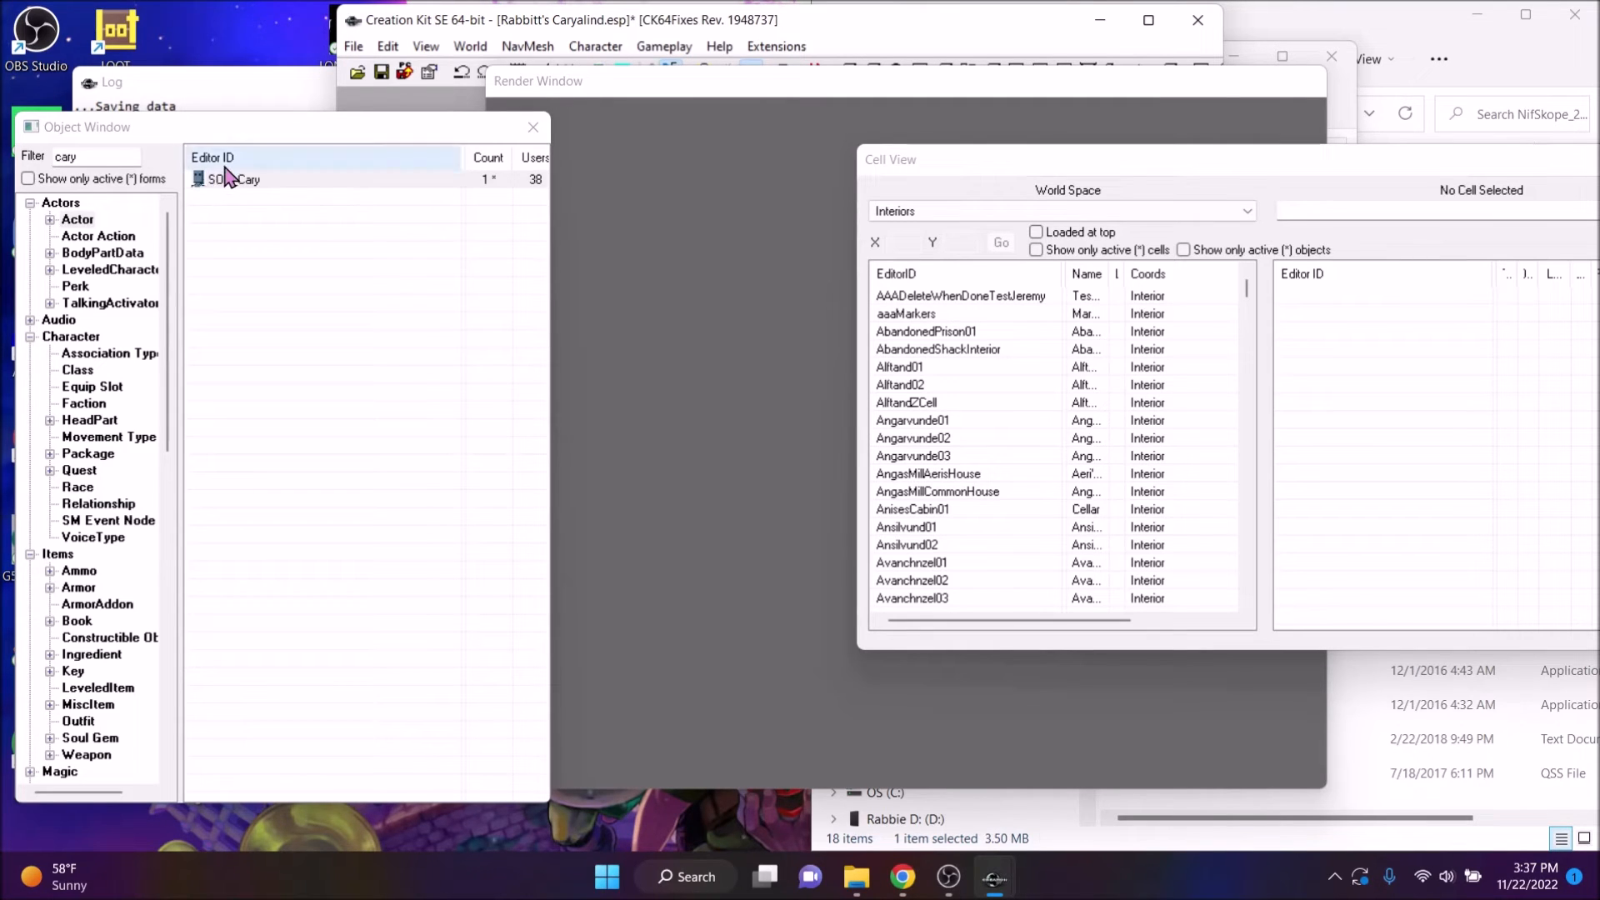
# Export the face gen data for the SOT_Cary actor
pyautogui.click(256, 180)
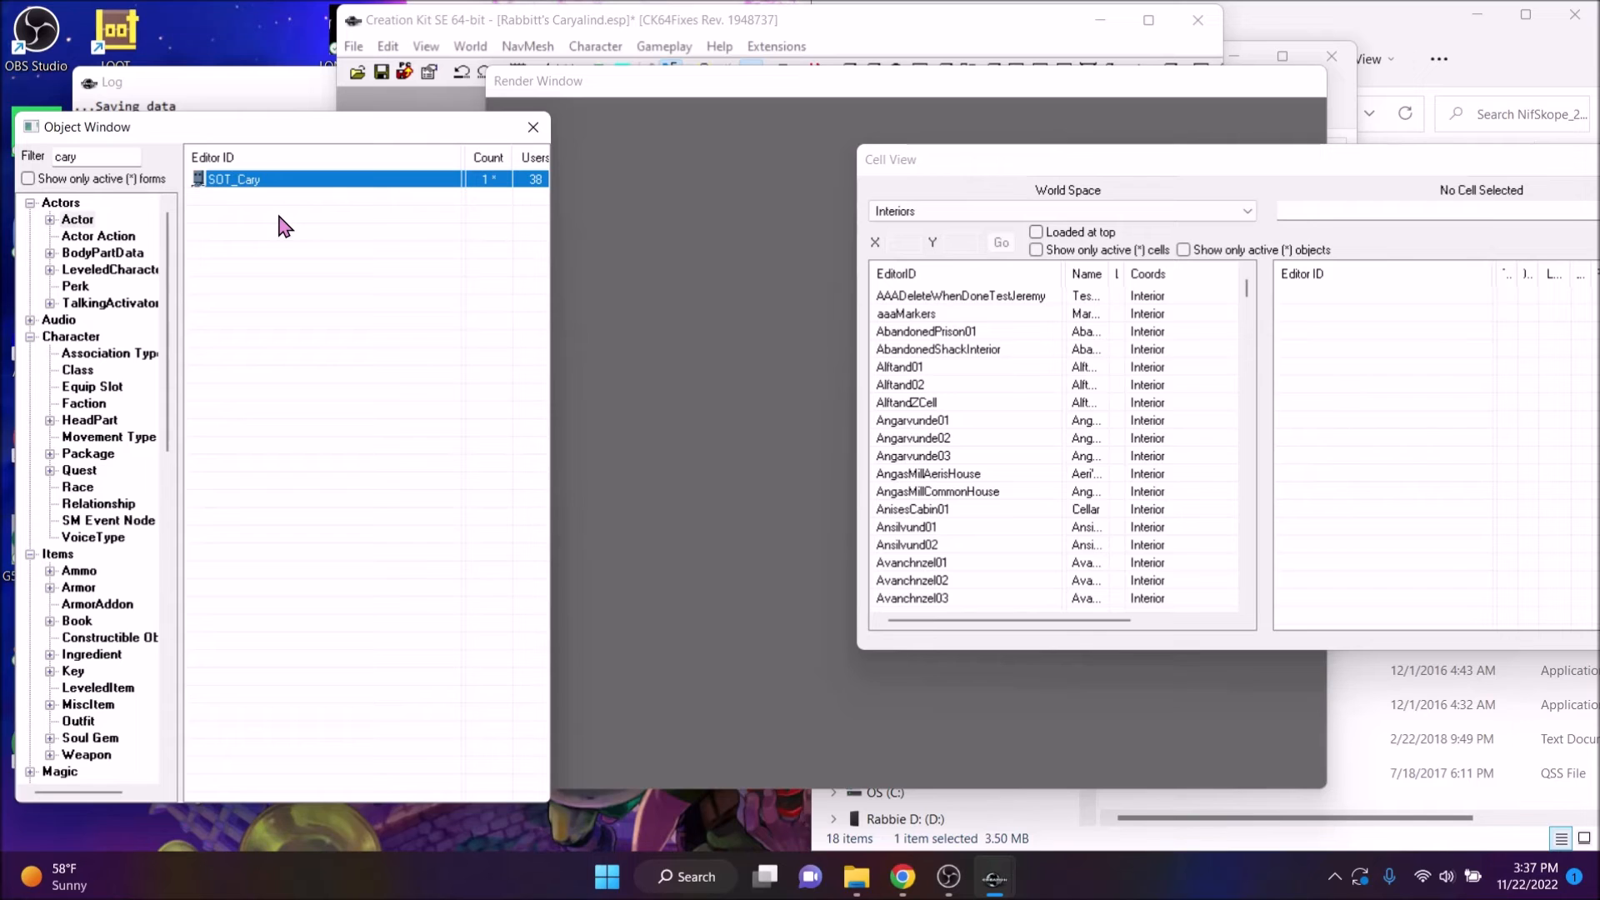
pyautogui.hotkey('ctrl', 'F4')
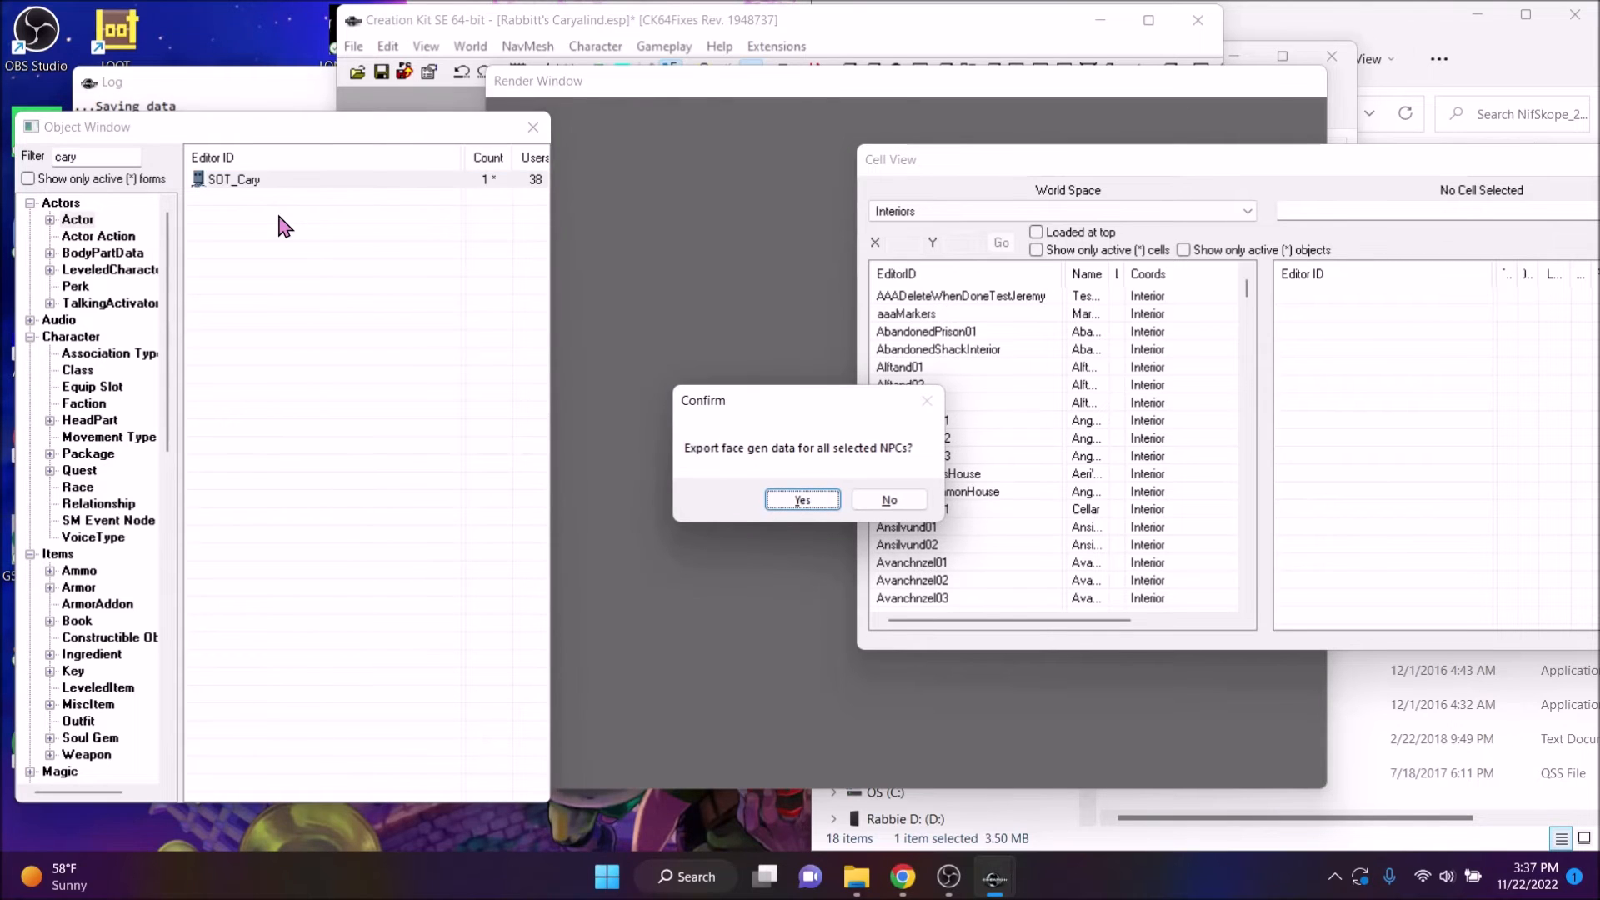
pyautogui.click(800, 500)
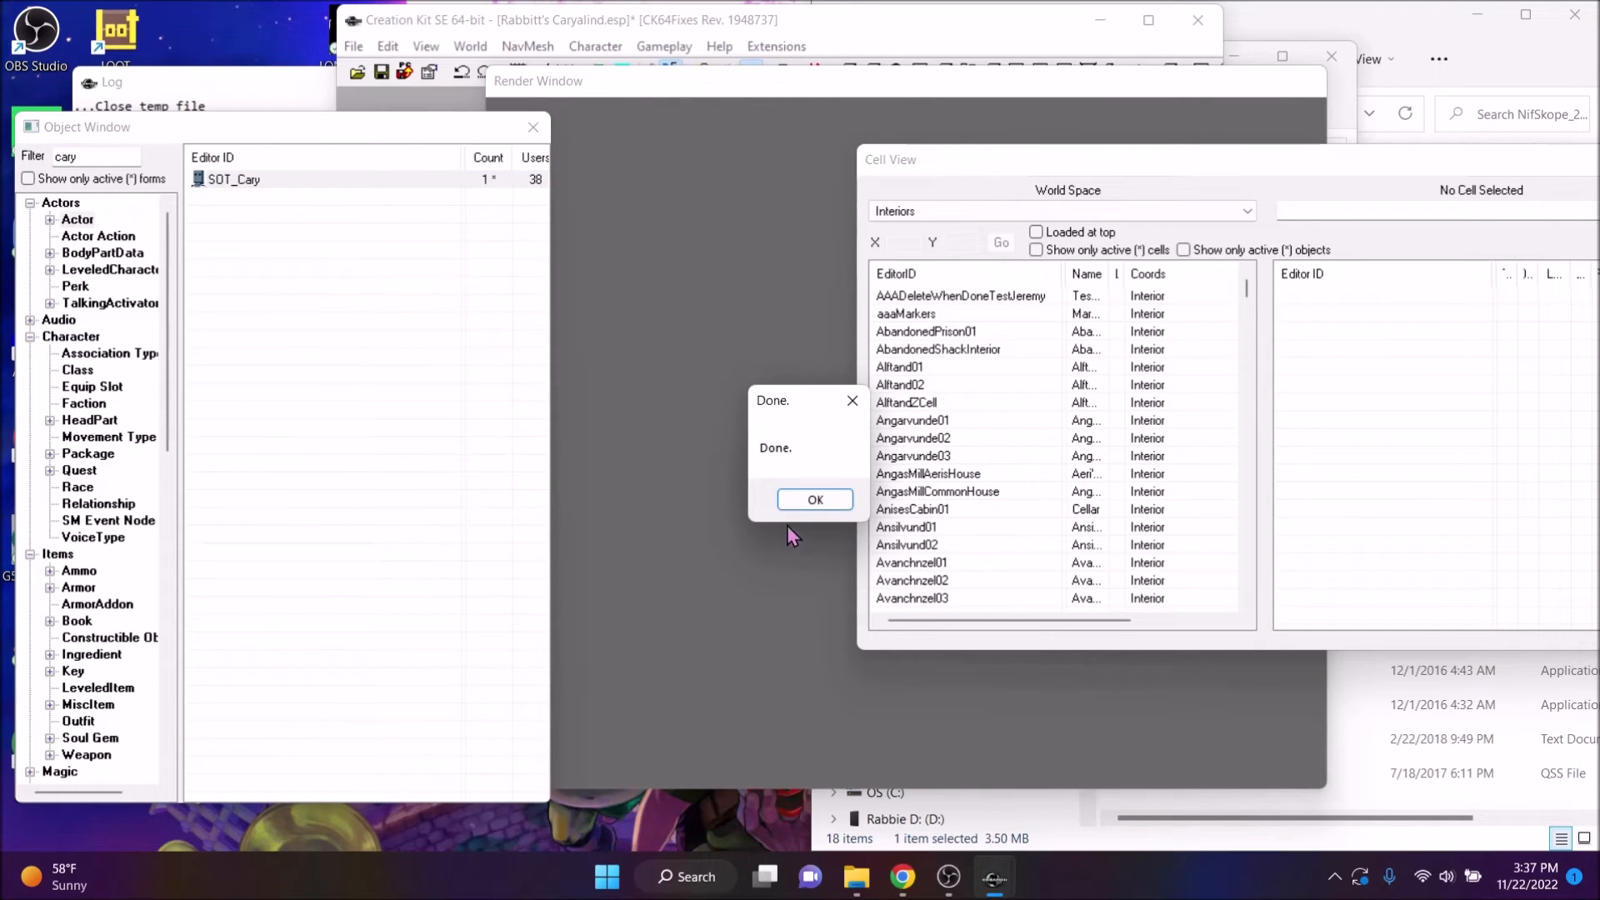
pyautogui.click(814, 499)
# Switch to File Explorer and create a folder named "cary faces to merge" in Downloads
pyautogui.moveTo(856, 877)
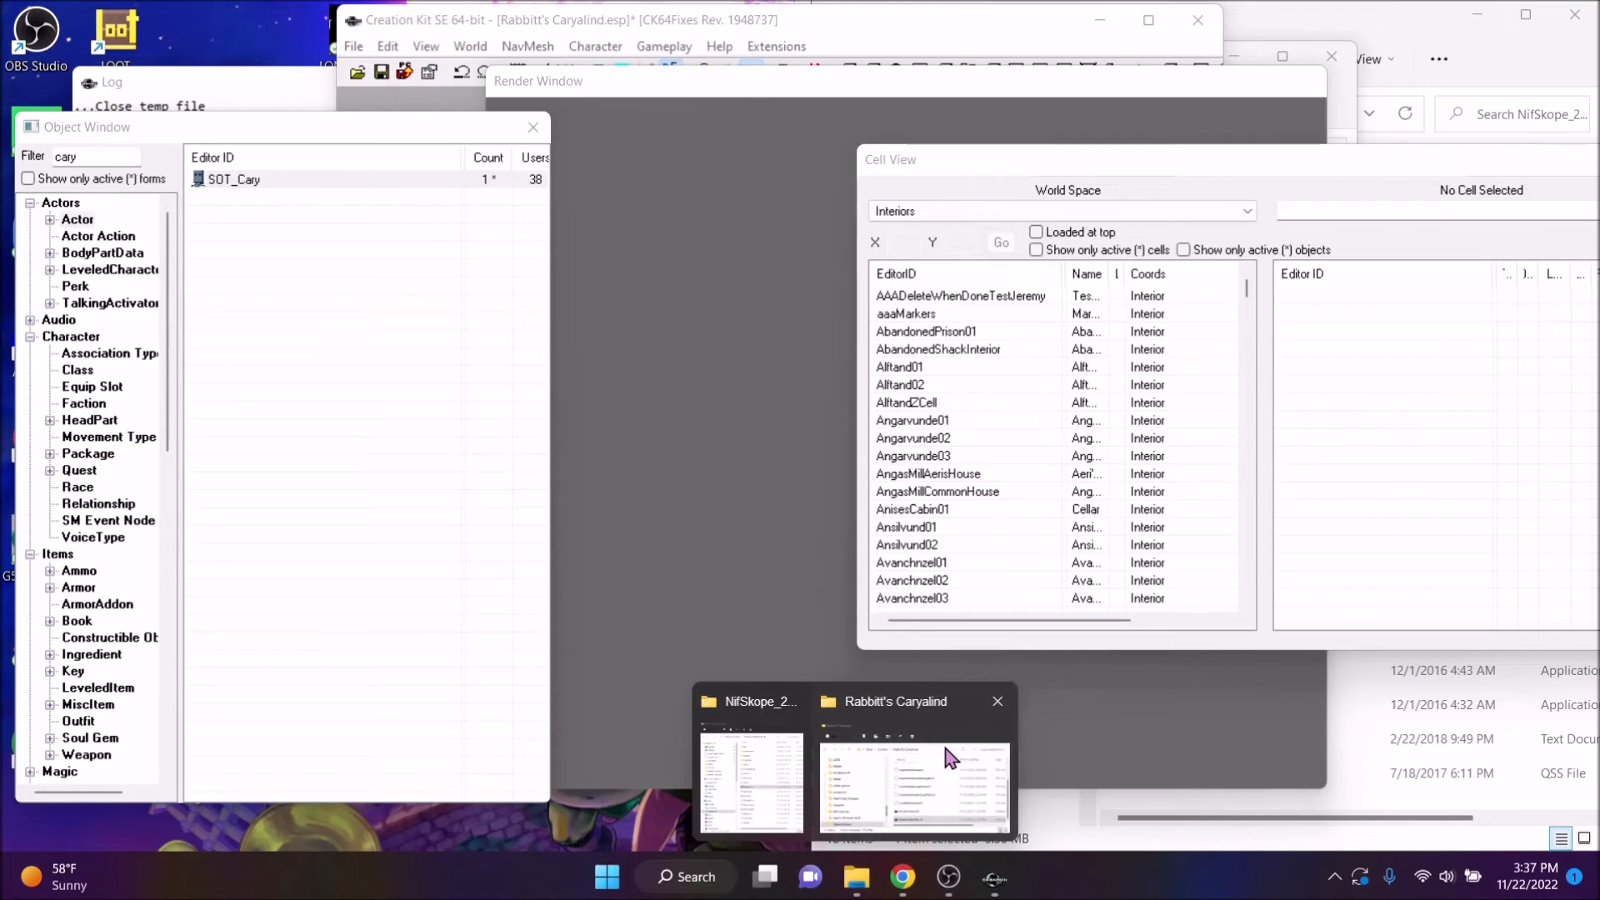
pyautogui.click(911, 791)
pyautogui.click(777, 775)
pyautogui.moveTo(1129, 13); pyautogui.dragTo(382, 12)
pyautogui.click(177, 299)
pyautogui.click(121, 59)
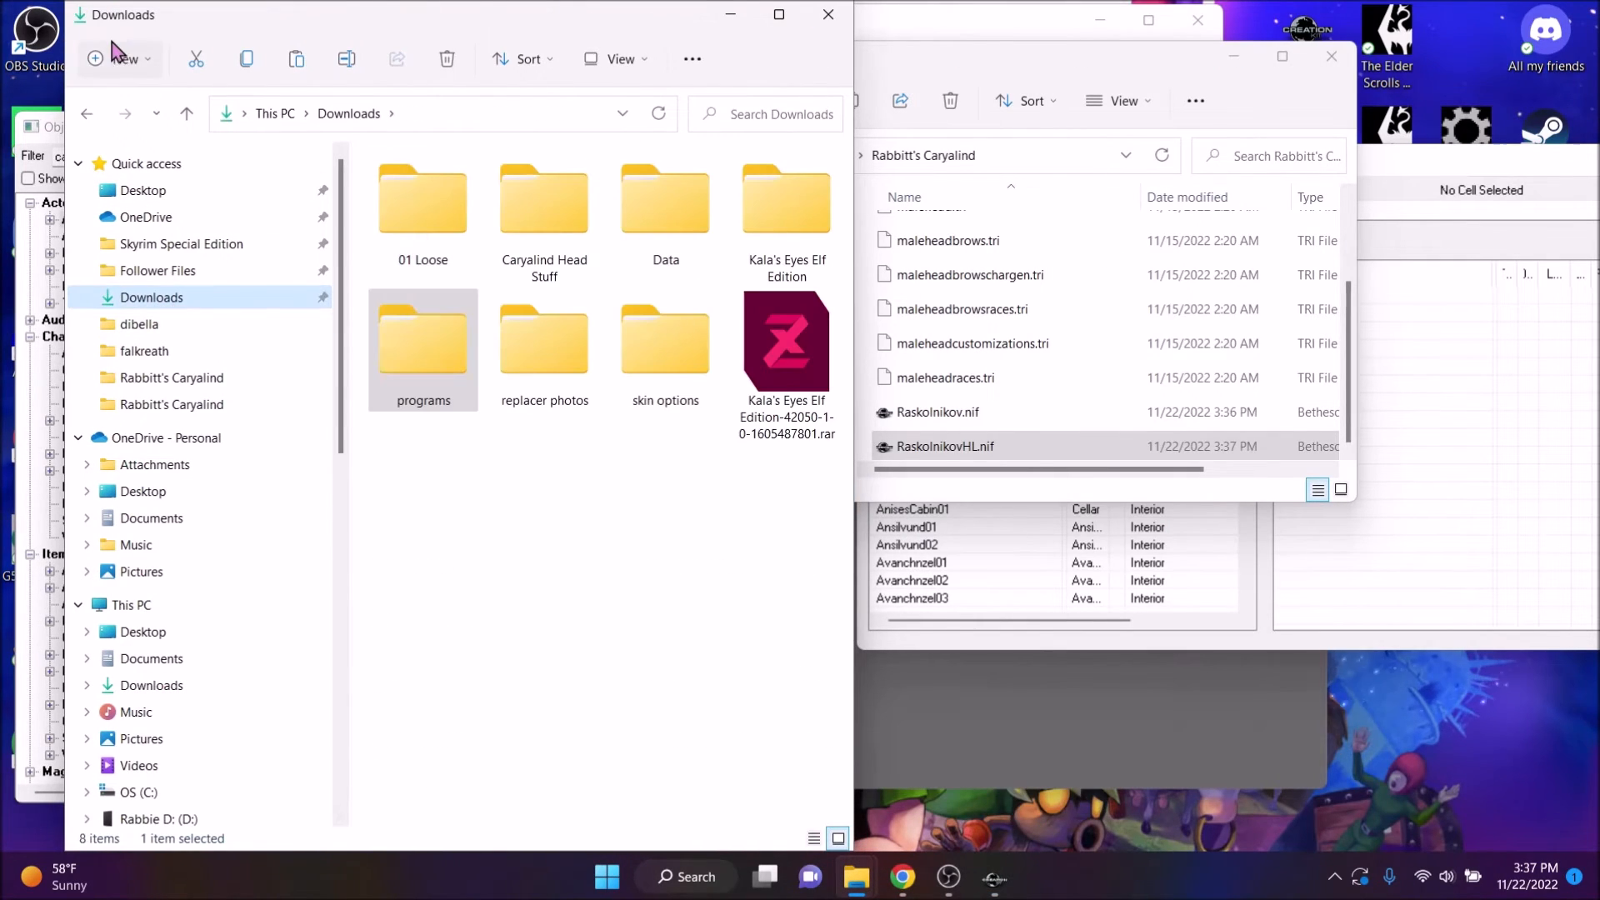
pyautogui.click(140, 108)
pyautogui.write('car')
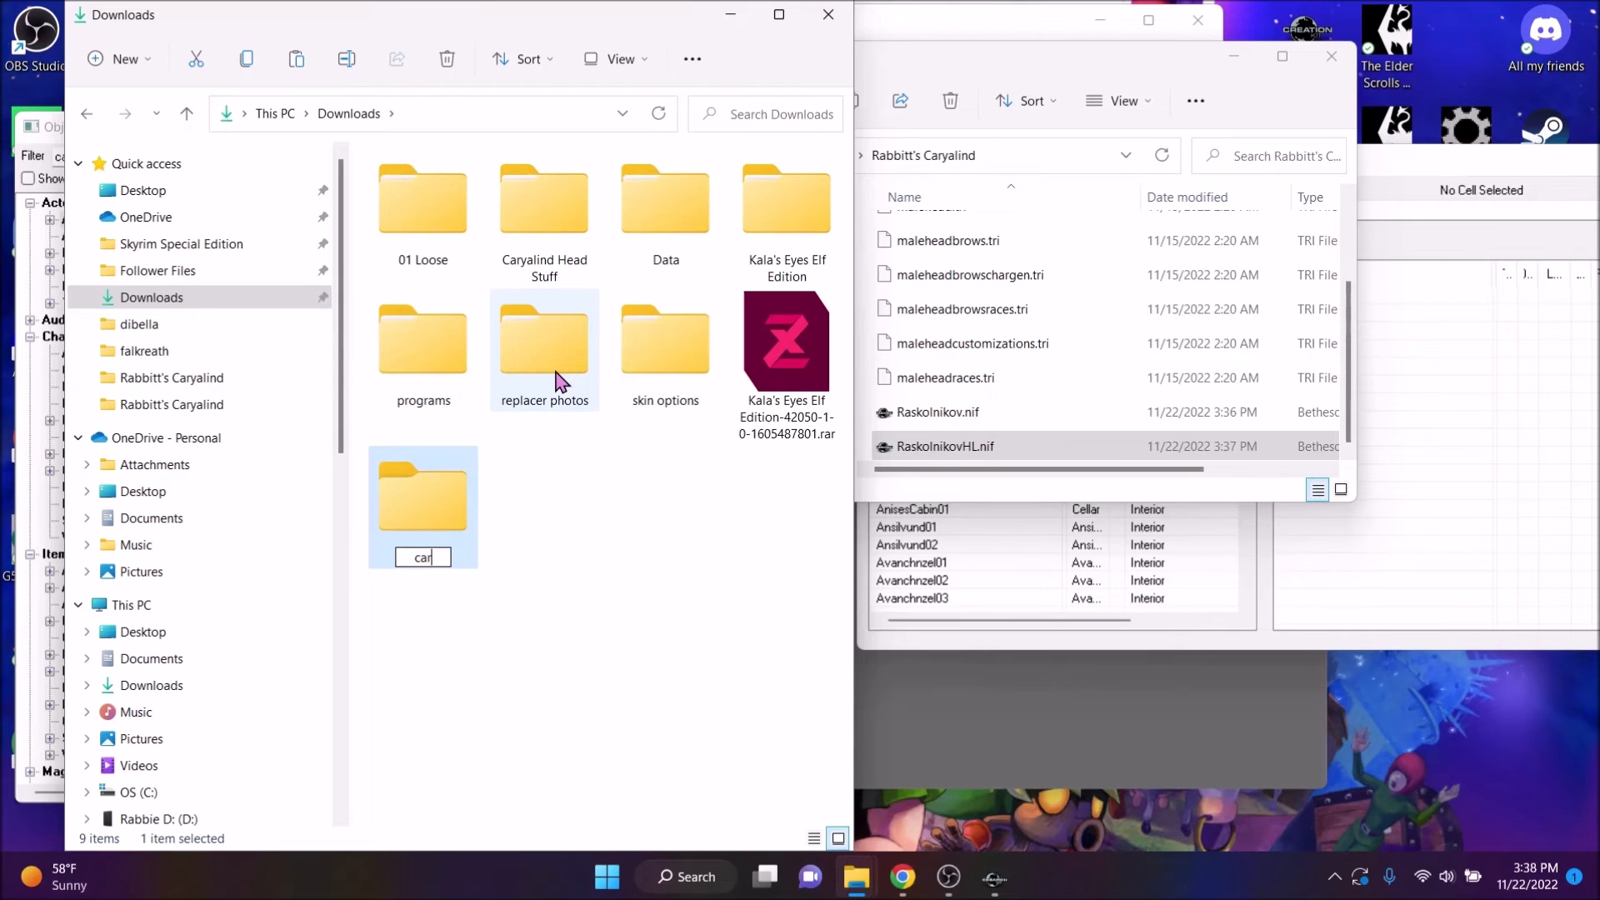
pyautogui.write('y faces to')
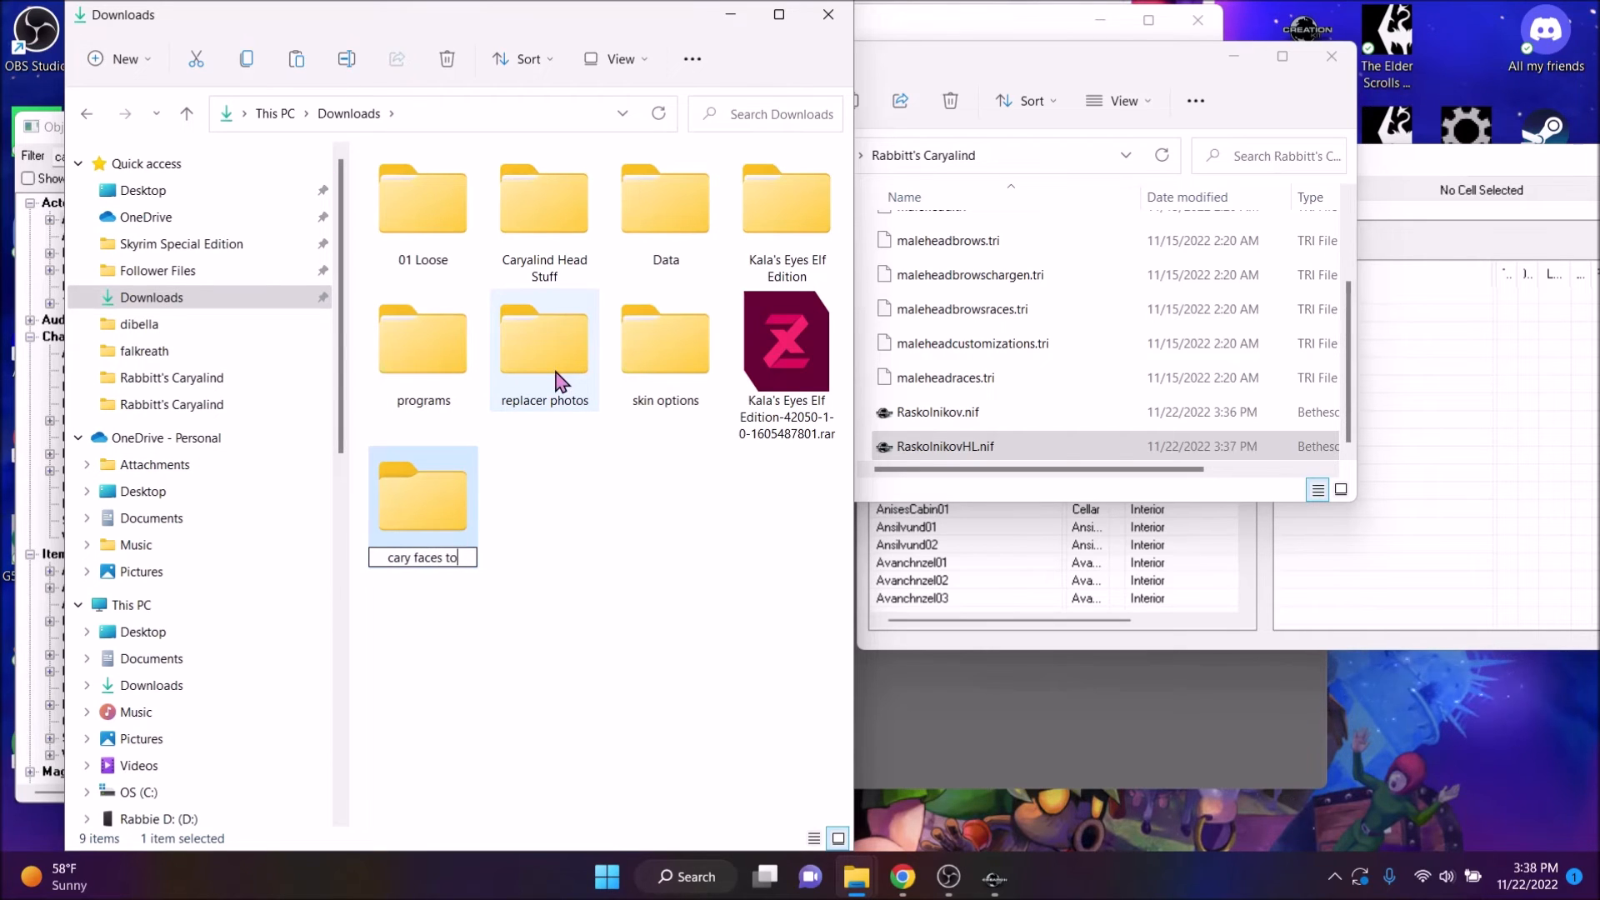
pyautogui.write(' merge')
pyautogui.press('Return')
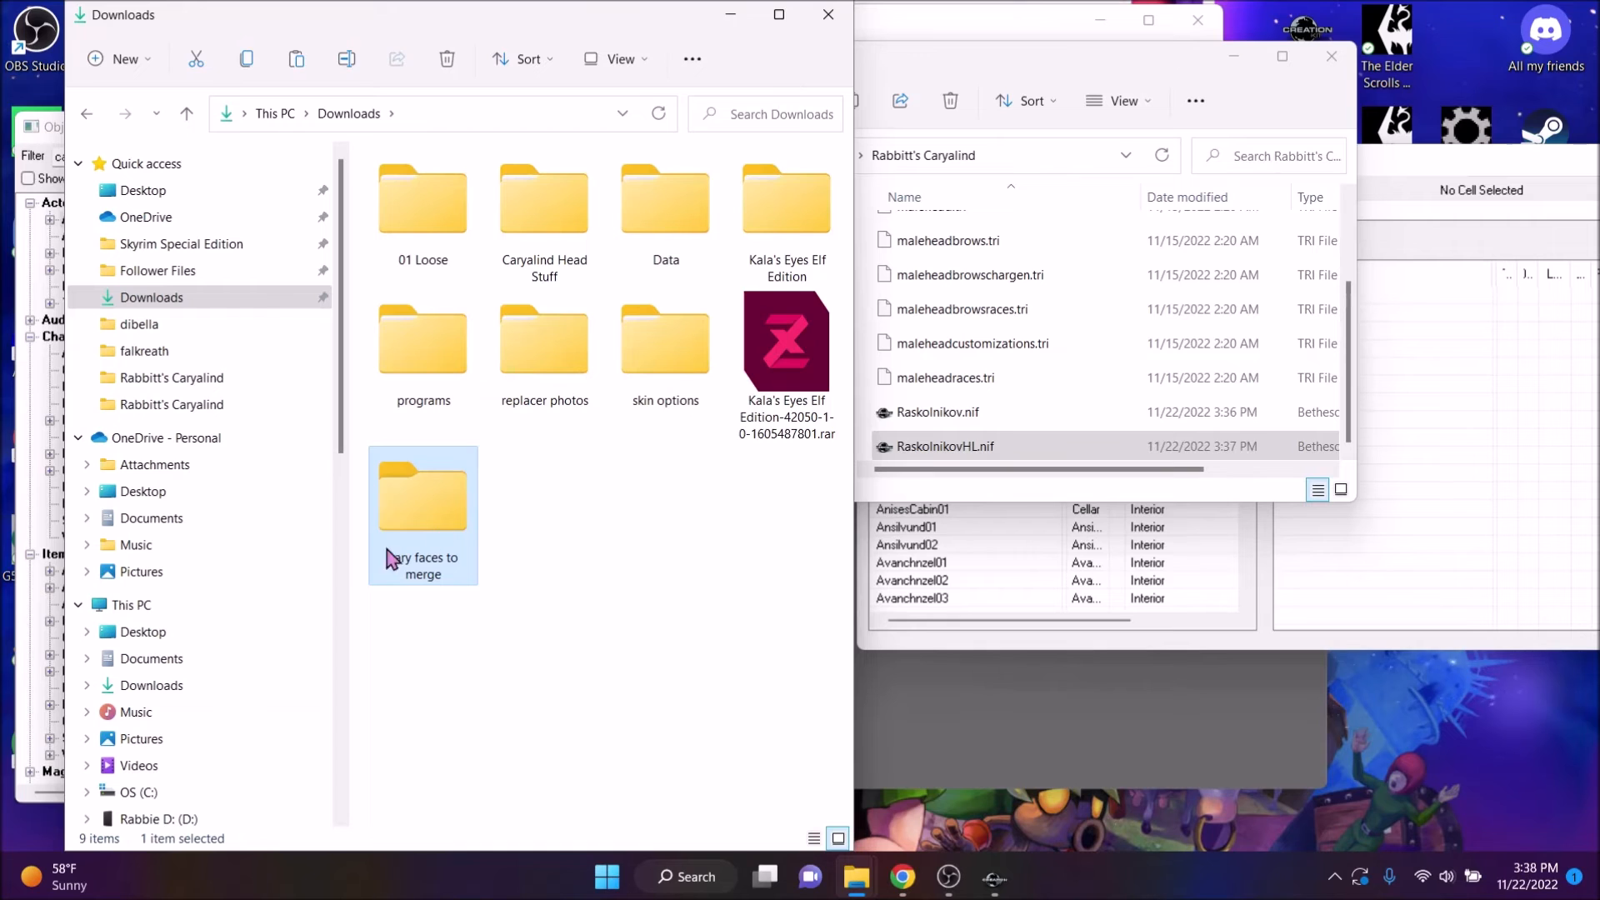
# Copy Caryalind HPH .nif from the Rabbitt's Caryalind meshes folder into the "cary faces to merge" folder
pyautogui.doubleClick(457, 542)
pyautogui.moveTo(1046, 72); pyautogui.dragTo(1348, 75)
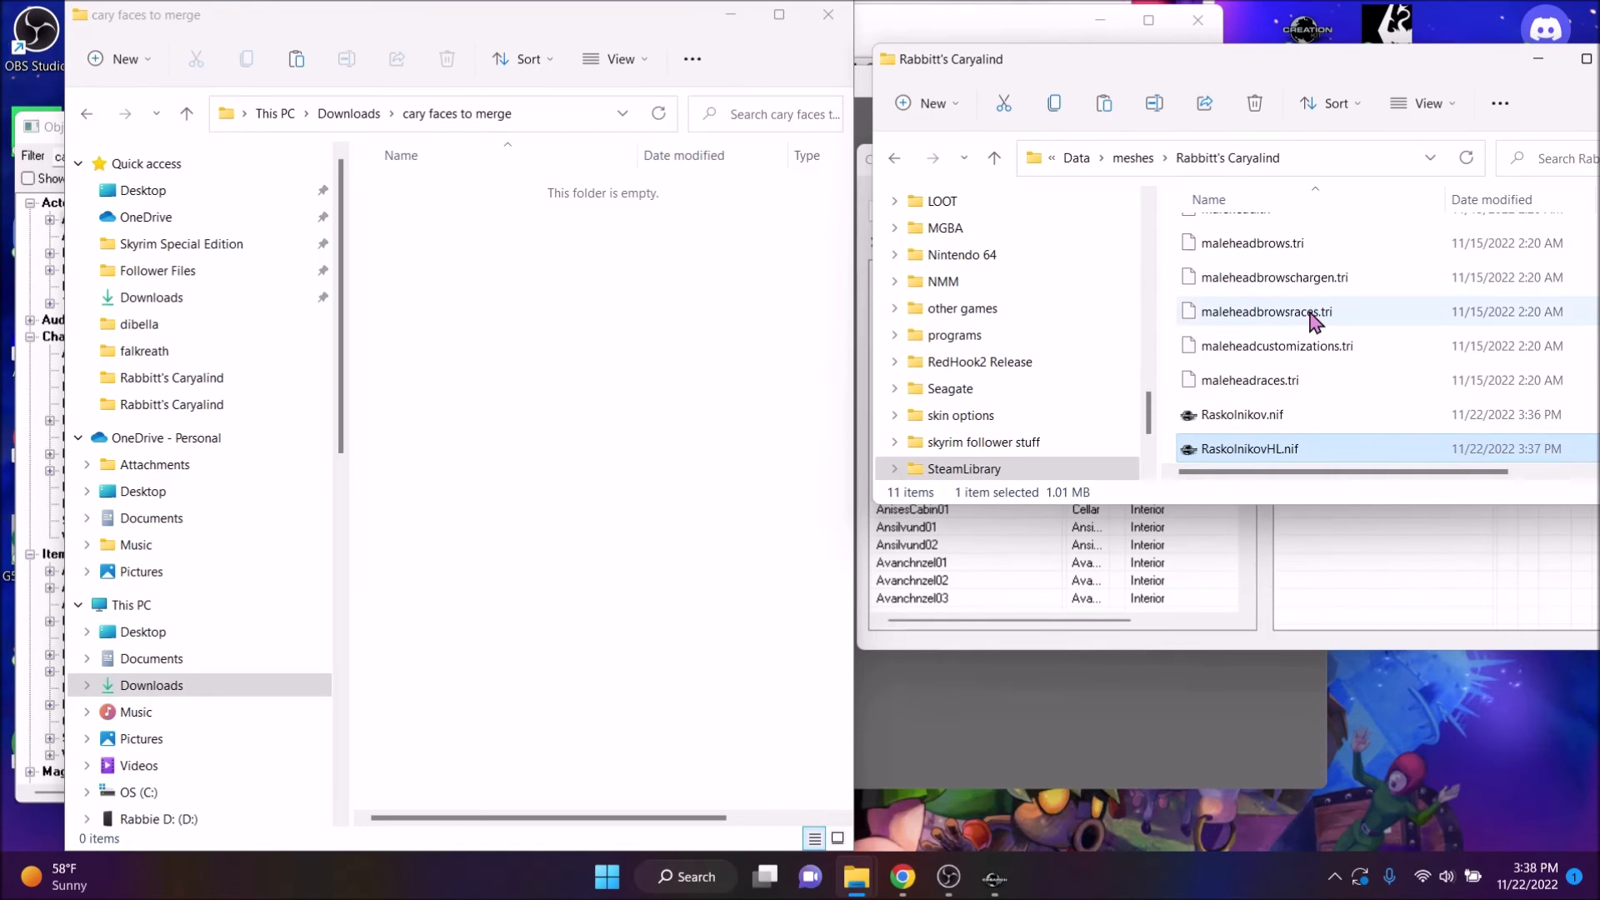
pyautogui.scroll(3, 1267, 333)
pyautogui.moveTo(1254, 235); pyautogui.dragTo(469, 438)
pyautogui.scroll(3, 1036, 280)
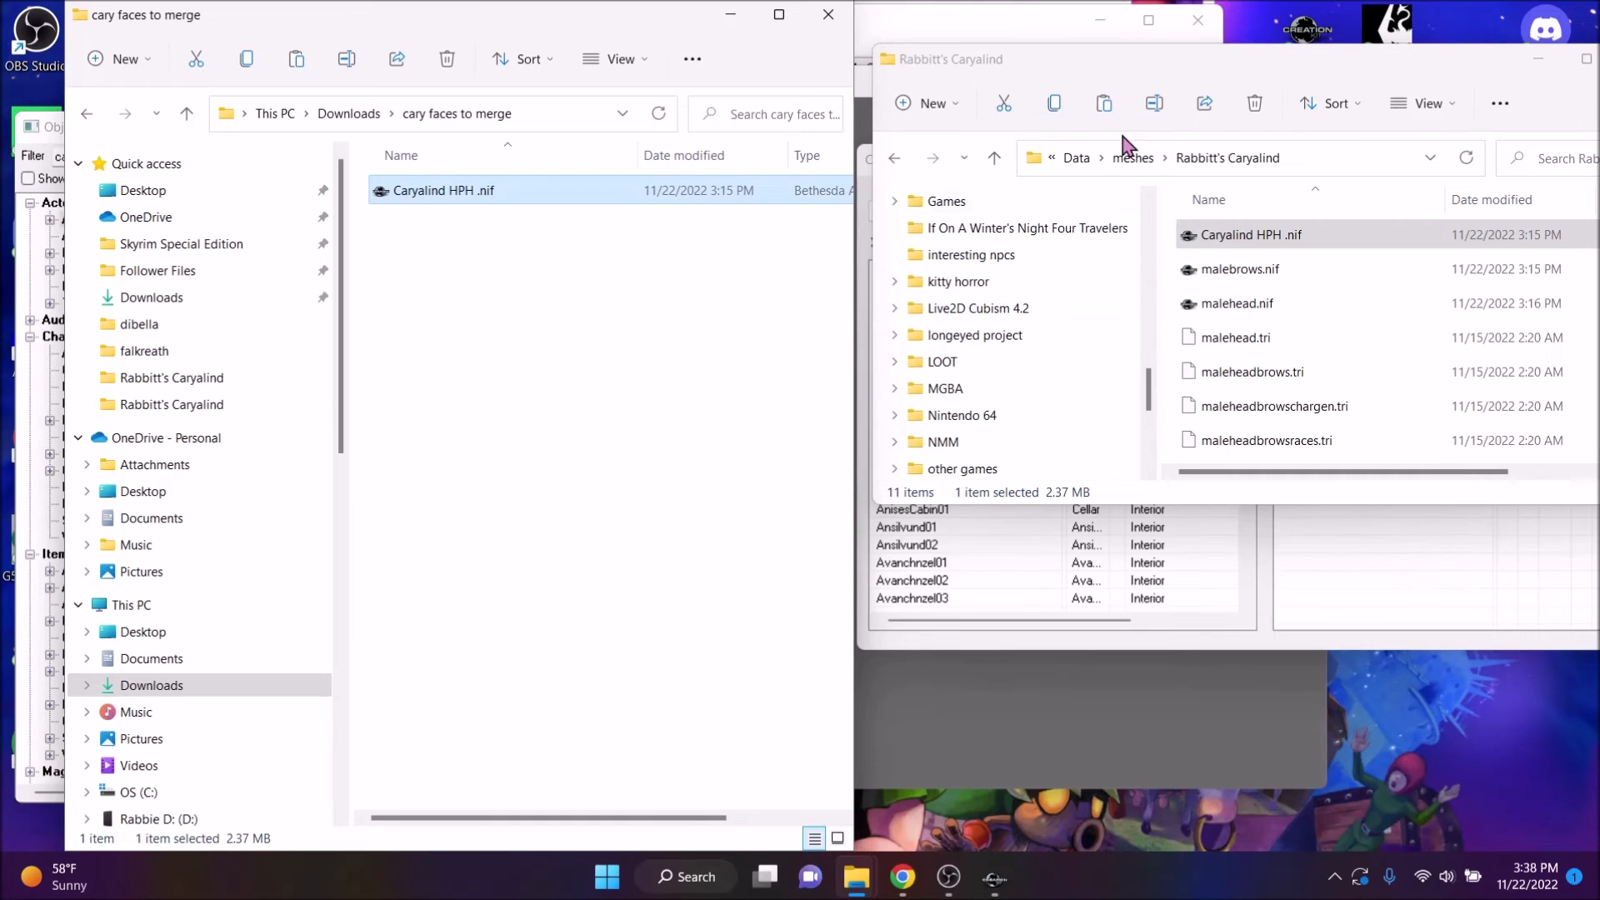
# Open the Sidekicks of Tamriel.esp folder under meshes, actors, character, FaceGenData and FaceGeom
pyautogui.click(1135, 162)
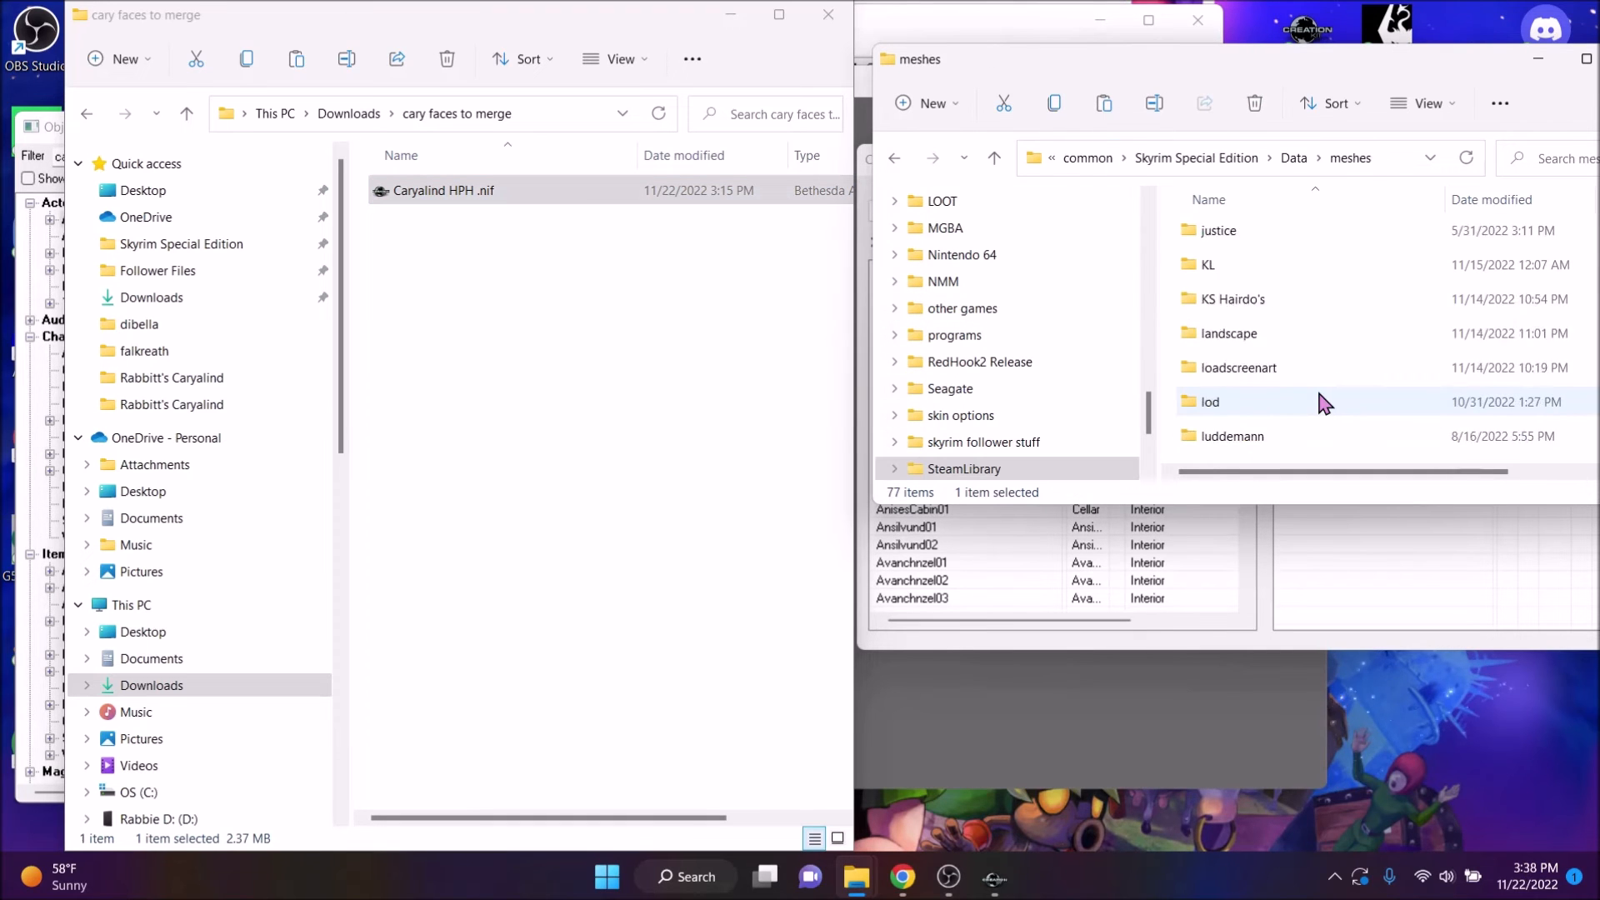
pyautogui.doubleClick(1263, 42)
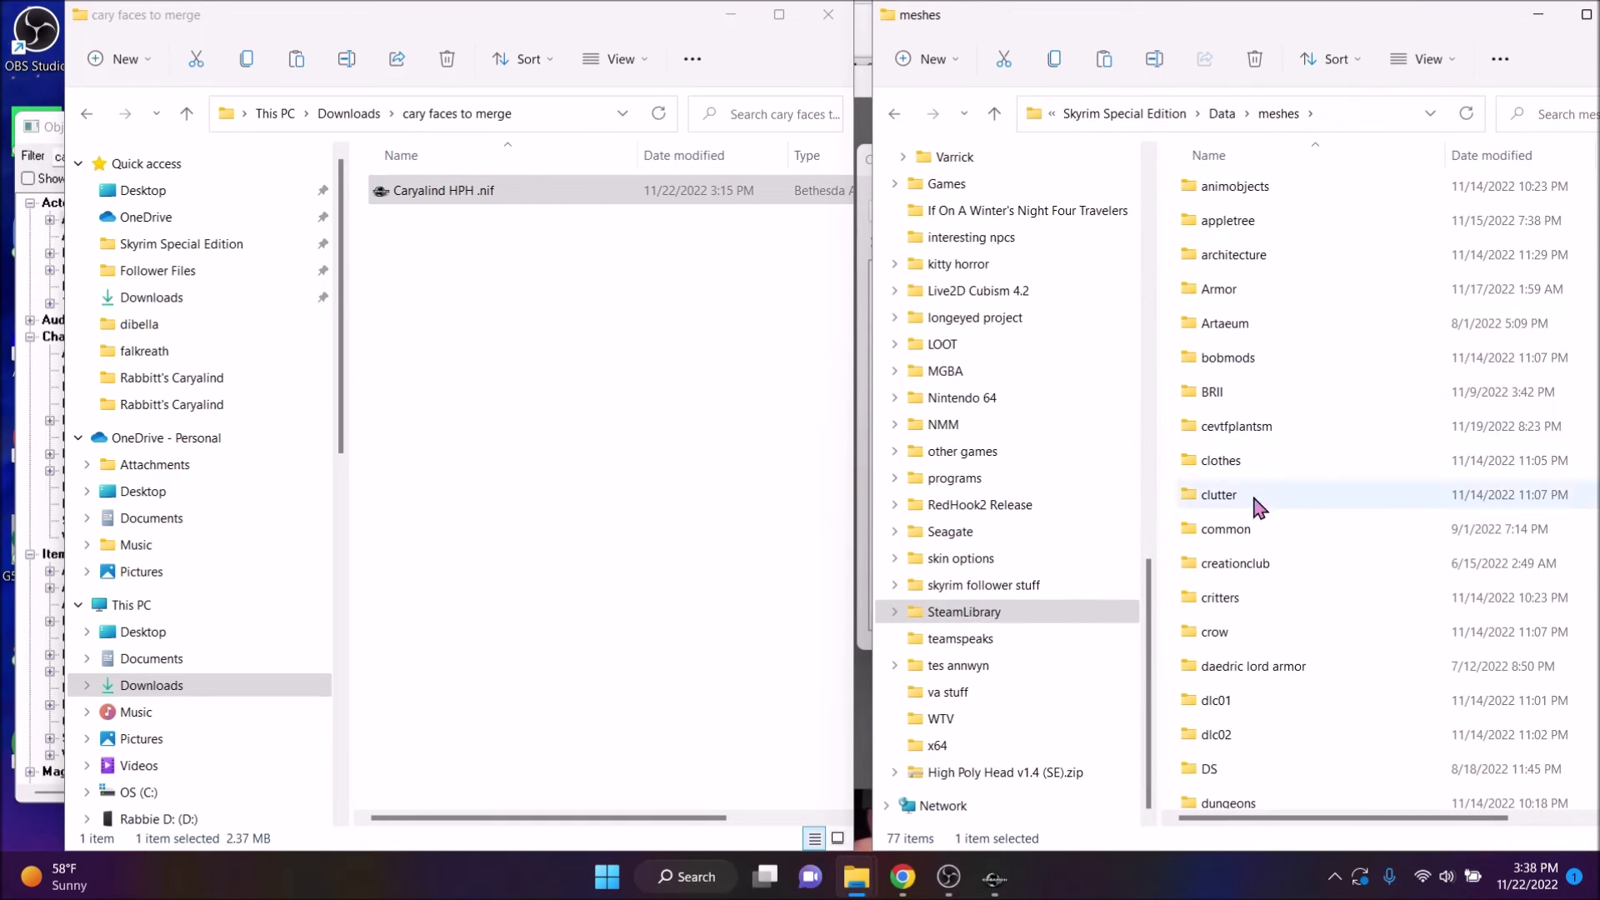
pyautogui.scroll(3, 1263, 417)
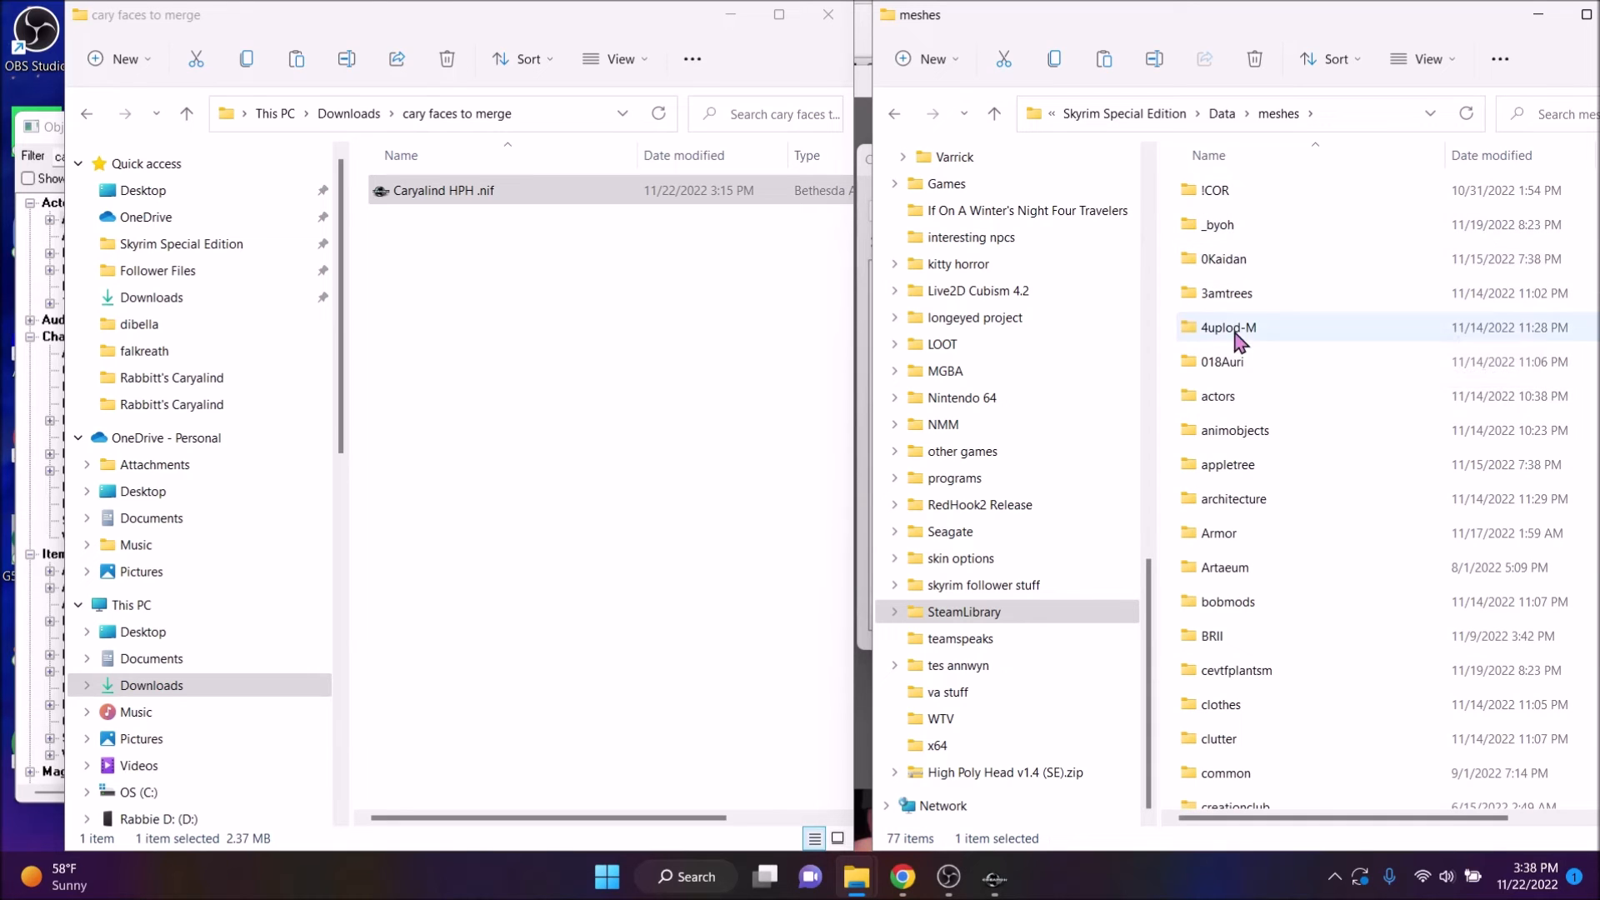
pyautogui.doubleClick(1233, 399)
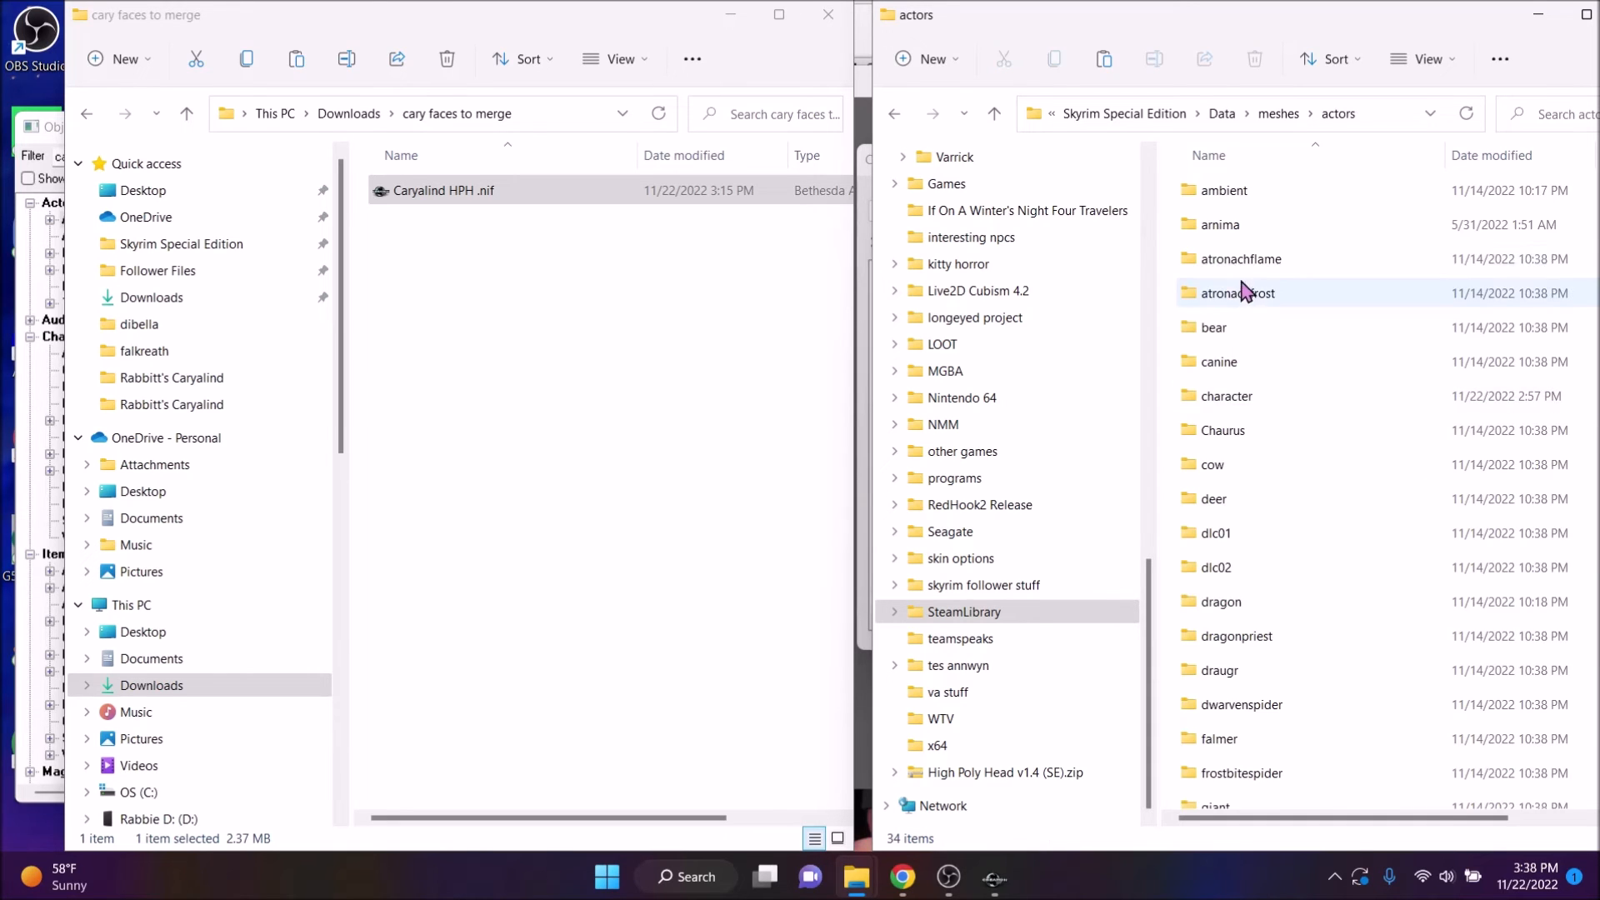
pyautogui.doubleClick(1254, 399)
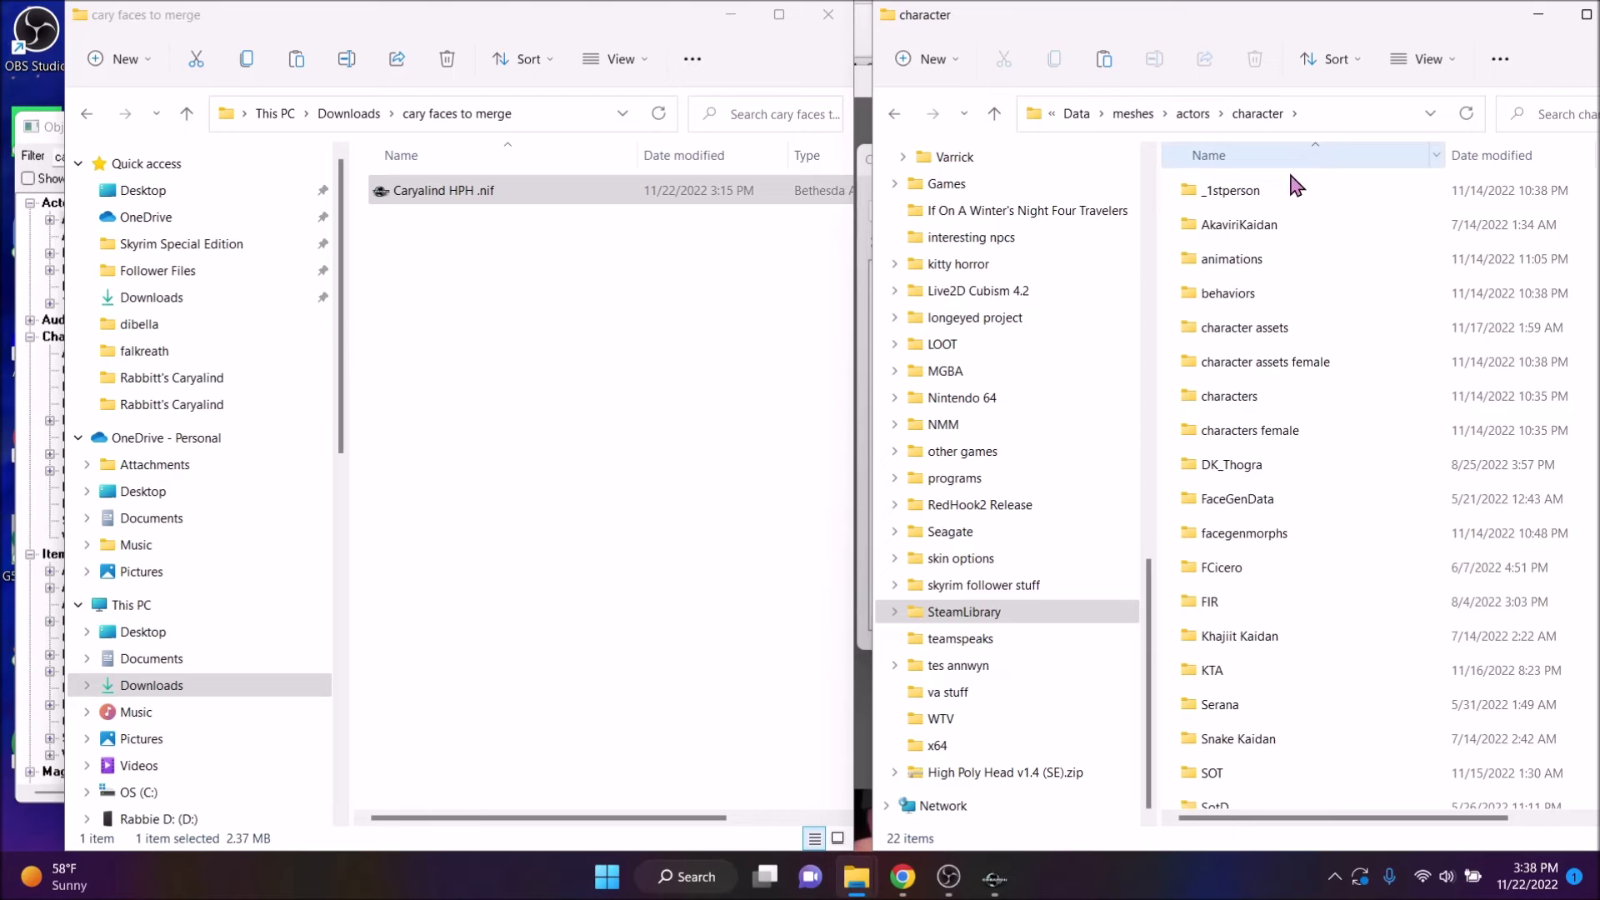
pyautogui.click(1249, 503)
pyautogui.doubleClick(1249, 503)
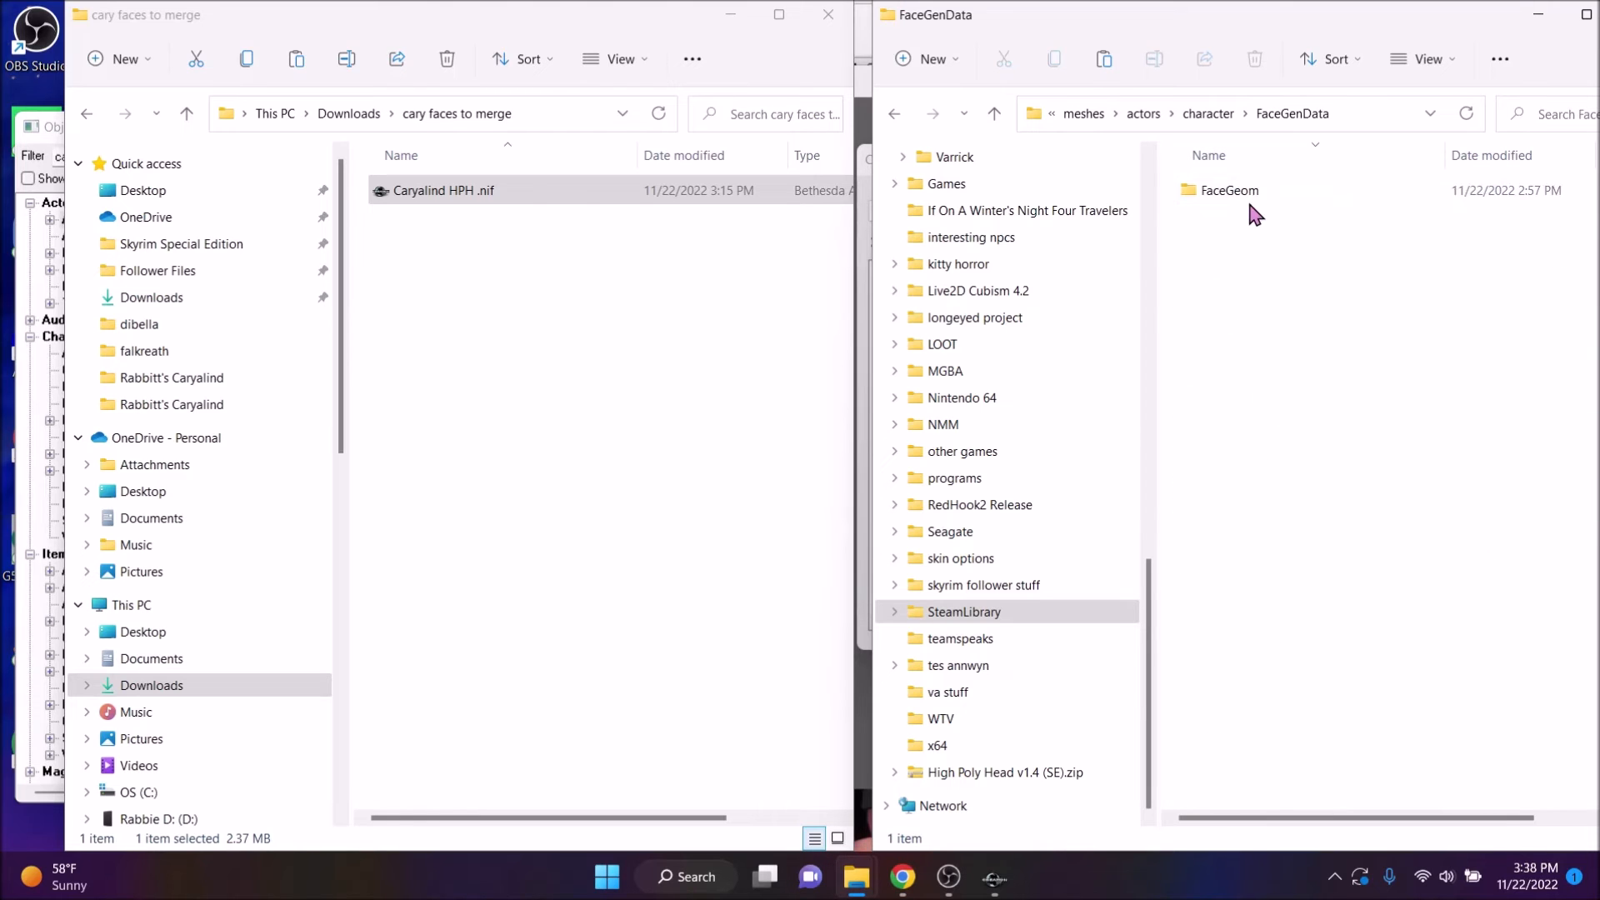
pyautogui.doubleClick(1248, 198)
pyautogui.scroll(-2, 1336, 422)
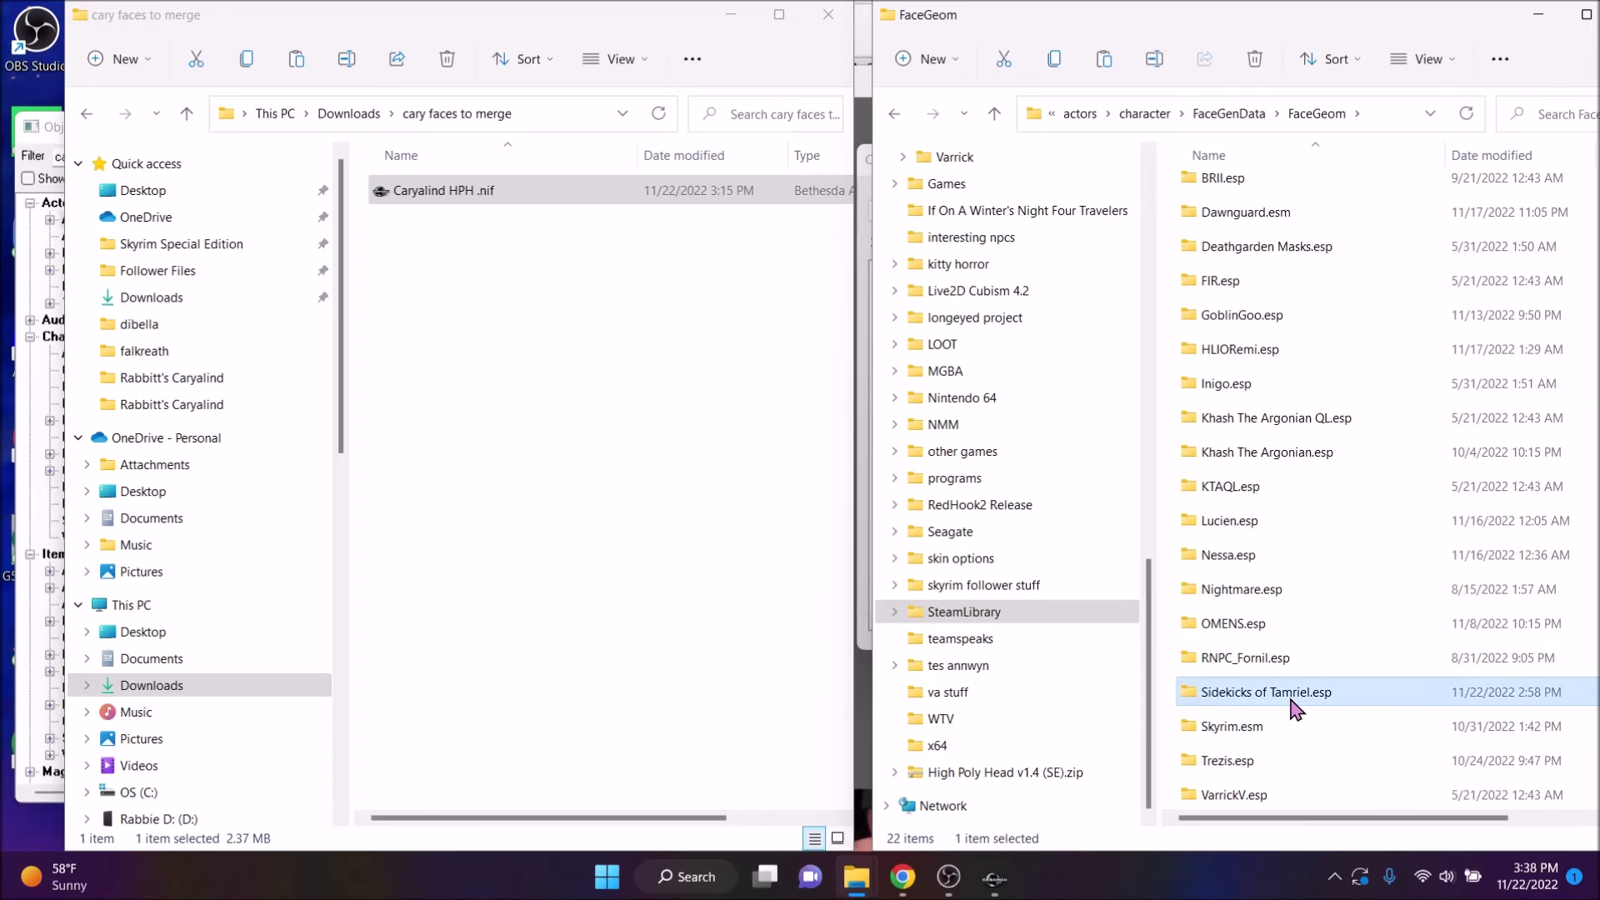
pyautogui.doubleClick(1290, 703)
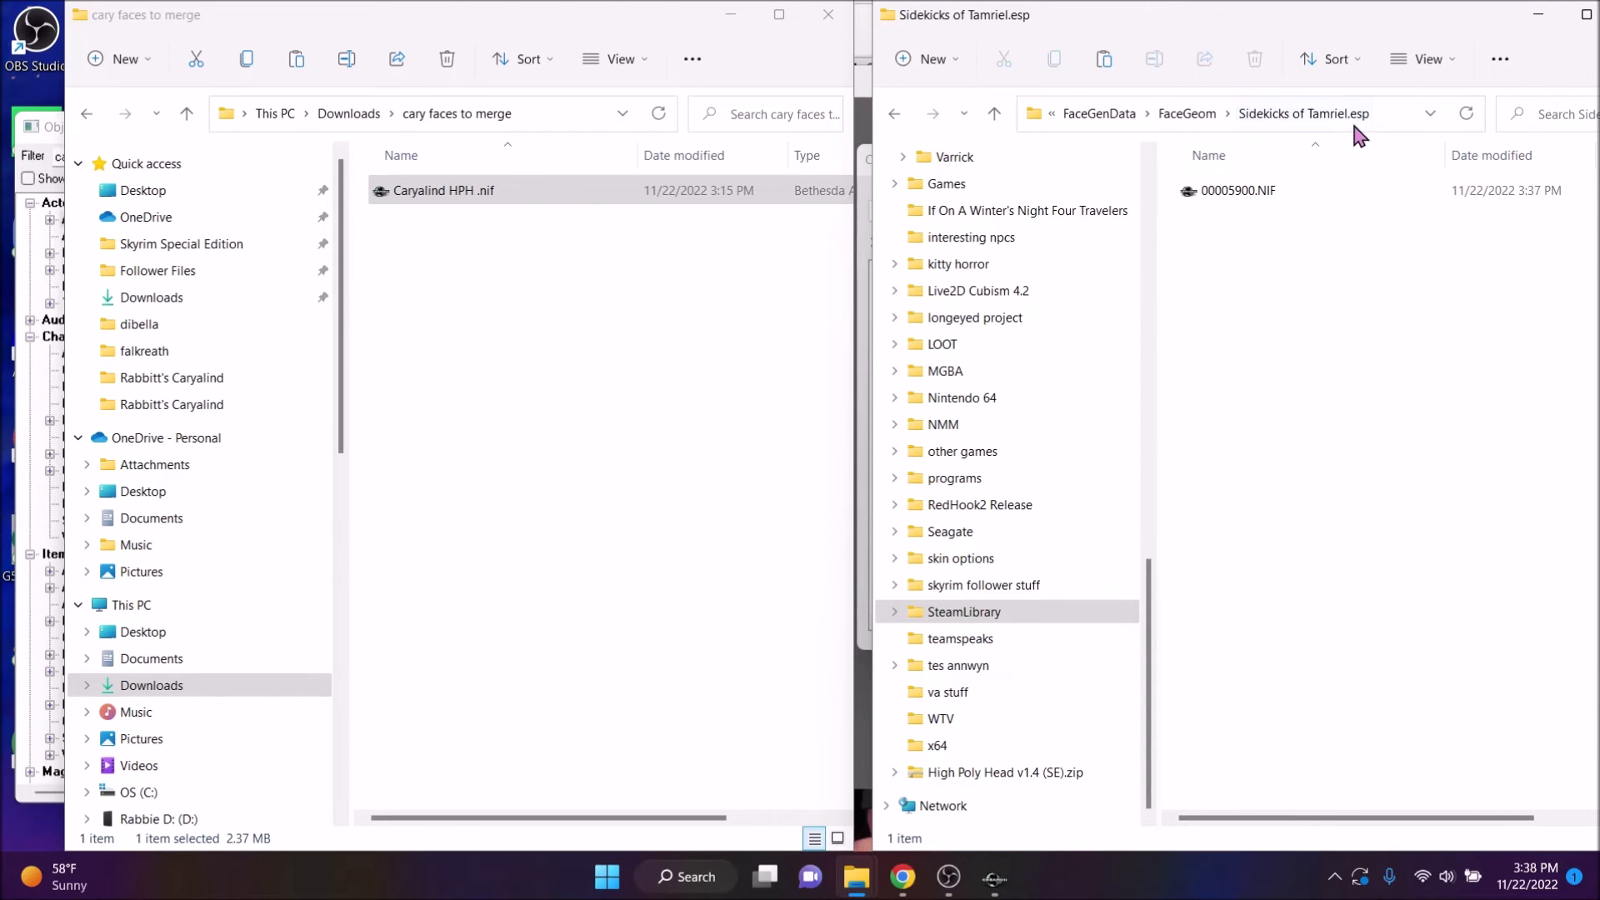
# Copy 00005900.NIF from the Sidekicks of Tamriel.esp folder into the "cary faces to merge" folder
pyautogui.click(1241, 196)
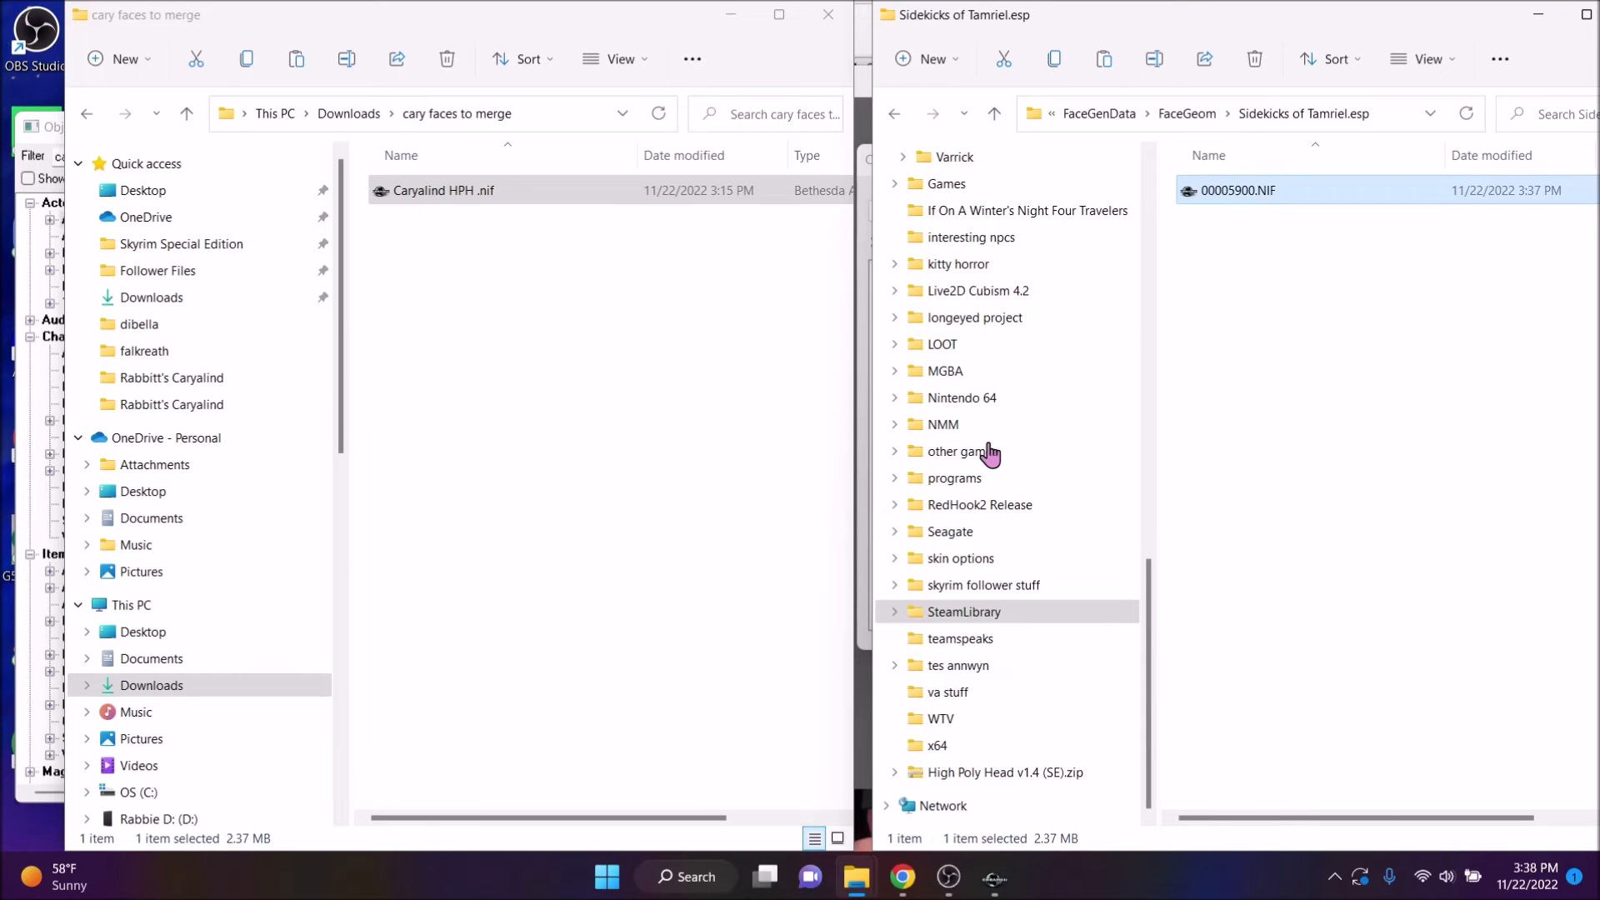
pyautogui.click(580, 420)
pyautogui.hotkey('ctrl', 'v')
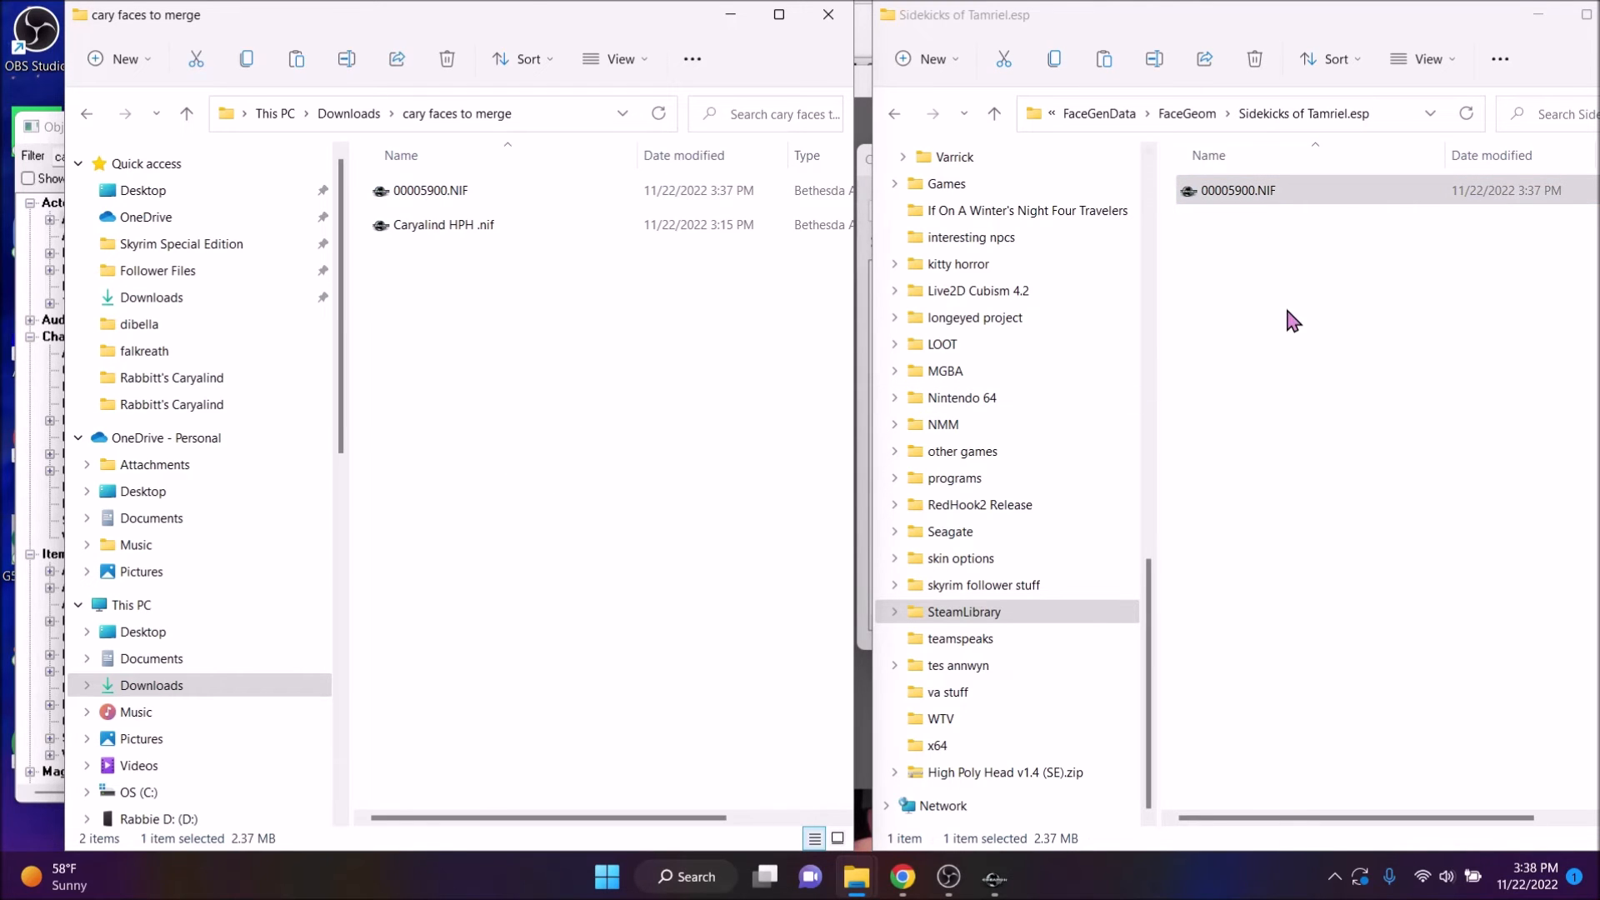
# Launch SSE NIF Optimizer.exe from the NifSkope_2_0_2018-02-22-x64 folder inside the programs folder in Downloads
pyautogui.click(1288, 317)
pyautogui.scroll(12, 1033, 511)
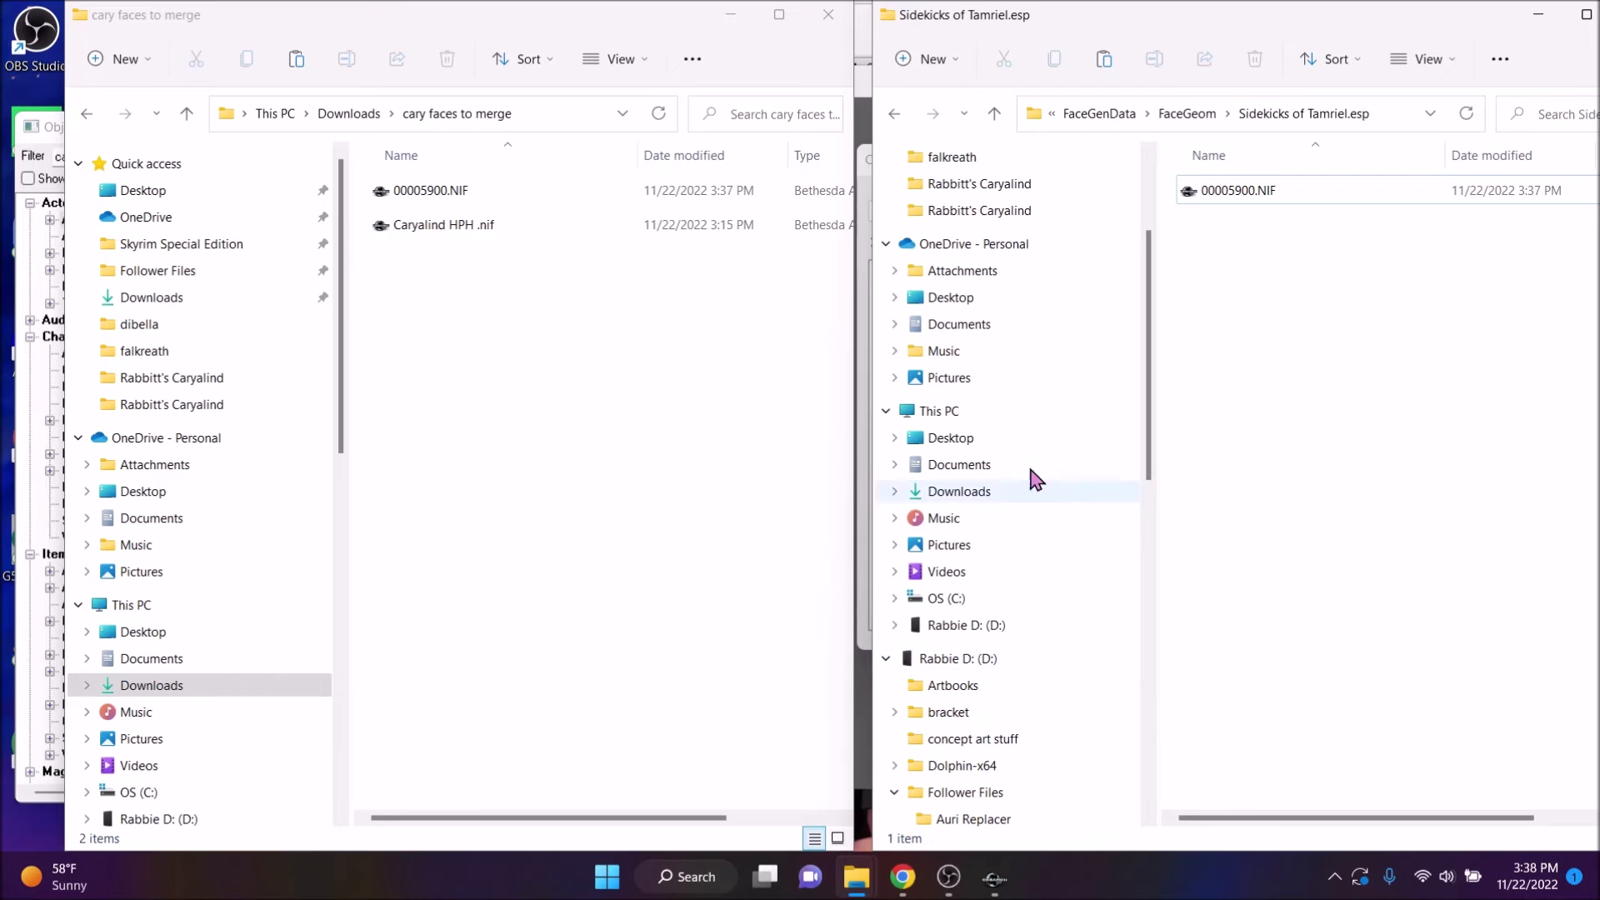
pyautogui.click(979, 492)
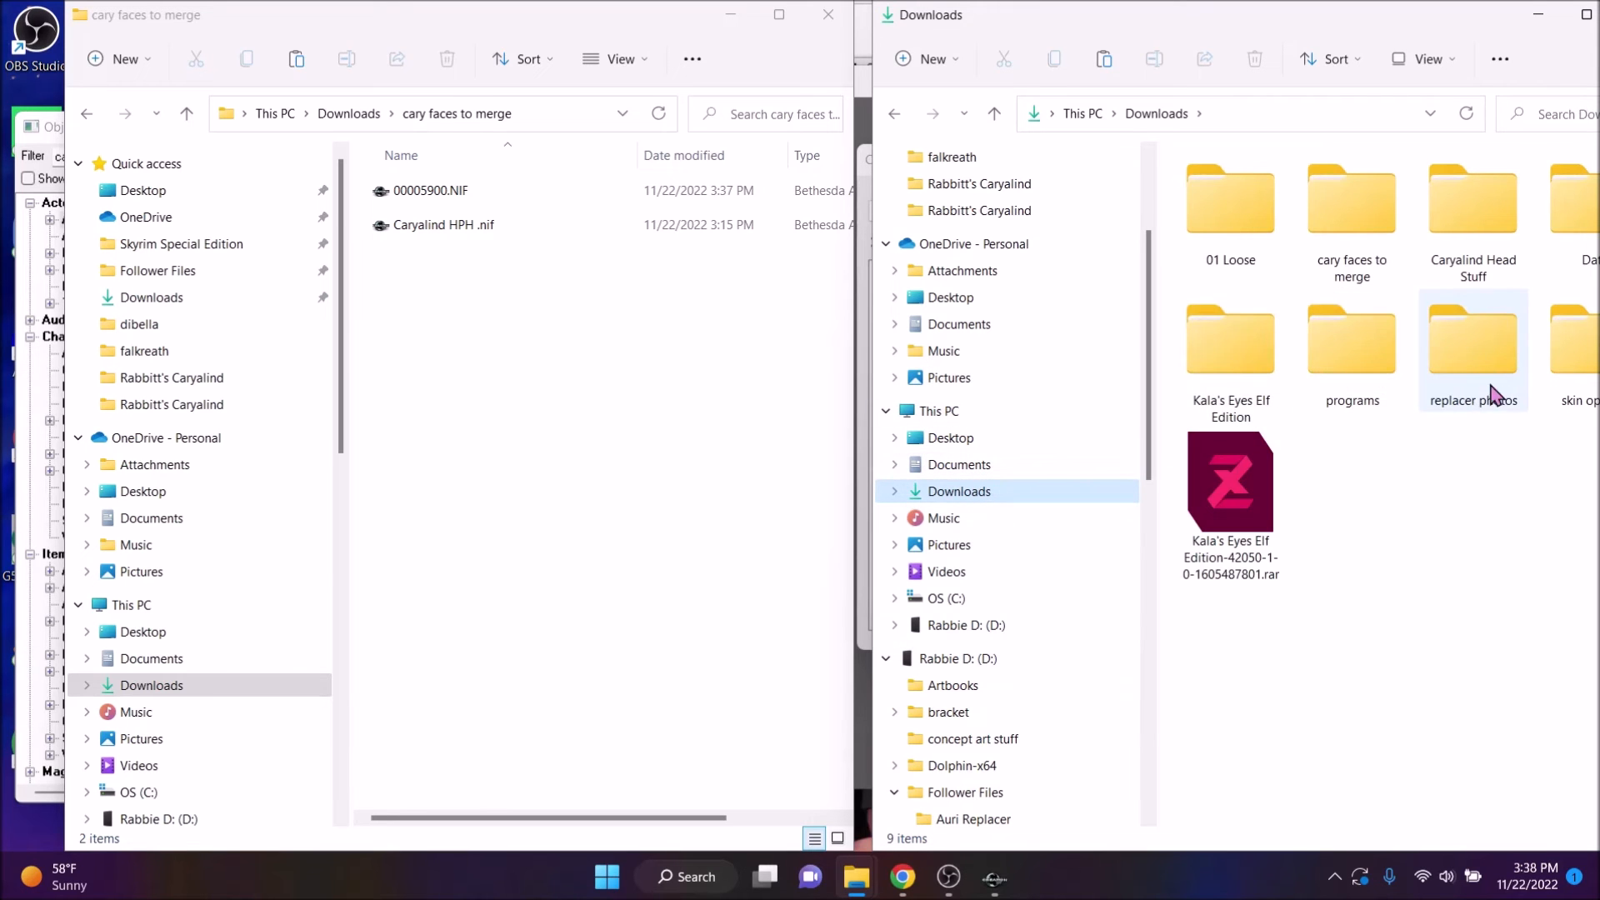
pyautogui.doubleClick(1330, 370)
pyautogui.doubleClick(1283, 361)
pyautogui.doubleClick(1273, 227)
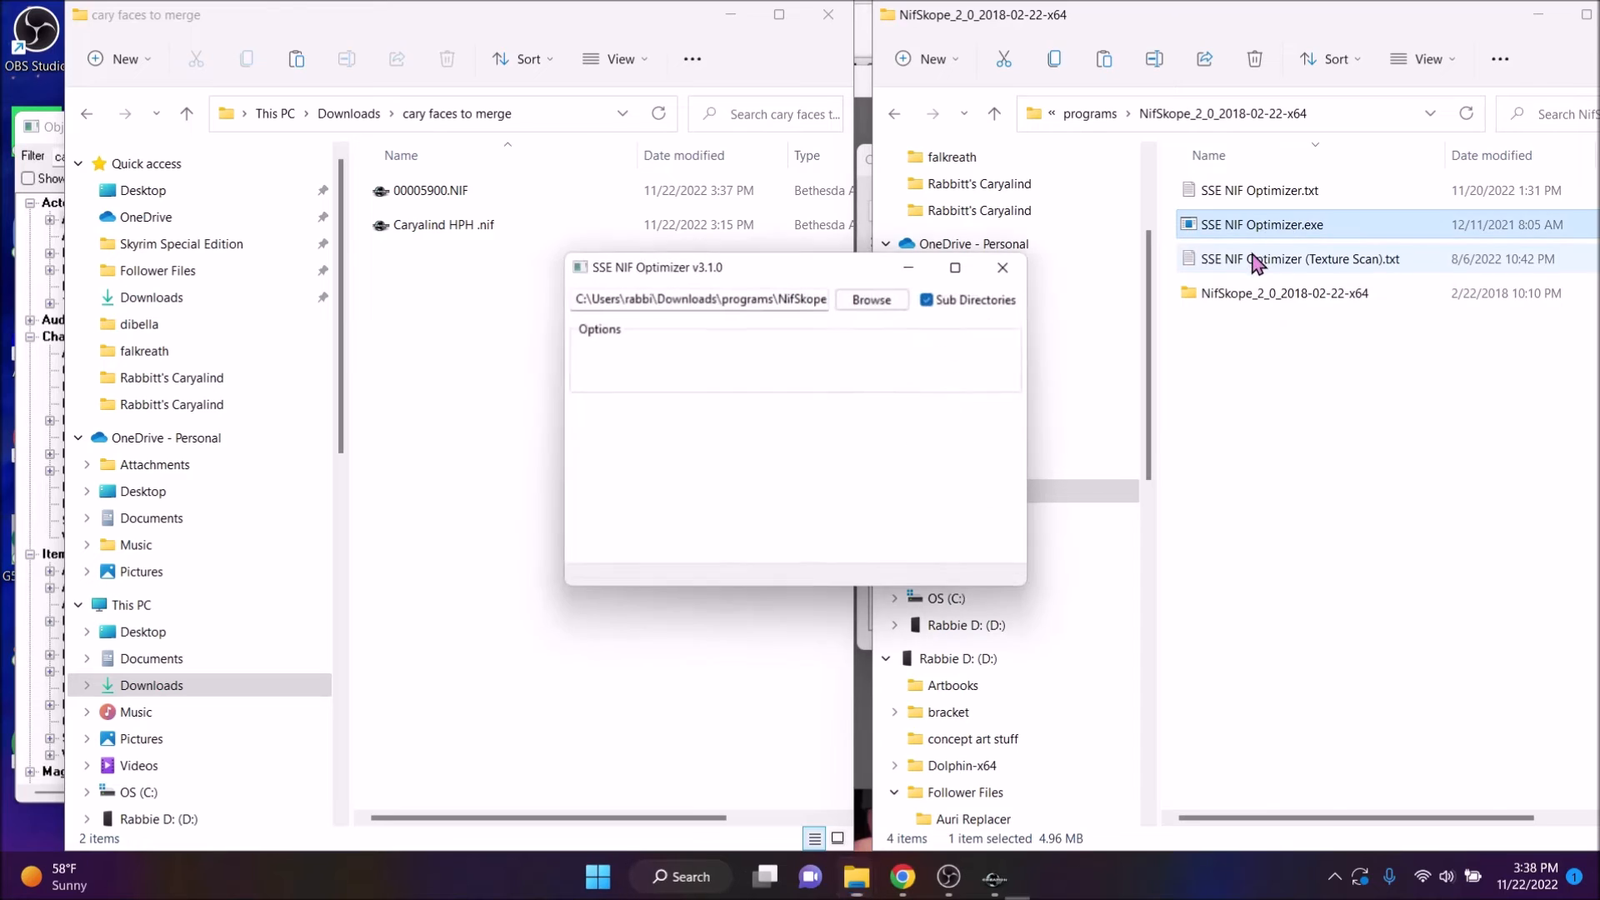
# Choose the "cary faces to merge" folder in Downloads as the folder to optimize
pyautogui.click(872, 299)
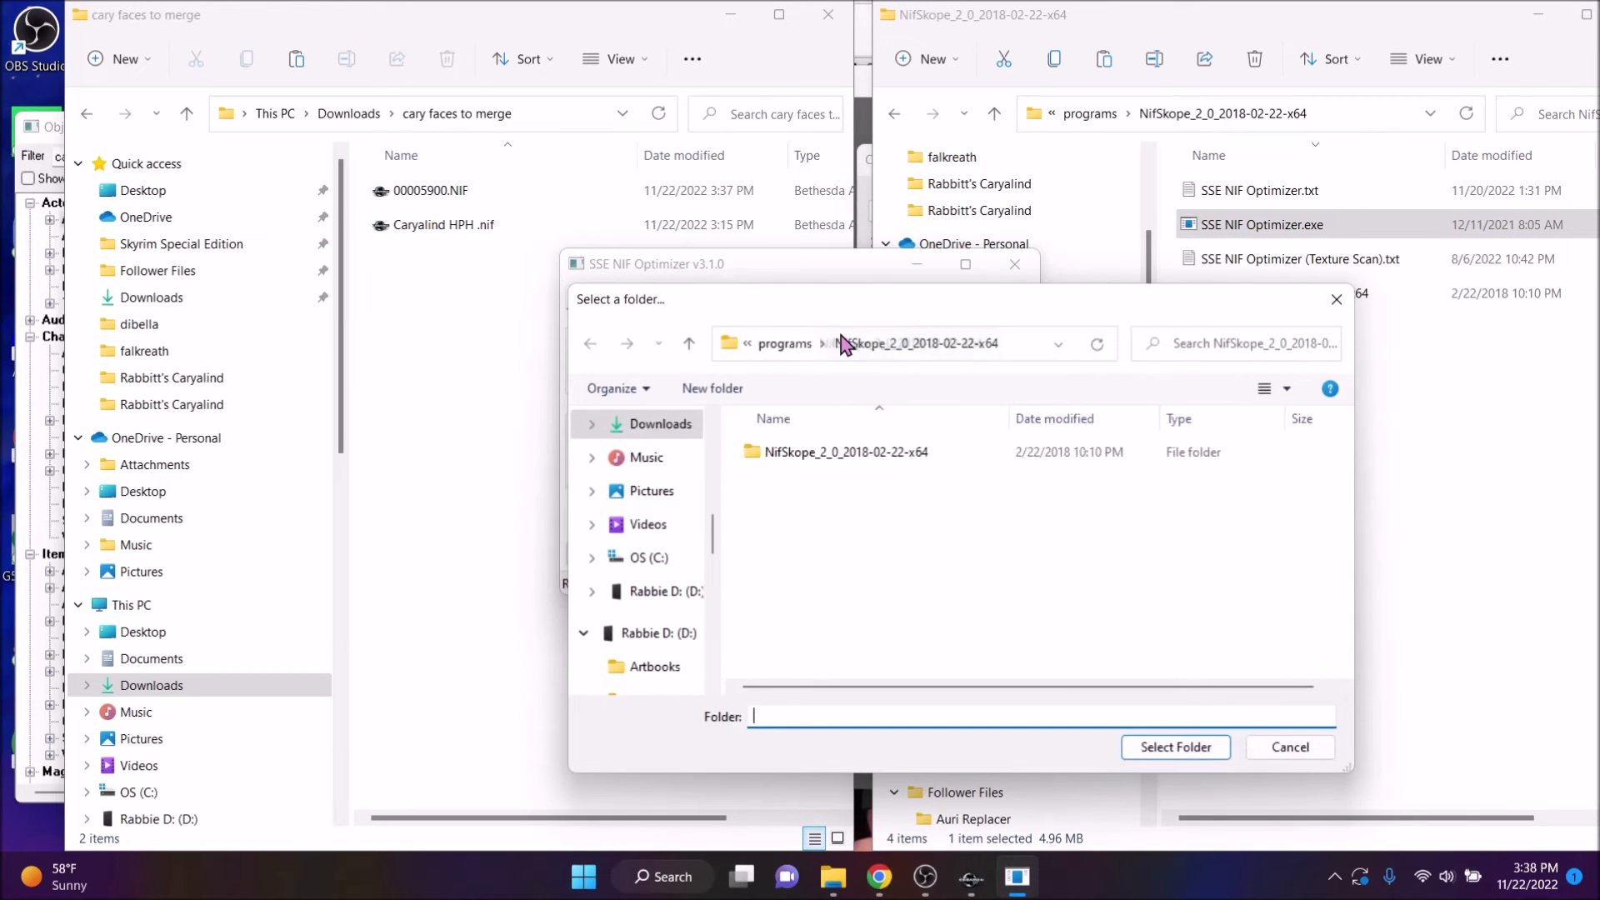
pyautogui.click(646, 423)
pyautogui.click(779, 491)
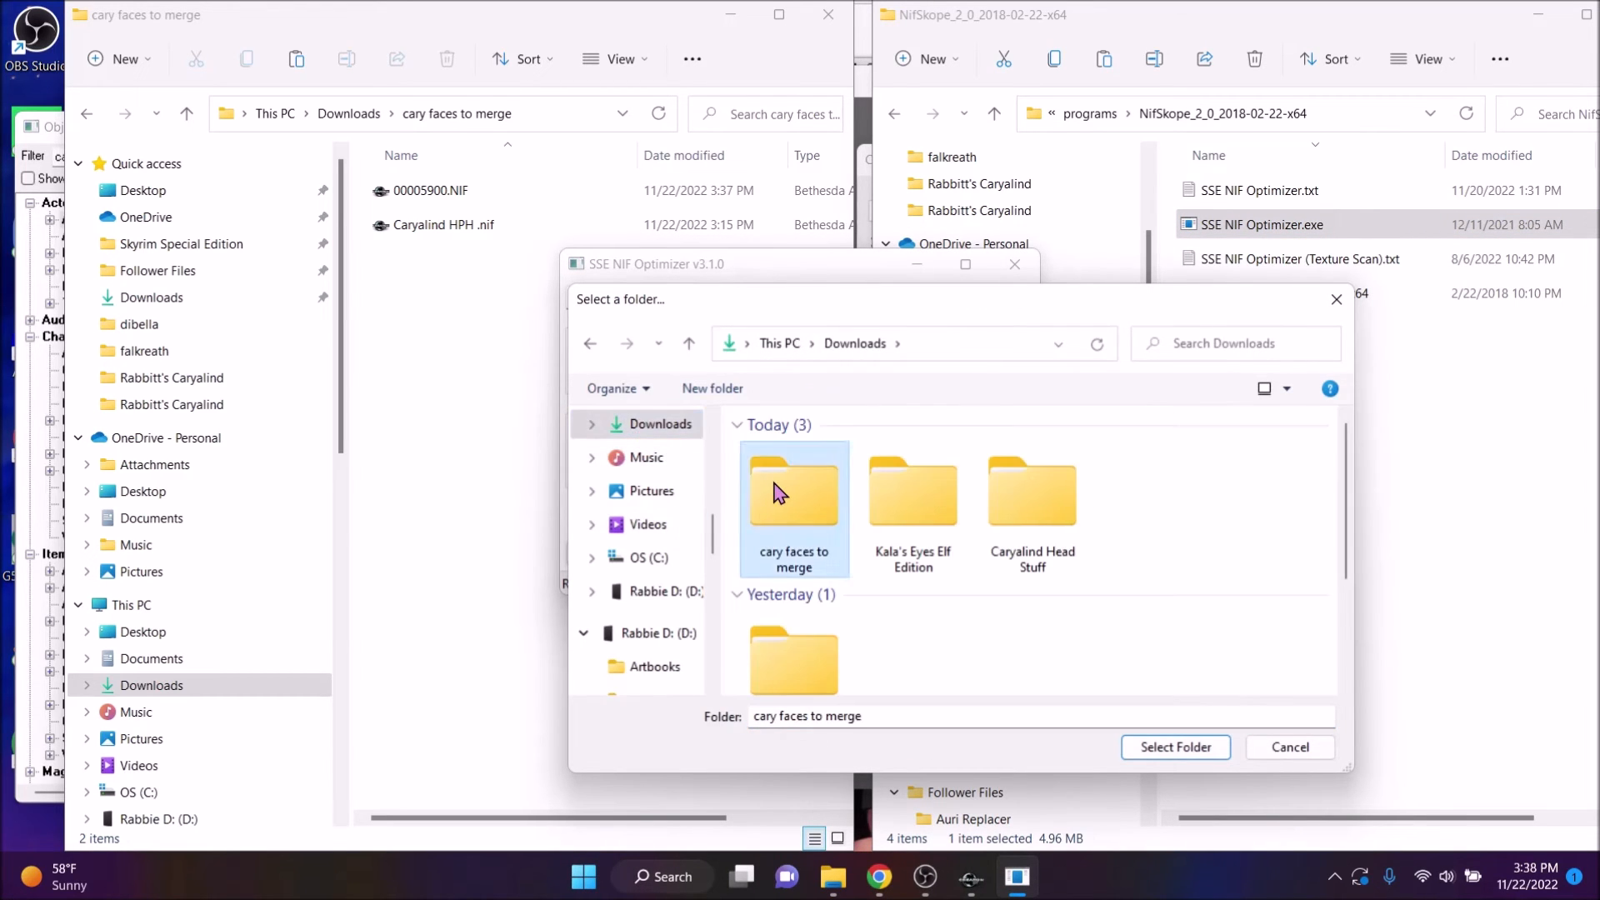
pyautogui.doubleClick(779, 493)
pyautogui.click(1182, 748)
# Optimize the folder's meshes for LE with Head Parts Only enabled, and close the optimizer
pyautogui.click(1020, 524)
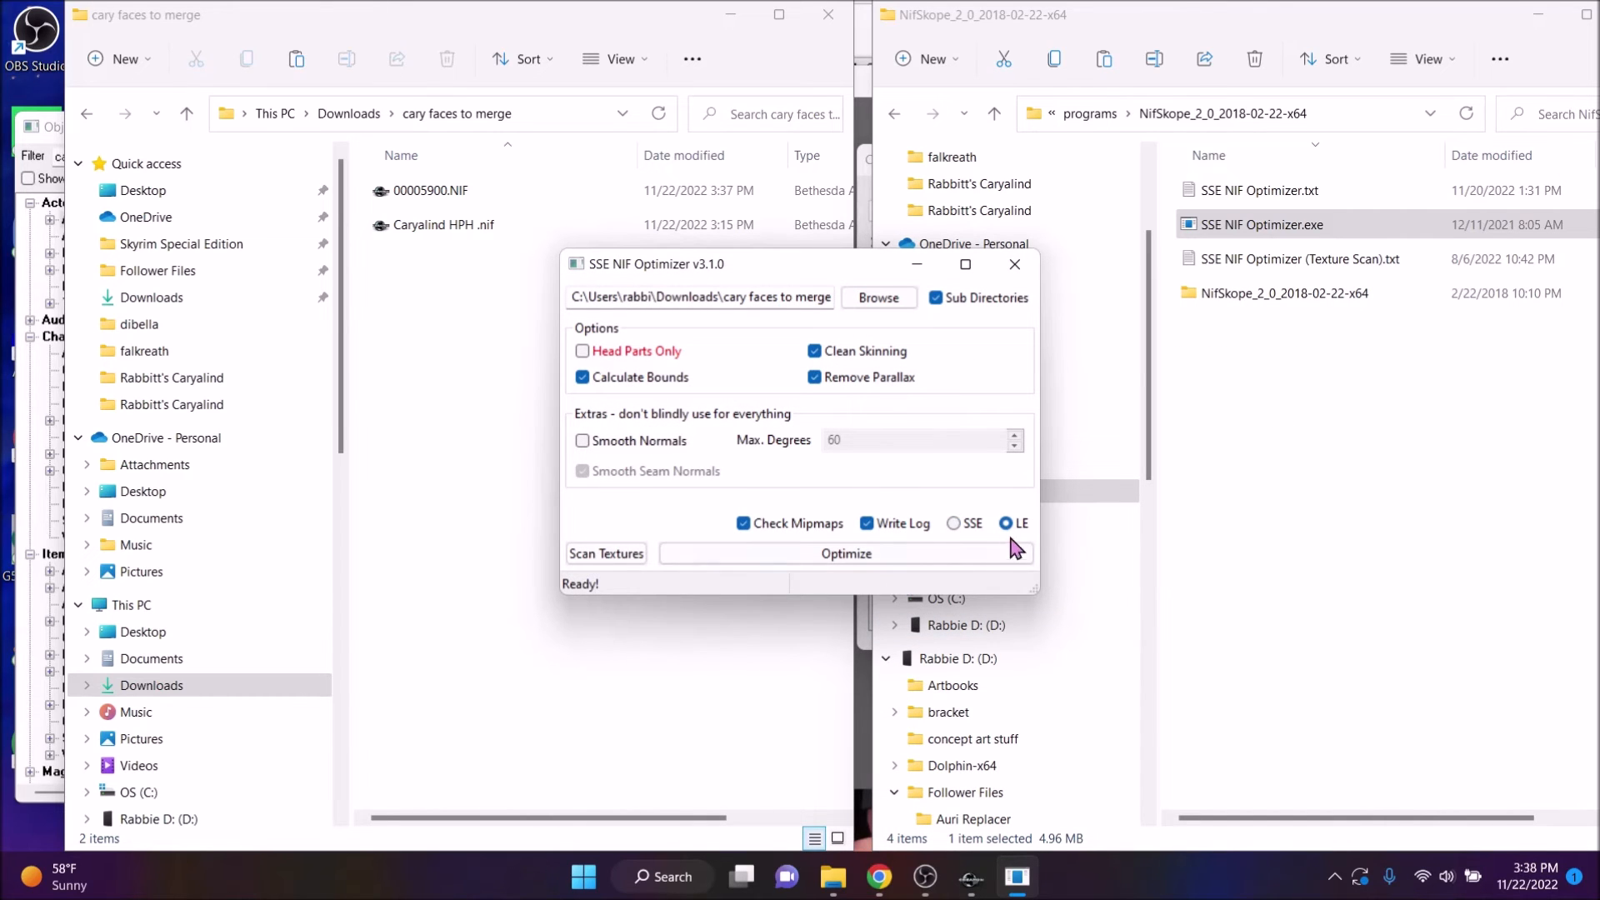
pyautogui.click(668, 357)
pyautogui.click(796, 557)
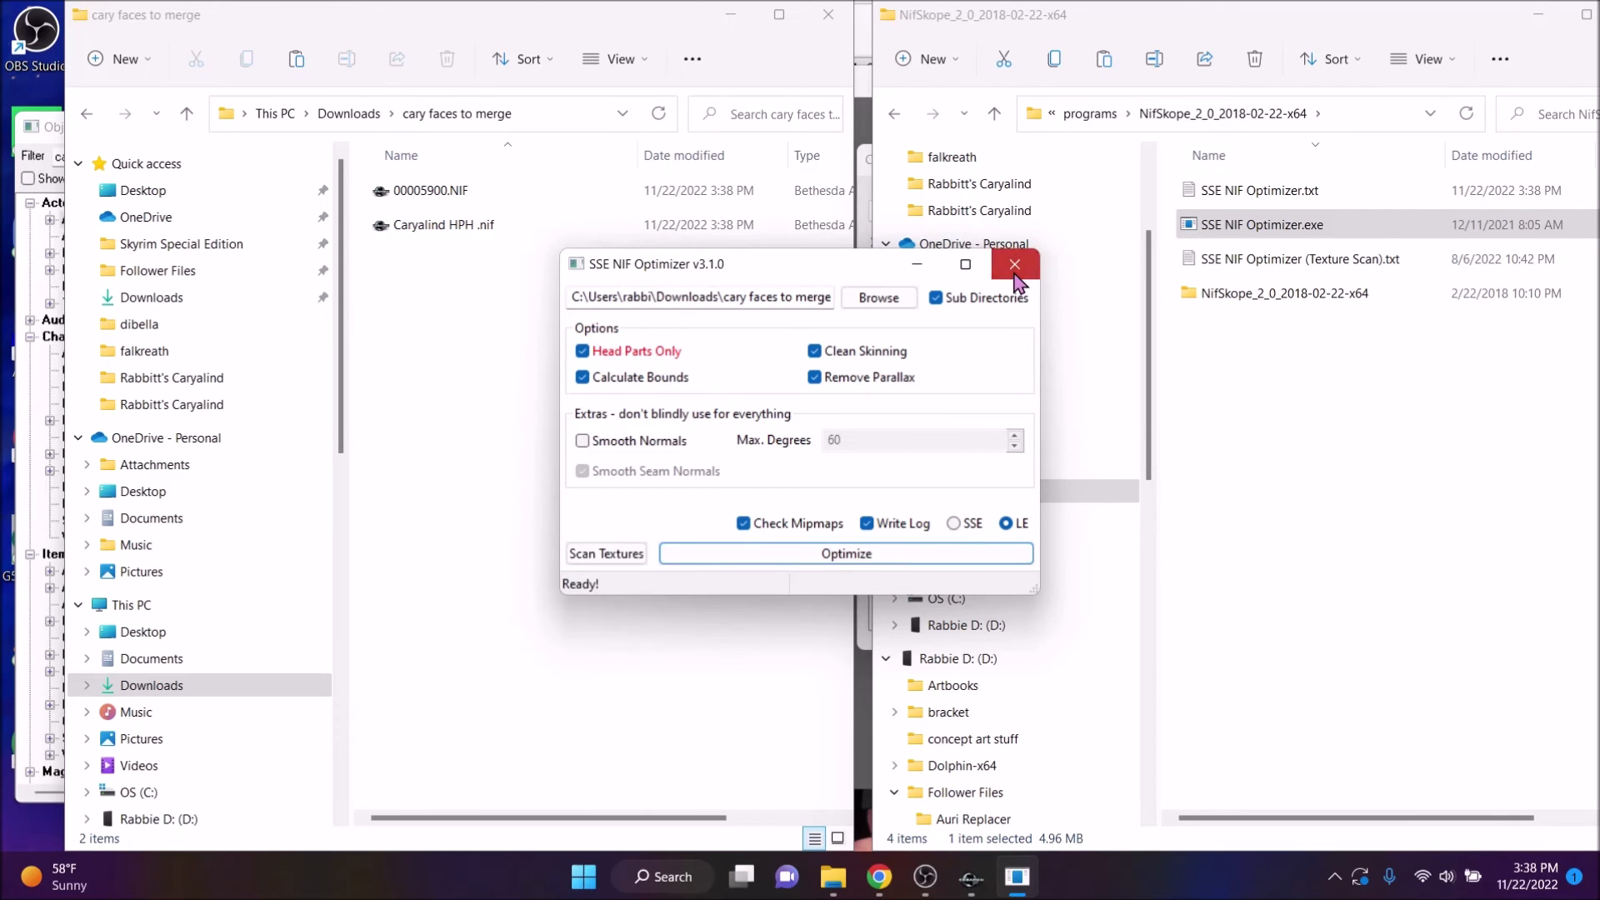
pyautogui.click(1014, 264)
# Launch NifMerge.exe from the NifMerge-40494-1-03 folder inside the programs folder
pyautogui.click(1092, 113)
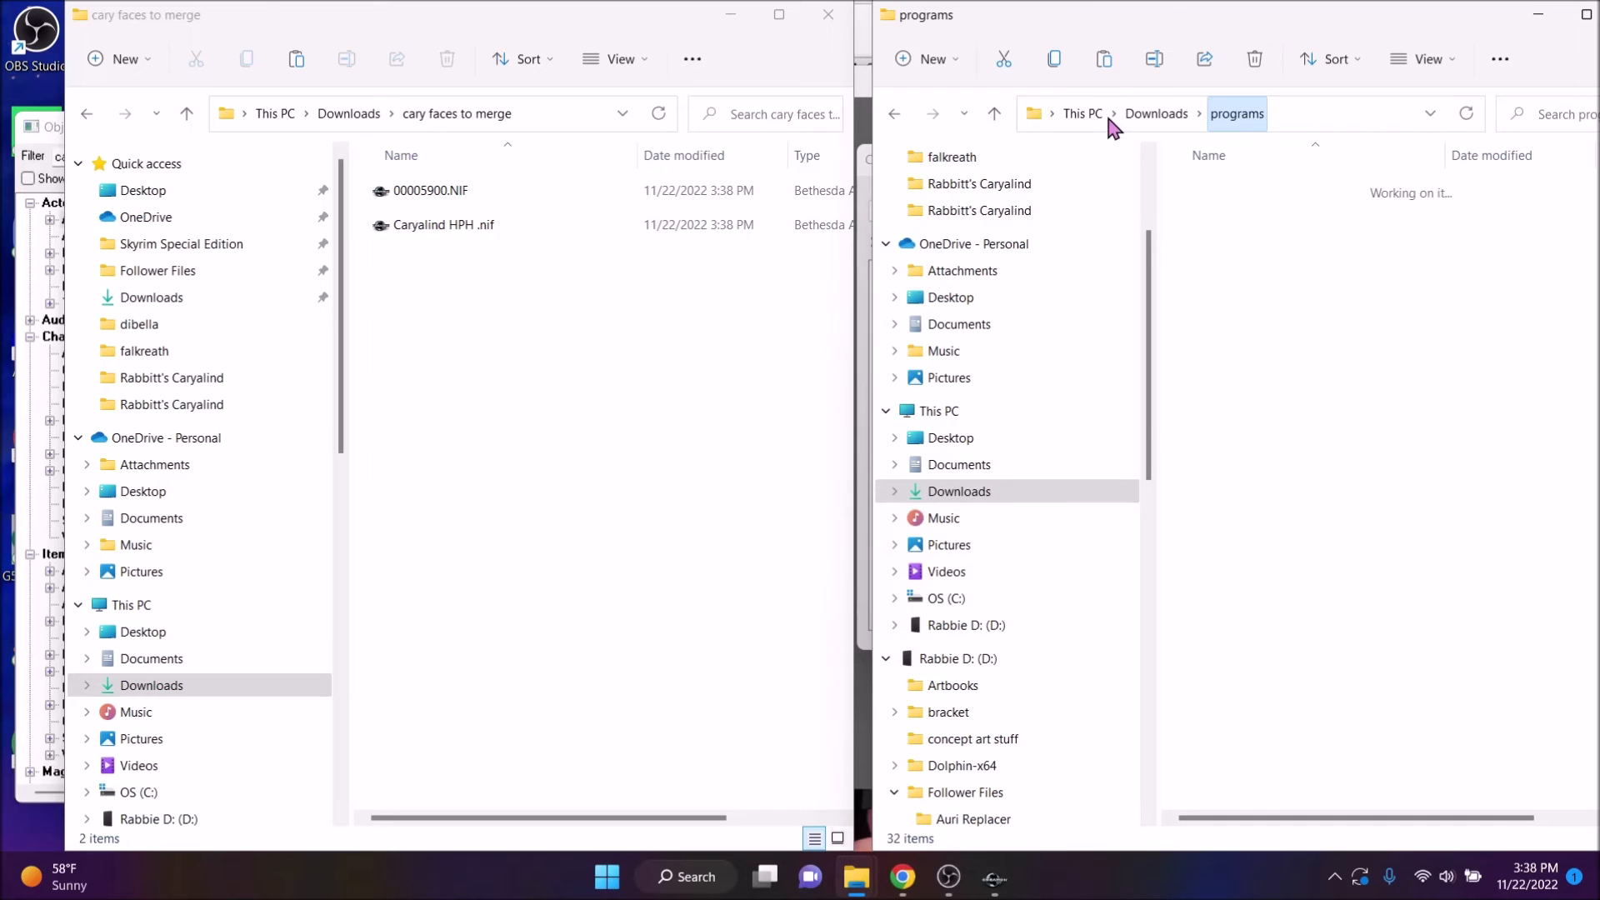
pyautogui.doubleClick(1244, 326)
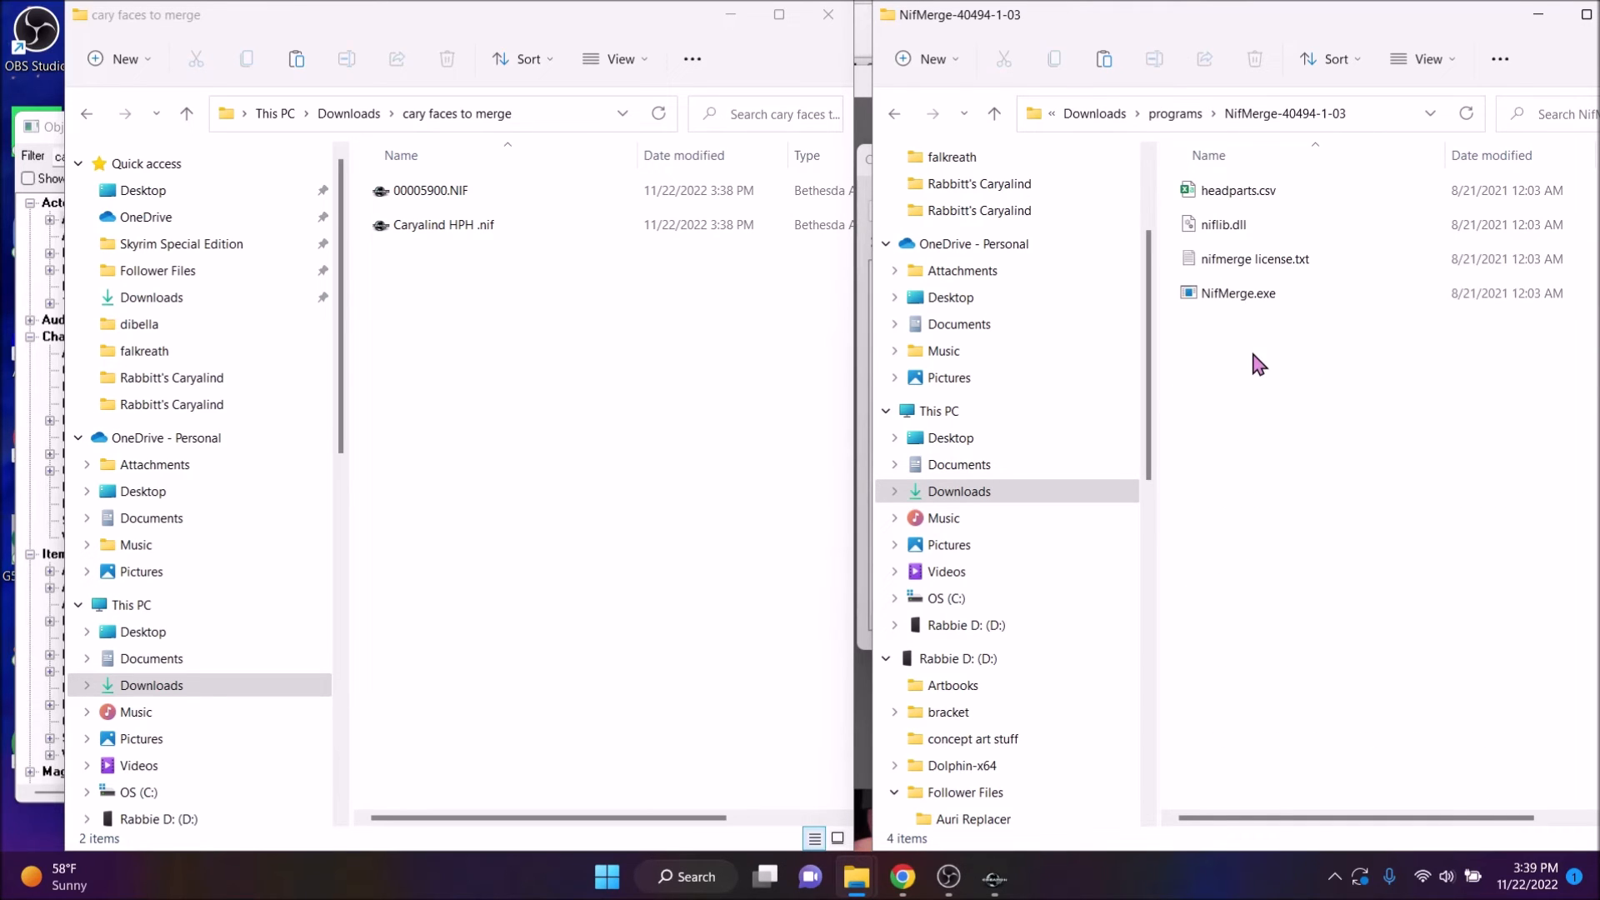
pyautogui.doubleClick(1263, 303)
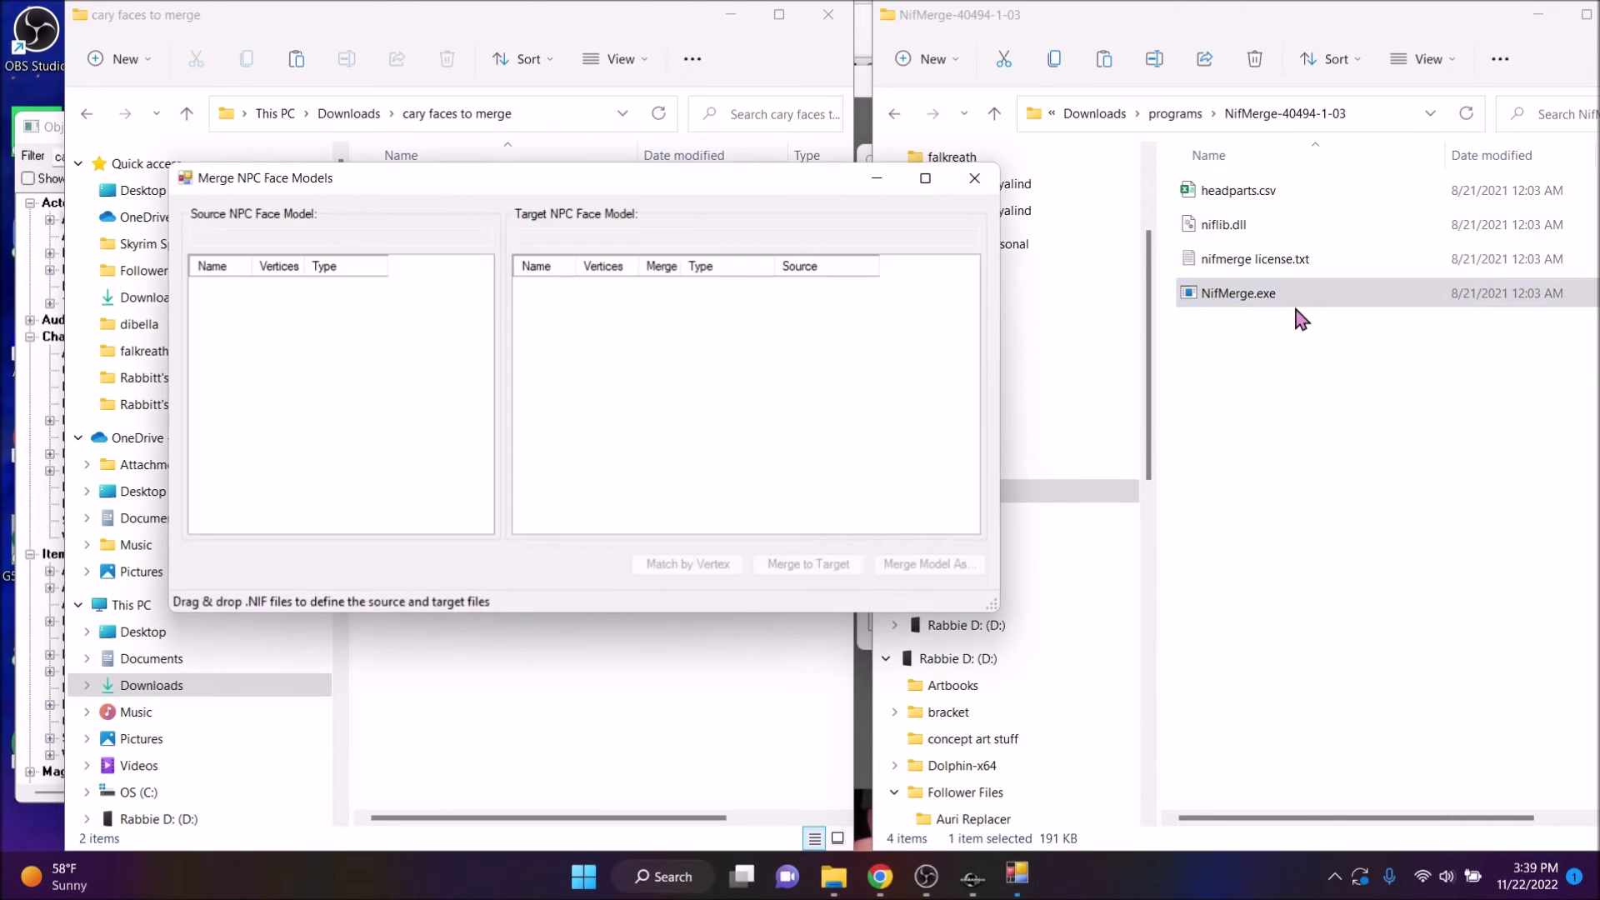
# Load Caryalind HPH .nif as the source face model and 00005900.NIF as the target face model
pyautogui.moveTo(614, 190); pyautogui.dragTo(842, 314)
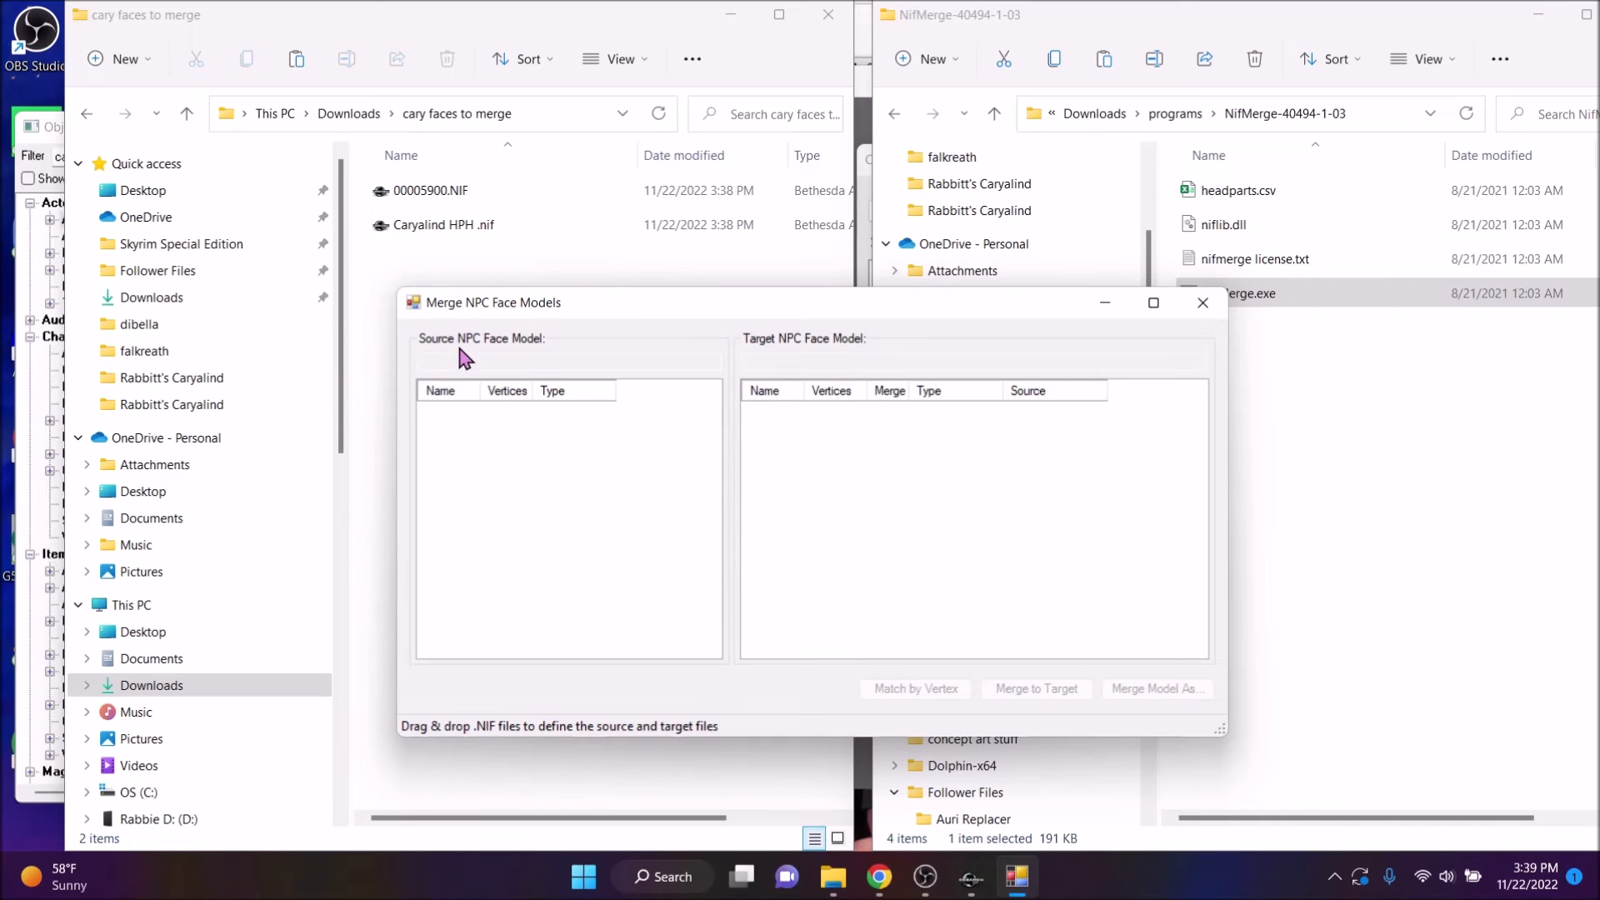
pyautogui.moveTo(450, 225); pyautogui.dragTo(595, 532)
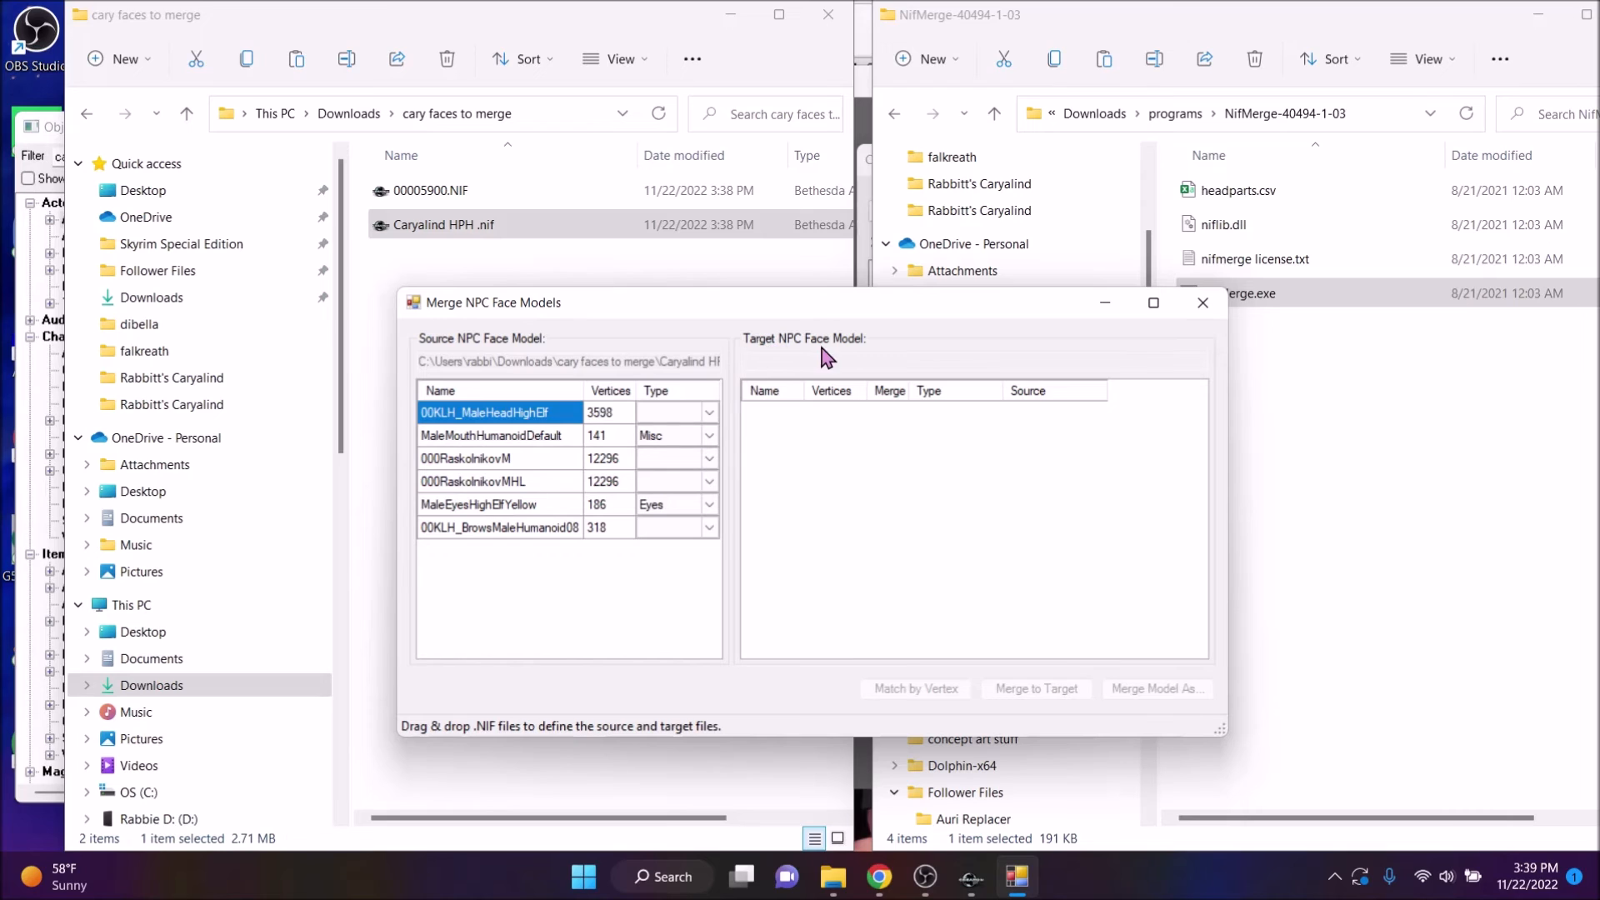
pyautogui.moveTo(414, 191); pyautogui.dragTo(998, 538)
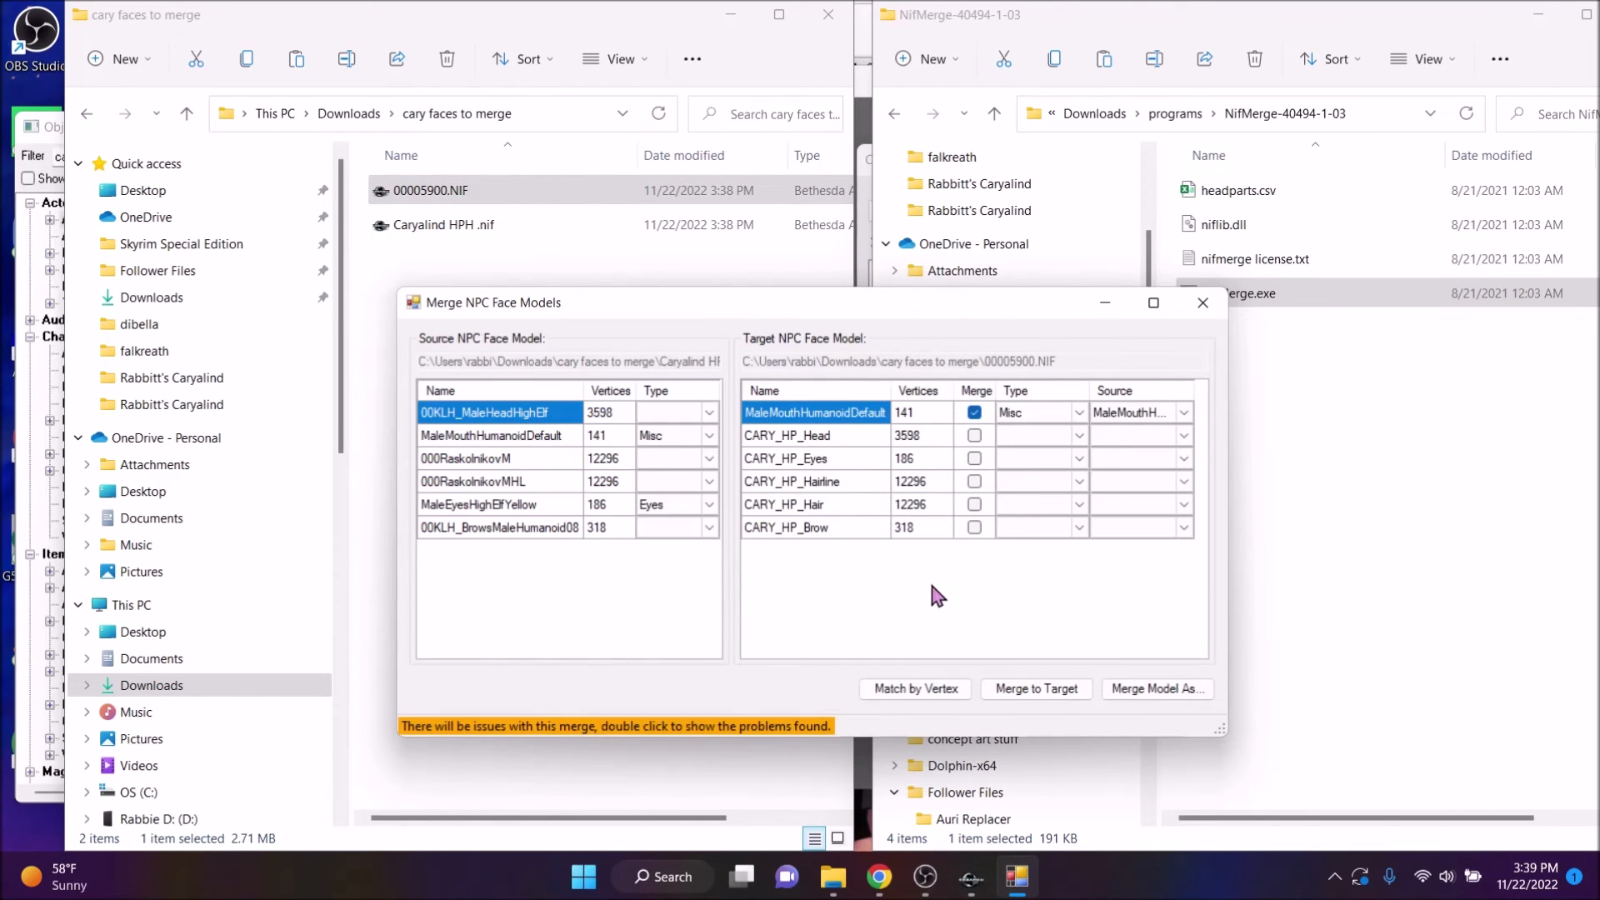
# Match all the head parts by vertex, merge them to the target 00005900.NIF, and close NifMerge
pyautogui.click(926, 690)
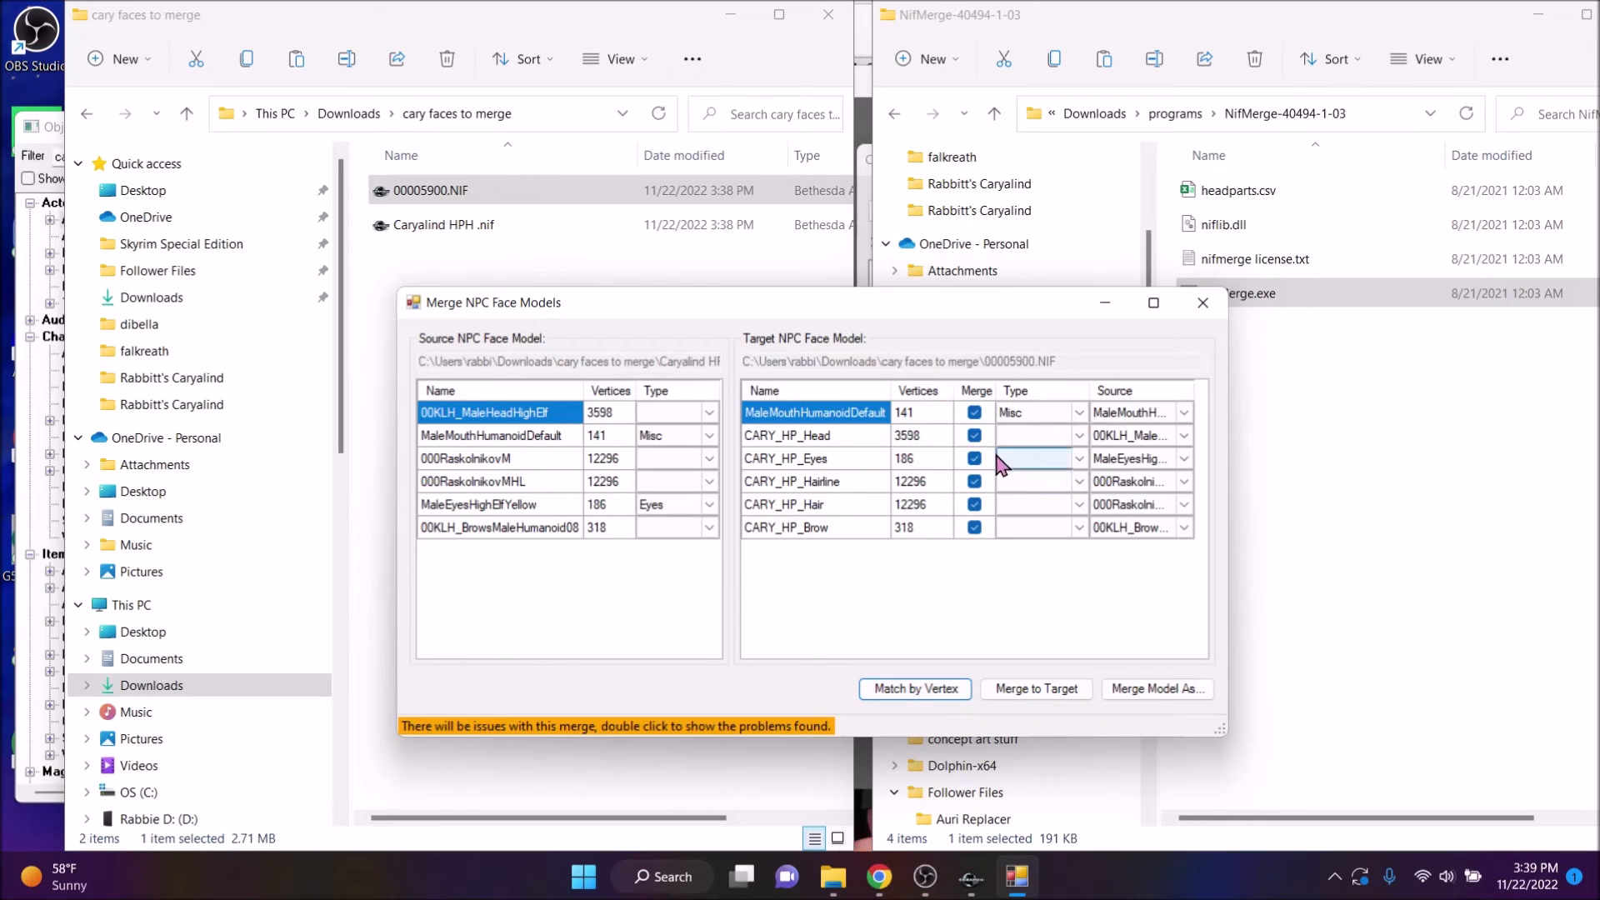
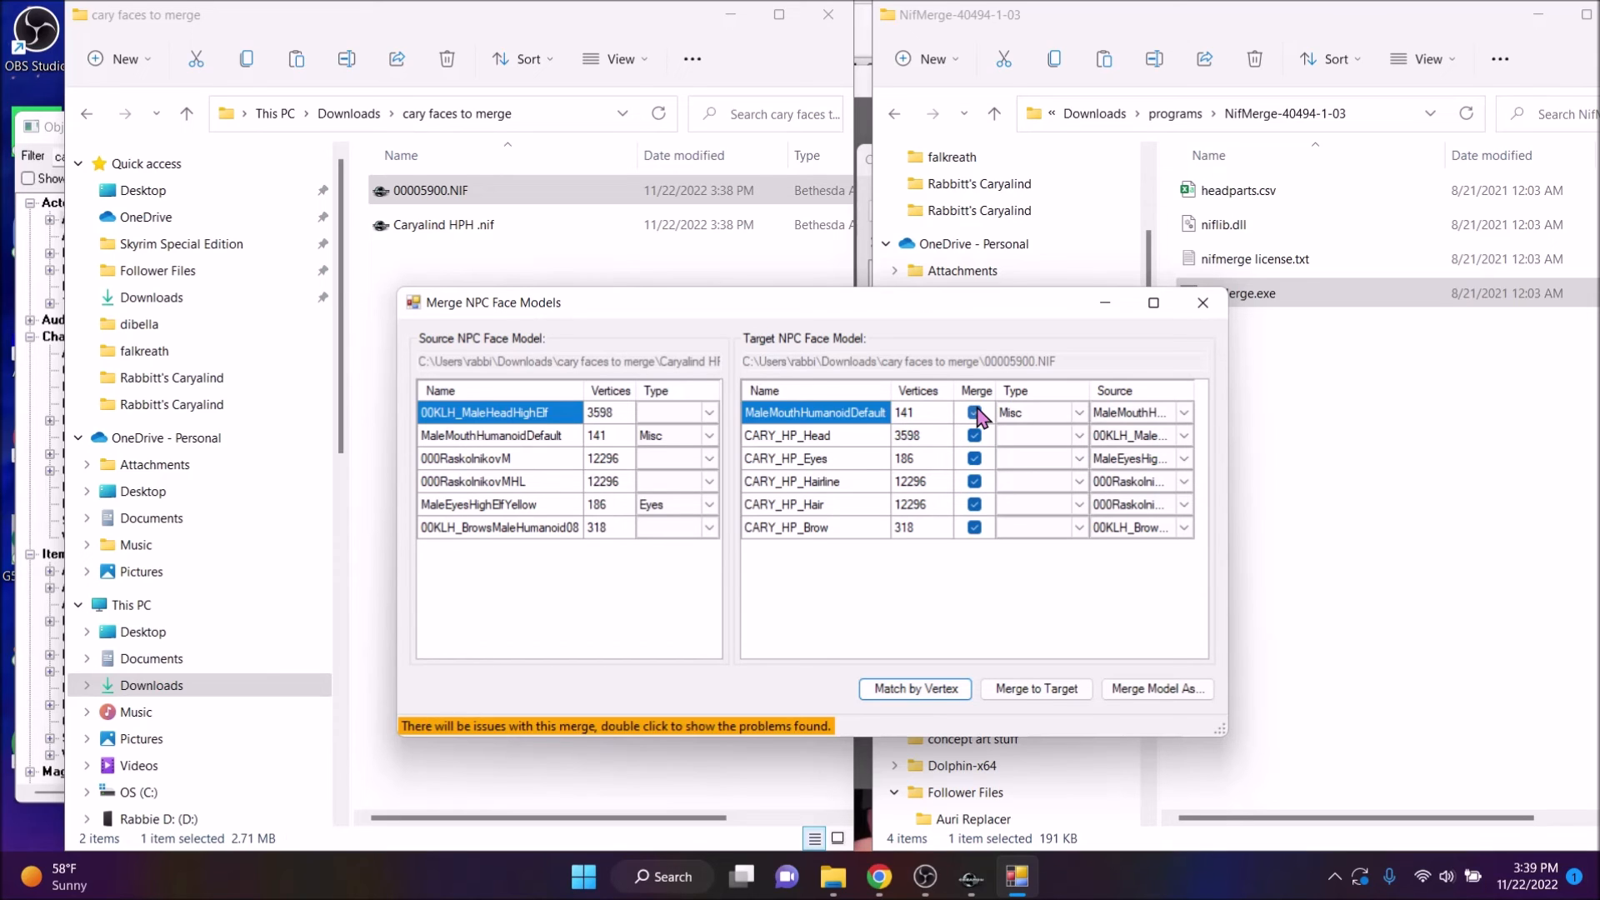
pyautogui.click(974, 461)
pyautogui.click(973, 459)
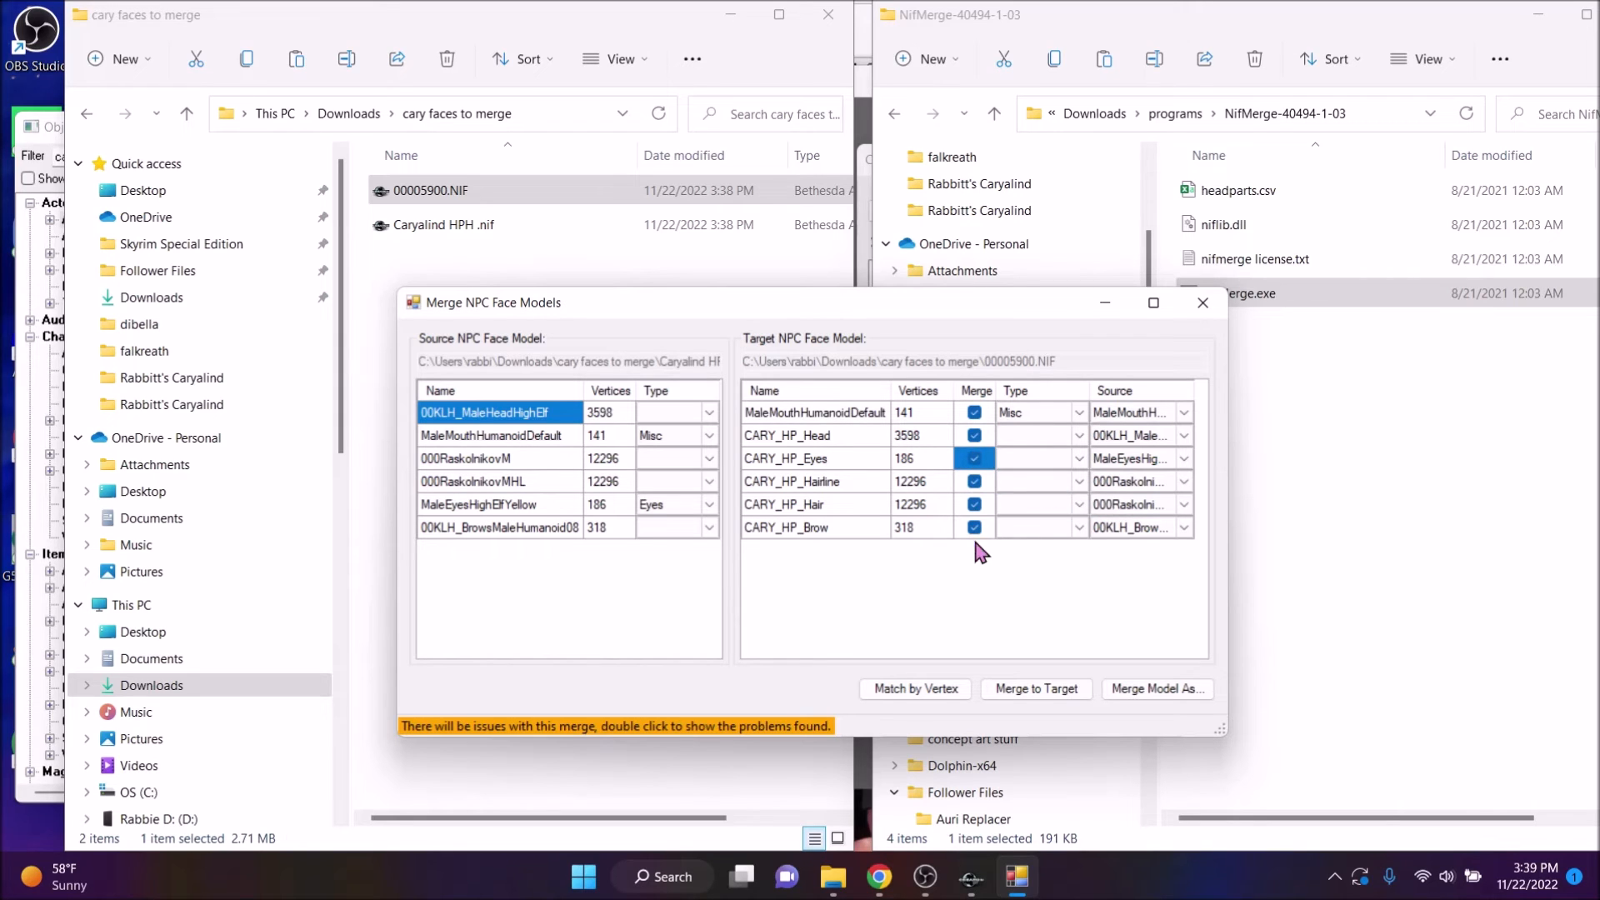
pyautogui.click(927, 693)
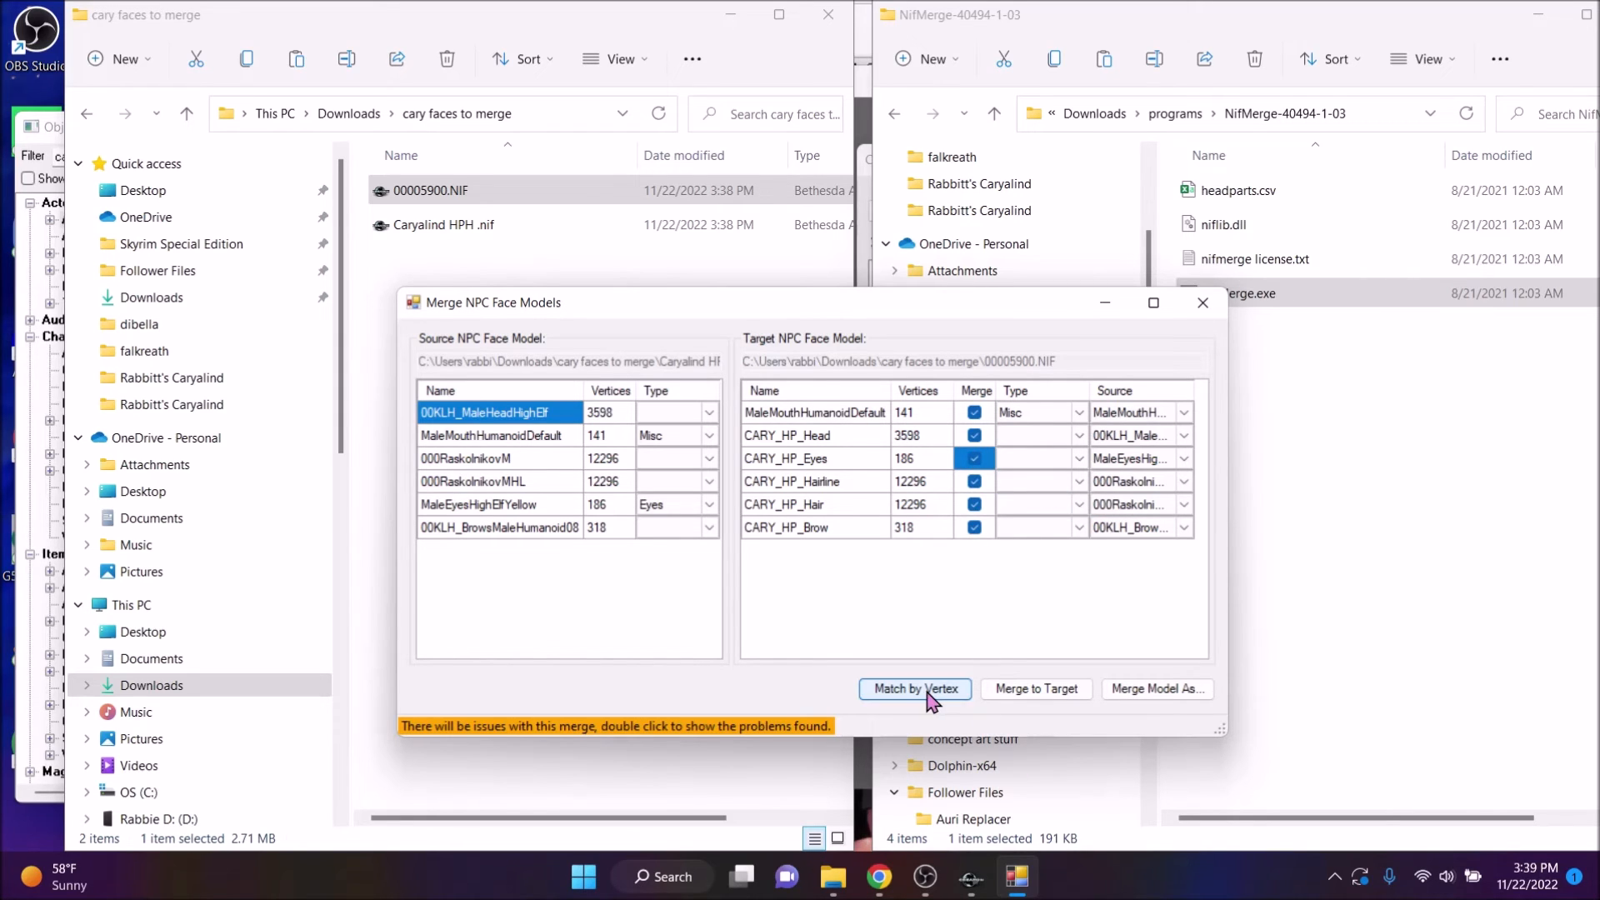
pyautogui.click(1030, 692)
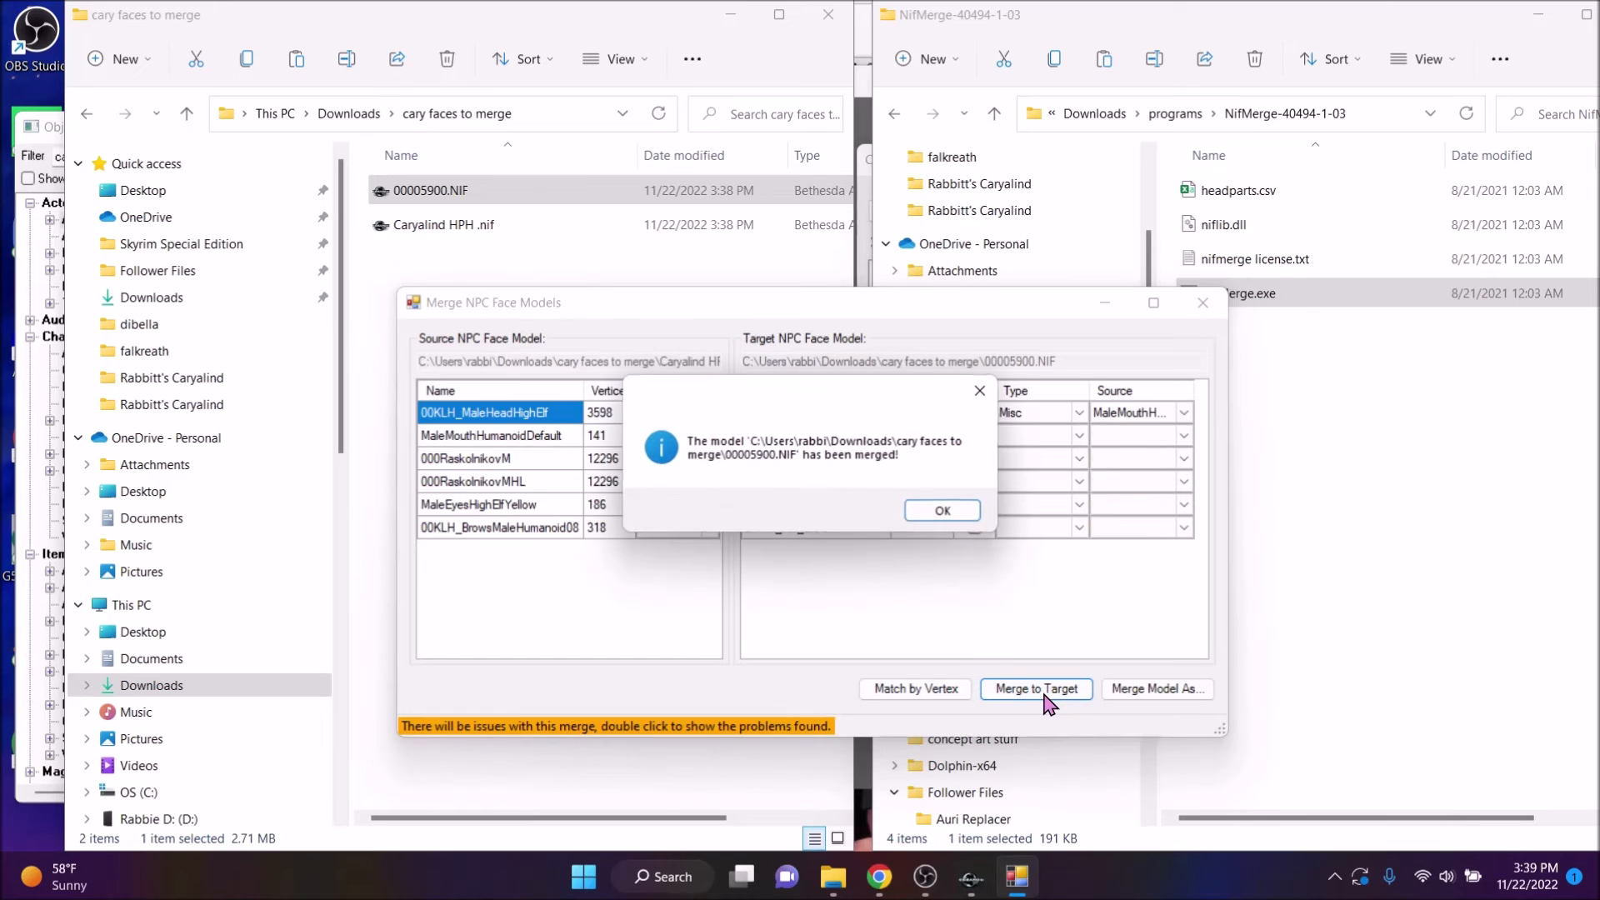
pyautogui.click(965, 518)
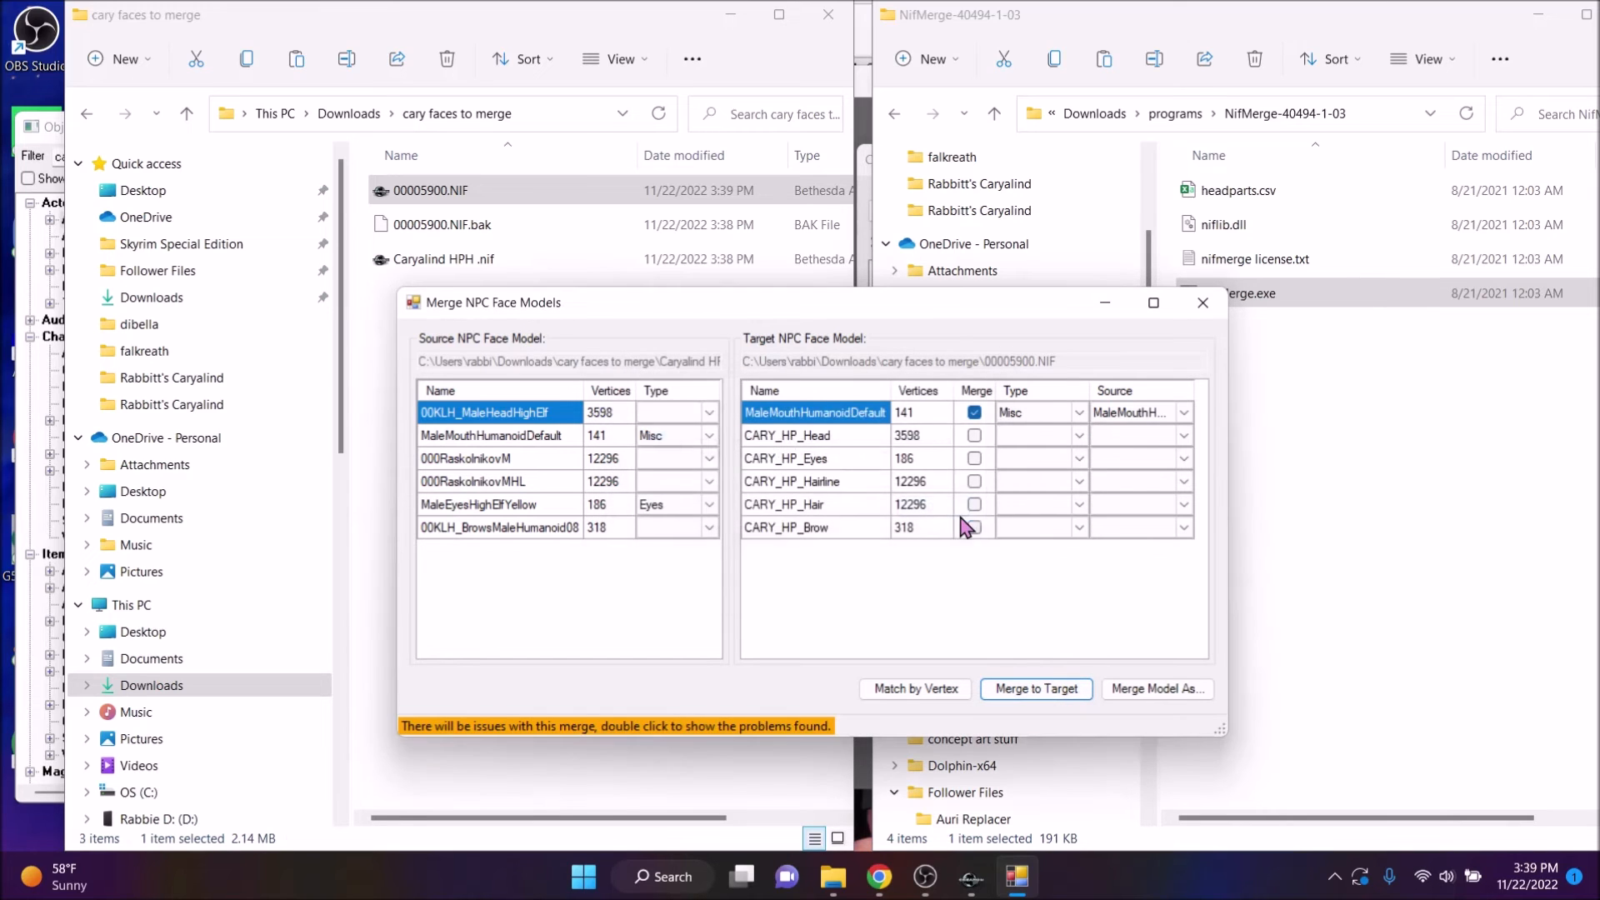
pyautogui.click(1200, 305)
# Reopen SSE NIF Optimizer from the programs folder and select the "cary faces to merge" folder for optimizing
pyautogui.click(1175, 113)
pyautogui.doubleClick(1233, 361)
pyautogui.doubleClick(1246, 225)
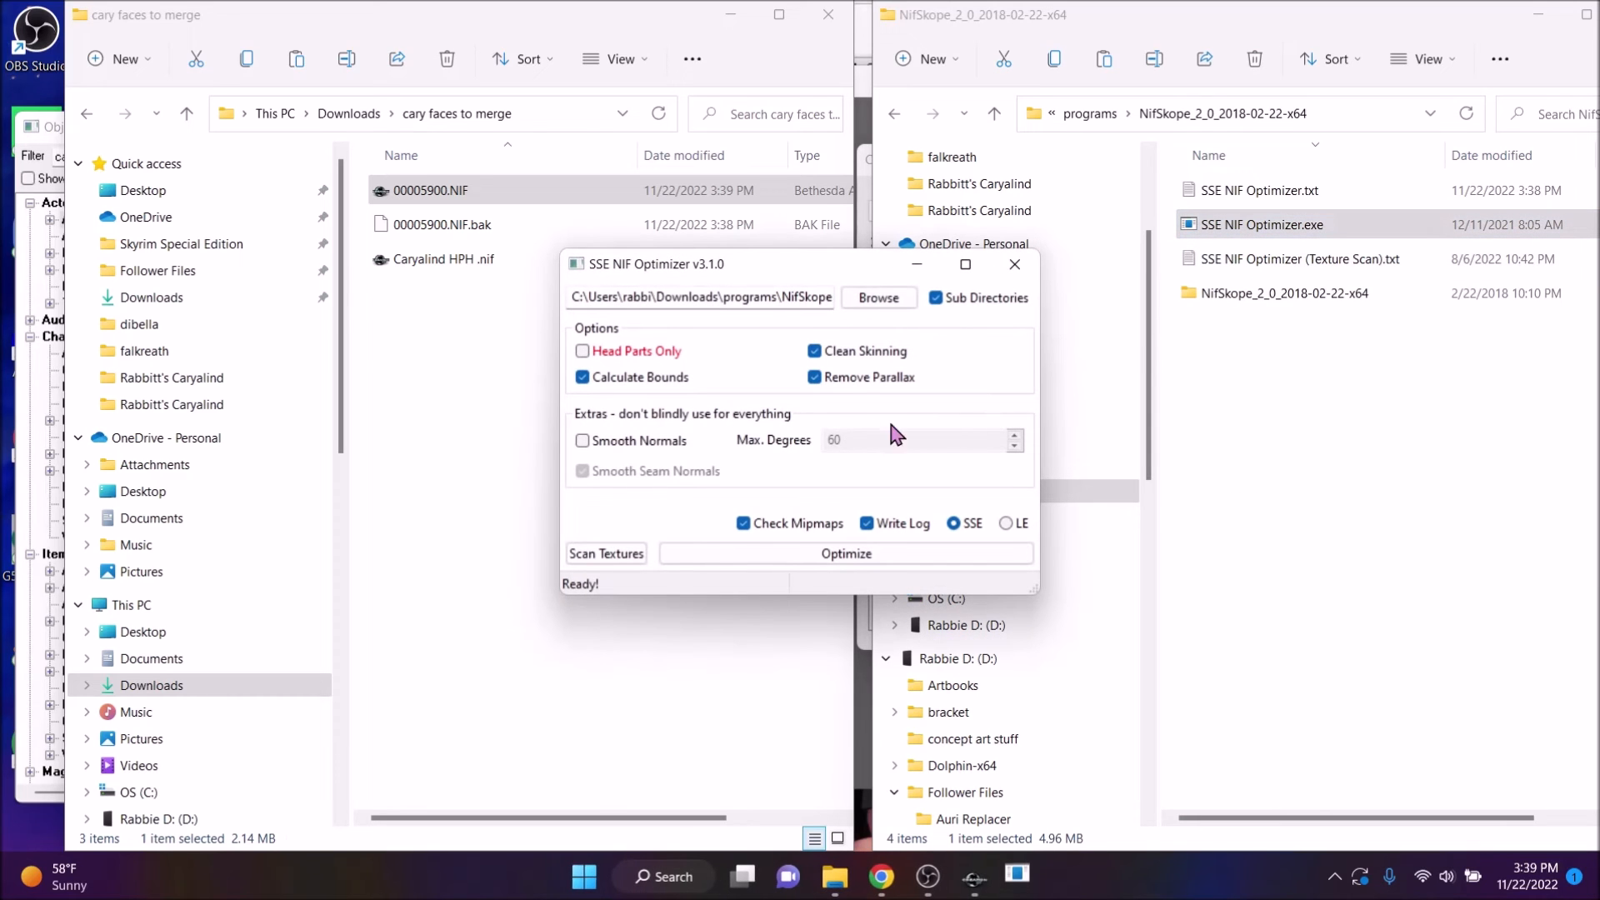
pyautogui.click(878, 297)
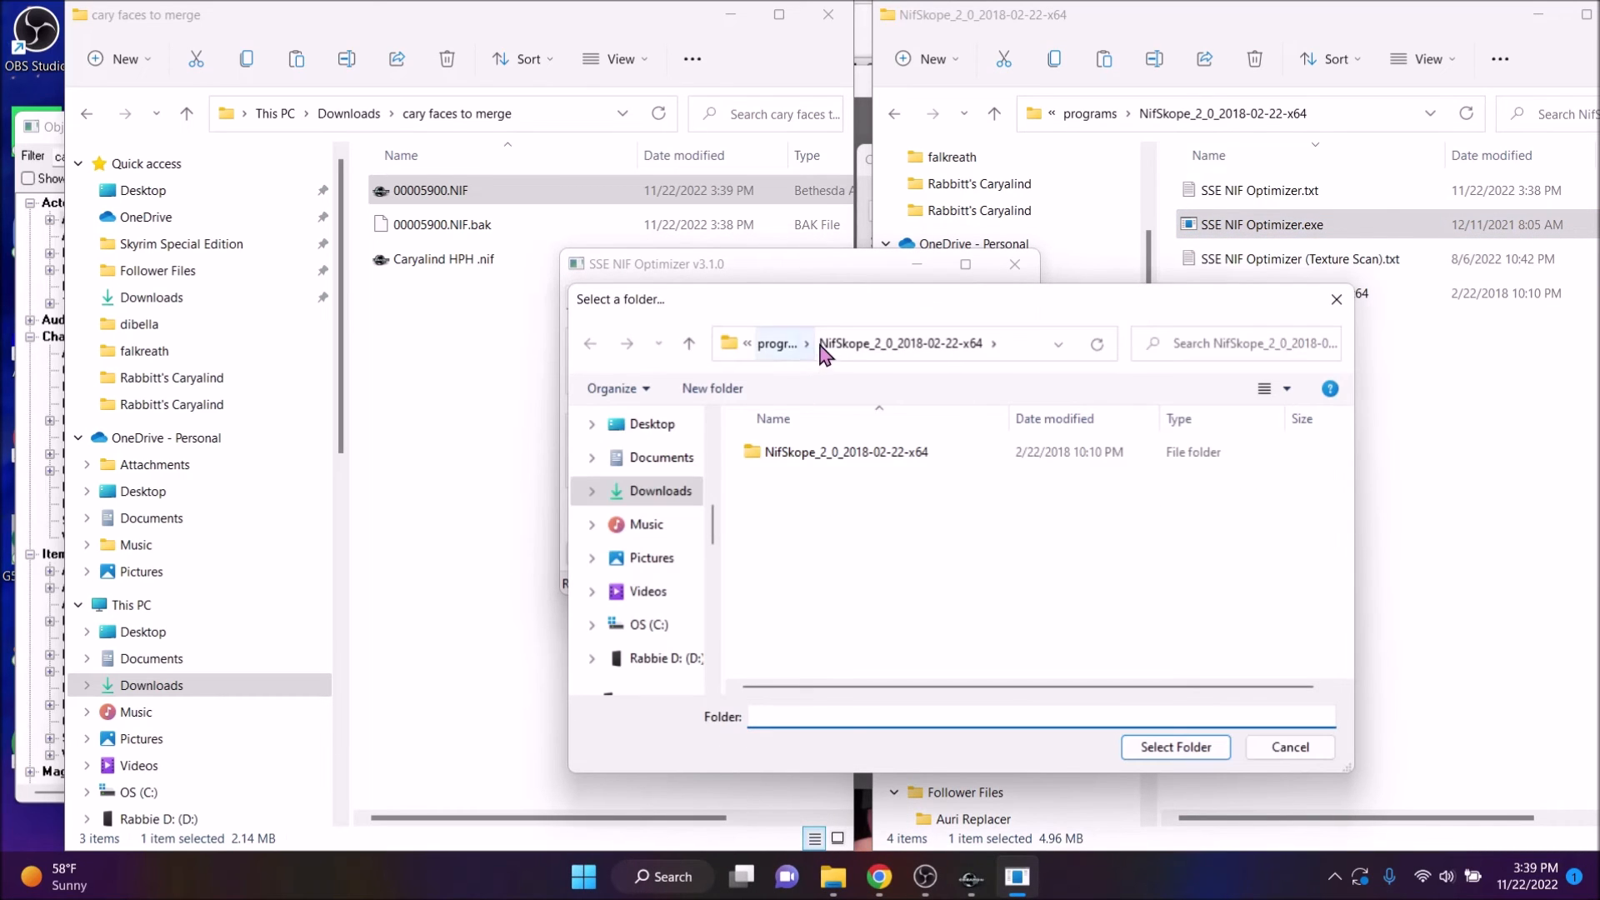
pyautogui.click(660, 490)
pyautogui.doubleClick(802, 488)
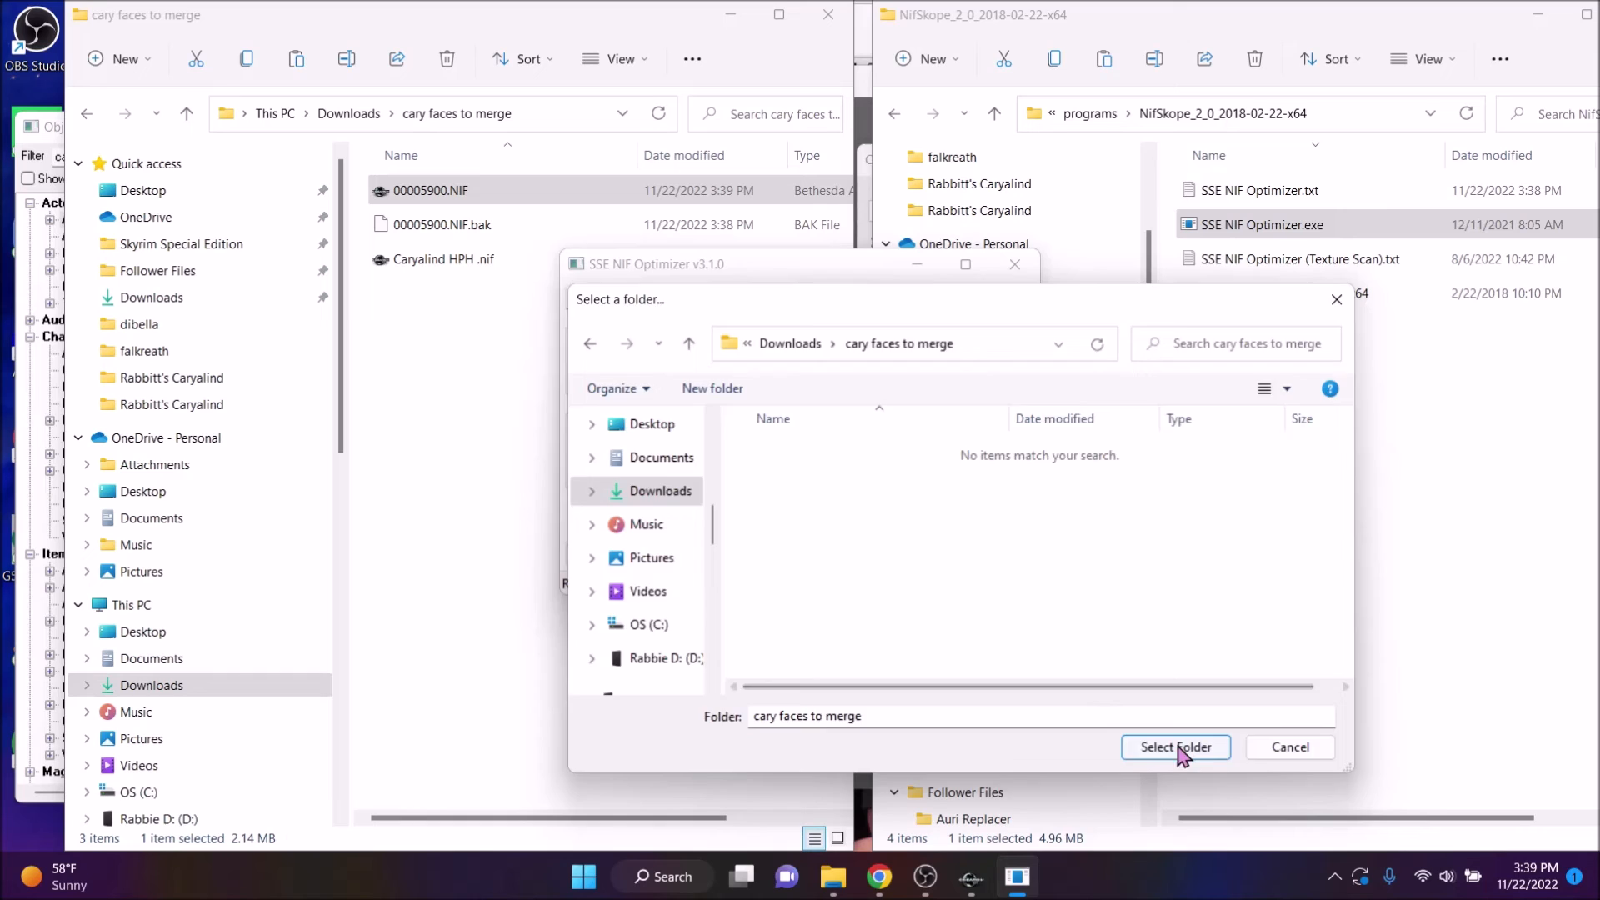
pyautogui.click(1177, 748)
# Optimize the merged meshes for SSE with Head Parts Only enabled, and close the optimizer
pyautogui.click(658, 351)
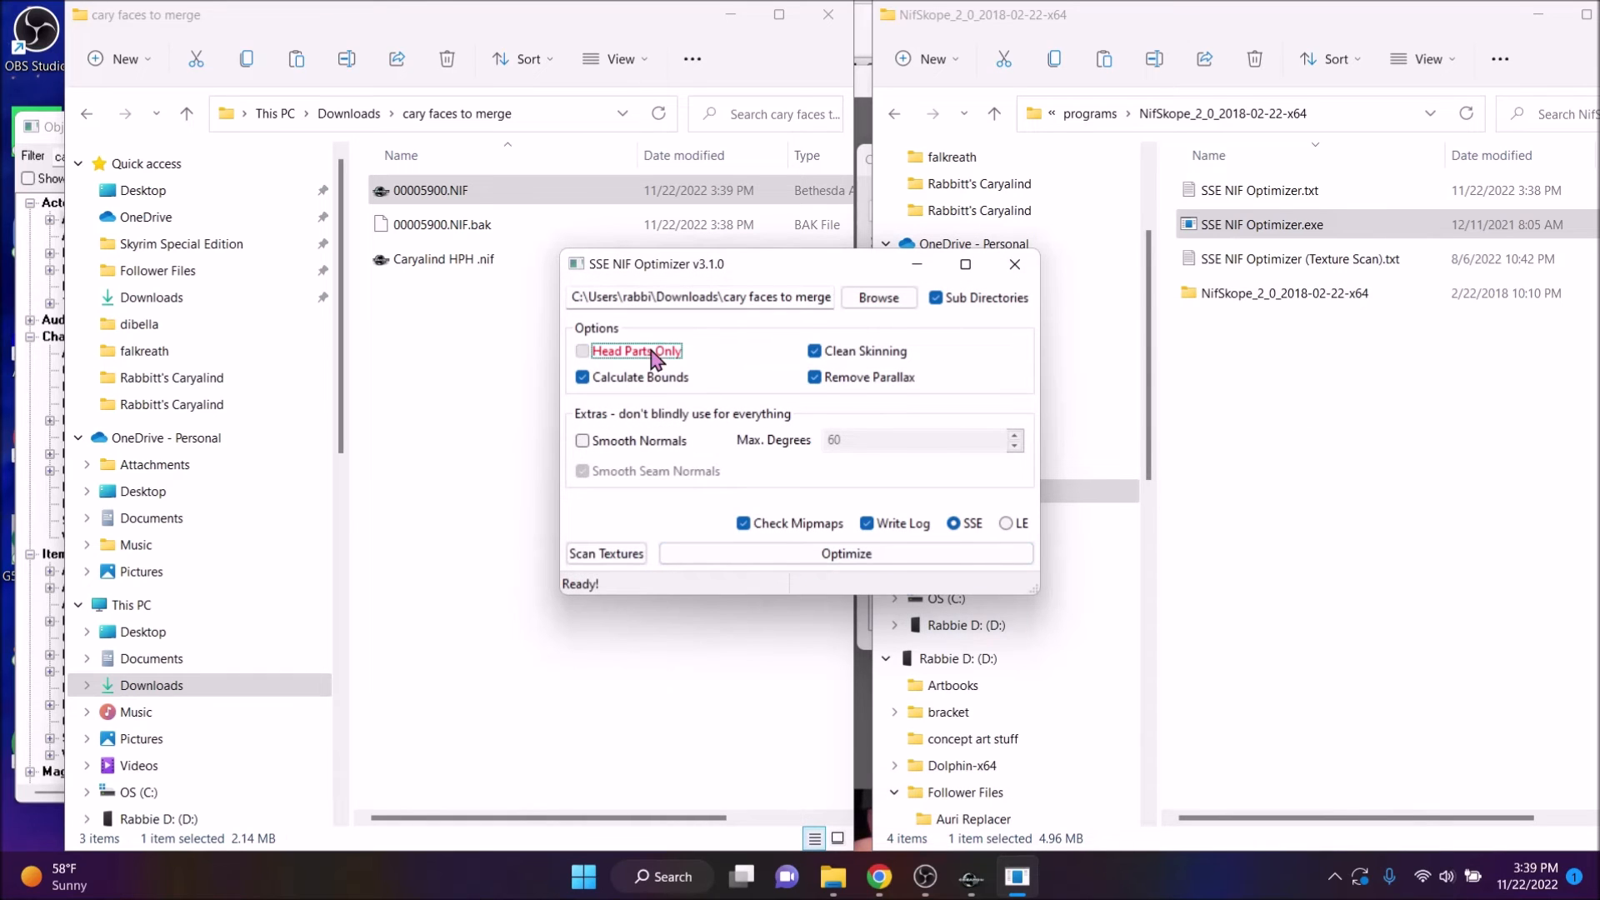
pyautogui.click(789, 550)
pyautogui.click(789, 554)
pyautogui.click(1015, 264)
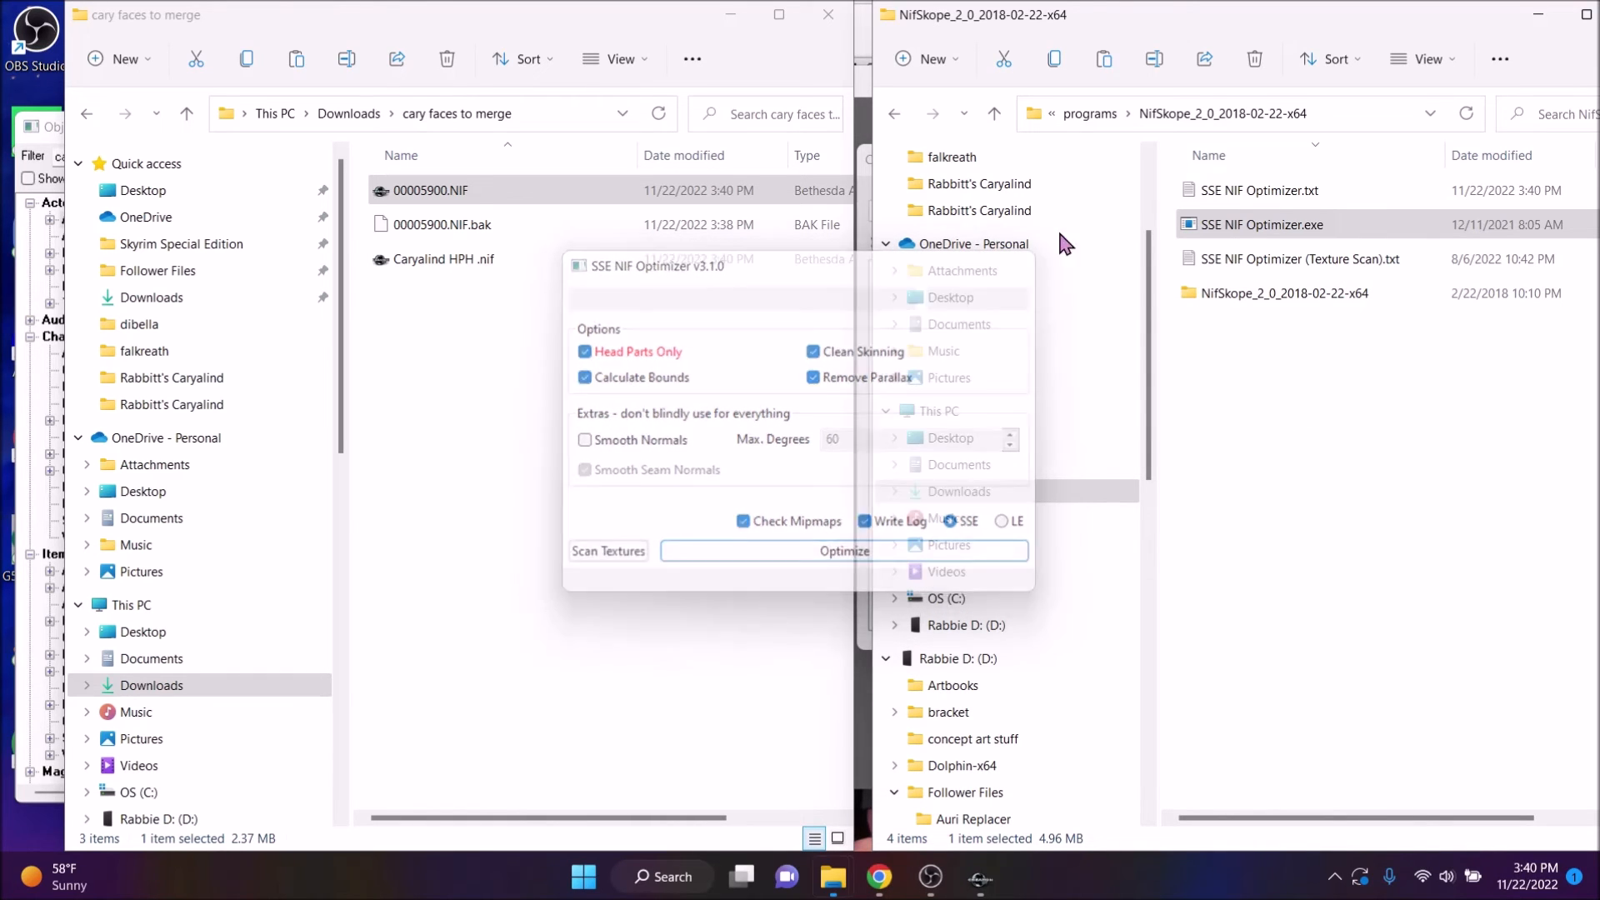
# Launch NifSkope from its folder inside programs with the merged 00005900.NIF open
pyautogui.click(1083, 113)
pyautogui.doubleClick(1259, 363)
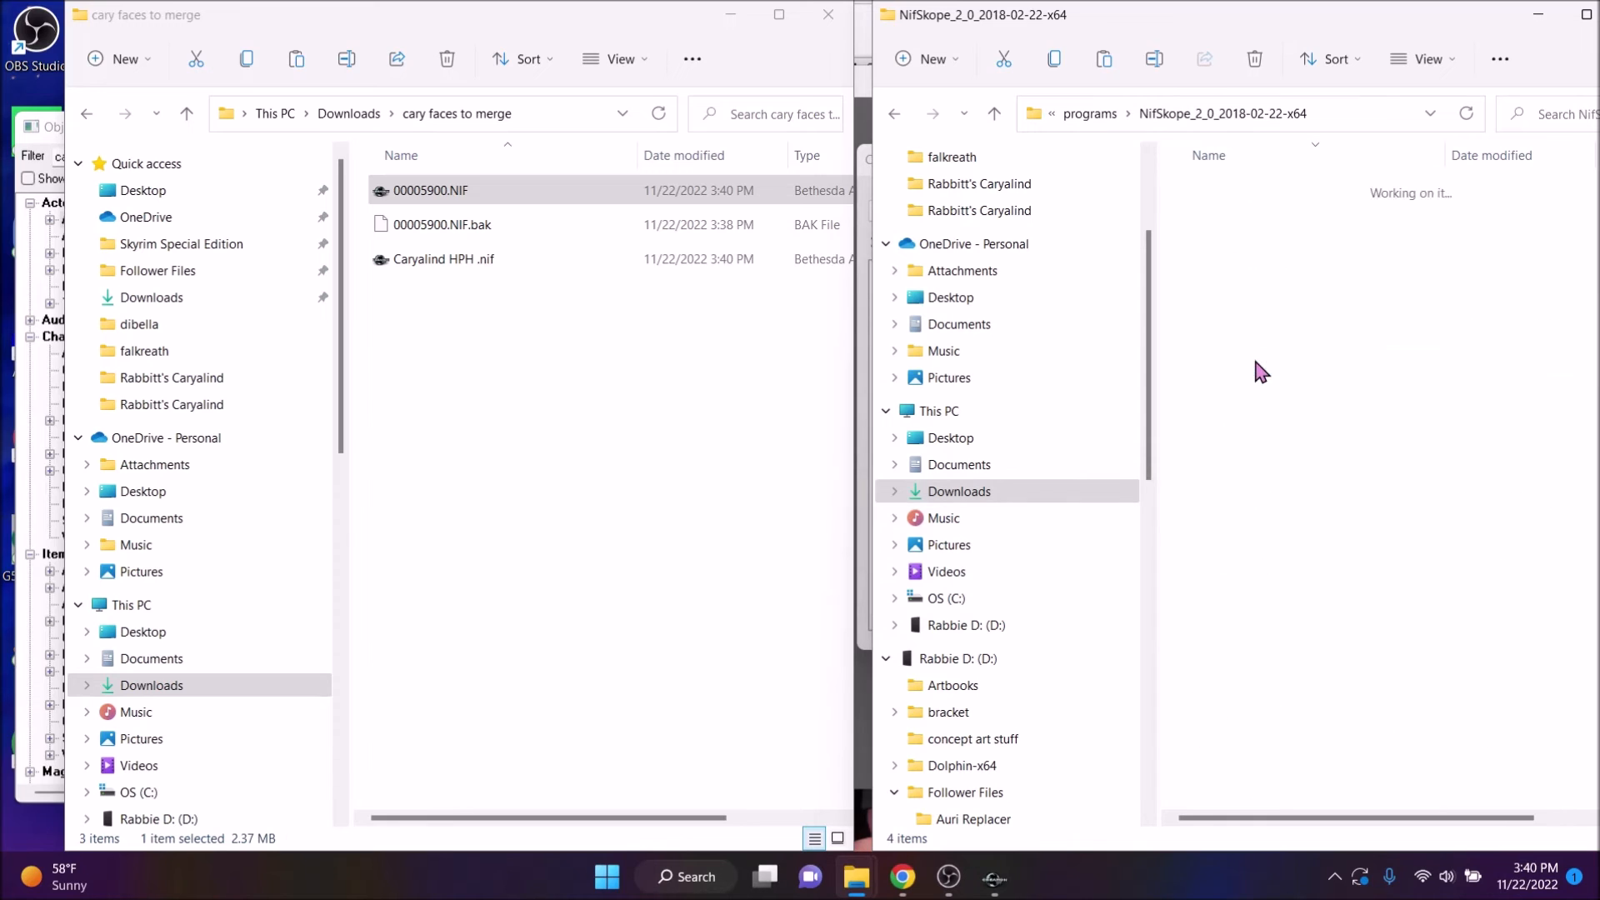
pyautogui.doubleClick(1247, 296)
pyautogui.doubleClick(1234, 498)
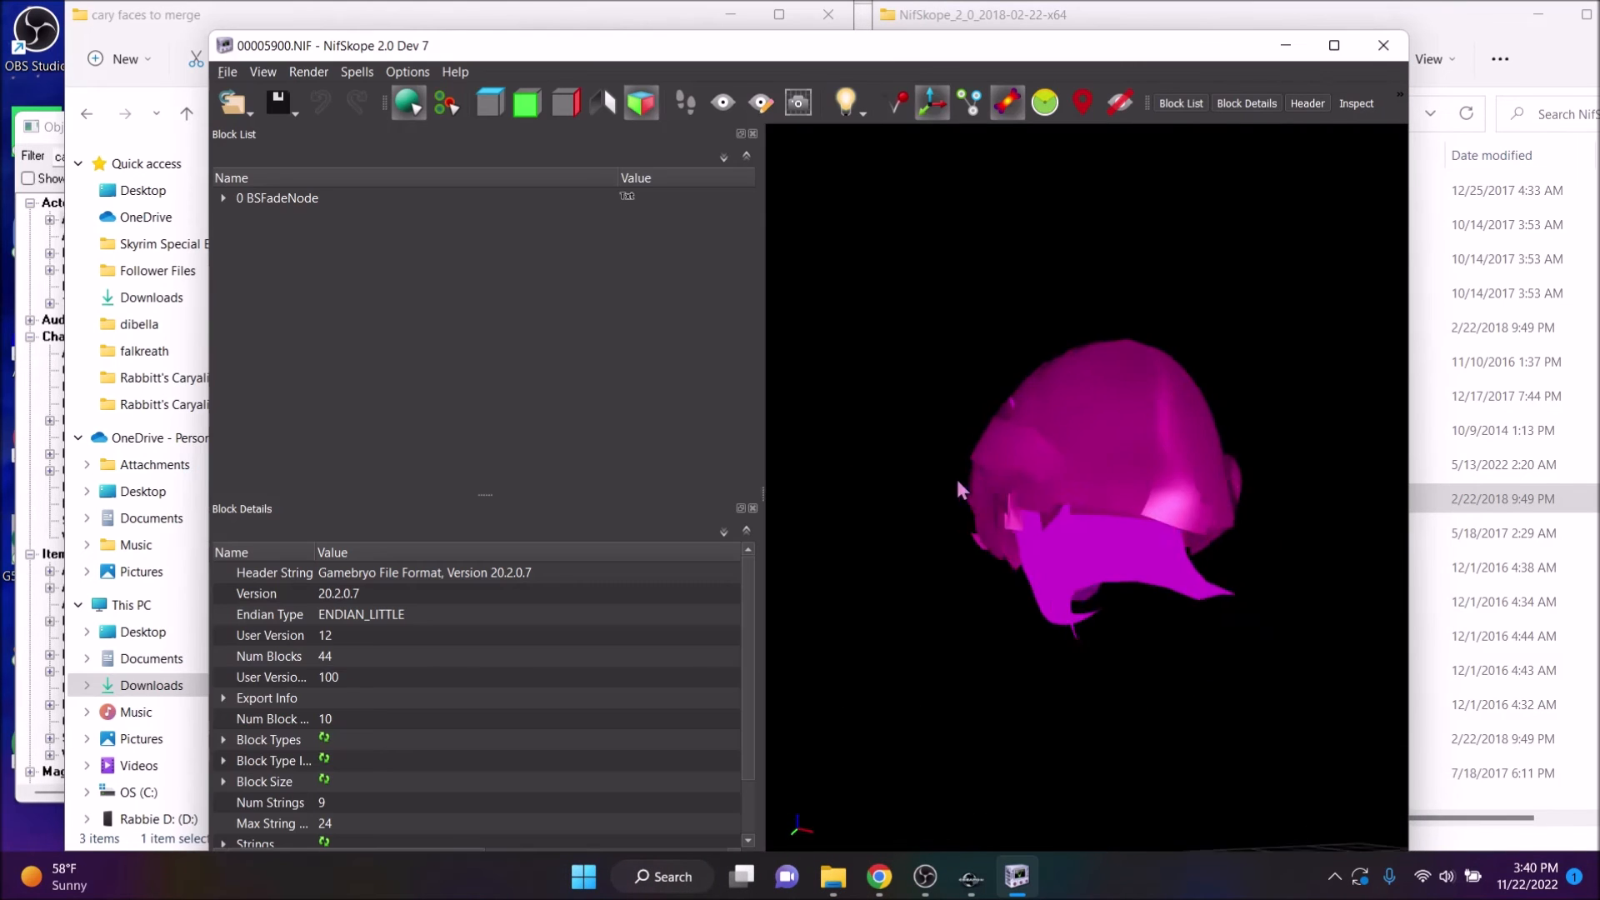
# View the head from the front and inspect the MaleMouthHumanoidDefault shape's BSShaderTextureSet
pyautogui.moveTo(958, 490); pyautogui.dragTo(1227, 537)
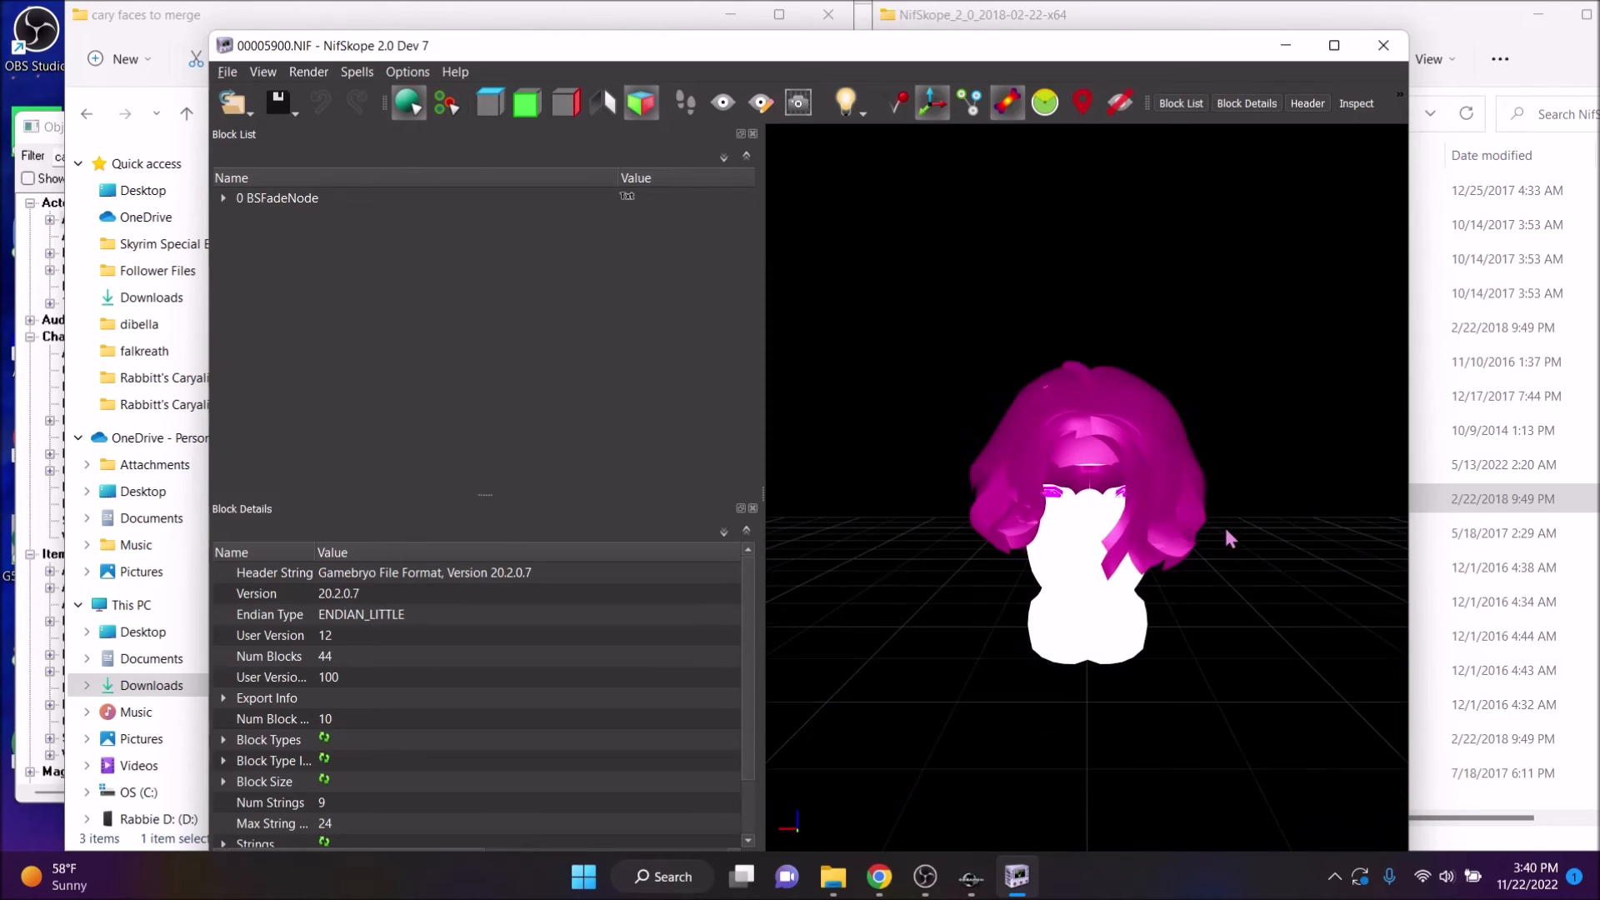
pyautogui.doubleClick(283, 197)
pyautogui.doubleClick(304, 261)
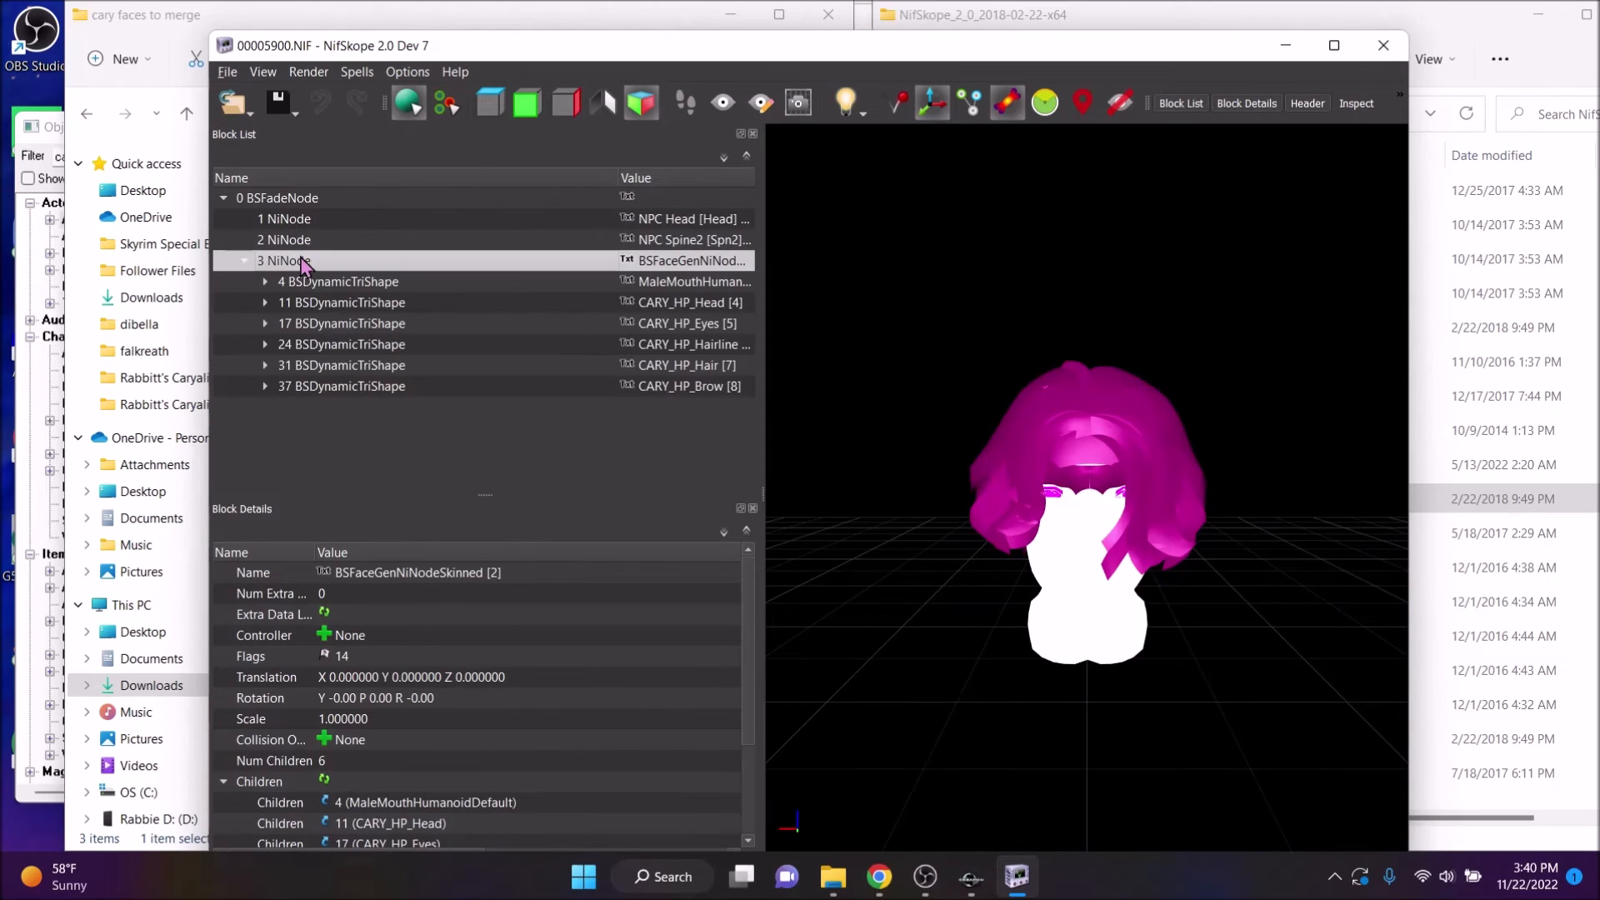
pyautogui.doubleClick(315, 283)
pyautogui.doubleClick(345, 324)
pyautogui.click(354, 344)
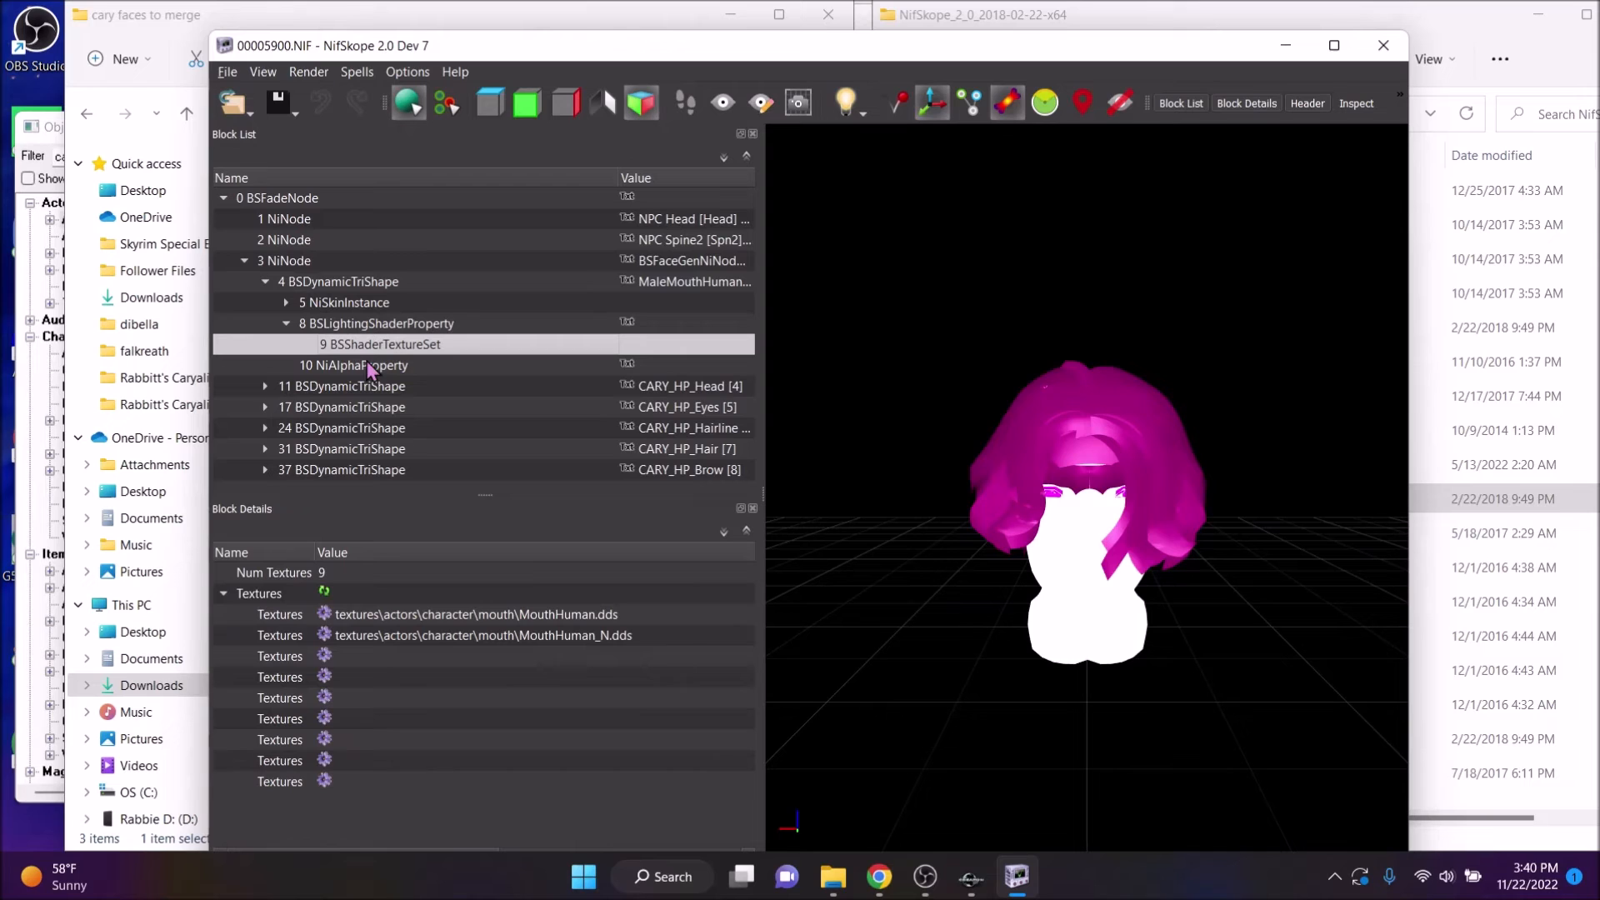
# Open the BSShaderTextureSet under the CARY_HP_Head shape's BSLightingShaderProperty
pyautogui.doubleClick(368, 386)
pyautogui.doubleClick(367, 365)
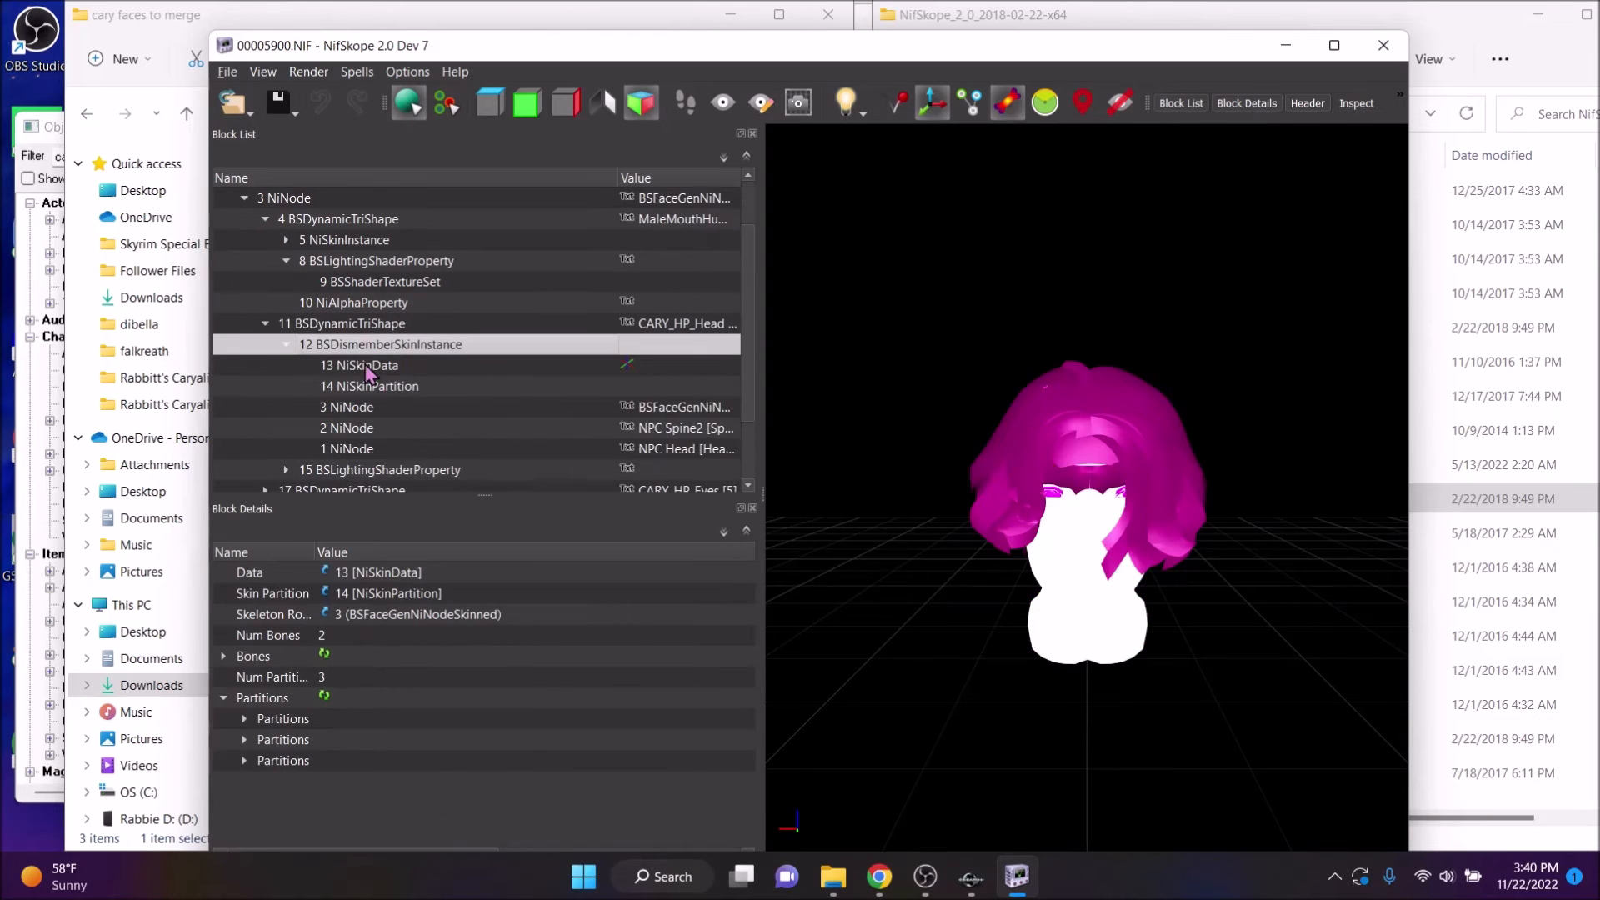
pyautogui.doubleClick(379, 345)
pyautogui.doubleClick(385, 390)
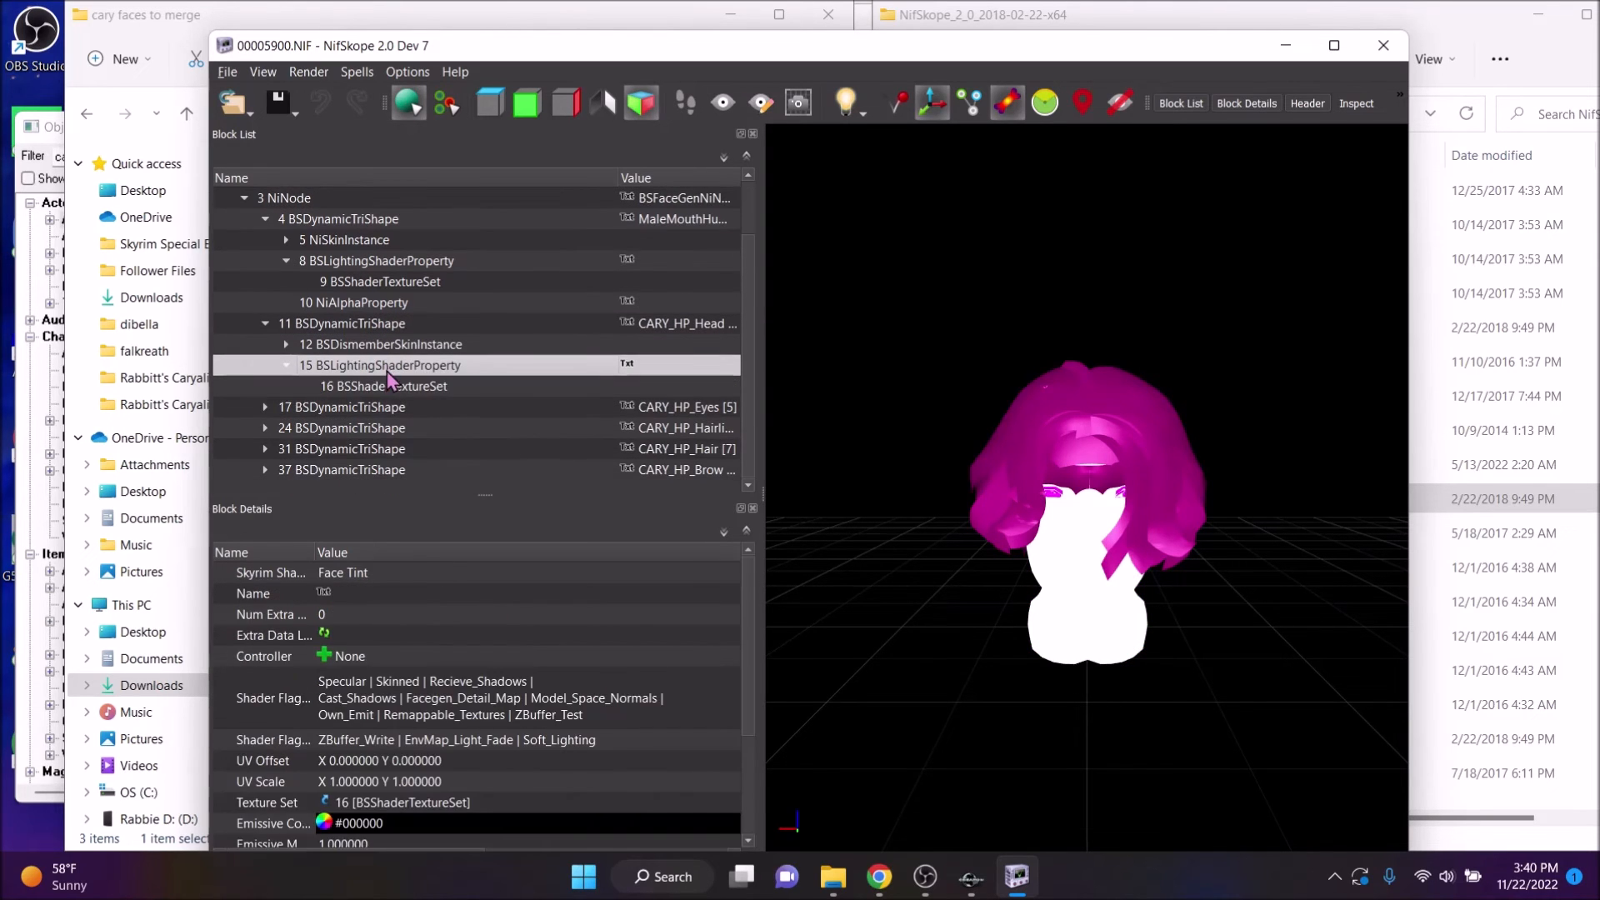
pyautogui.click(391, 389)
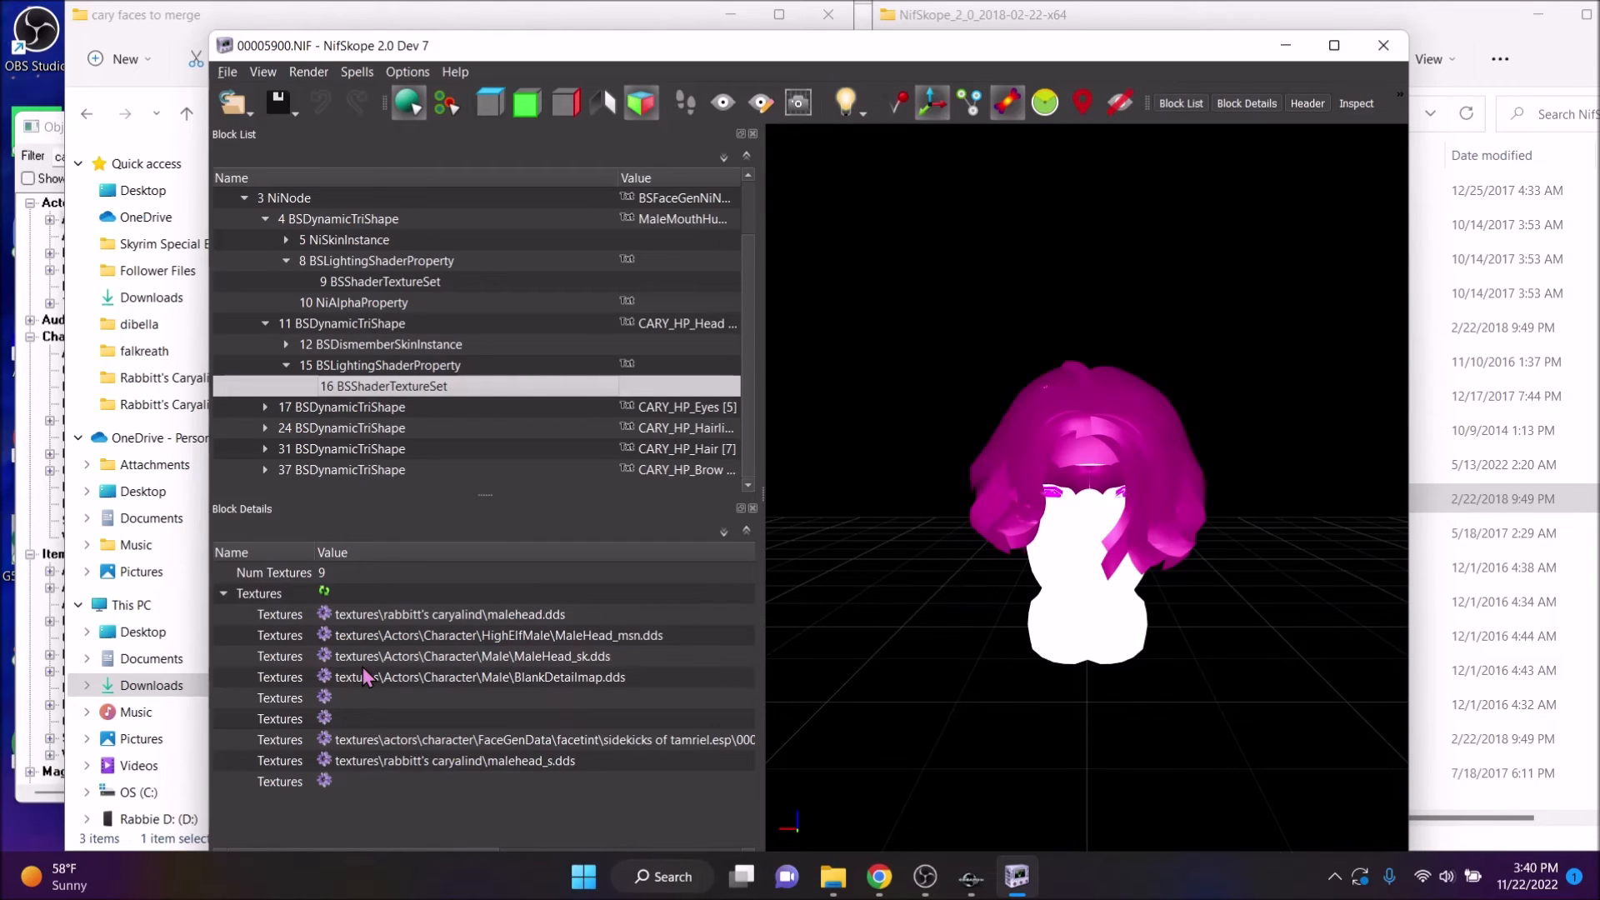
# Replace the head's MaleHead_msn and MaleHead_sk textures with malehead_msn.dds and malehead_sk.dds from the Rabbitt's Caryalind textures folder
pyautogui.click(325, 636)
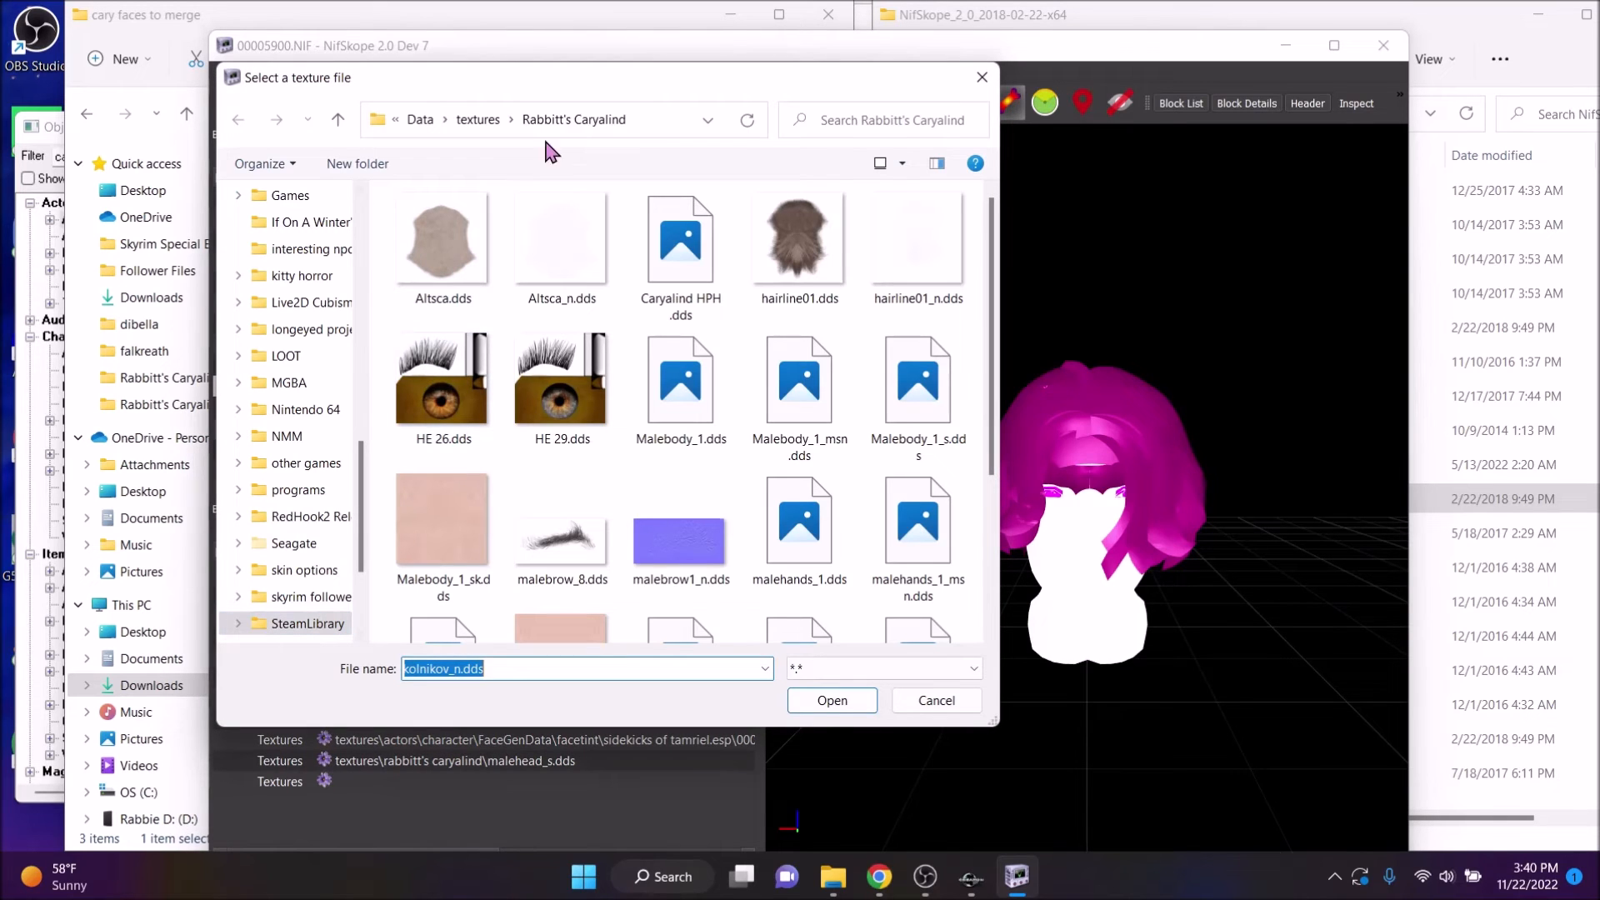
pyautogui.scroll(-3, 707, 441)
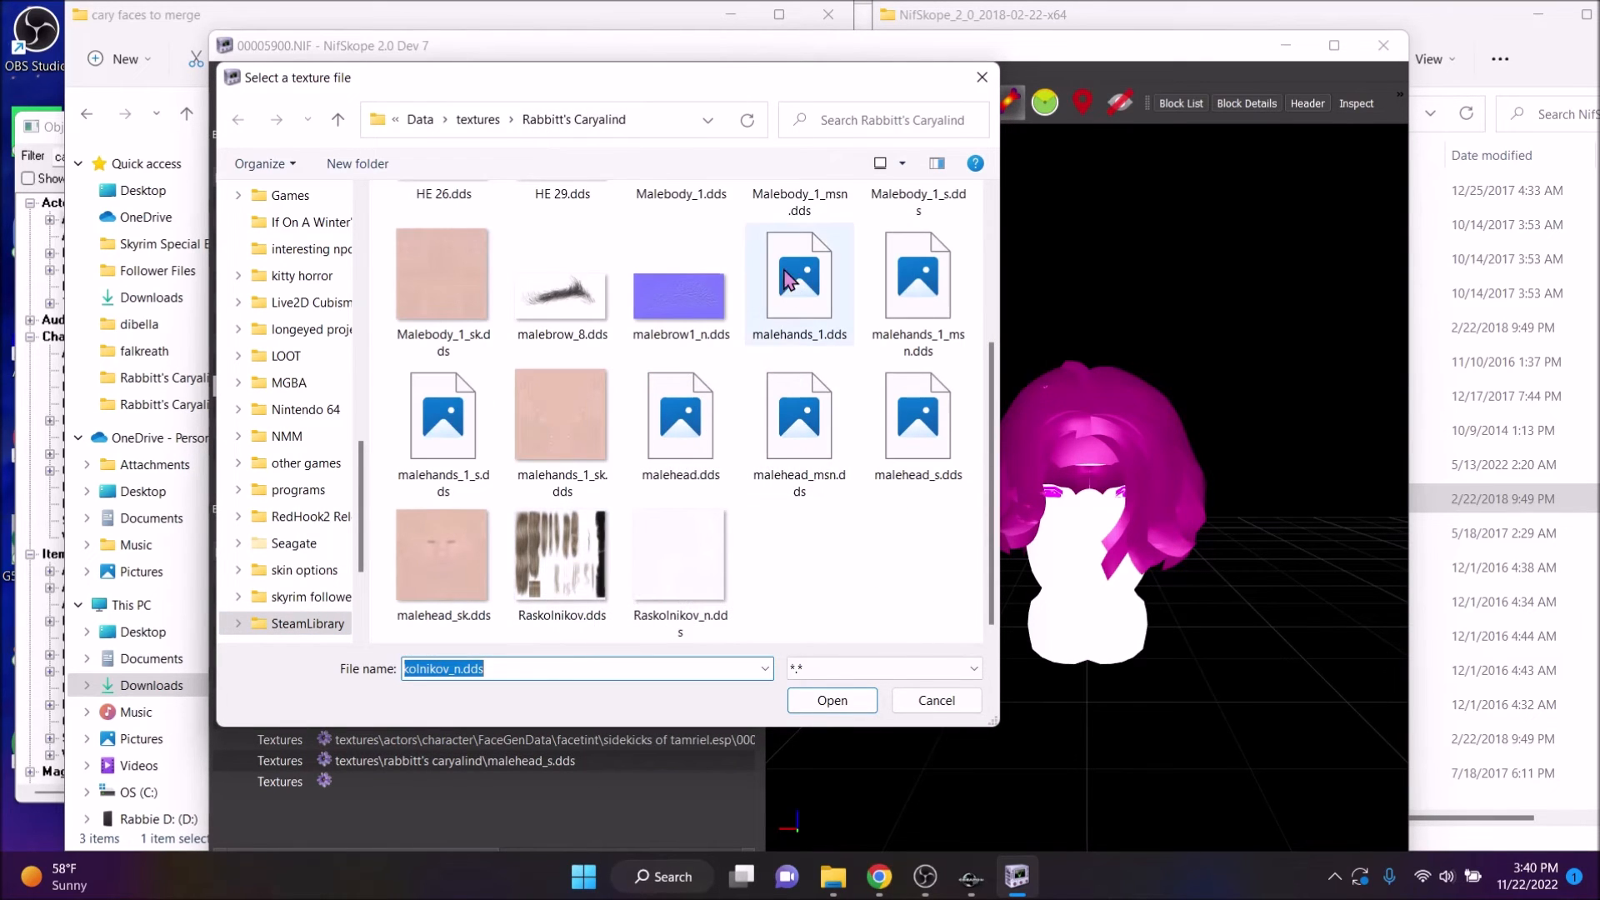
pyautogui.doubleClick(798, 425)
pyautogui.click(324, 656)
pyautogui.doubleClick(443, 562)
# Set the head's face tint texture to Caryalind HPH .dds and reassign its specular texture from the Rabbitt's Caryalind folder
pyautogui.click(325, 740)
pyautogui.doubleClick(678, 242)
pyautogui.click(327, 760)
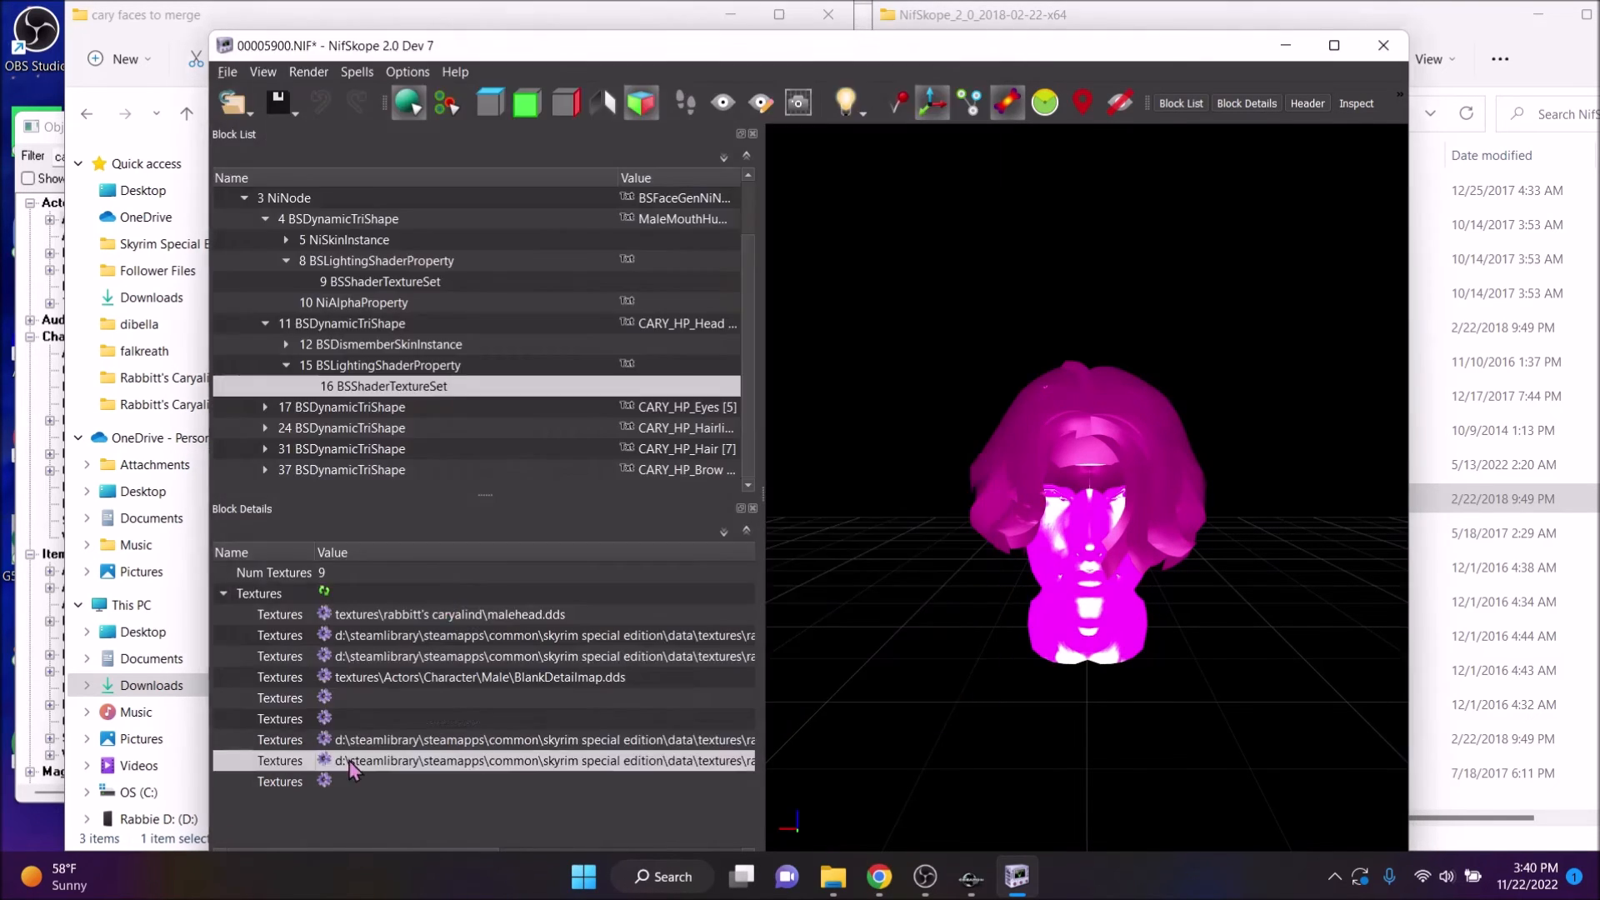
# Pick the head's specular texture file and shorten its path to be relative, beginning at the textures folder
pyautogui.doubleClick(683, 537)
pyautogui.click(686, 762)
pyautogui.press('BackSpace')
pyautogui.press('BackSpace')
pyautogui.press('BackSpace')
pyautogui.press('BackSpace')
pyautogui.press('BackSpace')
pyautogui.press('BackSpace')
pyautogui.press('BackSpace')
pyautogui.press('BackSpace')
pyautogui.press('BackSpace')
pyautogui.press('BackSpace')
pyautogui.press('BackSpace')
pyautogui.press('BackSpace')
pyautogui.press('BackSpace')
pyautogui.press('BackSpace')
pyautogui.press('BackSpace')
pyautogui.press('BackSpace')
pyautogui.press('BackSpace')
pyautogui.press('BackSpace')
pyautogui.press('BackSpace')
pyautogui.press('BackSpace')
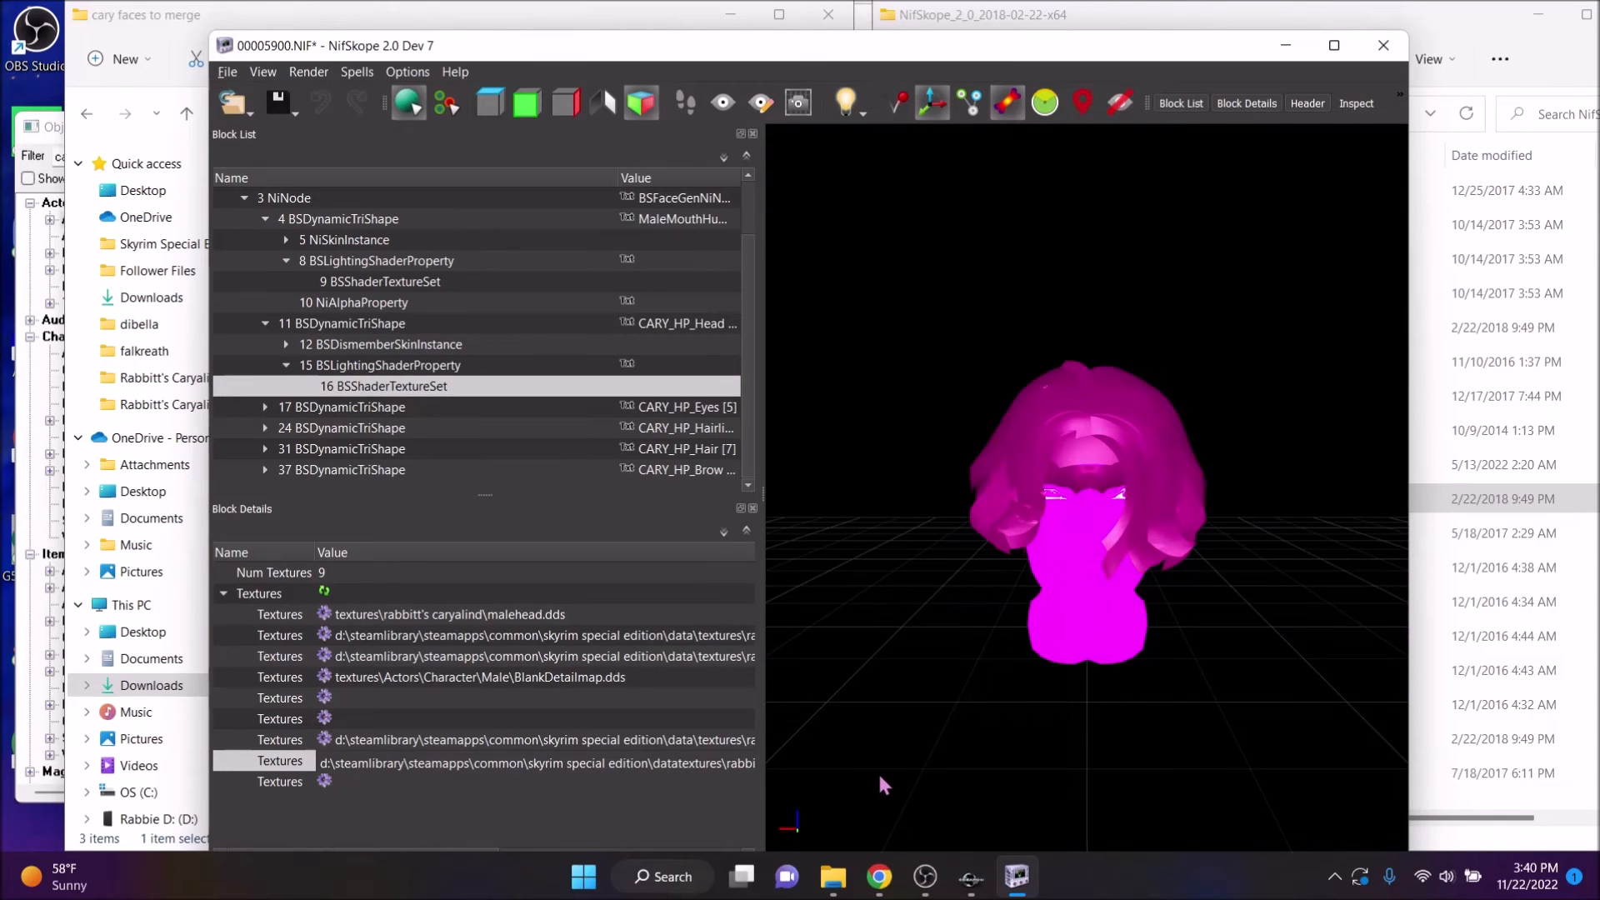
pyautogui.press('BackSpace')
pyautogui.press('BackSpace')
pyautogui.press('BackSpace')
pyautogui.press('BackSpace')
pyautogui.press('BackSpace')
pyautogui.press('BackSpace')
pyautogui.press('BackSpace')
pyautogui.press('BackSpace')
pyautogui.press('BackSpace')
pyautogui.press('BackSpace')
pyautogui.press('BackSpace')
pyautogui.press('BackSpace')
pyautogui.press('BackSpace')
pyautogui.press('BackSpace')
pyautogui.press('BackSpace')
pyautogui.press('BackSpace')
pyautogui.press('BackSpace')
pyautogui.press('BackSpace')
pyautogui.press('BackSpace')
pyautogui.press('BackSpace')
# Strip the drive and game directory prefix from the head's face tint texture path, keeping it from the textures folder onward
pyautogui.click(683, 740)
pyautogui.press('BackSpace')
pyautogui.press('BackSpace')
pyautogui.press('BackSpace')
pyautogui.press('BackSpace')
pyautogui.press('BackSpace')
pyautogui.press('BackSpace')
pyautogui.press('BackSpace')
pyautogui.press('BackSpace')
pyautogui.press('BackSpace')
pyautogui.press('BackSpace')
pyautogui.press('BackSpace')
pyautogui.press('BackSpace')
pyautogui.press('BackSpace')
pyautogui.press('BackSpace')
pyautogui.press('BackSpace')
pyautogui.press('BackSpace')
pyautogui.press('BackSpace')
pyautogui.press('BackSpace')
pyautogui.press('BackSpace')
pyautogui.press('BackSpace')
# Shorten the head's malehead_sk.dds and malehead_msn.dds texture paths so both begin at the textures folder
pyautogui.click(684, 657)
pyautogui.press('BackSpace')
pyautogui.press('BackSpace')
pyautogui.press('BackSpace')
pyautogui.press('BackSpace')
pyautogui.press('BackSpace')
pyautogui.press('BackSpace')
pyautogui.press('BackSpace')
pyautogui.press('BackSpace')
pyautogui.press('BackSpace')
pyautogui.press('BackSpace')
pyautogui.press('BackSpace')
pyautogui.press('BackSpace')
pyautogui.press('BackSpace')
pyautogui.press('BackSpace')
pyautogui.press('BackSpace')
pyautogui.press('BackSpace')
pyautogui.press('BackSpace')
pyautogui.press('BackSpace')
pyautogui.press('BackSpace')
pyautogui.press('BackSpace')
pyautogui.click(687, 638)
pyautogui.press('BackSpace')
pyautogui.press('BackSpace')
pyautogui.press('BackSpace')
pyautogui.press('BackSpace')
pyautogui.press('BackSpace')
pyautogui.press('BackSpace')
pyautogui.press('BackSpace')
pyautogui.press('BackSpace')
pyautogui.press('BackSpace')
pyautogui.press('BackSpace')
pyautogui.press('BackSpace')
pyautogui.press('BackSpace')
pyautogui.press('BackSpace')
pyautogui.press('BackSpace')
pyautogui.press('BackSpace')
pyautogui.press('BackSpace')
pyautogui.press('BackSpace')
pyautogui.press('BackSpace')
pyautogui.press('BackSpace')
pyautogui.press('BackSpace')
# Replace the first texture in the CARY_HP_Eyes shape's BSShaderTextureSet and shorten its path to begin at the textures folder
pyautogui.doubleClick(342, 407)
pyautogui.click(383, 386)
pyautogui.click(325, 615)
pyautogui.doubleClick(557, 397)
pyautogui.click(683, 615)
pyautogui.press('BackSpace')
pyautogui.press('BackSpace')
pyautogui.press('BackSpace')
pyautogui.press('BackSpace')
pyautogui.press('BackSpace')
pyautogui.press('BackSpace')
pyautogui.press('BackSpace')
pyautogui.press('BackSpace')
pyautogui.press('BackSpace')
pyautogui.press('BackSpace')
pyautogui.press('BackSpace')
pyautogui.press('BackSpace')
pyautogui.press('BackSpace')
pyautogui.press('BackSpace')
pyautogui.press('BackSpace')
pyautogui.press('BackSpace')
pyautogui.press('BackSpace')
pyautogui.press('BackSpace')
pyautogui.press('BackSpace')
pyautogui.press('BackSpace')
# Inspect the shader properties and texture sets of the CARY_HP hairline, hair and brow shapes
pyautogui.doubleClick(350, 428)
pyautogui.doubleClick(358, 407)
pyautogui.doubleClick(358, 449)
pyautogui.doubleClick(375, 428)
pyautogui.click(414, 429)
pyautogui.click(414, 407)
pyautogui.scroll(-4, 421, 733)
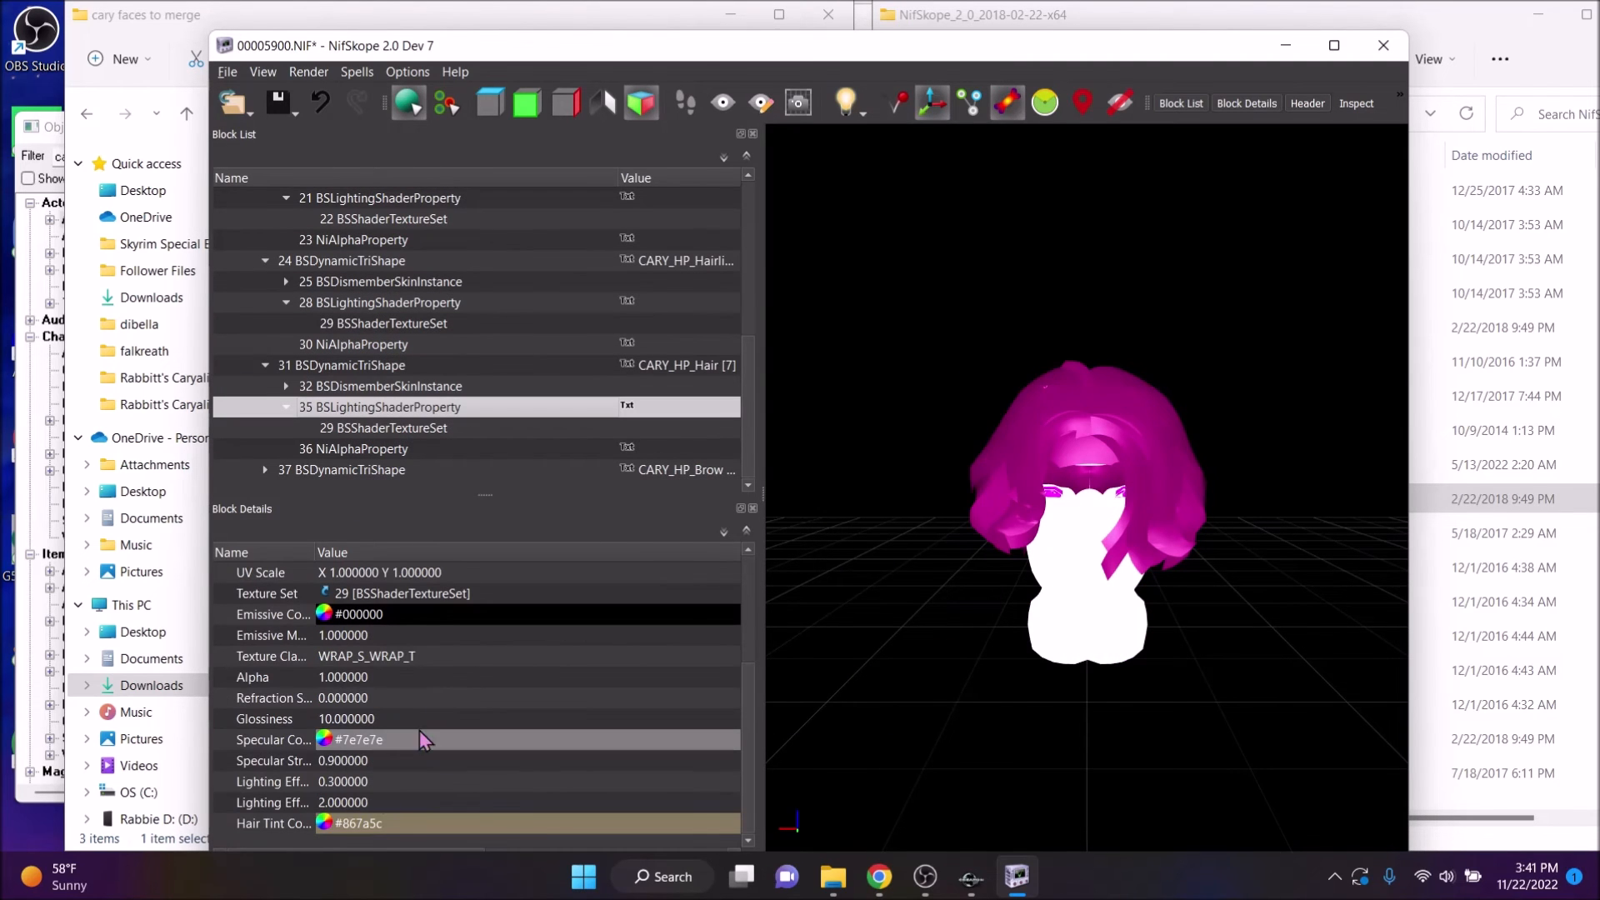
pyautogui.click(383, 325)
pyautogui.click(404, 304)
pyautogui.scroll(-3, 406, 618)
pyautogui.doubleClick(379, 469)
pyautogui.scroll(-2, 379, 454)
pyautogui.doubleClick(380, 448)
pyautogui.click(381, 448)
# Save the edited 00005900.NIF face mesh and close it
pyautogui.hotkey('ctrl', 's')
pyautogui.click(1383, 45)
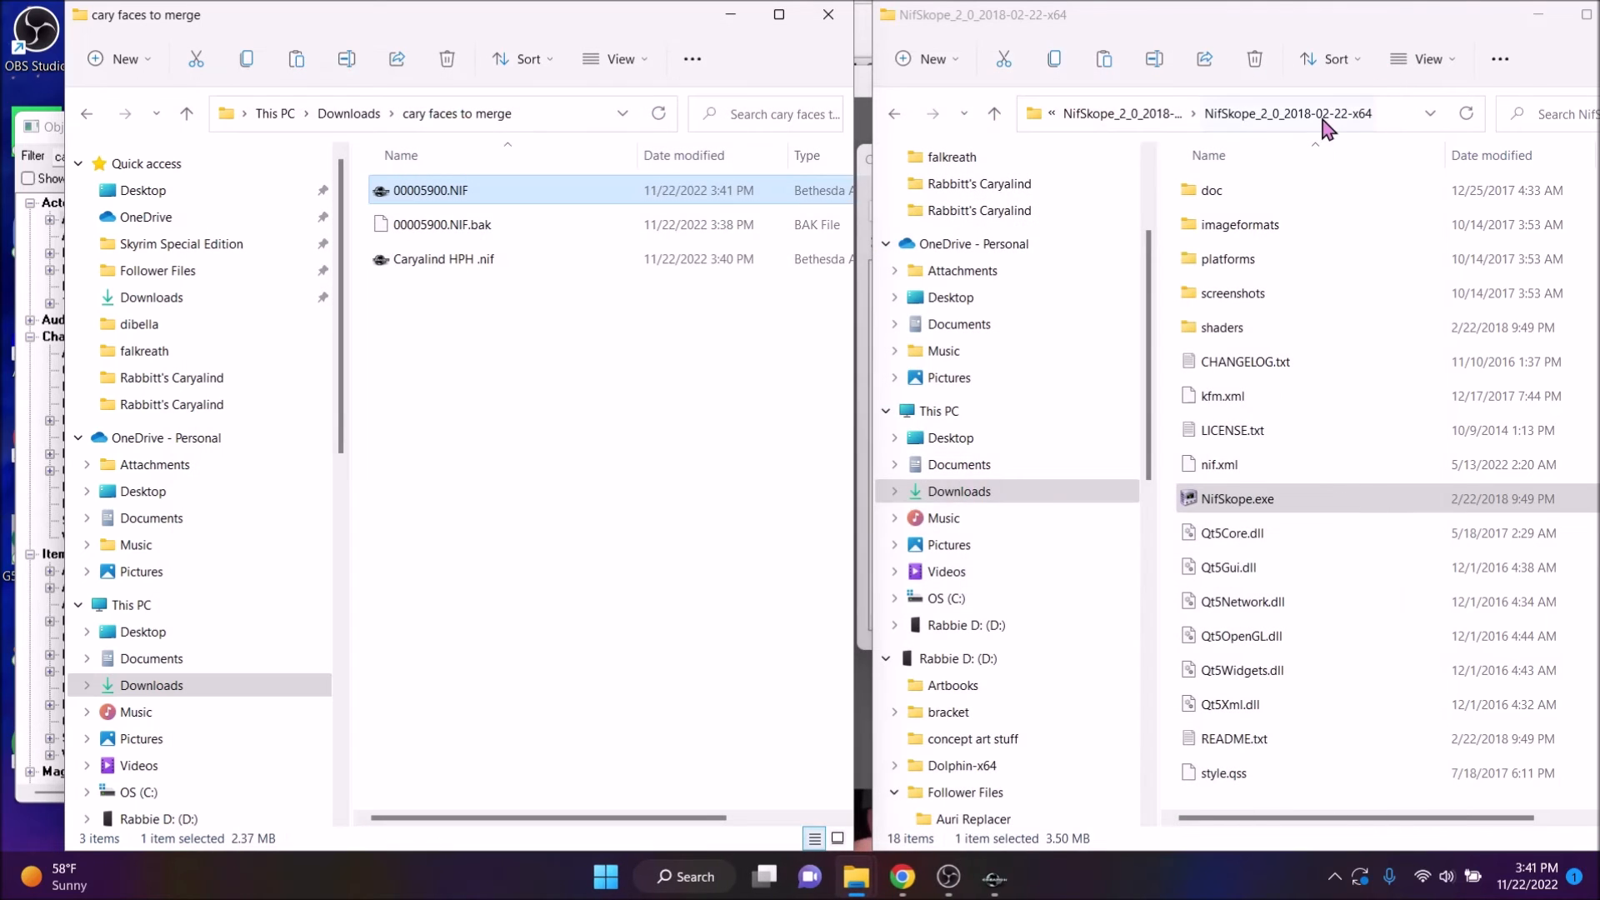
# In File Explorer, open the Sidekicks of Tamriel.esp folder under Skyrim Special Edition's Data\meshes\actors\character\FaceGenData\FaceGeom
pyautogui.scroll(3, 958, 333)
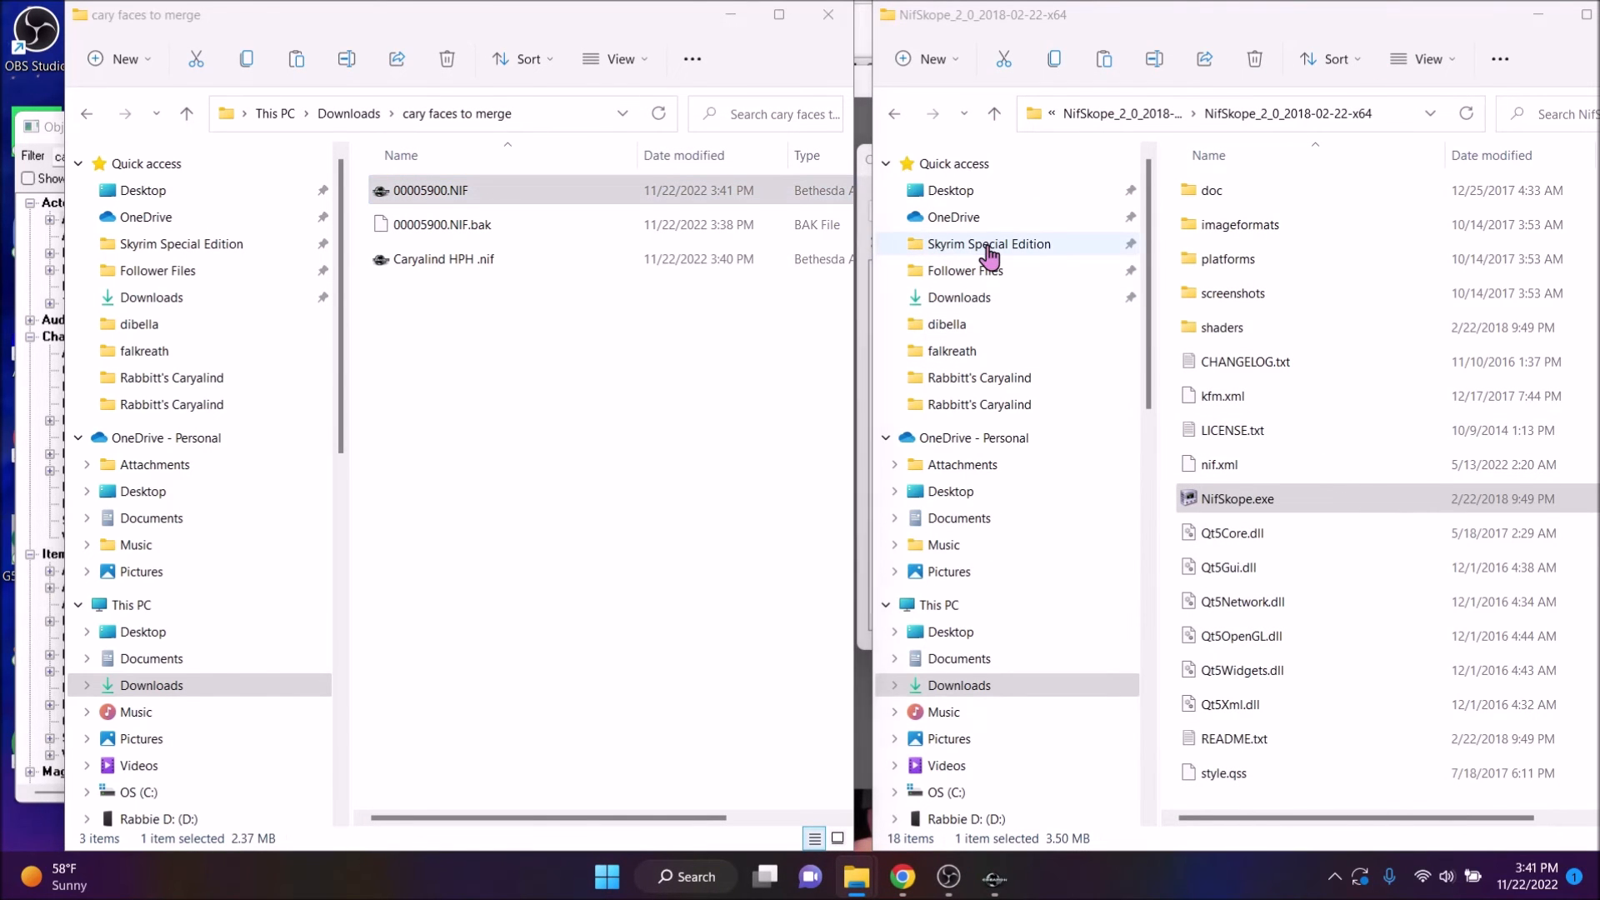
pyautogui.click(987, 243)
pyautogui.click(1221, 307)
pyautogui.doubleClick(1221, 308)
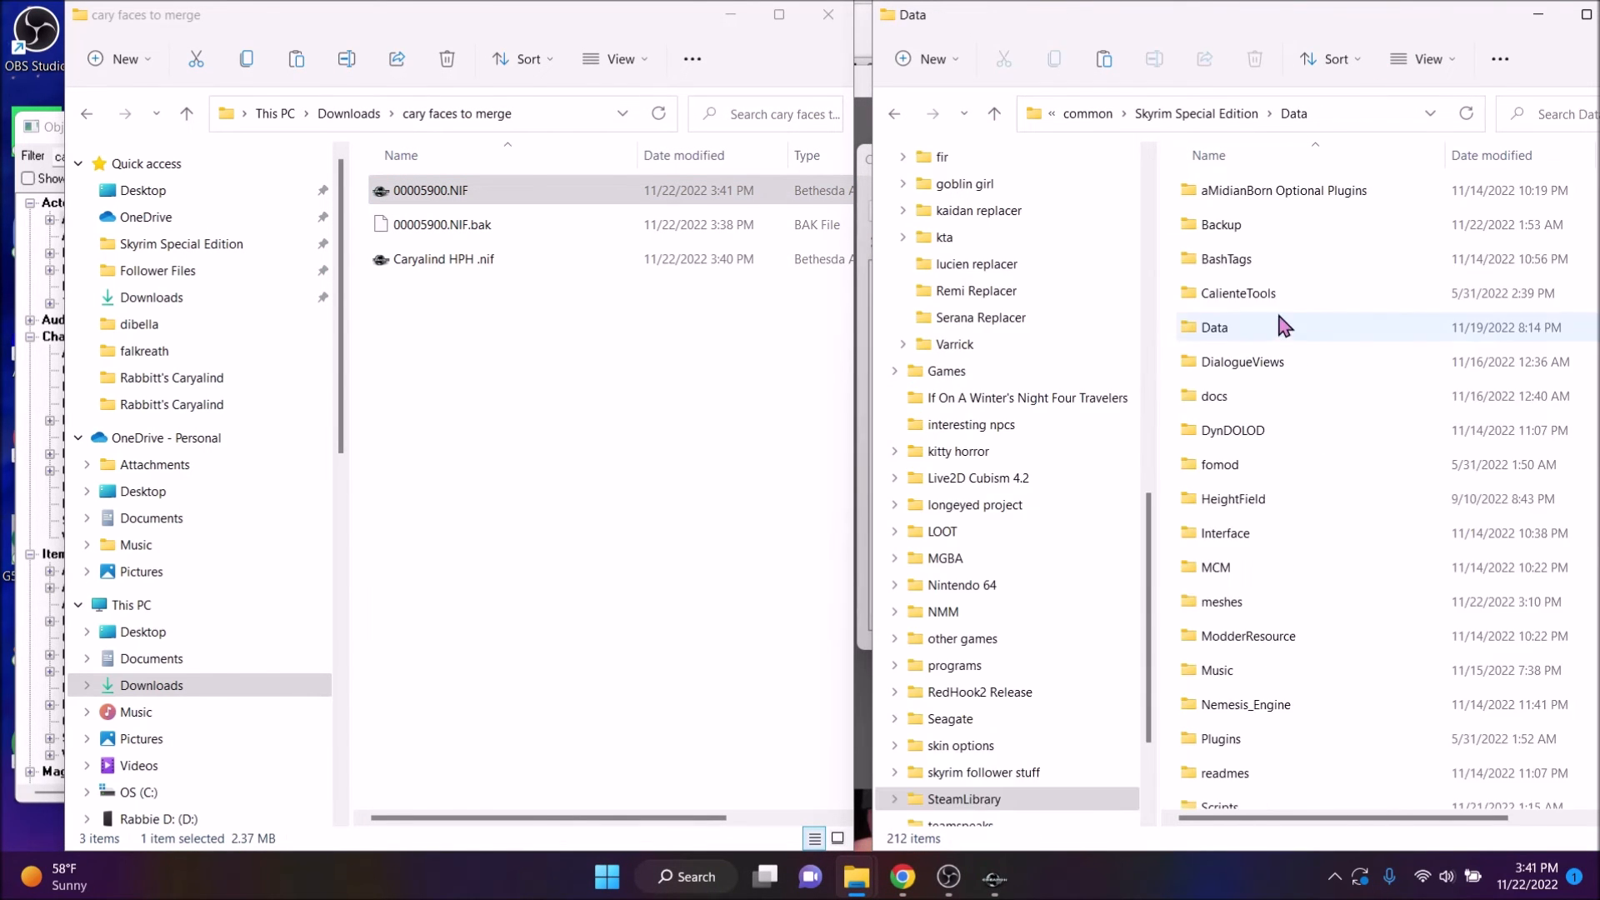
pyautogui.scroll(-6, 1242, 317)
pyautogui.doubleClick(1250, 321)
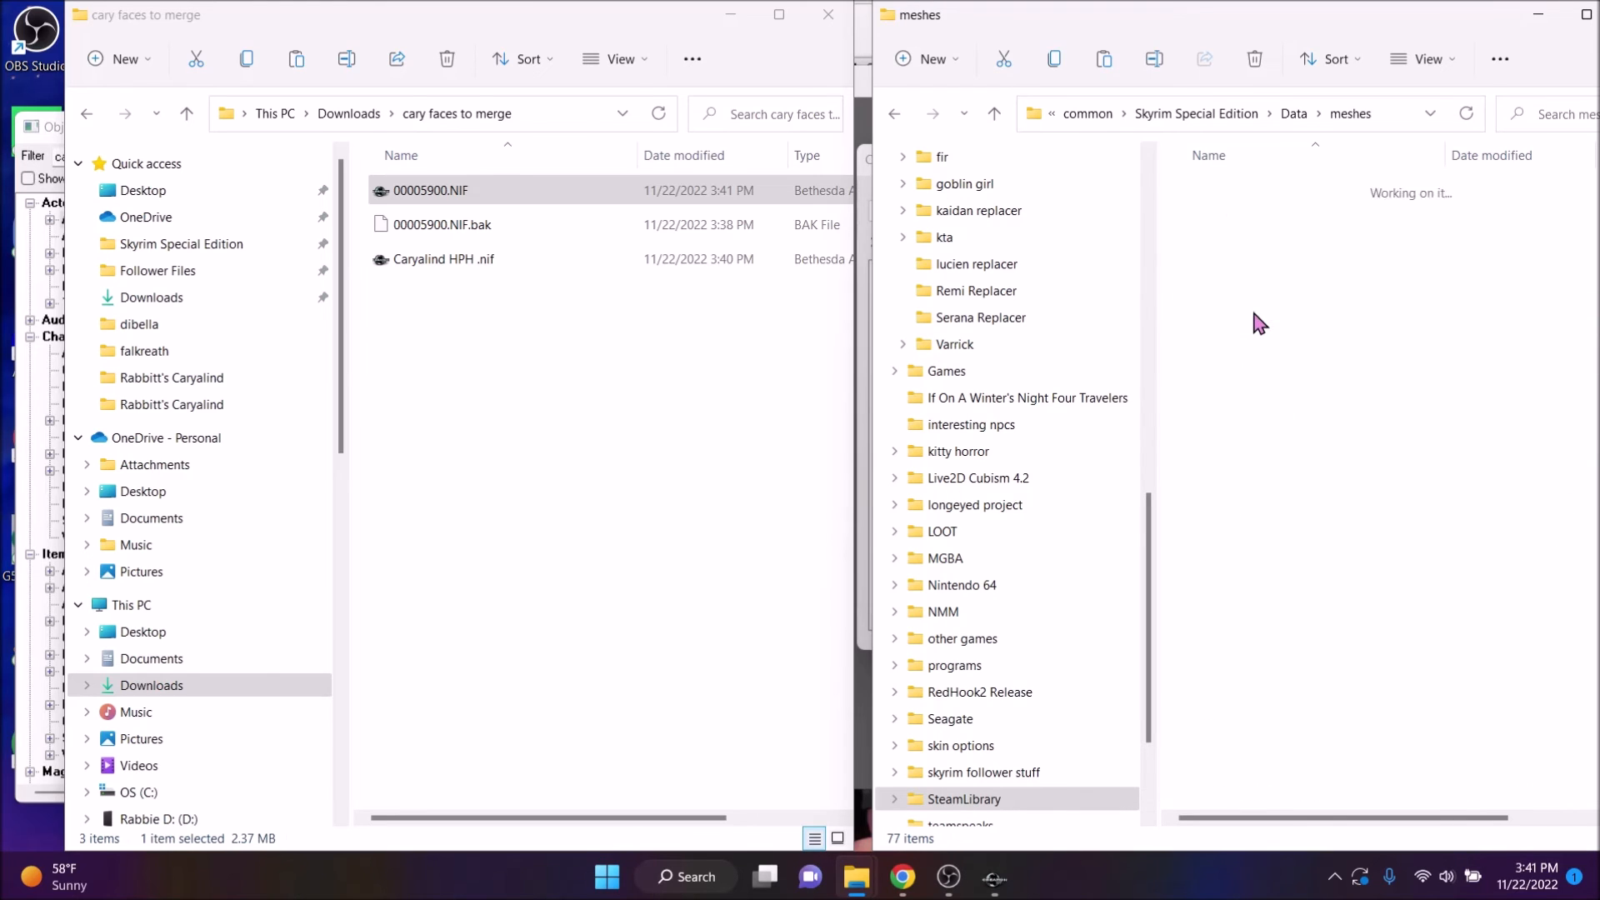
pyautogui.click(1233, 398)
pyautogui.doubleClick(1233, 397)
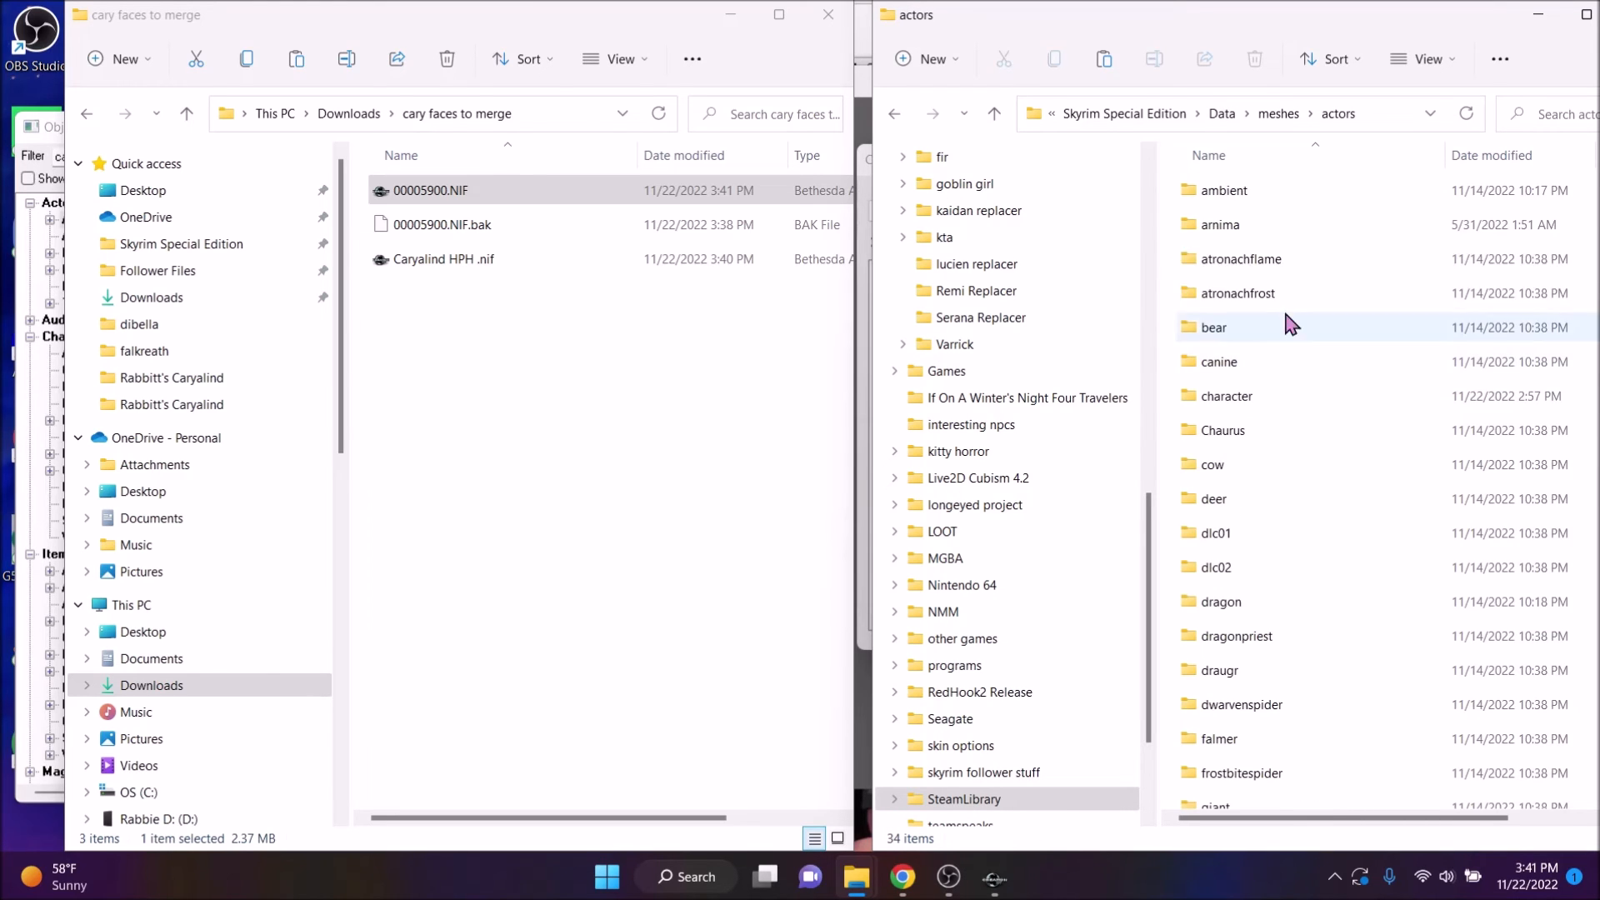
pyautogui.doubleClick(1218, 393)
pyautogui.doubleClick(1275, 501)
pyautogui.doubleClick(1239, 199)
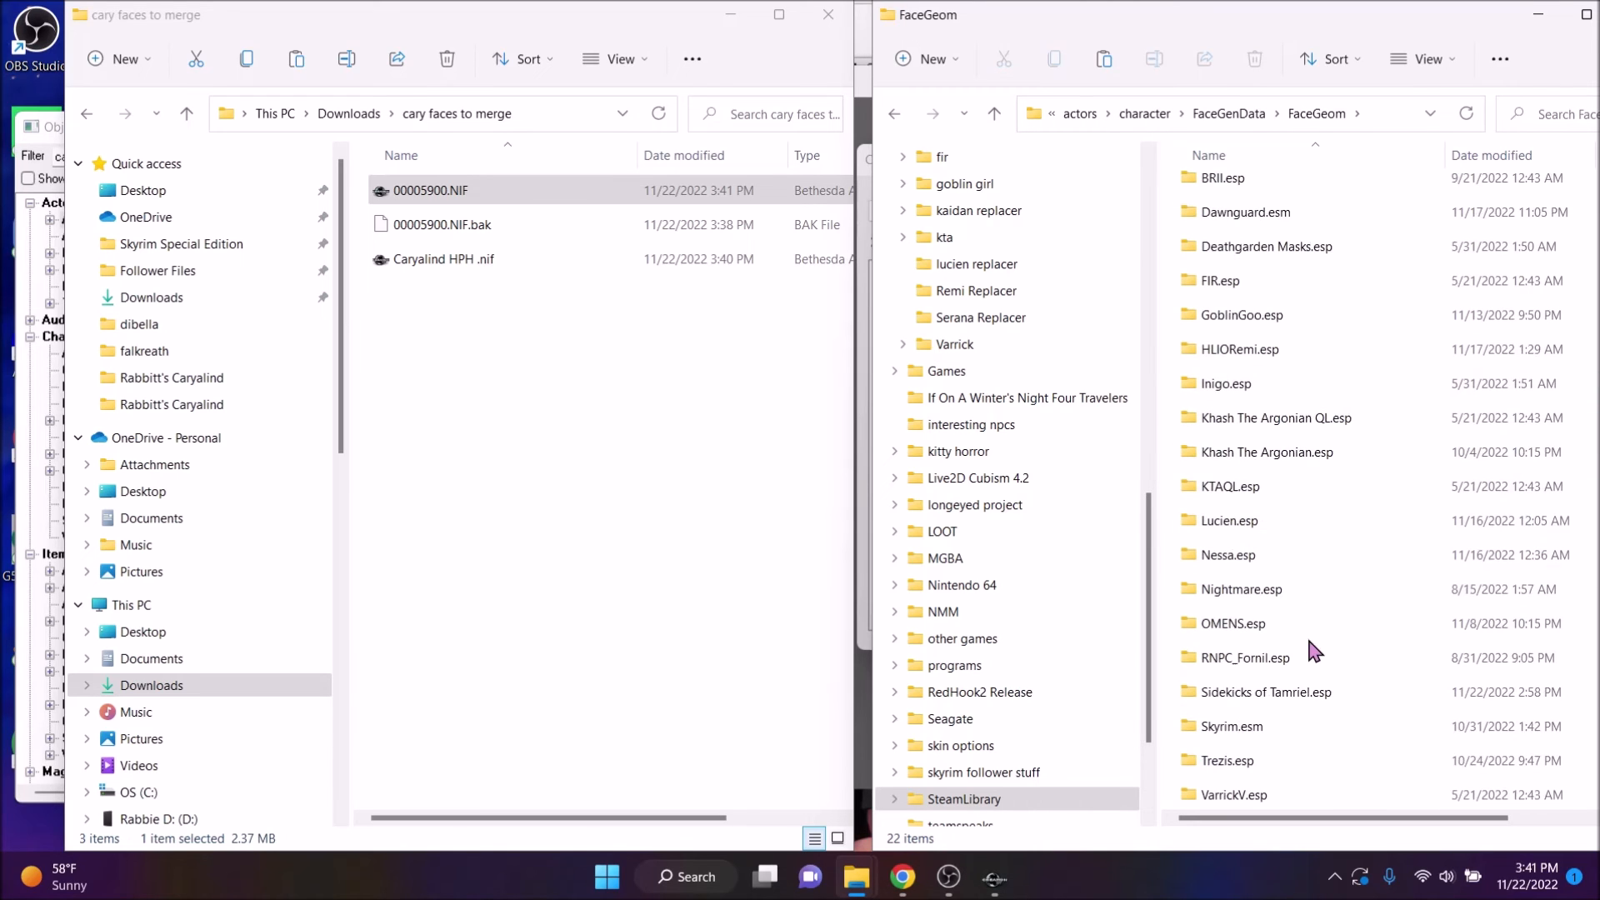
pyautogui.doubleClick(1286, 703)
# Copy 00005900.NIF from the cary faces to merge folder into the Sidekicks of Tamriel.esp folder, replacing the existing file
pyautogui.click(172, 404)
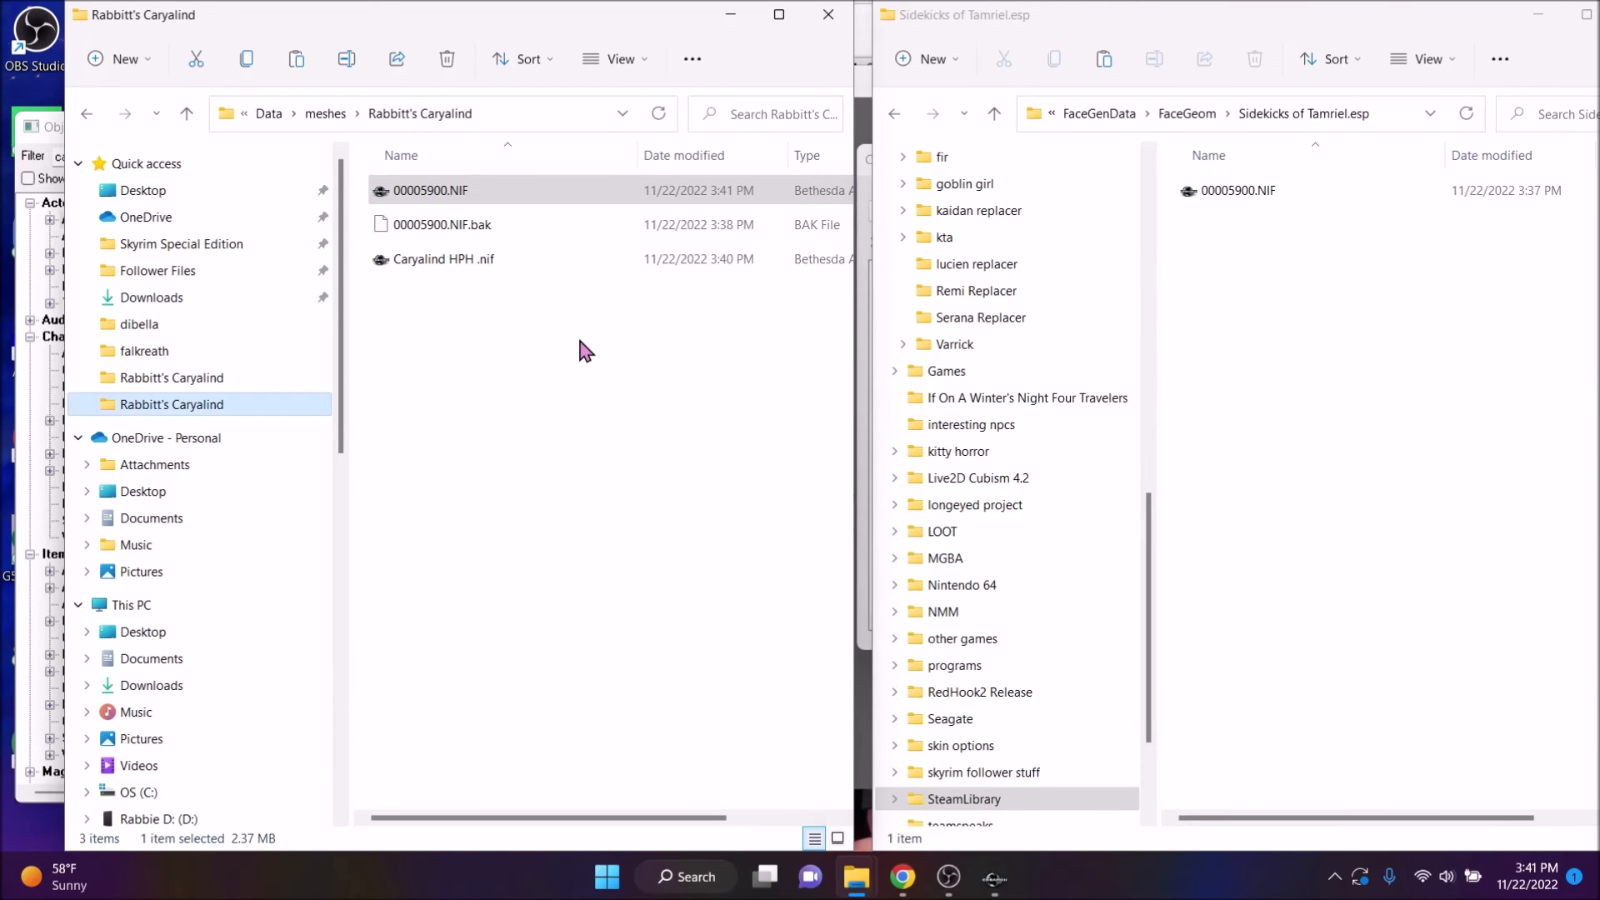
pyautogui.click(147, 300)
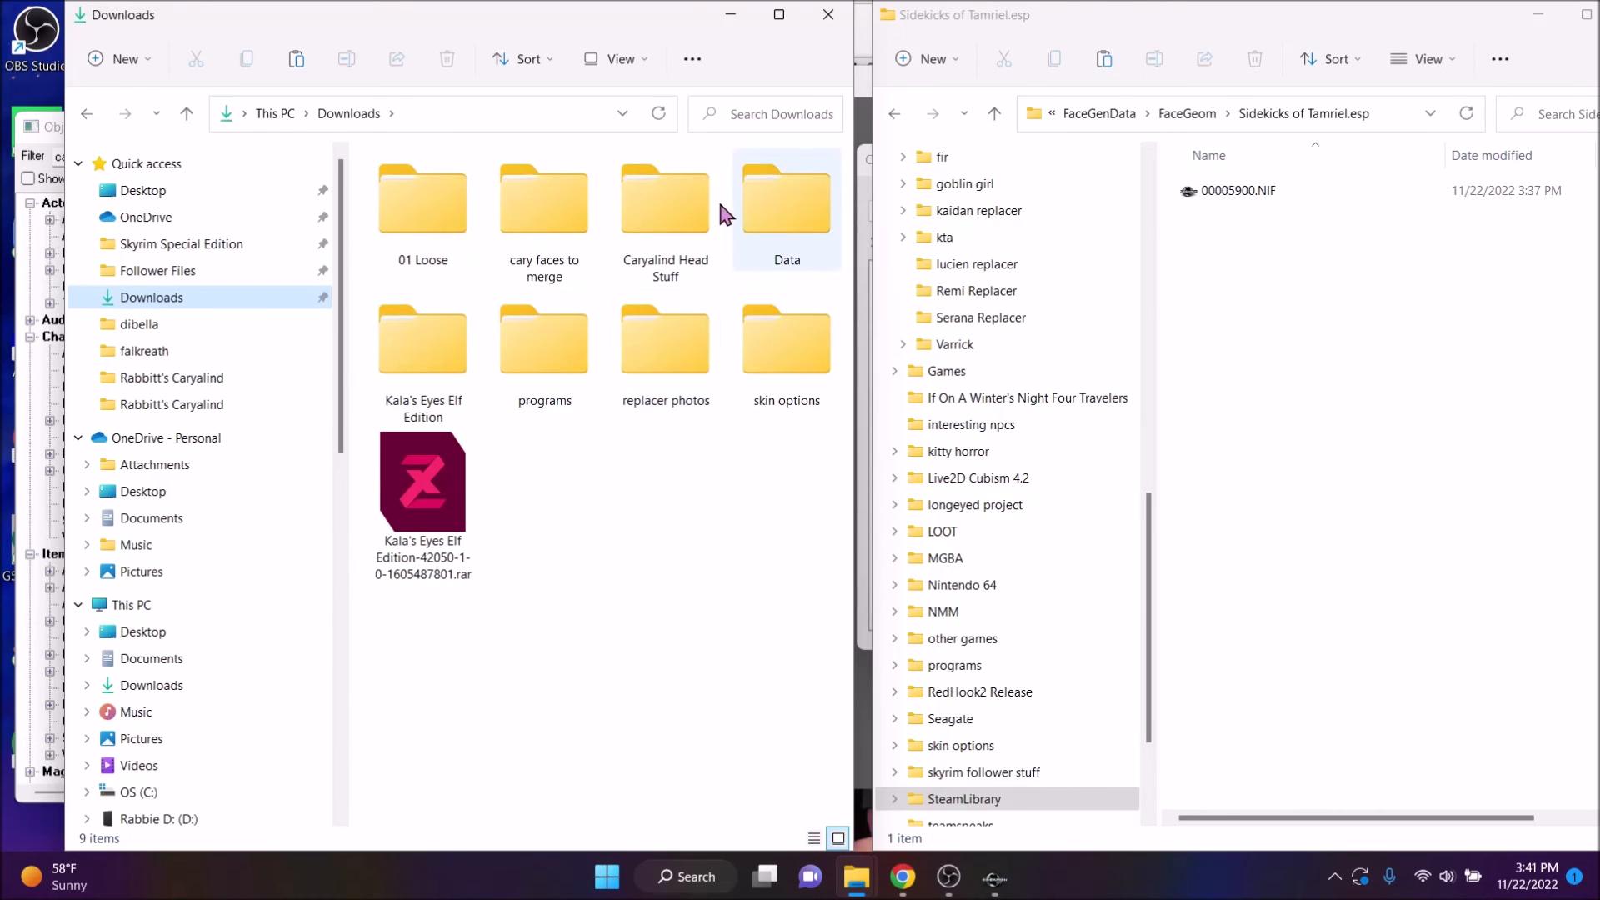
pyautogui.click(540, 200)
pyautogui.press('Return')
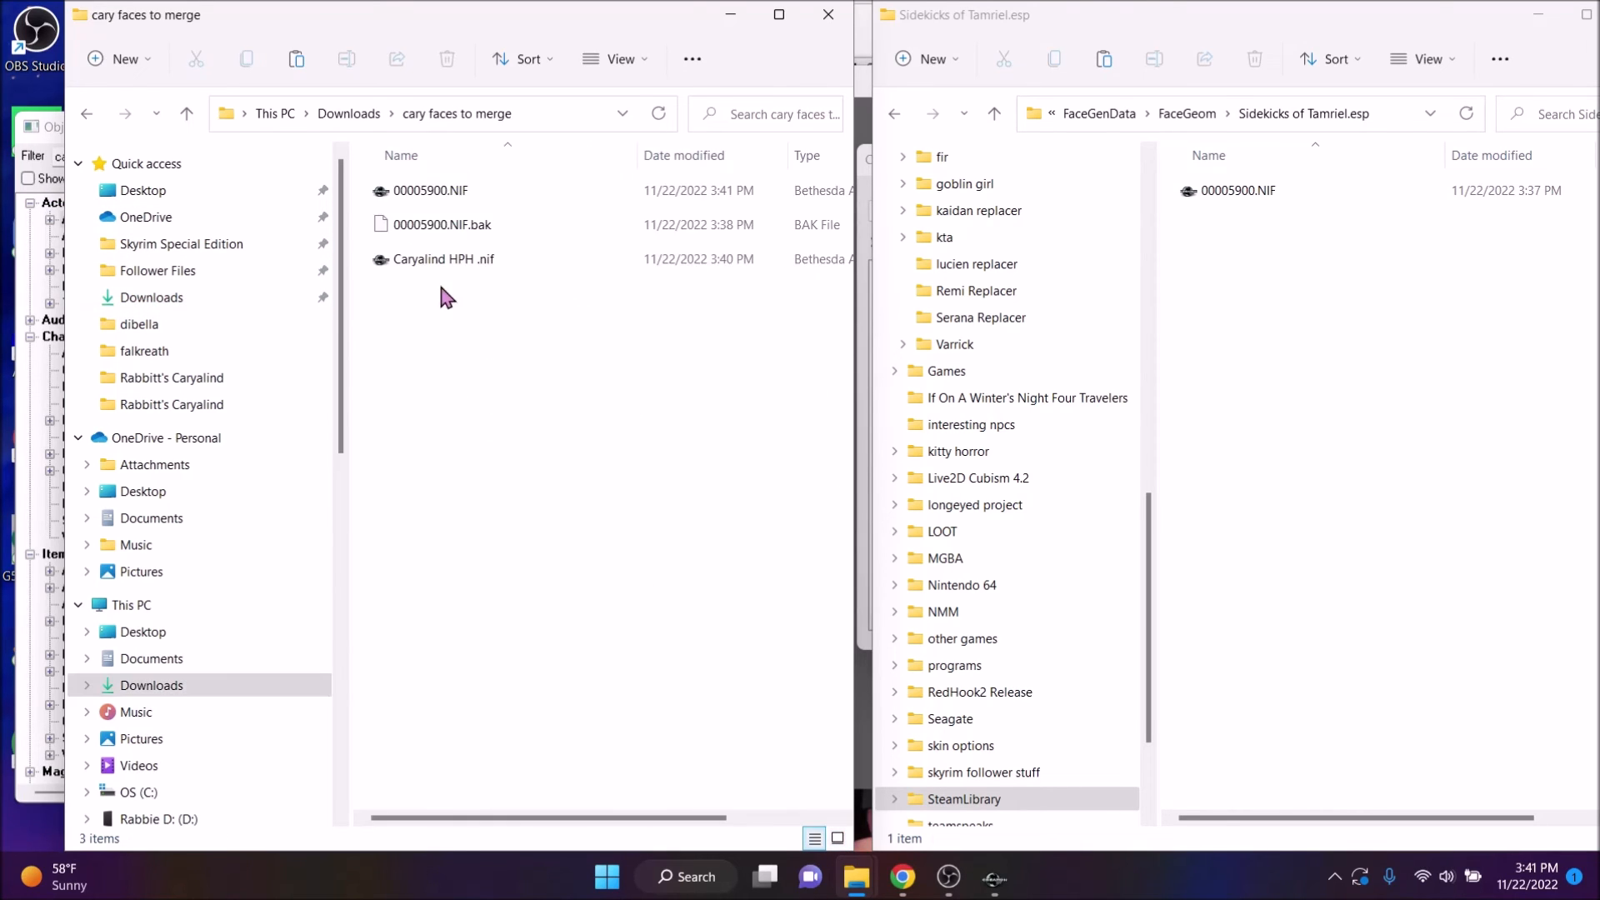
pyautogui.click(458, 196)
pyautogui.click(1434, 389)
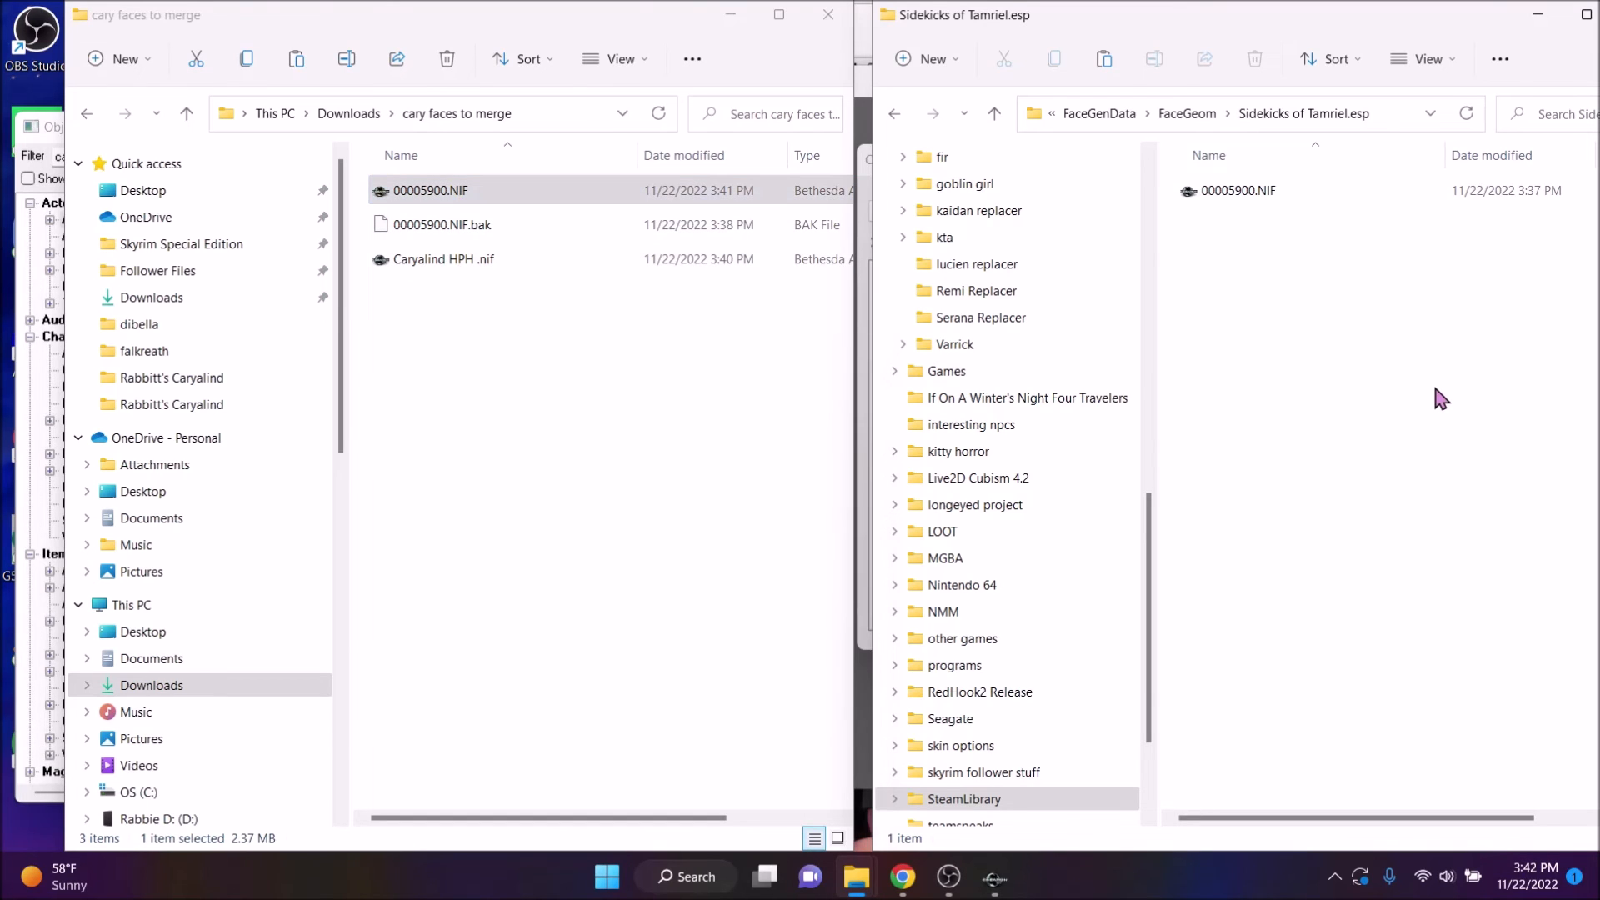
pyautogui.moveTo(457, 190); pyautogui.dragTo(1257, 314)
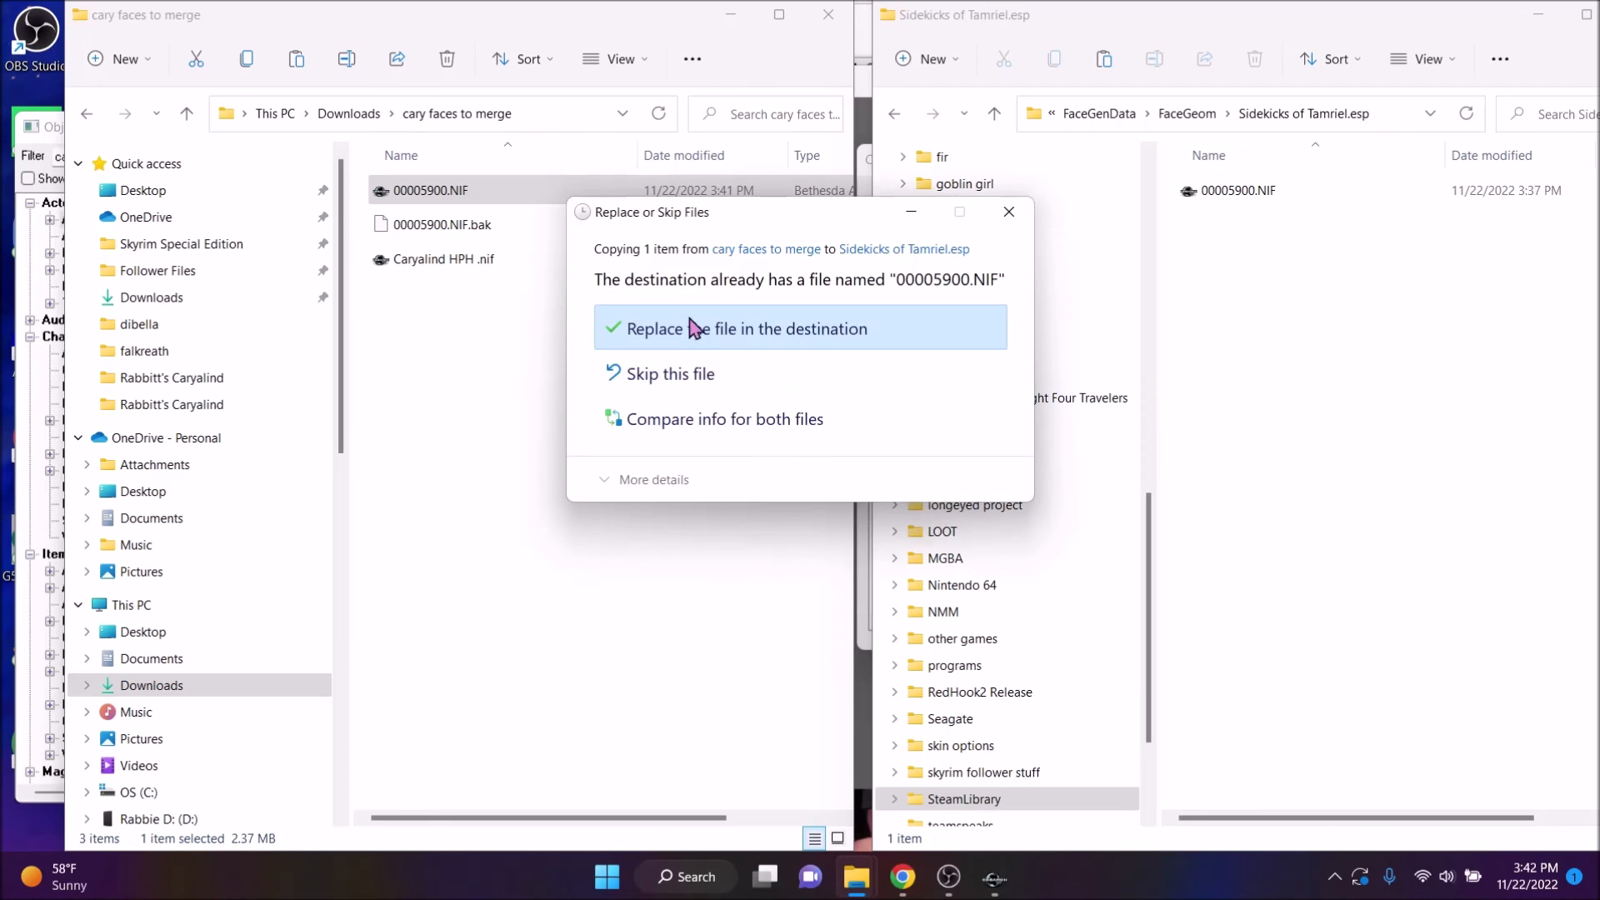
pyautogui.click(692, 329)
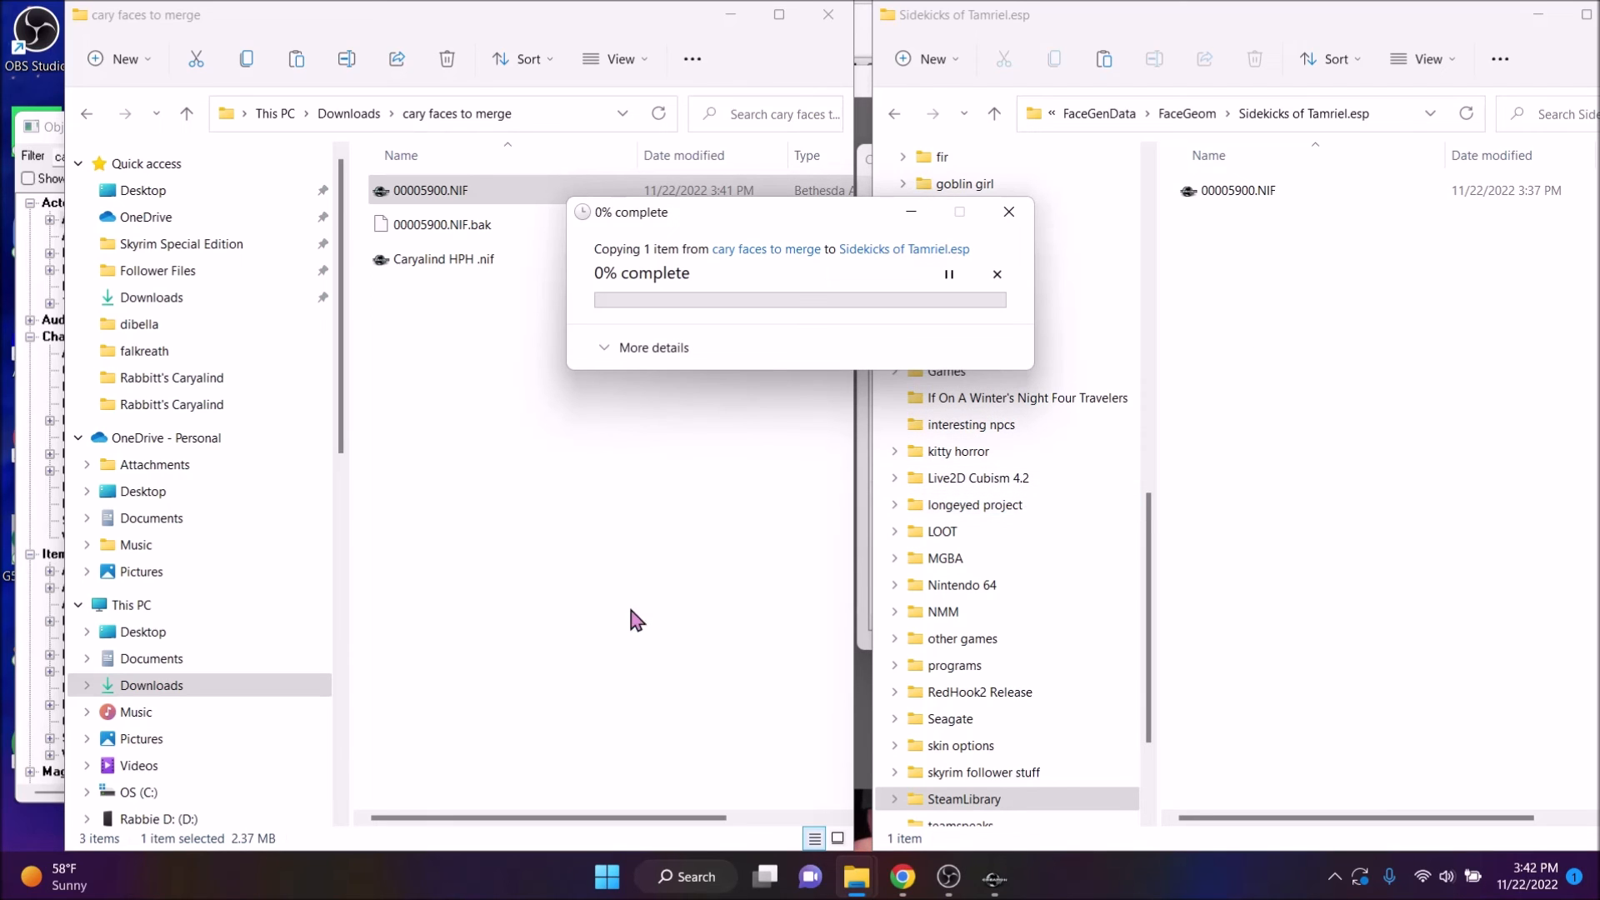
# Close the Creation Kit and the cary faces to merge folder window to clear the desktop
pyautogui.moveTo(994, 877)
pyautogui.click(1101, 794)
pyautogui.click(383, 72)
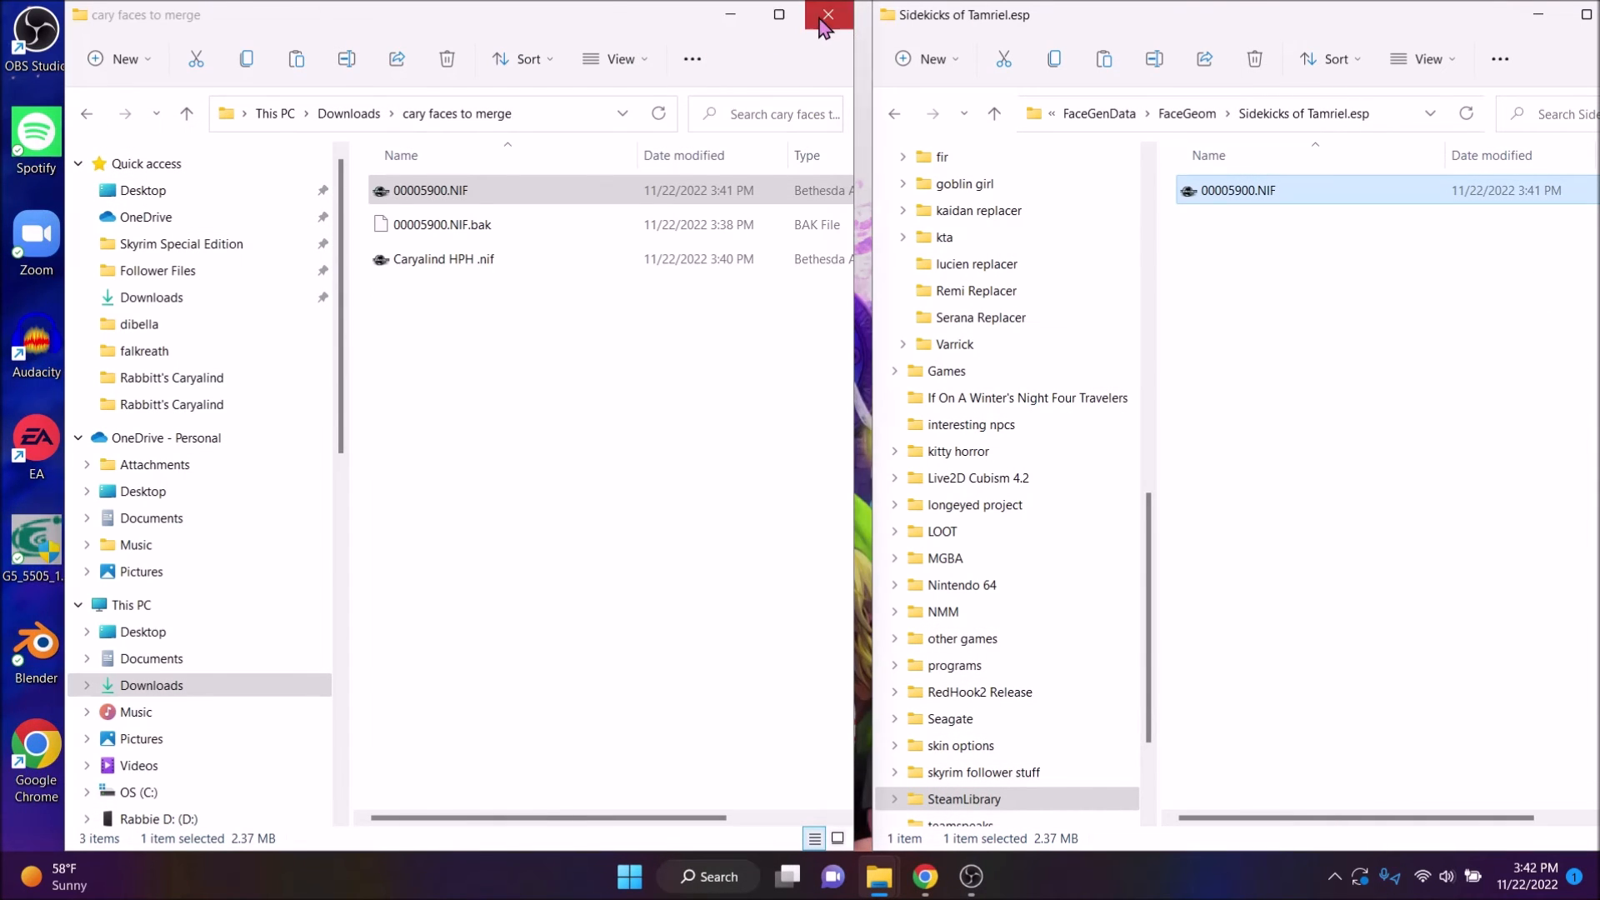
pyautogui.click(828, 14)
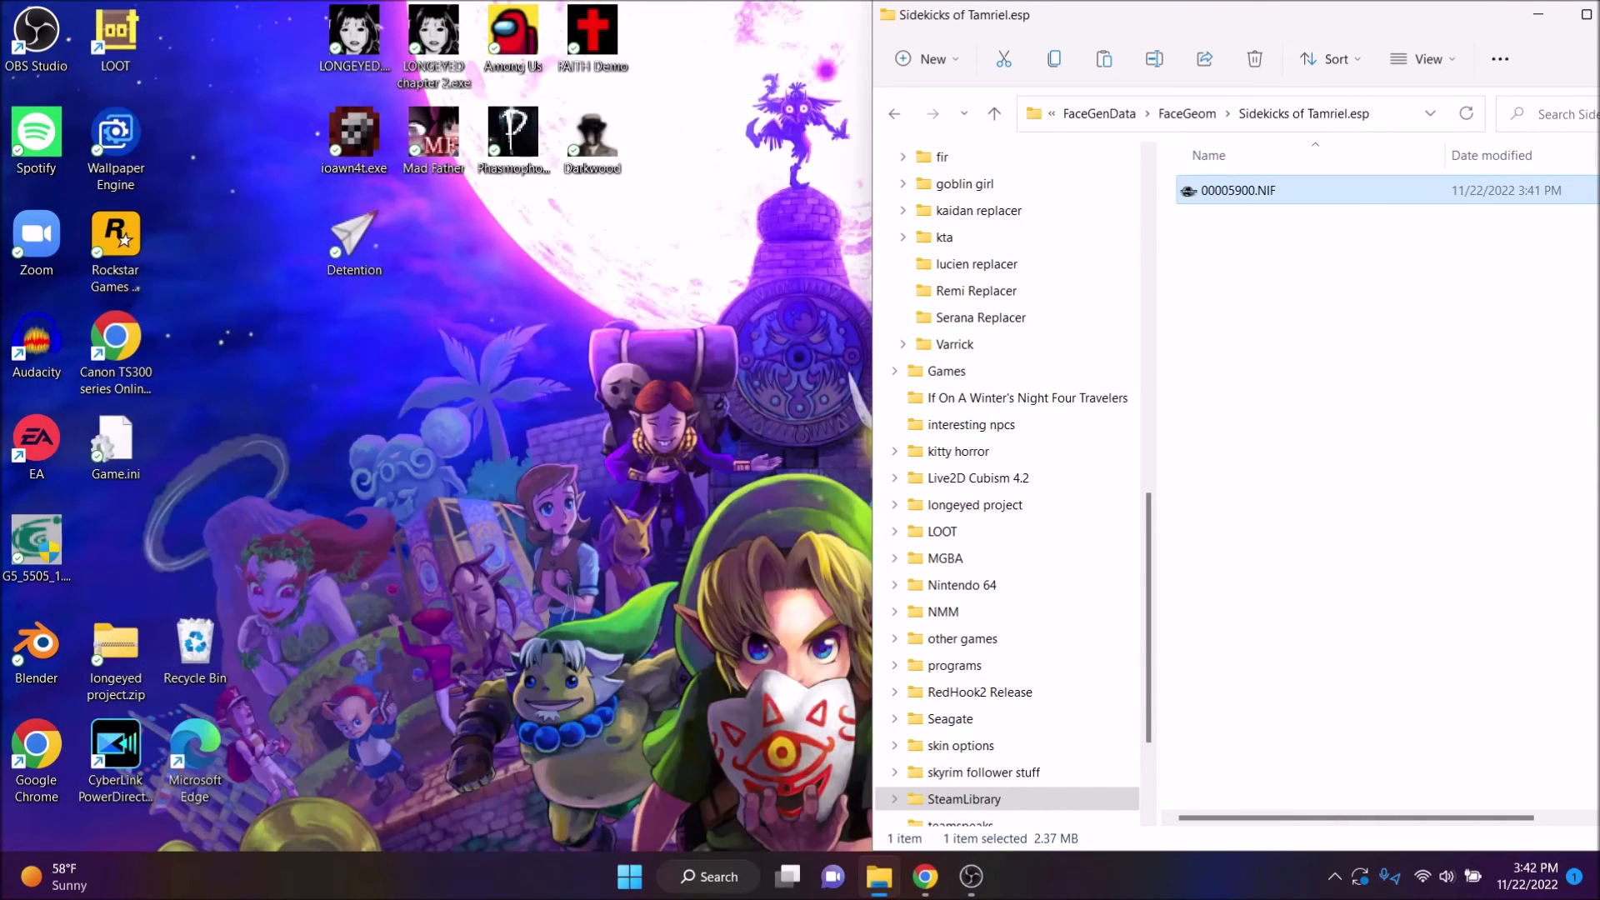
pyautogui.moveTo(1378, 17); pyautogui.dragTo(1400, 18)
pyautogui.click(1413, 14)
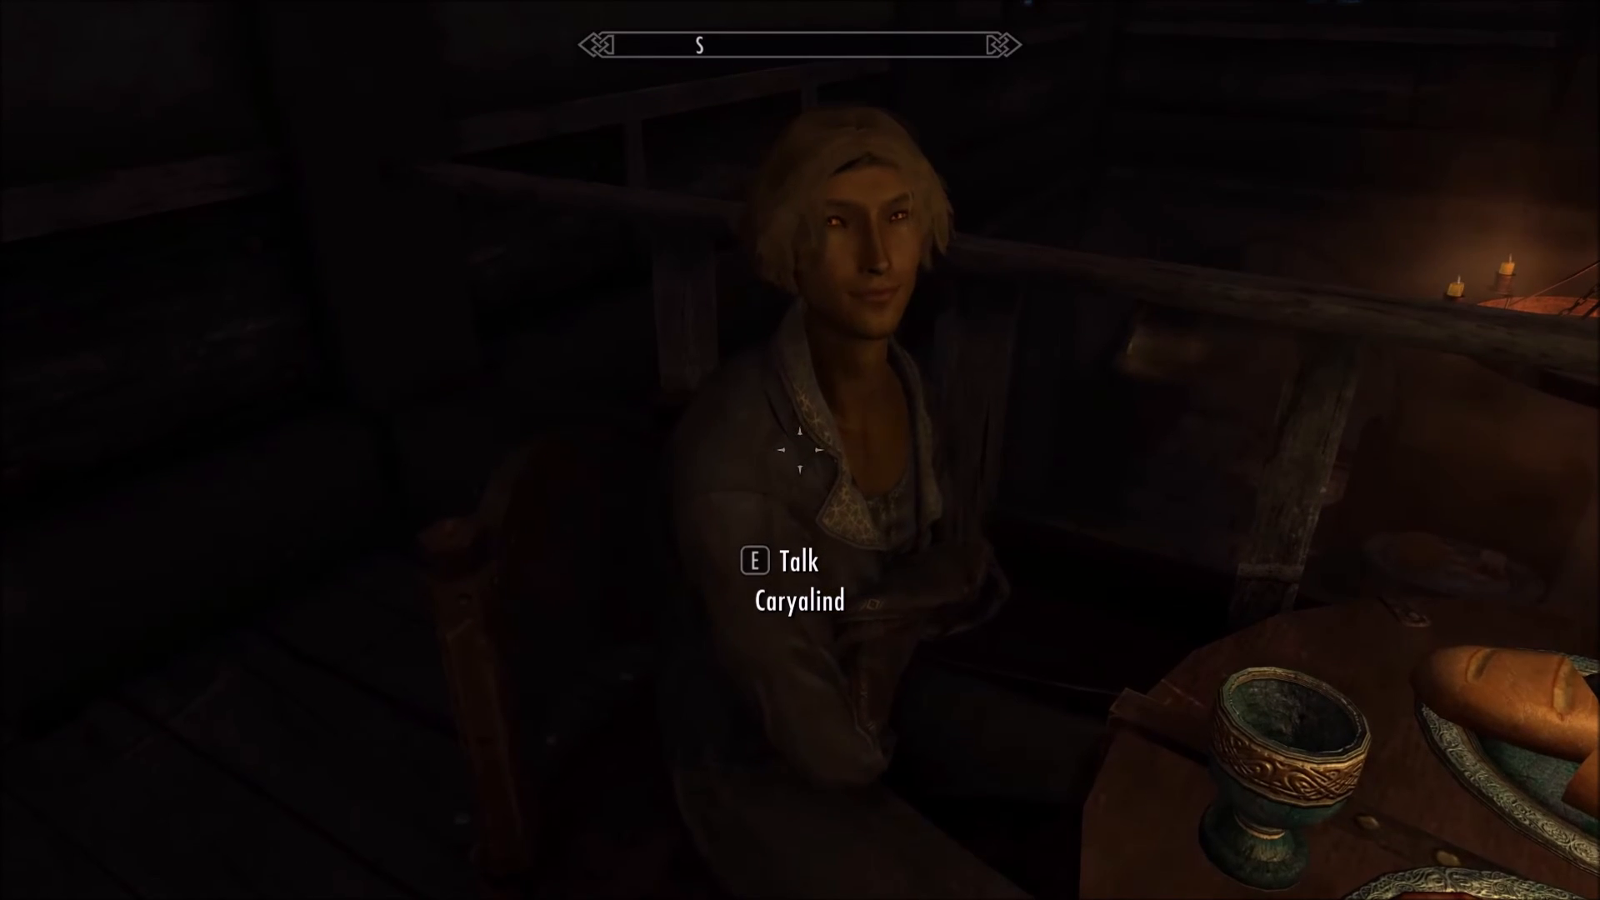
pyautogui.press('j')
pyautogui.click(1138, 104)
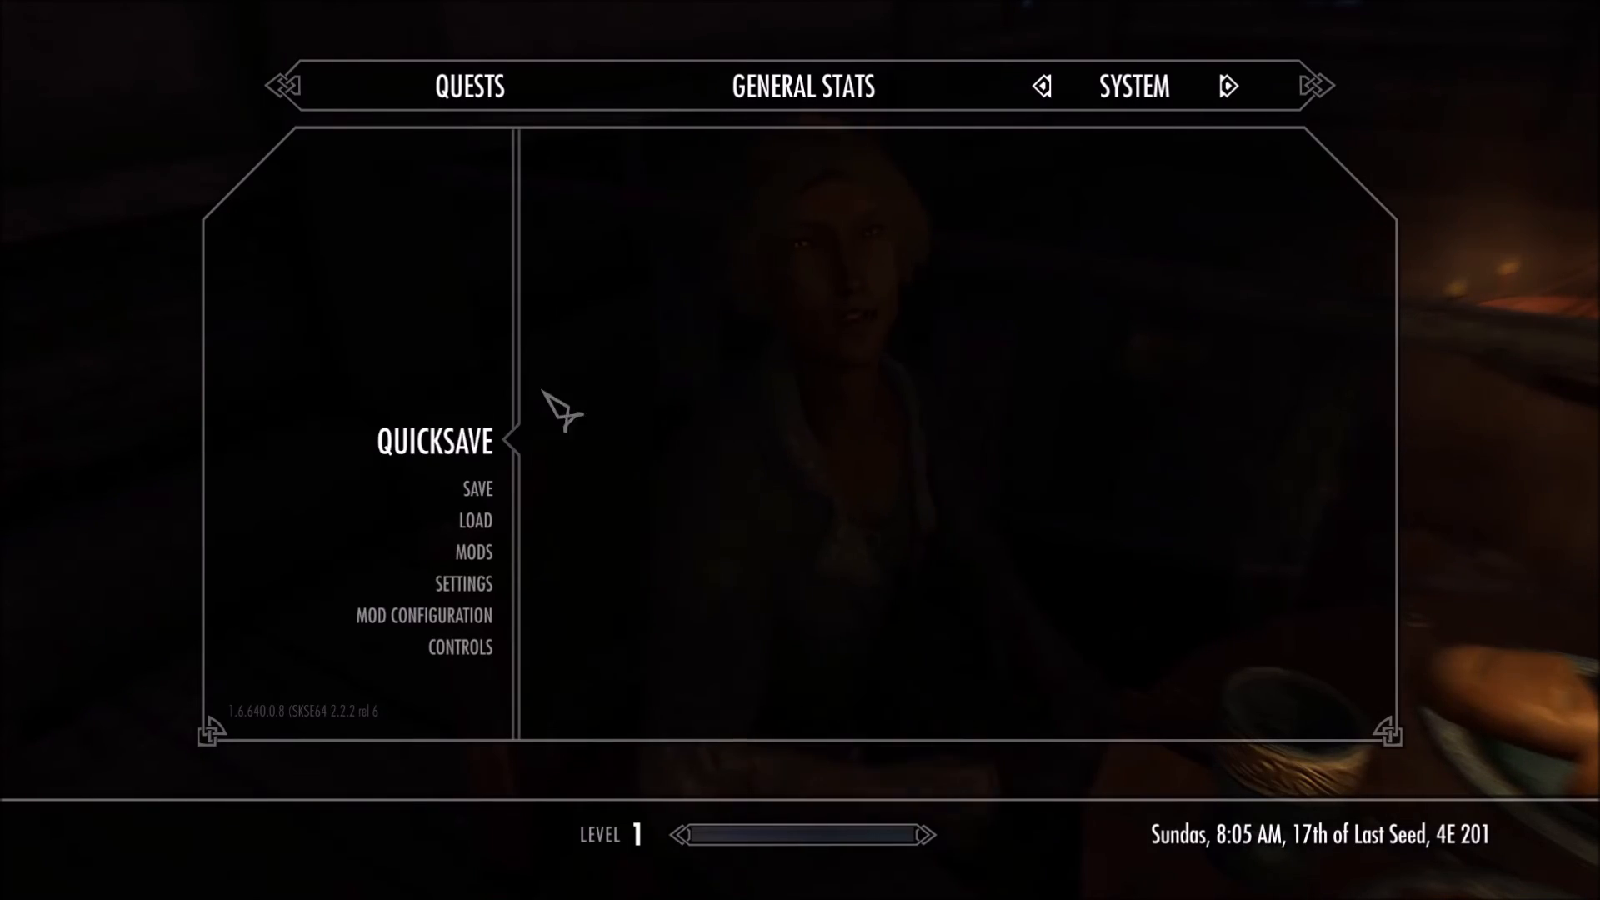
pyautogui.scroll(-5, 469, 585)
pyautogui.press('Escape')
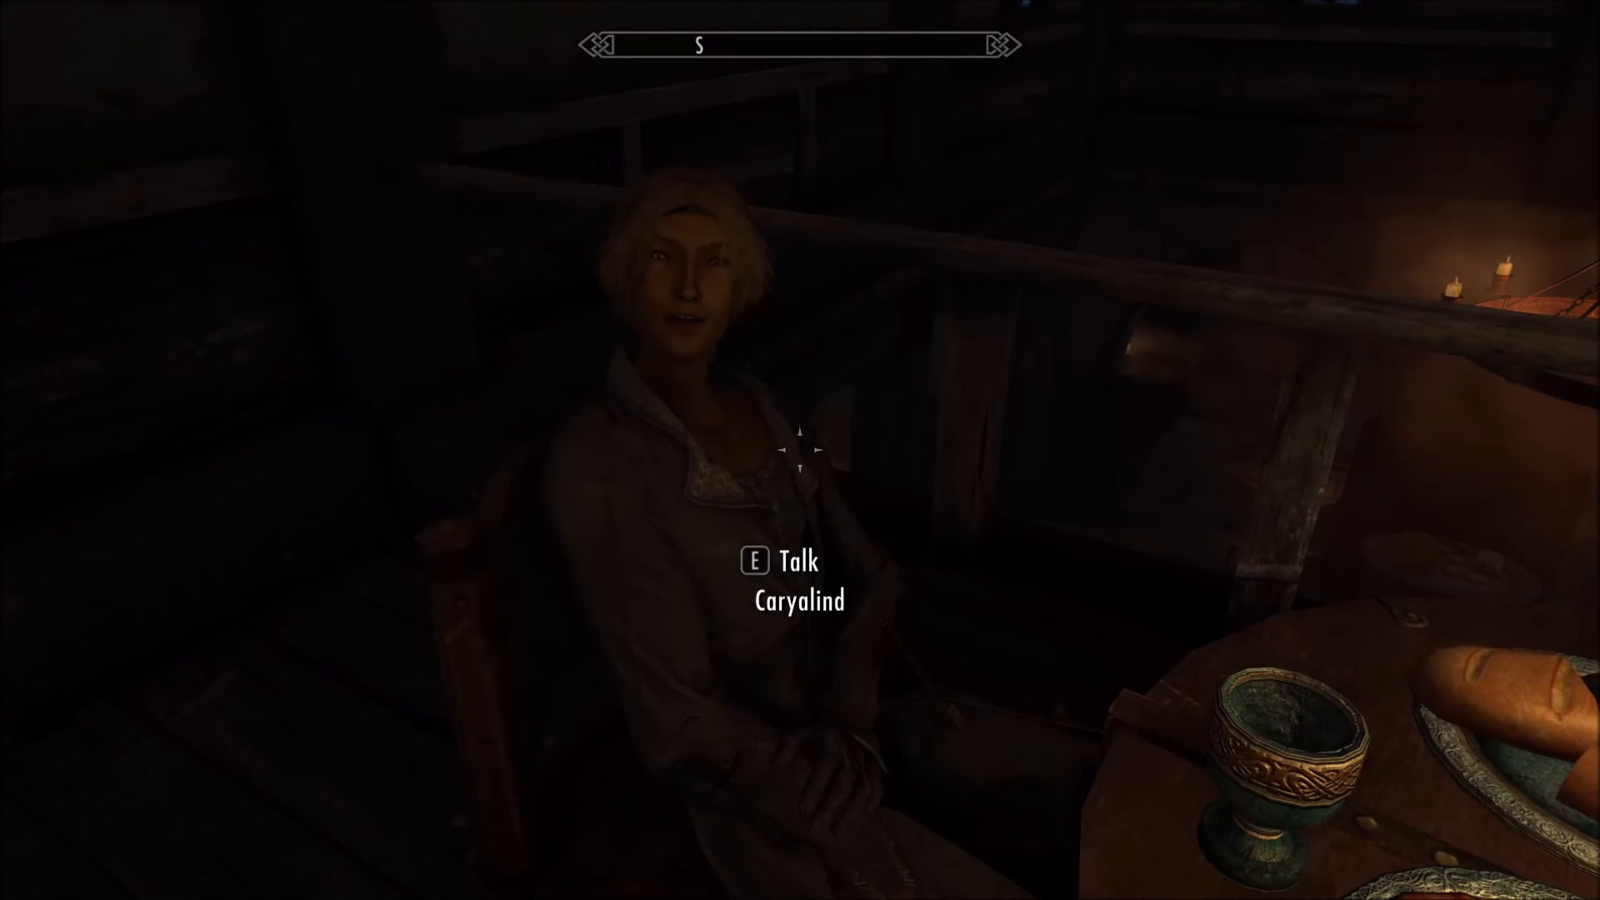
# Quit Skyrim to the desktop
pyautogui.press('j')
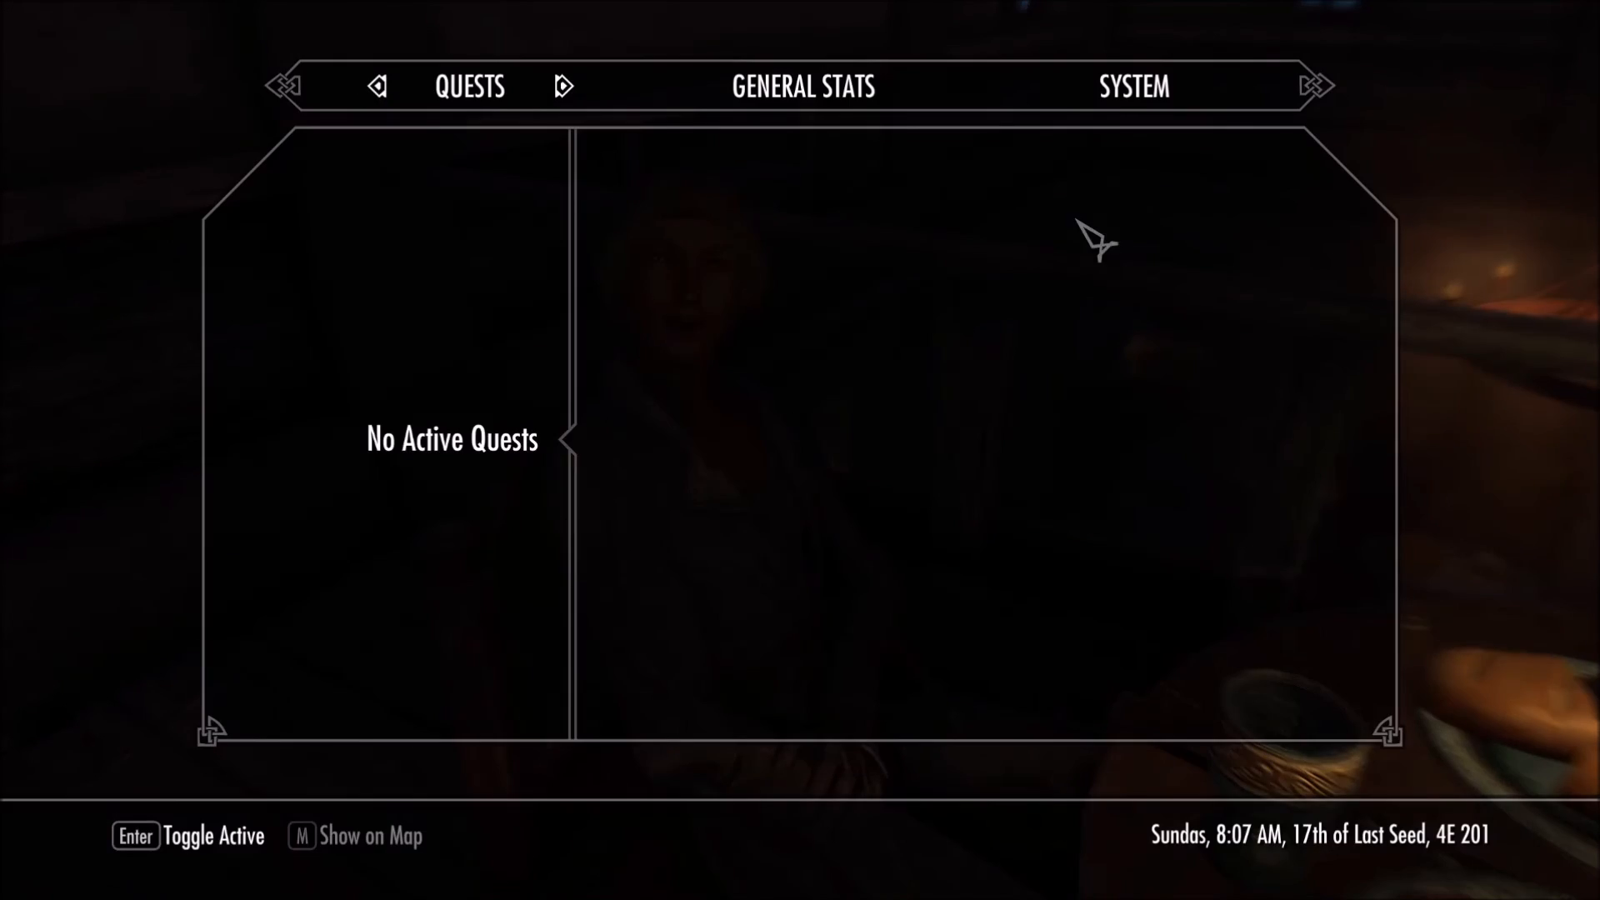
pyautogui.click(1134, 120)
pyautogui.scroll(-4, 479, 567)
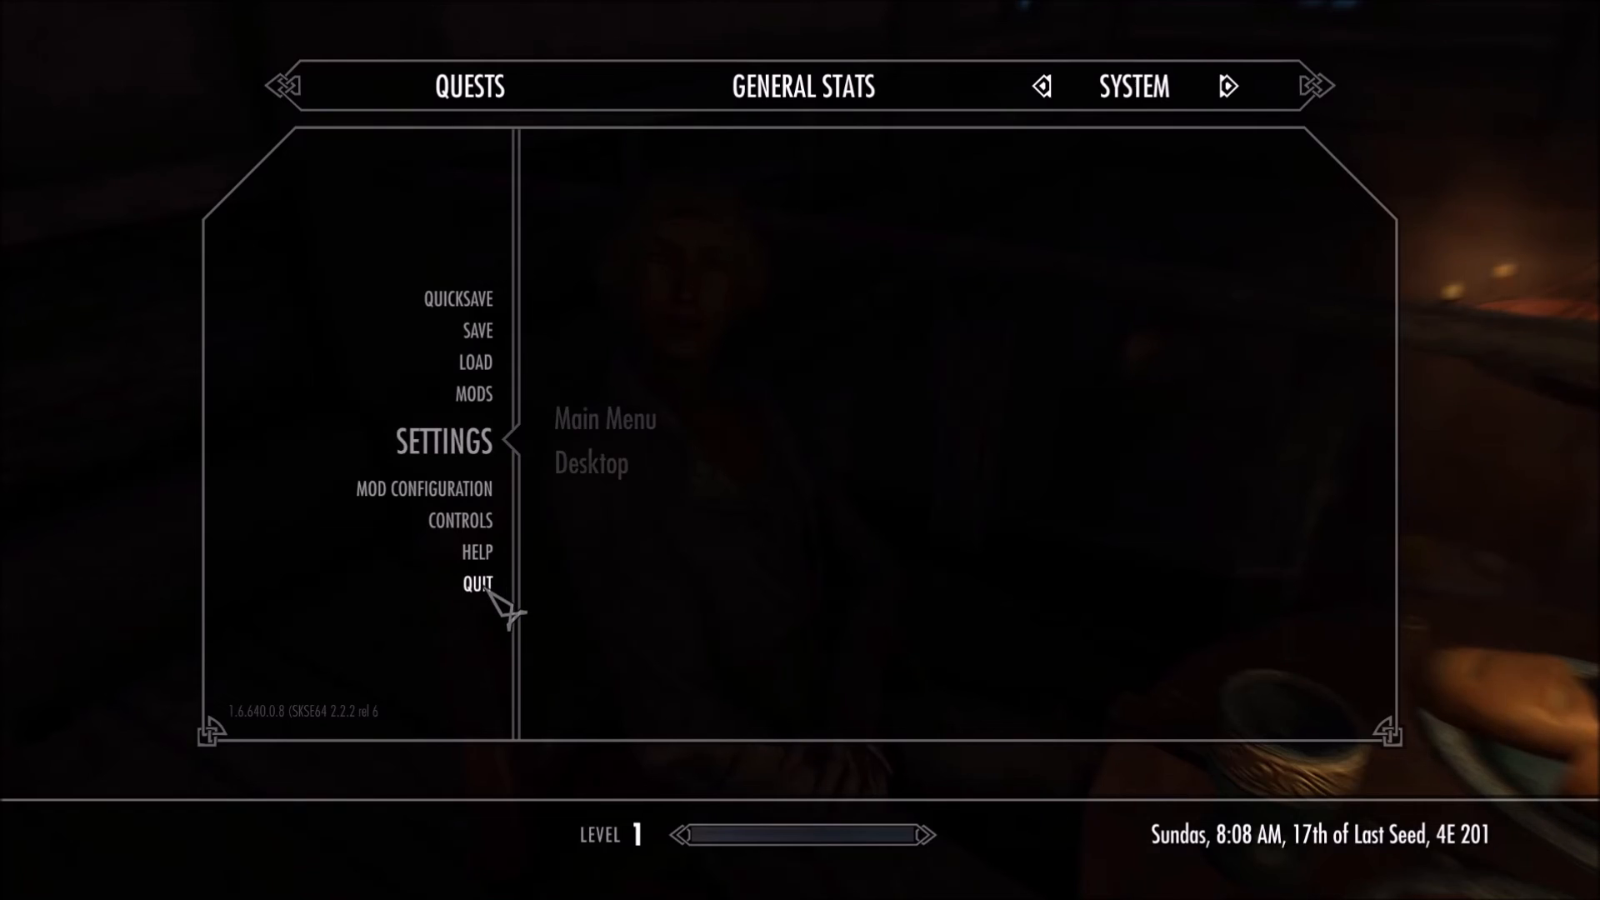
pyautogui.click(593, 488)
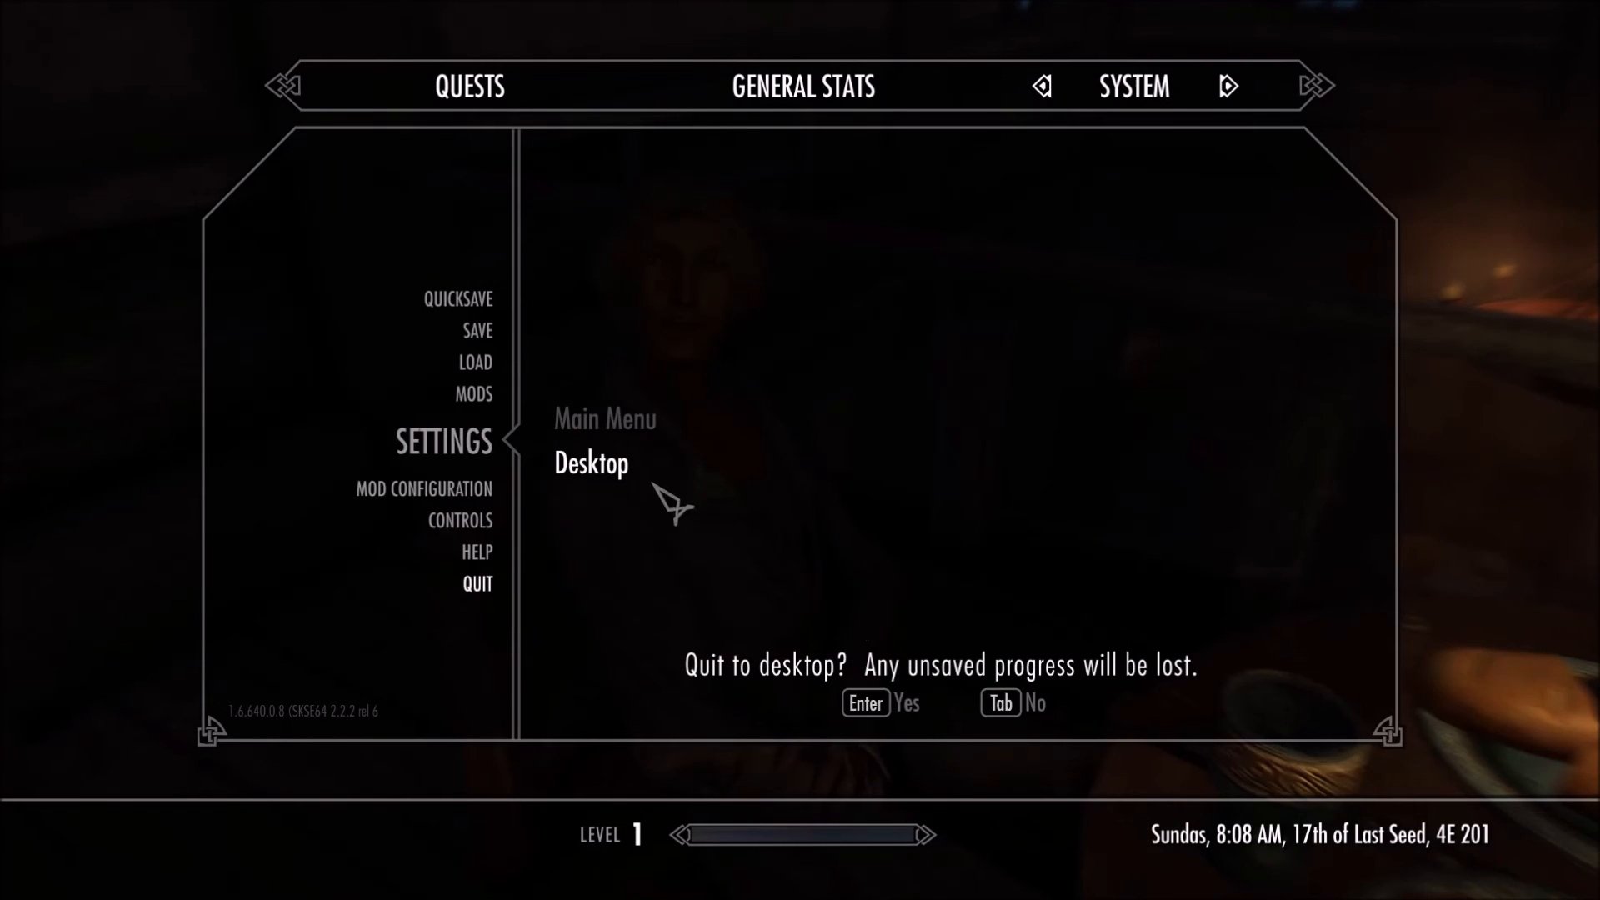
pyautogui.click(882, 705)
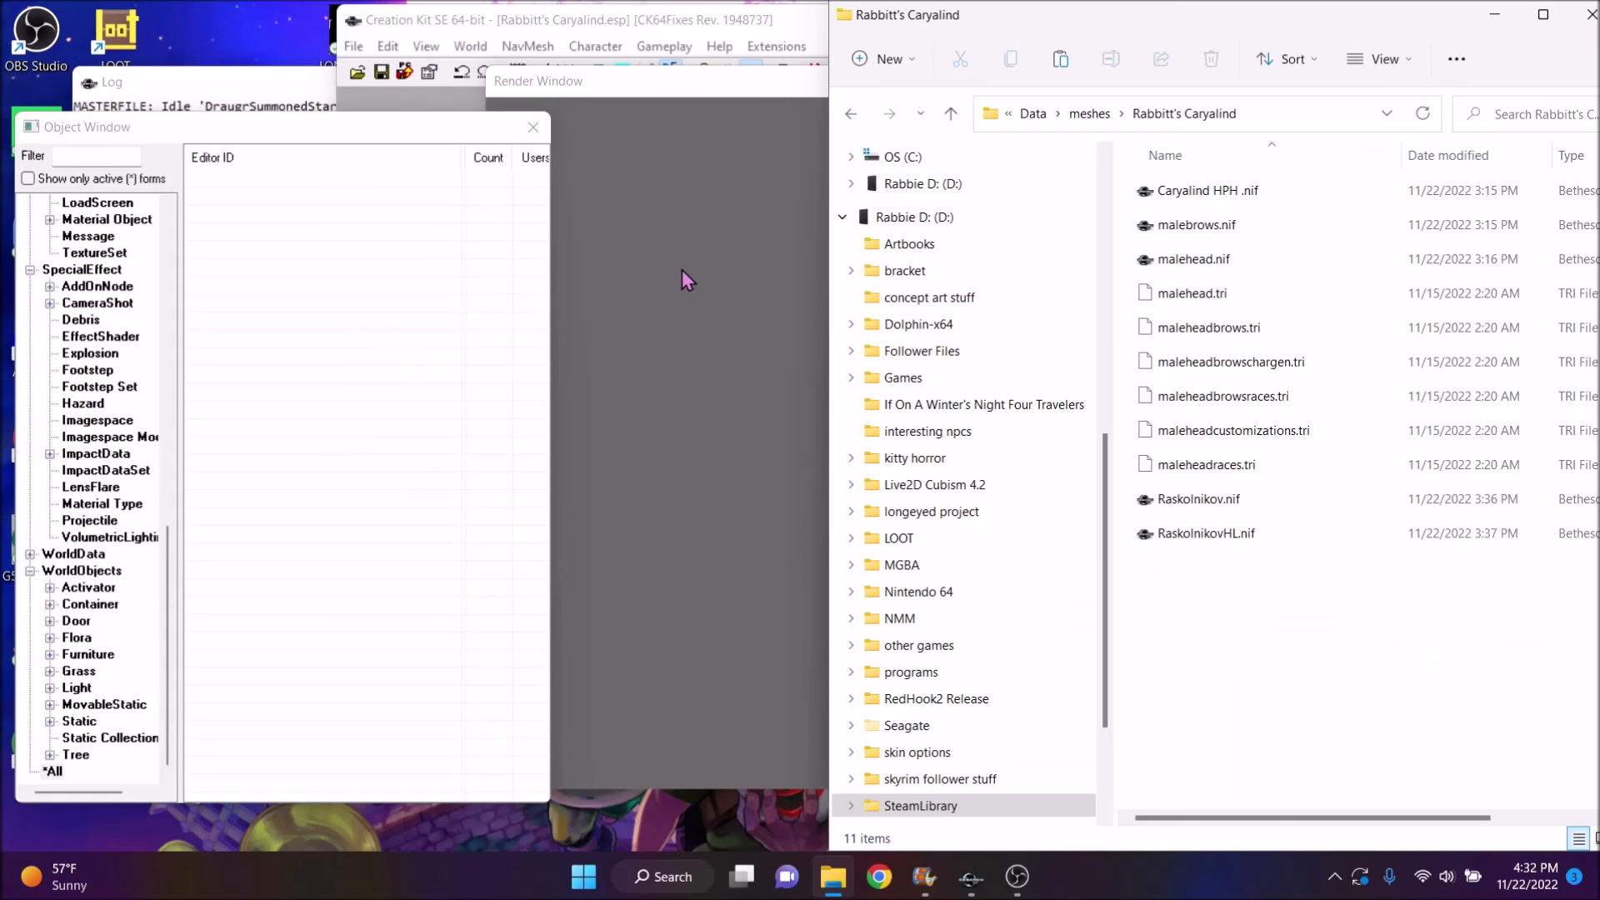
# In the Creation Kit, move the Render Window aside and start creating an archive for Rabbitt's Caryalind.esp
pyautogui.click(712, 138)
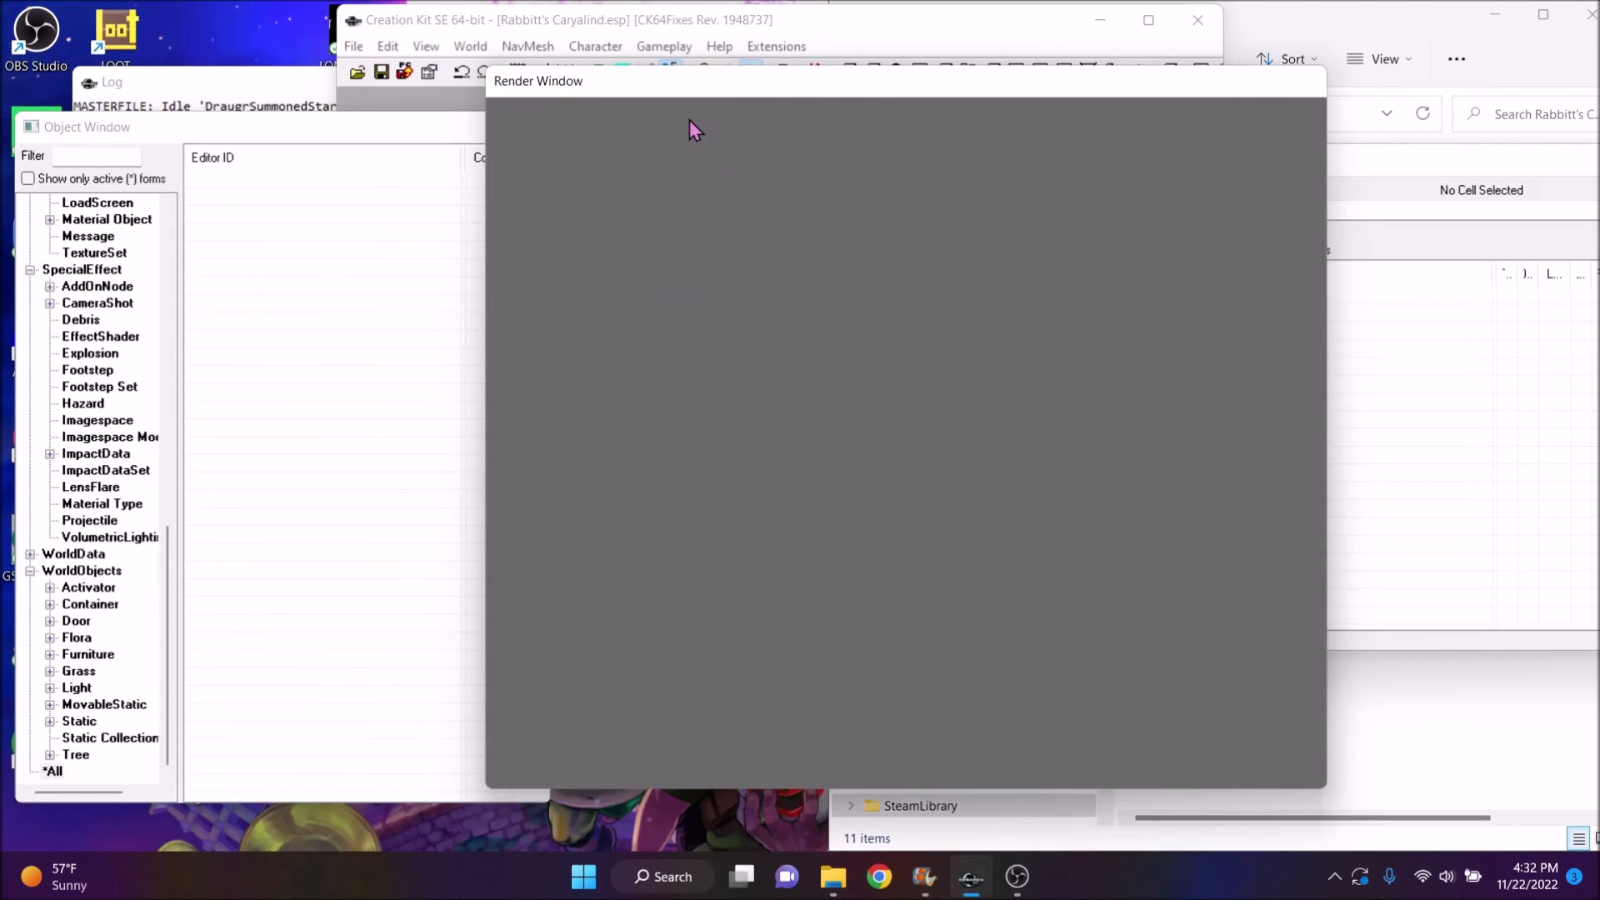
pyautogui.moveTo(578, 90); pyautogui.dragTo(537, 125)
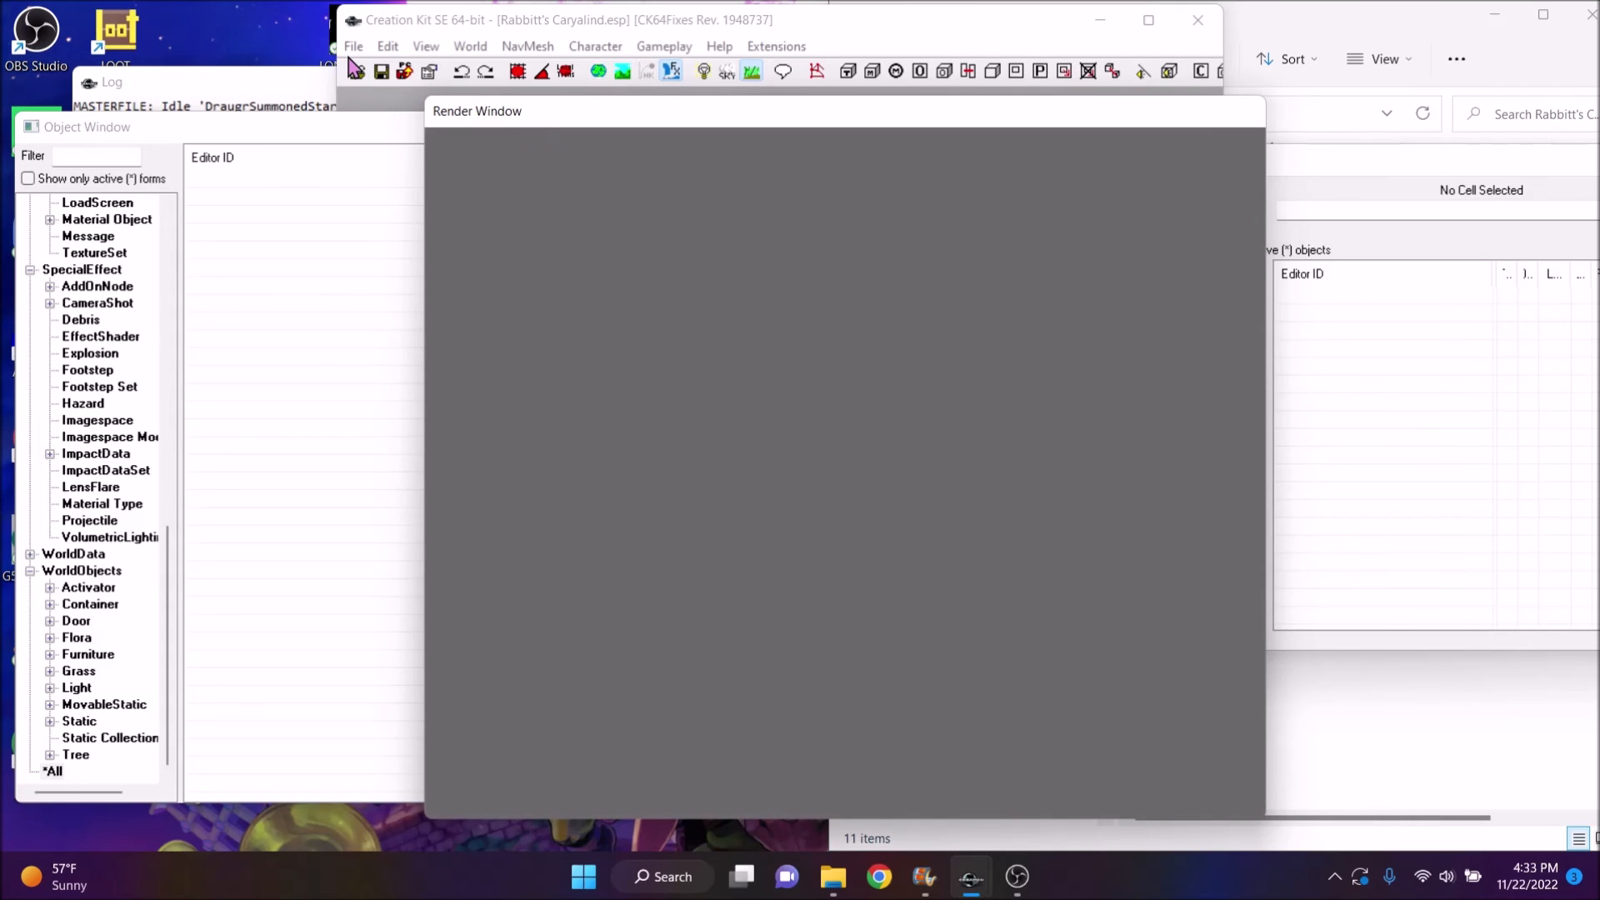
pyautogui.click(353, 47)
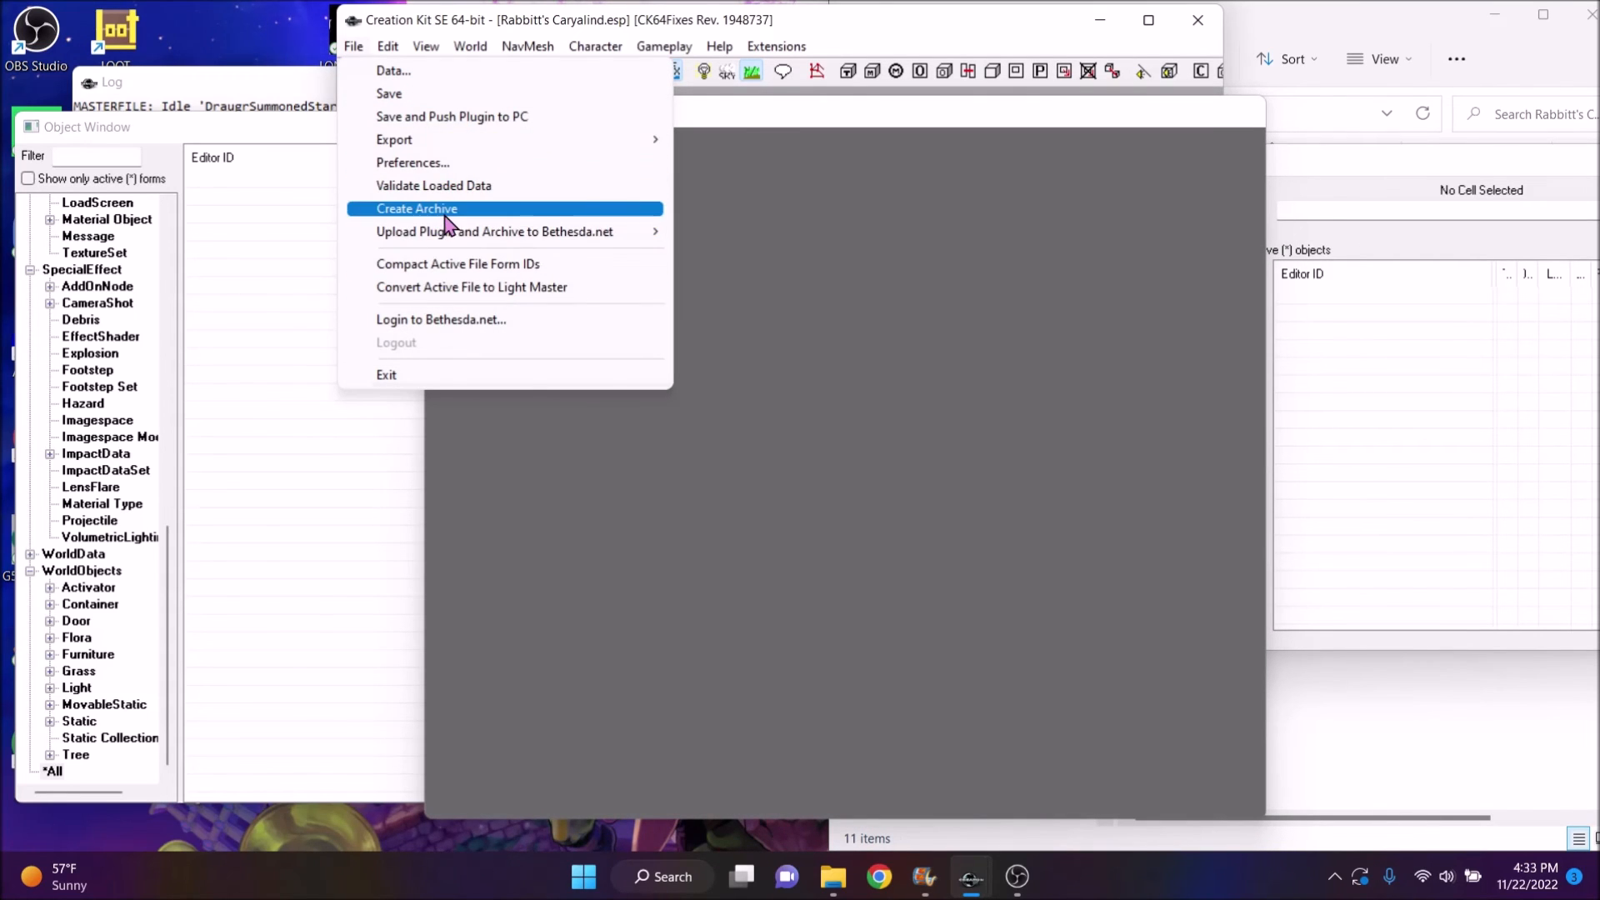
pyautogui.moveTo(500, 49)
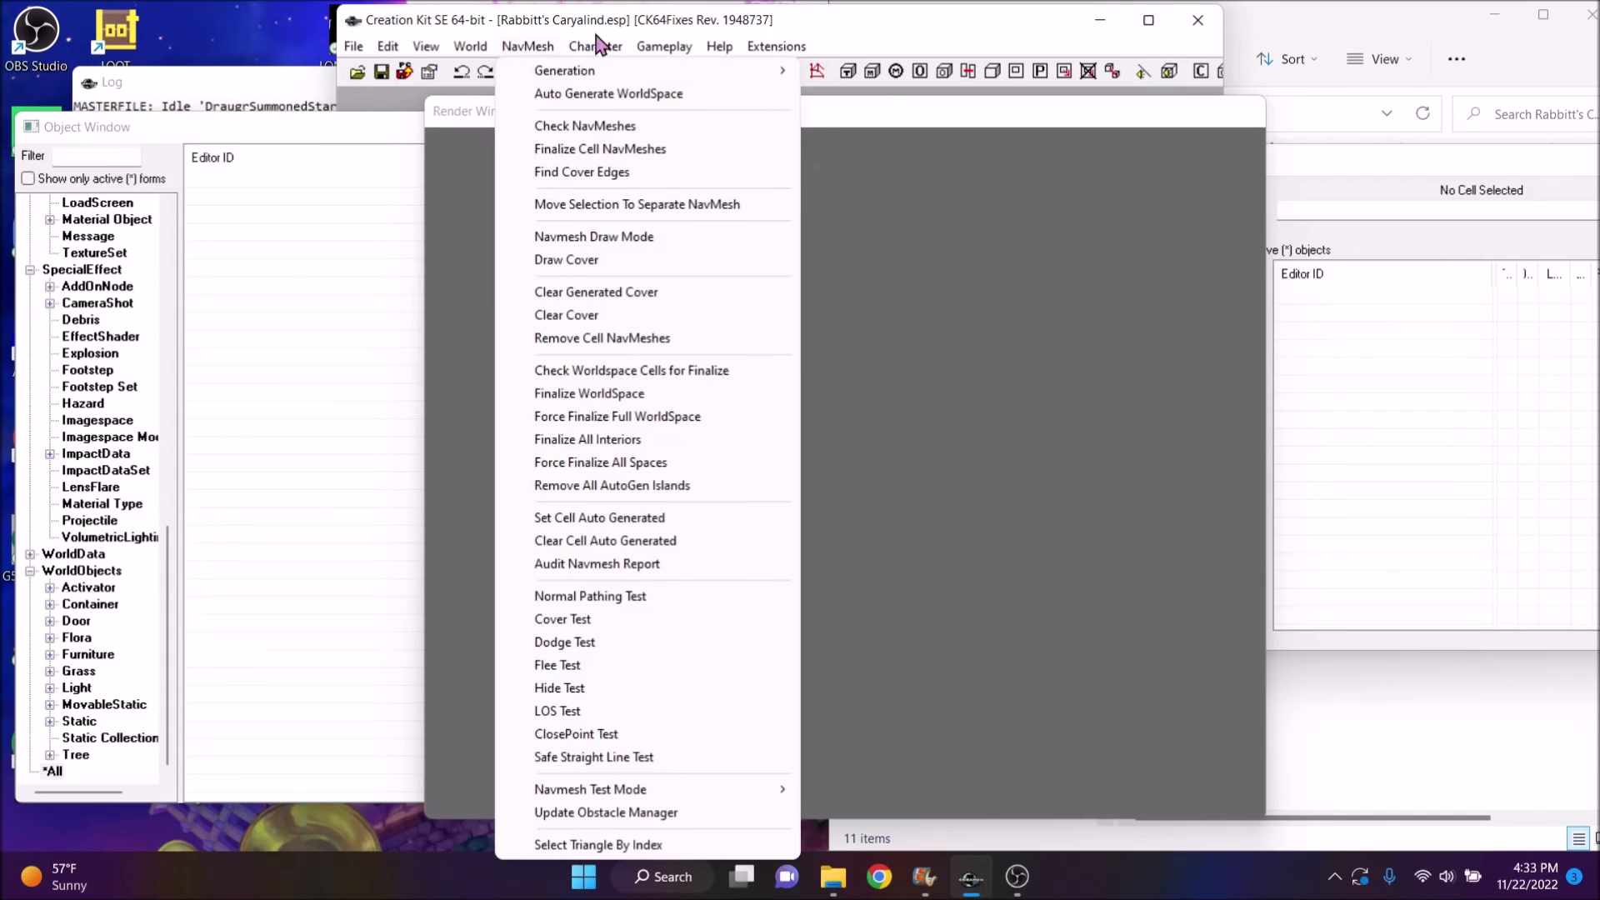
pyautogui.moveTo(353, 46)
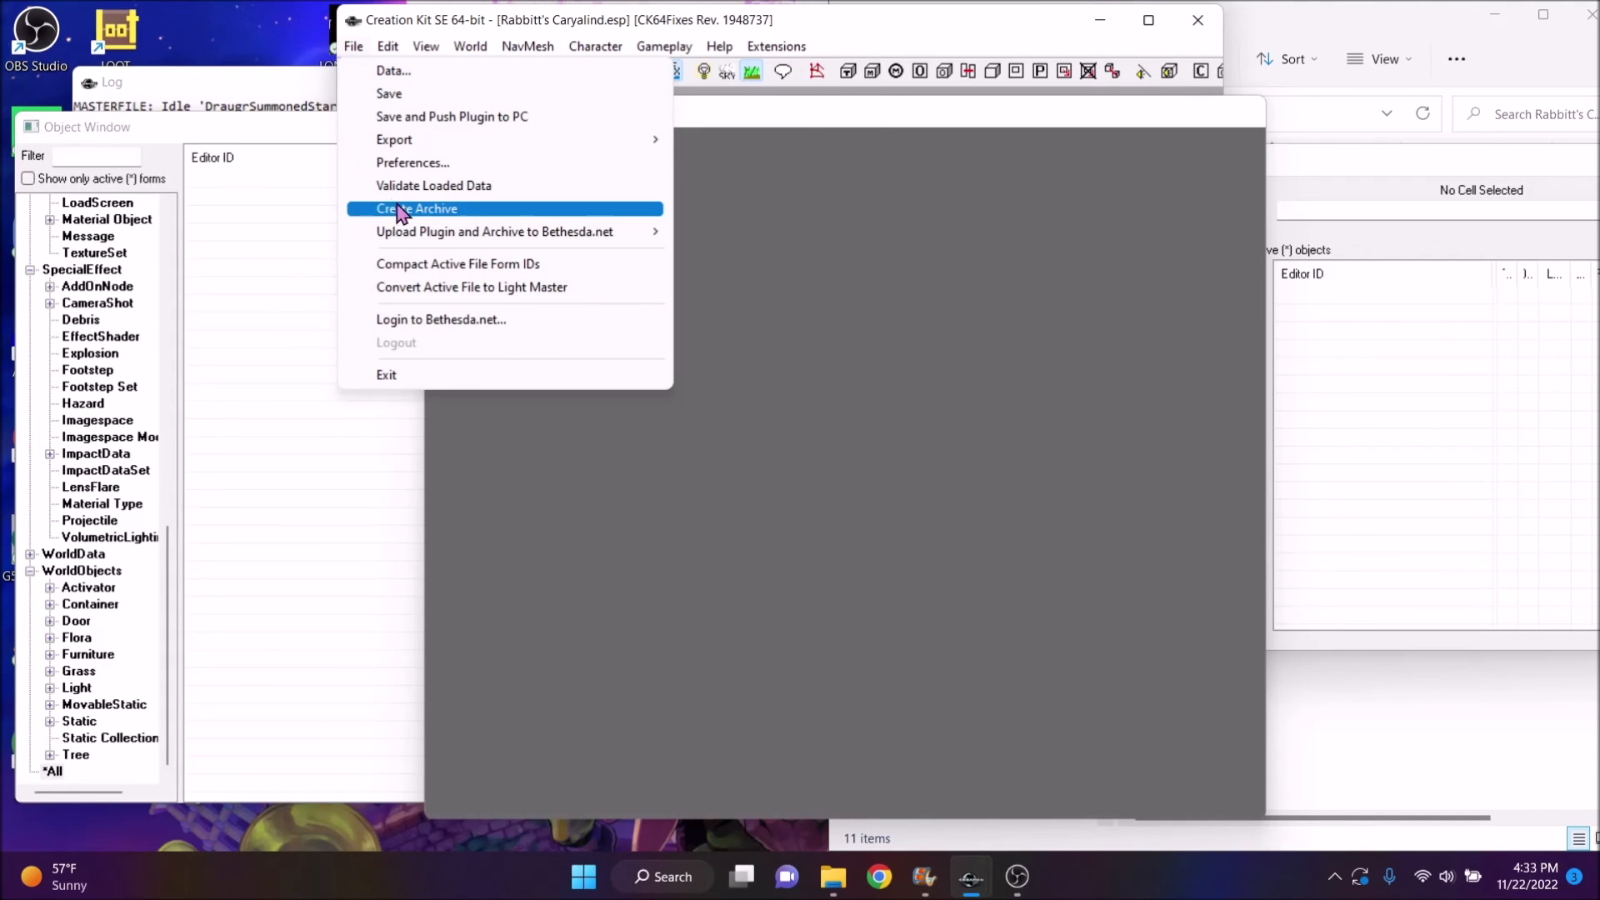
pyautogui.click(424, 209)
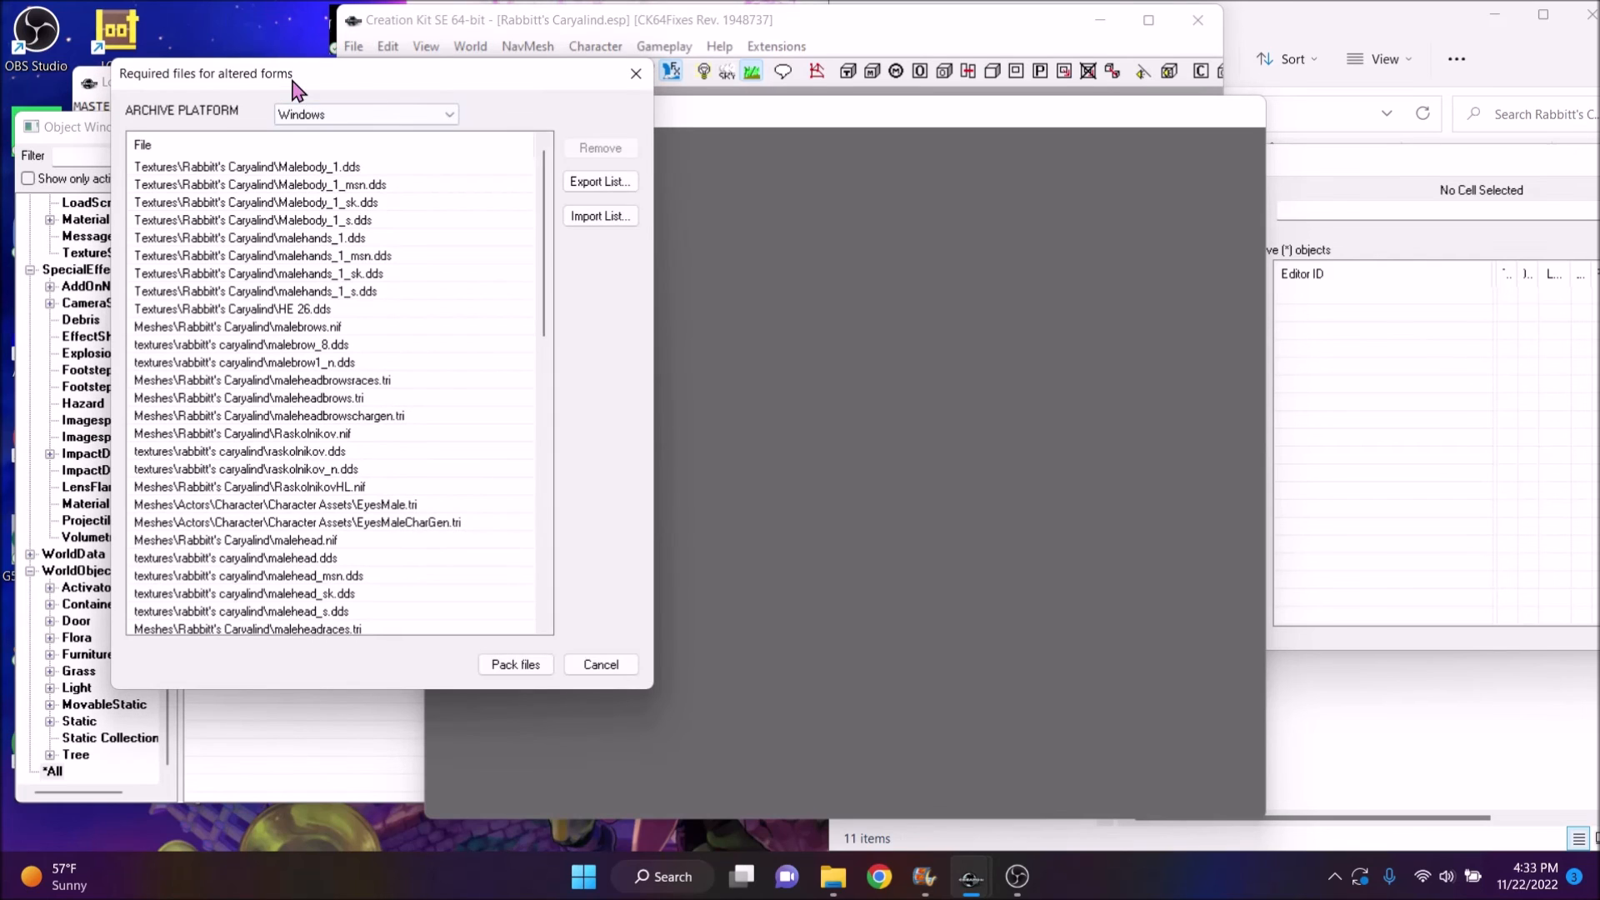
# Look through the required files for the Windows archive and remove every entry from the list
pyautogui.click(233, 167)
pyautogui.scroll(-2, 373, 448)
pyautogui.scroll(-10, 375, 457)
pyautogui.scroll(14, 379, 550)
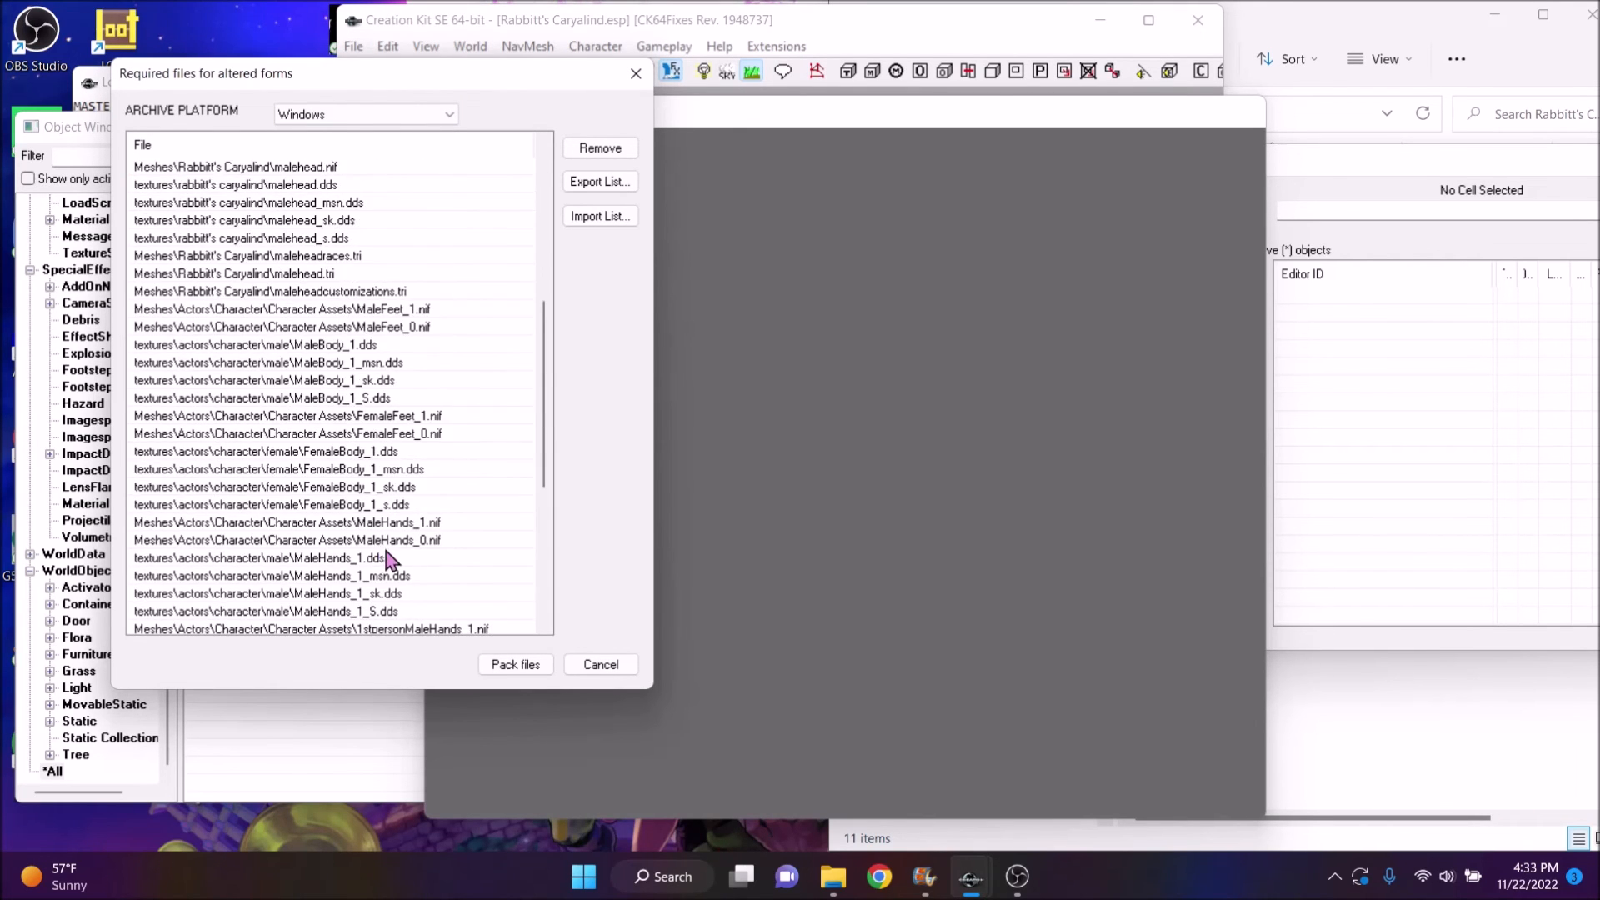
pyautogui.scroll(-7, 360, 481)
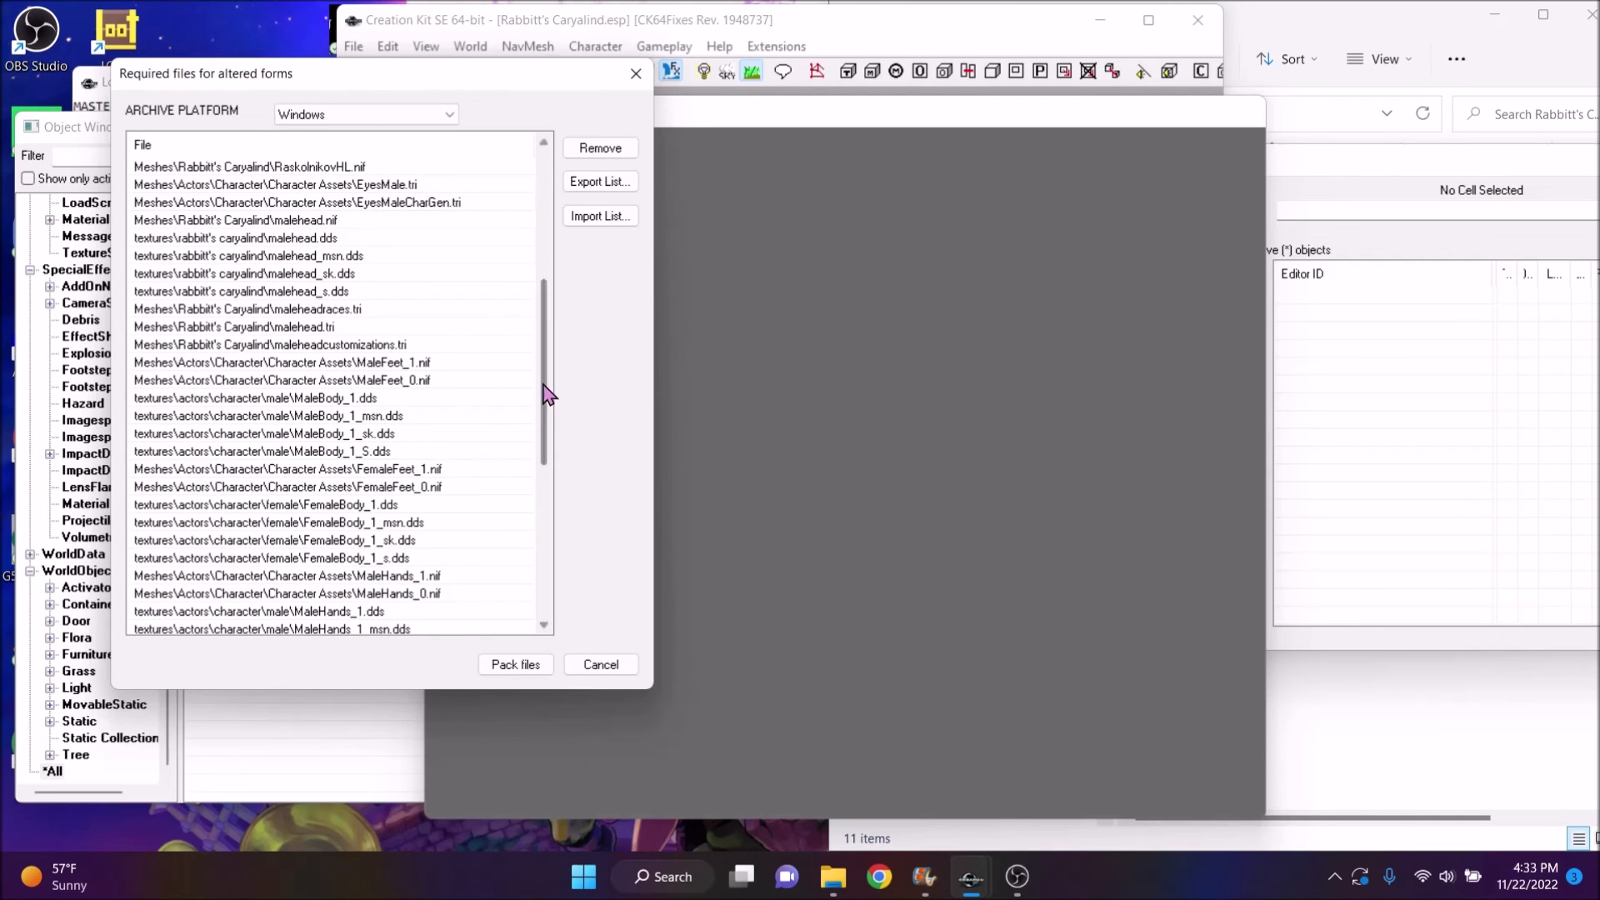
pyautogui.moveTo(544, 367); pyautogui.dragTo(561, 655)
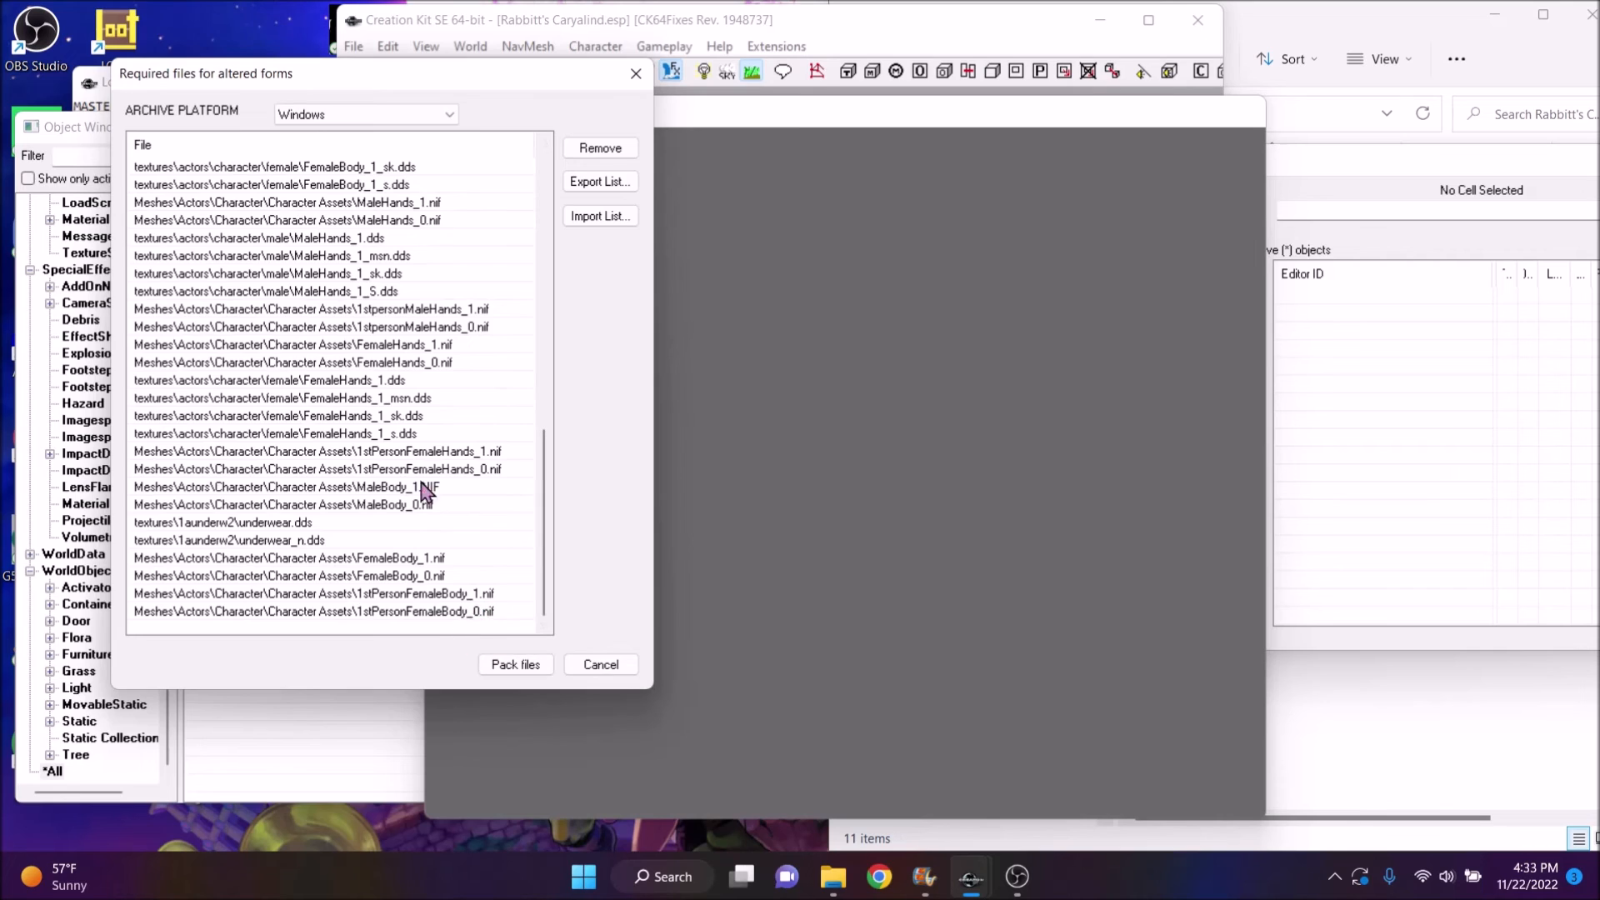
pyautogui.scroll(15, 306, 560)
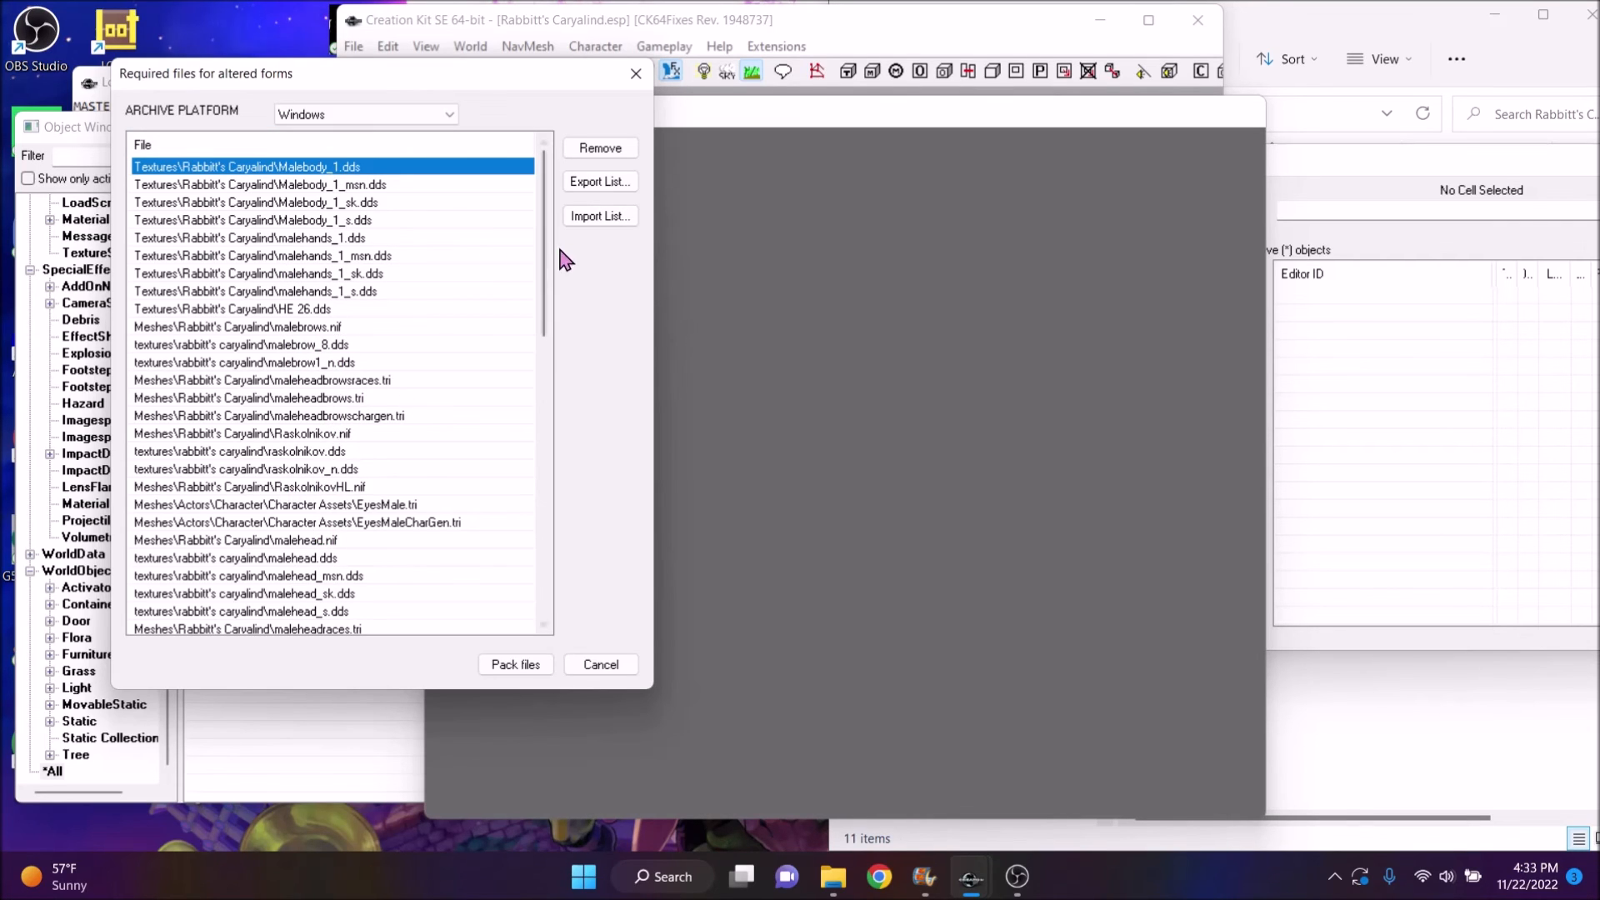
pyautogui.scroll(-15, 417, 458)
pyautogui.keyDown('shift'); pyautogui.click(361, 615); pyautogui.keyUp('shift')
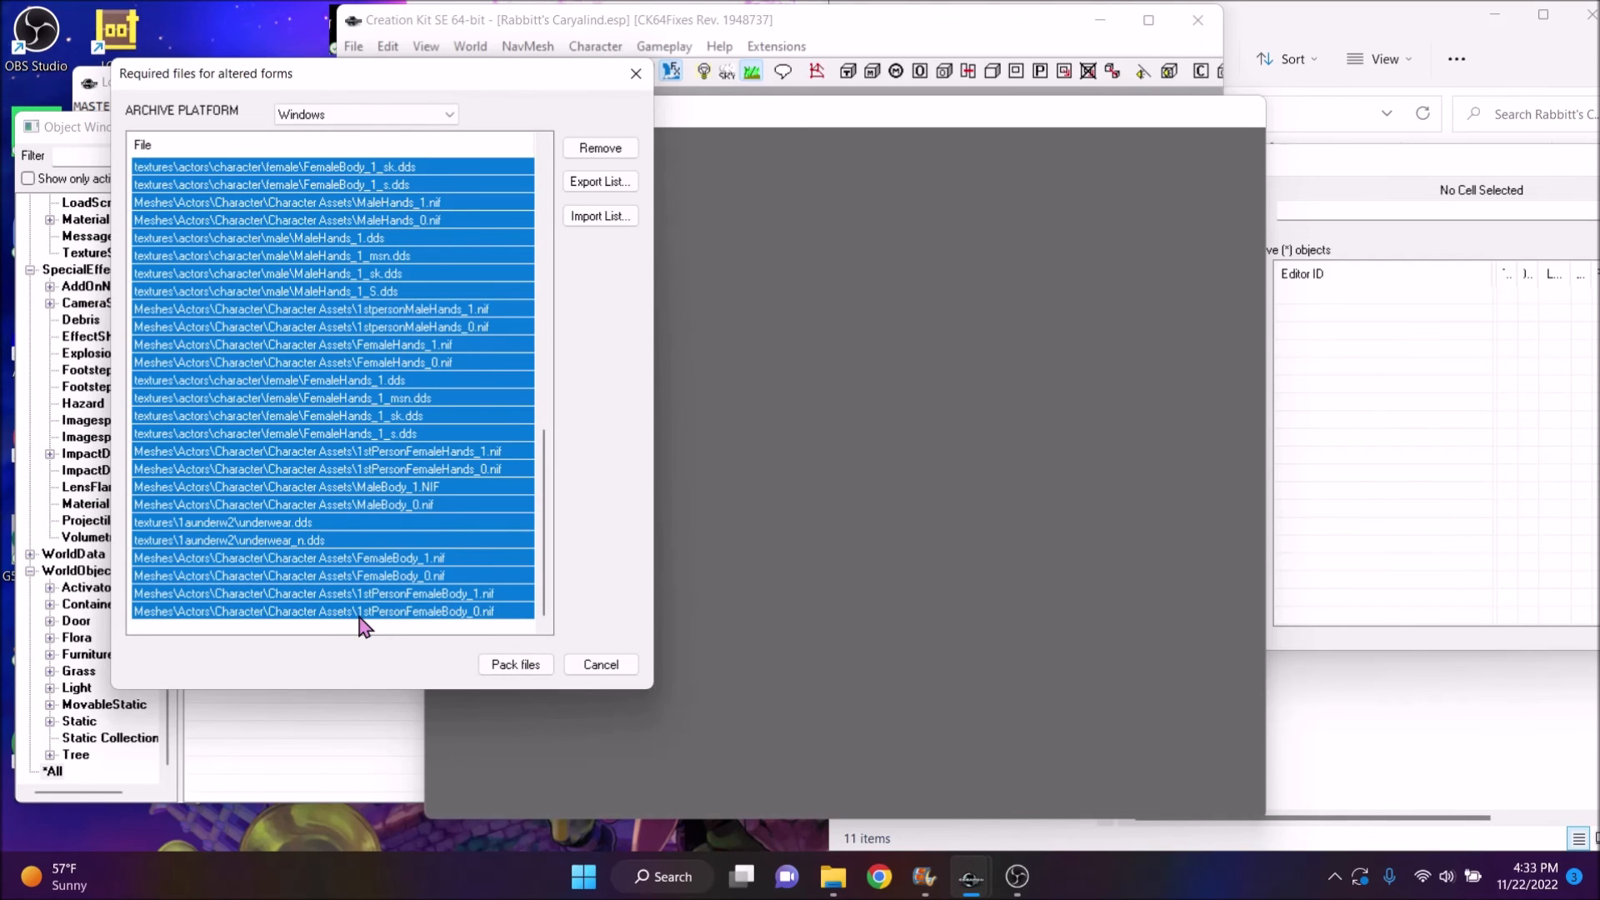
pyautogui.scroll(4, 425, 433)
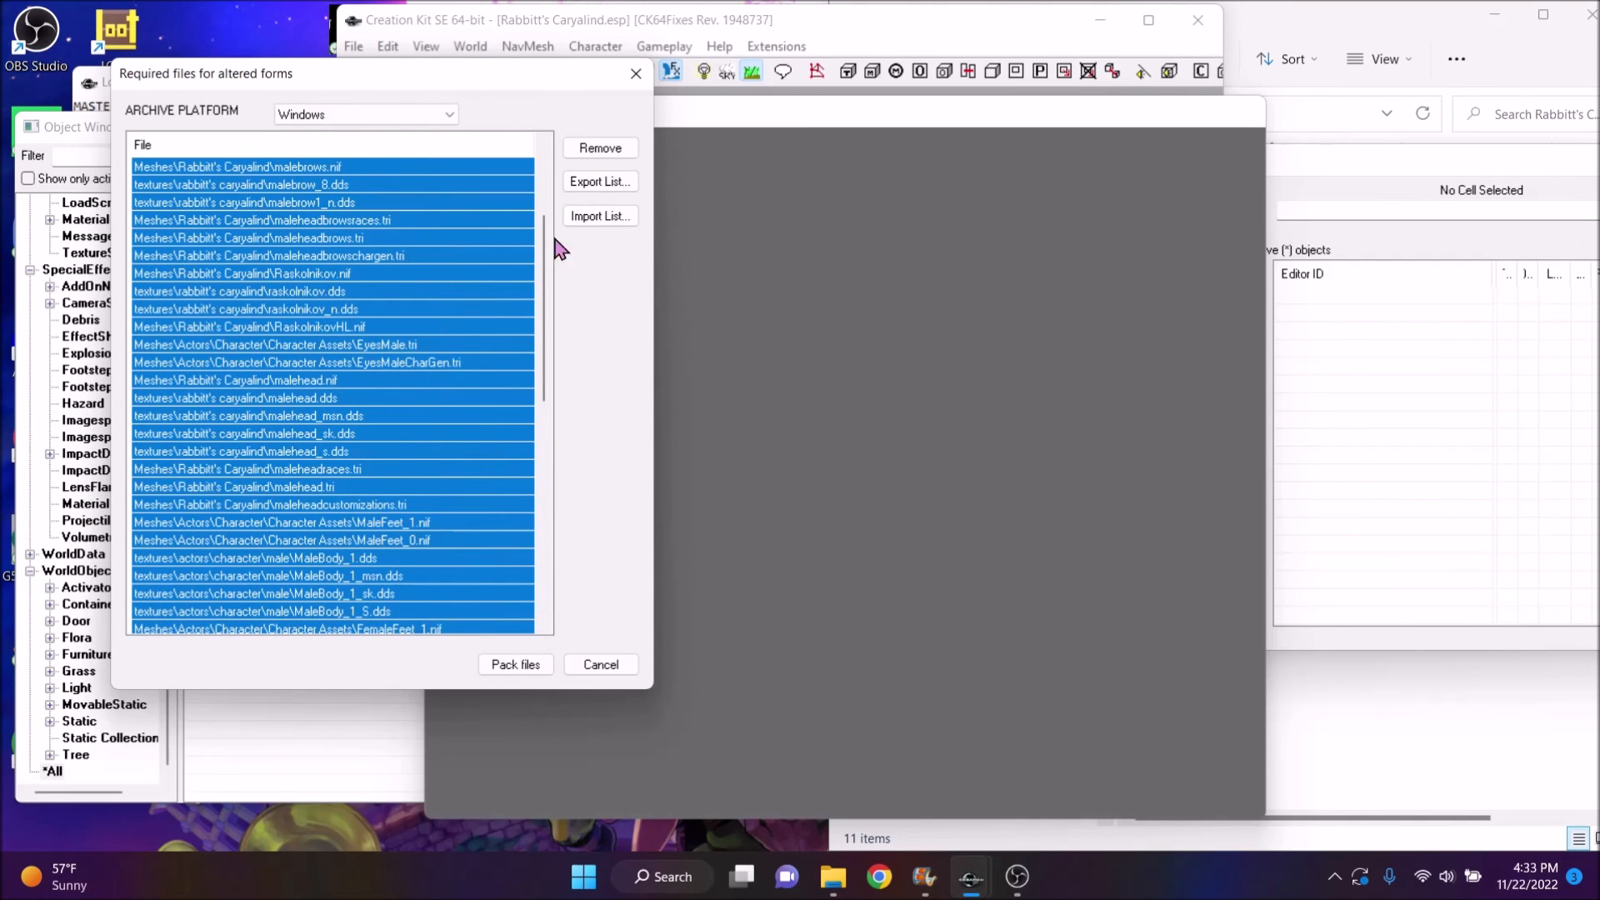
pyautogui.click(600, 147)
# Add all files from the Rabbitt's Caryalind folders under Data\meshes and Data\textures to the archive file list
pyautogui.click(1357, 33)
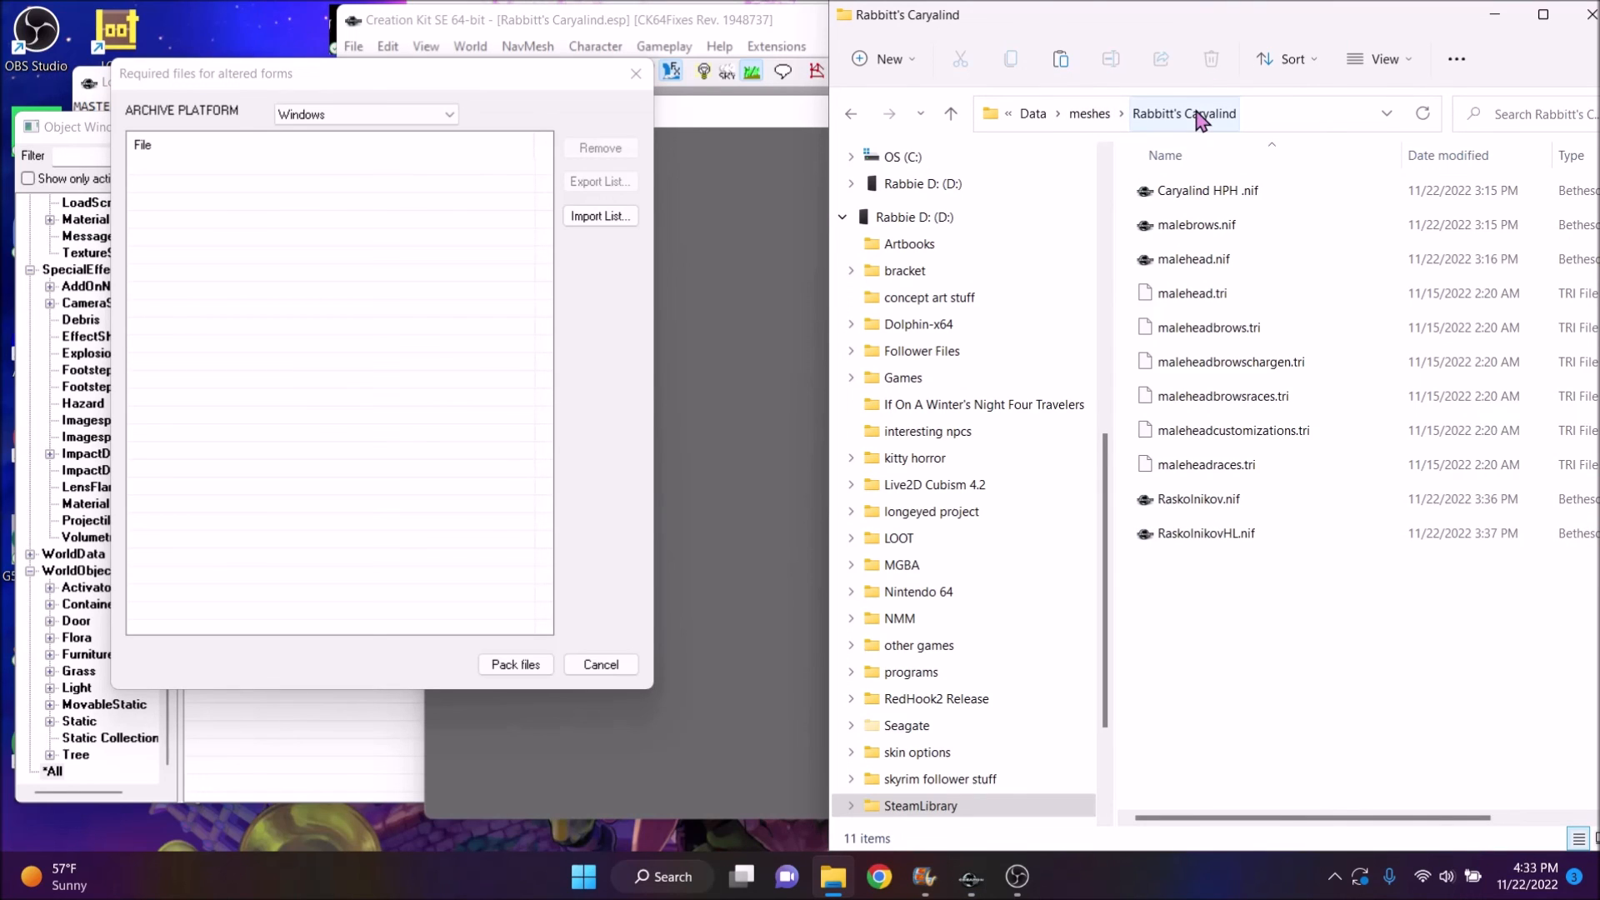
pyautogui.moveTo(1236, 681); pyautogui.dragTo(385, 412)
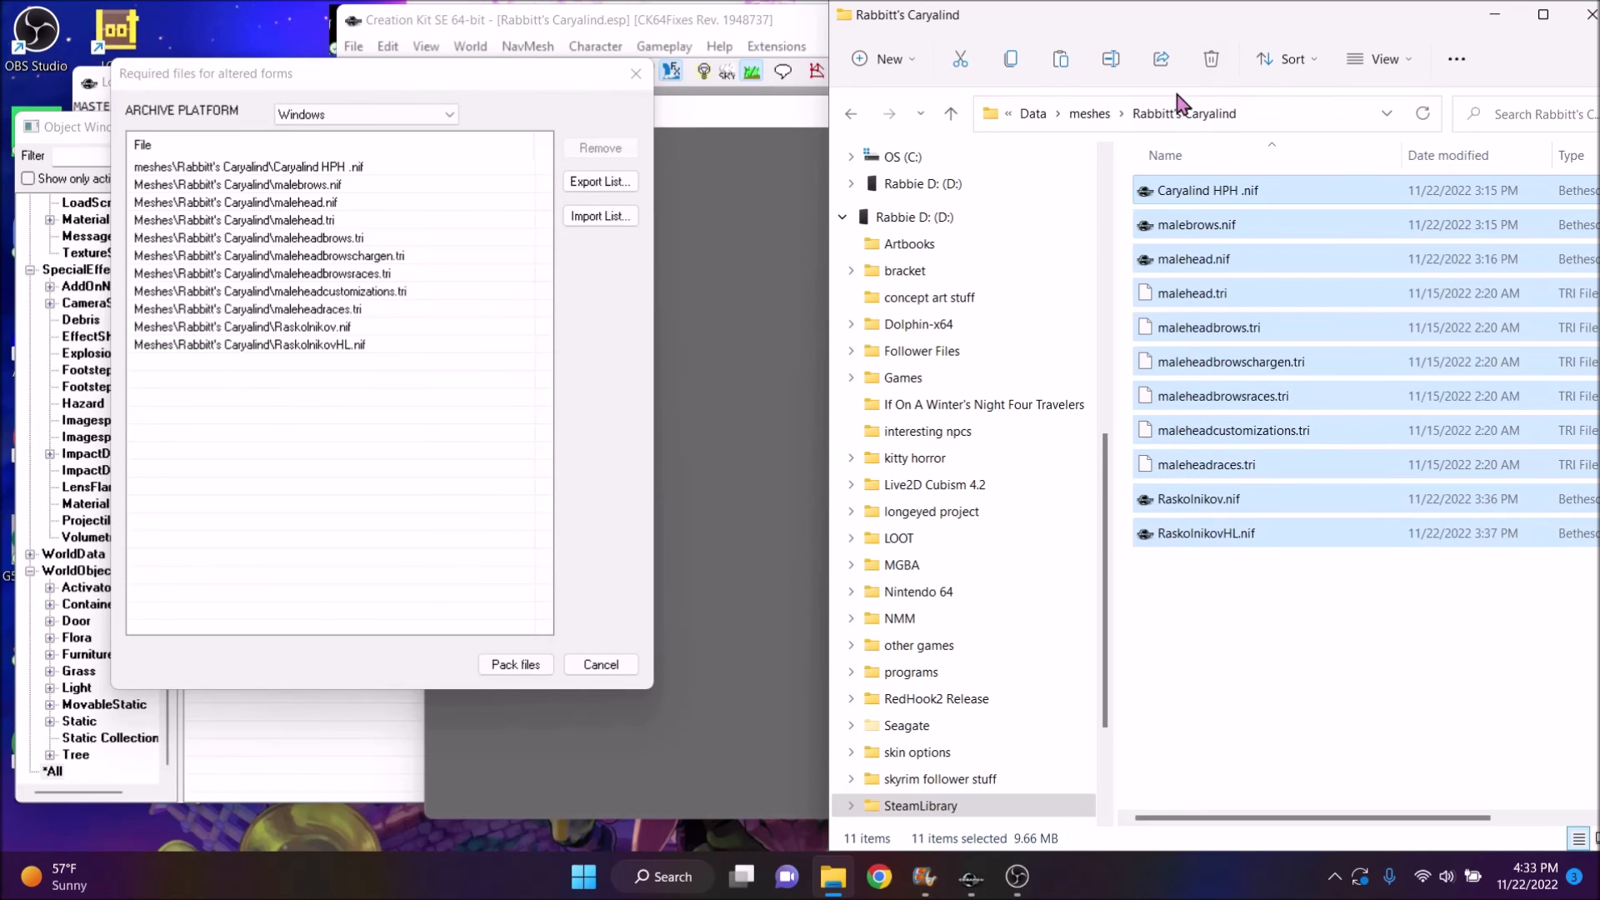
pyautogui.click(1033, 114)
pyautogui.scroll(-3, 1220, 620)
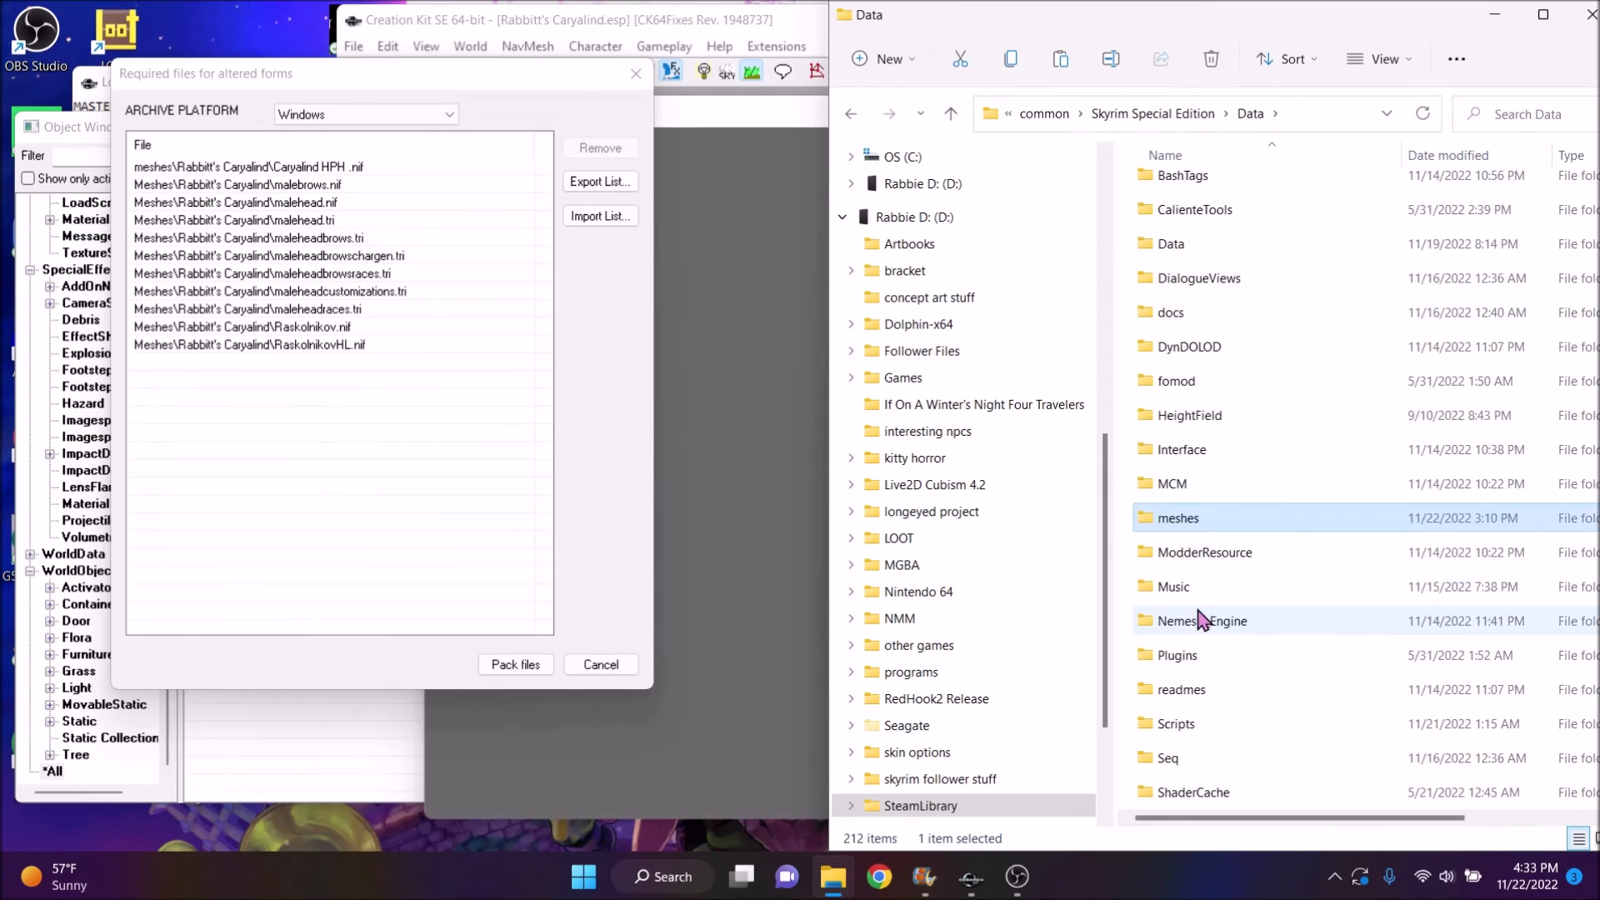
pyautogui.scroll(-1, 1219, 640)
pyautogui.doubleClick(1190, 693)
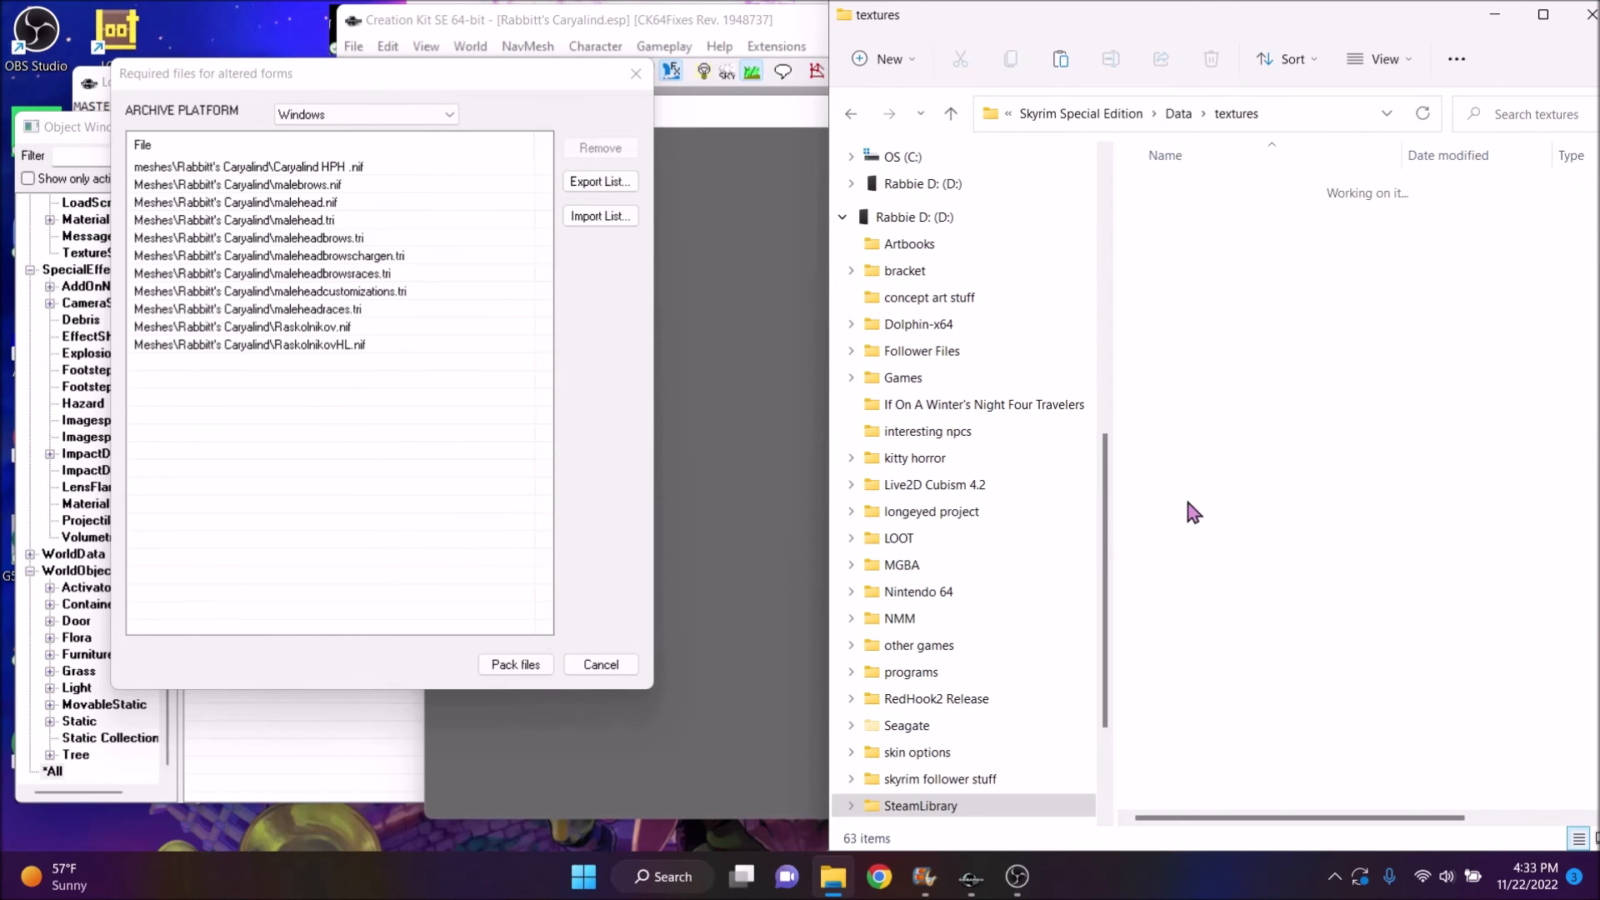
pyautogui.scroll(-12, 1209, 550)
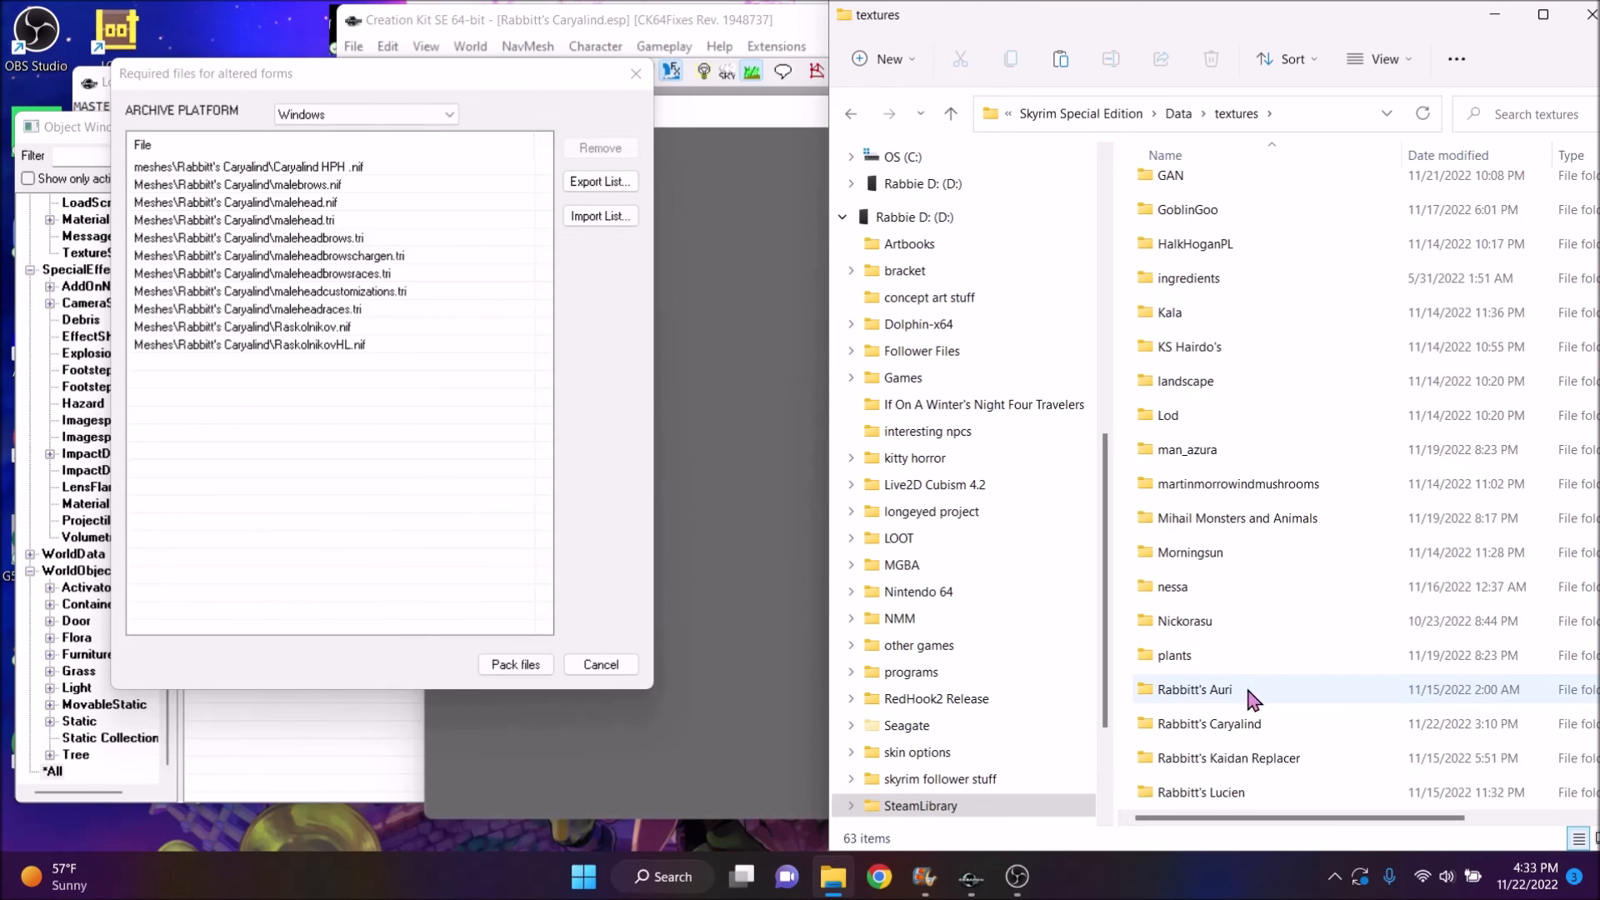
pyautogui.doubleClick(1209, 518)
pyautogui.hotkey('ctrl', 'a')
pyautogui.moveTo(1210, 518); pyautogui.dragTo(367, 531)
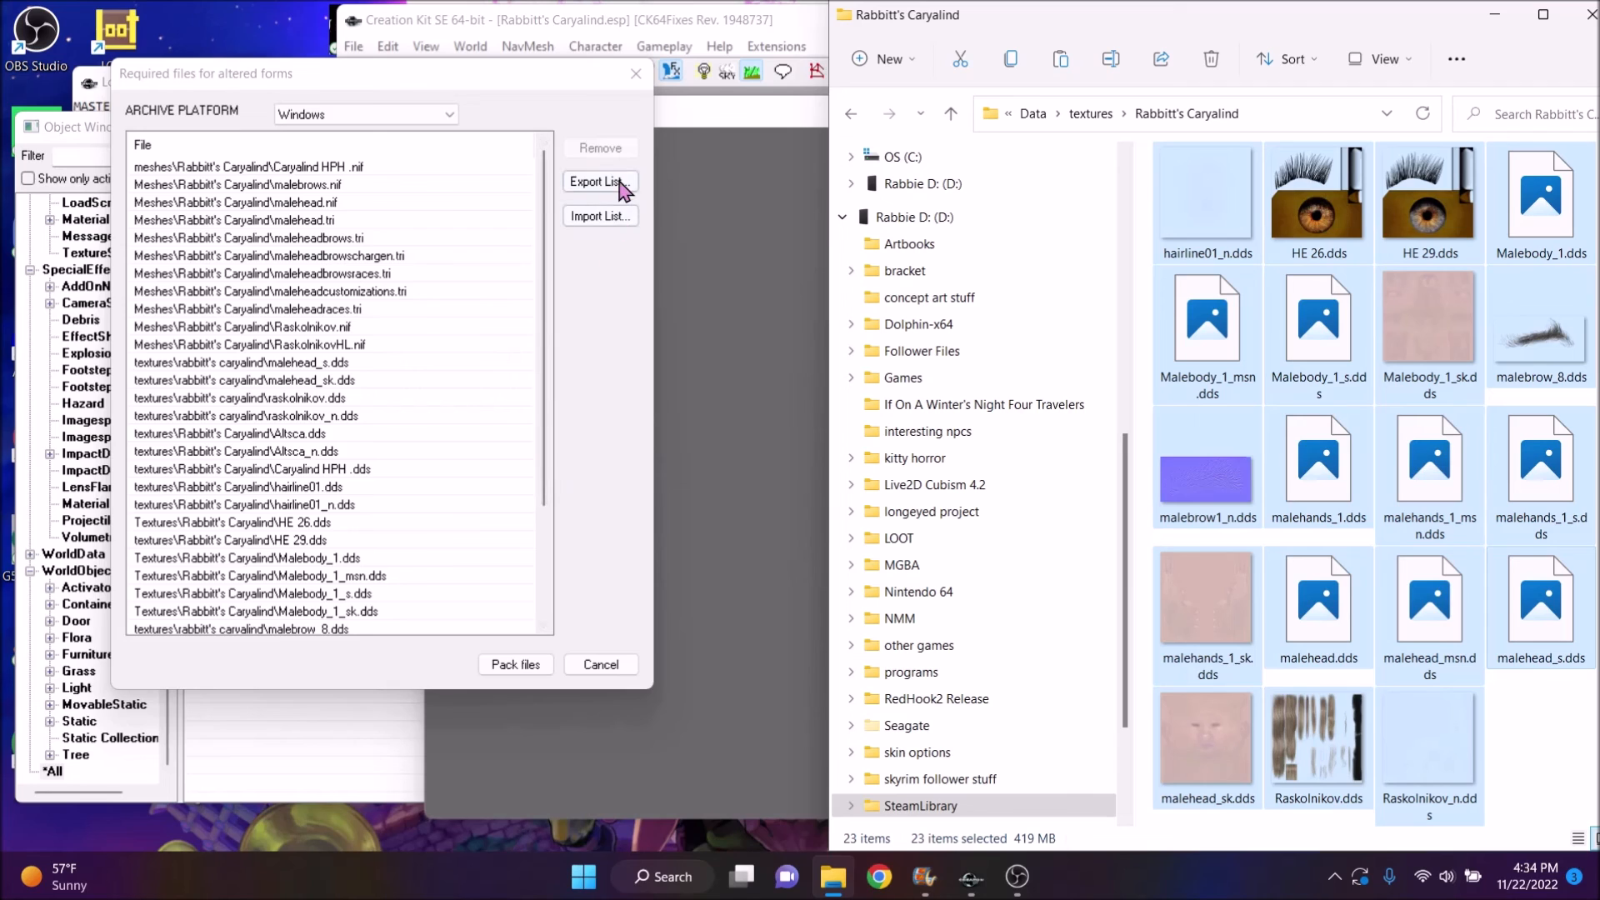
# Export the archive file list to the Data folder as Rabbitt's Caryalind
pyautogui.click(596, 185)
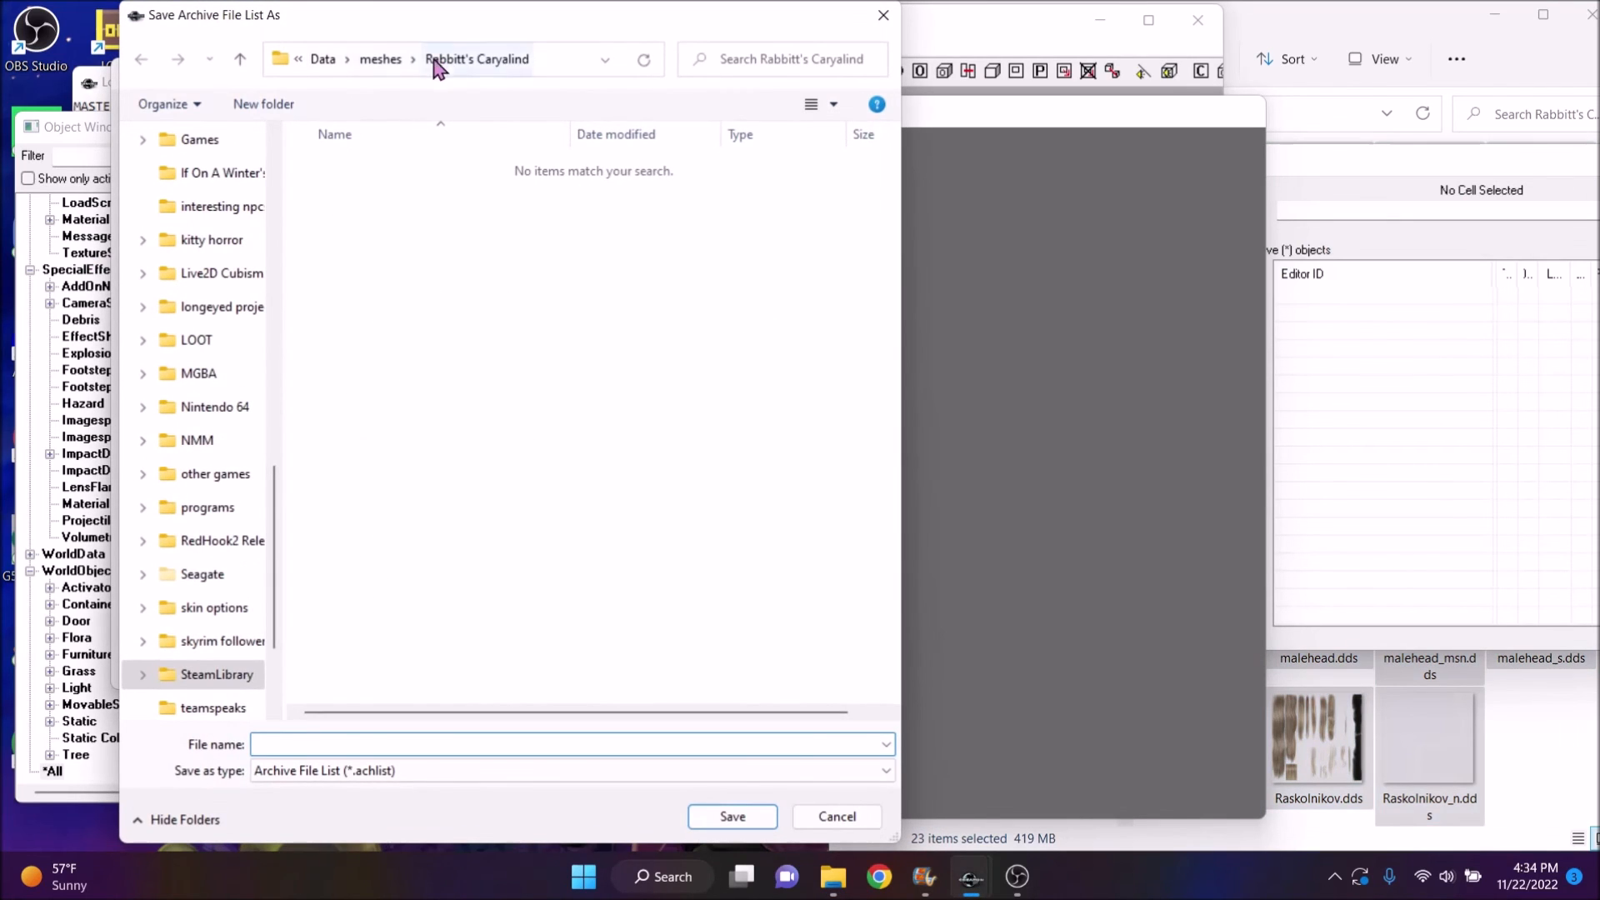
pyautogui.click(329, 59)
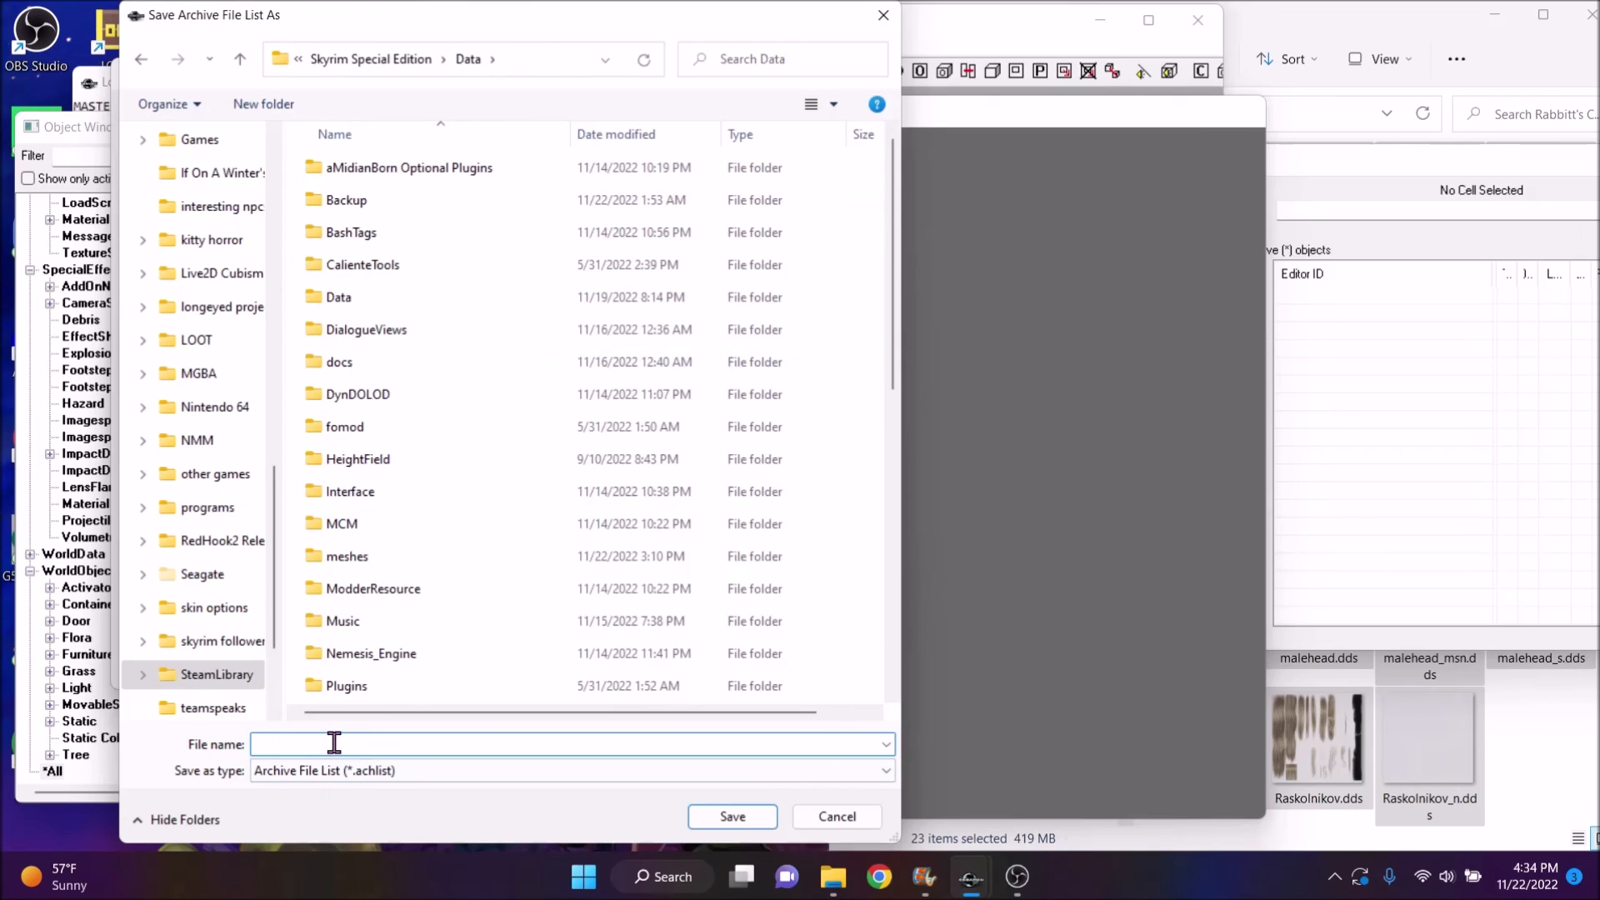
pyautogui.write('Rabb')
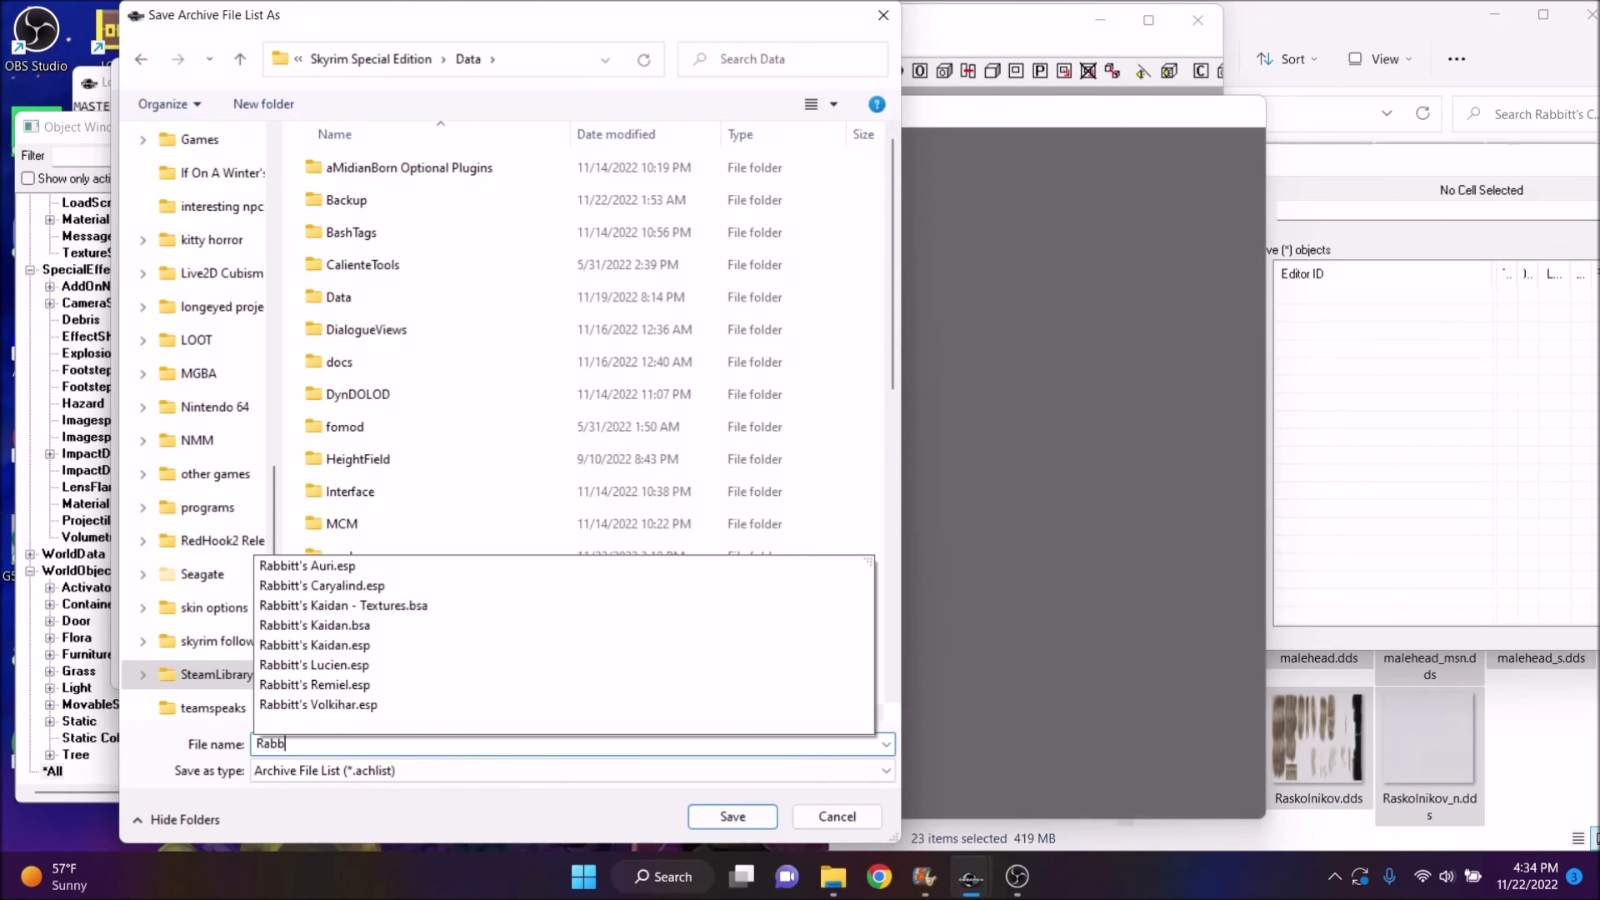
pyautogui.write("itt's Caryalind")
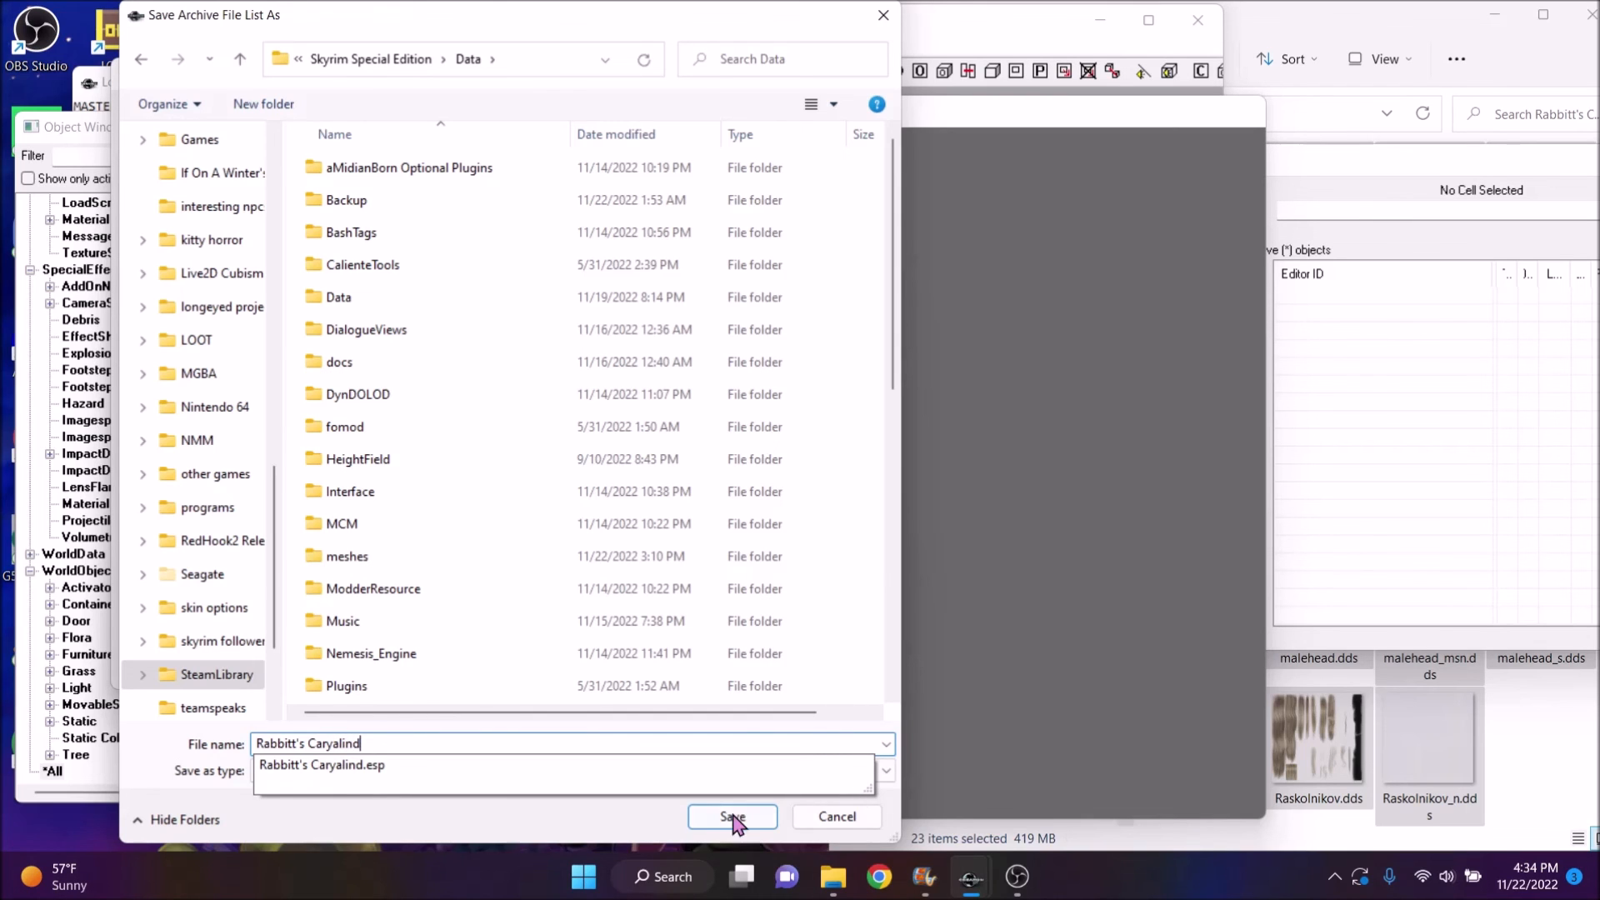
pyautogui.click(732, 816)
# Pack the listed files, saving the main archive in the Data folder as Rabbitt's Caryalind in BSA format
pyautogui.click(510, 664)
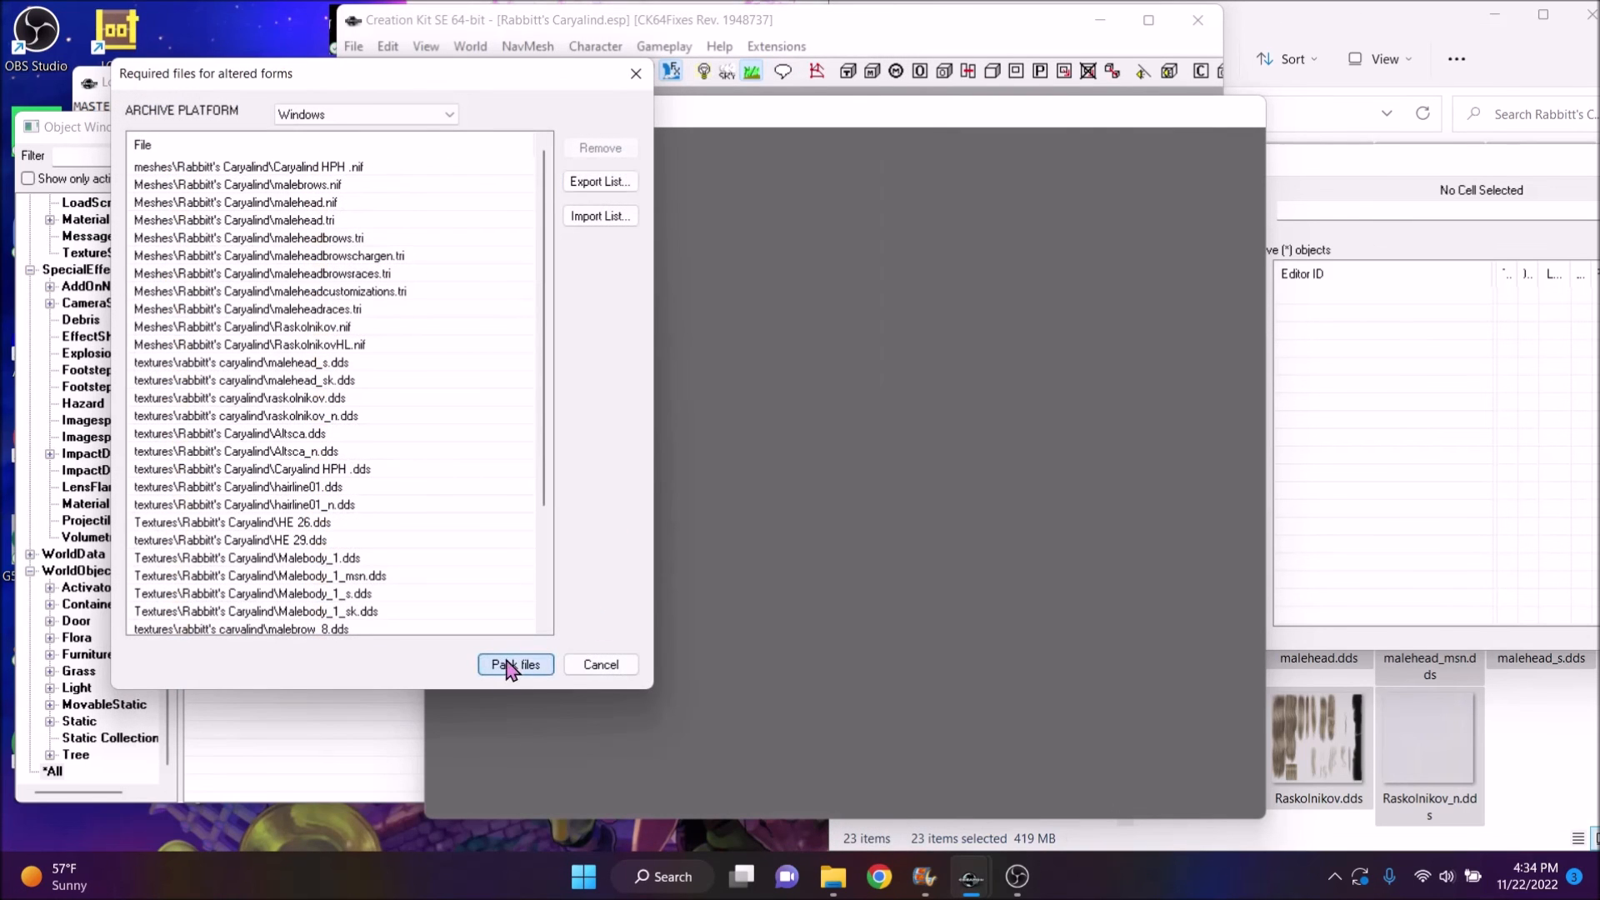
pyautogui.write('Cary')
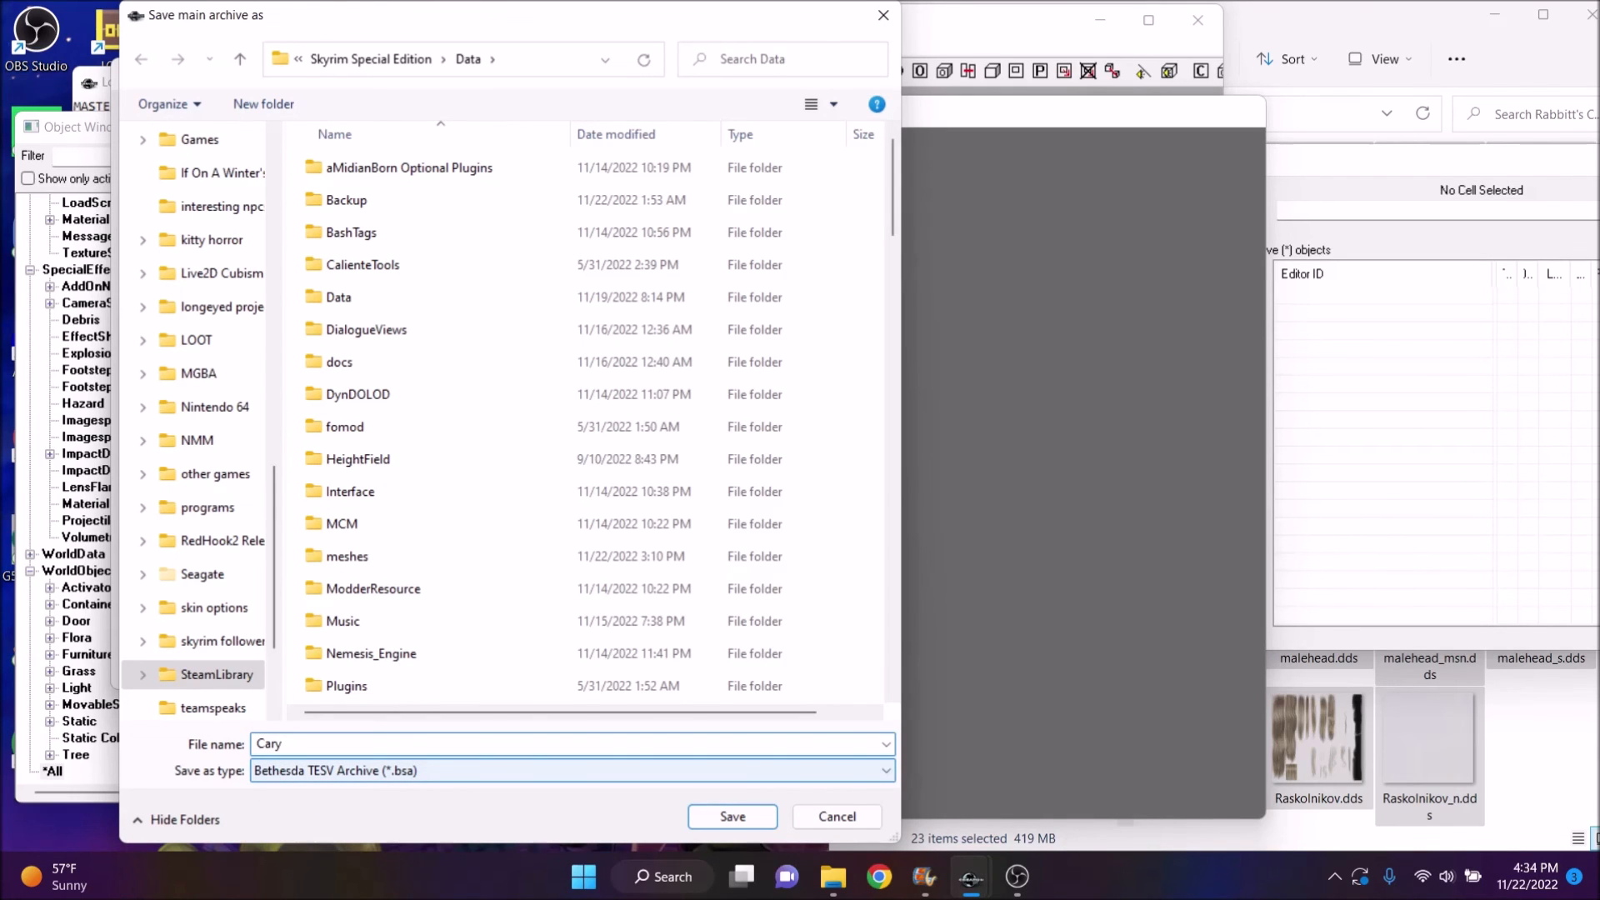
pyautogui.press('BackSpace')
pyautogui.press('BackSpace')
pyautogui.press('BackSpace')
pyautogui.write('R')
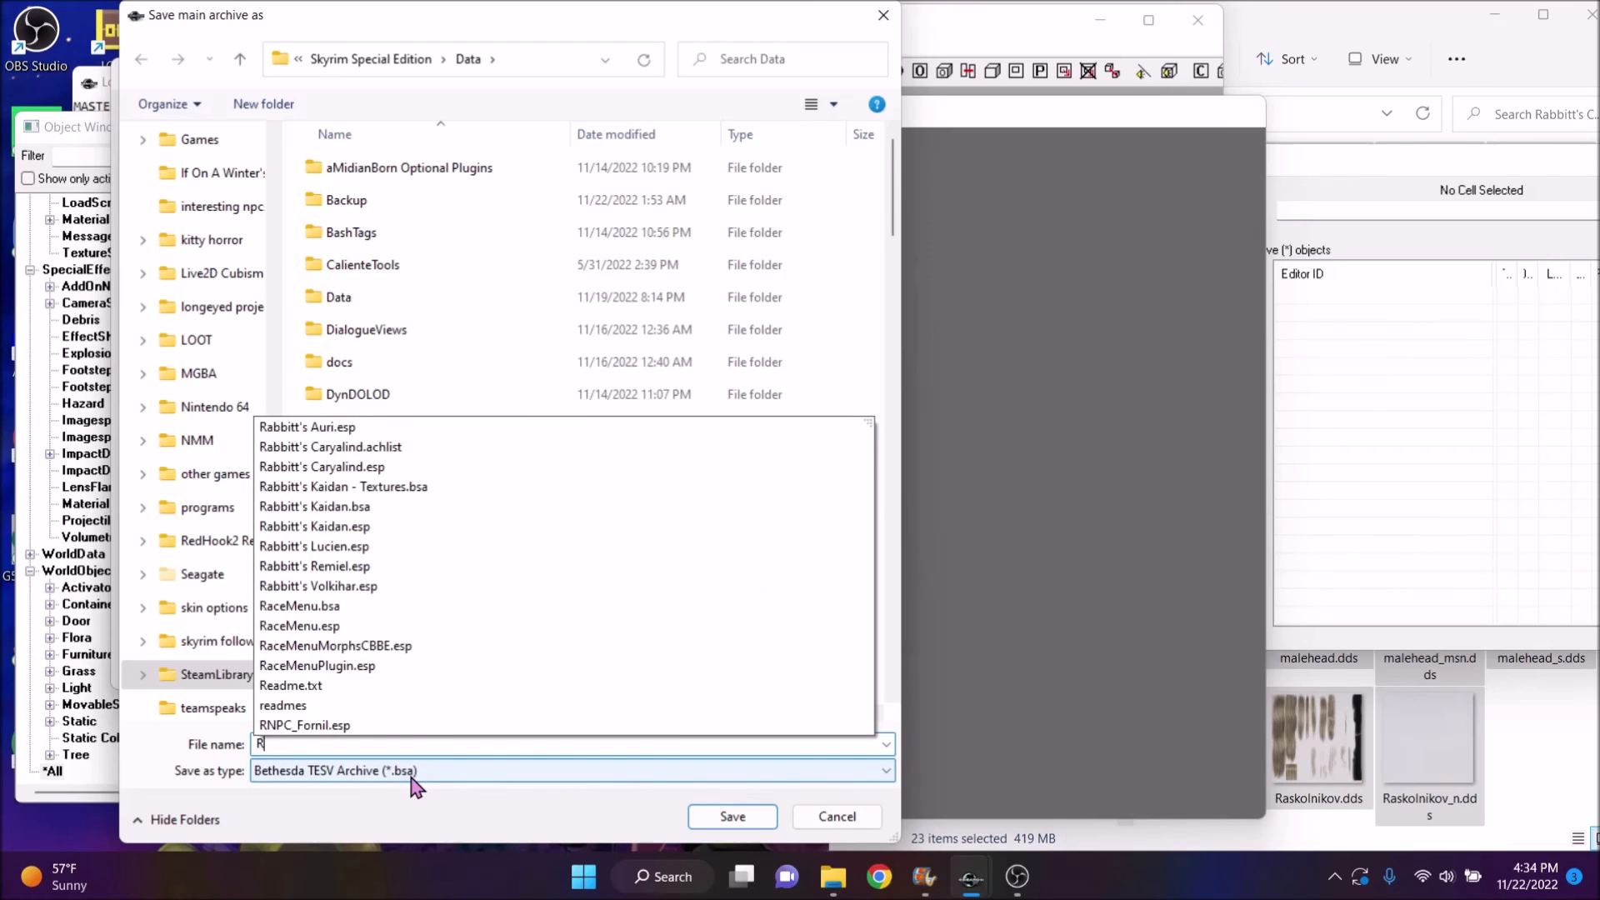
pyautogui.write("abbitt's ")
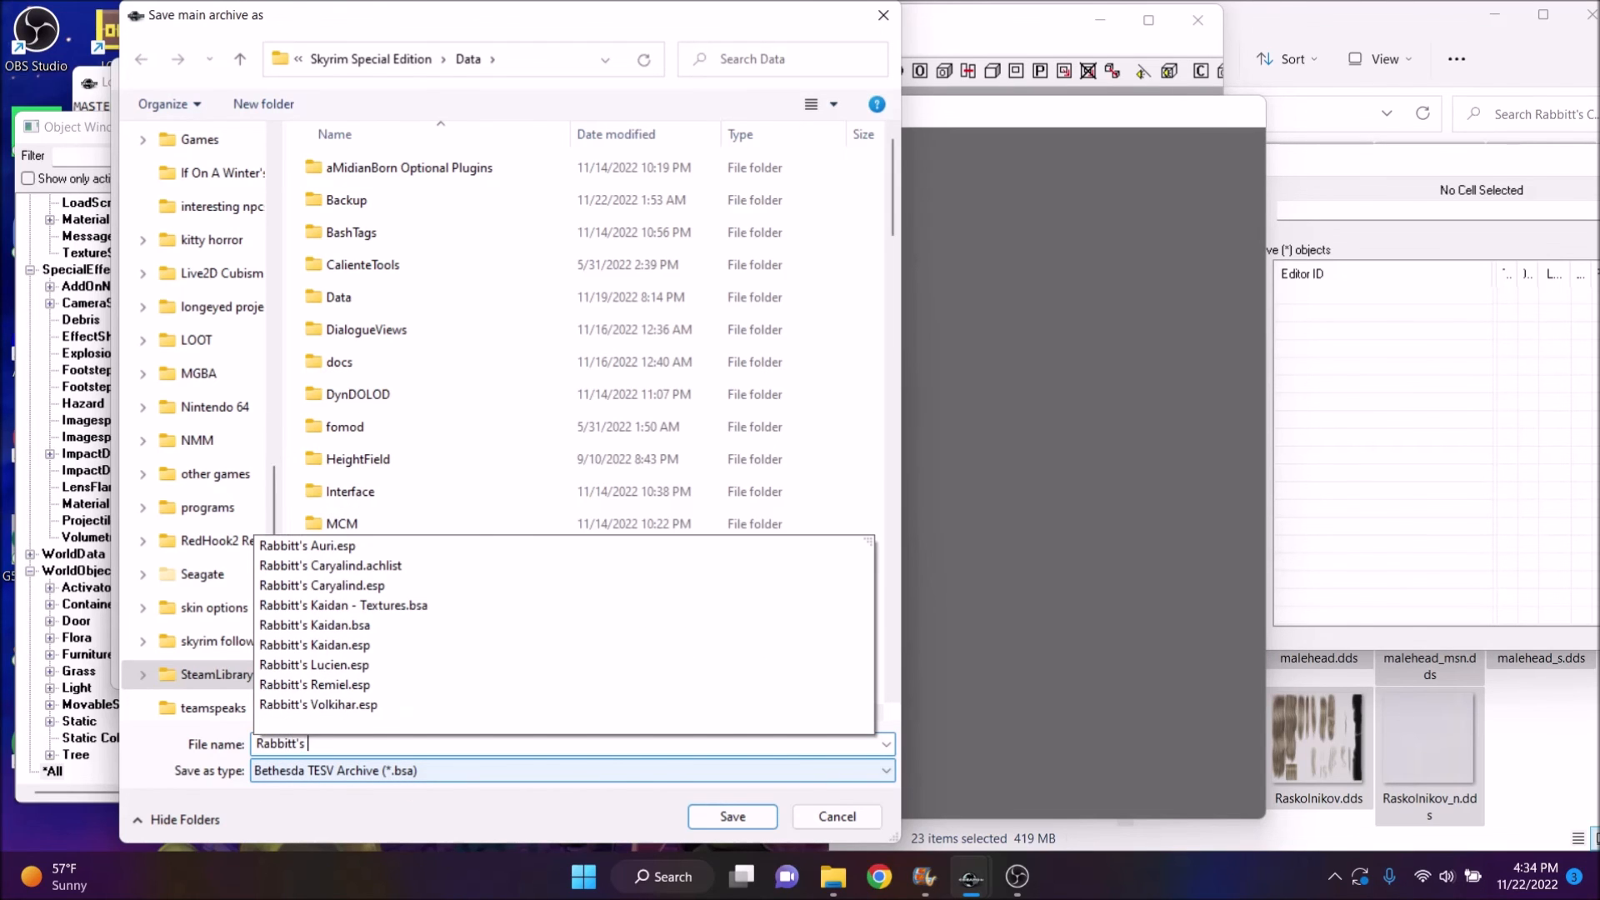
pyautogui.write('Caryalind')
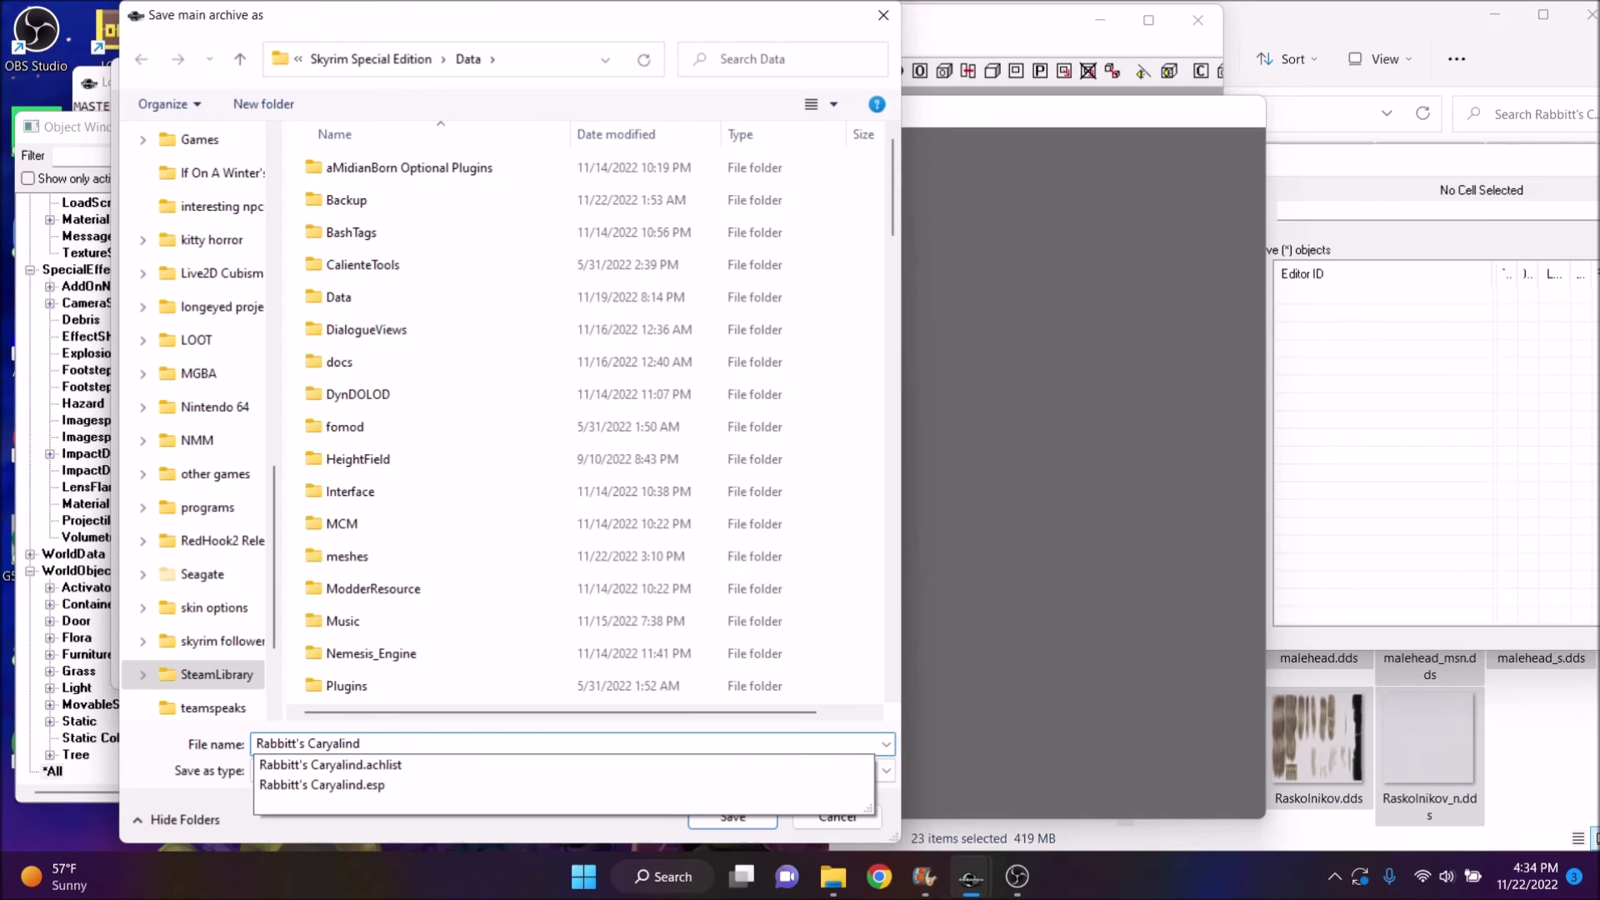
pyautogui.press('Return')
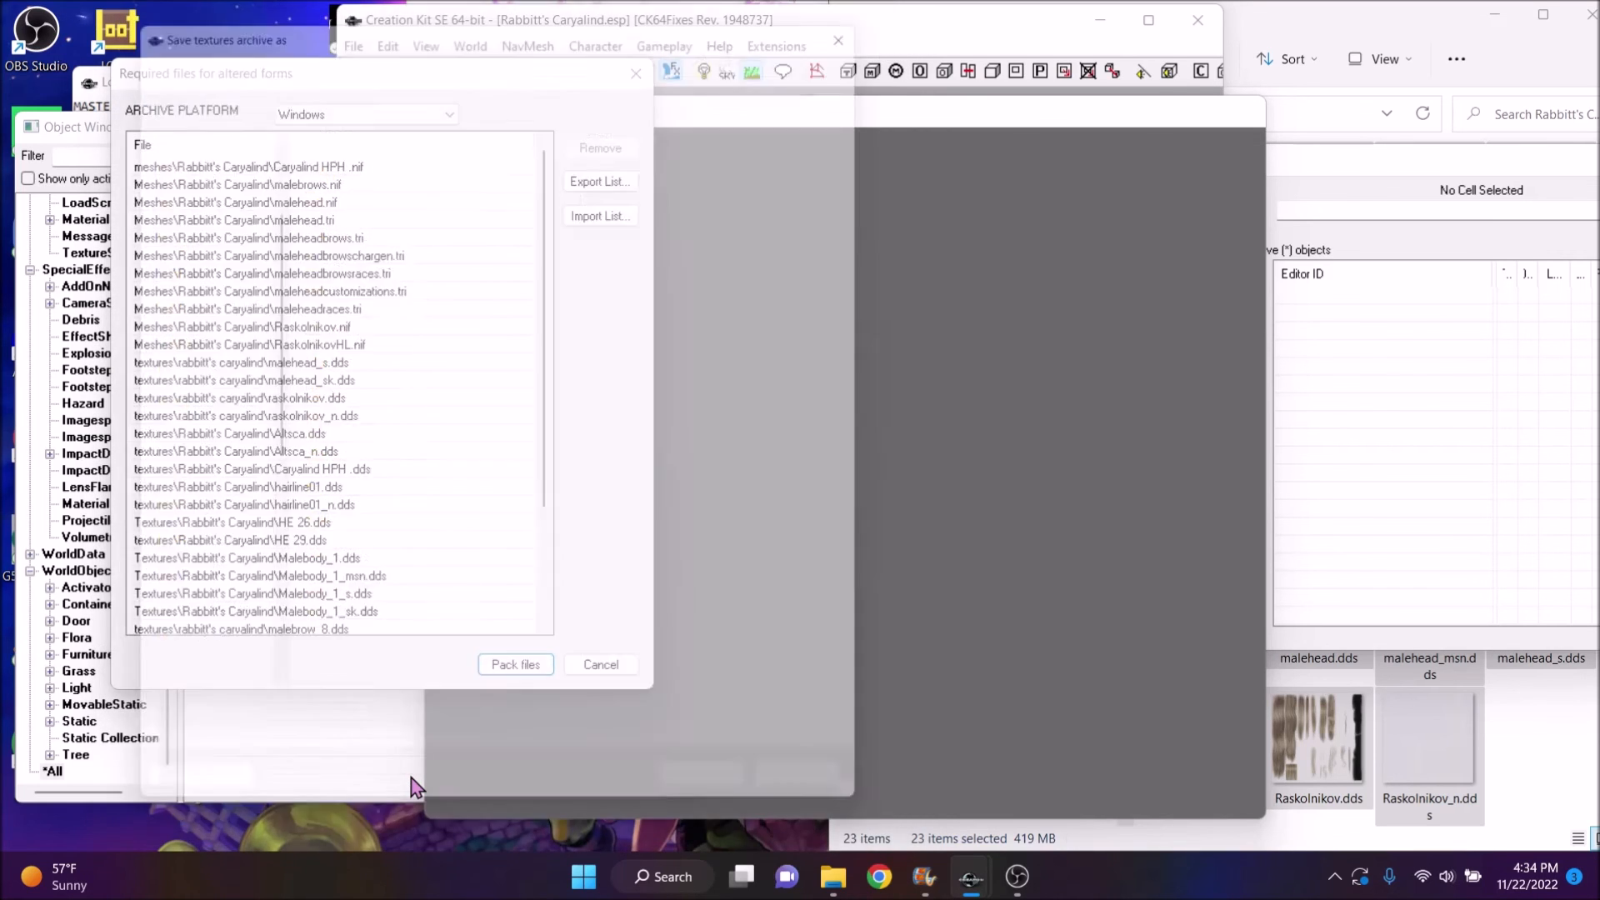
# Save the textures archive in the Data folder as Rabbitt's Caryalind - Textures
pyautogui.write('R')
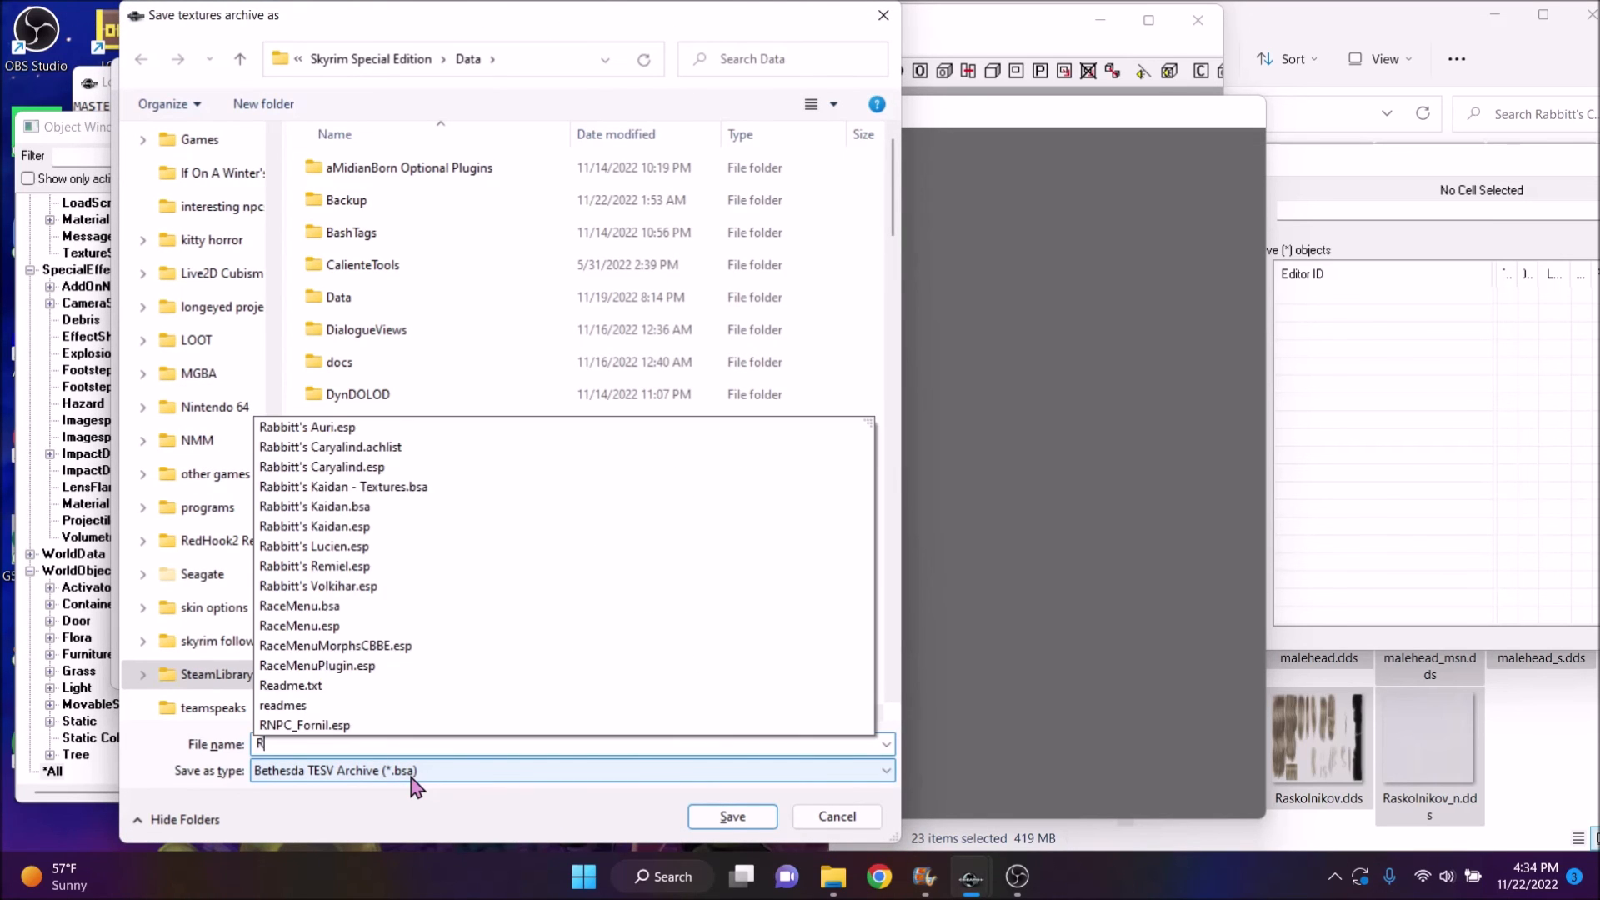
pyautogui.write("abbitt's C")
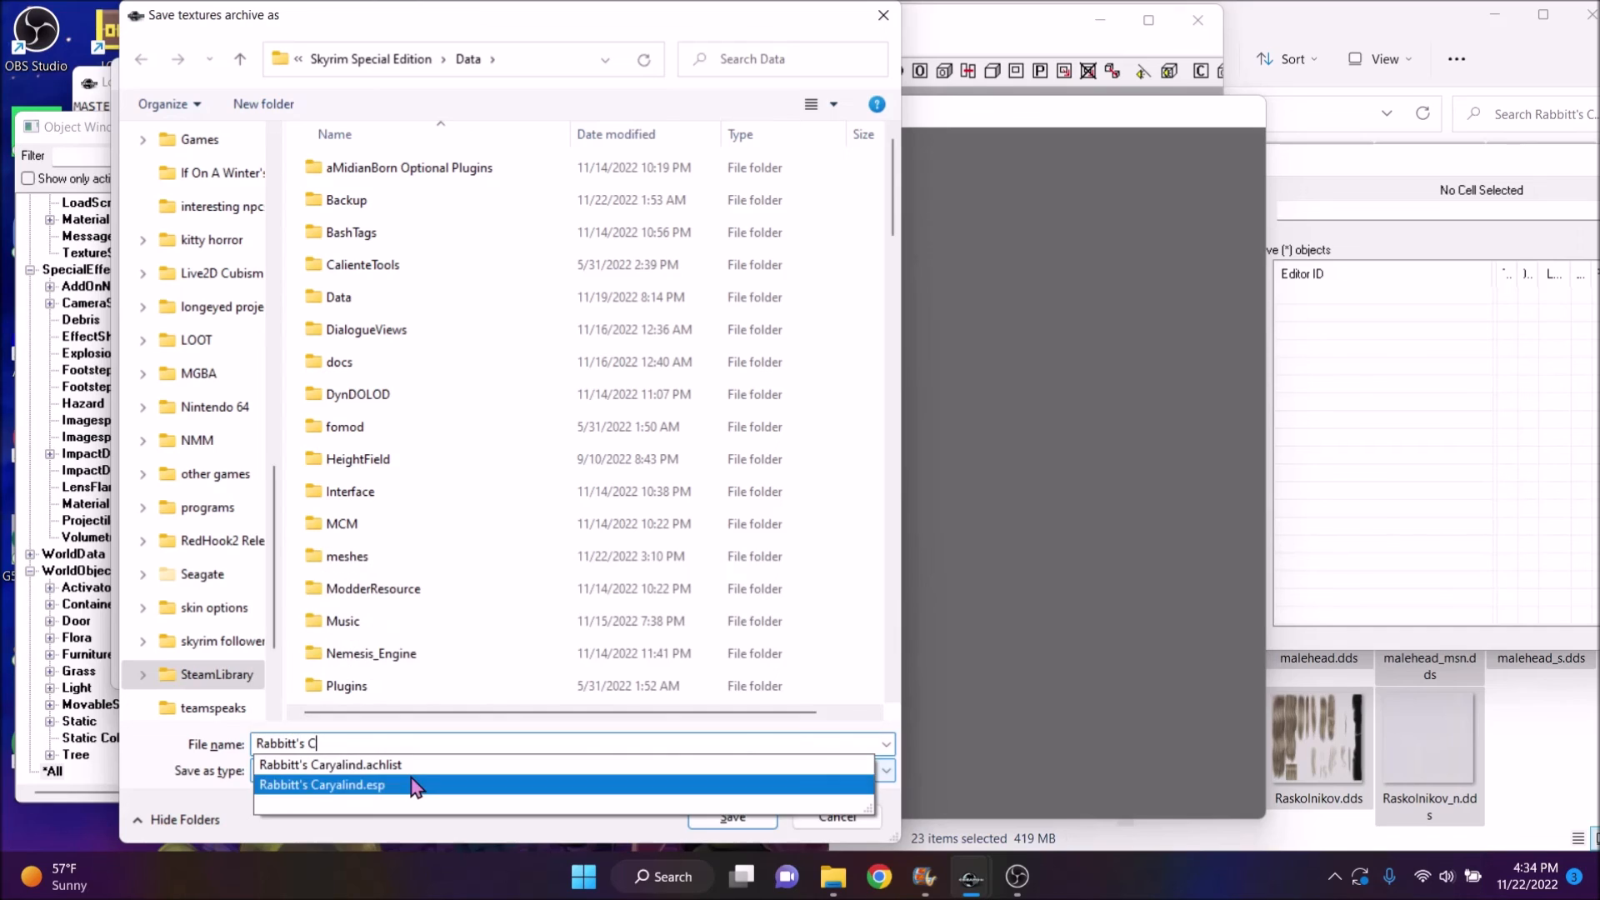
pyautogui.write('aryalind')
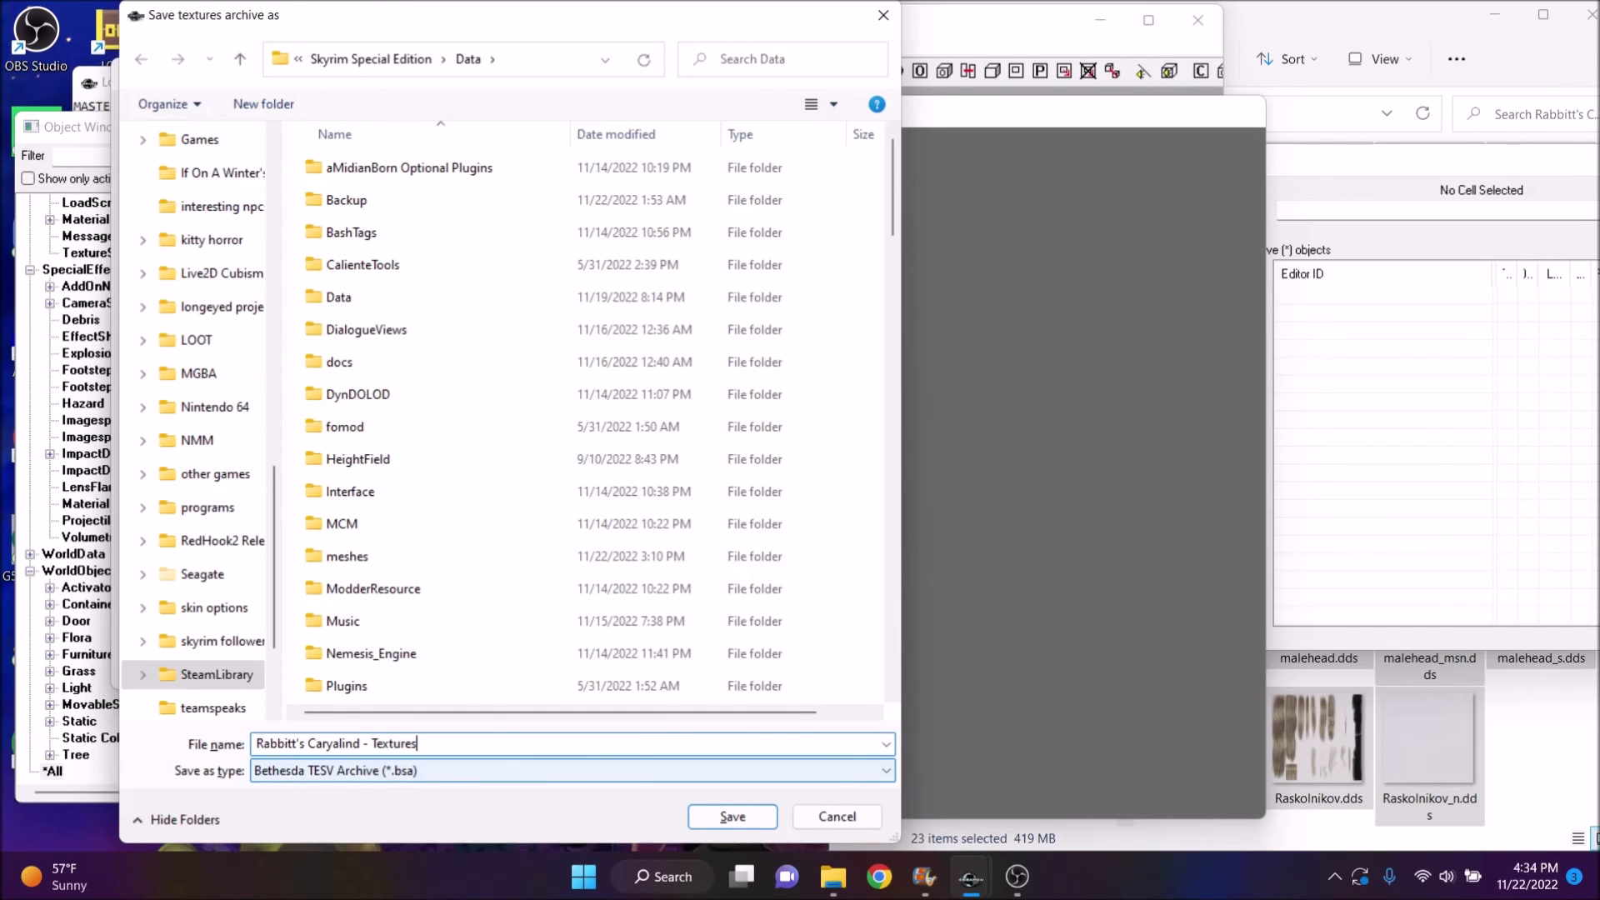
pyautogui.write(' - Textures')
pyautogui.press('Return')
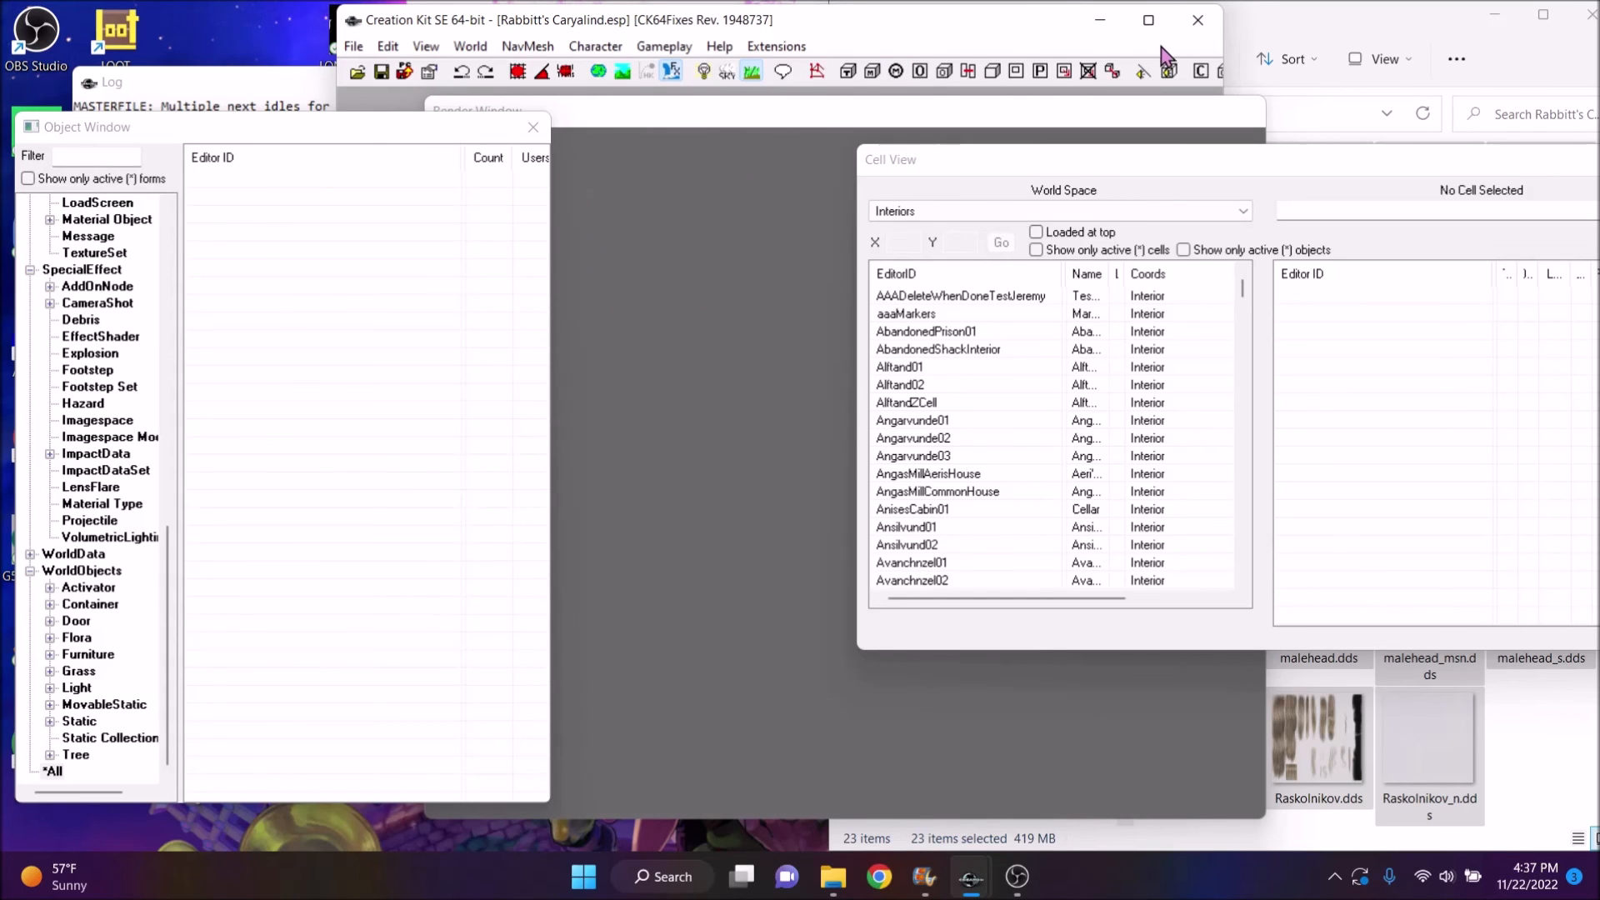
# Save the Rabbitt's Caryalind.esp plugin and close the Creation Kit
pyautogui.click(381, 72)
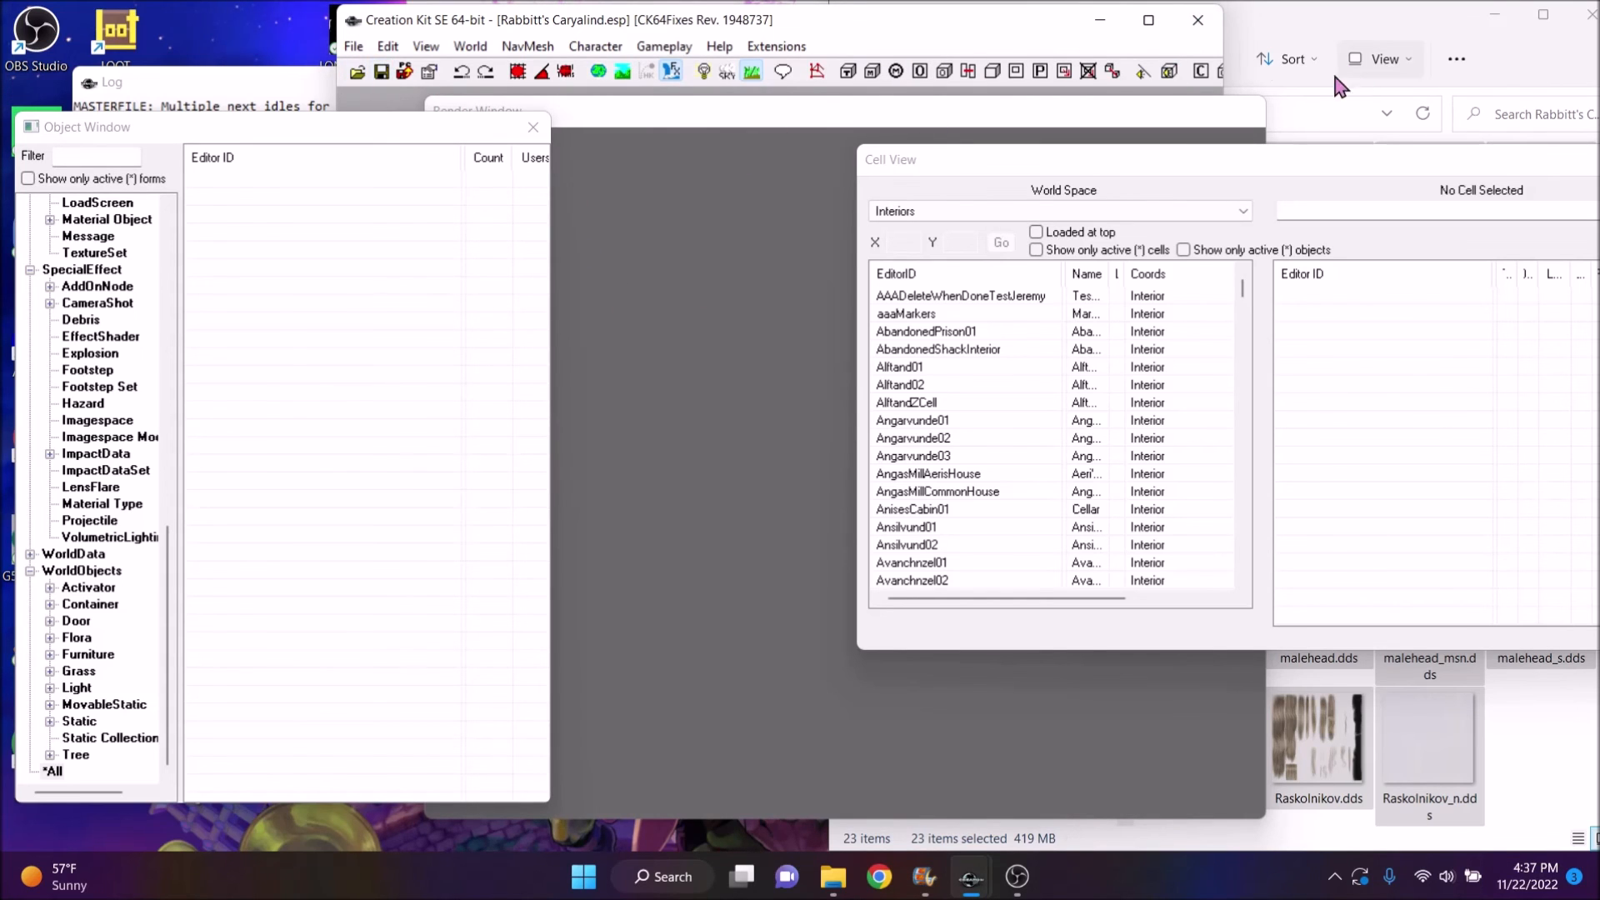
pyautogui.click(1149, 19)
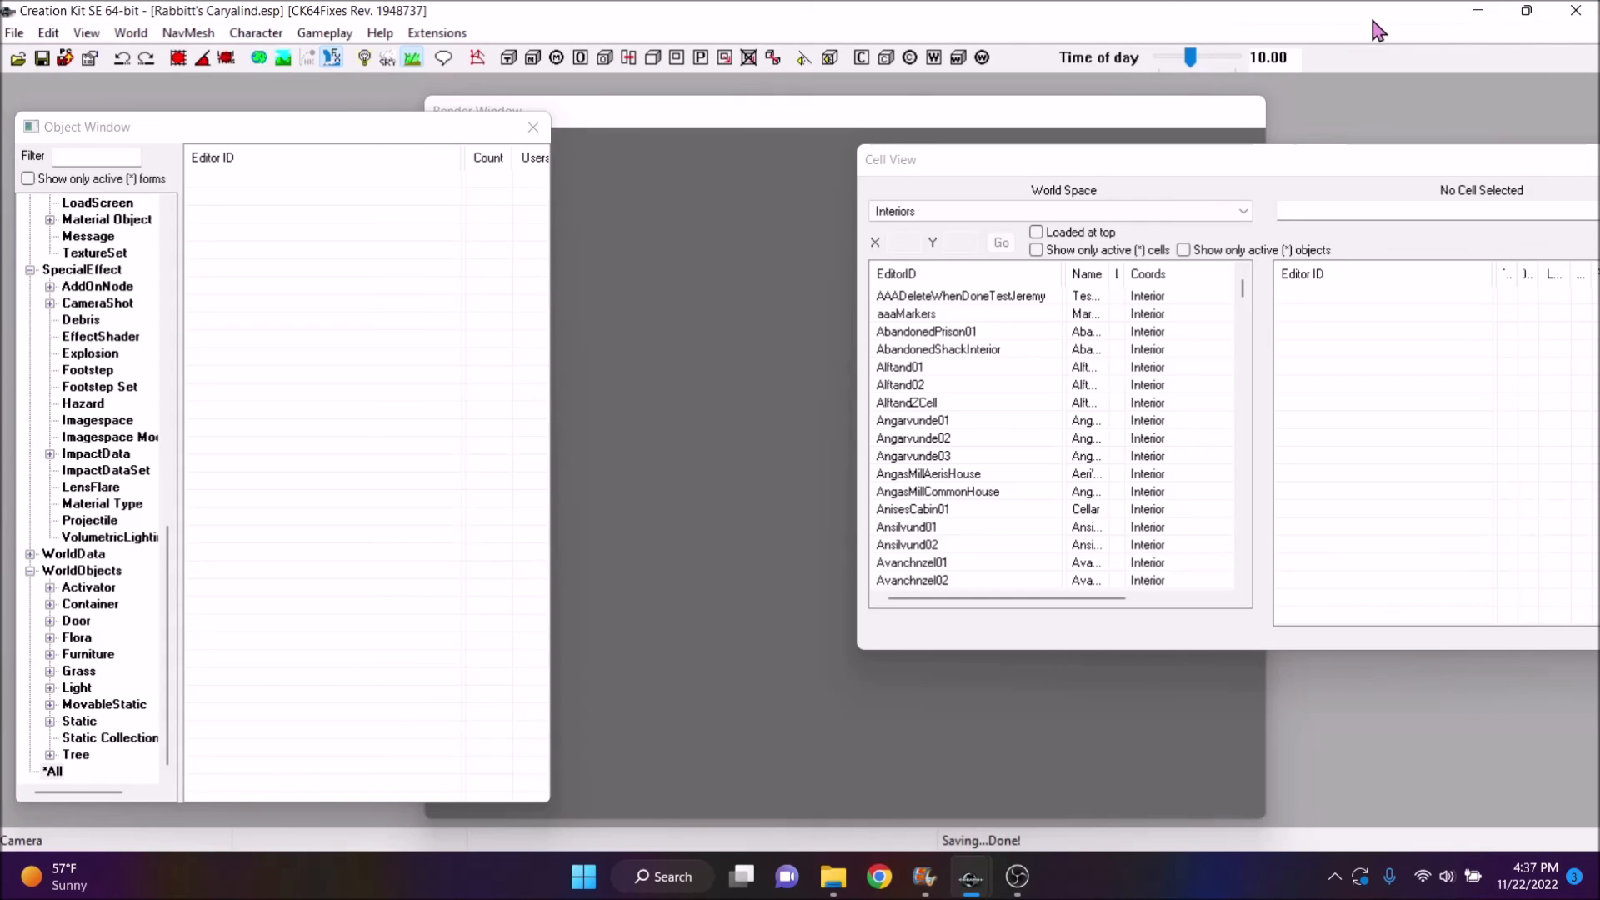
pyautogui.click(1578, 11)
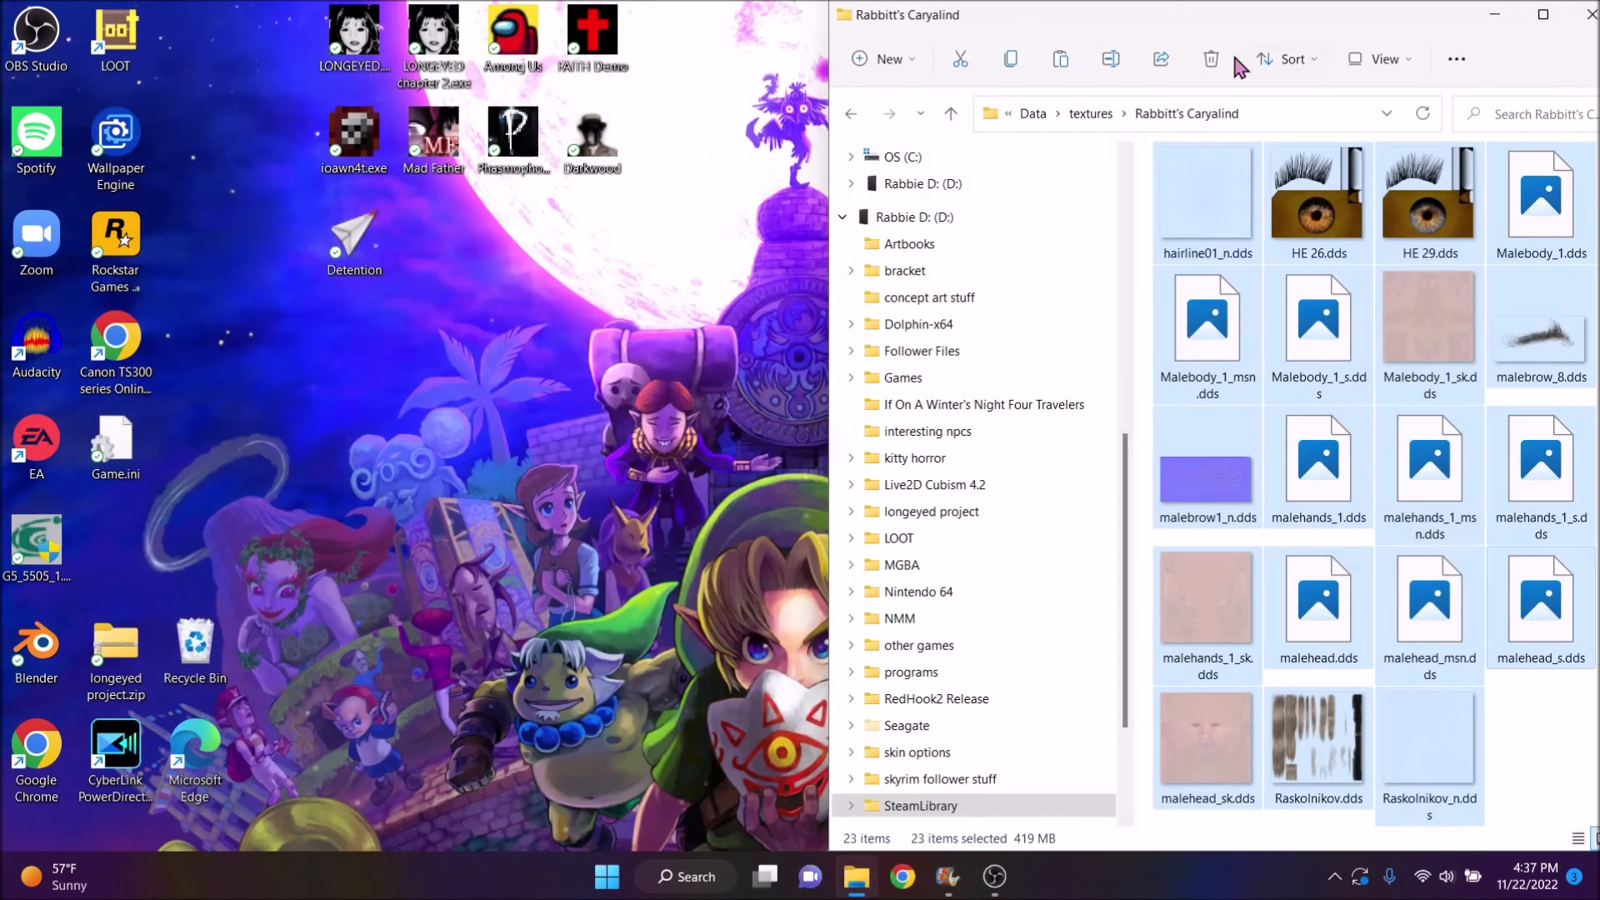
# In File Explorer, go up to Skyrim Special Edition's Data folder and locate the Rabbitt's Caryalind plugin and archive files
pyautogui.click(1034, 113)
pyautogui.scroll(-15, 1458, 642)
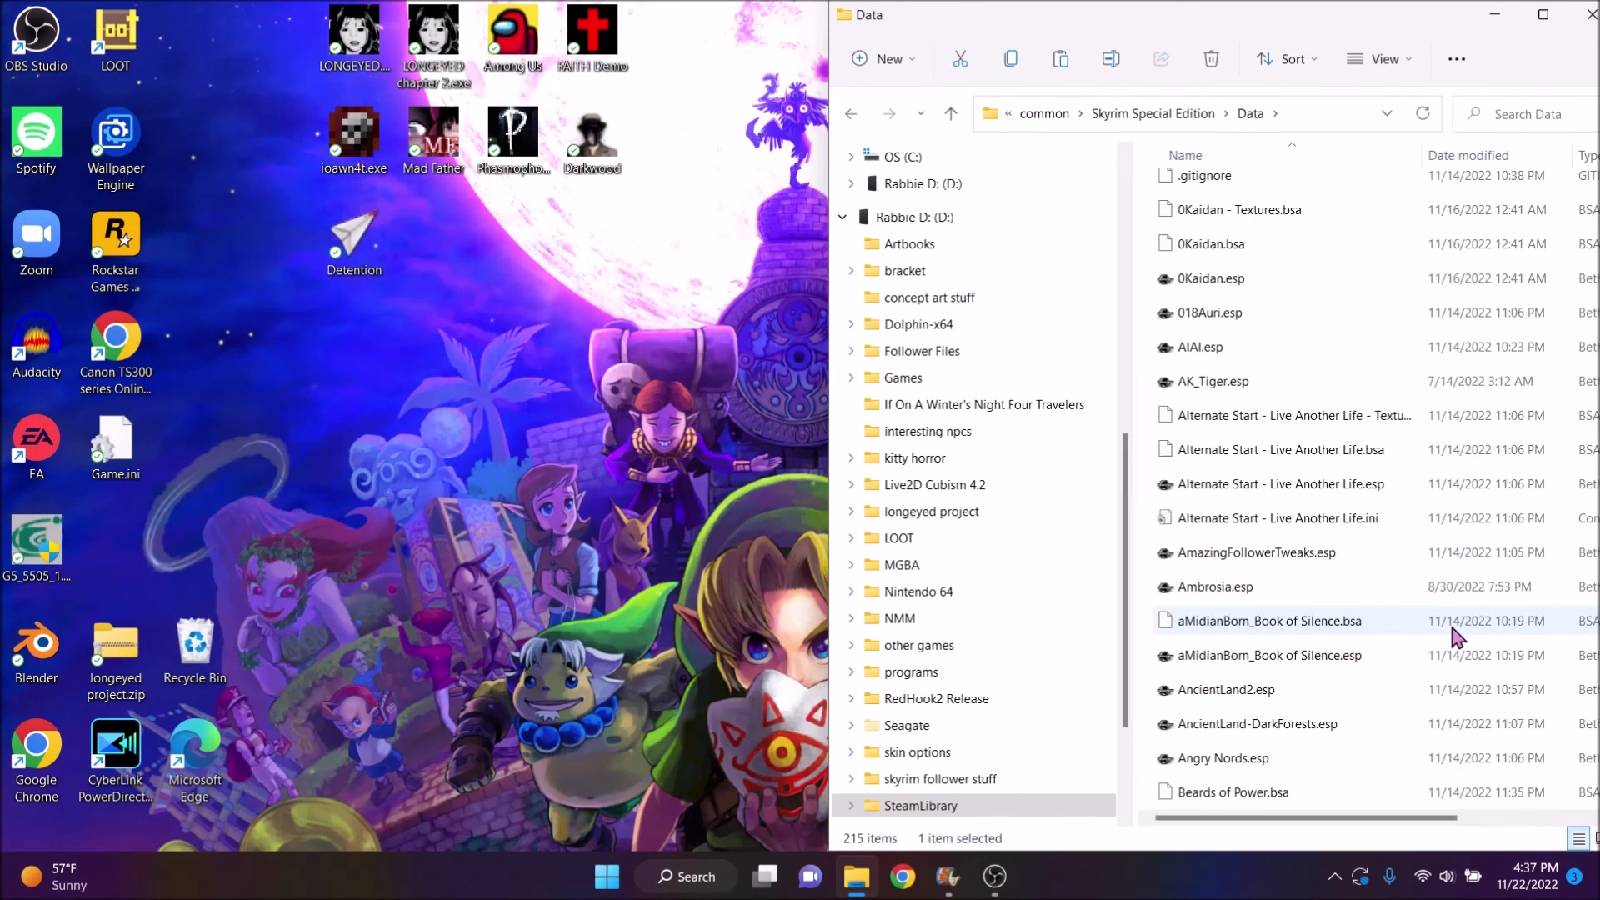
pyautogui.scroll(-20, 1464, 663)
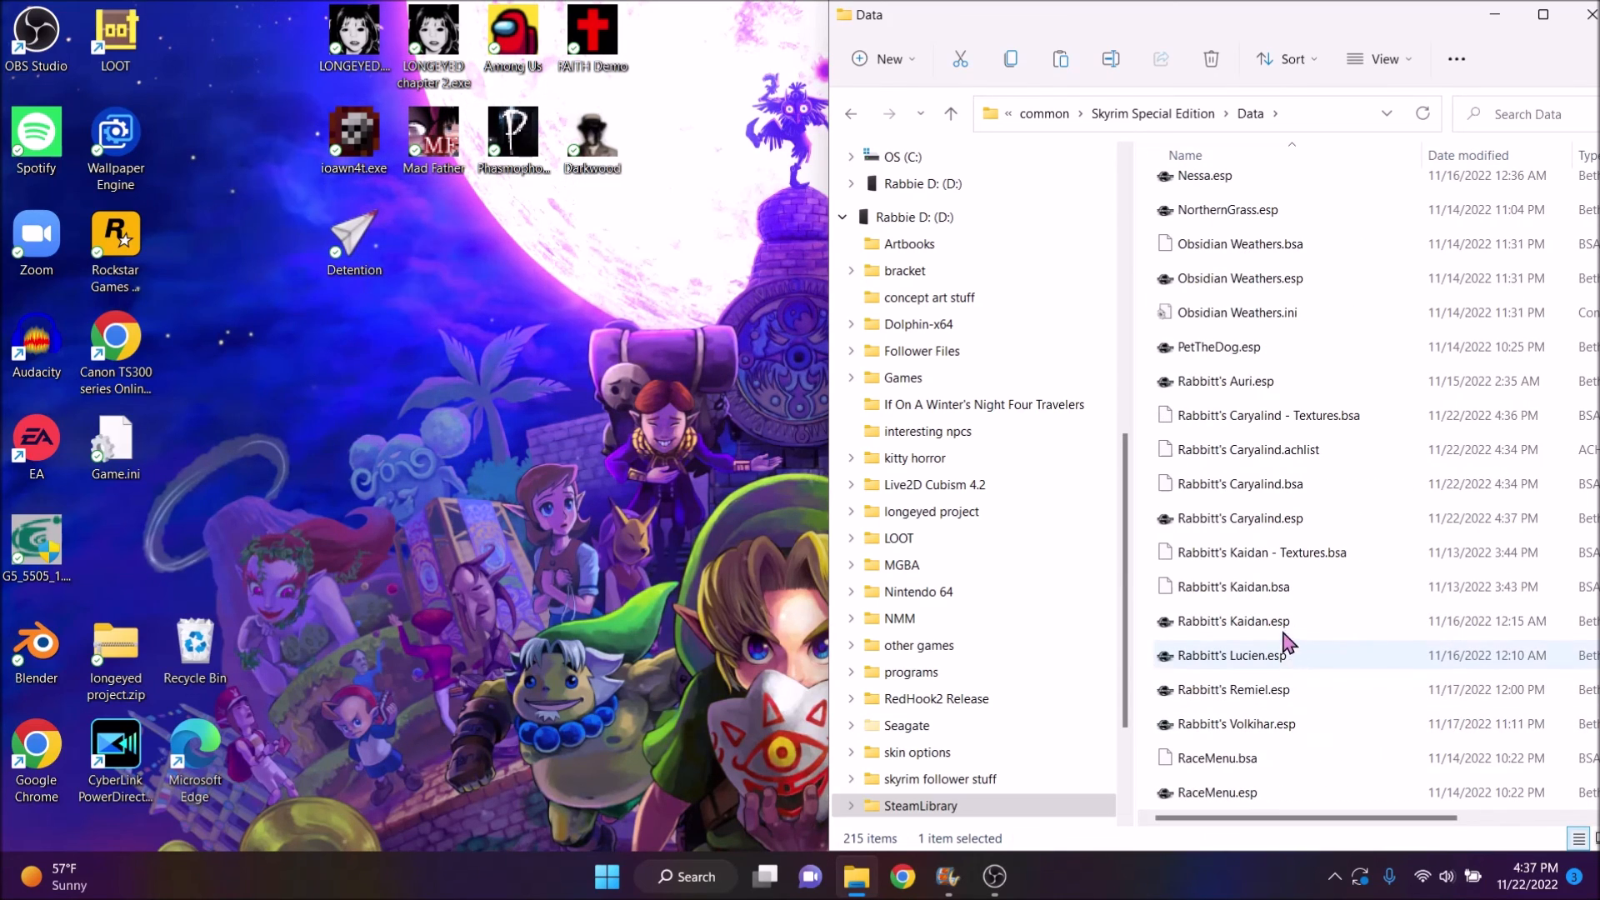
pyautogui.scroll(-1, 1292, 616)
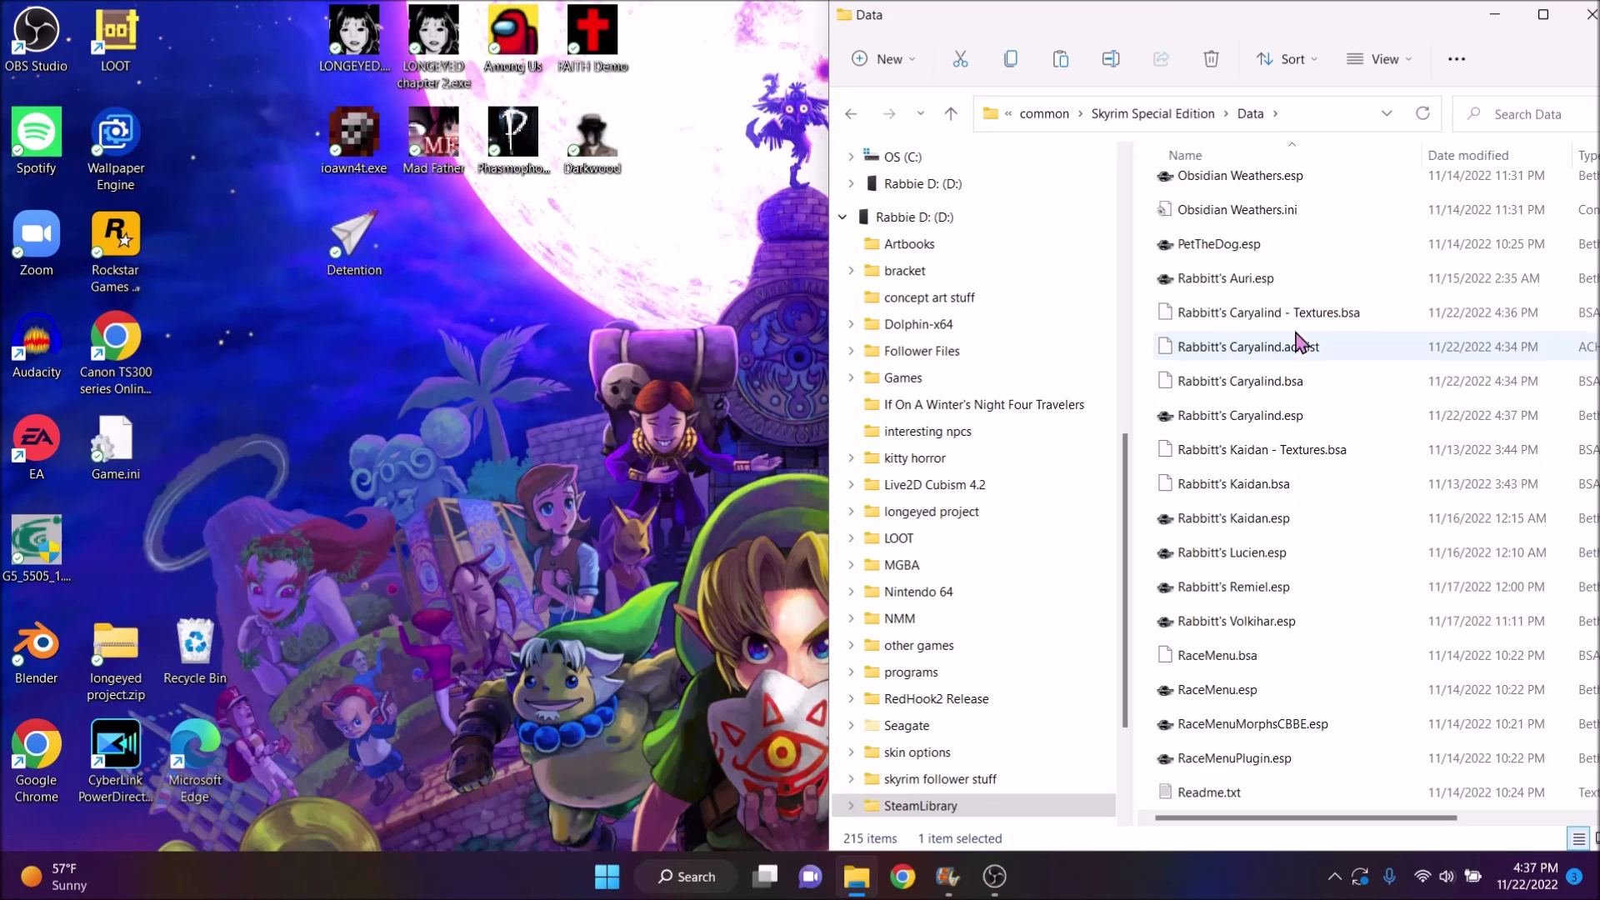
pyautogui.scroll(1, 1000, 583)
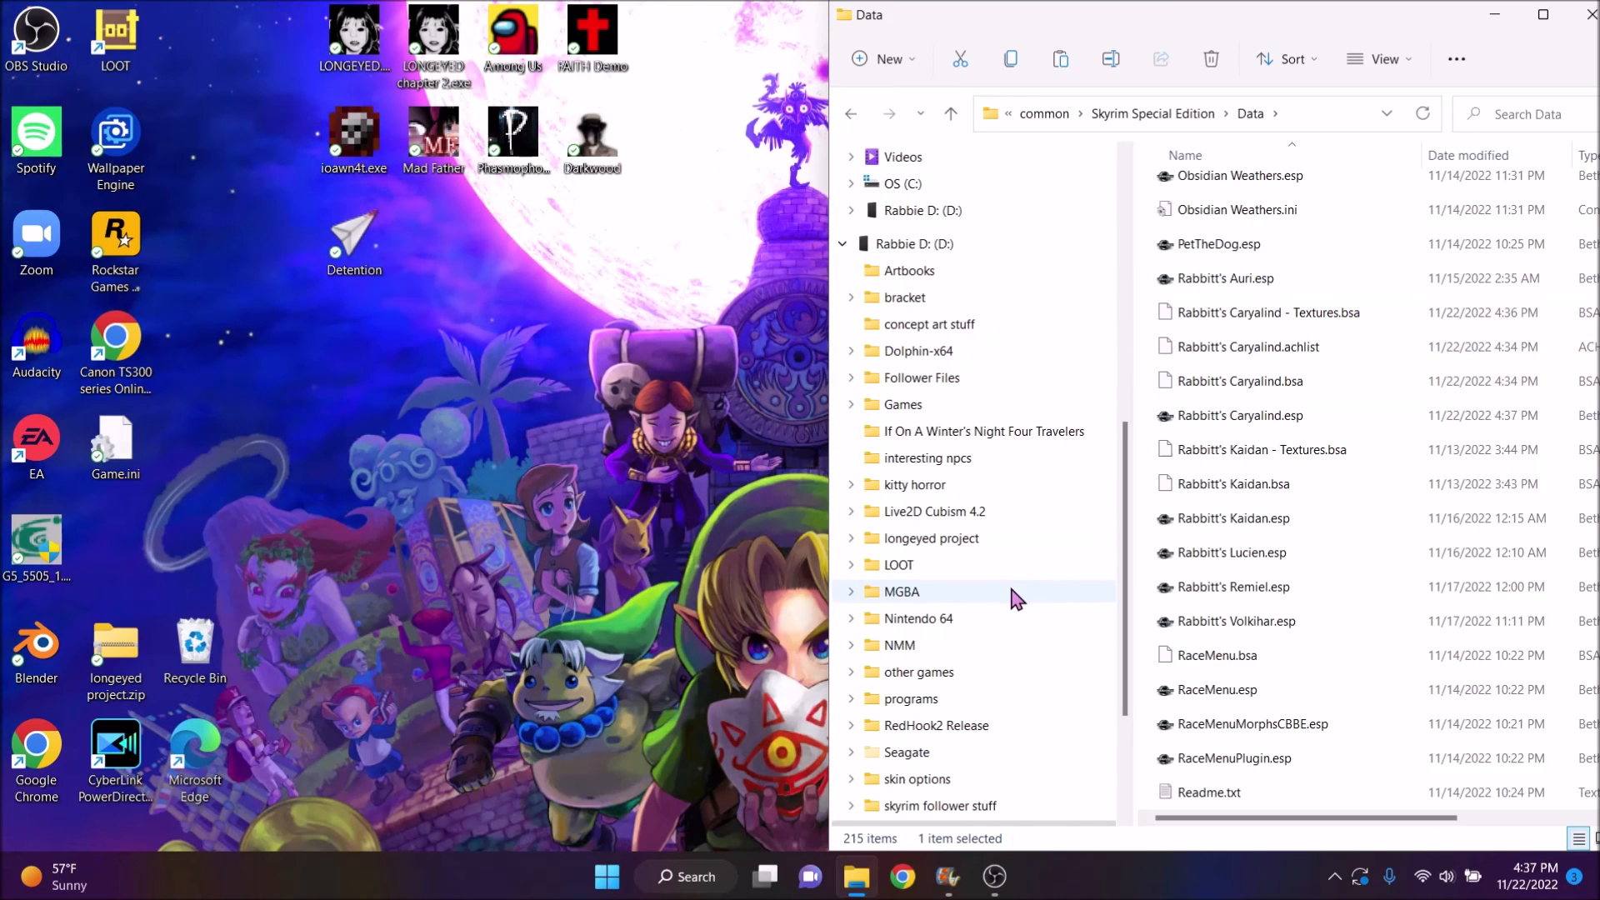
# Open the Cary folder of Follower Files in a separate window and create and open a new folder named Caryalind Replacert
pyautogui.rightClick(956, 382)
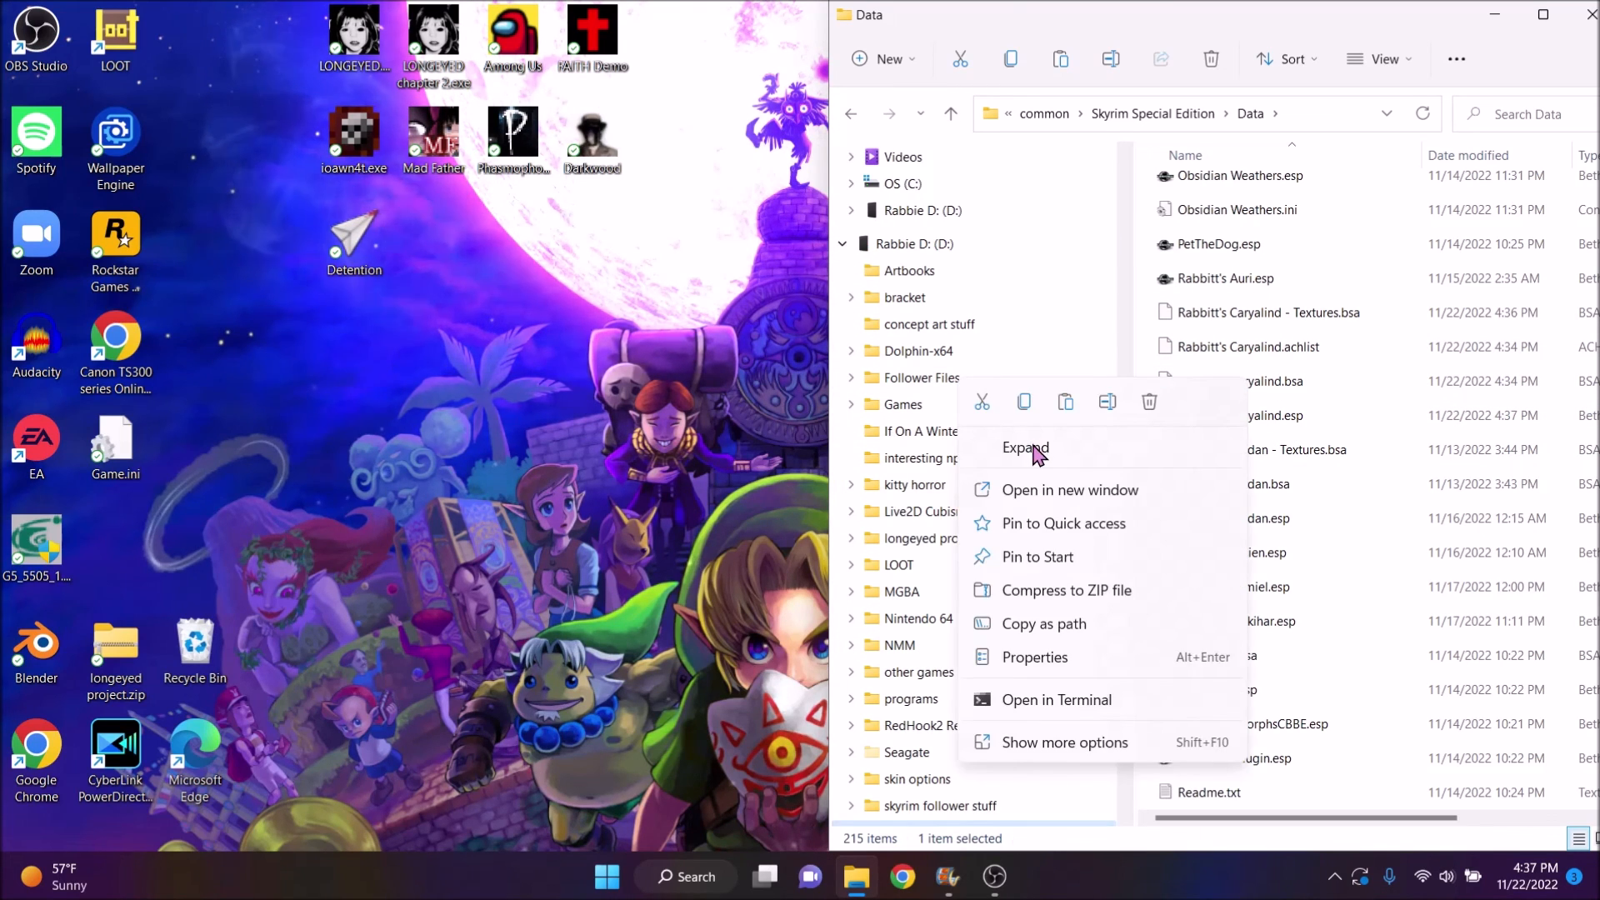
pyautogui.click(1053, 488)
pyautogui.doubleClick(414, 227)
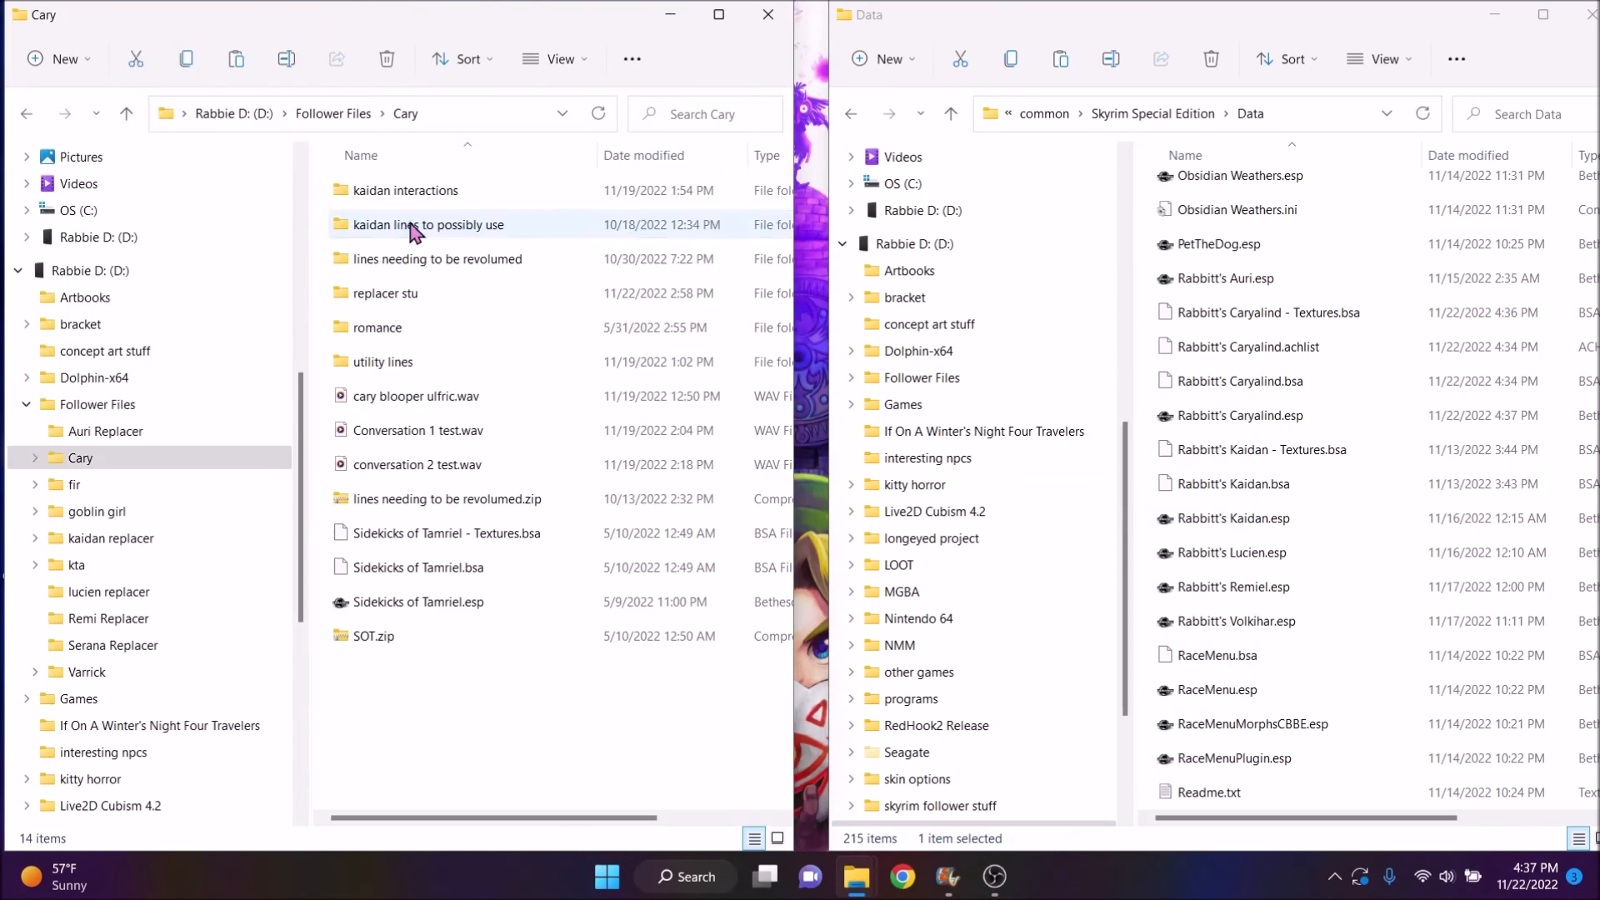
pyautogui.hotkey('ctrl', 'shift', 'n')
pyautogui.write('Caryalind Replacert')
pyautogui.press('Return')
pyautogui.press('Return')
# Copy the four Rabbitt's Caryalind files (both BSA archives, the achlist and the esp) from Data into the Caryalind Replacert folder
pyautogui.moveTo(1141, 428); pyautogui.dragTo(1224, 308)
pyautogui.hotkey('ctrl', 'c')
pyautogui.click(573, 655)
pyautogui.hotkey('ctrl', 'v')
# Compress the four copied files into Rabbitt's Caryalind.zip, open the ZIP to check it, and return to the Caryalind Replacert folder
pyautogui.moveTo(472, 364); pyautogui.dragTo(472, 200)
pyautogui.rightClick(473, 197)
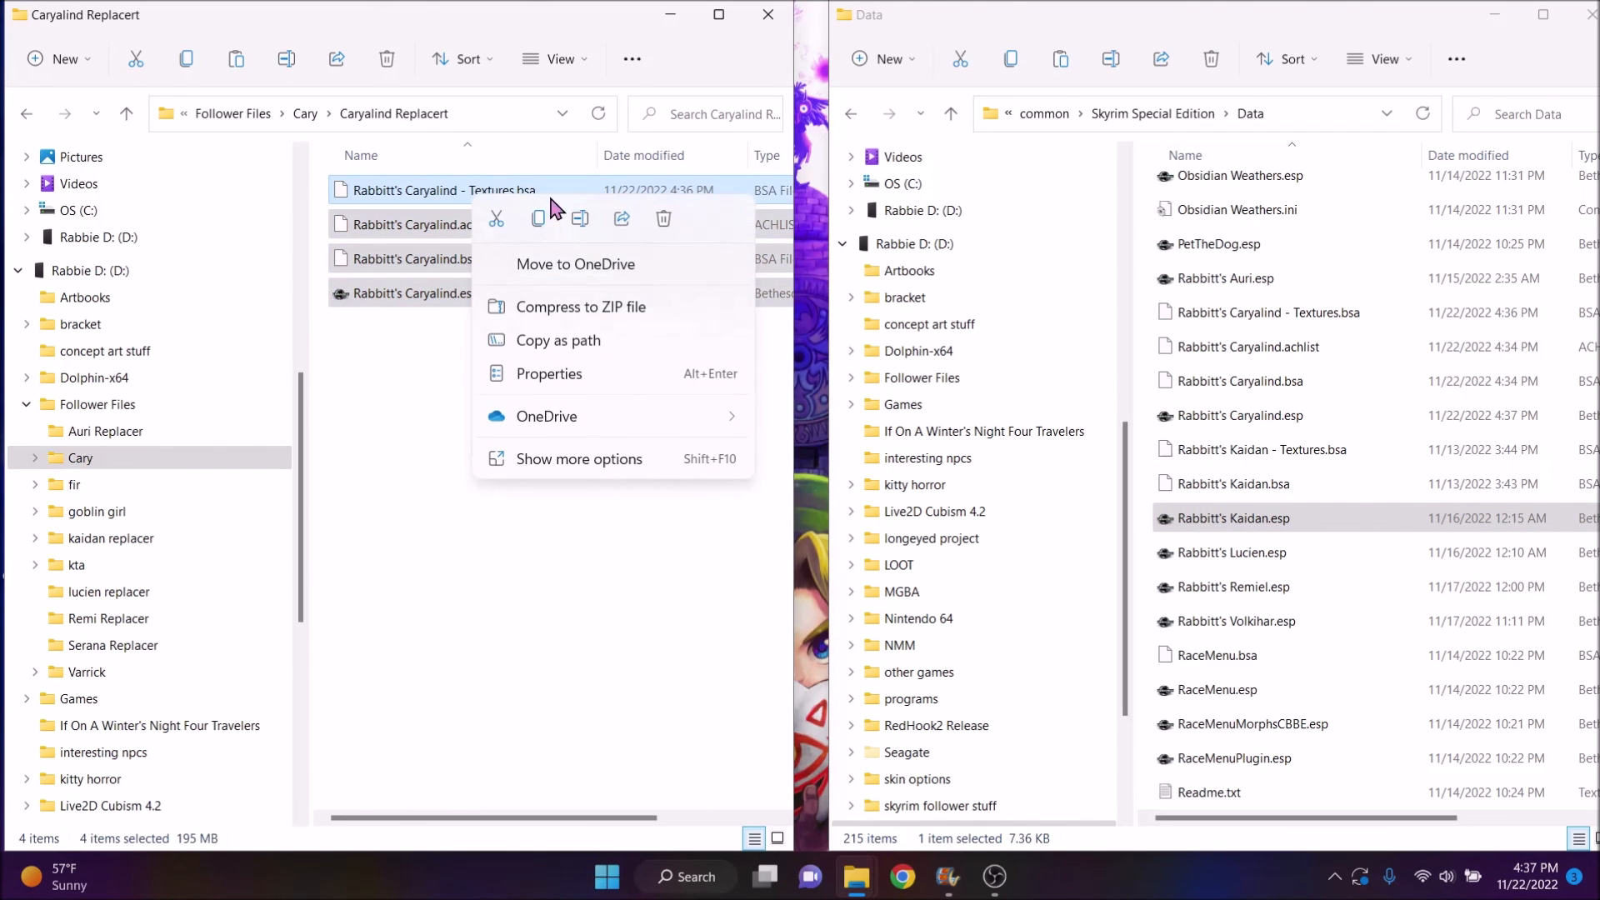
pyautogui.click(611, 307)
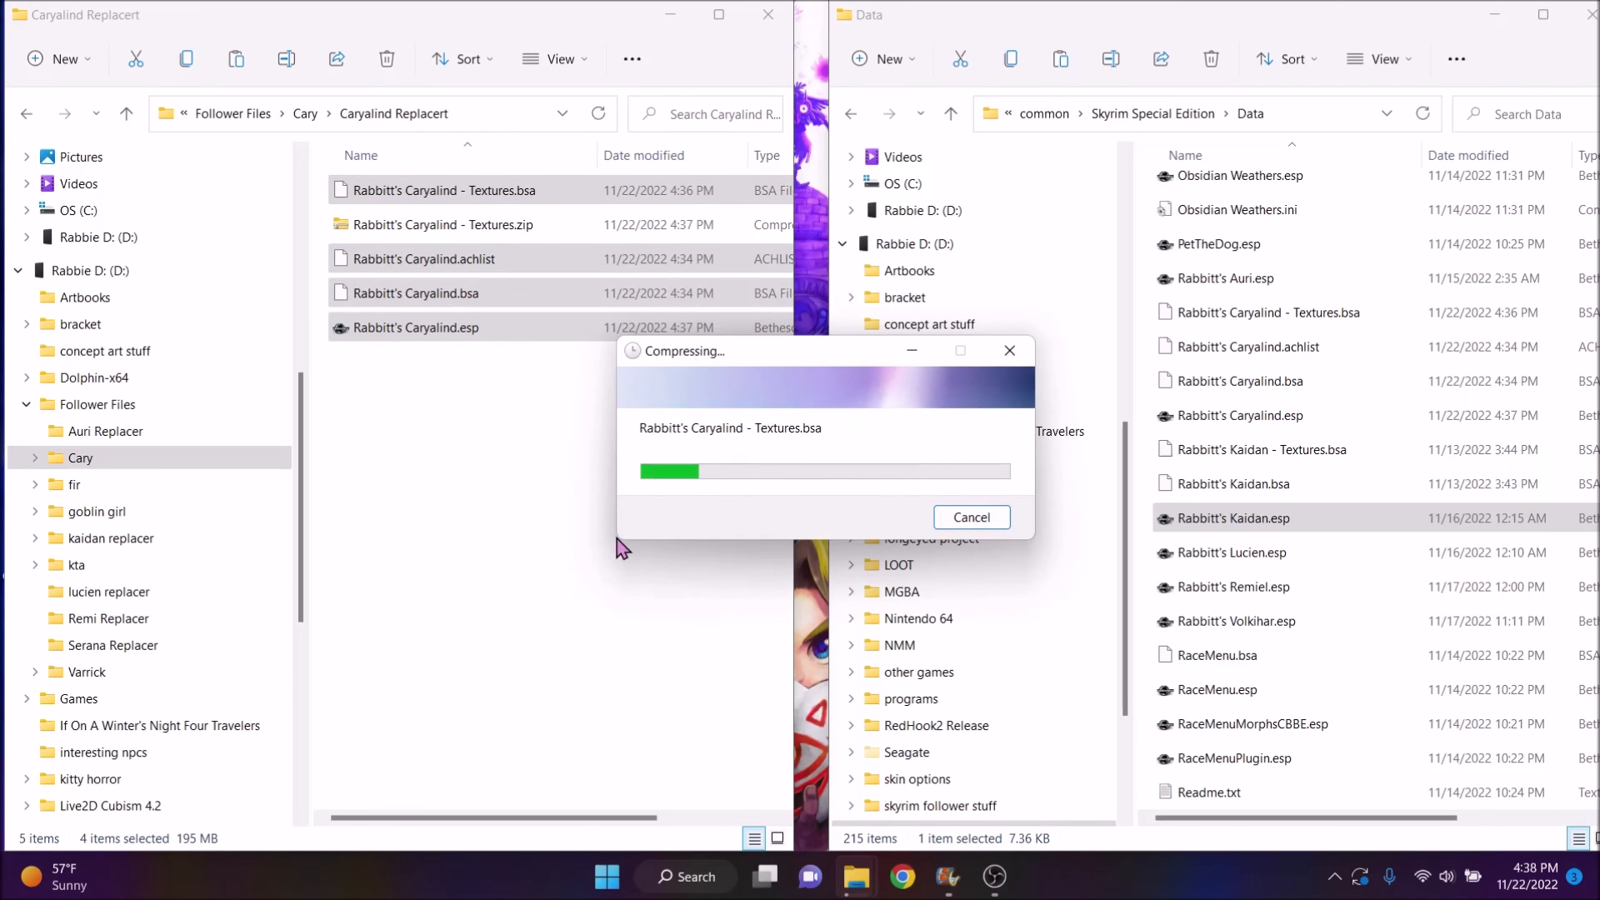
pyautogui.press('Right')
pyautogui.press('BackSpace')
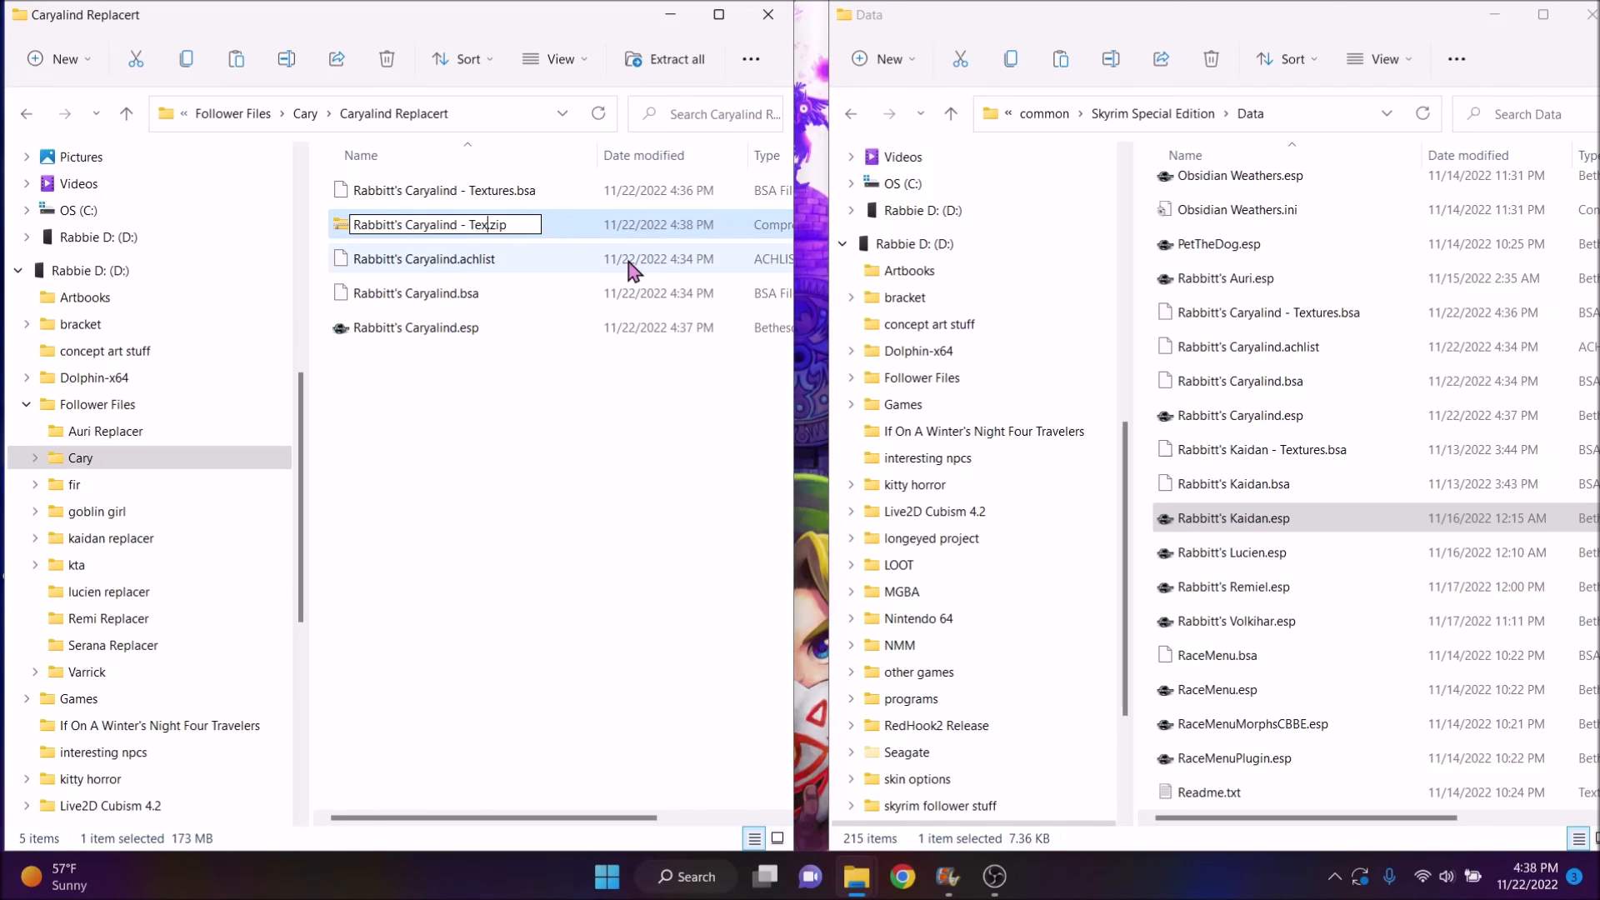
pyautogui.press('Return')
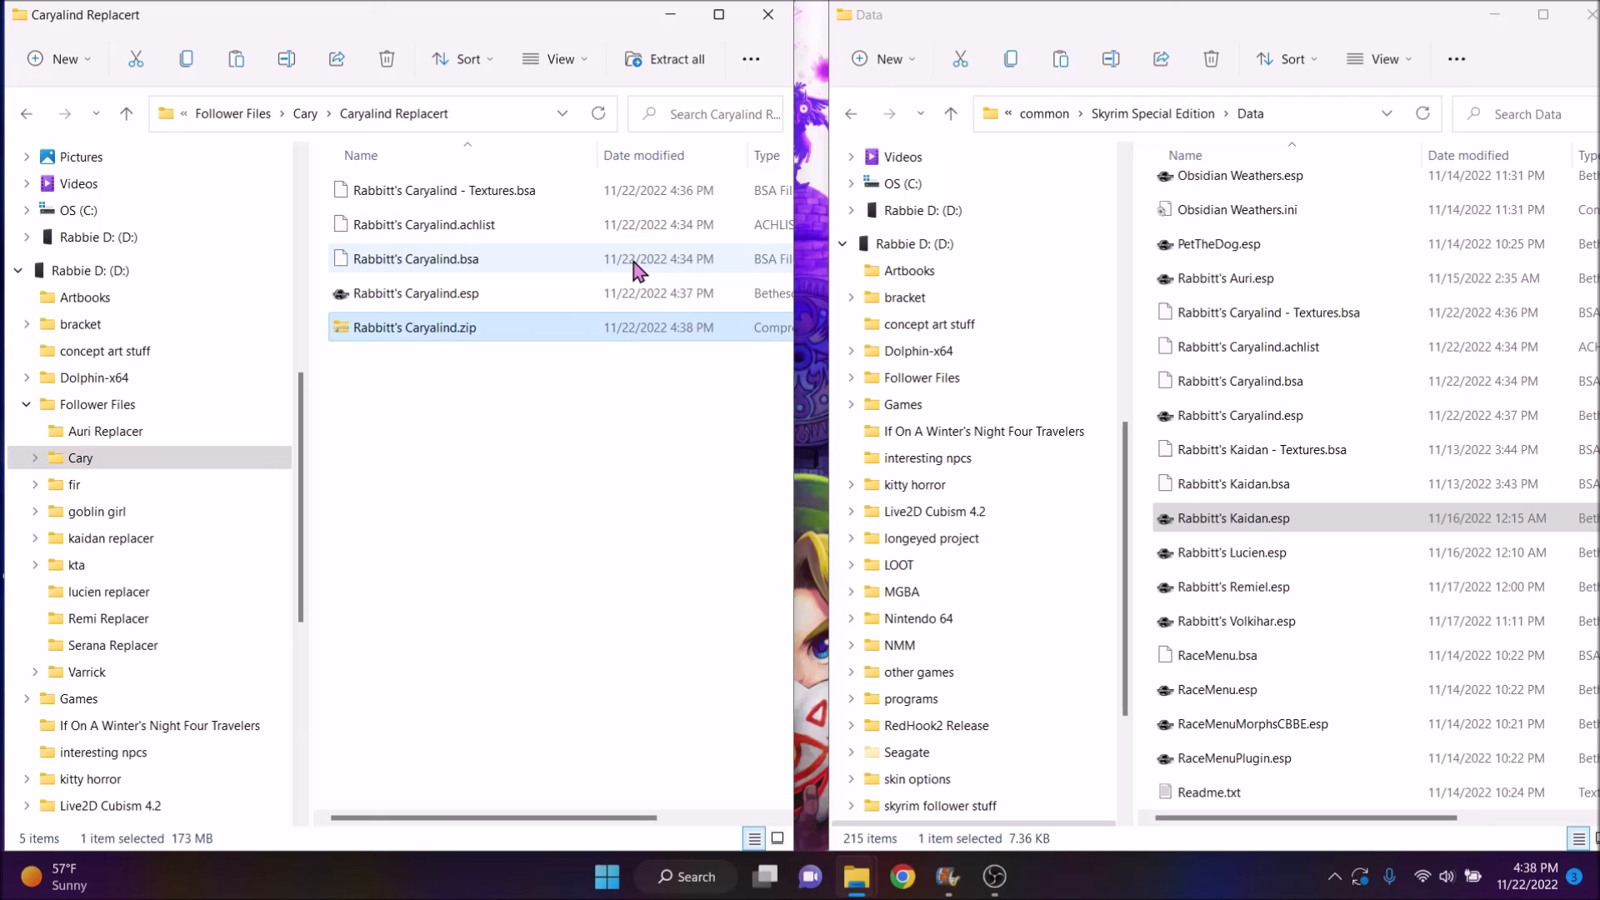
pyautogui.doubleClick(463, 327)
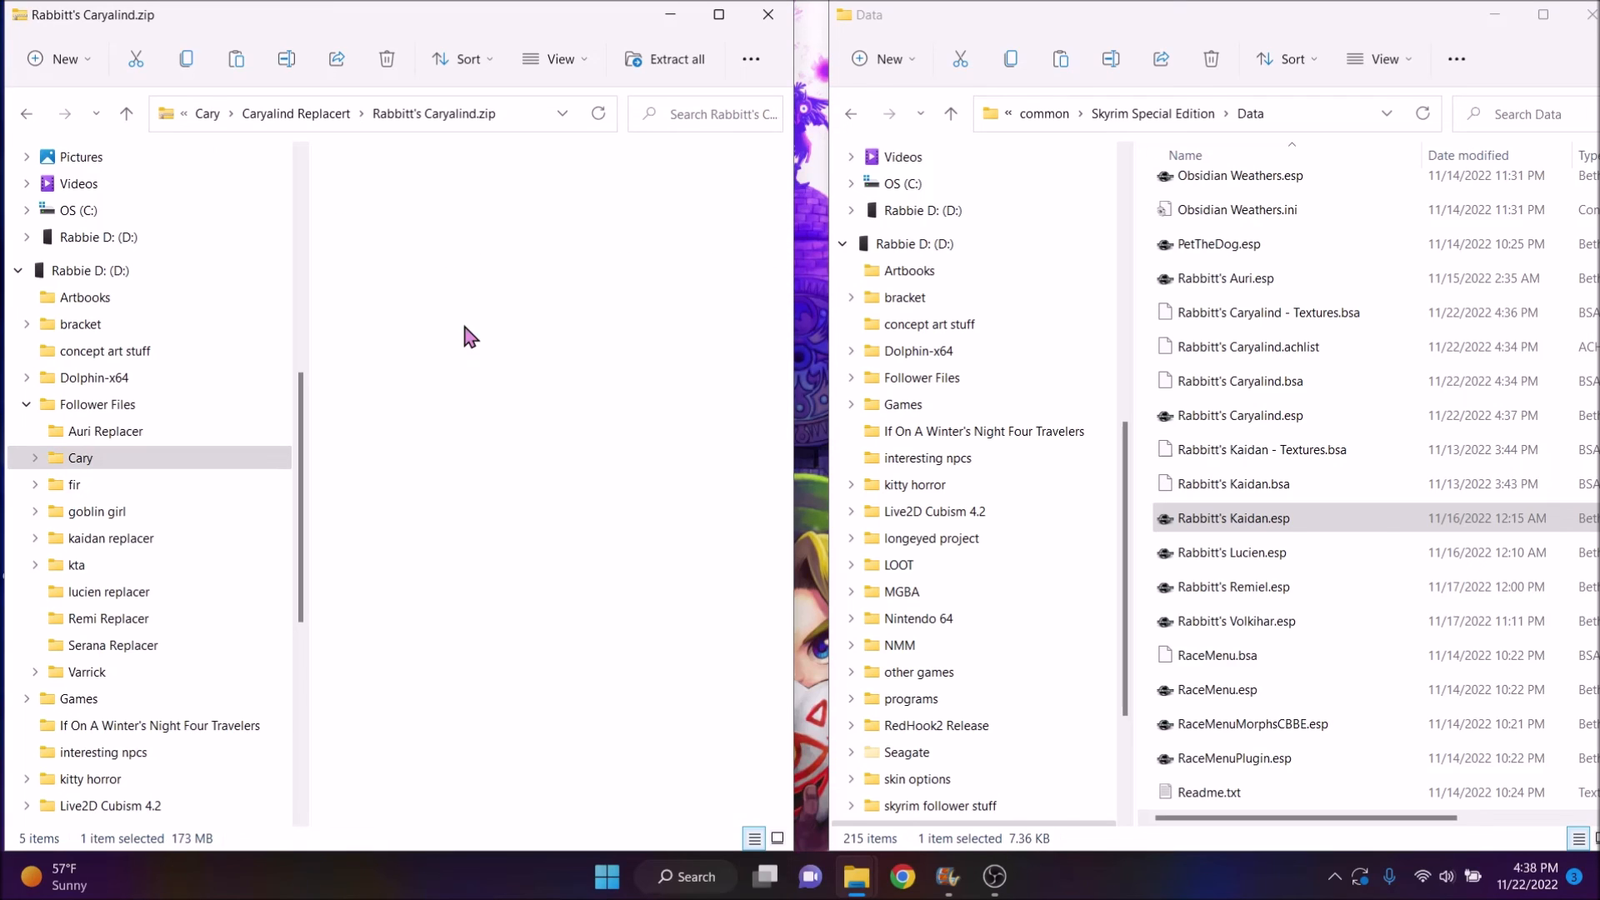
pyautogui.click(325, 114)
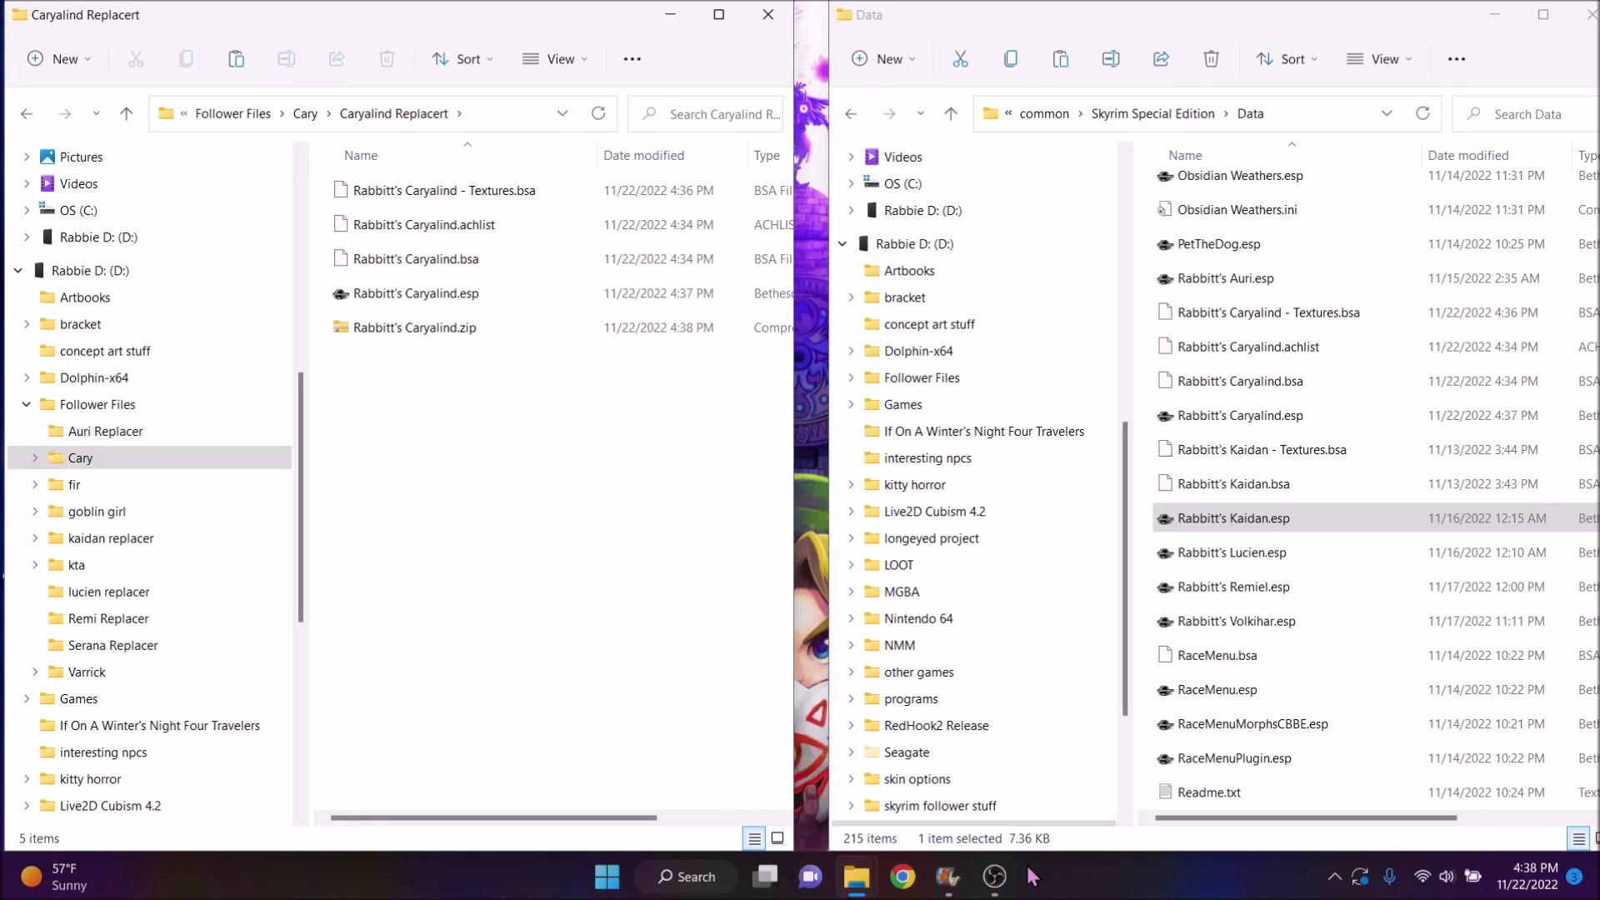